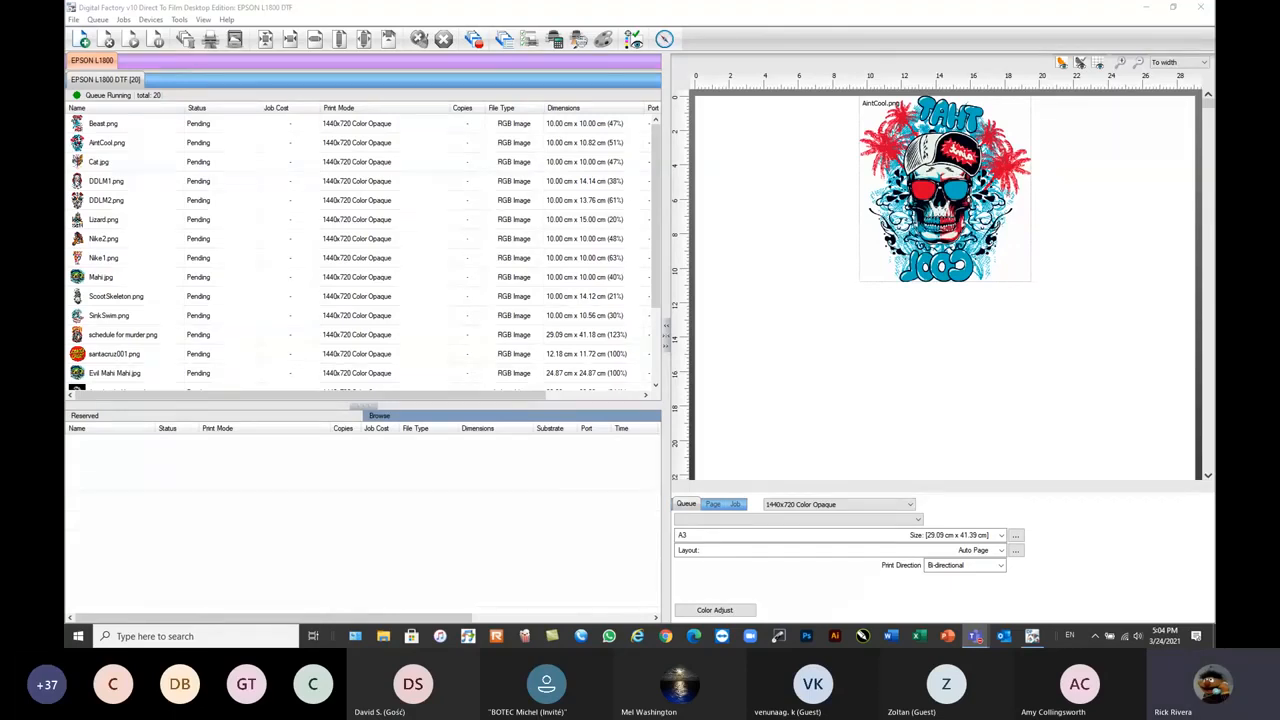
pyautogui.click(635, 17)
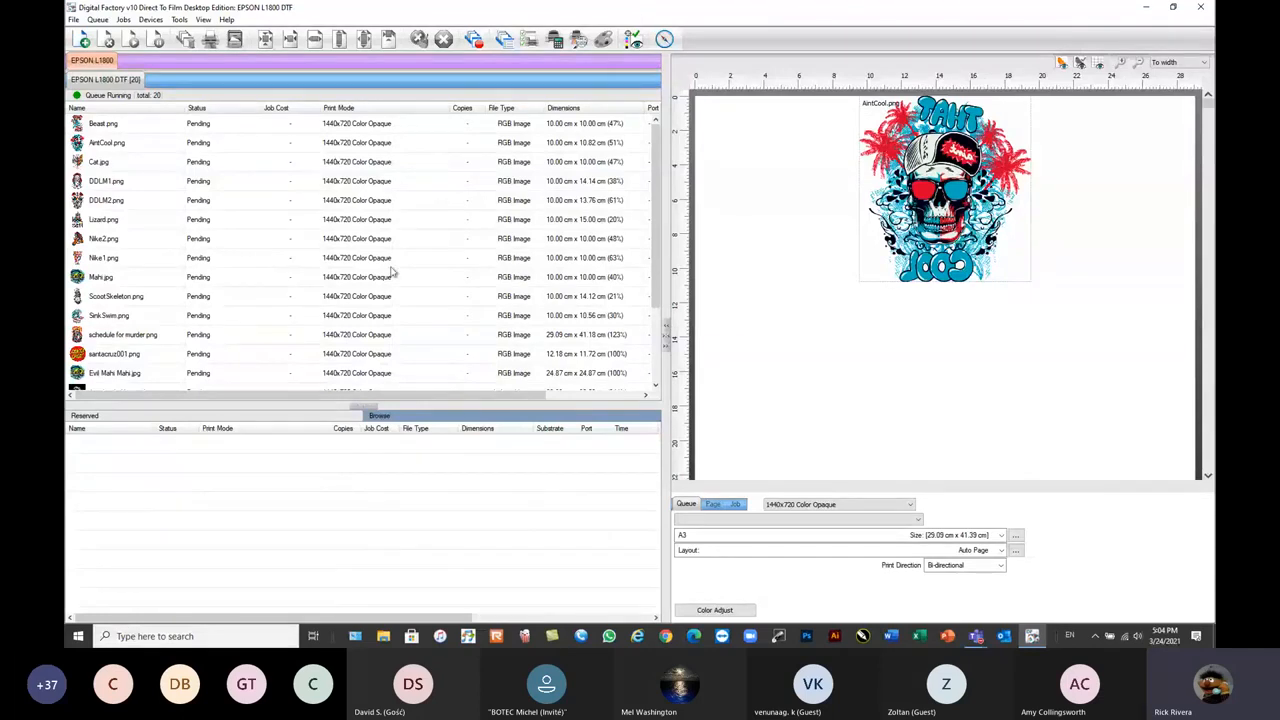
pyautogui.click(866, 417)
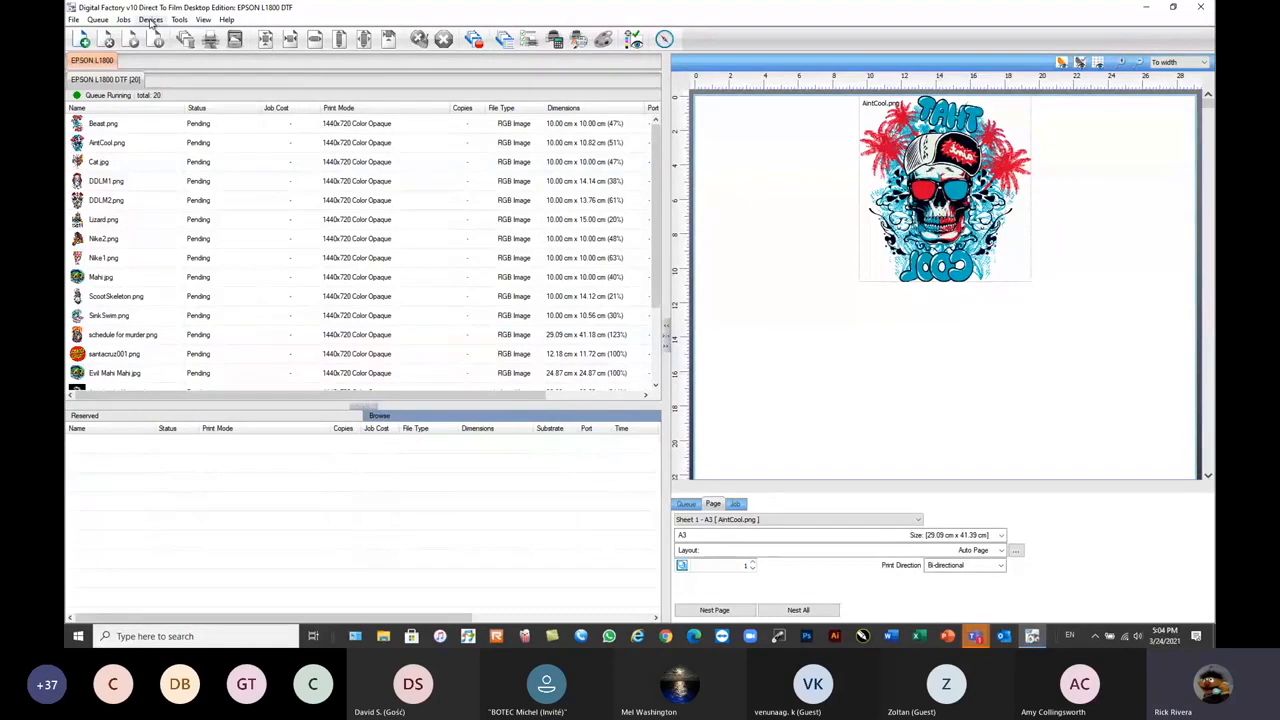
# - Start creating a queue in the Queue Manager, view the list of installable printers, and close it without installing one
pyautogui.click(104, 21)
pyautogui.click(110, 36)
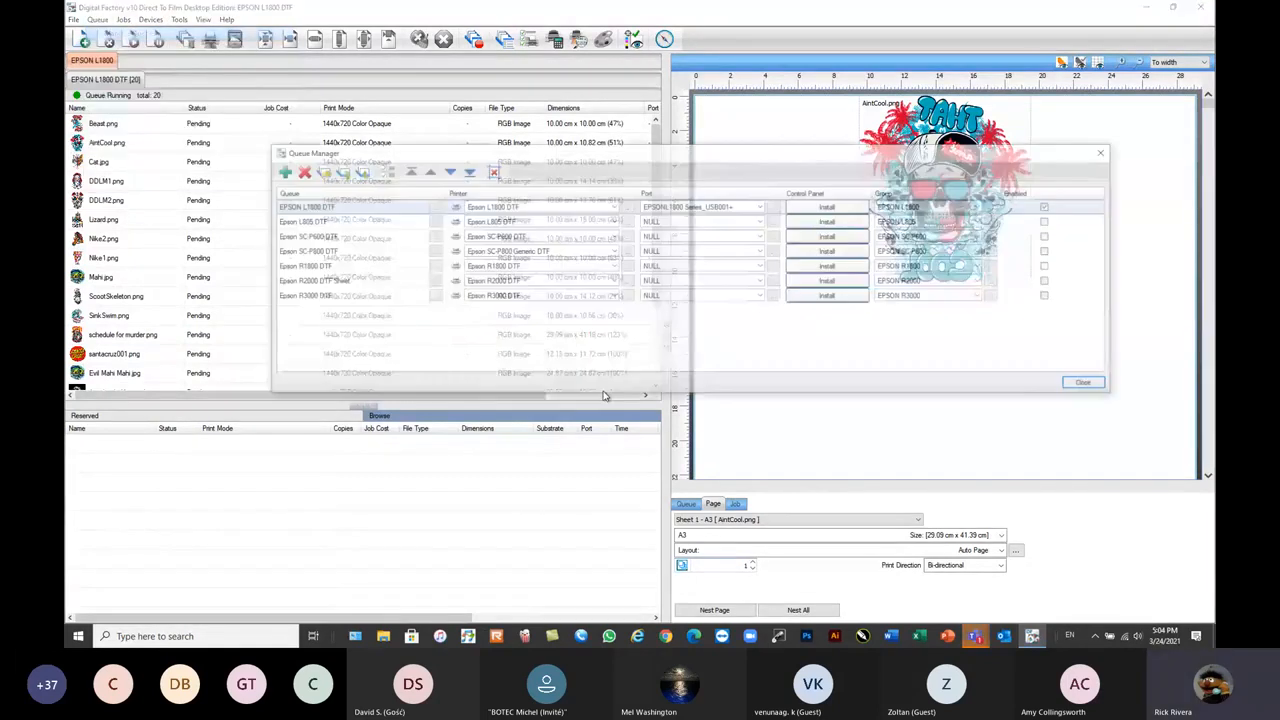
pyautogui.click(280, 172)
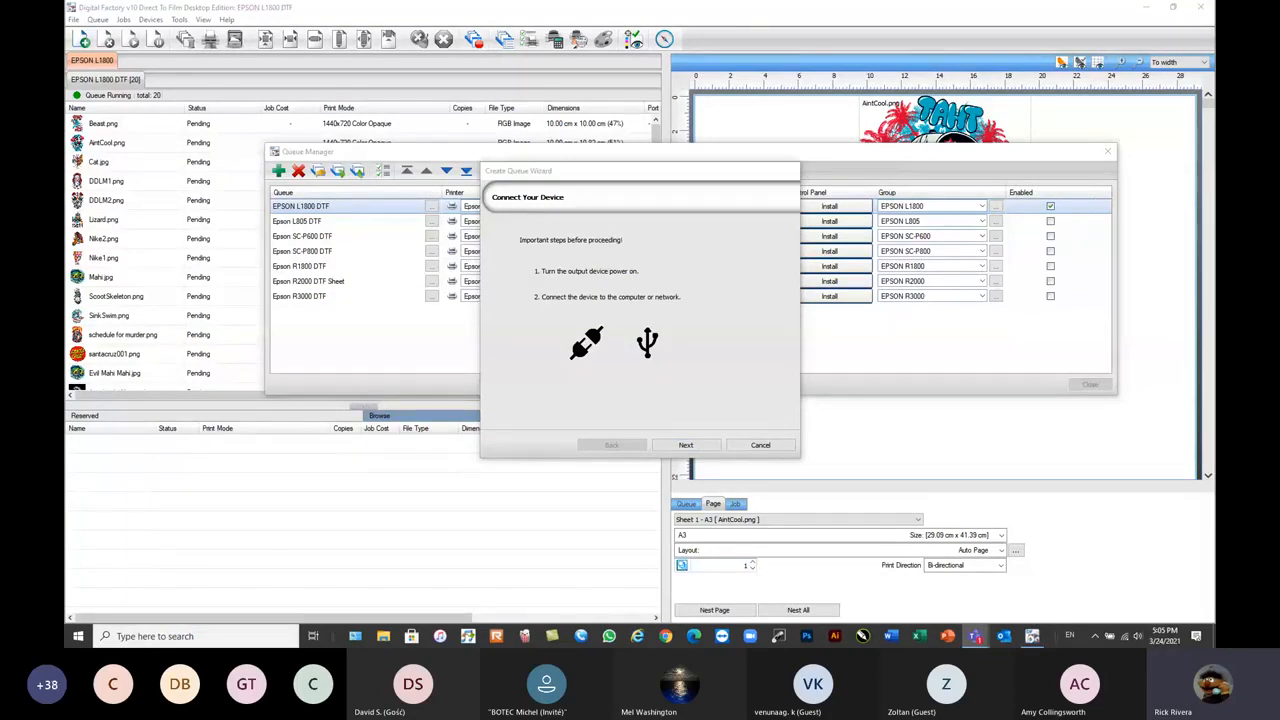
pyautogui.click(686, 445)
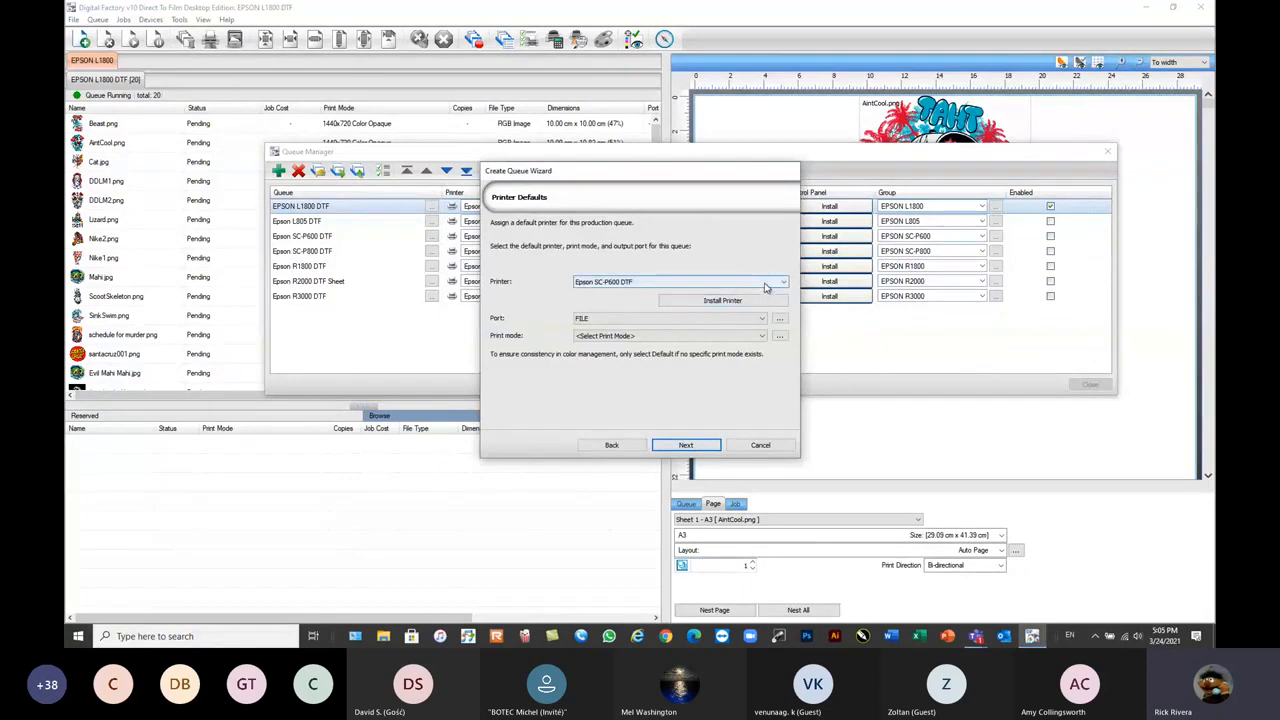
pyautogui.click(720, 301)
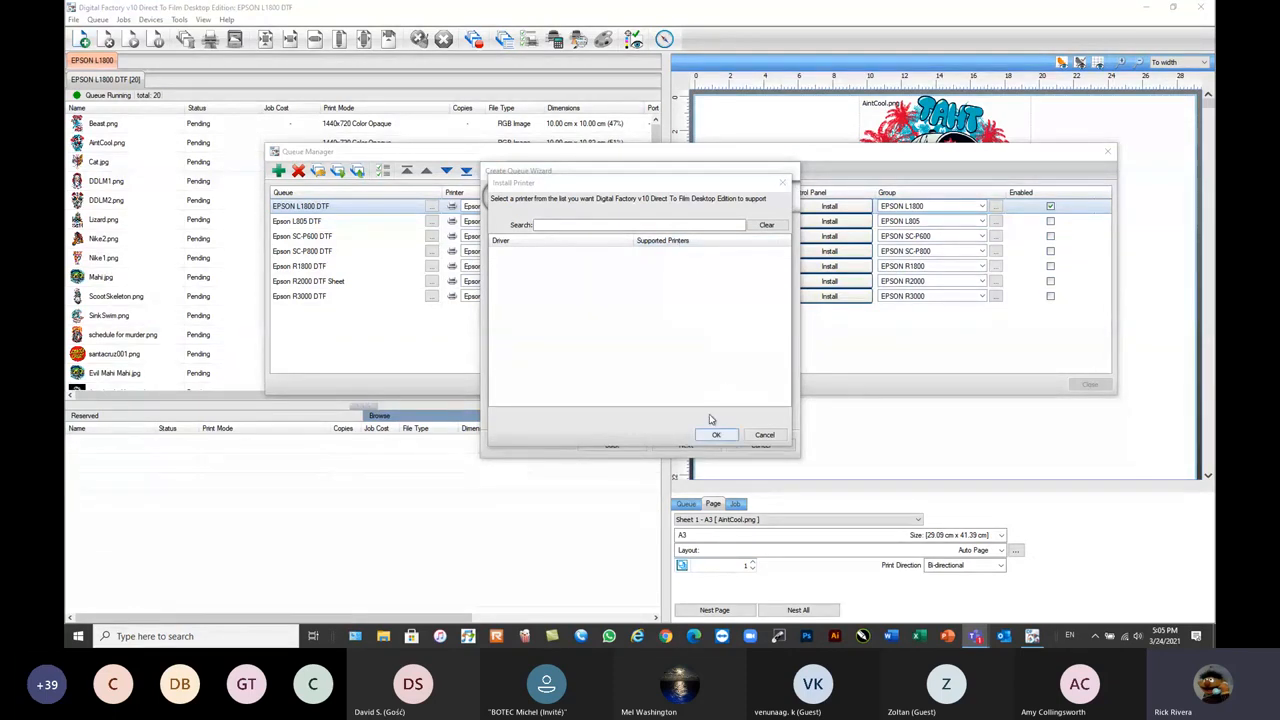
pyautogui.moveTo(590, 184); pyautogui.dragTo(641, 193)
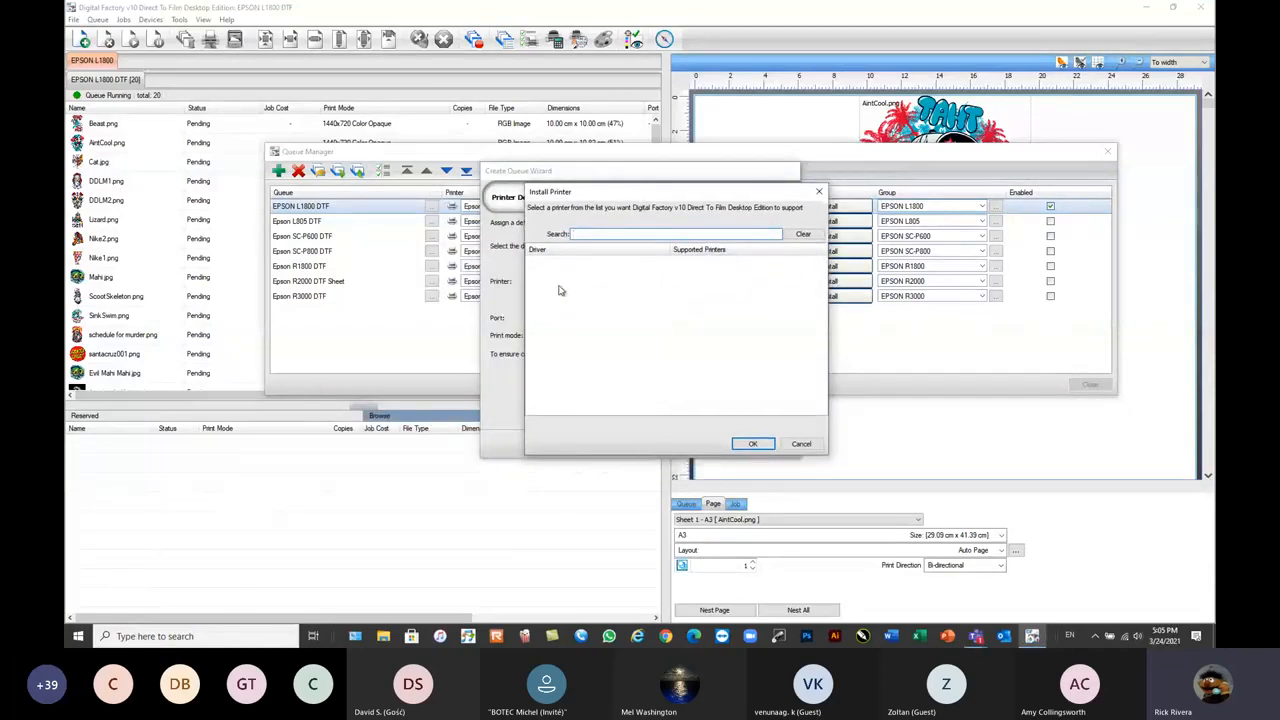
pyautogui.click(801, 443)
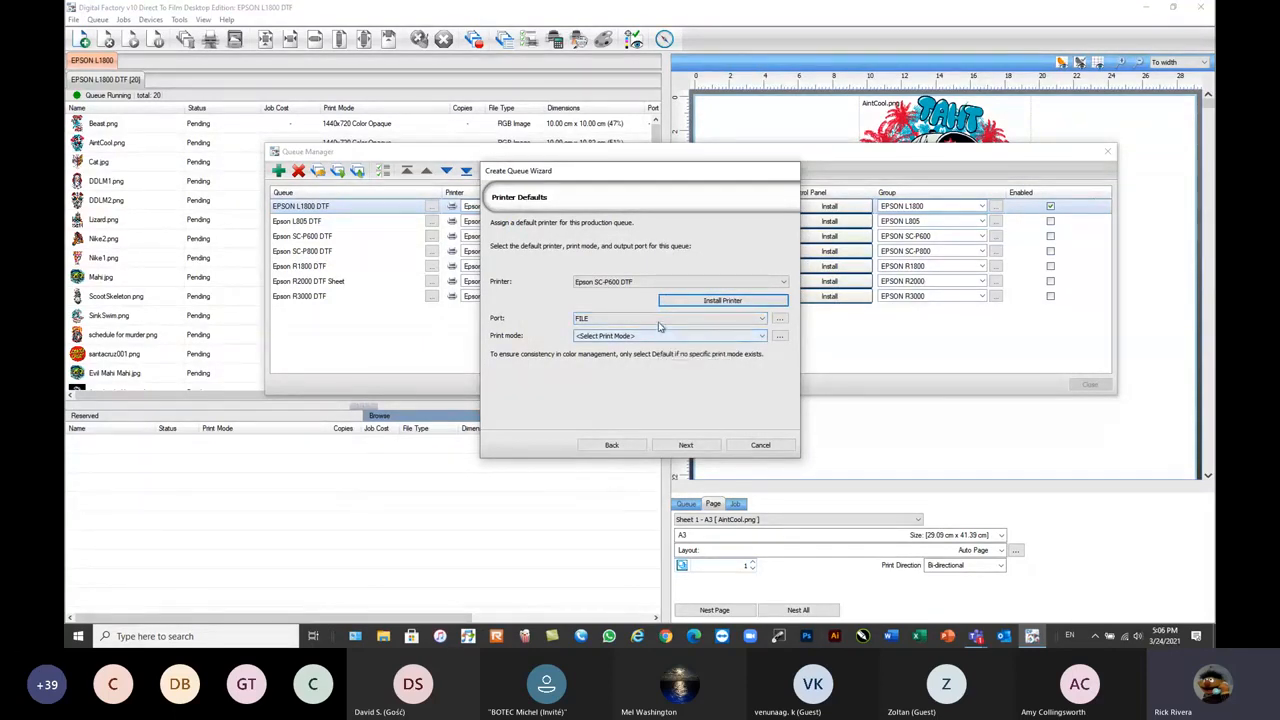
# - Try the EPSONL1800 Series_USB001+ port for the new queue, cancel the wizard and close the Queue Manager
pyautogui.click(645, 318)
pyautogui.click(636, 330)
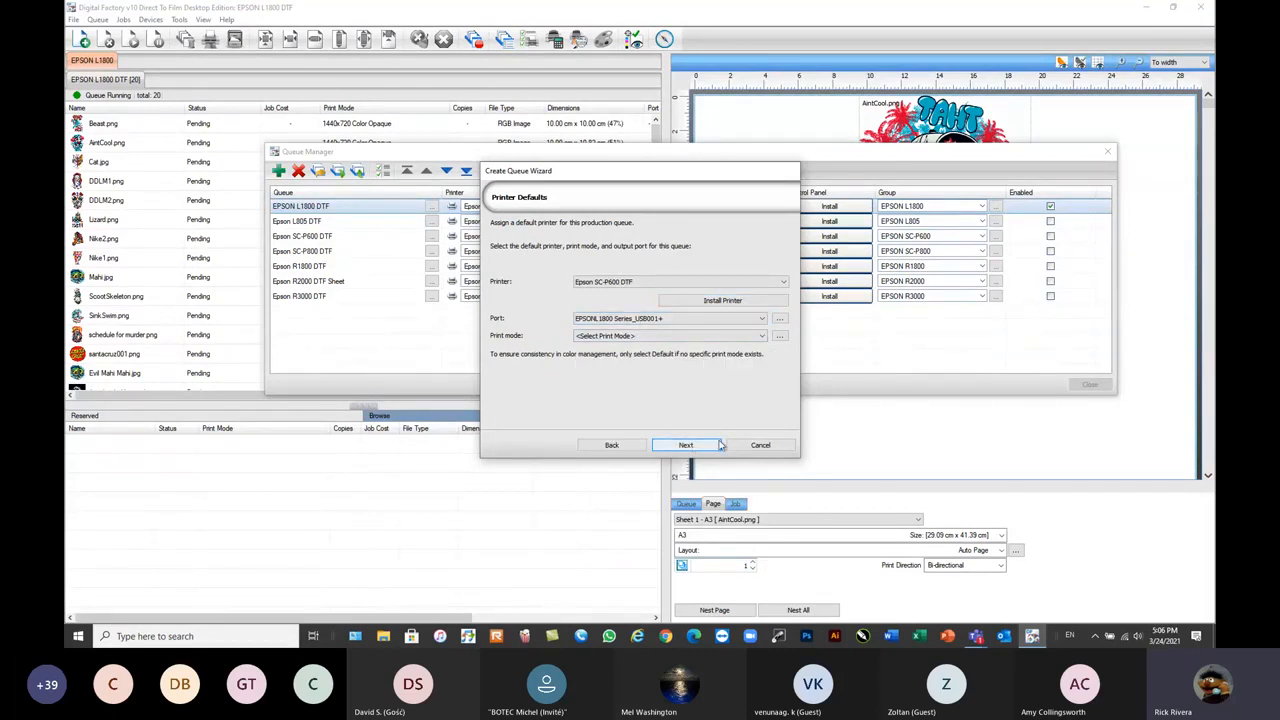
pyautogui.click(760, 446)
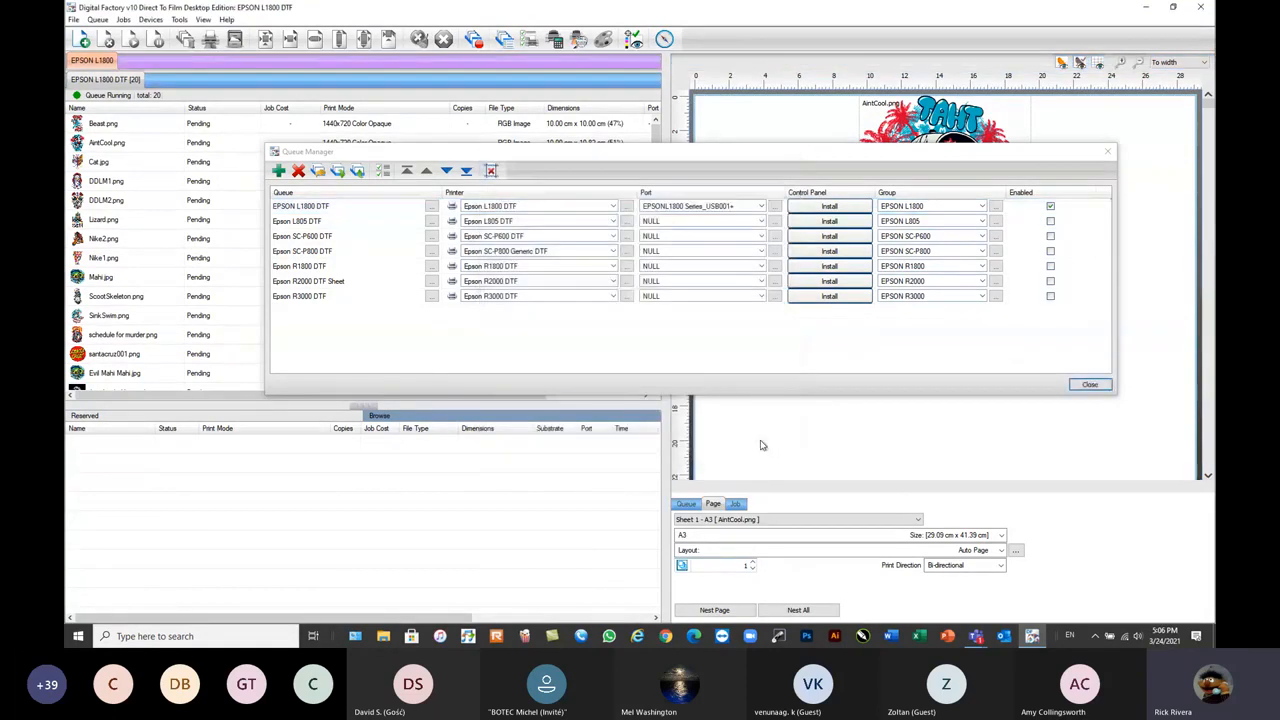
pyautogui.click(1091, 388)
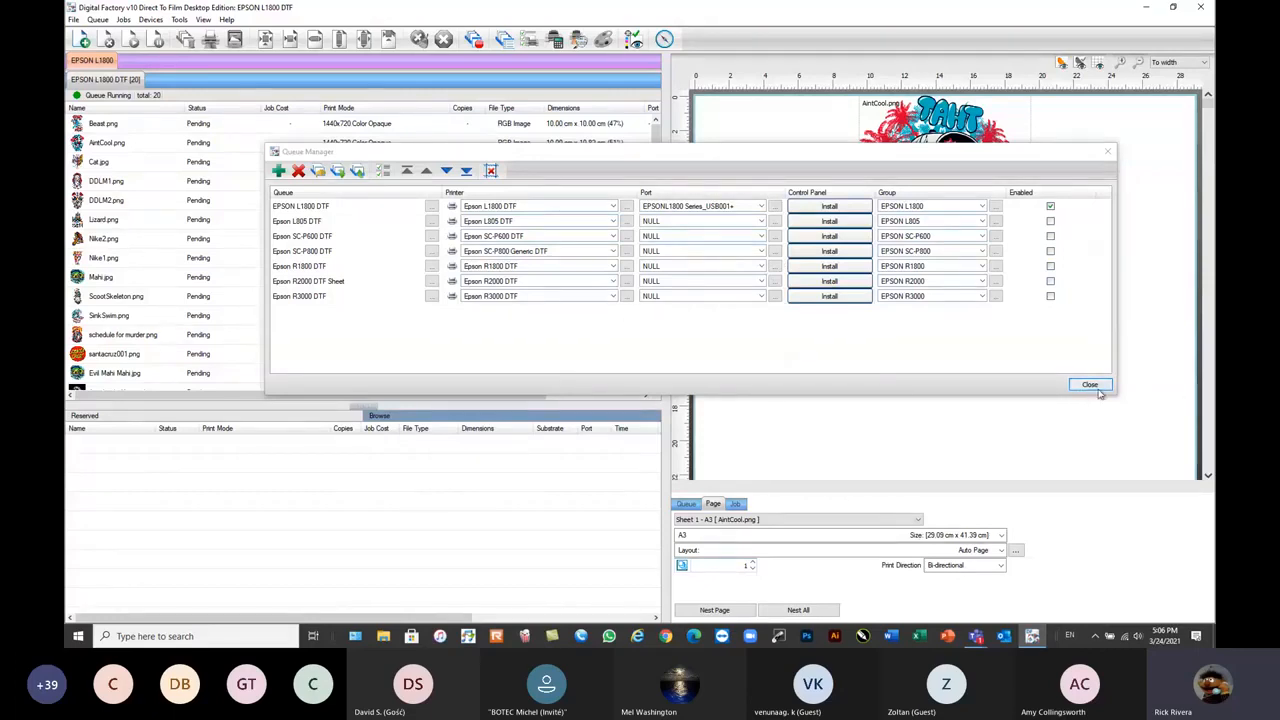
pyautogui.click(1091, 386)
# - Open the Queue Manager, check the TCP/IP (Network Device) port settings for the EPSON L1800 DTF queue, and cancel them
pyautogui.moveTo(581, 353)
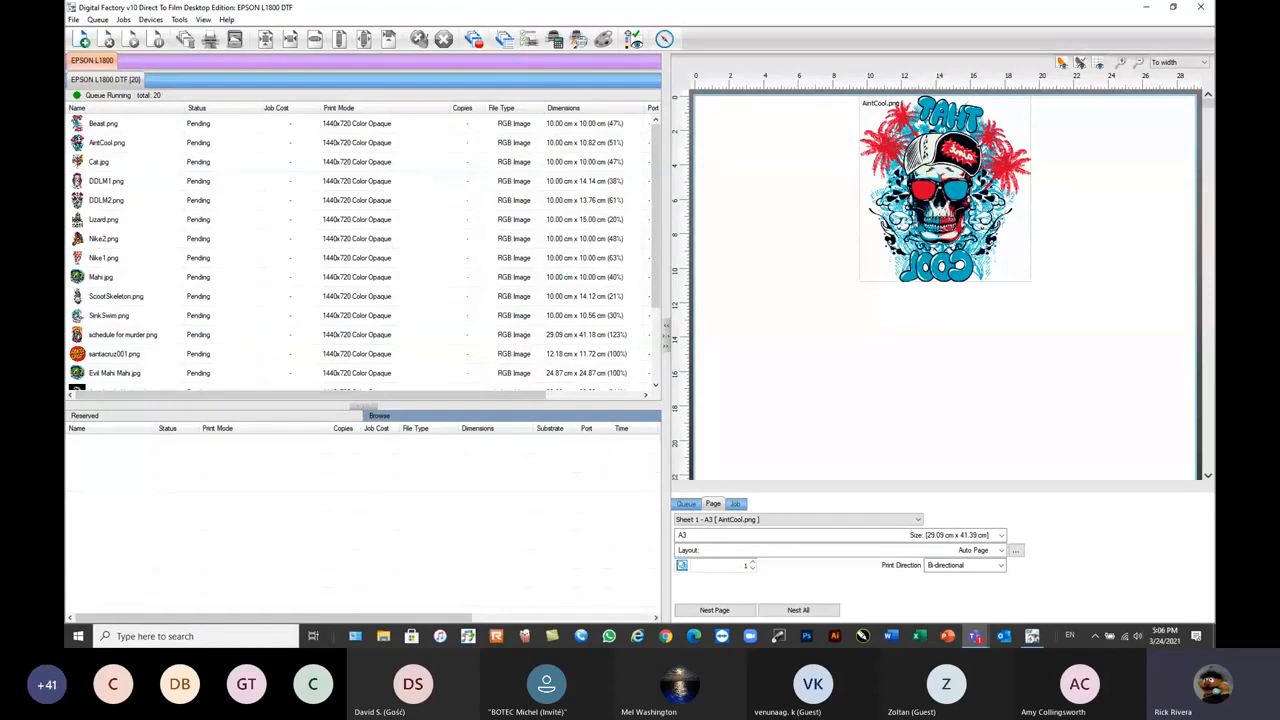
pyautogui.click(97, 19)
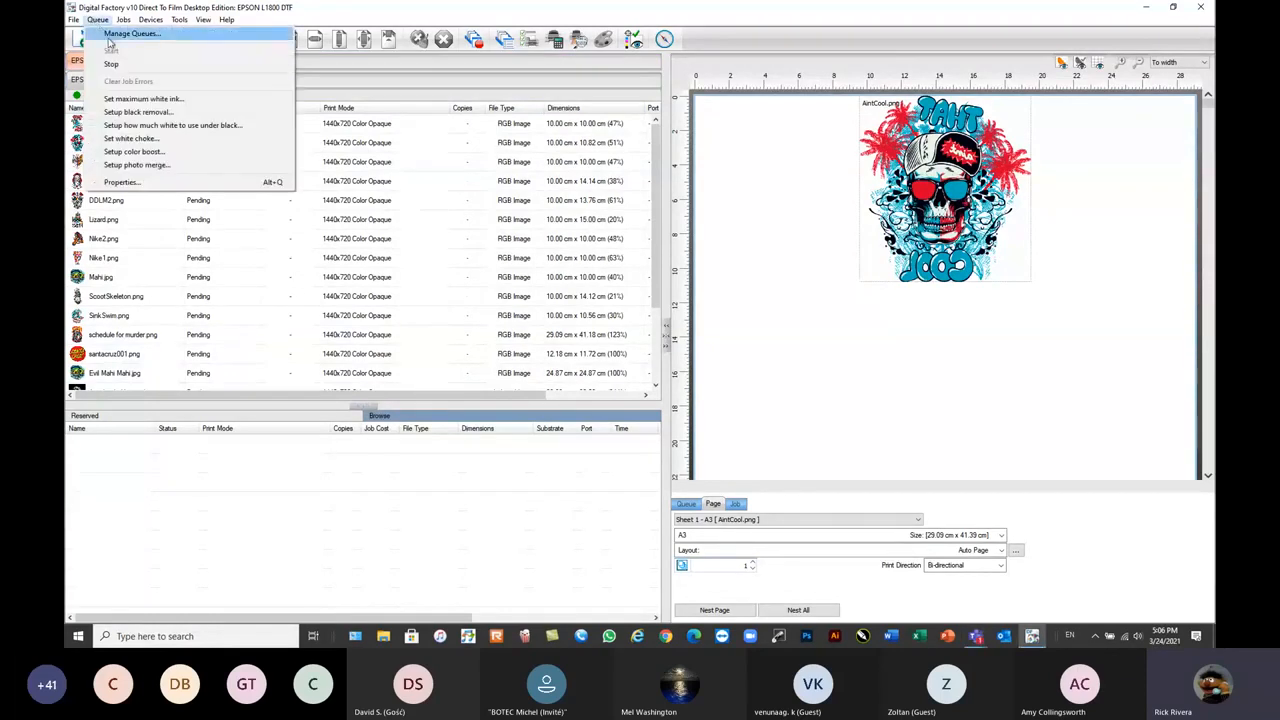
pyautogui.click(106, 31)
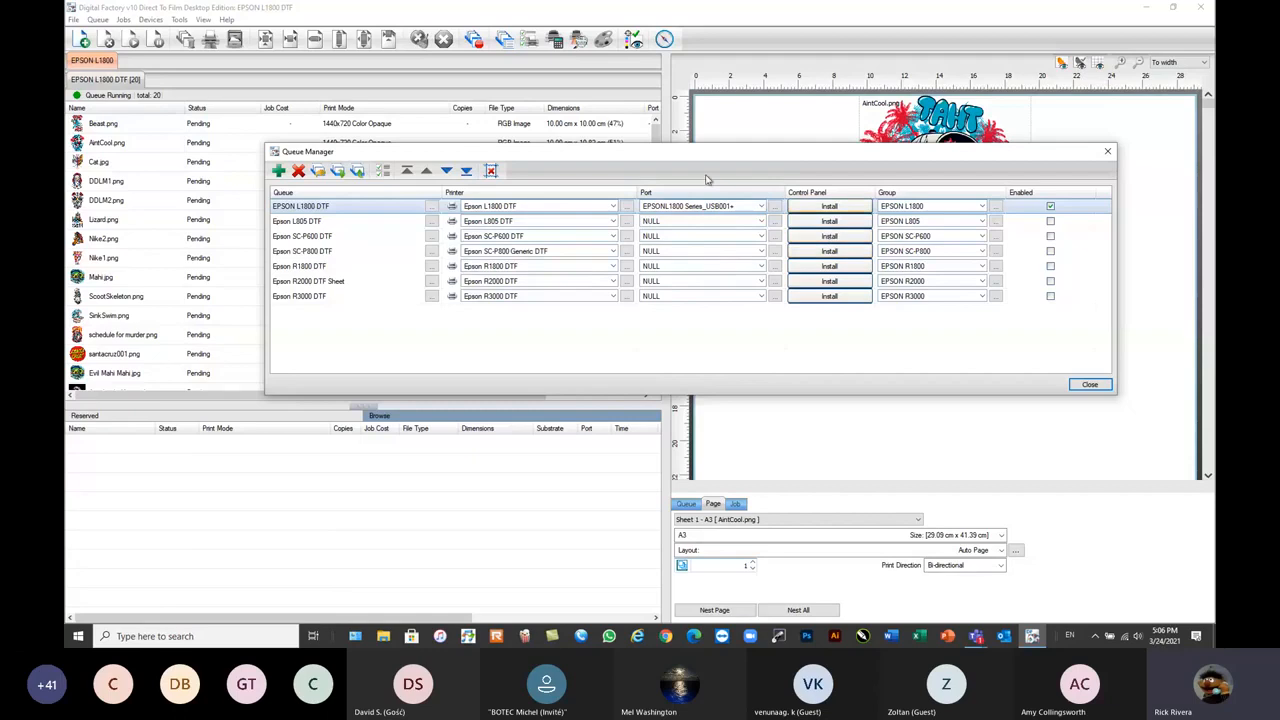
pyautogui.click(762, 207)
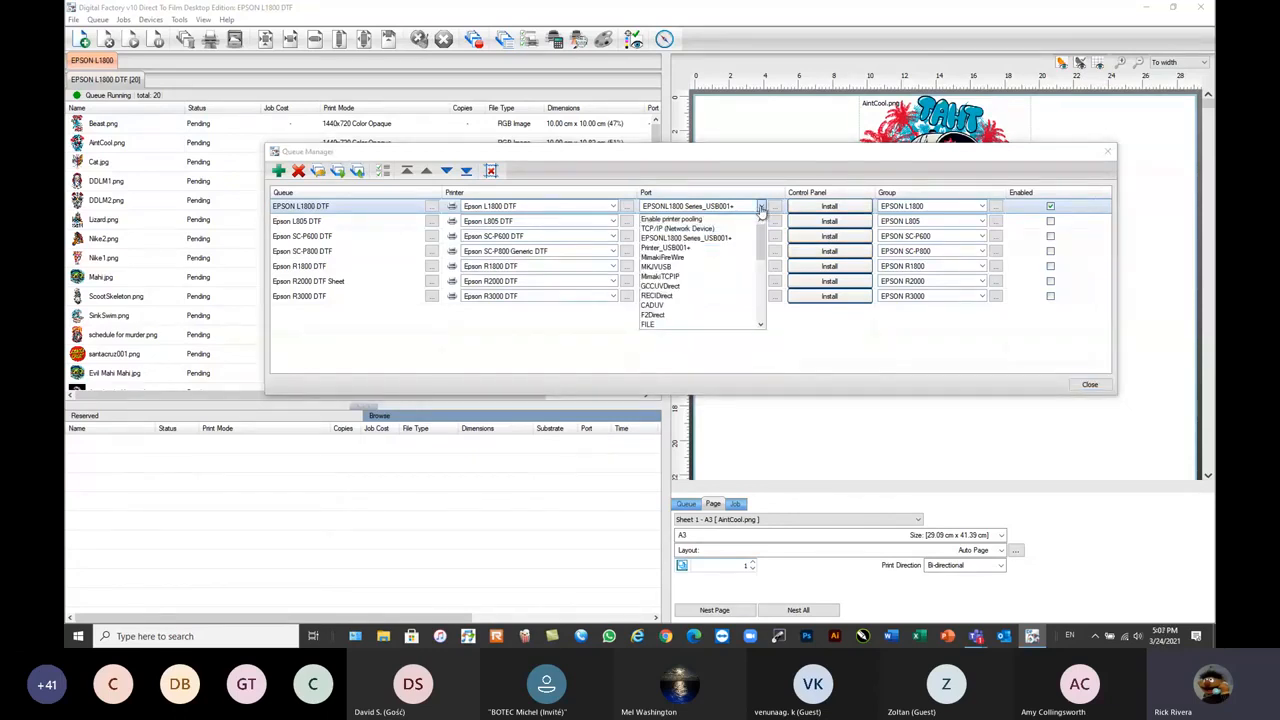
pyautogui.click(690, 231)
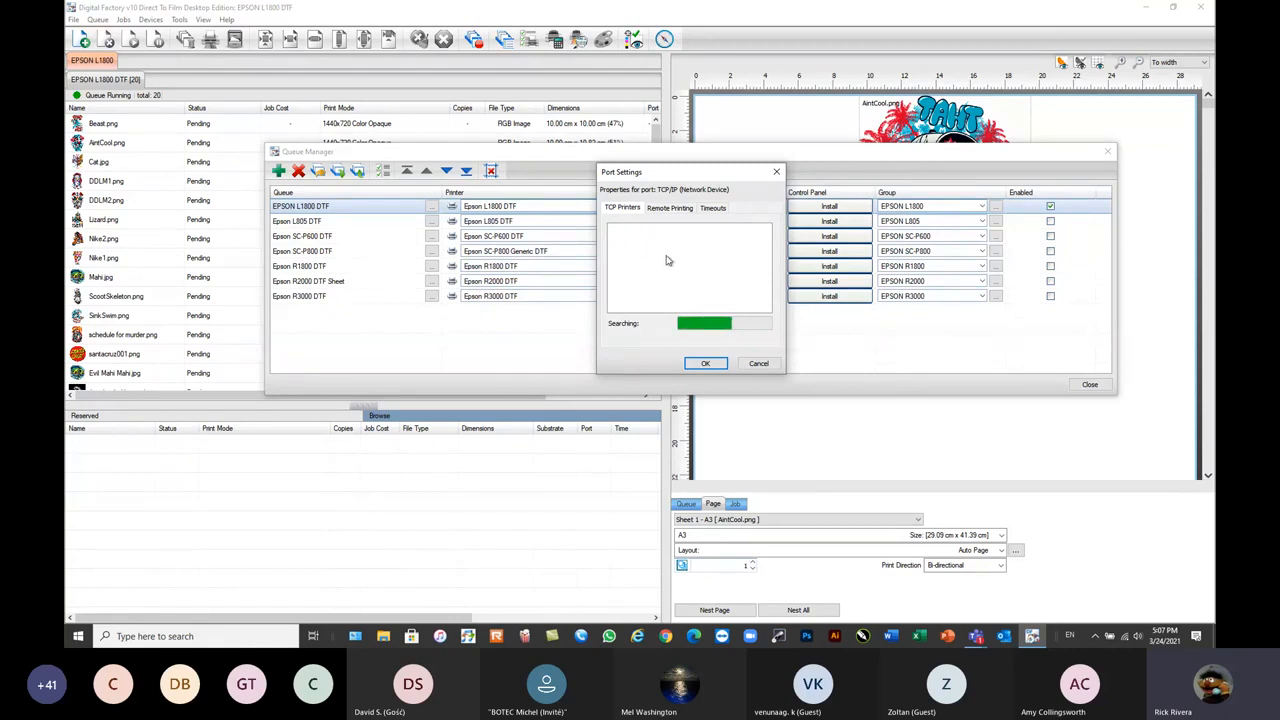
pyautogui.click(758, 363)
# - Select EPSONL1800 Series_USB001+ as the port for the EPSON L1800 DTF queue
pyautogui.click(760, 206)
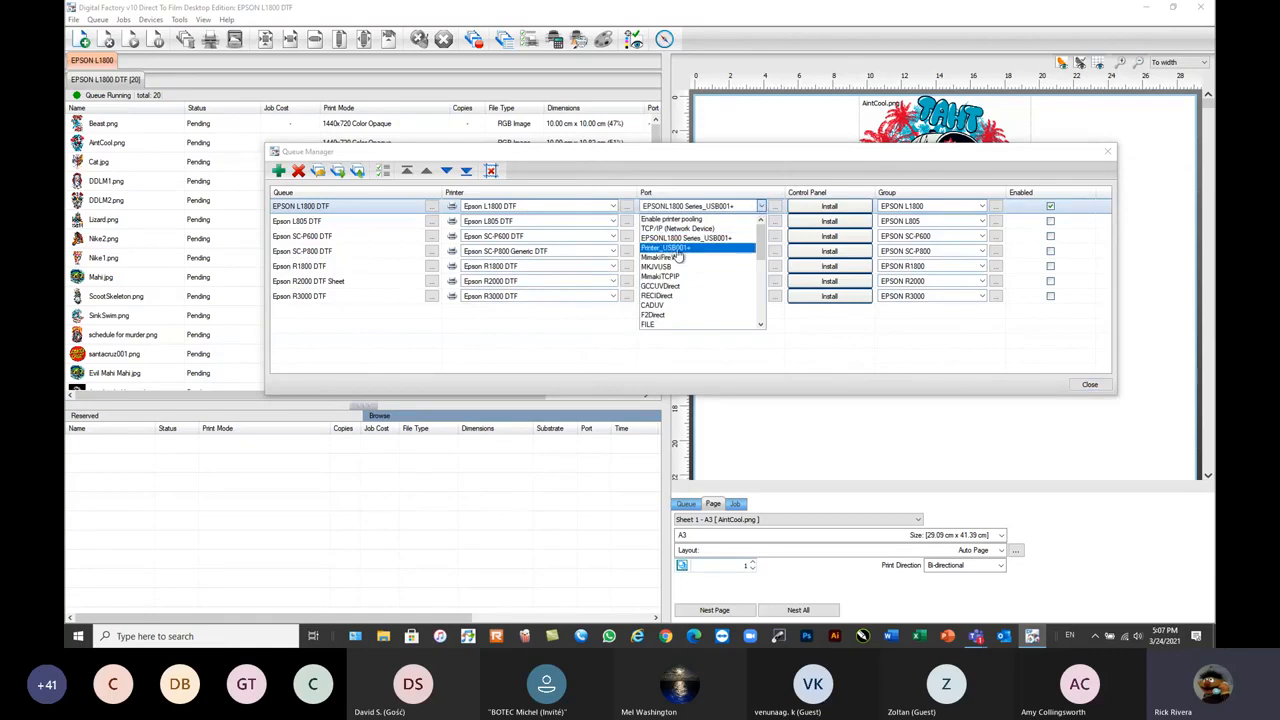
pyautogui.click(689, 239)
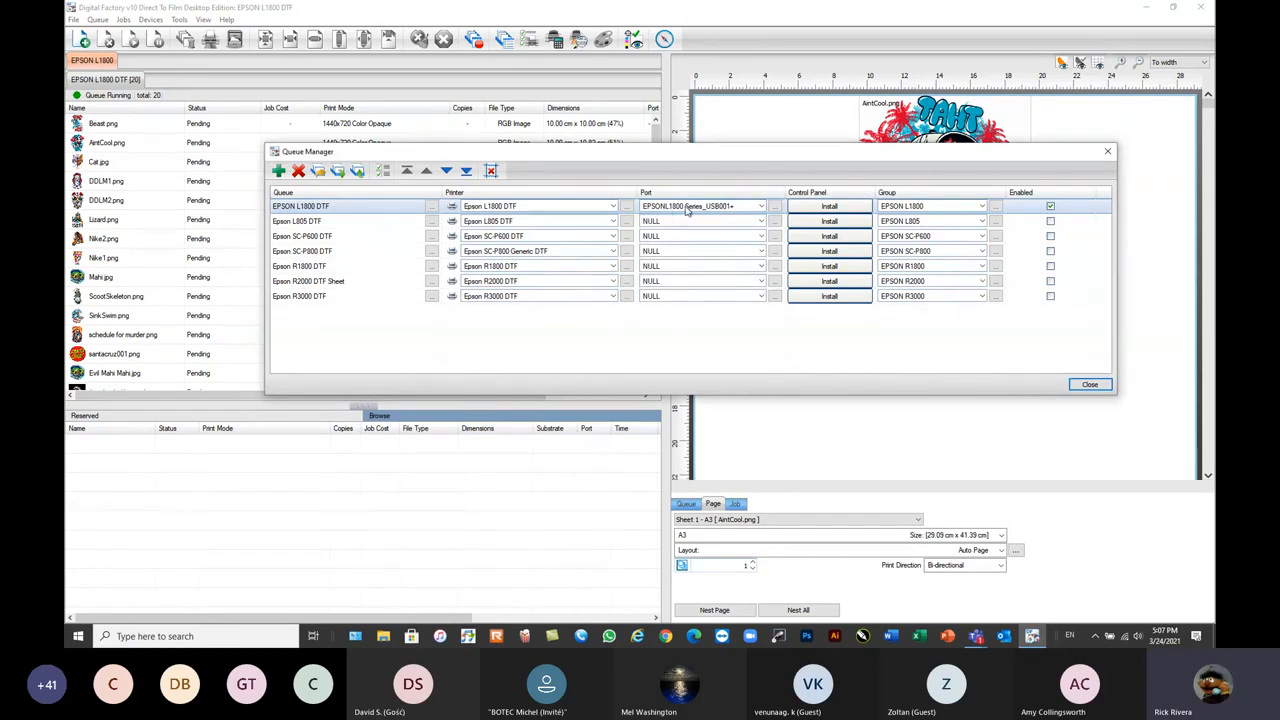
pyautogui.click(762, 207)
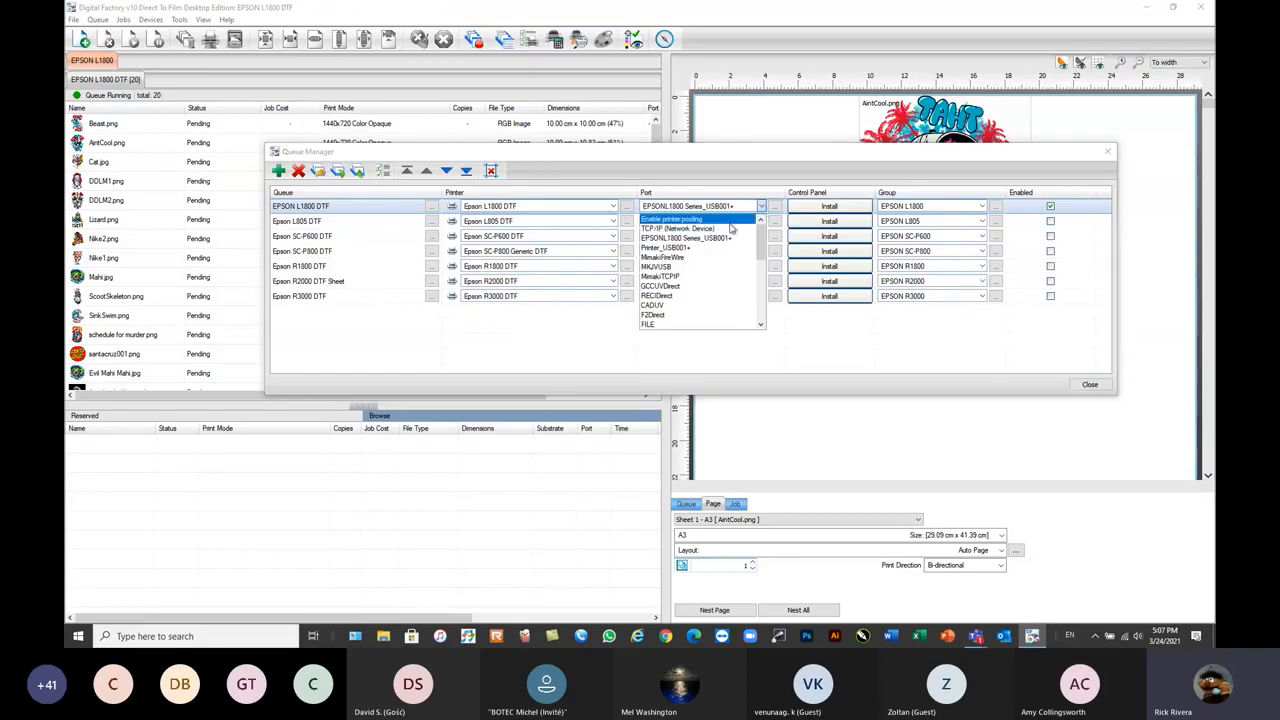
pyautogui.click(689, 240)
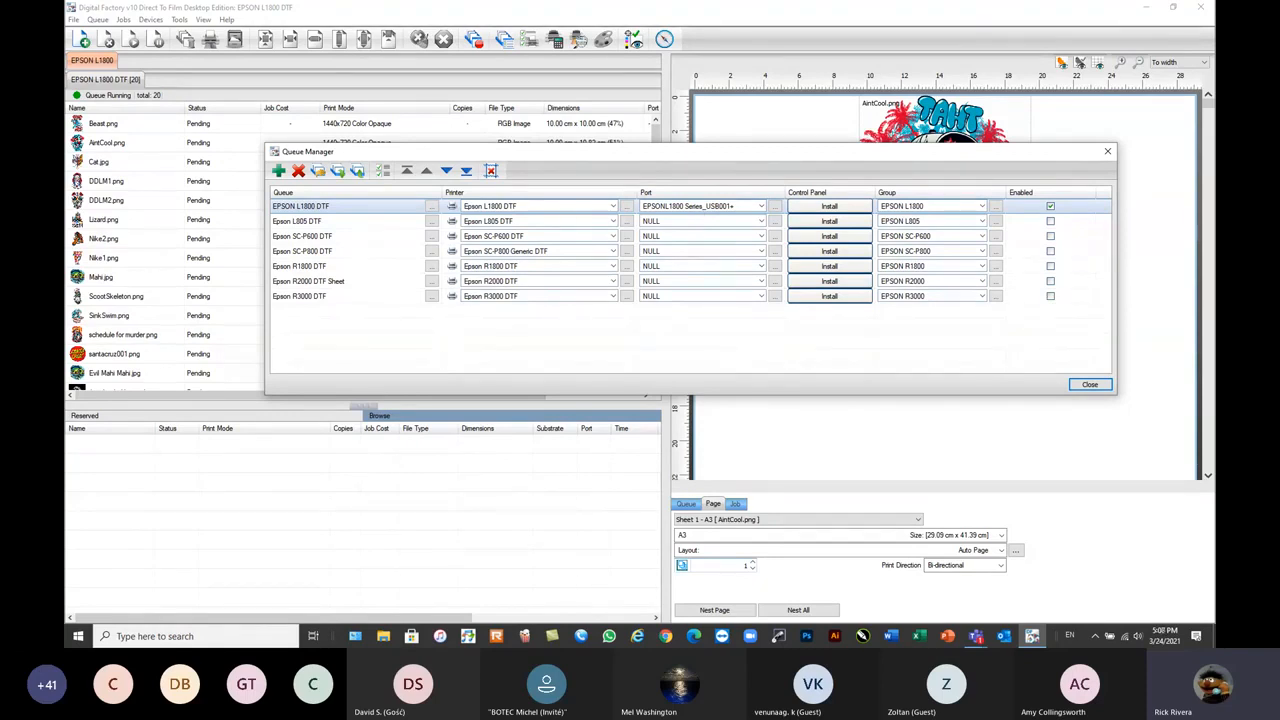
# - Copy the EPSON L1800 DTF queue with the name suffix A3 and close the Queue Manager
pyautogui.moveTo(743, 156); pyautogui.dragTo(733, 184)
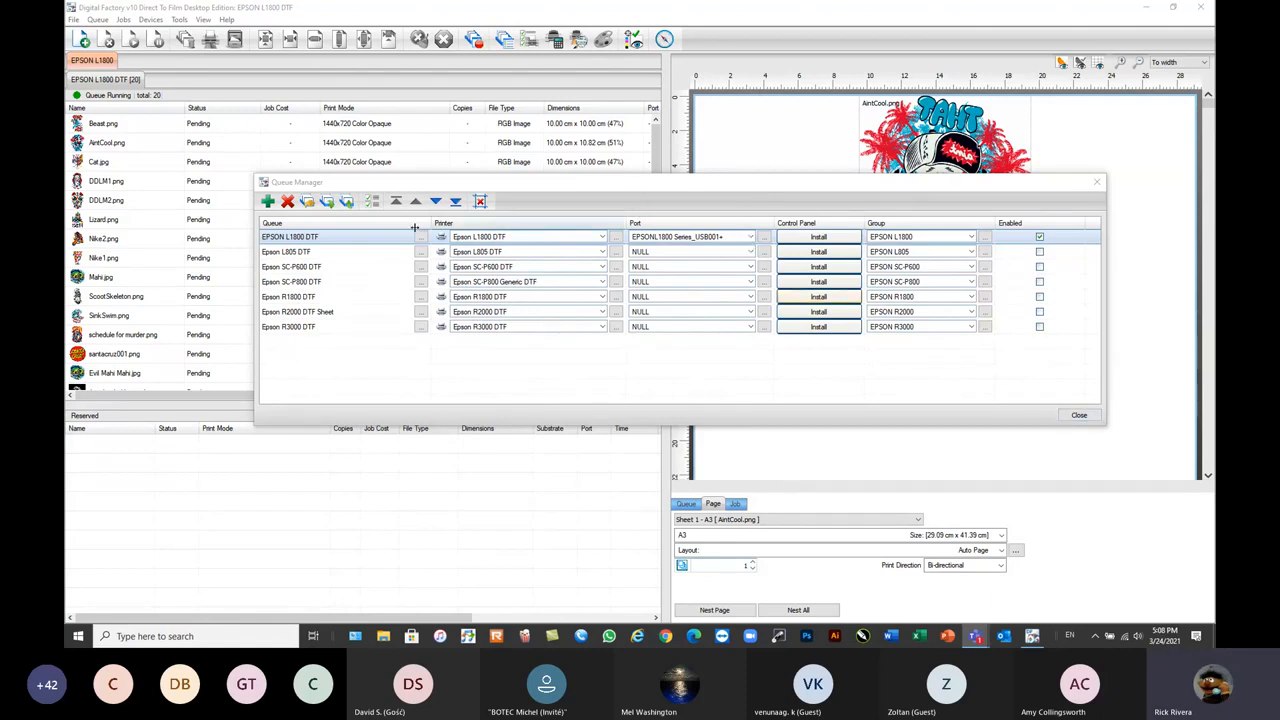
pyautogui.click(284, 241)
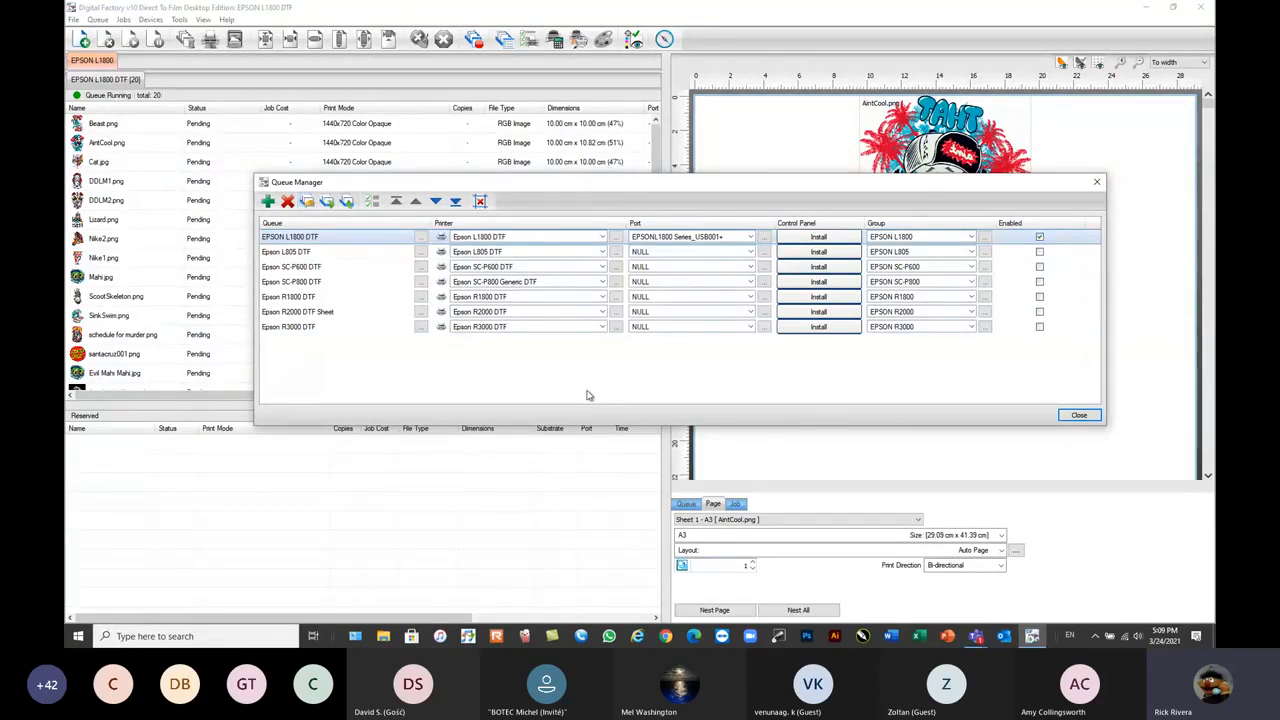
pyautogui.click(309, 204)
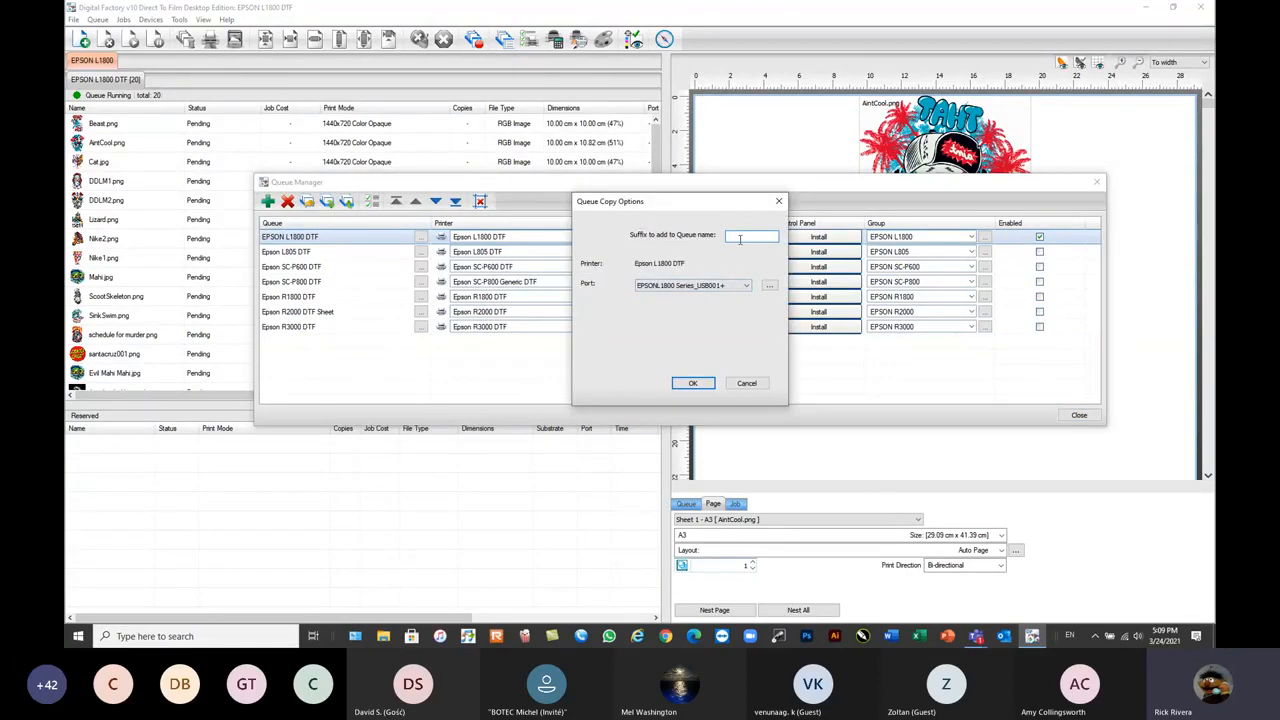
pyautogui.write('A#')
pyautogui.write('3')
pyautogui.click(694, 384)
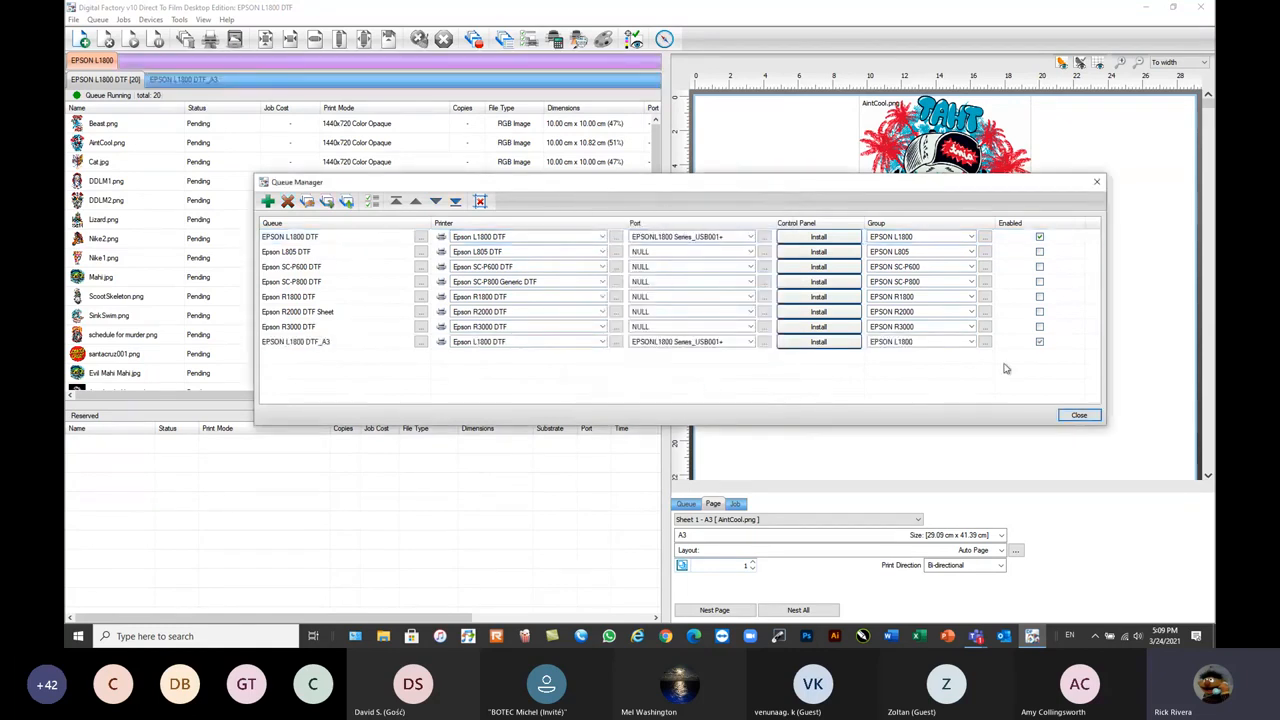
pyautogui.click(1079, 416)
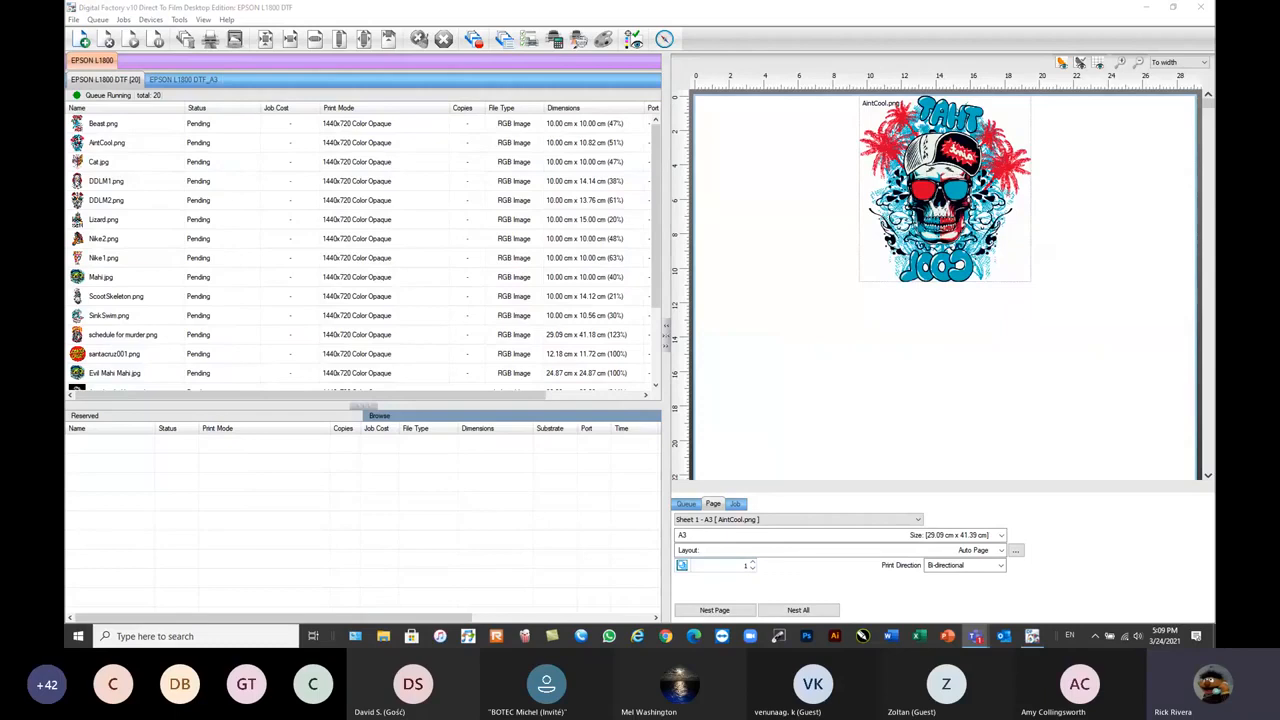
# - Set the media size of the copied EPSON L1800 DTF_A3 queue to A4
pyautogui.click(122, 84)
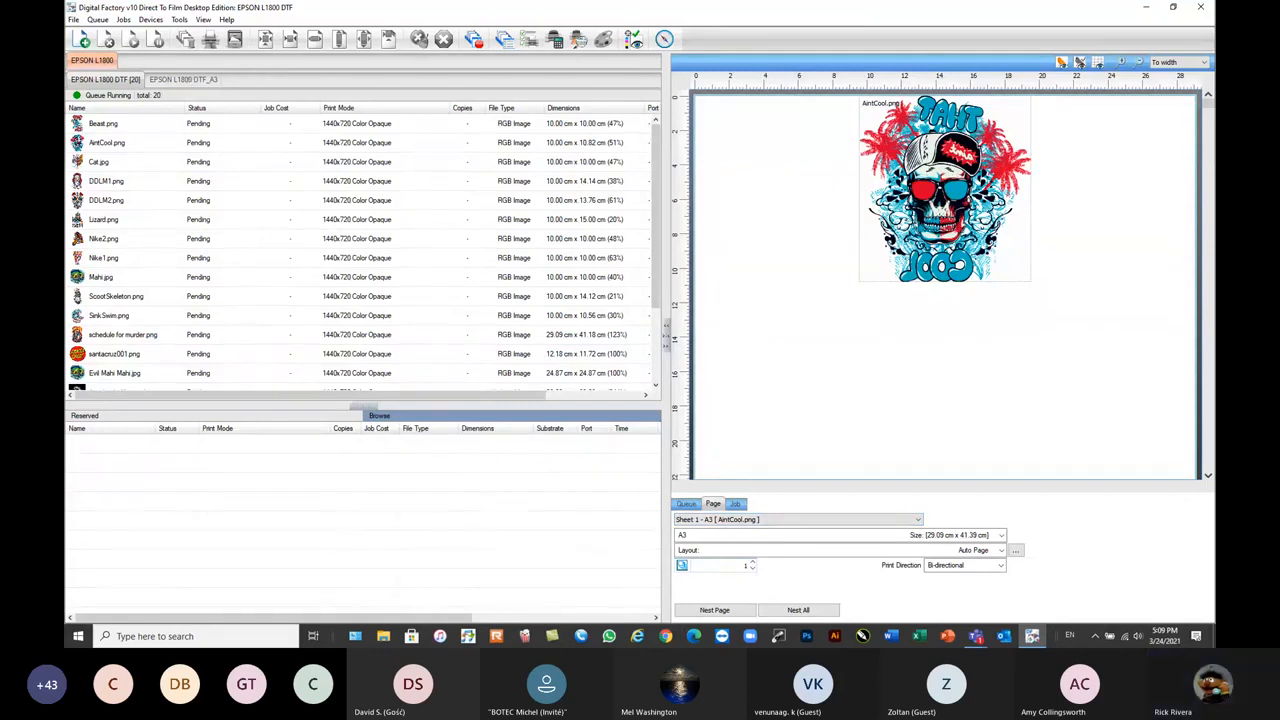
pyautogui.click(194, 82)
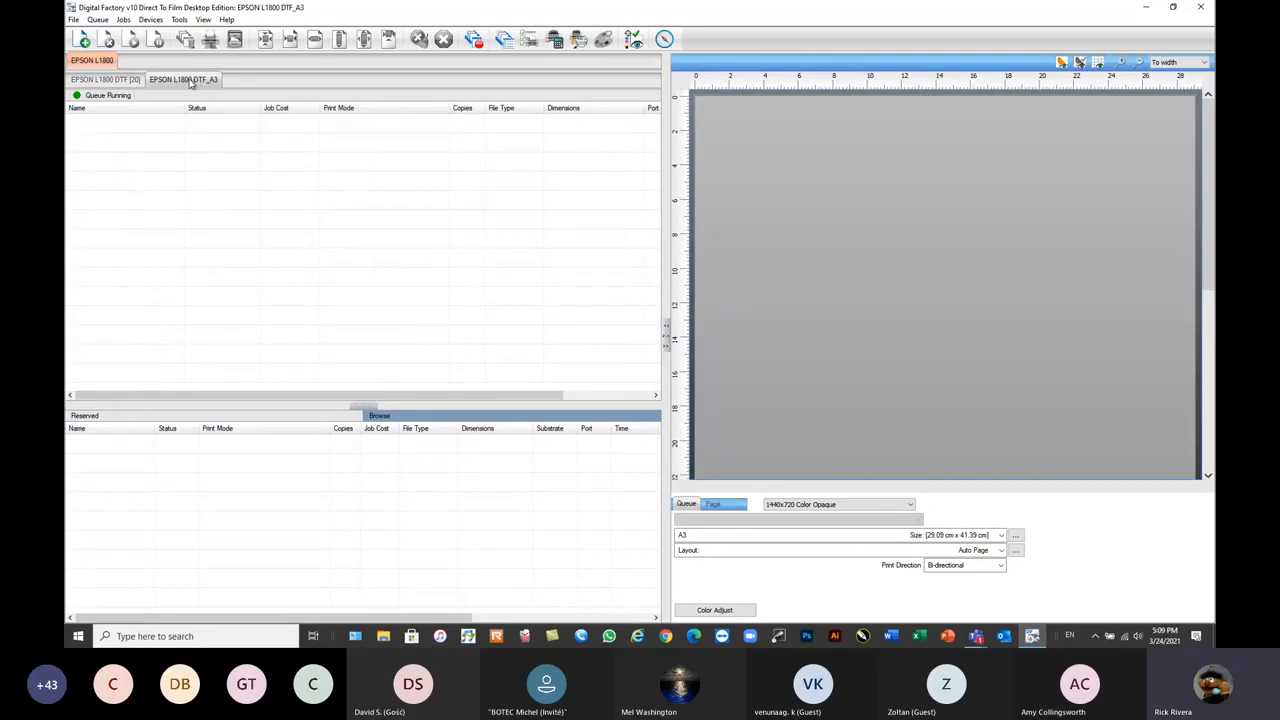
pyautogui.click(119, 84)
pyautogui.click(184, 82)
pyautogui.click(736, 537)
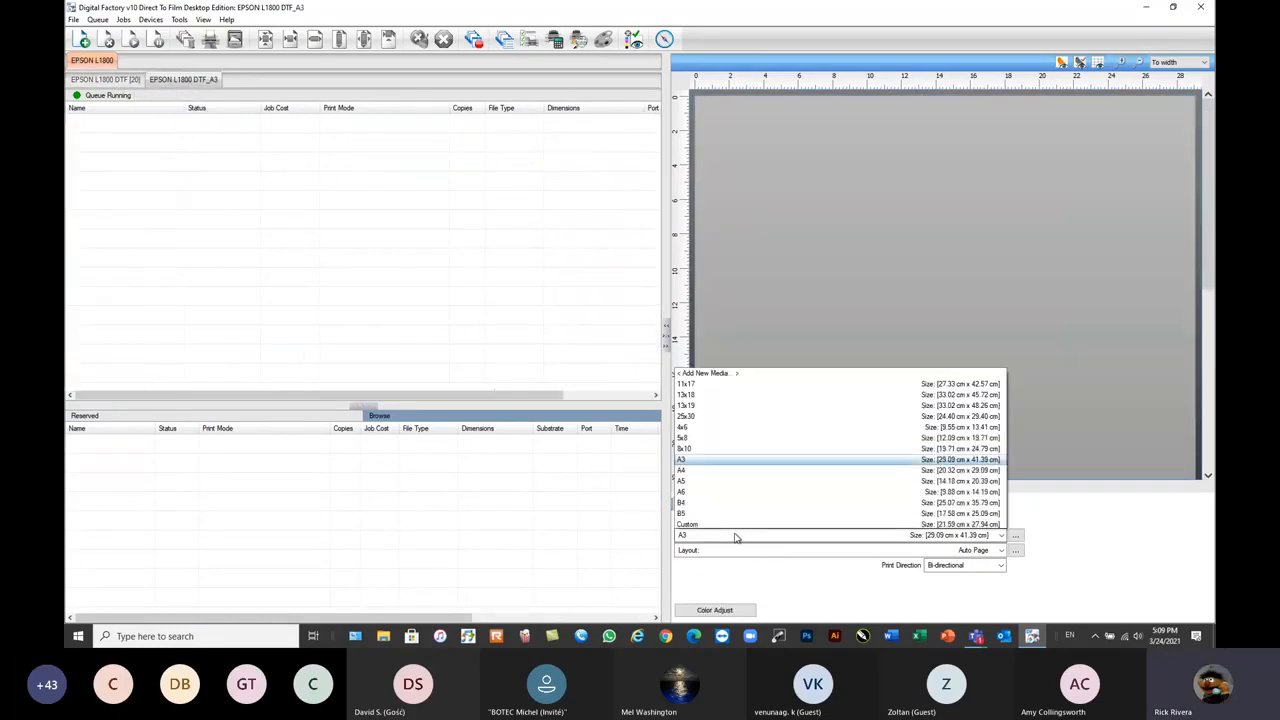
pyautogui.click(660, 342)
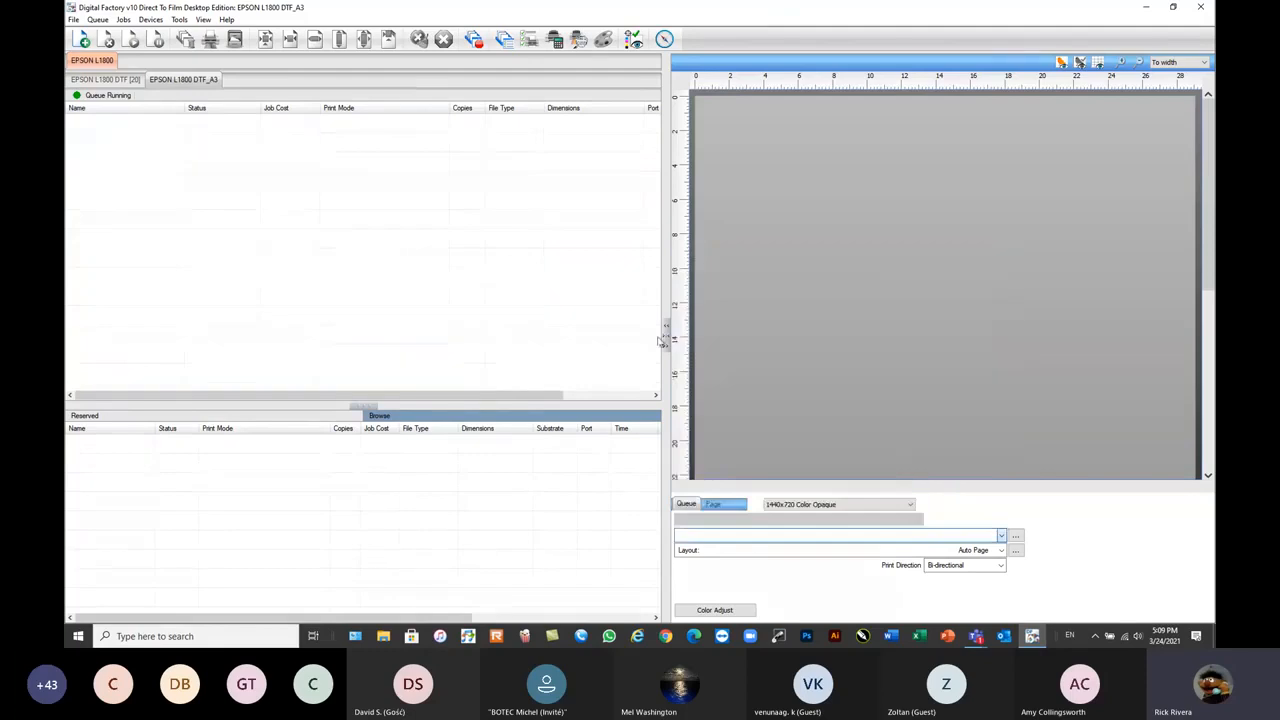
# - Rename the copied queue to EPSON L1800 DTF_A4 in its queue properties
pyautogui.doubleClick(202, 80)
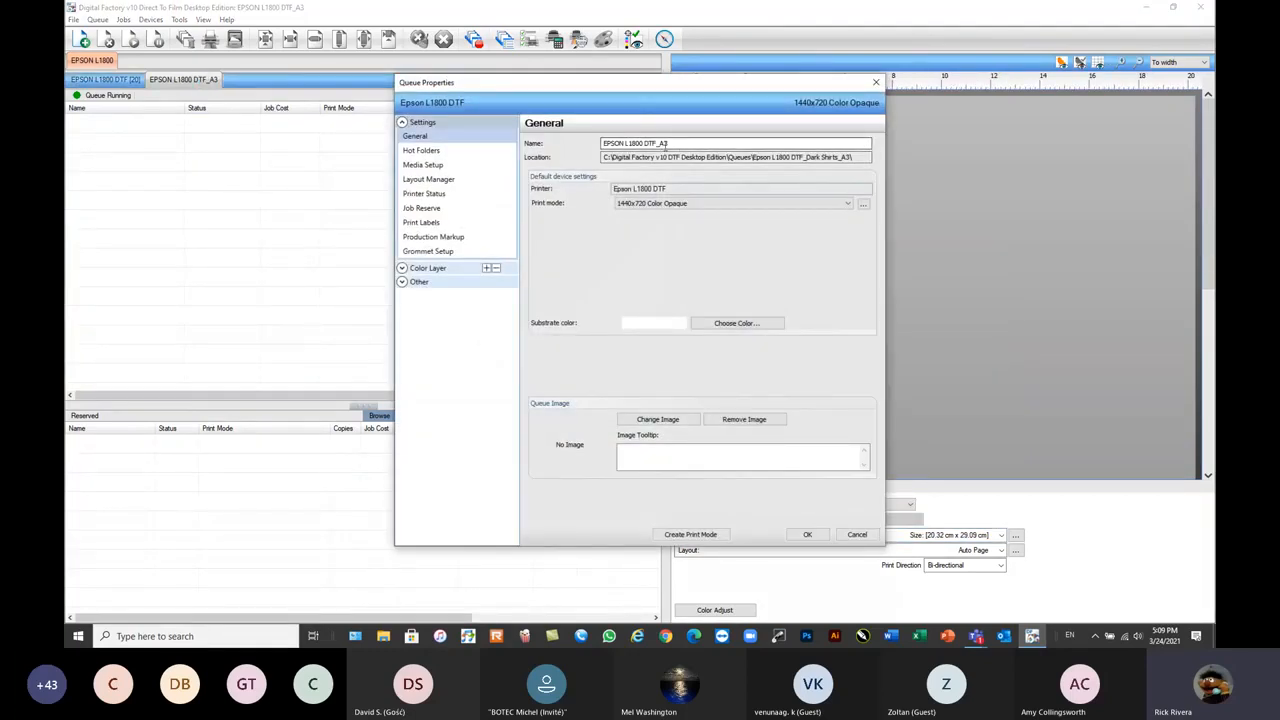
pyautogui.moveTo(665, 144); pyautogui.dragTo(691, 145)
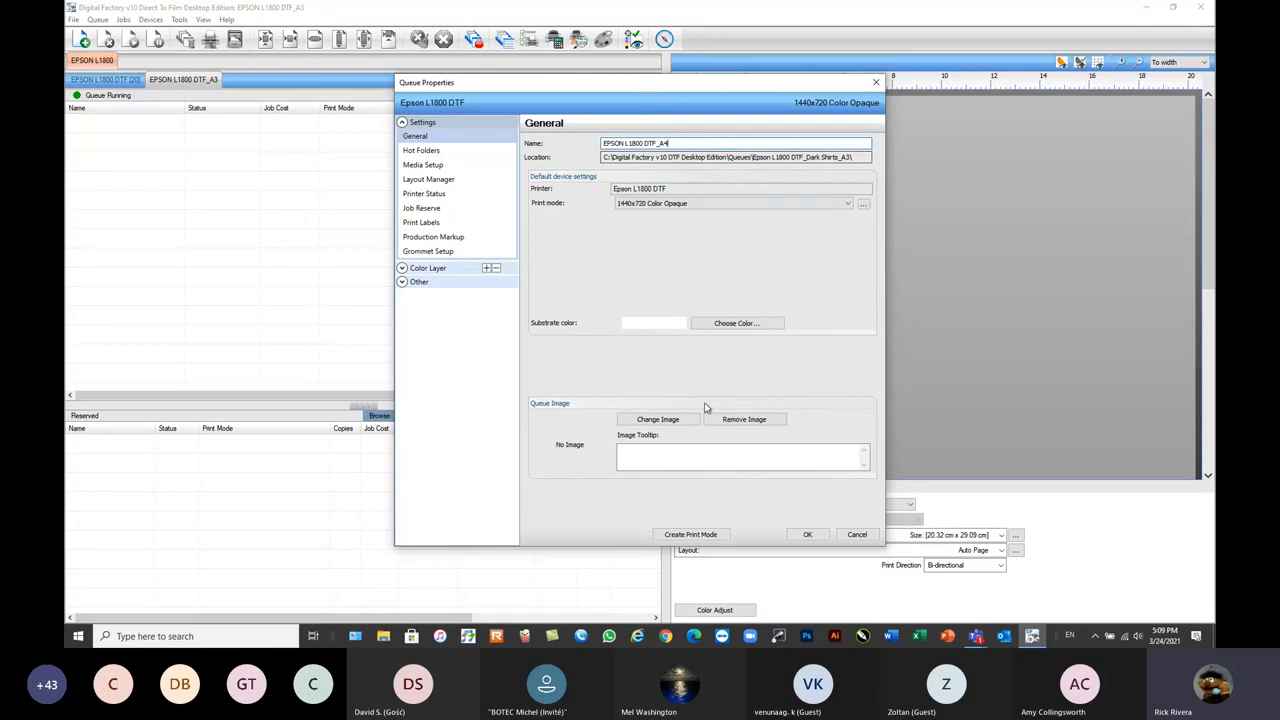
pyautogui.click(807, 534)
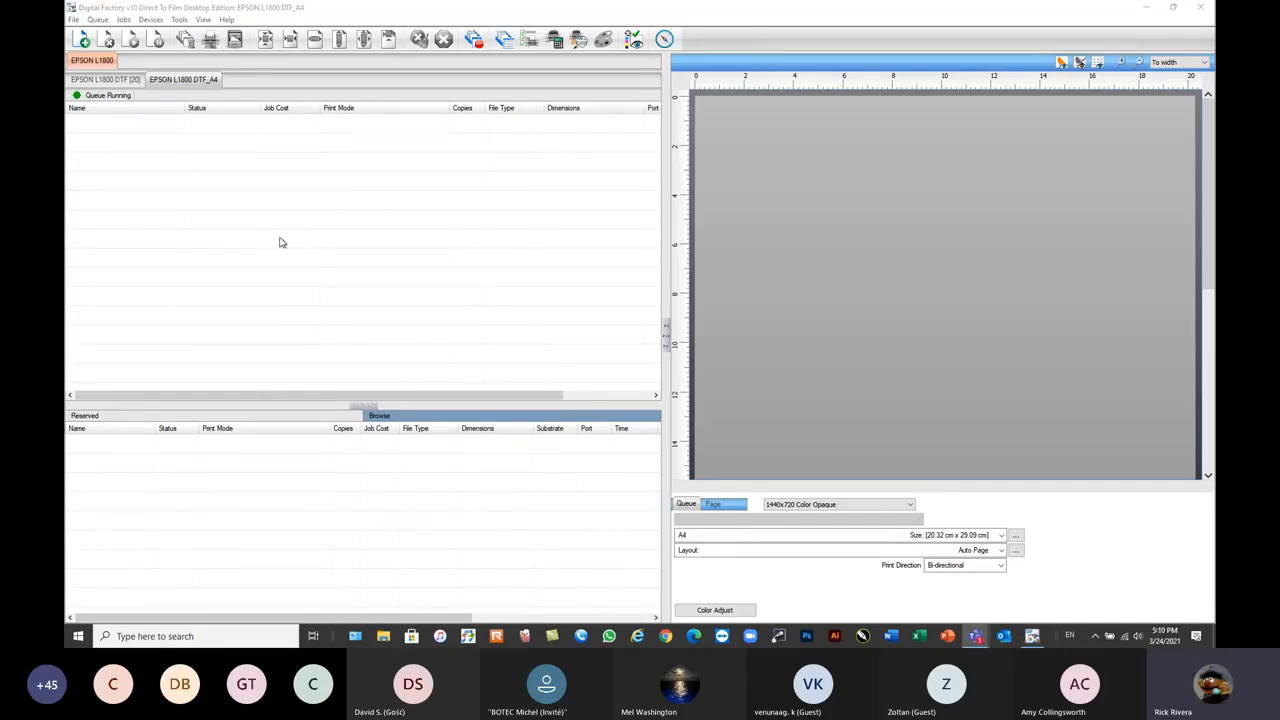
# - Compare the original EPSON L1800 DTF queue with the EPSON L1800 DTF_A4 queue
pyautogui.click(226, 150)
pyautogui.click(109, 82)
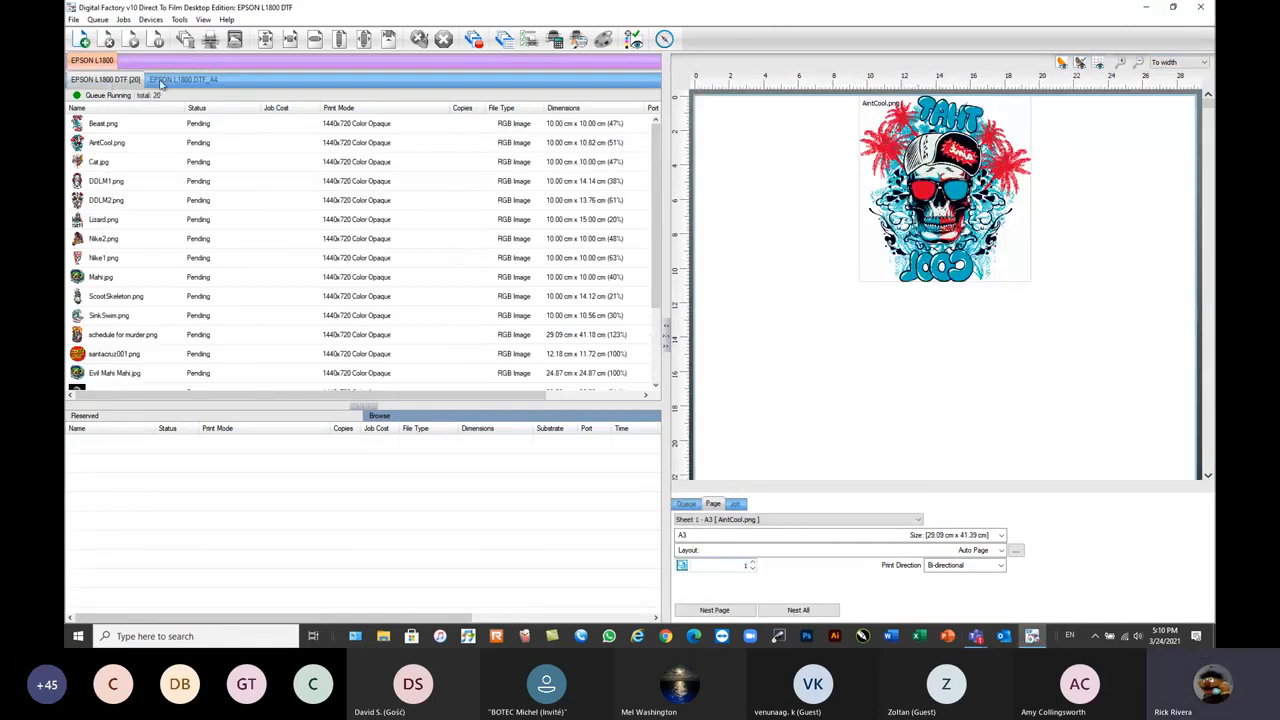
pyautogui.click(170, 81)
pyautogui.click(126, 82)
pyautogui.click(197, 83)
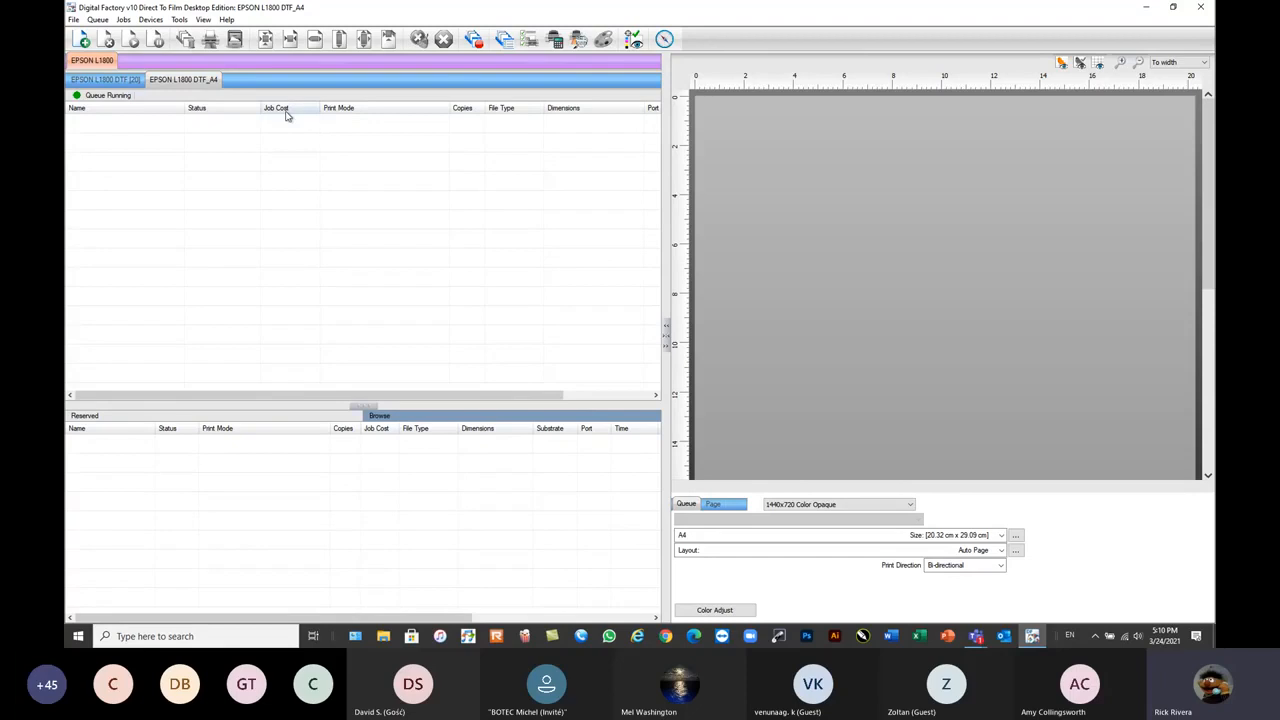
pyautogui.click(134, 84)
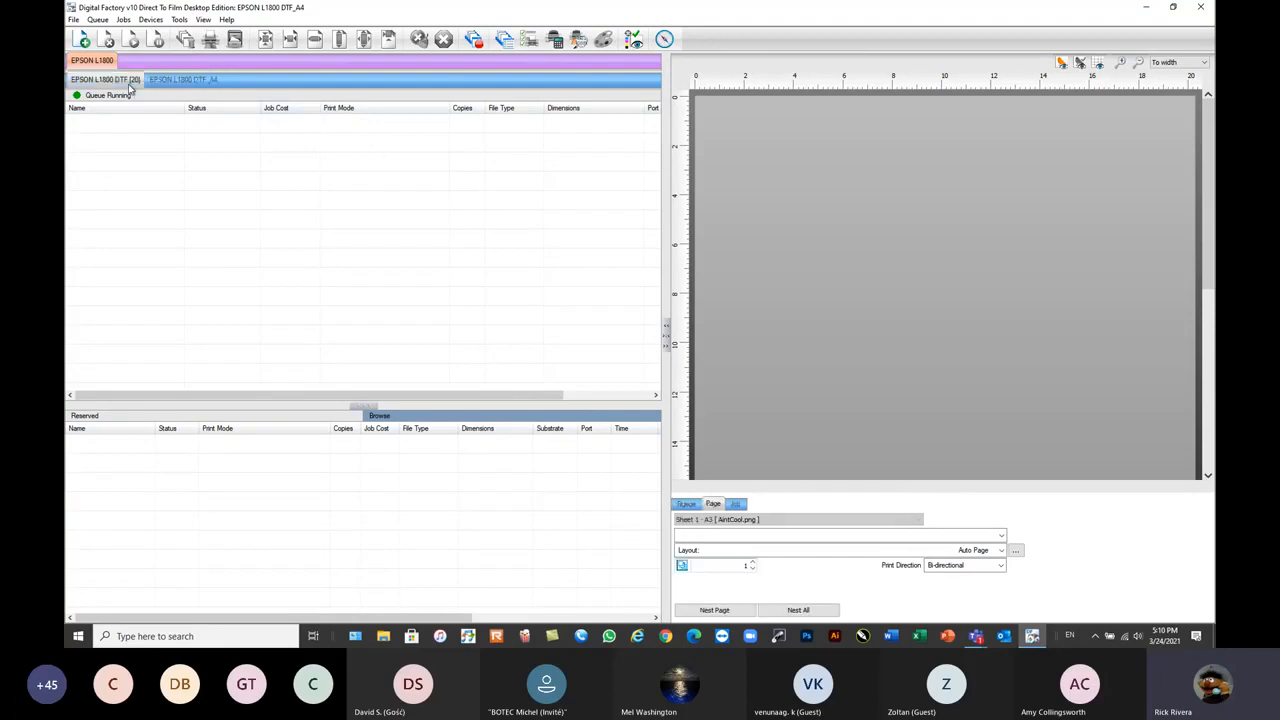
# - Disable the EPSON L1800 DTF_A4 queue in the Queue Manager and close the manager
pyautogui.click(173, 82)
pyautogui.click(118, 80)
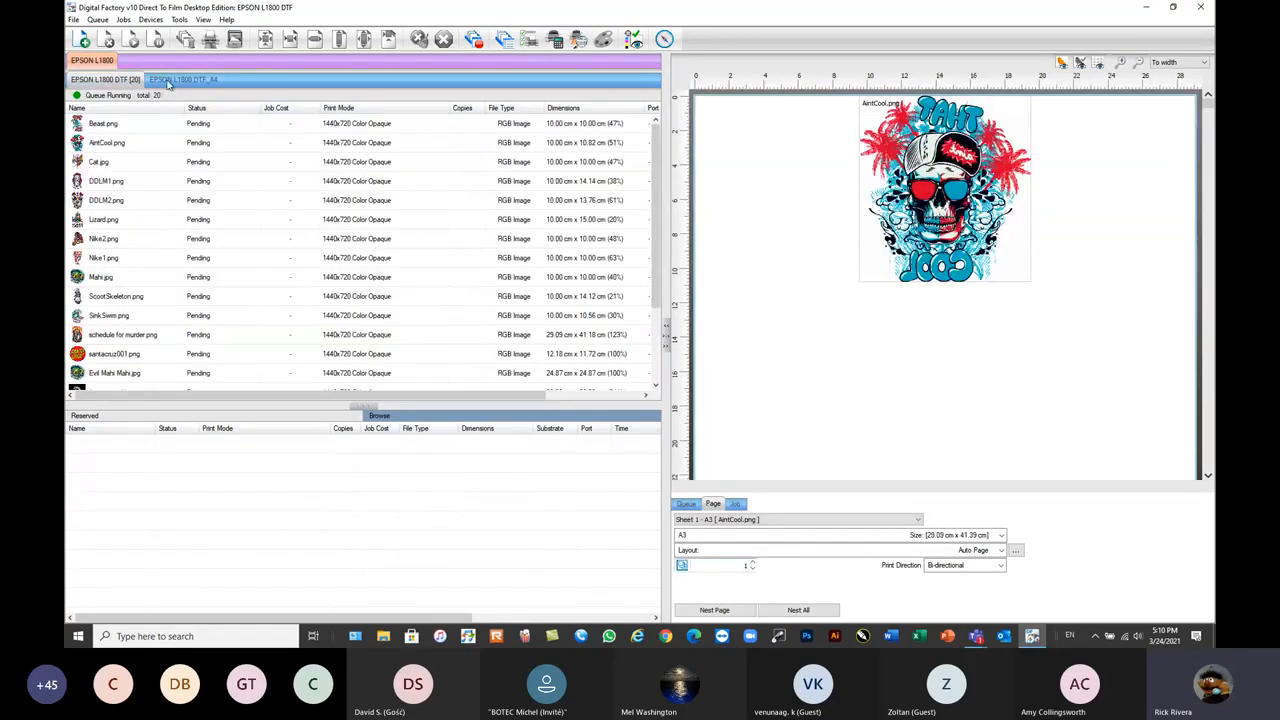
pyautogui.click(97, 20)
pyautogui.click(115, 35)
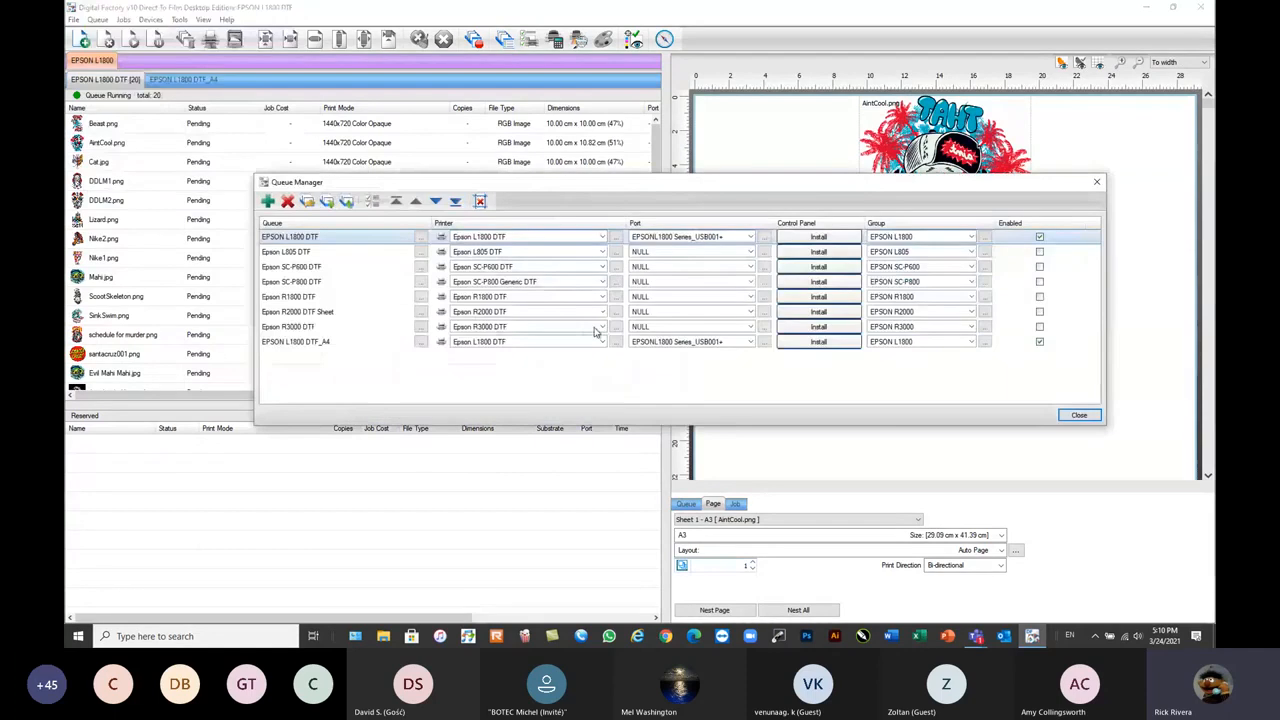
pyautogui.click(1039, 342)
pyautogui.click(1075, 414)
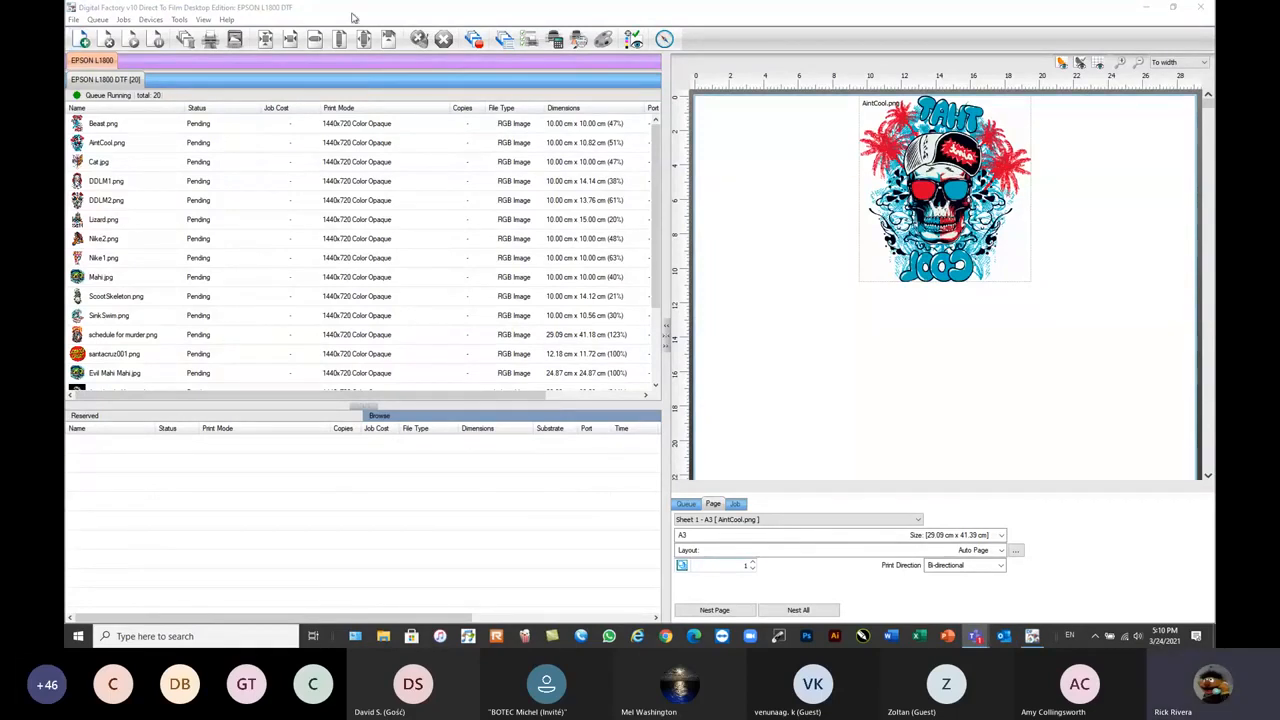
# - Check which file types can be added as jobs in the Open dialog, then cancel without adding a file
pyautogui.moveTo(348, 131)
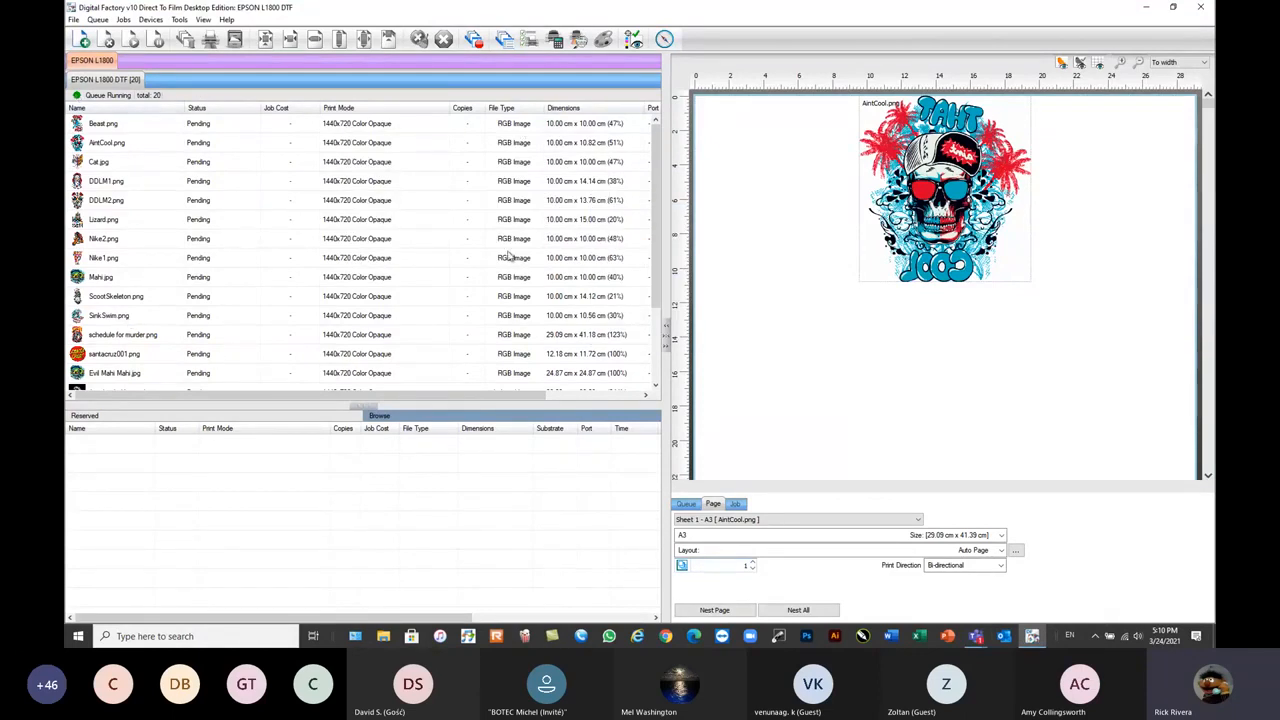
pyautogui.click(82, 38)
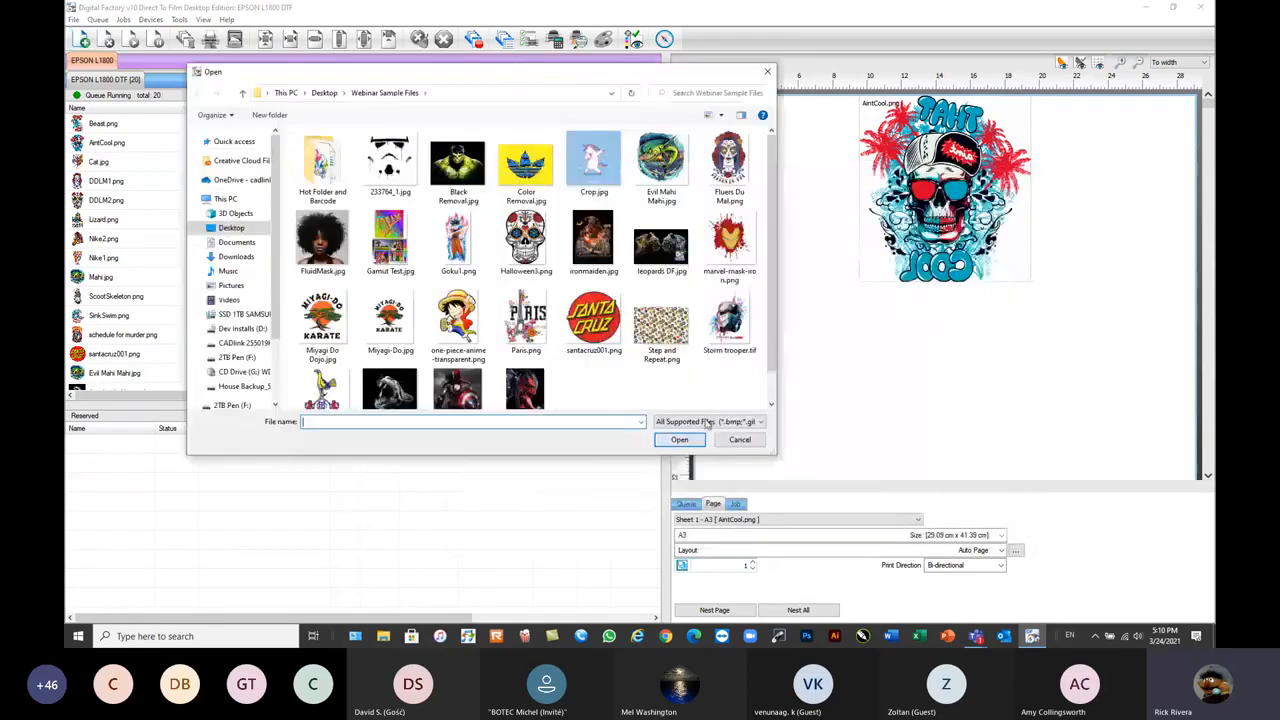
pyautogui.moveTo(588, 75); pyautogui.dragTo(550, 47)
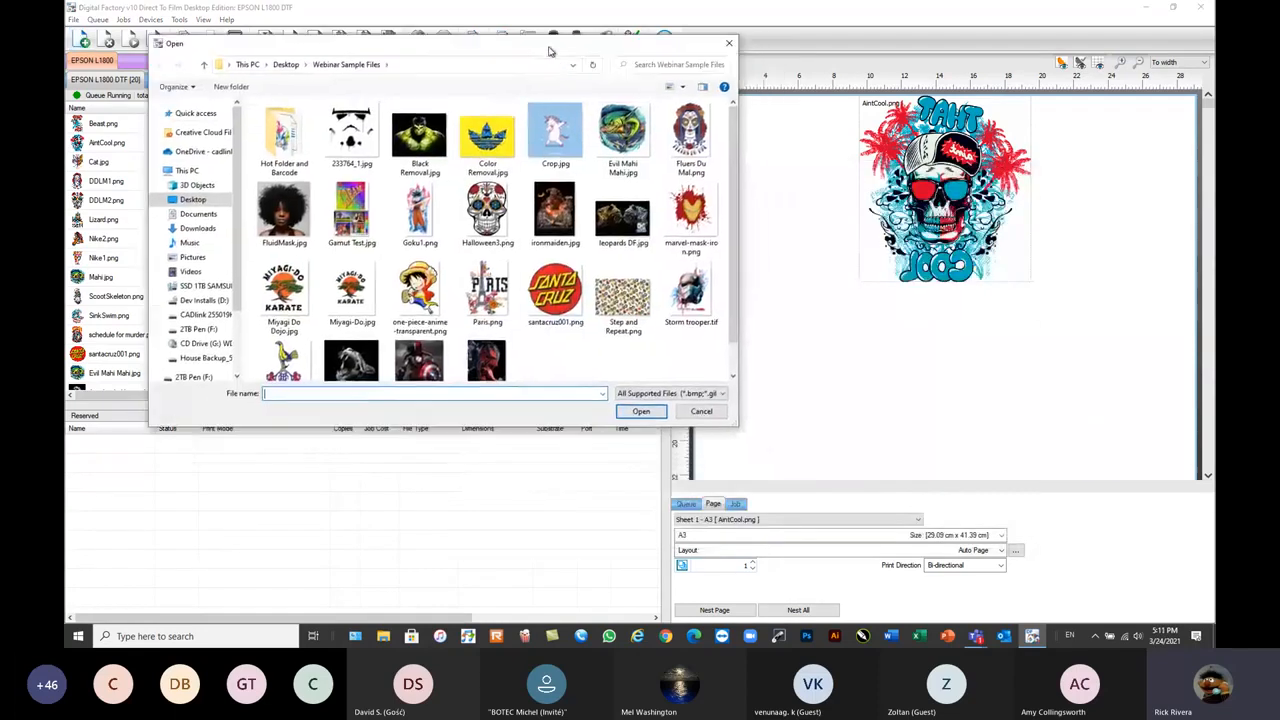
pyautogui.click(704, 397)
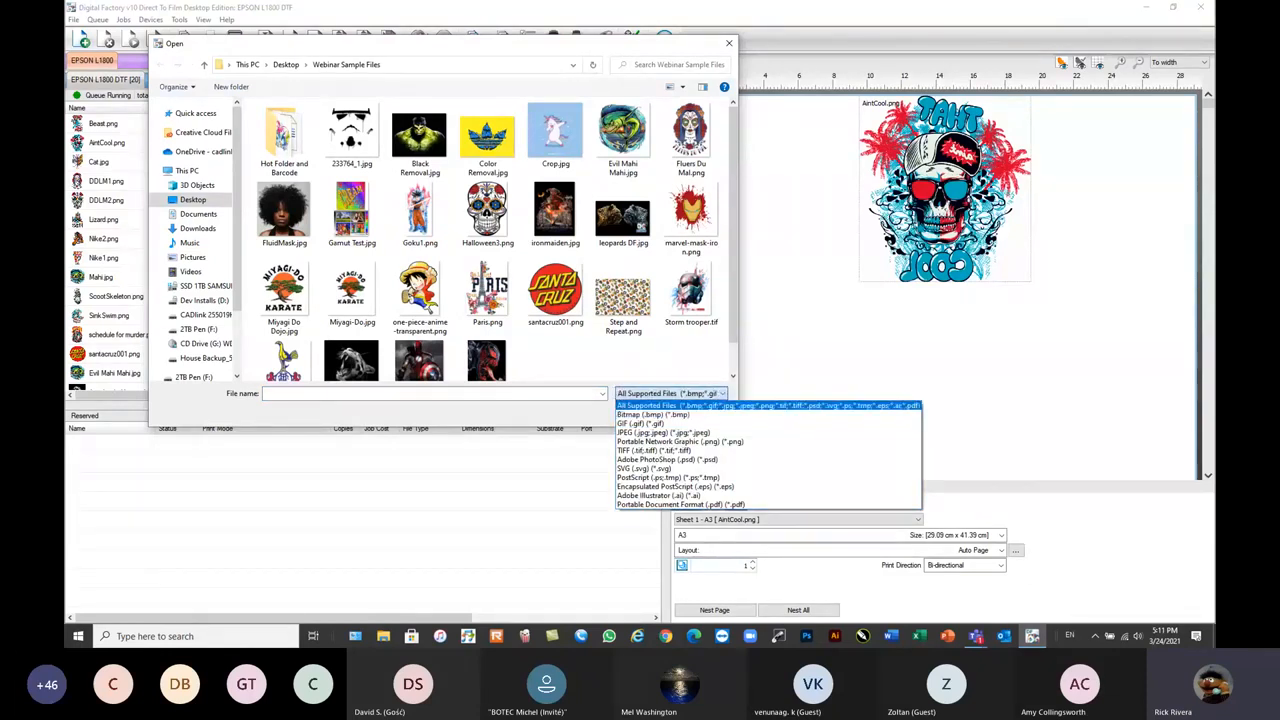
pyautogui.hotkey('alt', 'Tab')
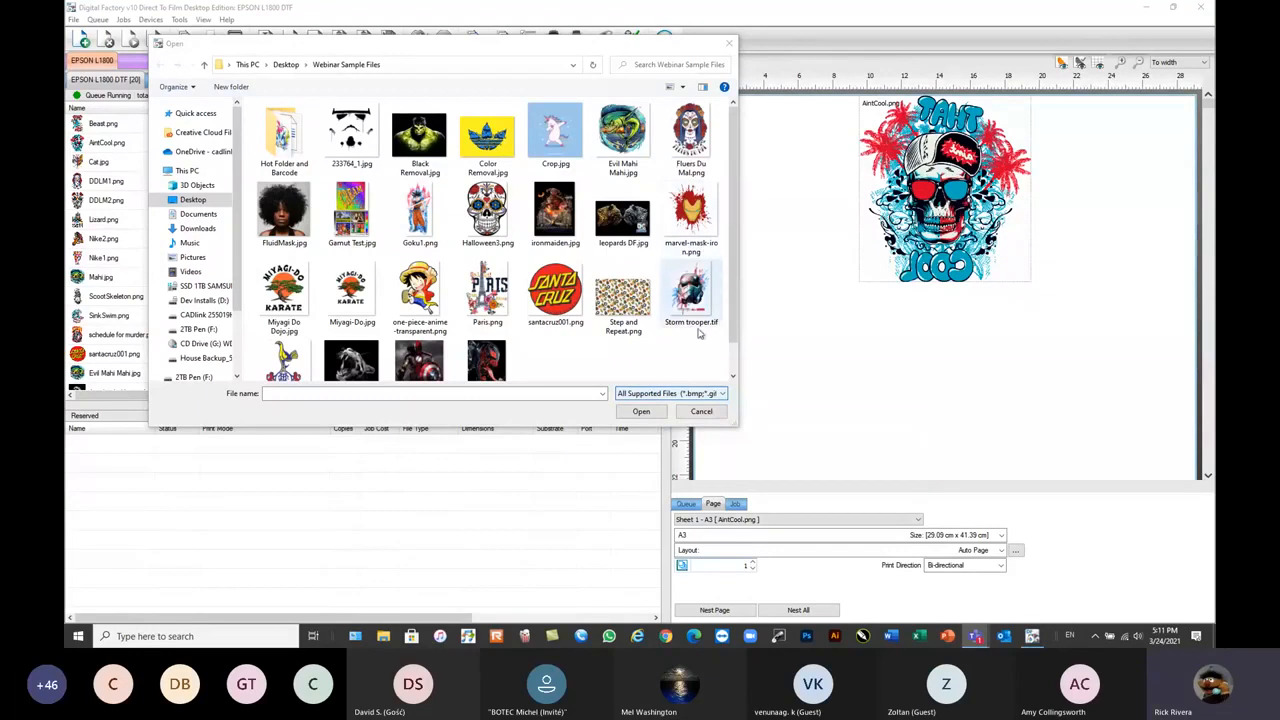
pyautogui.click(712, 393)
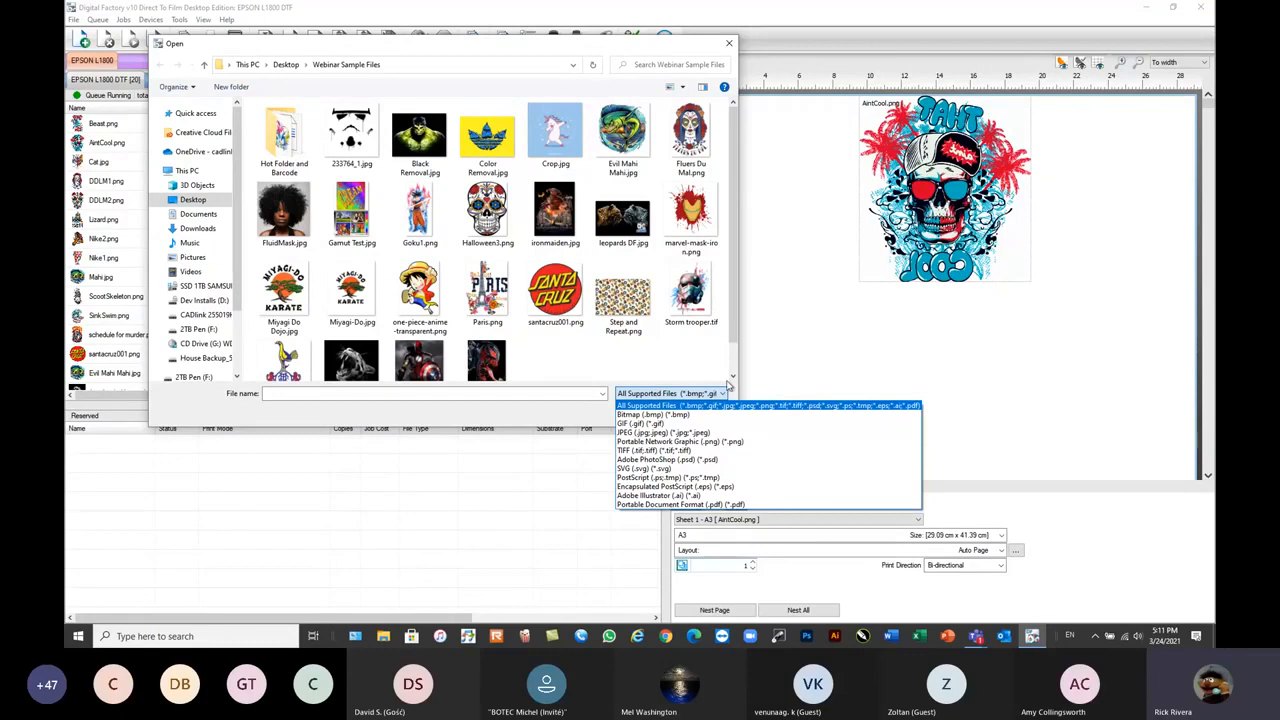
pyautogui.click(705, 396)
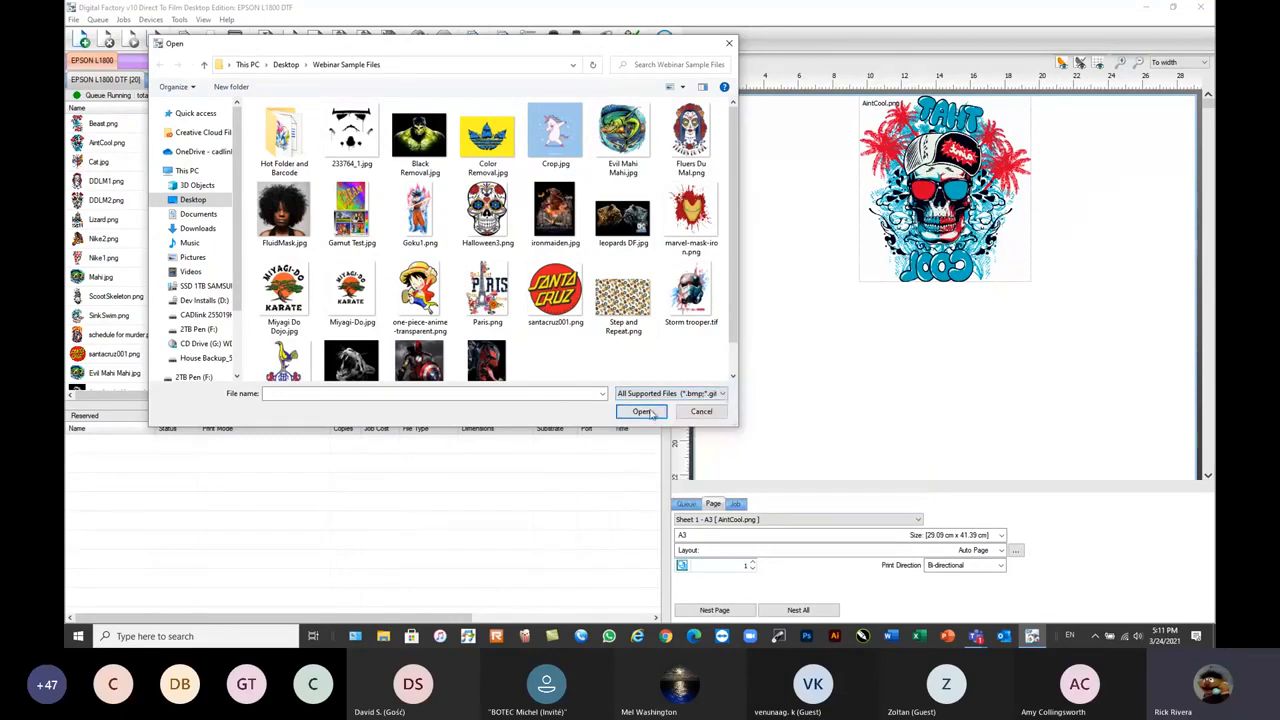
pyautogui.click(702, 412)
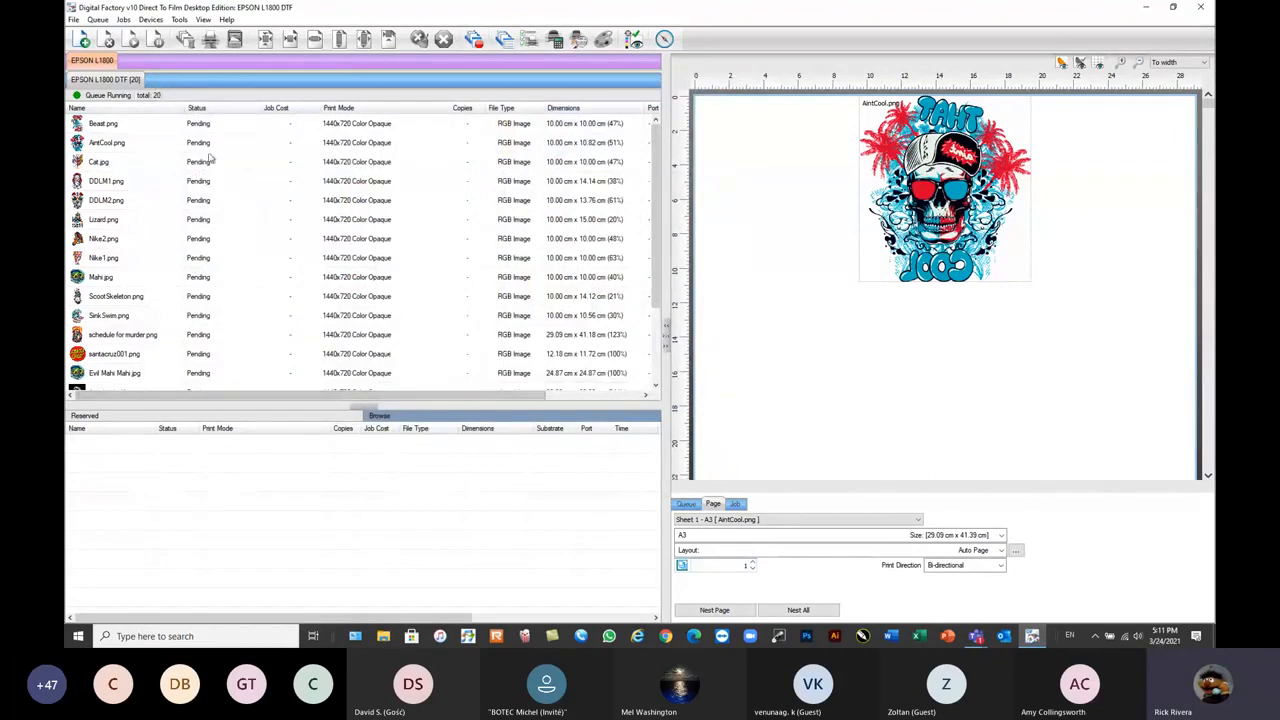
# - Review the EPSON L1800 DTF job list and examine how the jobs' pages are arranged in the layout preview, with AintCool.png selected
pyautogui.moveTo(336, 268)
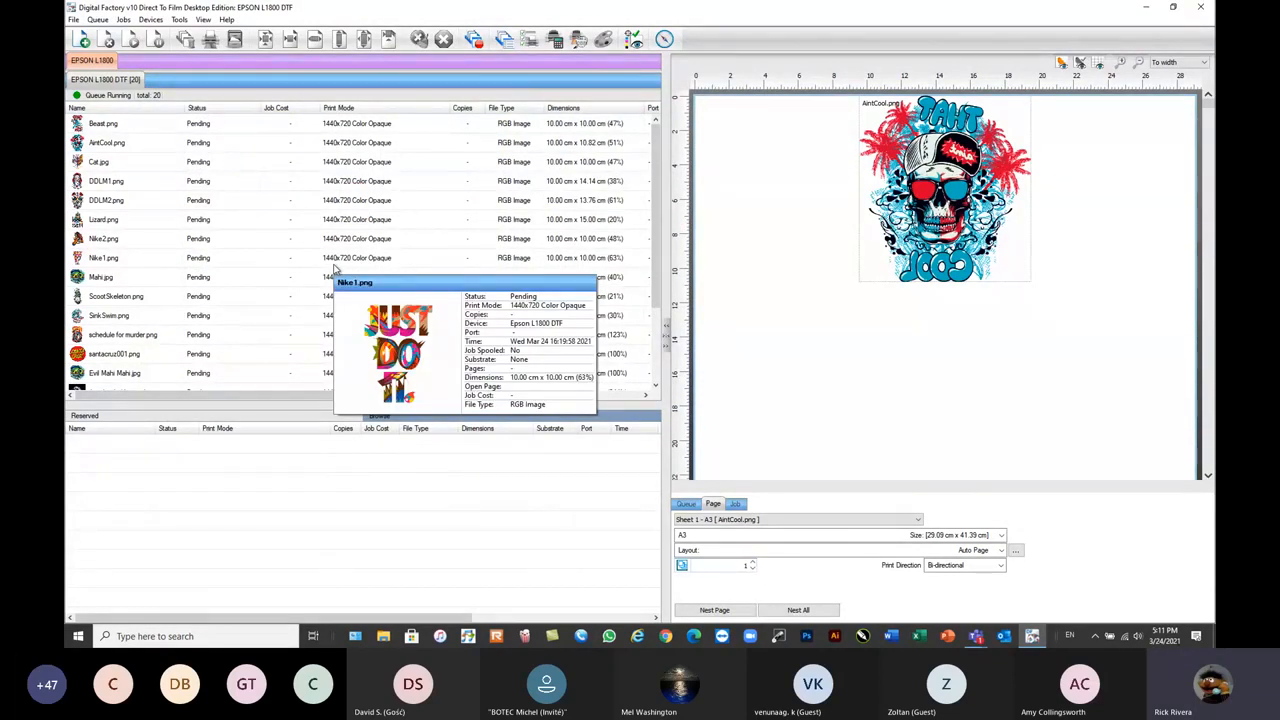
pyautogui.scroll(-3, 366, 230)
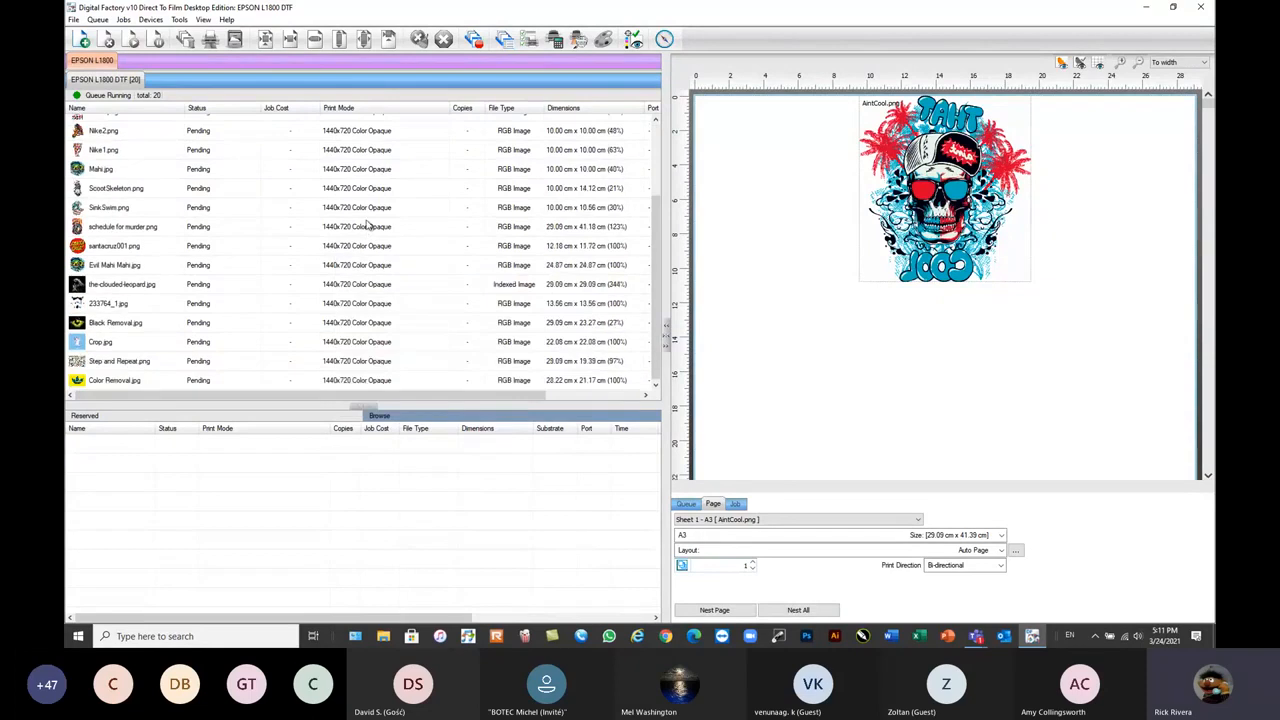
pyautogui.scroll(3, 367, 224)
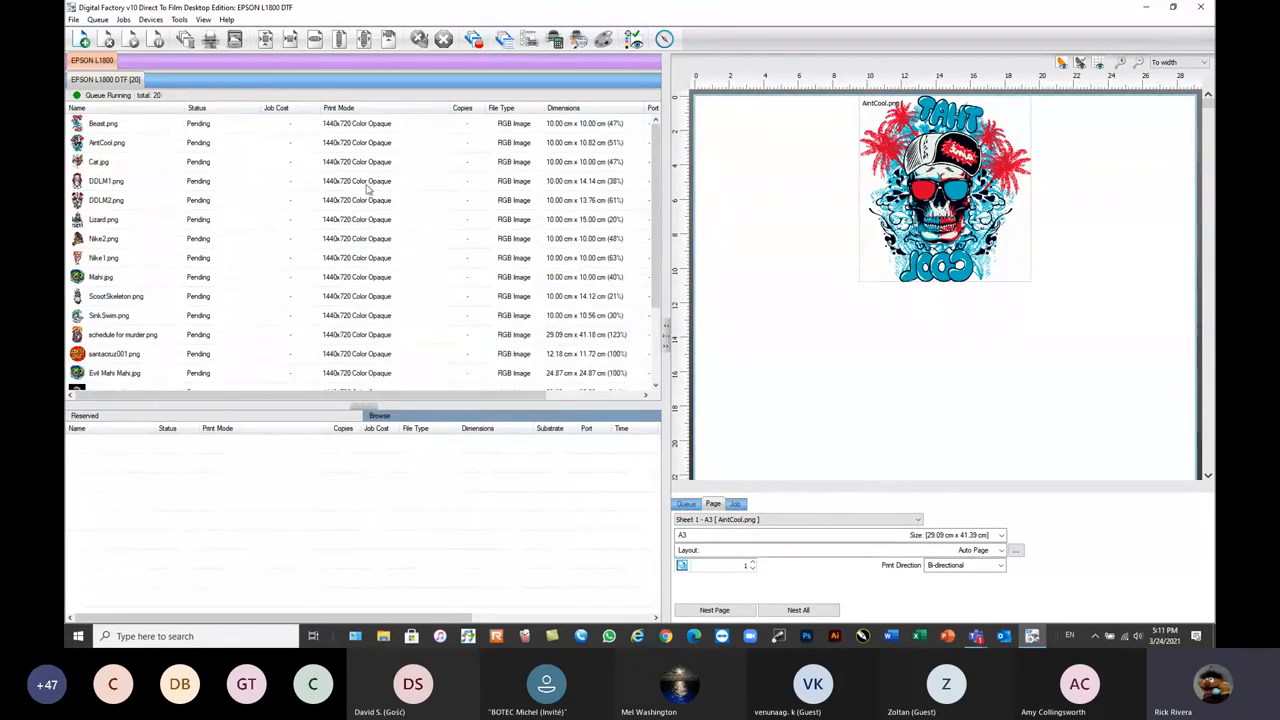
pyautogui.click(986, 217)
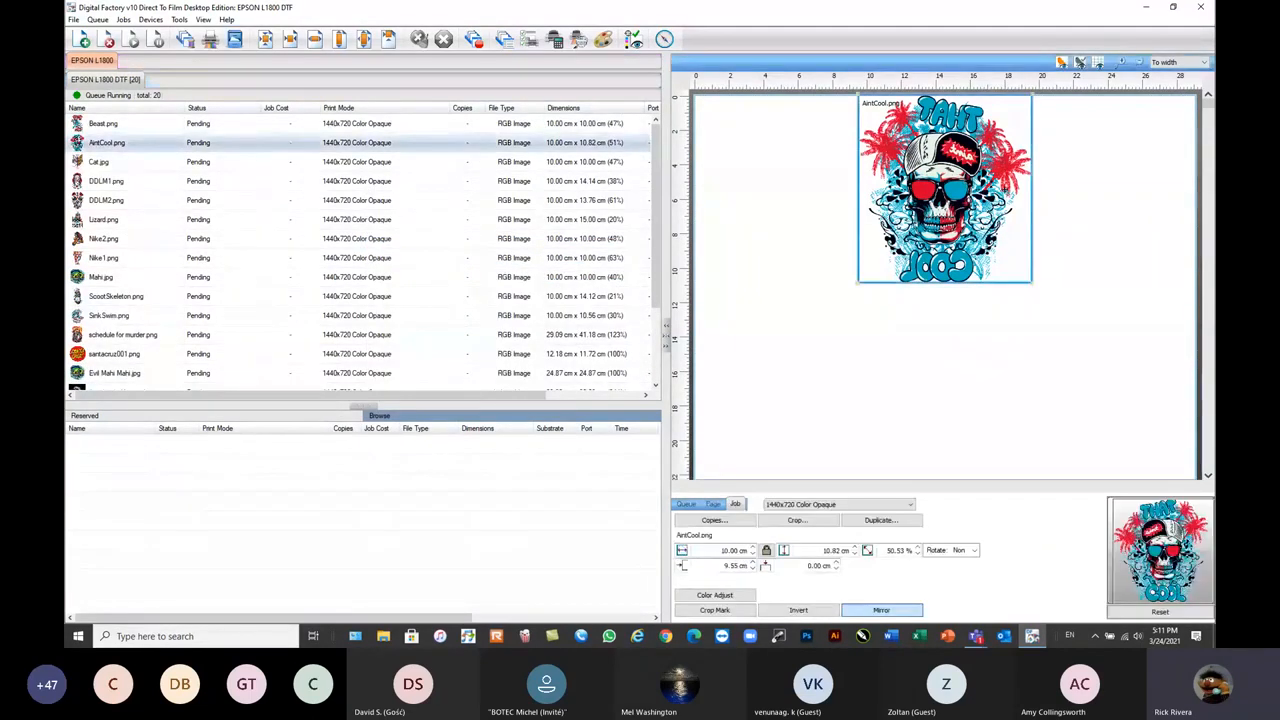
pyautogui.scroll(-3, 968, 208)
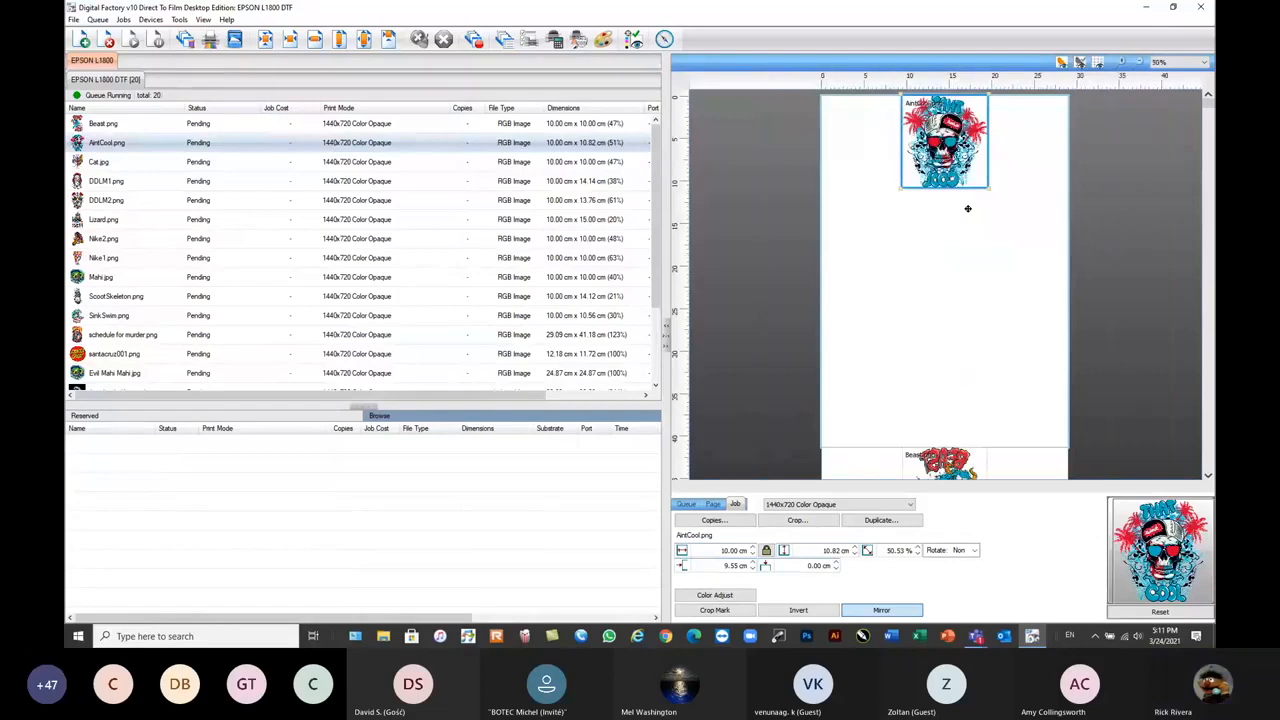
pyautogui.scroll(-4, 966, 184)
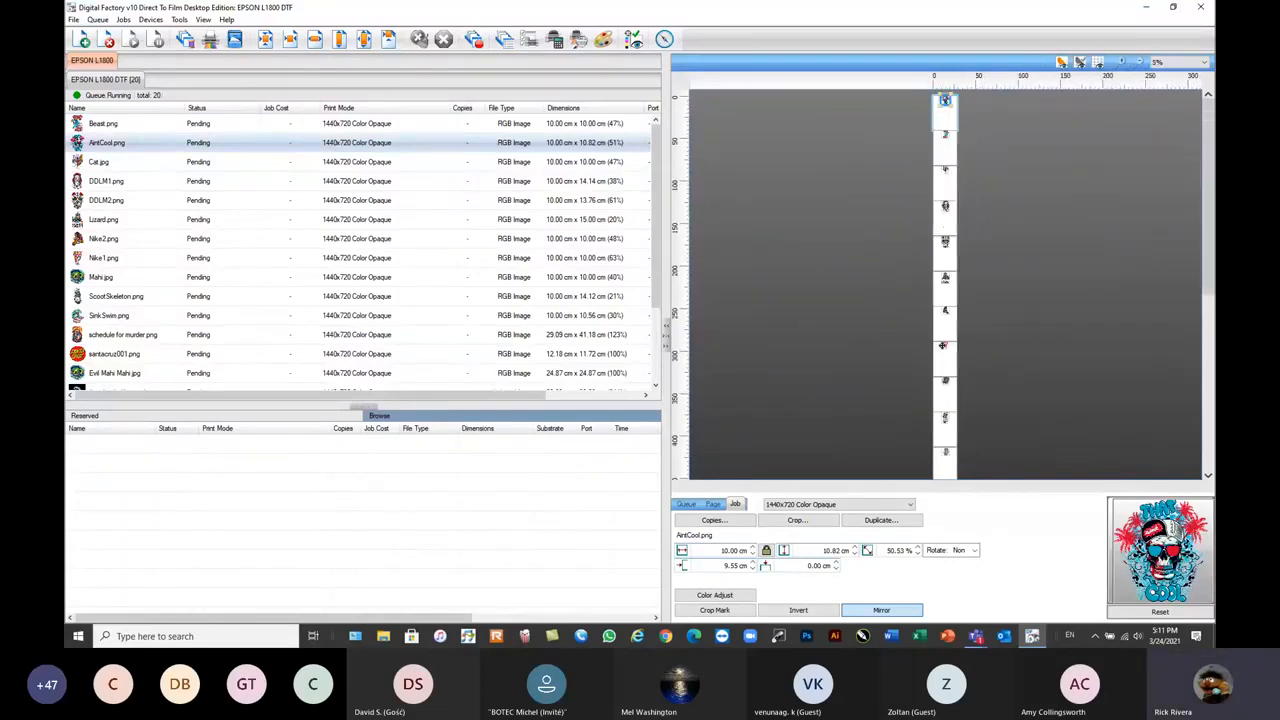
pyautogui.scroll(4, 942, 104)
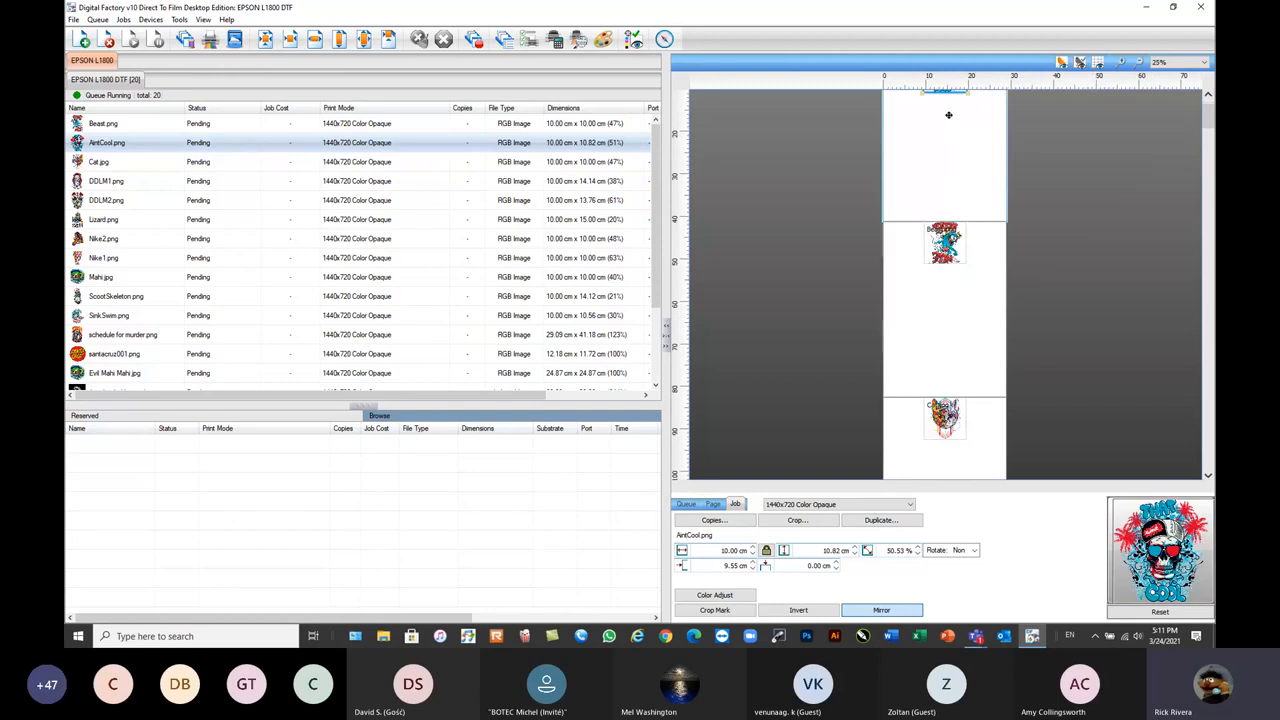
pyautogui.scroll(-2, 952, 121)
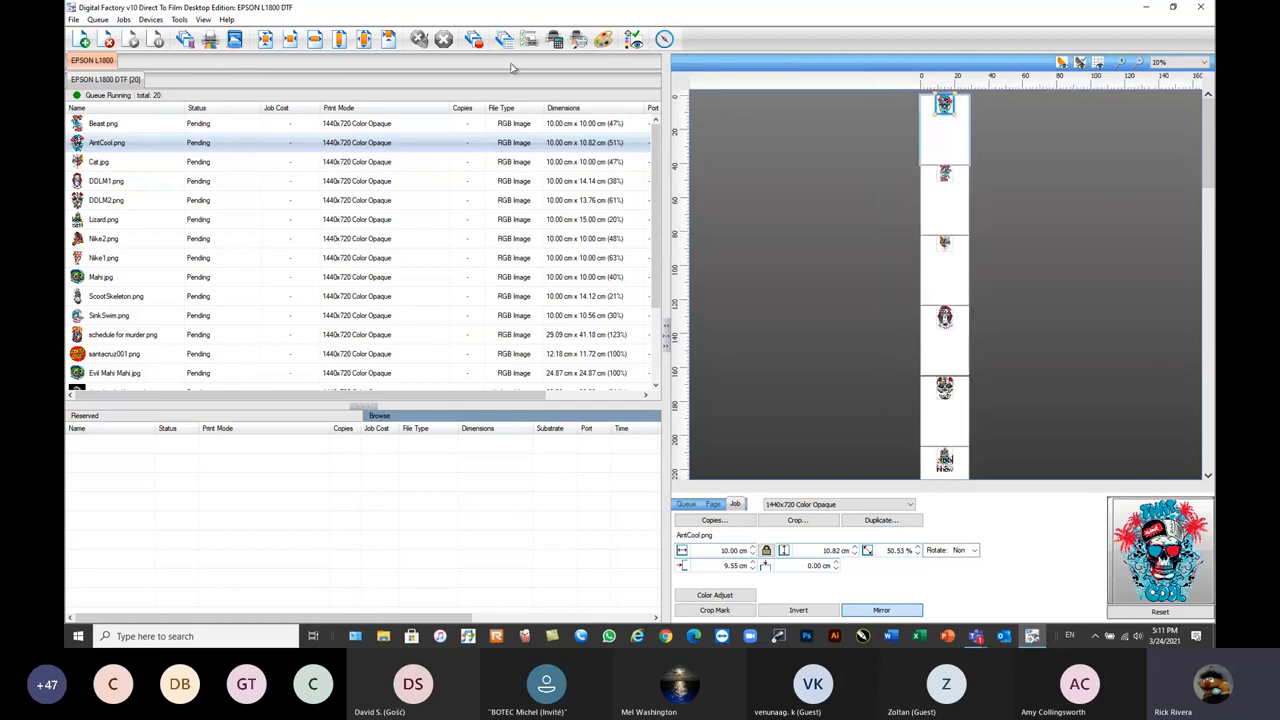
# - Enable Single Page Mode and set the layout preview zoom to To fit
pyautogui.click(203, 20)
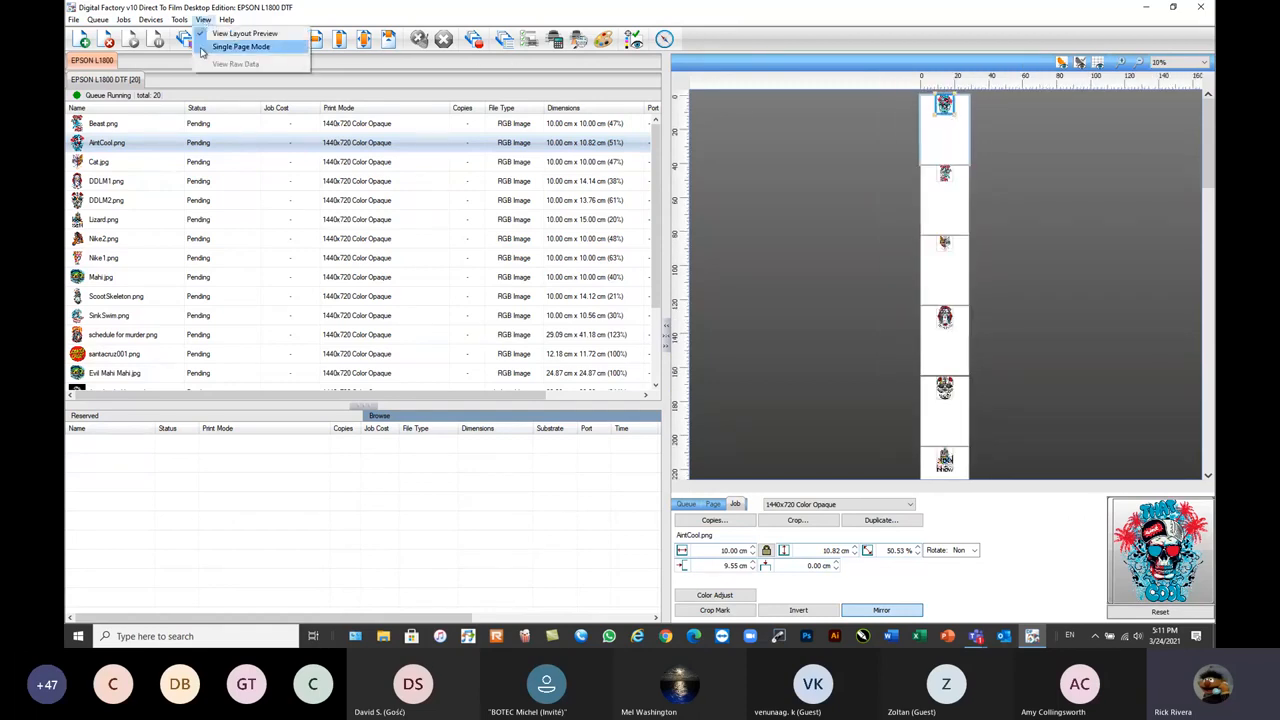
pyautogui.click(240, 47)
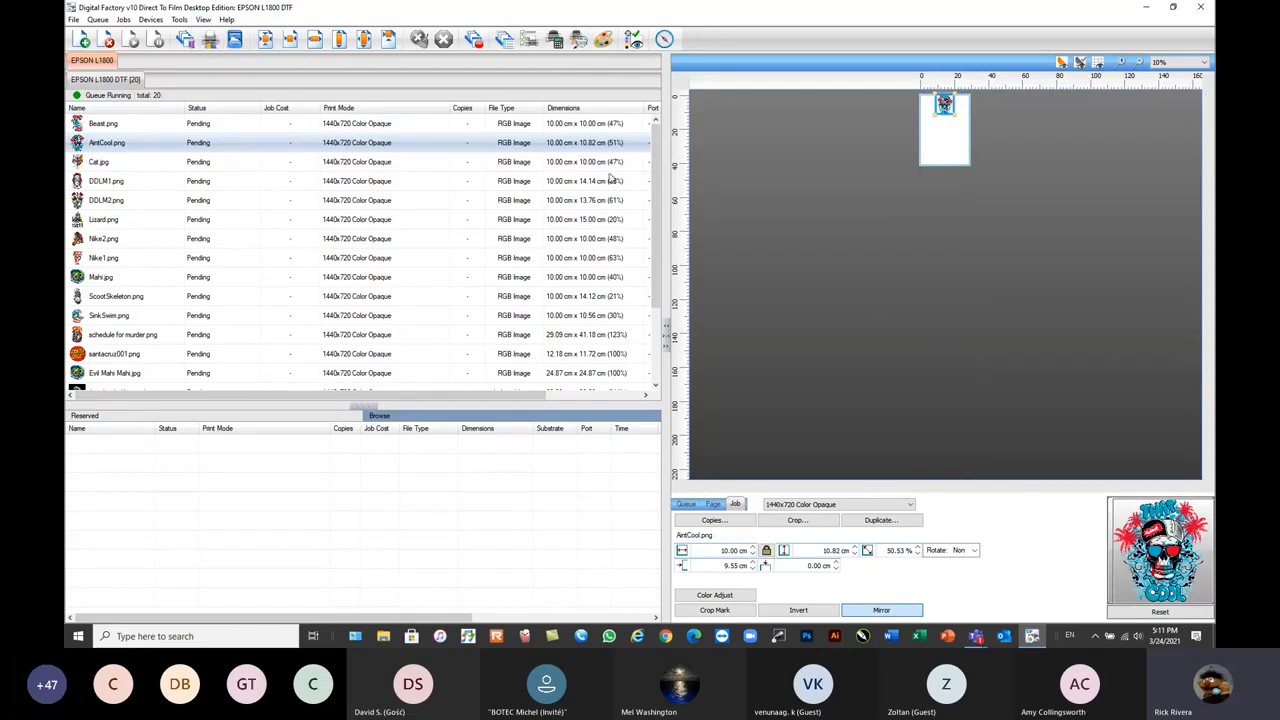
pyautogui.click(1179, 64)
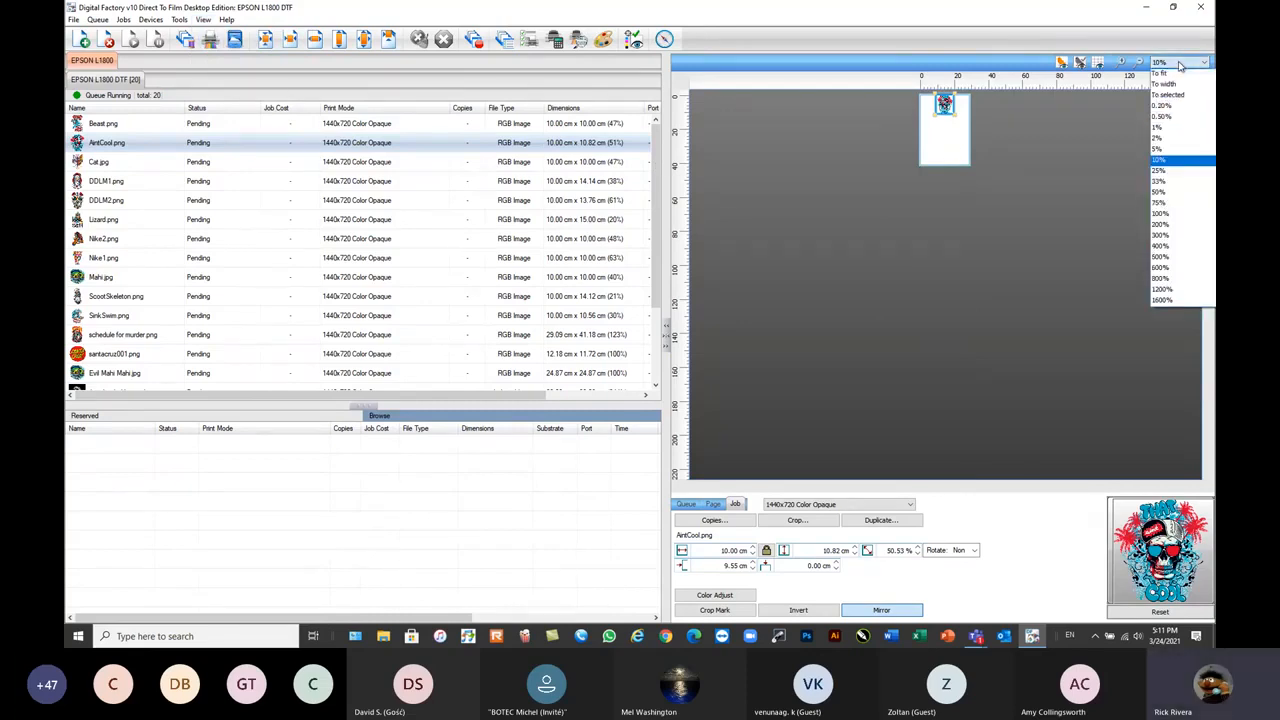
pyautogui.click(1172, 75)
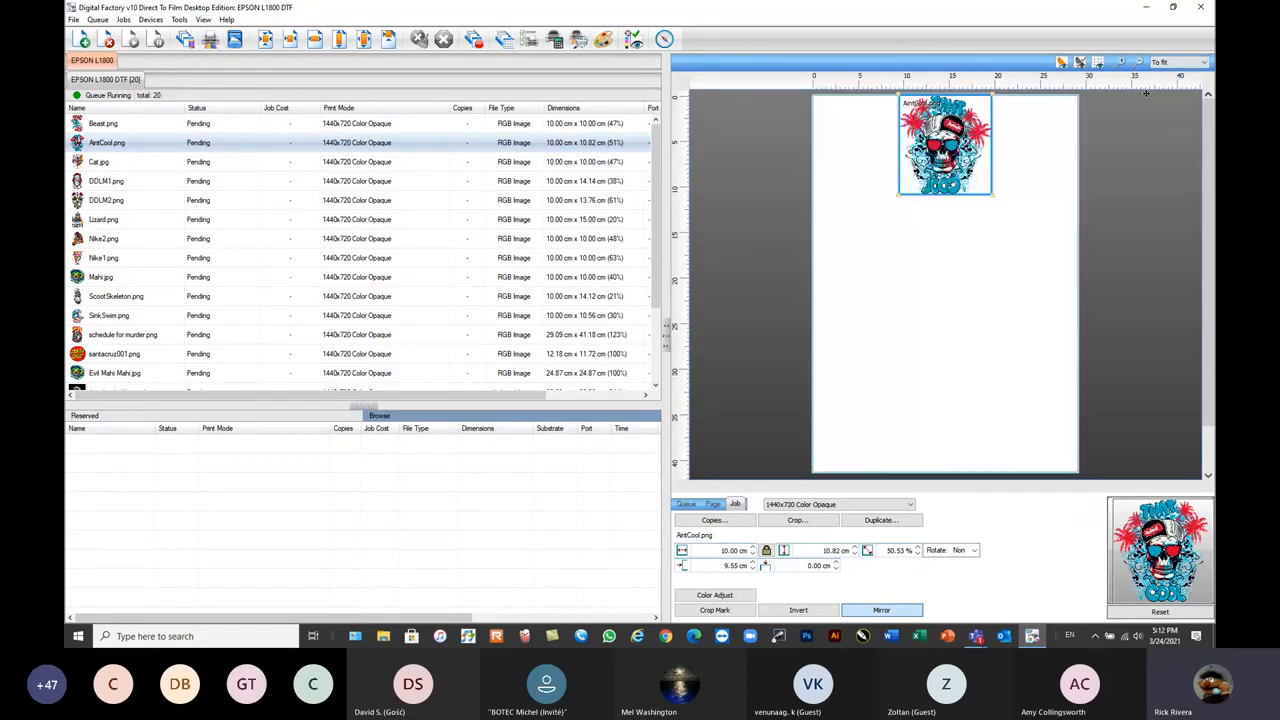
# - Preview individual job pages, including Cat.jpg, Lizard.png, santacruz001.png and schedule for murder.png
pyautogui.click(122, 162)
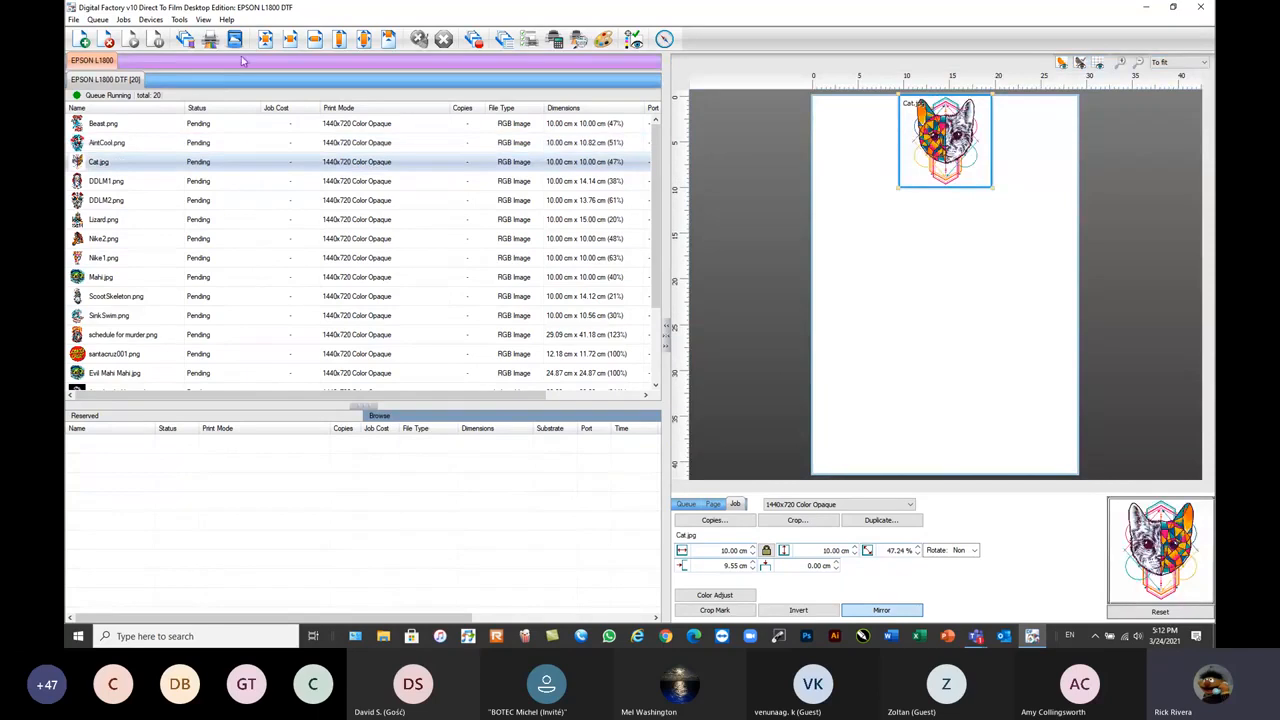
pyautogui.click(140, 221)
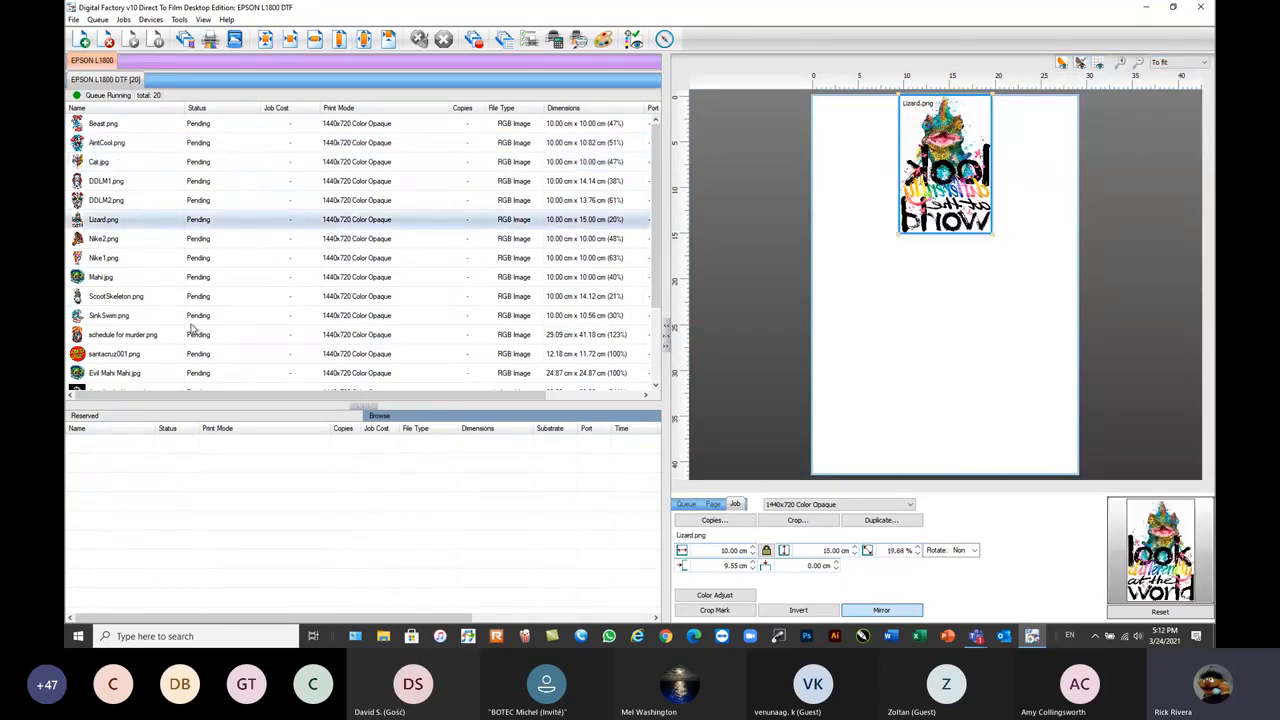
pyautogui.click(194, 316)
pyautogui.click(207, 353)
pyautogui.click(338, 222)
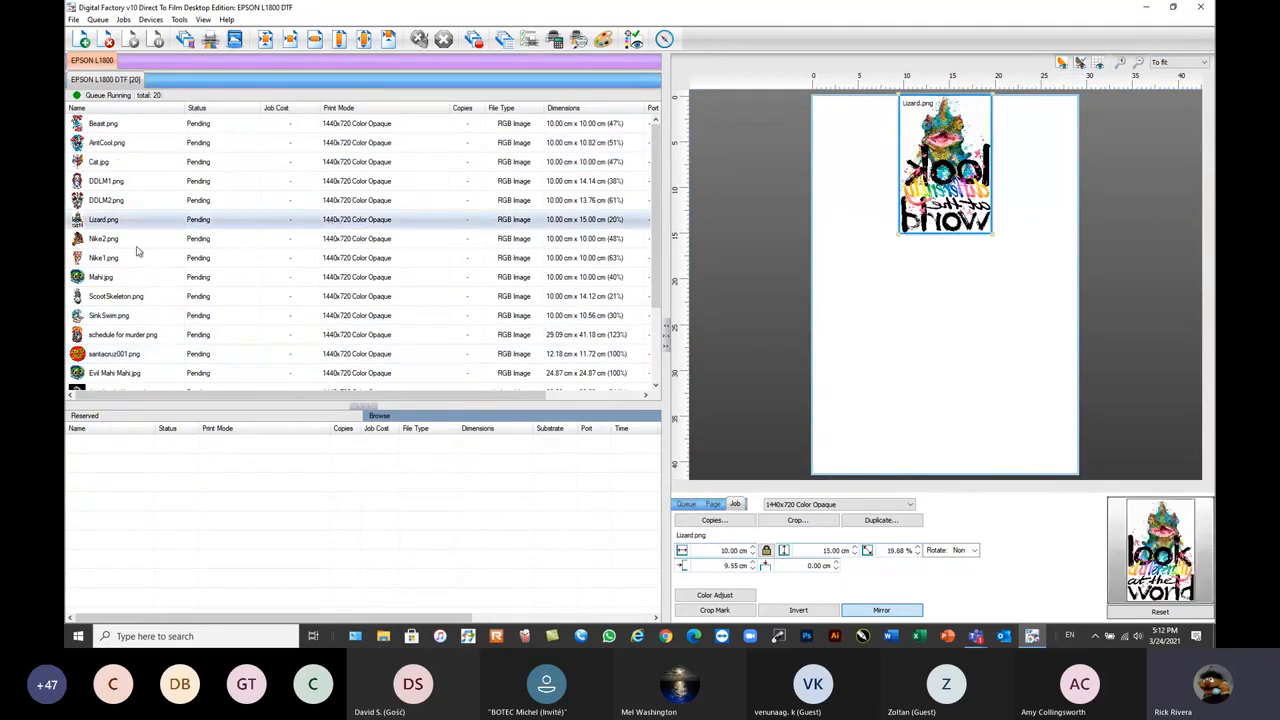
pyautogui.click(136, 244)
pyautogui.click(153, 337)
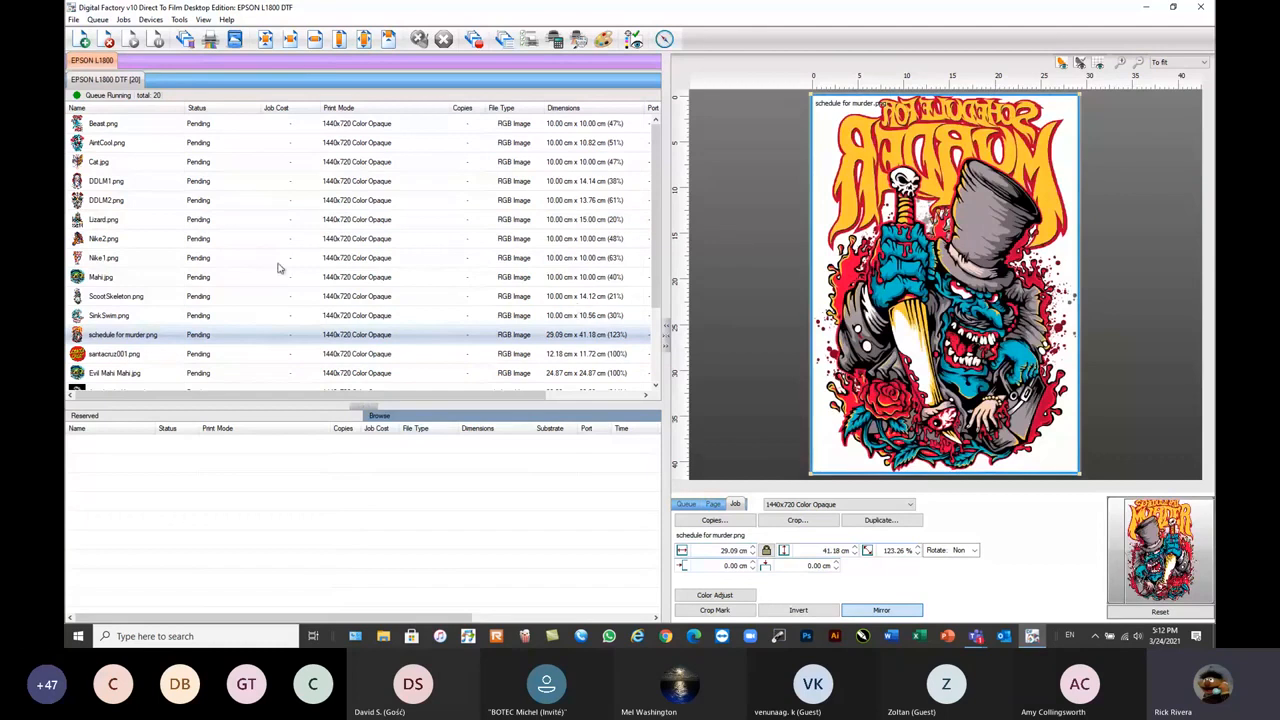
pyautogui.click(149, 355)
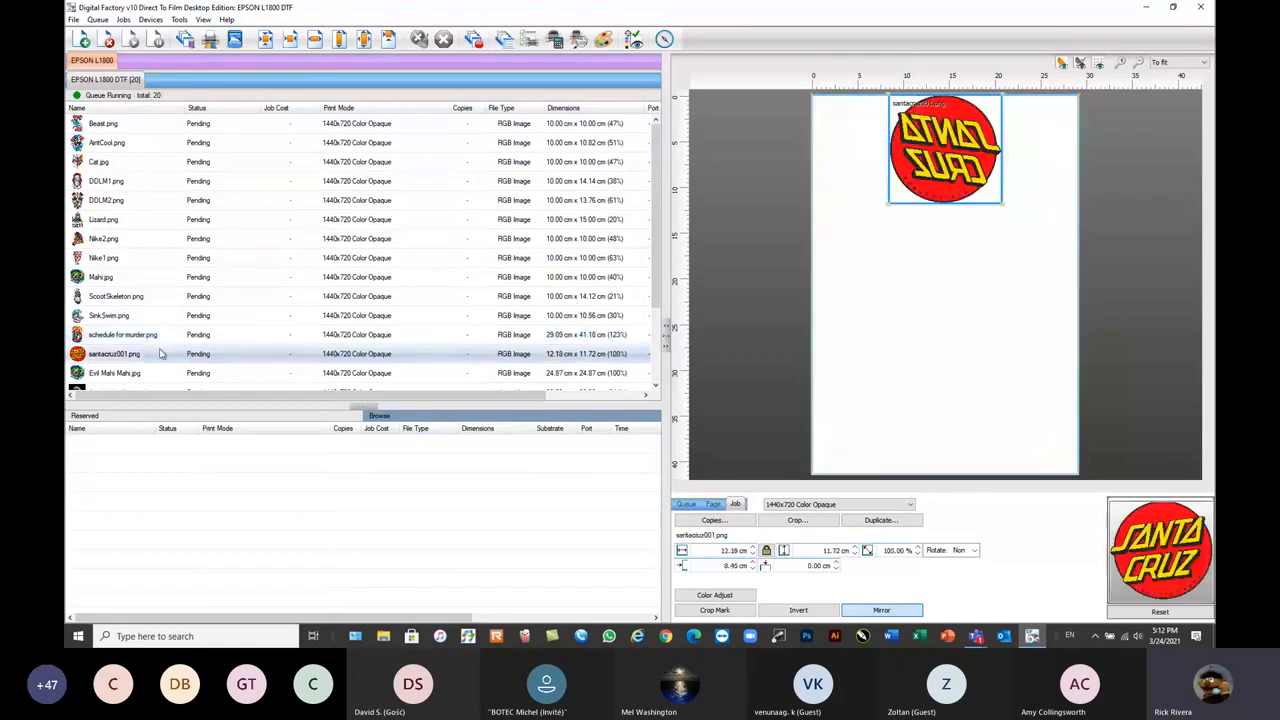
pyautogui.click(101, 336)
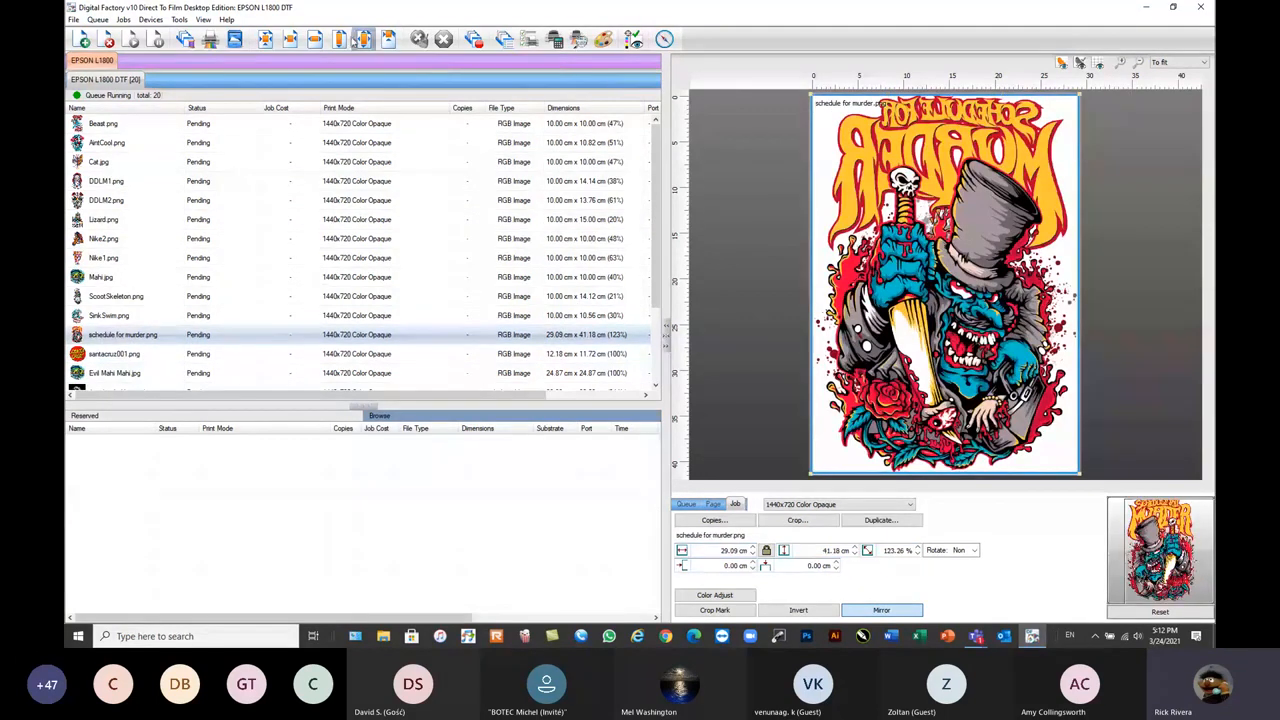
# - Disable Single Page Mode and set the layout preview zoom to To width
pyautogui.click(204, 21)
pyautogui.click(207, 48)
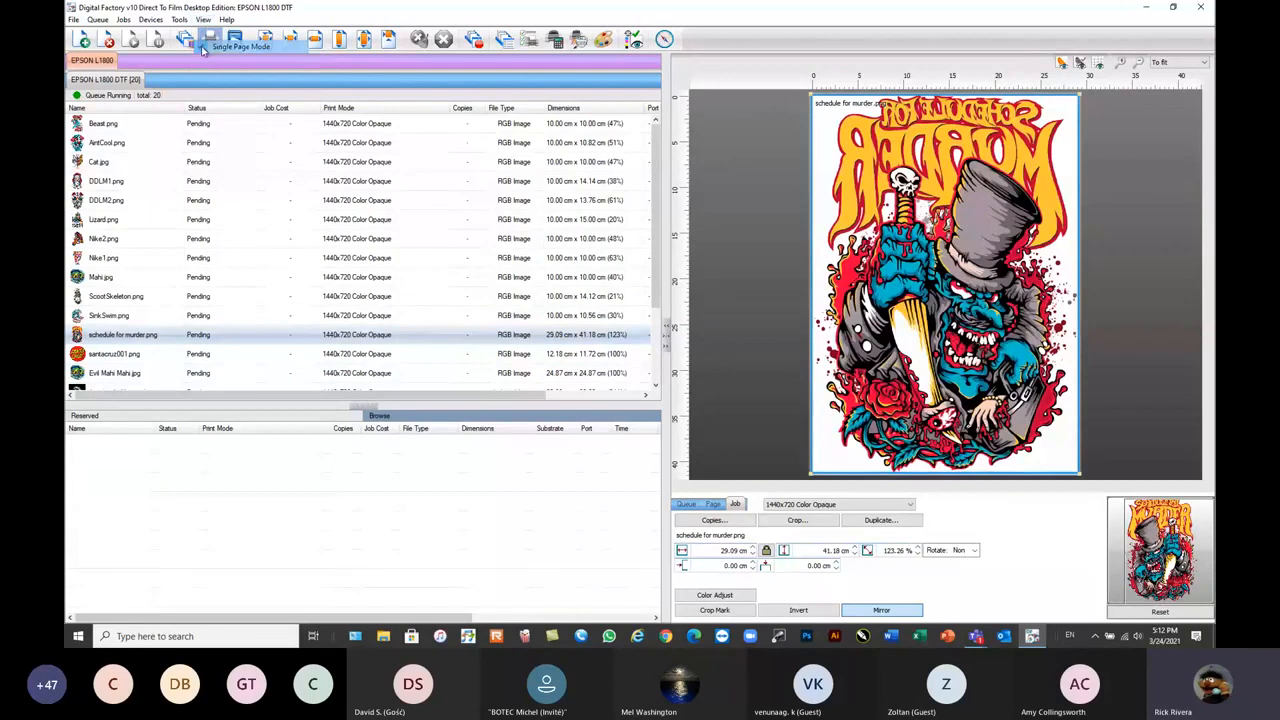
pyautogui.click(1180, 62)
pyautogui.click(1157, 91)
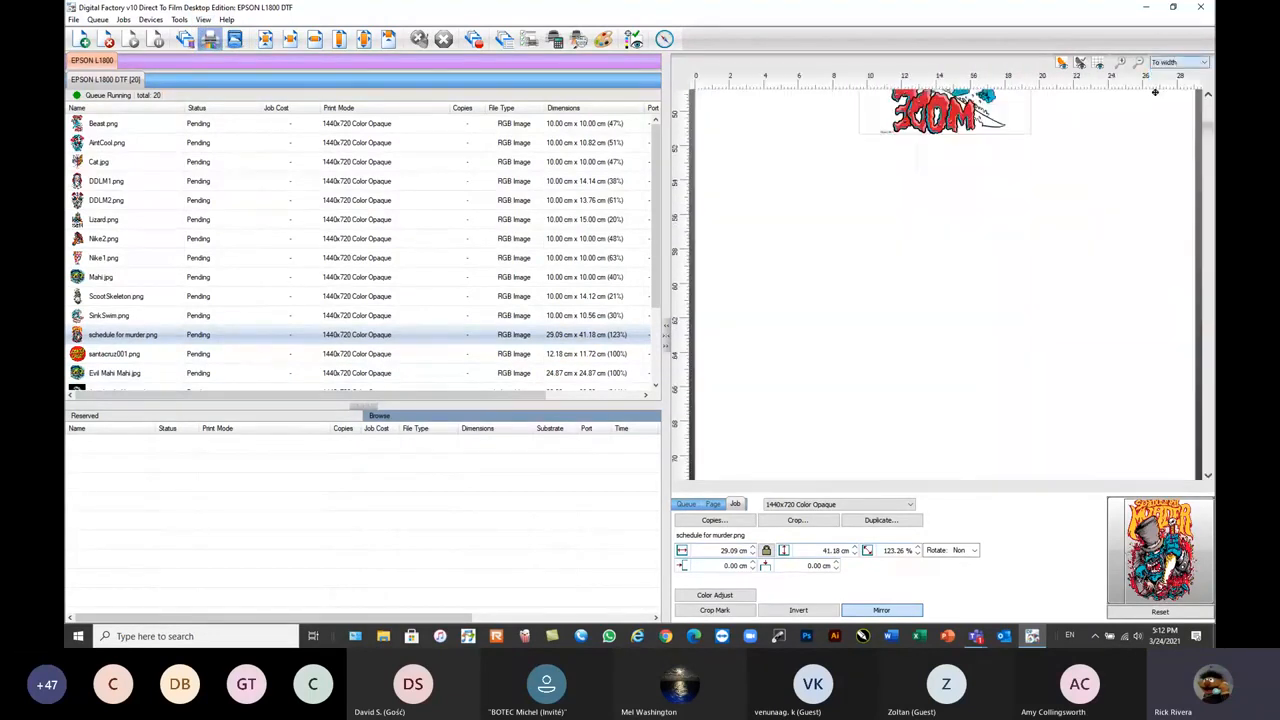
# - Inspect Beast.png in the layout preview at different zoom levels, turning the page grid on and off again
pyautogui.click(140, 125)
pyautogui.scroll(3, 925, 173)
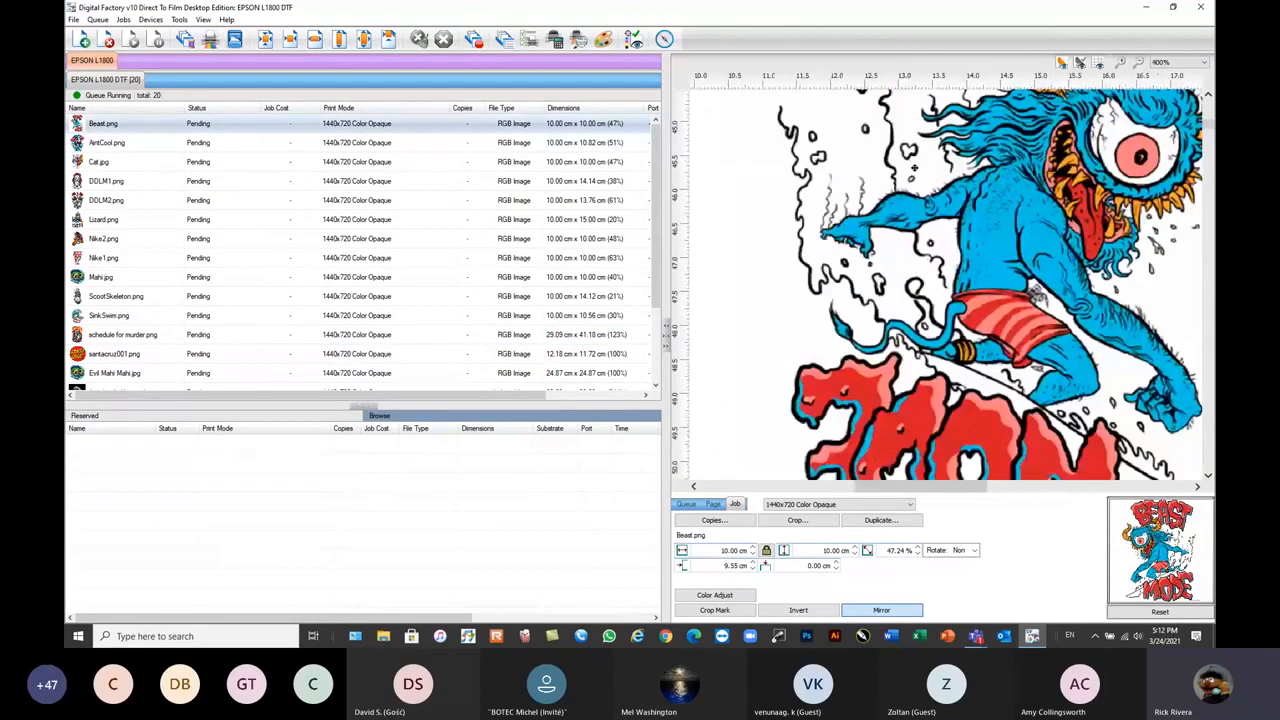
pyautogui.scroll(-5, 918, 160)
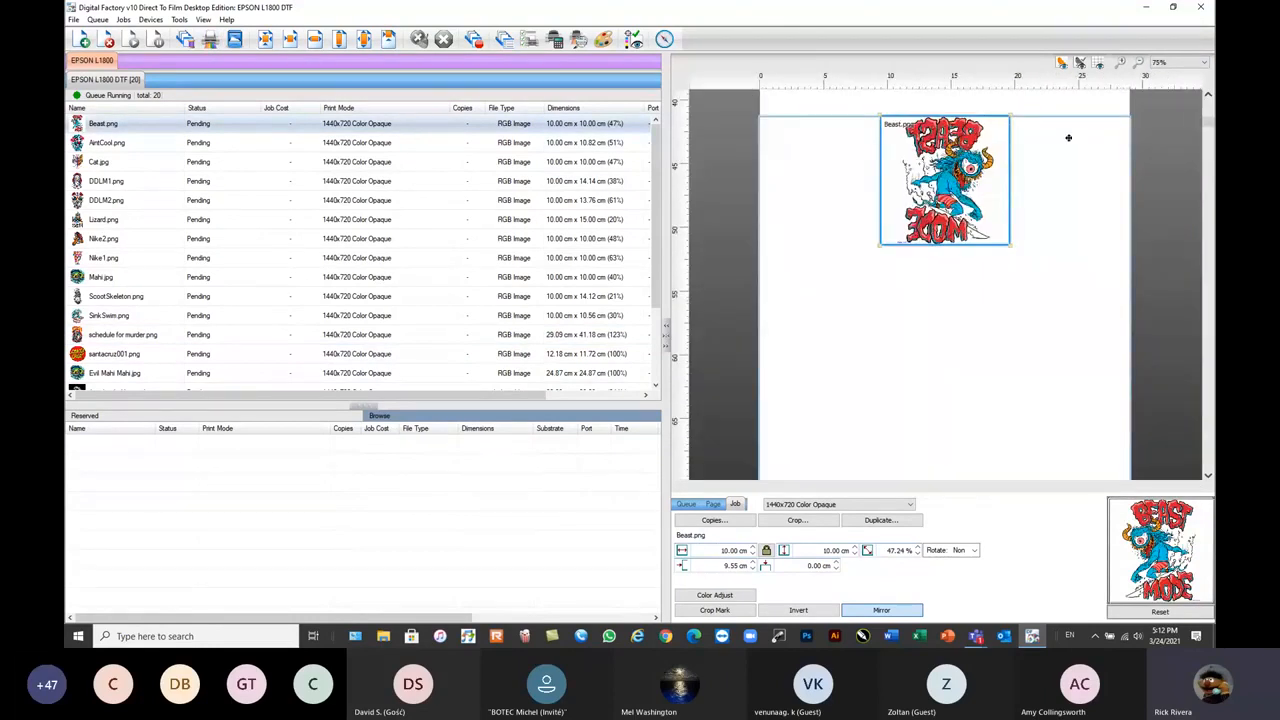
pyautogui.click(1098, 63)
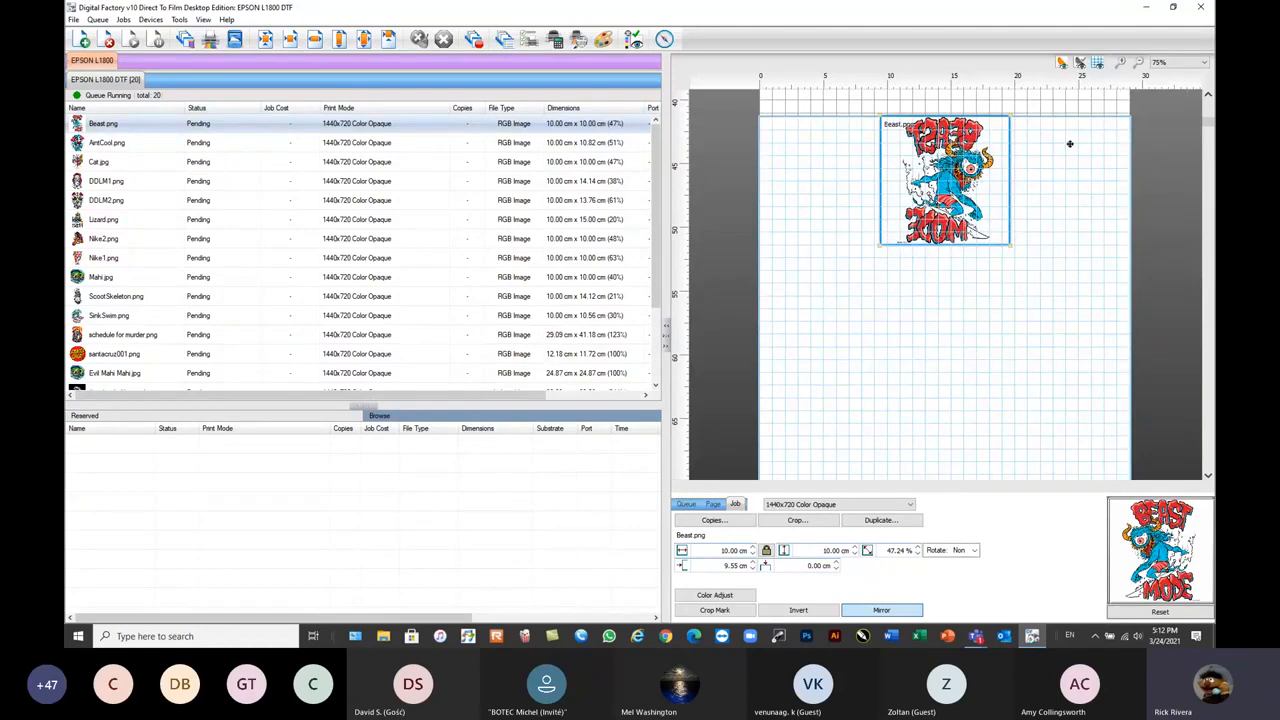
pyautogui.click(1098, 63)
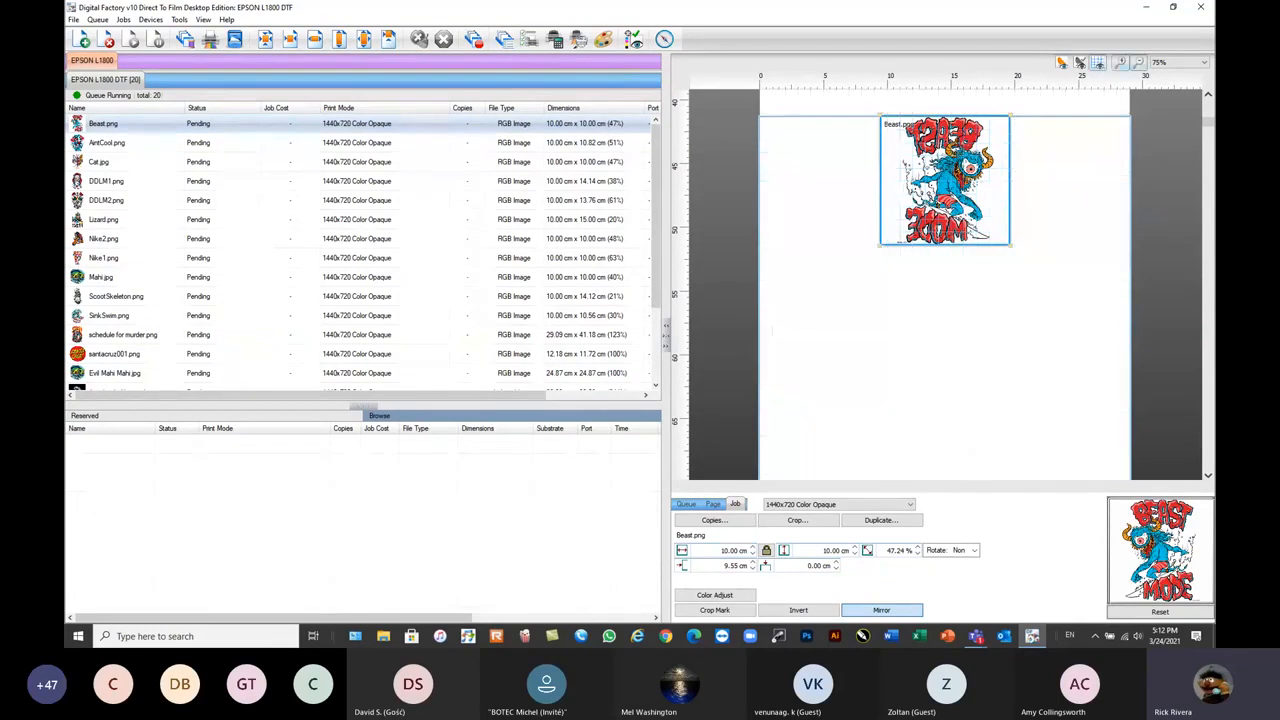
# - Set the layout preview zoom to To width
pyautogui.click(1197, 66)
pyautogui.click(1175, 92)
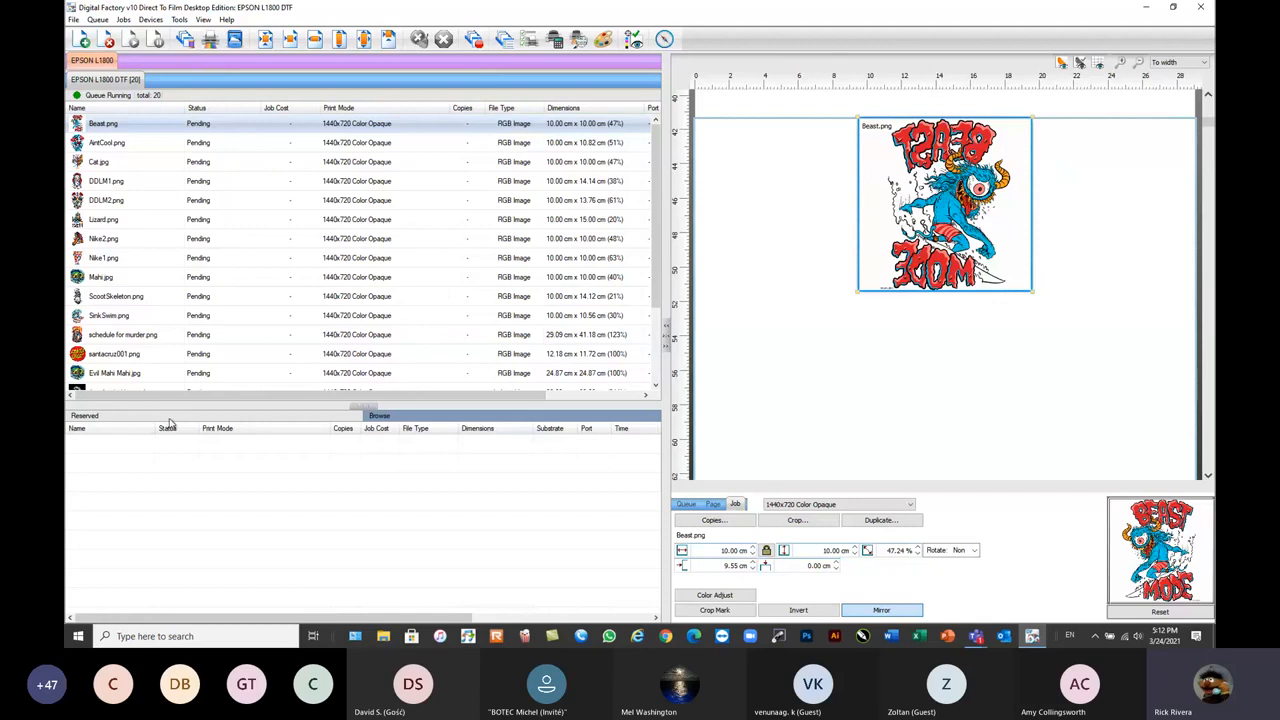
# - Change the EPSON L1800 DTF queue's port to NULL in the Queue Manager and close the manager
pyautogui.click(97, 19)
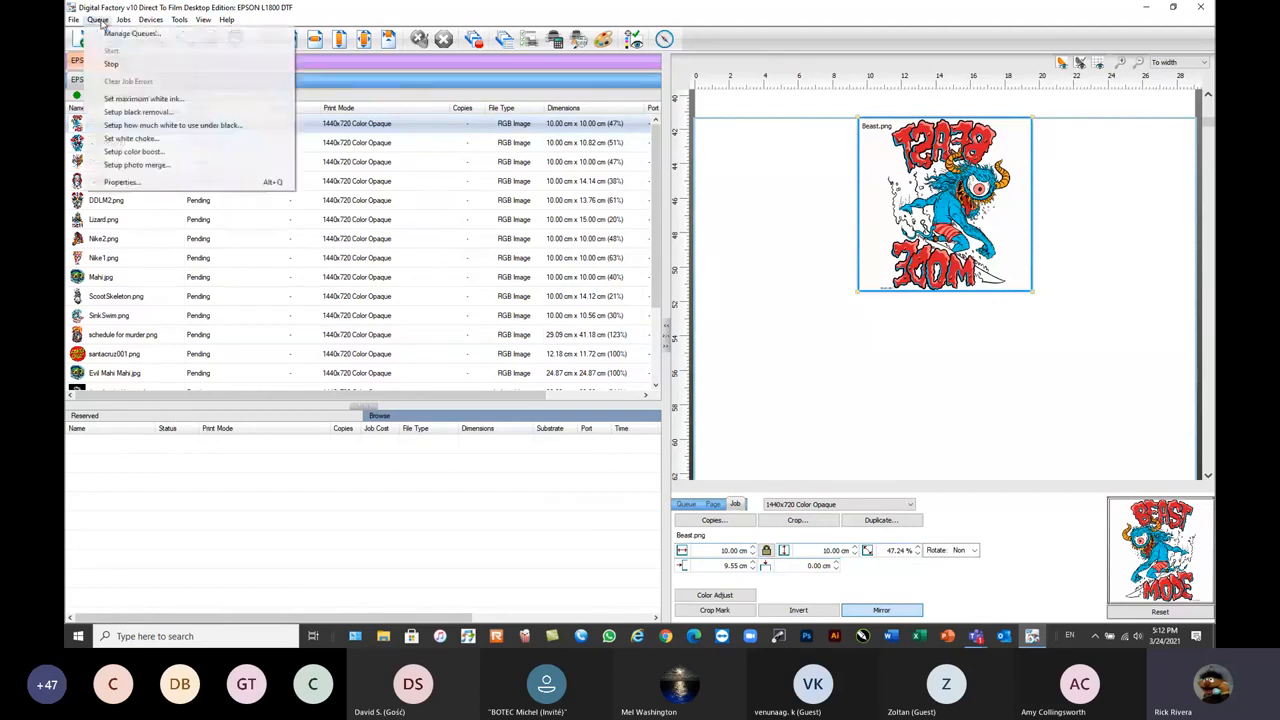
pyautogui.click(112, 34)
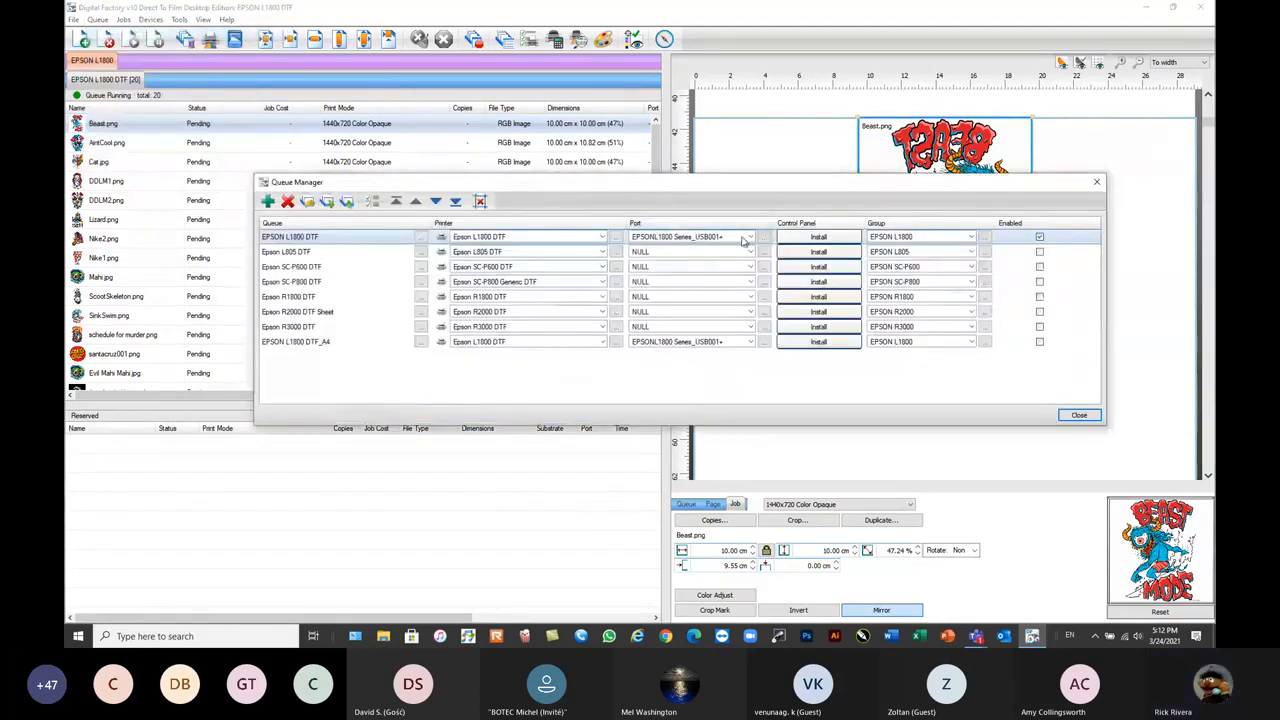
pyautogui.click(750, 237)
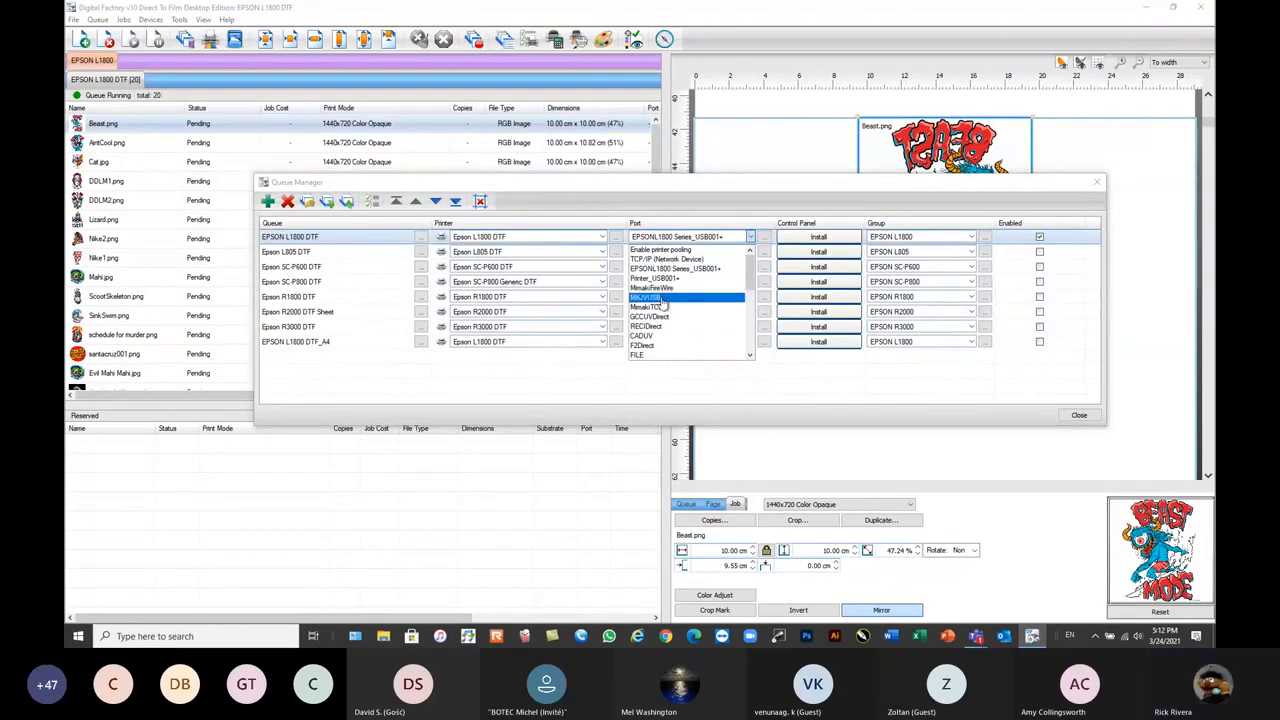
pyautogui.click(749, 357)
pyautogui.click(673, 355)
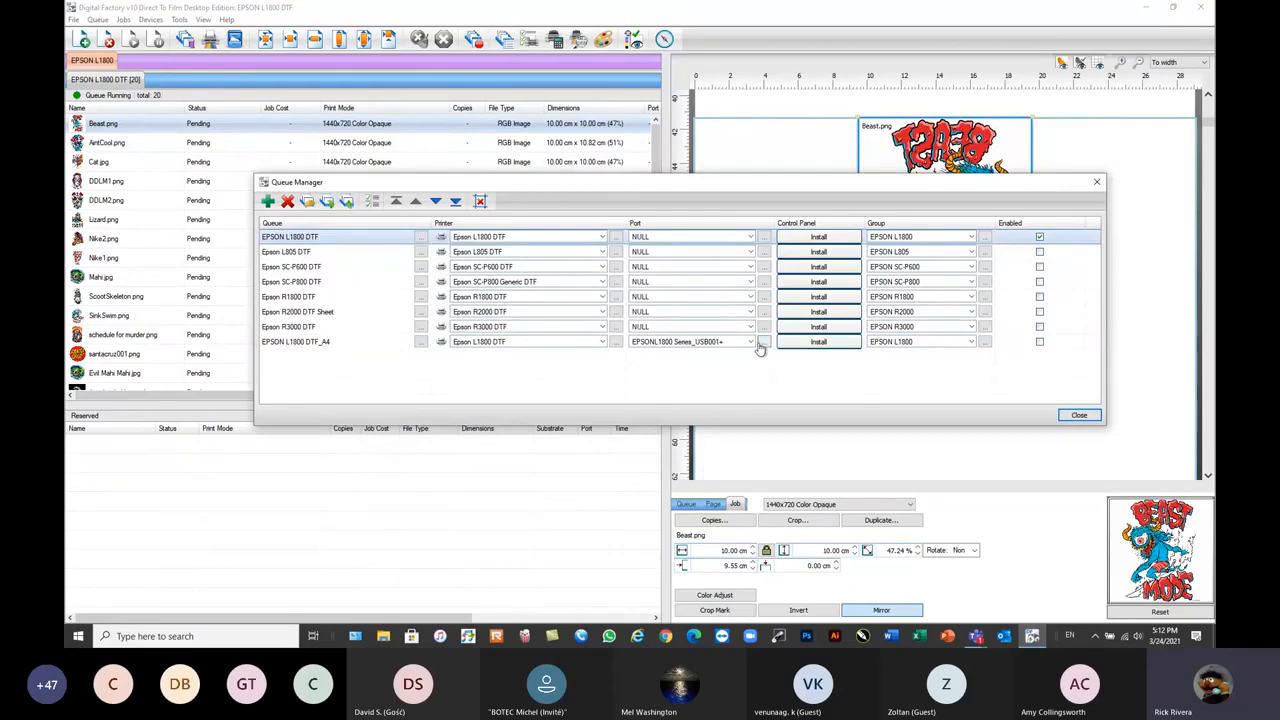
pyautogui.click(1079, 414)
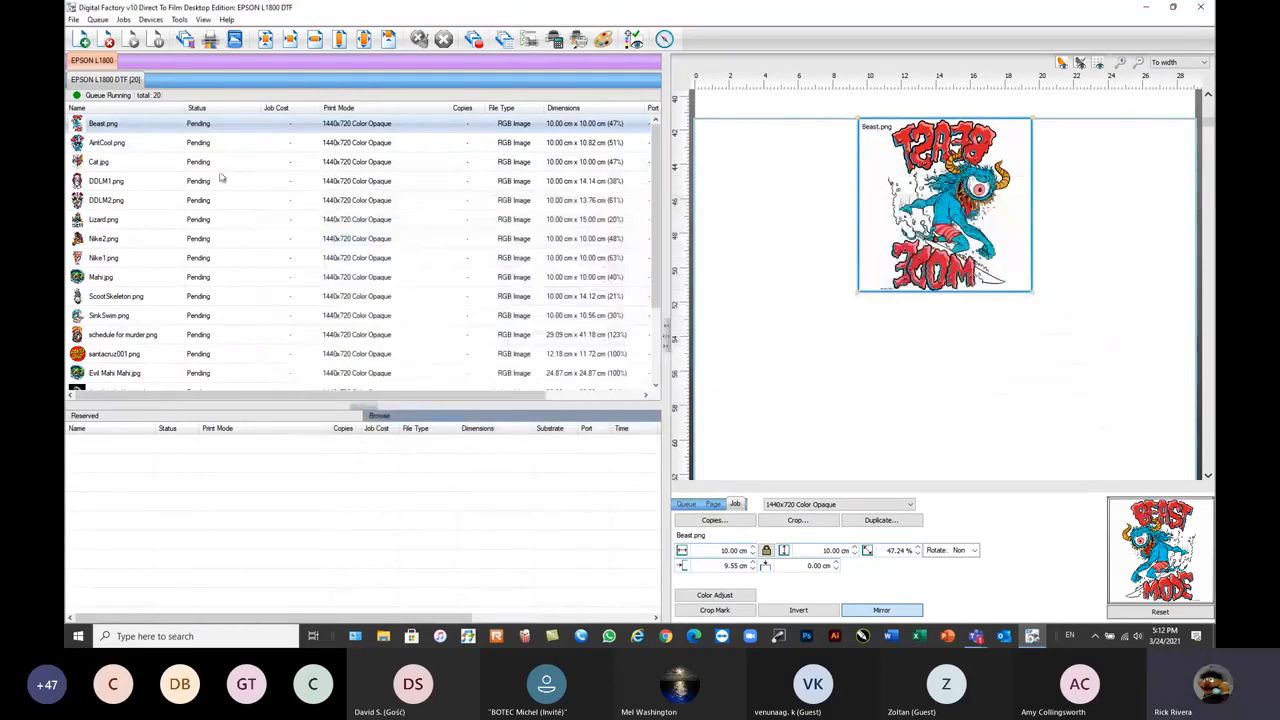
# - Print Beast.png and check the completed job's details and available commands in the Reserved list
pyautogui.rightClick(133, 130)
pyautogui.click(161, 239)
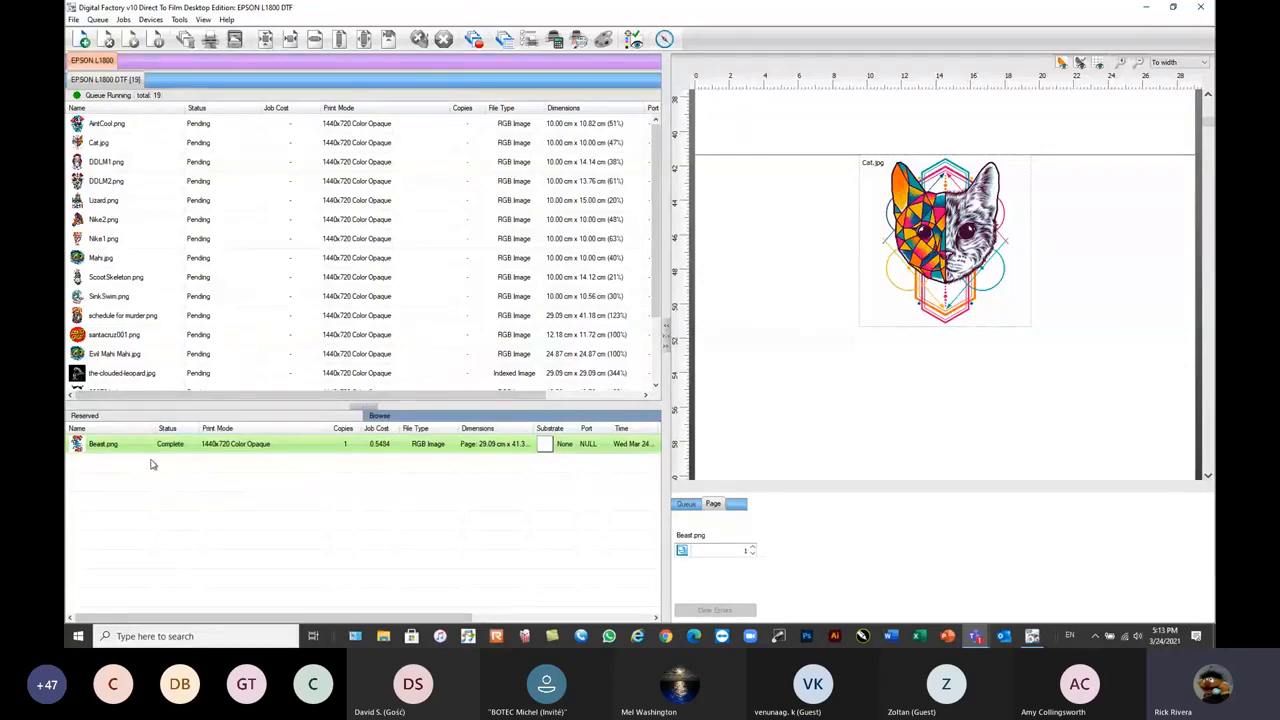
pyautogui.moveTo(133, 449)
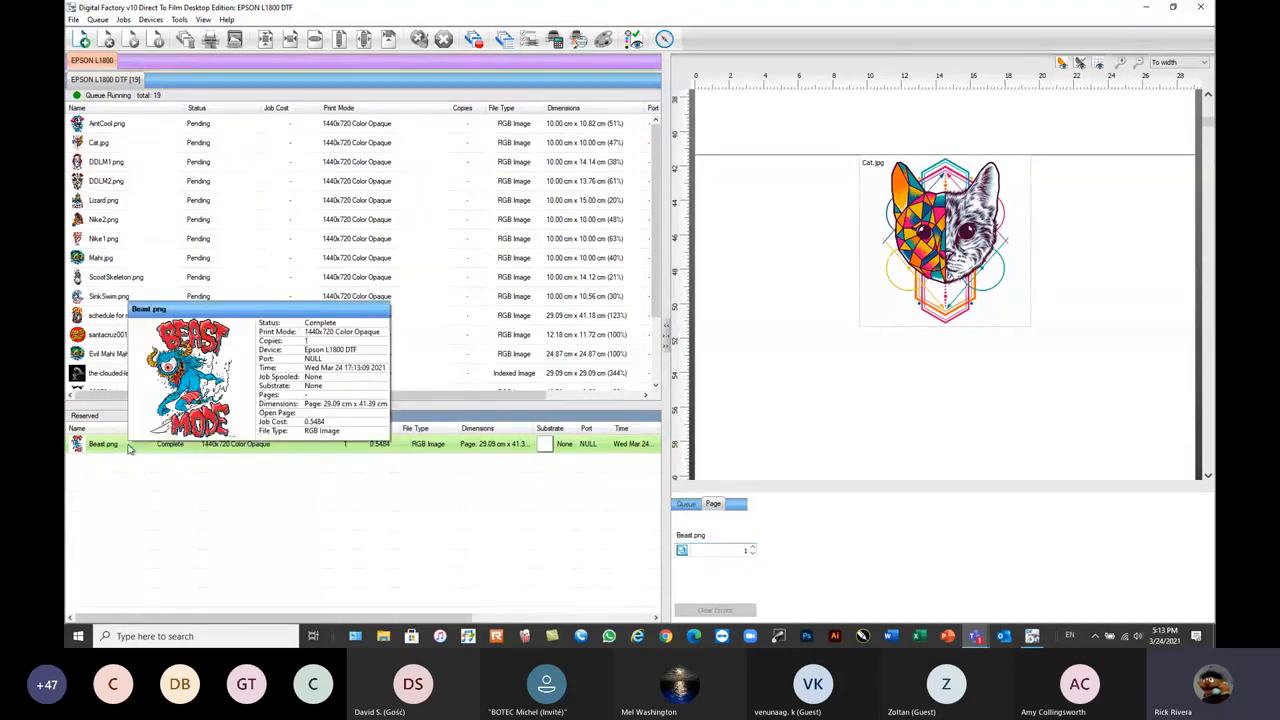
pyautogui.rightClick(128, 449)
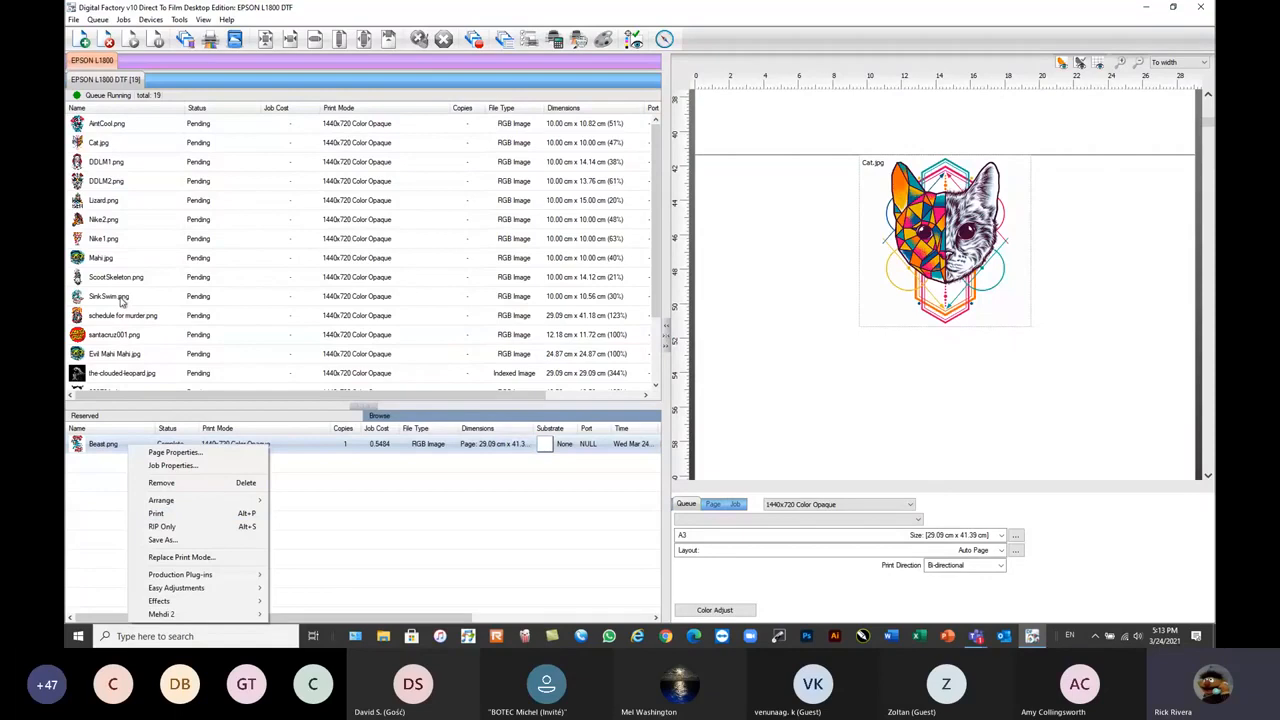
# - Browse to the Webinar Sample Files folder on the Desktop and add Goku1.png to the print queue
pyautogui.click(410, 418)
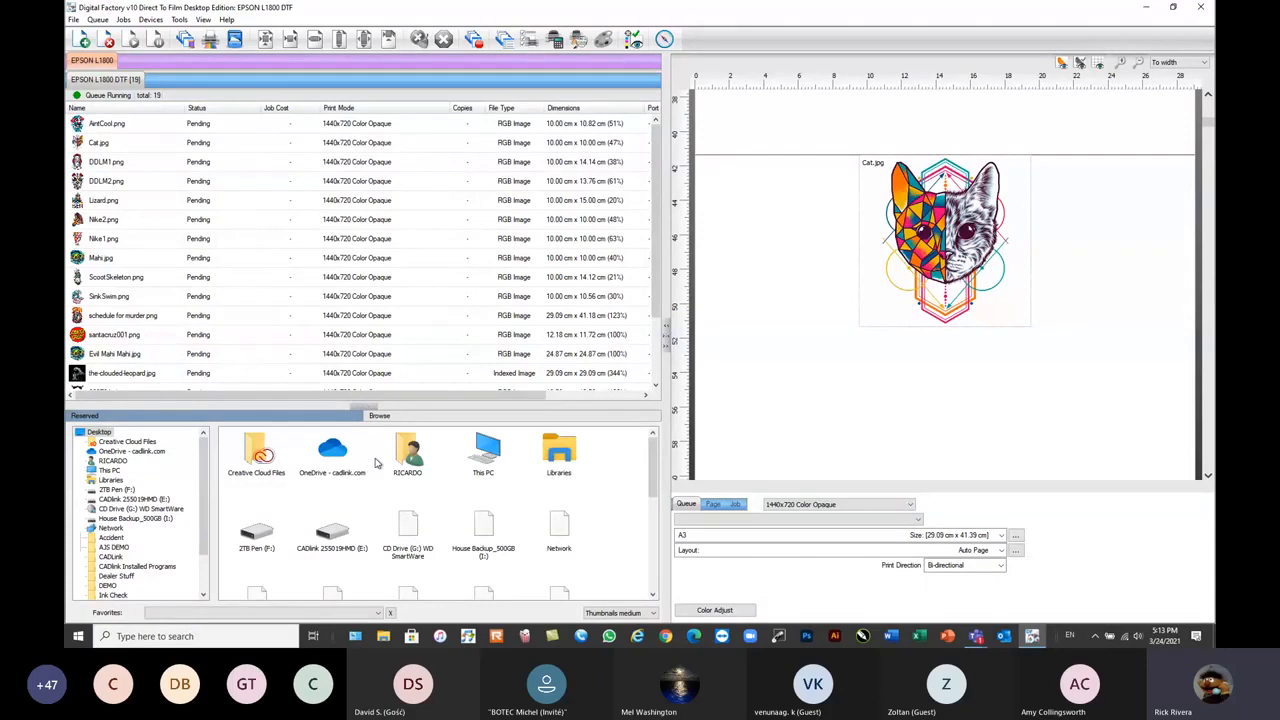
pyautogui.scroll(-5, 463, 478)
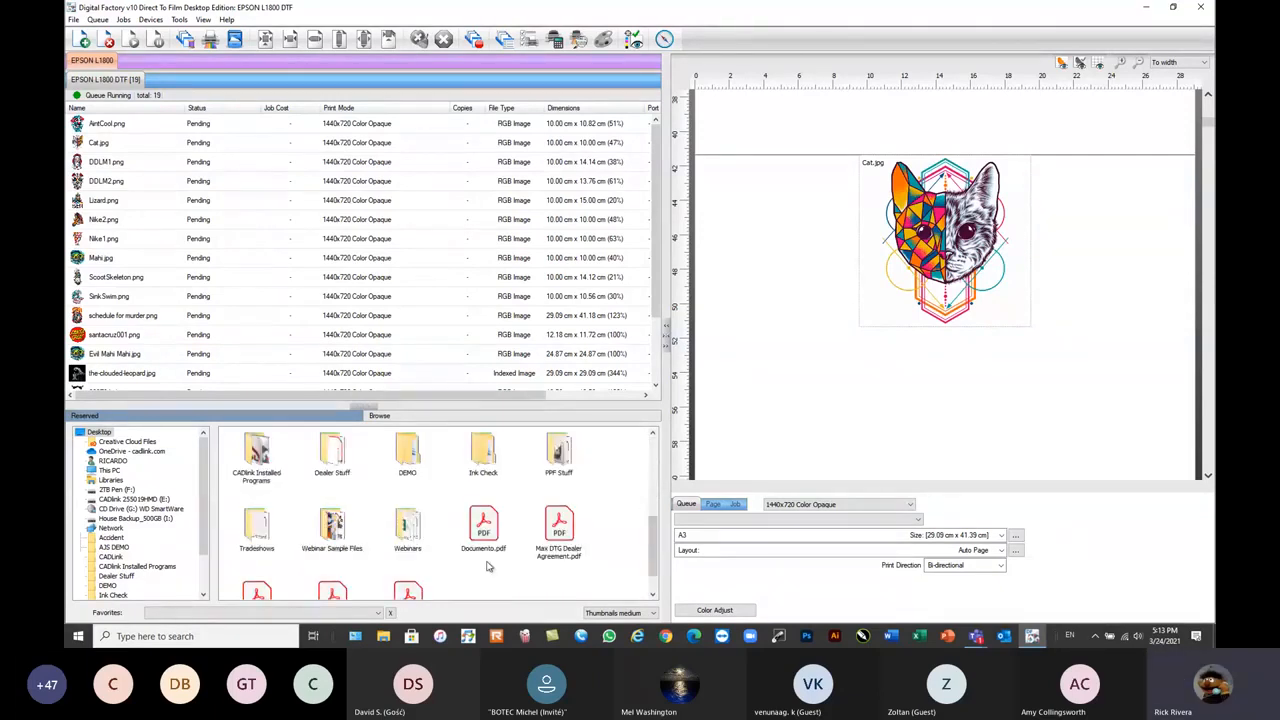
pyautogui.doubleClick(333, 530)
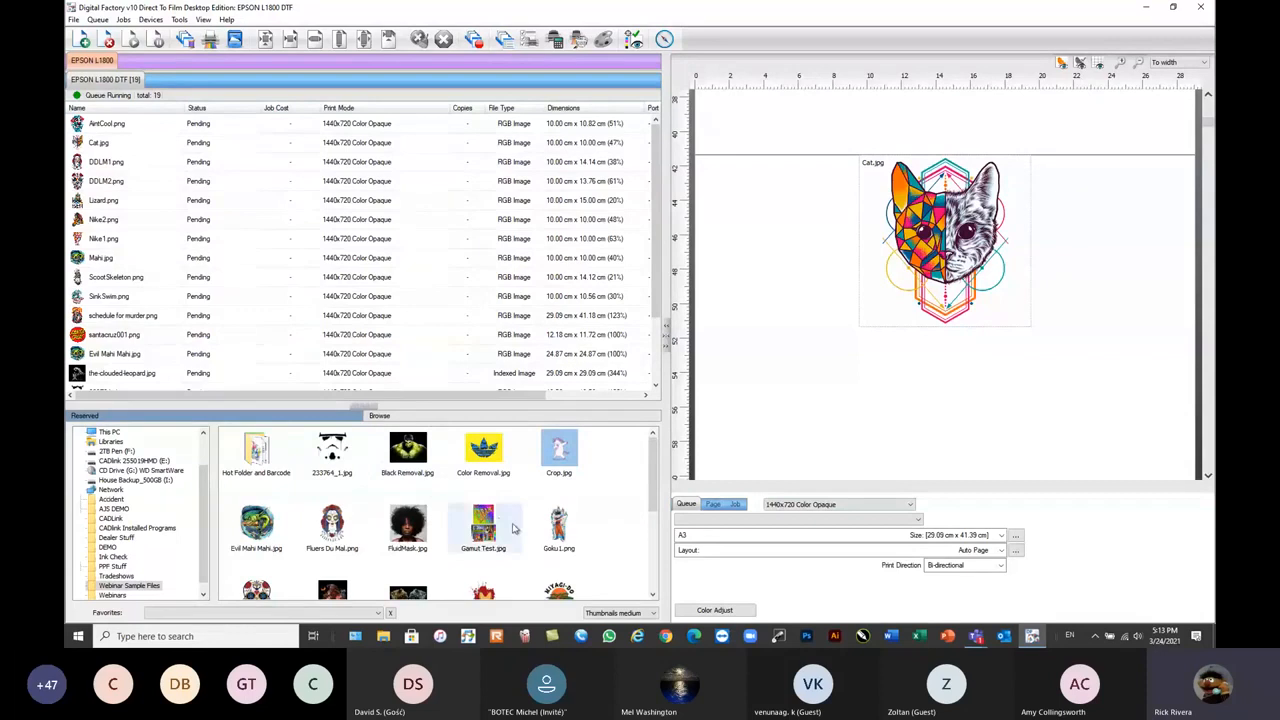
pyautogui.doubleClick(560, 530)
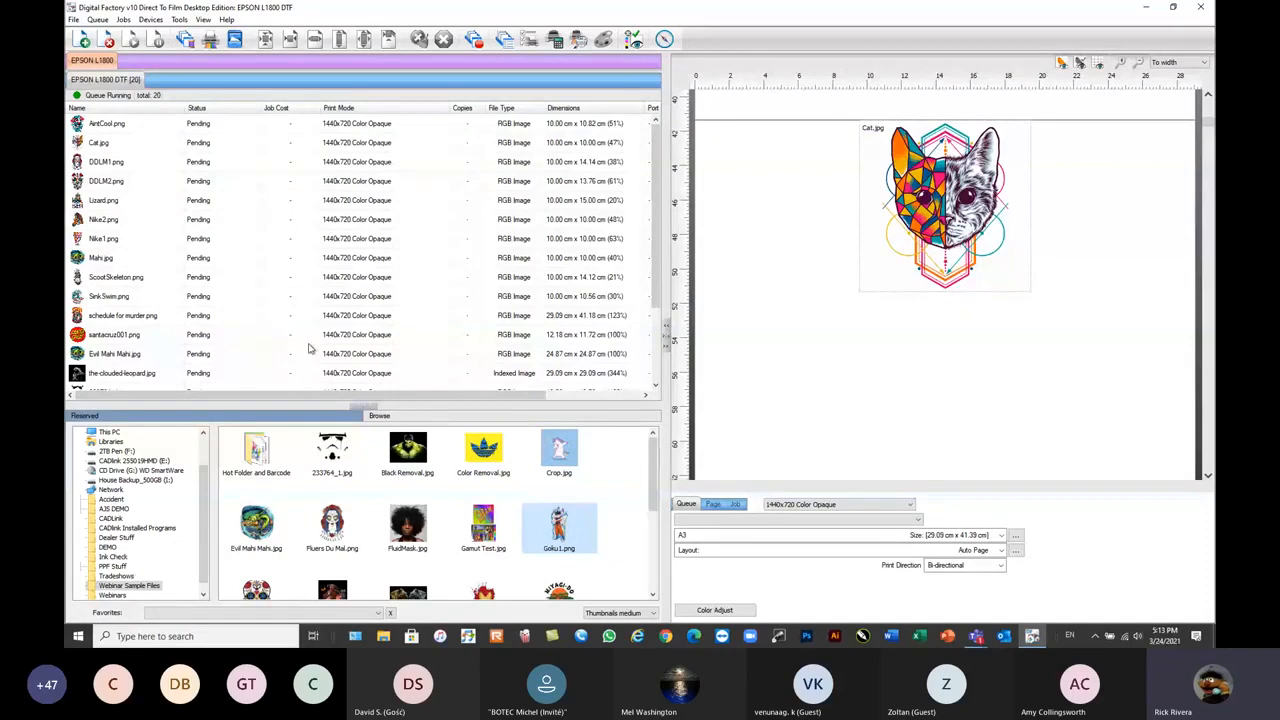
# - Return the completed Beast.png job from Reserved to the print queue and choose the 1440x720 Color Opaque print mode
pyautogui.click(165, 420)
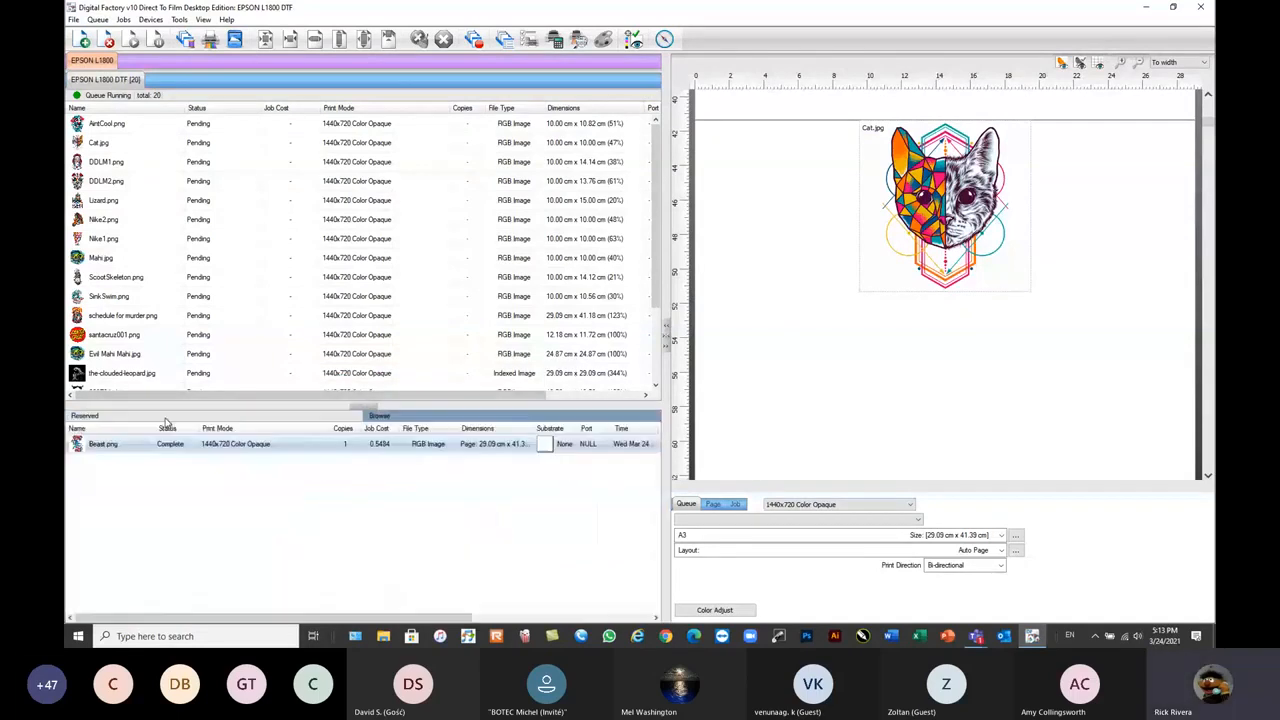
pyautogui.moveTo(123, 451); pyautogui.dragTo(187, 347)
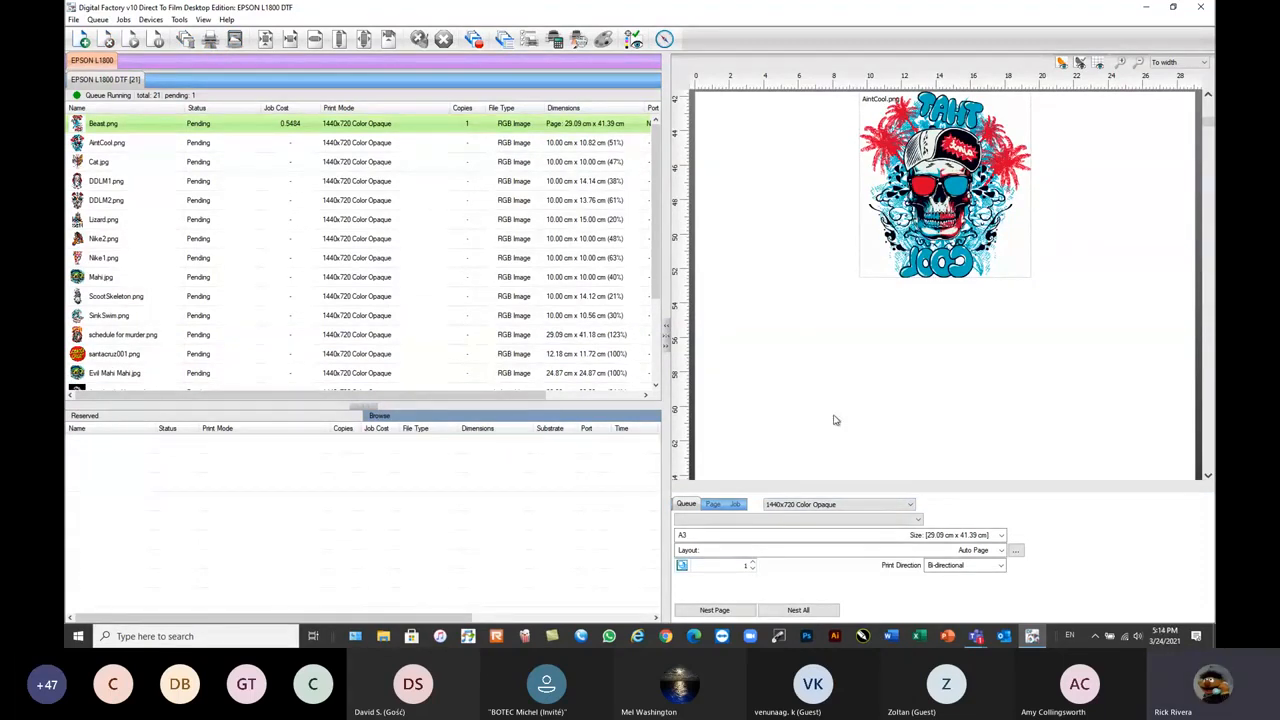
pyautogui.click(905, 506)
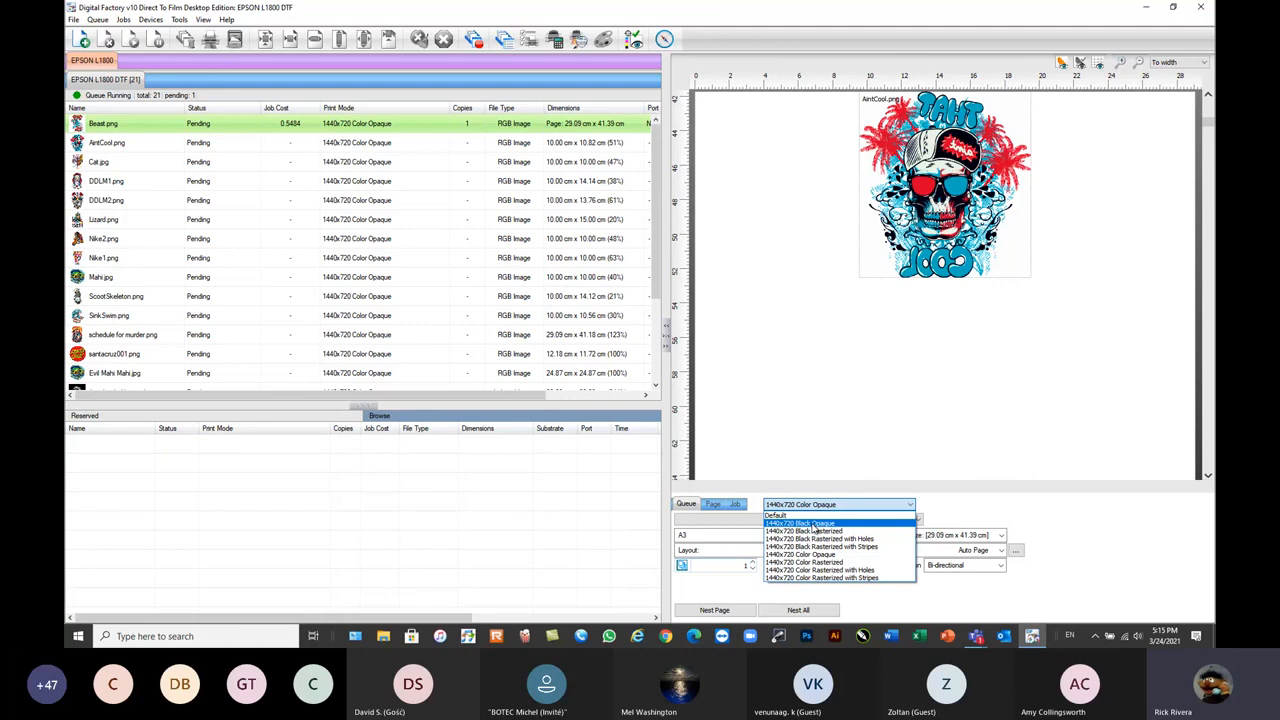
pyautogui.click(808, 556)
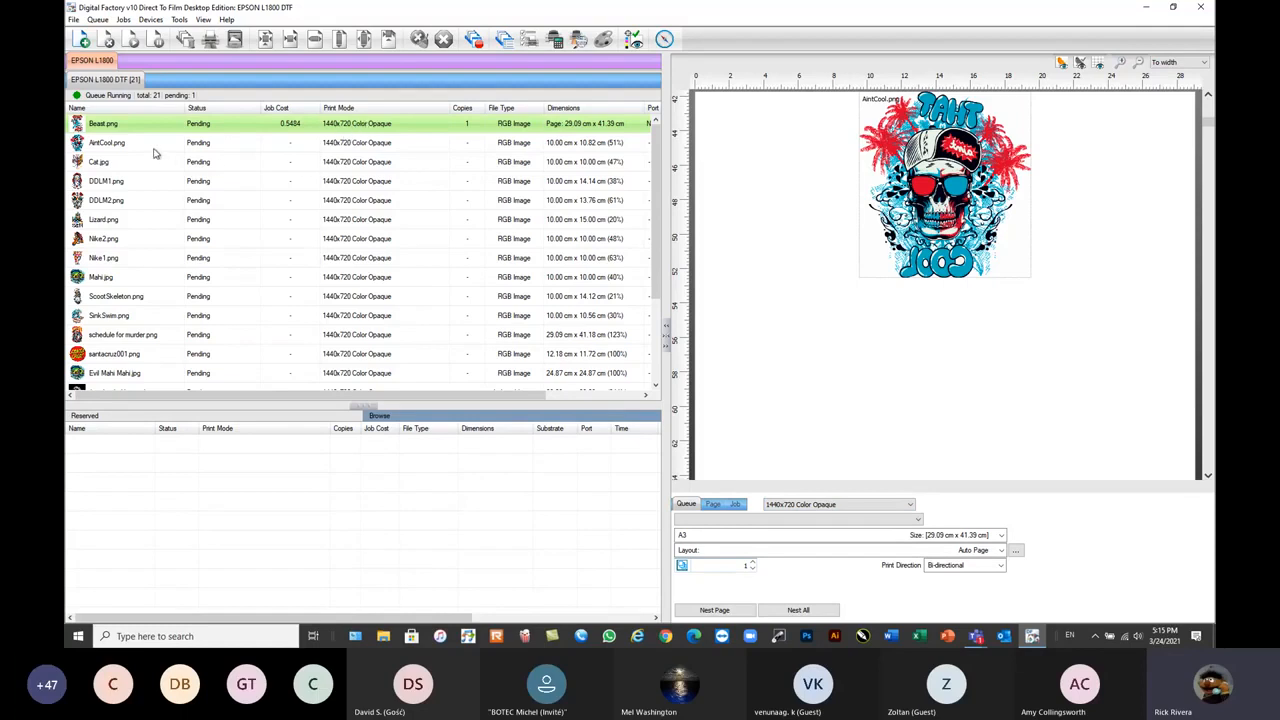
# - Review the job commands, production plug-ins and print mode options available for AintCool.png
pyautogui.click(187, 147)
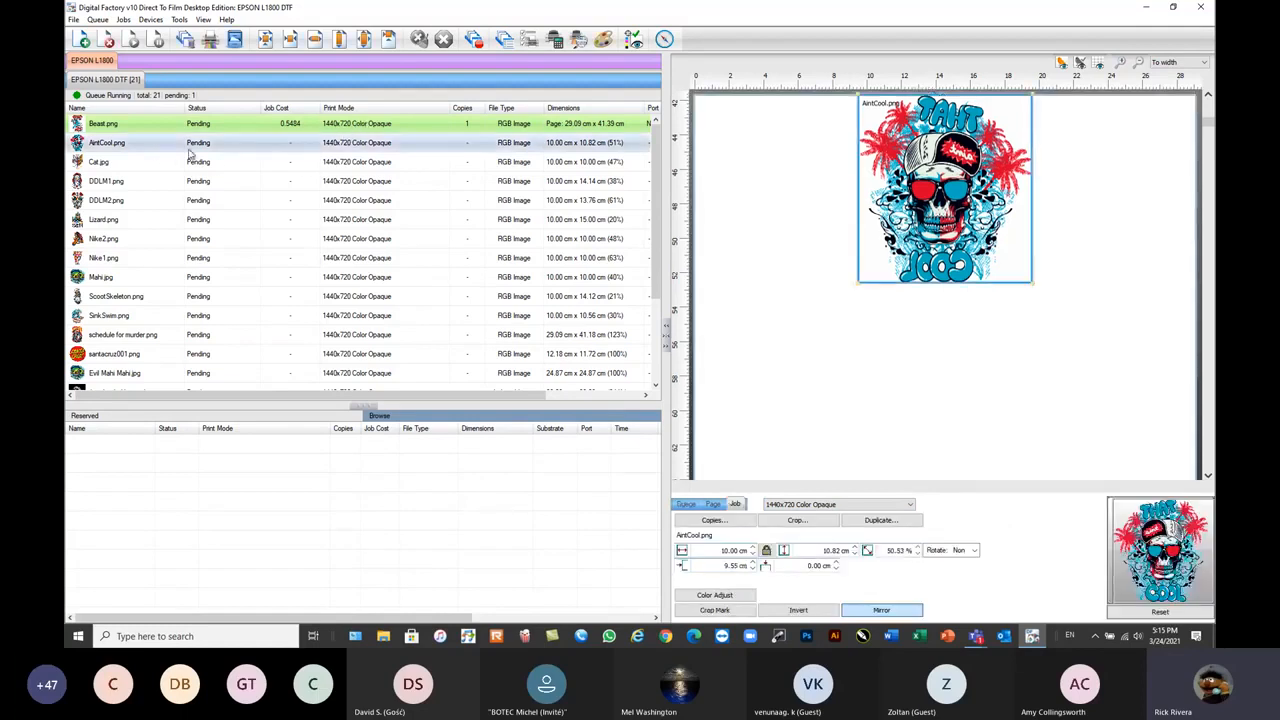
pyautogui.rightClick(314, 148)
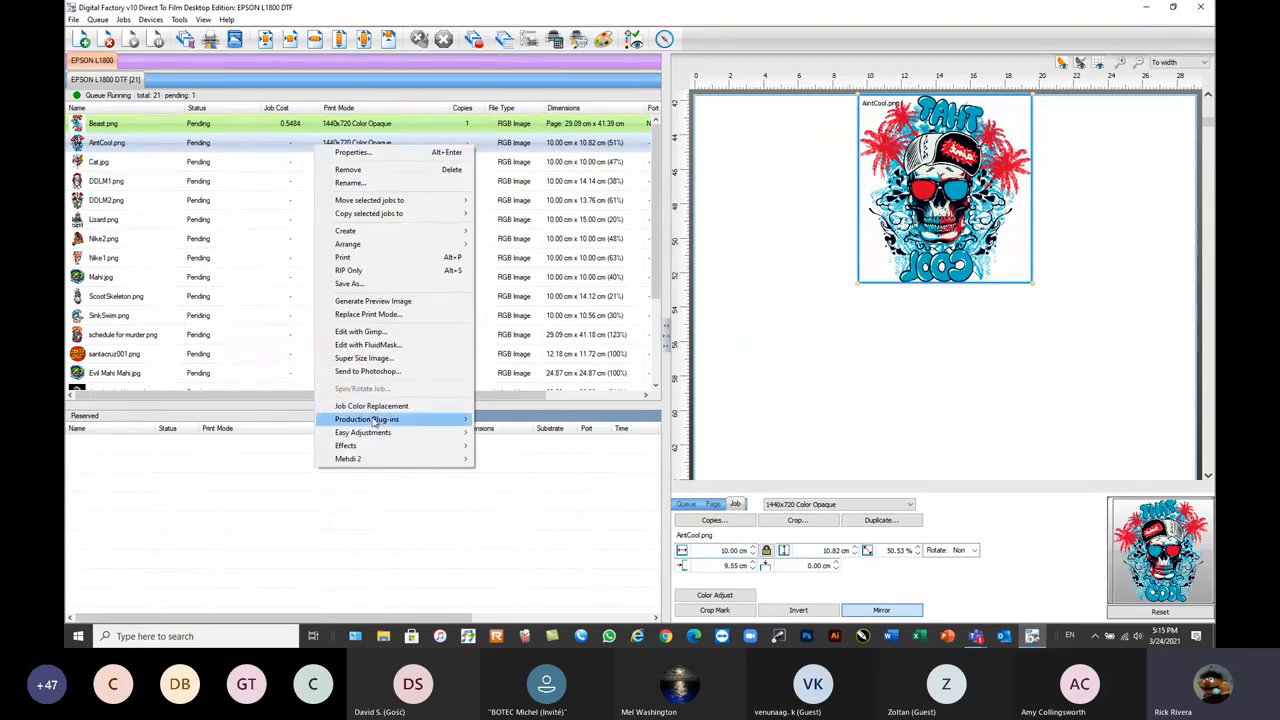
pyautogui.moveTo(367, 419)
pyautogui.rightClick(291, 143)
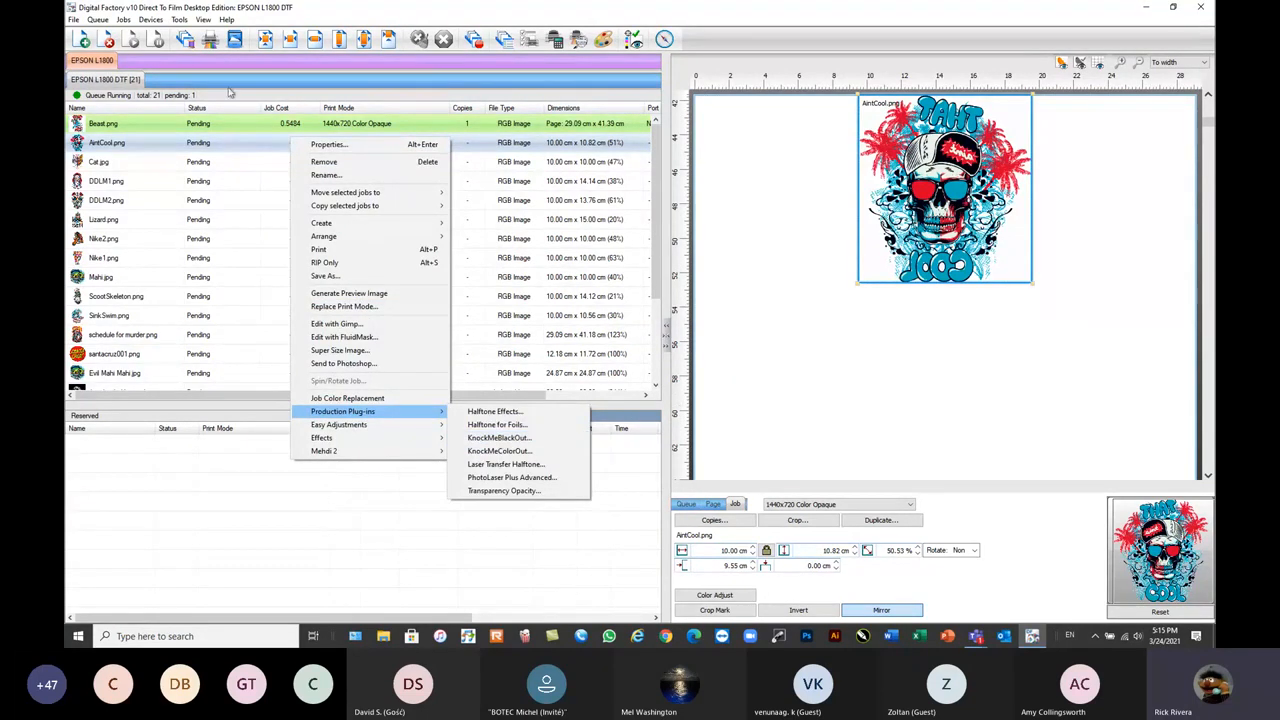
pyautogui.click(119, 84)
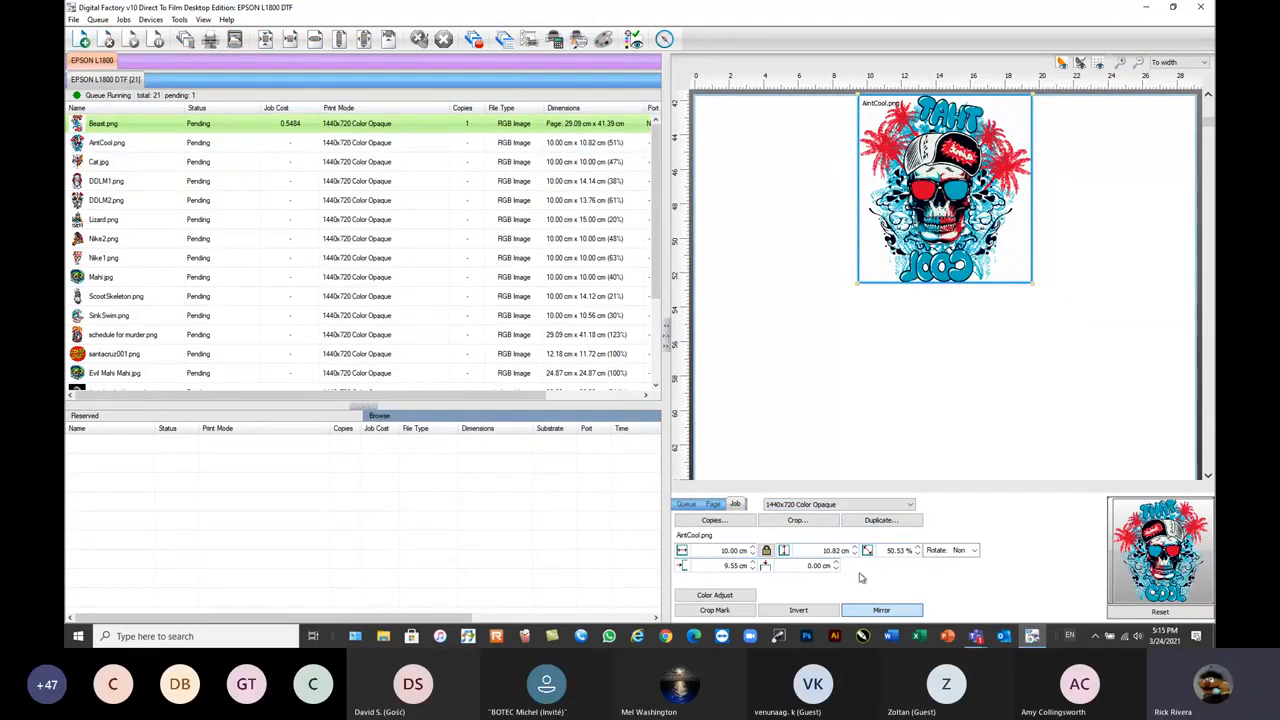
pyautogui.click(845, 505)
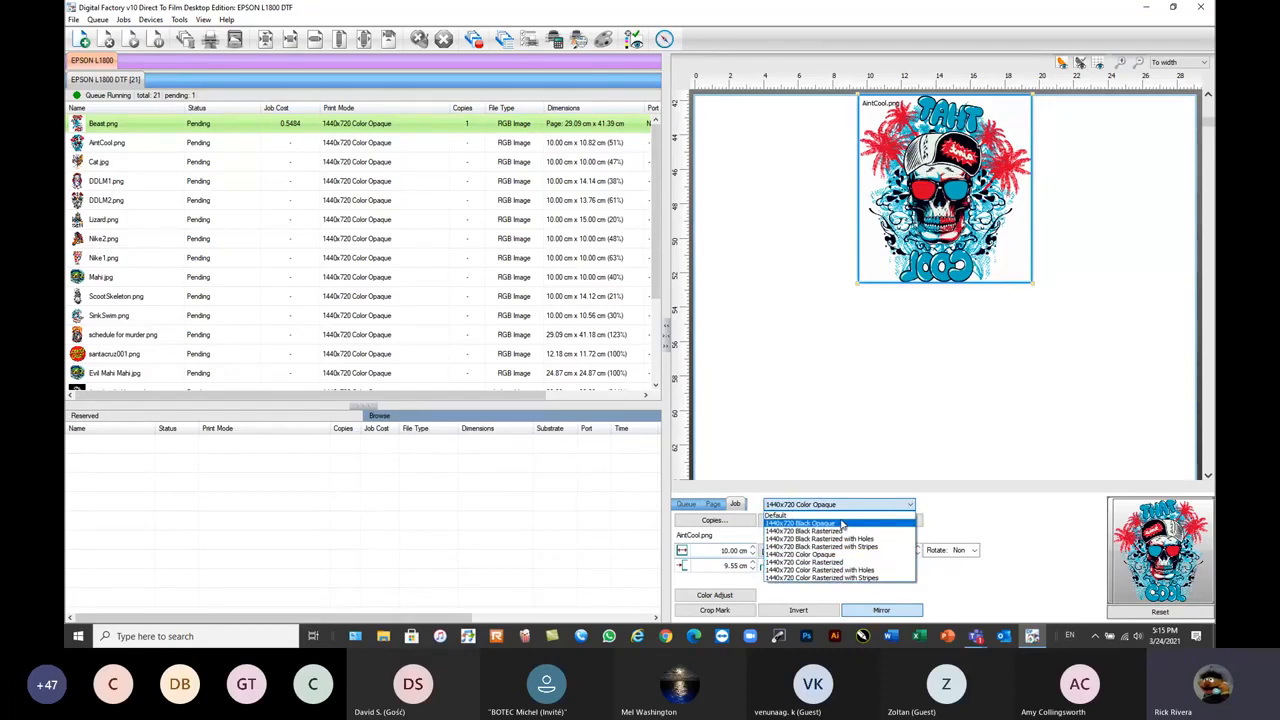
pyautogui.click(984, 513)
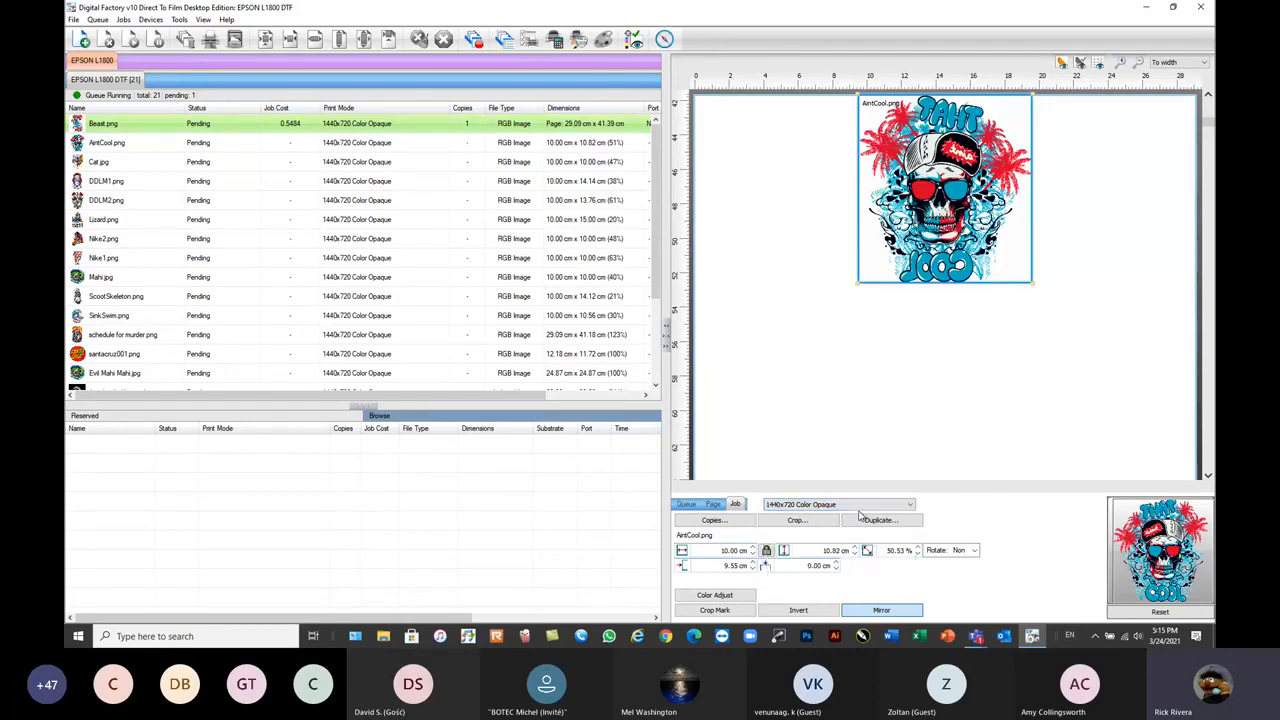
# - Turn on copies for AintCool.png with two side by side, and move them to the page's left edge at 0.00 cm
pyautogui.click(718, 521)
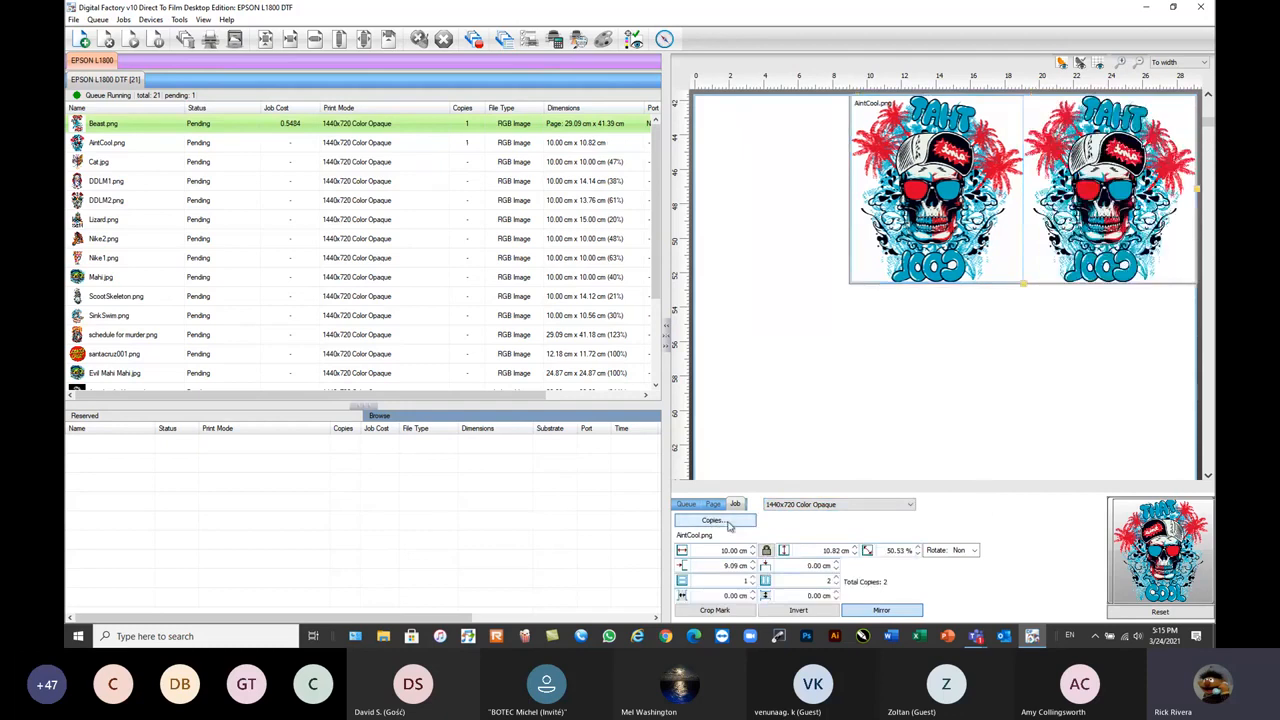
pyautogui.moveTo(985, 212); pyautogui.dragTo(808, 205)
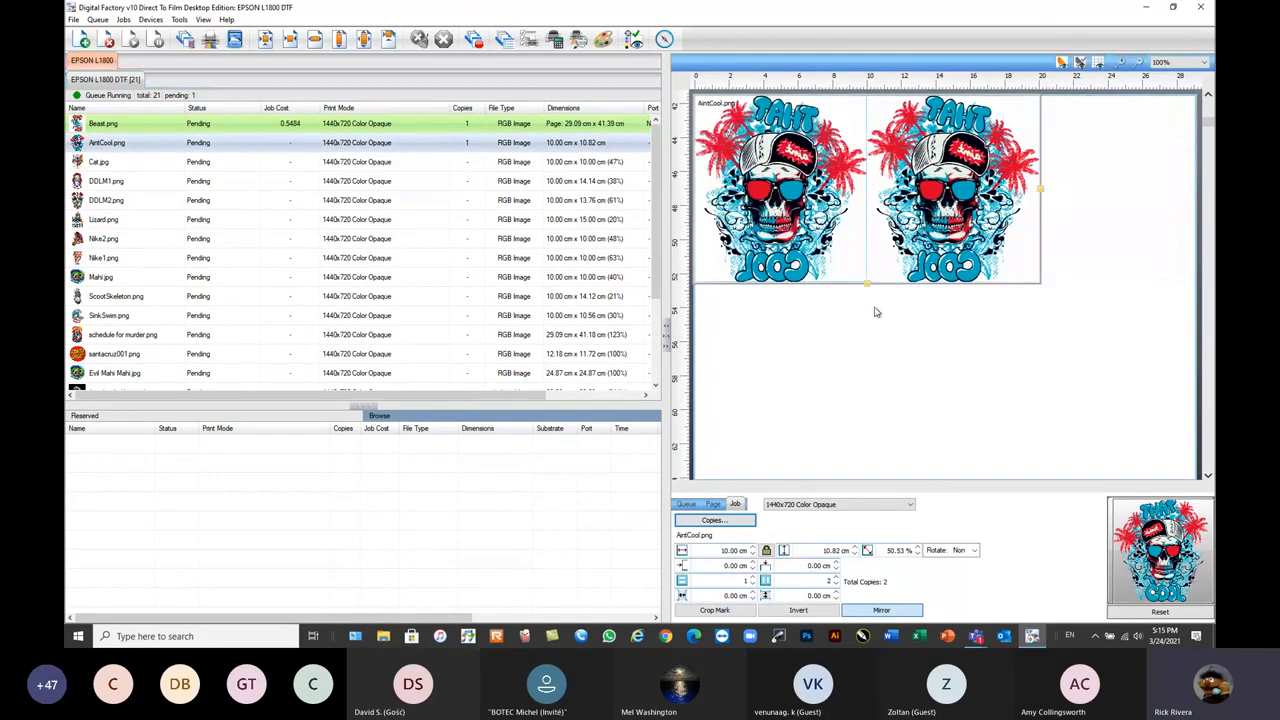
# - Extend the AintCool.png copies in the layout preview to three rows of two
pyautogui.scroll(-3, 875, 313)
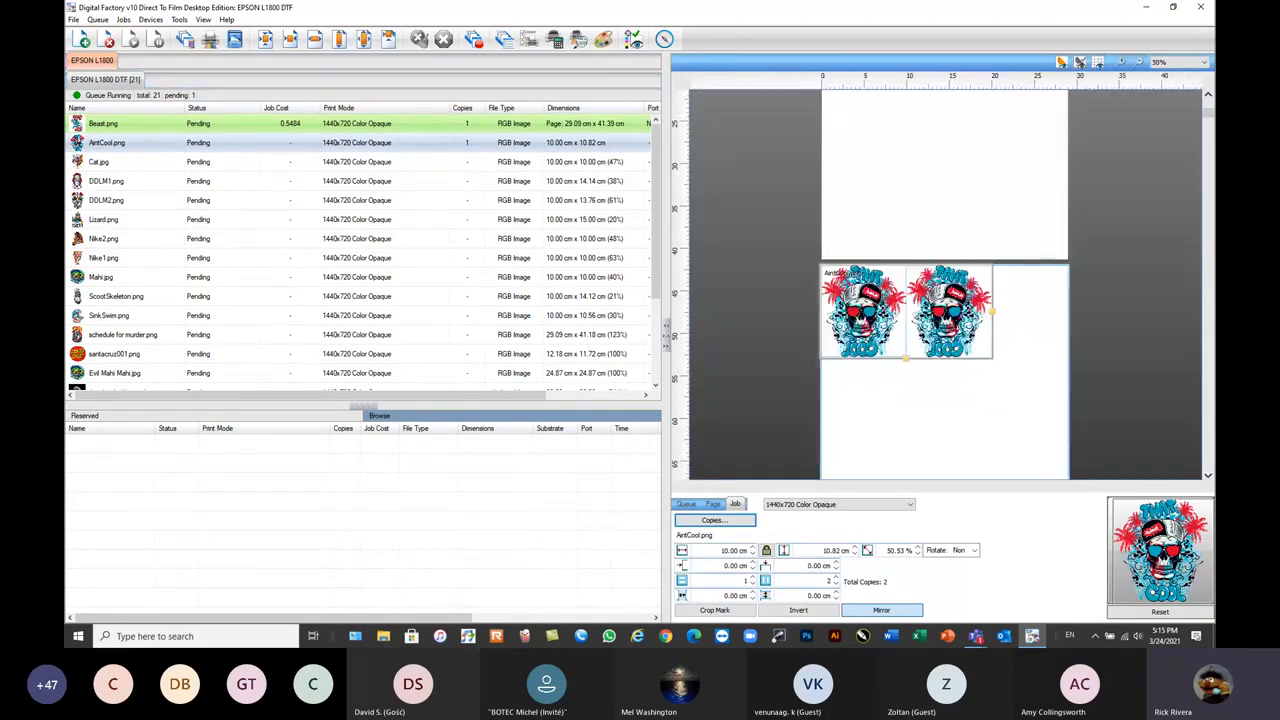
pyautogui.click(1208, 476)
pyautogui.click(1208, 476)
pyautogui.click(1208, 476)
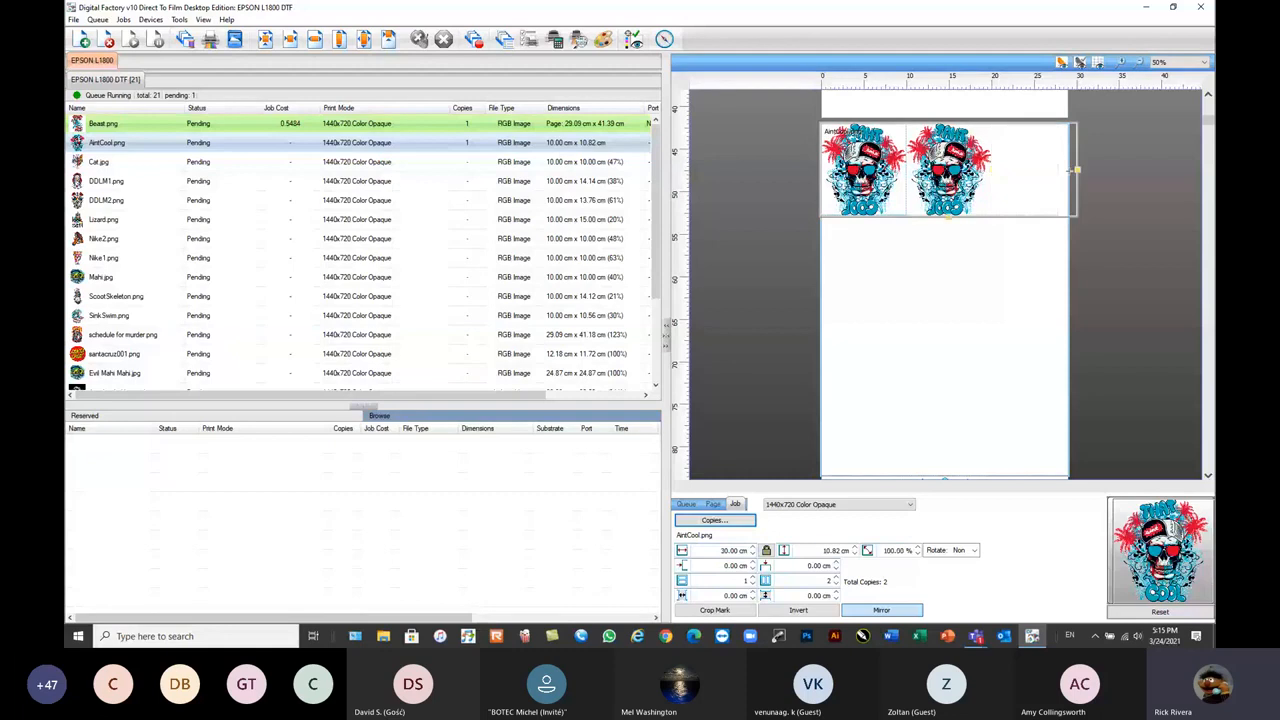
pyautogui.moveTo(905, 216); pyautogui.dragTo(907, 422)
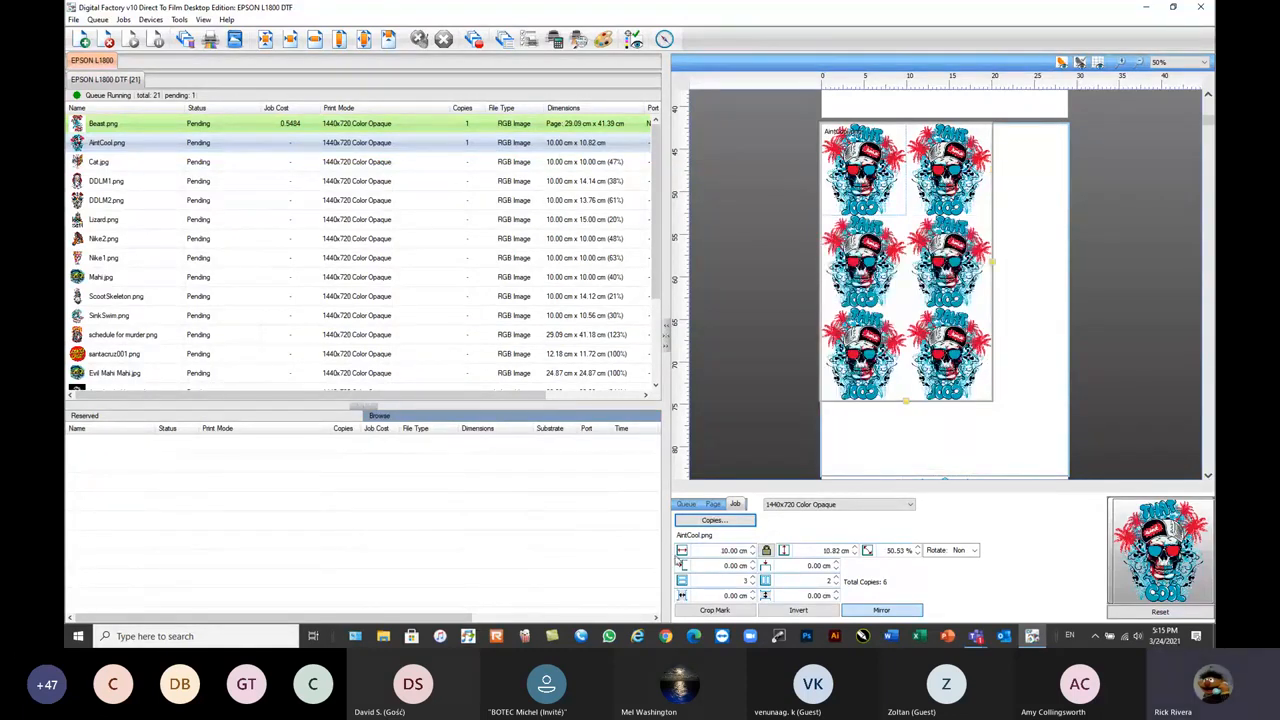
# - Set the width of each AintCool.png copy to 8 cm
pyautogui.moveTo(709, 550); pyautogui.dragTo(828, 564)
pyautogui.write('8')
pyautogui.press('Tab')
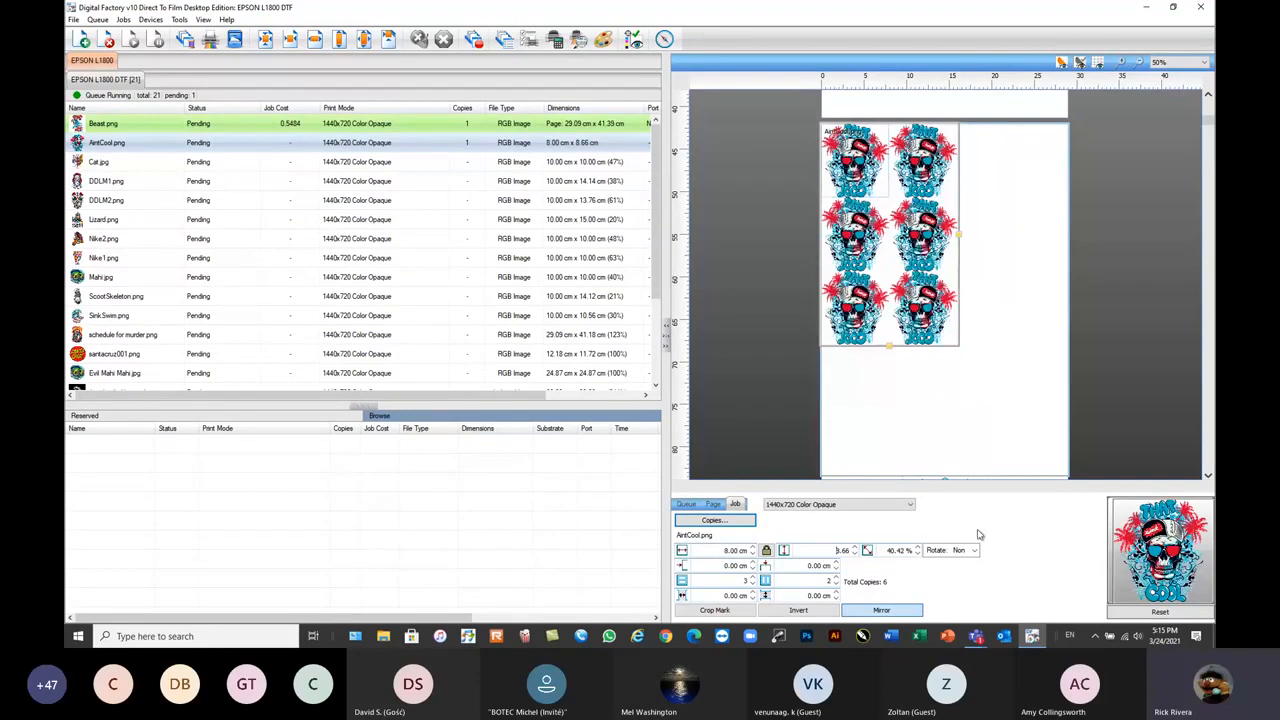
# - Fill more of the page with AintCool.png by extending the copies to four rows and three columns
pyautogui.moveTo(960, 235); pyautogui.dragTo(1090, 243)
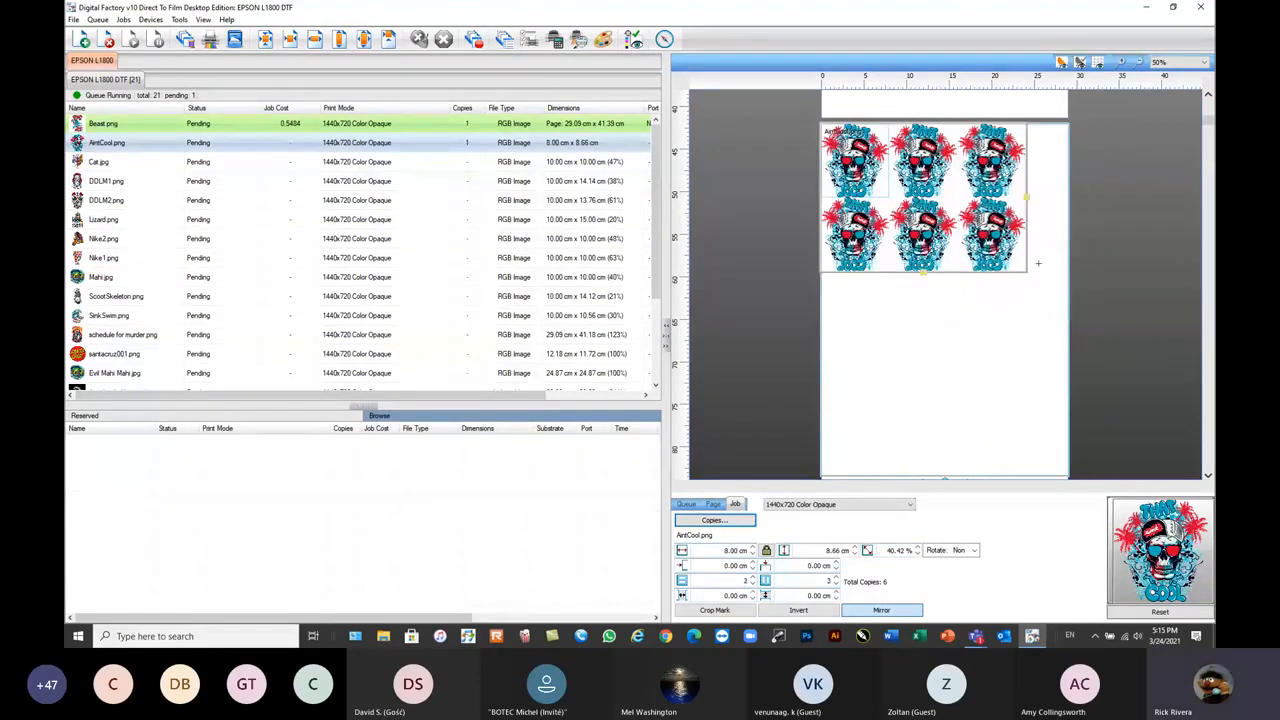
pyautogui.moveTo(927, 274); pyautogui.dragTo(930, 420)
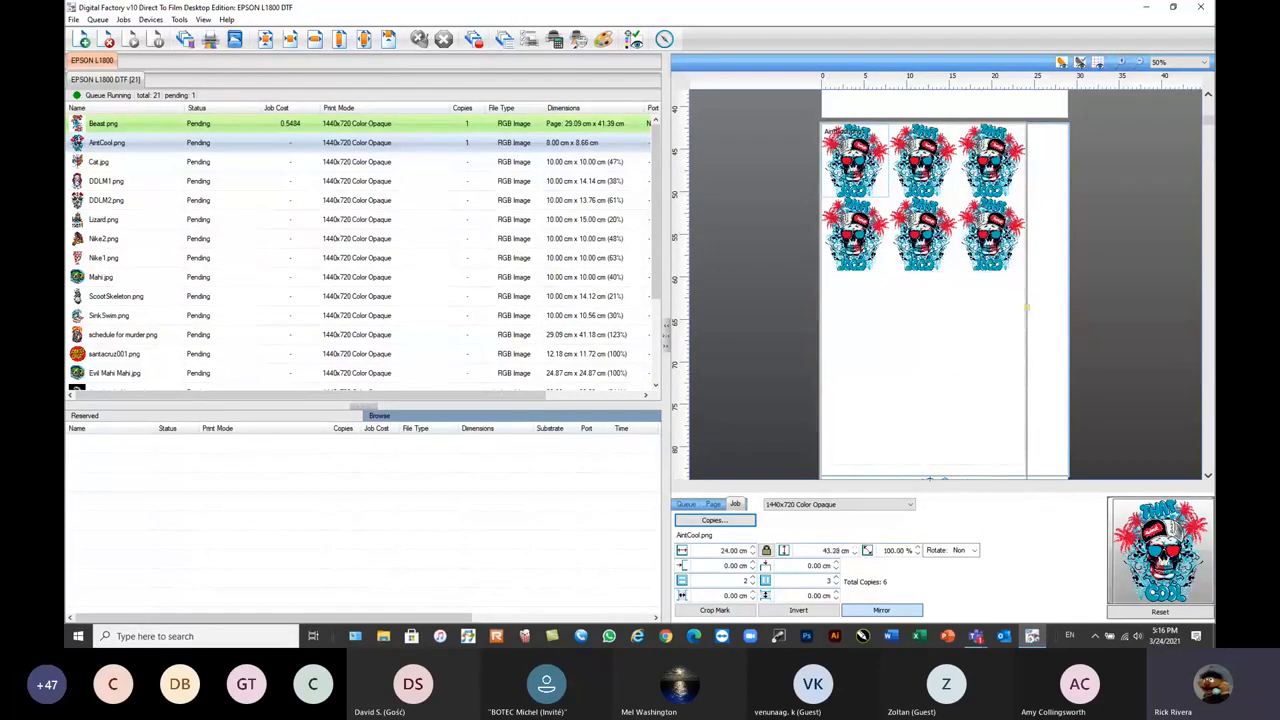
pyautogui.moveTo(967, 273); pyautogui.dragTo(1066, 271)
pyautogui.click(934, 278)
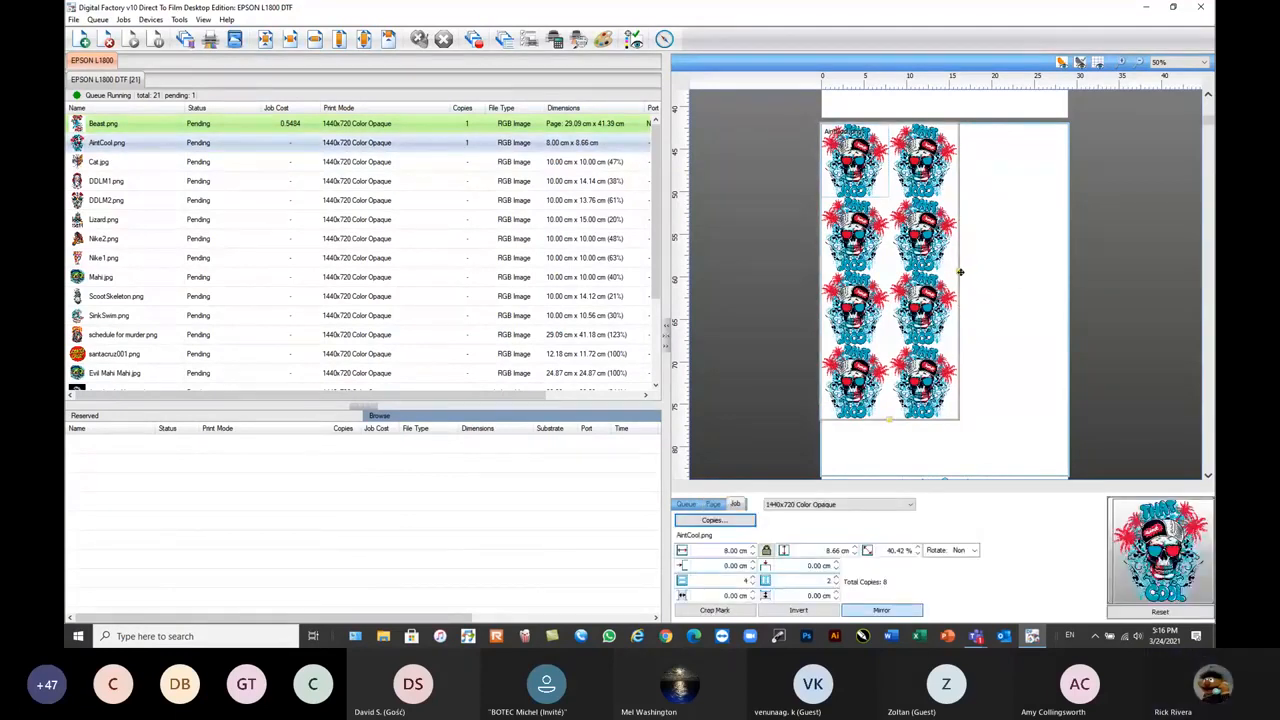
pyautogui.moveTo(960, 272); pyautogui.dragTo(1076, 272)
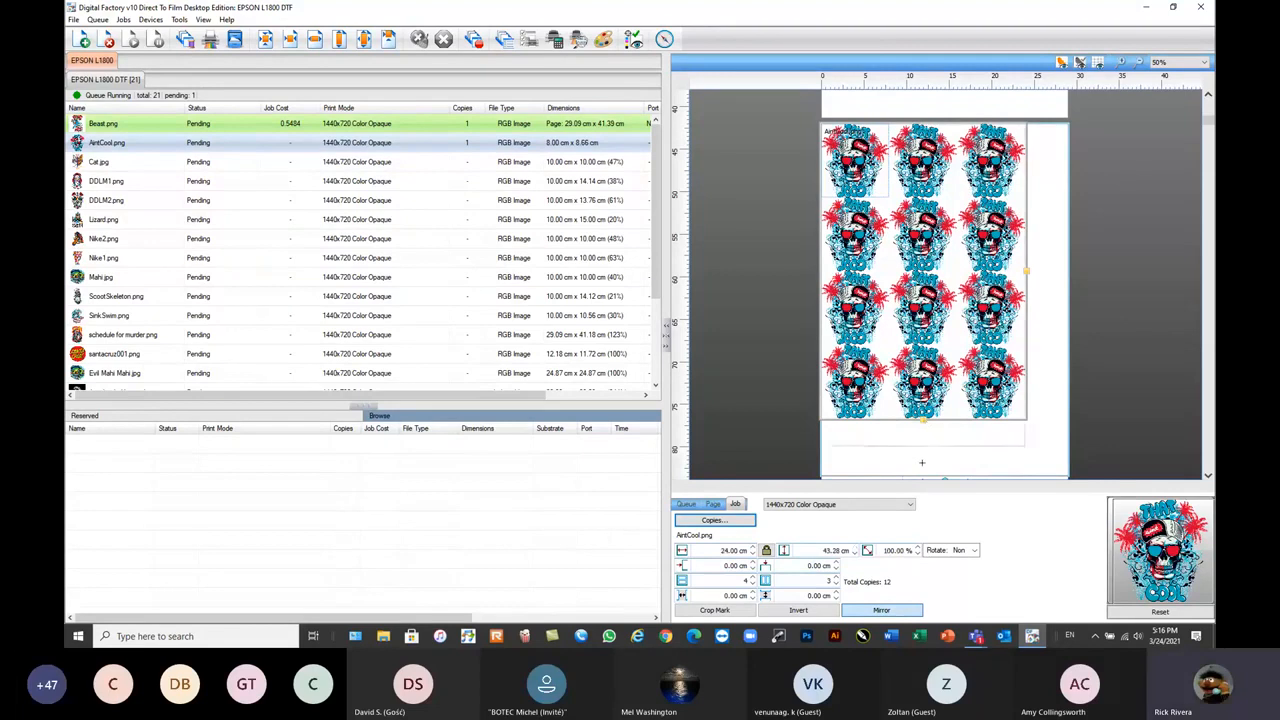
pyautogui.hotkey('ctrl', 'z')
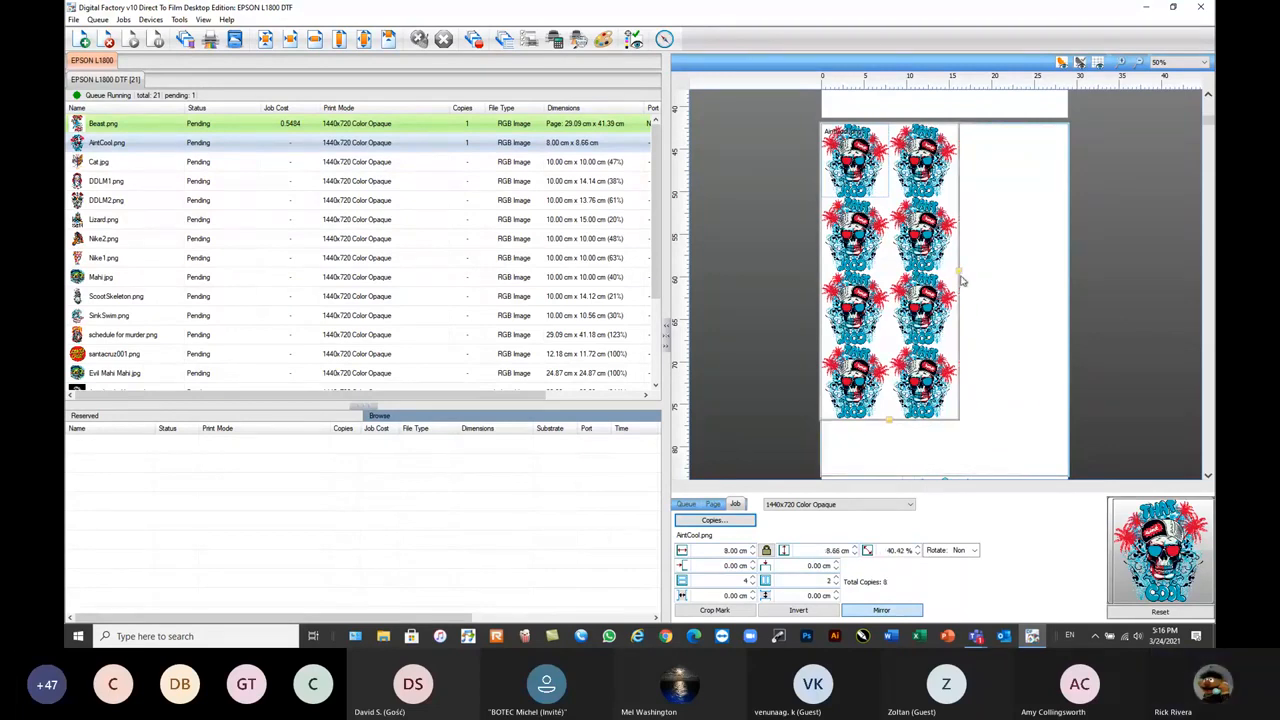
pyautogui.moveTo(960, 272); pyautogui.dragTo(1066, 272)
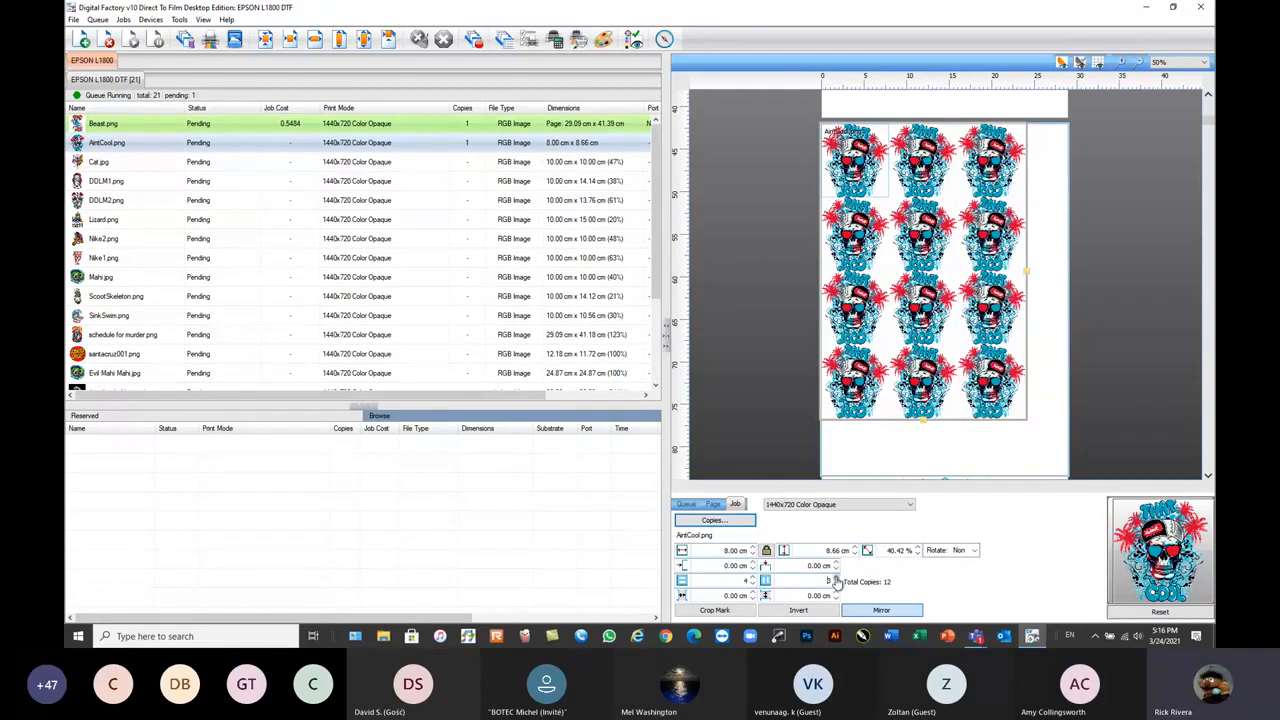
# - Centre the AintCool.png copies on the page and reduce the layout to a single copy
pyautogui.click(289, 39)
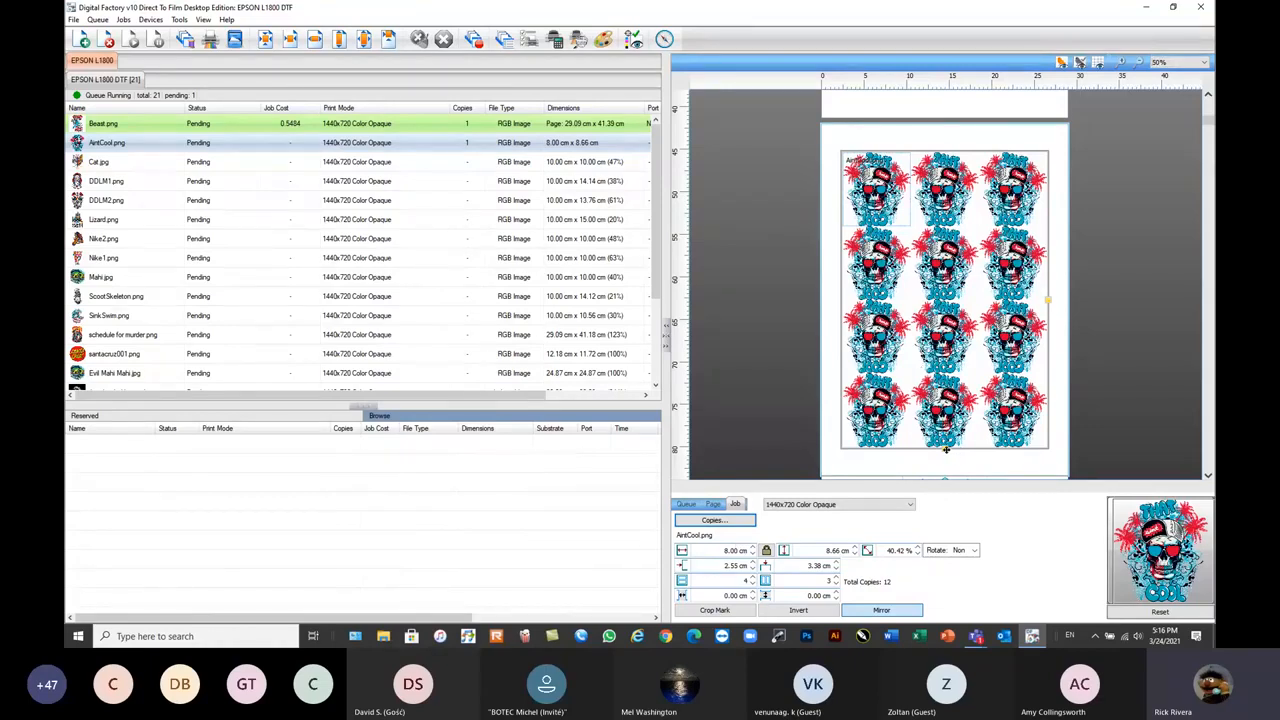
pyautogui.moveTo(946, 449); pyautogui.dragTo(942, 227)
pyautogui.moveTo(1048, 190); pyautogui.dragTo(791, 194)
# - Look at the DDLM2.png and ScootSkeleton.png jobs in the layout preview
pyautogui.click(385, 200)
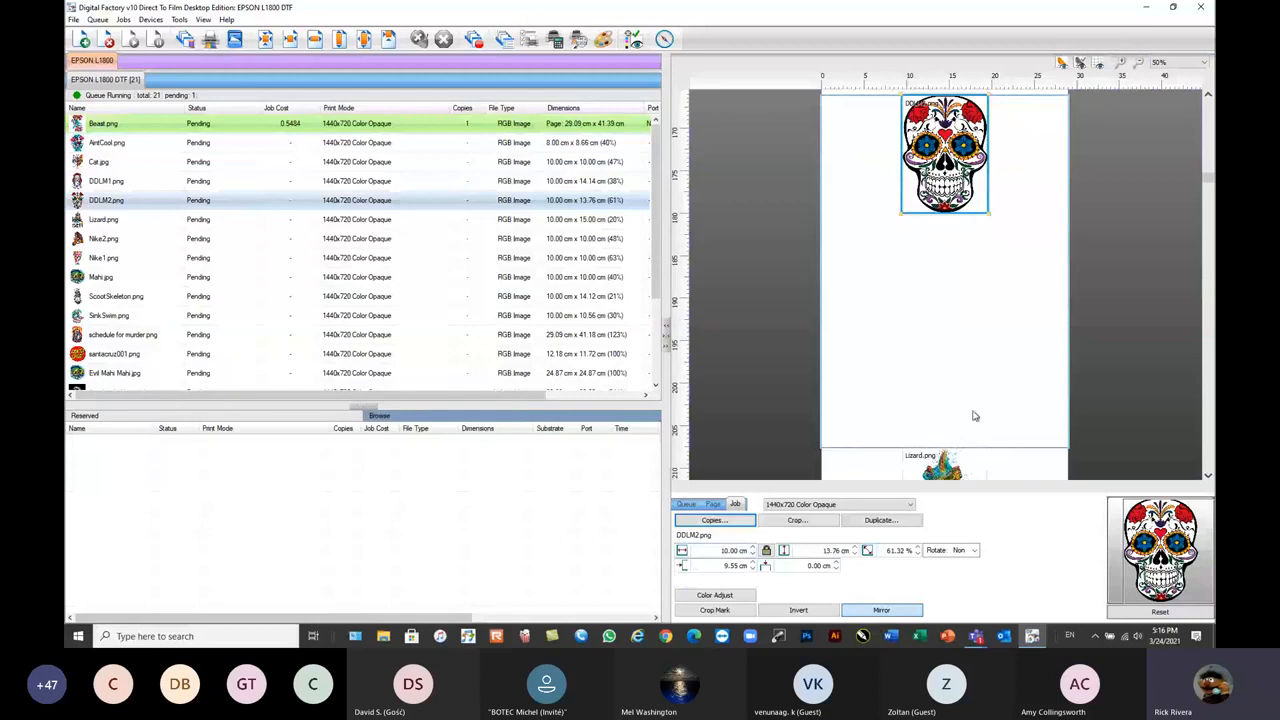
pyautogui.click(948, 150)
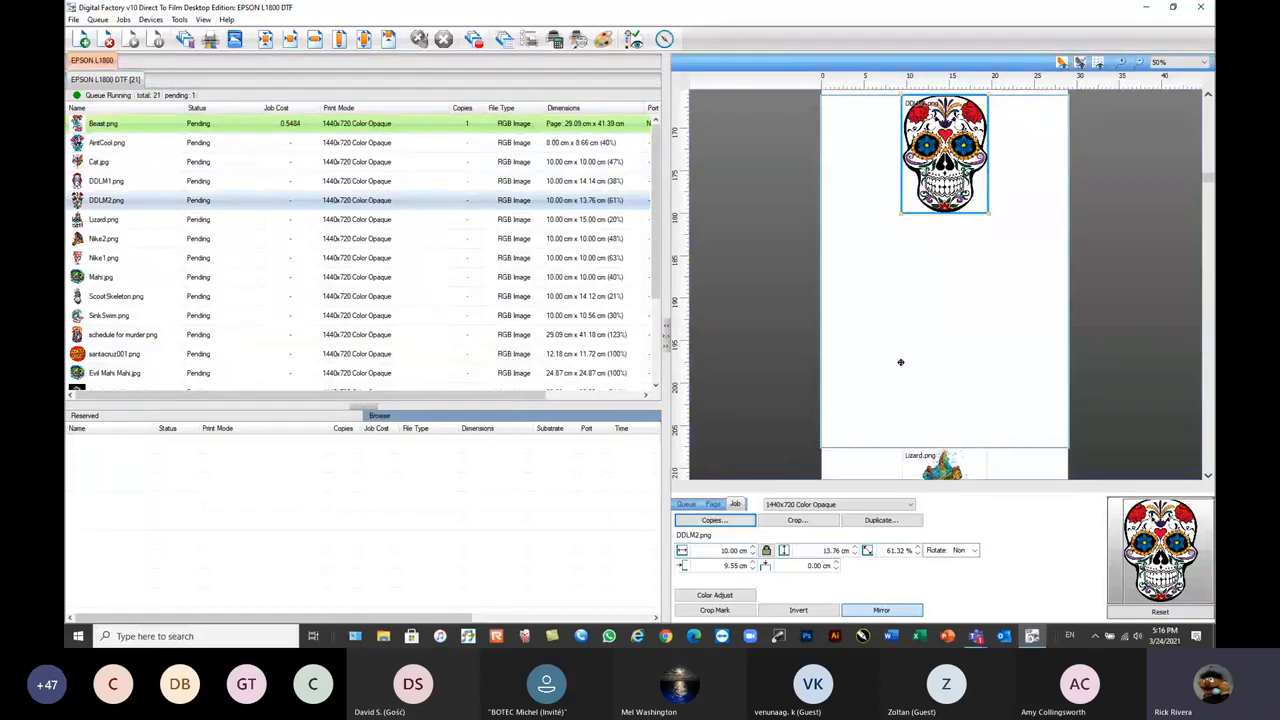
pyautogui.click(140, 297)
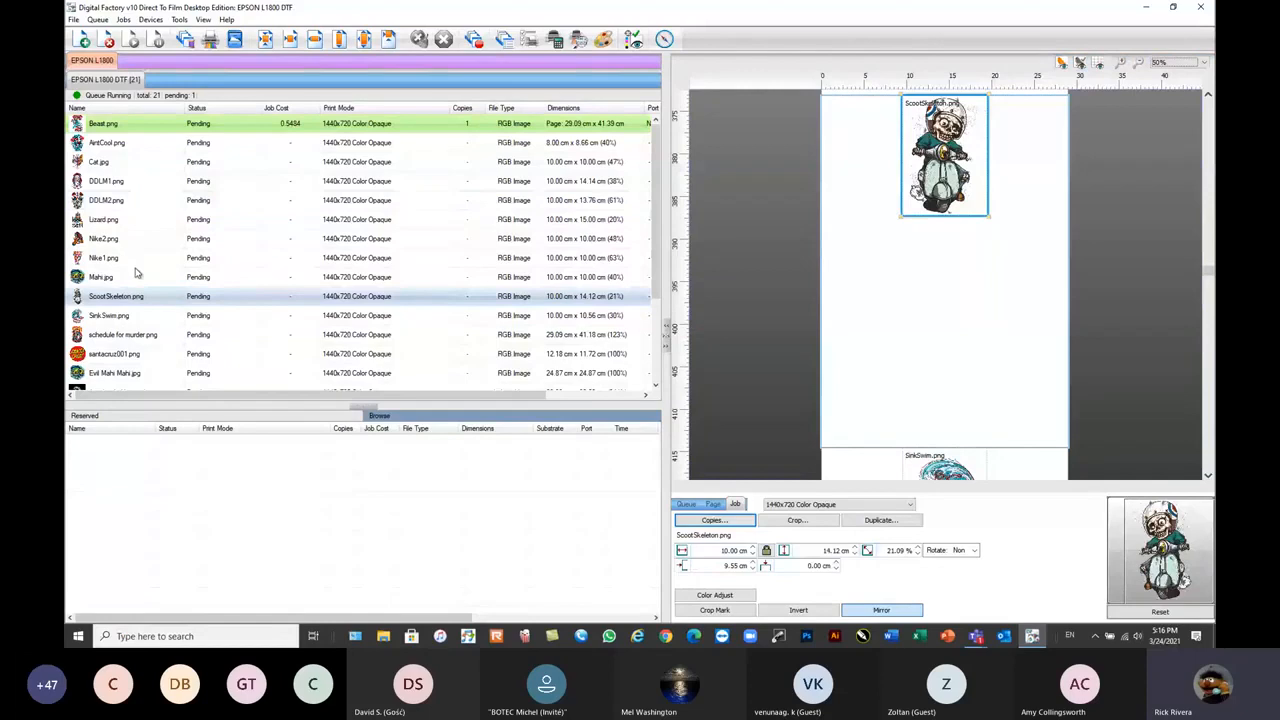
# - Crop Crop.jpg around the unicorn, about 15.30 cm wide and 15.97 cm high, starting at X 3.28 cm and Y 3.34 cm
pyautogui.scroll(-1, 137, 276)
pyautogui.moveTo(657, 303); pyautogui.dragTo(655, 375)
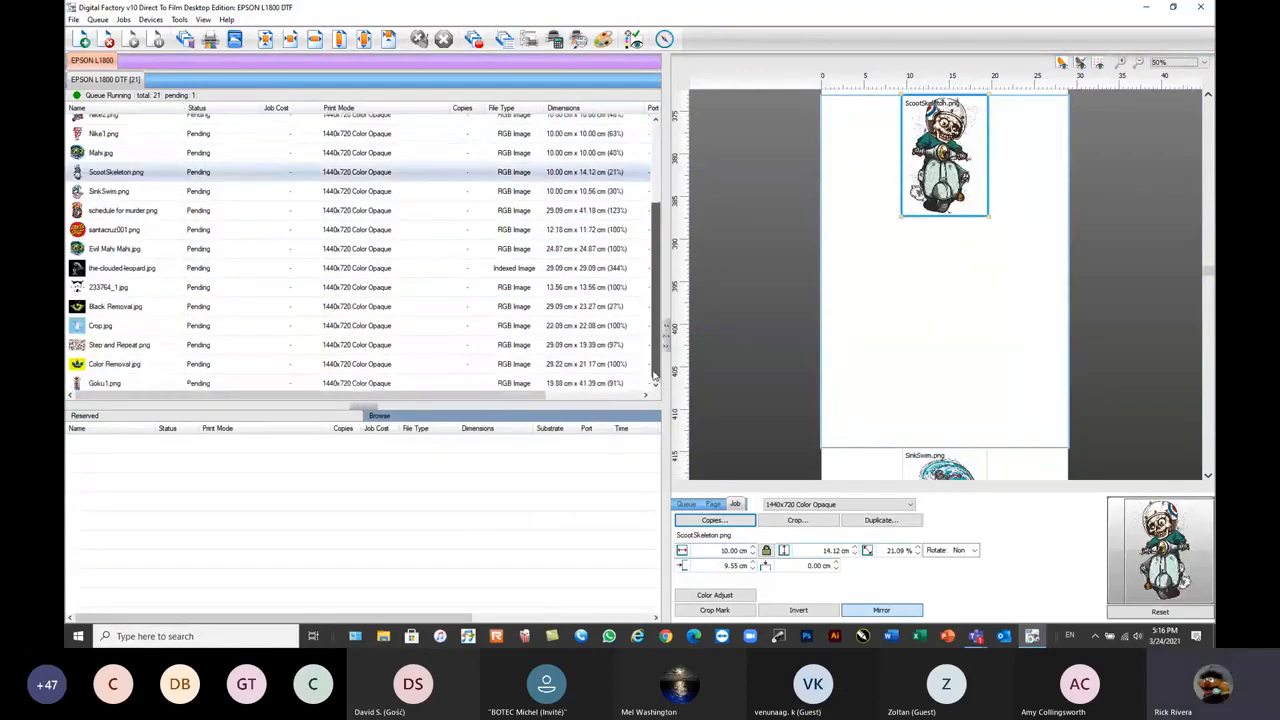
pyautogui.click(104, 324)
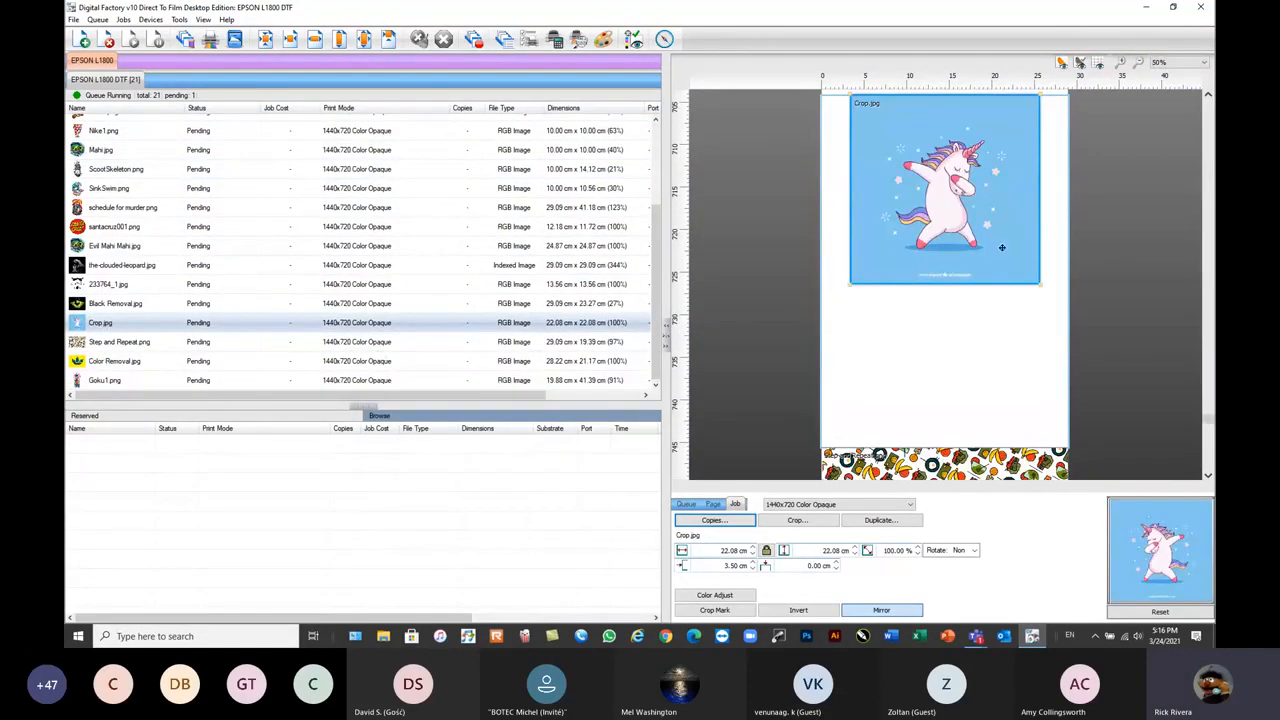
pyautogui.click(909, 255)
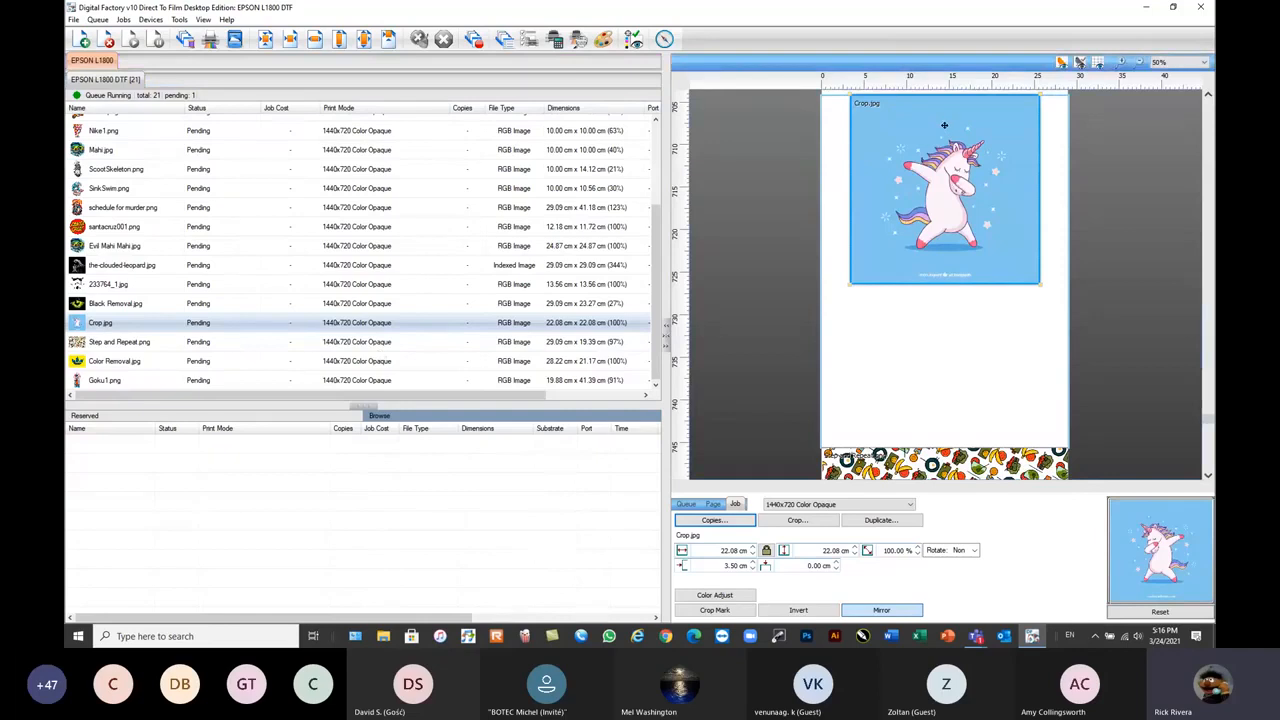
pyautogui.click(797, 520)
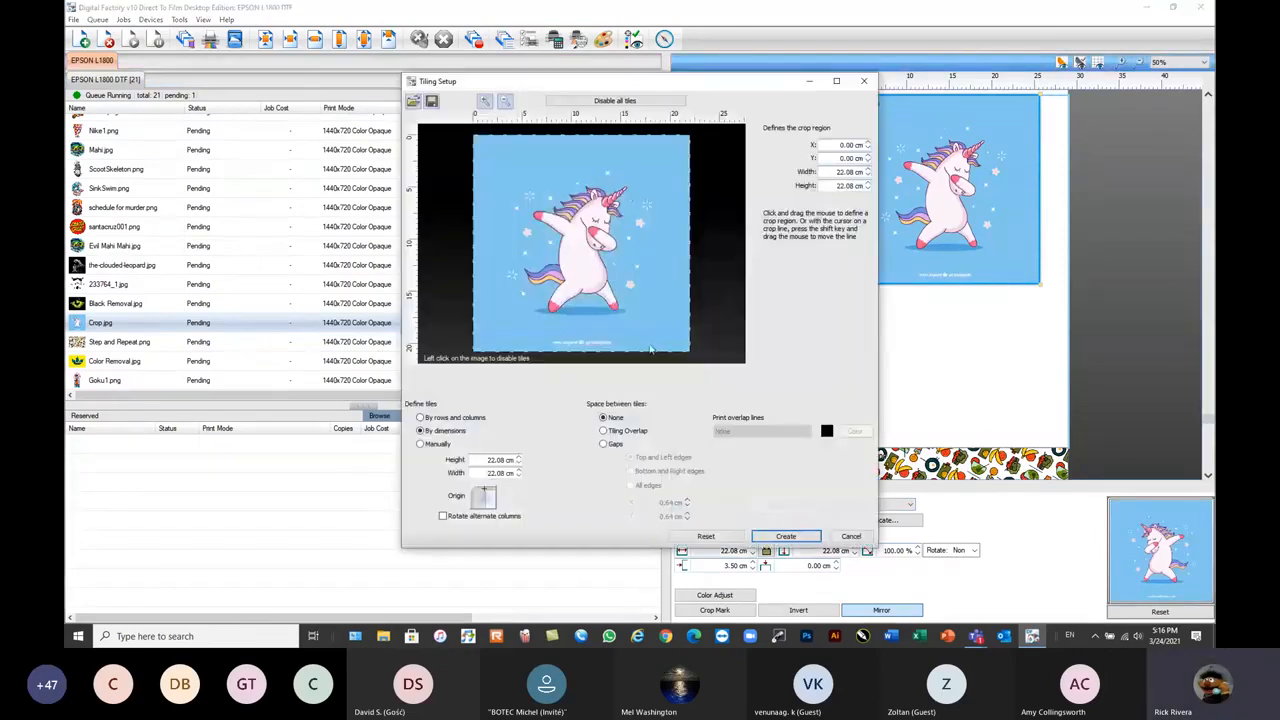
pyautogui.moveTo(688, 351); pyautogui.dragTo(656, 323)
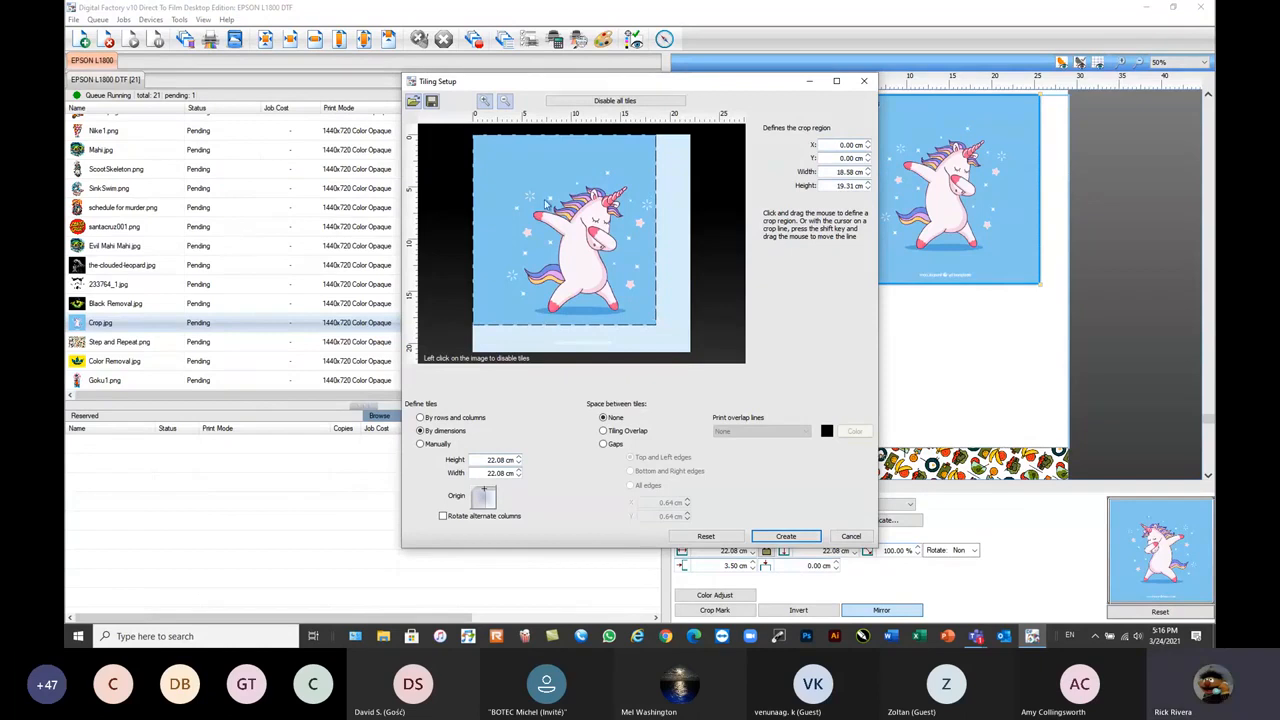
pyautogui.moveTo(474, 136); pyautogui.dragTo(505, 168)
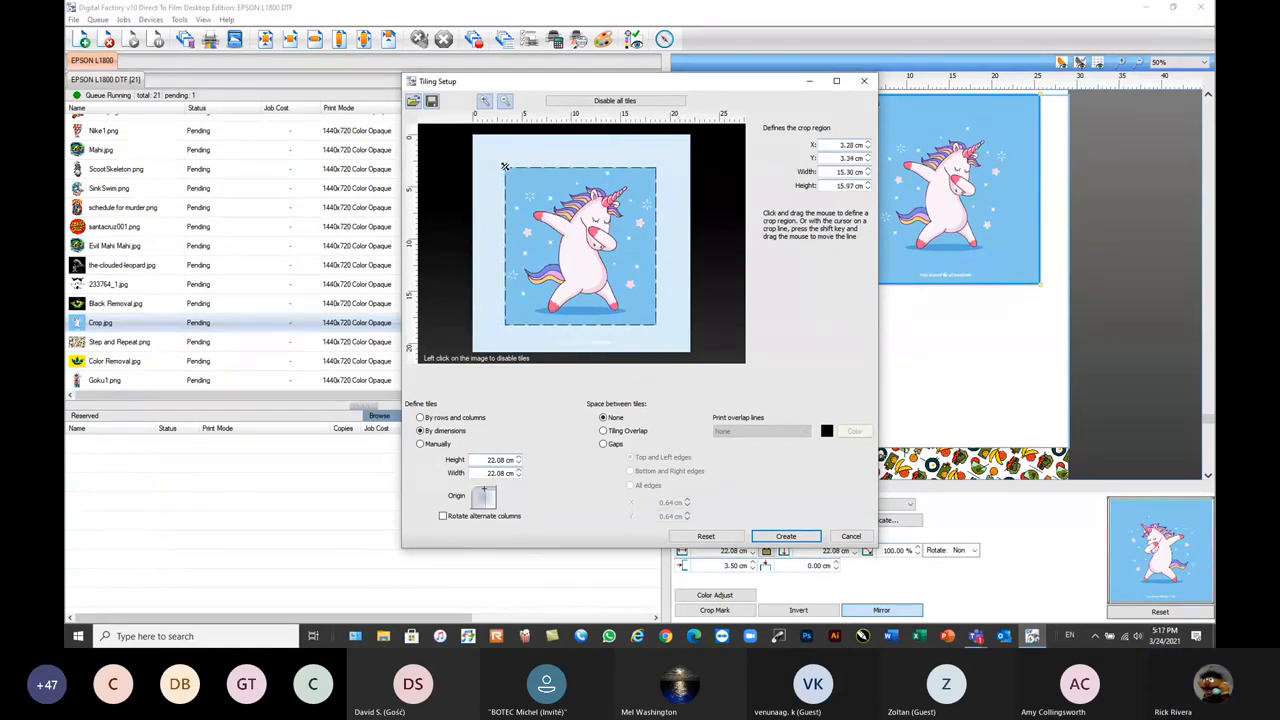
pyautogui.click(786, 537)
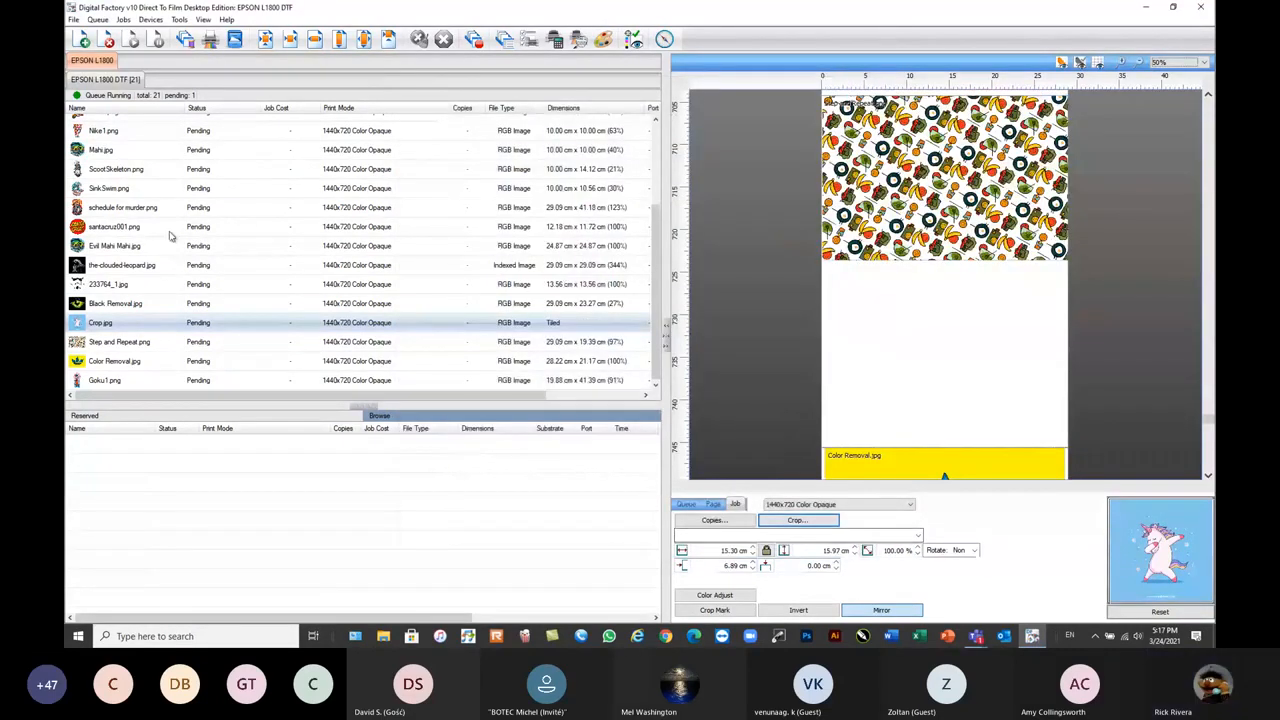
# - Show only the page holding the cropped Crop.jpg in the layout preview
pyautogui.click(121, 326)
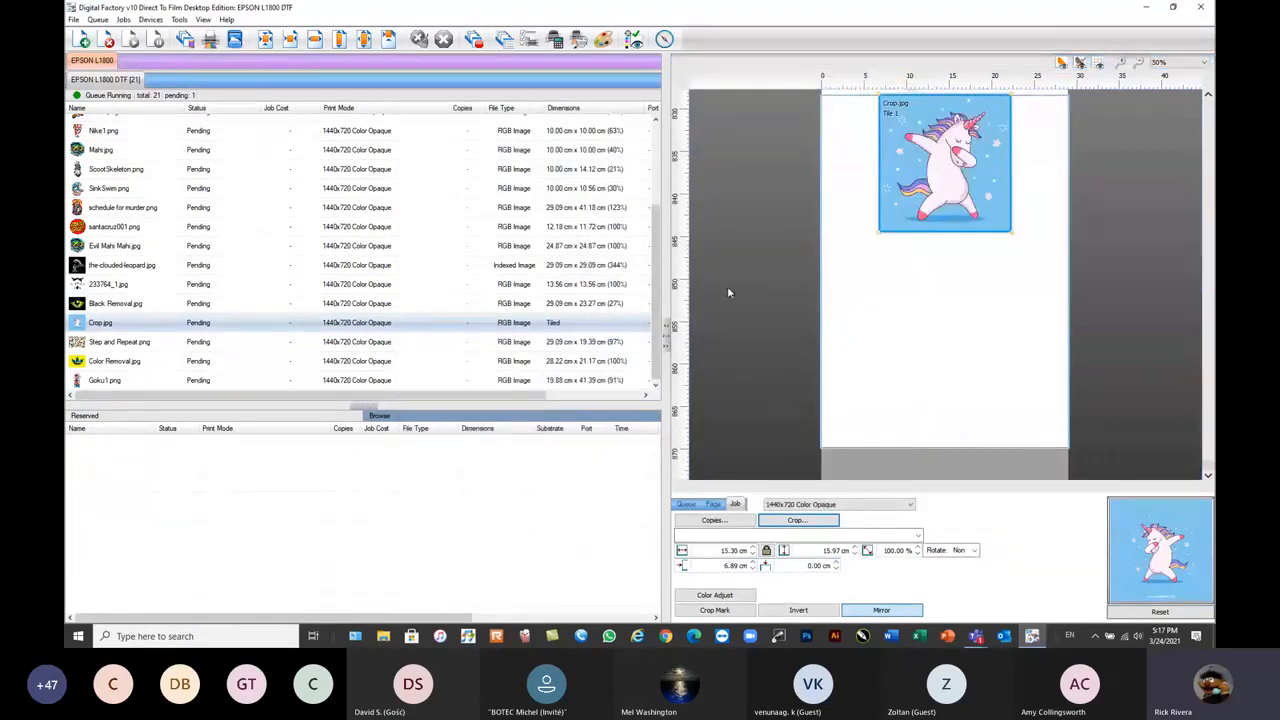
pyautogui.click(203, 19)
pyautogui.click(234, 46)
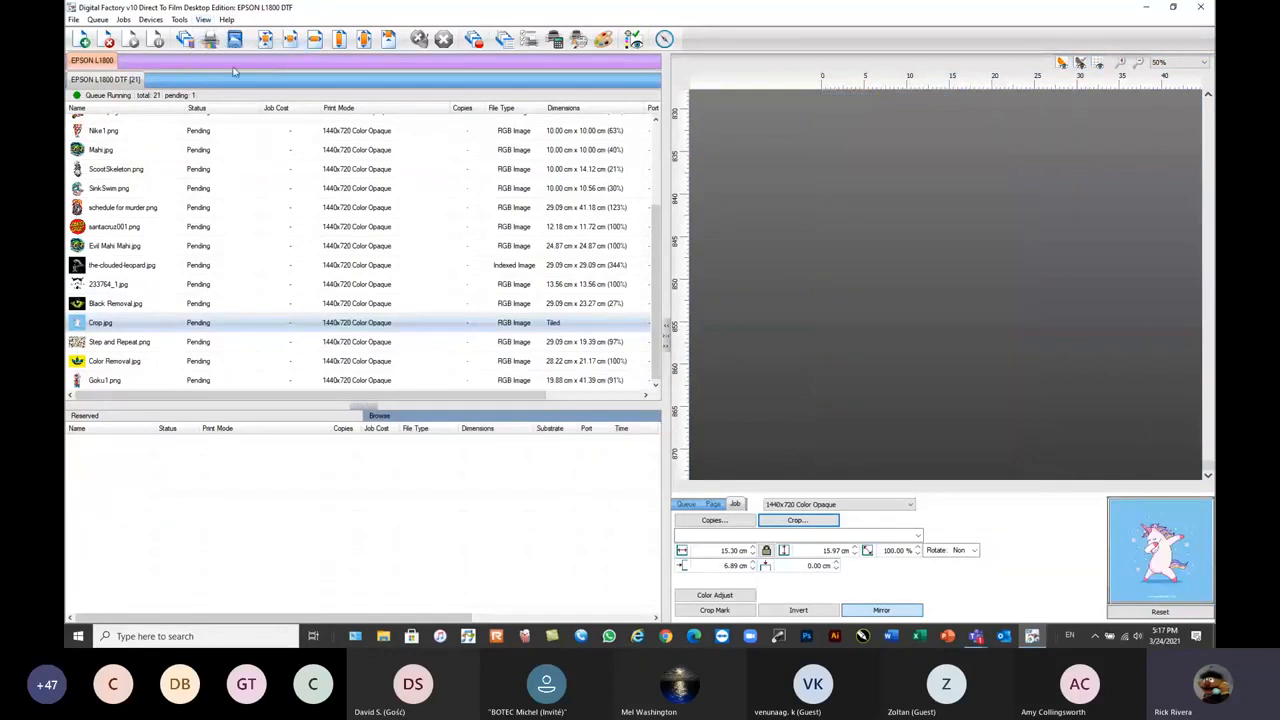
pyautogui.click(106, 328)
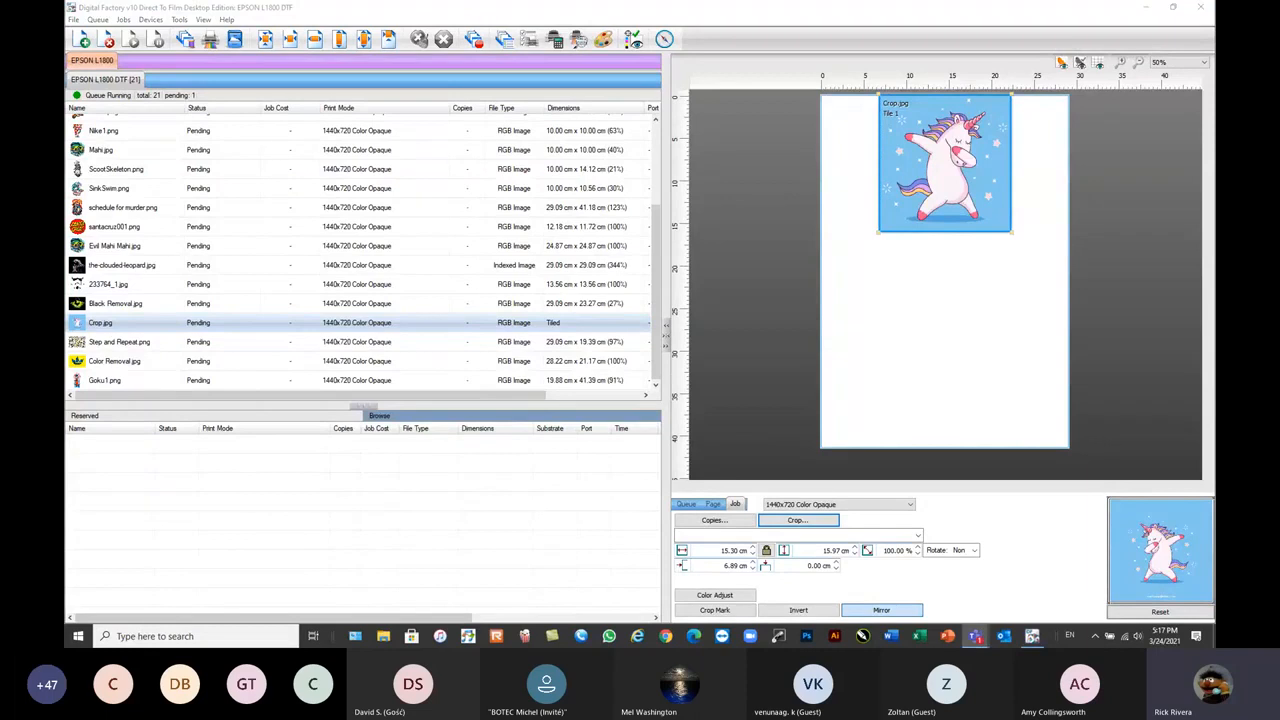
# - Move the cropped Crop.jpg image about 5 cm down the page and deselect it
pyautogui.click(955, 184)
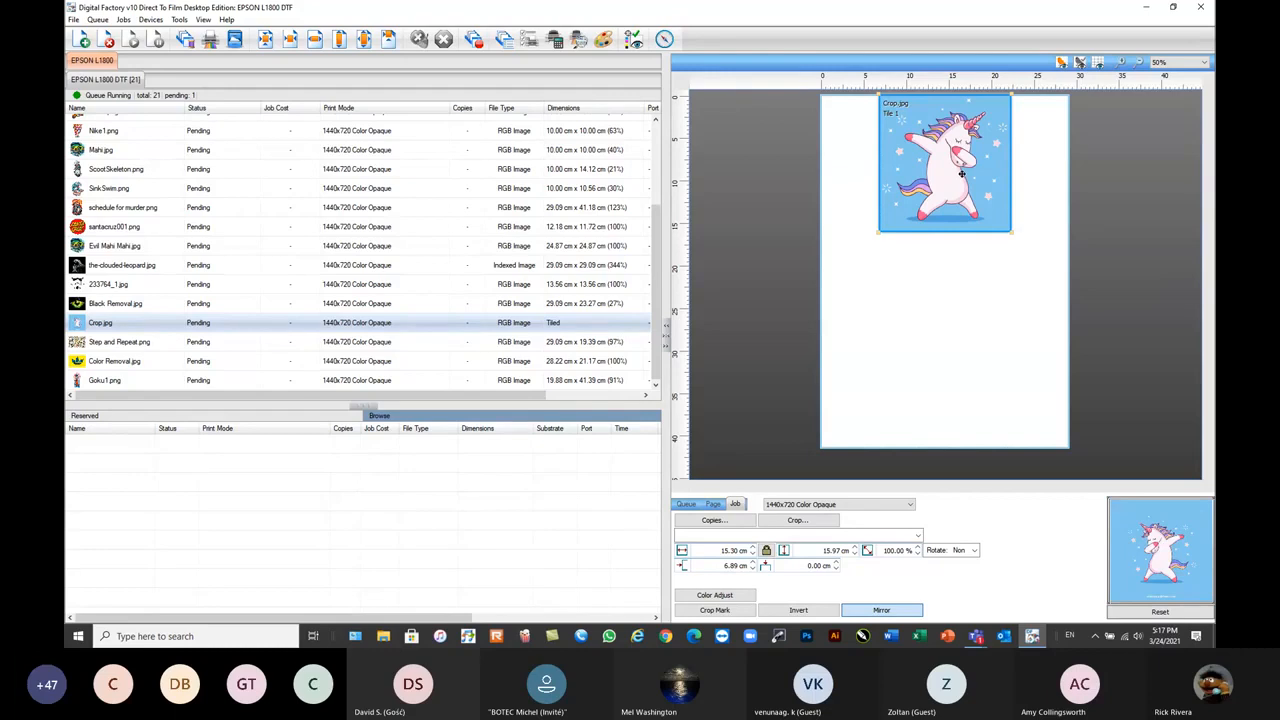
pyautogui.moveTo(947, 187); pyautogui.dragTo(945, 242)
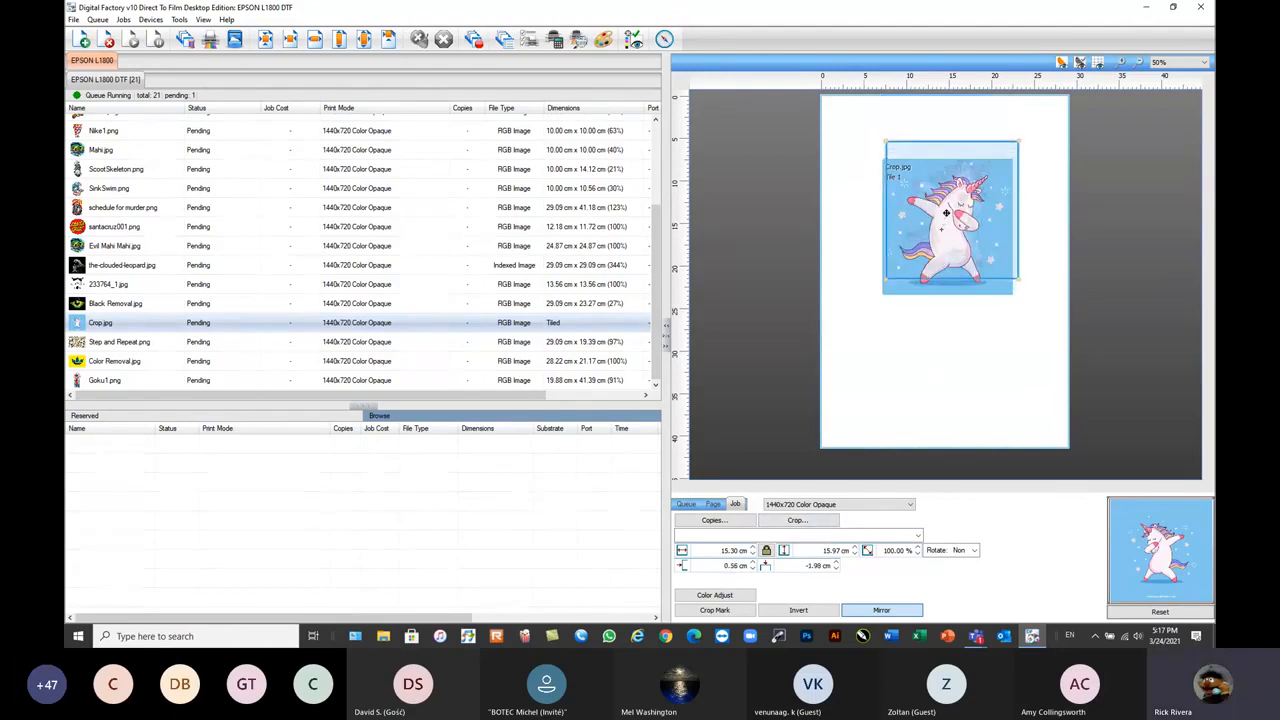
pyautogui.click(820, 426)
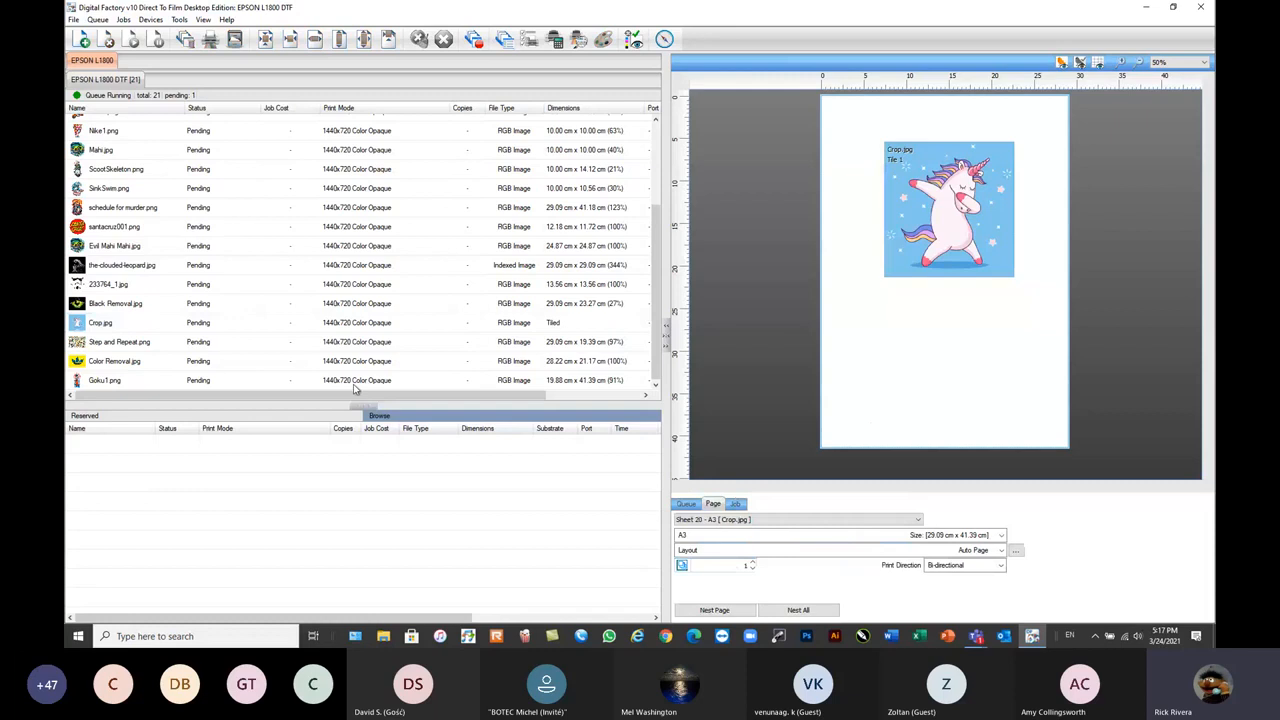
# - Shrink Step and Repeat.png to about 9.26 cm by 6.17 cm in the page's upper left corner
pyautogui.click(131, 343)
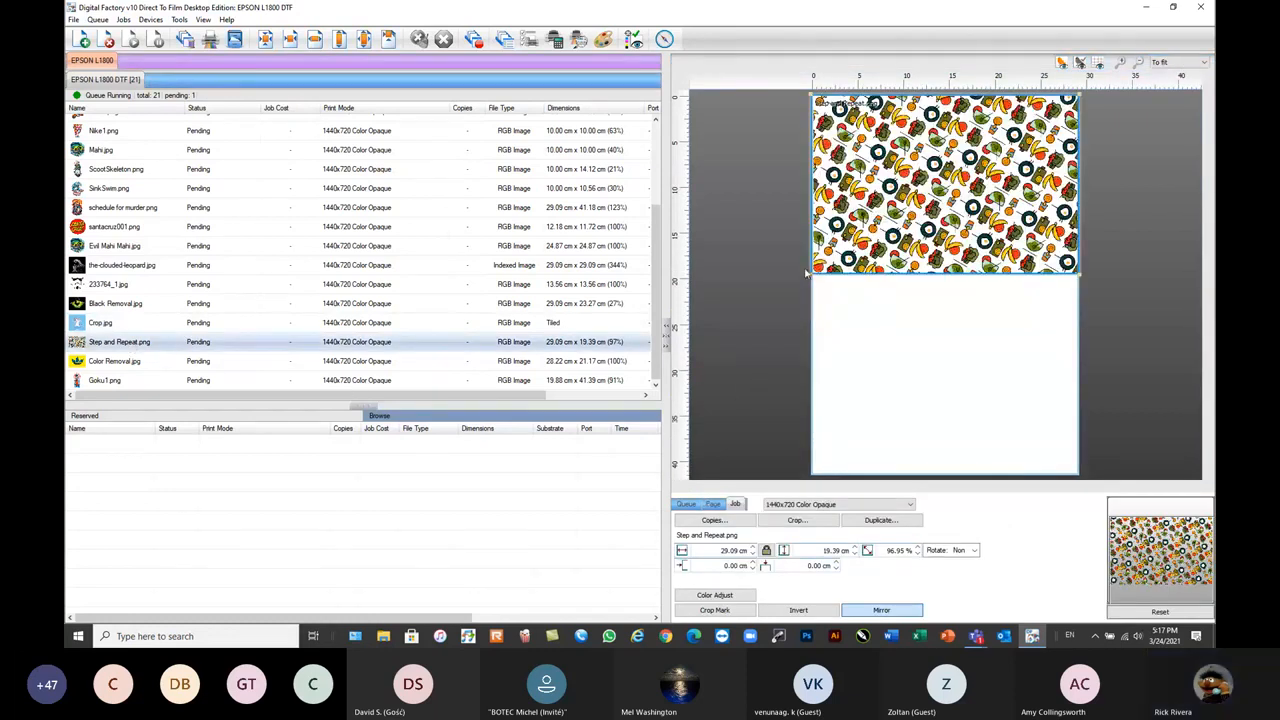
pyautogui.moveTo(810, 278); pyautogui.dragTo(994, 180)
pyautogui.moveTo(1050, 142); pyautogui.dragTo(856, 140)
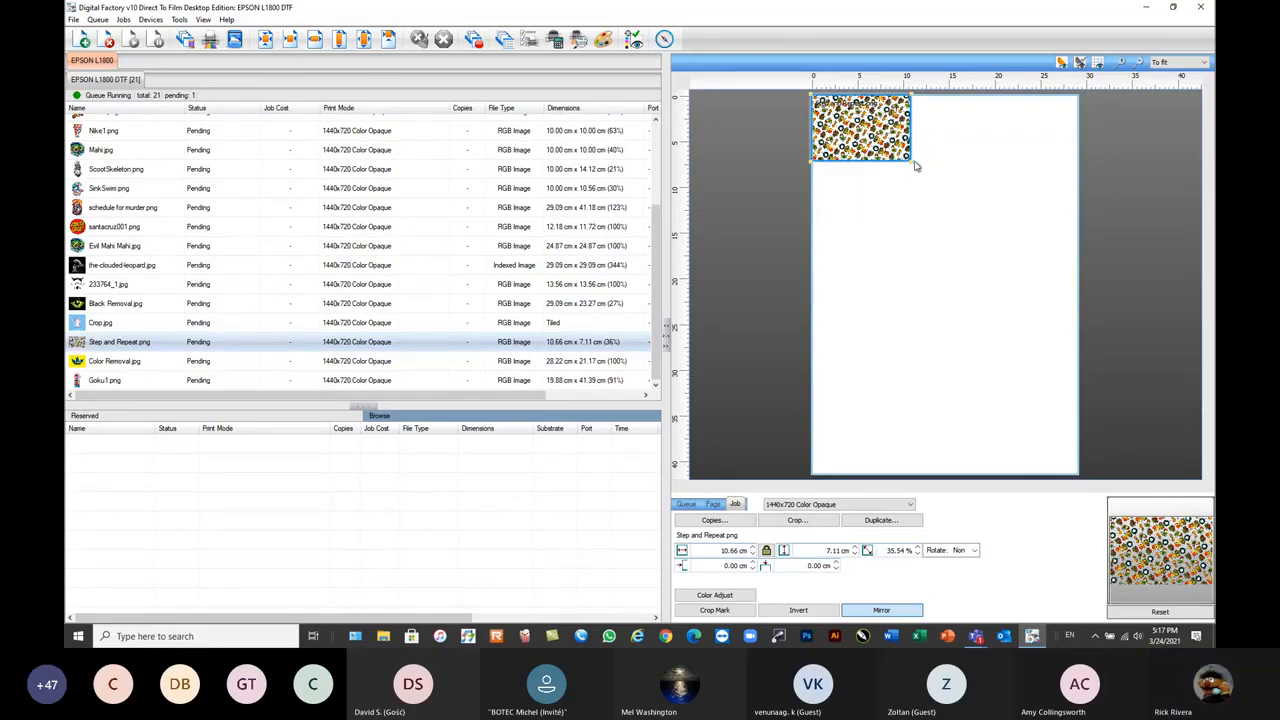
pyautogui.moveTo(910, 158)
pyautogui.mouseDown()
pyautogui.moveTo(891, 149)
pyautogui.moveTo(897, 163)
pyautogui.mouseUp()
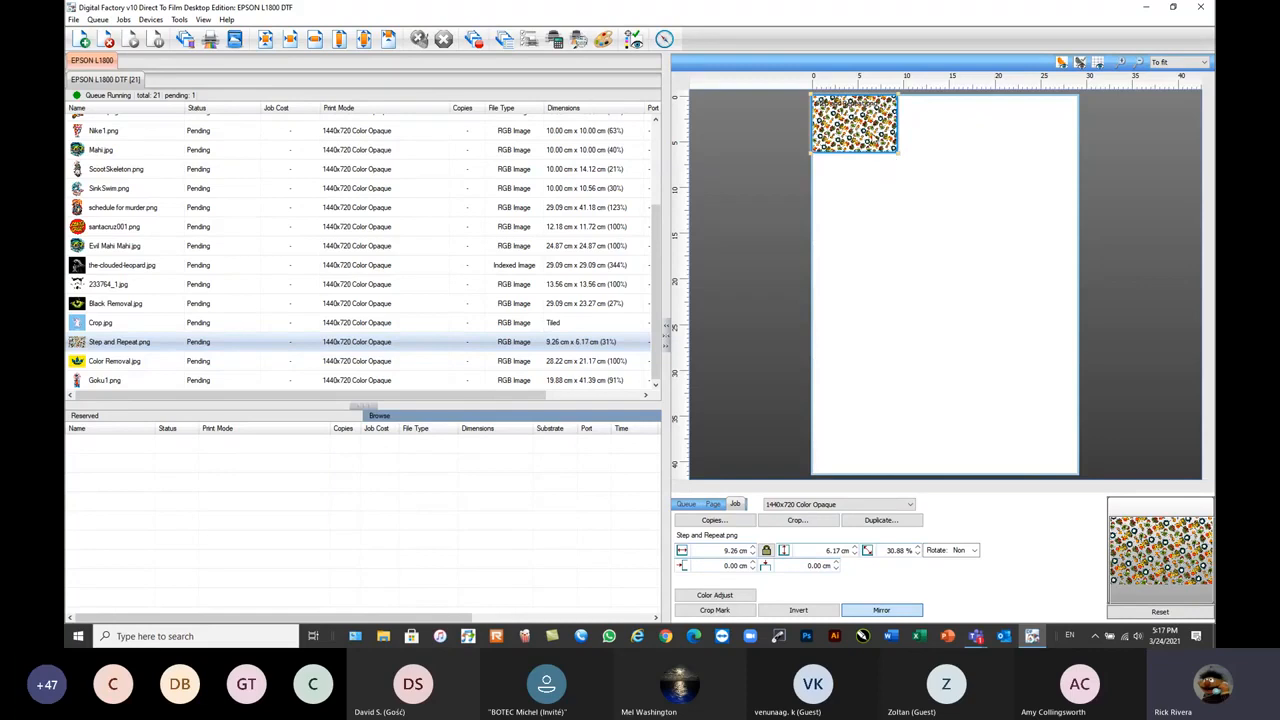
# - Set up copies of Step and Repeat.png with the back-and-forth row offset pattern style, 3 columns and 6 rows
pyautogui.click(795, 521)
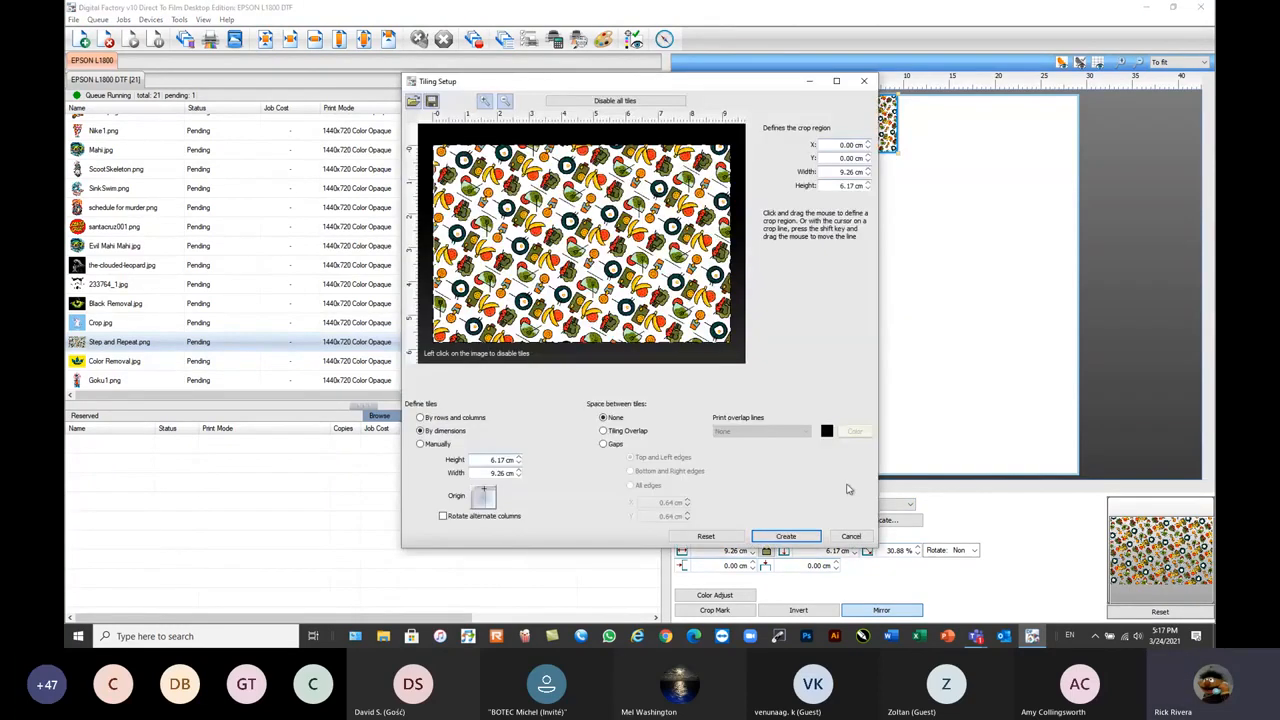
pyautogui.click(851, 537)
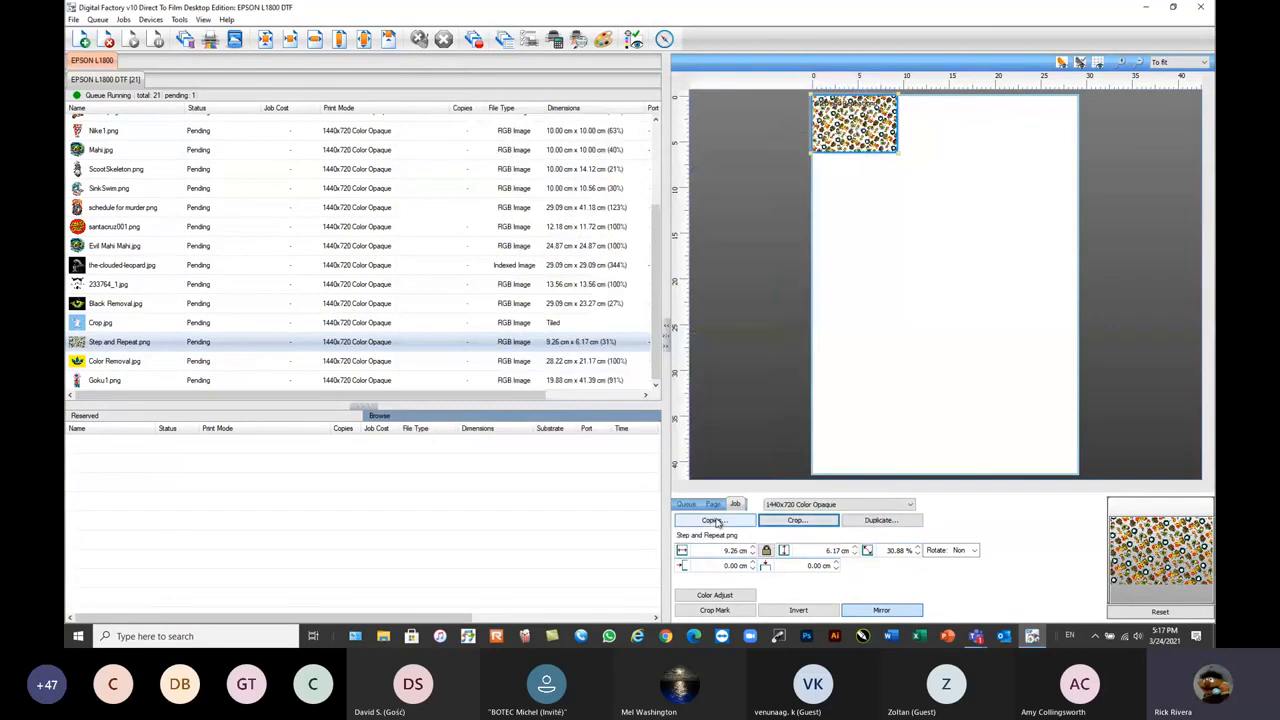
pyautogui.click(748, 524)
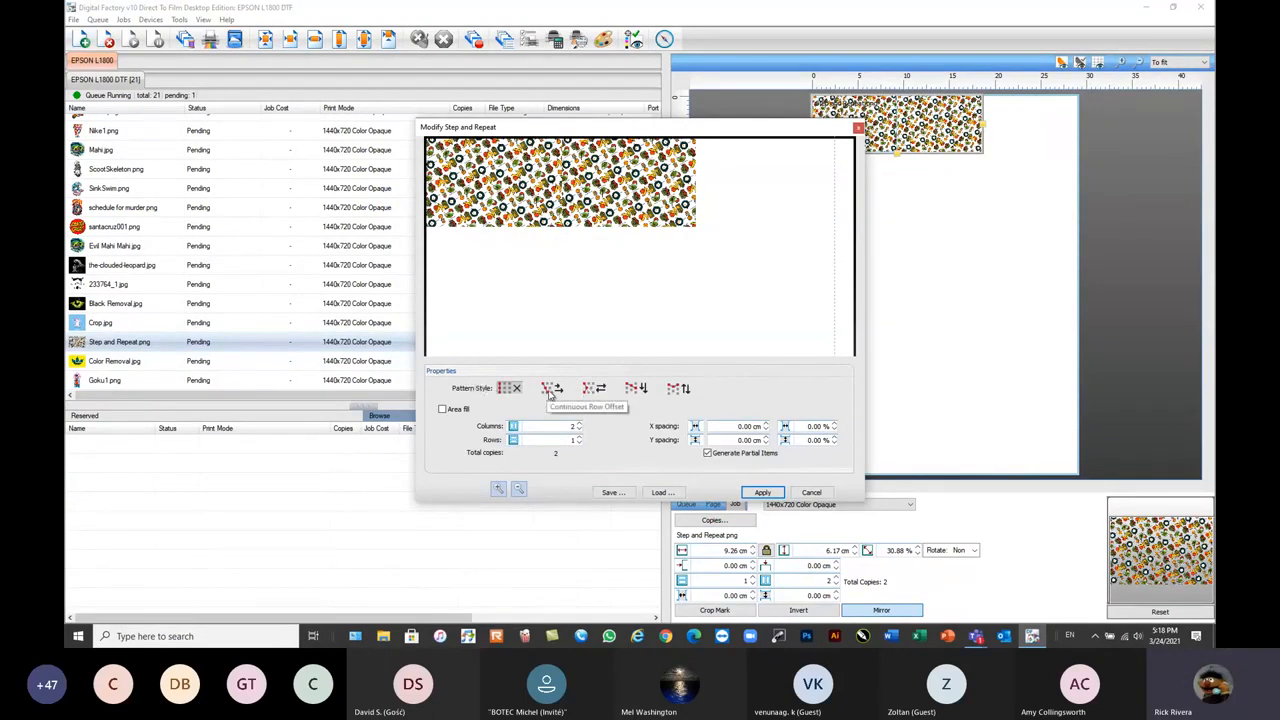
pyautogui.click(588, 392)
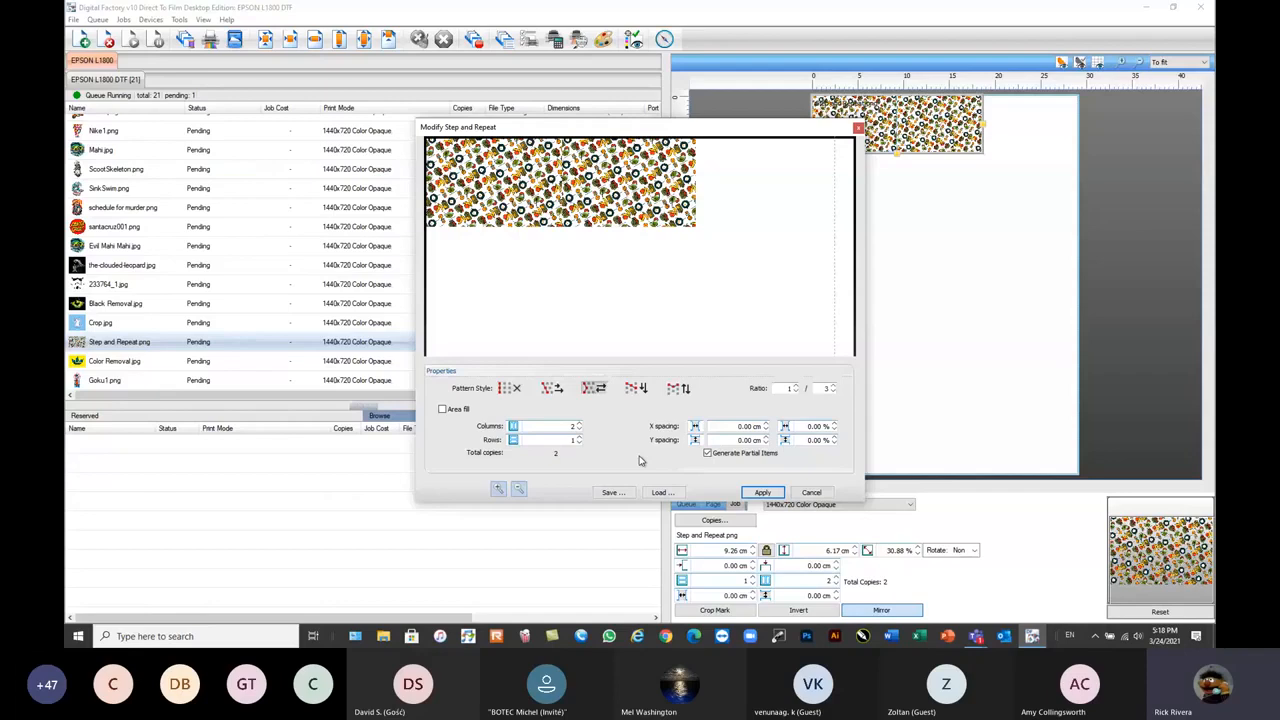
pyautogui.click(580, 424)
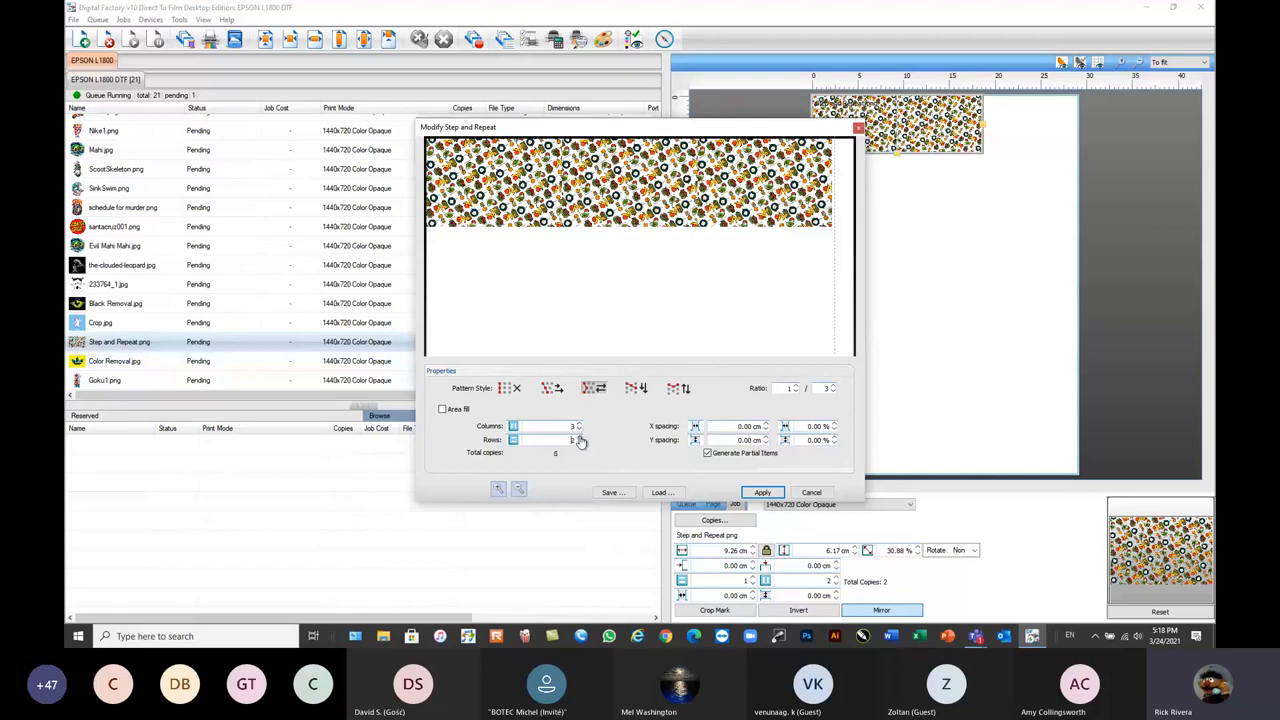
pyautogui.click(580, 438)
pyautogui.click(580, 438)
pyautogui.click(580, 438)
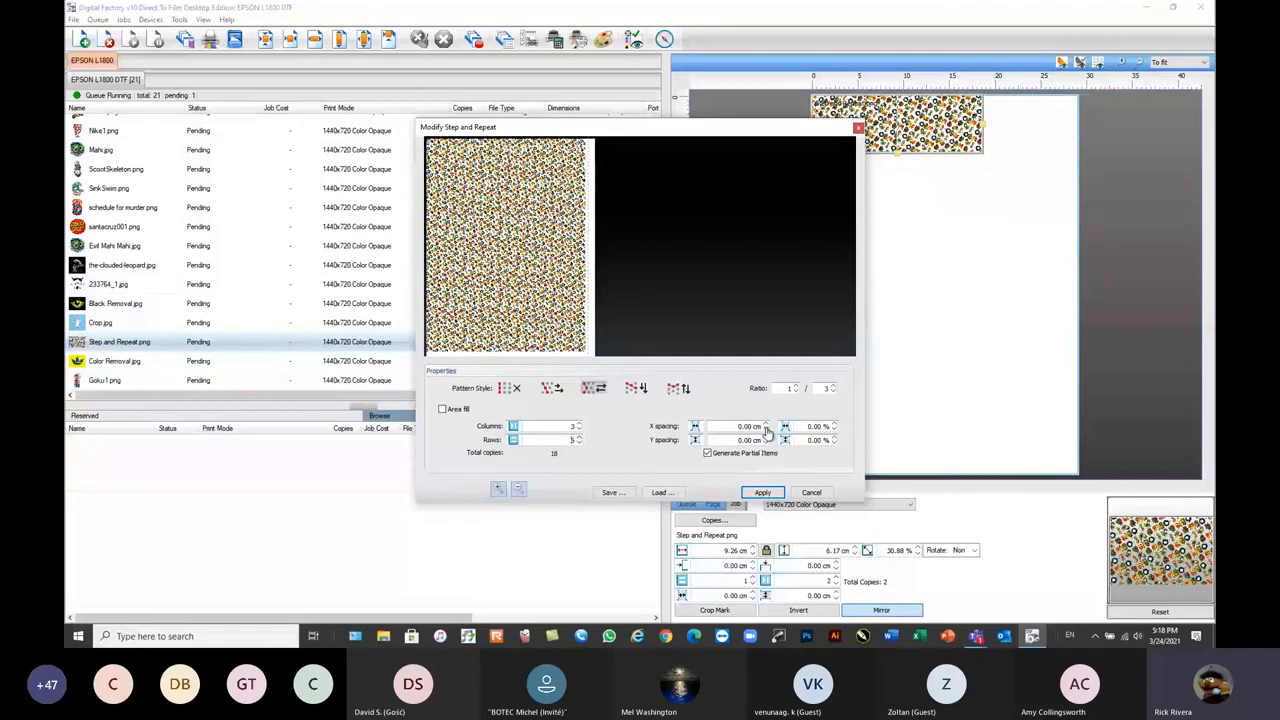
# - Try X spacings of -0.30 cm and 0.40 cm between the pattern copies, and return the spacing to 0.00 cm
pyautogui.click(498, 489)
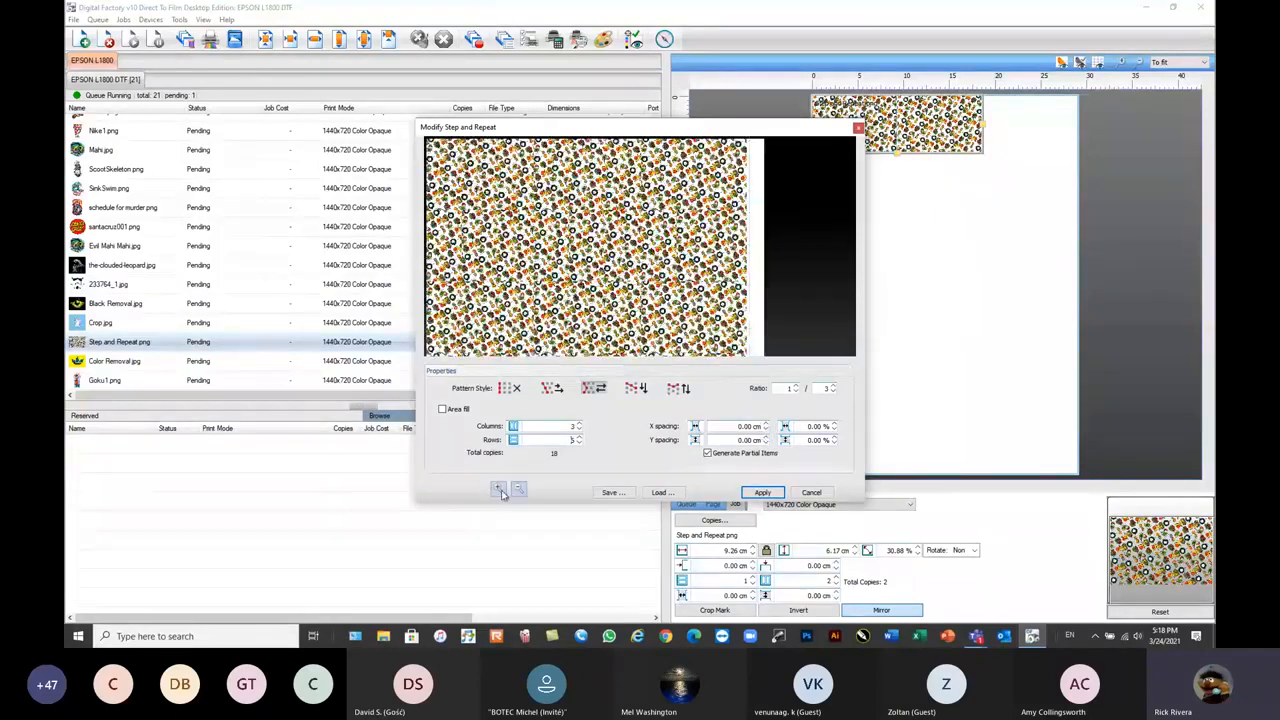
pyautogui.click(498, 489)
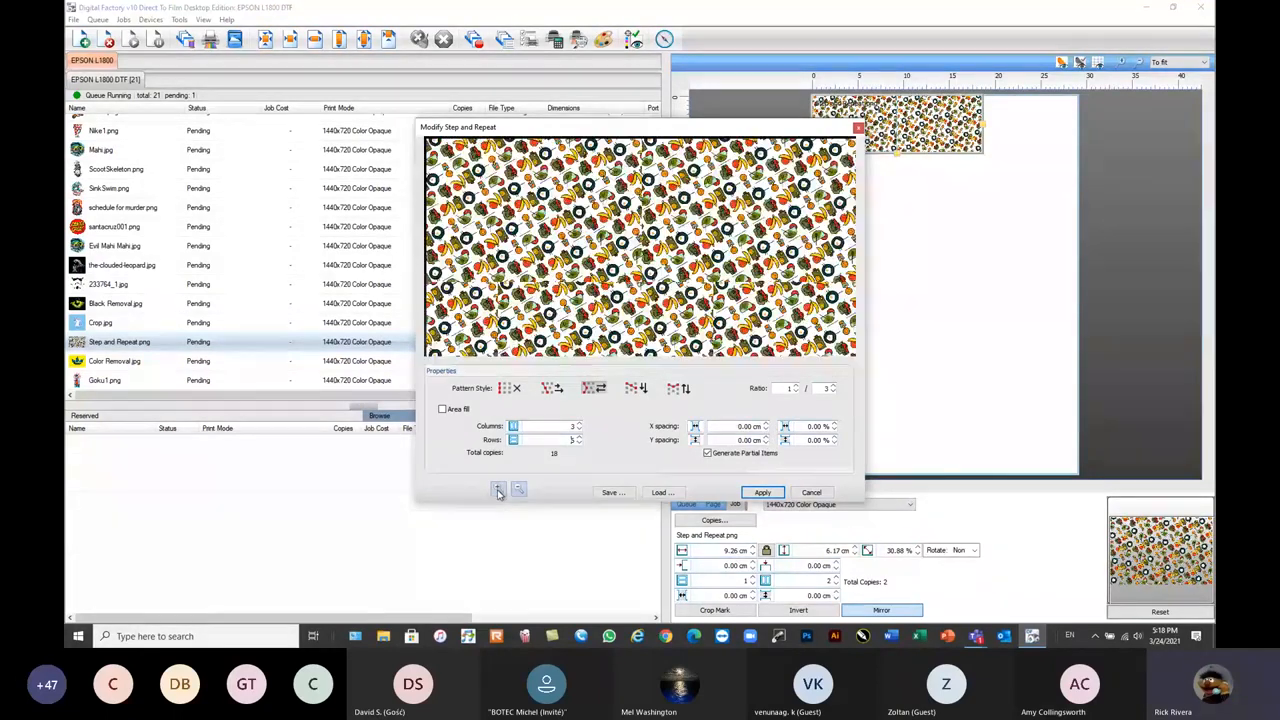
pyautogui.click(767, 431)
pyautogui.click(767, 431)
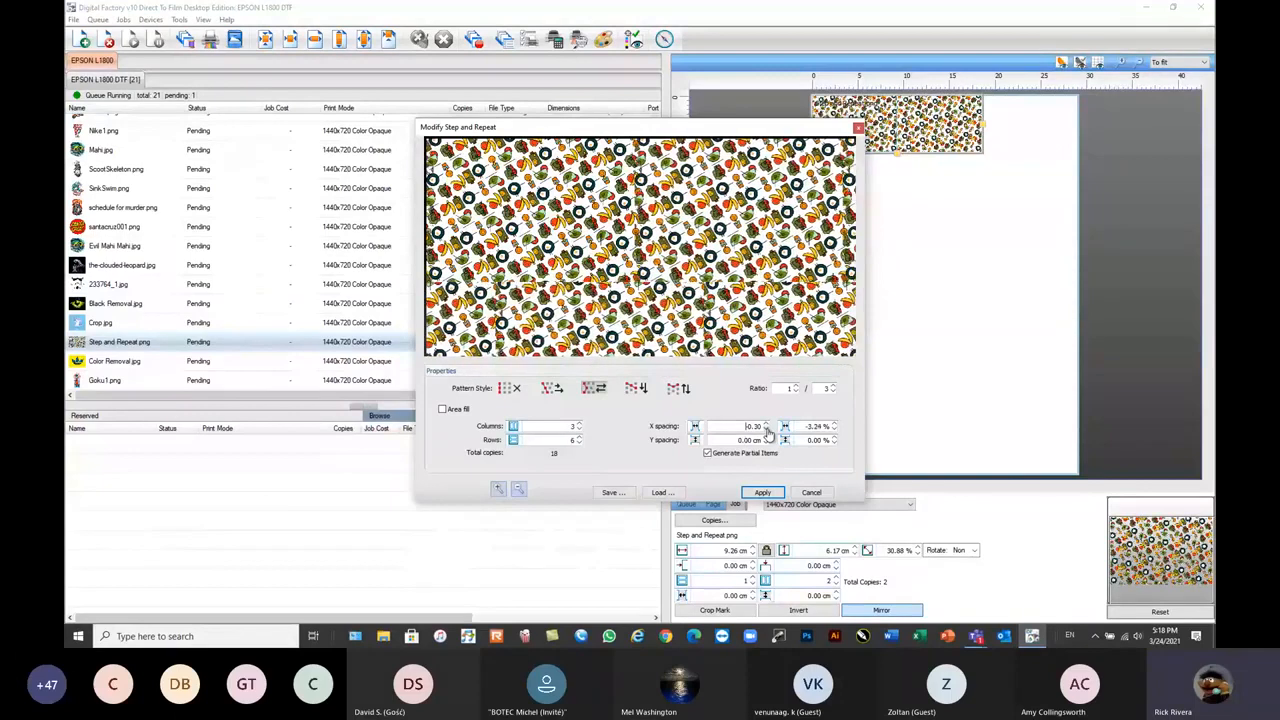
pyautogui.click(767, 426)
pyautogui.click(767, 426)
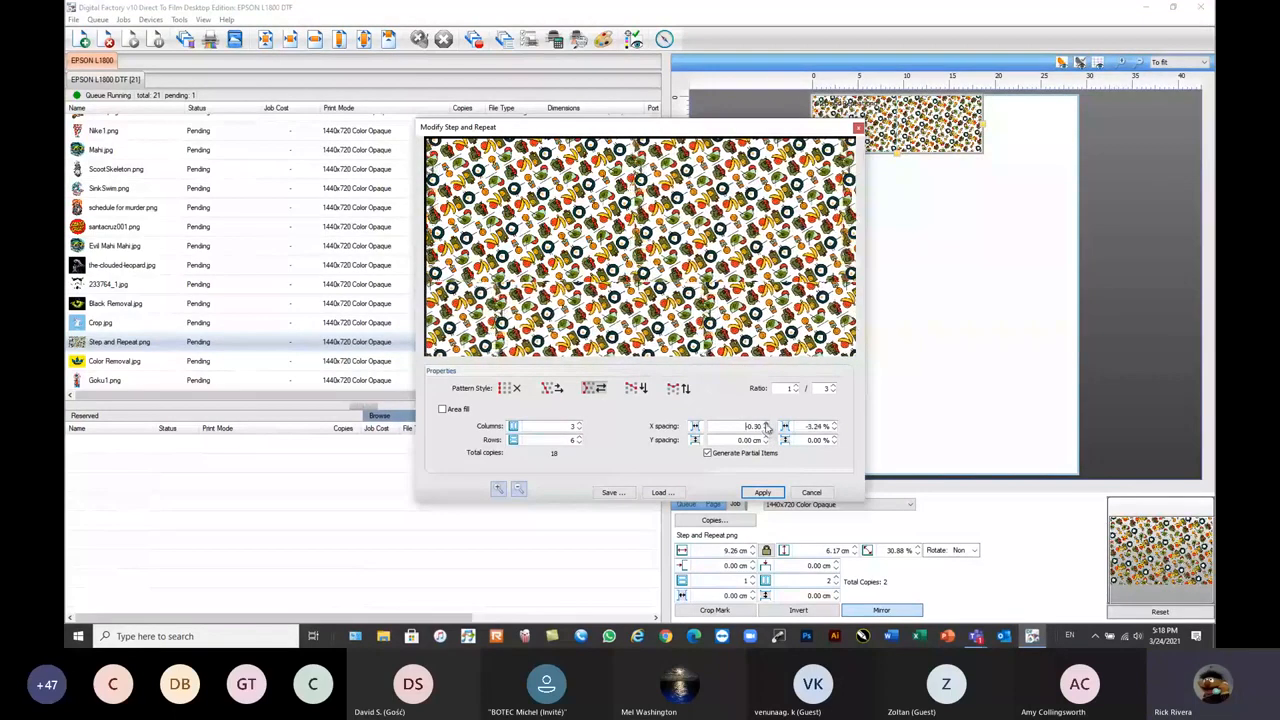
pyautogui.click(767, 426)
pyautogui.click(767, 426)
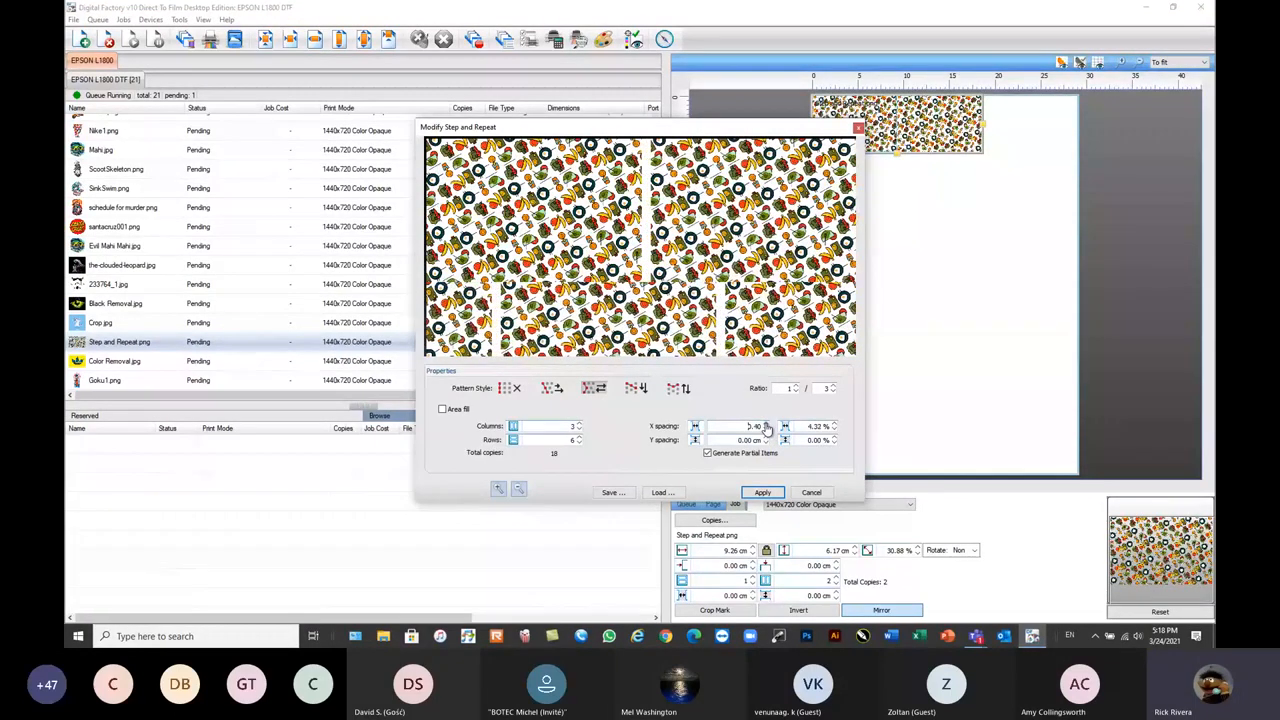
pyautogui.click(767, 431)
pyautogui.click(767, 431)
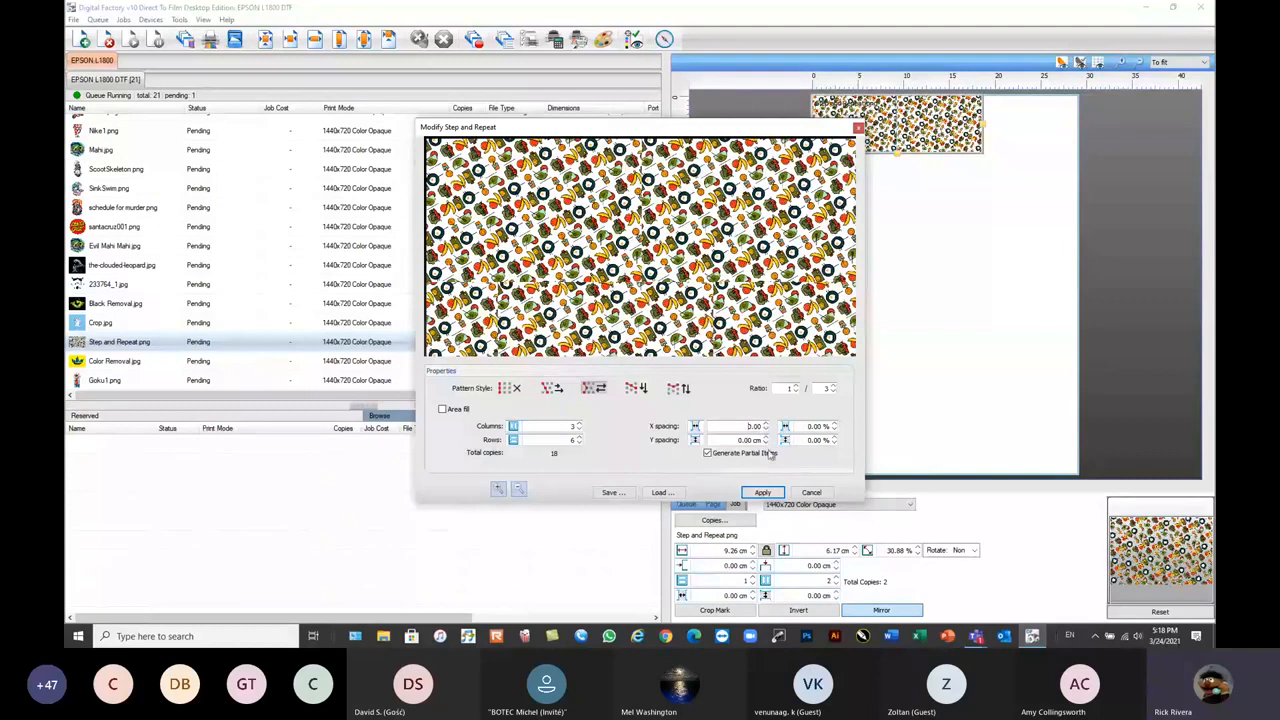
# - Adjust the Y spacing between the pattern copies, trying -0.60 cm, and set it to -1.10 cm
pyautogui.click(767, 444)
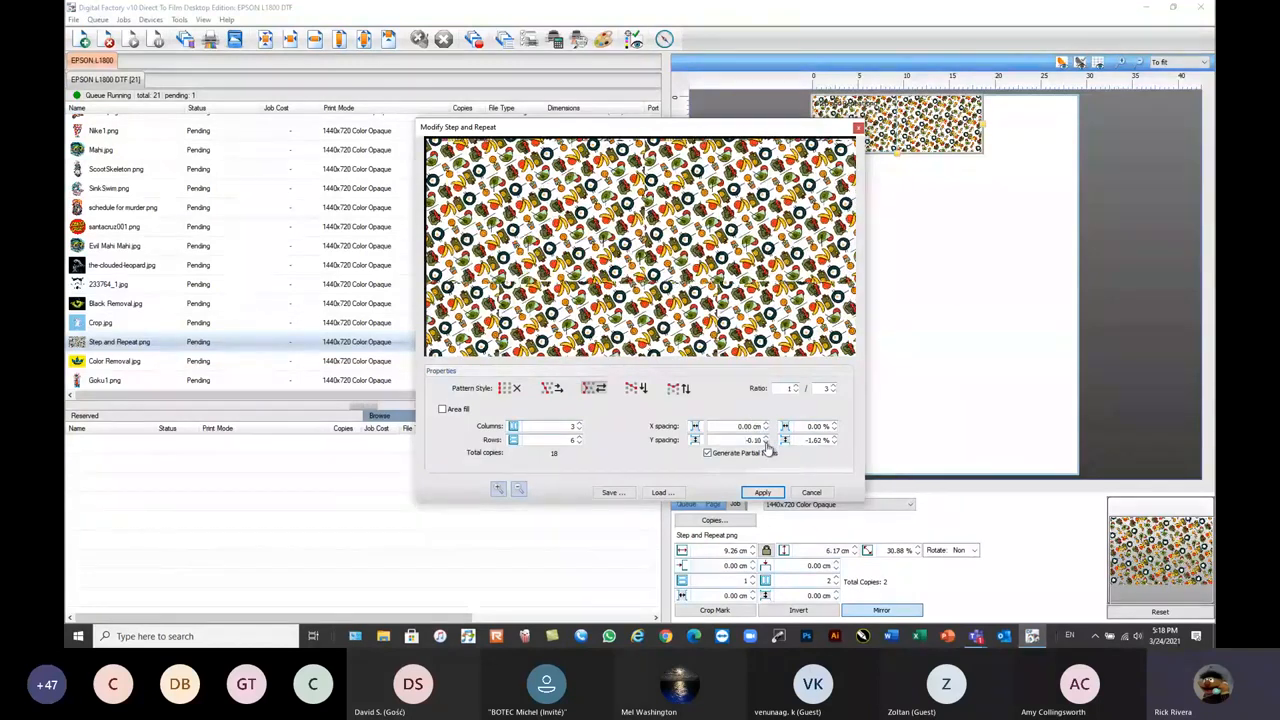
pyautogui.click(767, 444)
pyautogui.click(767, 444)
pyautogui.click(767, 444)
pyautogui.click(767, 444)
pyautogui.click(767, 444)
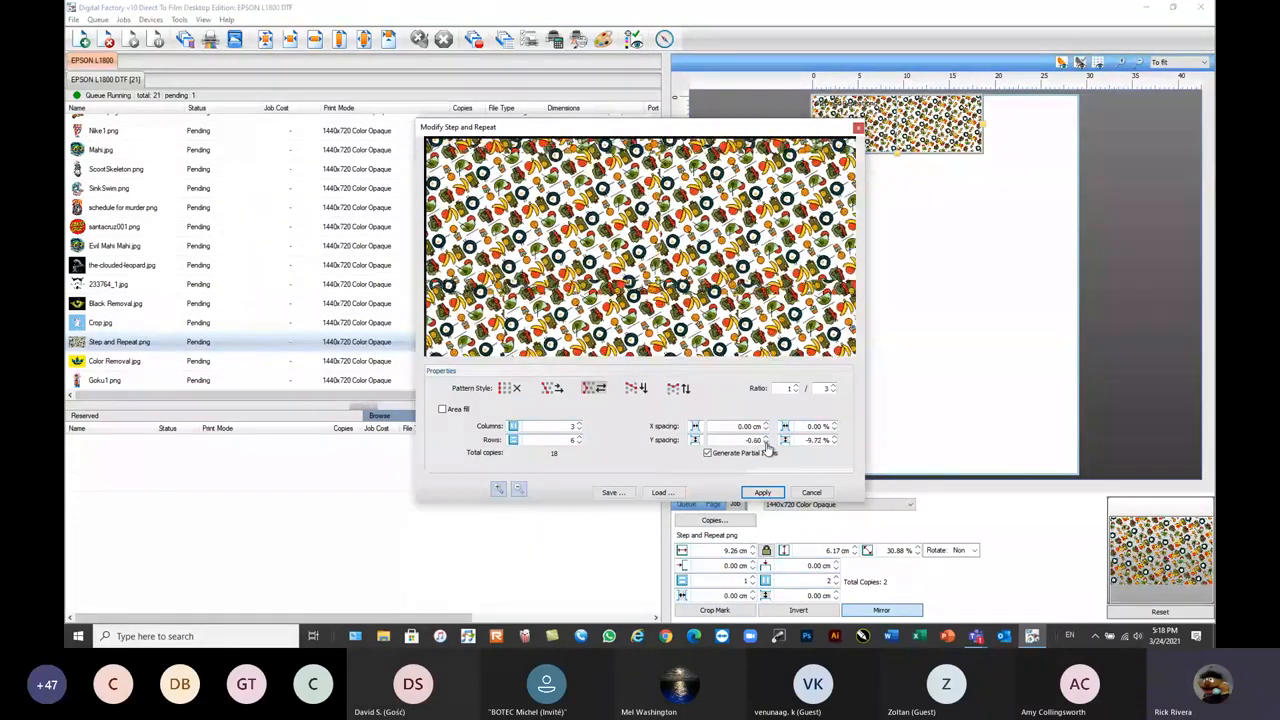
pyautogui.click(767, 437)
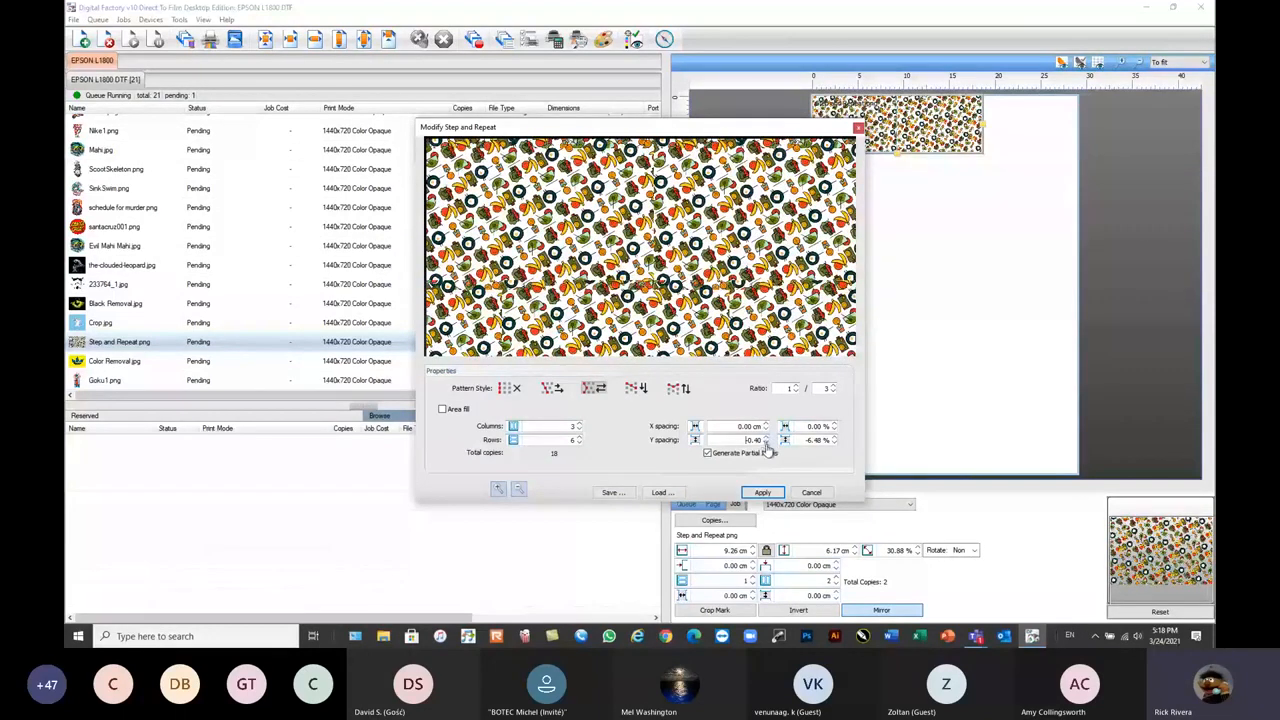
pyautogui.click(767, 444)
pyautogui.click(767, 445)
pyautogui.click(766, 445)
pyautogui.click(766, 445)
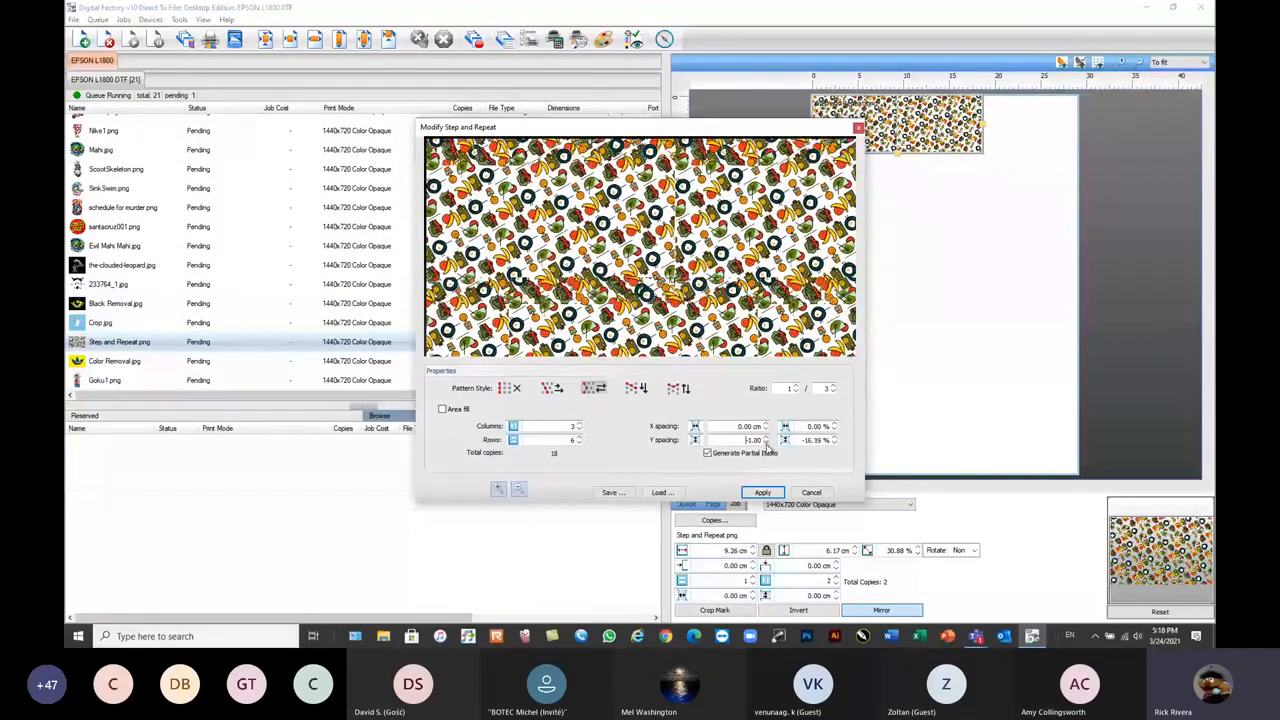
pyautogui.click(766, 445)
# - Set the pattern's X spacing to -0.60 cm, trying a Y spacing of -1.20 cm and returning it to -1.10 cm
pyautogui.click(766, 430)
pyautogui.click(766, 430)
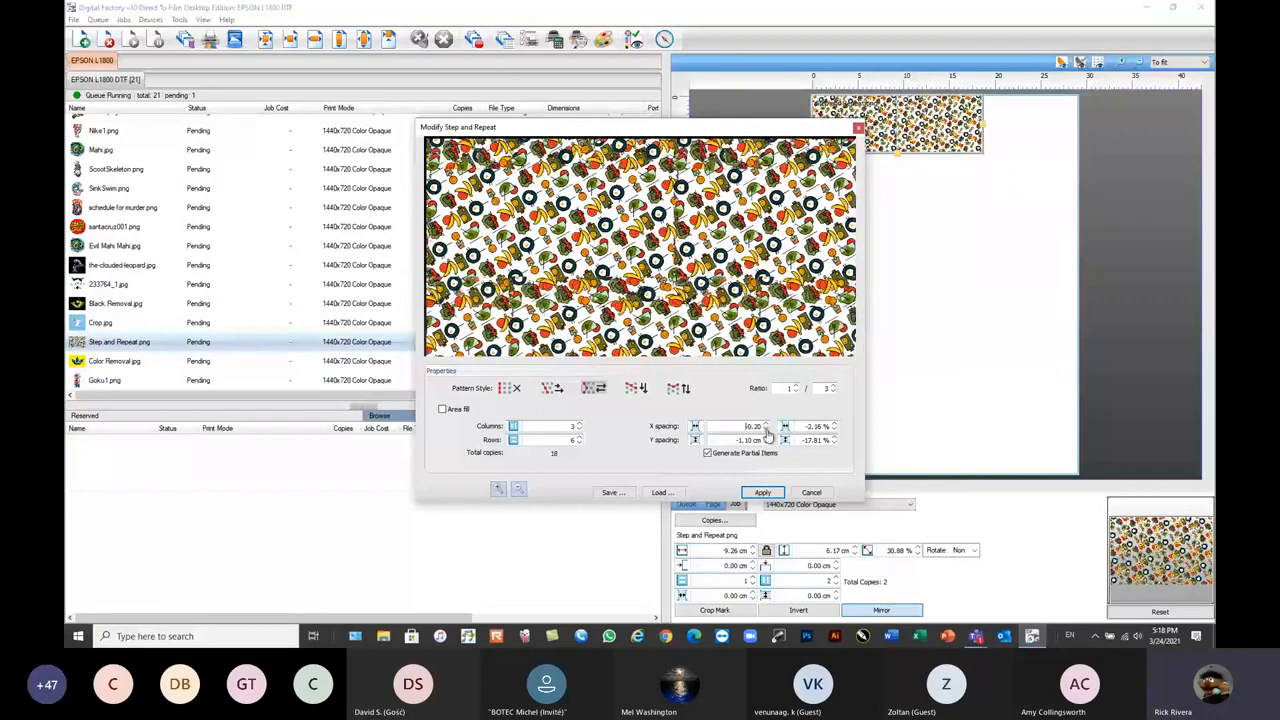
pyautogui.click(766, 430)
pyautogui.click(766, 430)
pyautogui.click(766, 430)
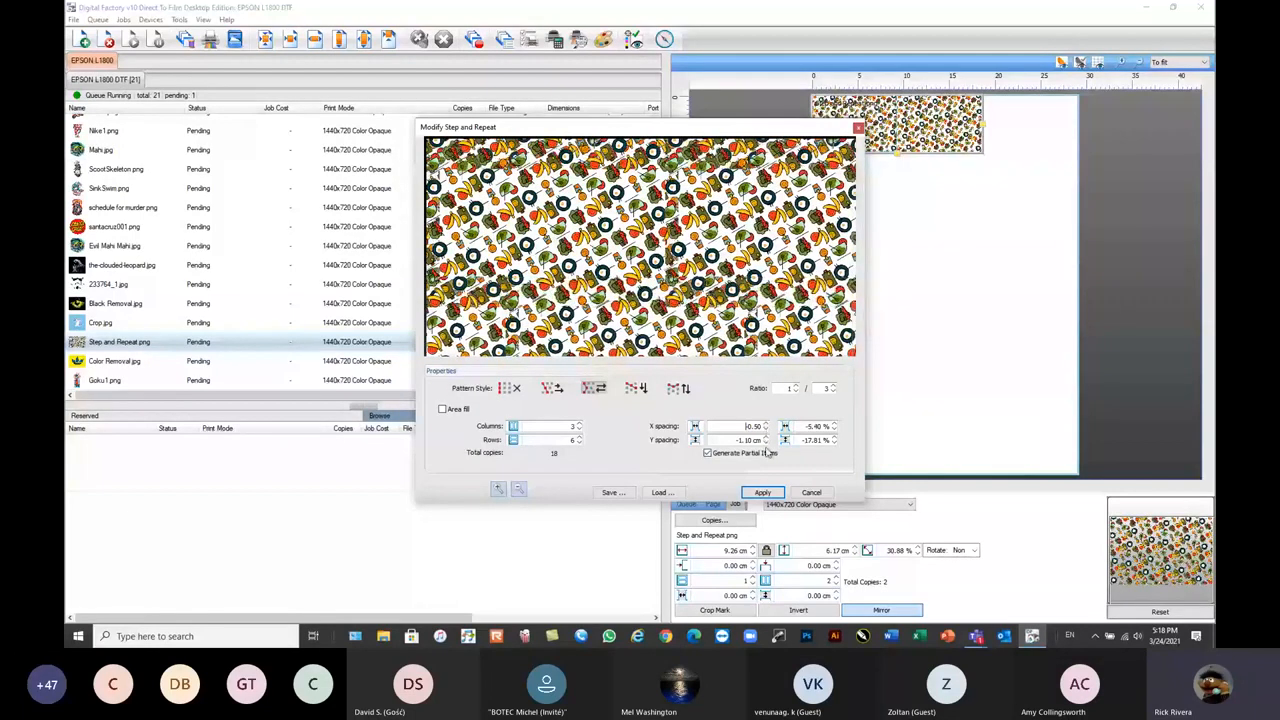
pyautogui.click(766, 445)
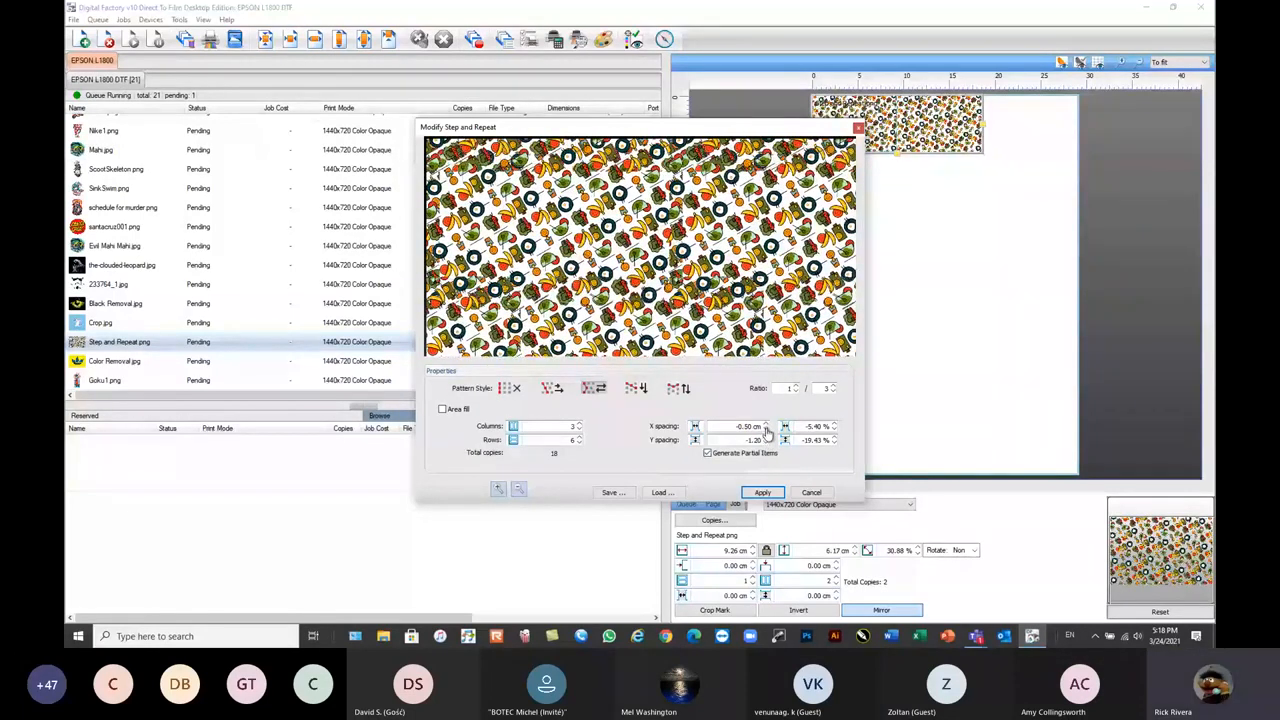
pyautogui.click(766, 430)
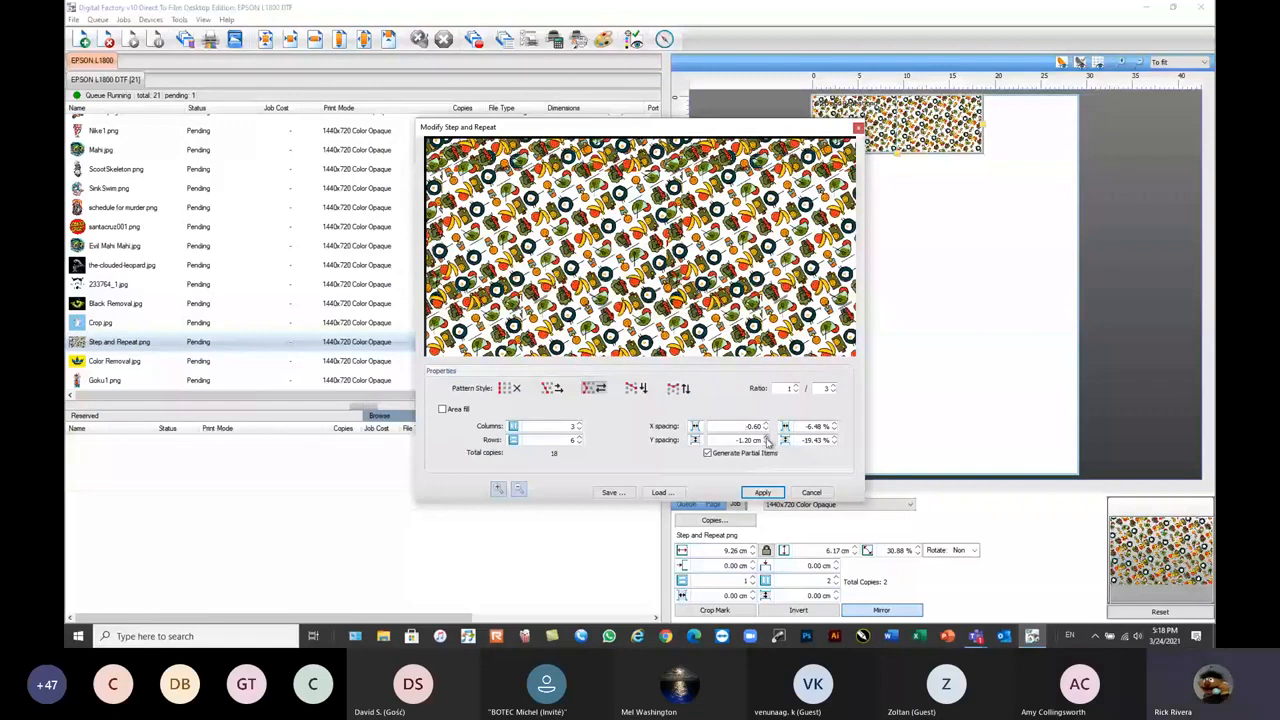
pyautogui.click(766, 437)
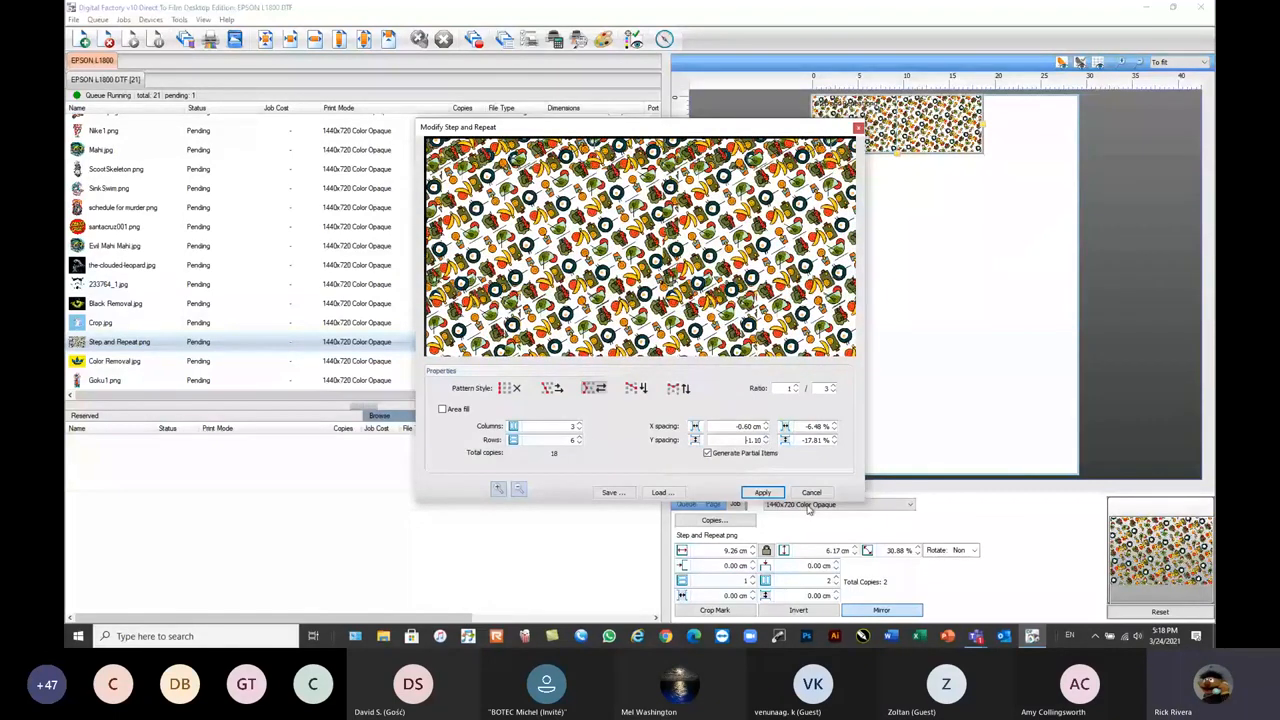
# - Set the pattern to 3 columns and 7 rows, apply it, and center it on the page
pyautogui.click(579, 427)
pyautogui.click(578, 437)
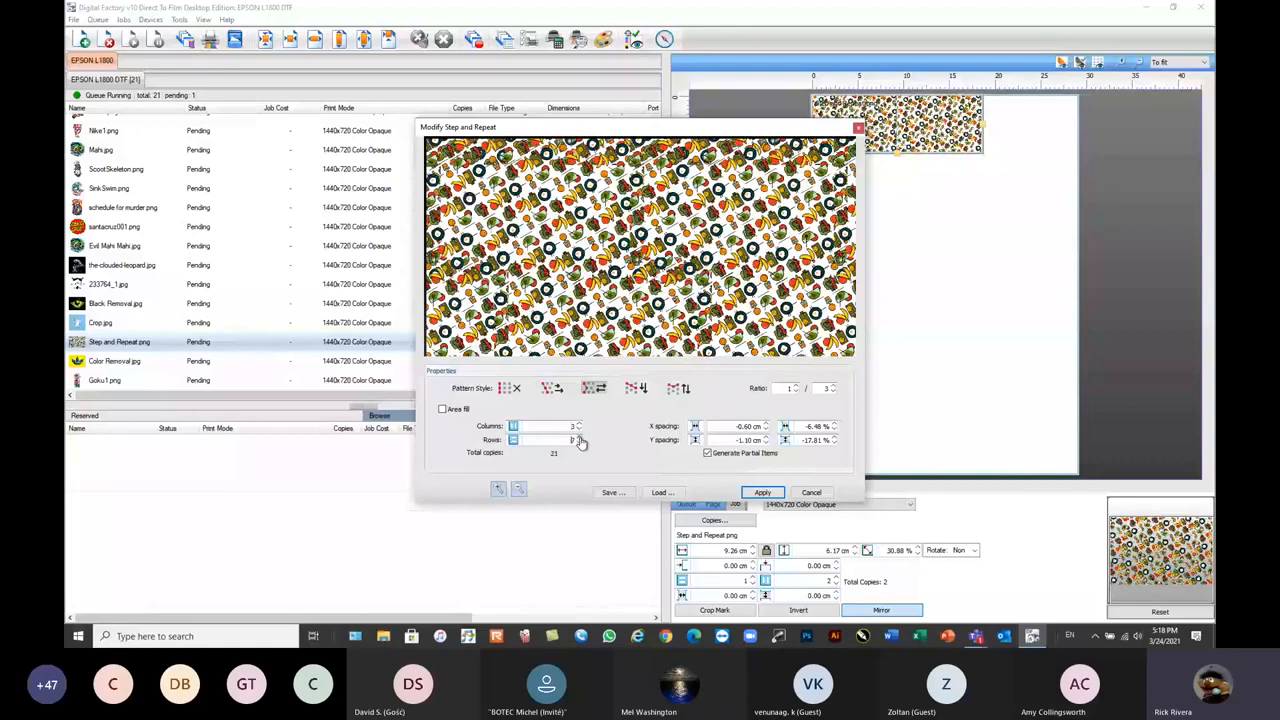
pyautogui.click(763, 492)
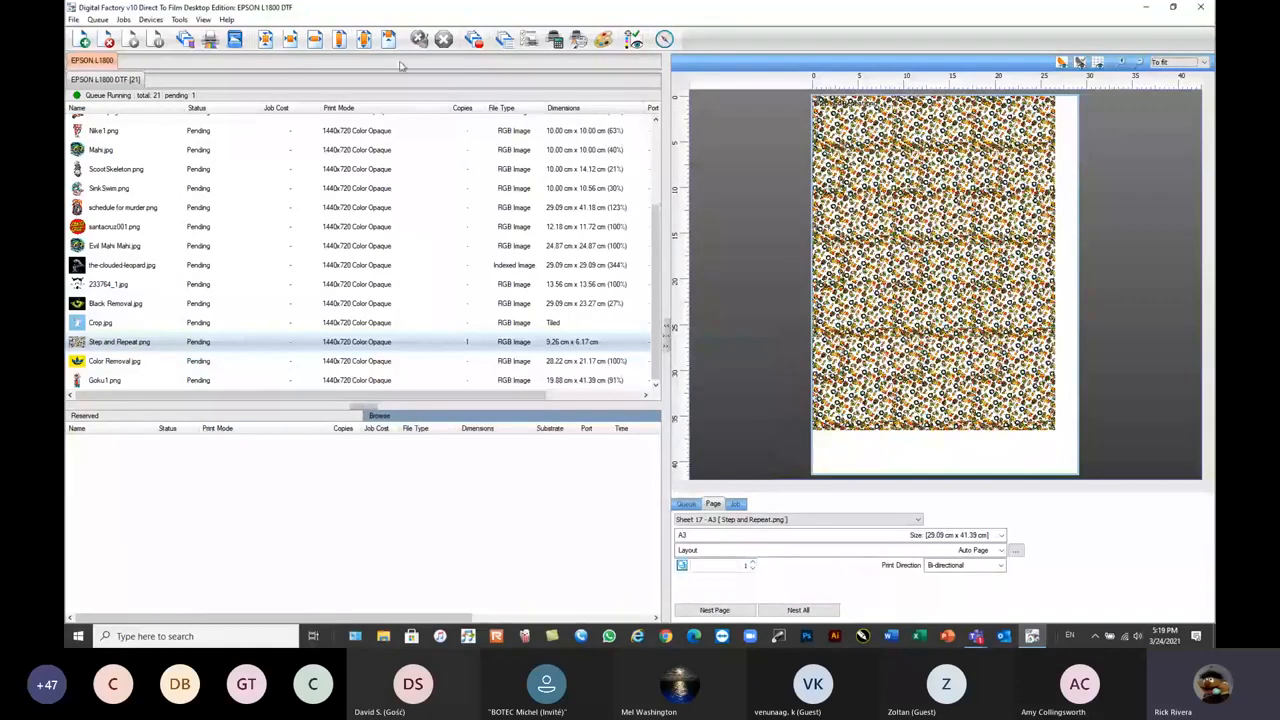
pyautogui.click(265, 38)
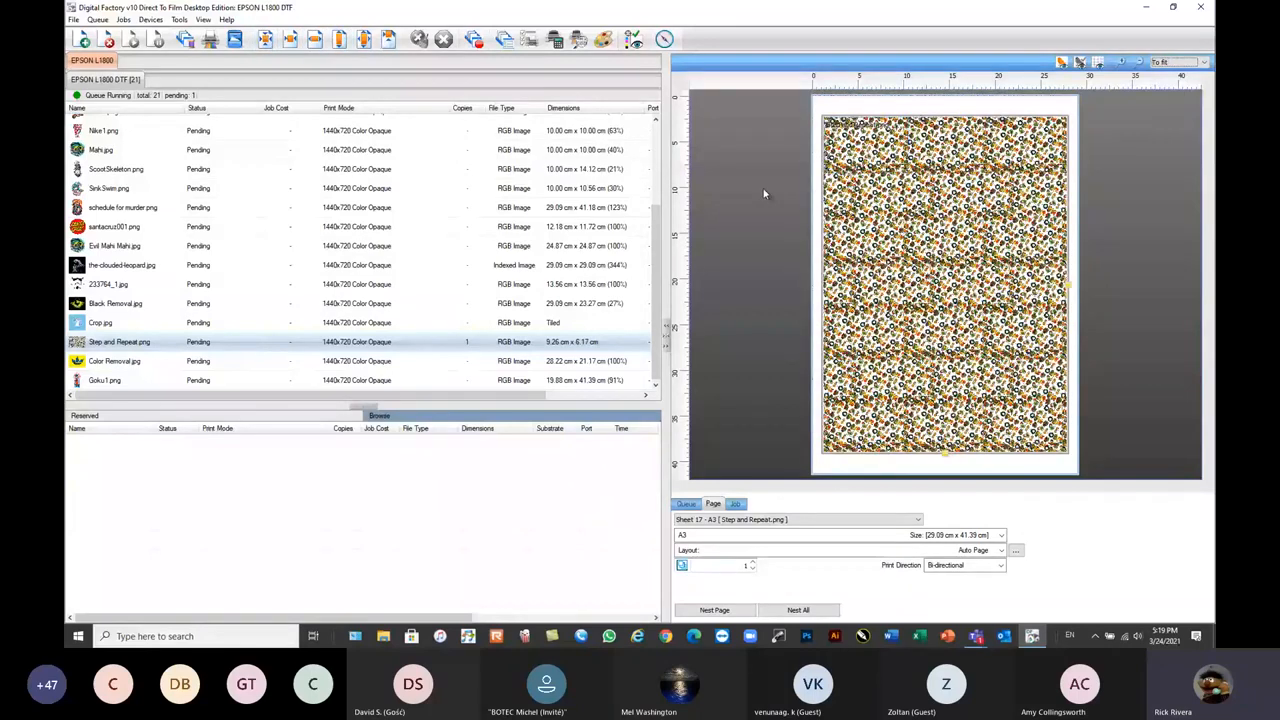
# - Examine the repeated pattern up close on the page, and review the Step and Repeat.png and Crop.jpg job settings
pyautogui.scroll(3, 764, 194)
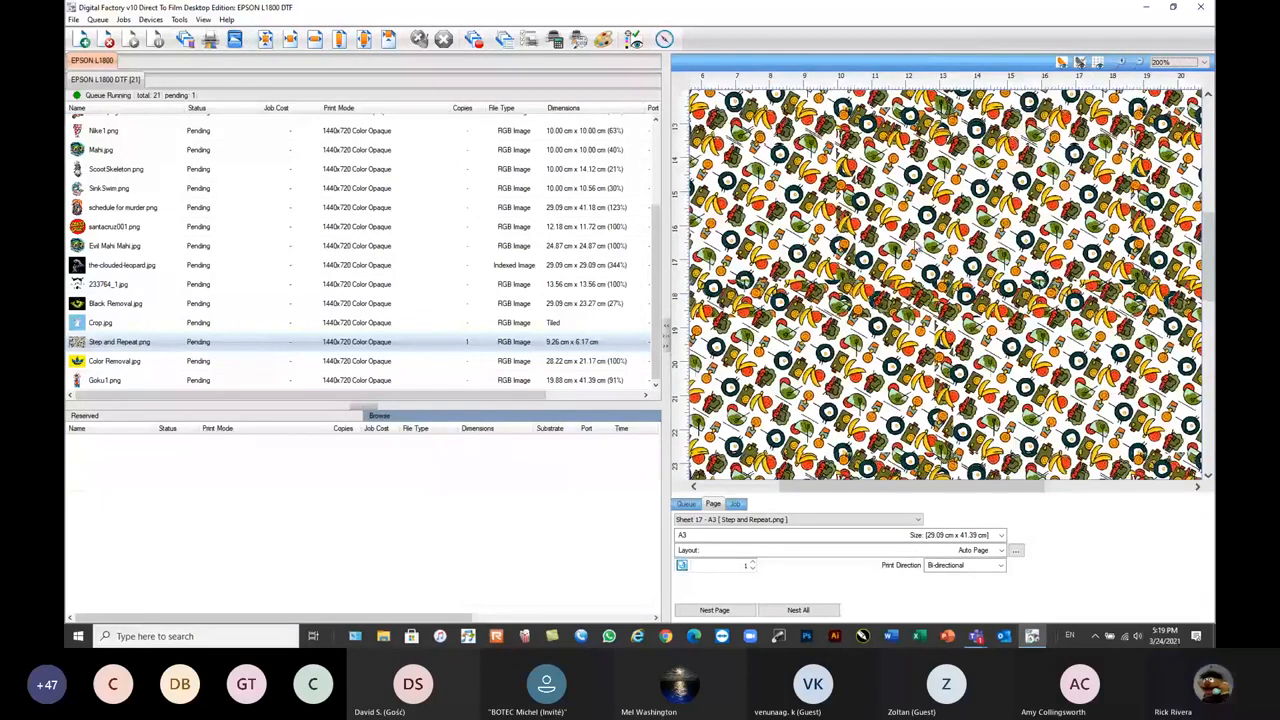
pyautogui.scroll(-2, 922, 252)
pyautogui.scroll(-1, 806, 251)
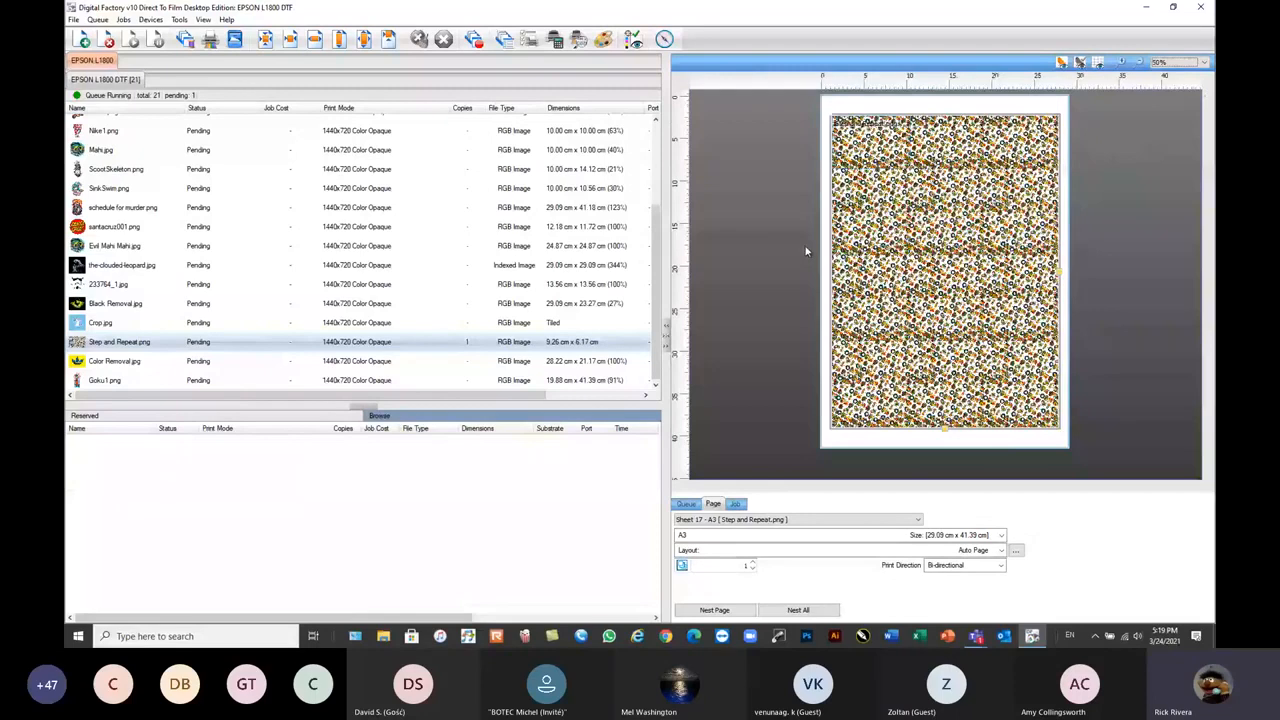
pyautogui.moveTo(151, 344)
pyautogui.click(145, 346)
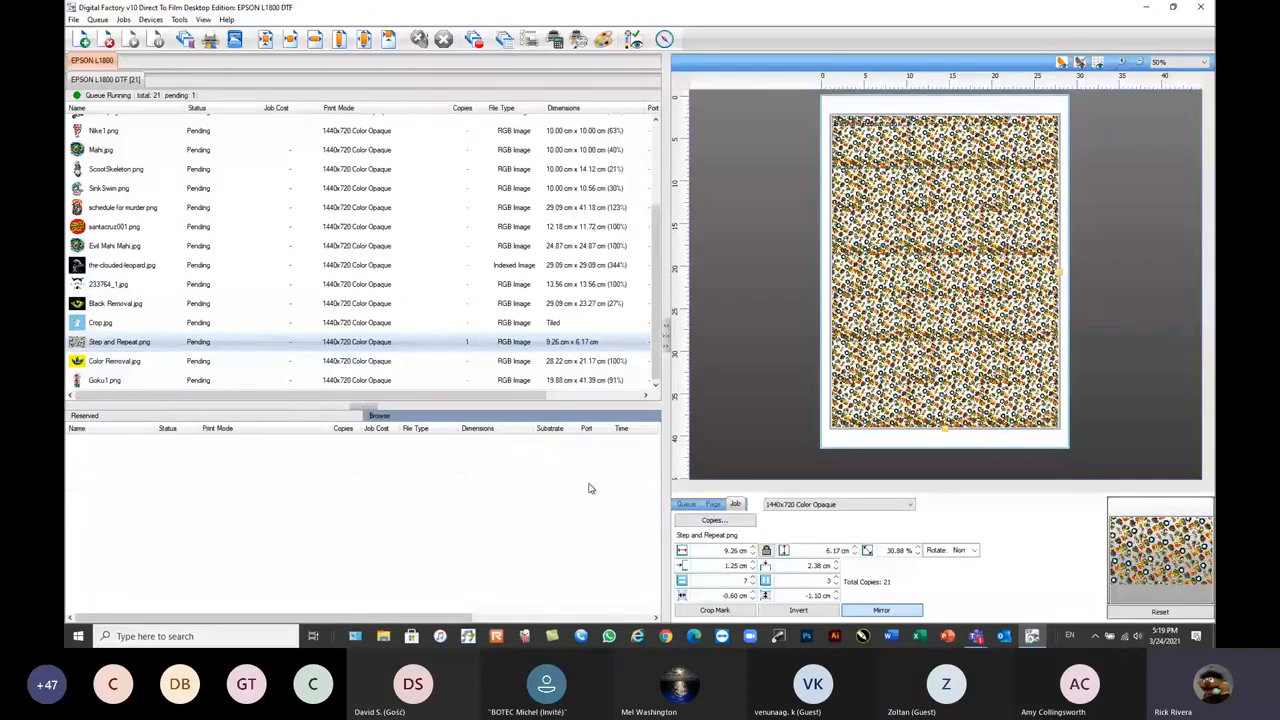
pyautogui.click(128, 323)
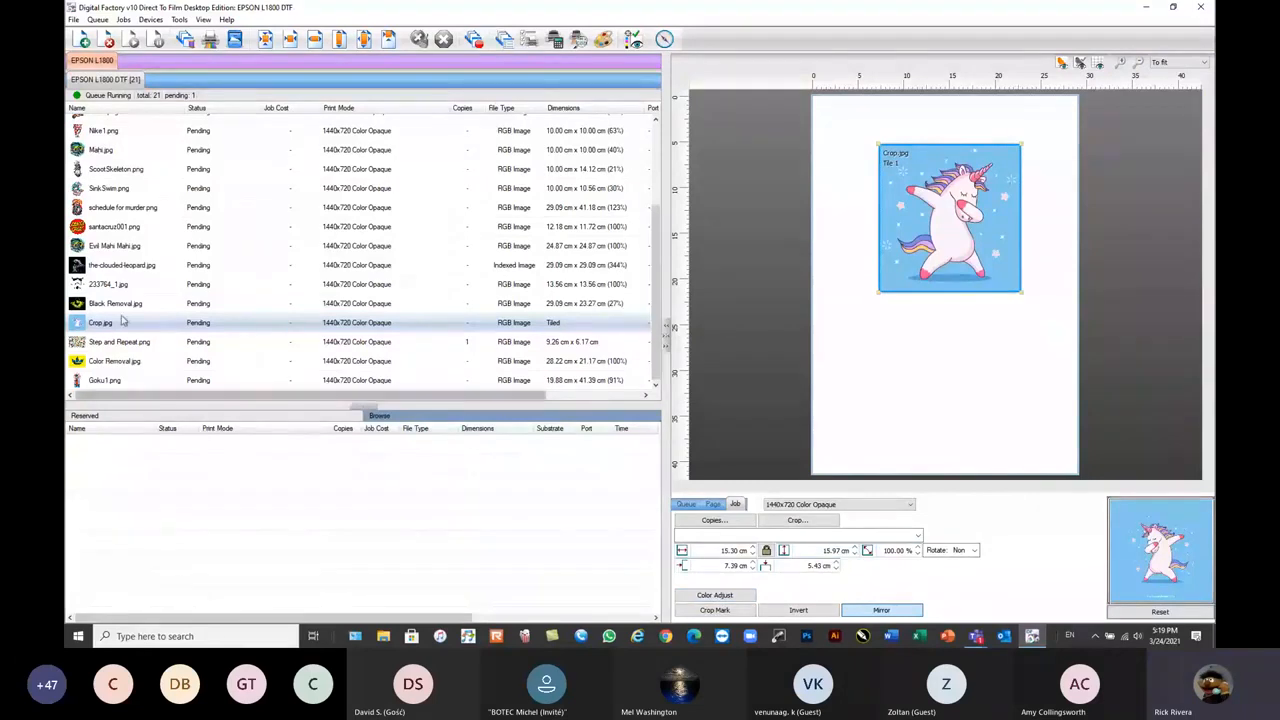
# - Create one duplicate of Mahi.jpg and select the original on its page
pyautogui.click(96, 151)
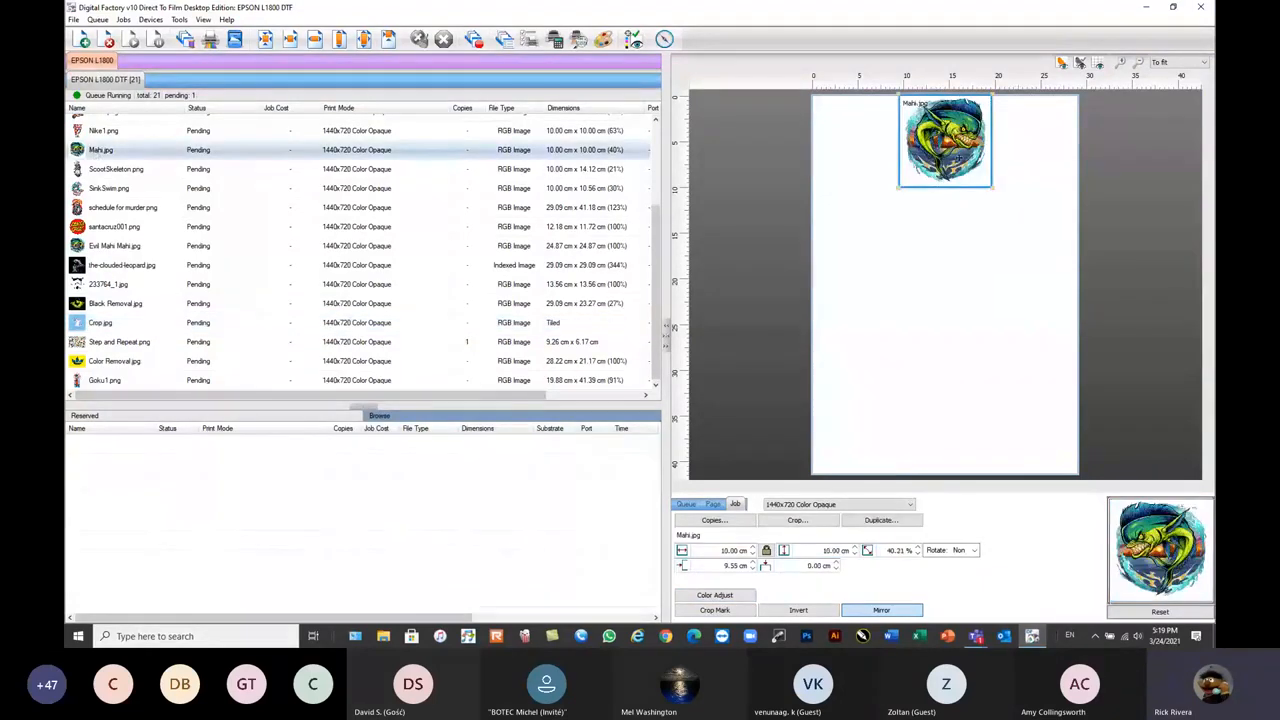
pyautogui.click(884, 522)
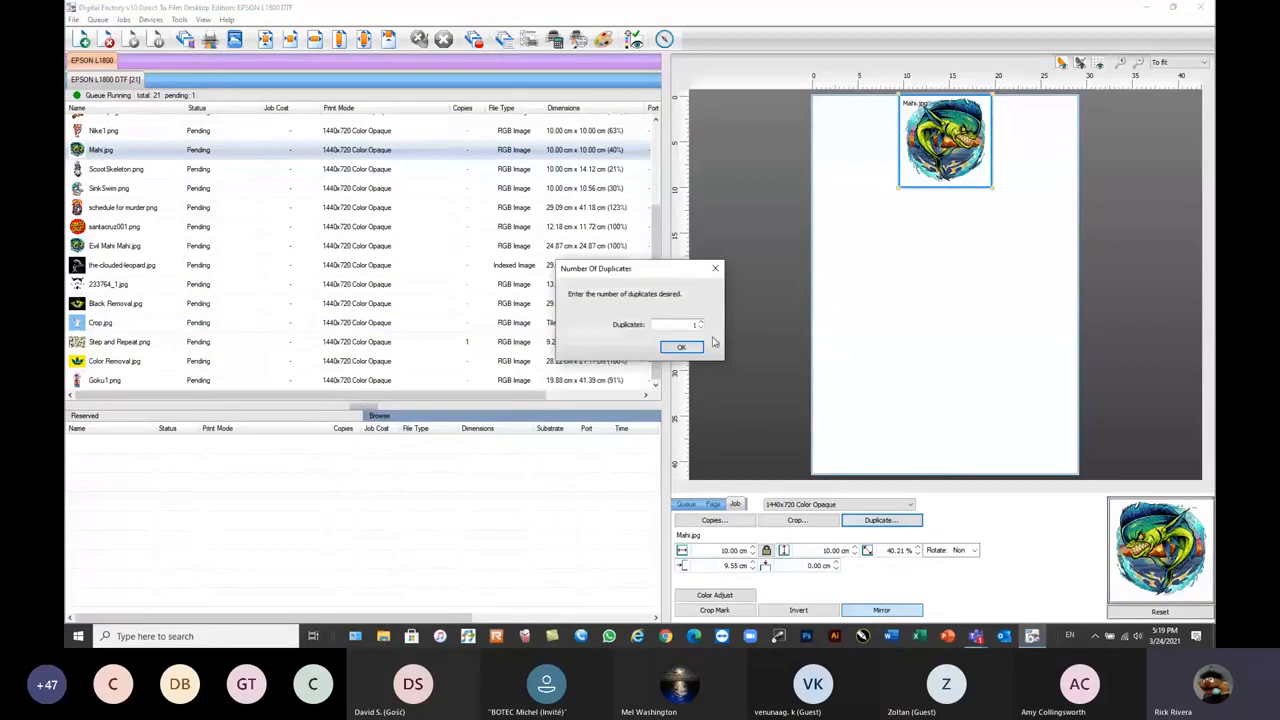
pyautogui.click(683, 347)
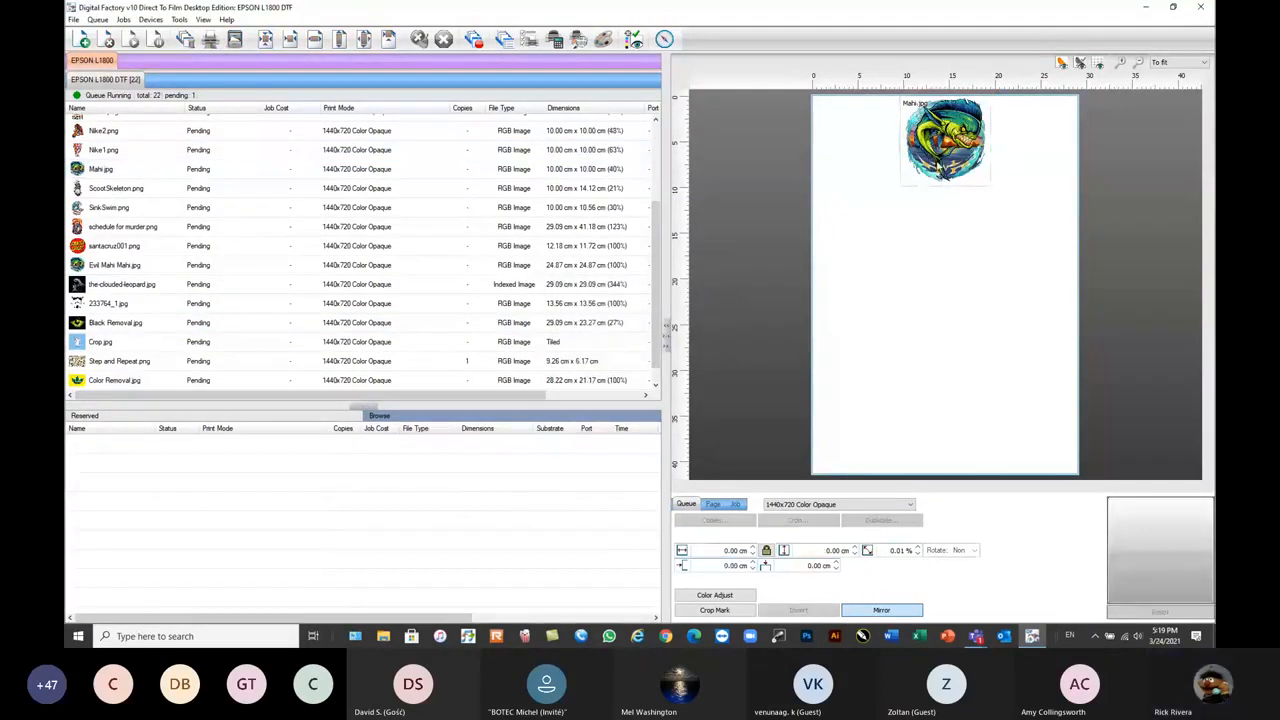
pyautogui.click(939, 162)
pyautogui.scroll(-1, 936, 204)
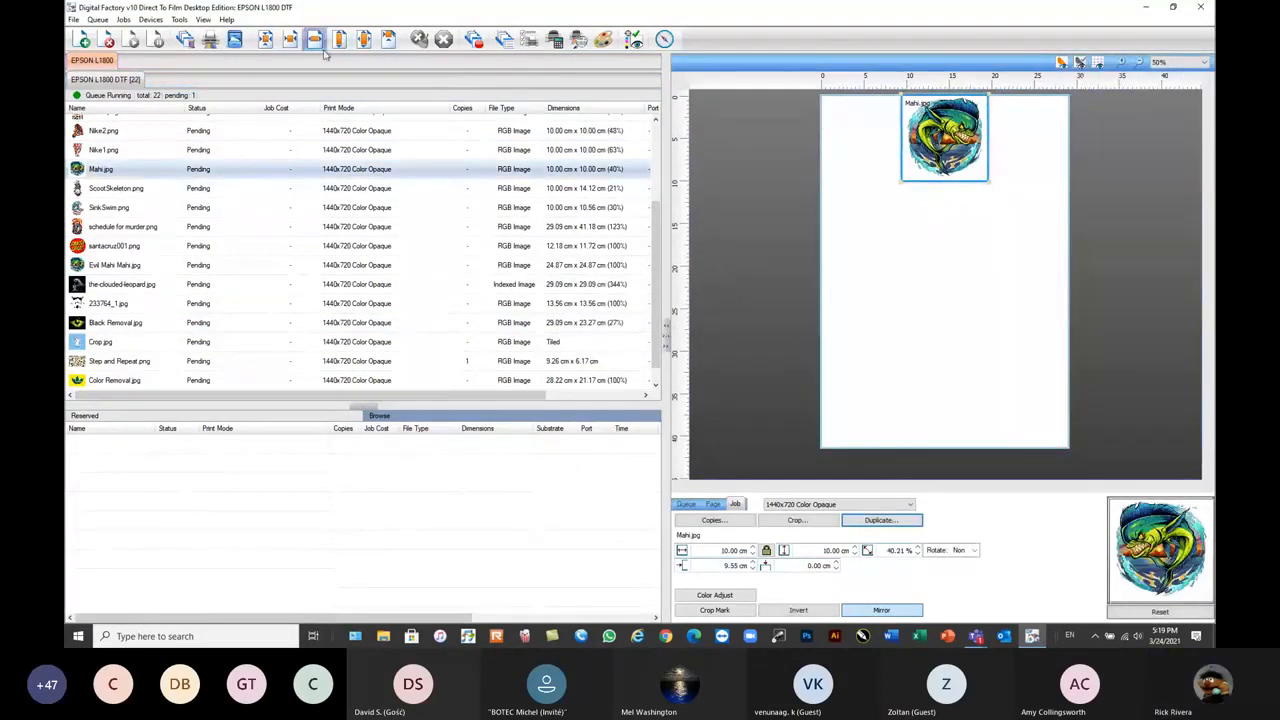
# - Show all pages together in the layout preview and locate the page holding the Mahi.jpg duplicate
pyautogui.click(204, 20)
pyautogui.click(215, 47)
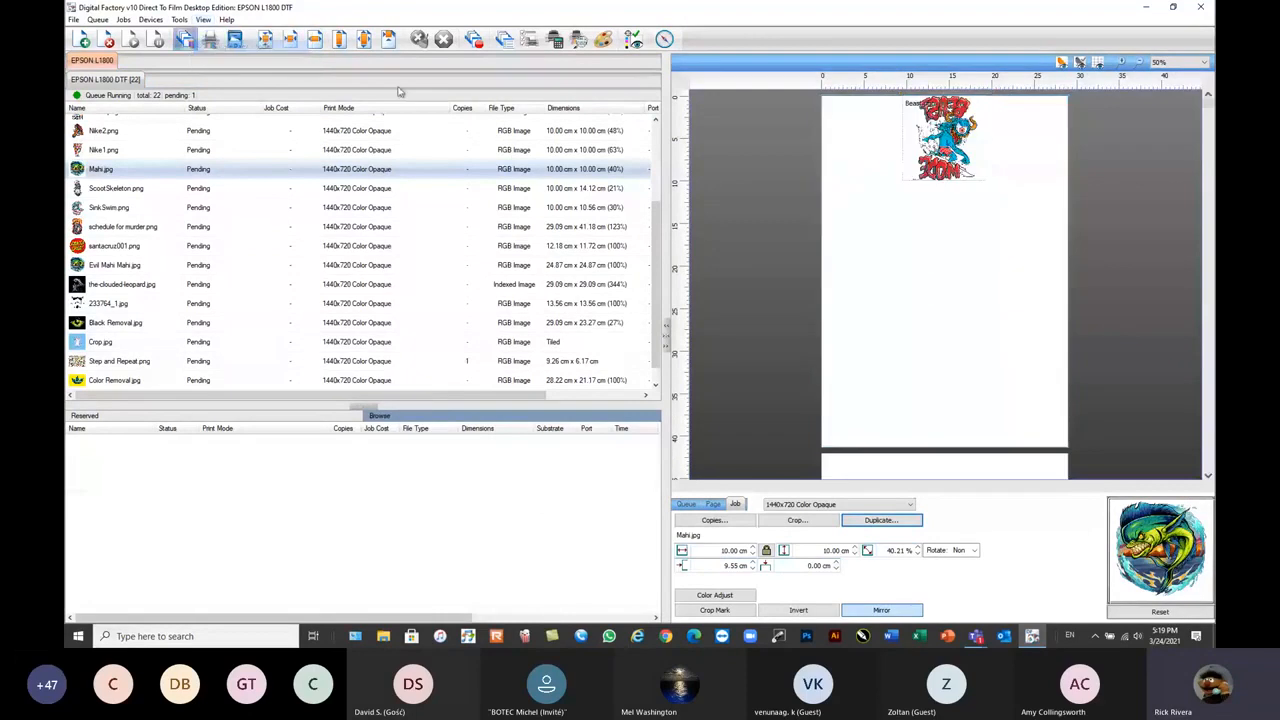
pyautogui.scroll(-3, 878, 178)
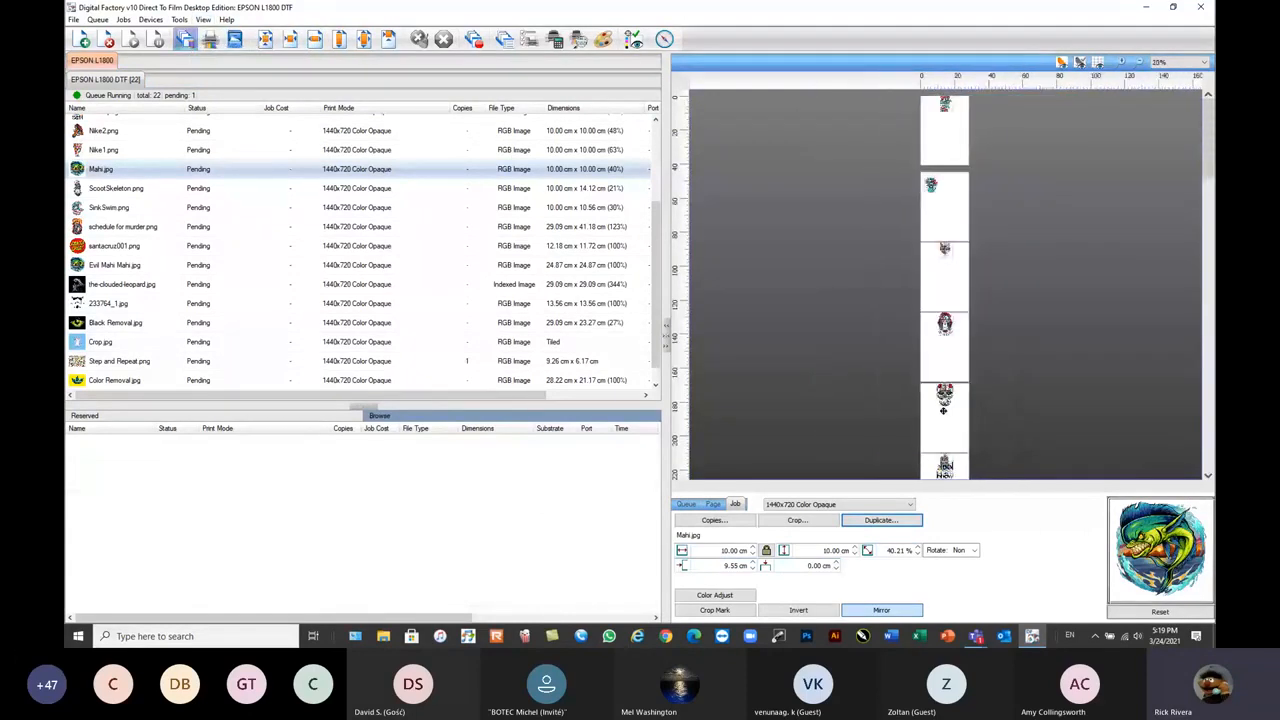
pyautogui.moveTo(1210, 224); pyautogui.dragTo(1212, 383)
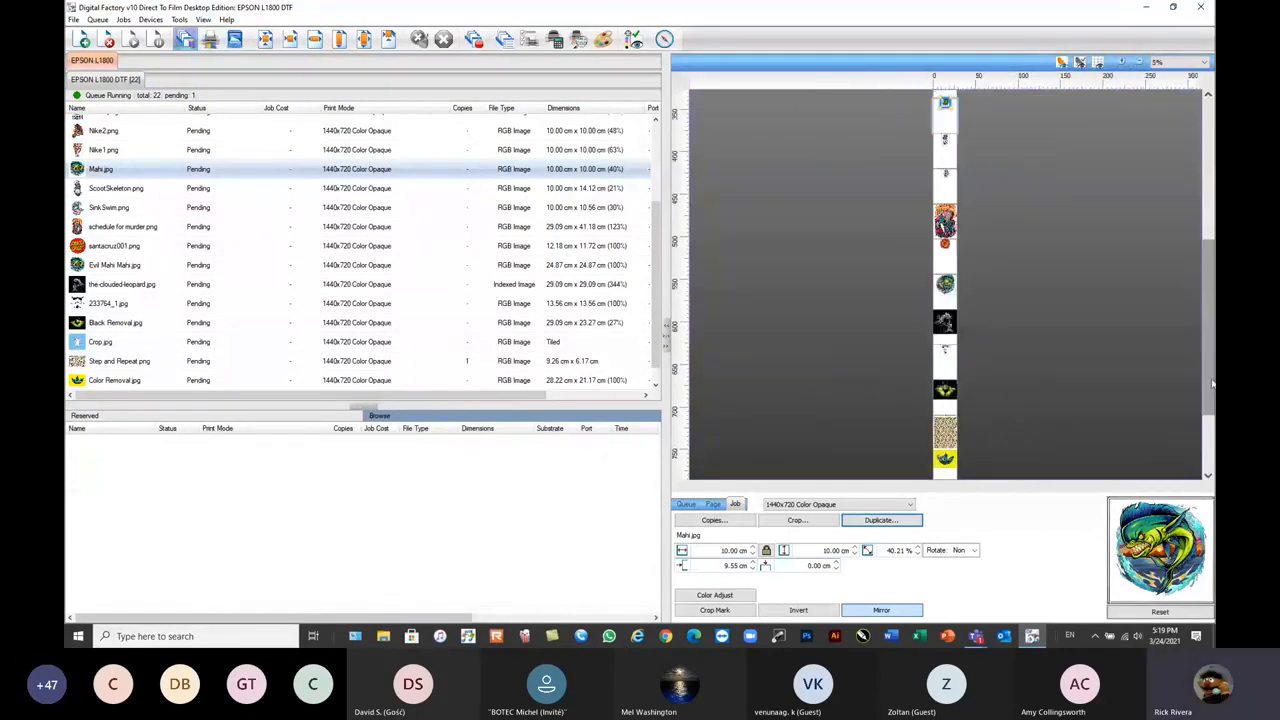
pyautogui.scroll(-1, 1064, 383)
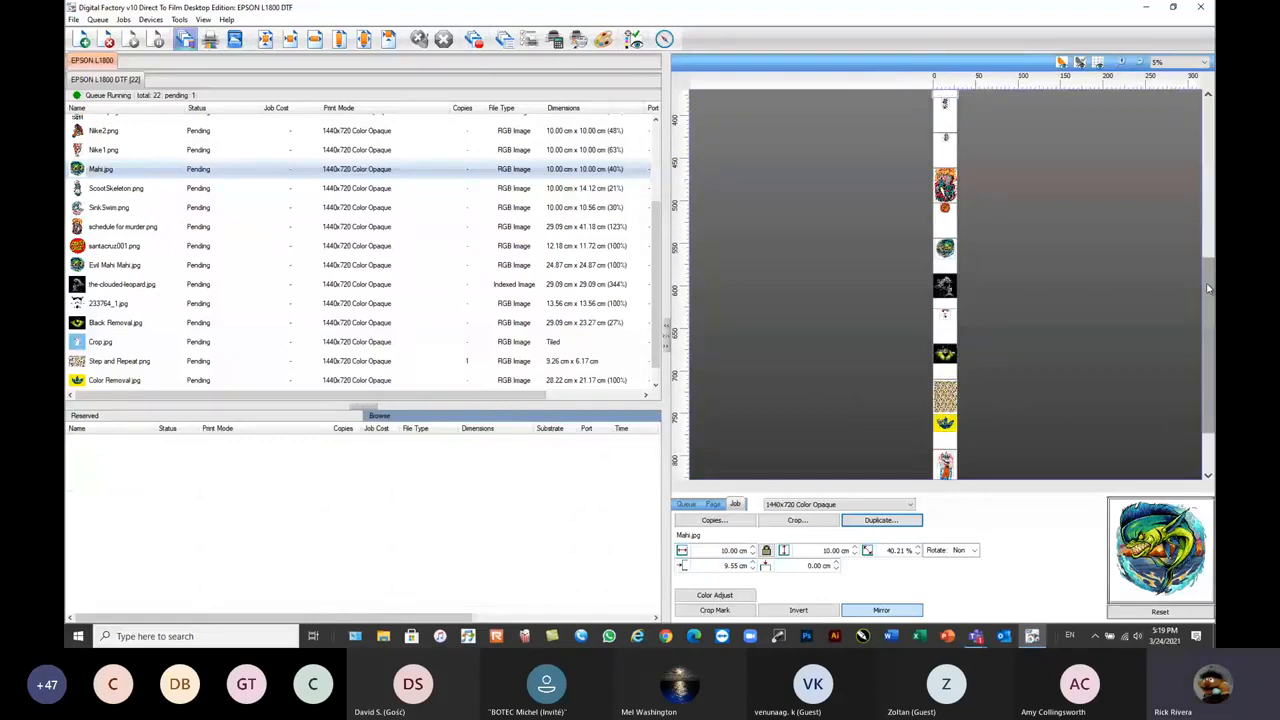
pyautogui.scroll(-2, 1208, 289)
pyautogui.click(945, 453)
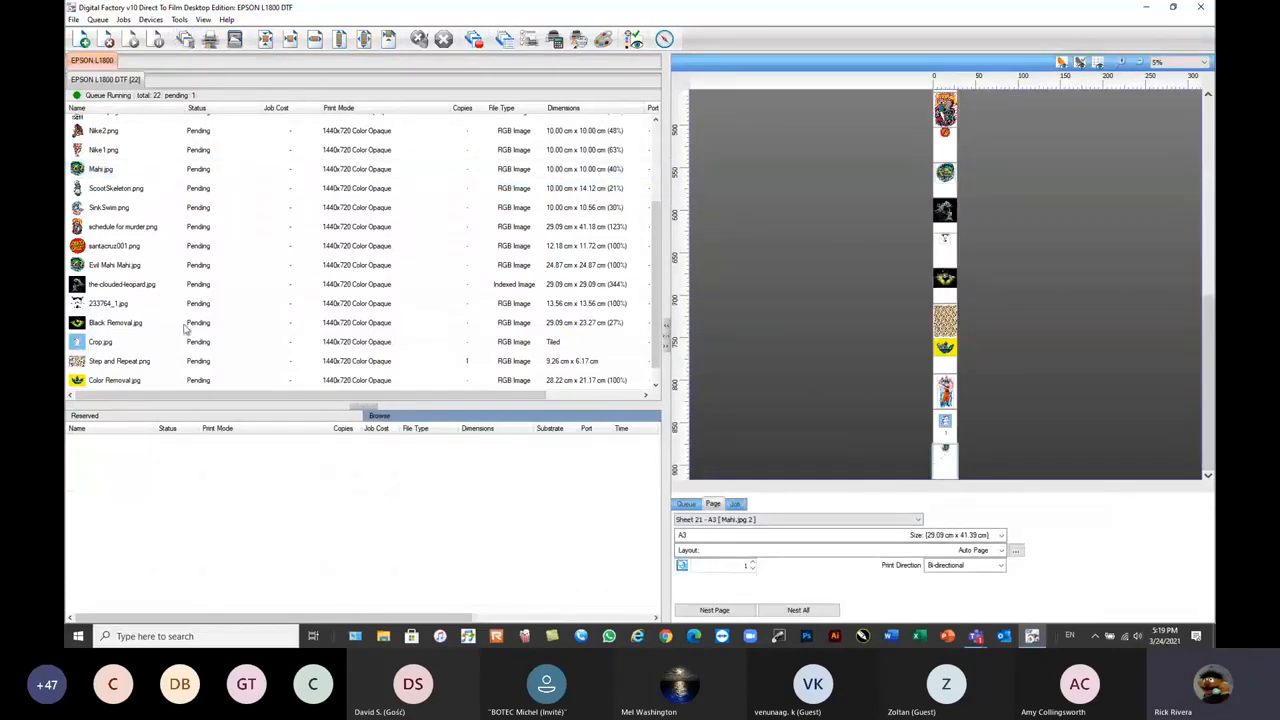
pyautogui.scroll(-4, 711, 397)
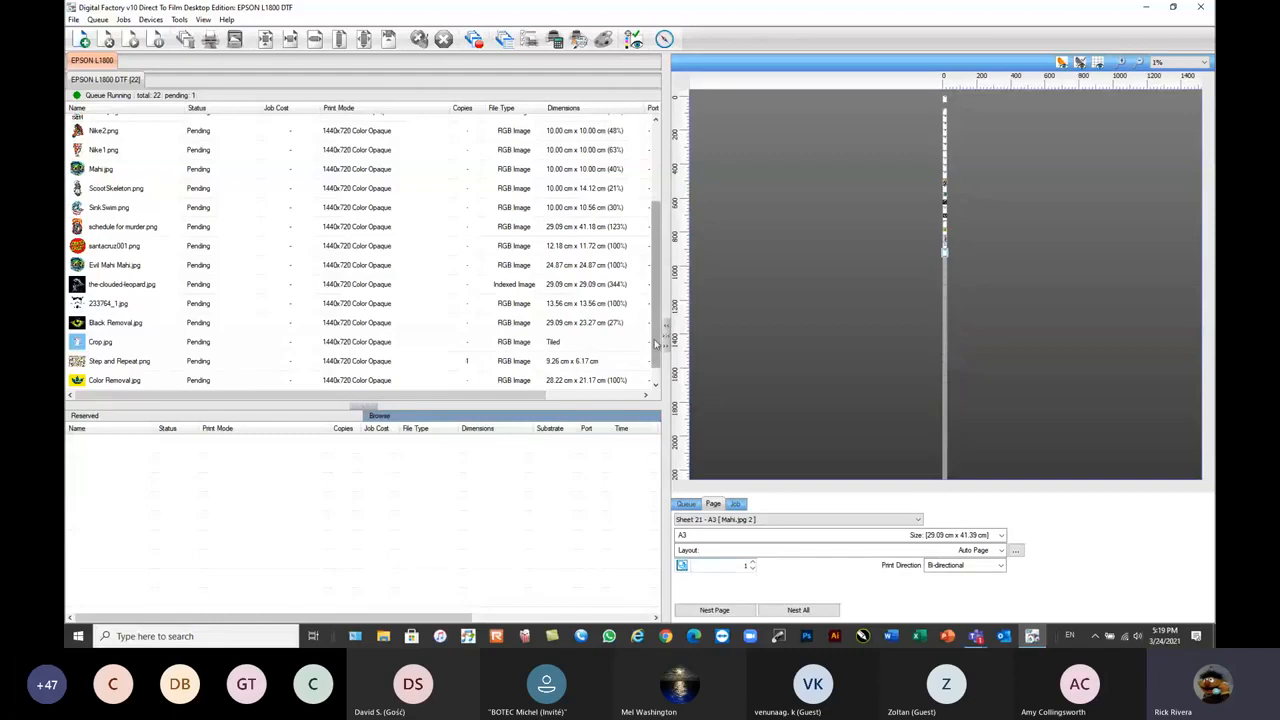
pyautogui.scroll(-2, 657, 343)
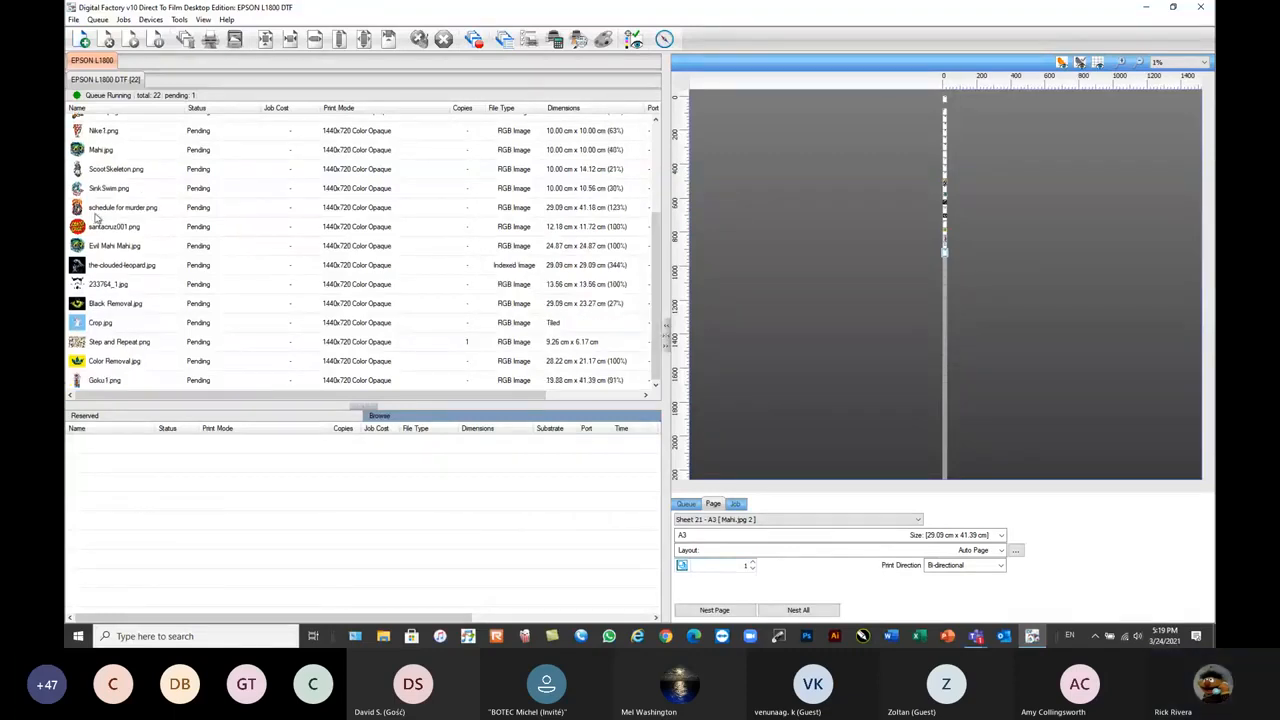
# - Create another single duplicate of the original Mahi.jpg job
pyautogui.click(102, 152)
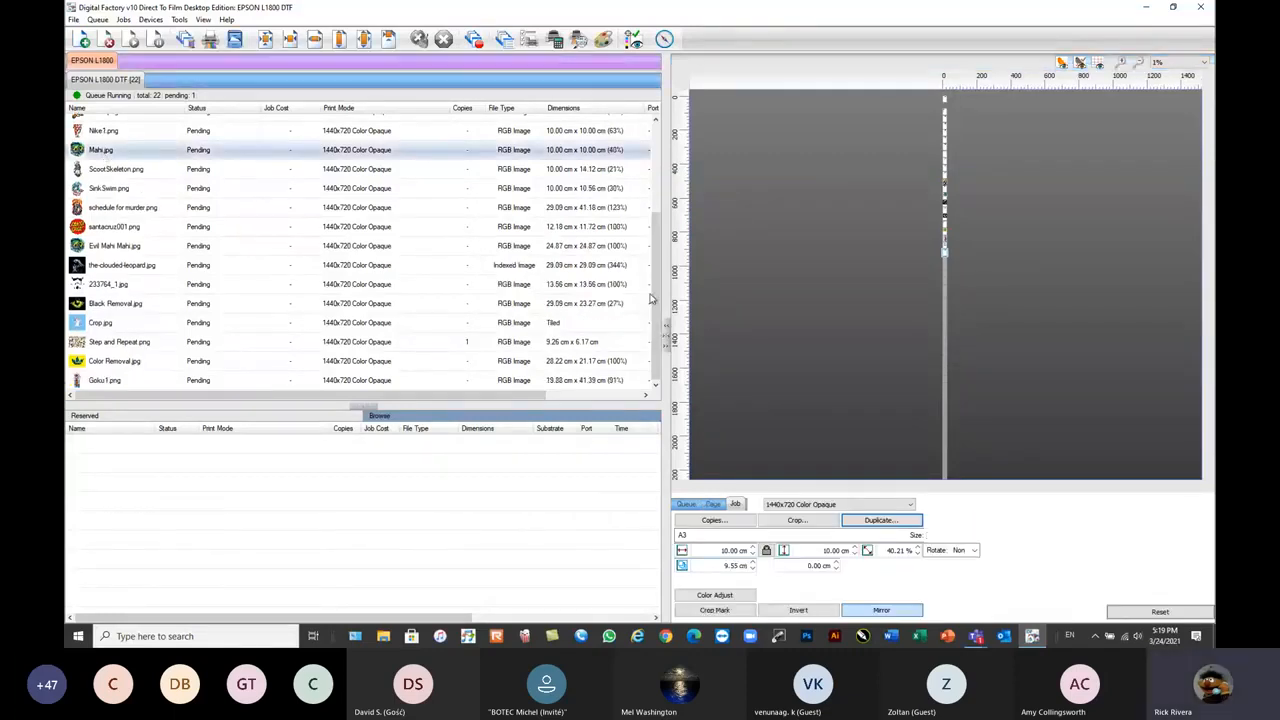
pyautogui.click(897, 519)
pyautogui.click(682, 352)
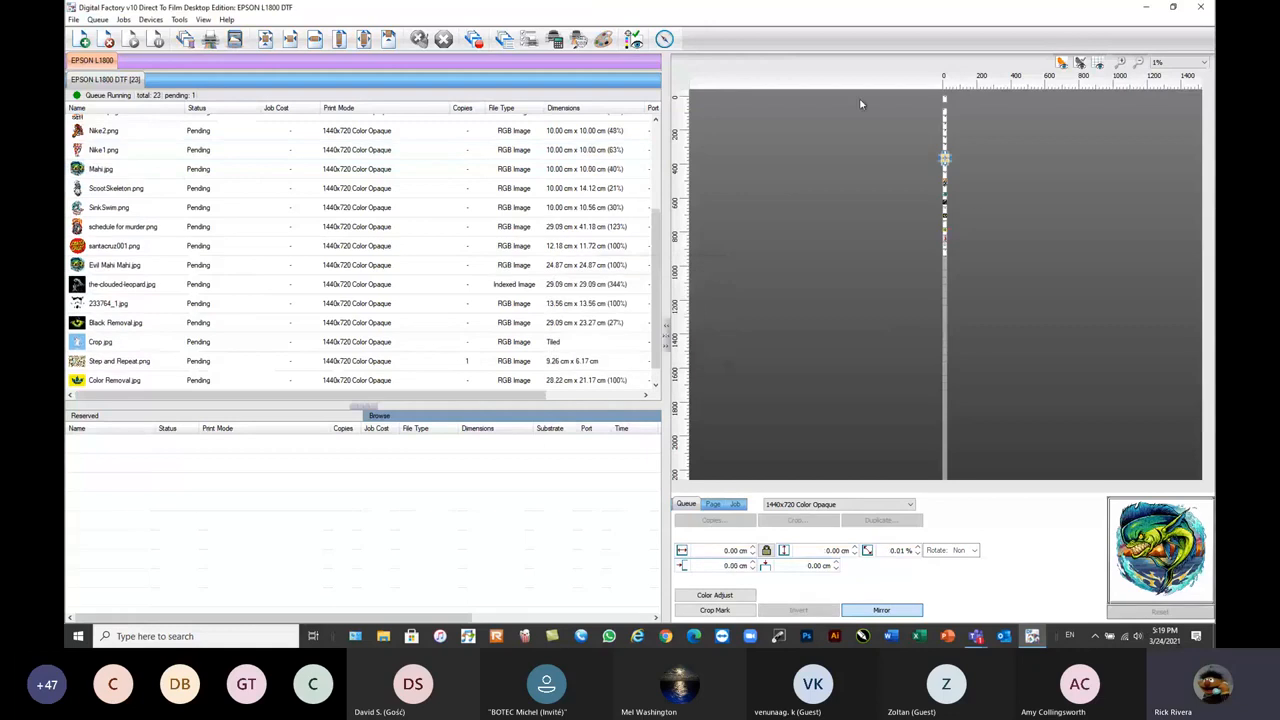
# - Enlarge the two Mahi.jpg duplicates to the full page width, 29.09 cm by 29.09 cm each
pyautogui.click(1185, 63)
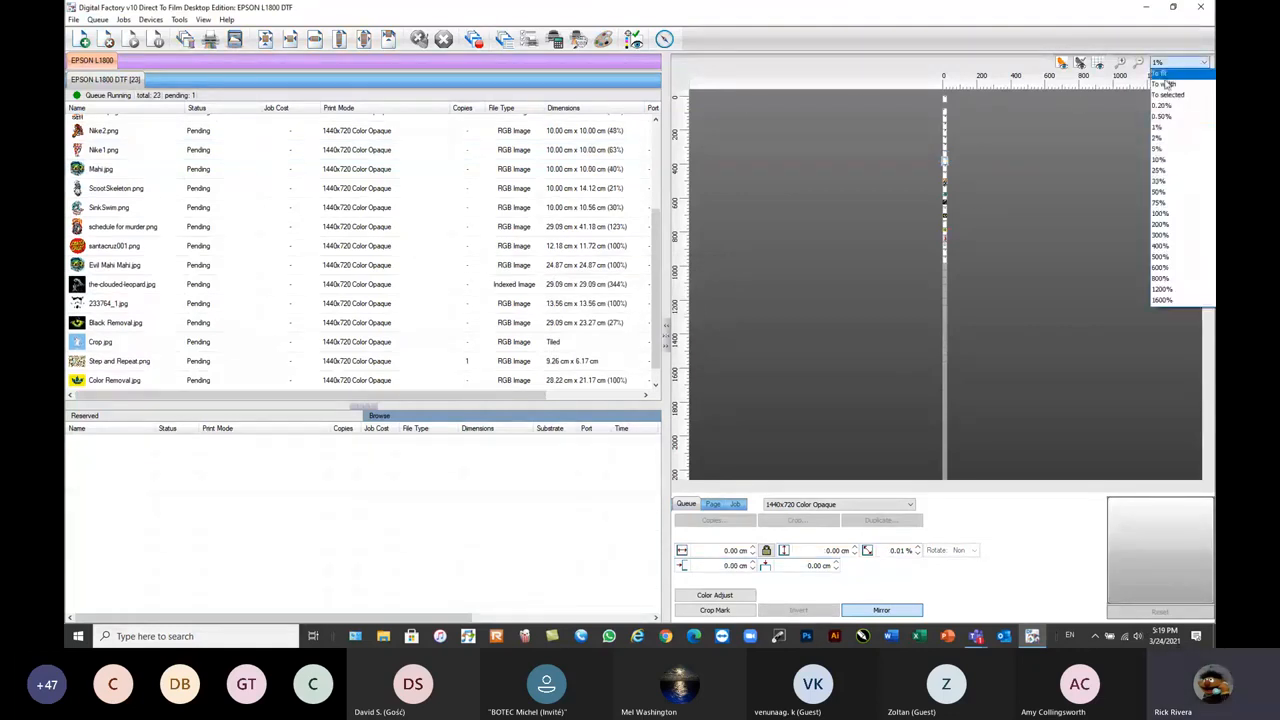
pyautogui.click(1167, 83)
pyautogui.click(100, 172)
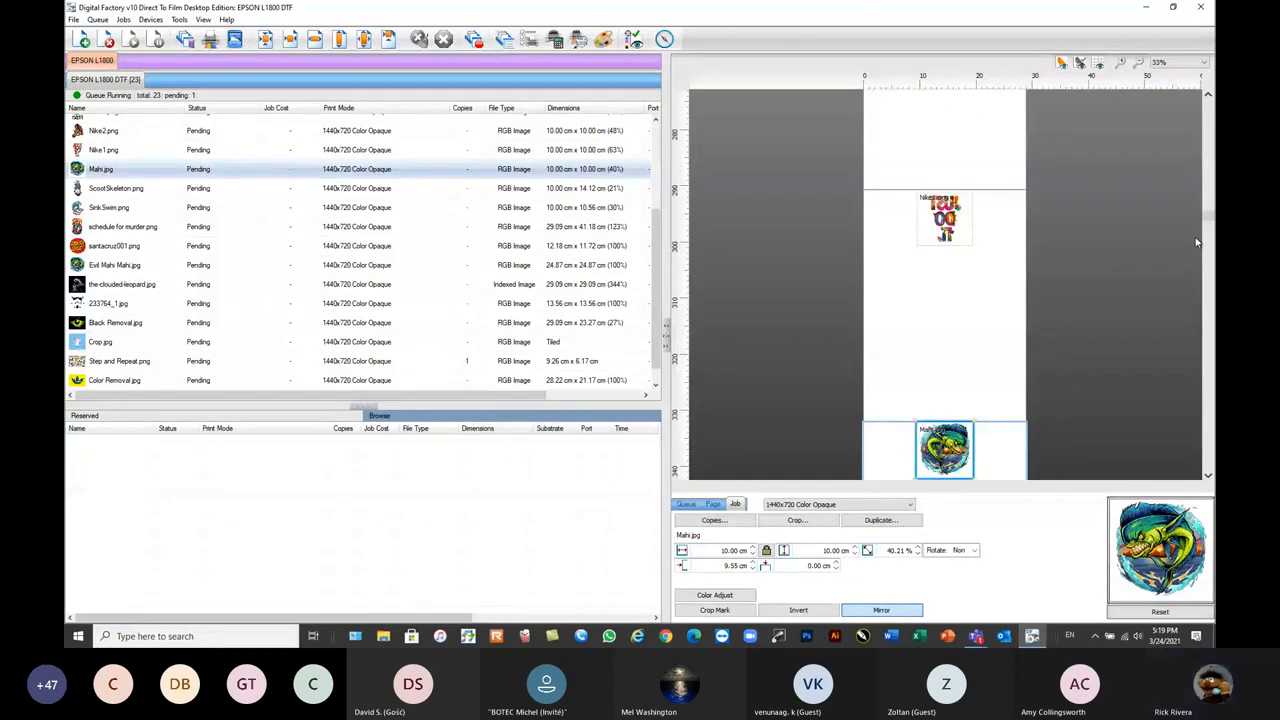
pyautogui.moveTo(1208, 218); pyautogui.dragTo(1208, 467)
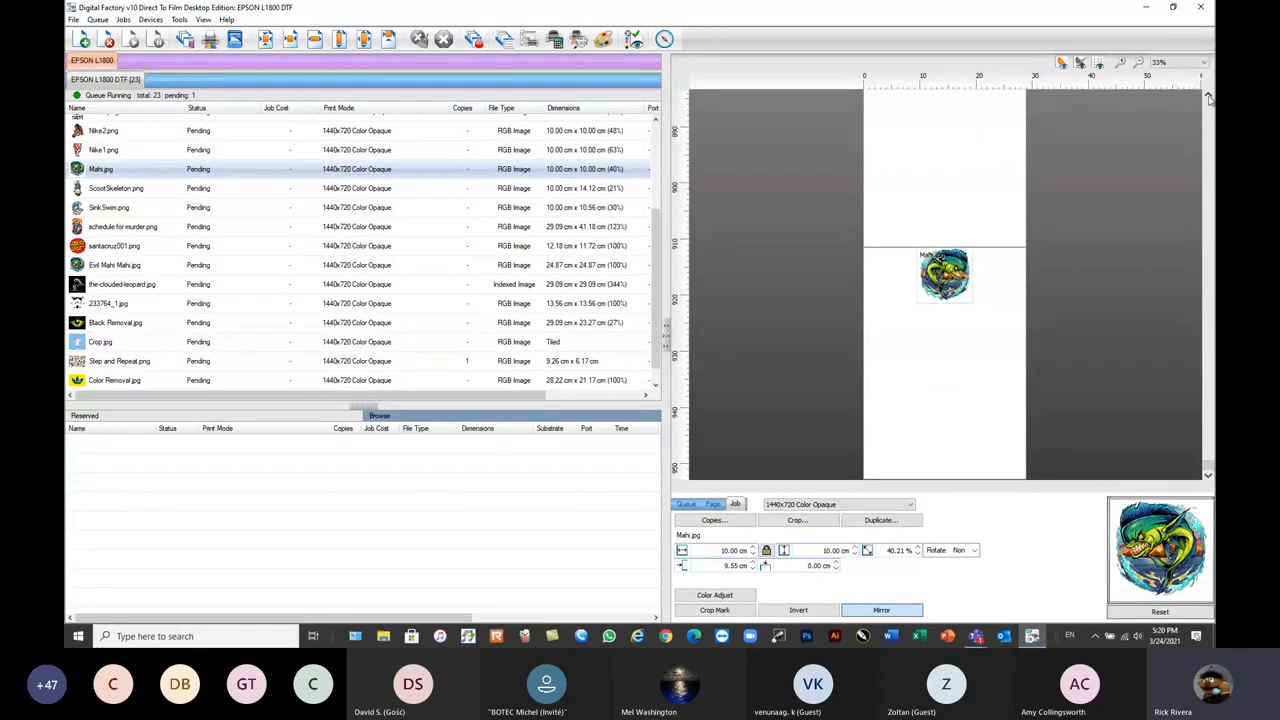
pyautogui.click(1209, 96)
pyautogui.click(952, 183)
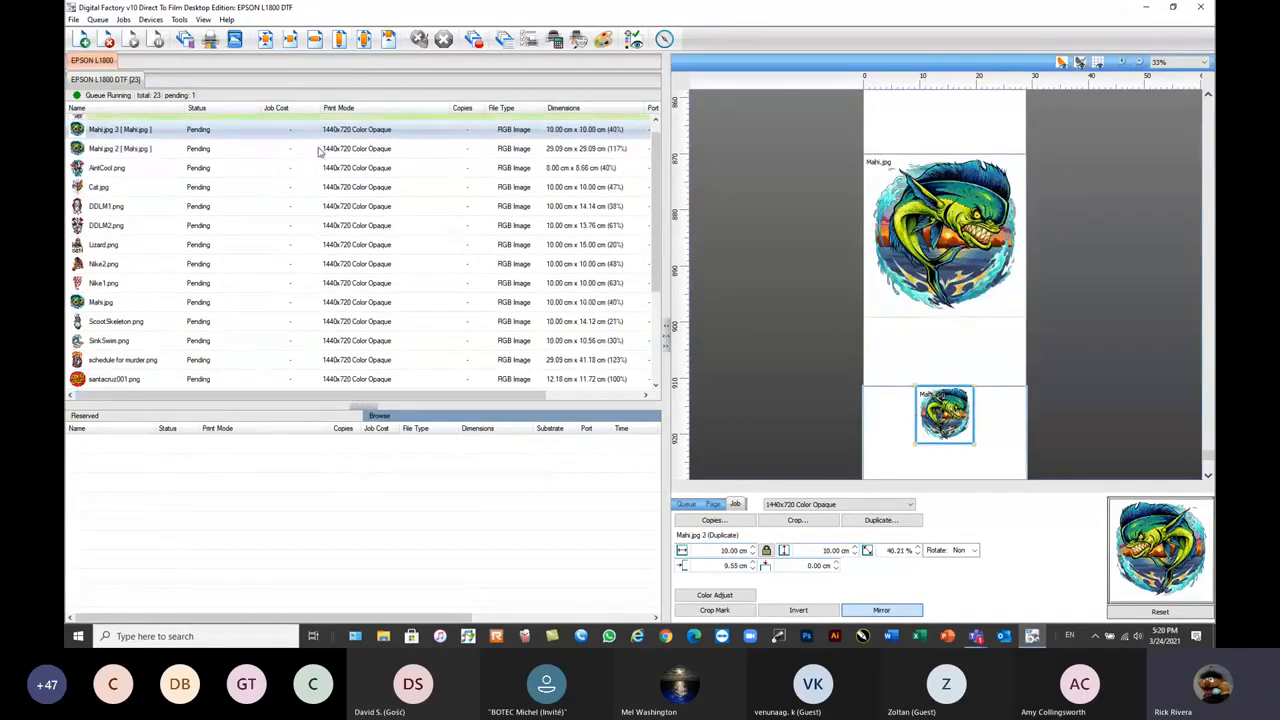
pyautogui.click(364, 39)
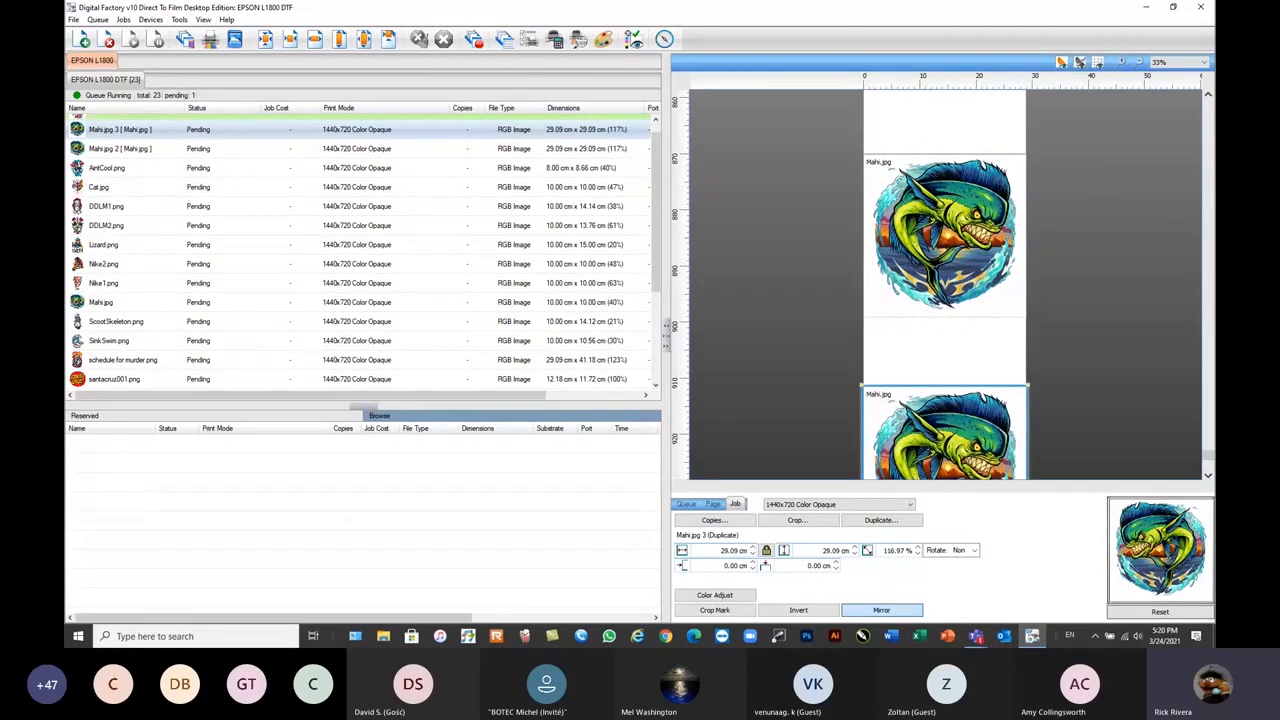
pyautogui.click(1208, 477)
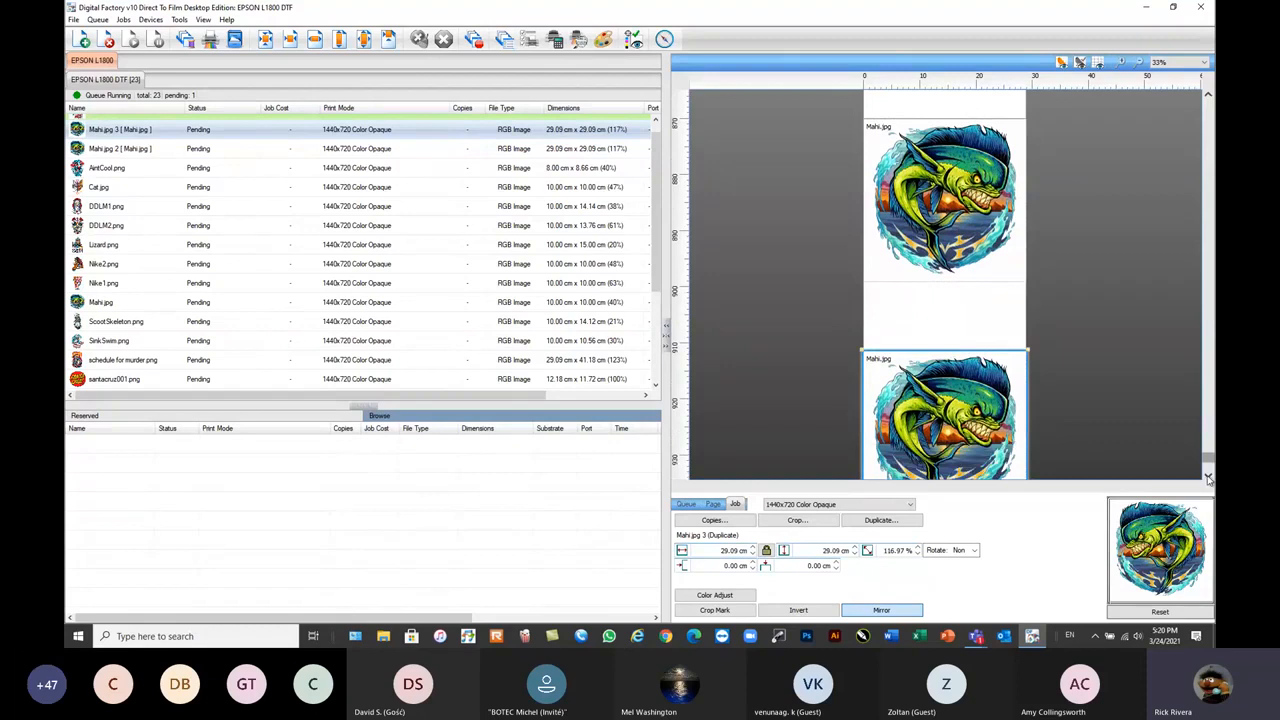
# - Set the cyan, magenta, yellow and black color adjustments of the second Mahi.jpg duplicate to 15 each and generate its preview image
pyautogui.click(1208, 477)
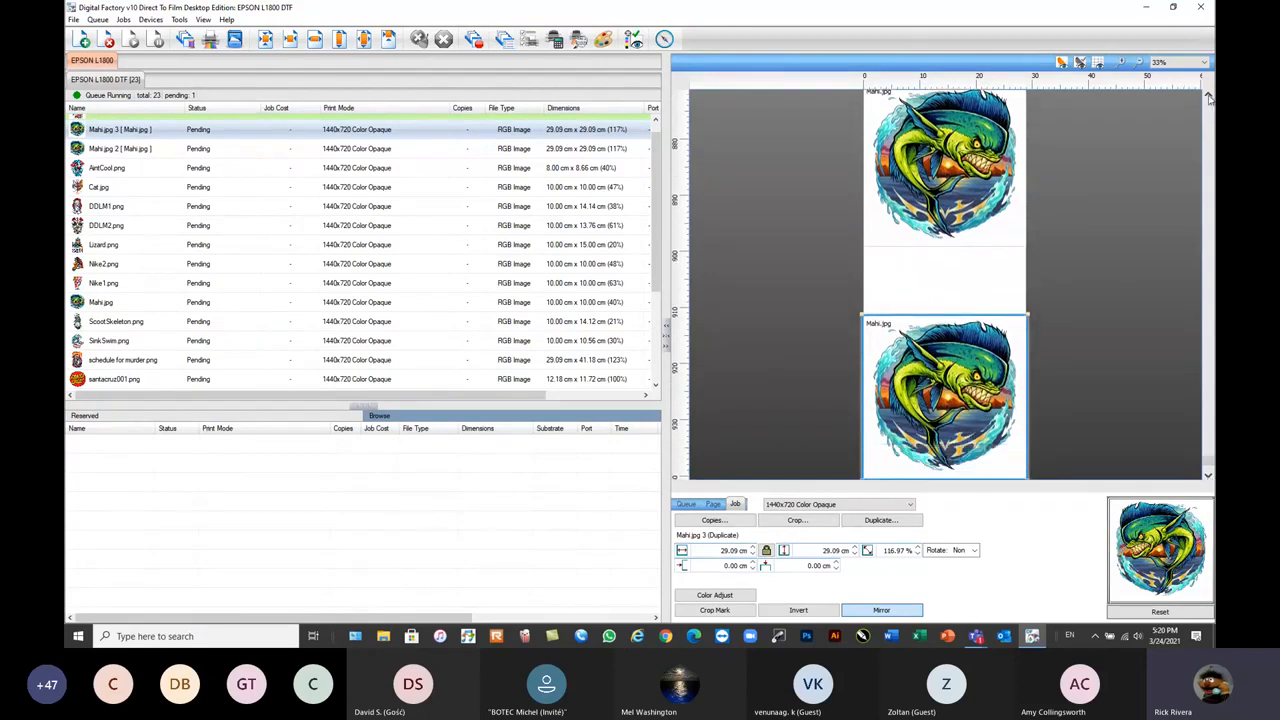
pyautogui.click(1208, 94)
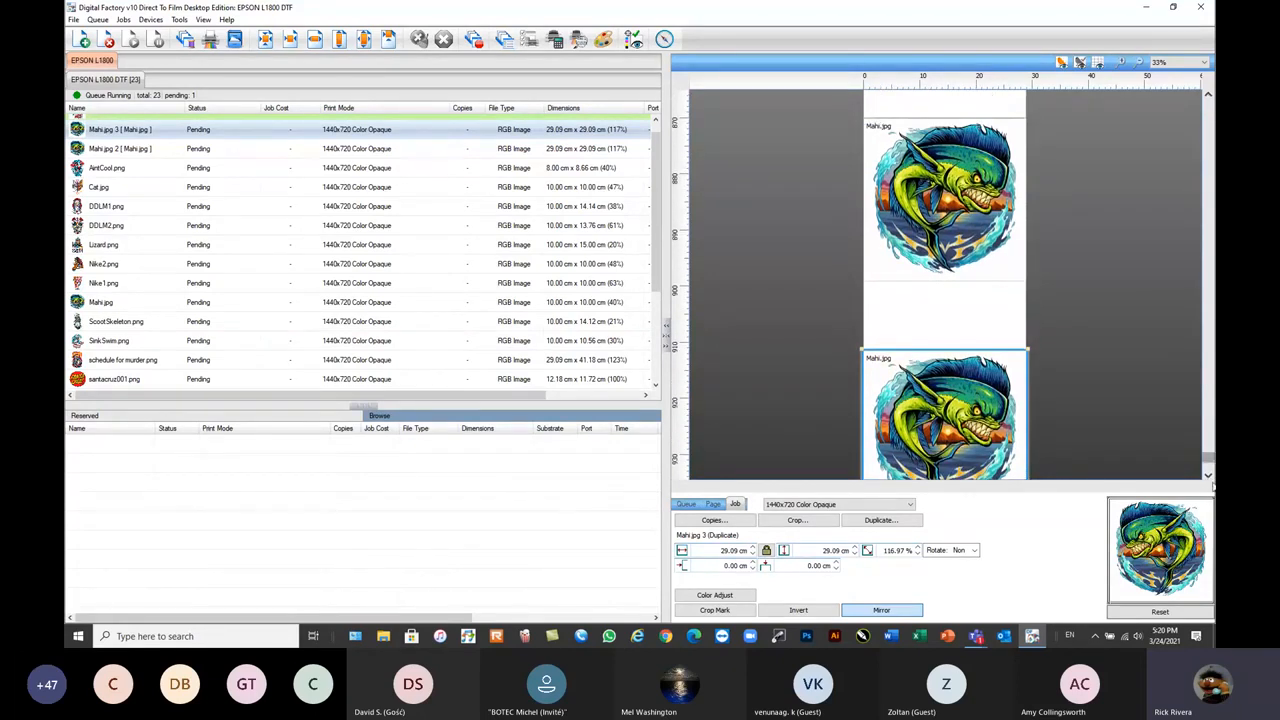
pyautogui.click(1208, 477)
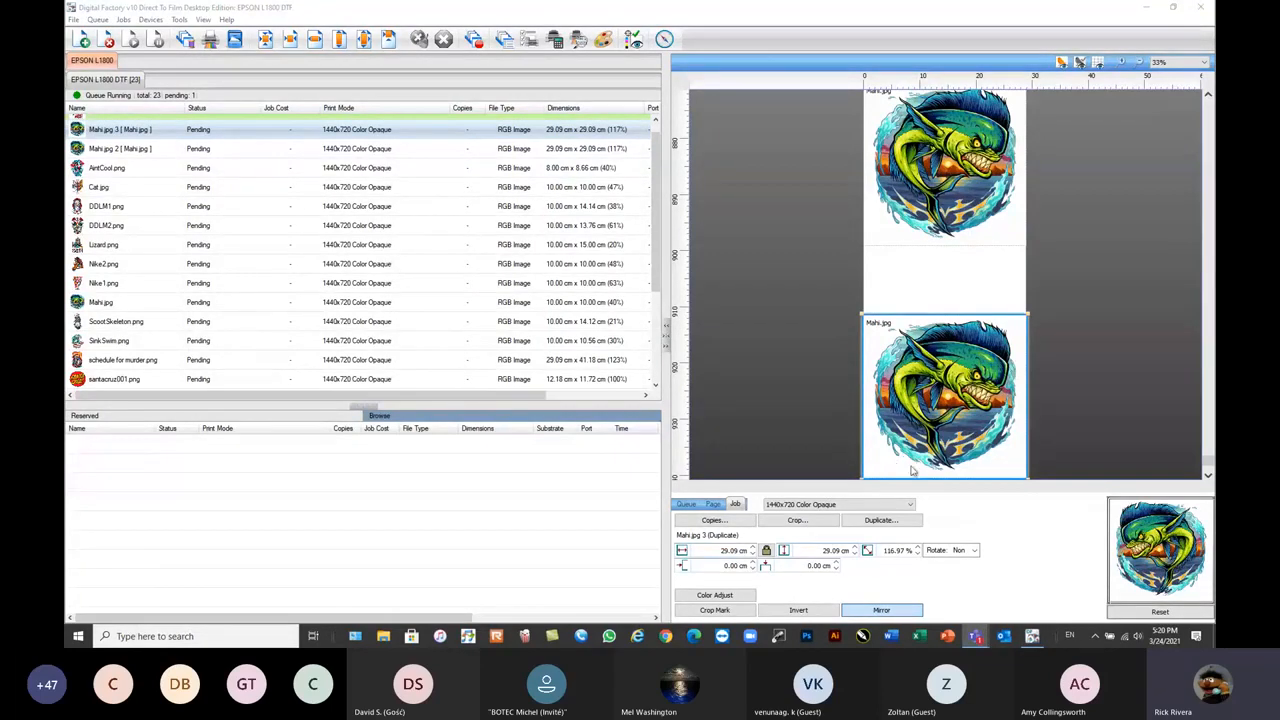
pyautogui.click(714, 594)
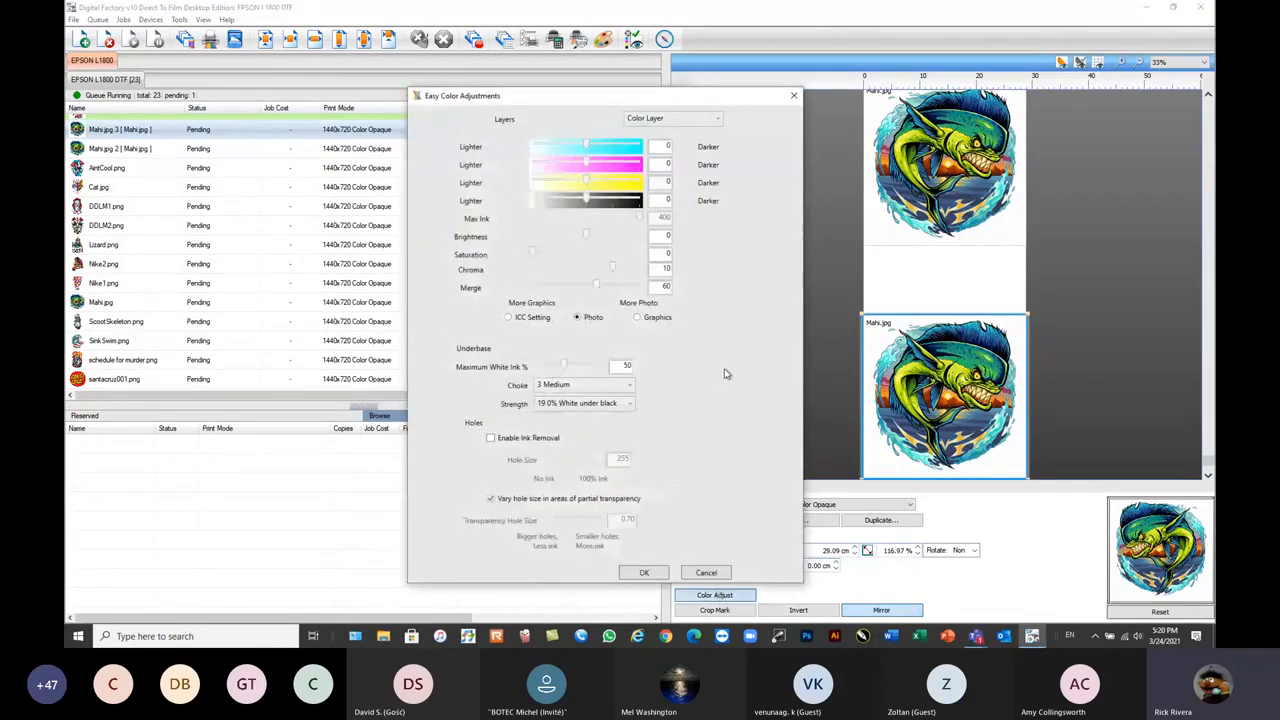
pyautogui.moveTo(655, 97); pyautogui.dragTo(684, 66)
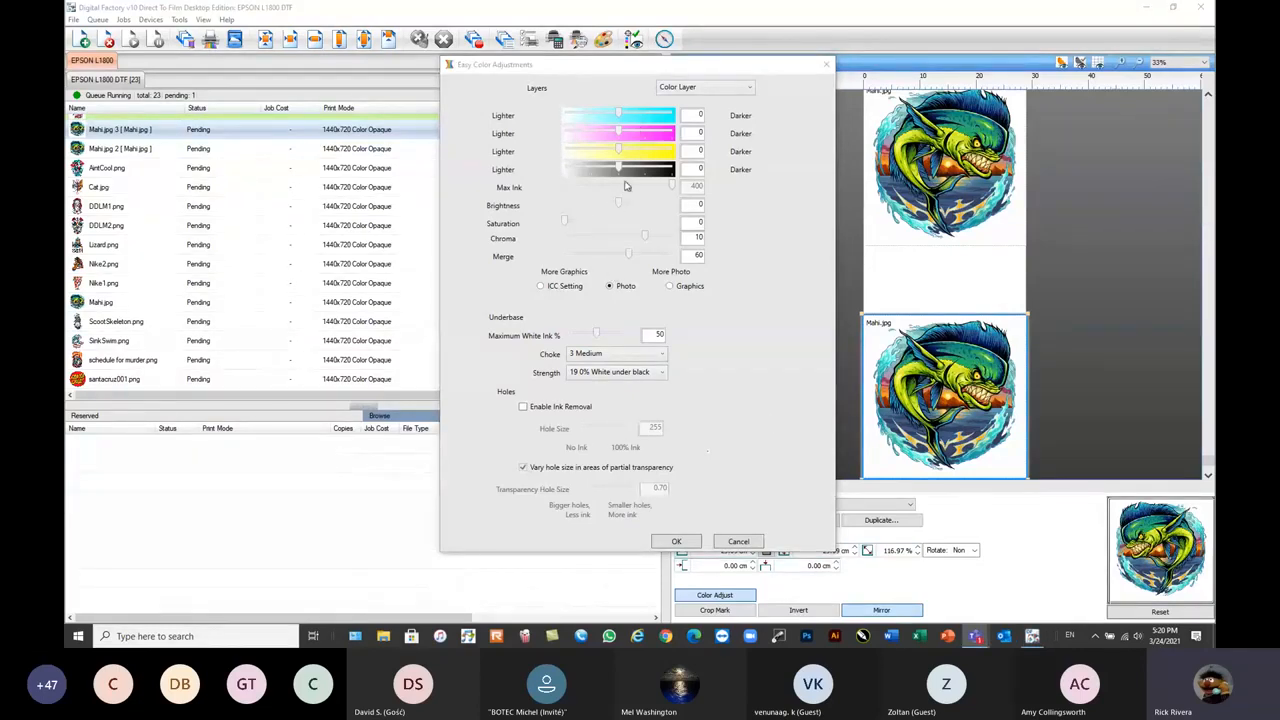
pyautogui.click(727, 119)
pyautogui.write('15')
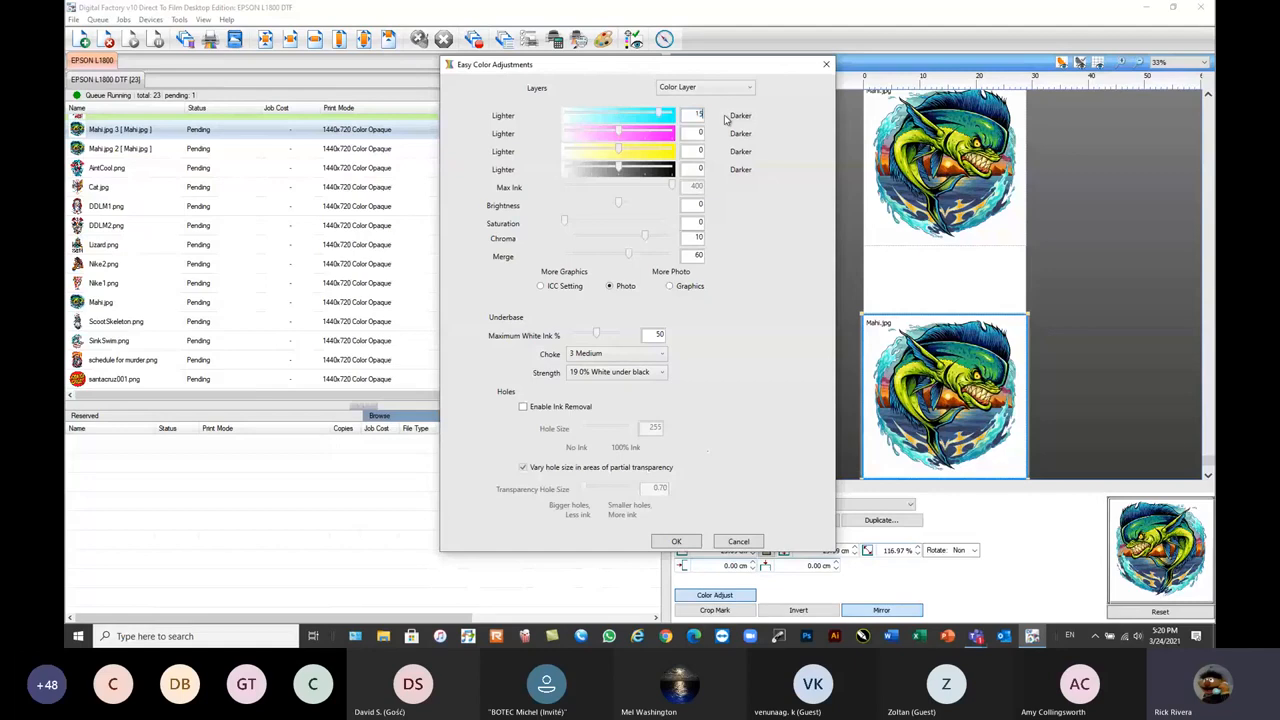
pyautogui.press('Tab')
pyautogui.write('15')
pyautogui.press('Tab')
pyautogui.write('15')
pyautogui.press('Tab')
pyautogui.write('15')
pyautogui.click(677, 541)
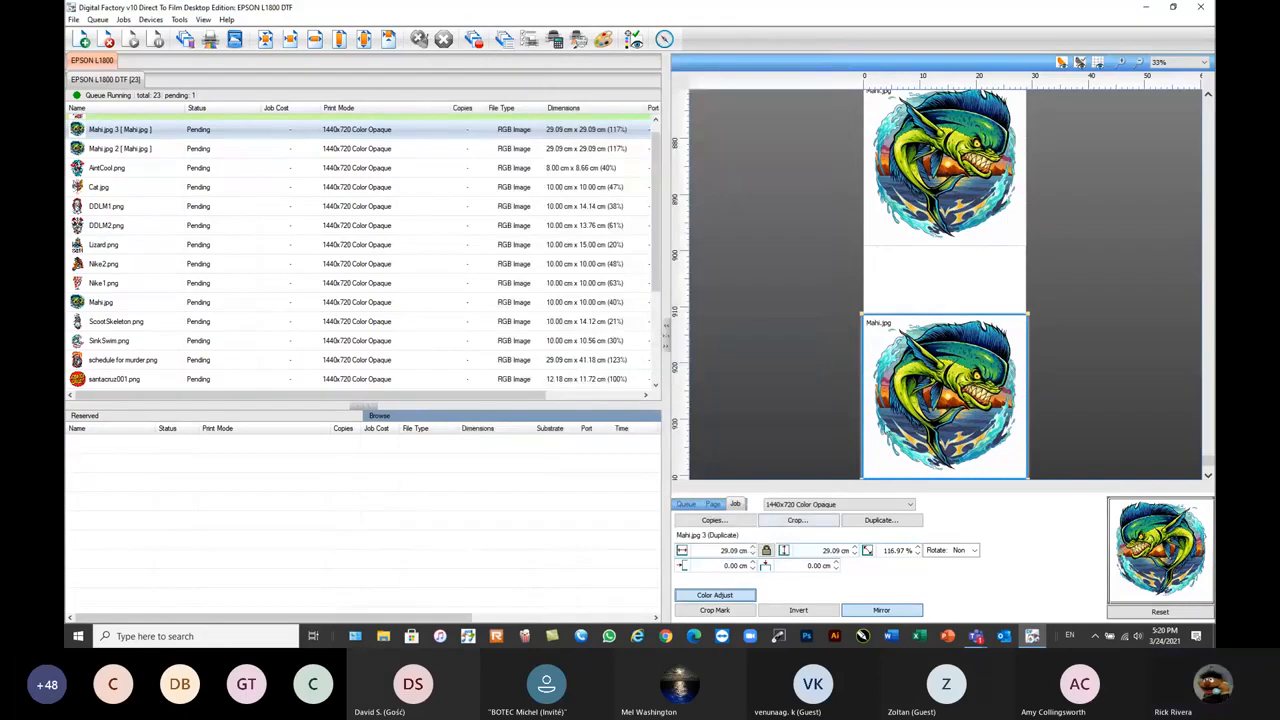
pyautogui.rightClick(892, 406)
pyautogui.click(930, 520)
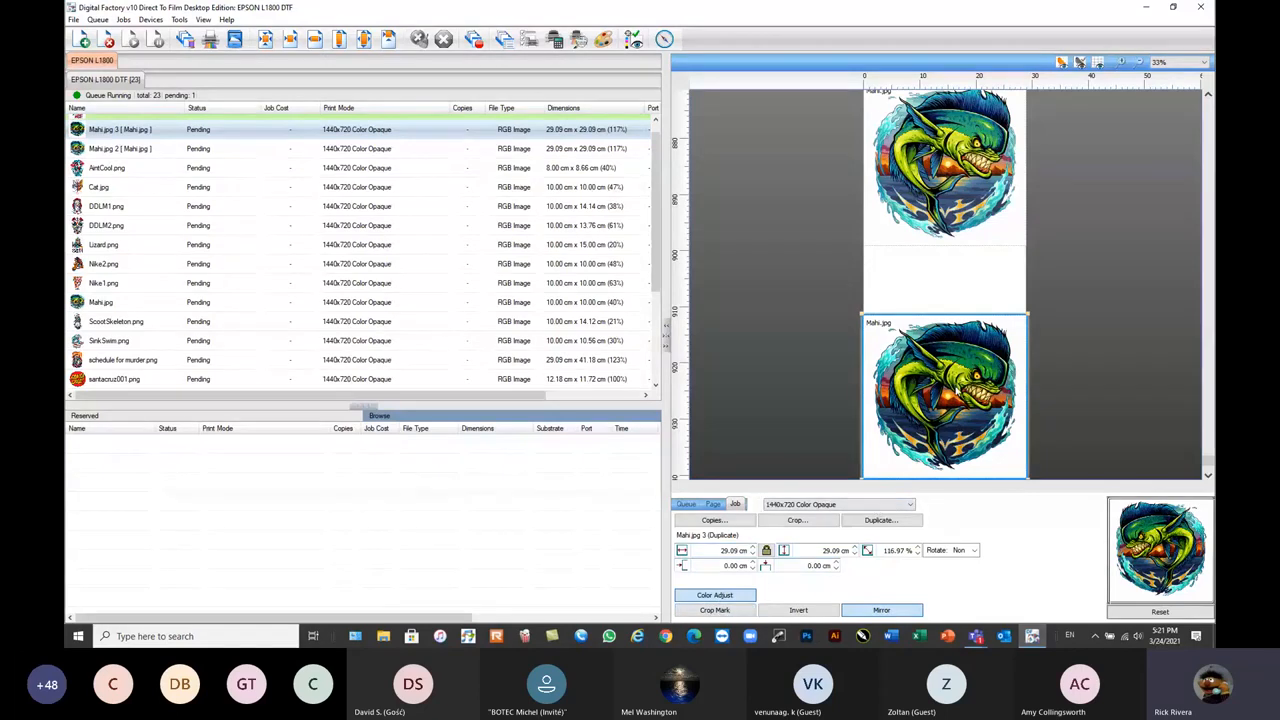
# - Reset the duplicate's cyan, magenta, yellow and black adjustments to 0 and regenerate its preview image
pyautogui.click(722, 596)
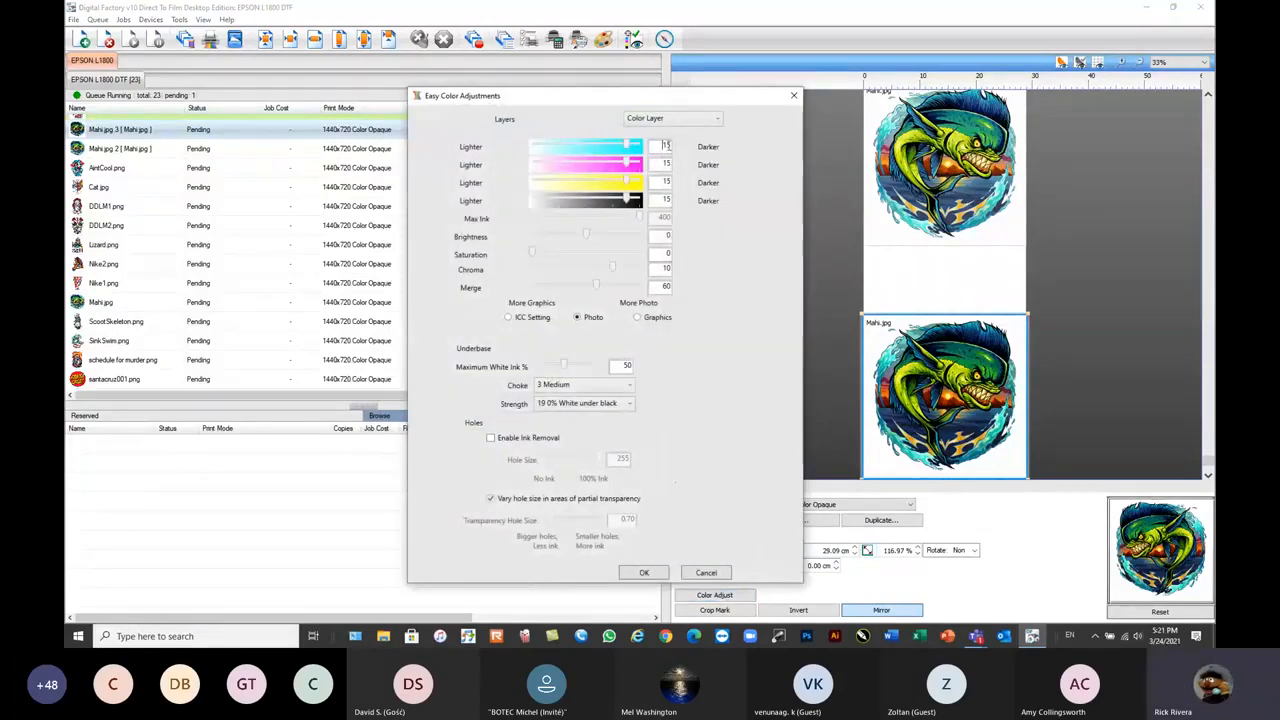
pyautogui.moveTo(661, 150); pyautogui.dragTo(716, 175)
pyautogui.write('0')
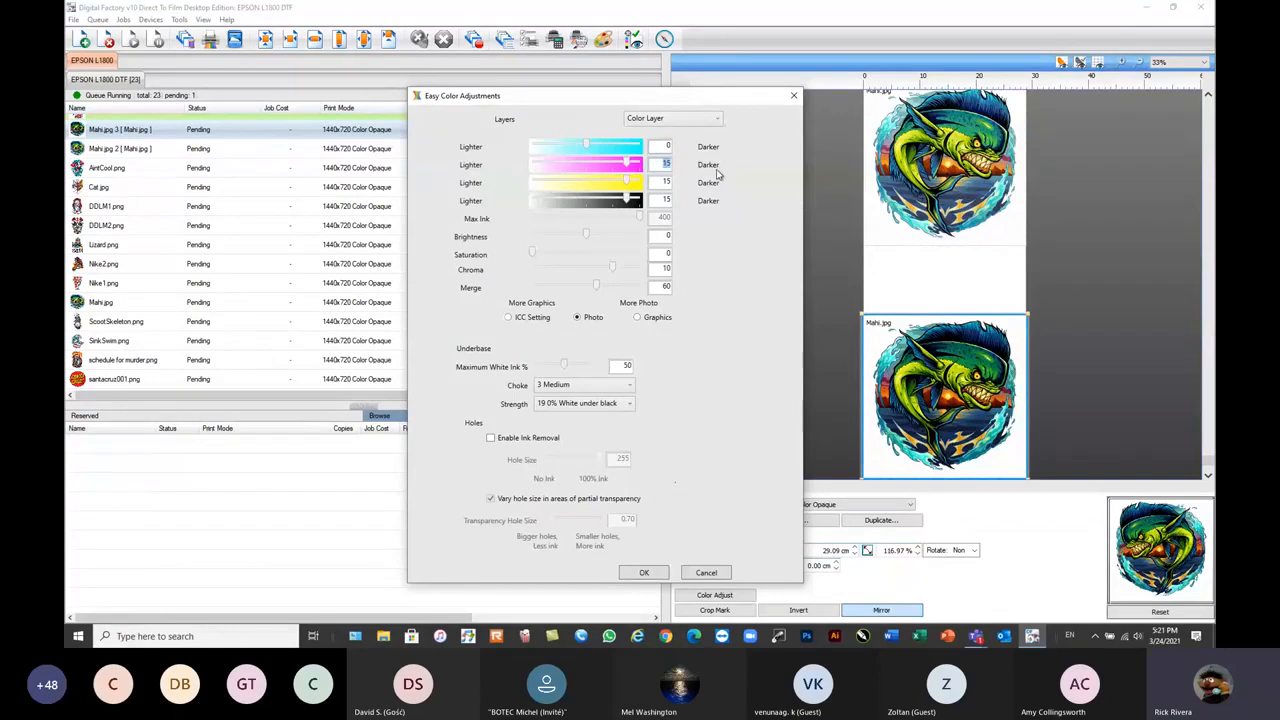
pyautogui.write('0')
pyautogui.press('Tab')
pyautogui.moveTo(660, 200); pyautogui.dragTo(741, 205)
pyautogui.write('0')
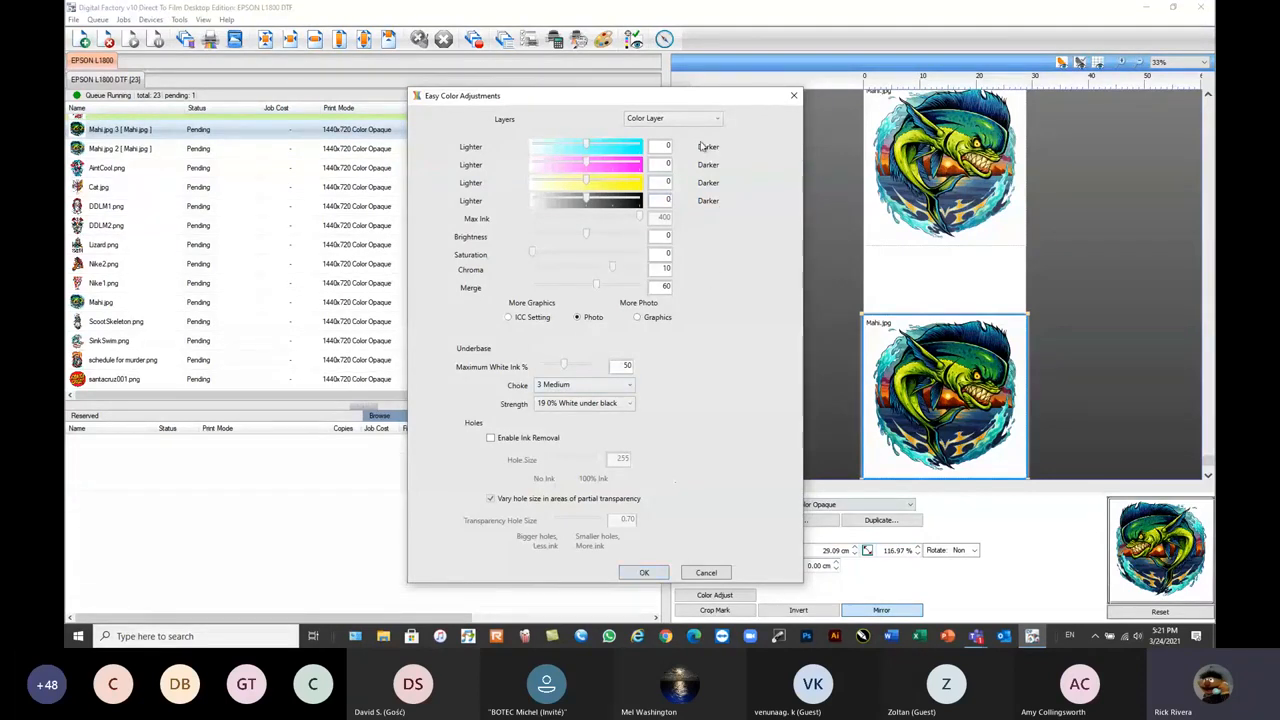
pyautogui.click(652, 573)
pyautogui.rightClick(922, 385)
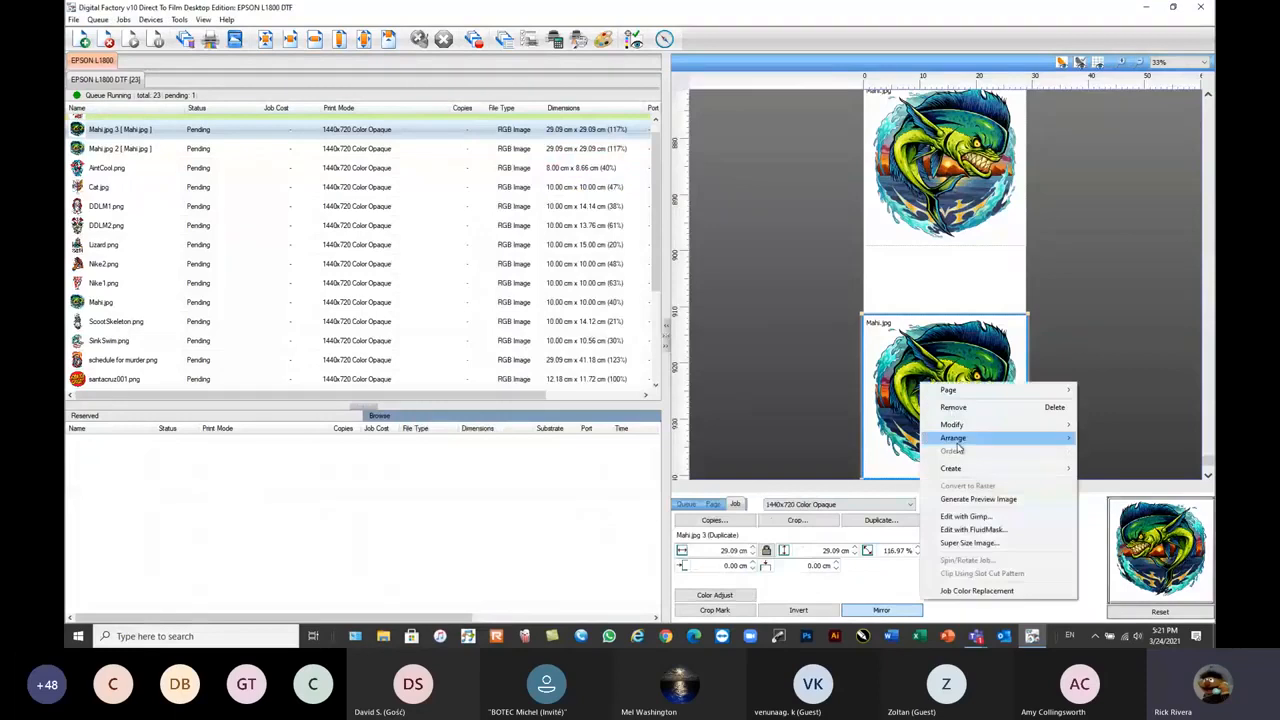
pyautogui.click(965, 499)
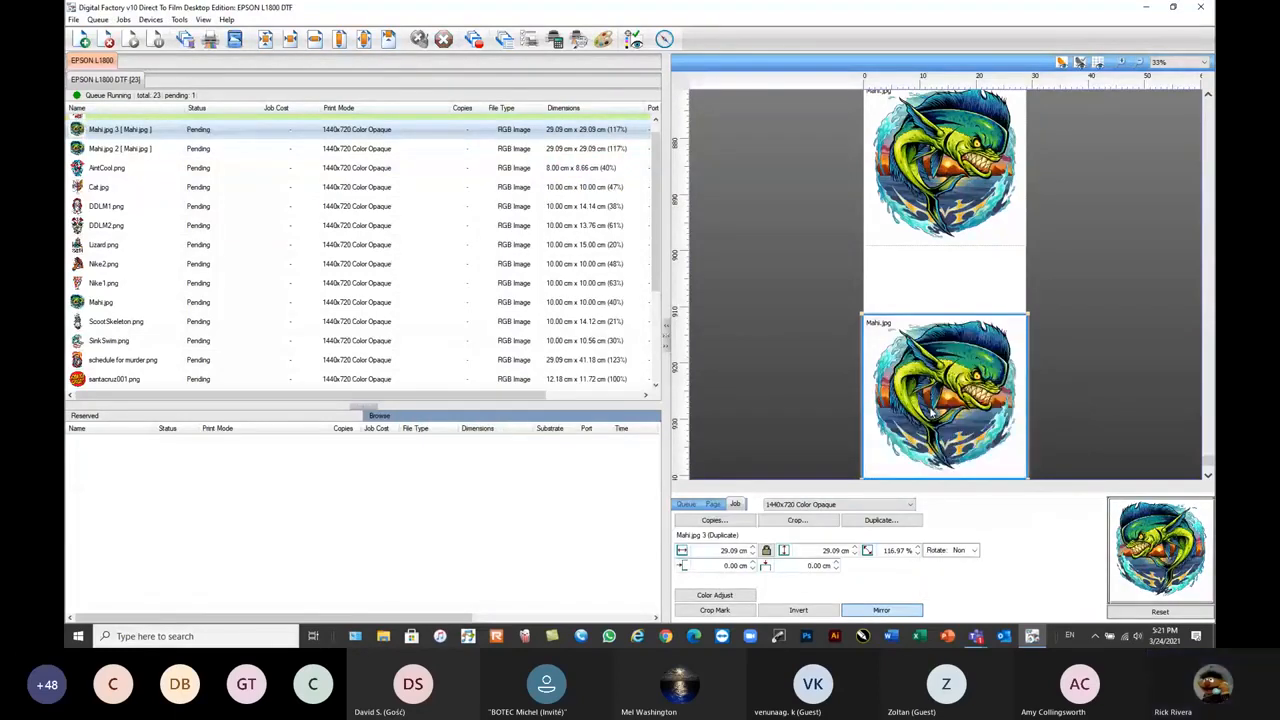
# - Move the first Mahi.jpg duplicate down its page until it sits directly against the second duplicate
pyautogui.moveTo(945, 197); pyautogui.dragTo(951, 260)
pyautogui.scroll(1, 972, 357)
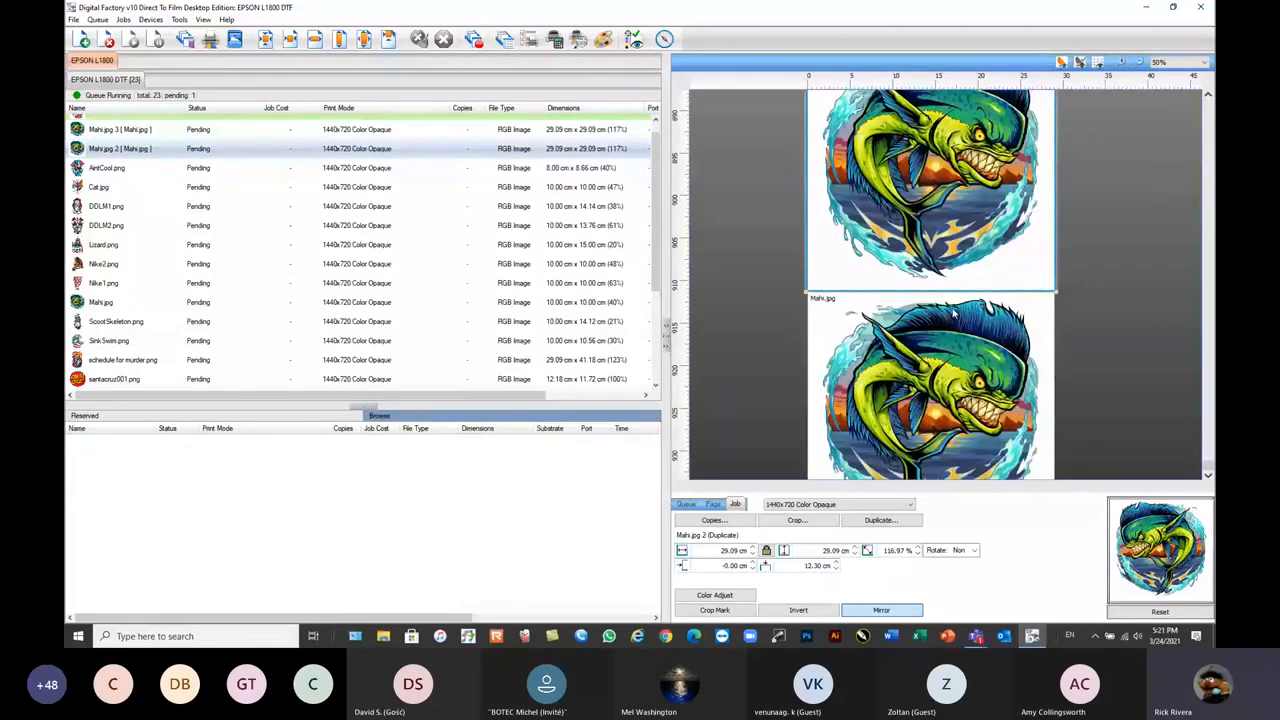
pyautogui.scroll(-1, 956, 314)
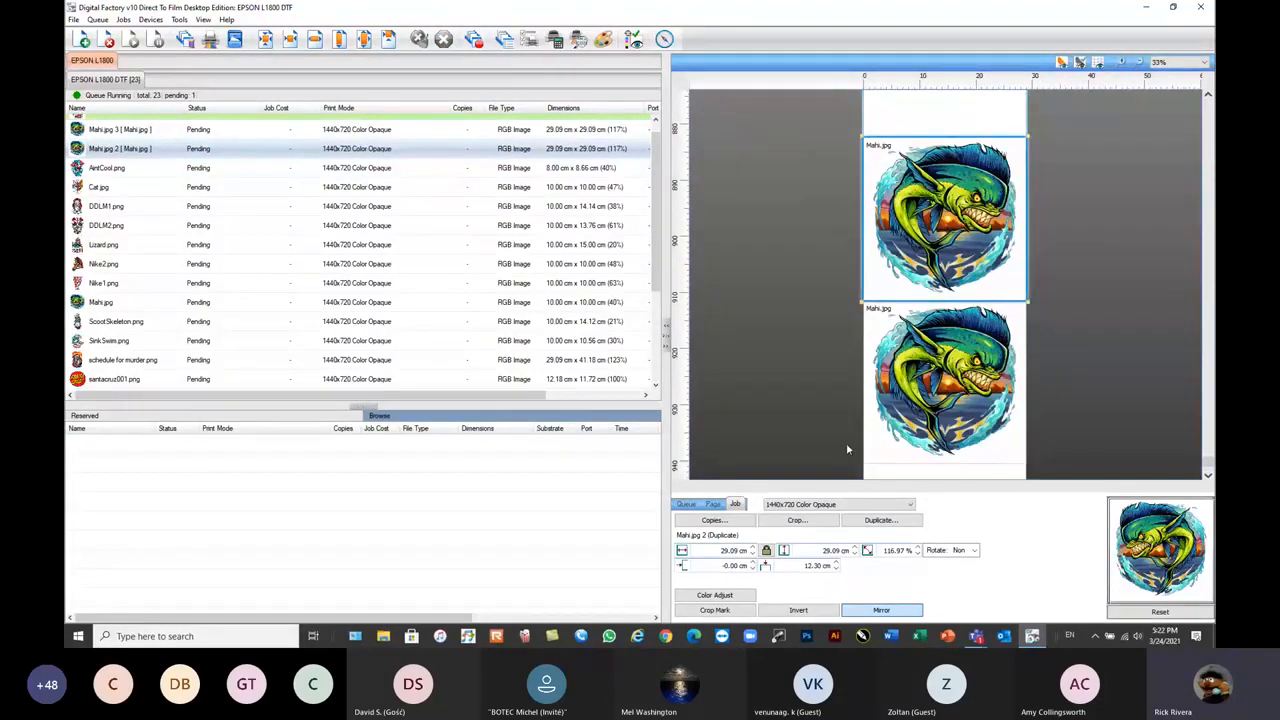
# - Set the saturation of the second Mahi.jpg duplicate to 10 and generate its preview image for comparison with the first
pyautogui.click(918, 380)
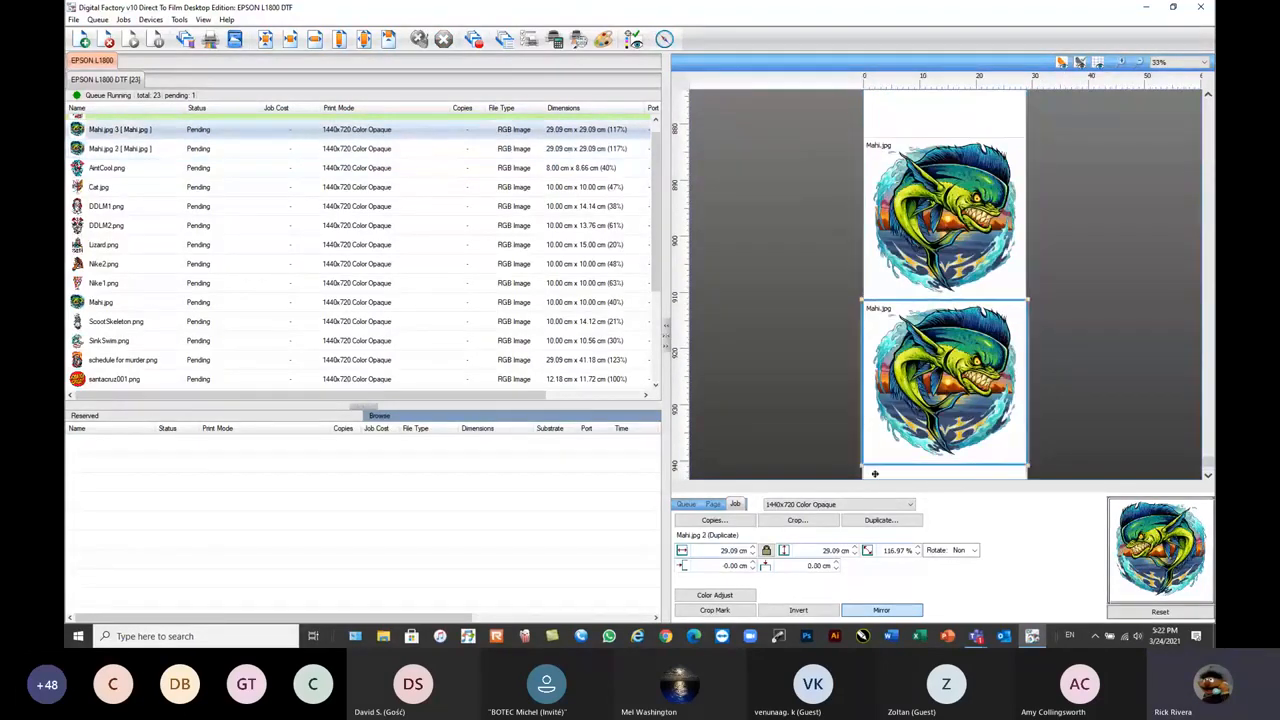
pyautogui.click(715, 595)
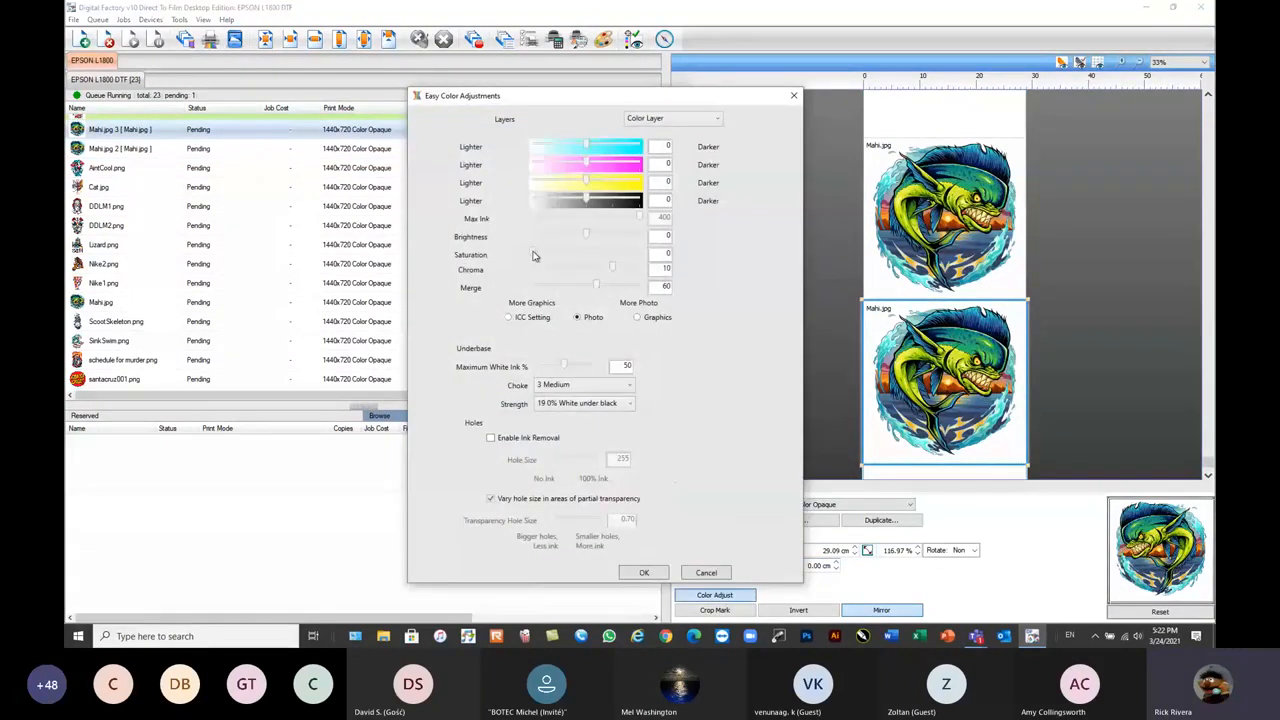
pyautogui.moveTo(530, 254); pyautogui.dragTo(588, 257)
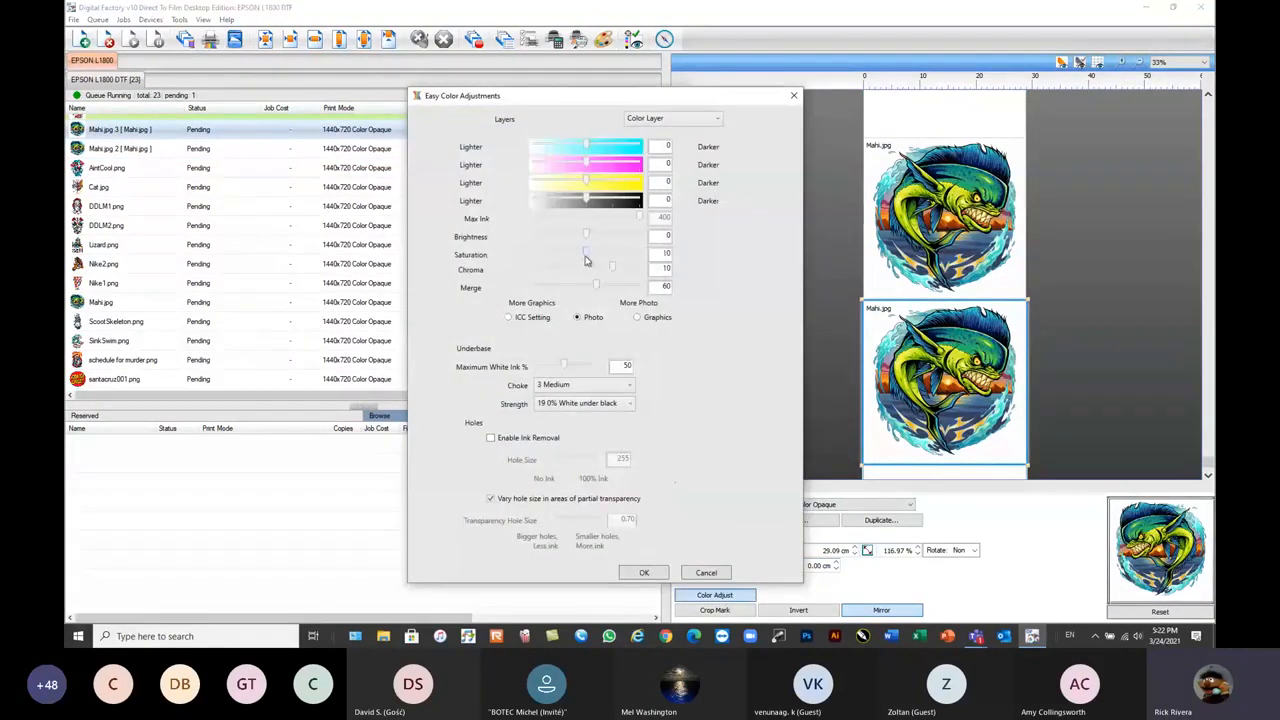
pyautogui.click(644, 572)
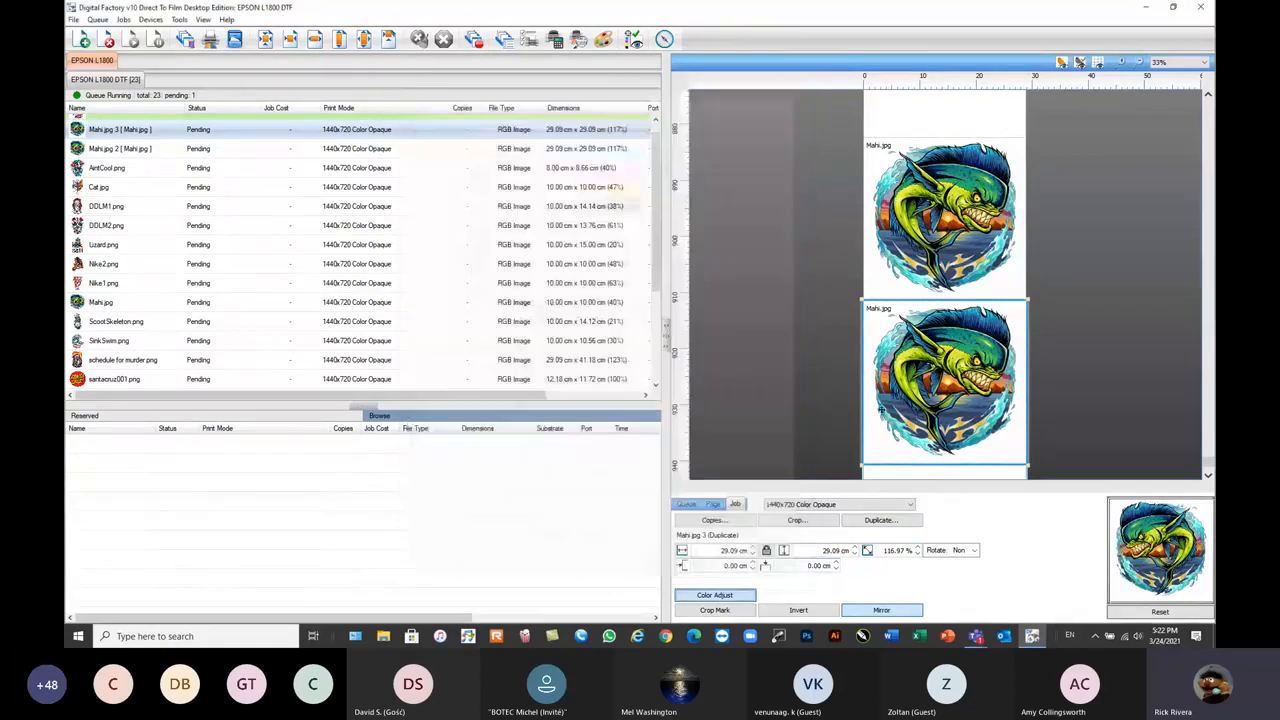
pyautogui.rightClick(942, 360)
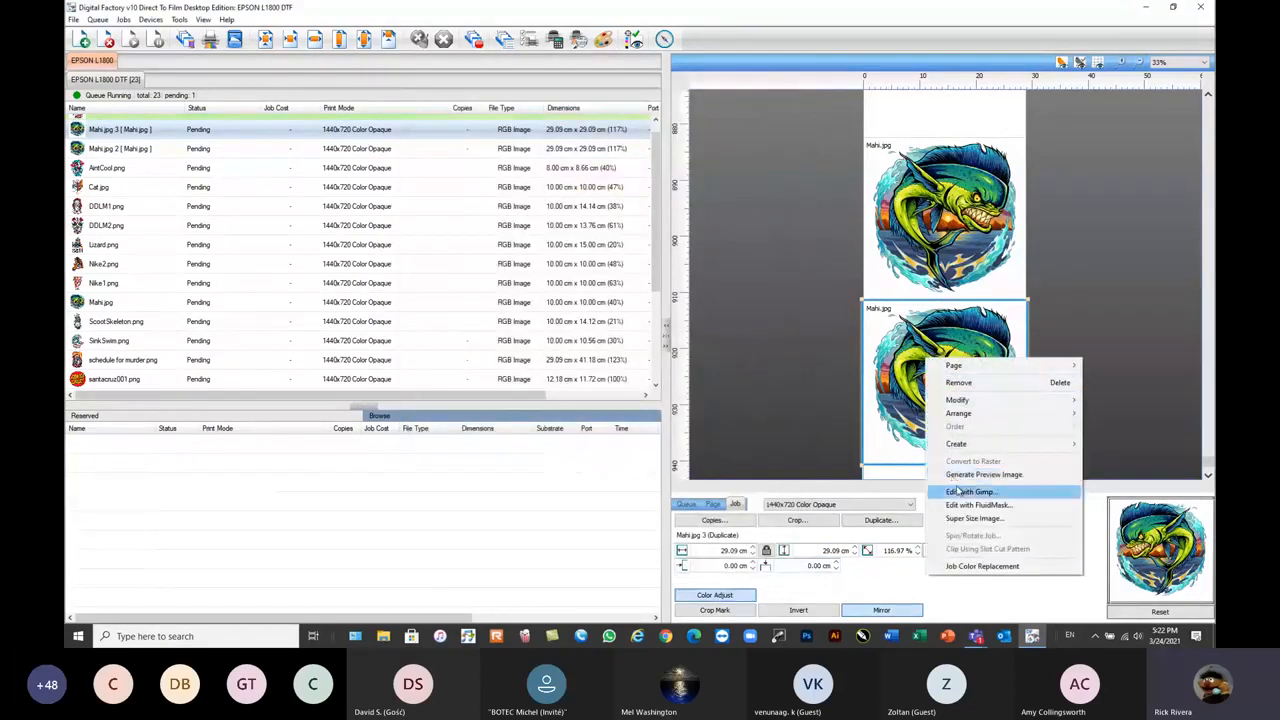
pyautogui.click(984, 474)
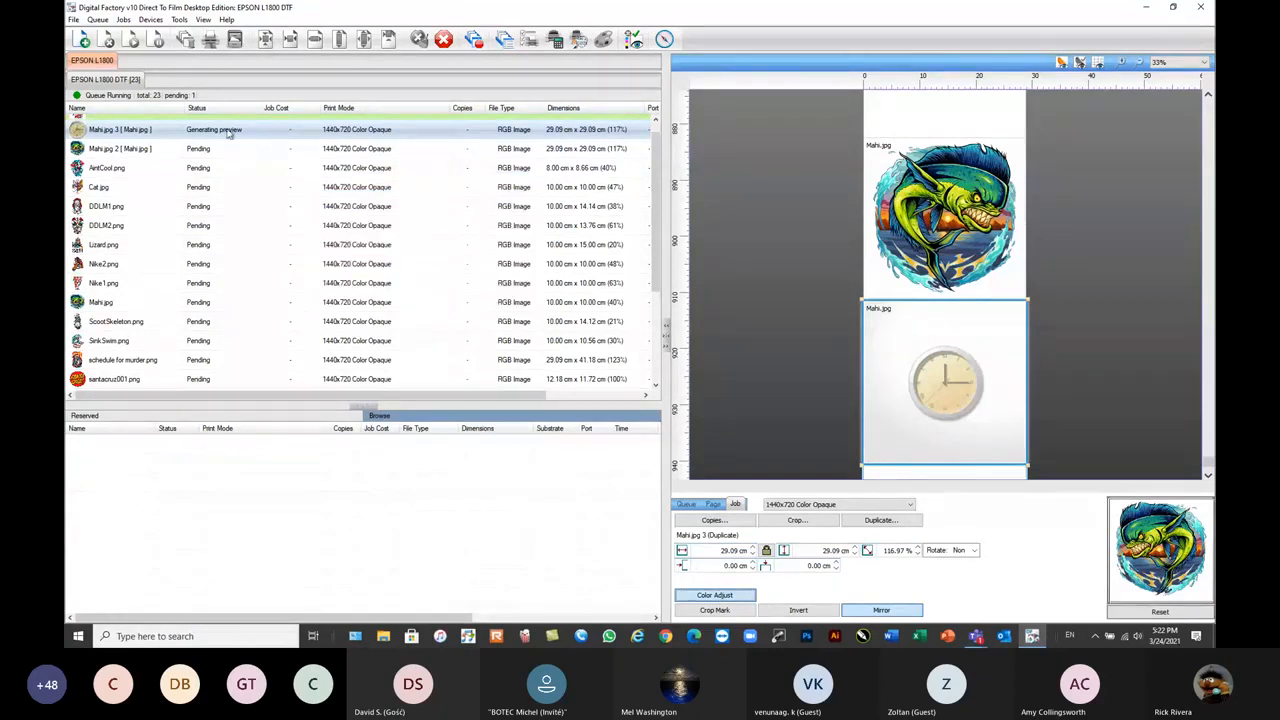
pyautogui.moveTo(229, 134)
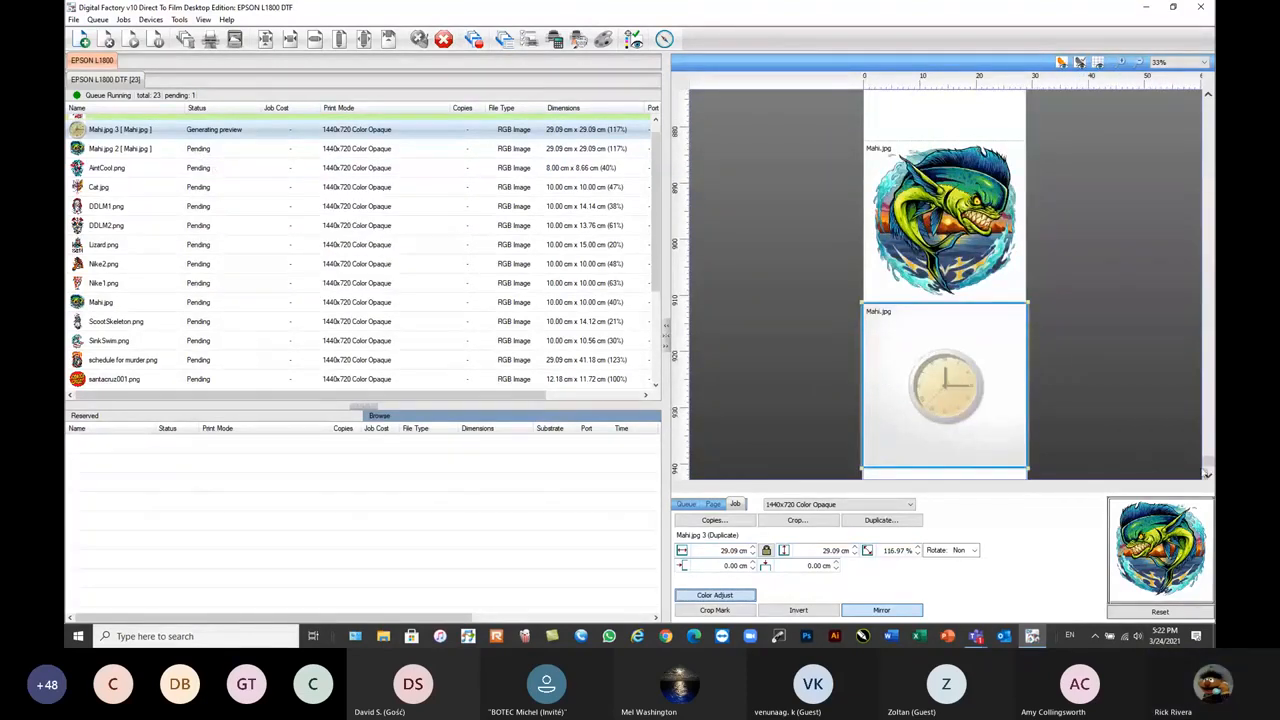
pyautogui.click(1208, 477)
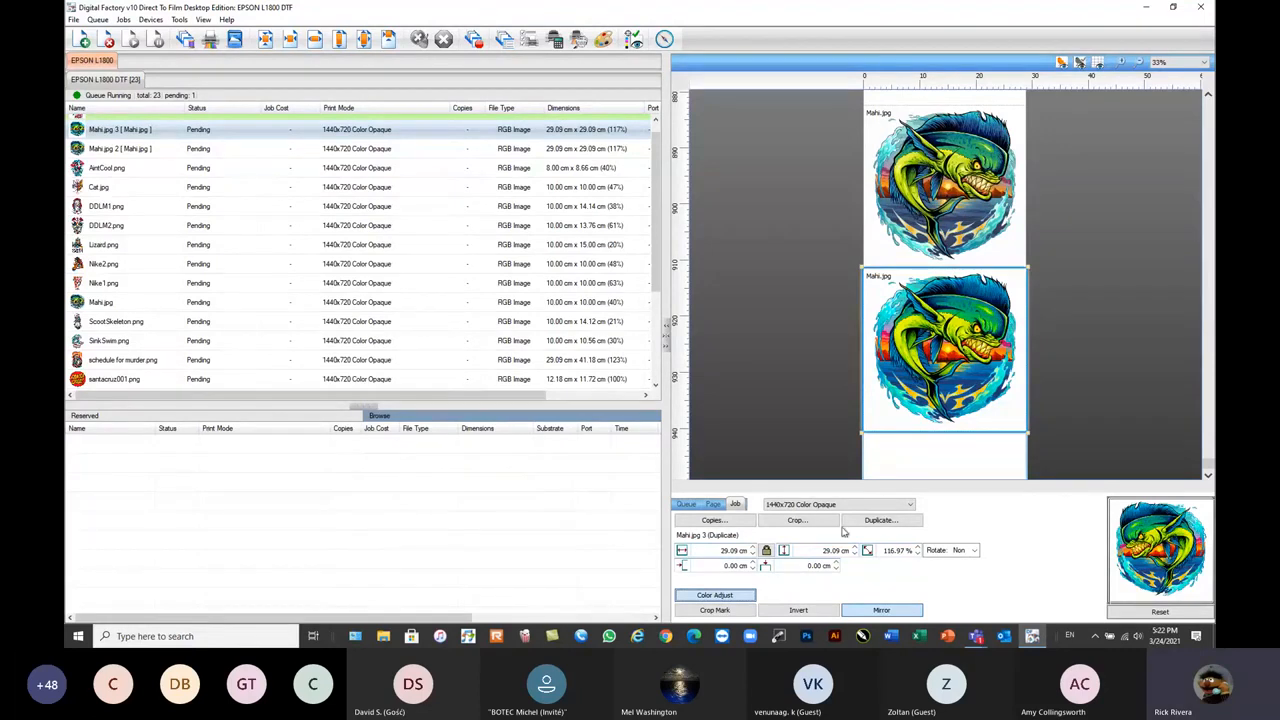
# - Try a saturation of 0 and a maximum white ink of 62%, look through the underbase strength options, and cancel the adjustments
pyautogui.click(728, 594)
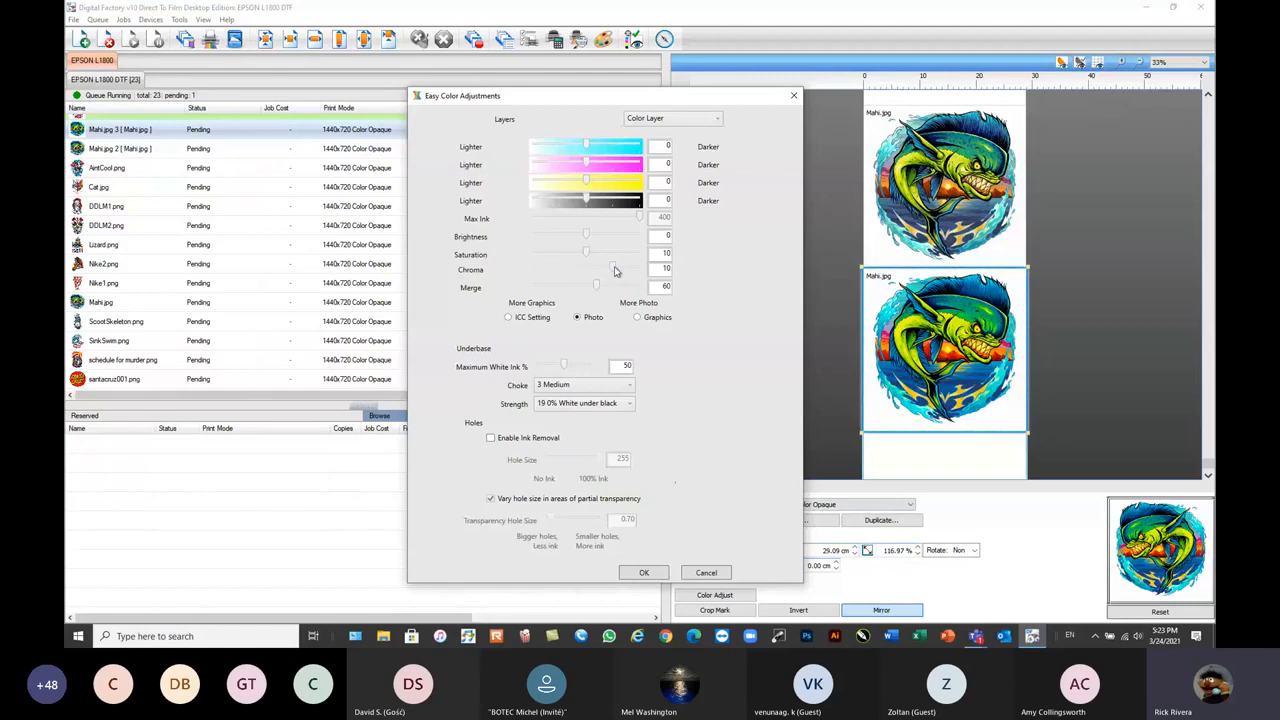
pyautogui.moveTo(586, 253); pyautogui.dragTo(470, 254)
pyautogui.moveTo(565, 366)
pyautogui.mouseDown()
pyautogui.moveTo(593, 369)
pyautogui.moveTo(570, 370)
pyautogui.mouseUp()
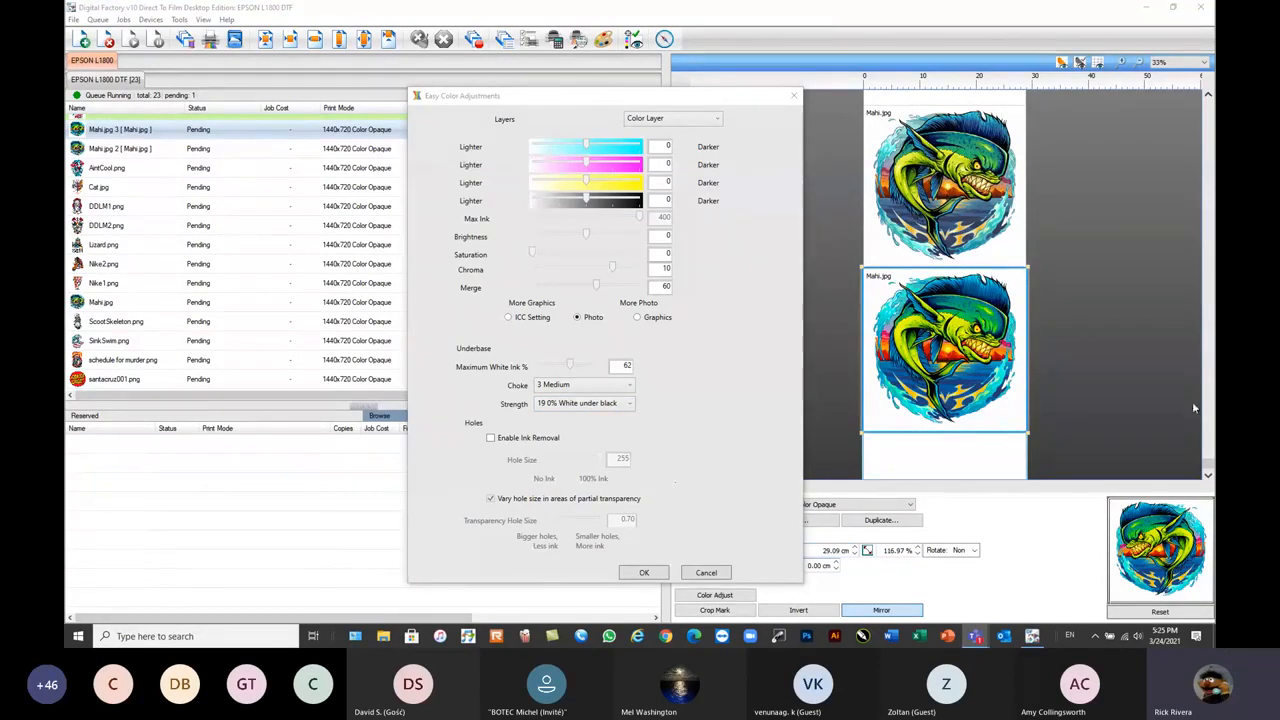
pyautogui.click(628, 403)
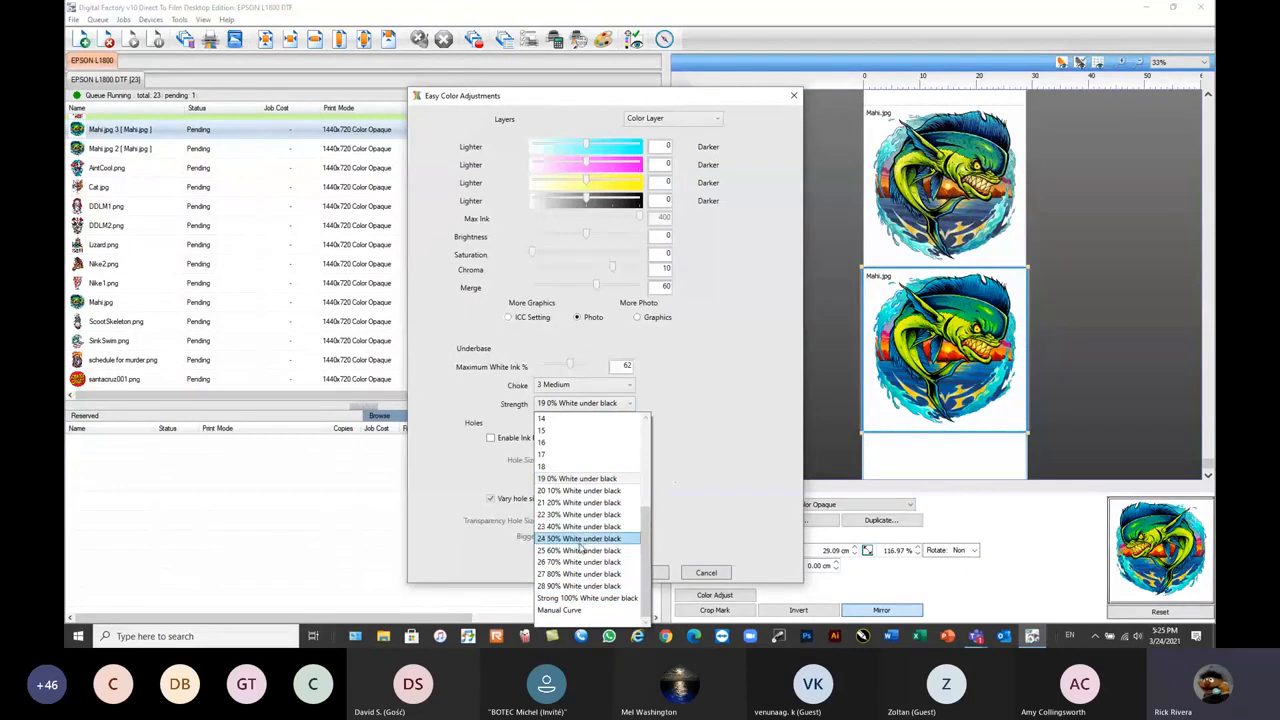
pyautogui.click(724, 413)
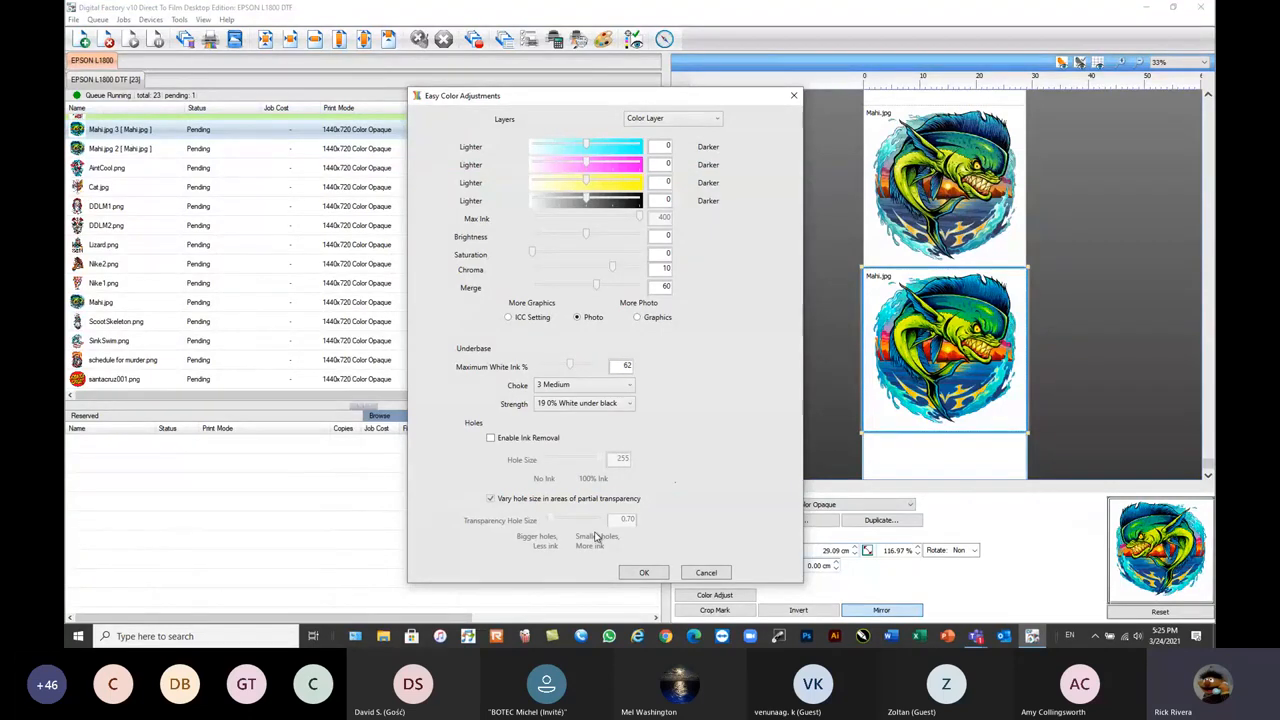
pyautogui.click(706, 573)
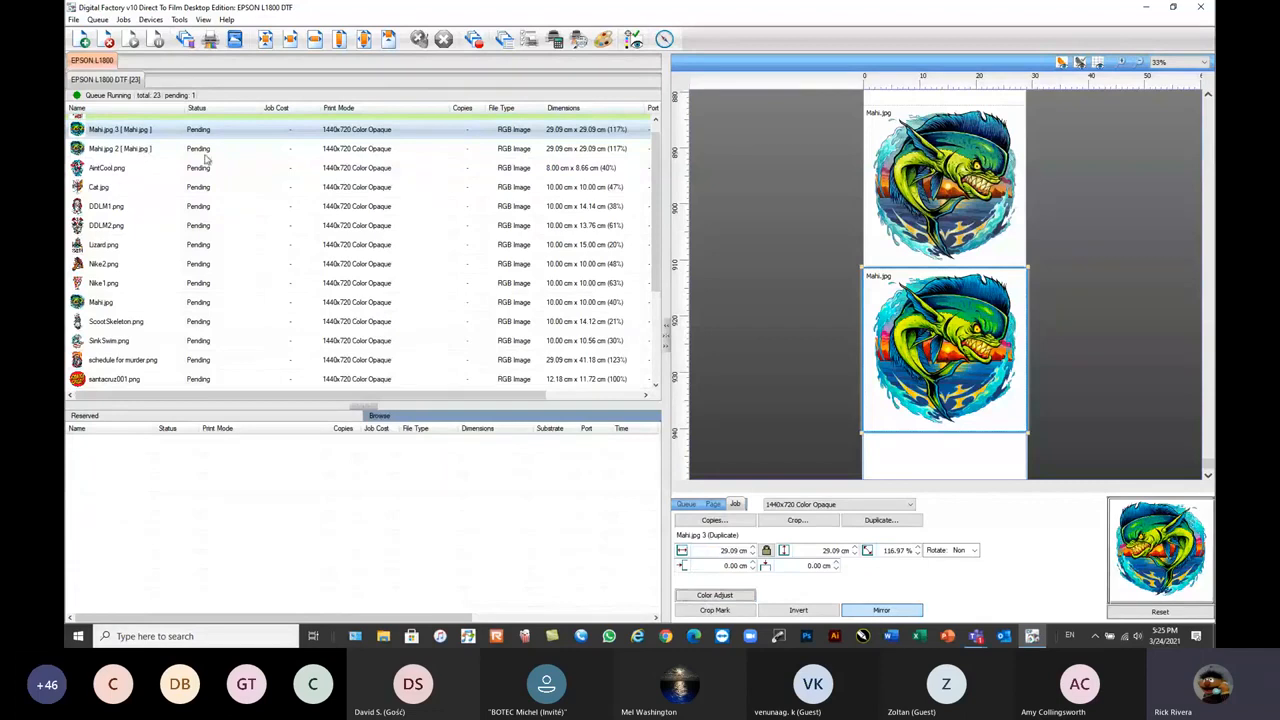
# - Delete both Mahi.jpg duplicates, Mahi.jpg 2 and Mahi.jpg 3, from the queue
pyautogui.moveTo(296, 251)
pyautogui.scroll(-3, 984, 327)
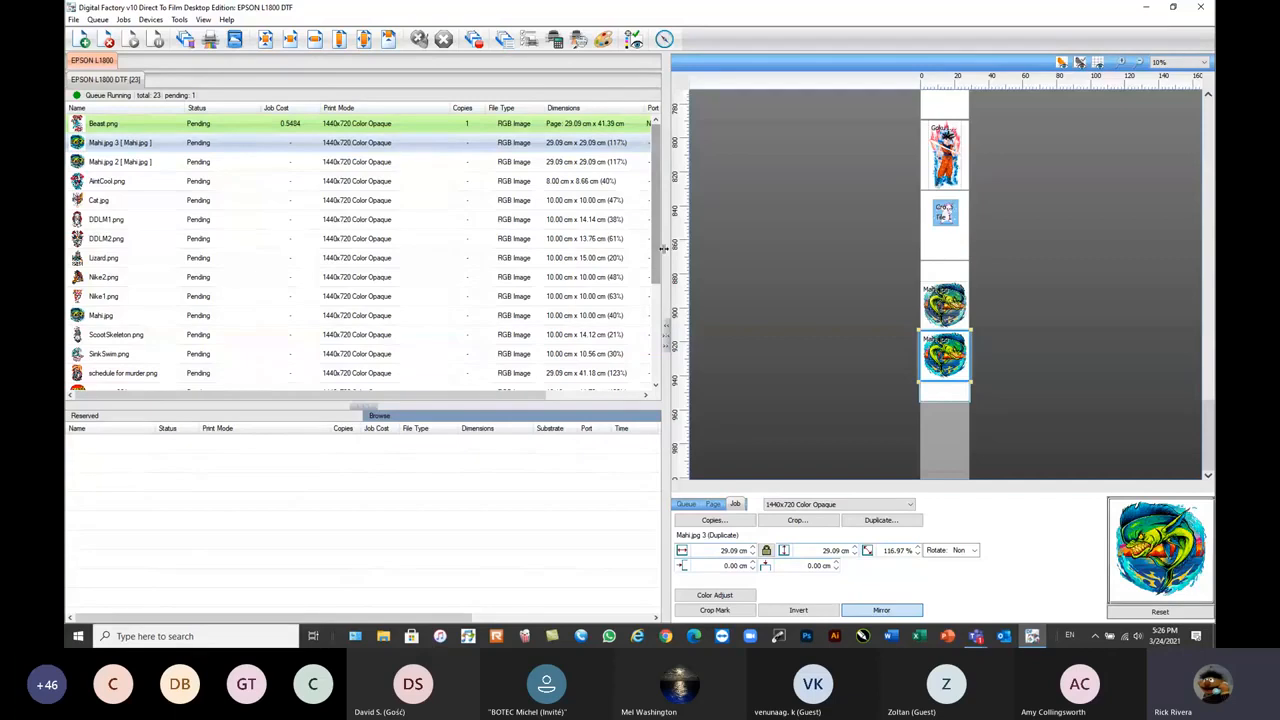
pyautogui.moveTo(128, 127)
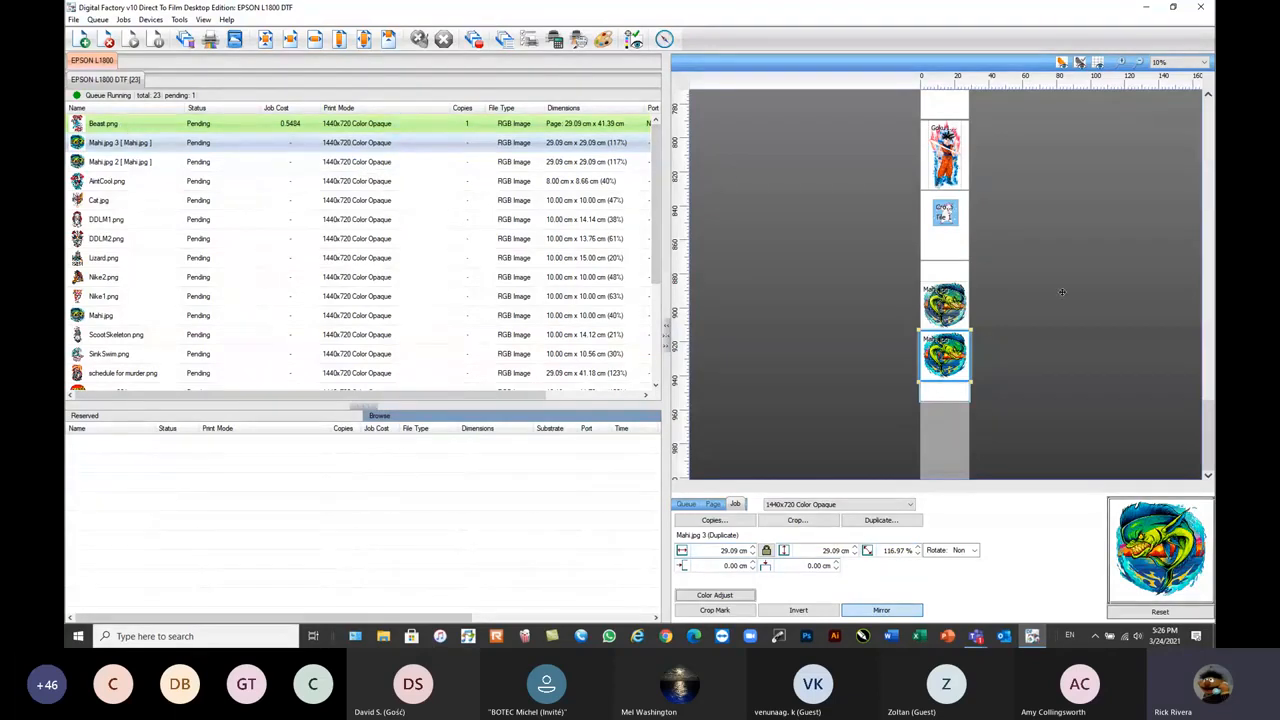
pyautogui.moveTo(1209, 420); pyautogui.dragTo(1209, 119)
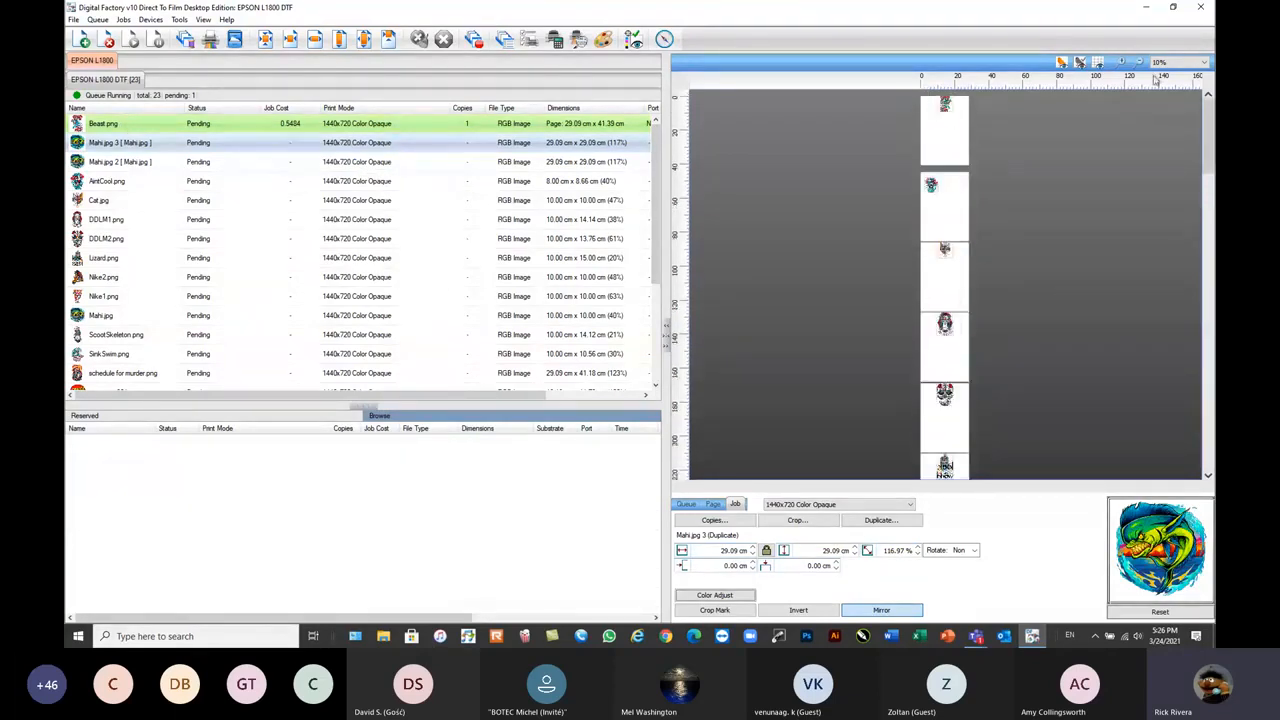
pyautogui.click(126, 145)
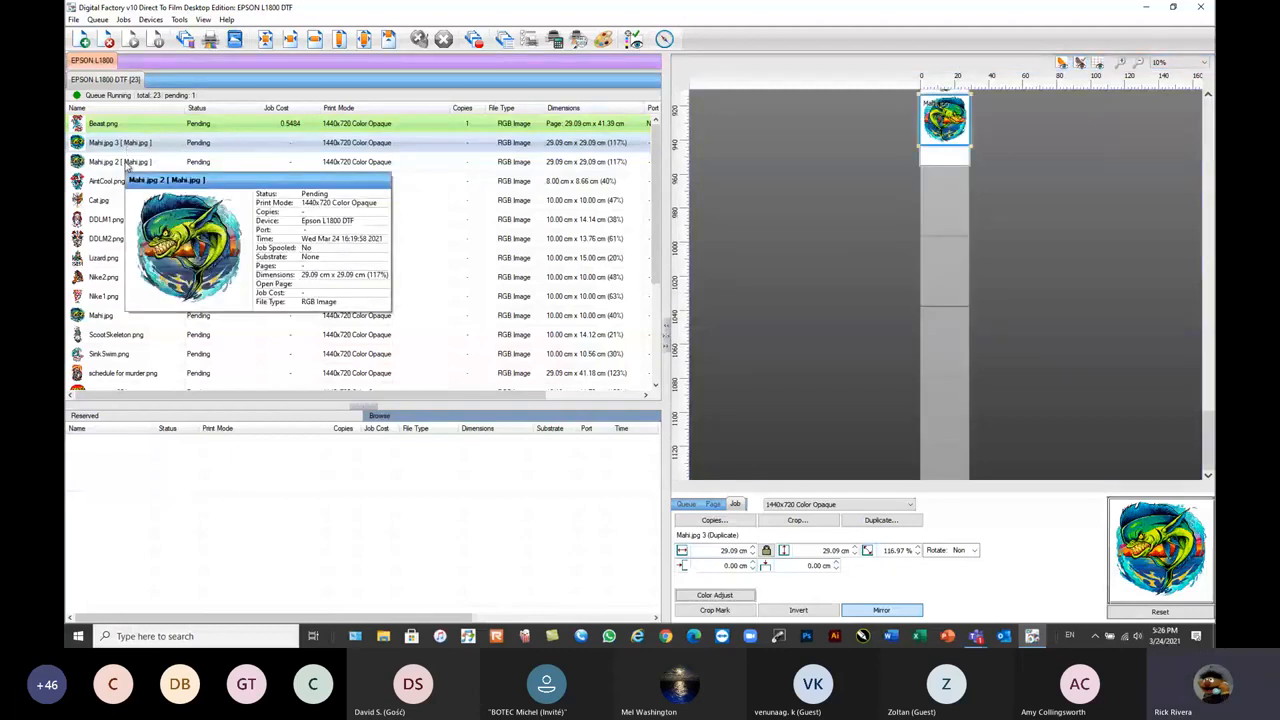
pyautogui.keyDown('shift'); pyautogui.click(127, 165); pyautogui.keyUp('shift')
pyautogui.press('Delete')
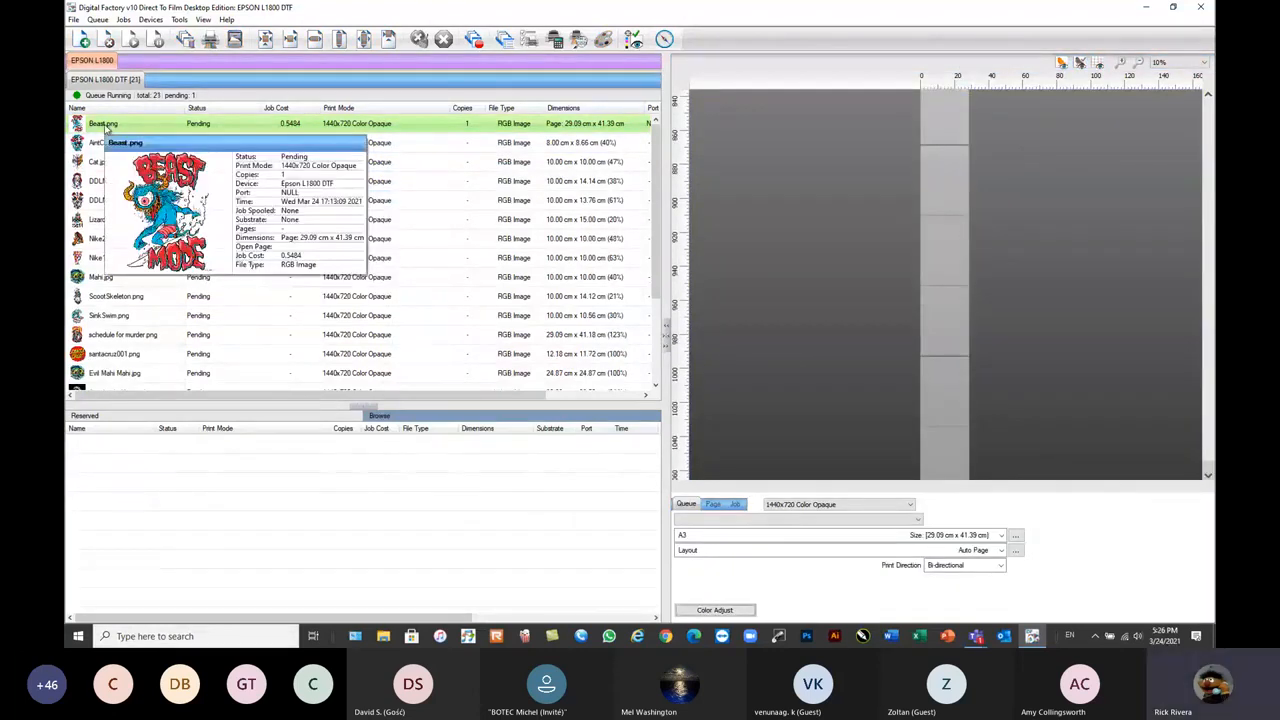
# - Return the pending Beast.png page to an ordinary job in the queue and select that job
pyautogui.rightClick(106, 129)
pyautogui.click(143, 190)
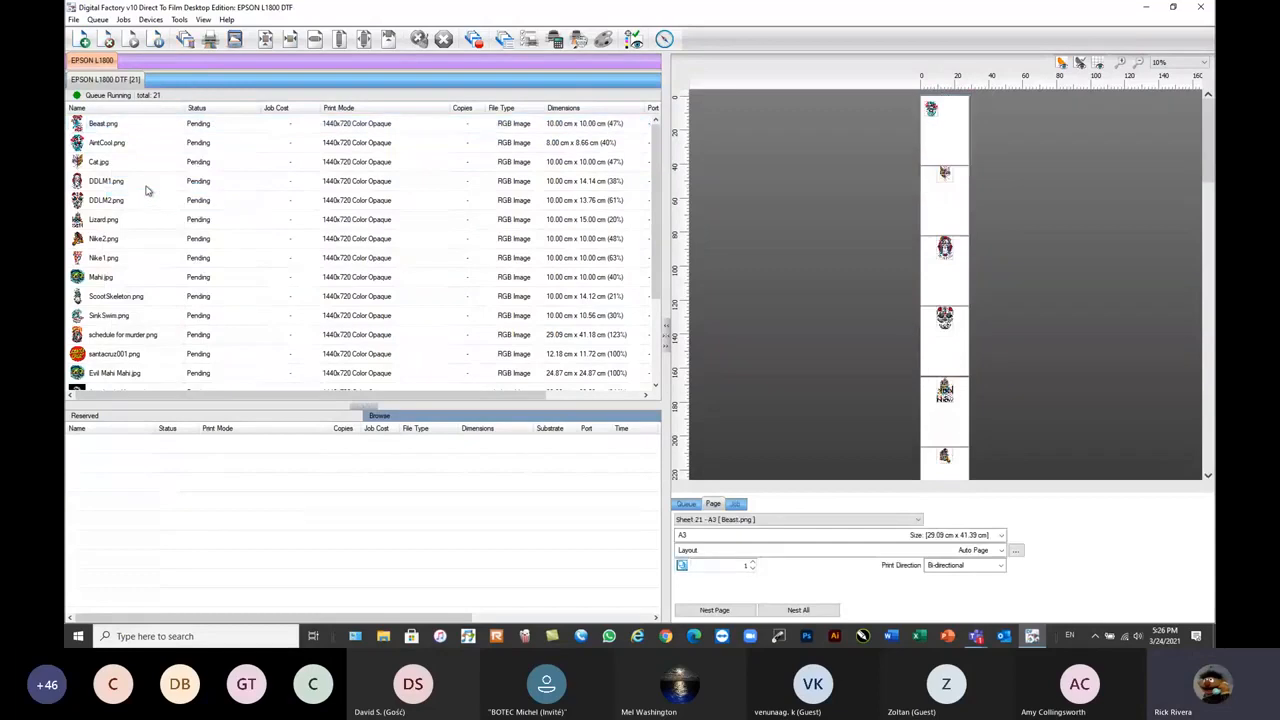
pyautogui.click(102, 127)
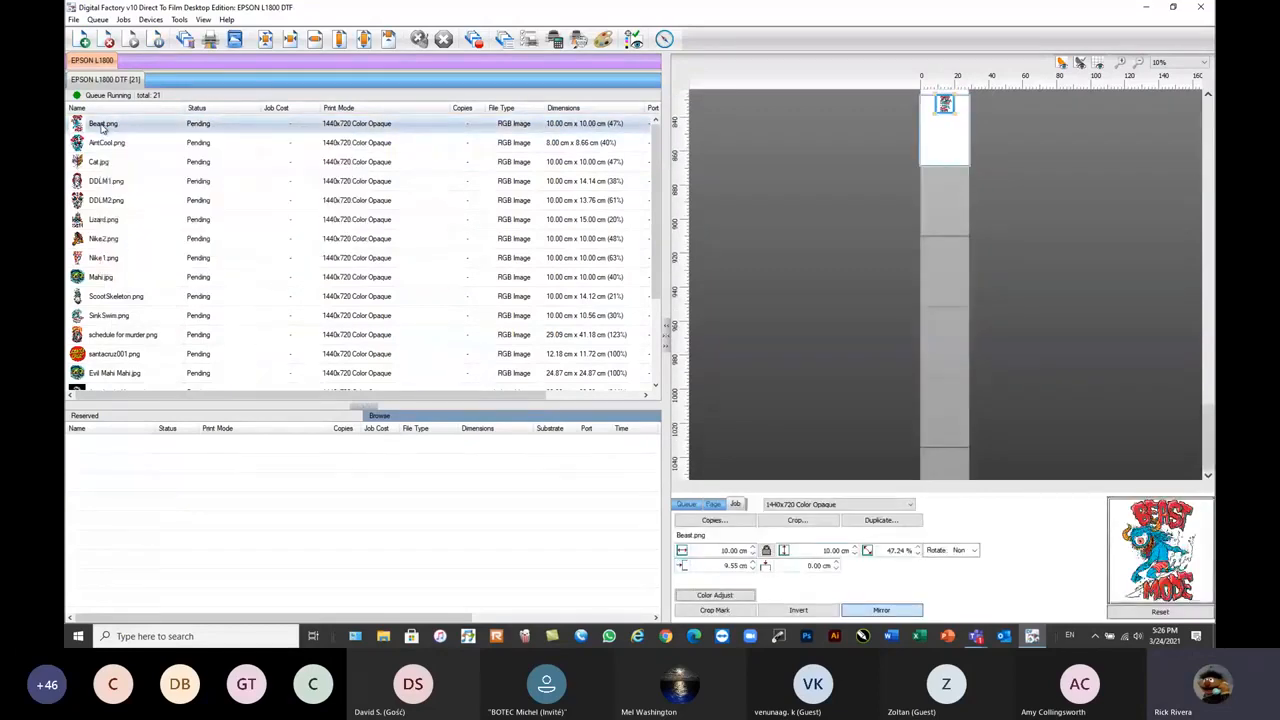
# - Nest the contents of all pages together automatically, after selecting the queued jobs from Beast.png through SinkSwim.png
pyautogui.keyDown('shift'); pyautogui.click(108, 320); pyautogui.keyUp('shift')
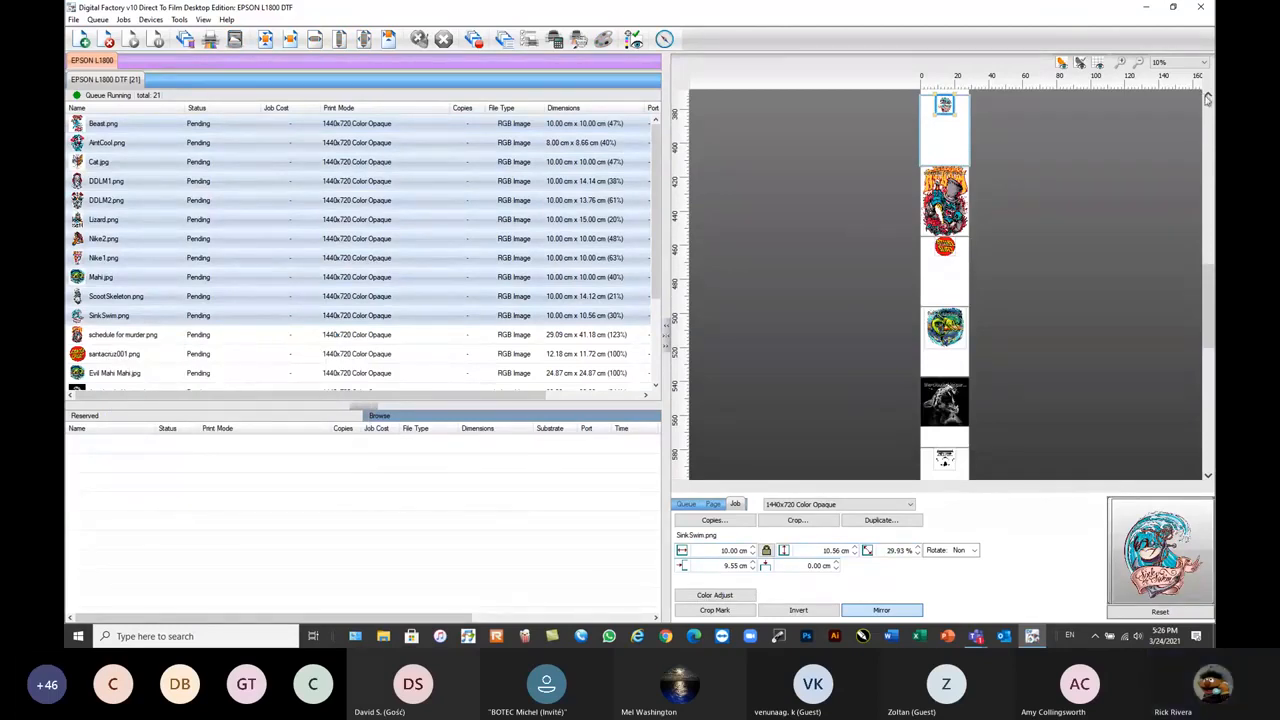
pyautogui.scroll(10, 1209, 97)
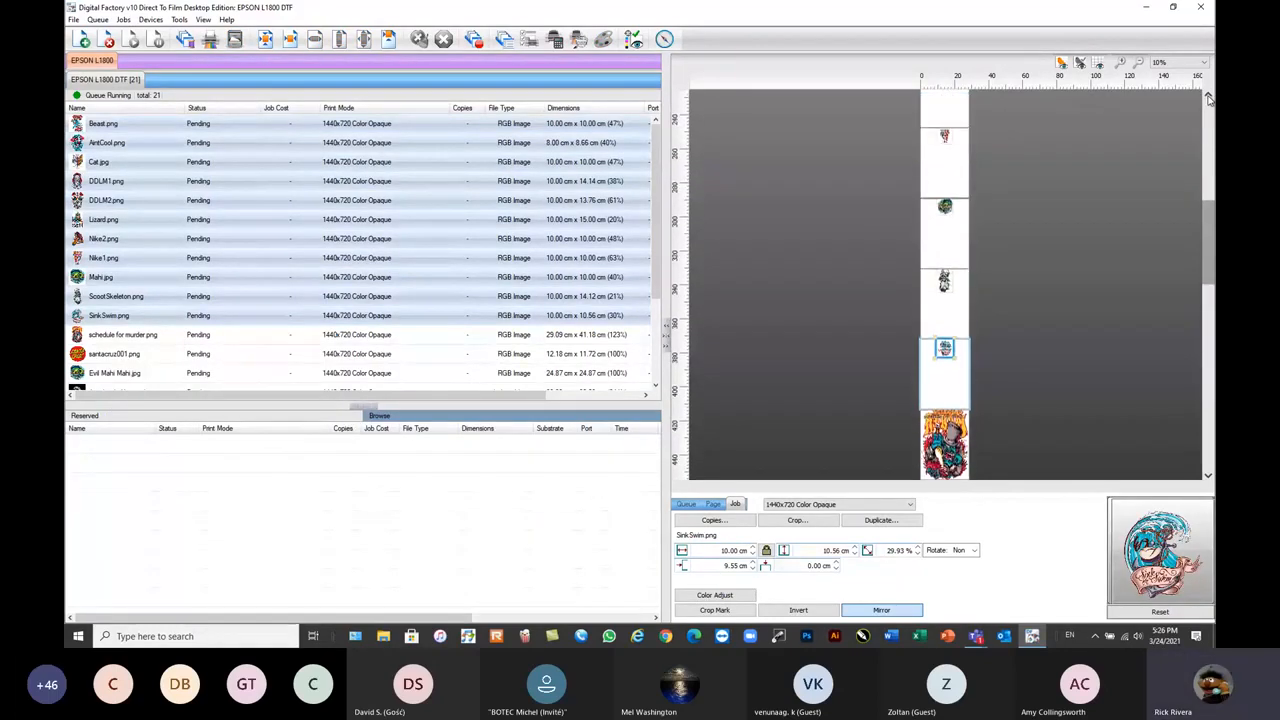
pyautogui.scroll(9, 1209, 97)
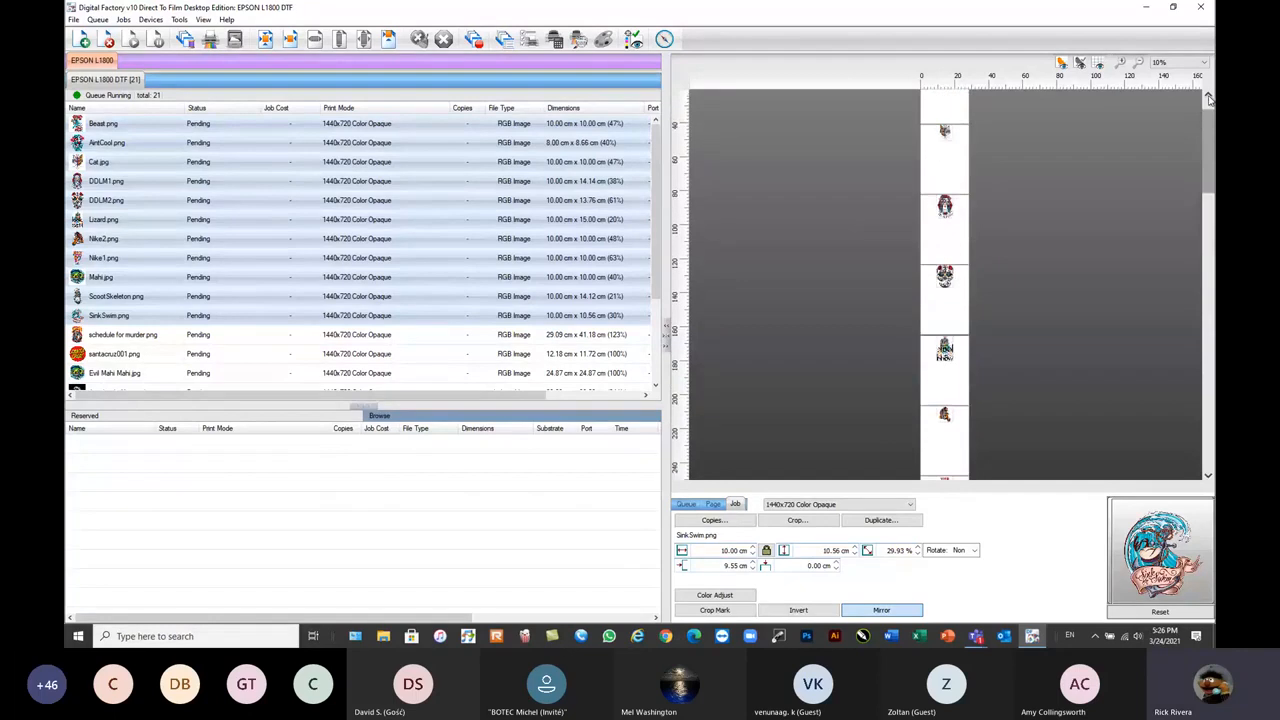
pyautogui.click(940, 136)
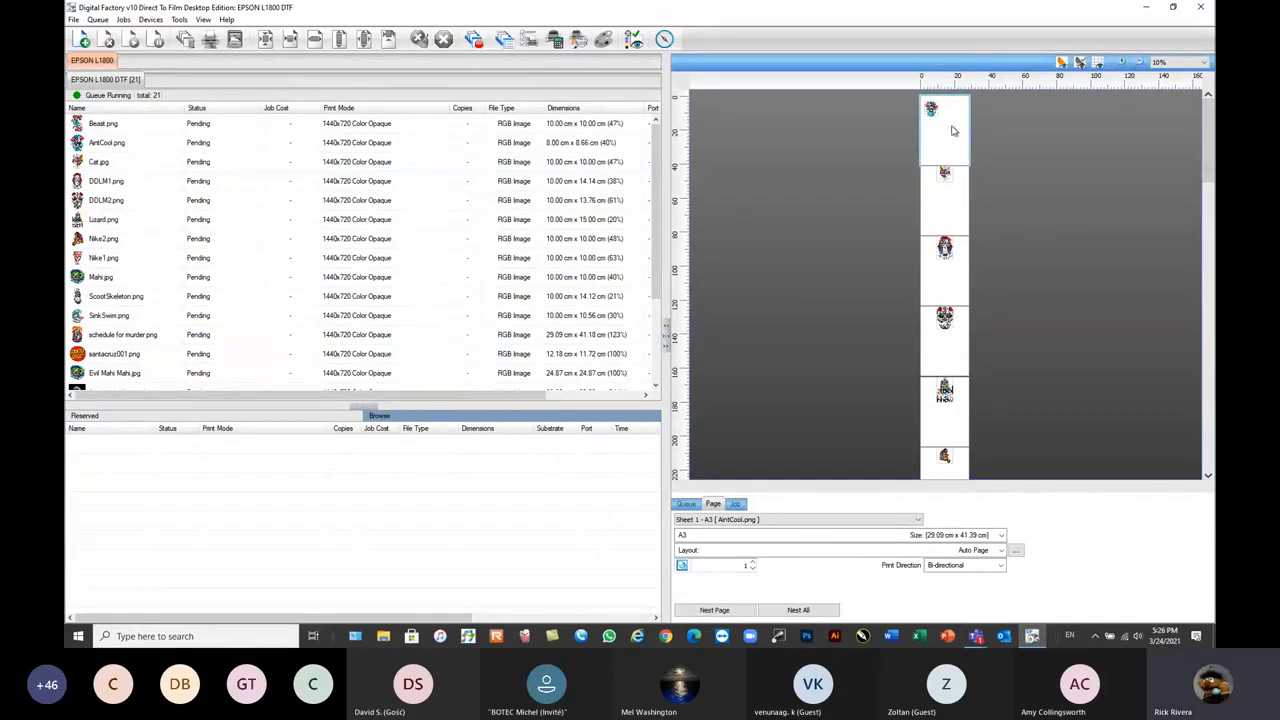
pyautogui.rightClick(953, 131)
pyautogui.moveTo(1012, 139)
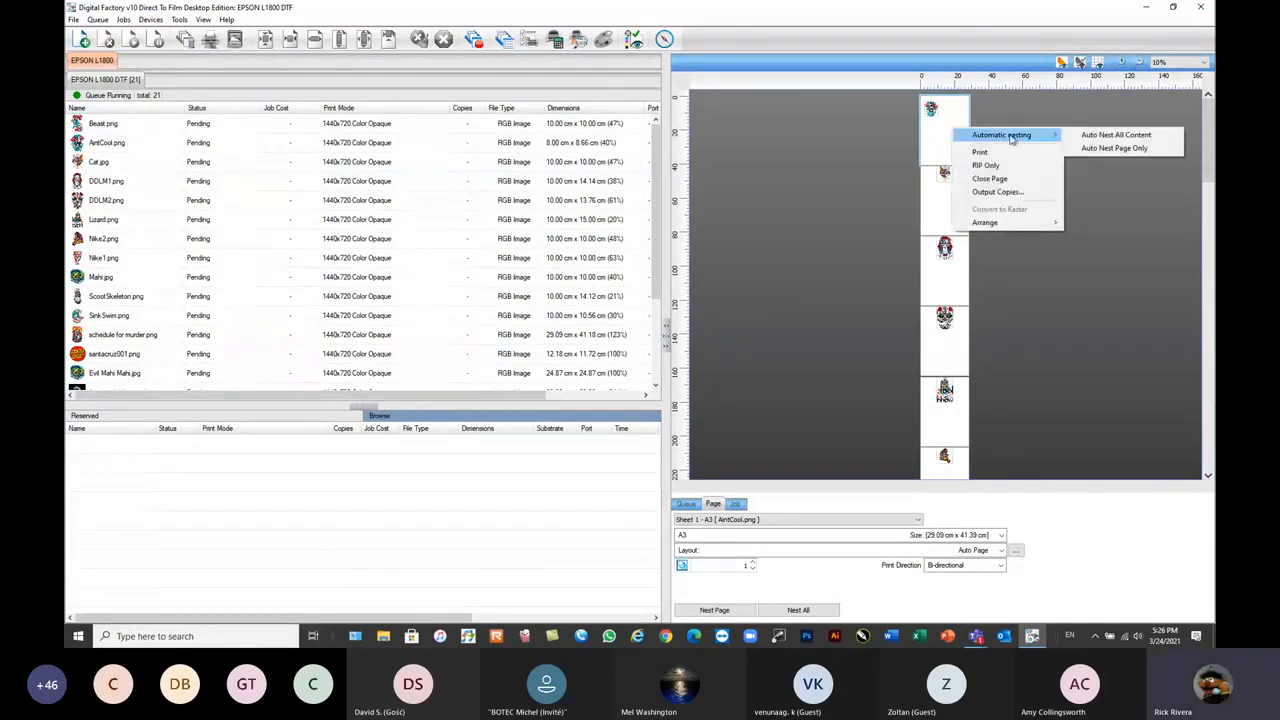
pyautogui.click(1116, 137)
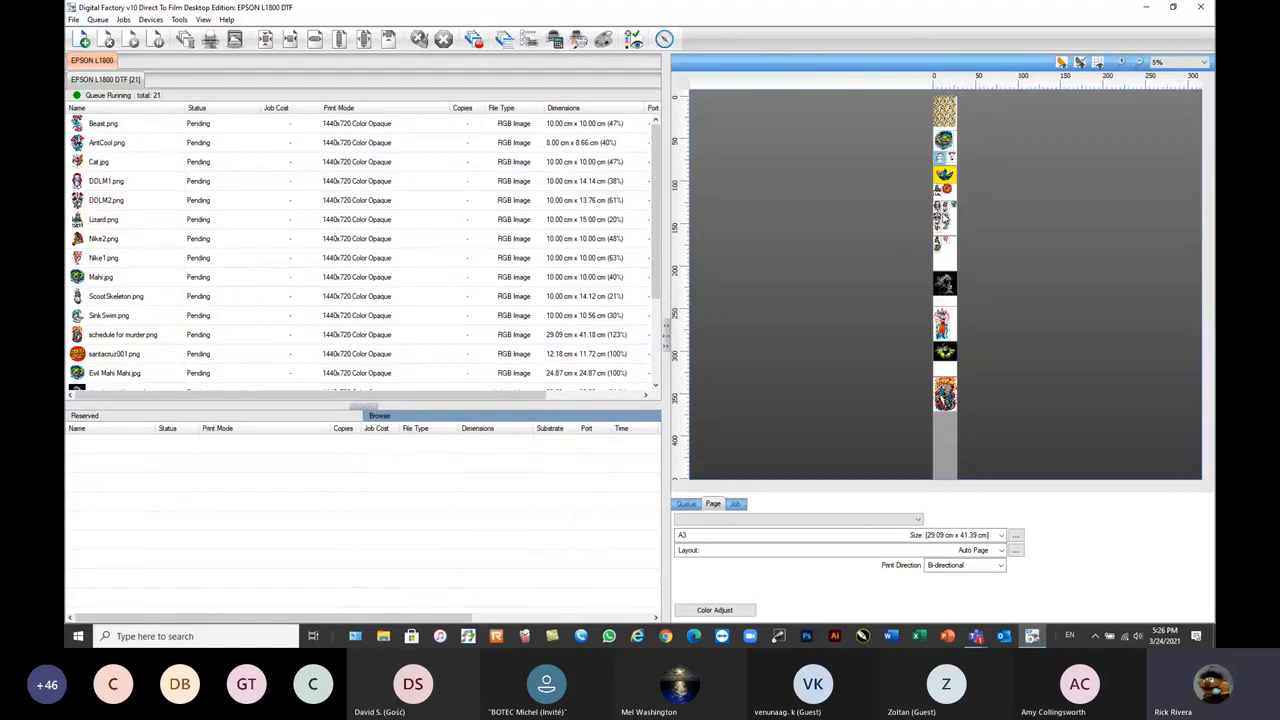
# - Set the nested Beast.png job to two side-by-side copies
pyautogui.scroll(1, 952, 211)
pyautogui.scroll(3, 953, 195)
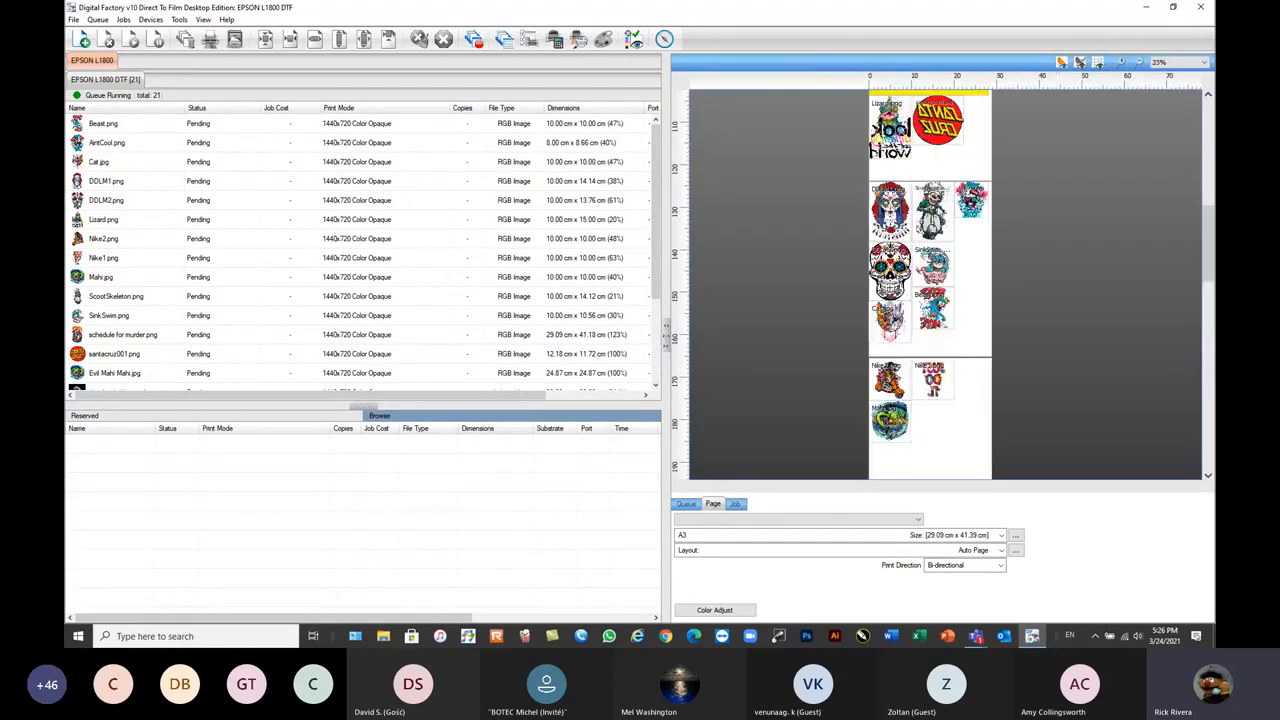
pyautogui.scroll(-1, 970, 380)
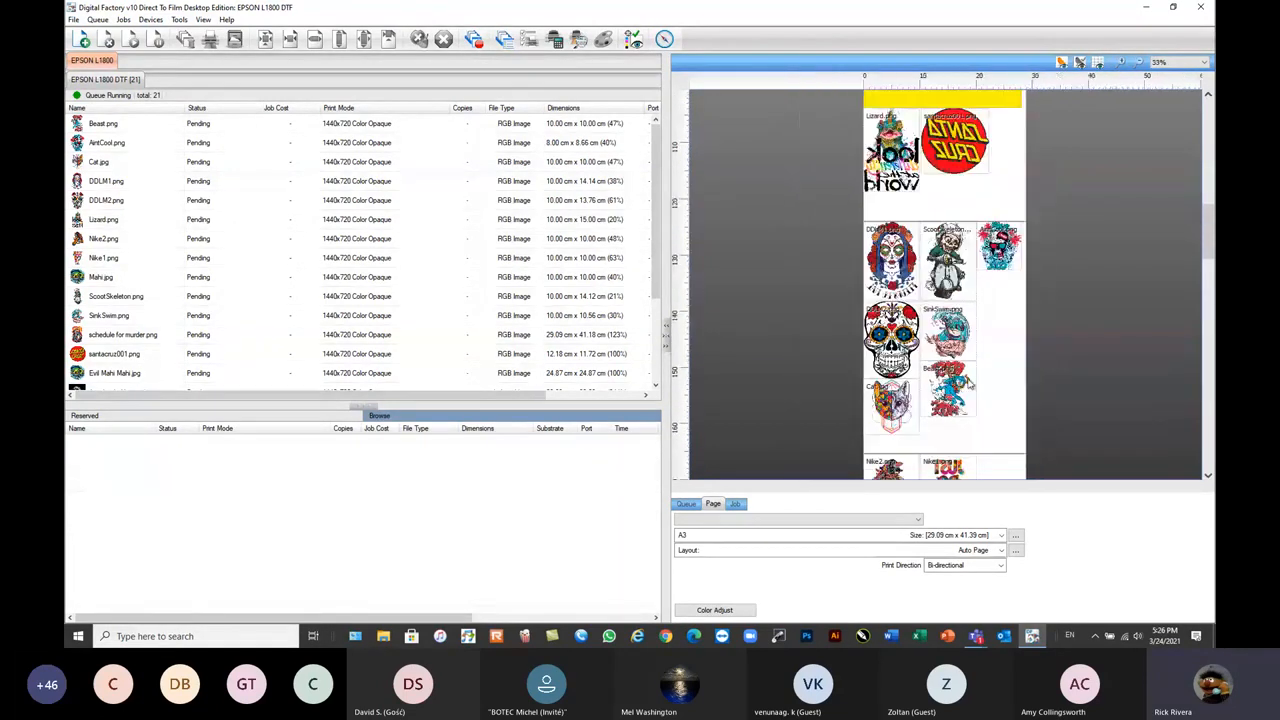
pyautogui.scroll(1, 977, 408)
pyautogui.scroll(1, 989, 345)
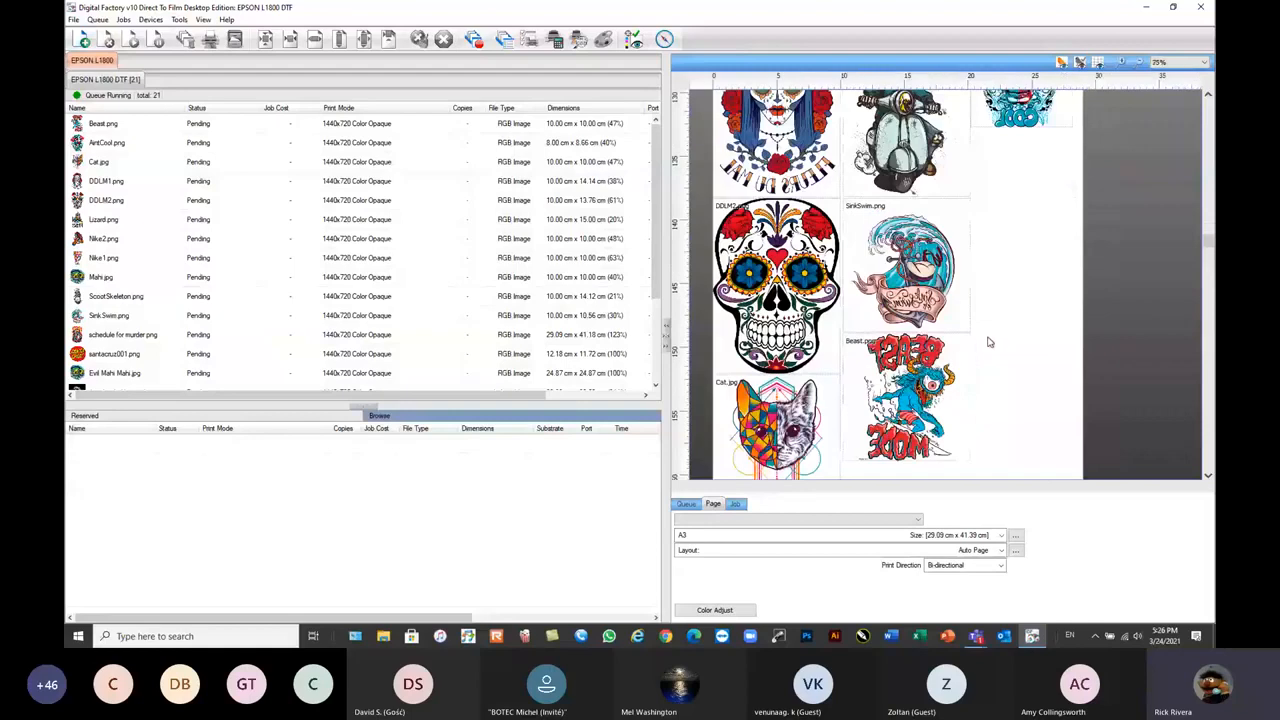
pyautogui.scroll(-1, 985, 360)
pyautogui.click(951, 401)
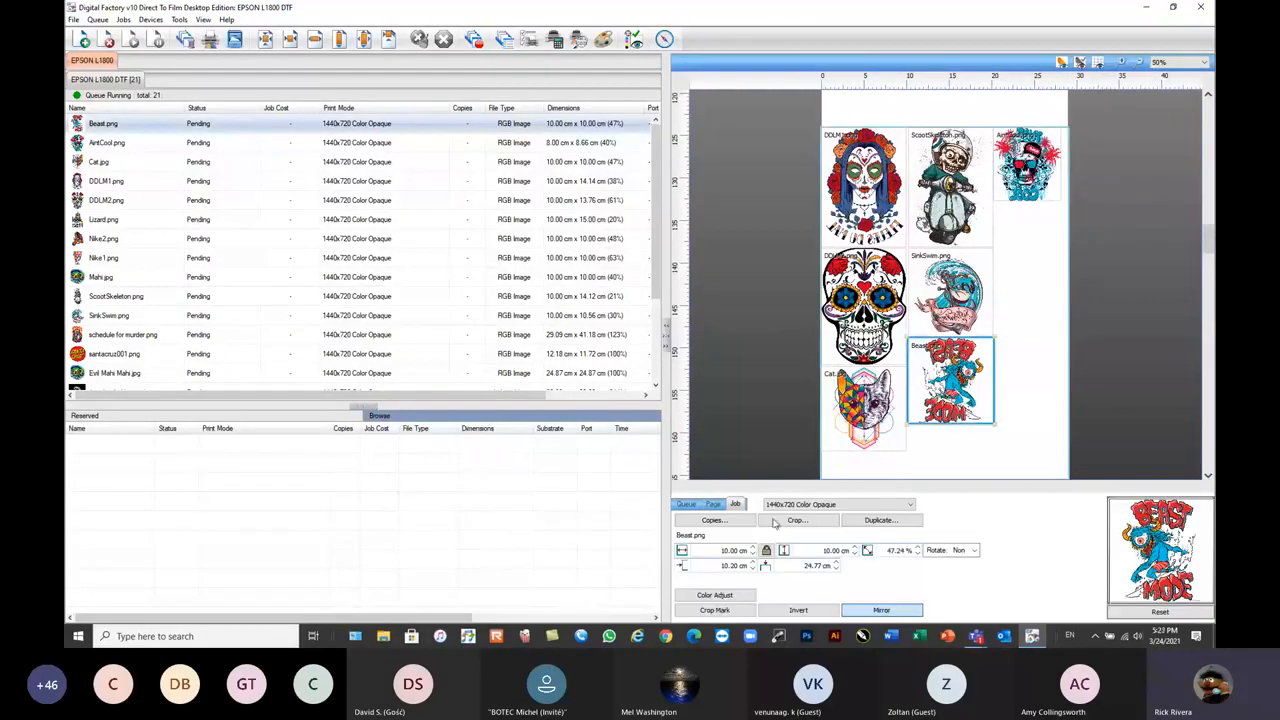
pyautogui.click(880, 520)
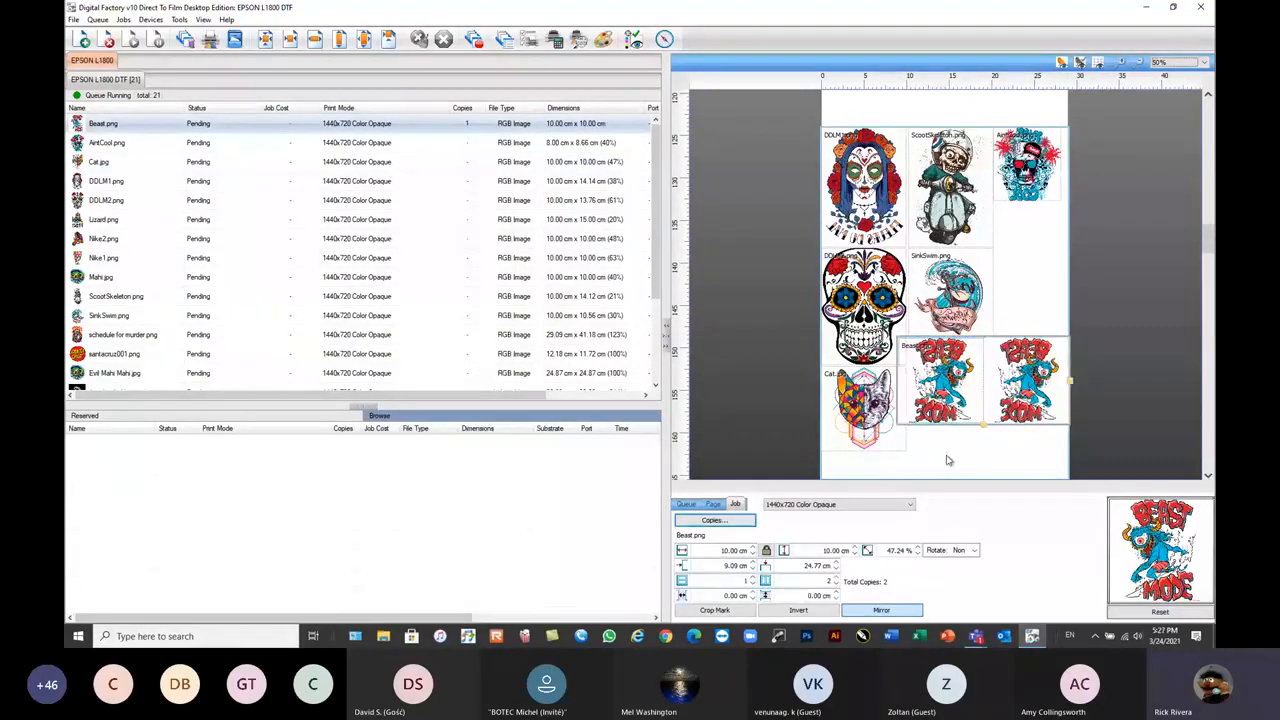
# - Set the AintCool.png job to two side-by-side copies
pyautogui.click(962, 296)
pyautogui.click(1027, 165)
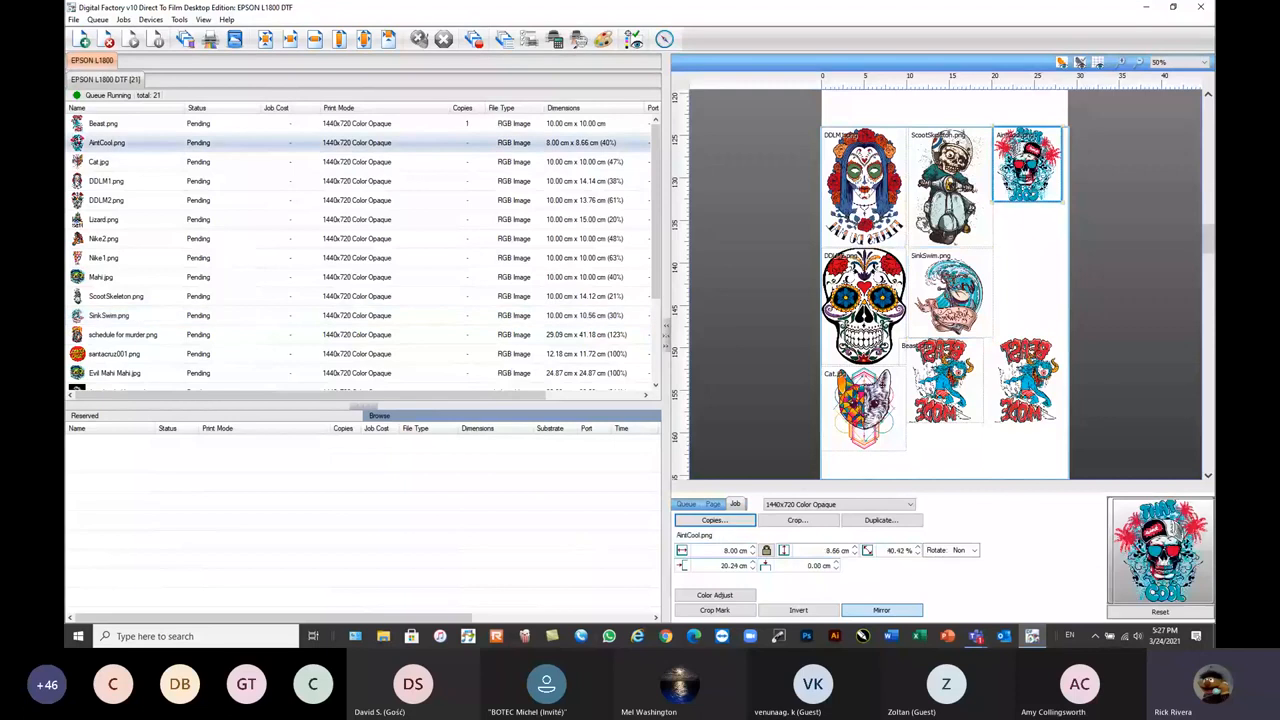
pyautogui.click(716, 521)
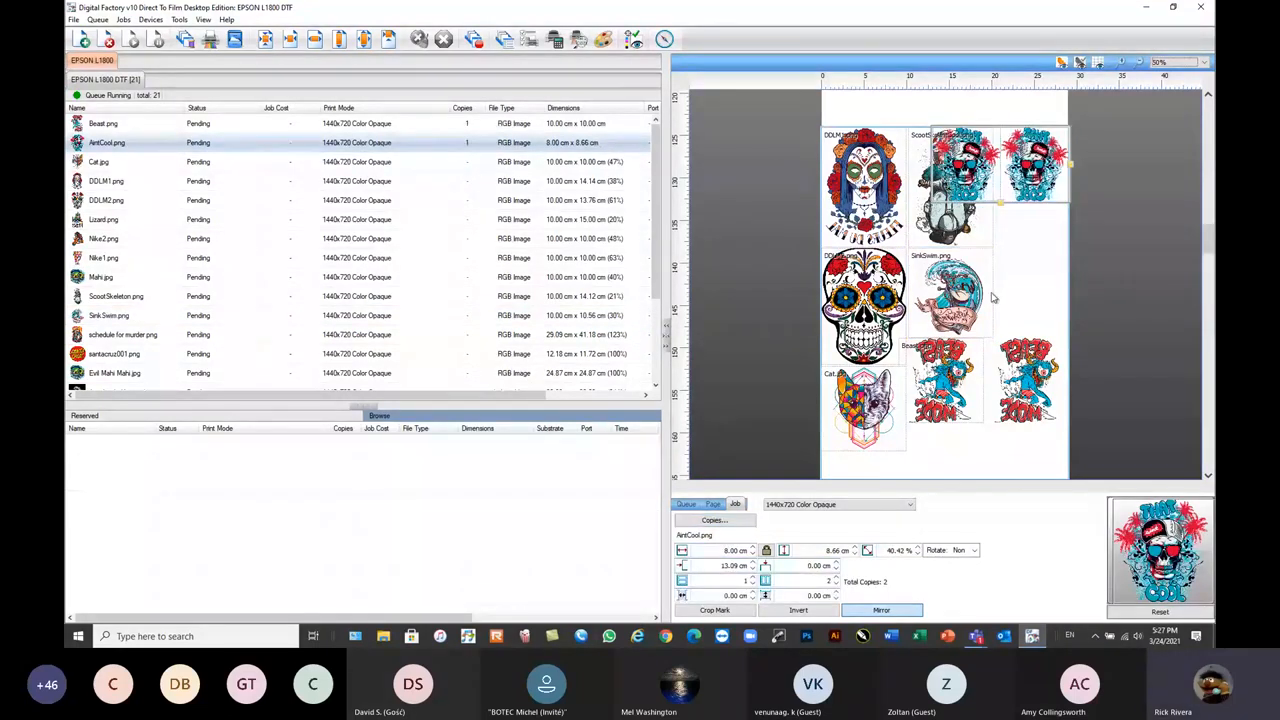
# - Automatically nest all content again so the added copies are rearranged, and look over the resulting pages
pyautogui.rightClick(1041, 267)
pyautogui.moveTo(1075, 273)
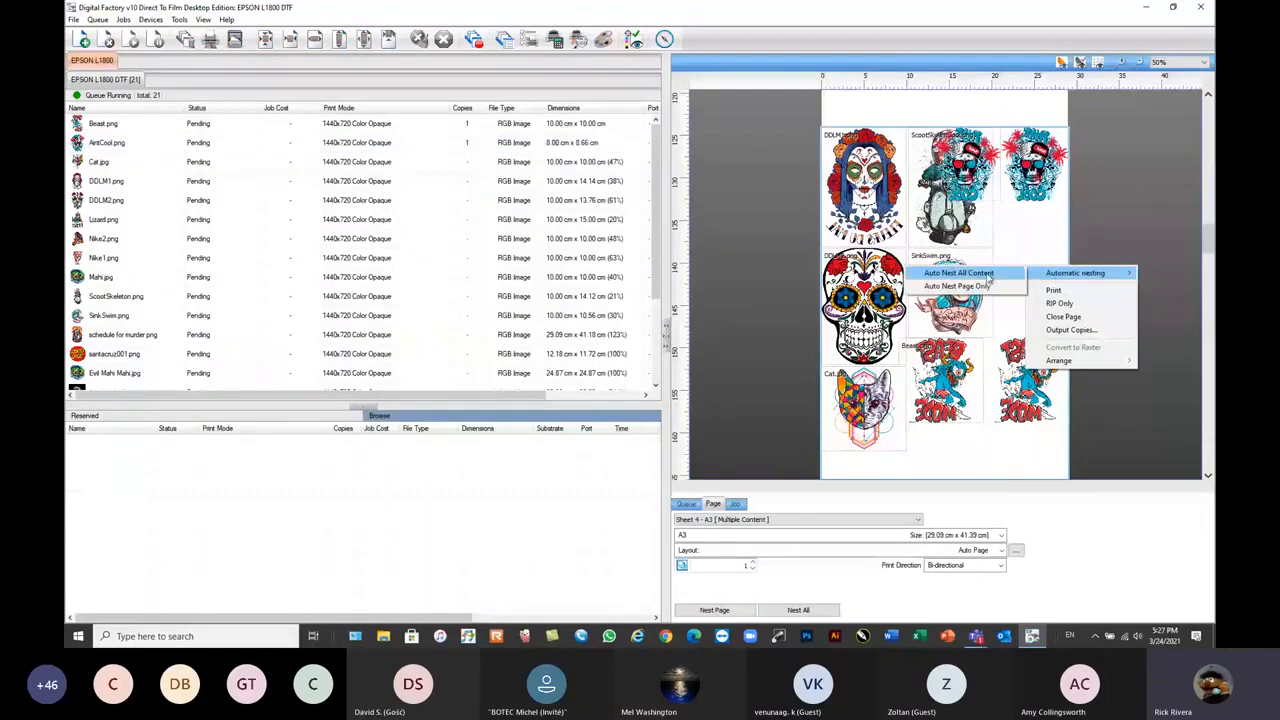
pyautogui.click(988, 278)
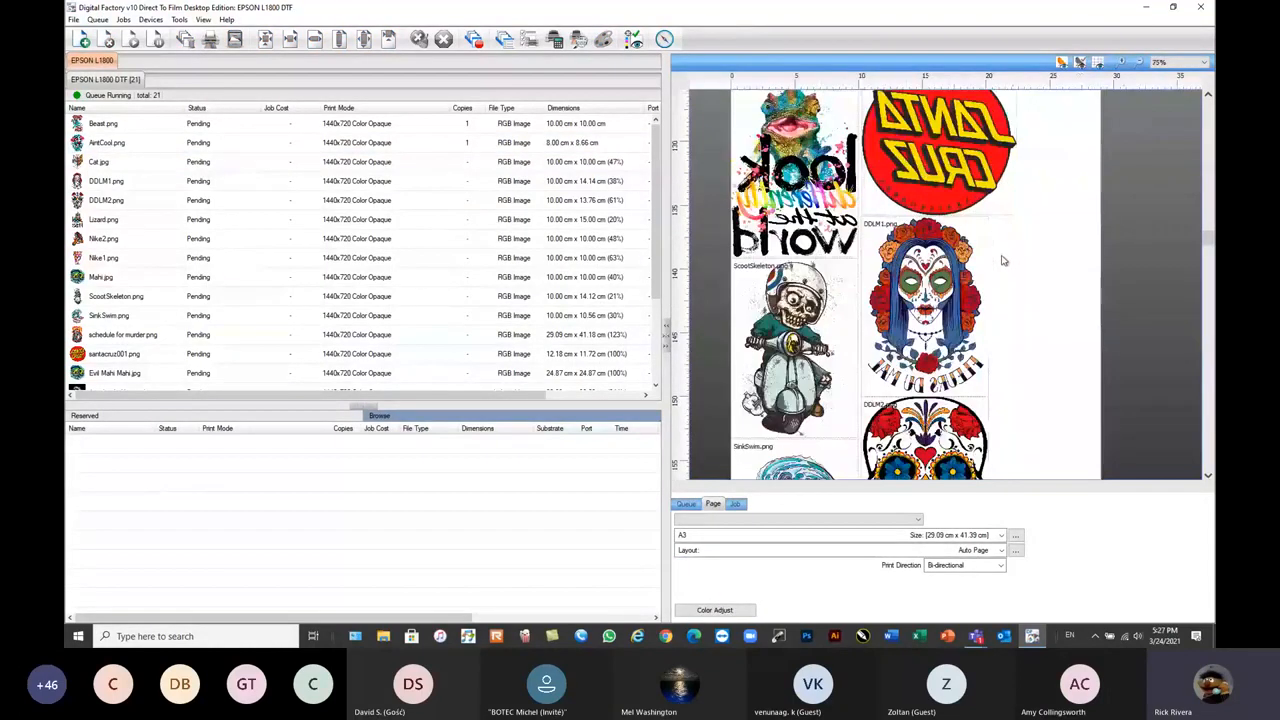
pyautogui.scroll(-1, 962, 149)
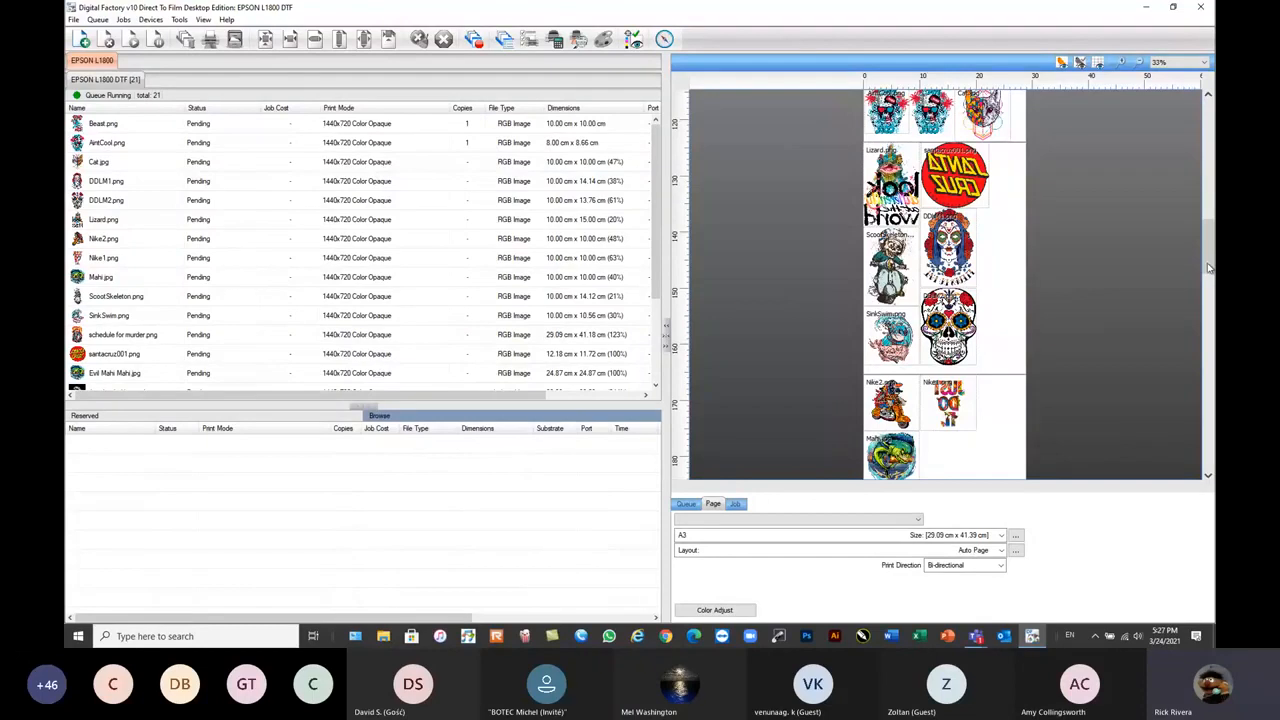
pyautogui.moveTo(1208, 268); pyautogui.dragTo(1206, 325)
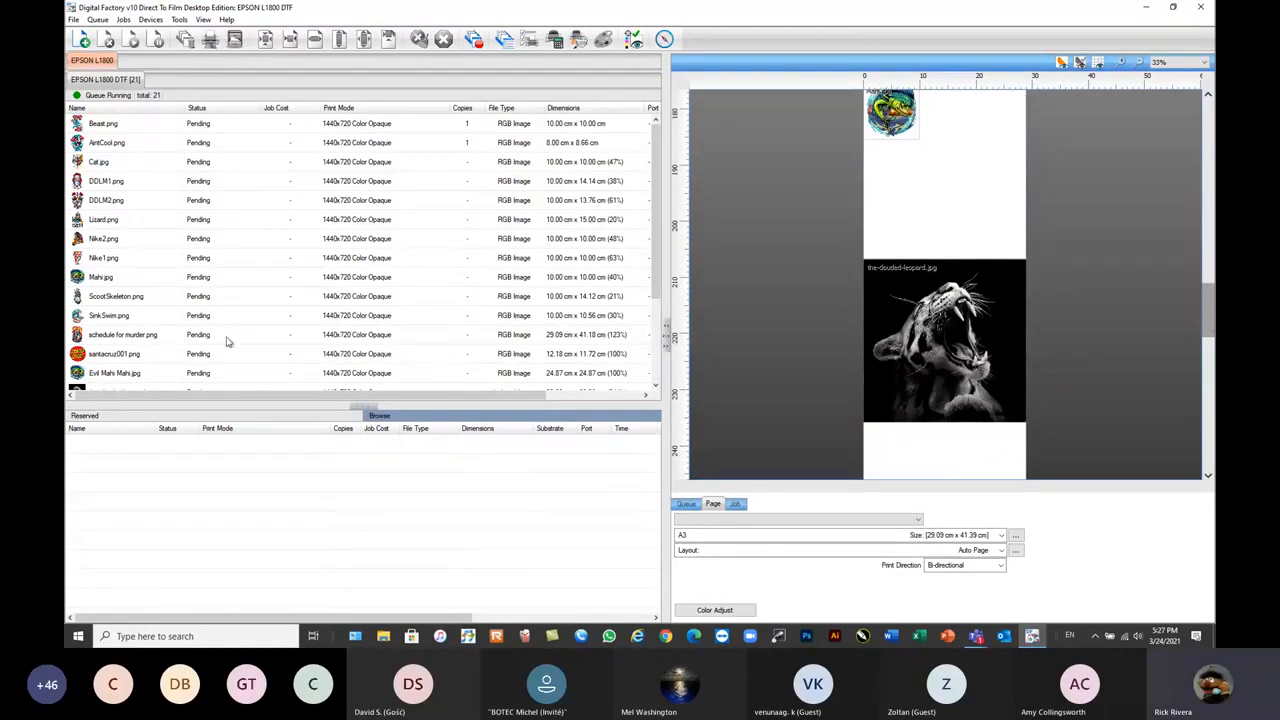
# - Delete every job in the queue, from Beast.png through Goku1.png
pyautogui.click(136, 125)
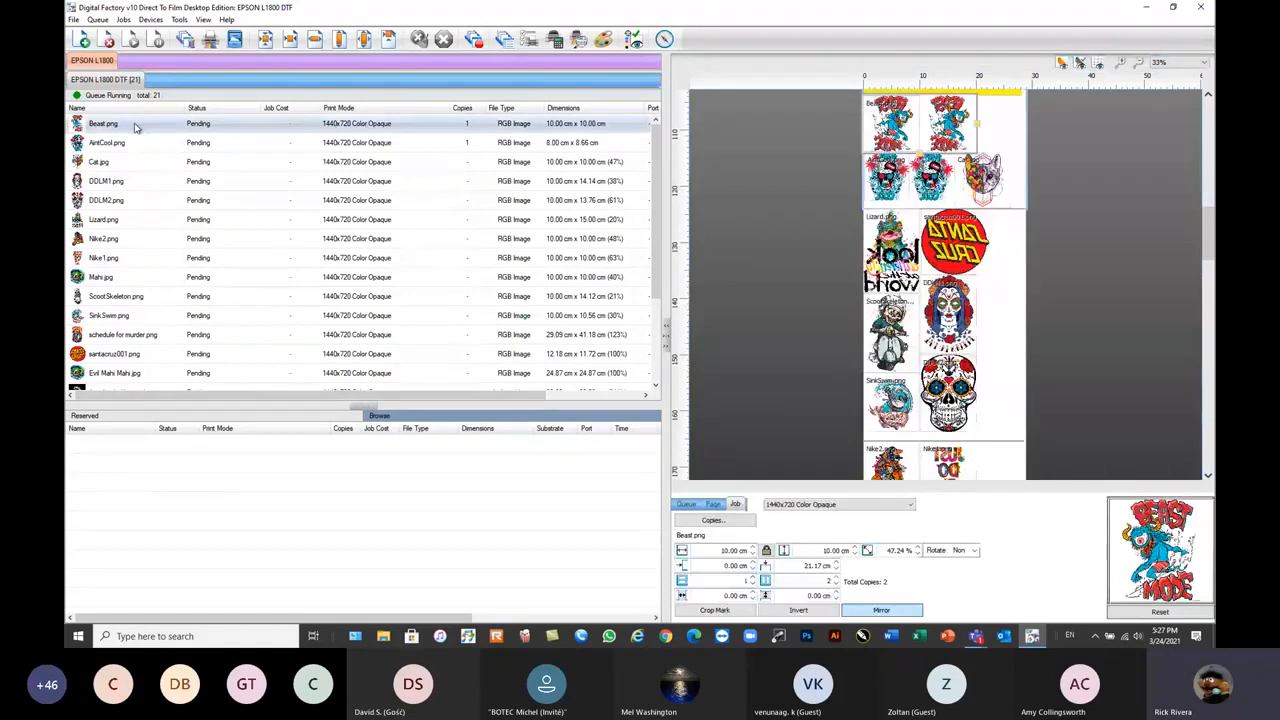
pyautogui.scroll(-3, 648, 140)
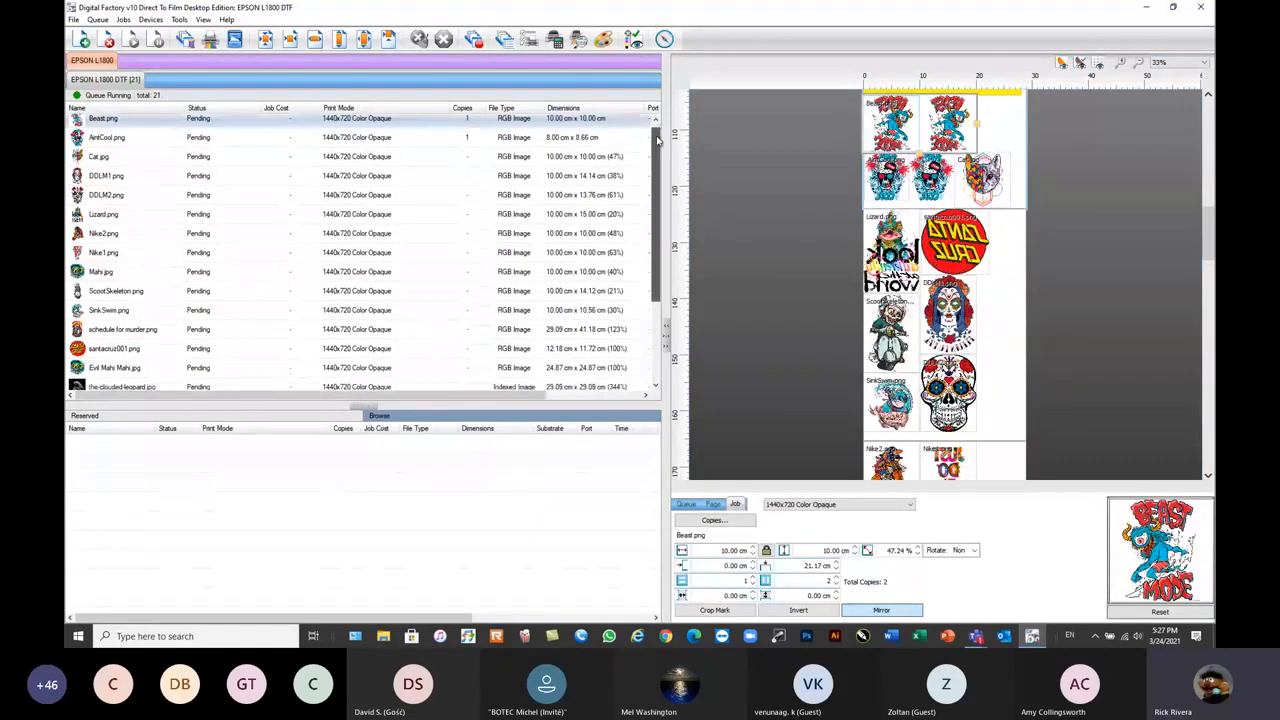
pyautogui.keyDown('shift'); pyautogui.click(137, 382); pyautogui.keyUp('shift')
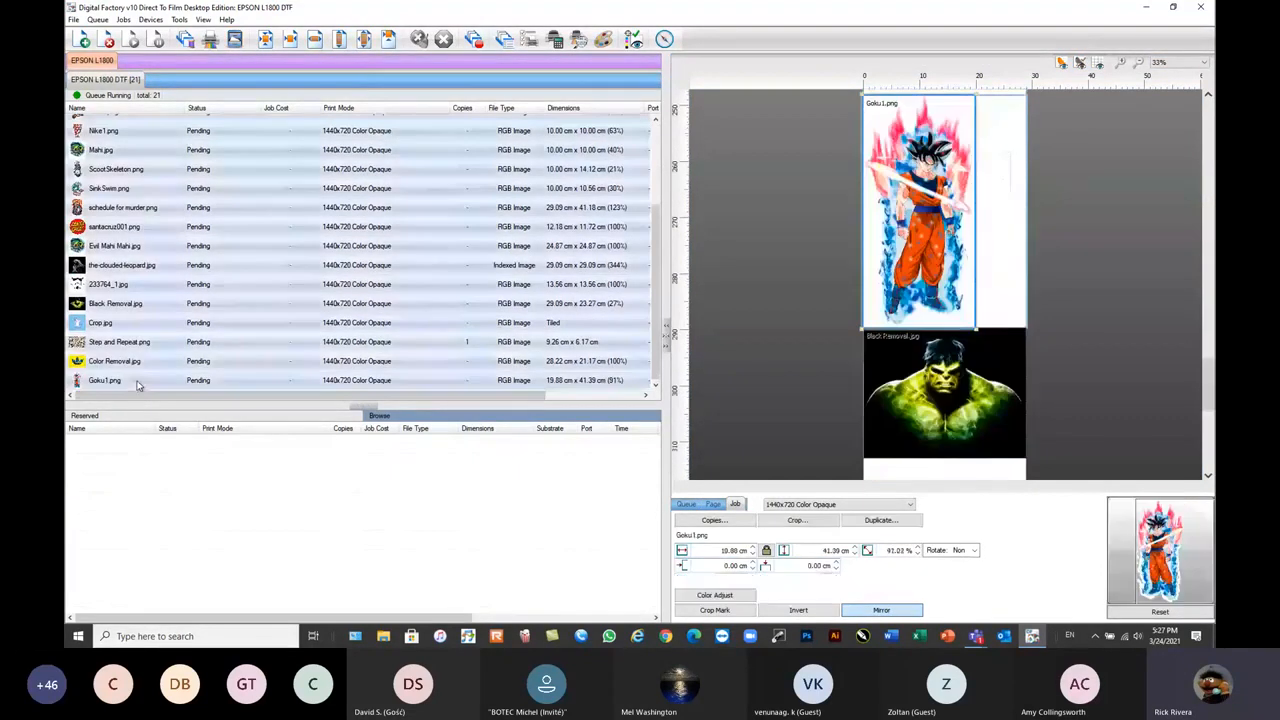
pyautogui.click(109, 40)
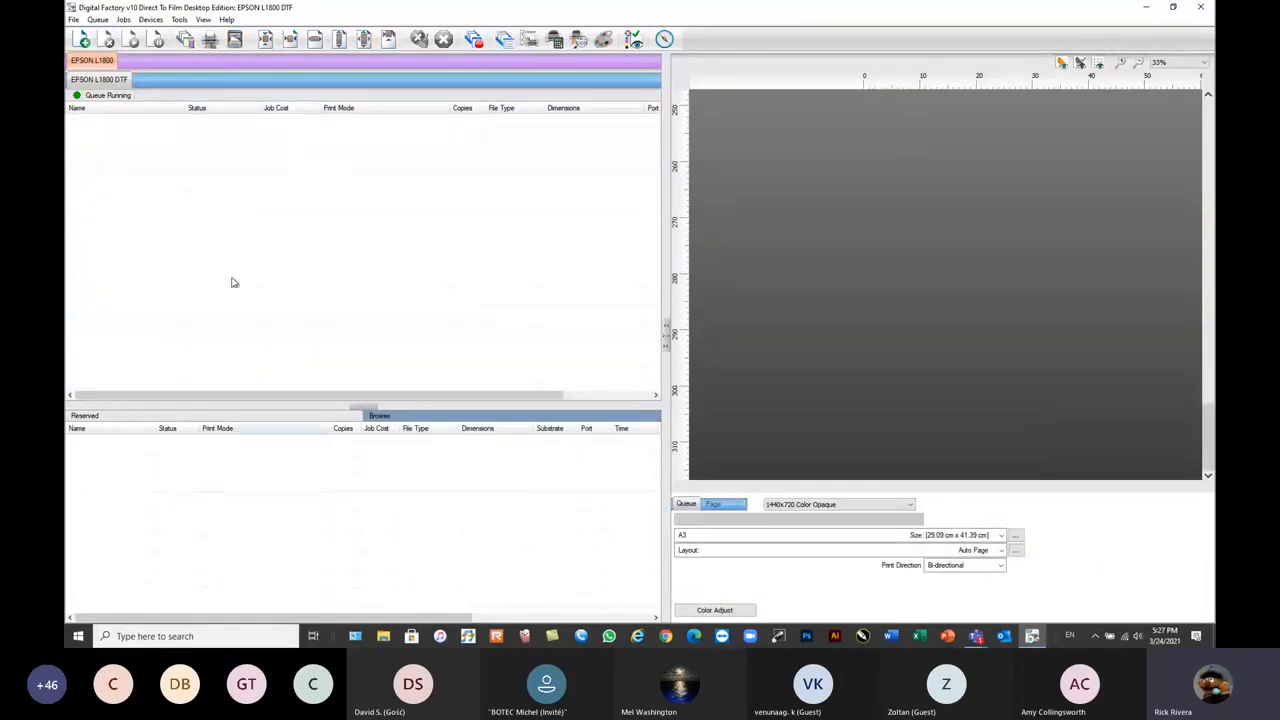
# - Import Black Removal.jpg, Color Removal.jpg, Evil Mahi Mahi.jpg and santacruz001.png from the Webinar Sample Files folder into the queue
pyautogui.click(83, 40)
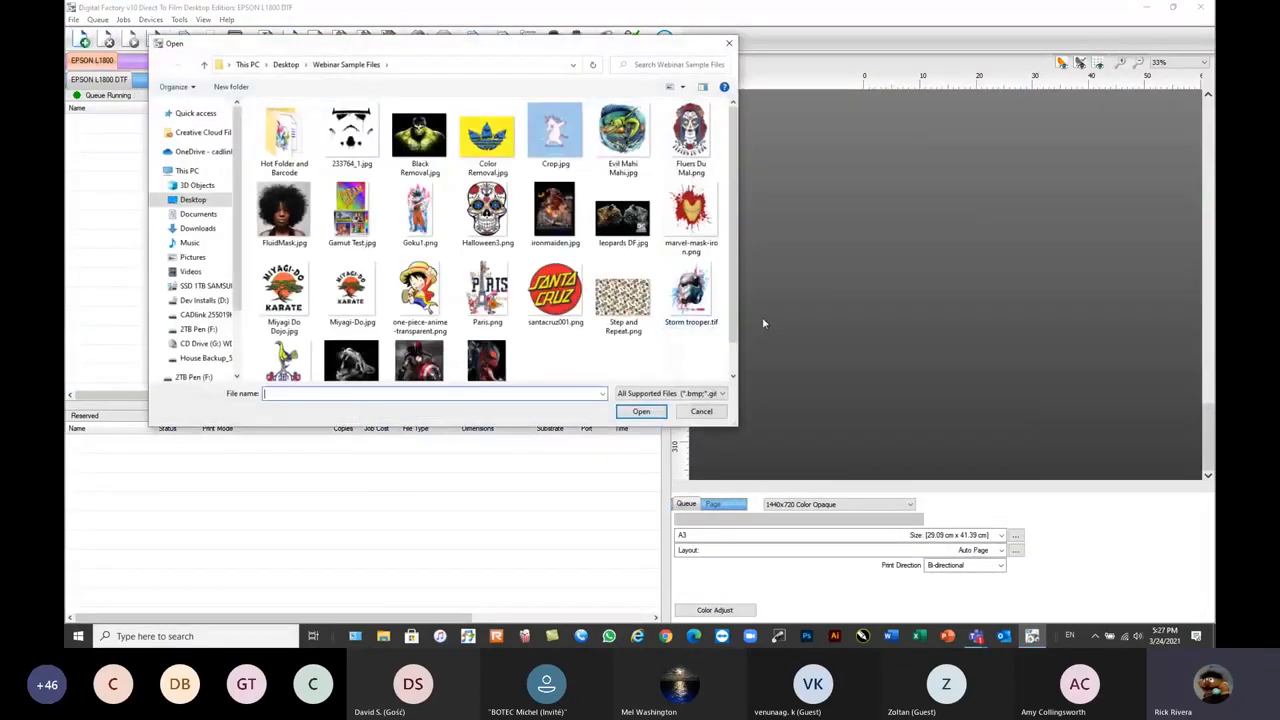
pyautogui.click(426, 136)
pyautogui.keyDown('ctrl'); pyautogui.click(515, 150); pyautogui.keyUp('ctrl')
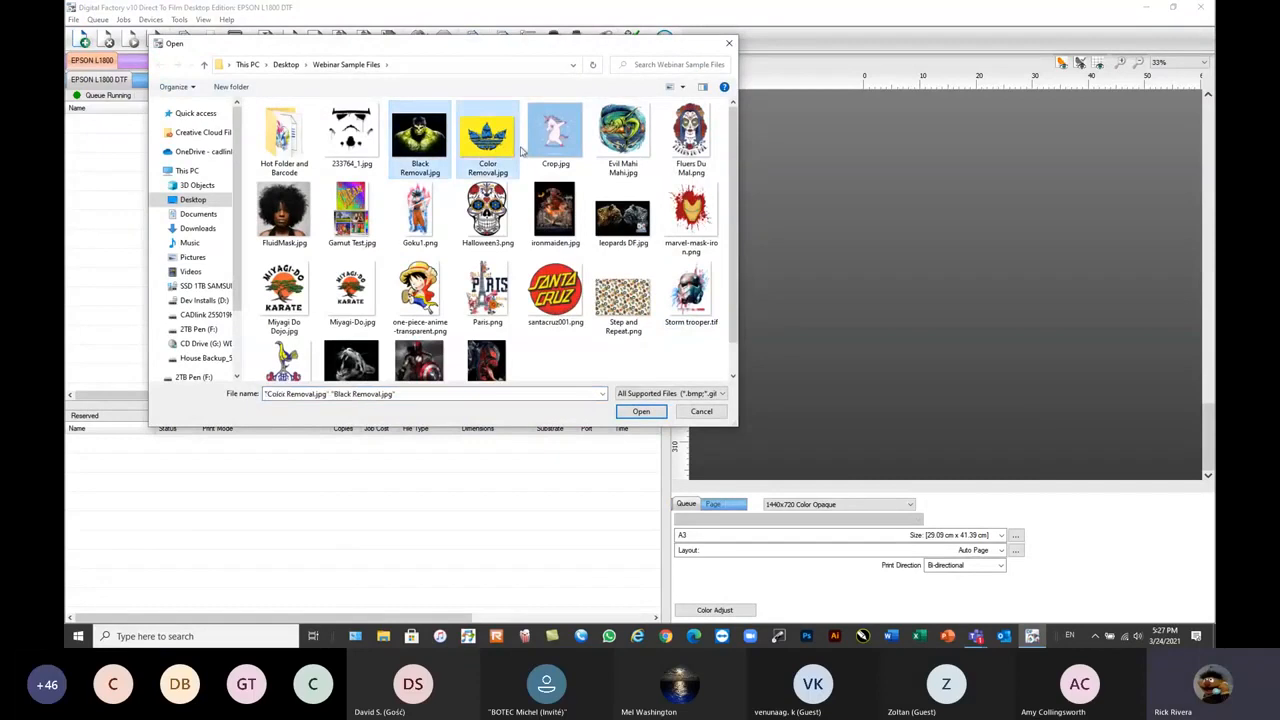
pyautogui.keyDown('ctrl'); pyautogui.click(622, 166); pyautogui.keyUp('ctrl')
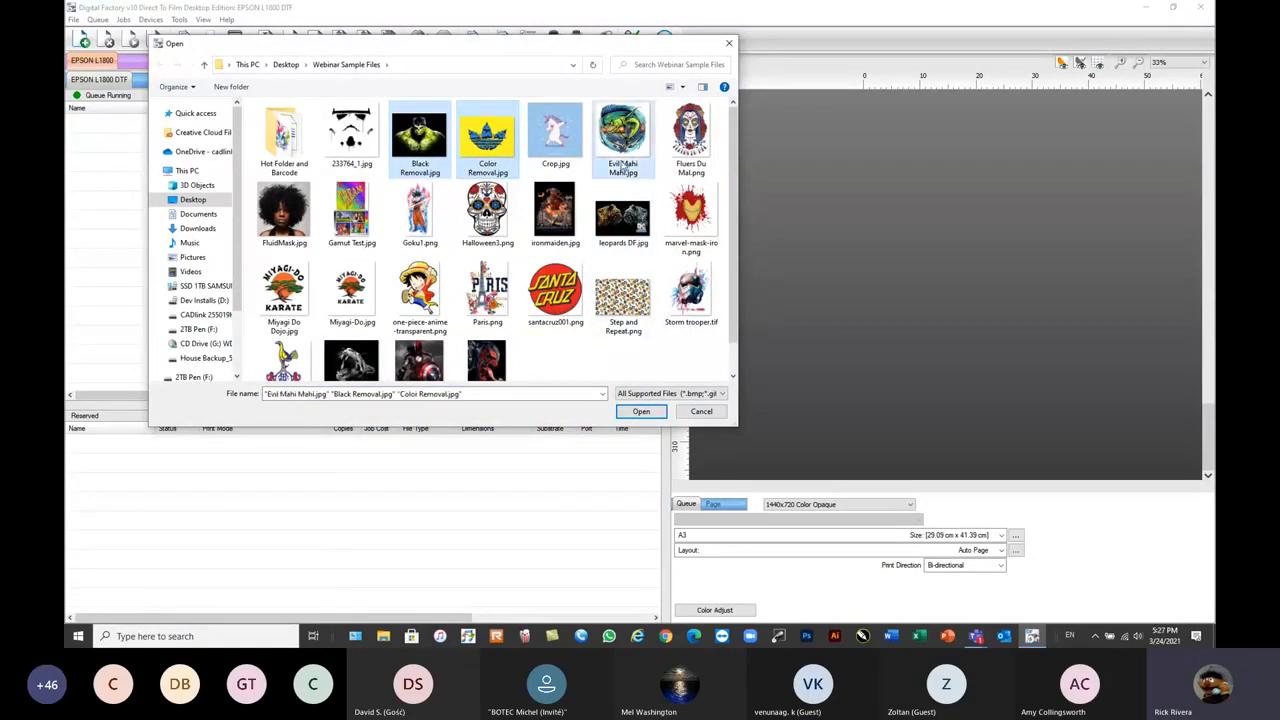
pyautogui.keyDown('ctrl'); pyautogui.click(580, 328); pyautogui.keyUp('ctrl')
pyautogui.click(641, 411)
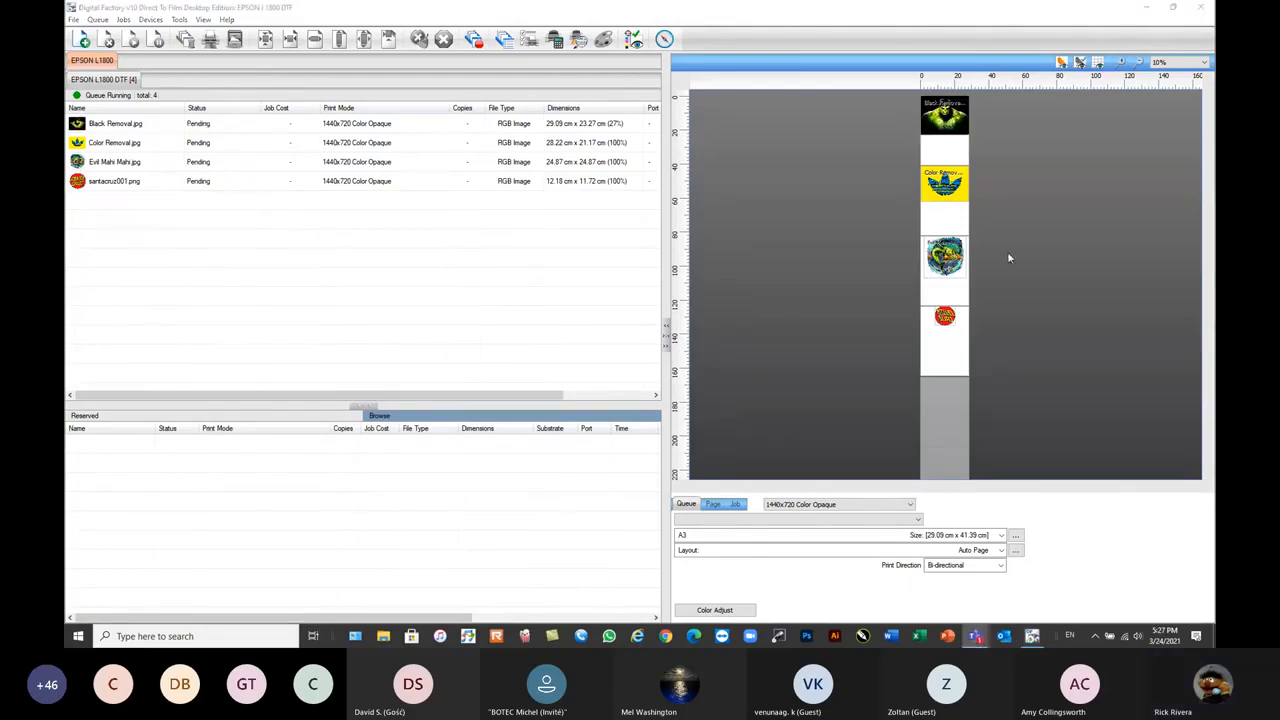
pyautogui.click(925, 127)
pyautogui.click(163, 214)
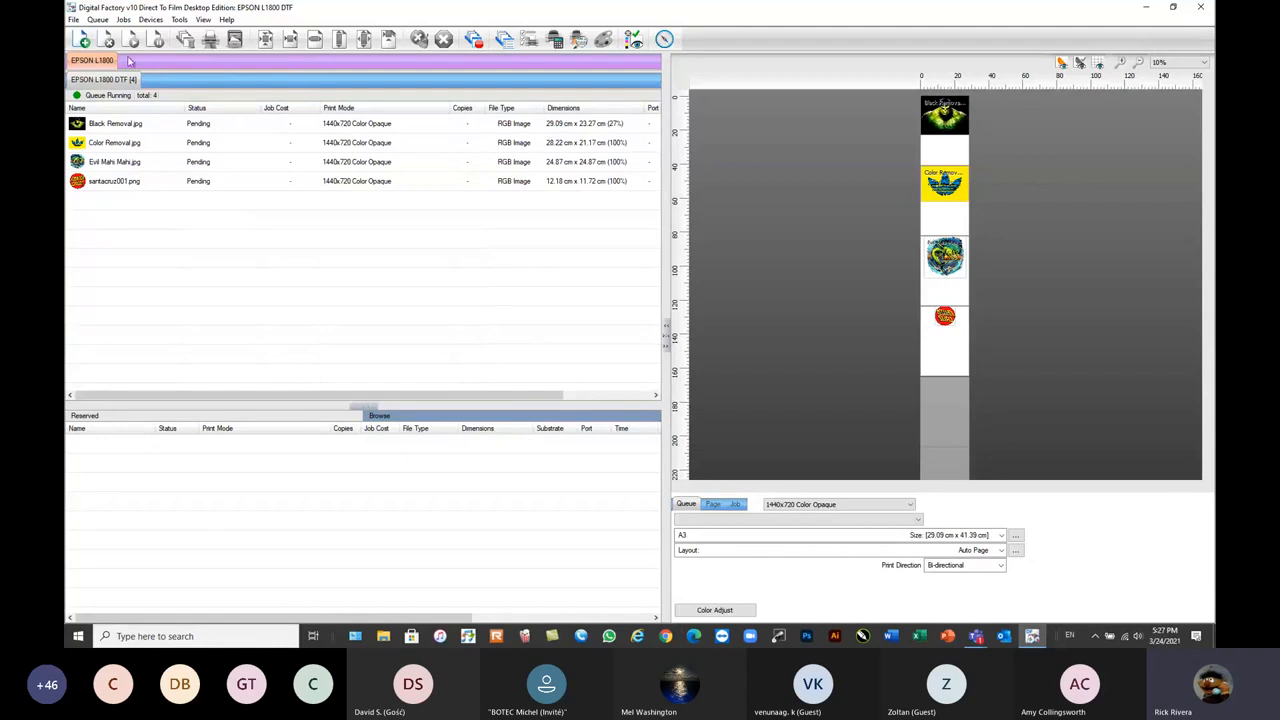
# - Start the maximum white ink setup without removing the queued jobs, and choose marvel-mask-iron.png as its test graphic
pyautogui.click(97, 20)
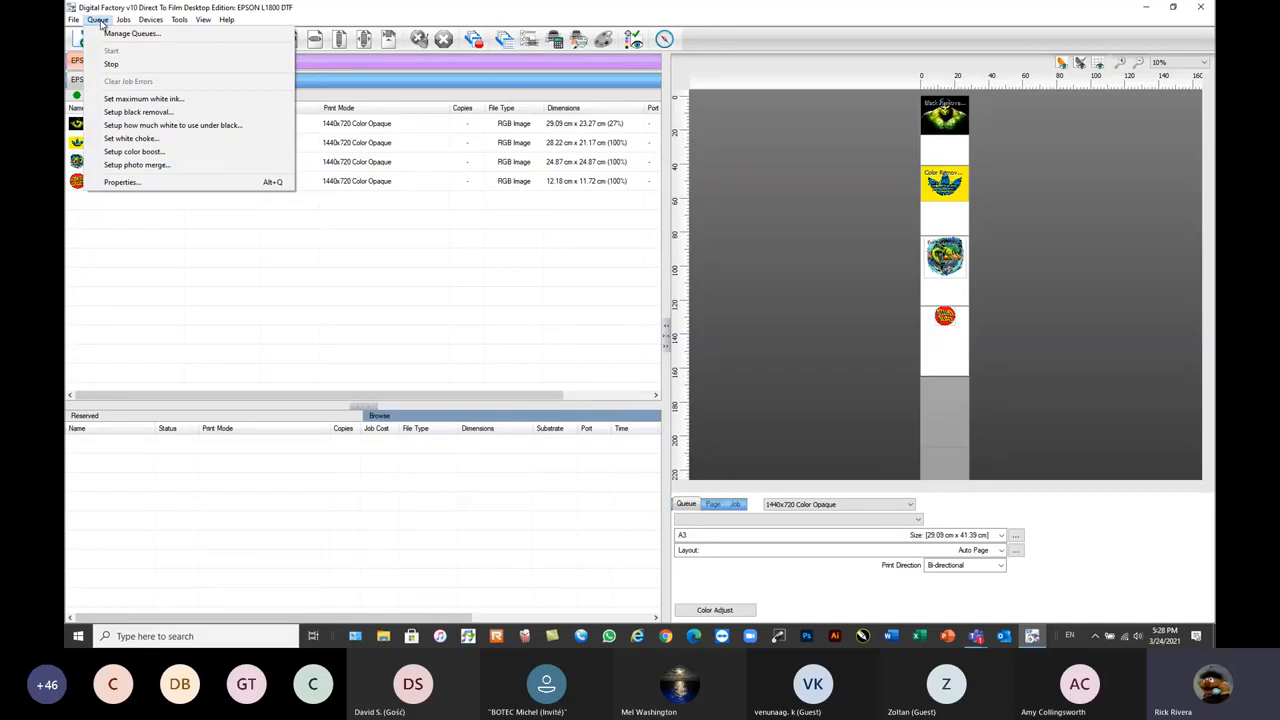
pyautogui.click(145, 102)
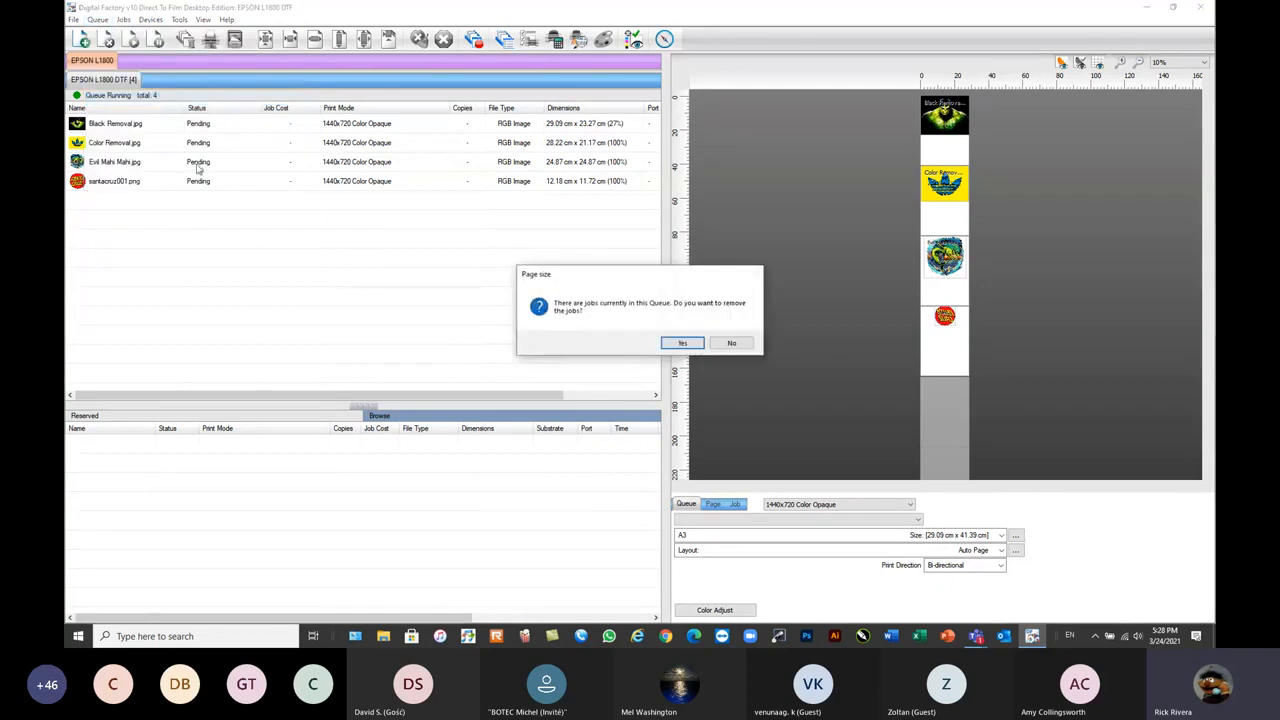
pyautogui.click(731, 343)
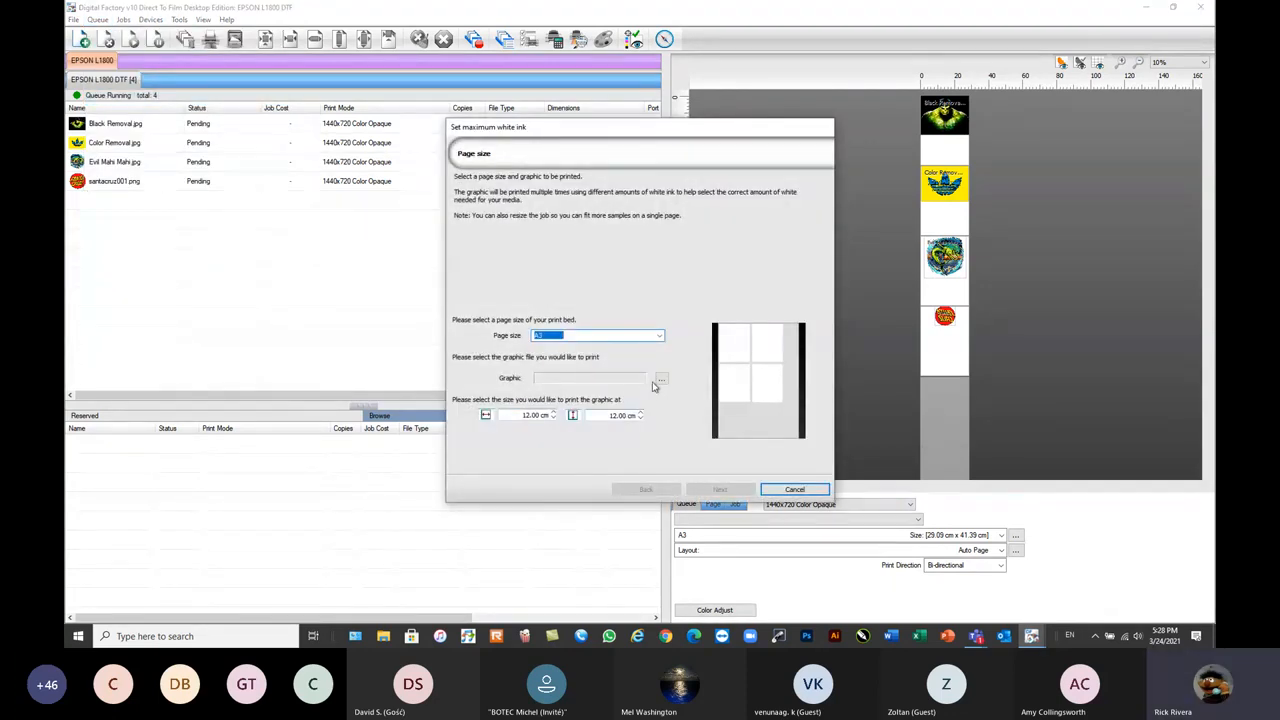
pyautogui.click(660, 379)
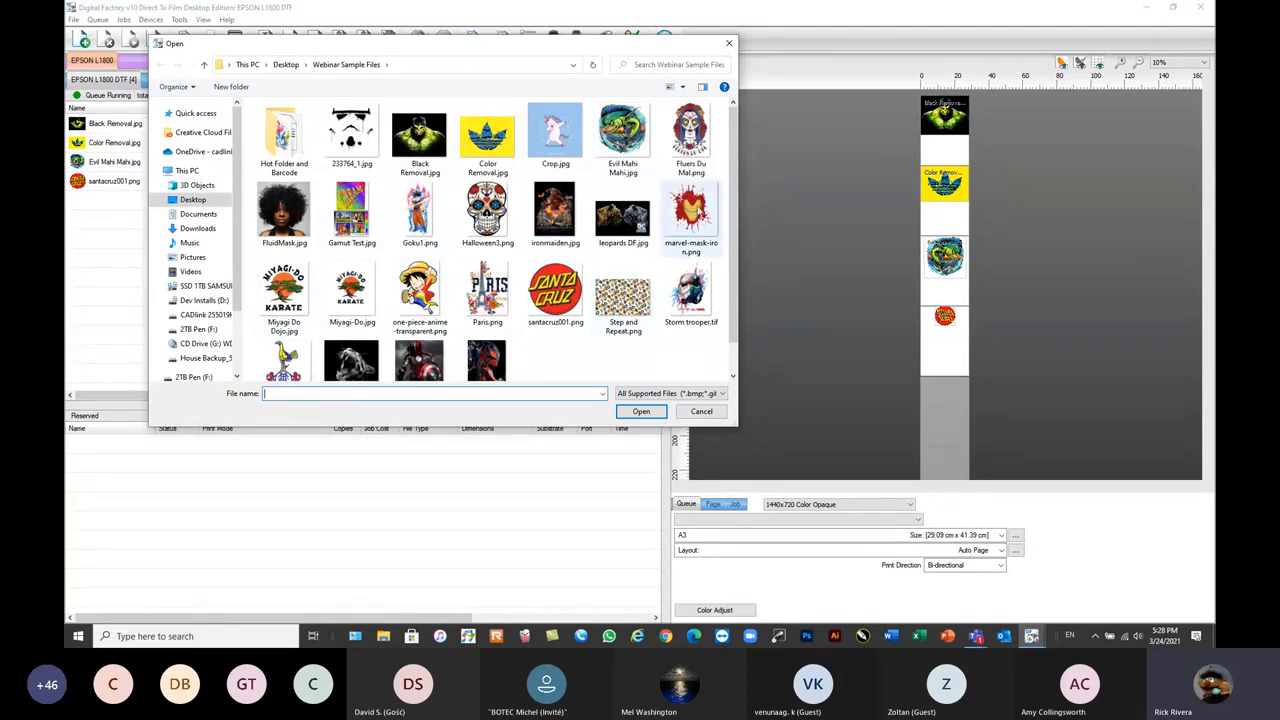
pyautogui.click(690, 210)
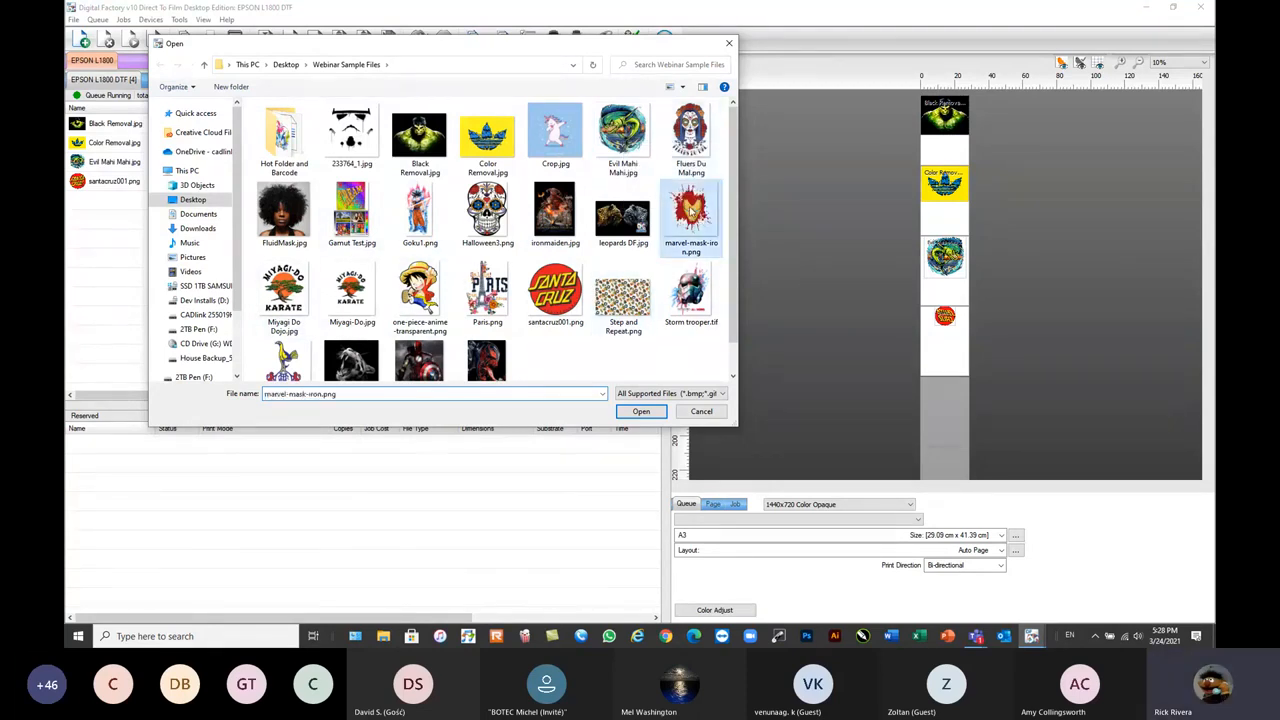
pyautogui.click(641, 411)
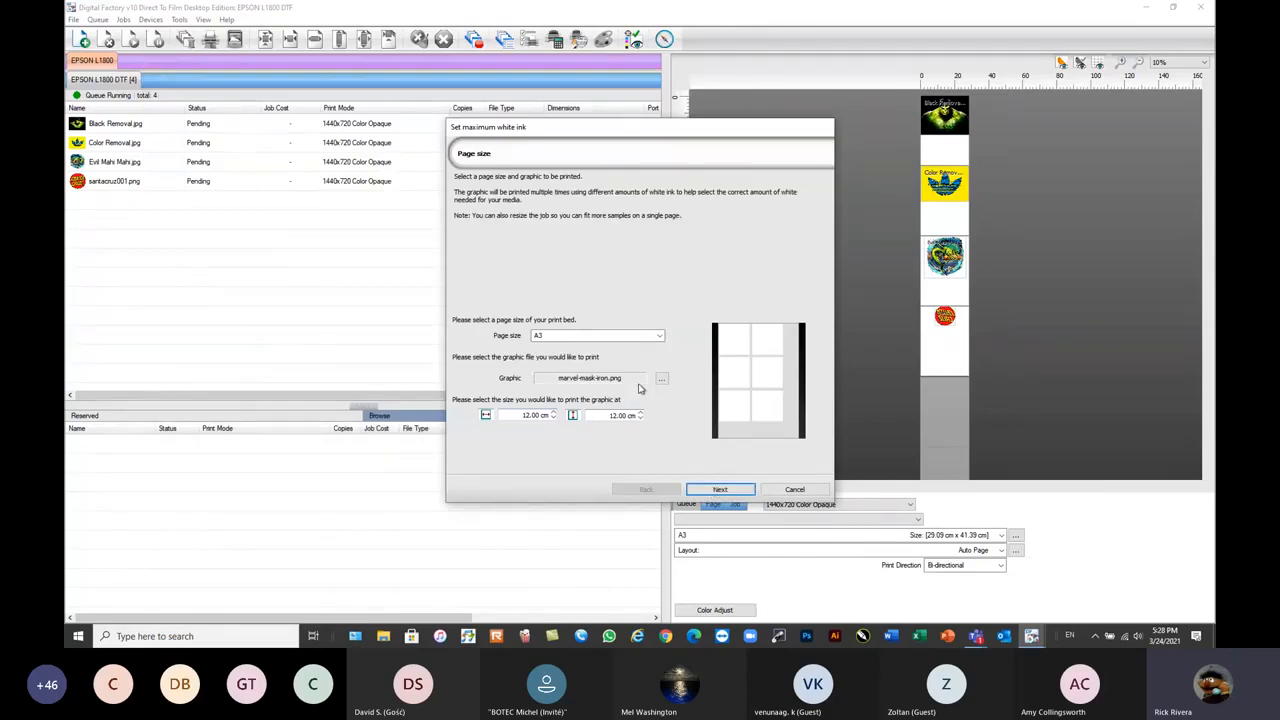
# - Print the maximum white ink chart using a 50% minimum, 100% maximum and 10% increment
pyautogui.click(693, 489)
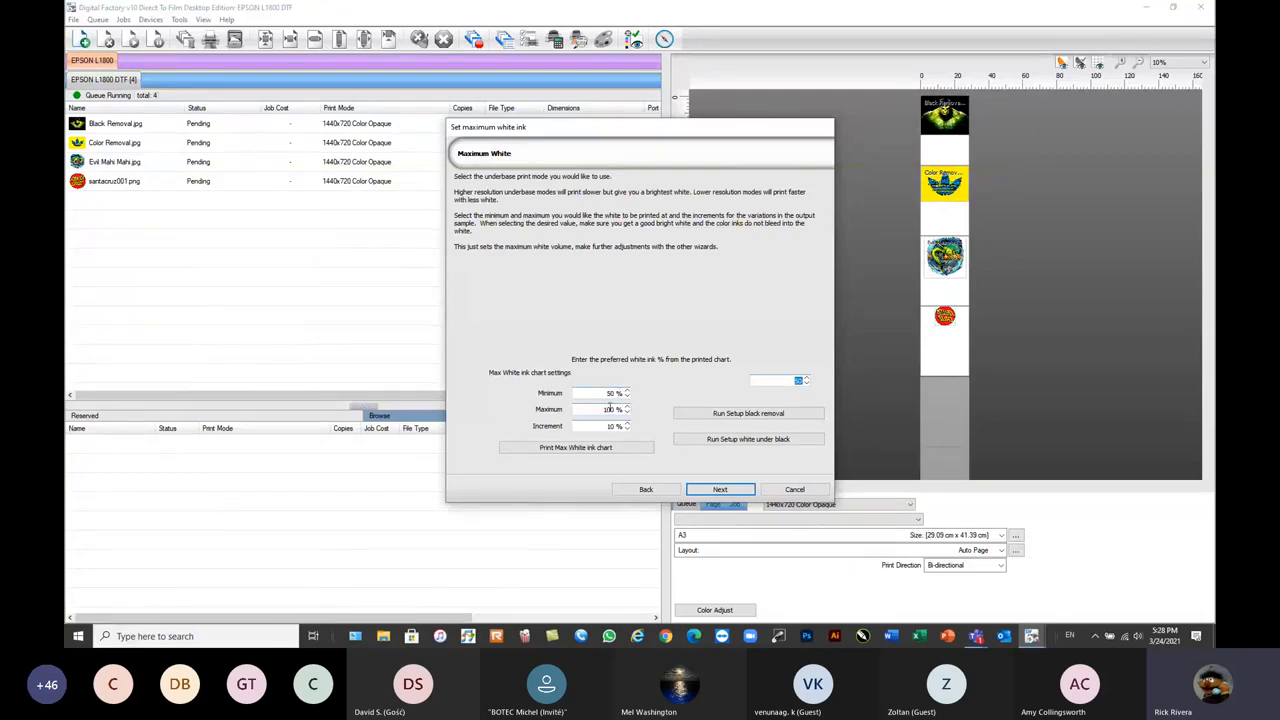
pyautogui.click(568, 449)
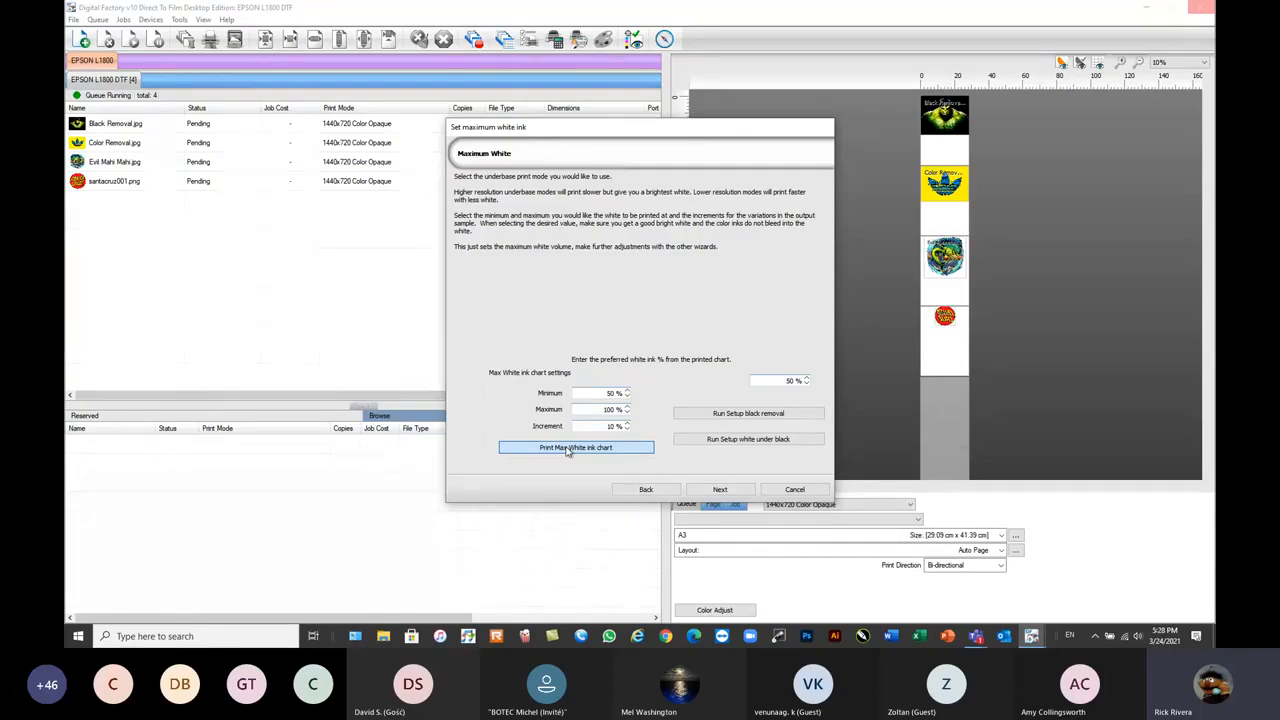
pyautogui.click(567, 448)
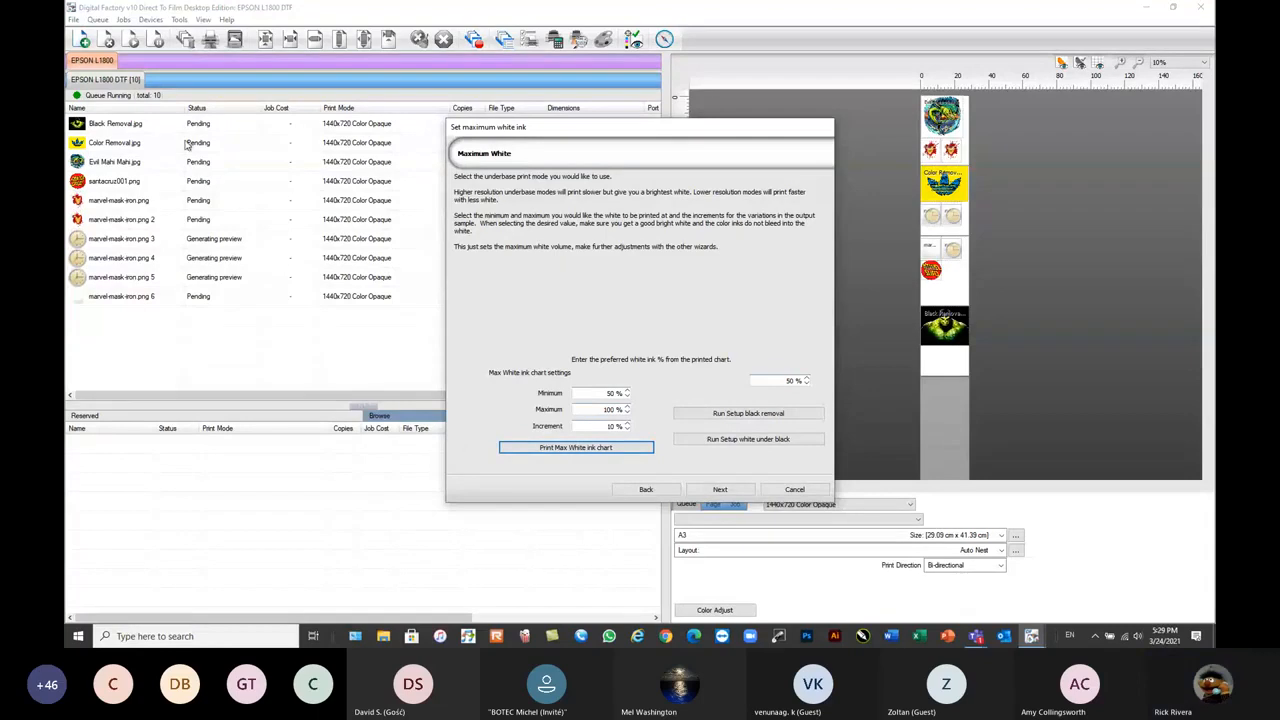
# - Remove the four imported images and all six marvel-mask-iron.png test jobs, leaving the queue empty
pyautogui.moveTo(156, 127); pyautogui.dragTo(119, 165)
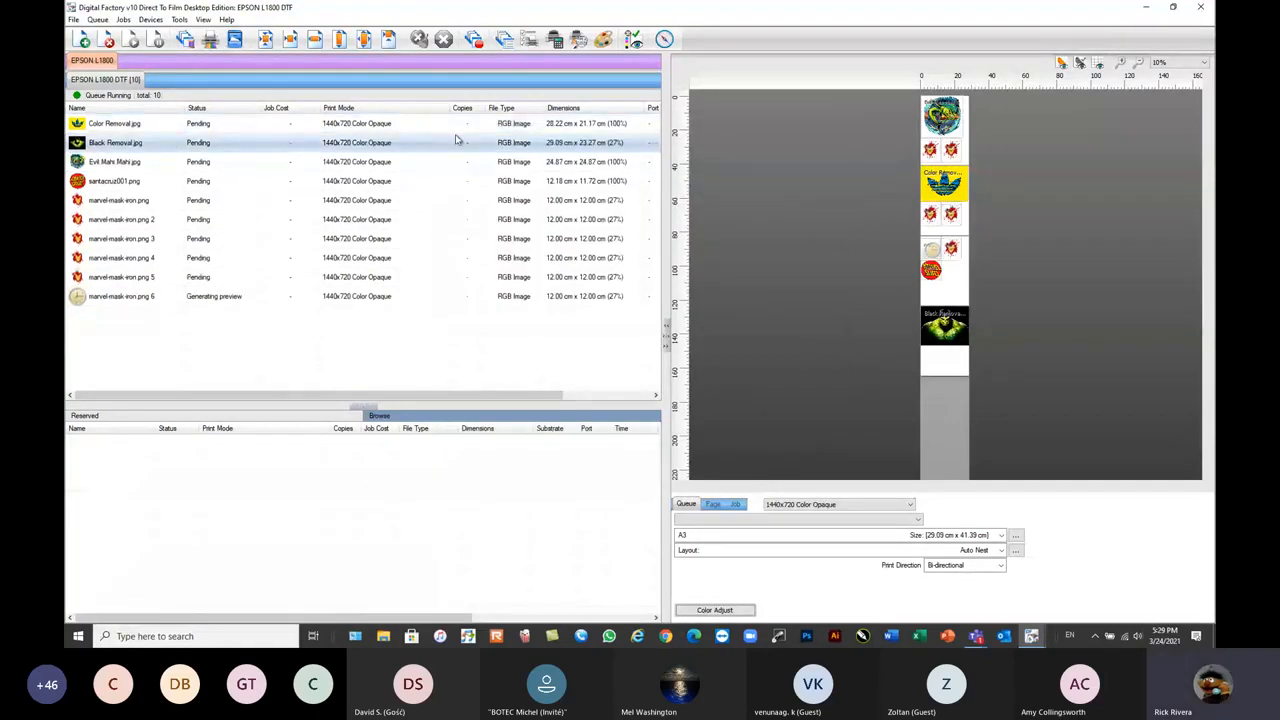
pyautogui.click(100, 124)
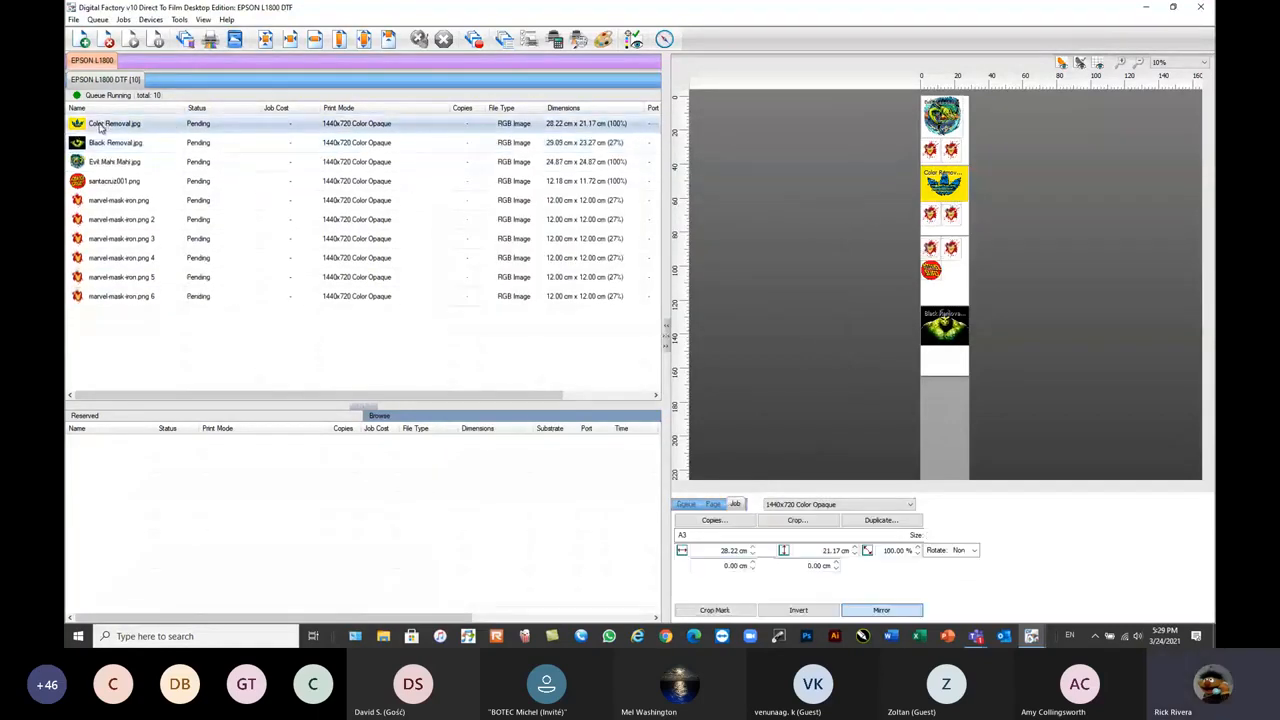
pyautogui.keyDown('shift'); pyautogui.click(105, 182); pyautogui.keyUp('shift')
pyautogui.click(109, 41)
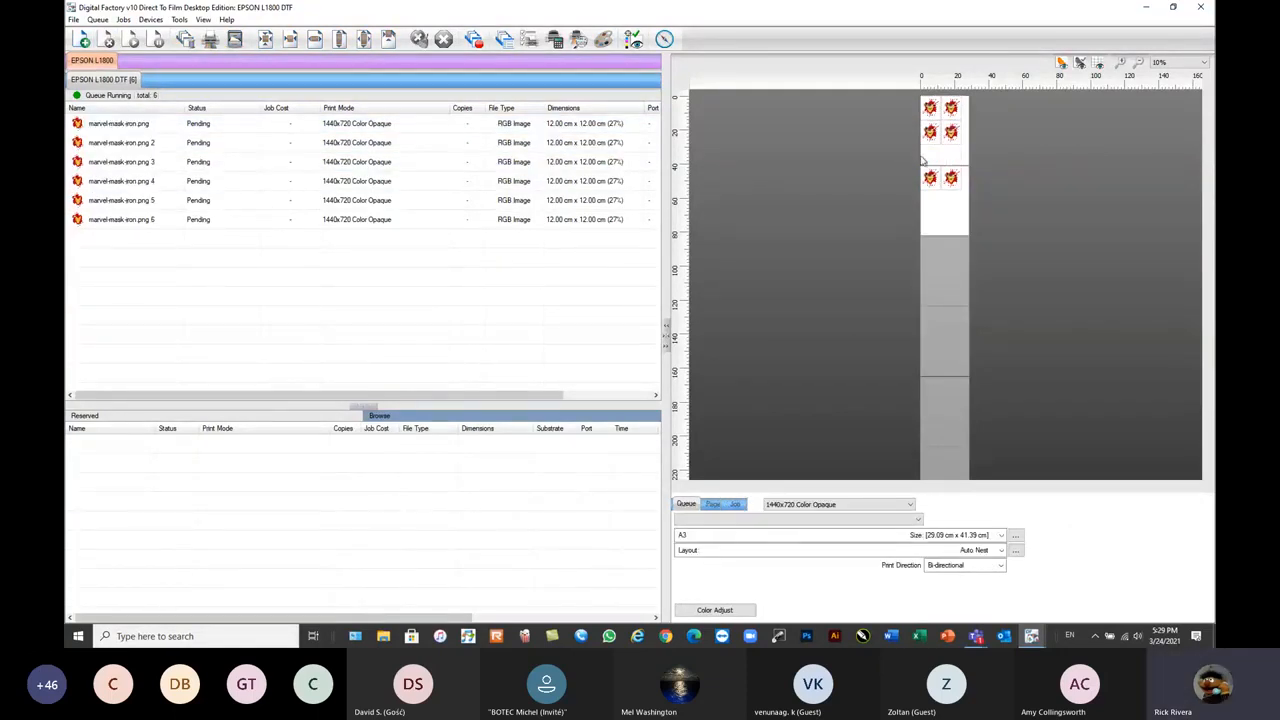
pyautogui.moveTo(197, 237); pyautogui.dragTo(131, 123)
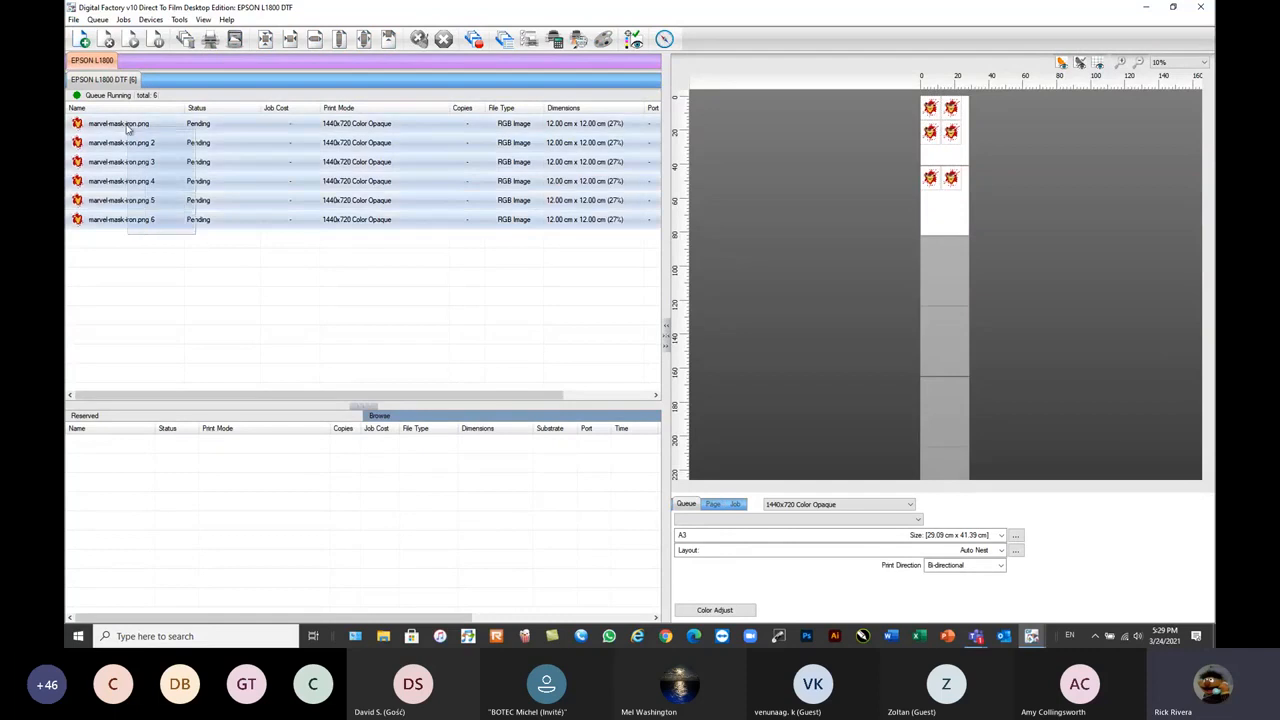
pyautogui.click(108, 41)
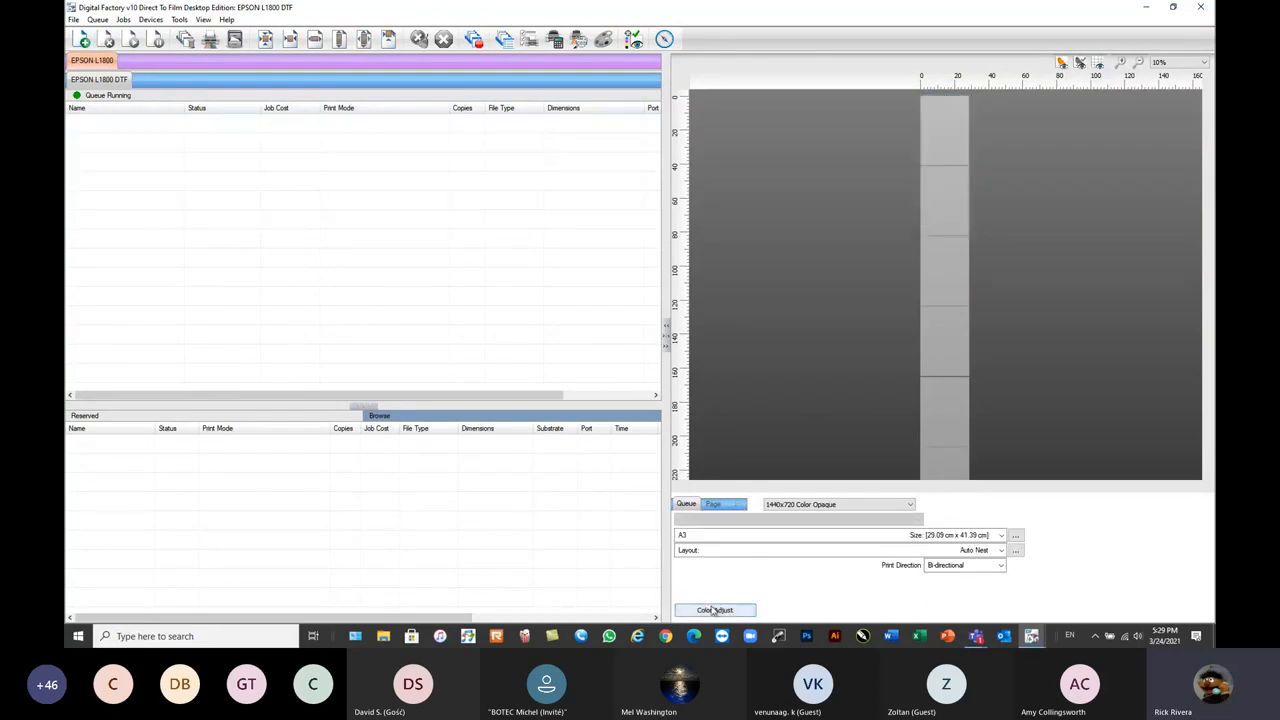
# - Return to the maximum white ink setup, resize the test graphic to 10 cm wide, and print the chart again
pyautogui.click(1031, 636)
pyautogui.click(1089, 601)
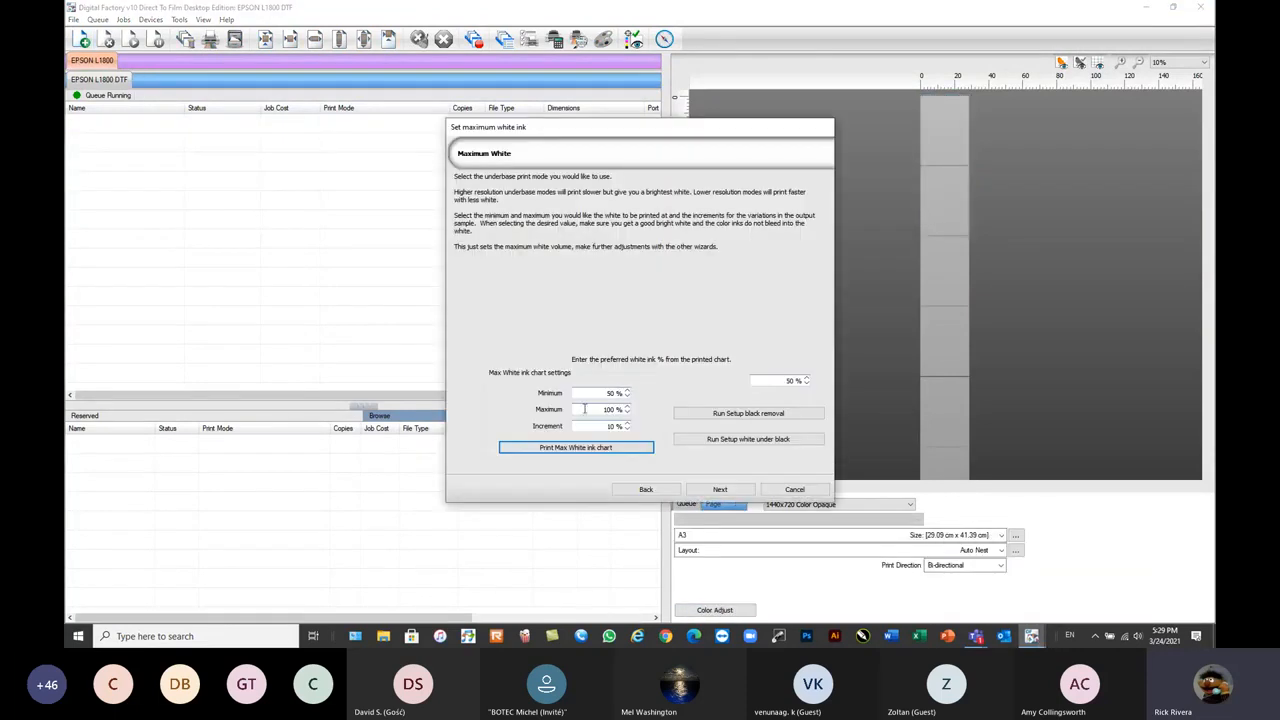
pyautogui.click(650, 489)
pyautogui.tripleClick(520, 414)
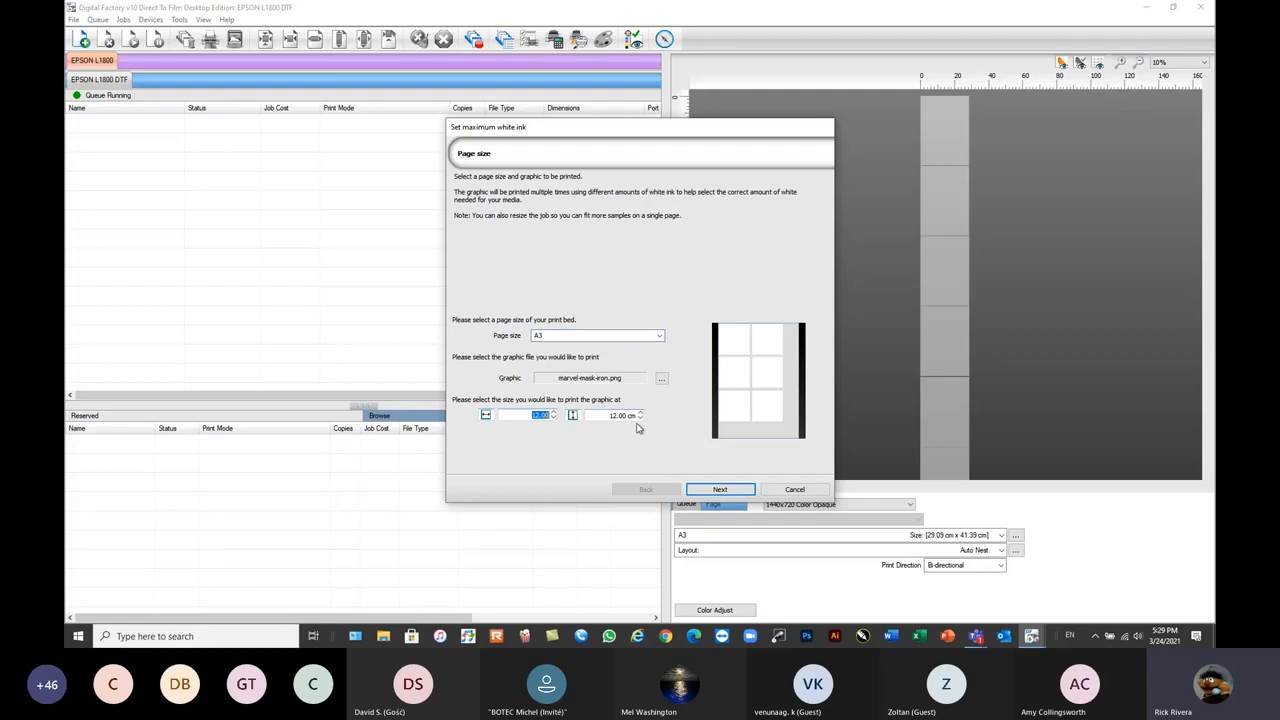
pyautogui.write('10')
pyautogui.press('Tab')
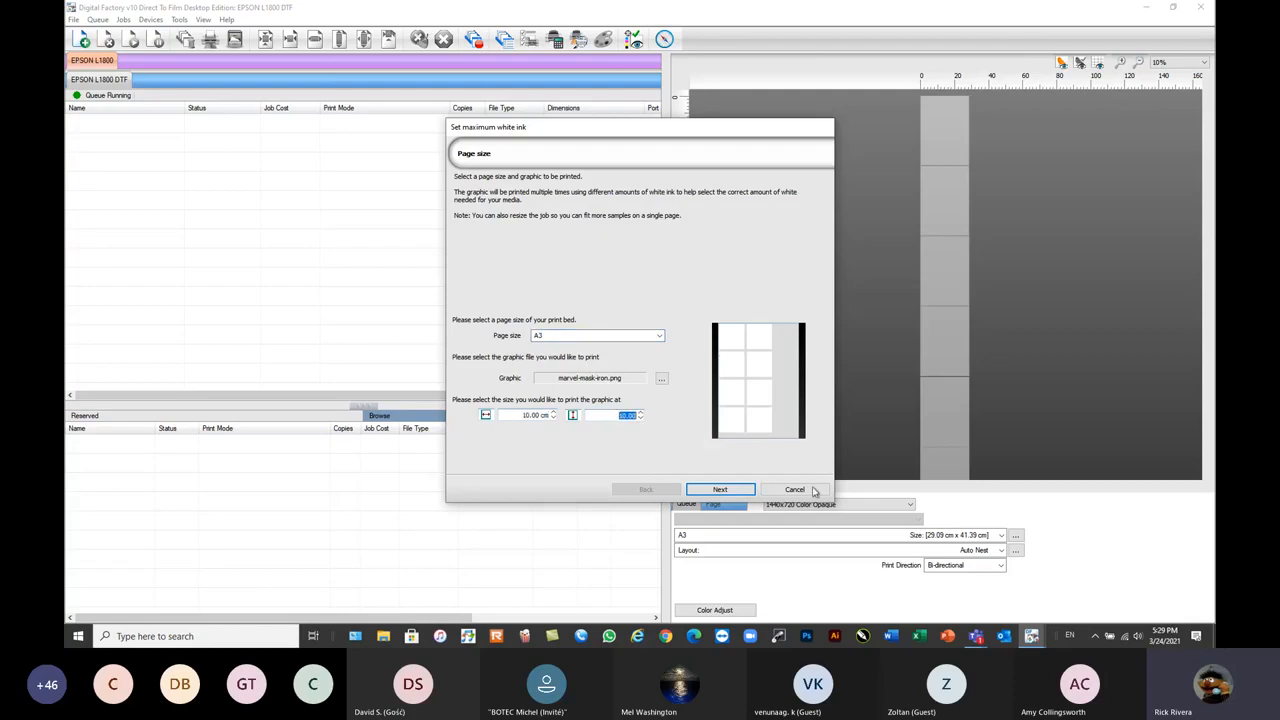
pyautogui.click(720, 489)
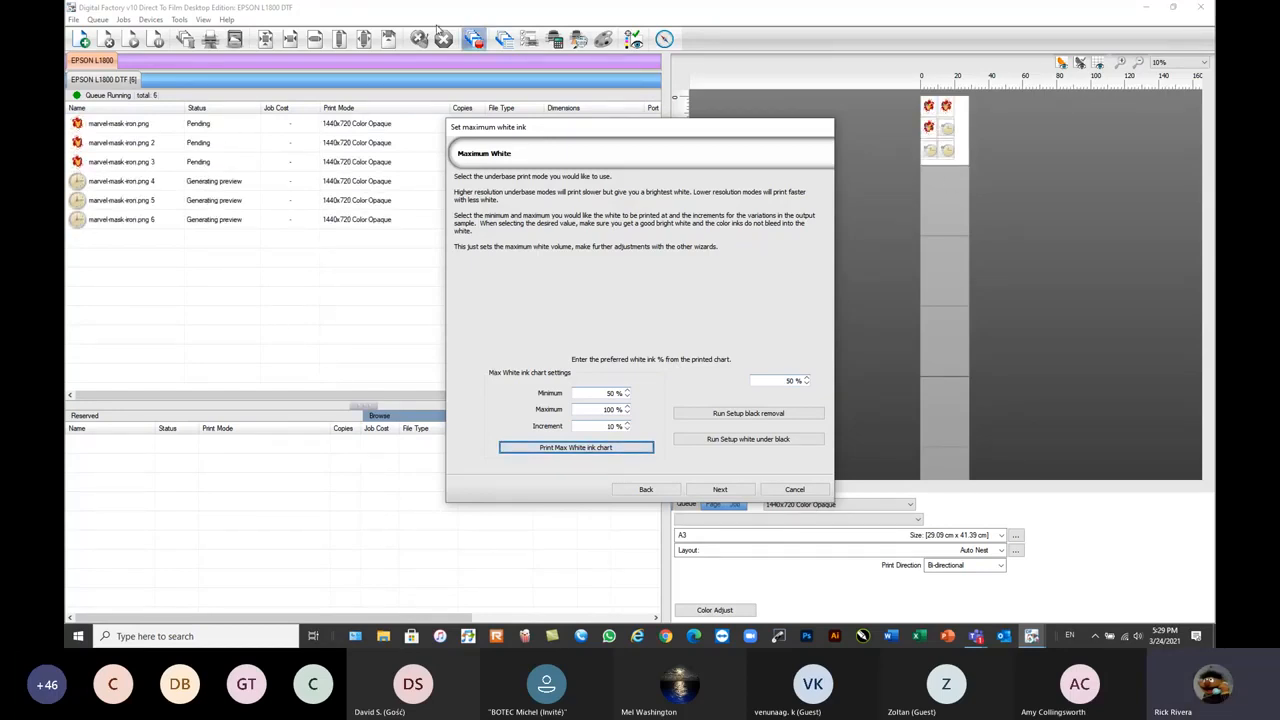
# - Check the white percentage labels in the chart preview and RIP all six marvel-mask-iron.png jobs without printing them
pyautogui.click(205, 21)
pyautogui.click(244, 46)
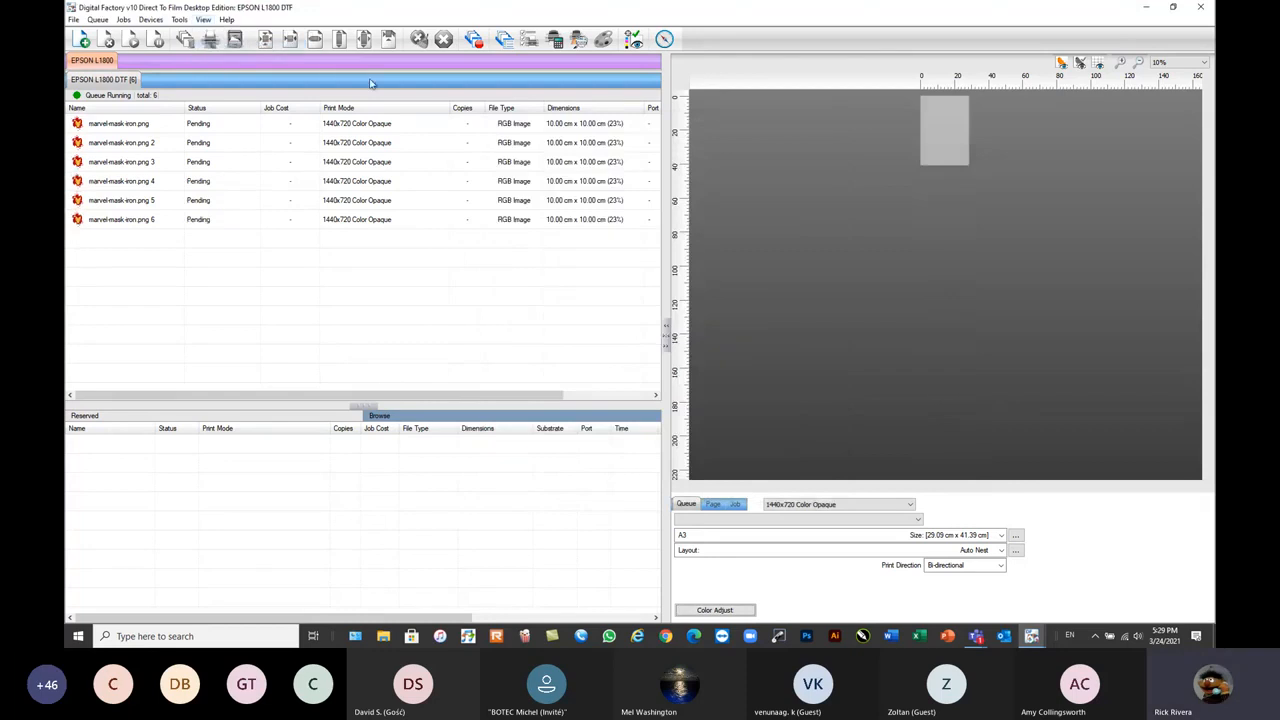
pyautogui.click(130, 124)
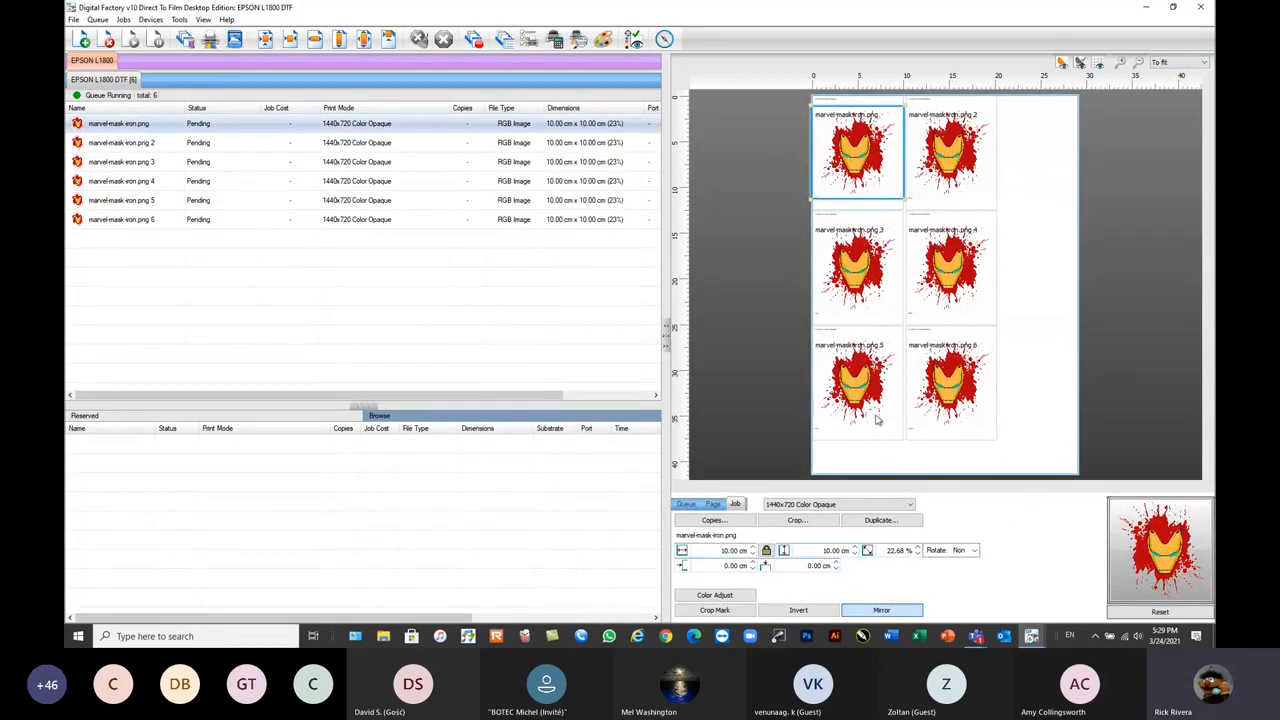
pyautogui.scroll(3, 906, 198)
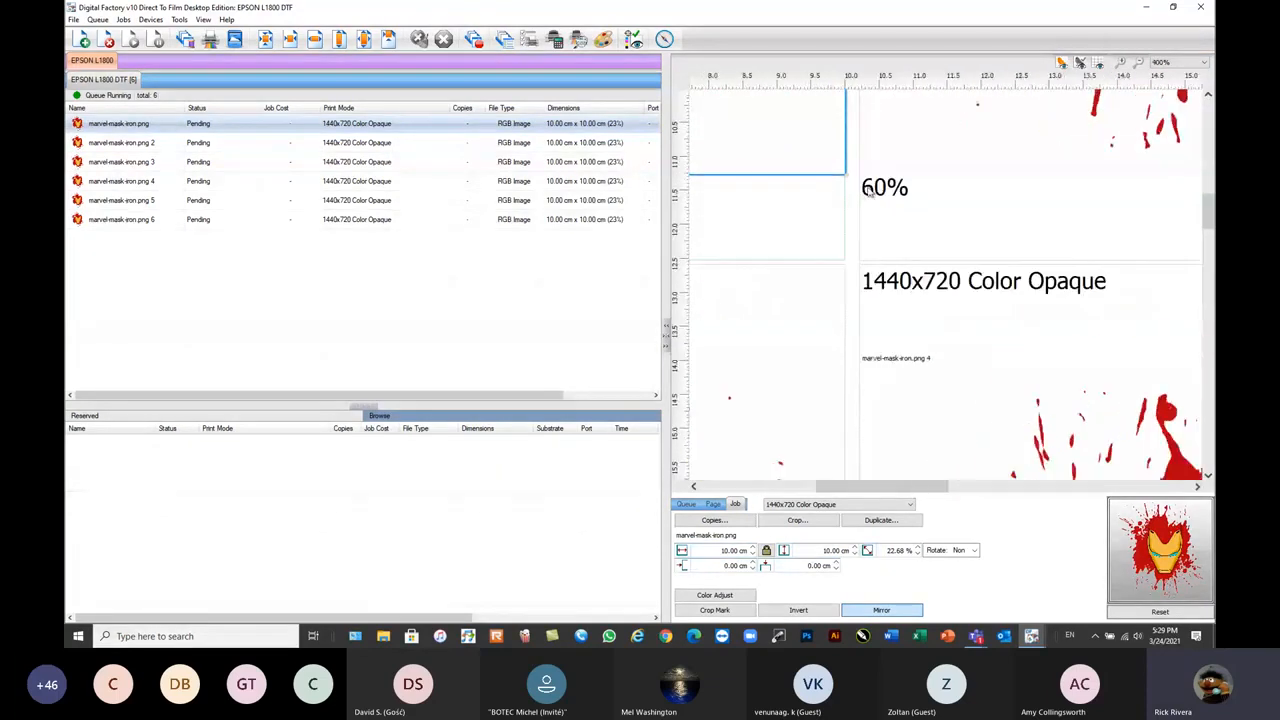
pyautogui.scroll(-2, 881, 197)
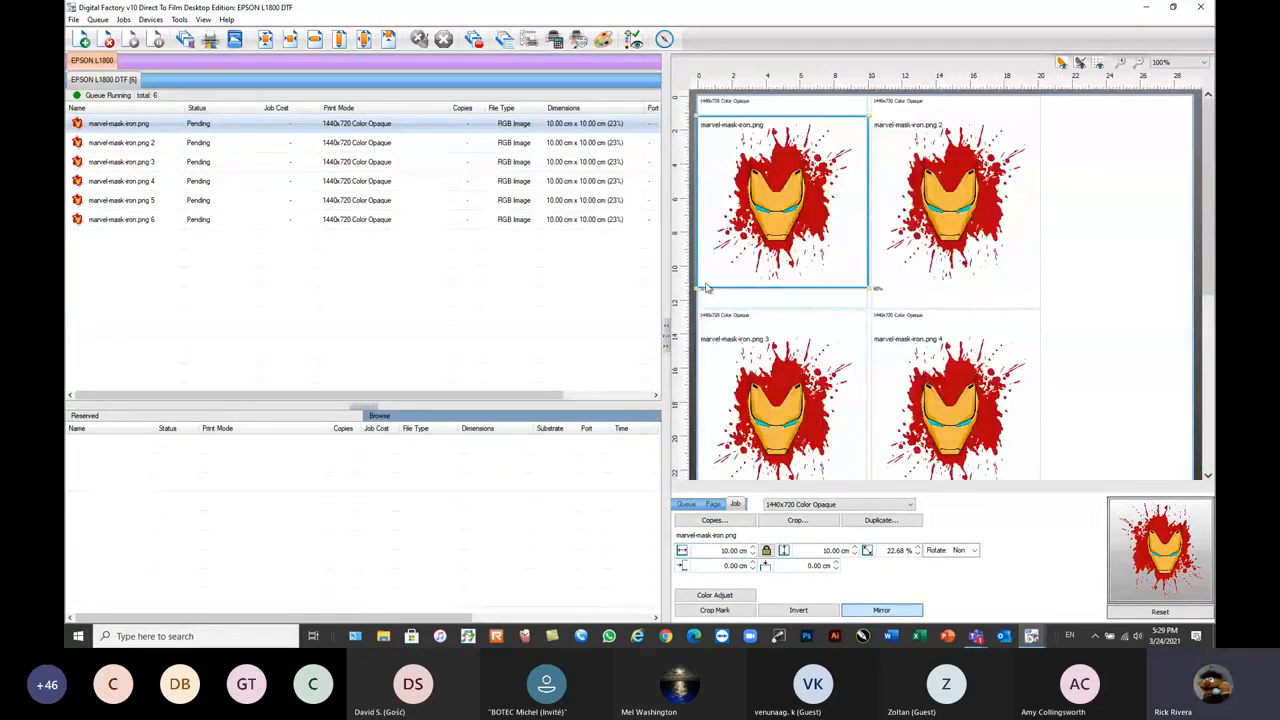
pyautogui.moveTo(194, 253); pyautogui.dragTo(90, 122)
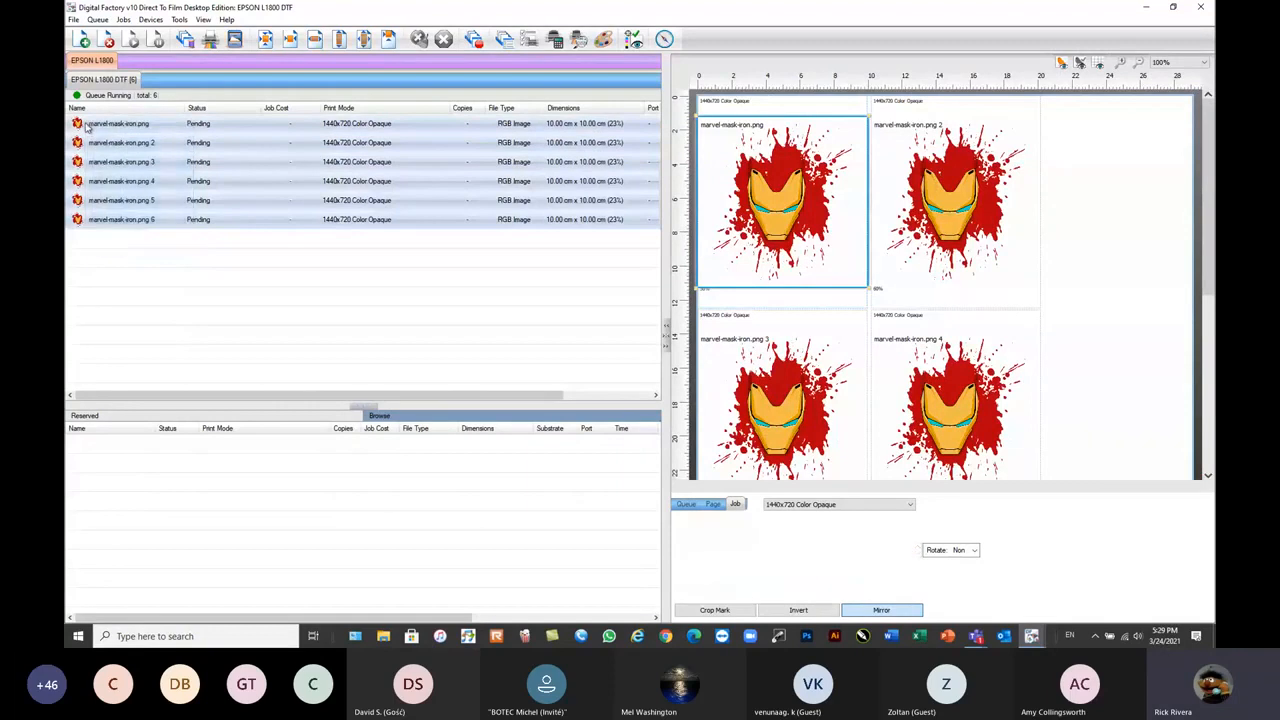
pyautogui.rightClick(90, 122)
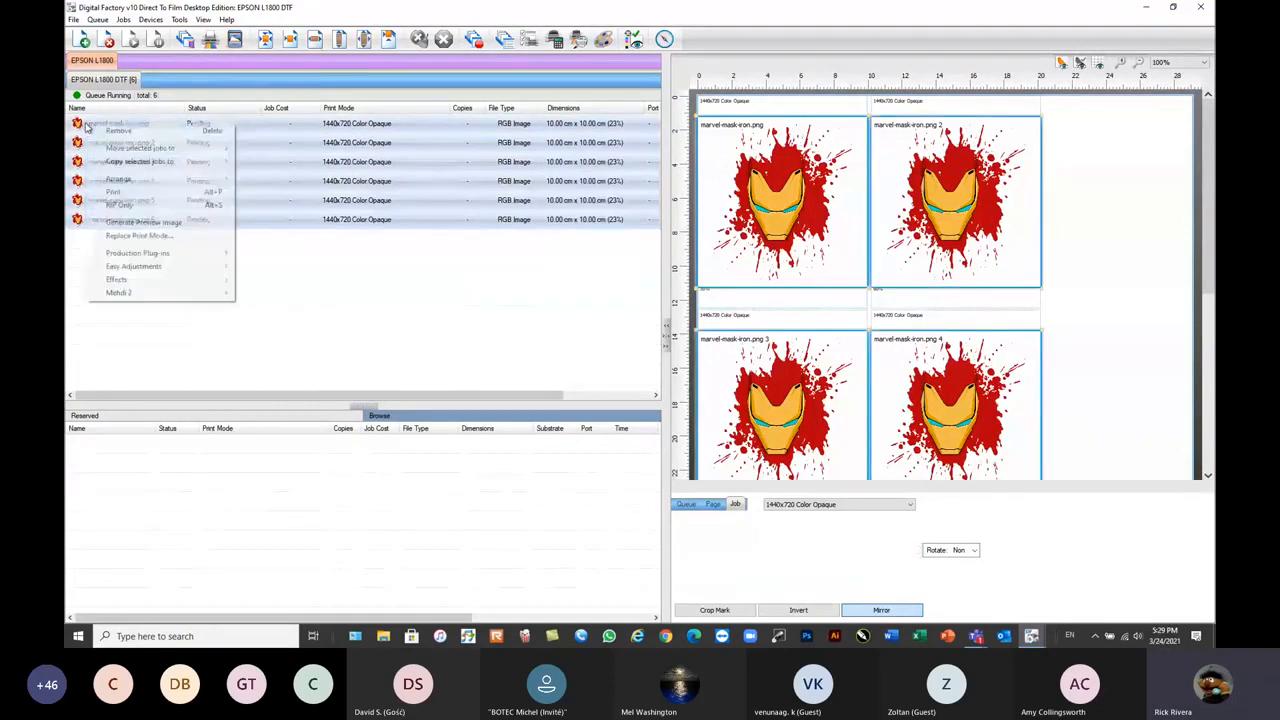
pyautogui.click(120, 205)
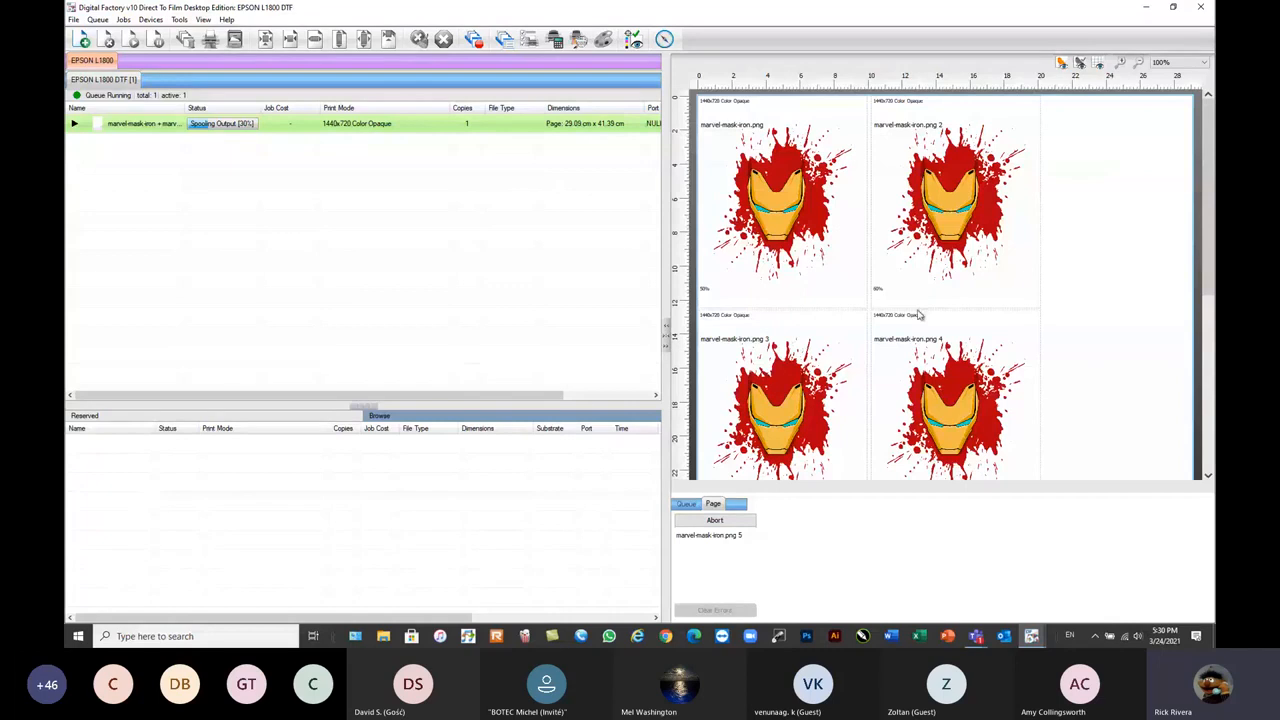
pyautogui.scroll(-1, 884, 339)
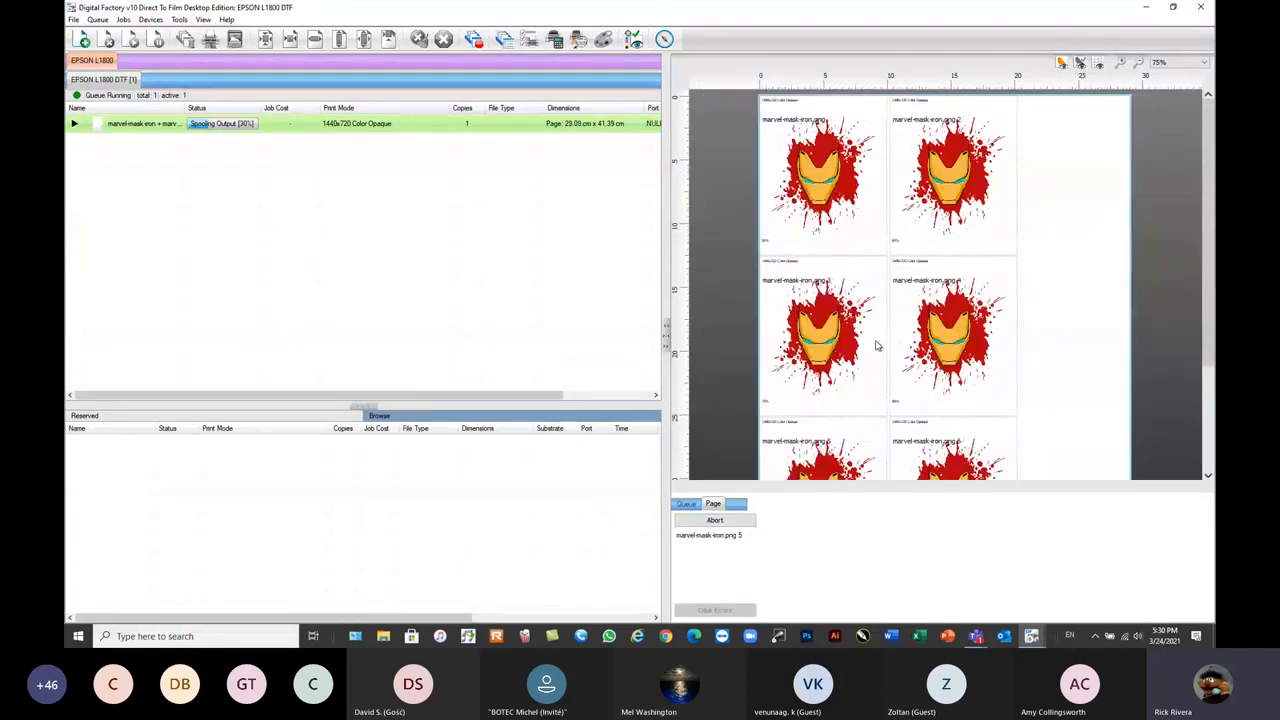
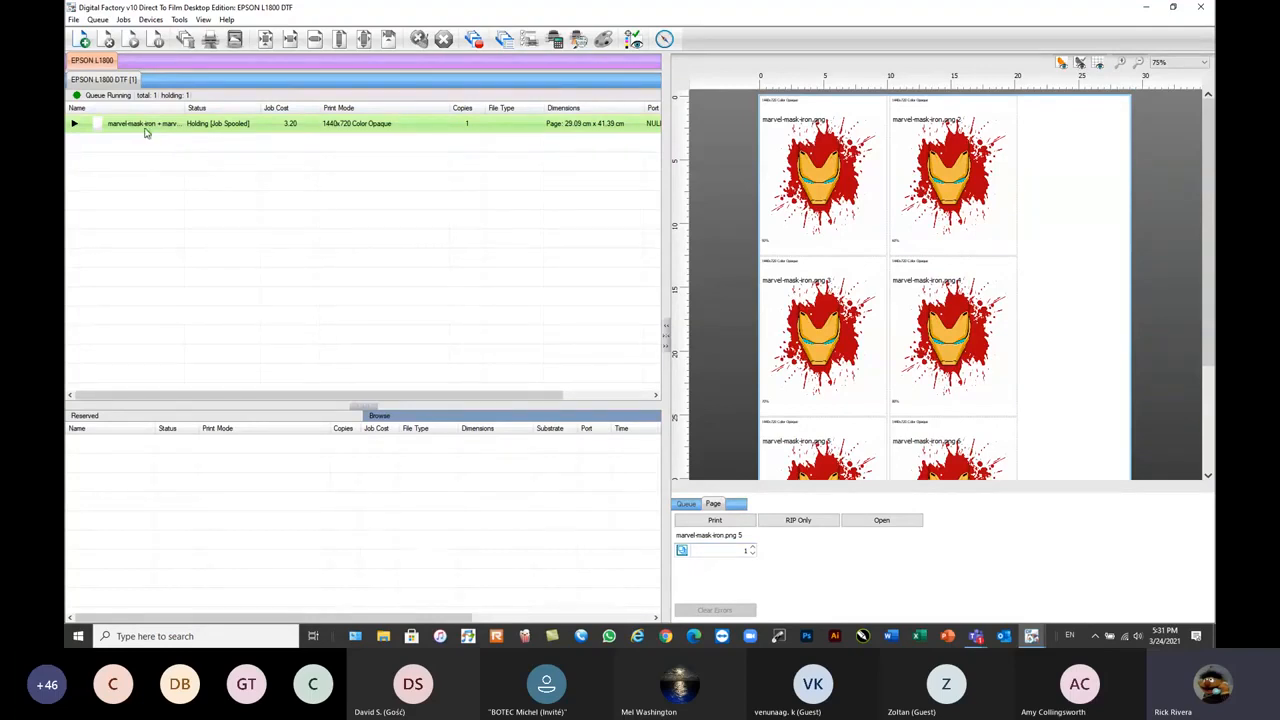
# - Open the raw data of the spooled chart page at 3.12% zoom to view the whole page
pyautogui.moveTo(149, 127)
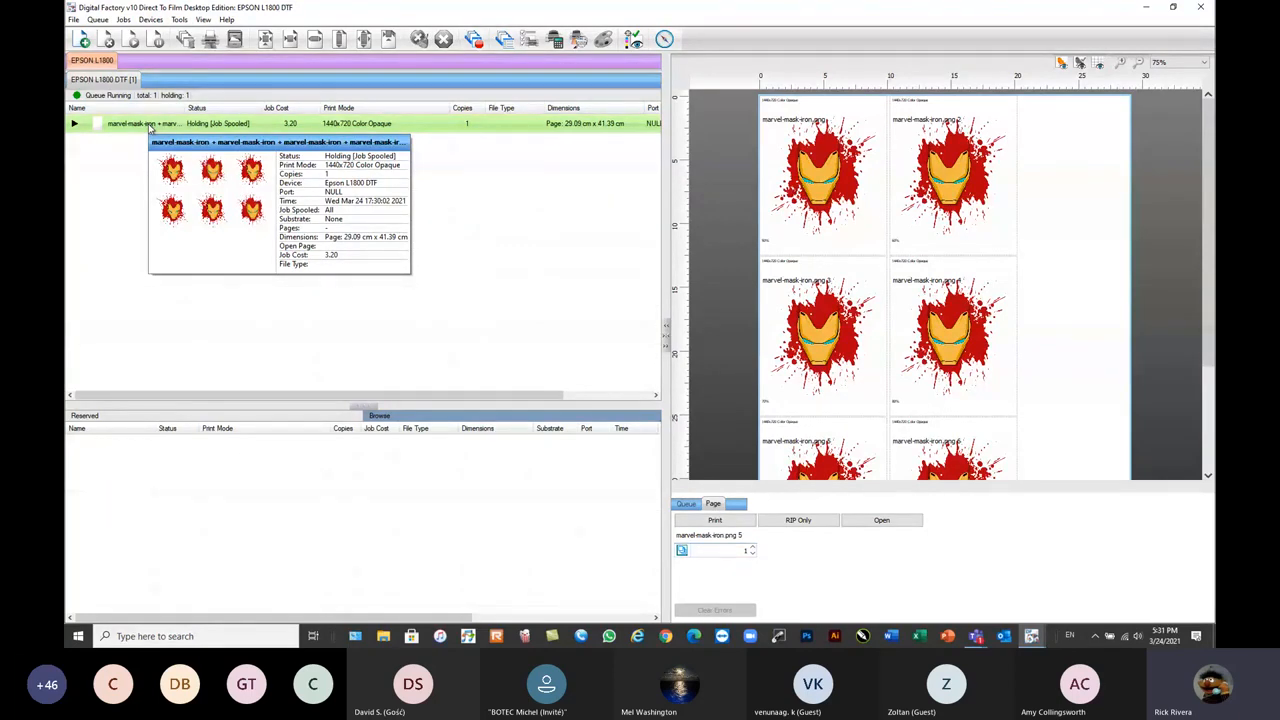
pyautogui.rightClick(149, 127)
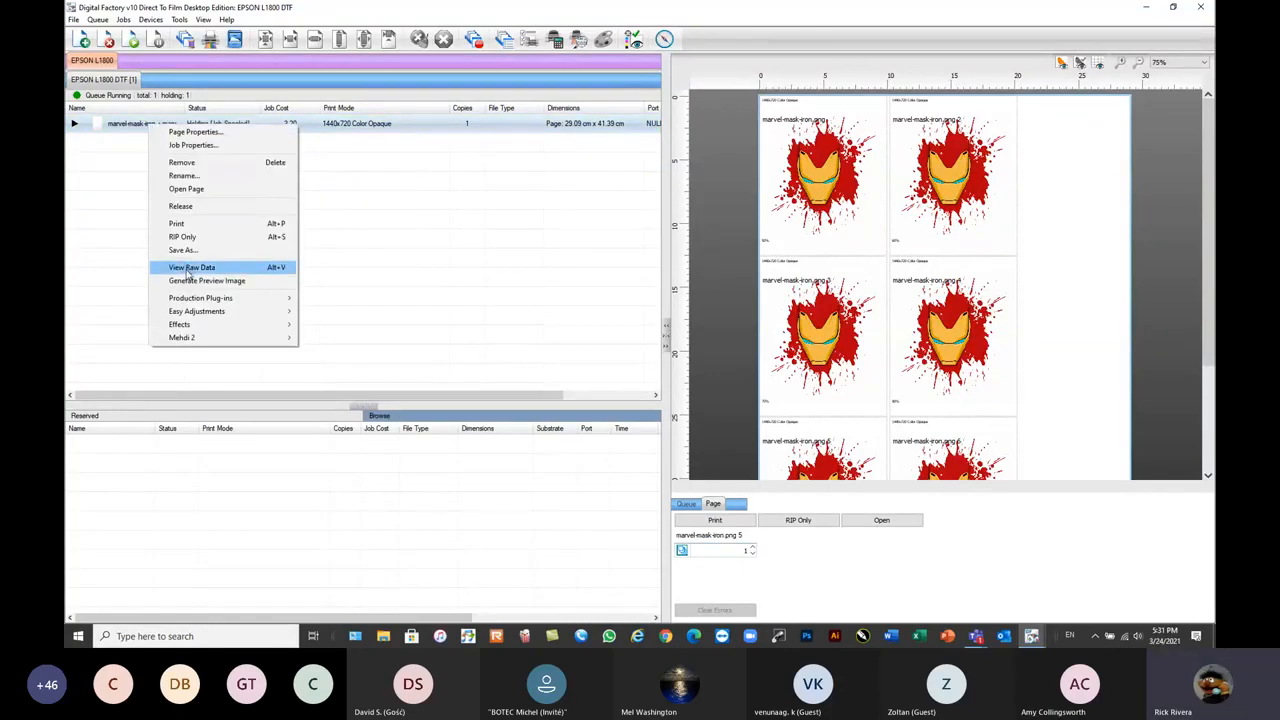
pyautogui.click(421, 255)
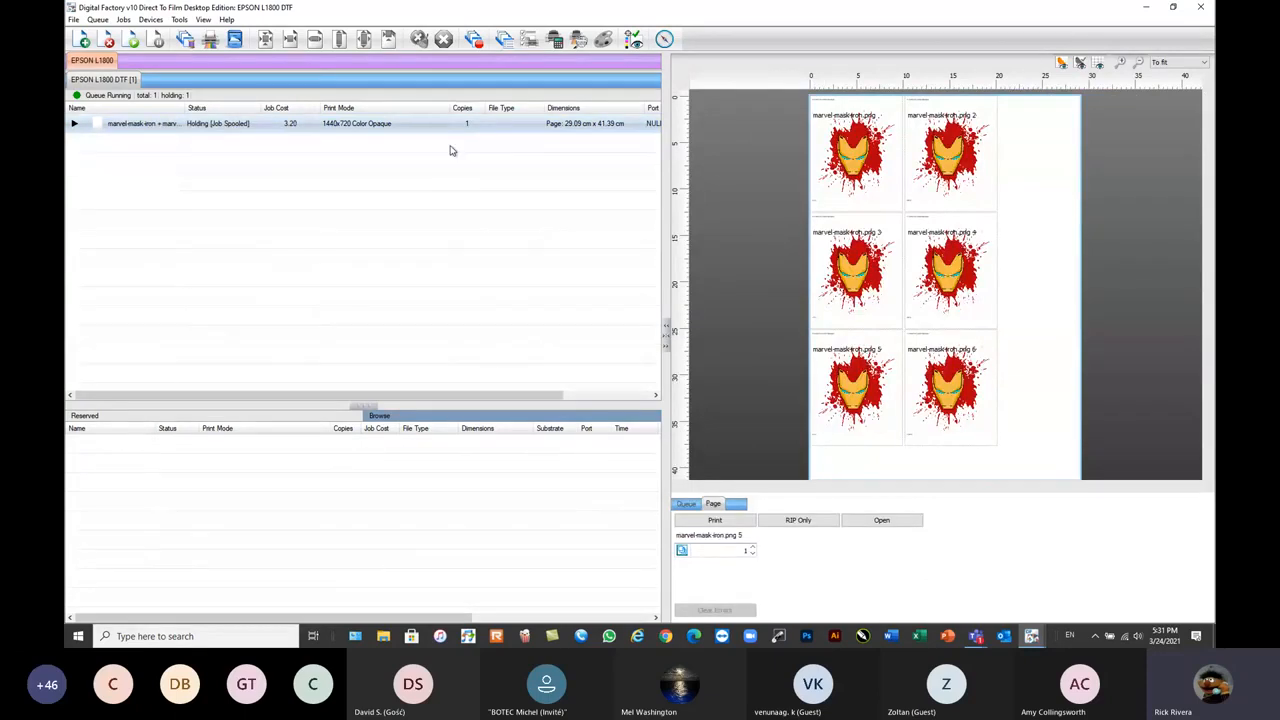
pyautogui.rightClick(187, 129)
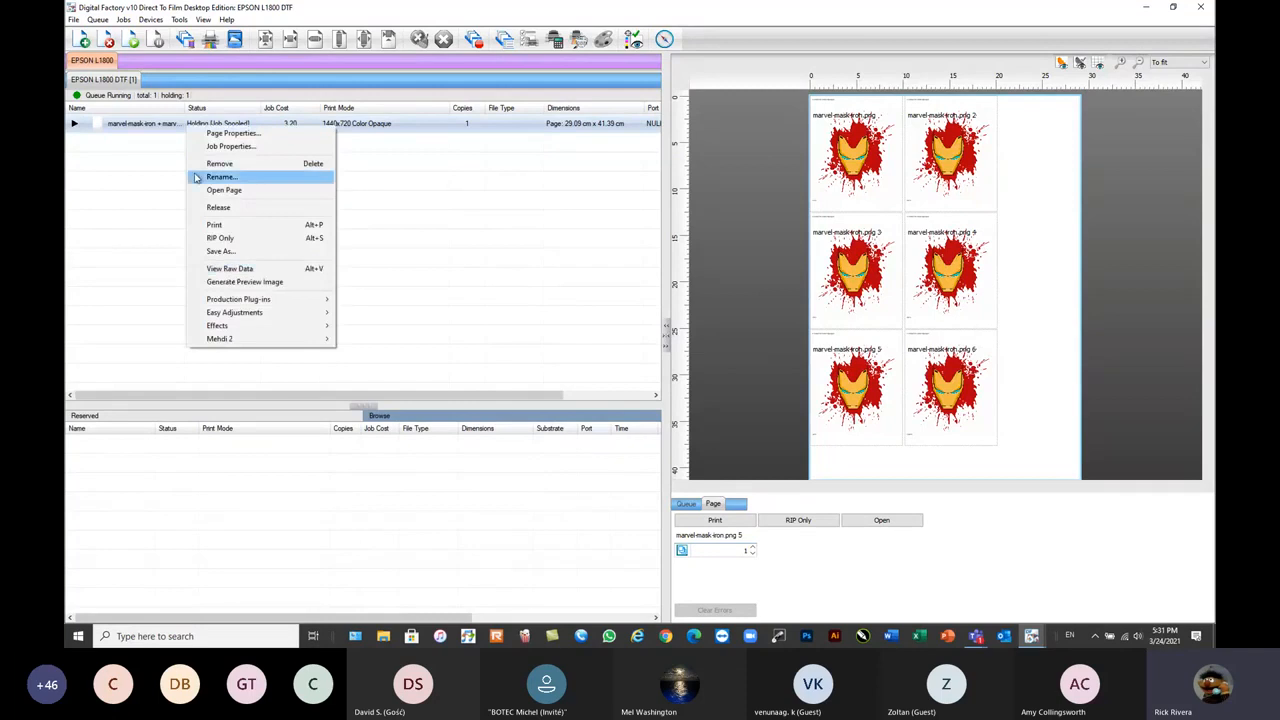
pyautogui.rightClick(152, 122)
pyautogui.click(193, 264)
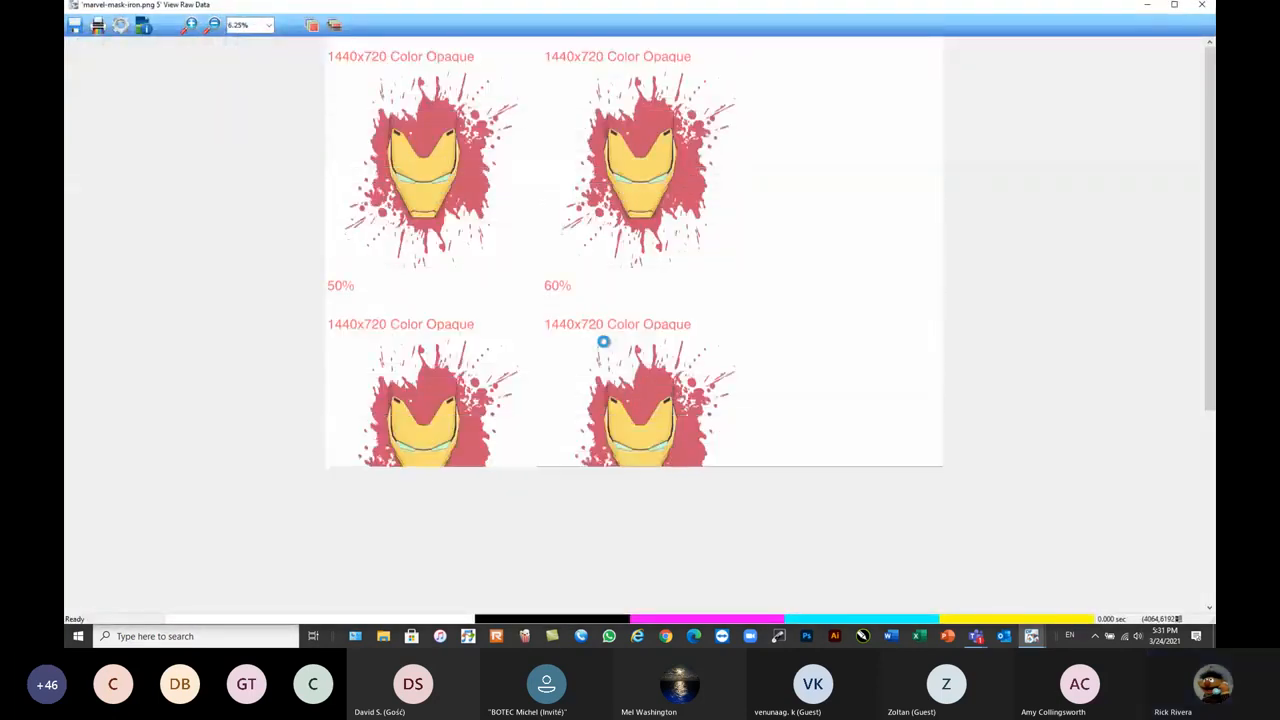
pyautogui.click(249, 31)
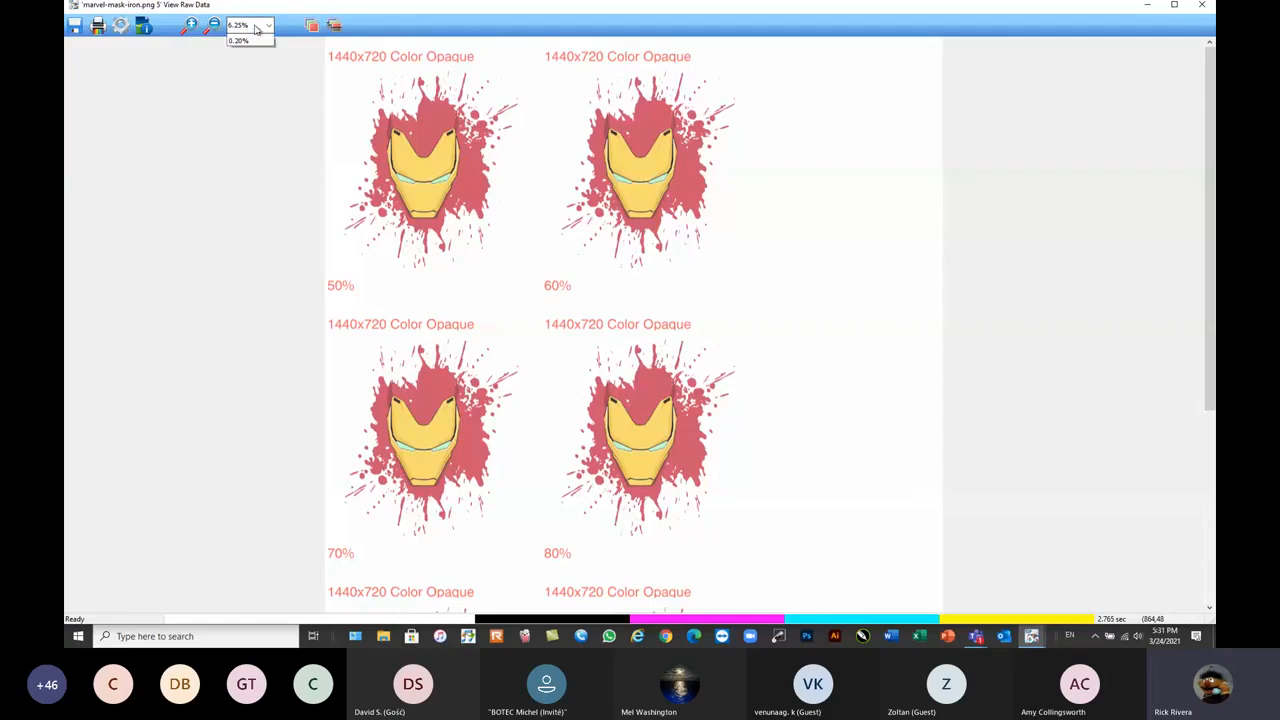
pyautogui.click(243, 127)
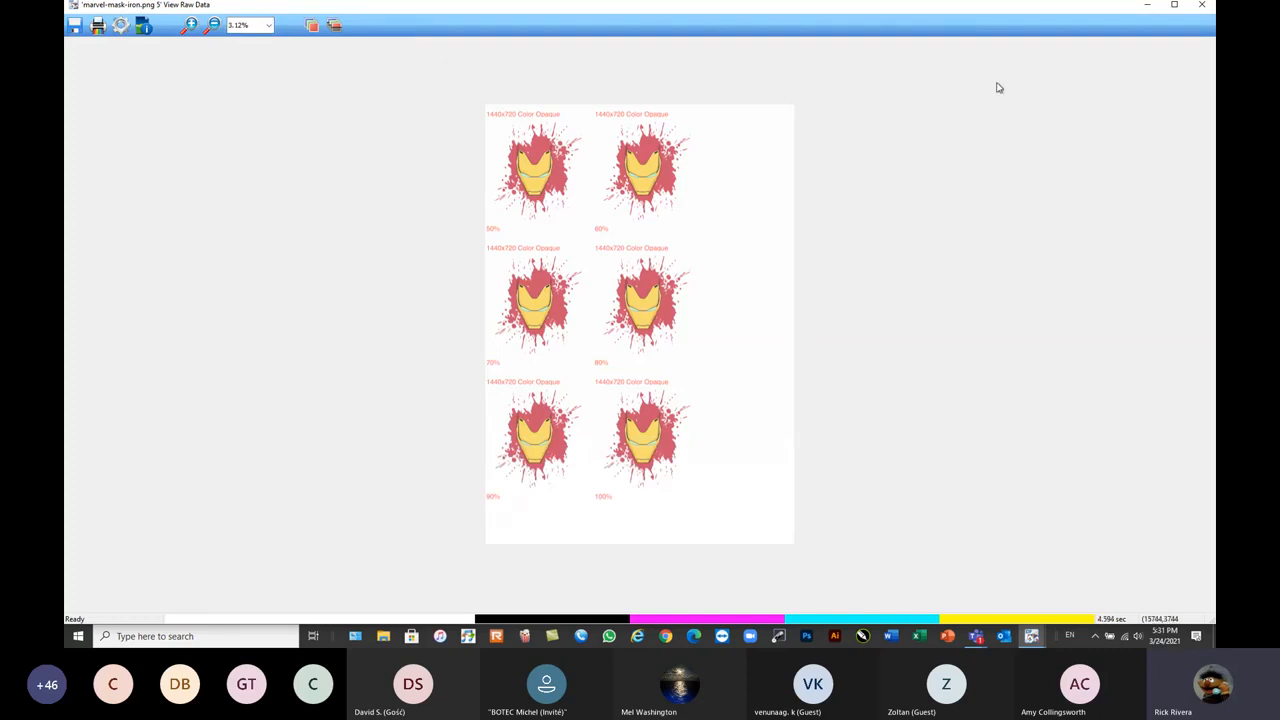
# - Restore the raw data viewer to a smaller floating window and size it to fit the chart page
pyautogui.click(1175, 6)
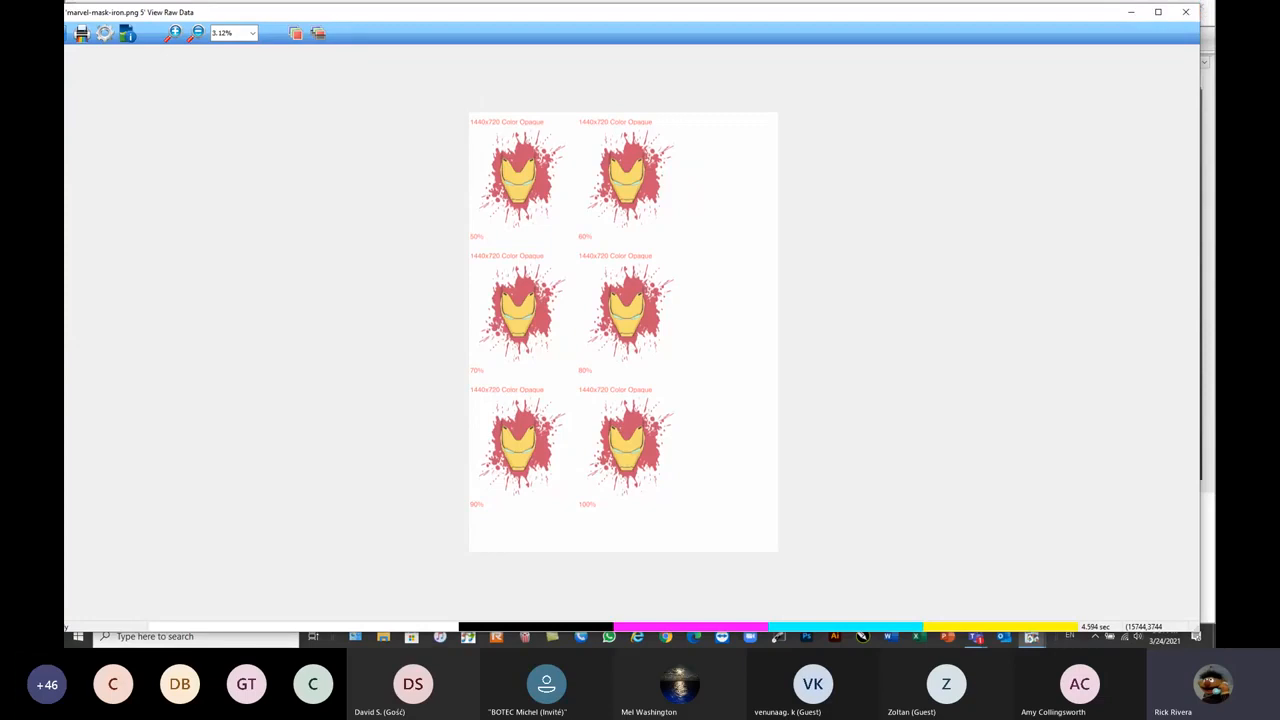
pyautogui.moveTo(1200, 8); pyautogui.dragTo(562, 82)
pyautogui.moveTo(425, 85); pyautogui.dragTo(689, 29)
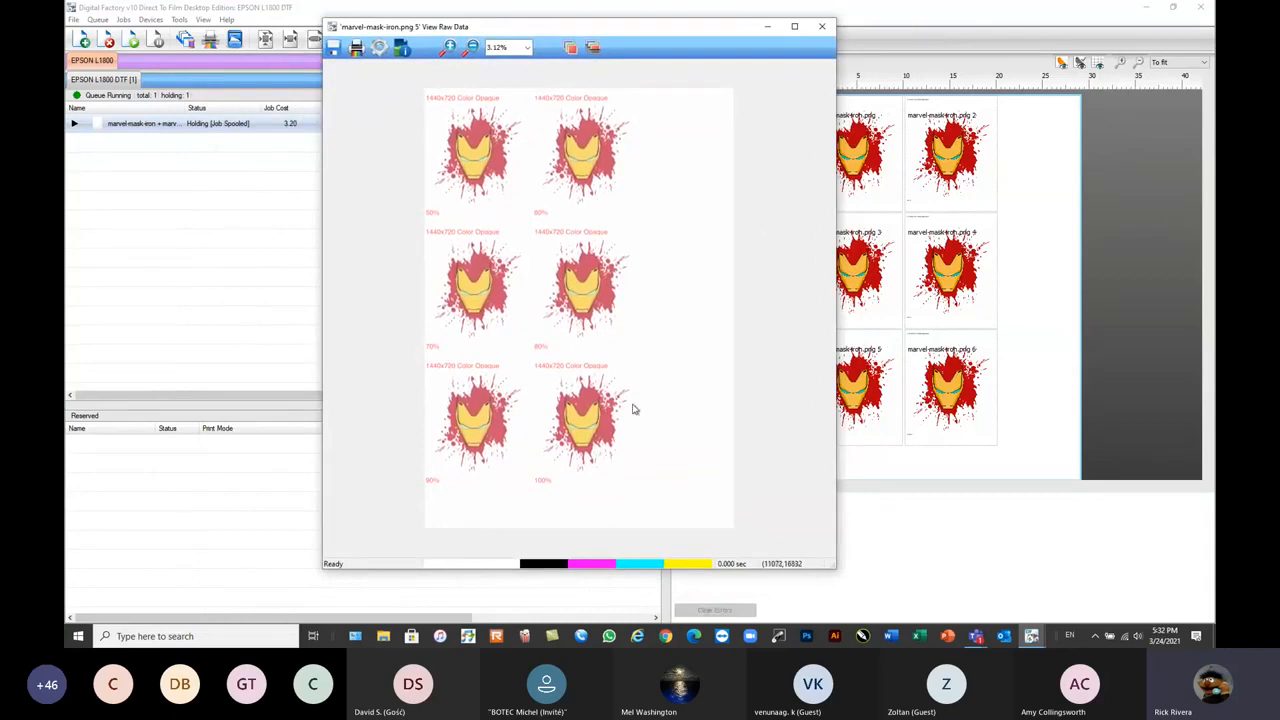
pyautogui.moveTo(835, 569); pyautogui.dragTo(928, 583)
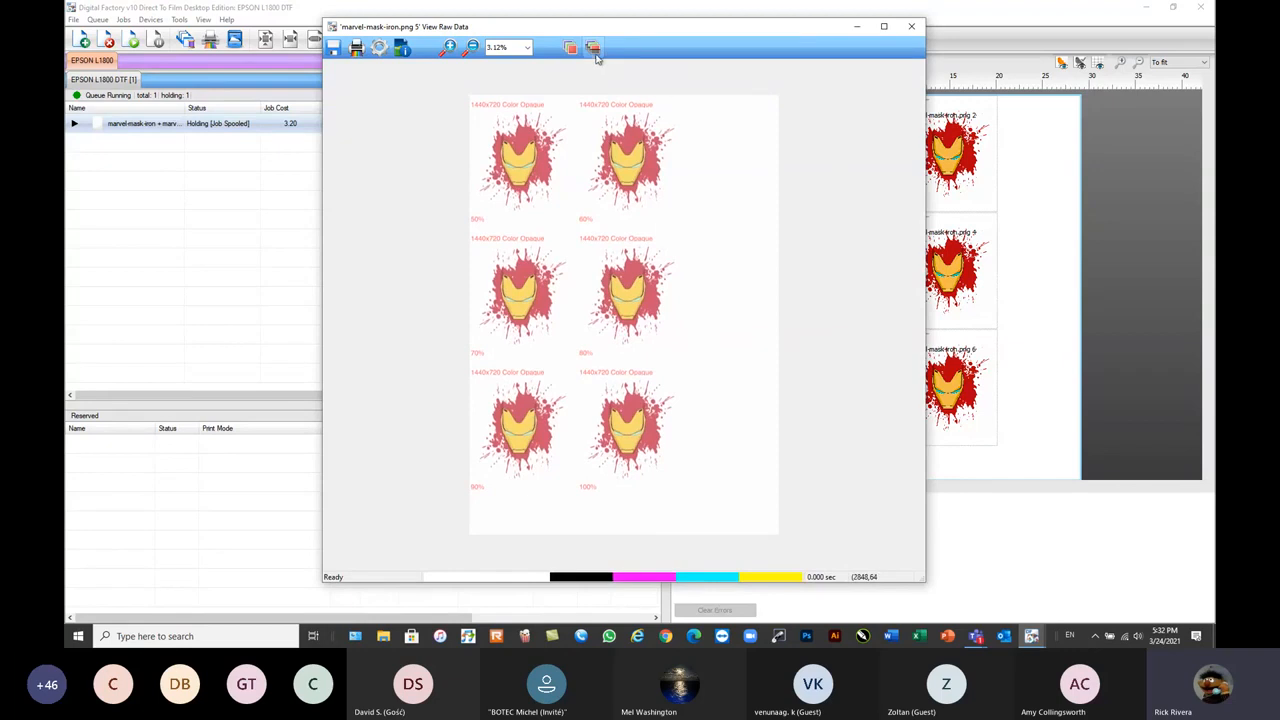
# - Display only the White and White2 planes of the raw data in grayscale and maximize the viewer for inspection
pyautogui.click(570, 47)
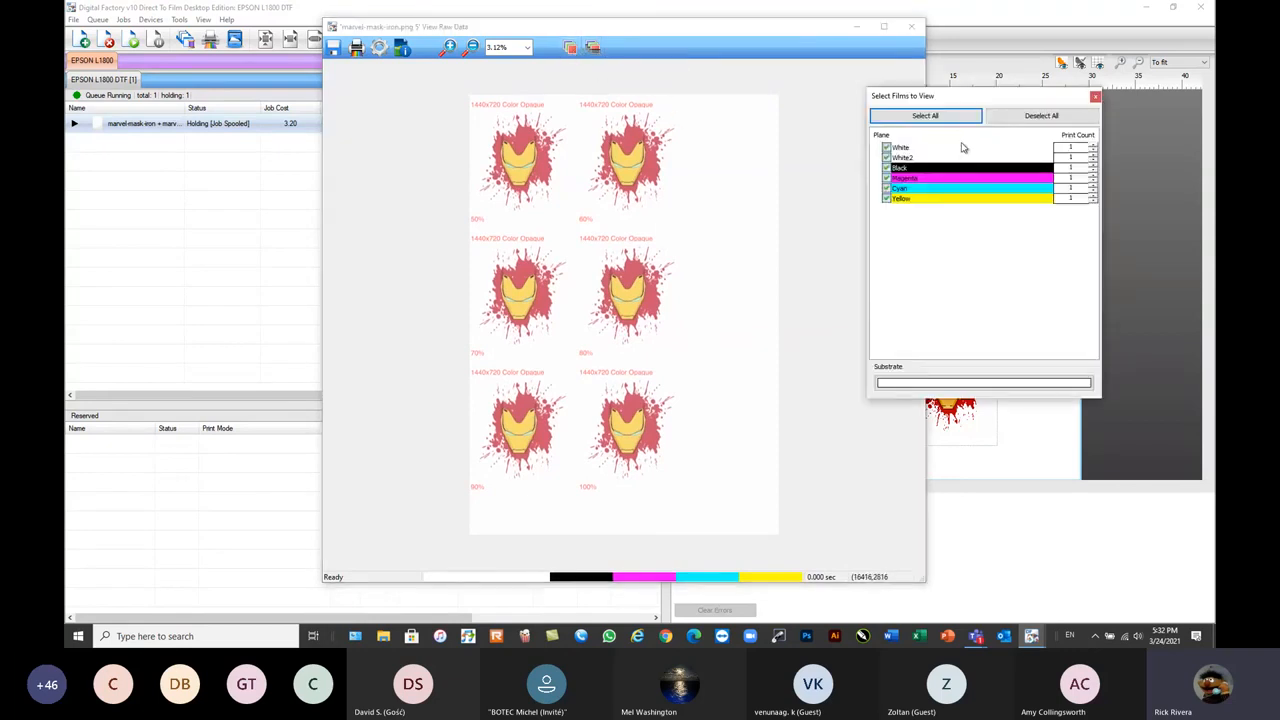
pyautogui.moveTo(974, 101); pyautogui.dragTo(912, 80)
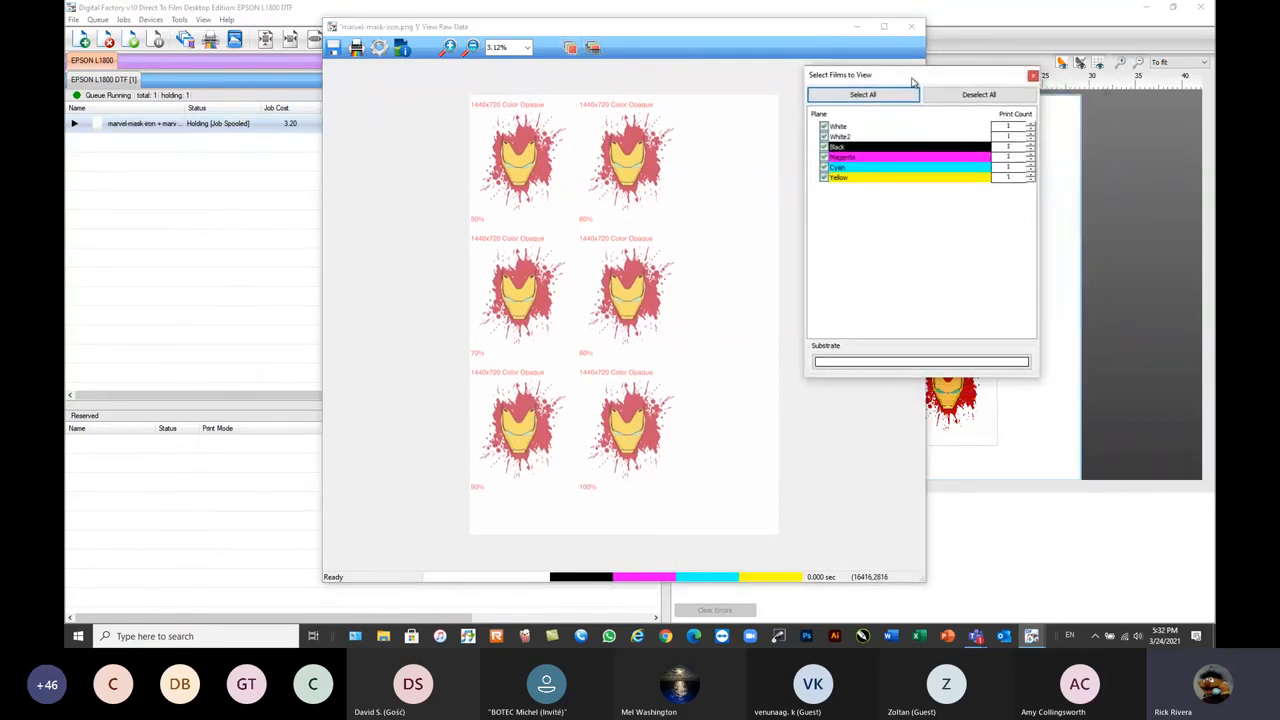
pyautogui.click(975, 97)
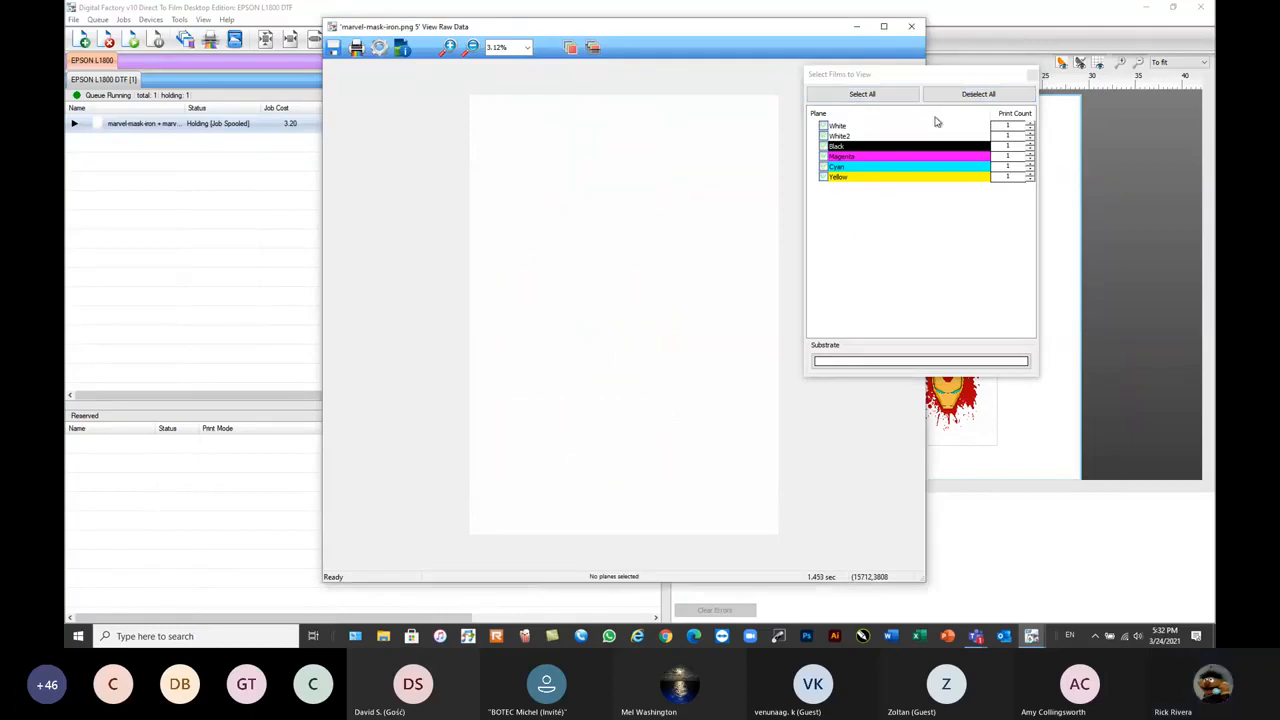
pyautogui.click(824, 126)
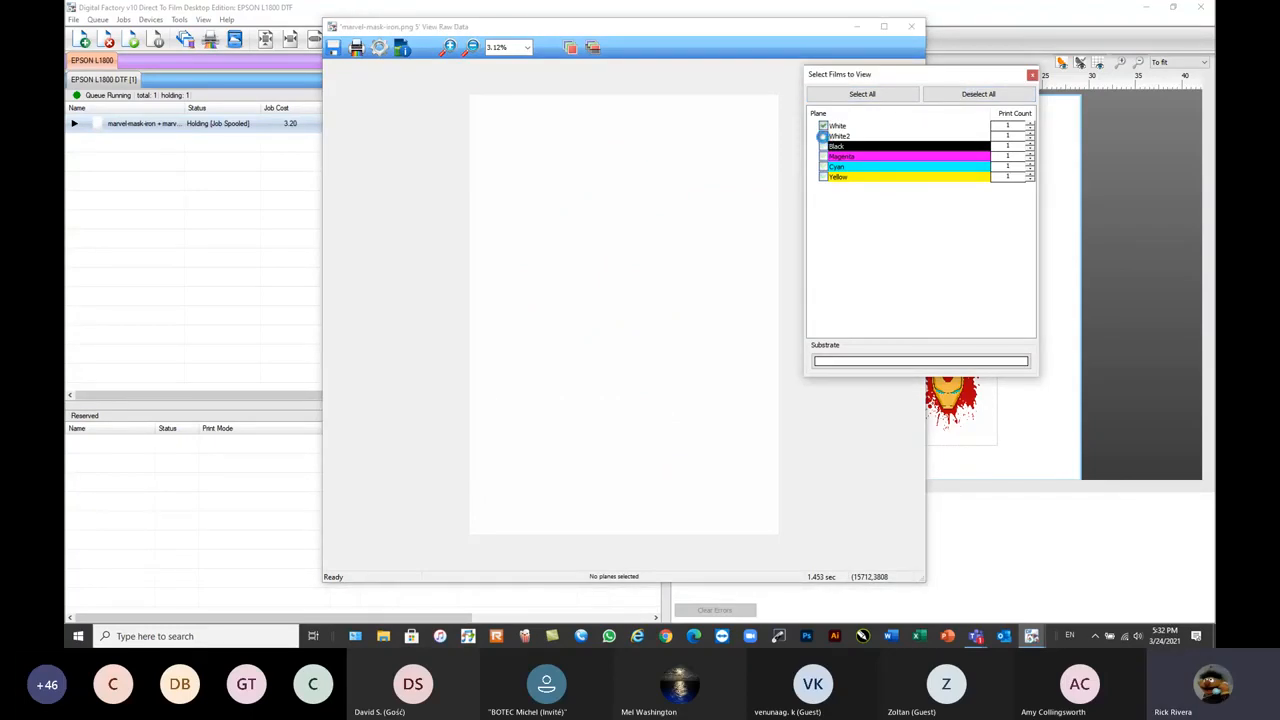
pyautogui.click(823, 136)
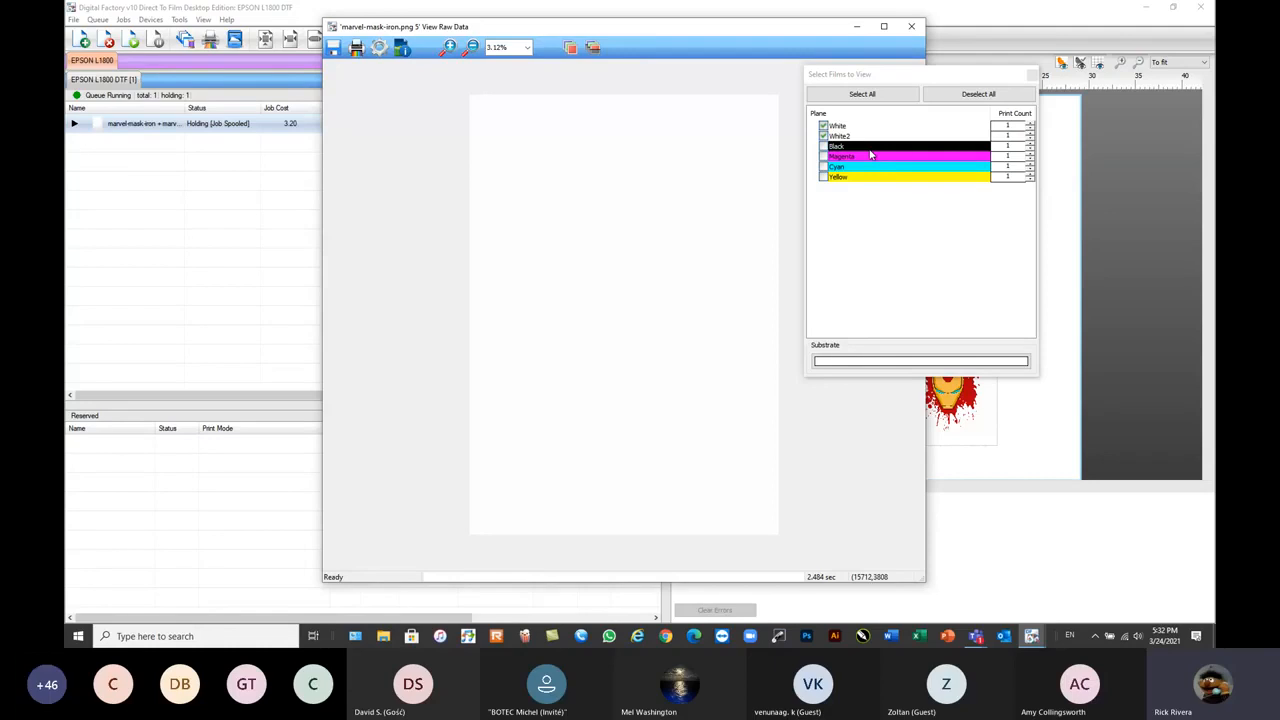
pyautogui.click(593, 49)
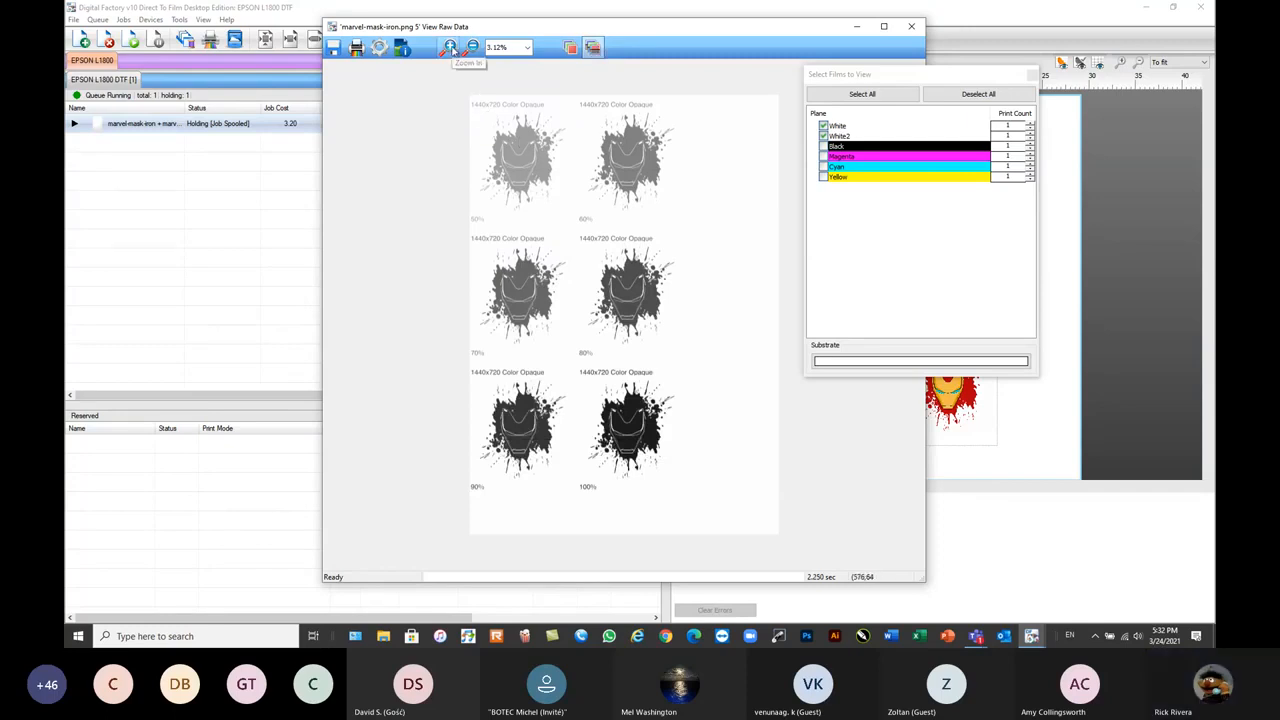
pyautogui.click(885, 27)
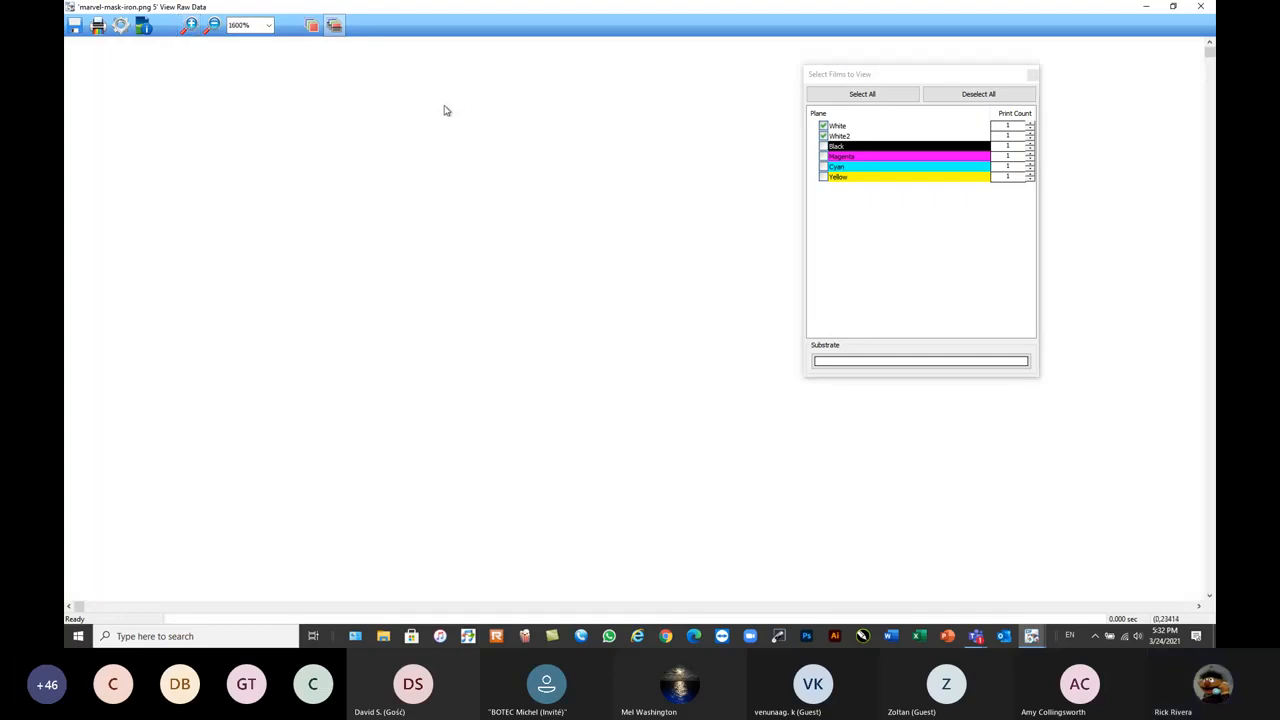
# - Compare the white percentage samples at 6.25% zoom and return the raw data view to 3.12% to see the whole page
pyautogui.click(262, 25)
pyautogui.click(240, 115)
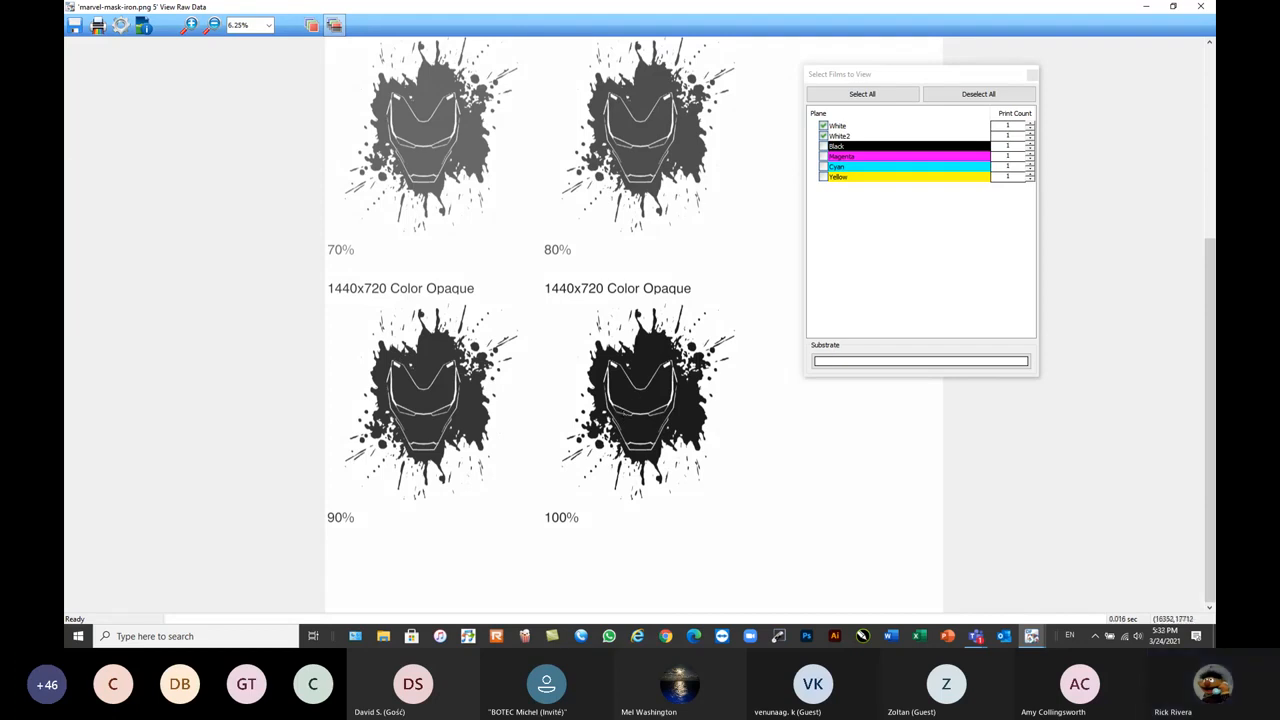
pyautogui.moveTo(1210, 318); pyautogui.dragTo(1210, 254)
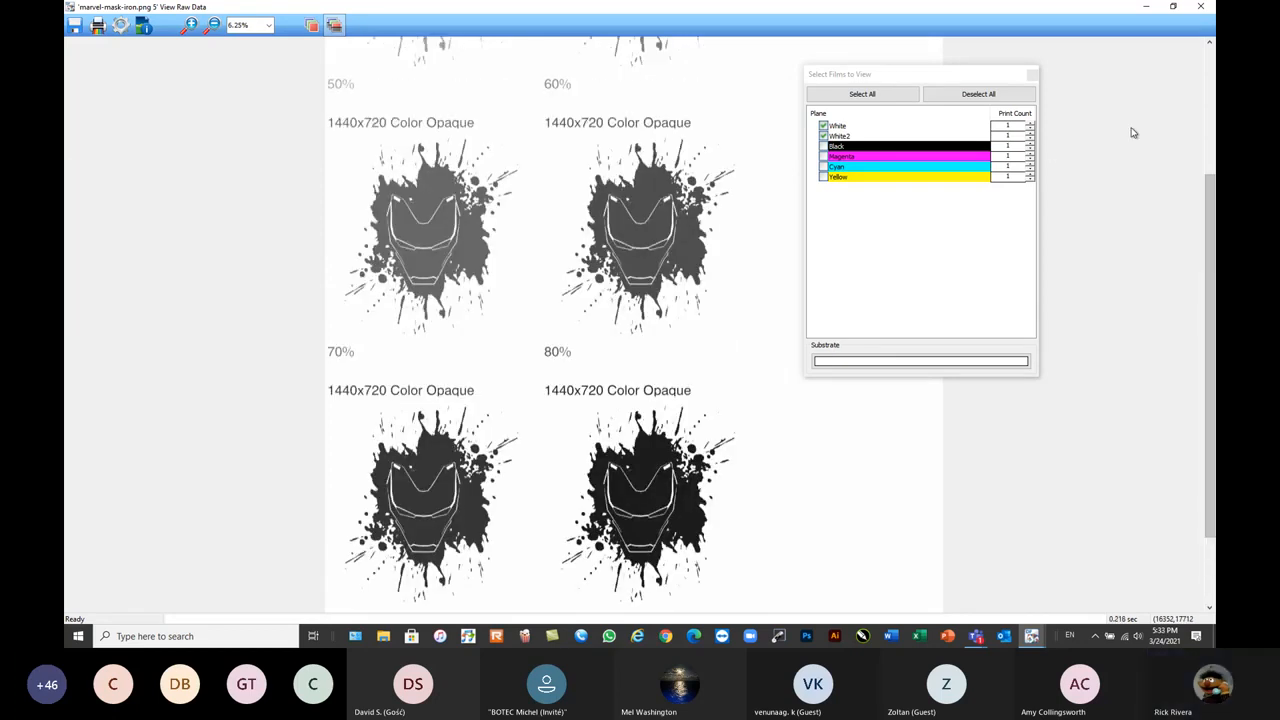
pyautogui.click(1208, 42)
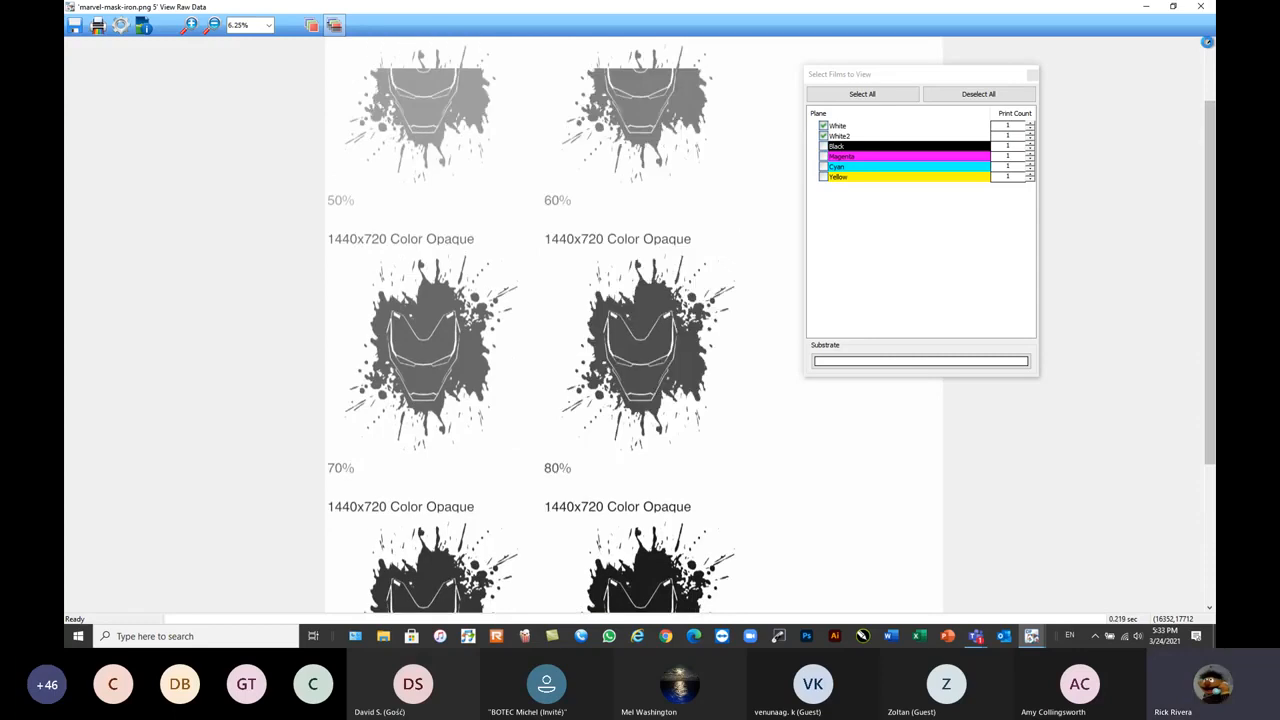
pyautogui.click(269, 25)
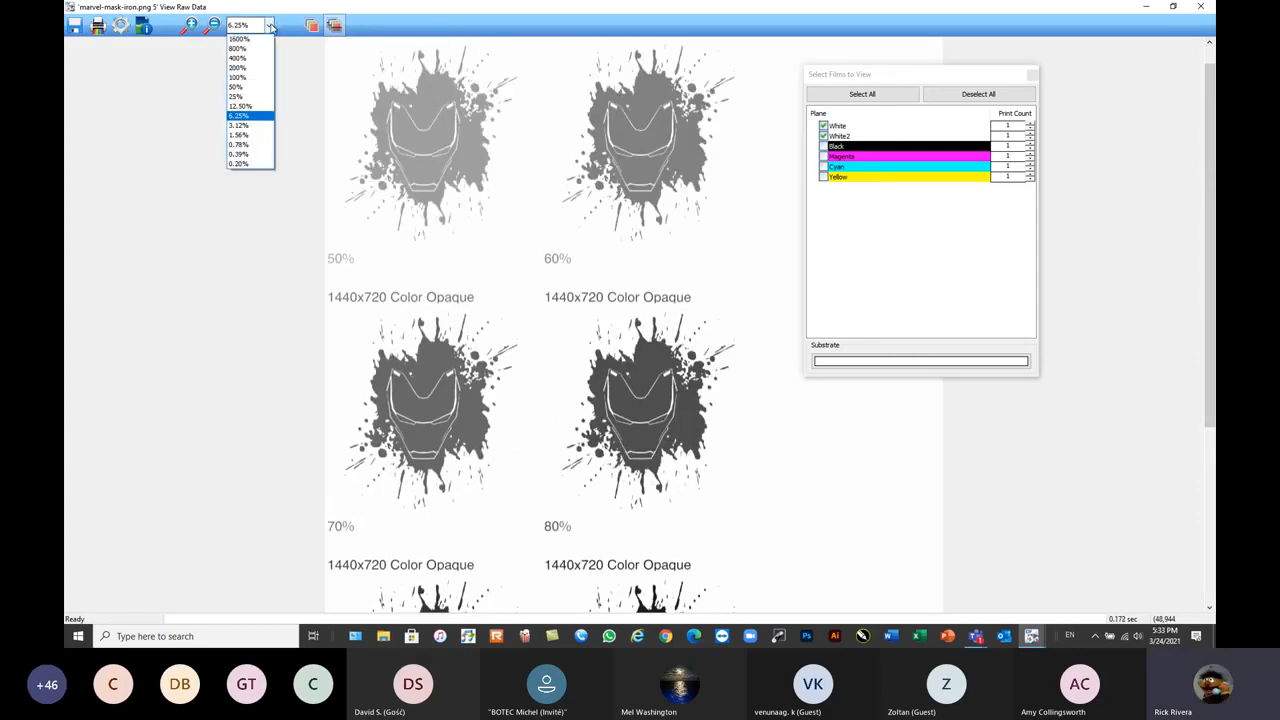
pyautogui.click(239, 125)
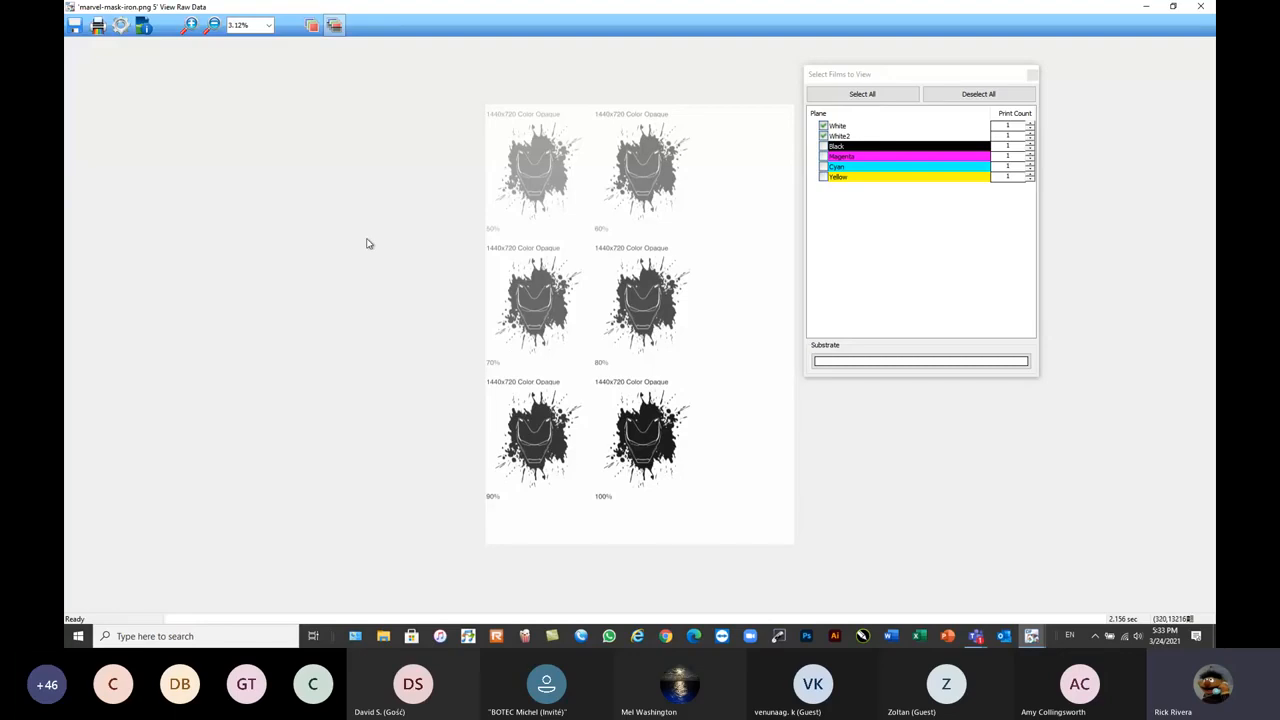
# - Enlarge the raw data to 6.25% and examine the 90% and 100% white samples at the end of the page
pyautogui.click(247, 27)
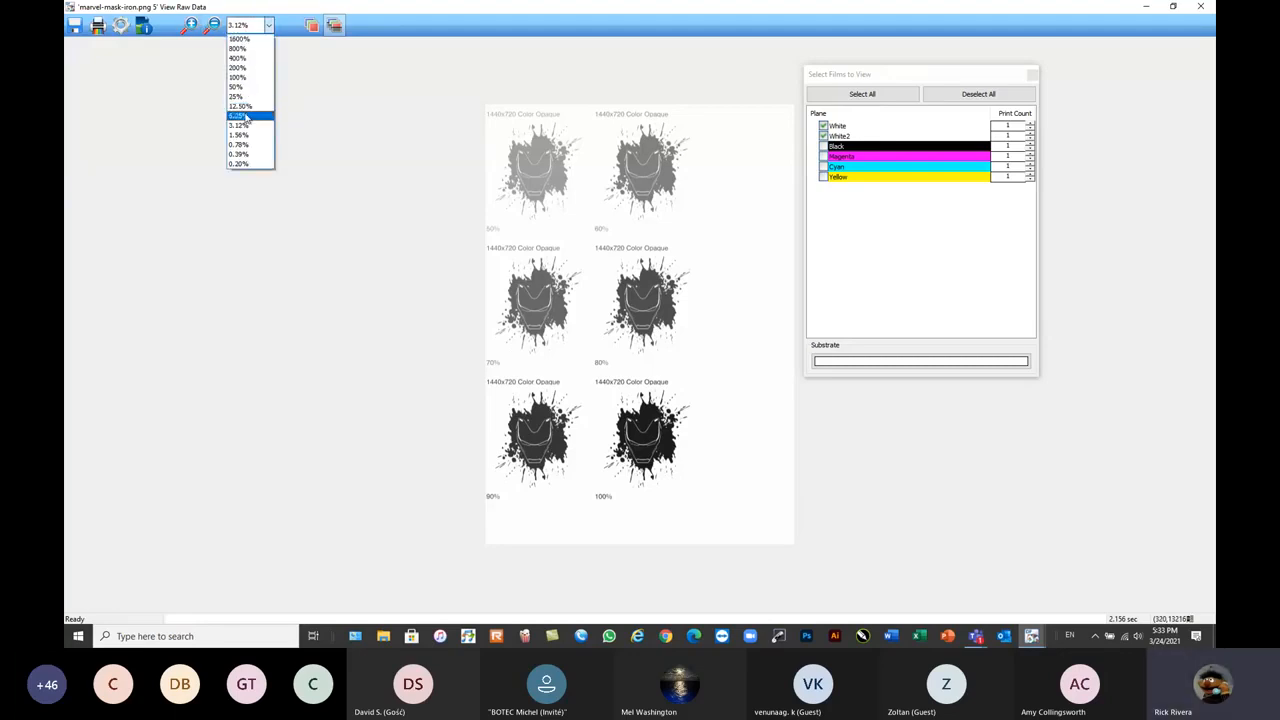
pyautogui.click(240, 95)
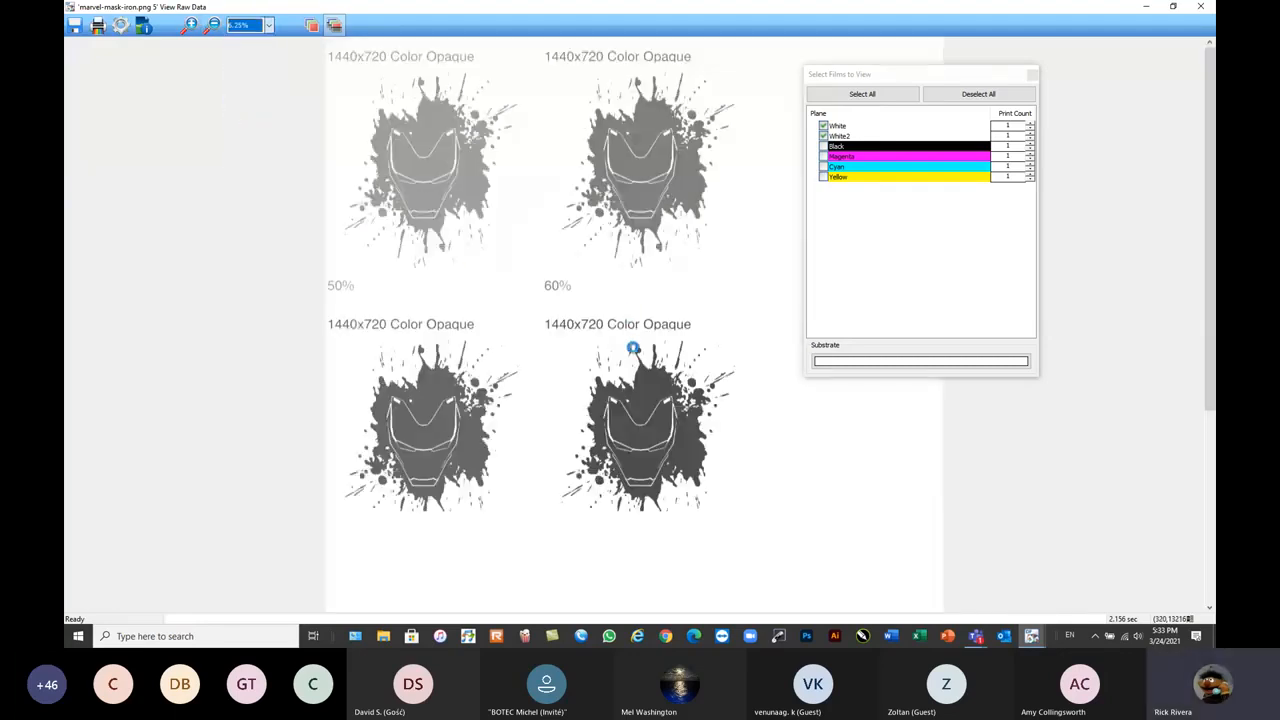
pyautogui.scroll(-1, 551, 345)
pyautogui.moveTo(1212, 420); pyautogui.dragTo(1212, 575)
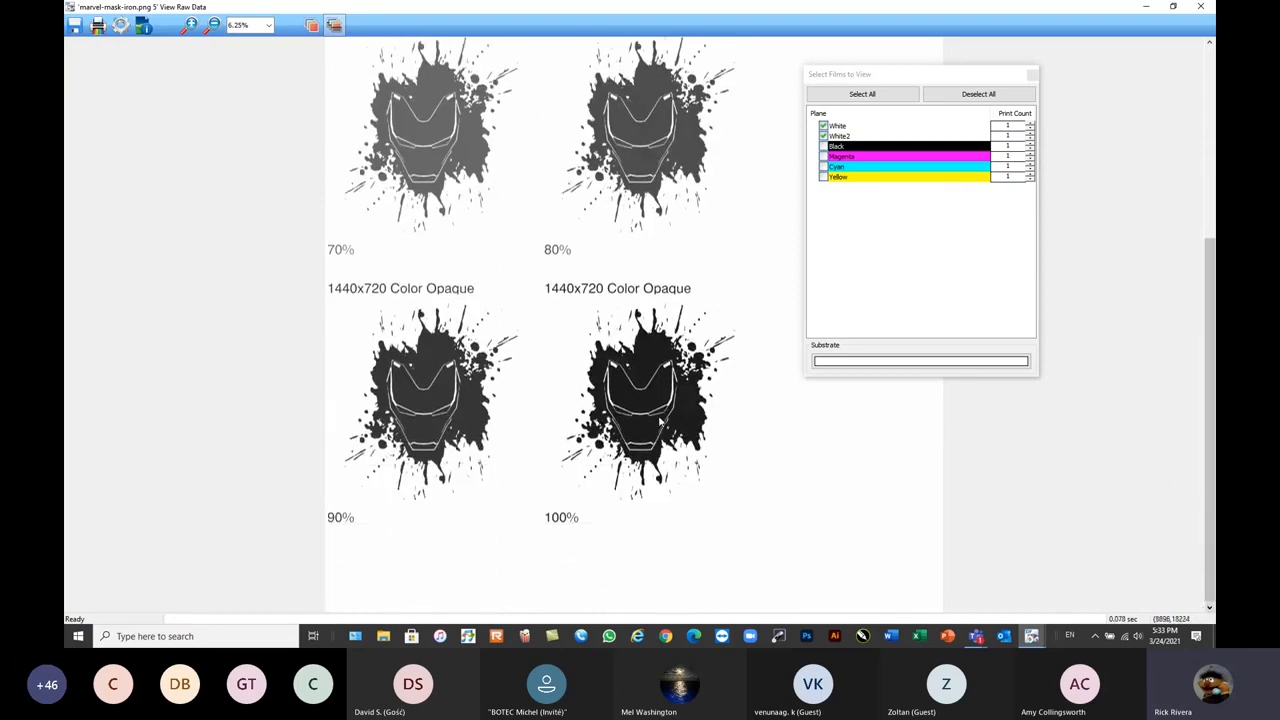
# - Zoom in to 100% on the heading above the 90% sample to examine its dots, and zoom back out to 6.25%
pyautogui.click(190, 24)
pyautogui.click(349, 287)
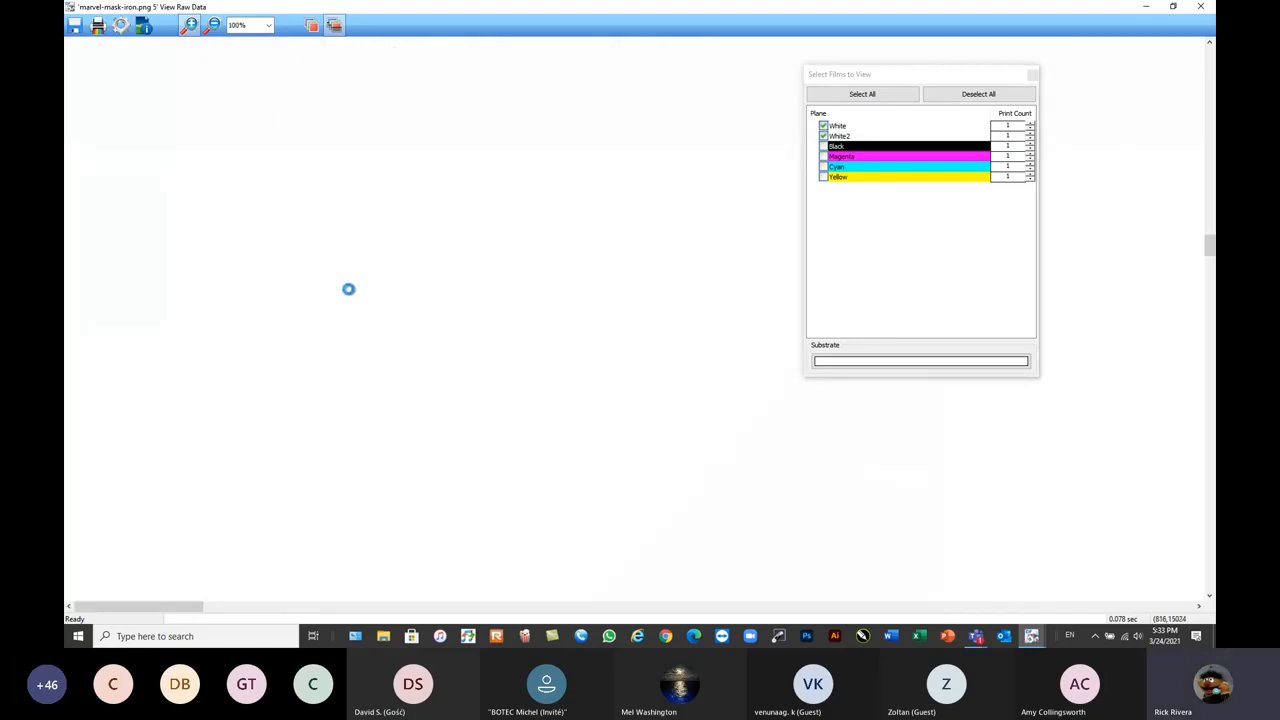
pyautogui.click(212, 26)
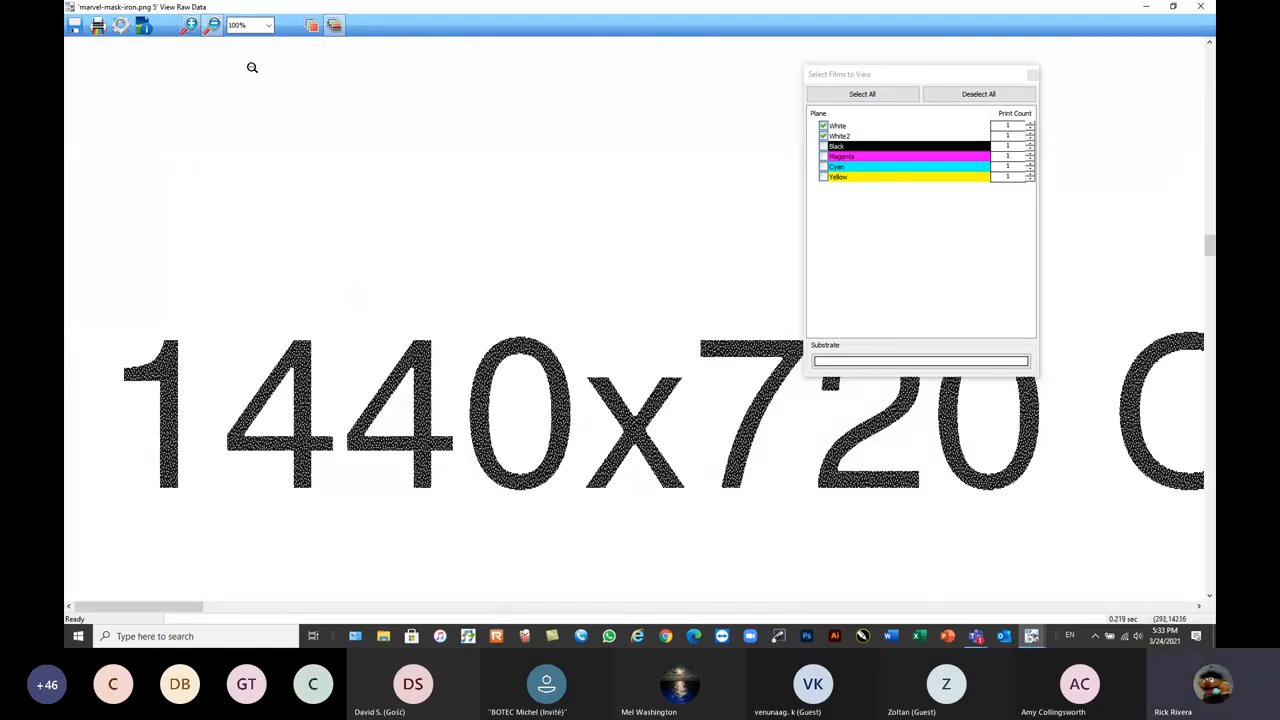
pyautogui.click(540, 345)
pyautogui.click(572, 399)
pyautogui.click(699, 466)
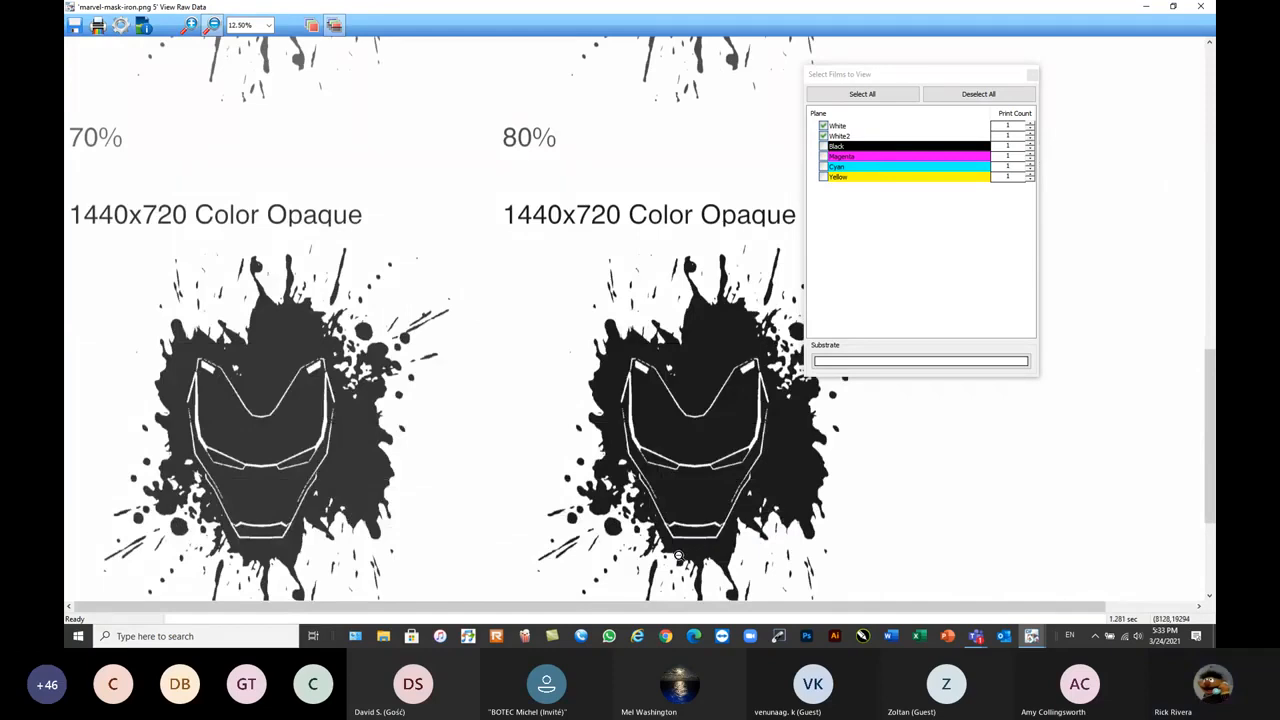
pyautogui.click(678, 556)
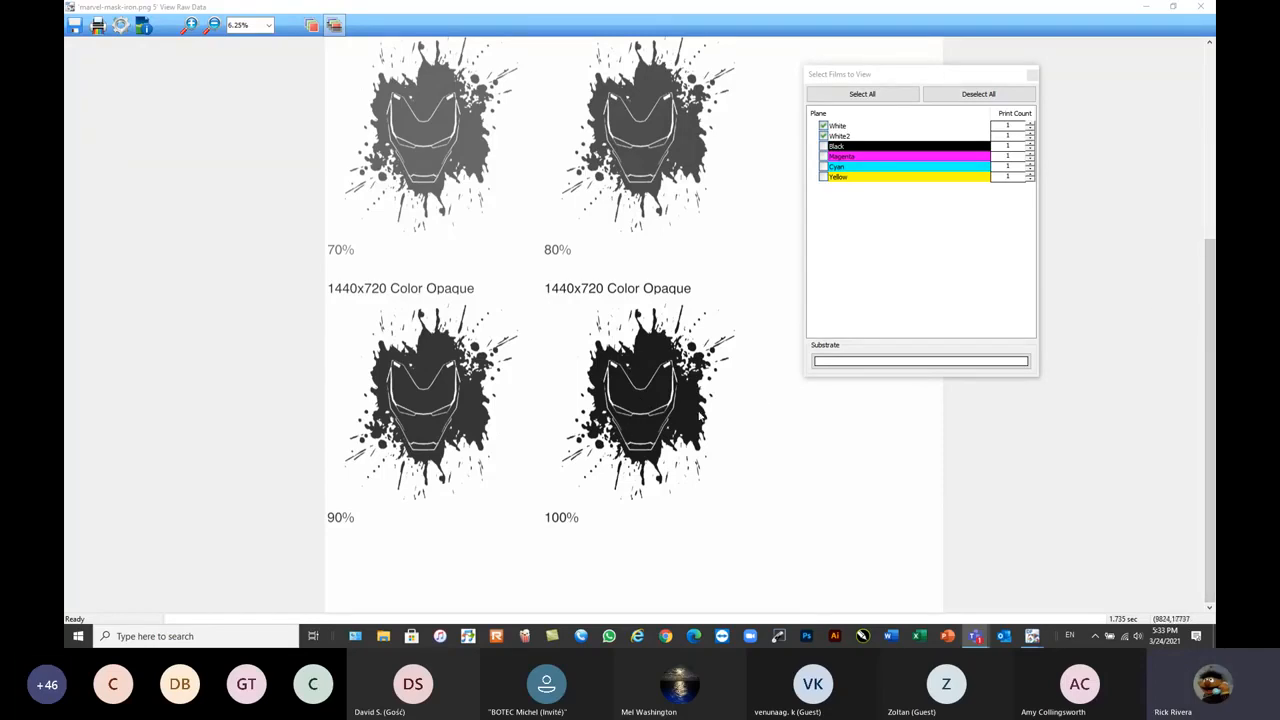
# - Compare the lighter and darker white samples on the chart page and close the raw data viewer
pyautogui.moveTo(1210, 376); pyautogui.dragTo(1210, 222)
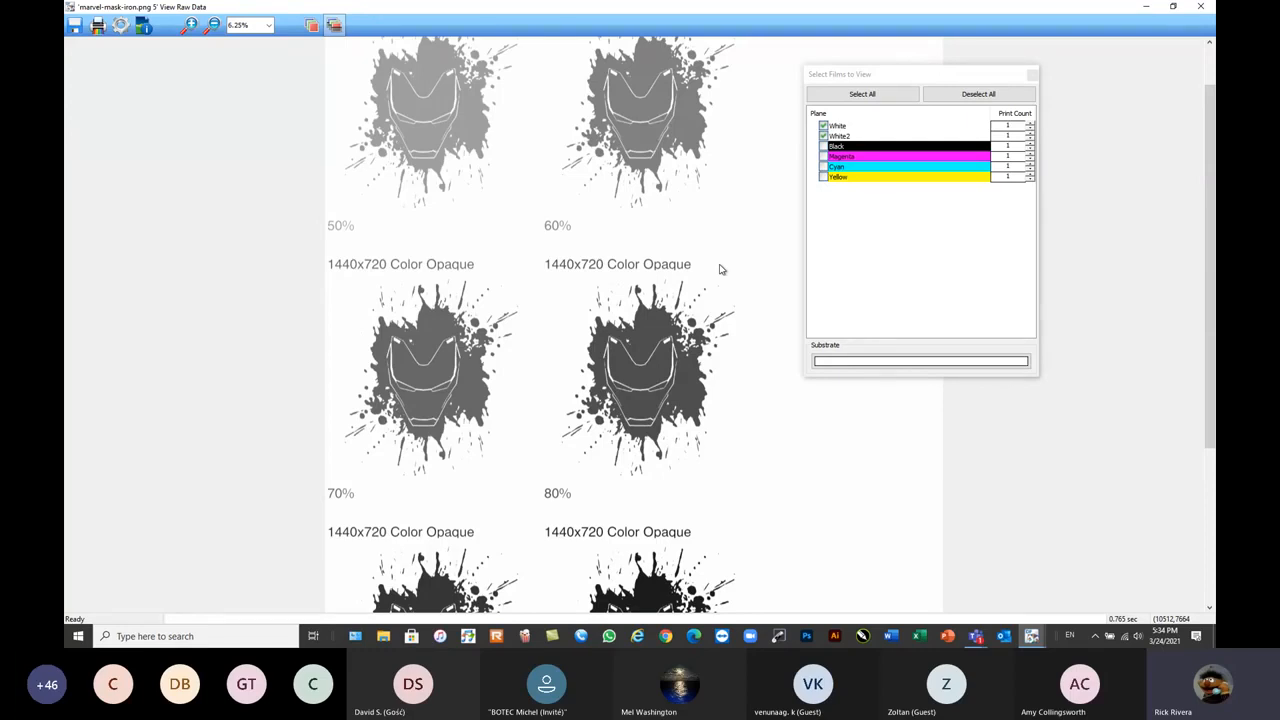
pyautogui.moveTo(1210, 377); pyautogui.dragTo(1207, 430)
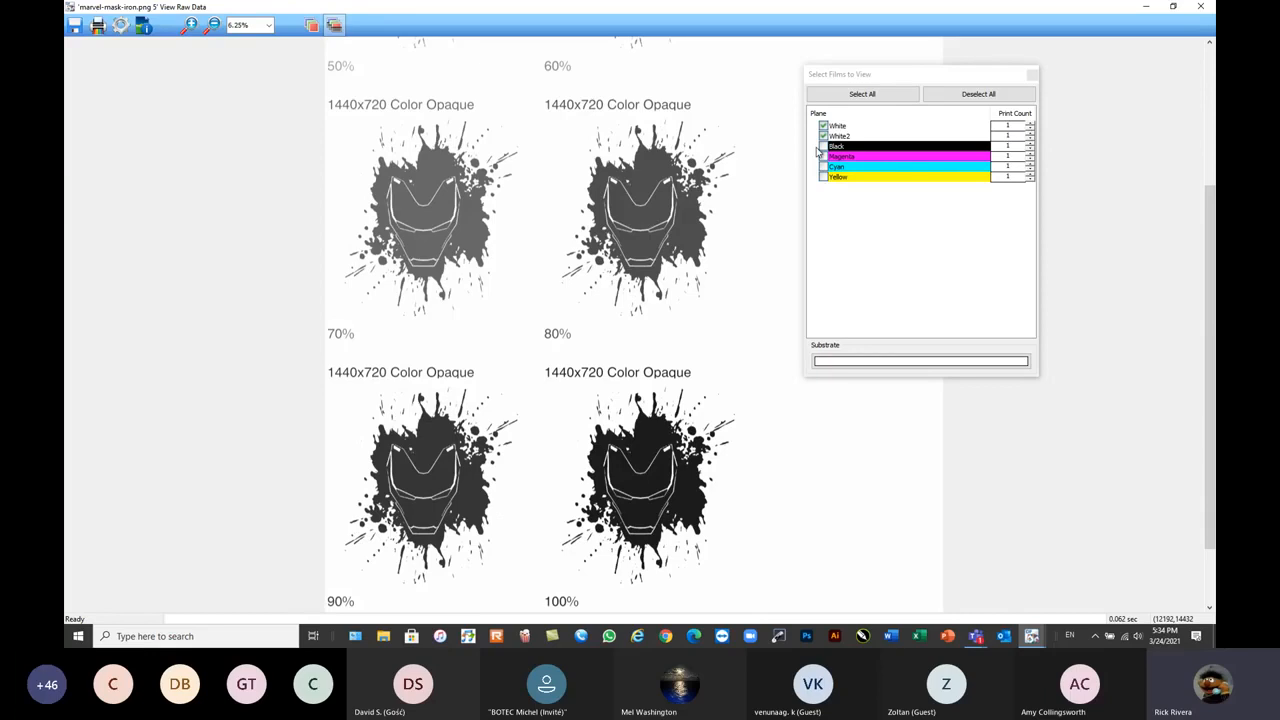
pyautogui.click(1203, 8)
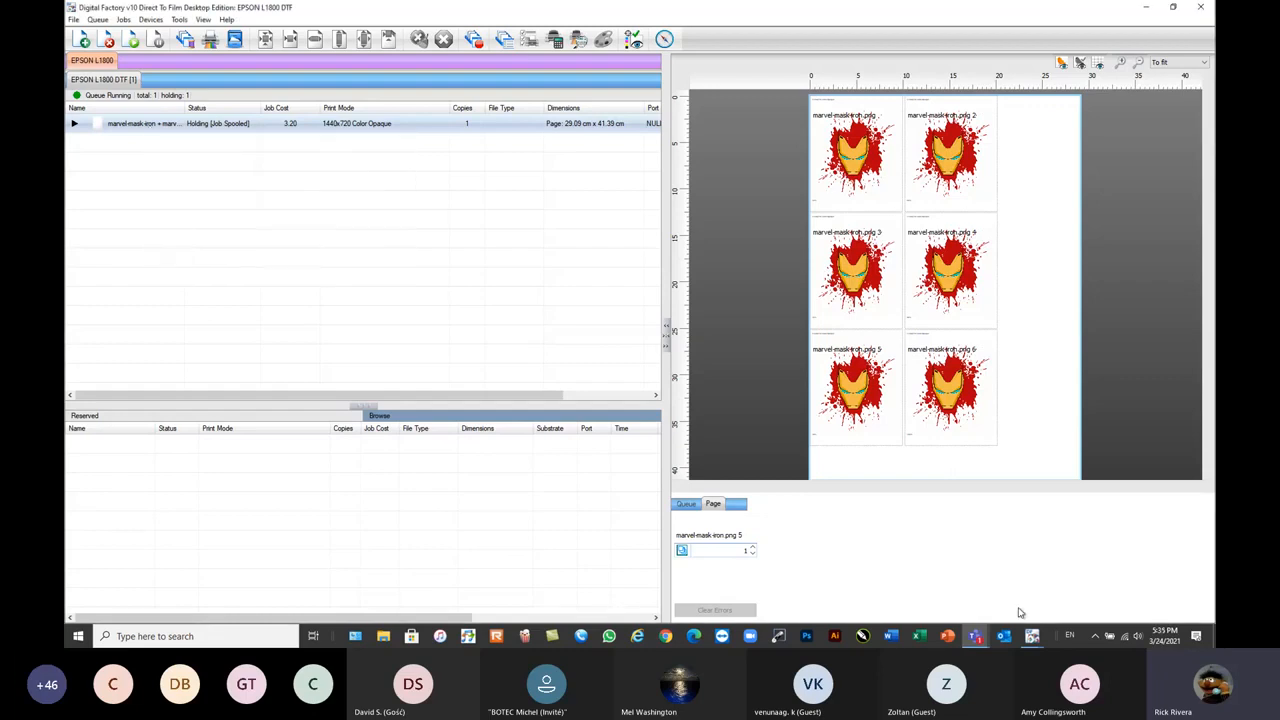
# - Return to the maximum white ink wizard, set the preferred white ink to 90%, and continue to the saving settings
pyautogui.moveTo(1032, 636)
pyautogui.click(1105, 583)
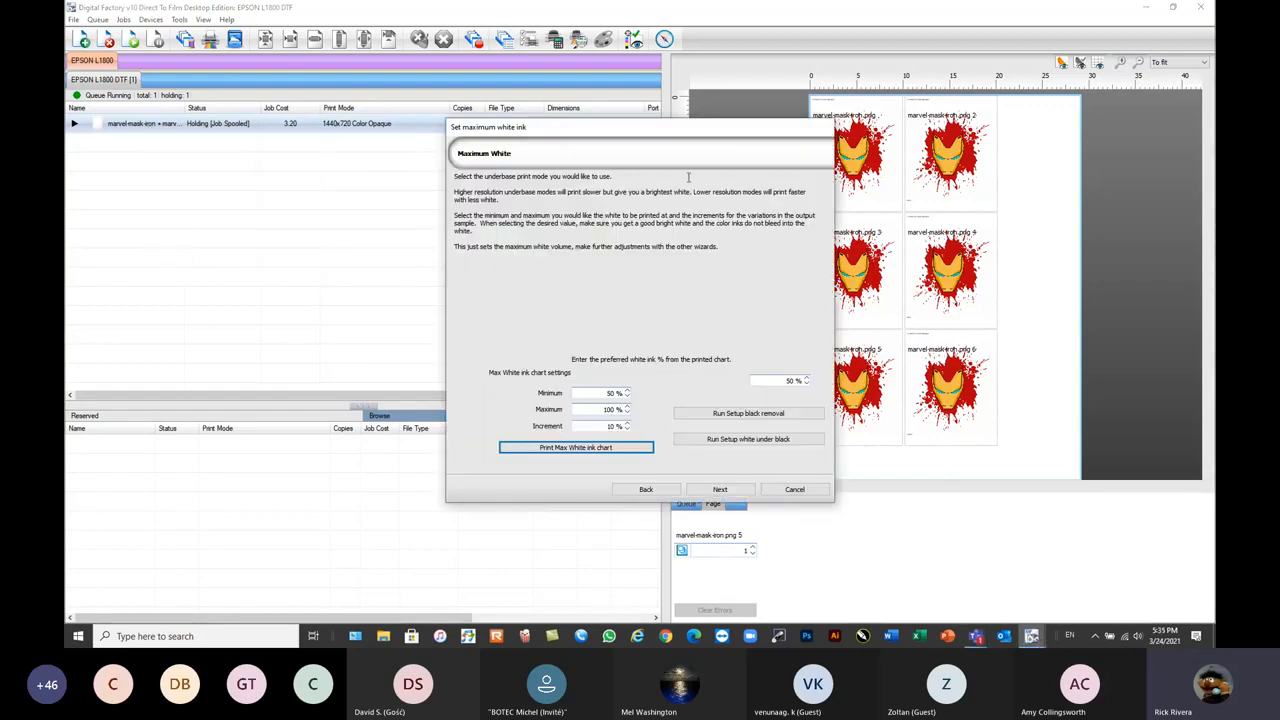
pyautogui.moveTo(676, 138); pyautogui.dragTo(548, 90)
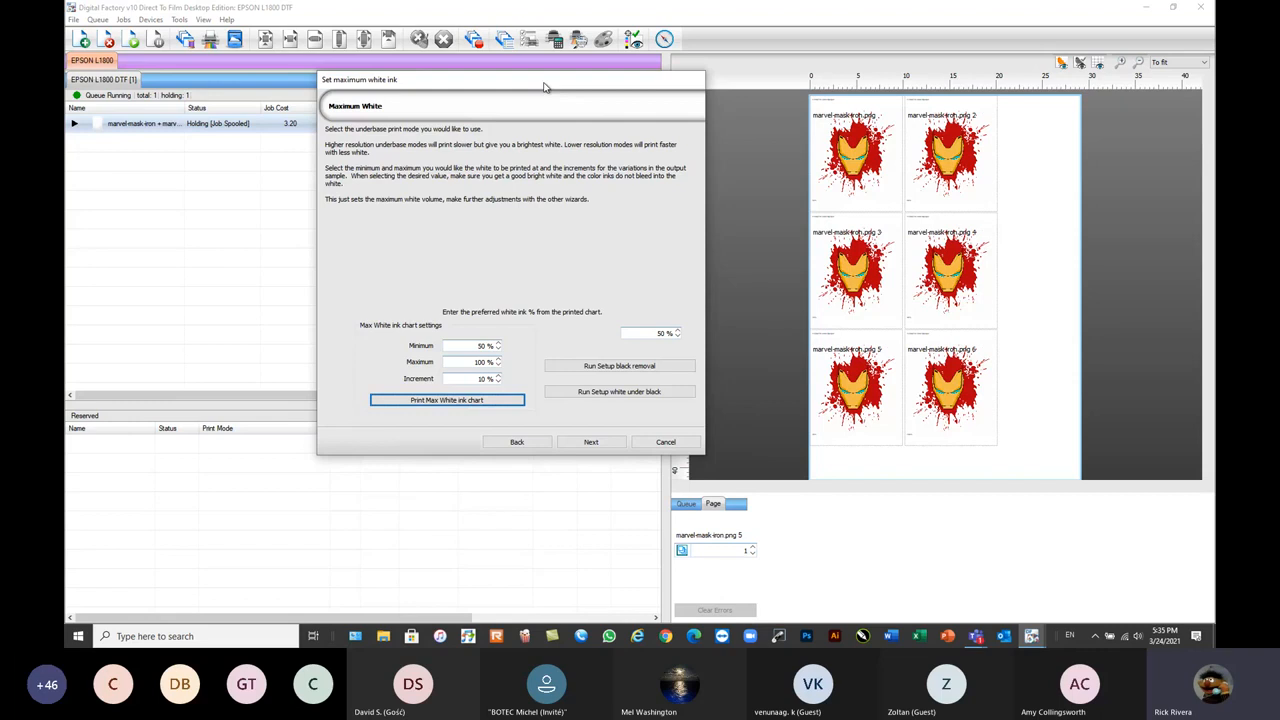
pyautogui.click(641, 331)
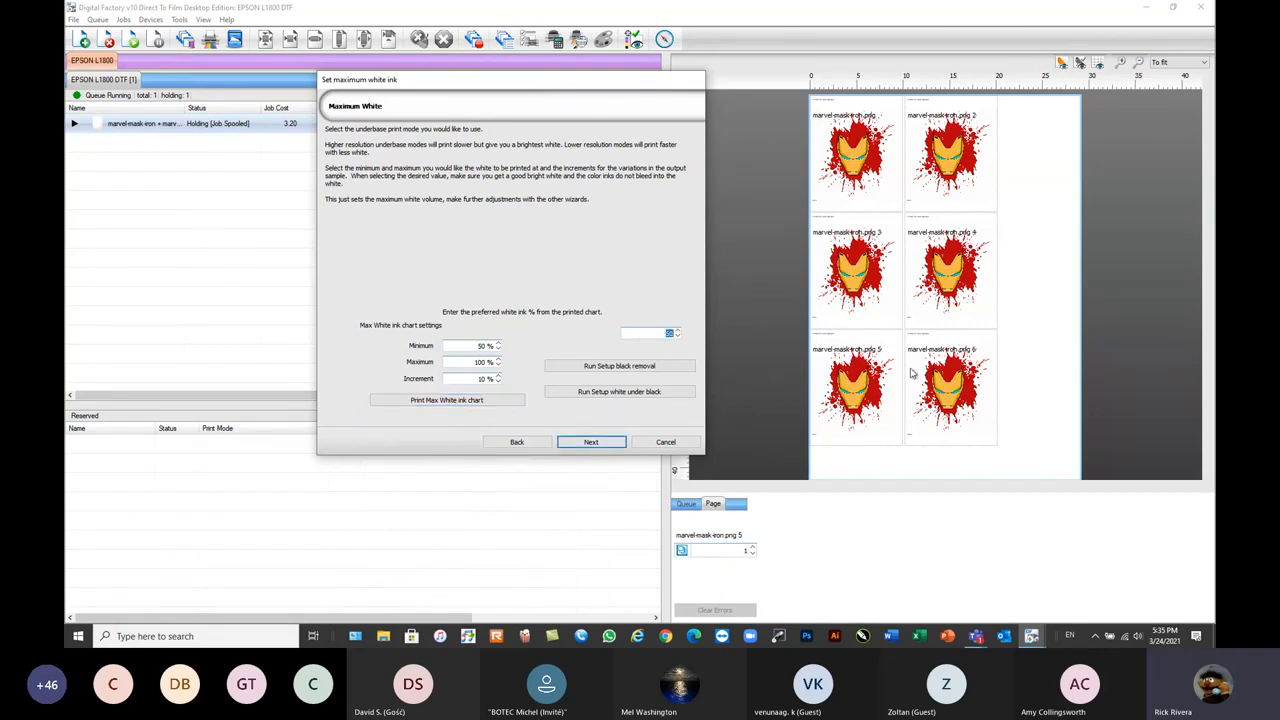
pyautogui.write('90')
pyautogui.click(591, 442)
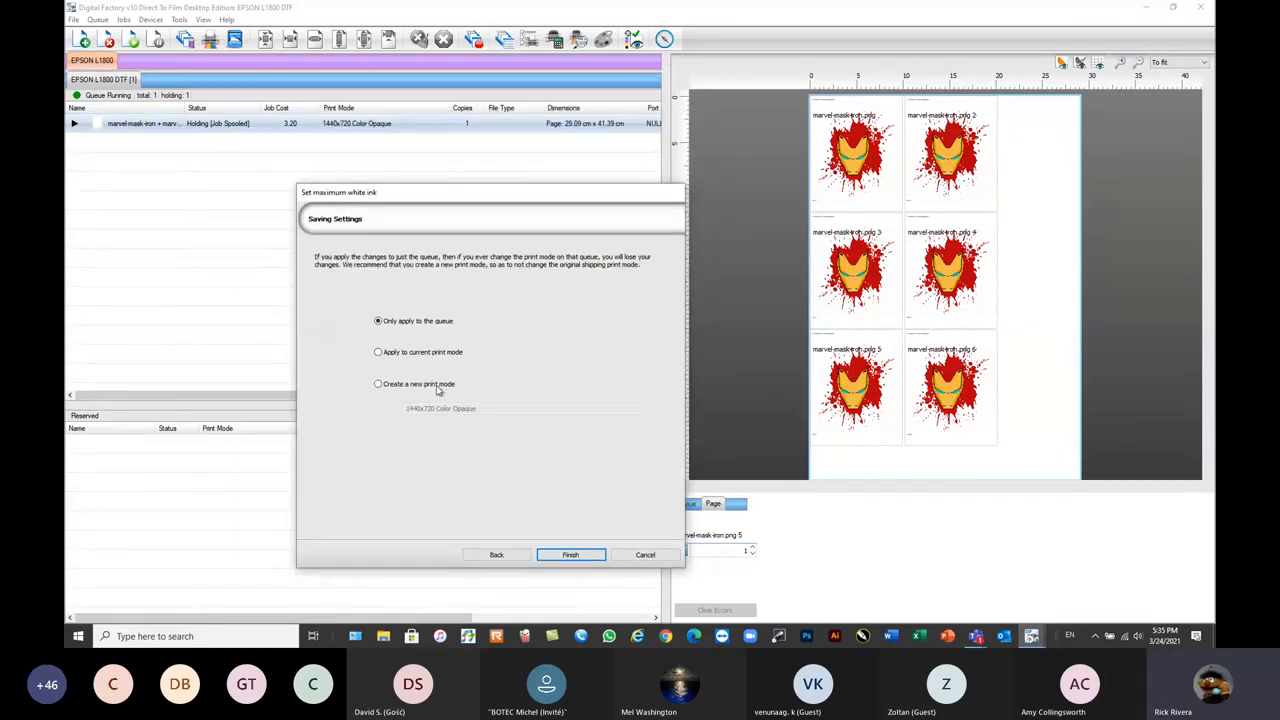
# - Save the white ink setting as a new print mode named 1440x720 Color Opaque 90% White and finish the wizard
pyautogui.click(379, 386)
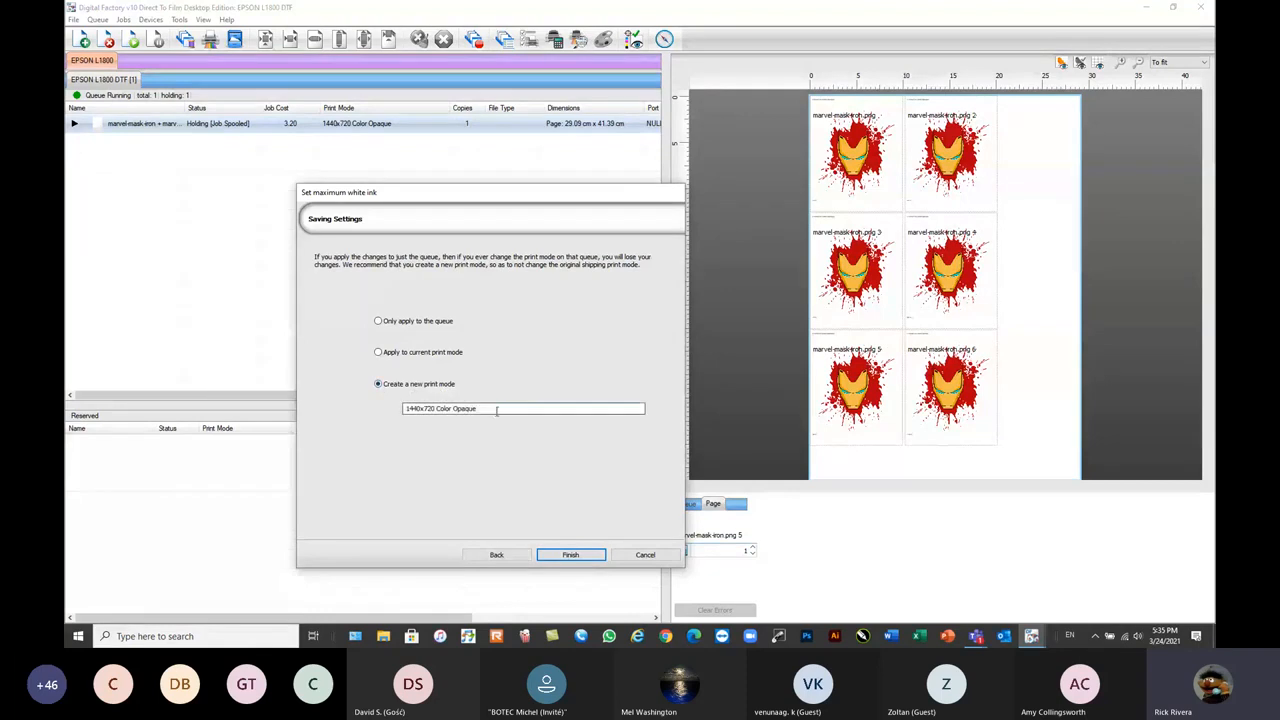
pyautogui.write('90')
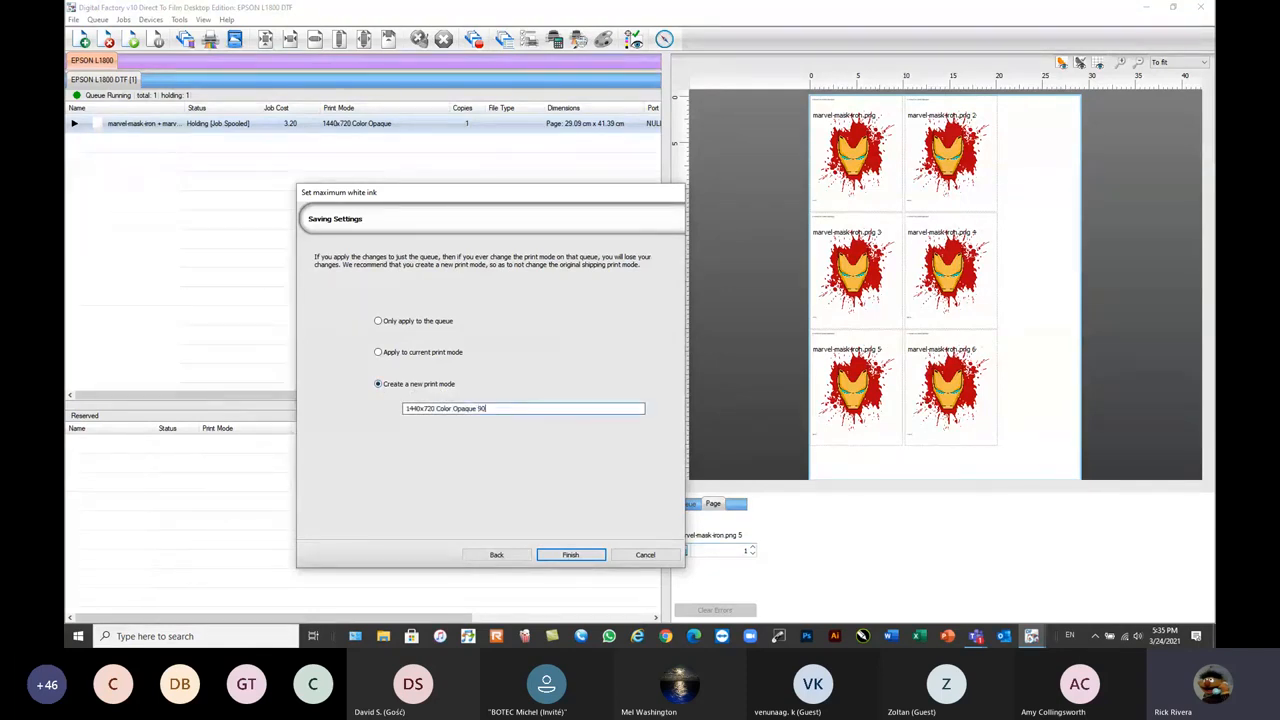
pyautogui.write('% White')
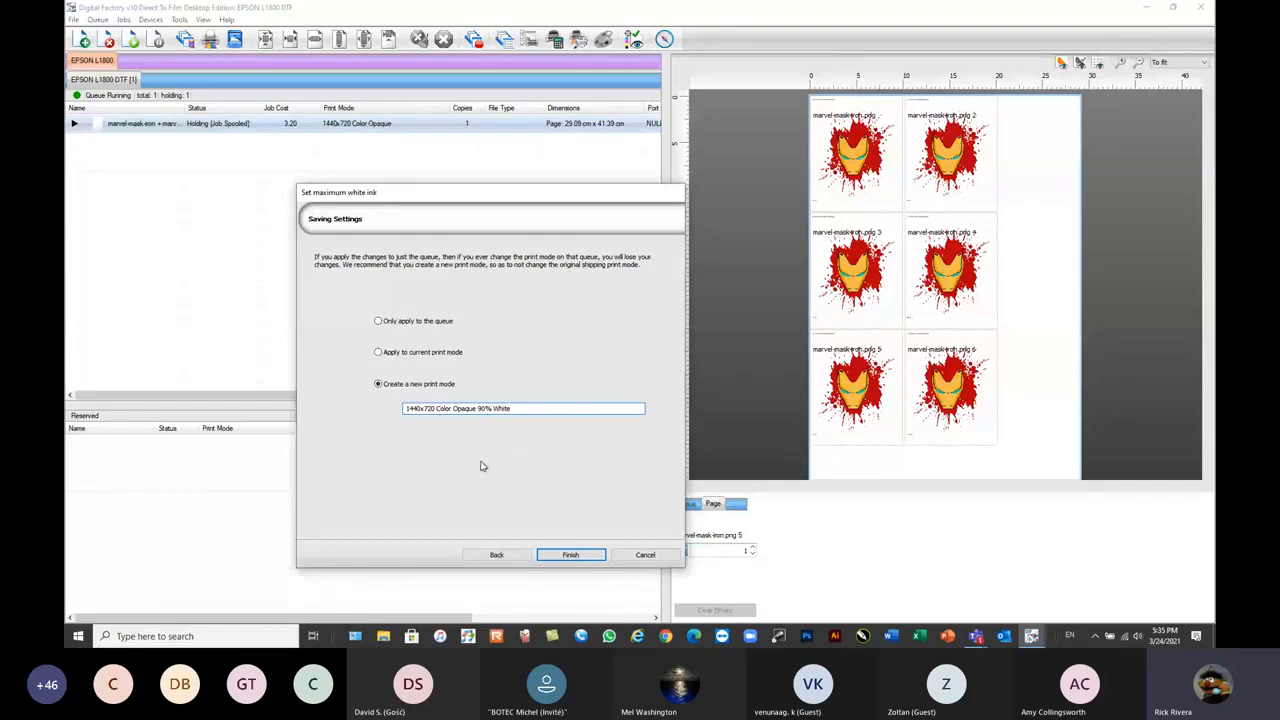
pyautogui.click(571, 555)
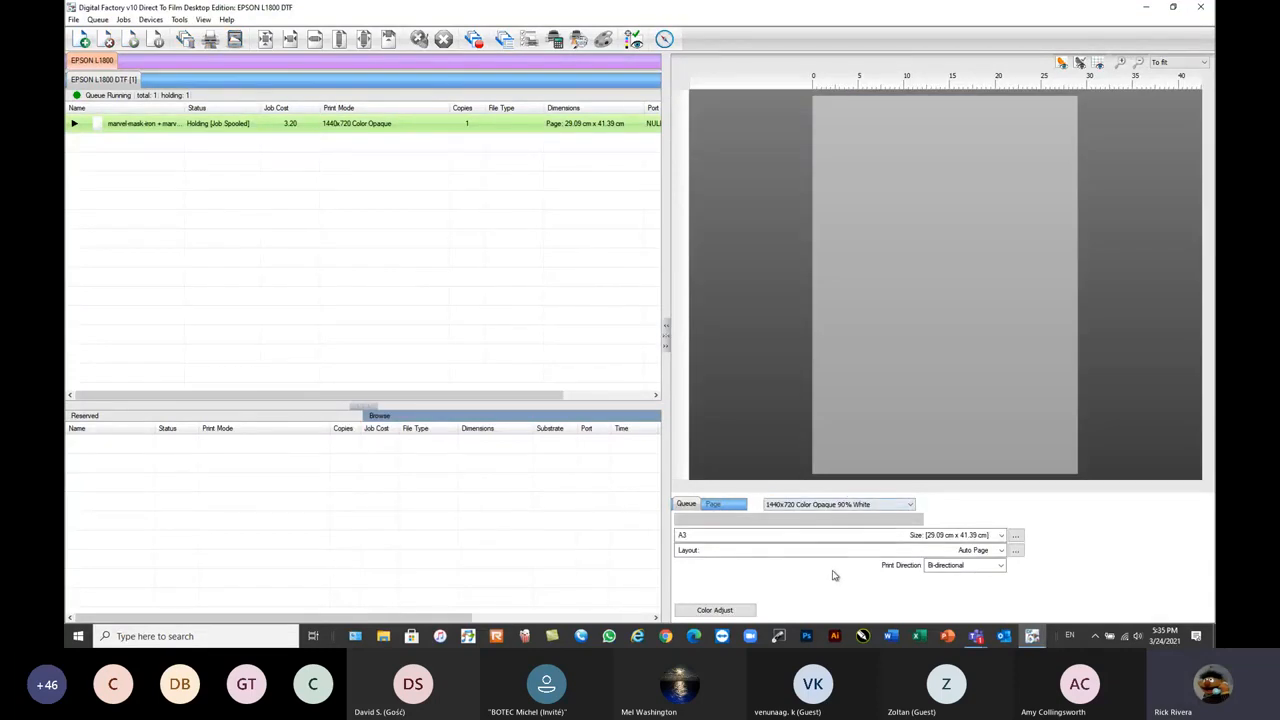
# - Switch the queue's print mode back to 1440x720 Color Opaque
pyautogui.click(878, 505)
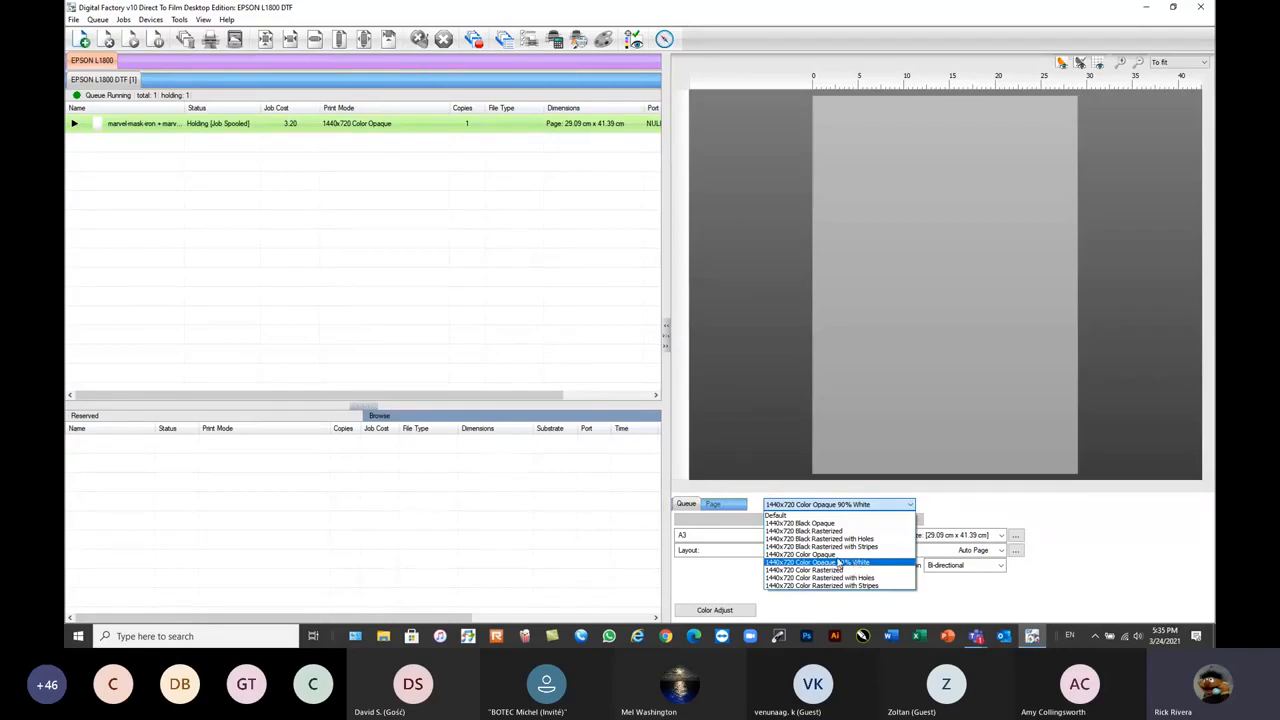
pyautogui.click(833, 555)
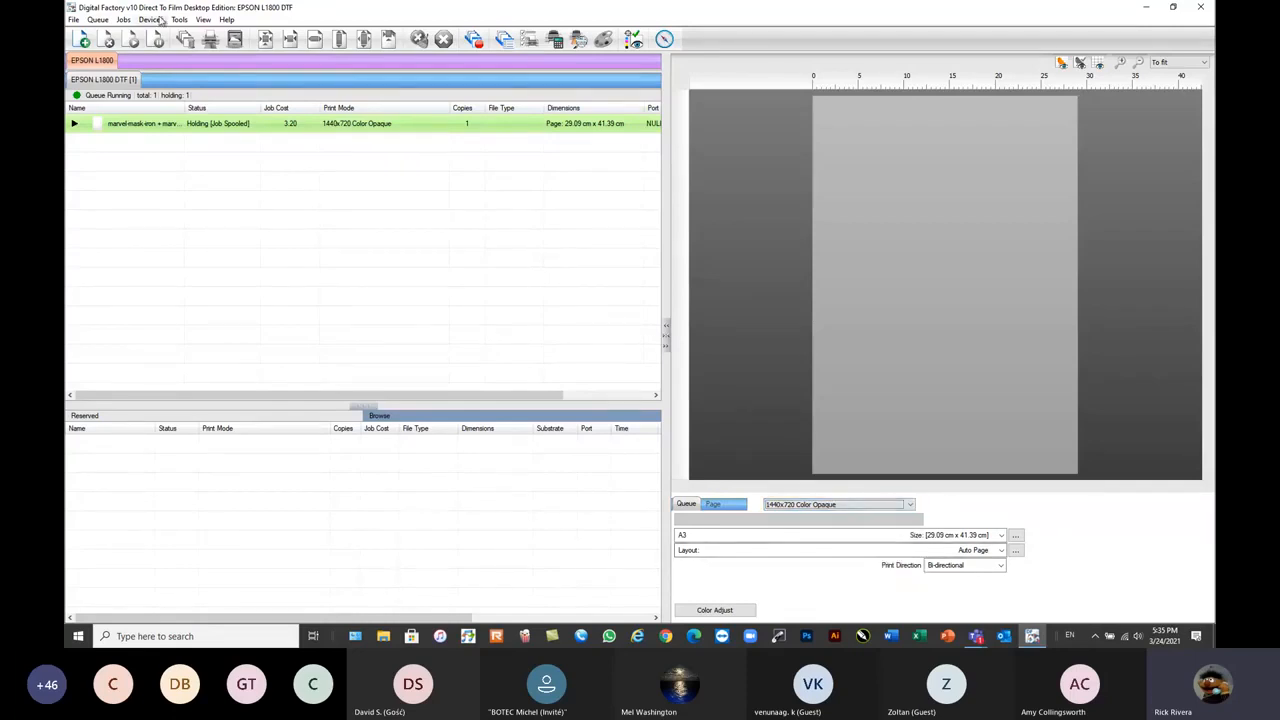
pyautogui.click(160, 20)
pyautogui.click(396, 238)
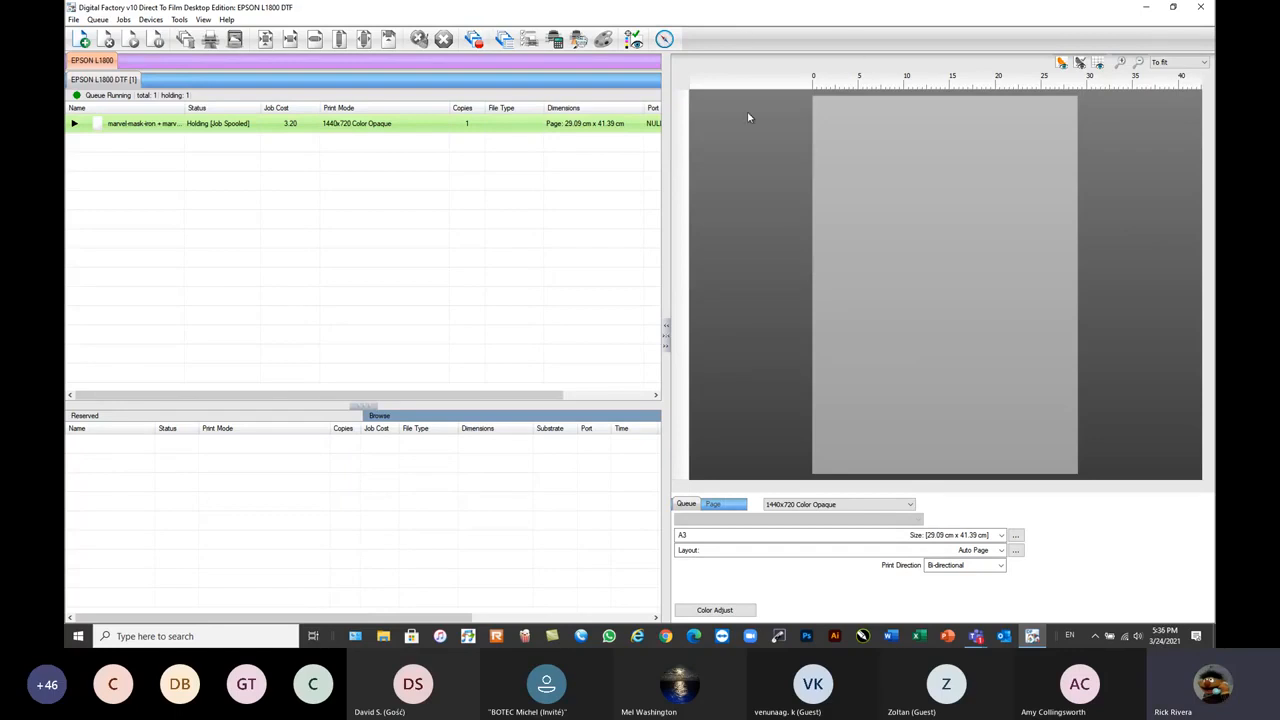
pyautogui.click(97, 19)
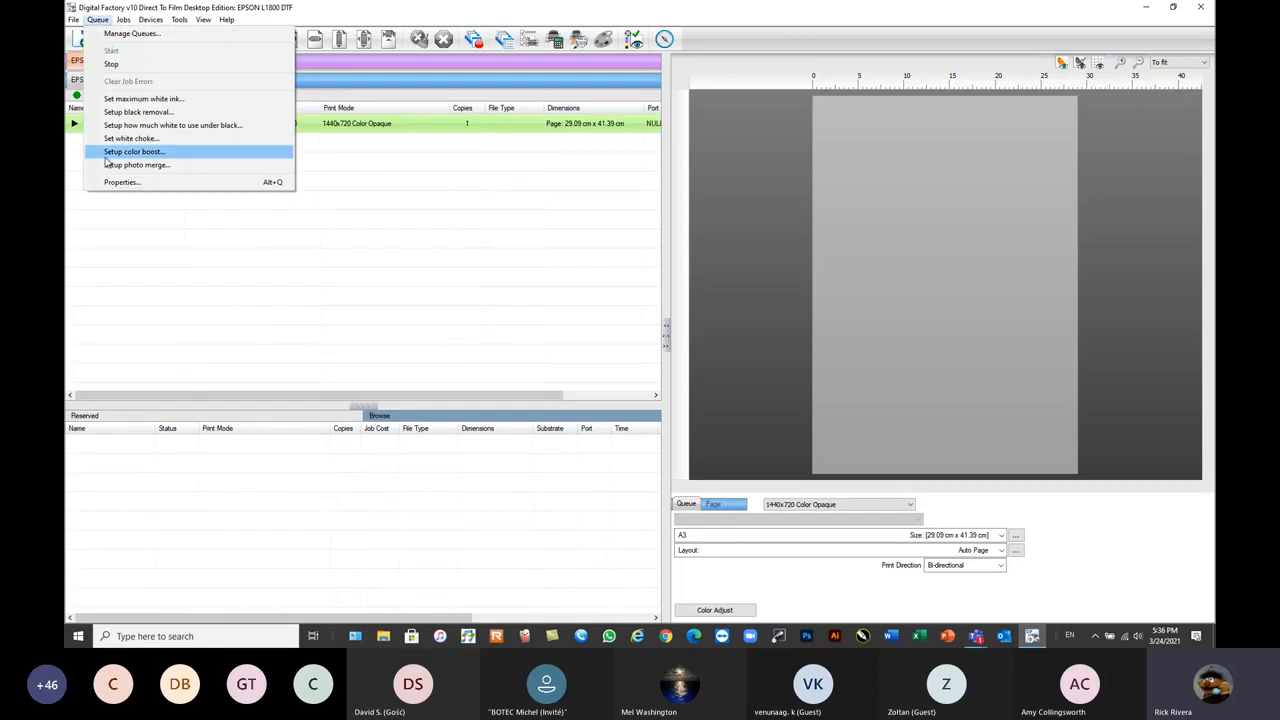
pyautogui.moveTo(124, 20)
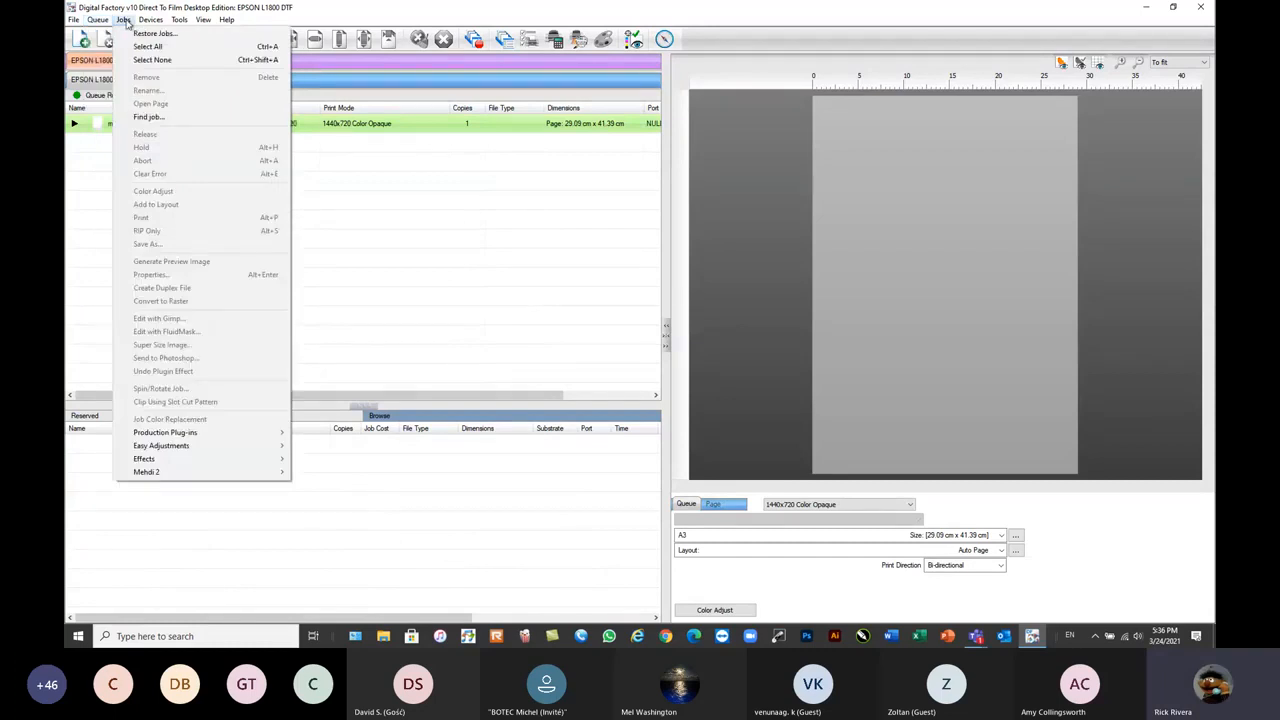
pyautogui.click(360, 213)
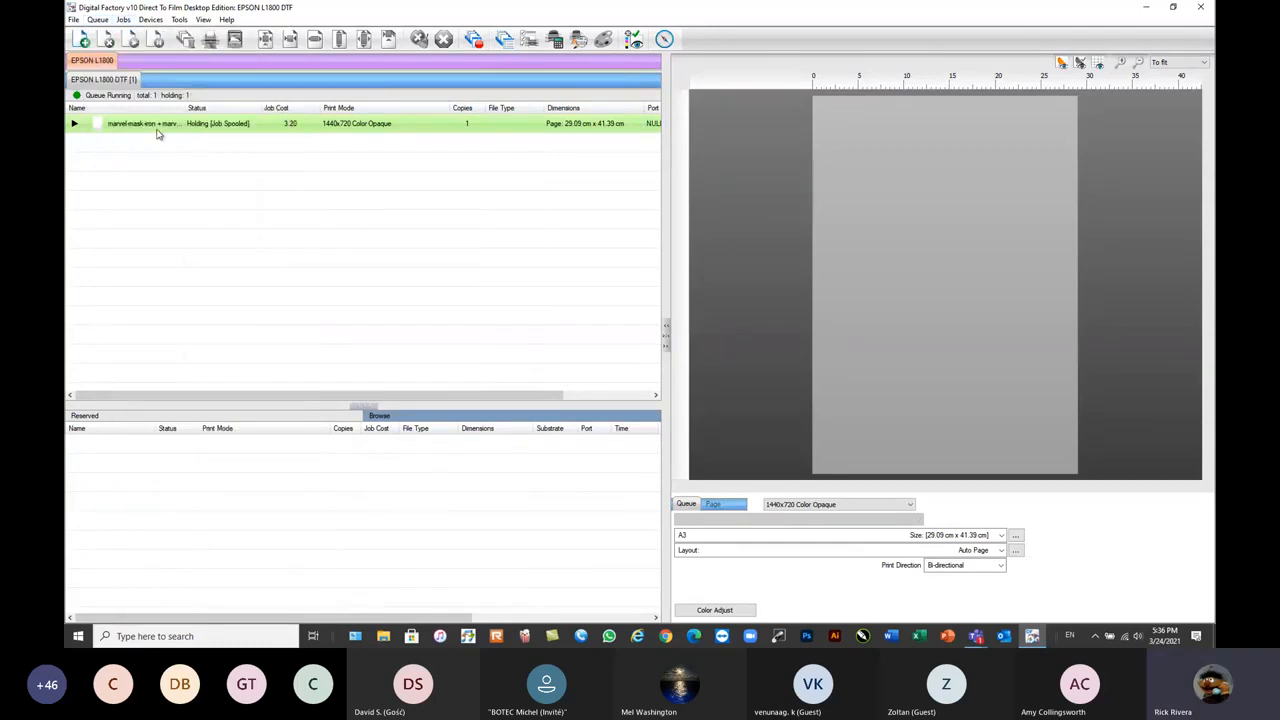
# - Remove the spooled chart page from the queue and import 233764_1.jpg, Black Removal.jpg, Color Removal.jpg, Evil Mahi Mahi.jpg and santacruz001.png
pyautogui.click(109, 40)
pyautogui.click(84, 40)
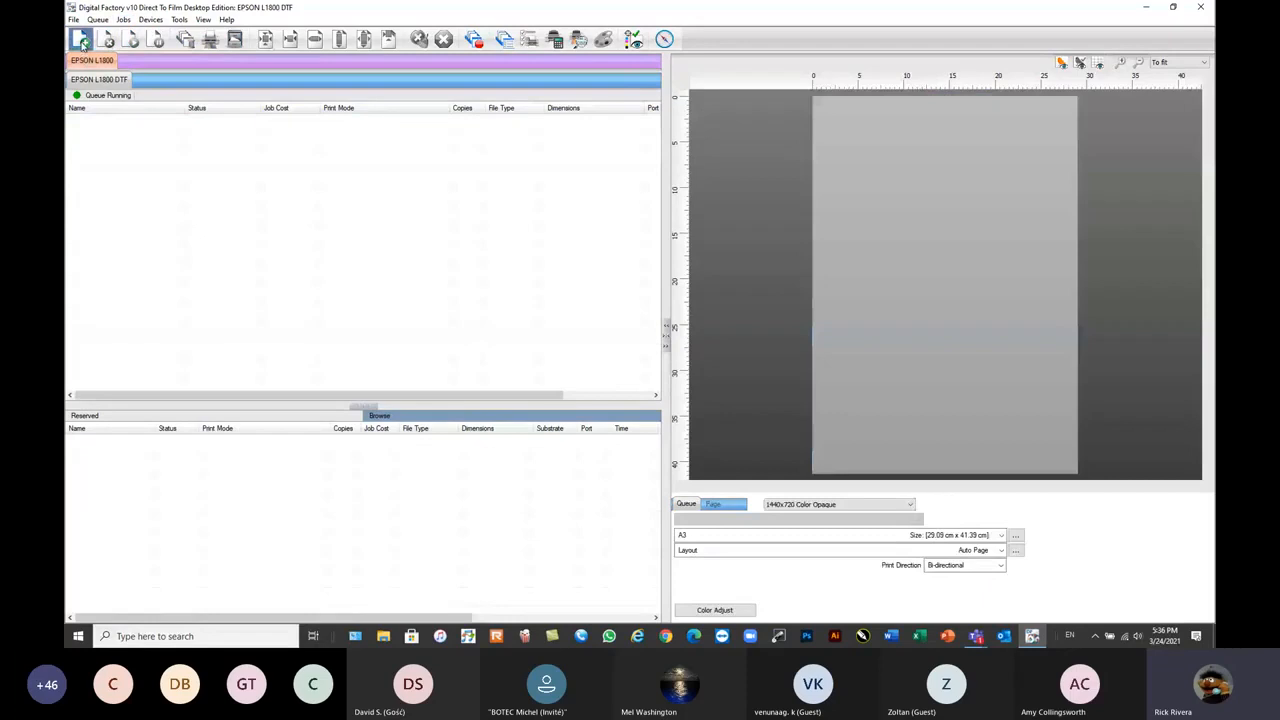
pyautogui.click(541, 297)
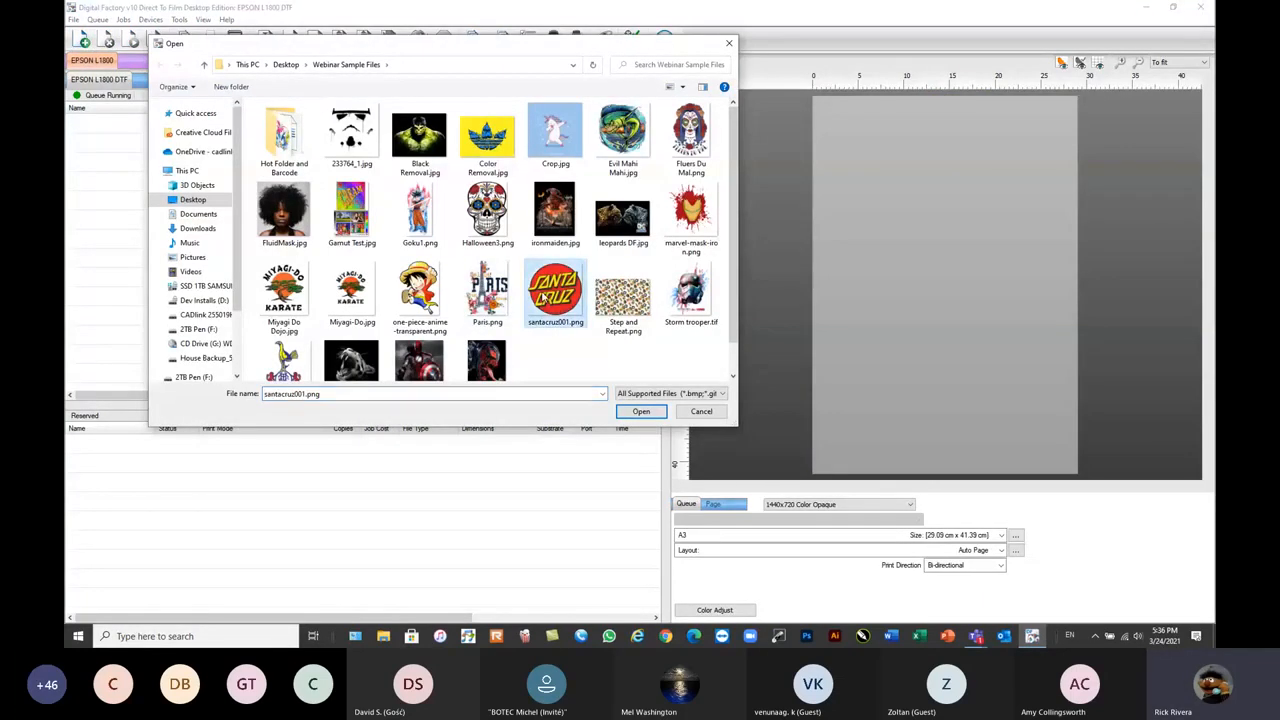
pyautogui.click(420, 135)
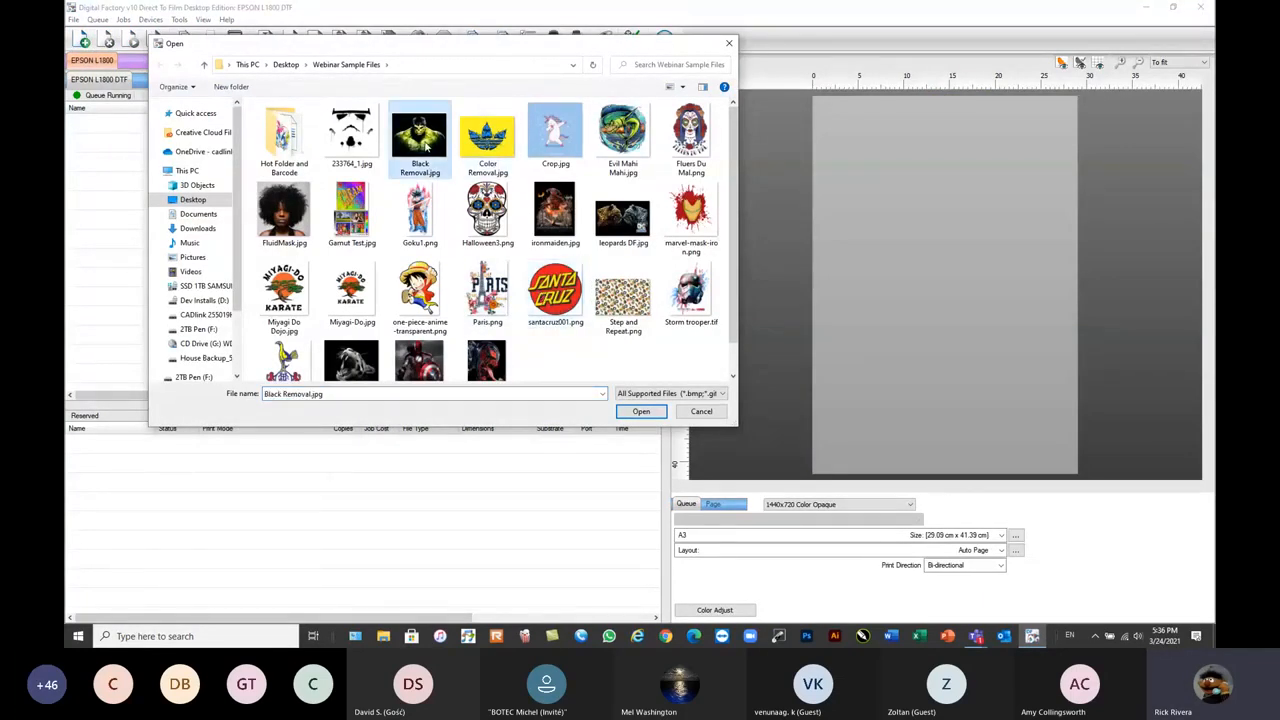
pyautogui.keyDown('ctrl'); pyautogui.click(492, 142); pyautogui.keyUp('ctrl')
pyautogui.keyDown('ctrl'); pyautogui.click(622, 135); pyautogui.keyUp('ctrl')
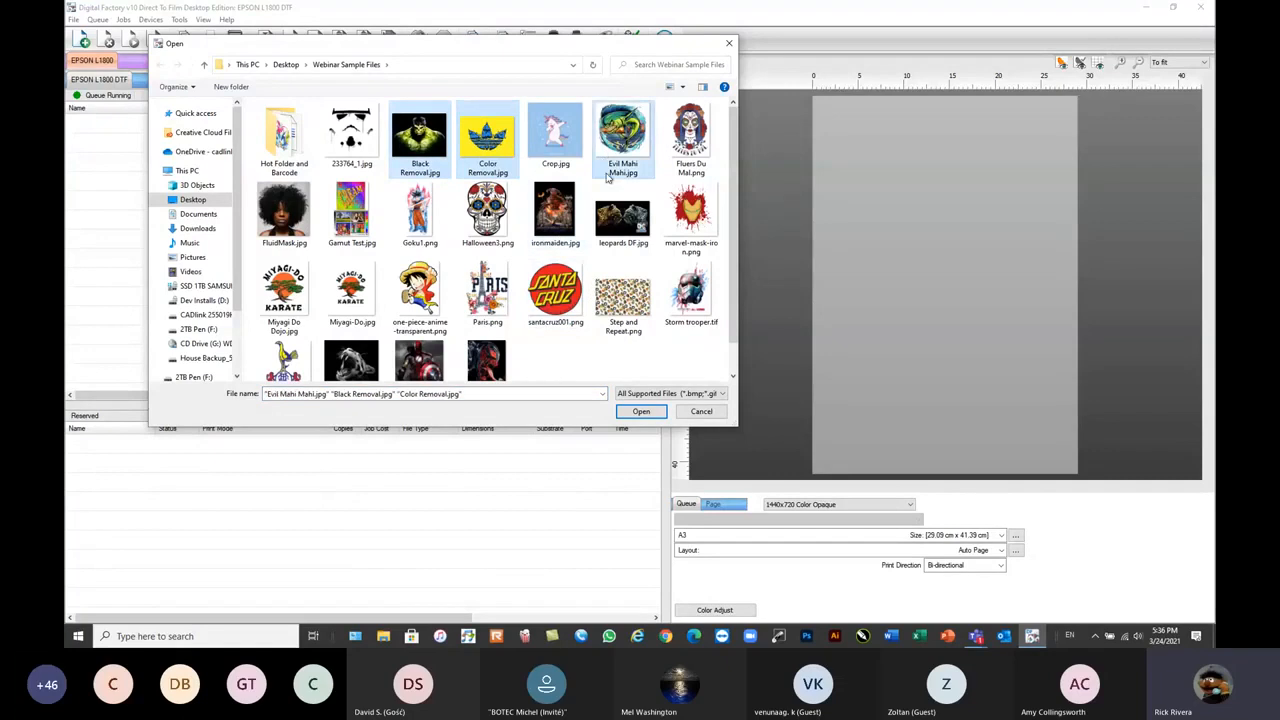
pyautogui.keyDown('ctrl'); pyautogui.click(555, 292); pyautogui.keyUp('ctrl')
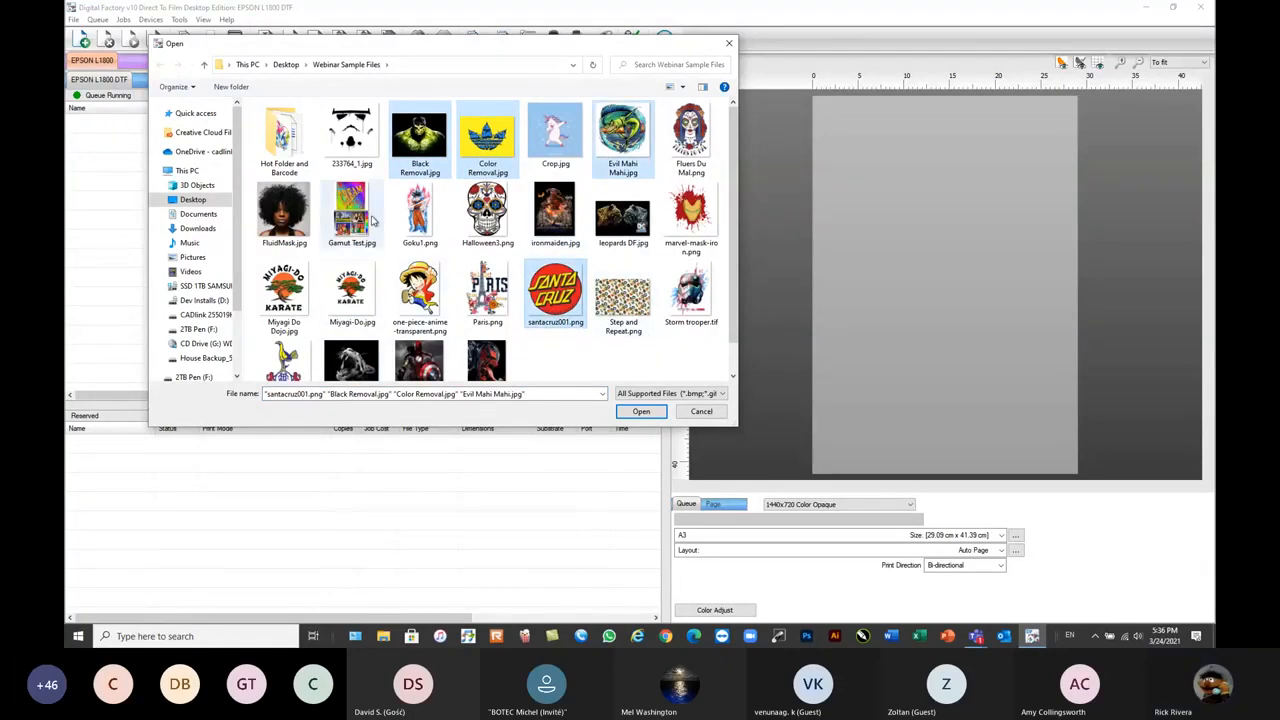
pyautogui.keyDown('ctrl'); pyautogui.click(351, 135); pyautogui.keyUp('ctrl')
pyautogui.click(643, 412)
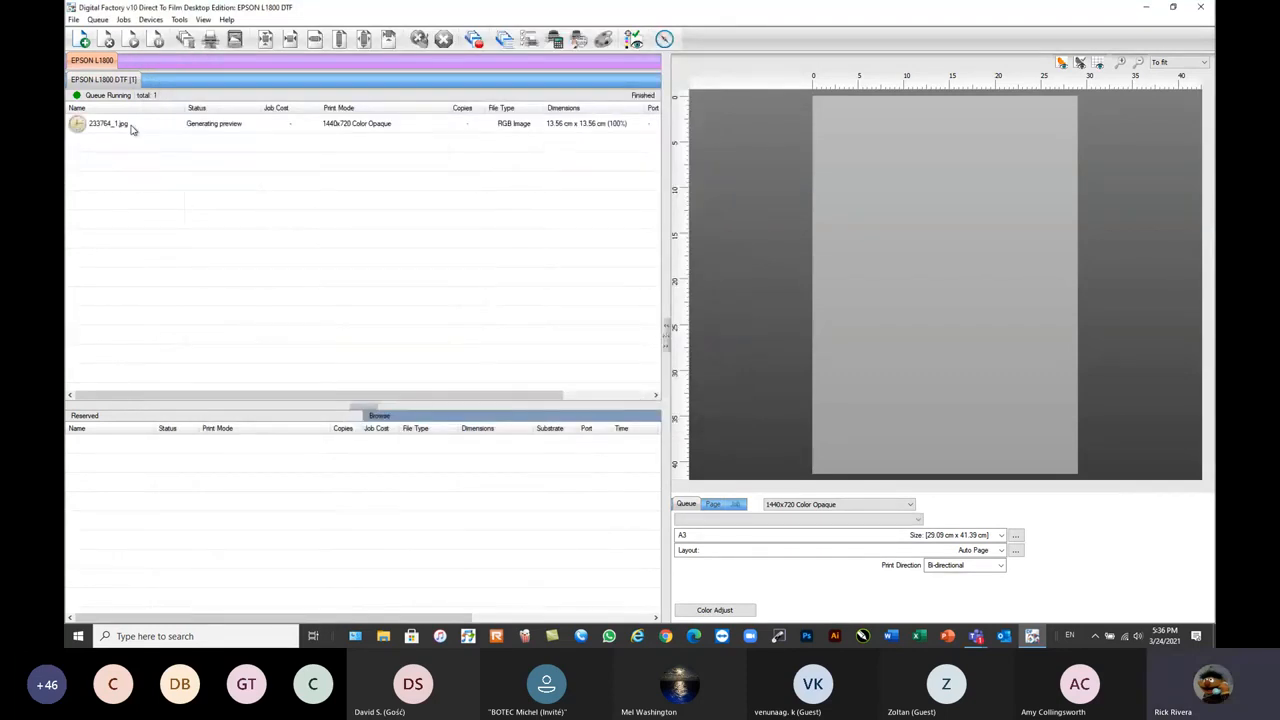
# - Select the 233764_1.jpg job and open the list of job commands
pyautogui.click(133, 127)
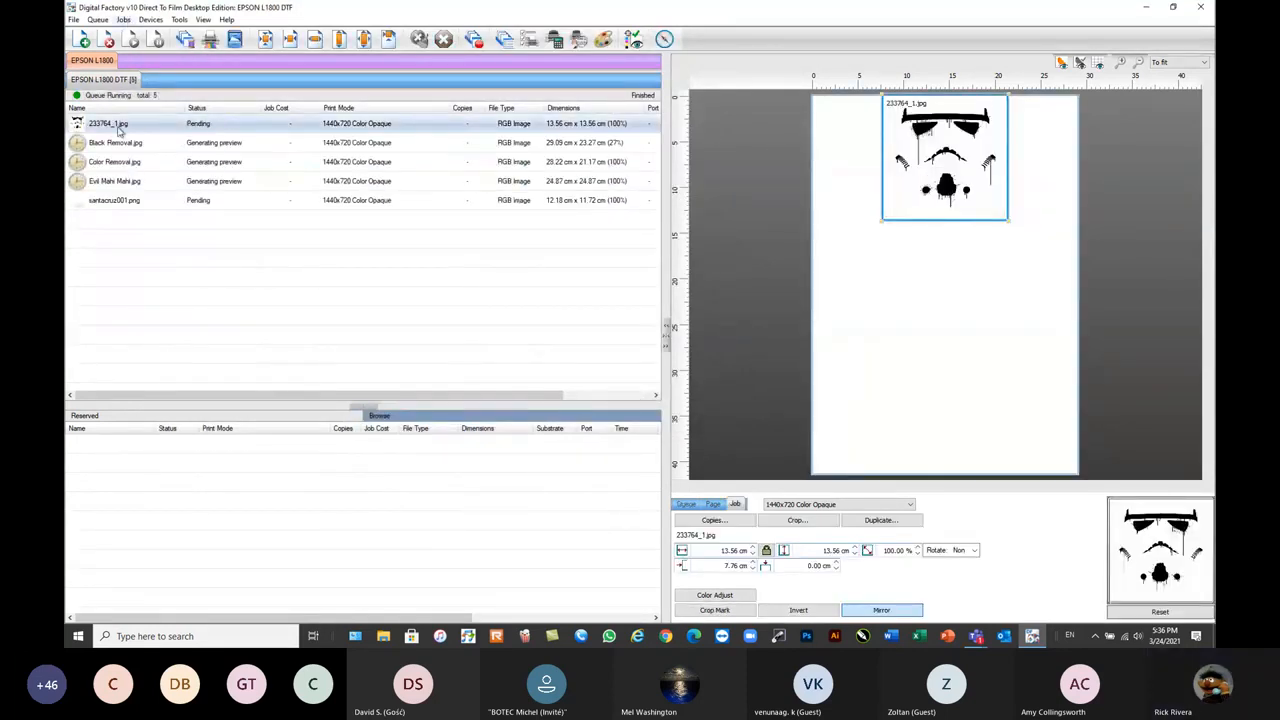
pyautogui.click(124, 20)
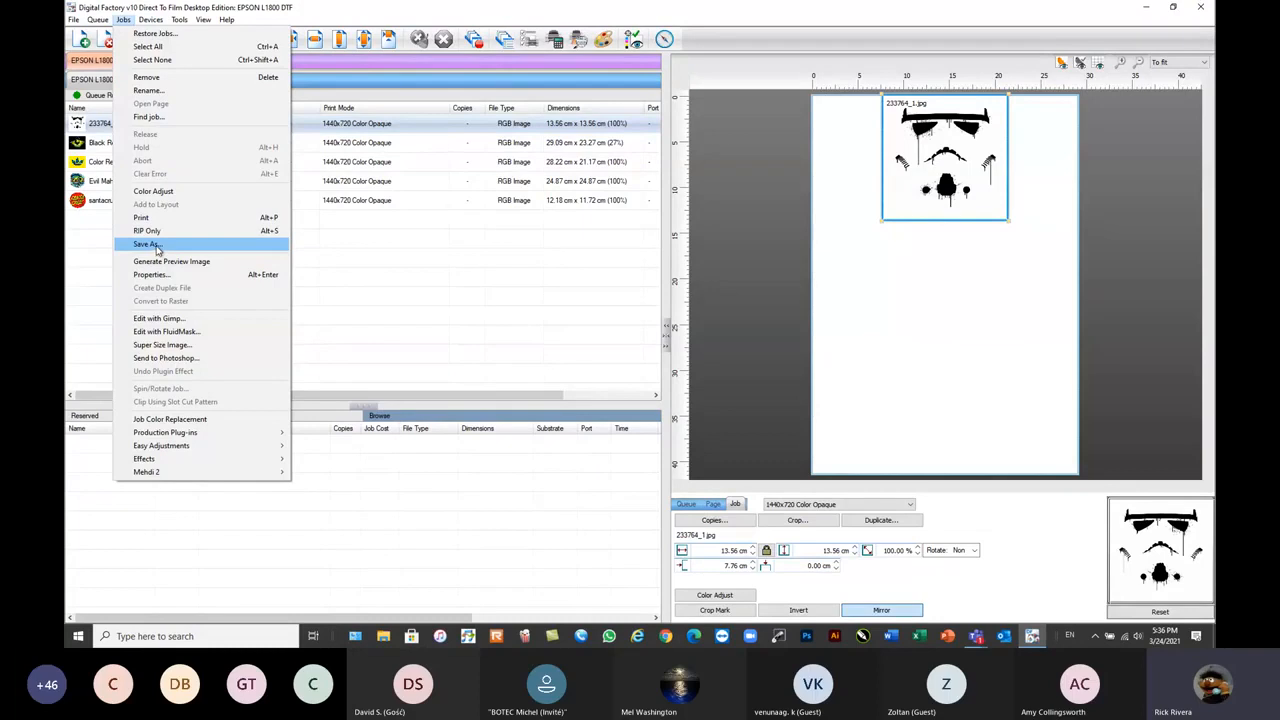
# - Open the 233764_1.jpg job from the queue for editing in GIMP
pyautogui.click(370, 280)
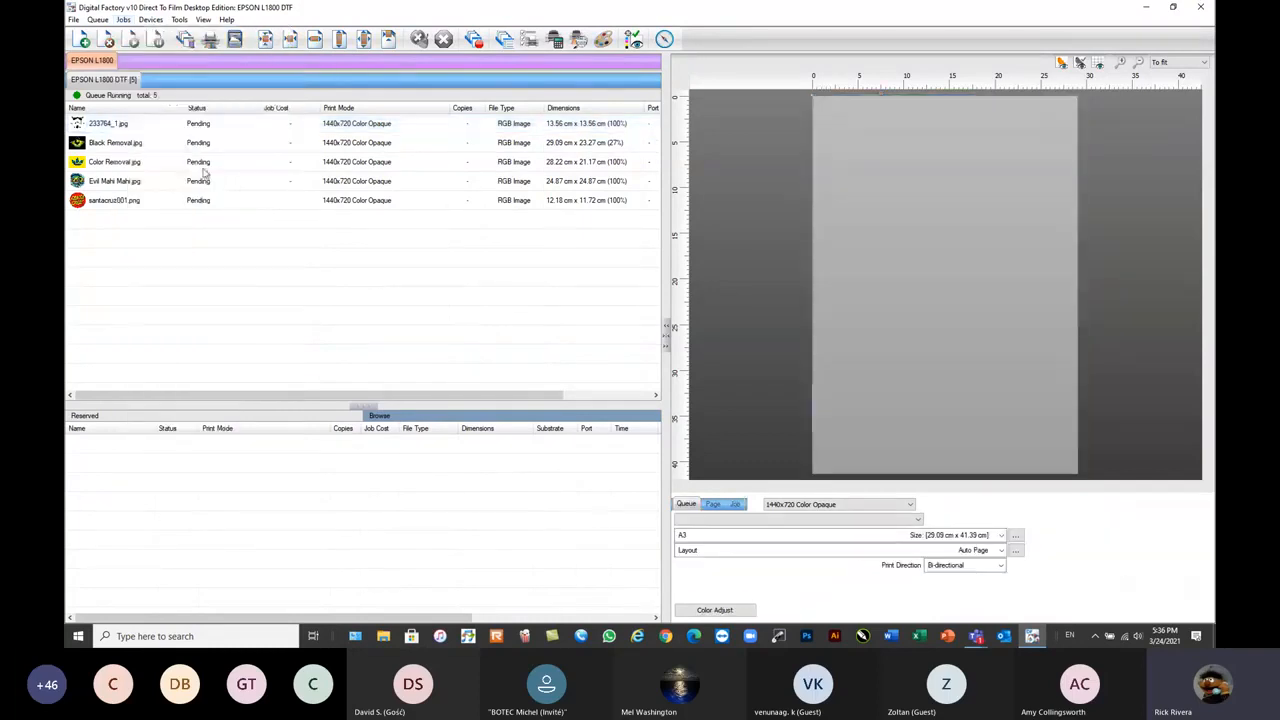
pyautogui.click(124, 124)
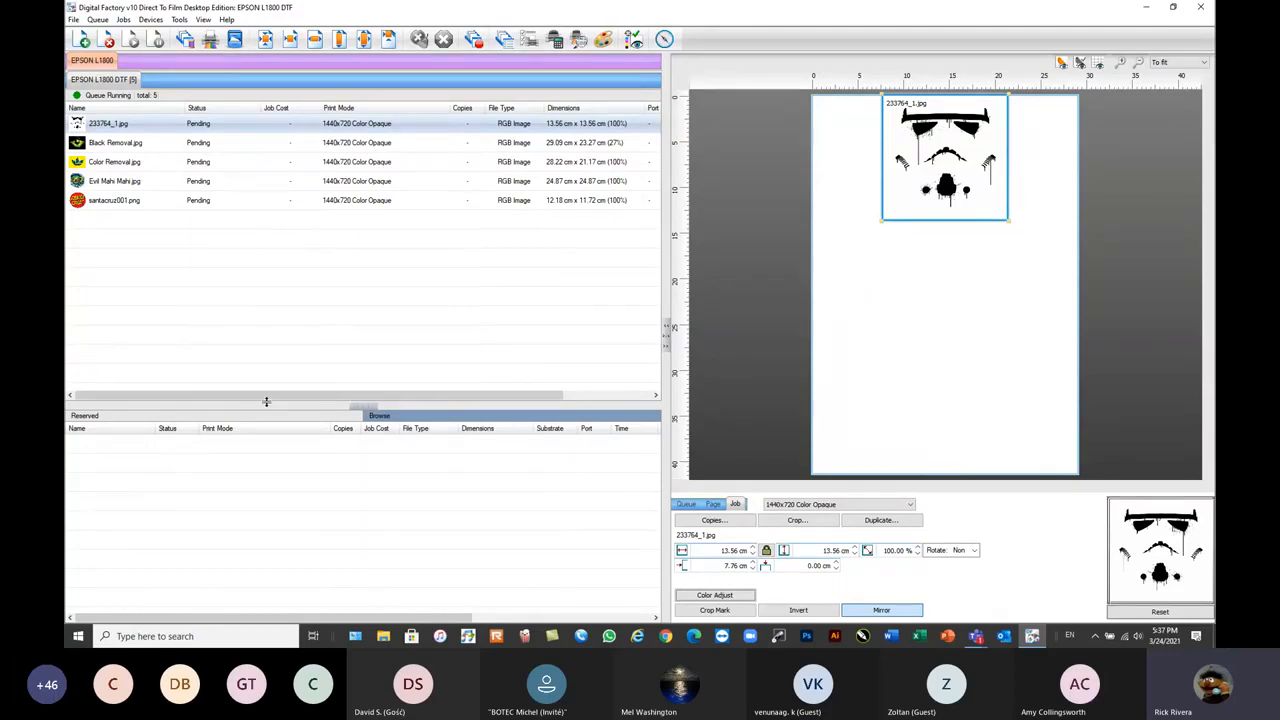
pyautogui.click(123, 20)
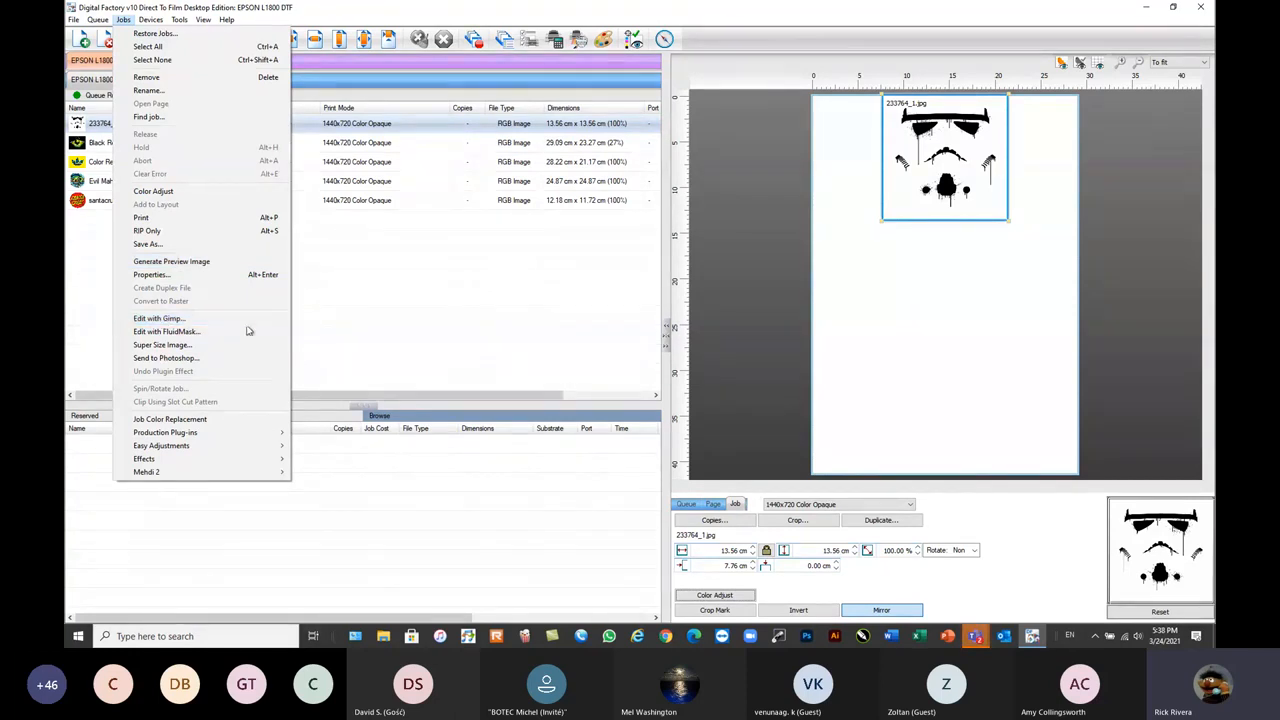
pyautogui.click(160, 318)
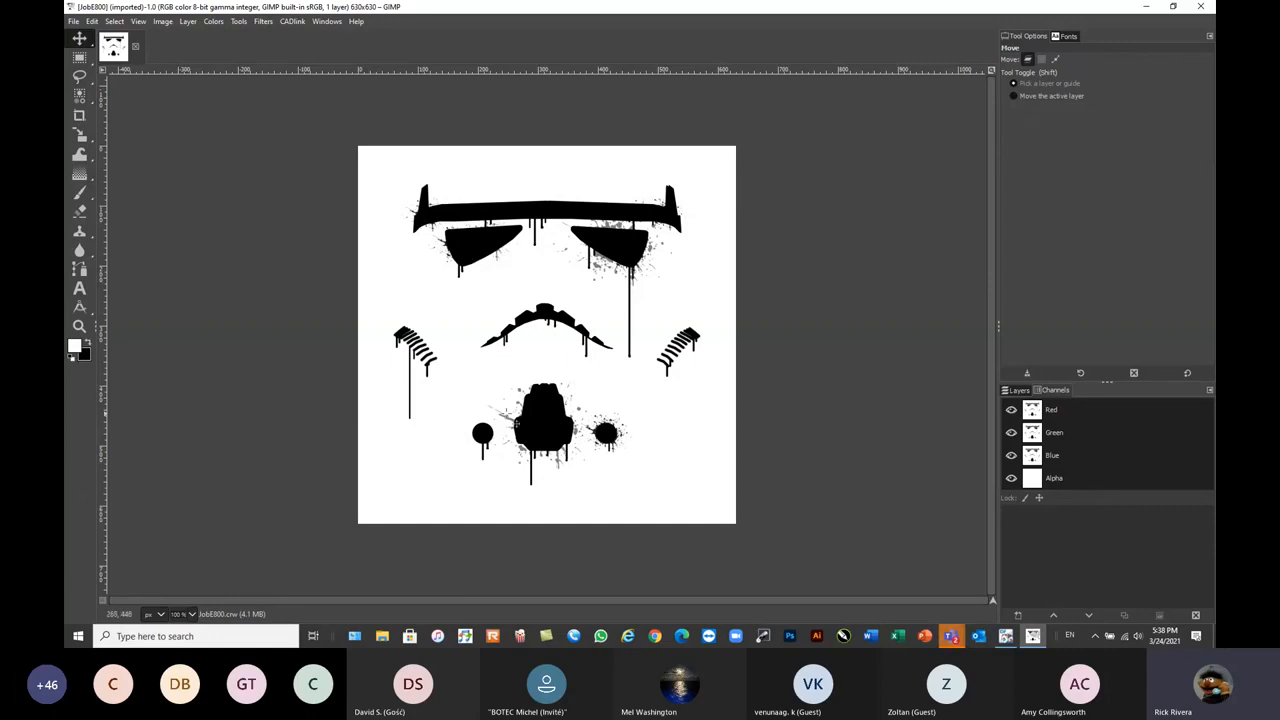
# - Add the text STORMY above the helmet artwork near the image's upper edge
pyautogui.click(80, 289)
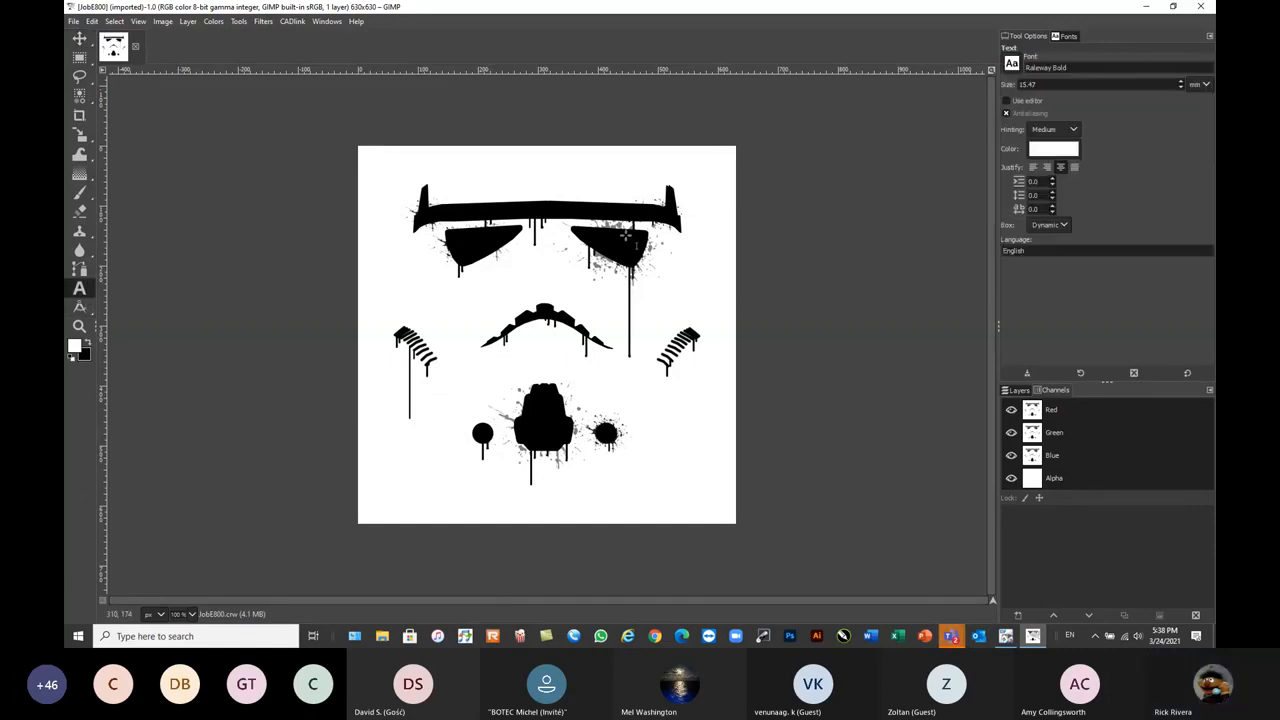
pyautogui.click(426, 166)
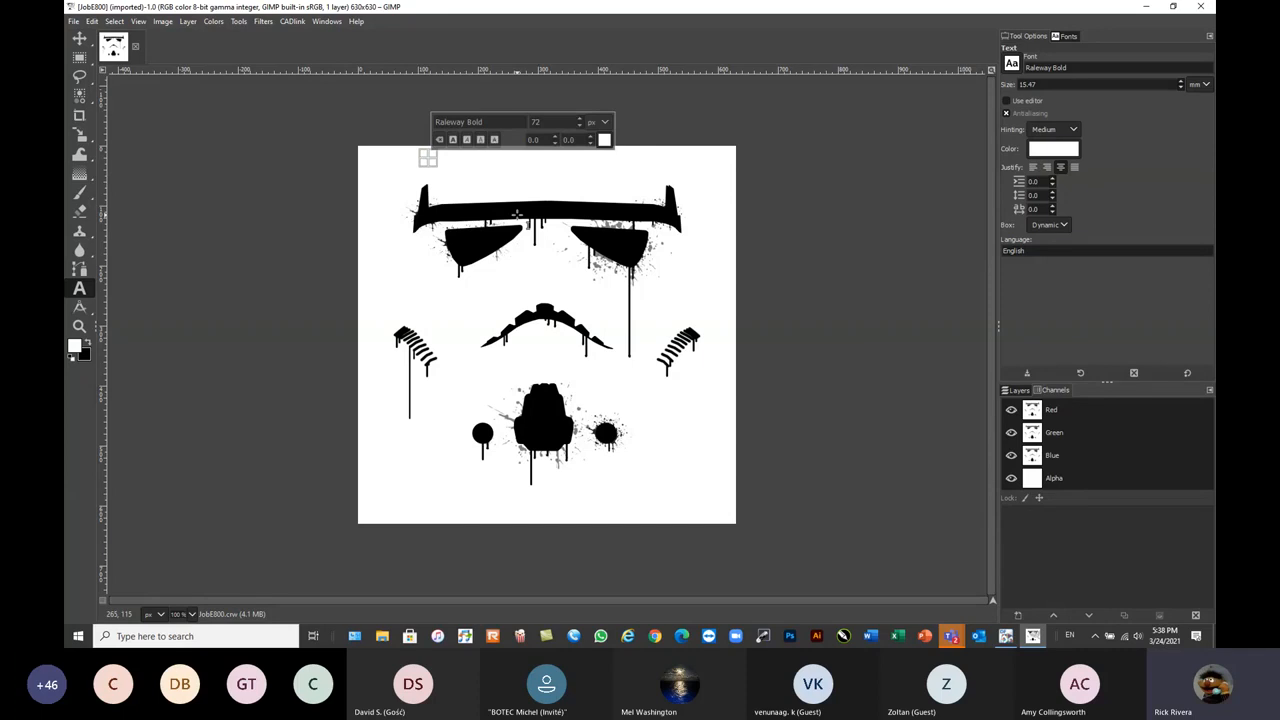
pyautogui.write('STORMY')
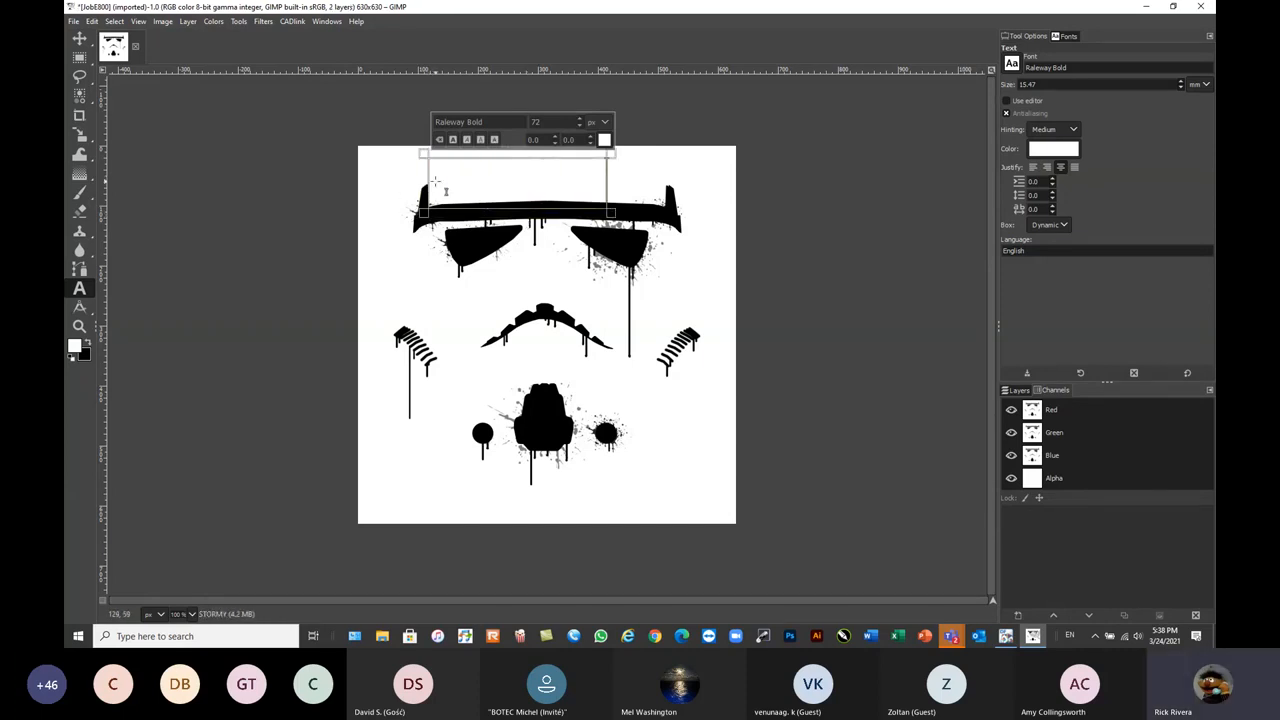
# - Select the whole STORMY text and change its color to near-black, HTML notation 0c0b0b
pyautogui.moveTo(426, 188); pyautogui.dragTo(610, 190)
pyautogui.click(603, 140)
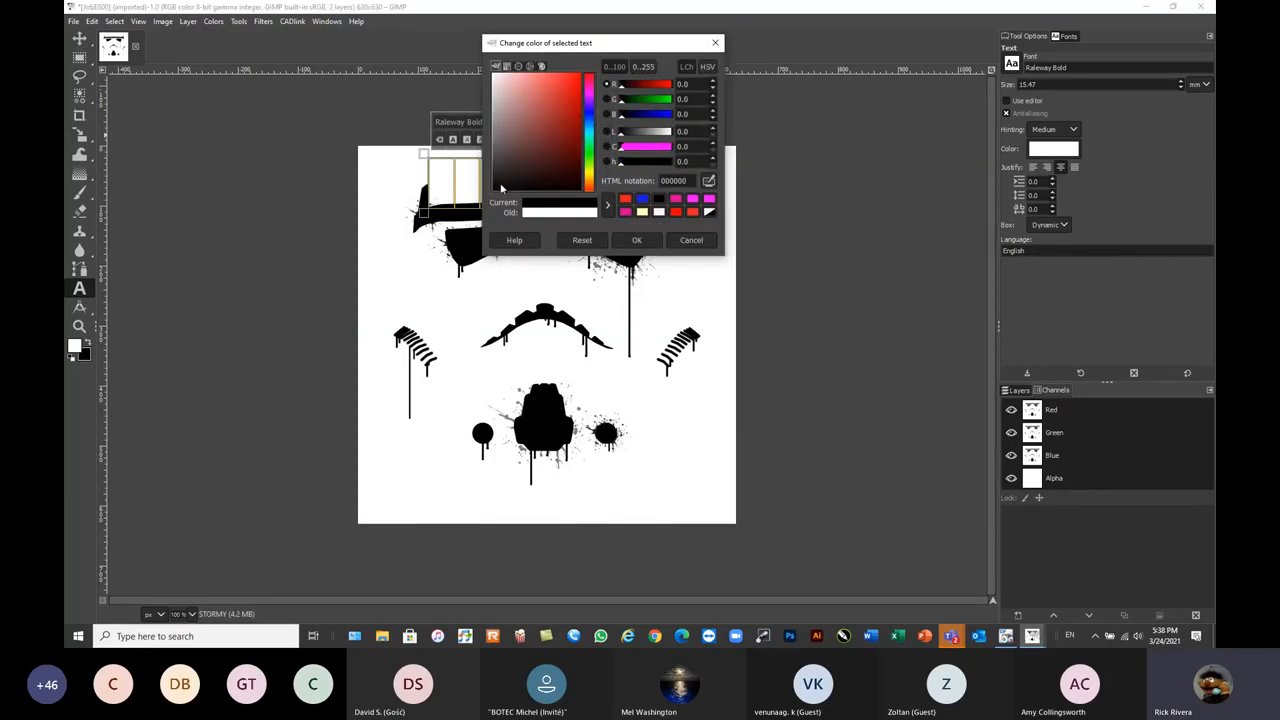
pyautogui.click(501, 189)
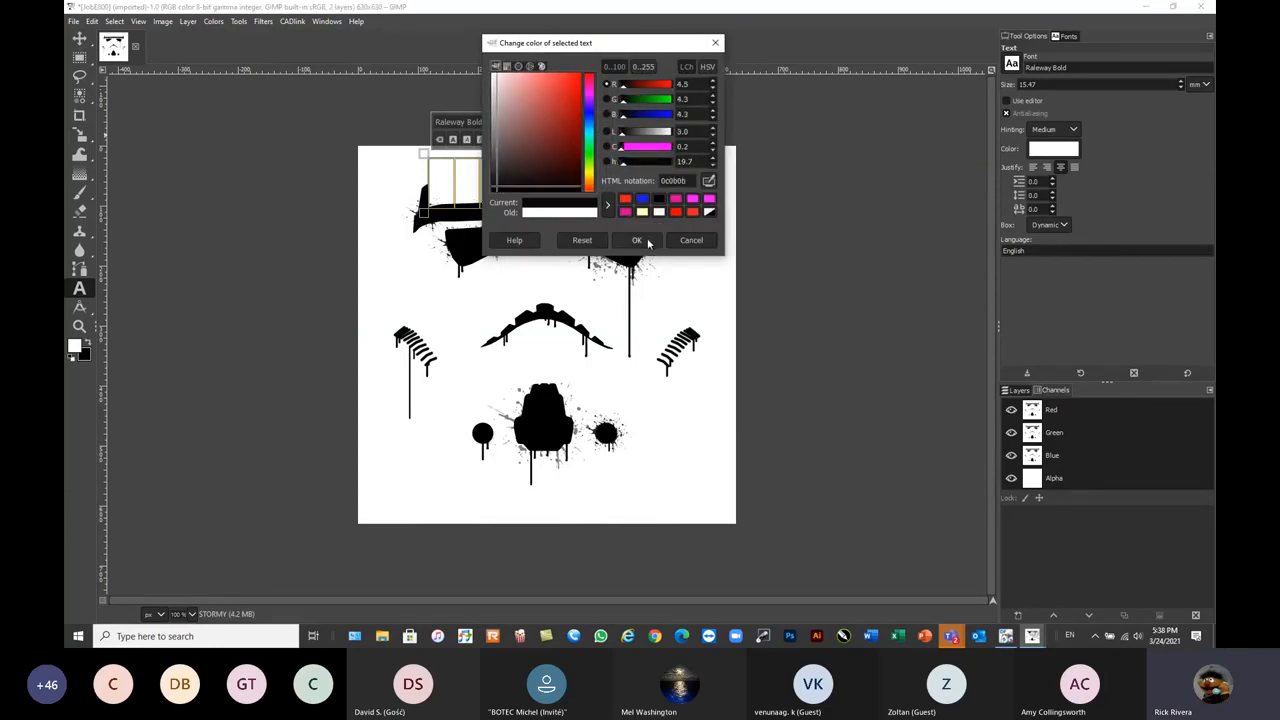
pyautogui.click(640, 241)
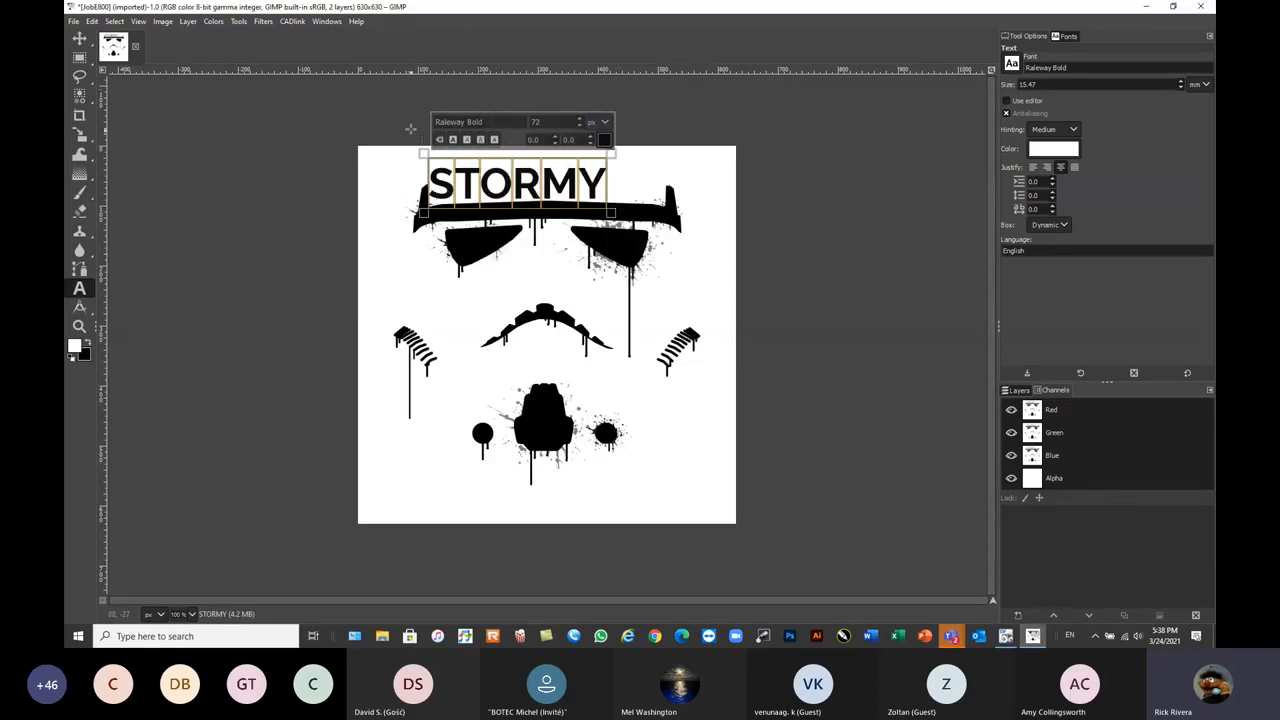
# - Center the STORMY text just above the helmet, send the image to Digital Factory v10 DTF Edition, and minimize GIMP
pyautogui.click(79, 38)
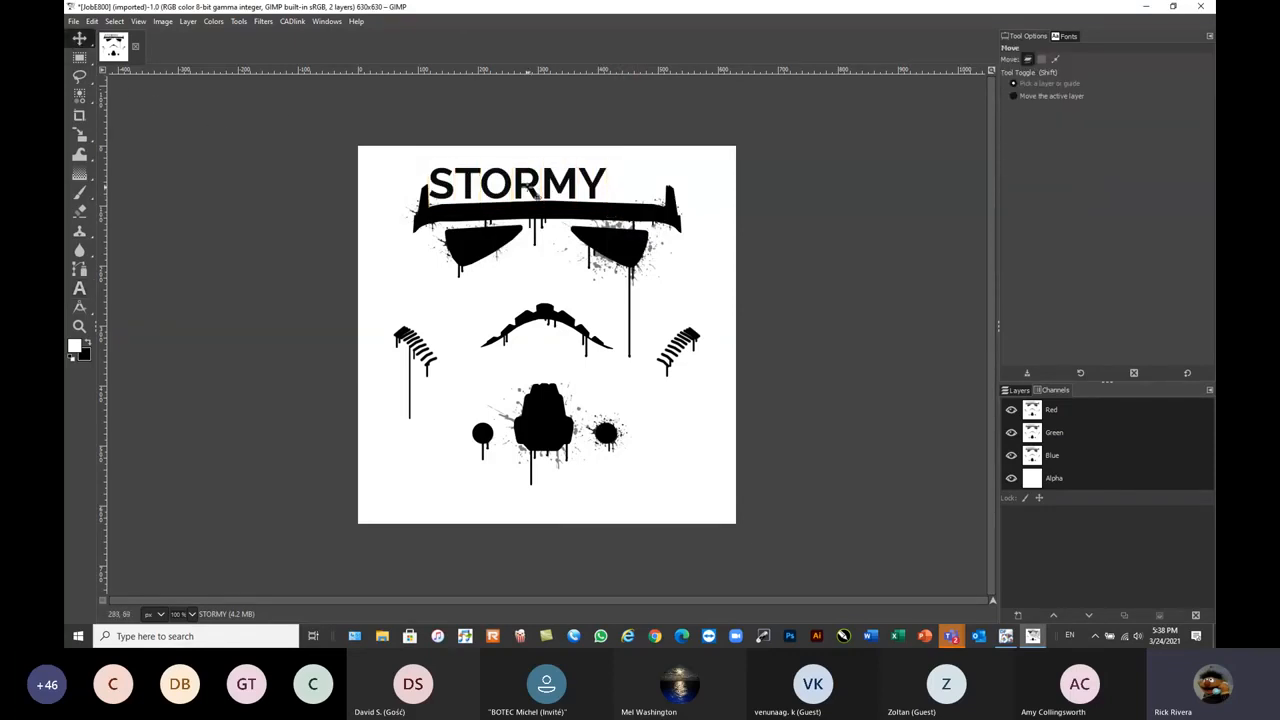
pyautogui.moveTo(516, 180); pyautogui.dragTo(546, 168)
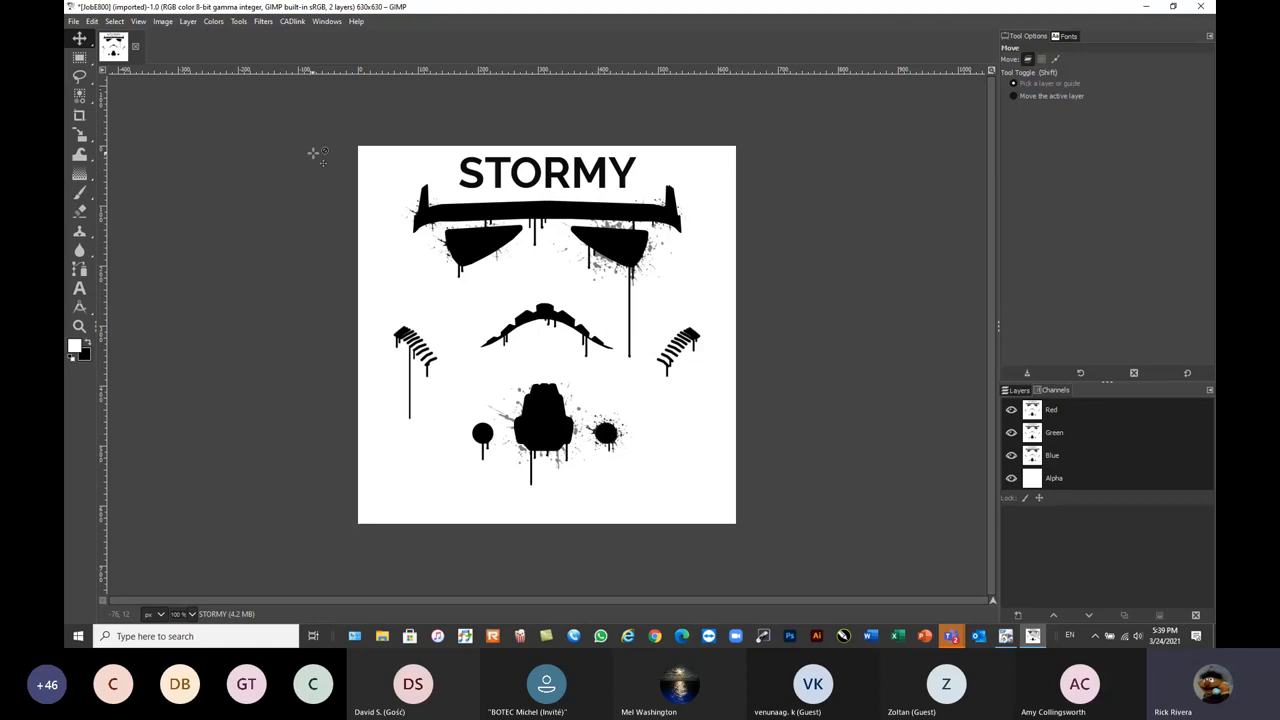
pyautogui.click(289, 22)
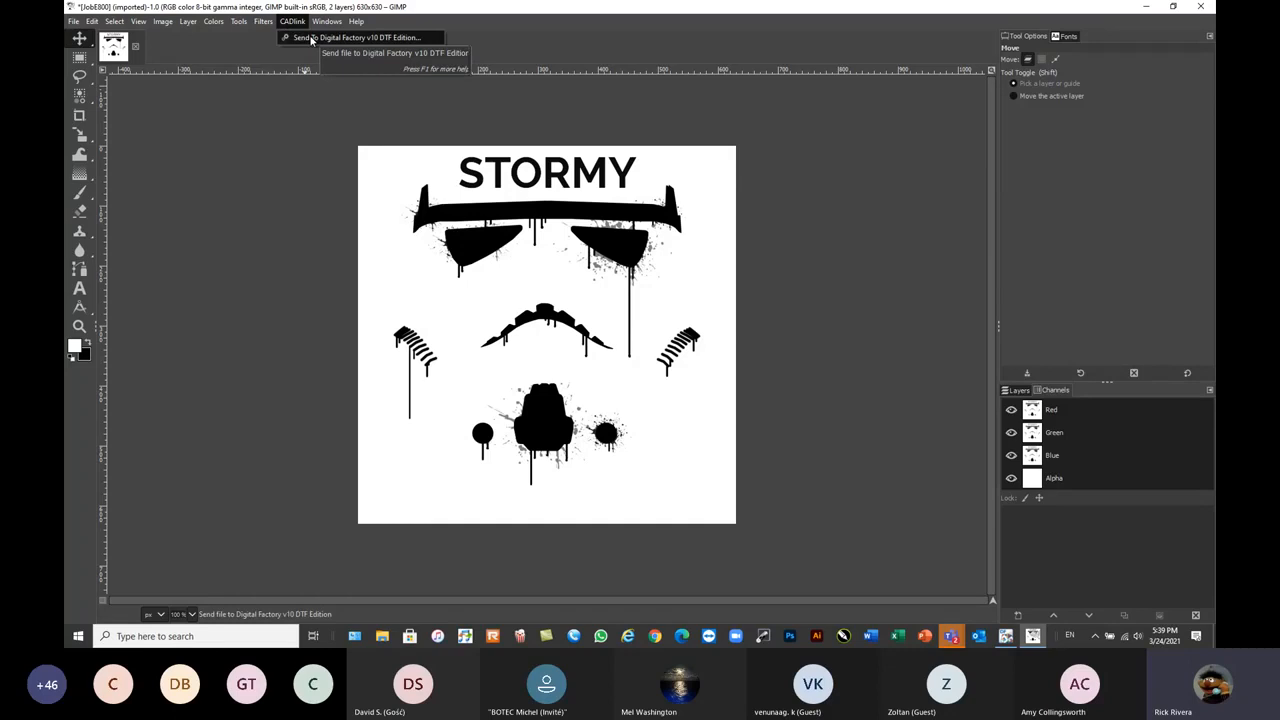
pyautogui.click(311, 38)
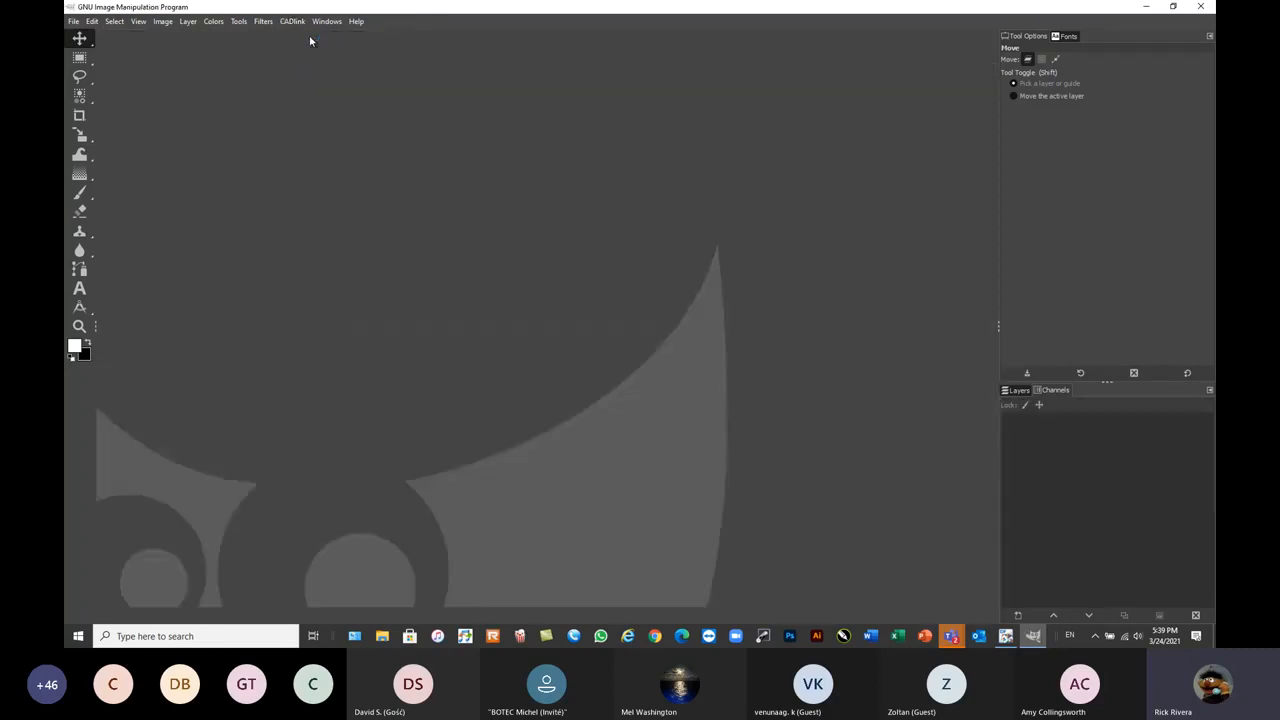
pyautogui.click(1146, 7)
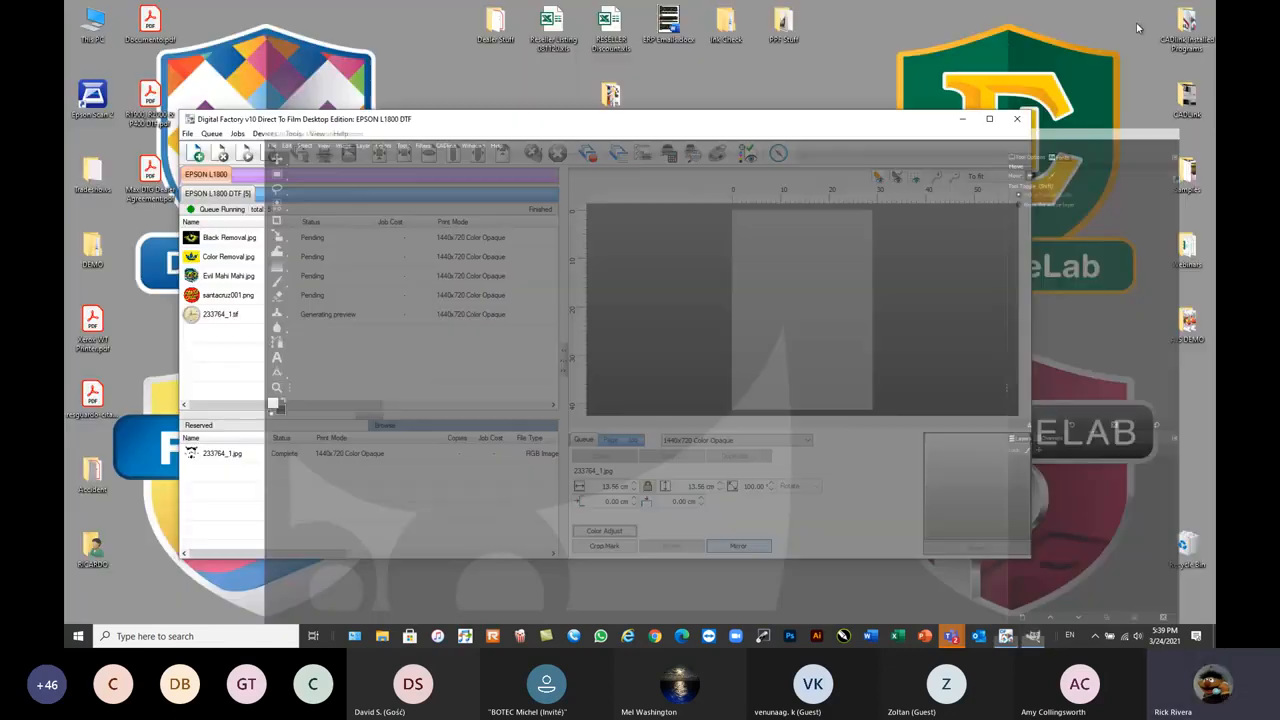
# - Scale the 233764_1.tif job up to the page width of 29.09 cm and maximize the Digital Factory window
pyautogui.click(338, 316)
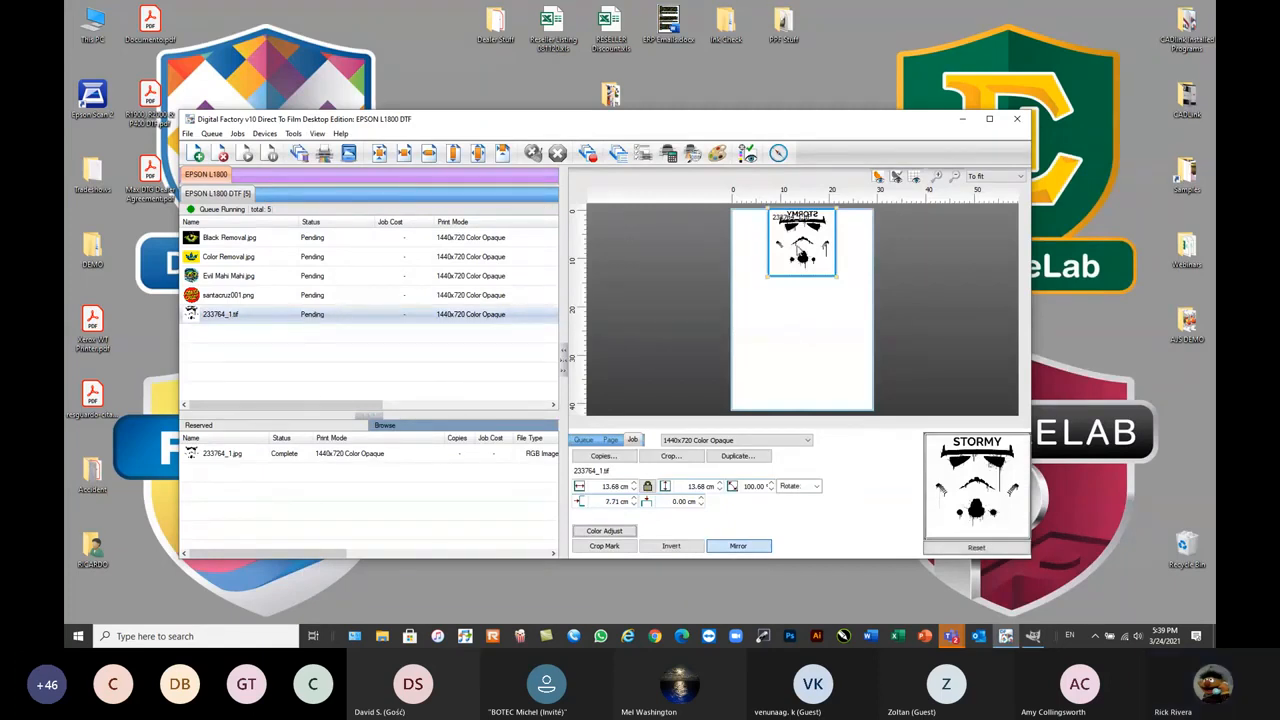
pyautogui.click(478, 152)
pyautogui.click(997, 123)
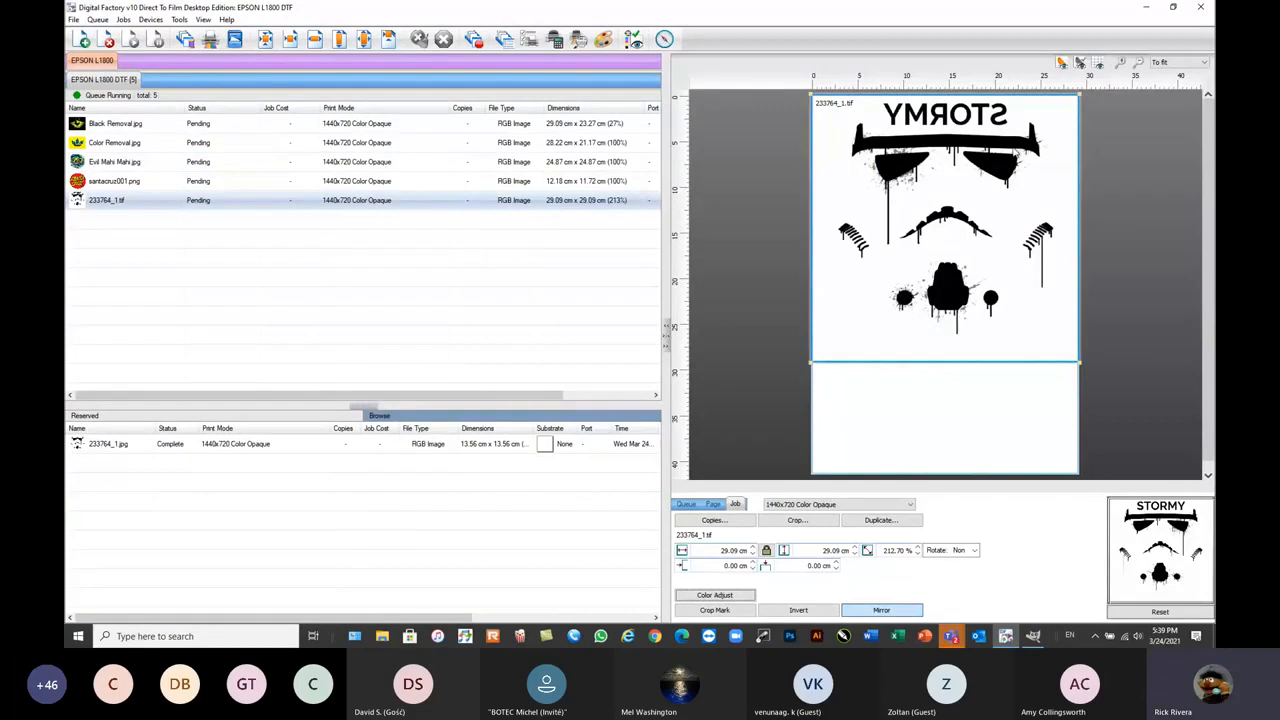
# - Return the reserved 233764_1.jpg job to the print queue and select it there
pyautogui.click(104, 447)
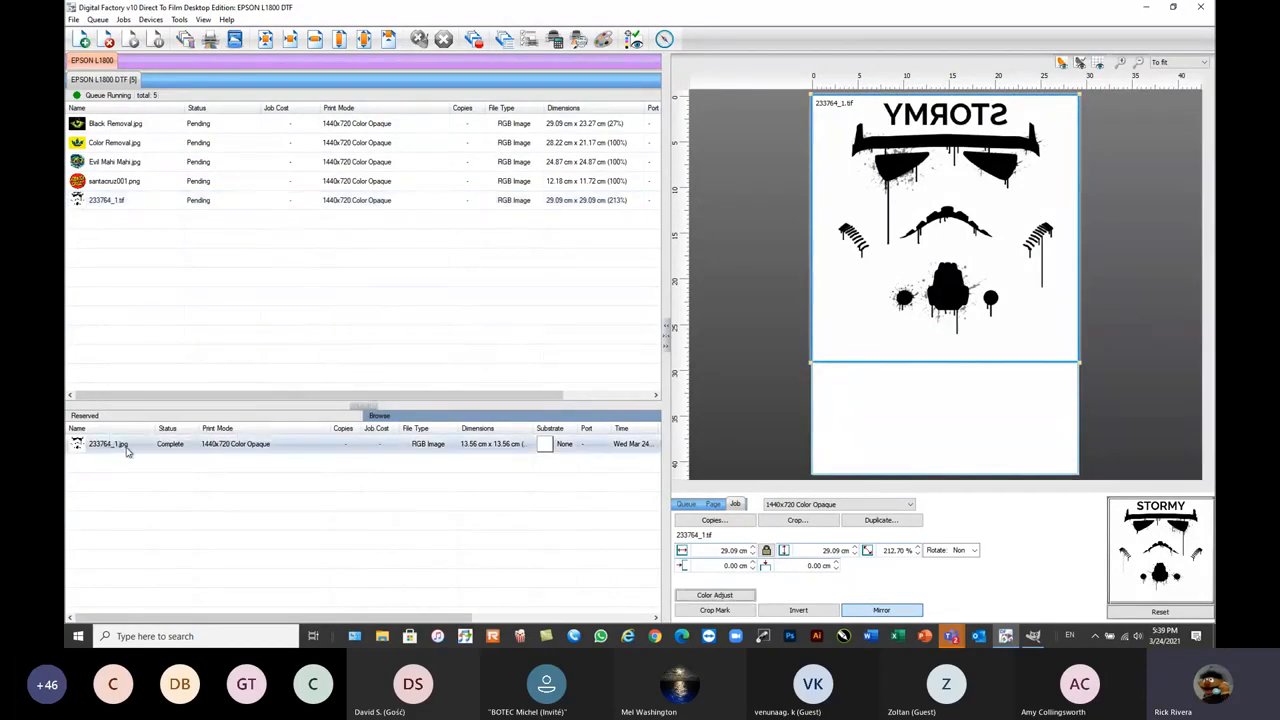
pyautogui.moveTo(127, 451); pyautogui.dragTo(151, 351)
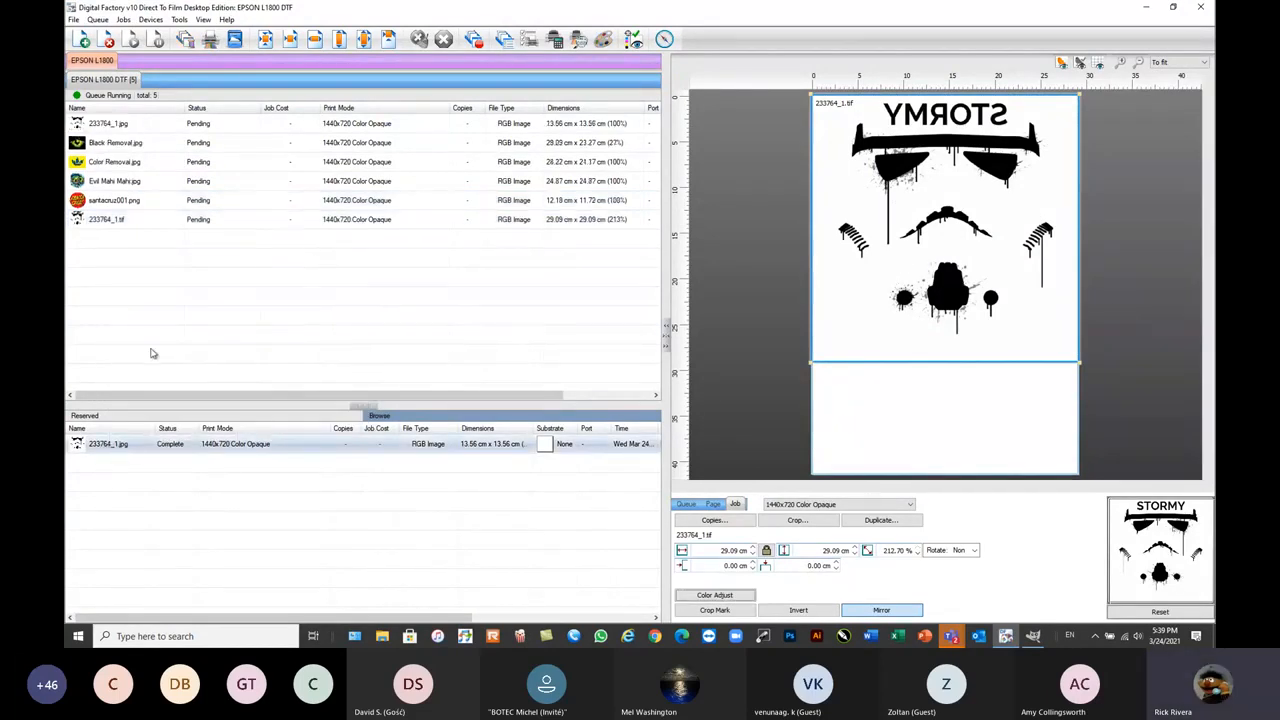
pyautogui.click(127, 127)
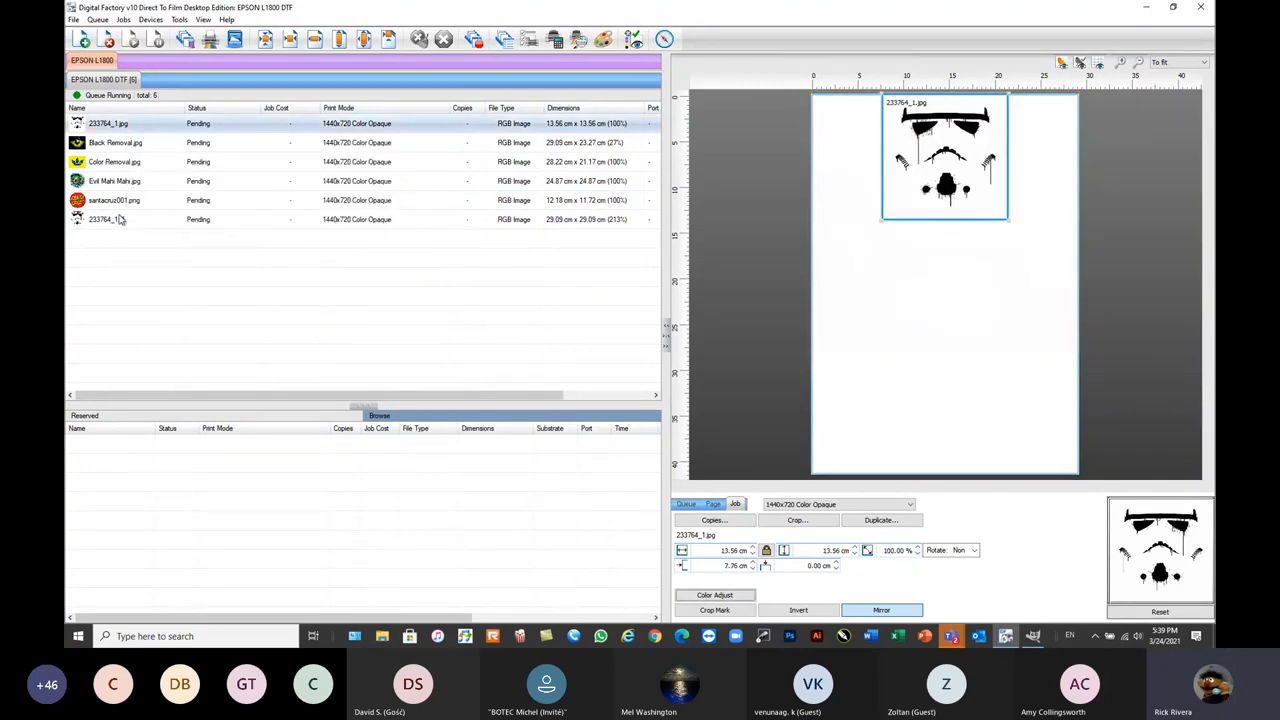
# - Compare the original job with the edited copy, and remove 233764_1.tif from the queue
pyautogui.moveTo(120, 219)
pyautogui.moveTo(141, 130)
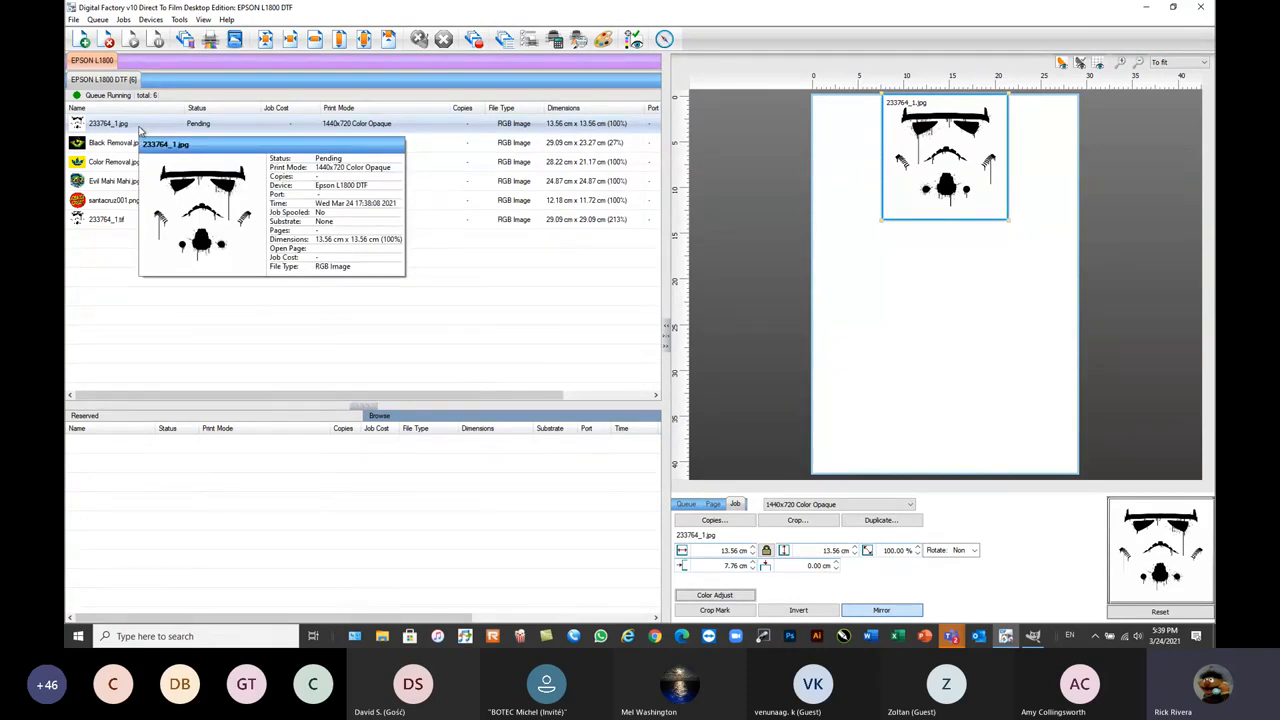
pyautogui.click(121, 220)
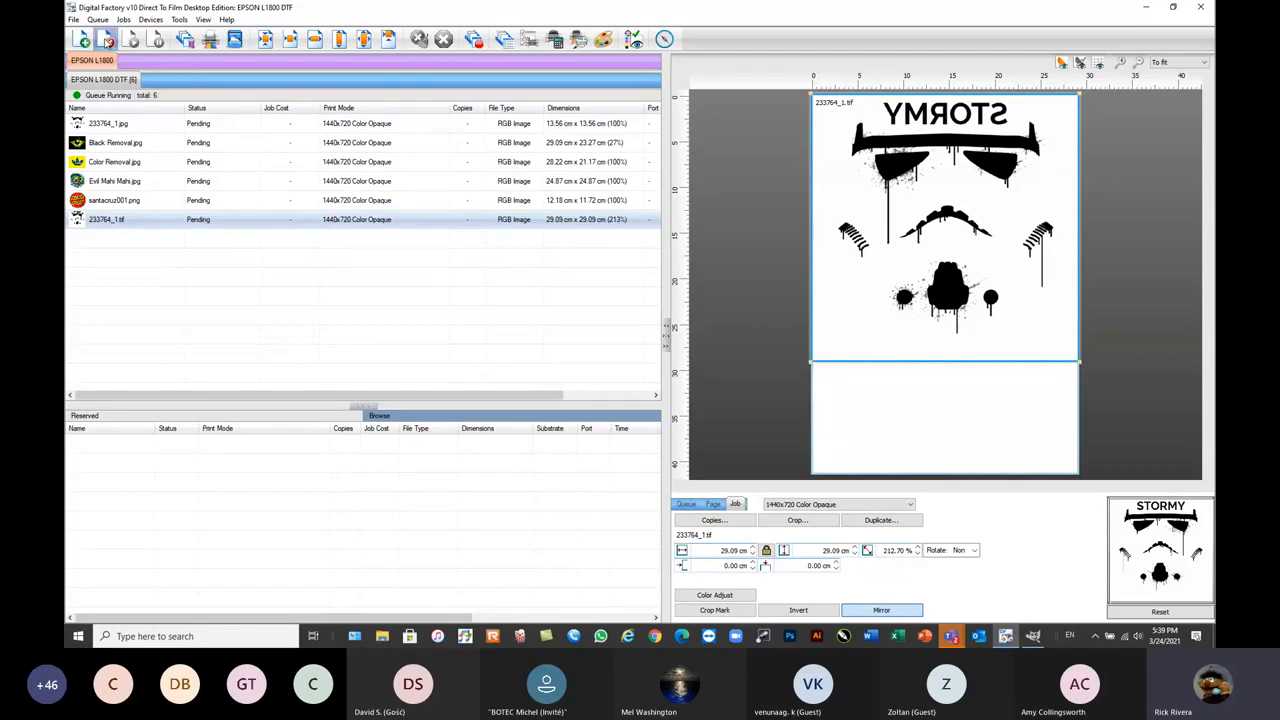
pyautogui.click(107, 41)
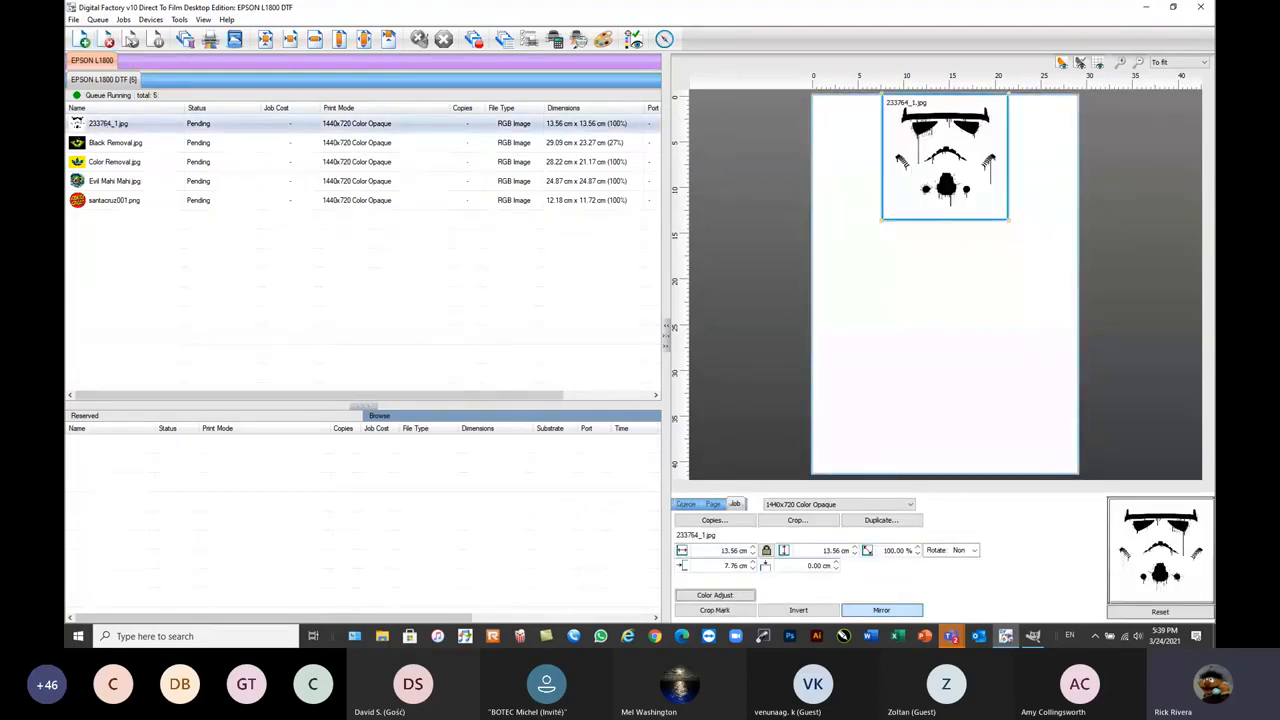
# - Add FluidMask.jpg from the Webinar Sample Files folder to the queue and select the new job
pyautogui.click(123, 19)
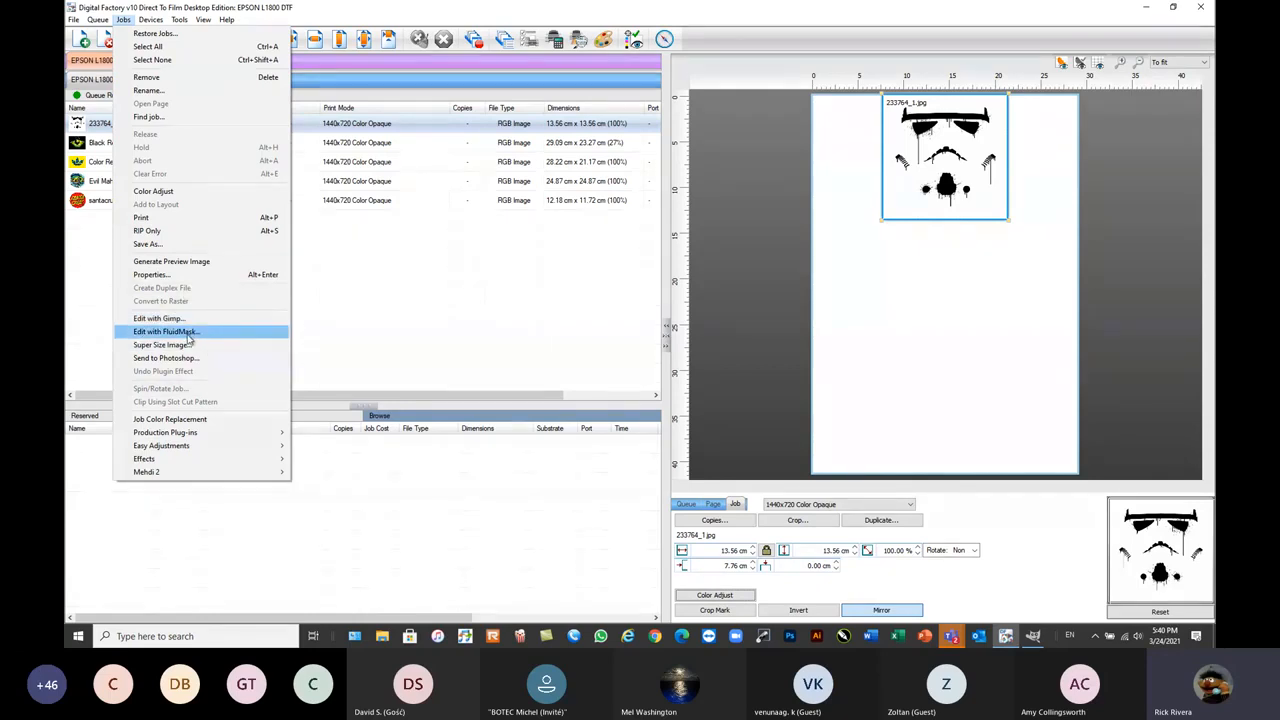
pyautogui.click(380, 310)
pyautogui.click(83, 39)
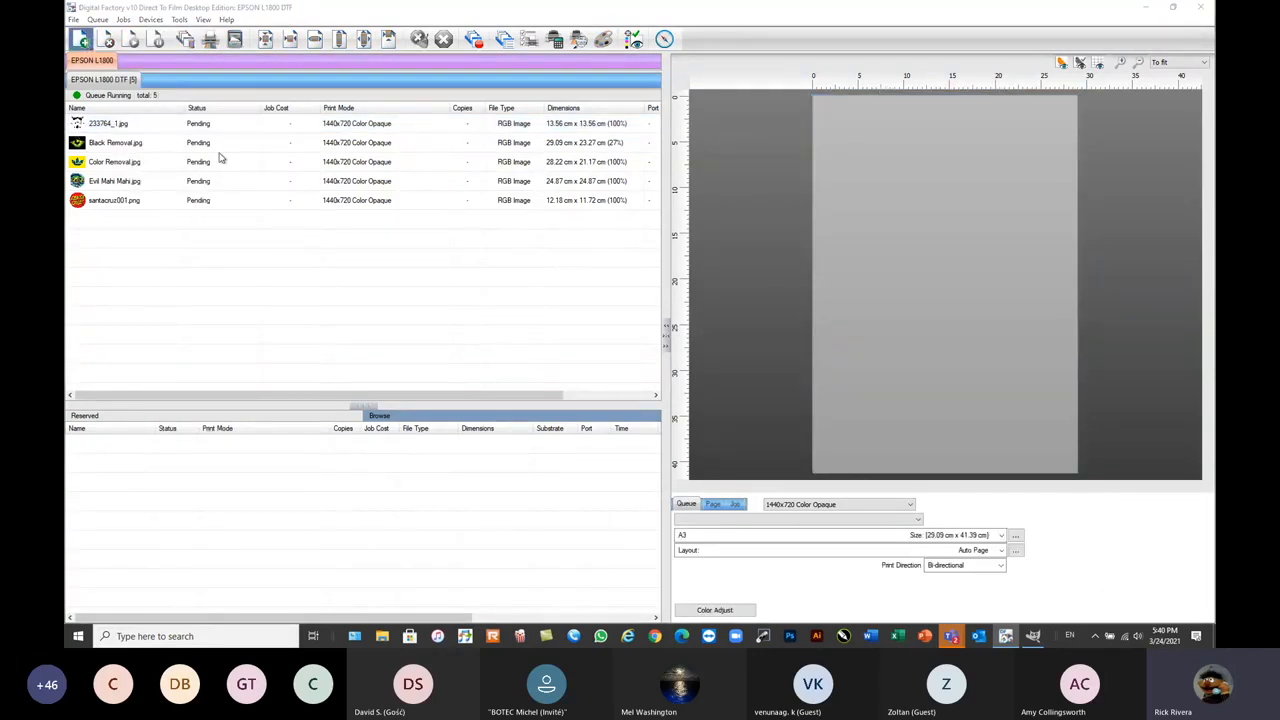
pyautogui.click(288, 228)
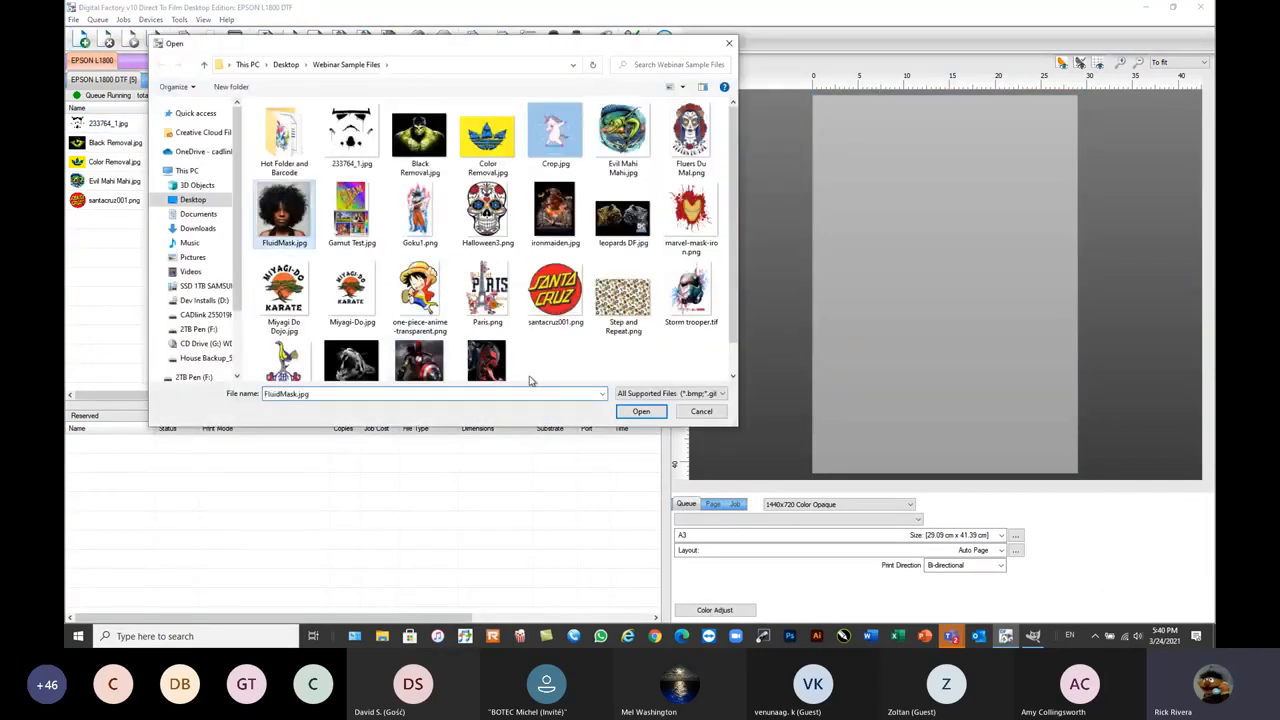
pyautogui.click(640, 411)
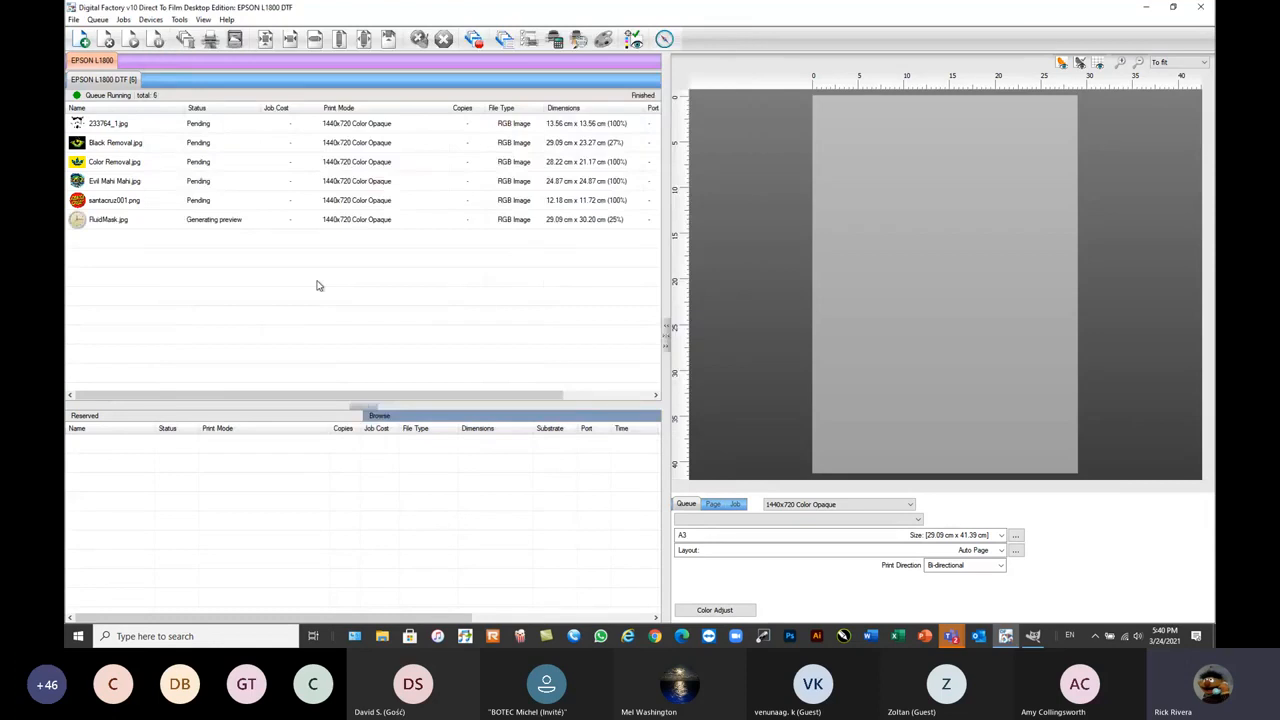
pyautogui.click(131, 229)
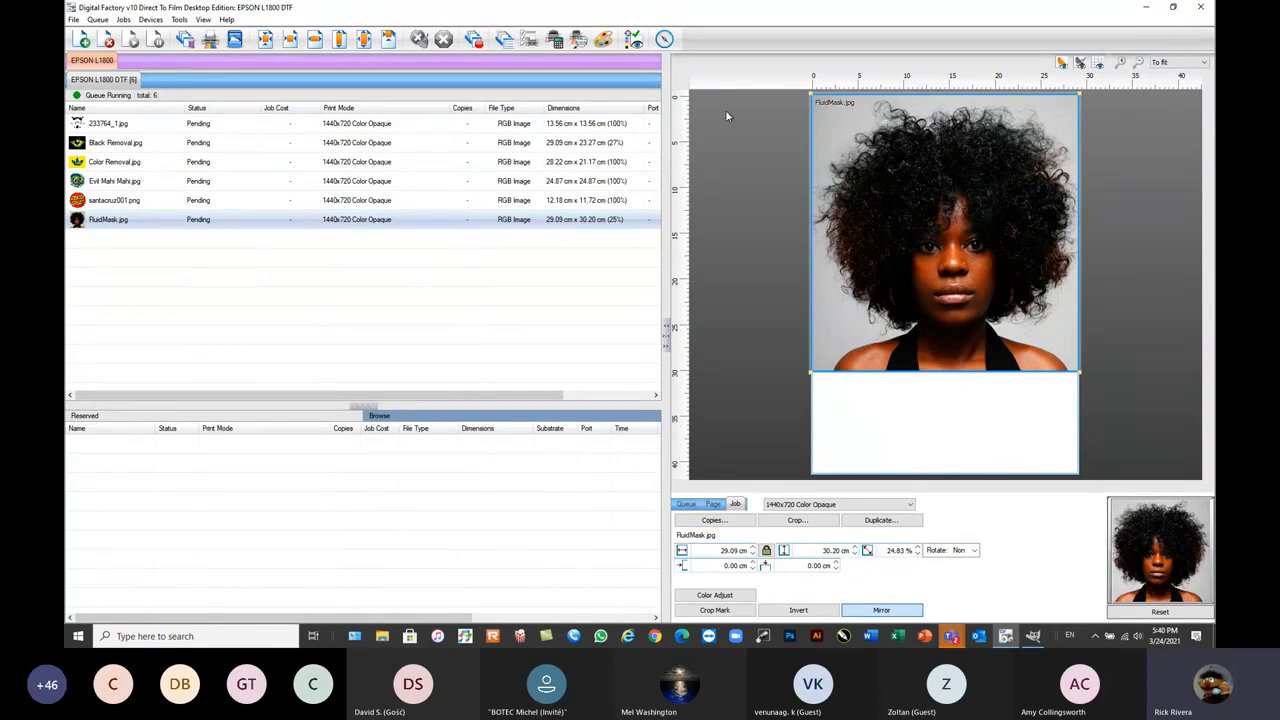
# - Inspect the portrait's hair edges, open the FluidMask.jpg job in Fluid Mask, and reposition and slightly enlarge its window
pyautogui.scroll(1, 918, 117)
pyautogui.scroll(2, 918, 117)
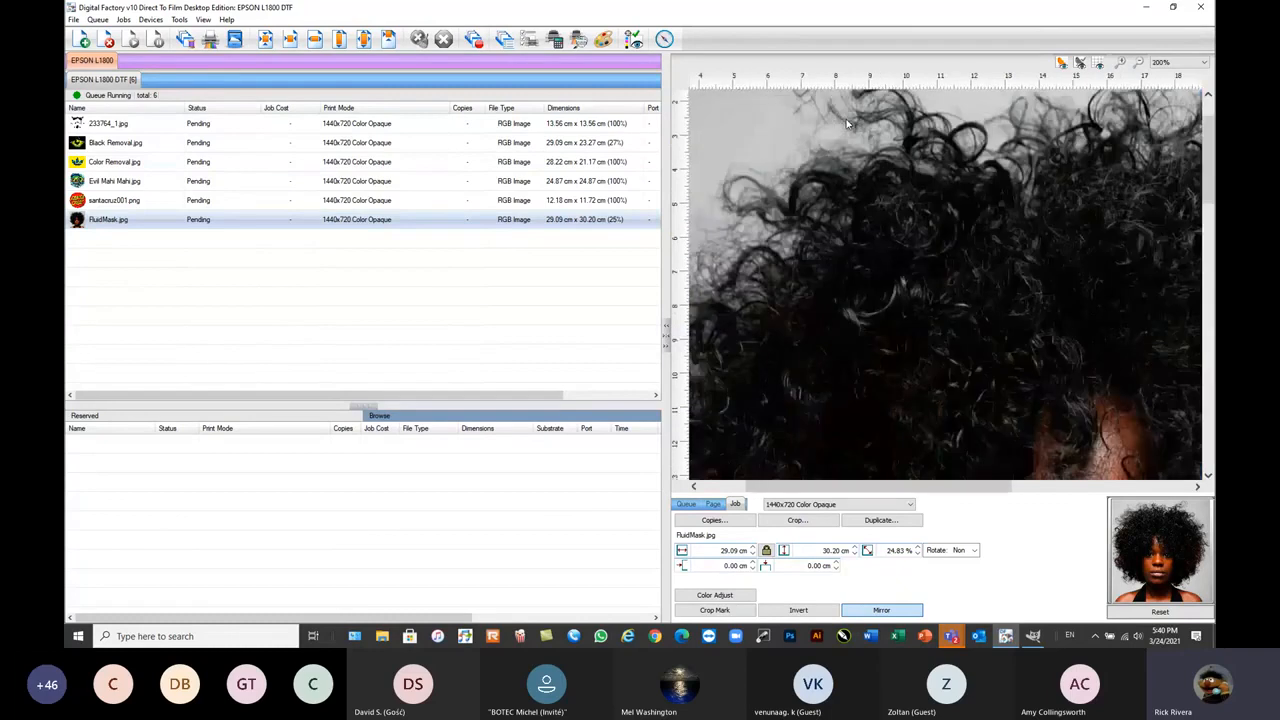
pyautogui.scroll(-1, 906, 135)
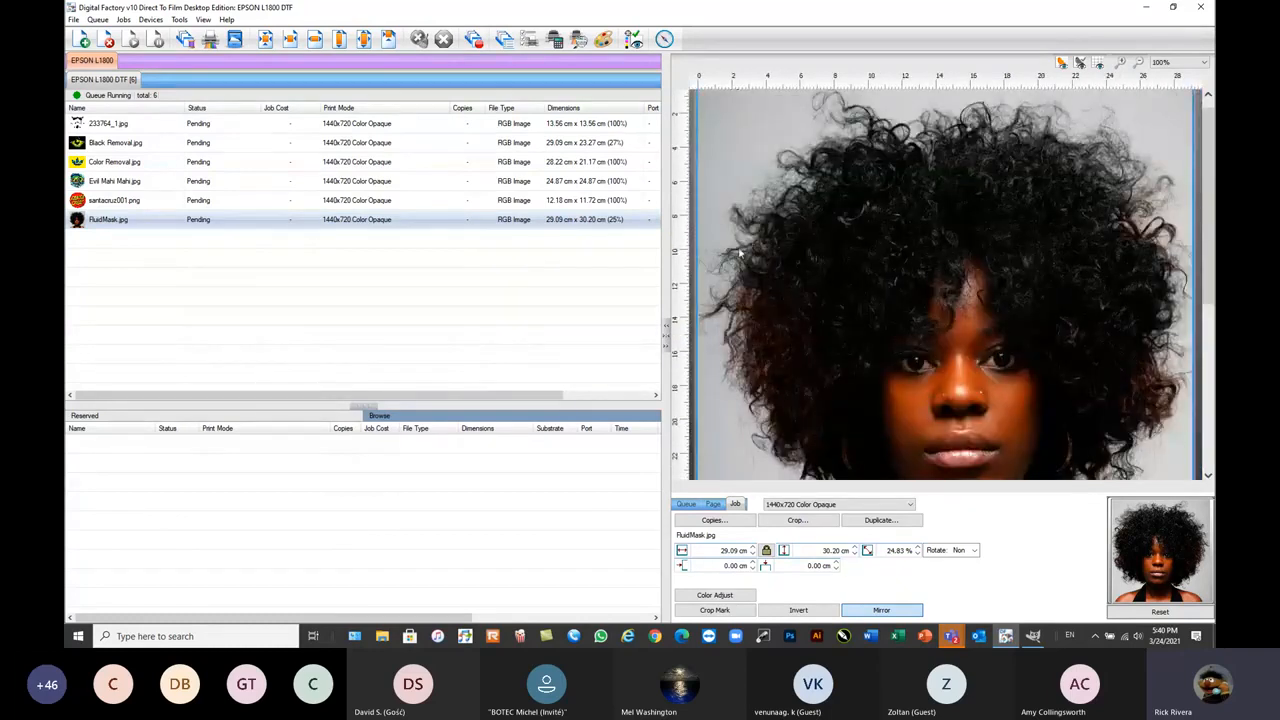
pyautogui.scroll(-1, 969, 328)
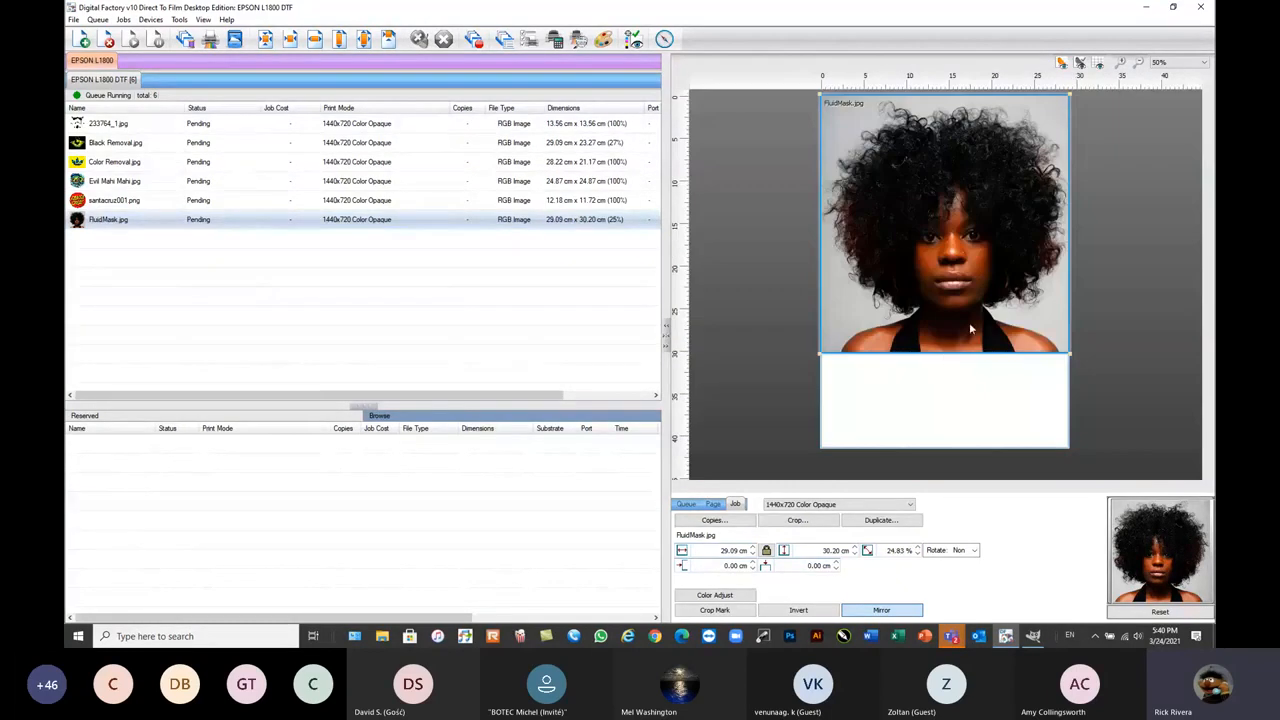
pyautogui.rightClick(101, 220)
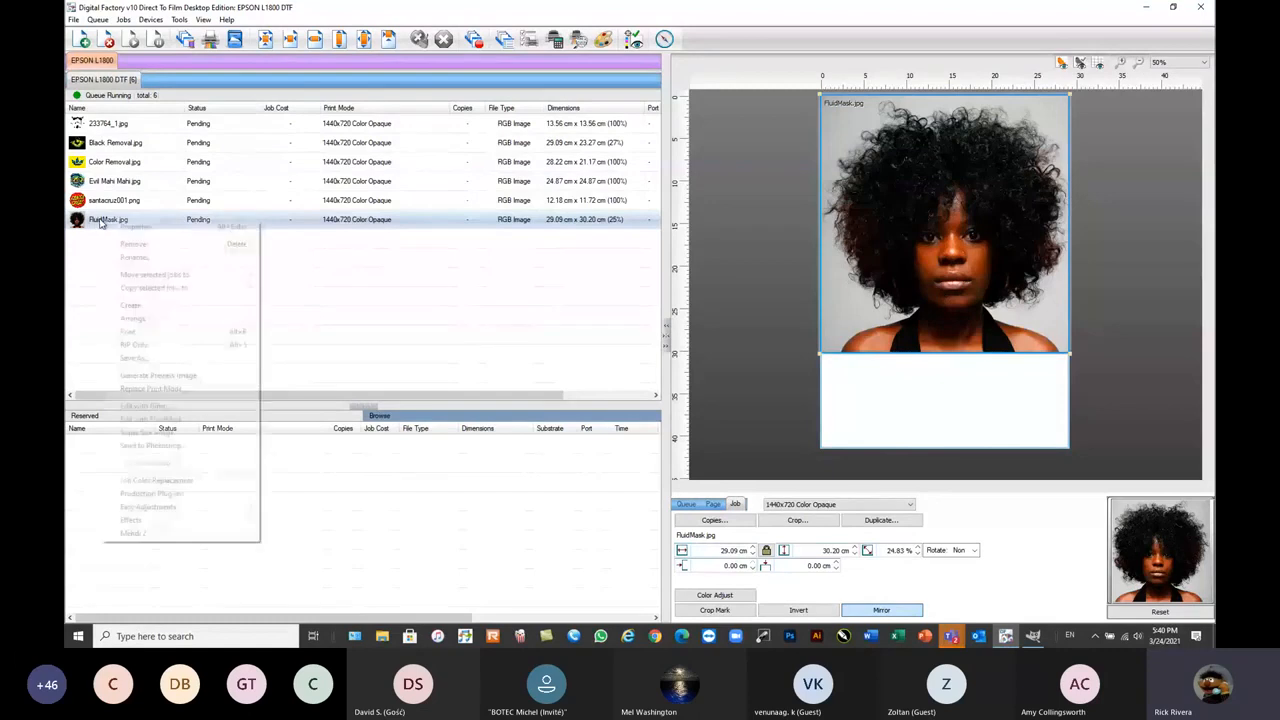
pyautogui.click(159, 420)
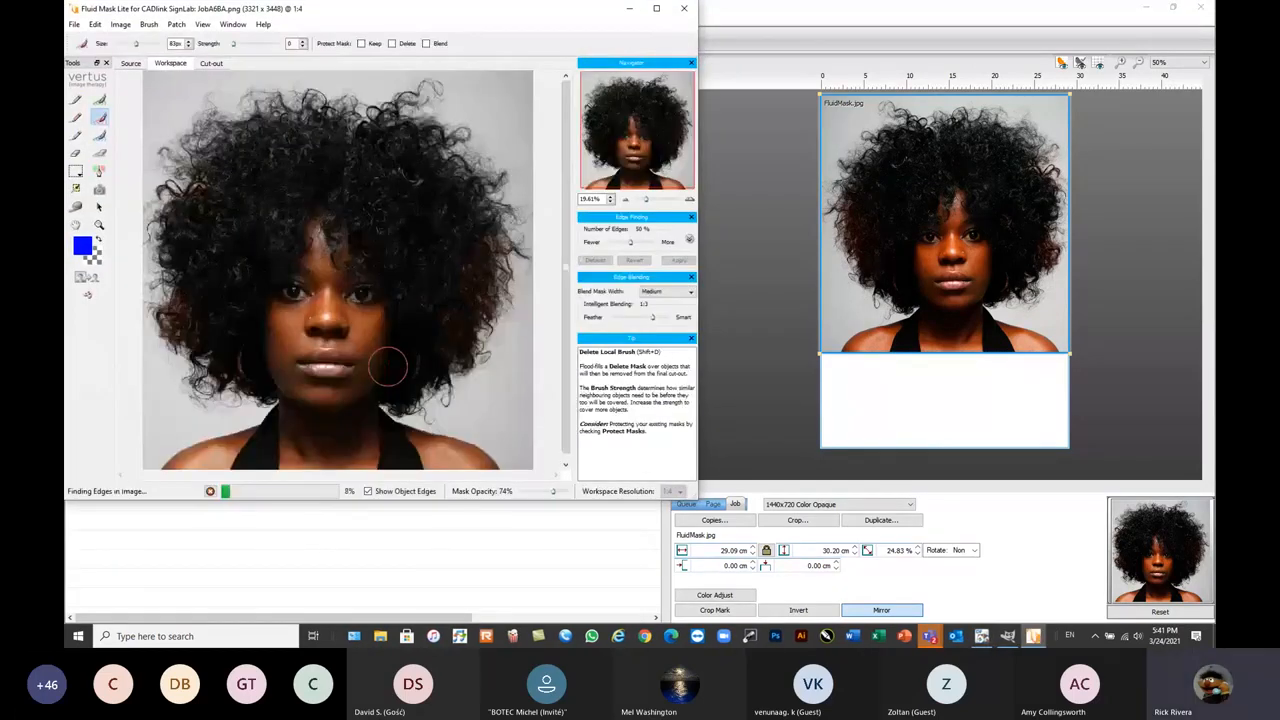
pyautogui.moveTo(452, 12); pyautogui.dragTo(578, 20)
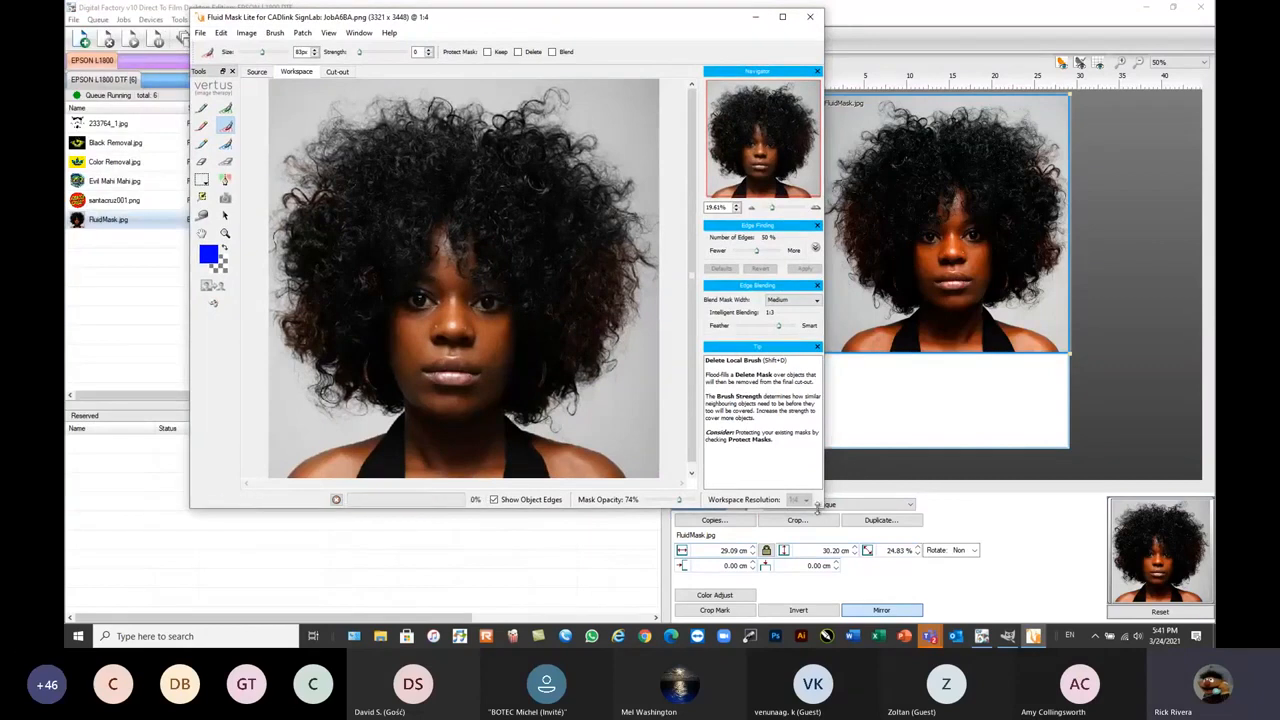
pyautogui.moveTo(822, 506); pyautogui.dragTo(852, 527)
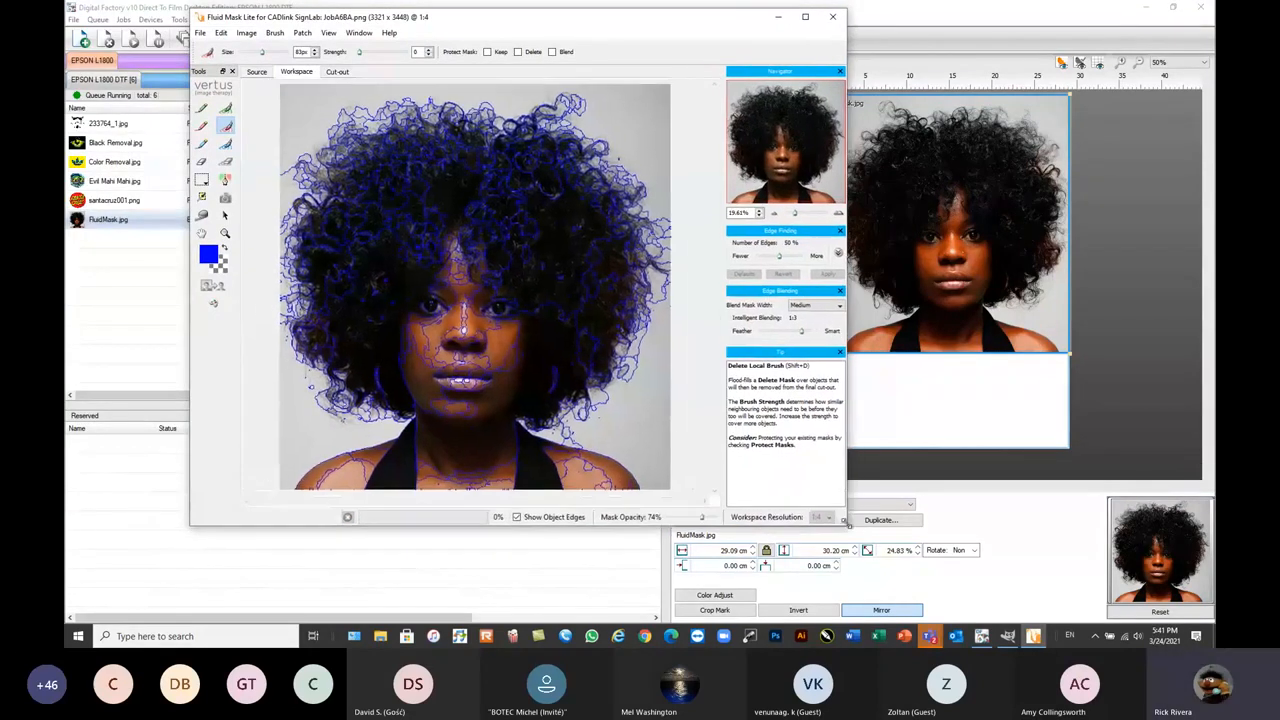
# - Mark the grey background all around the portrait for deletion with the Delete Local Brush, including the strips beside the hair and shoulders
pyautogui.click(645, 425)
pyautogui.click(655, 135)
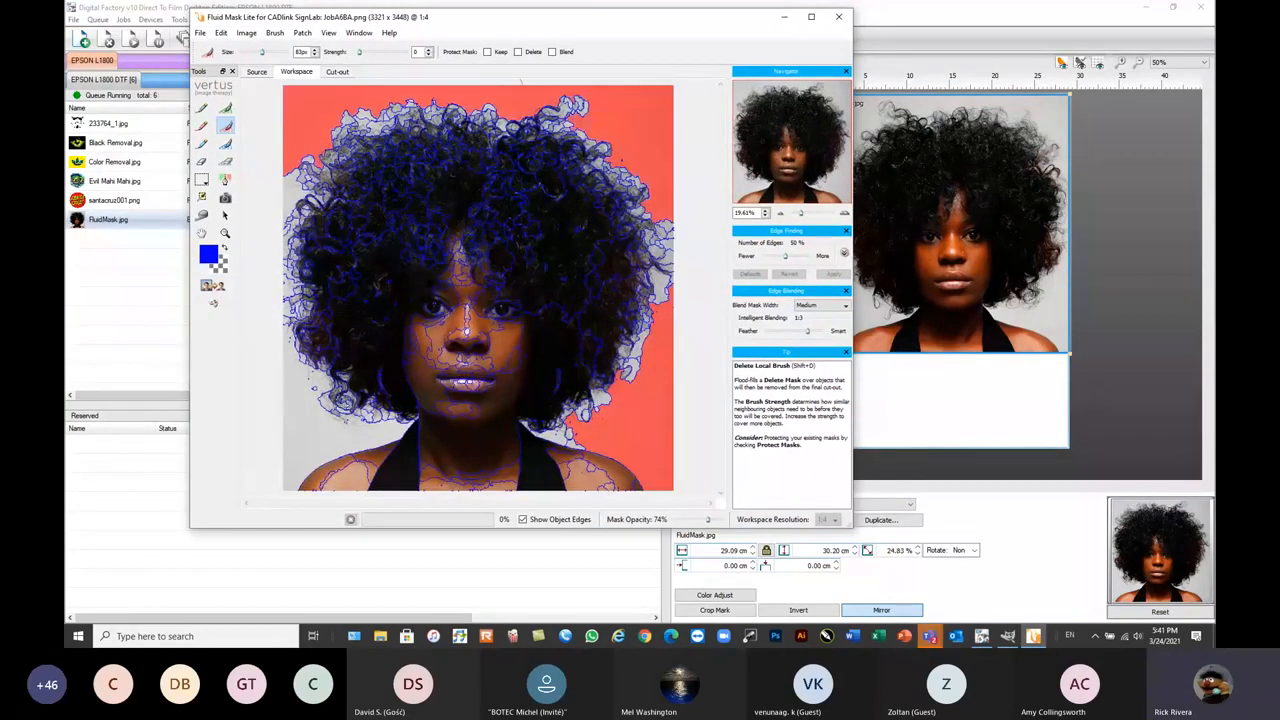
pyautogui.click(286, 145)
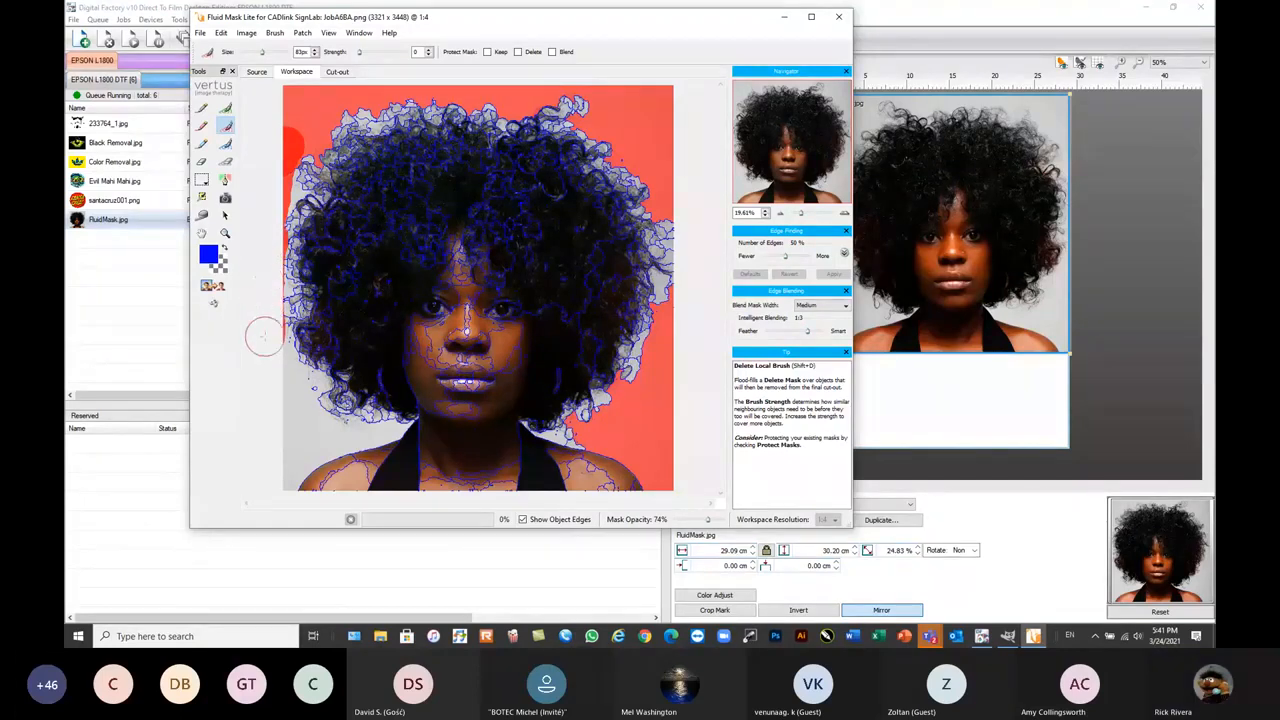
pyautogui.moveTo(263, 334); pyautogui.dragTo(276, 413)
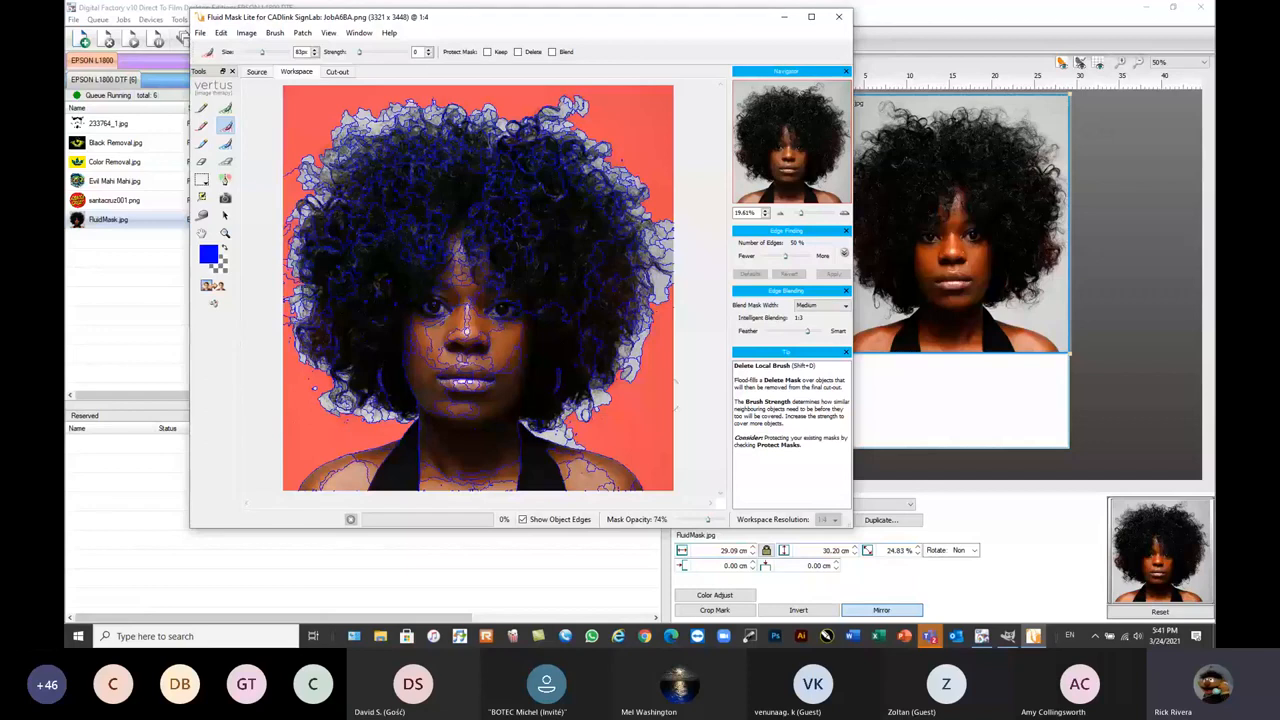
pyautogui.moveTo(686, 294); pyautogui.dragTo(686, 209)
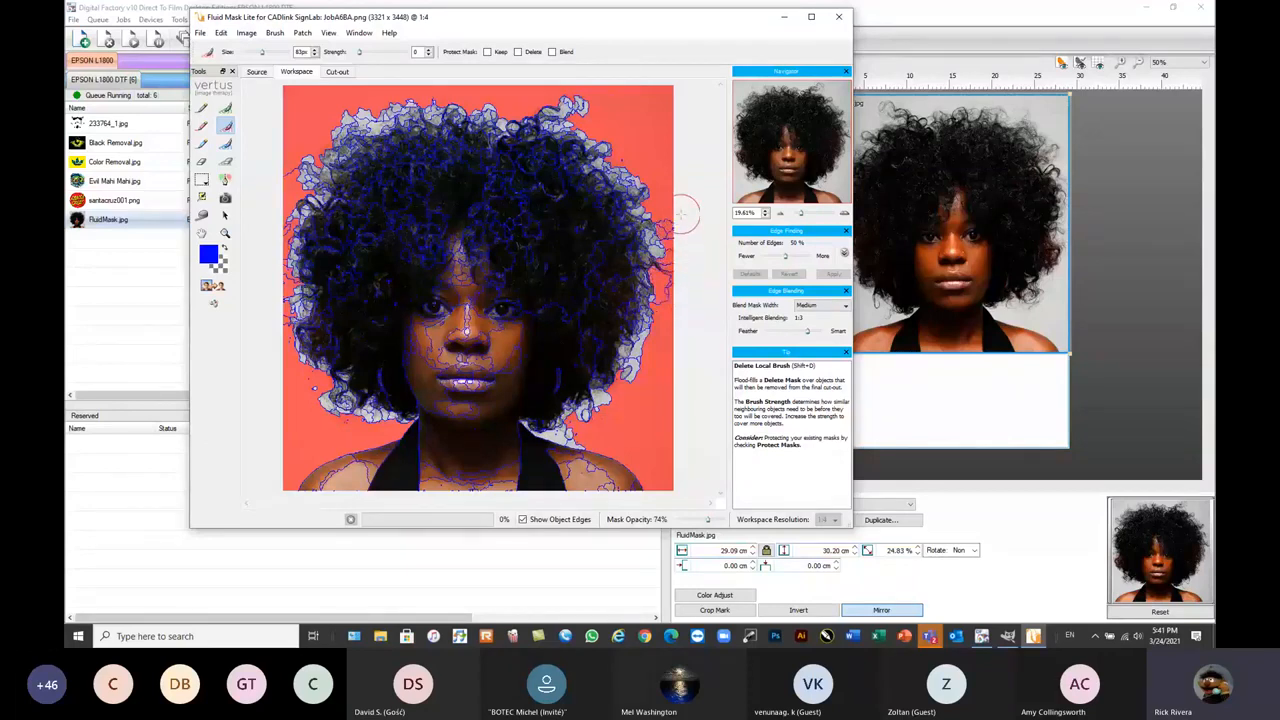
# - Auto-fill the remaining unmasked areas with the Keep mask, and paint a Blend Local mask along the whole outline of the hair
pyautogui.click(250, 35)
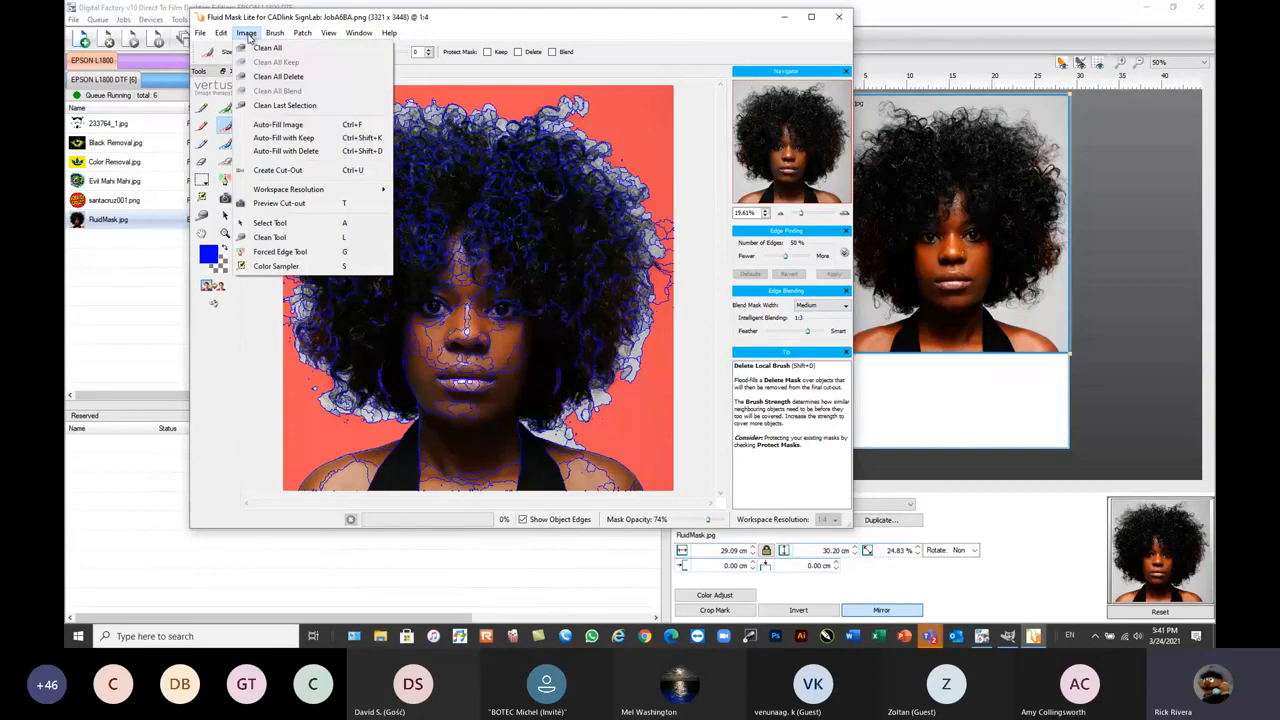
pyautogui.click(283, 137)
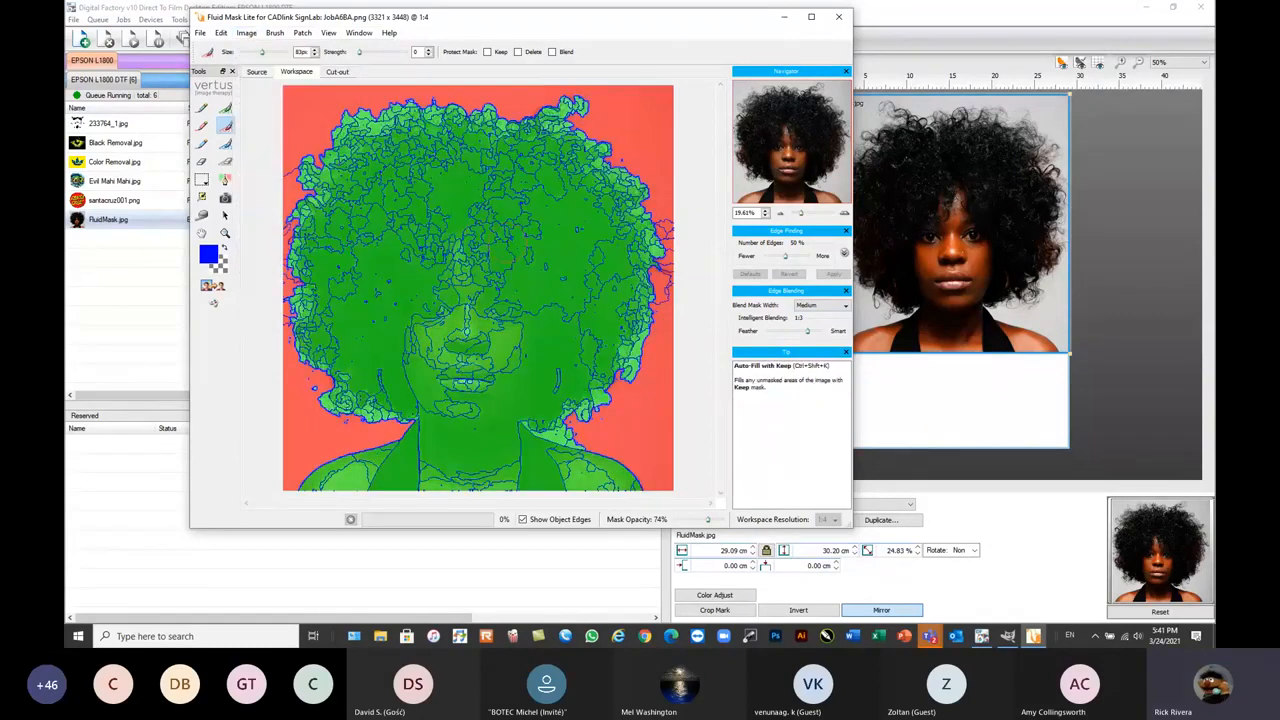
pyautogui.click(226, 143)
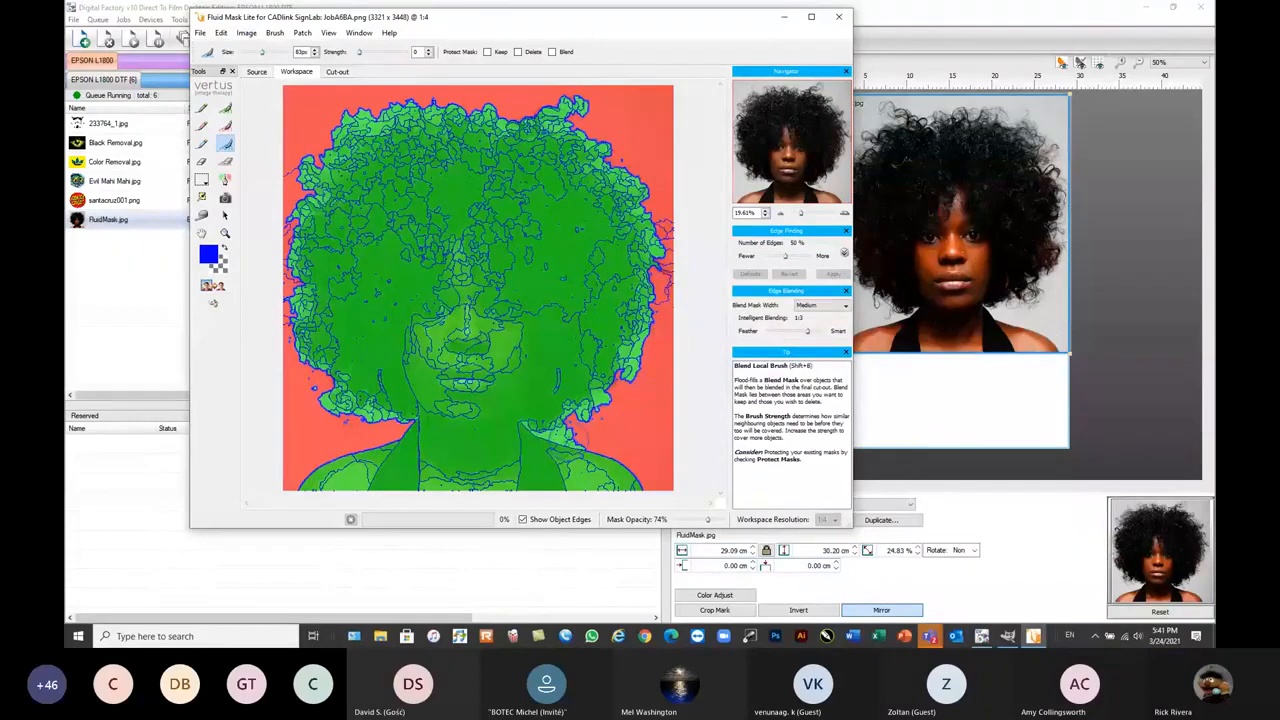
pyautogui.moveTo(567, 441)
pyautogui.mouseDown()
pyautogui.moveTo(540, 434)
pyautogui.moveTo(612, 385)
pyautogui.moveTo(640, 342)
pyautogui.moveTo(646, 240)
pyautogui.moveTo(625, 180)
pyautogui.moveTo(545, 112)
pyautogui.moveTo(572, 104)
pyautogui.moveTo(588, 112)
pyautogui.moveTo(385, 118)
pyautogui.moveTo(306, 188)
pyautogui.moveTo(310, 358)
pyautogui.moveTo(340, 405)
pyautogui.moveTo(414, 413)
pyautogui.mouseUp()
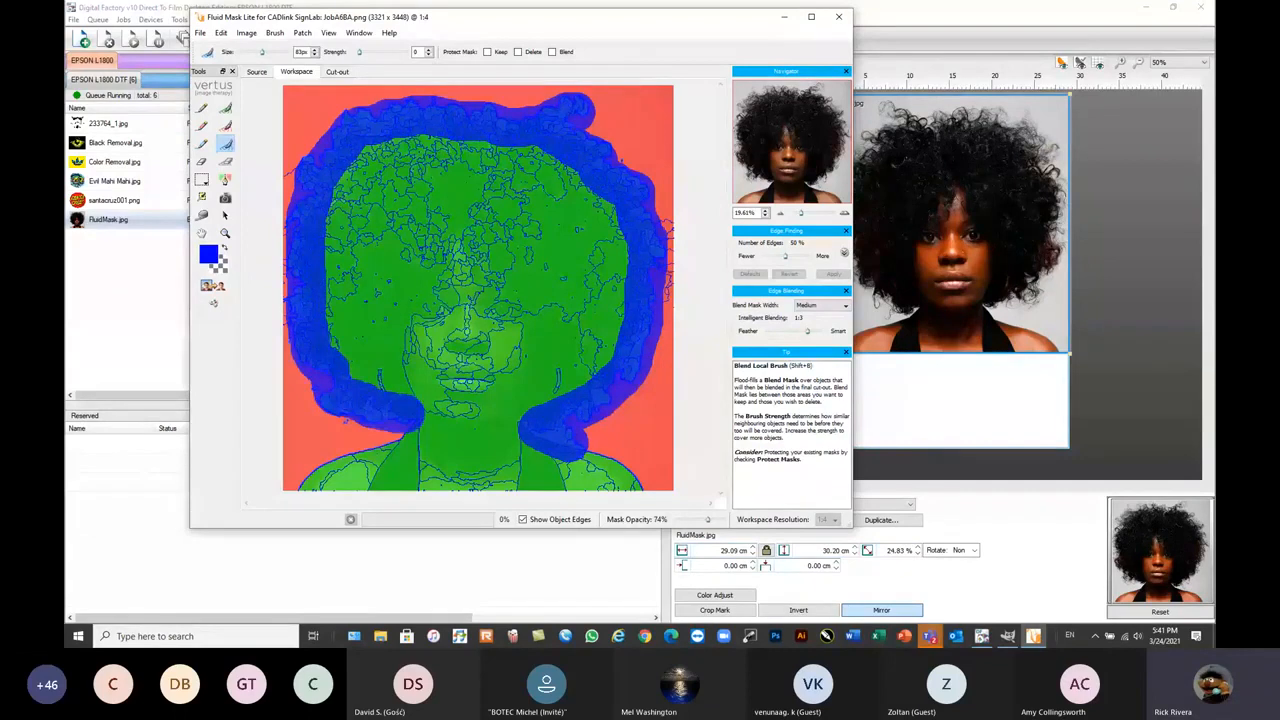
# - Create the portrait's cut-out, and save and apply it to the Digital Factory job
pyautogui.click(212, 286)
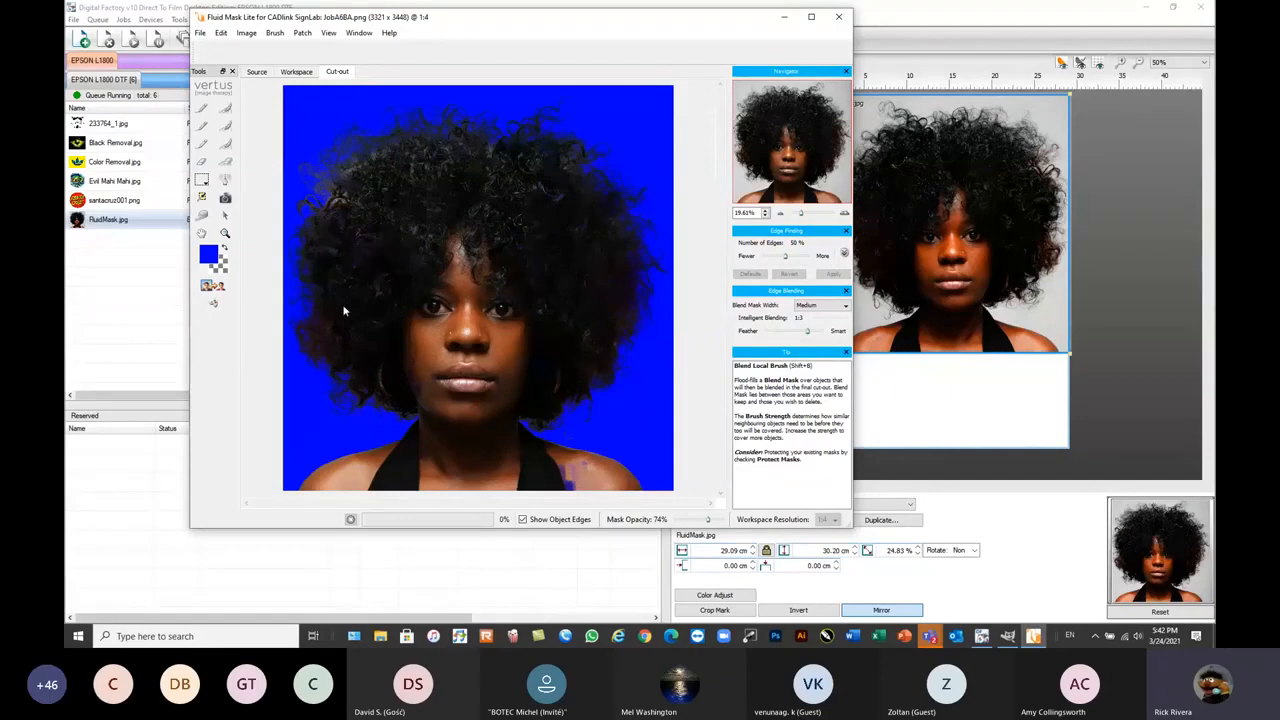
pyautogui.click(201, 33)
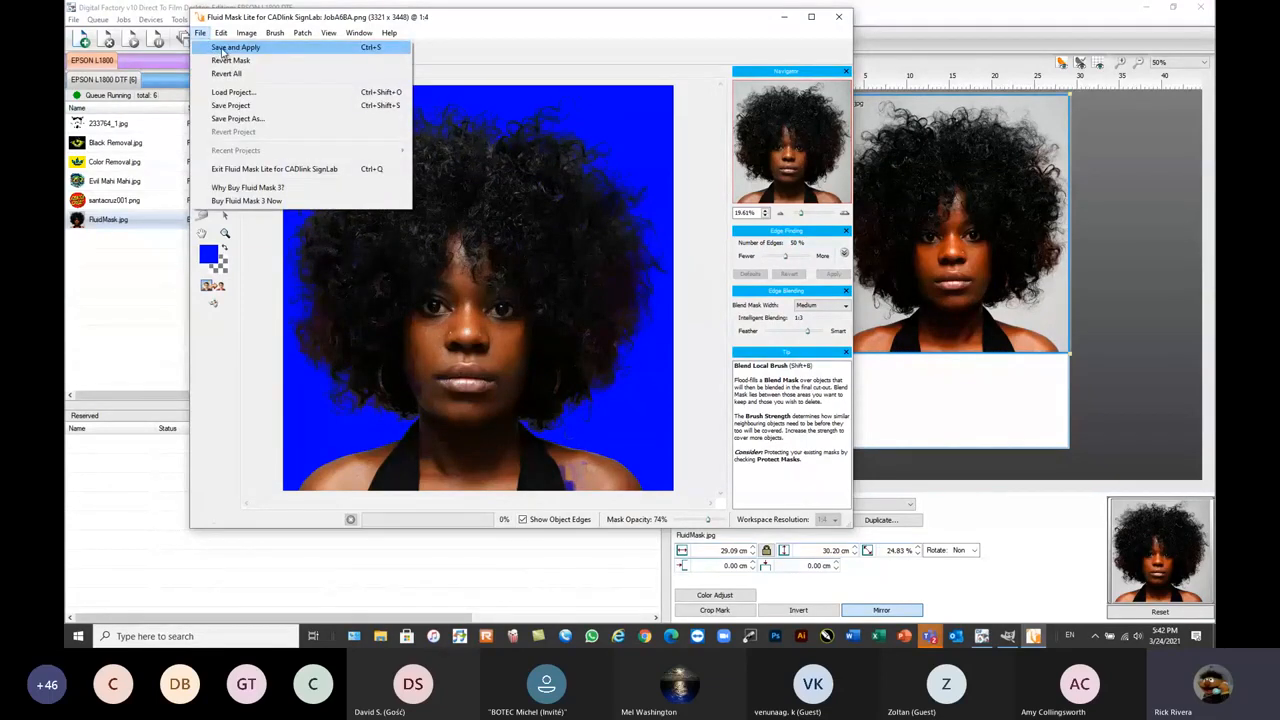
pyautogui.click(224, 48)
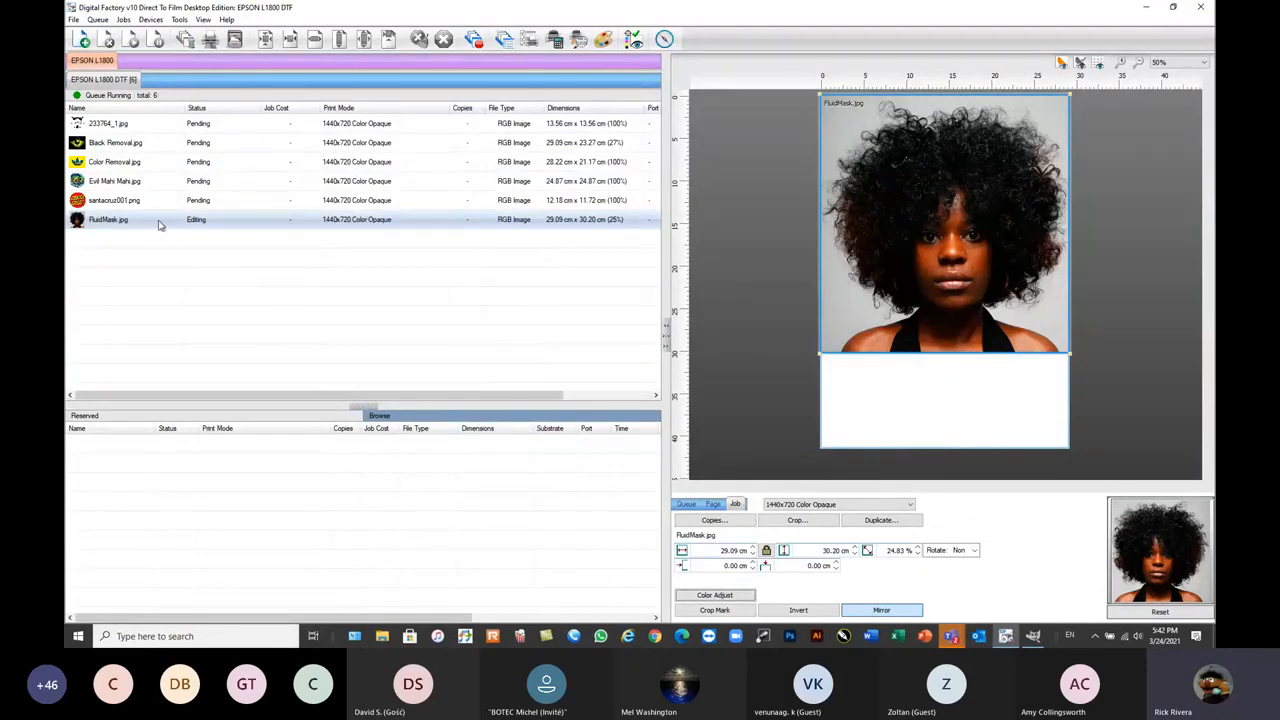
# - Check the FluidMask.jpg job's preview and its available job commands in the queue
pyautogui.moveTo(189, 229)
pyautogui.click(216, 286)
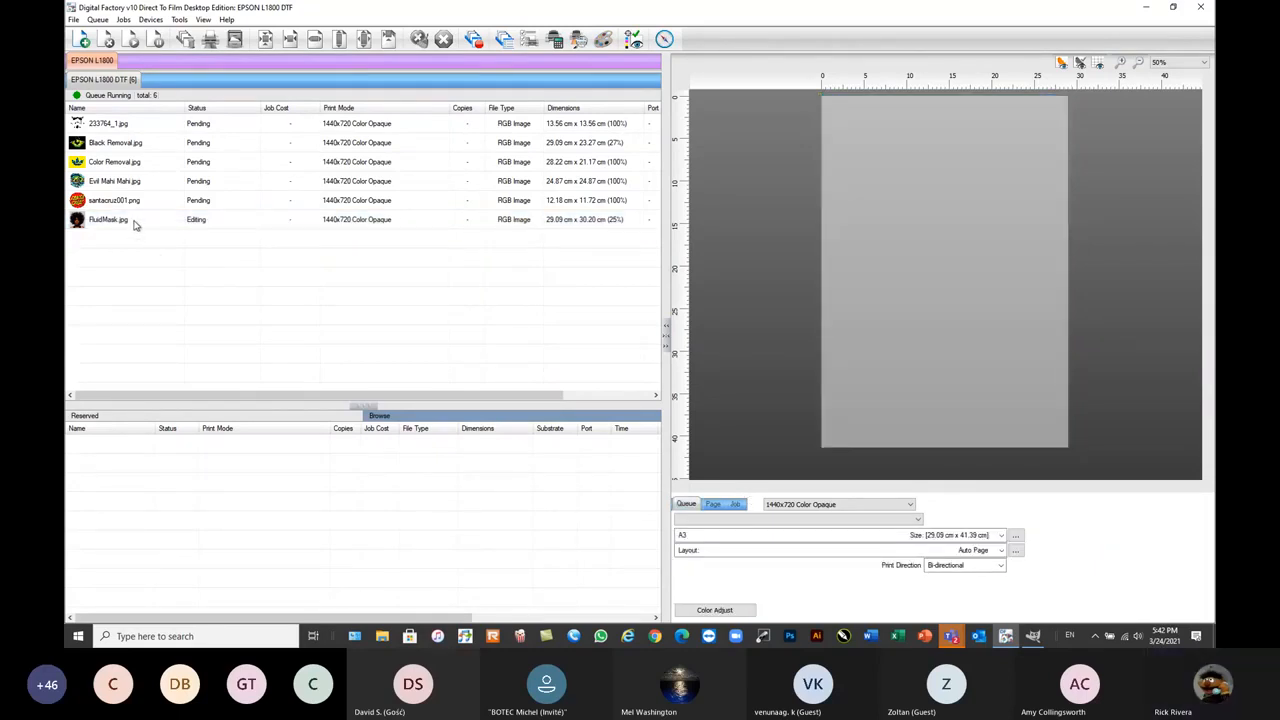
pyautogui.click(135, 222)
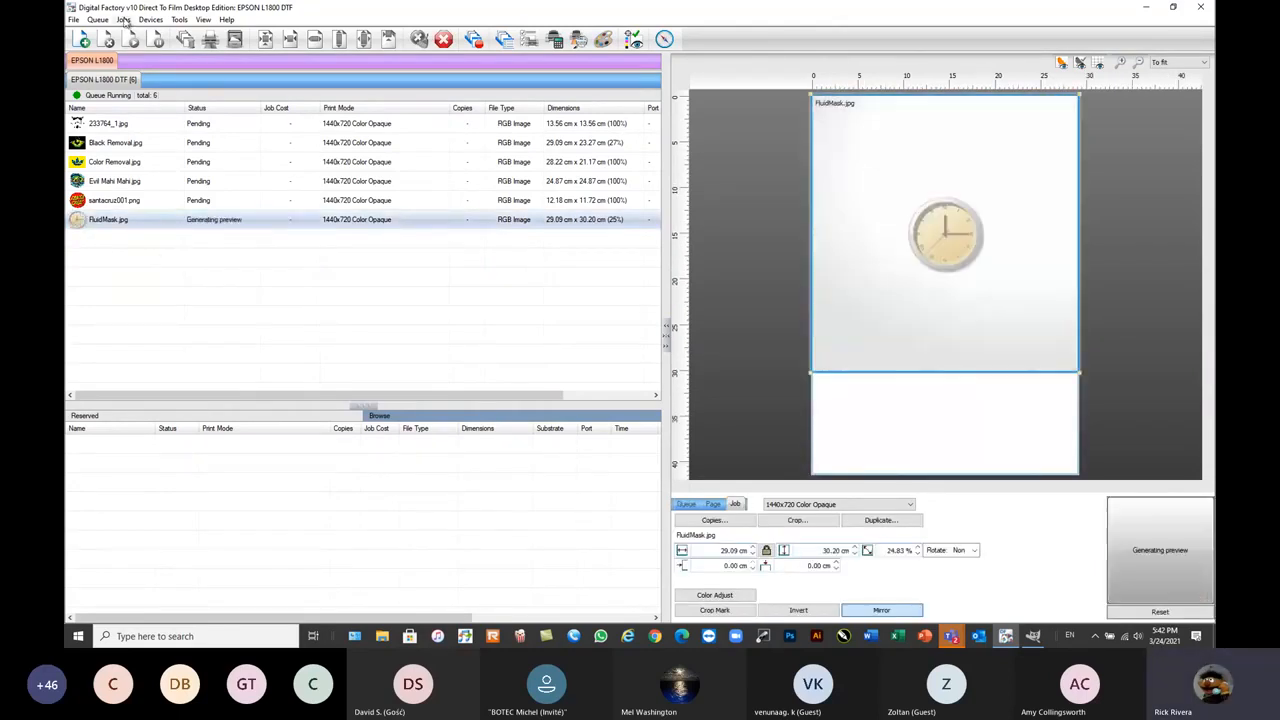
pyautogui.click(123, 20)
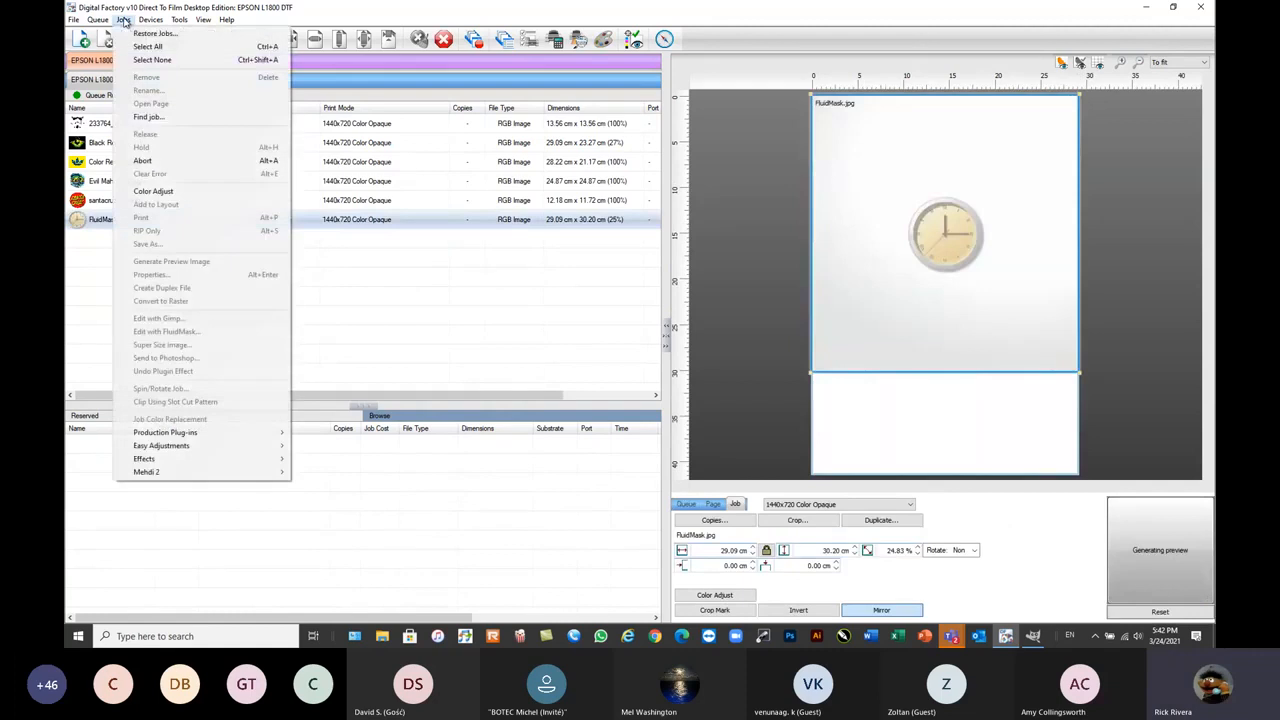
pyautogui.click(404, 358)
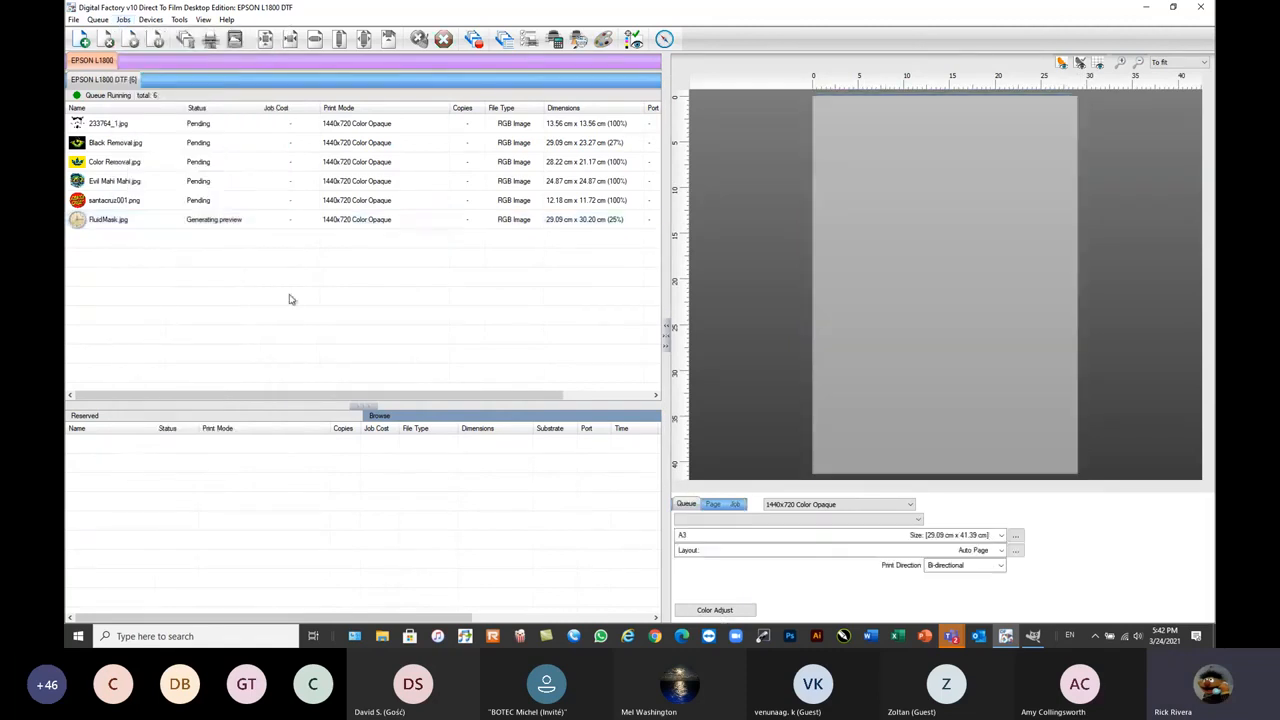
# - Scale the FluidMask.jpg job down to about 22.54 x 23.40 cm and centre it at the top of the page
pyautogui.click(118, 222)
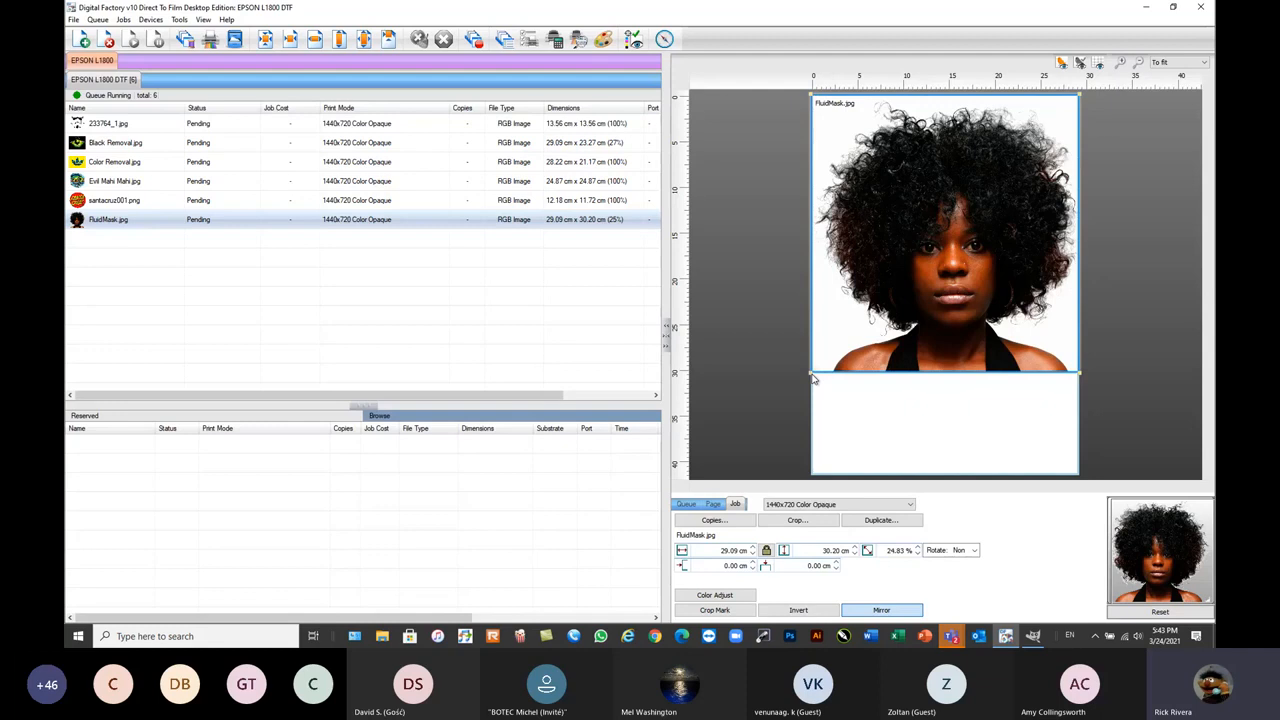
pyautogui.moveTo(814, 378); pyautogui.dragTo(888, 302)
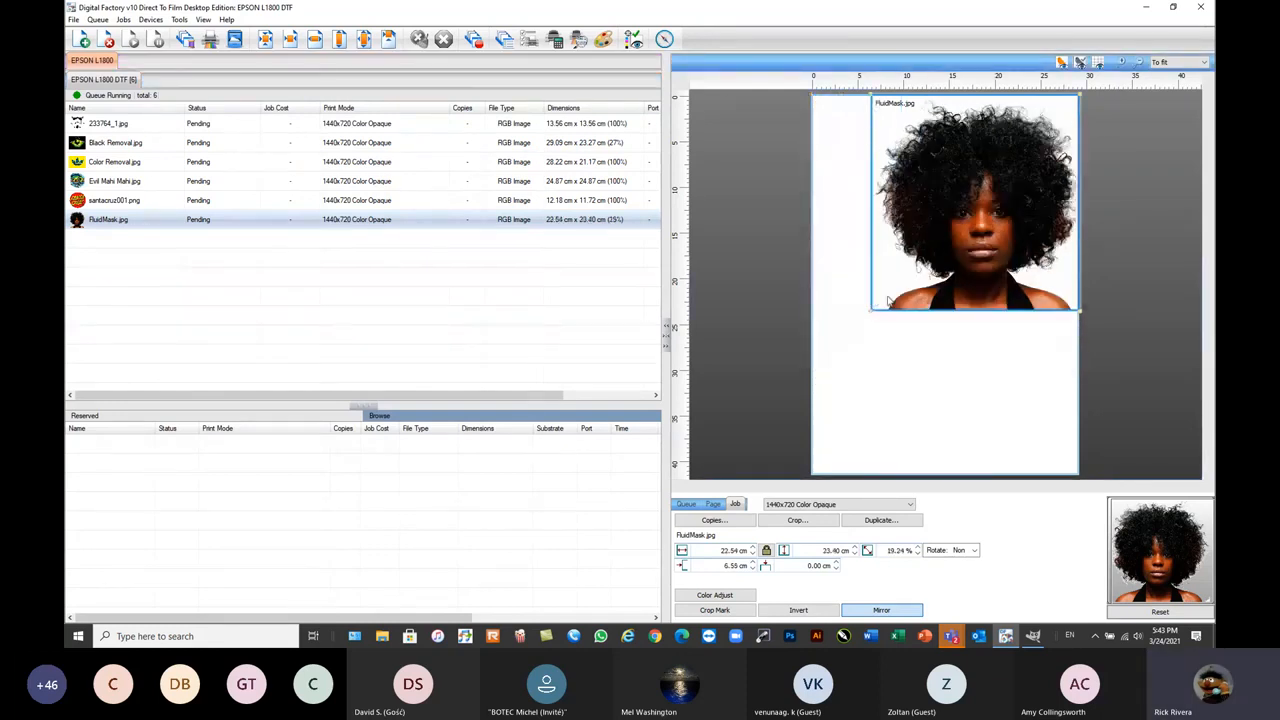
pyautogui.click(389, 39)
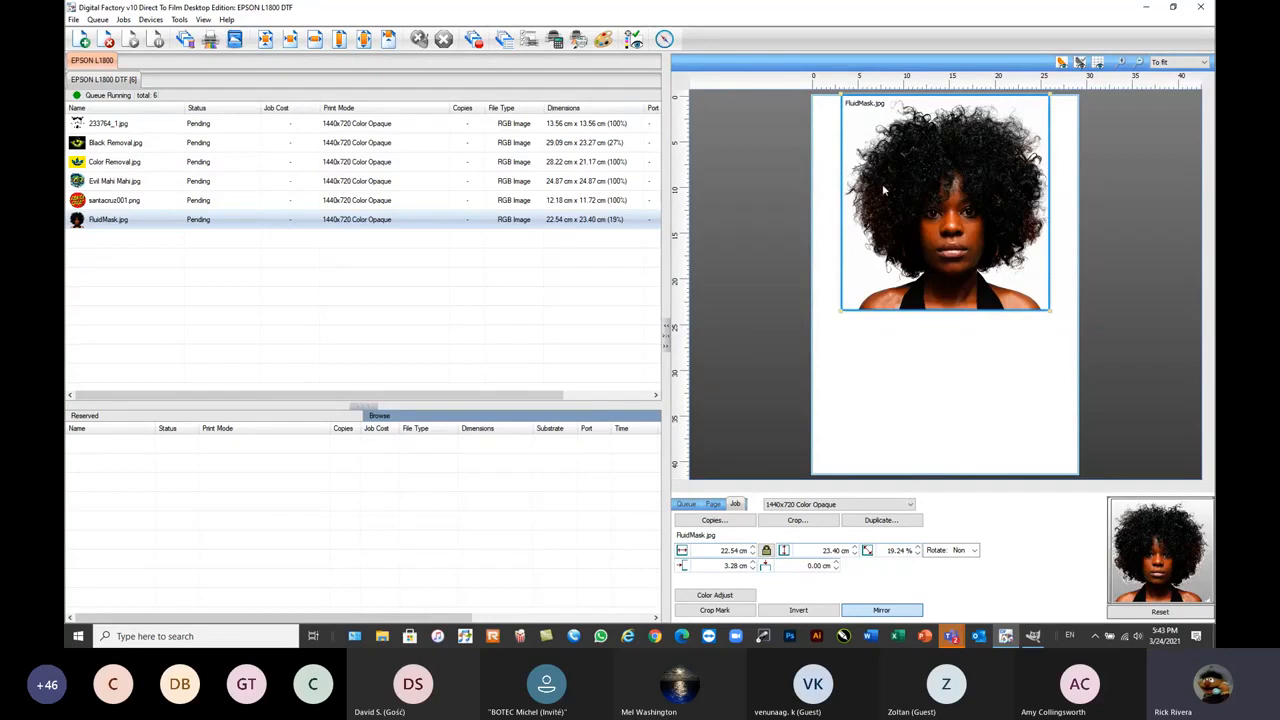
# - Examine the cut-out's curly hair edges up close along the top and side of the portrait
pyautogui.scroll(1, 897, 120)
pyautogui.scroll(3, 900, 122)
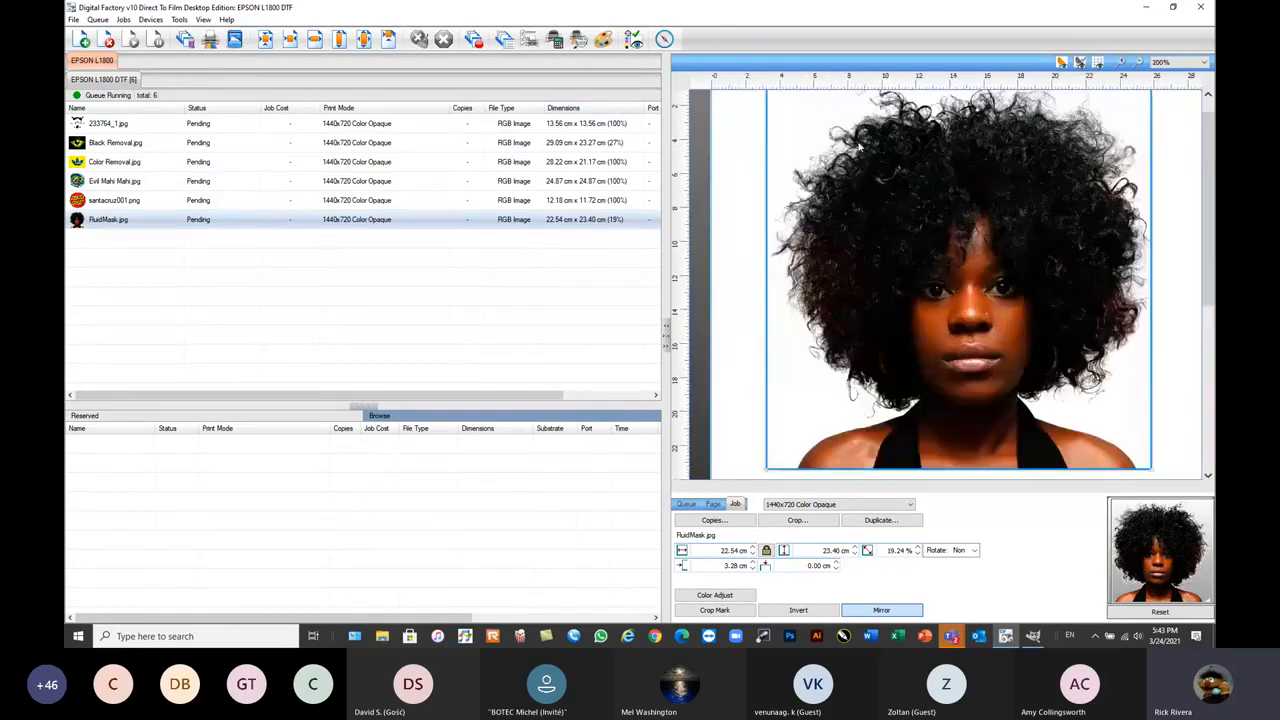
pyautogui.scroll(-2, 981, 131)
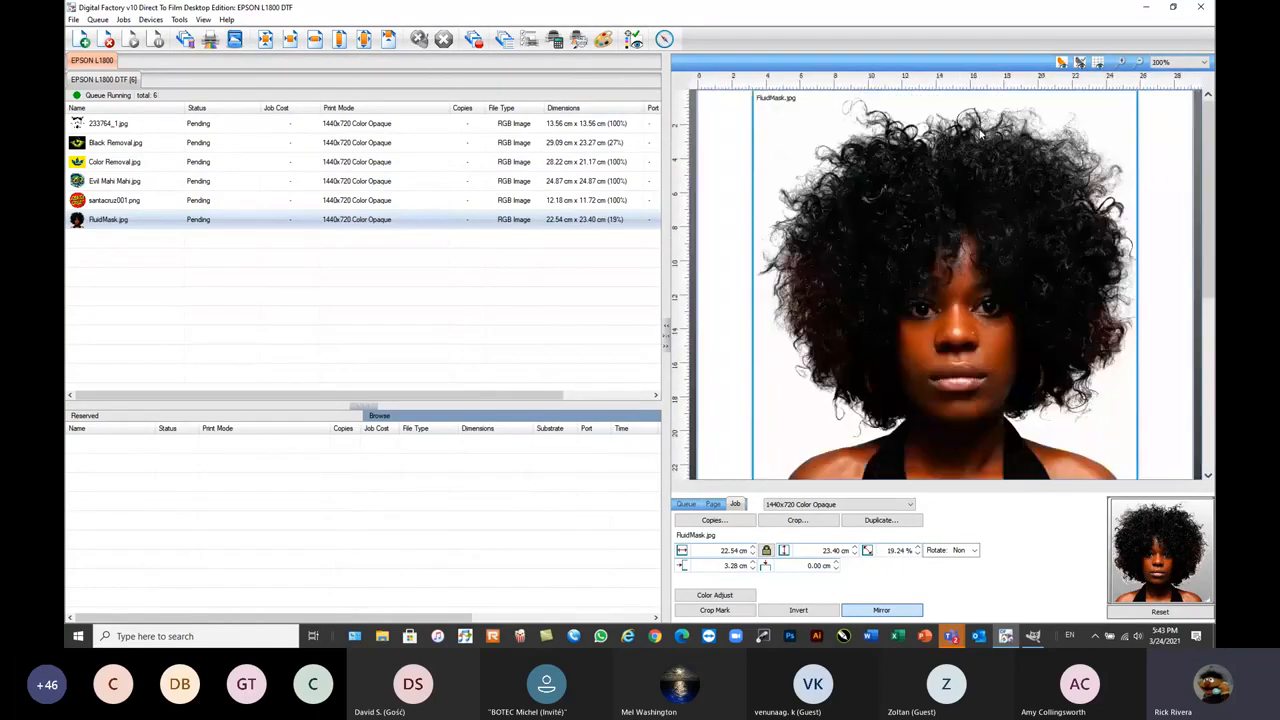
pyautogui.scroll(-1, 1066, 138)
pyautogui.scroll(2, 914, 126)
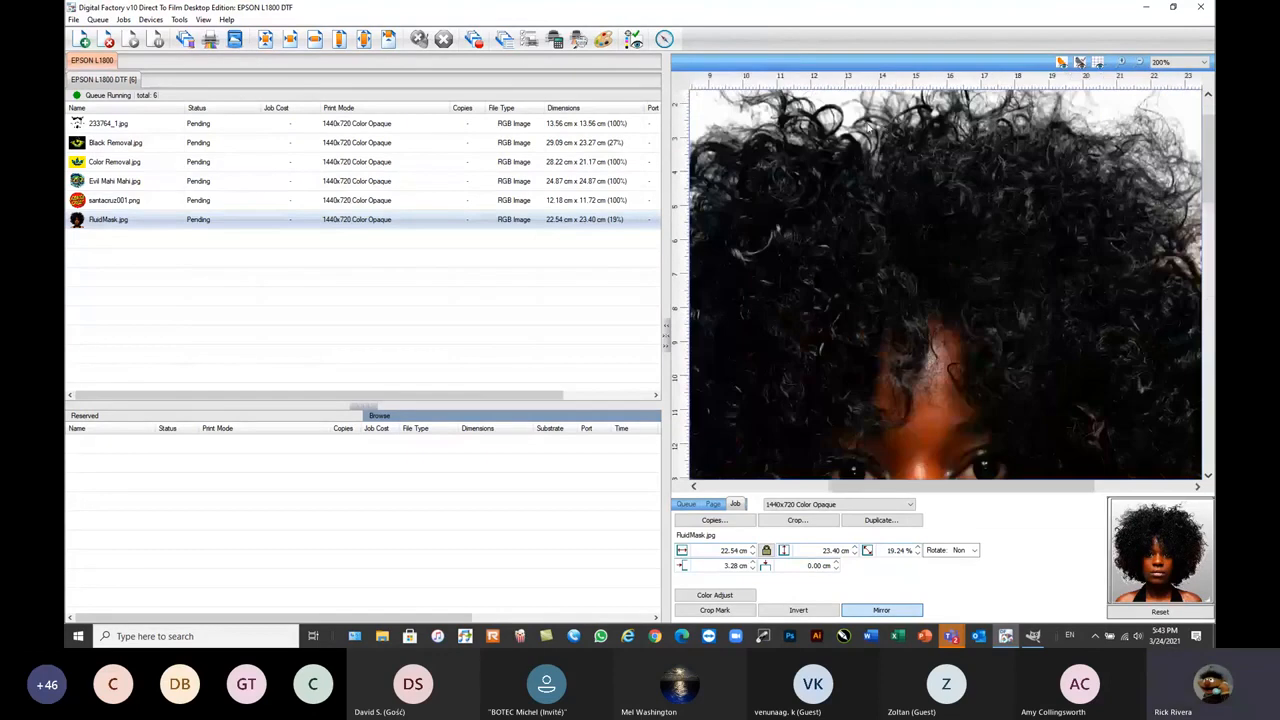
pyautogui.scroll(-3, 1146, 170)
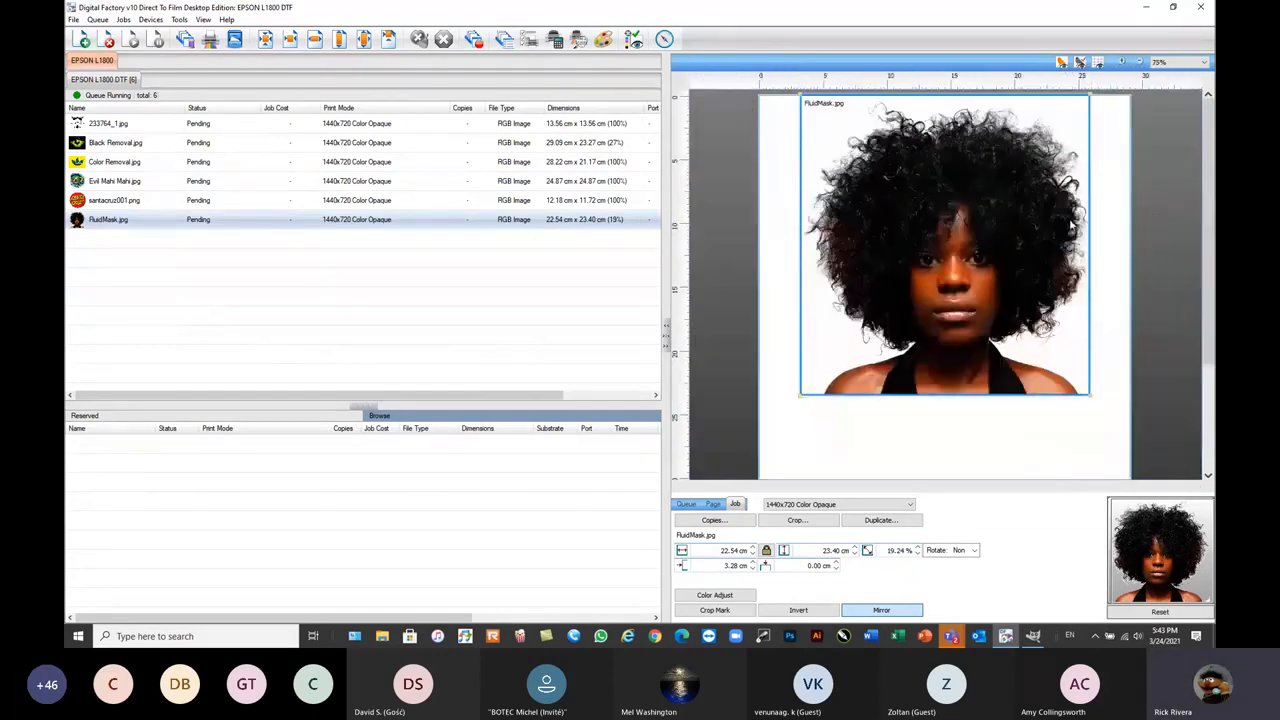
pyautogui.scroll(3, 1070, 215)
pyautogui.scroll(-2, 994, 183)
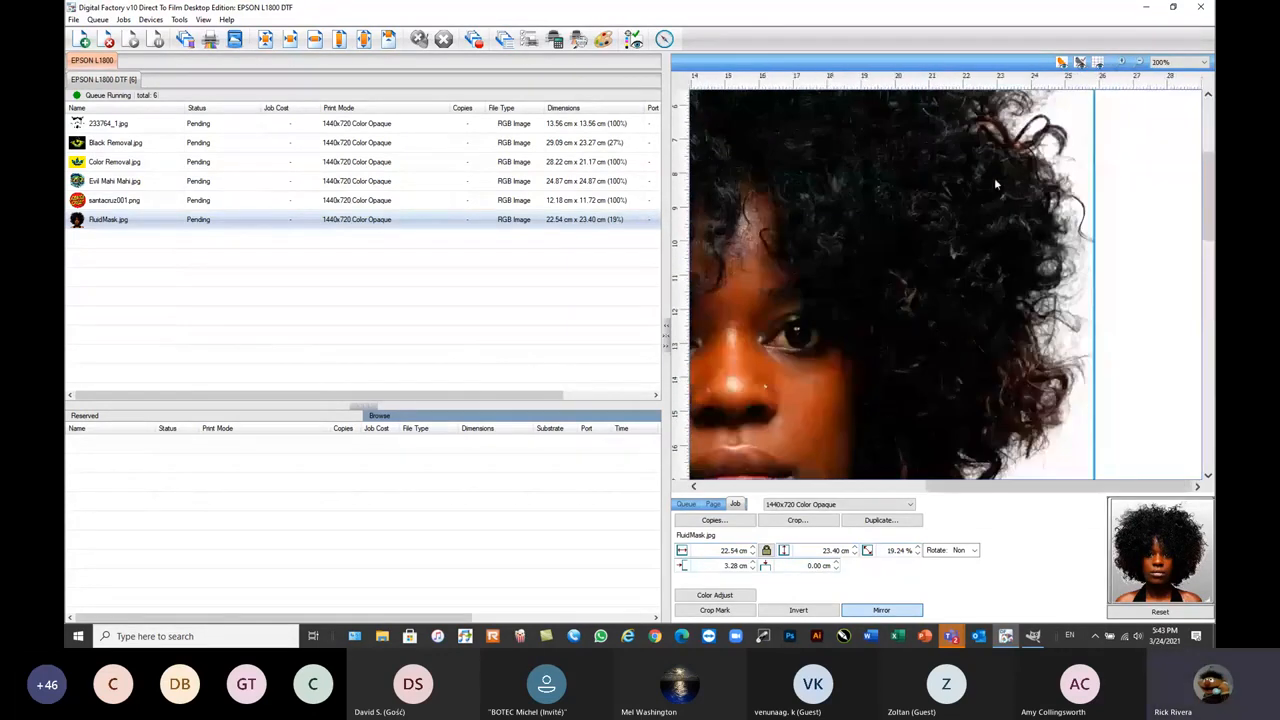
pyautogui.scroll(-3, 994, 183)
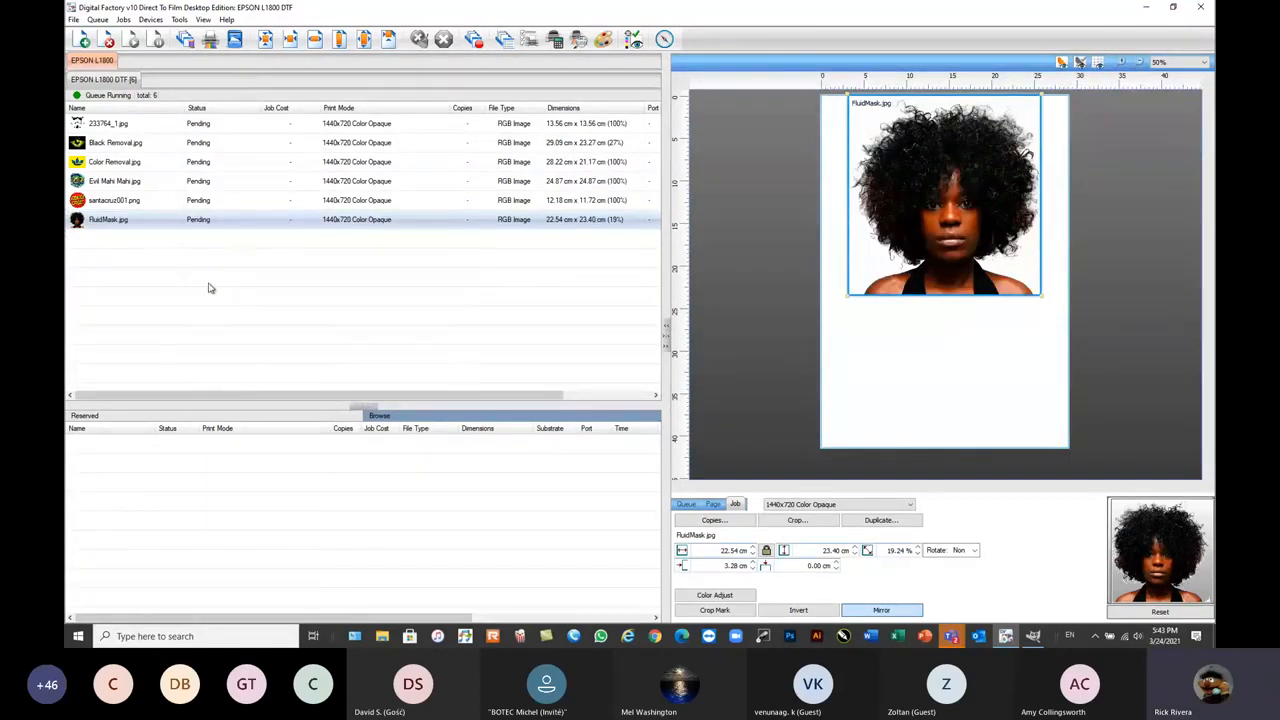
# - Super-size the Evil Mahi Mahi.jpg job's image to a new resolution of 300
pyautogui.click(101, 202)
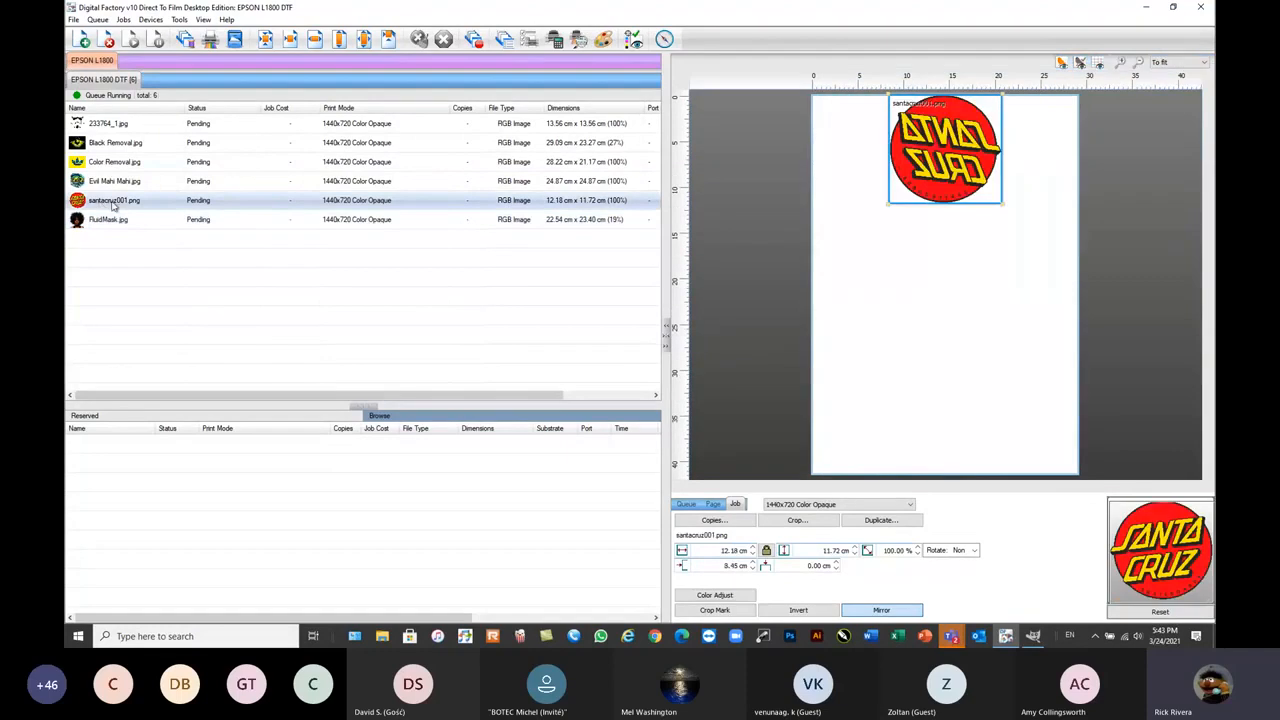
pyautogui.click(114, 181)
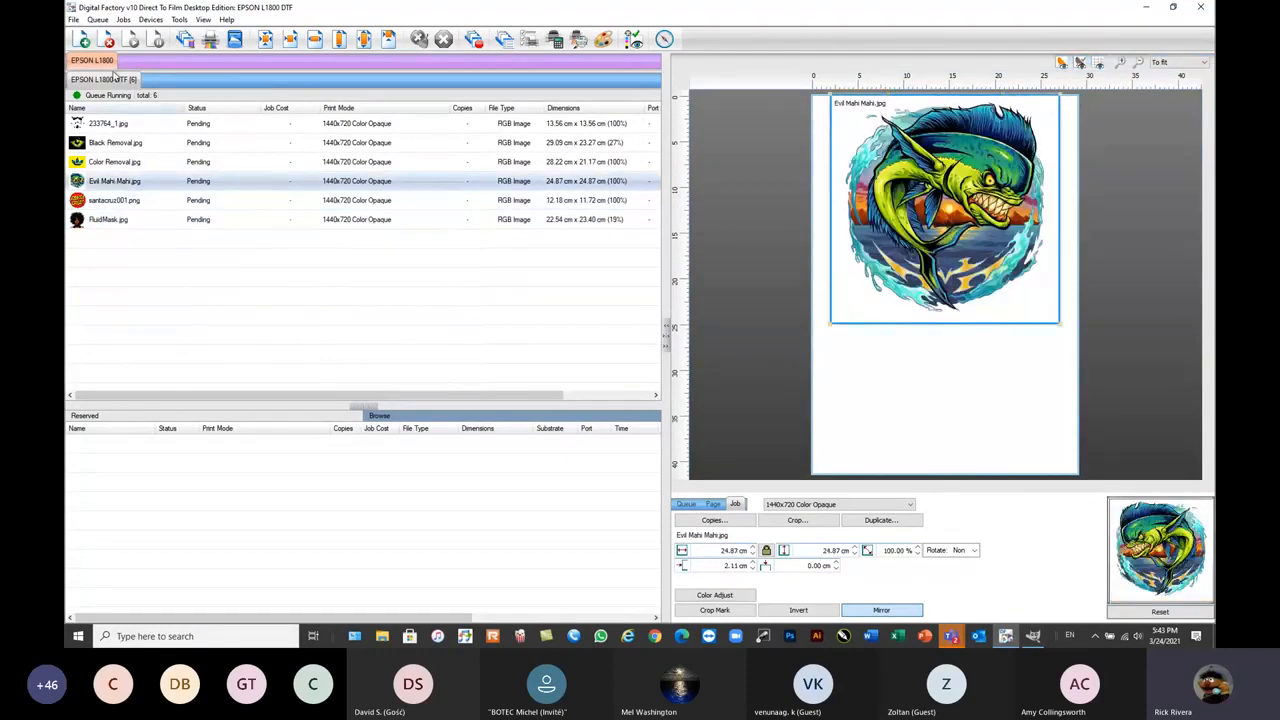
pyautogui.click(123, 20)
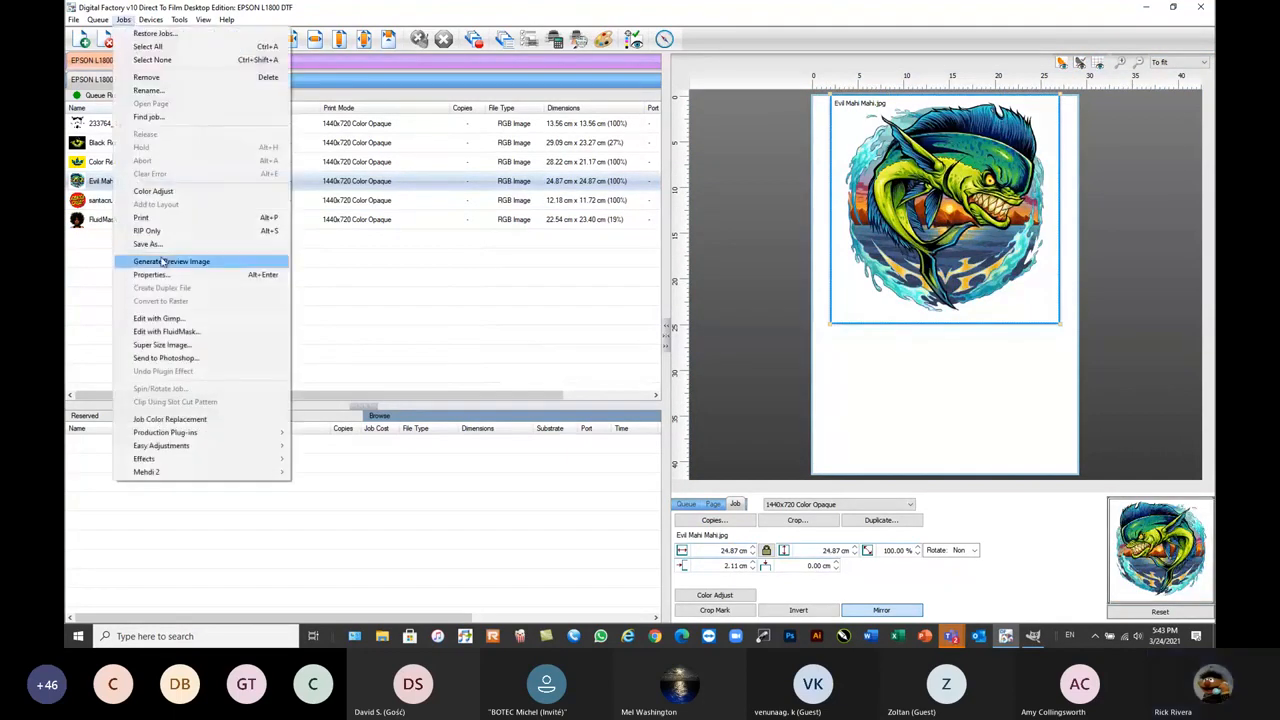
pyautogui.click(162, 345)
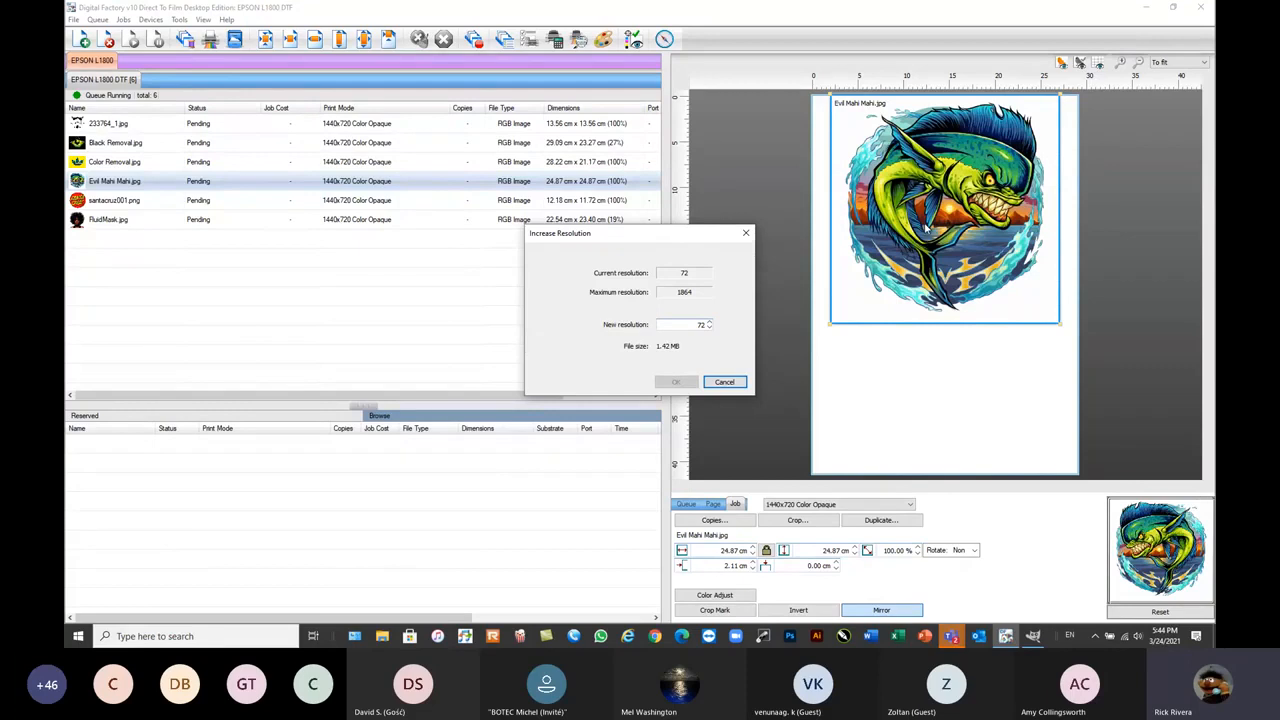
pyautogui.doubleClick(702, 325)
pyautogui.write('300')
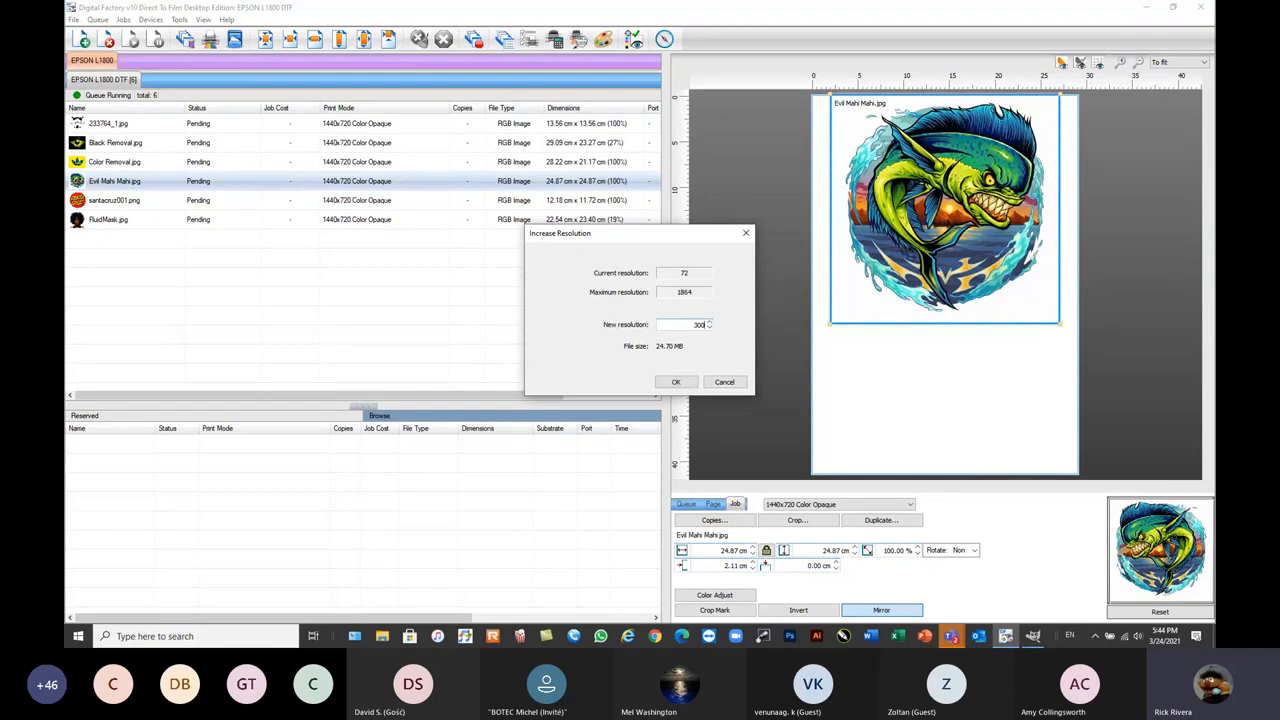
pyautogui.click(676, 382)
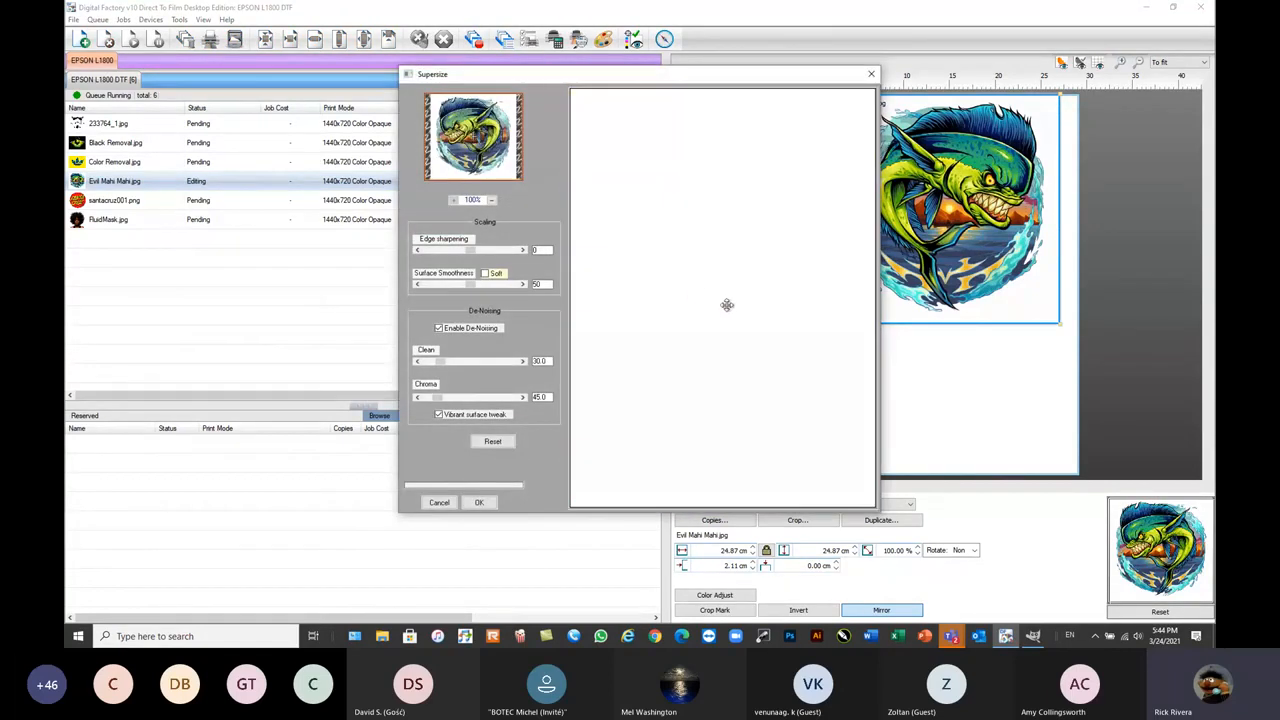
# - Examine the Supersize preview around the fish's teeth and the water splash beside its fin, and cancel the supersizing
pyautogui.moveTo(616, 296); pyautogui.dragTo(756, 291)
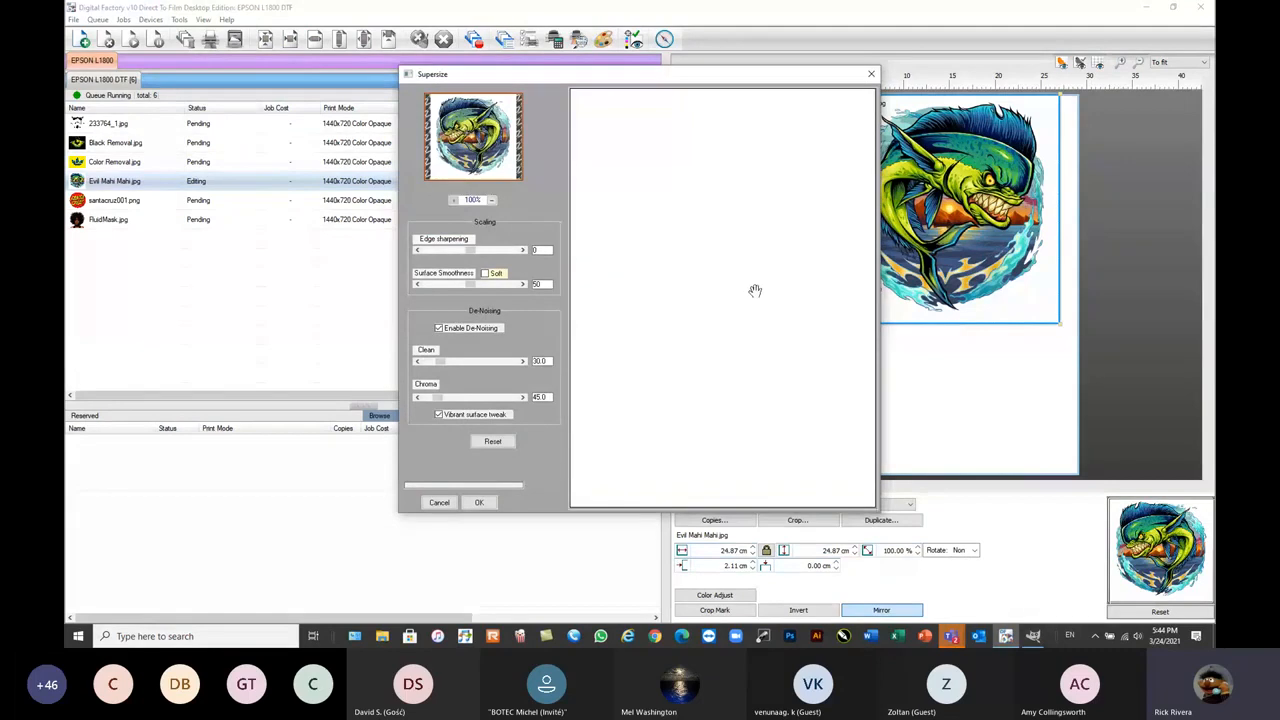
pyautogui.moveTo(653, 343); pyautogui.dragTo(683, 323)
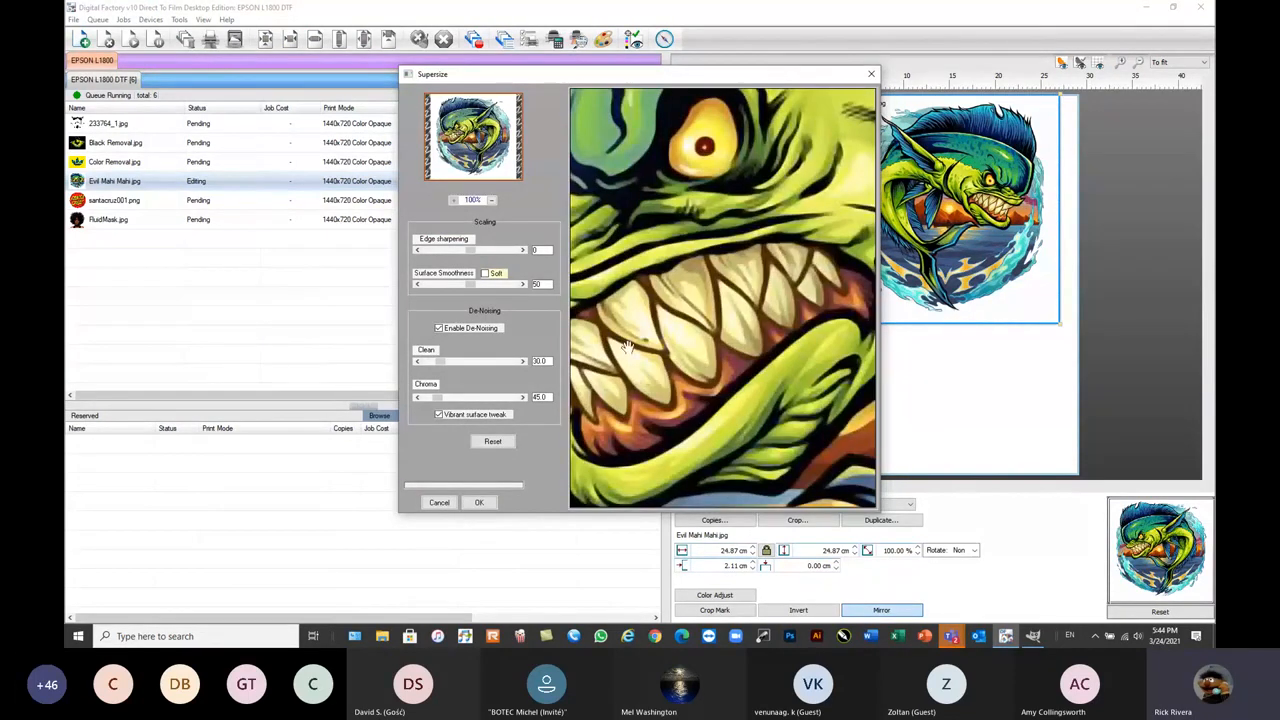
pyautogui.moveTo(628, 352); pyautogui.dragTo(690, 322)
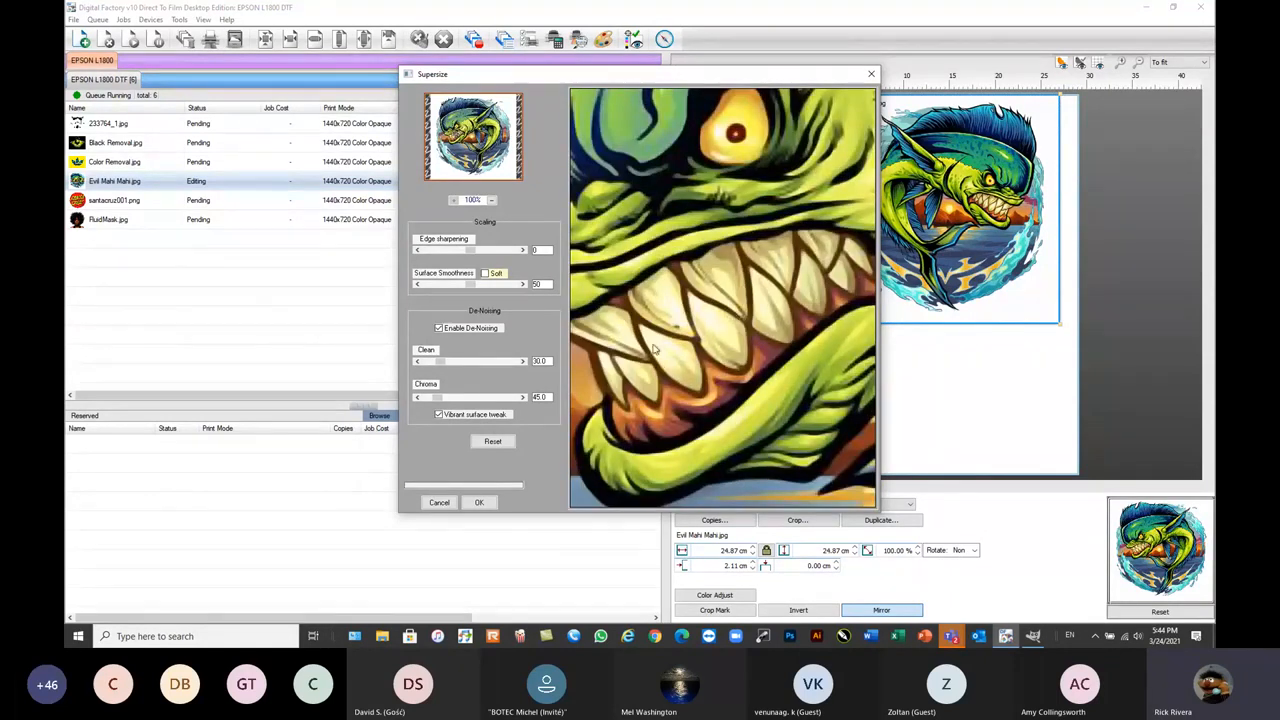
pyautogui.moveTo(657, 350); pyautogui.dragTo(690, 292)
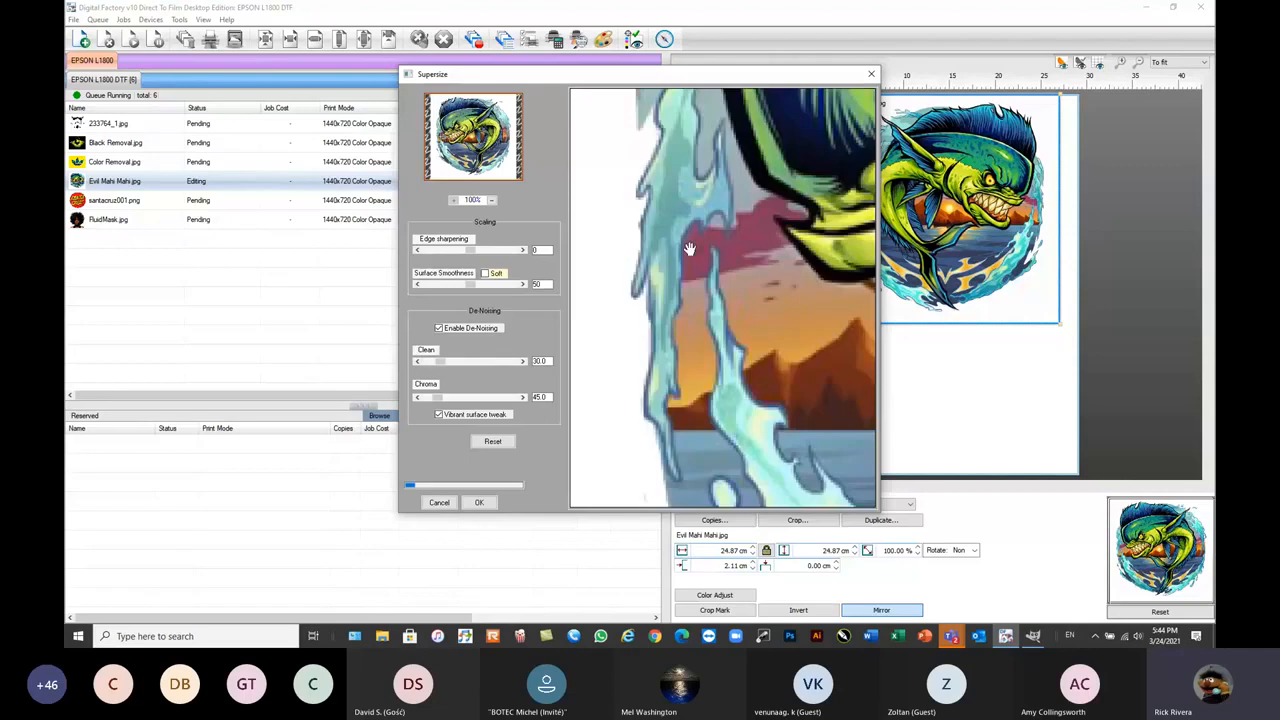
pyautogui.moveTo(646, 220); pyautogui.dragTo(680, 180)
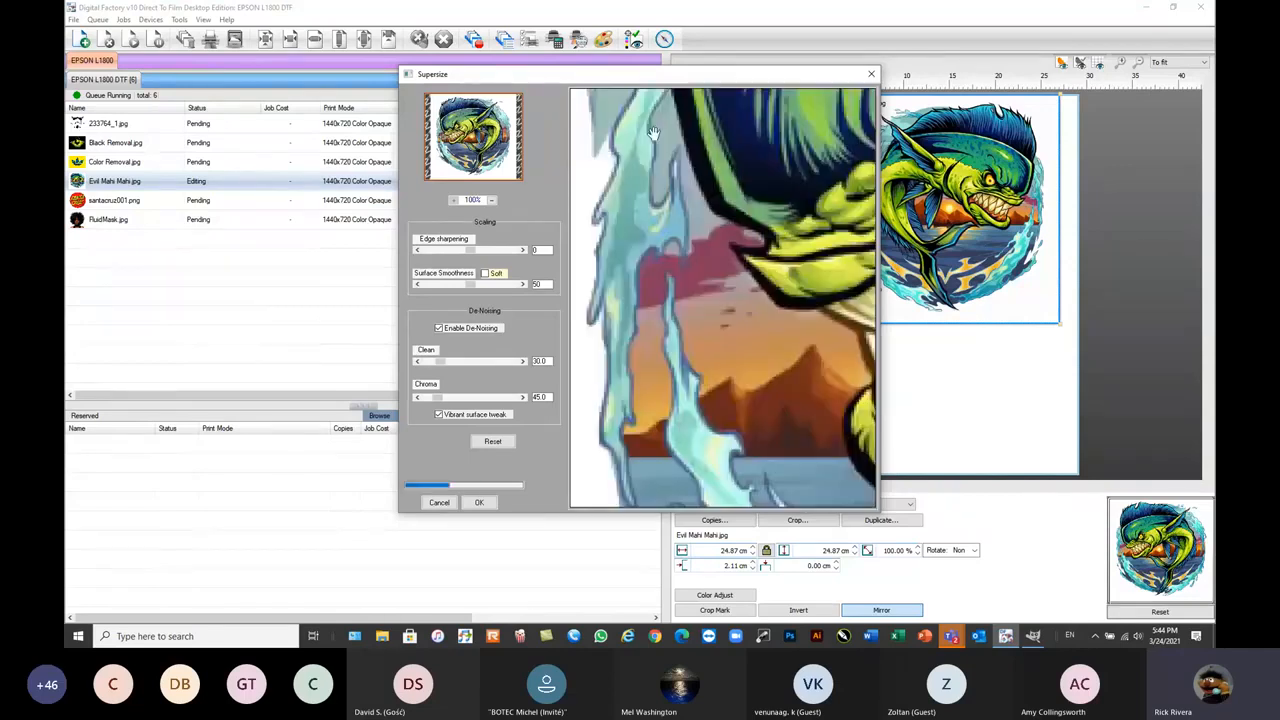
pyautogui.moveTo(702, 130); pyautogui.dragTo(708, 237)
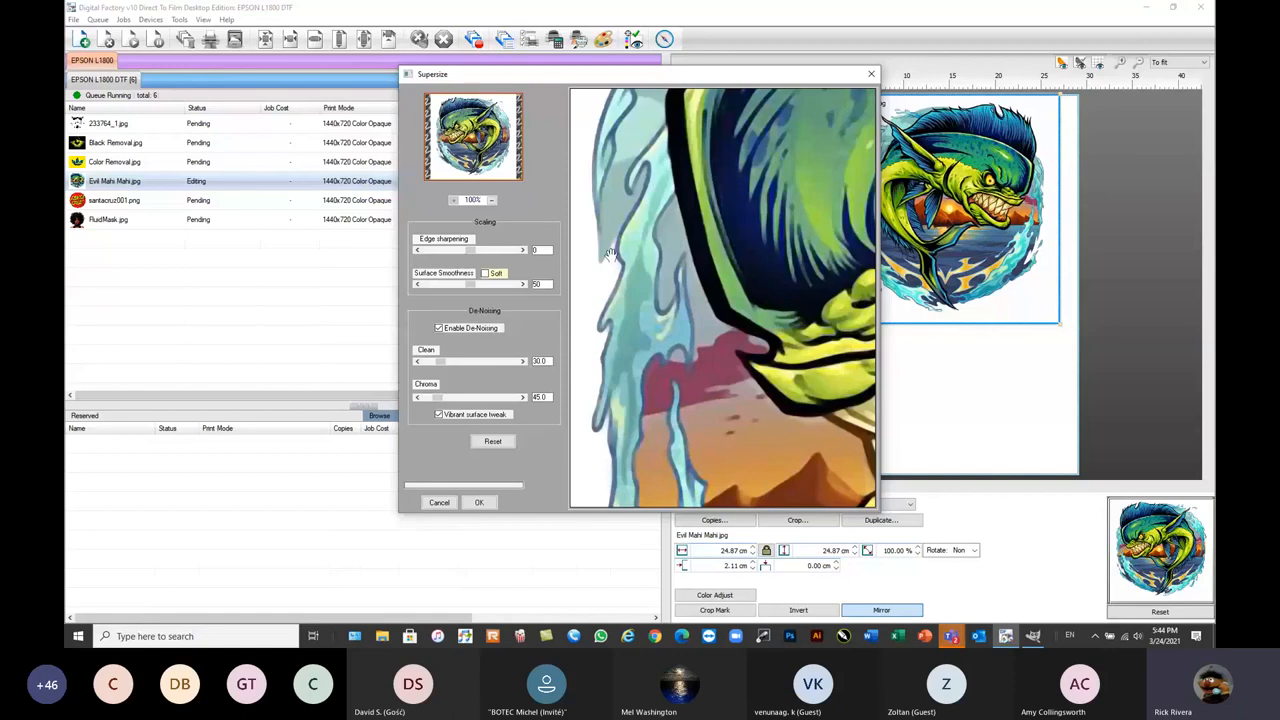
pyautogui.moveTo(644, 341); pyautogui.dragTo(672, 291)
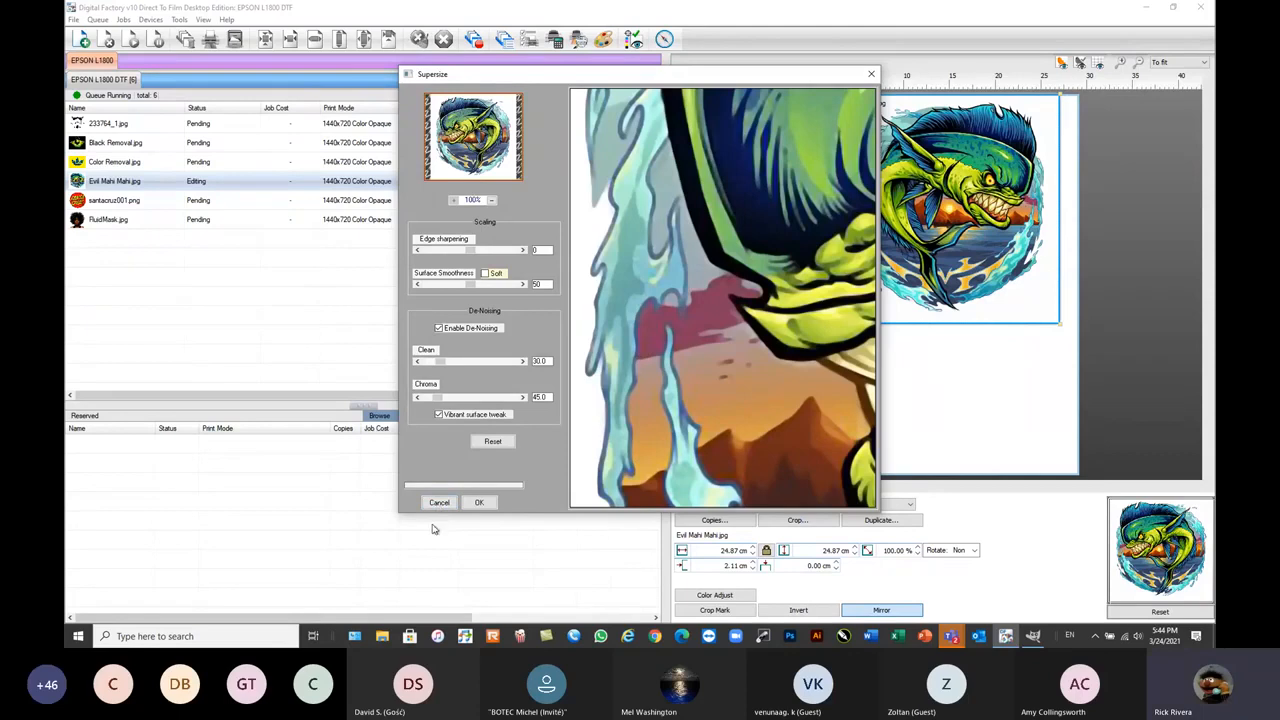
pyautogui.click(437, 504)
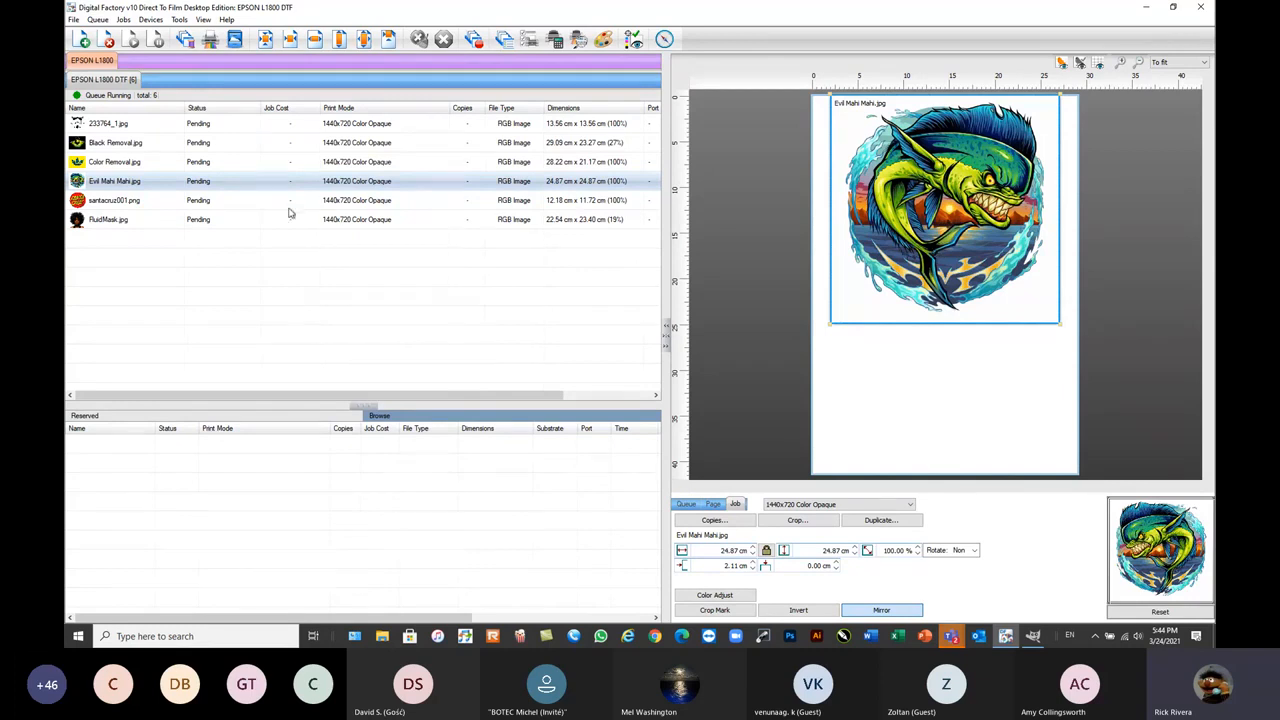
# - Scale the santacruz001.png job up to about 23.92 x 23.01 cm and view its lettering up close
pyautogui.moveTo(257, 217)
pyautogui.click(118, 202)
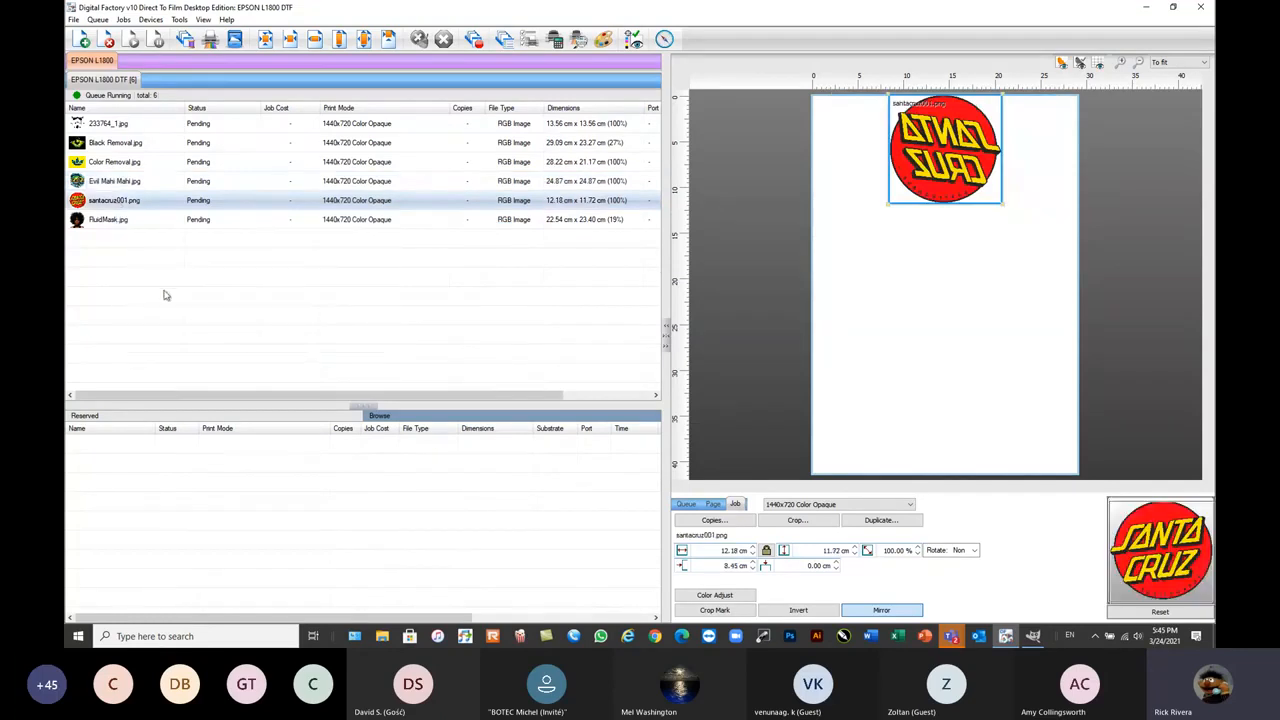
pyautogui.moveTo(888, 205); pyautogui.dragTo(955, 250)
pyautogui.scroll(2, 930, 252)
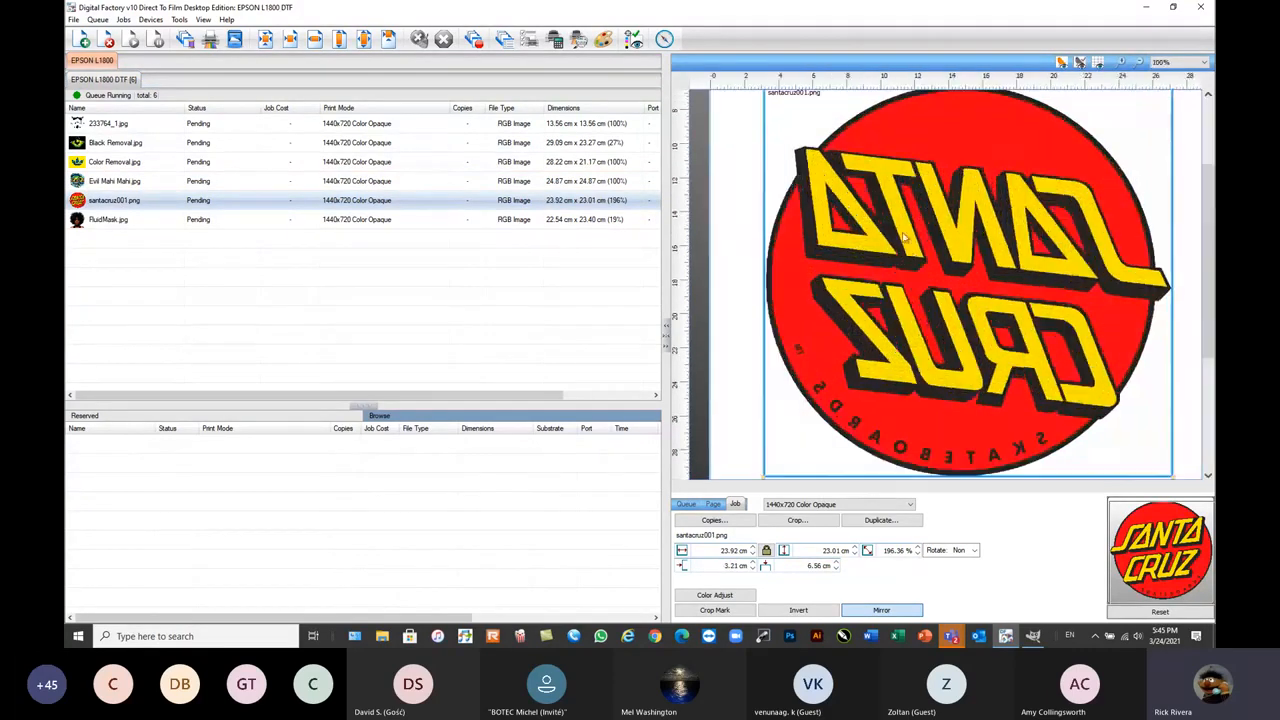
pyautogui.scroll(1, 860, 181)
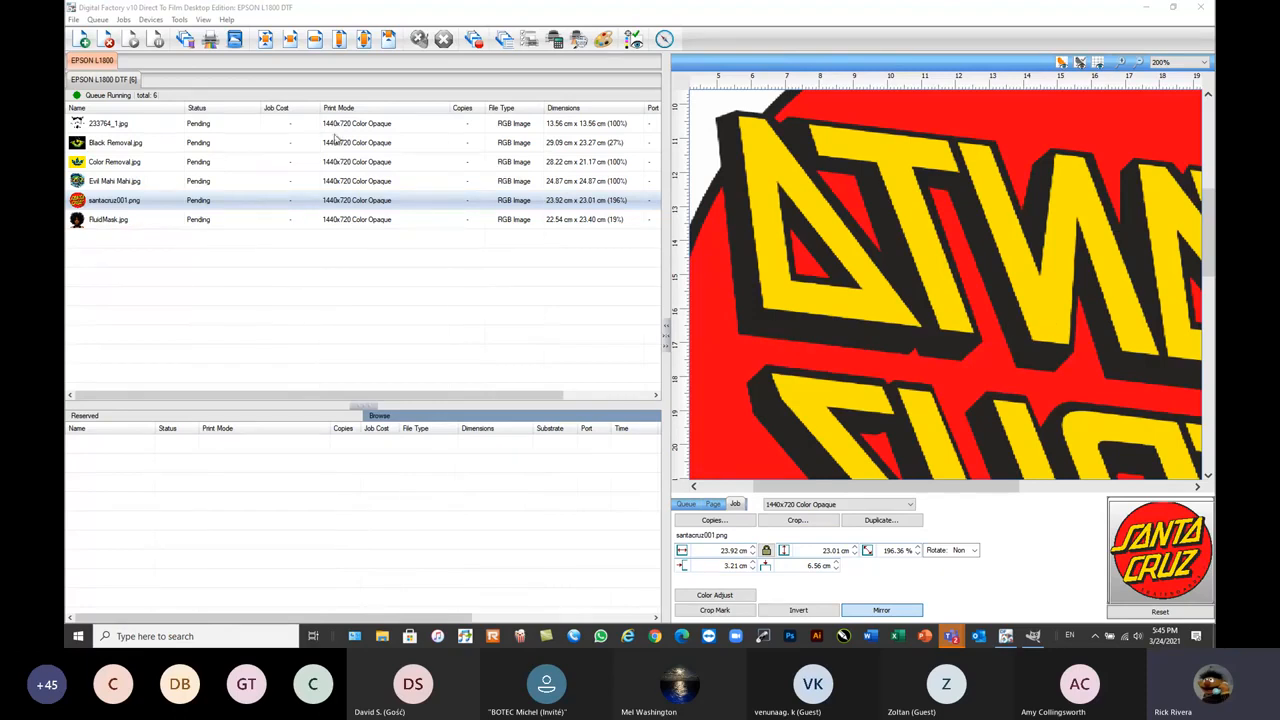
# - Preview the KnockMeBlackOut plug-in on the santacruz001.png job, inspect the lettering's dark shadows at 100%, and cancel it
pyautogui.rightClick(163, 199)
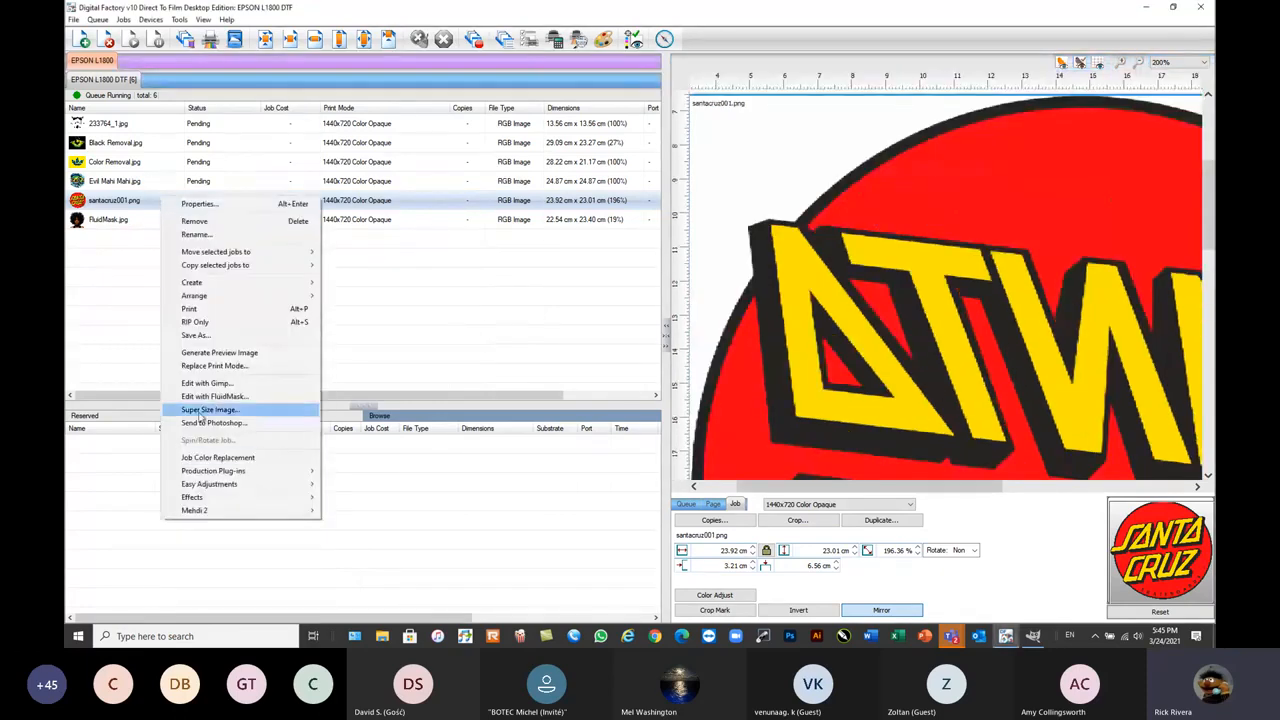
pyautogui.moveTo(215, 470)
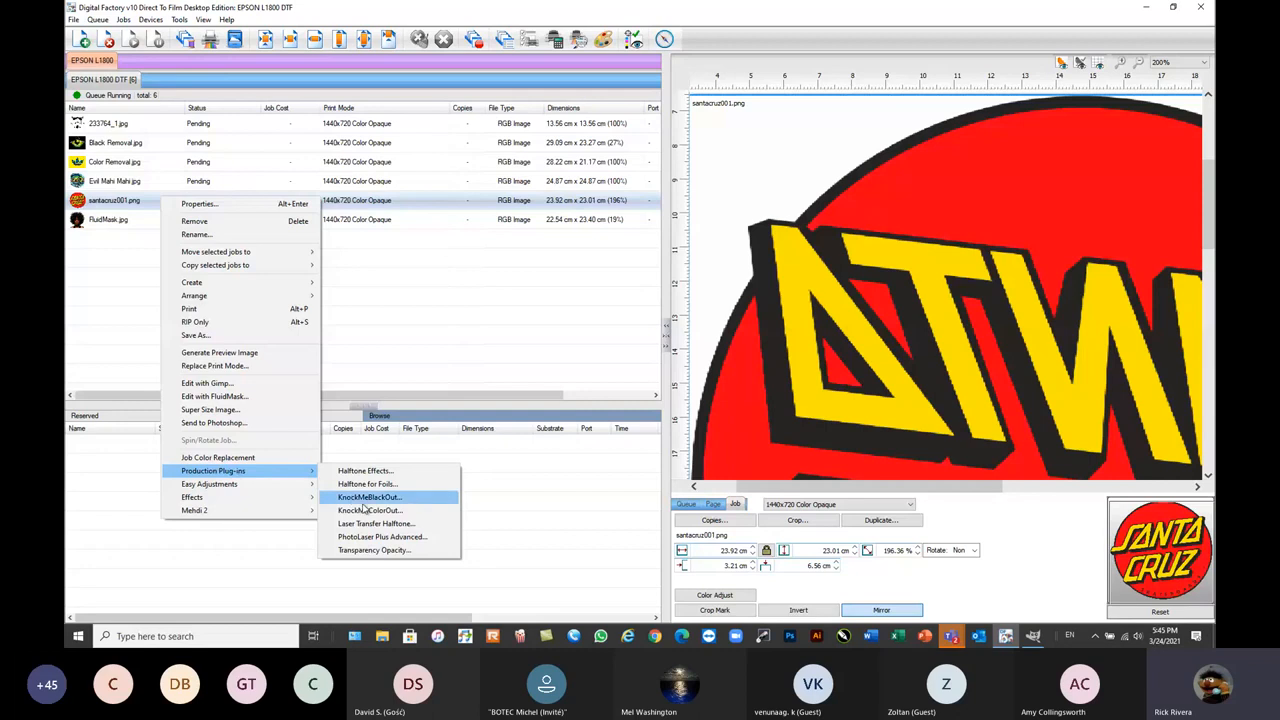
pyautogui.click(370, 497)
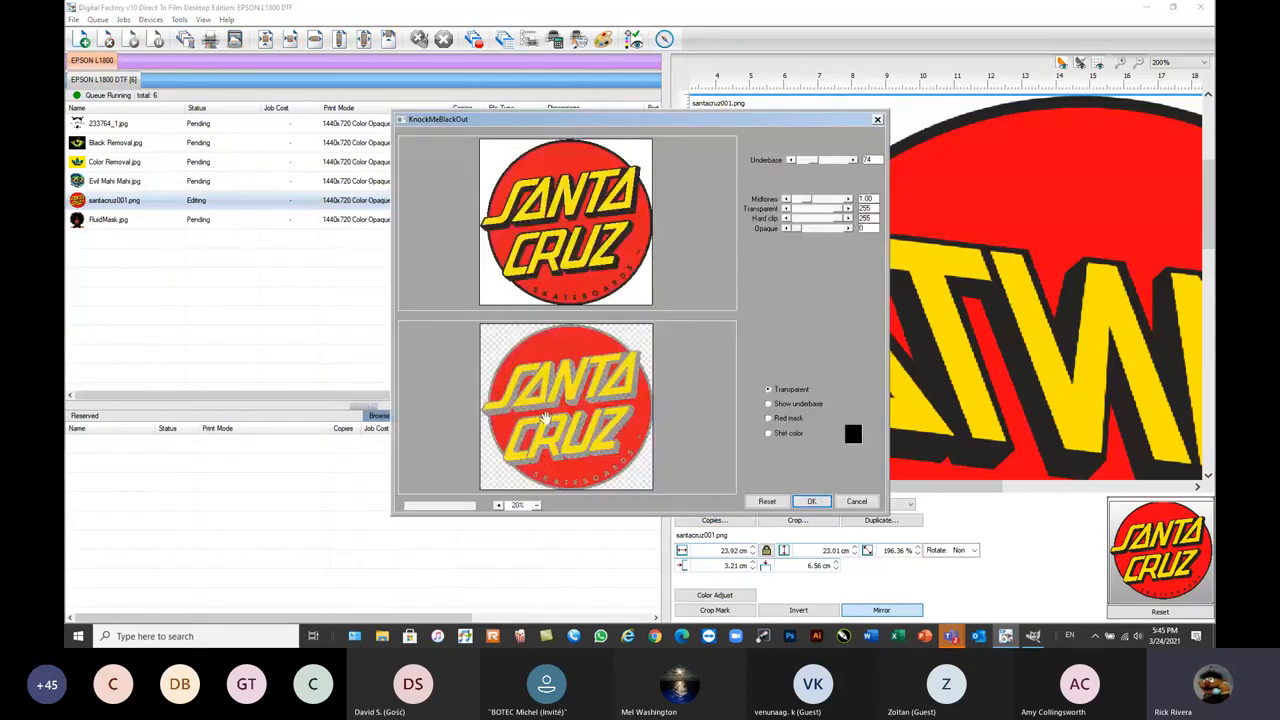
pyautogui.click(499, 505)
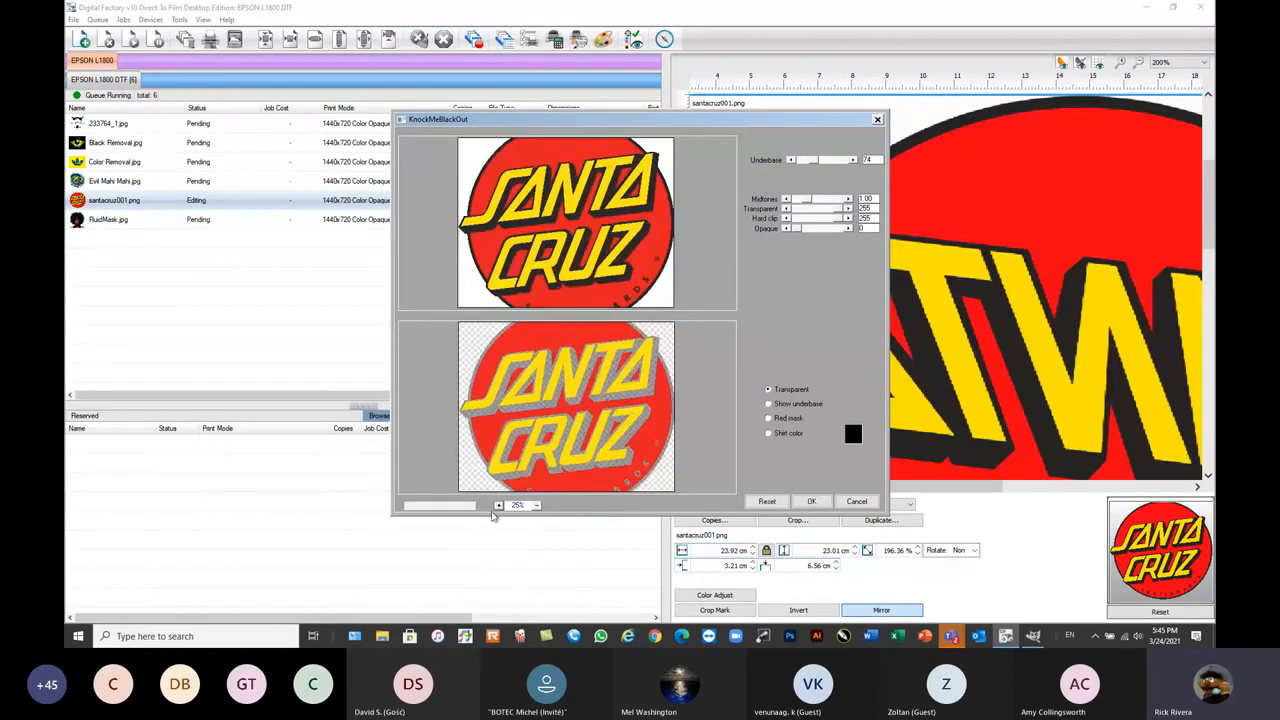
pyautogui.click(499, 505)
pyautogui.click(499, 505)
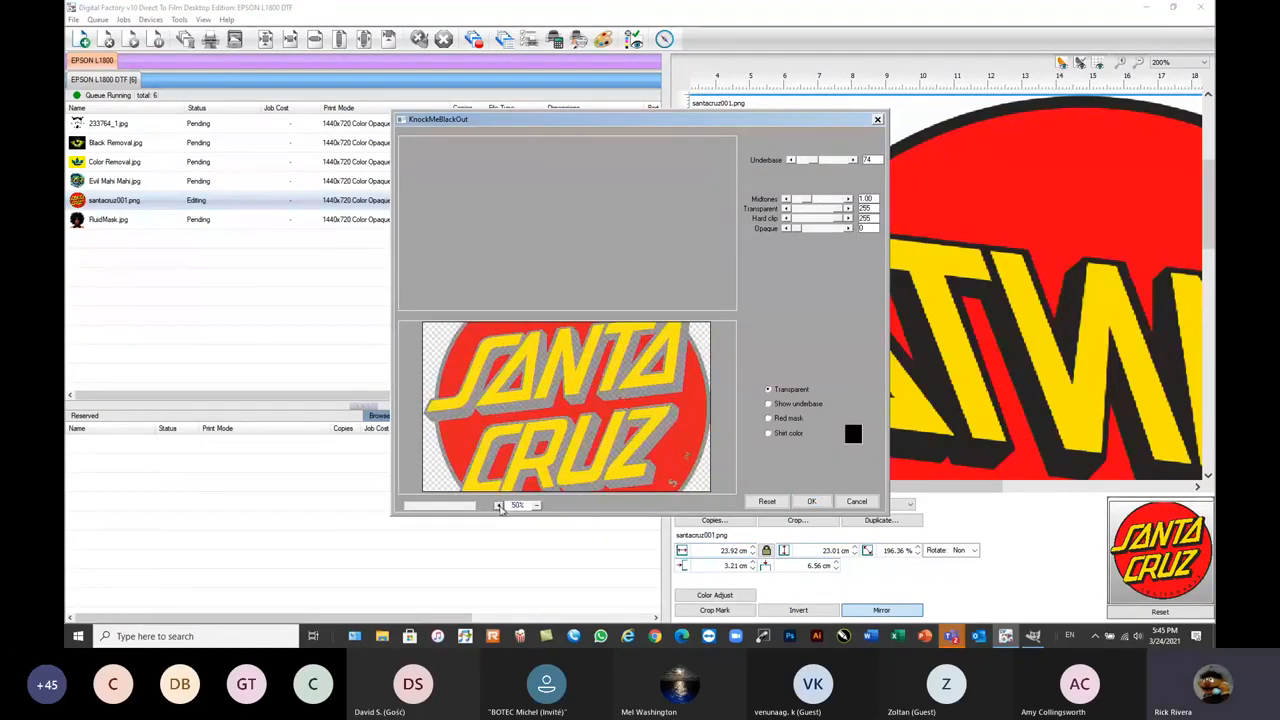
pyautogui.click(499, 505)
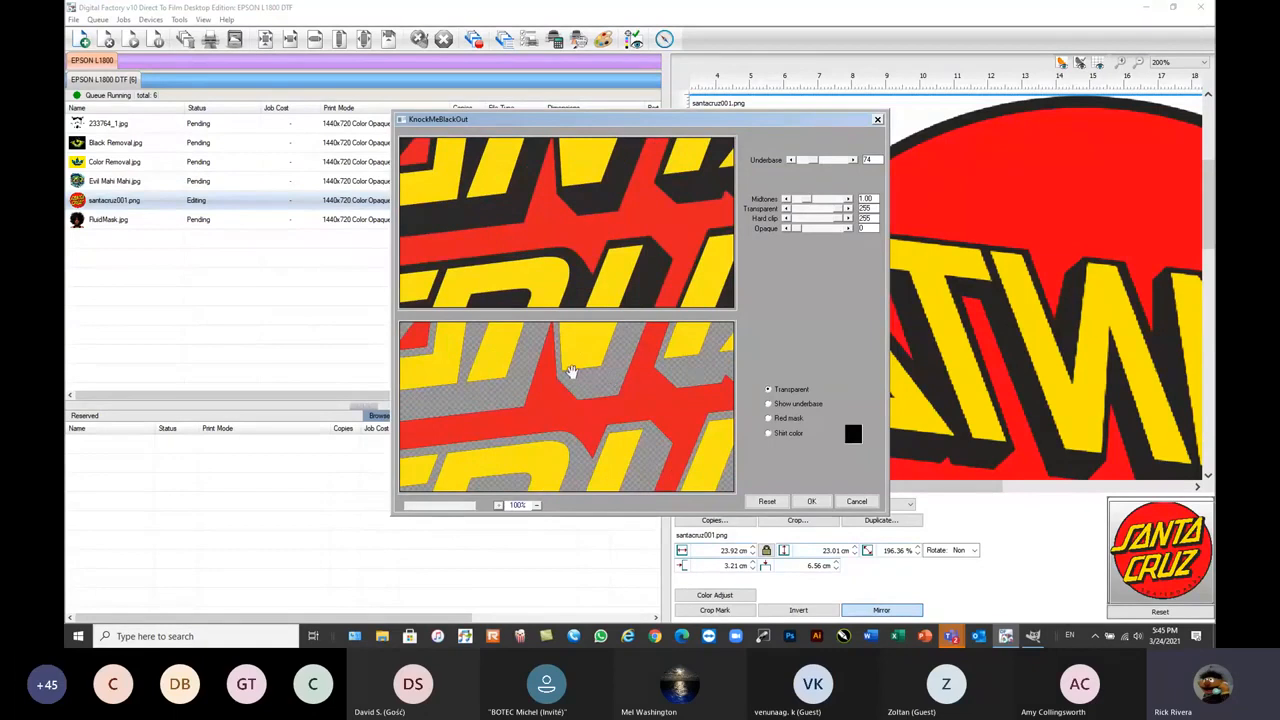
pyautogui.moveTo(570, 370); pyautogui.dragTo(575, 418)
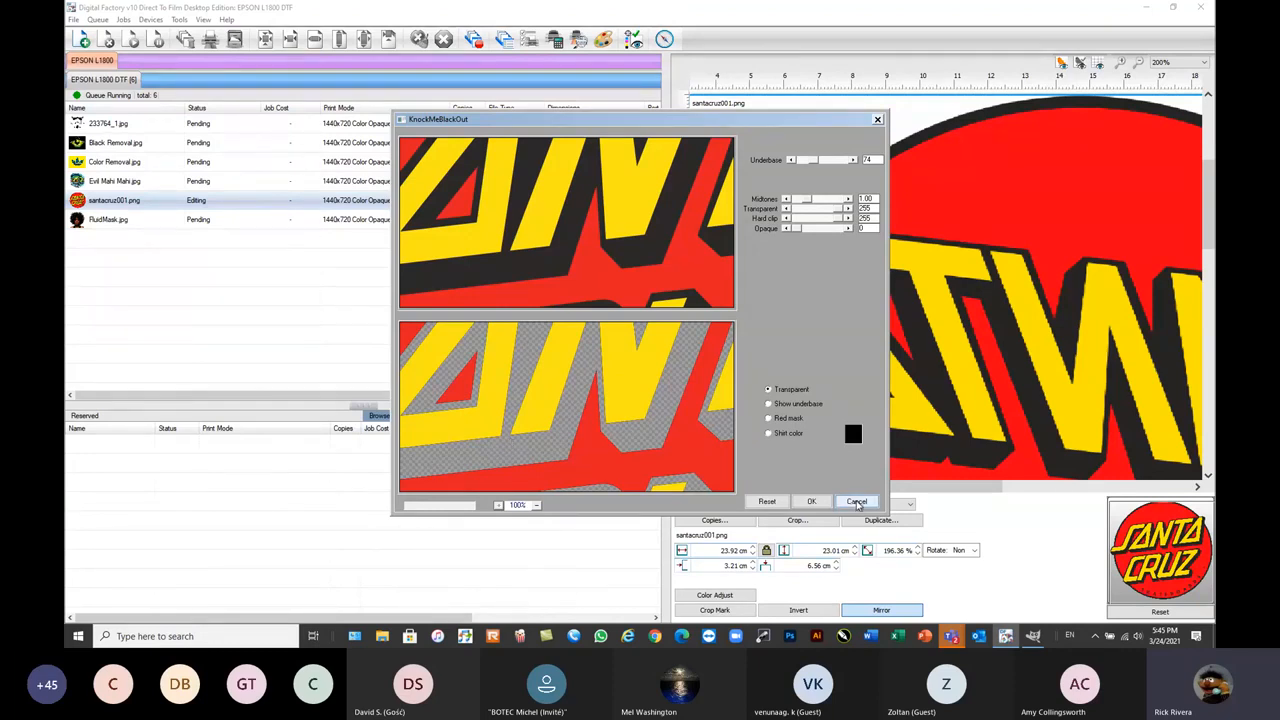
pyautogui.click(857, 502)
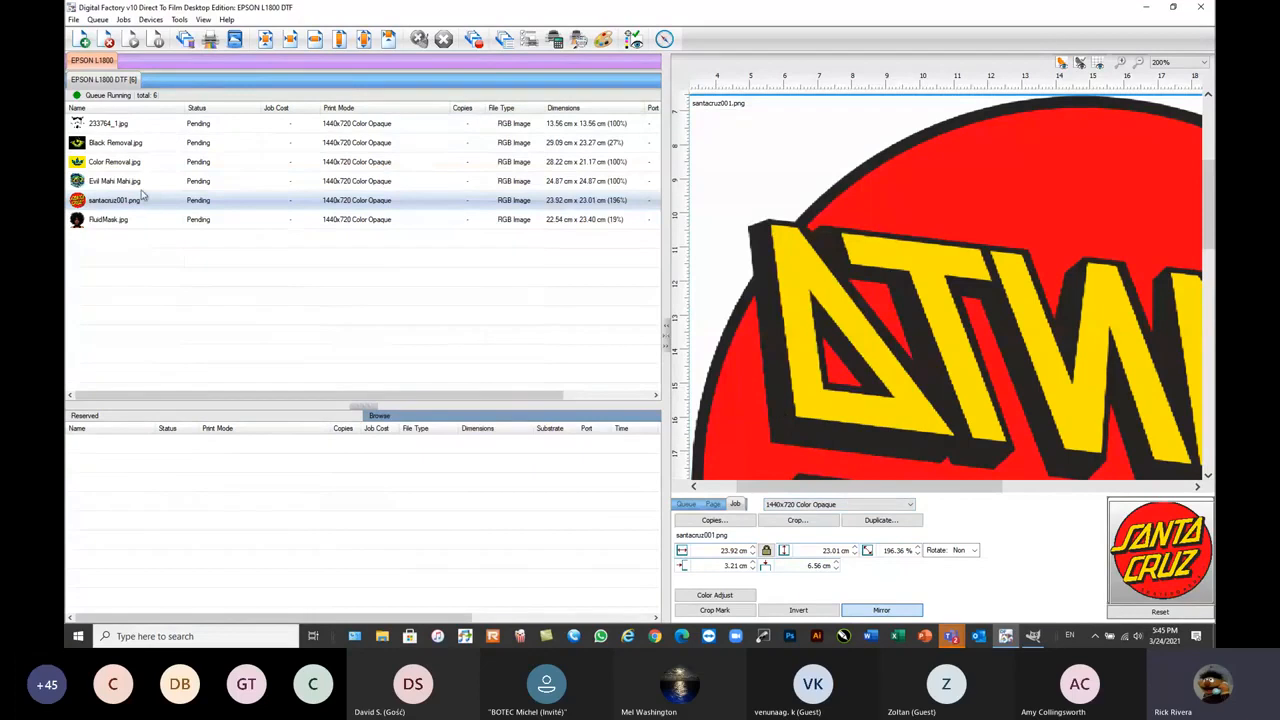
# - Apply the Cleanup Black x3 adjustment to the santacruz001.png job
pyautogui.rightClick(143, 198)
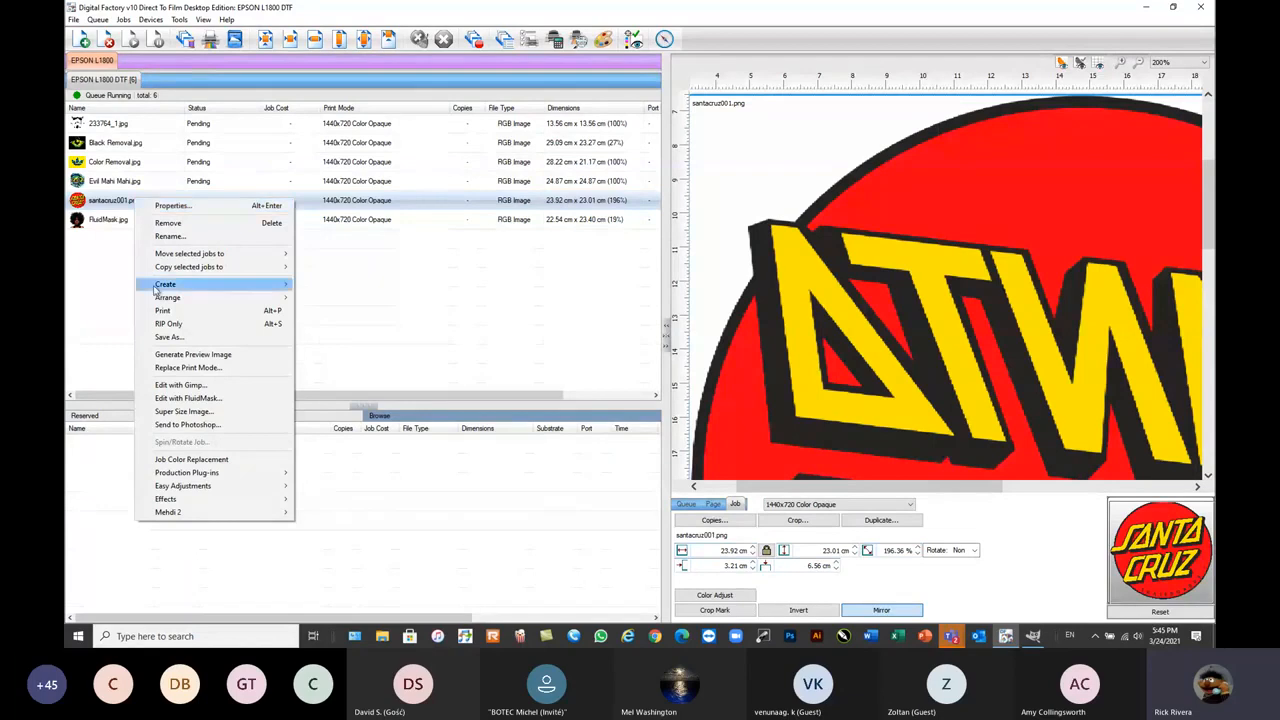
pyautogui.moveTo(190, 489)
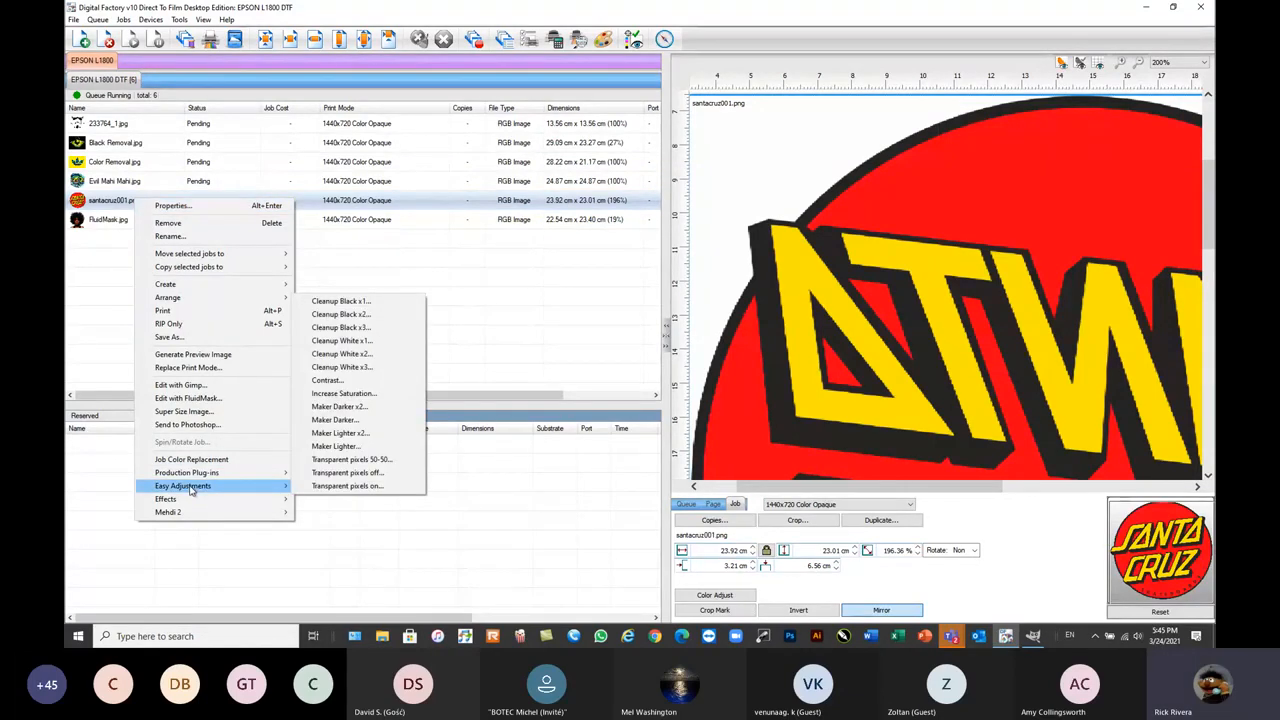
pyautogui.click(340, 327)
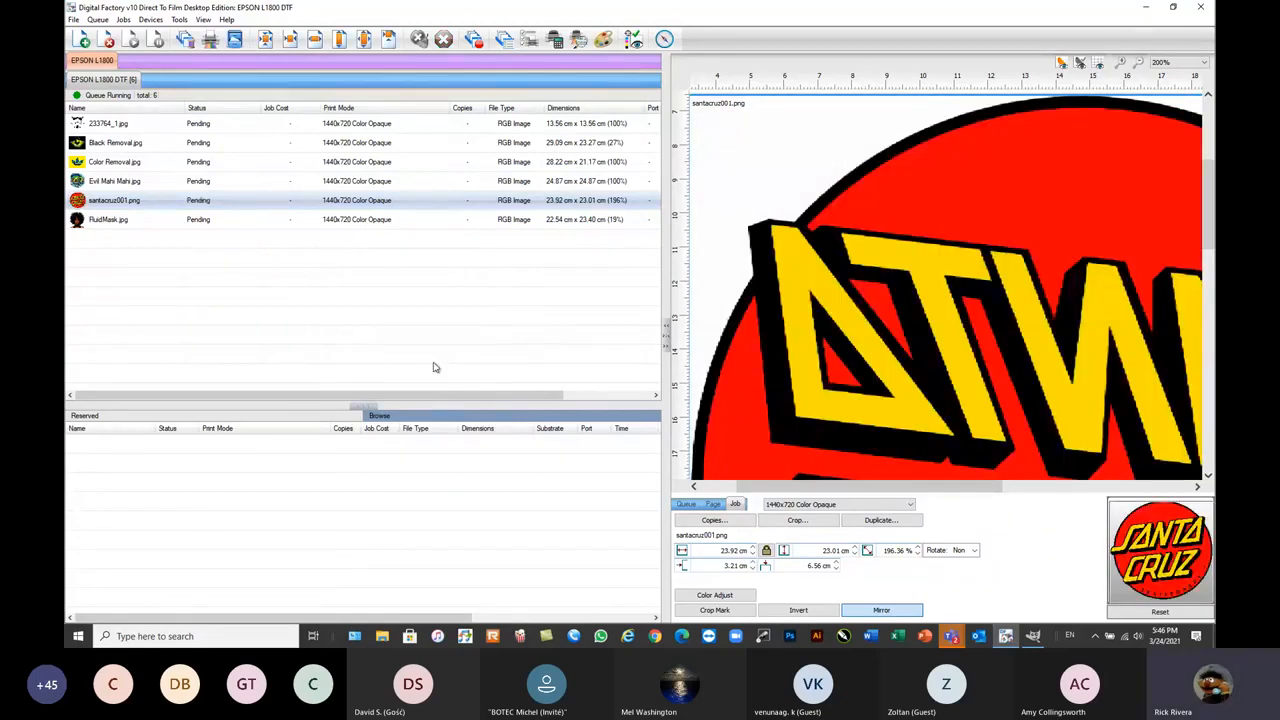
# - Preview KnockMeBlackOut on the cleaned-up santacruz001.png job and inspect the knocked-out black at 50% zoom
pyautogui.rightClick(236, 206)
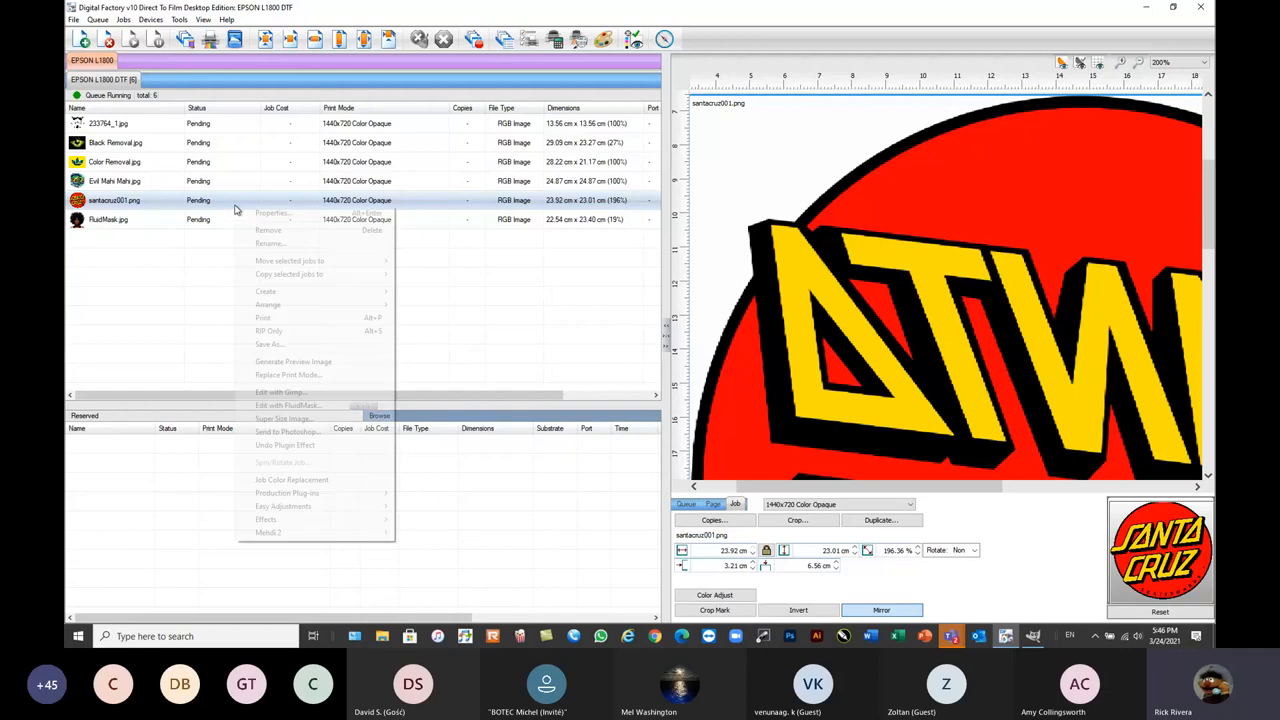
pyautogui.moveTo(395, 493)
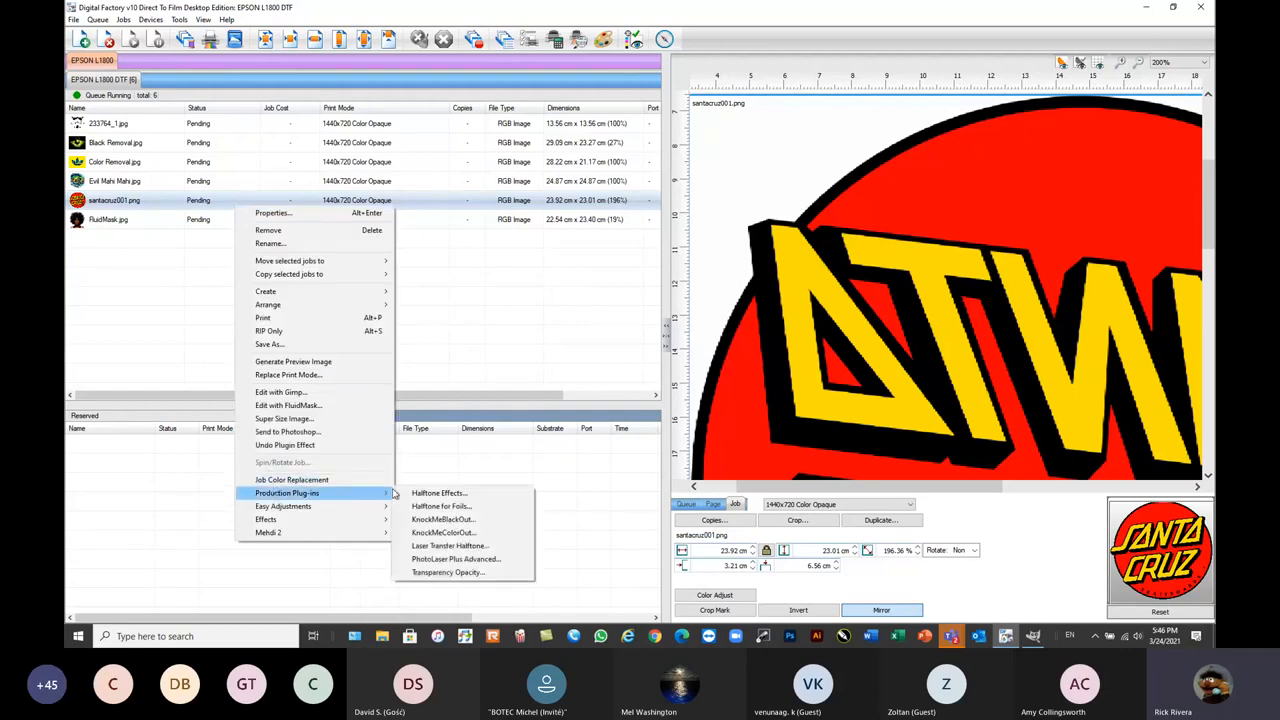
pyautogui.click(442, 519)
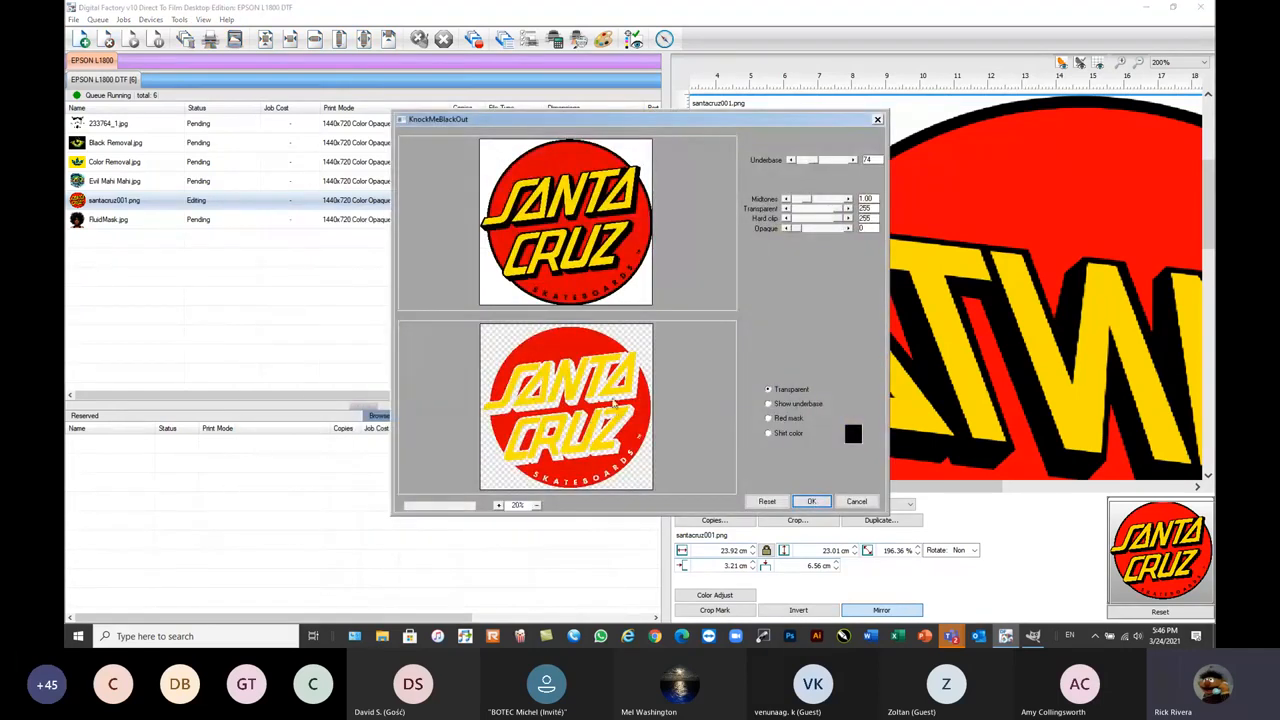
pyautogui.click(499, 505)
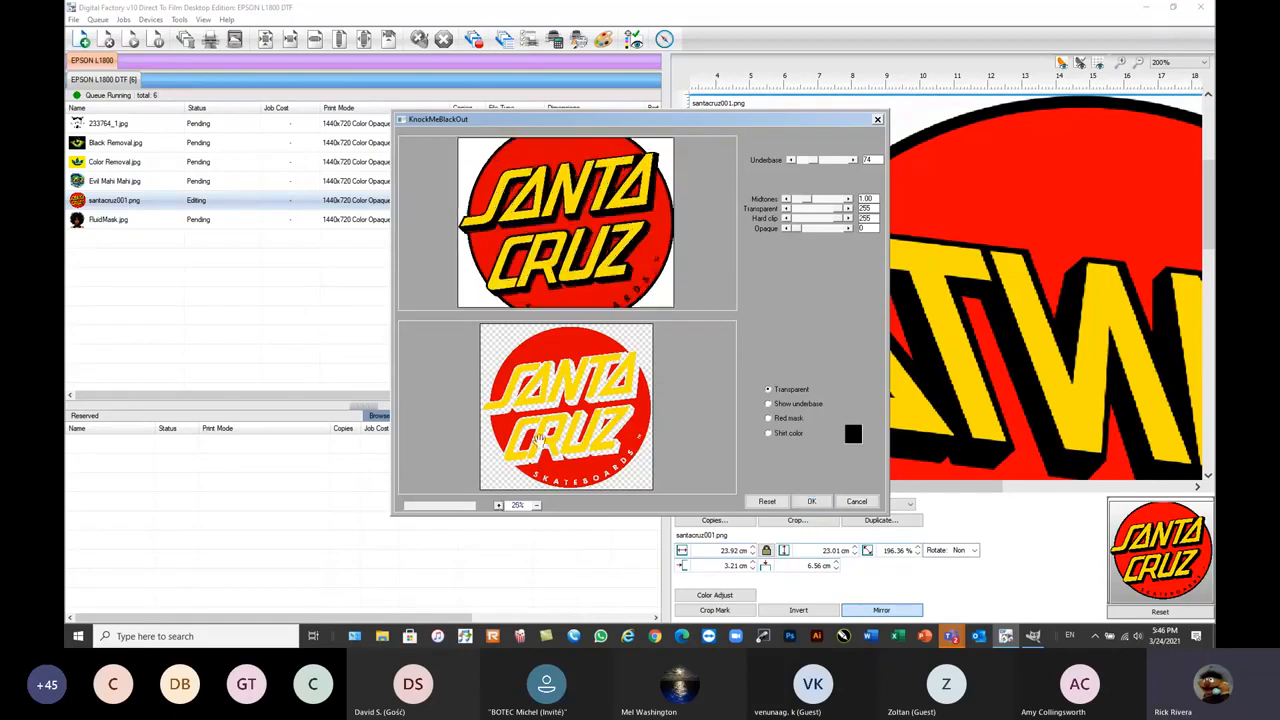
pyautogui.click(499, 505)
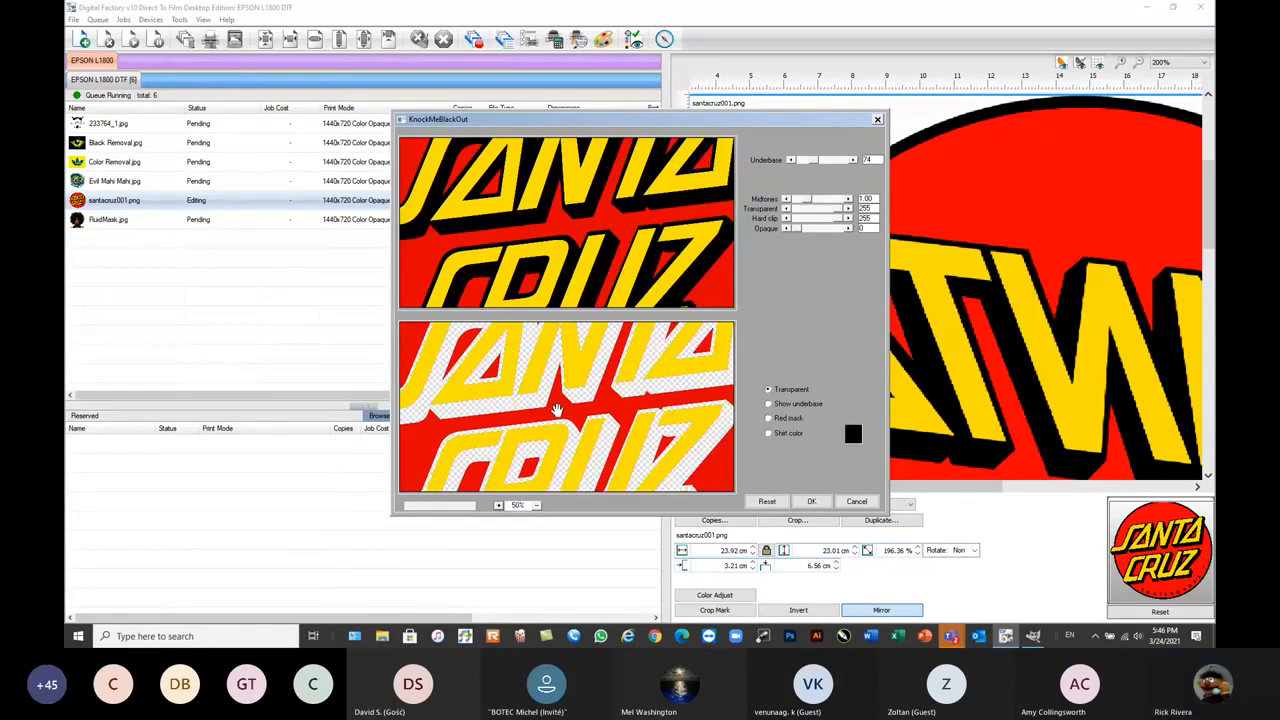
# - Try an underbase value of 63 with the underbase view shown, cancel the black knockout and deselect the job
pyautogui.moveTo(812, 162); pyautogui.dragTo(818, 163)
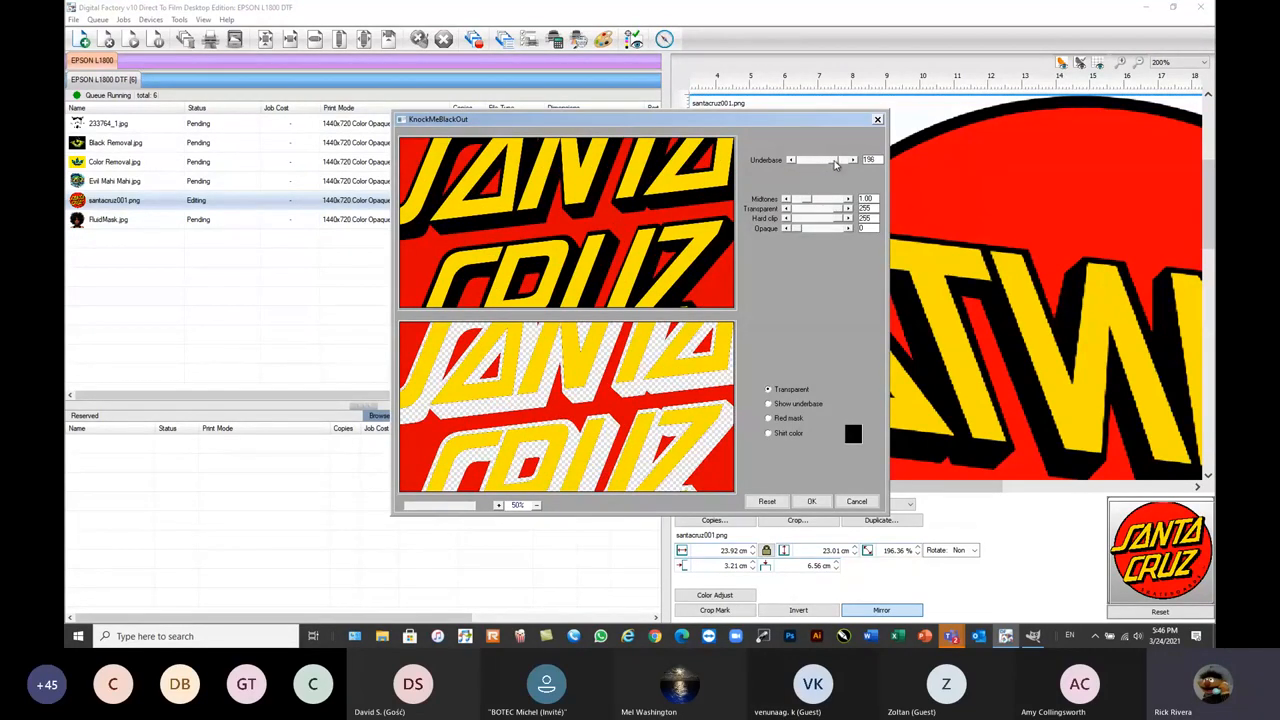
pyautogui.moveTo(835, 160); pyautogui.dragTo(800, 163)
pyautogui.moveTo(805, 162); pyautogui.dragTo(812, 163)
pyautogui.click(785, 408)
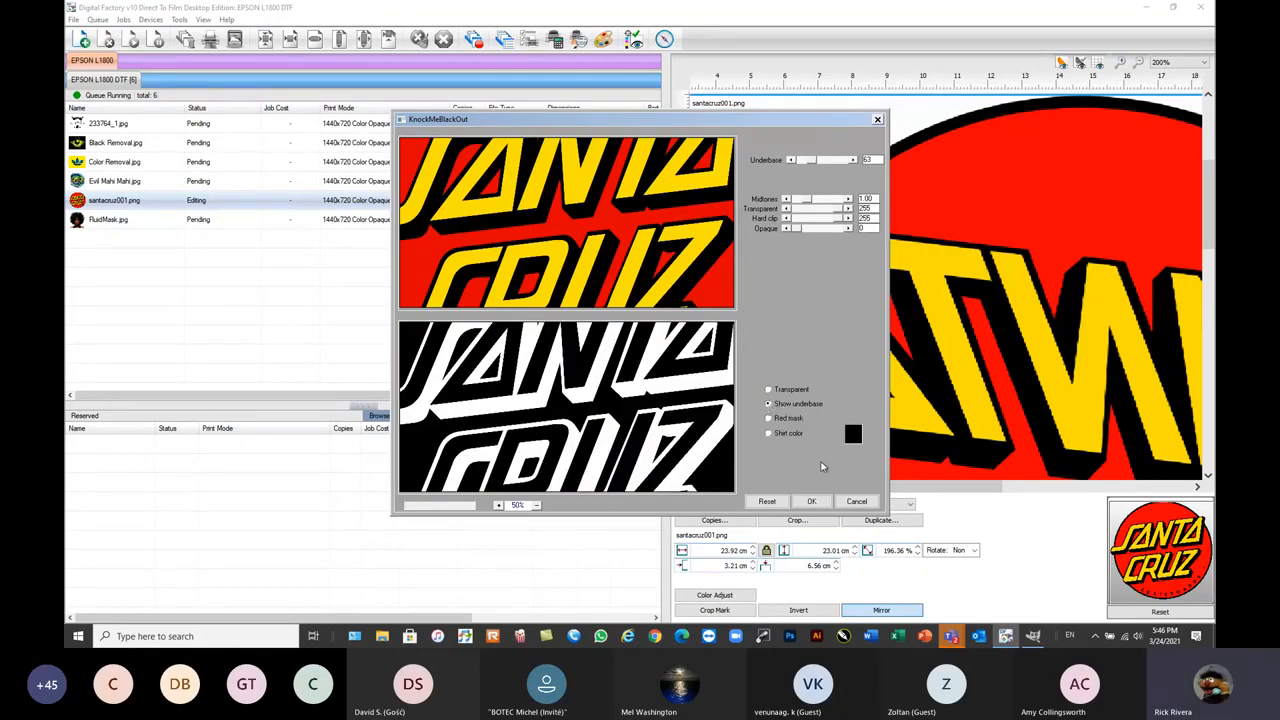
pyautogui.click(856, 501)
pyautogui.click(265, 282)
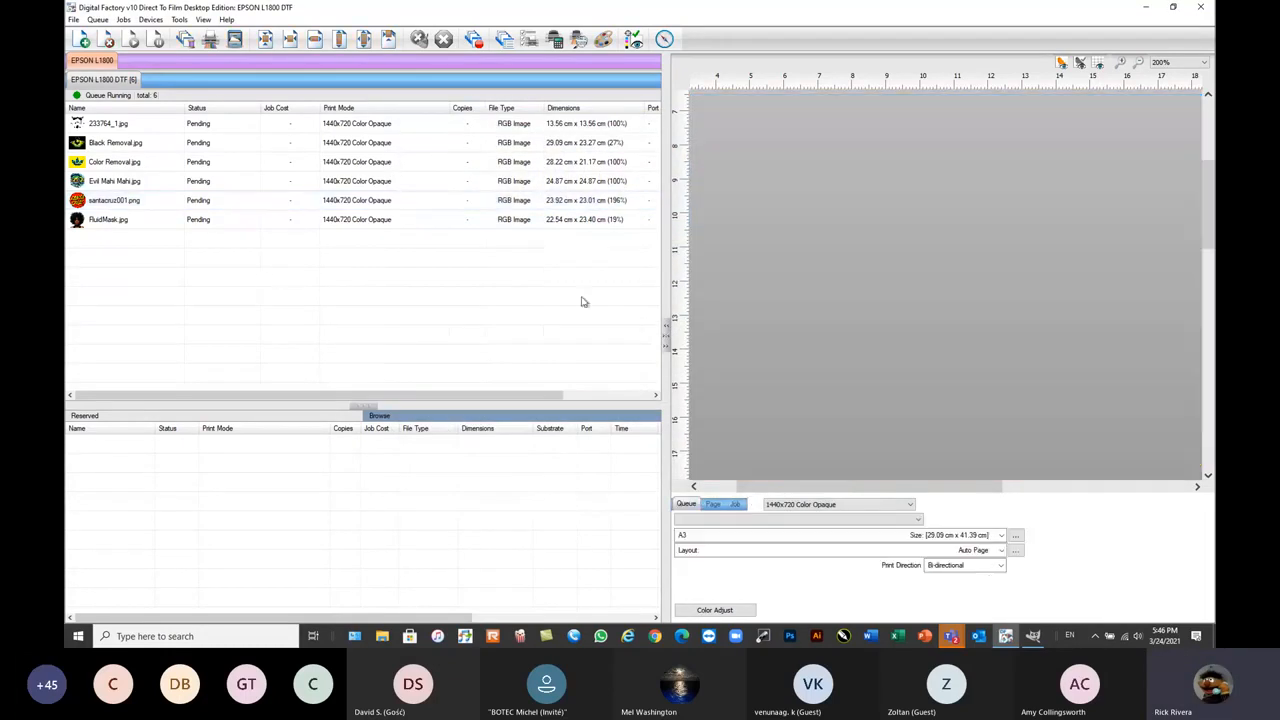
# - Start KnockMeColorOut on the Color Removal.jpg job and pick the yellow background as Color 1 to remove
pyautogui.click(114, 165)
pyautogui.rightClick(114, 165)
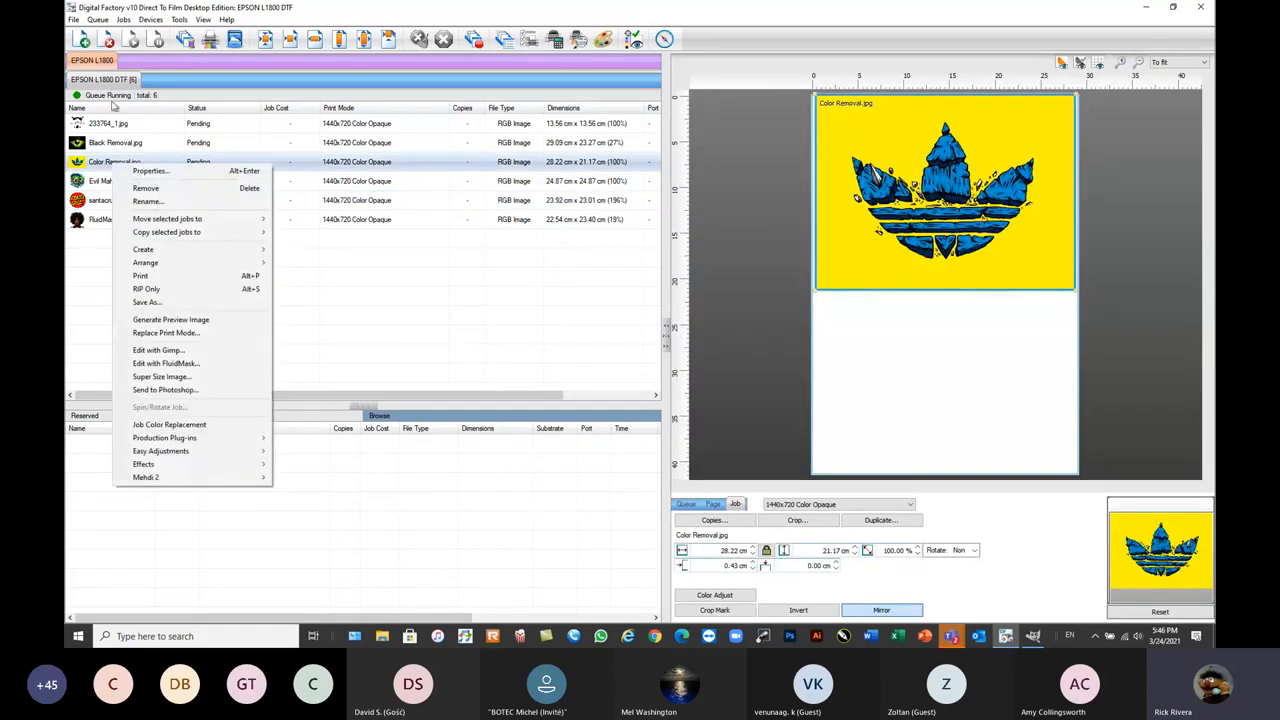
pyautogui.click(122, 20)
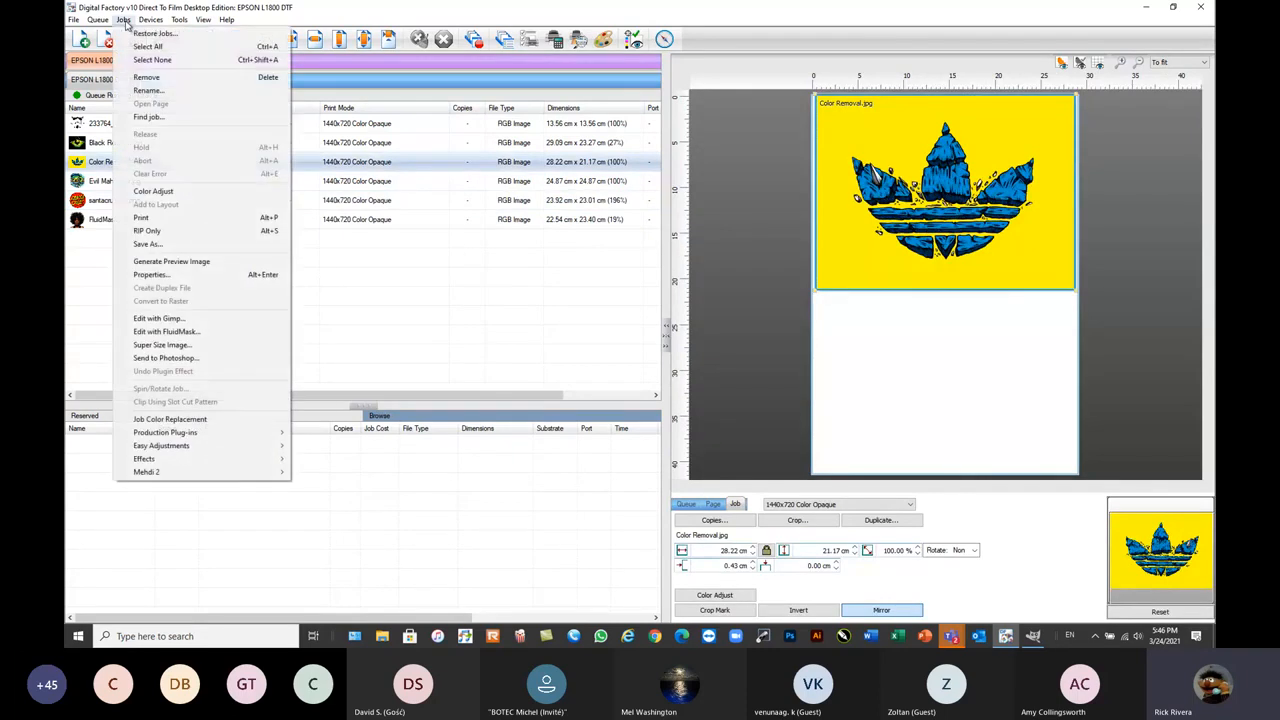
pyautogui.click(100, 165)
pyautogui.rightClick(101, 165)
pyautogui.moveTo(168, 437)
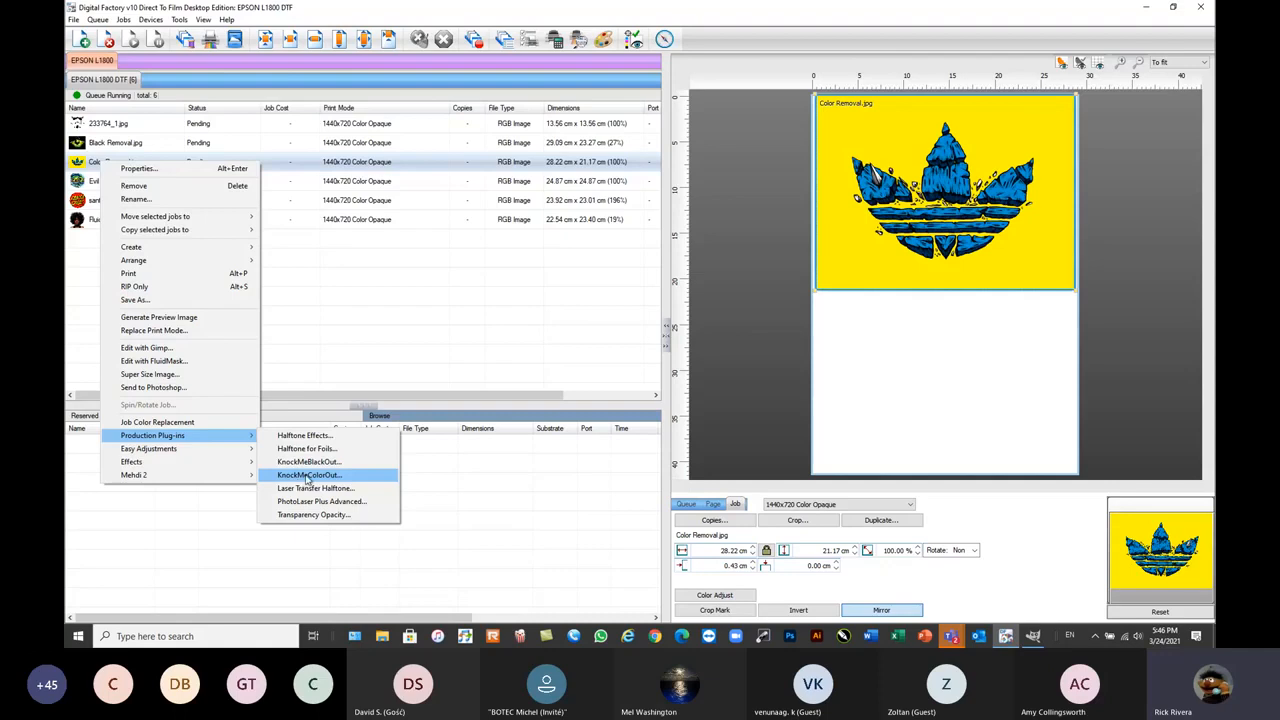
pyautogui.click(307, 477)
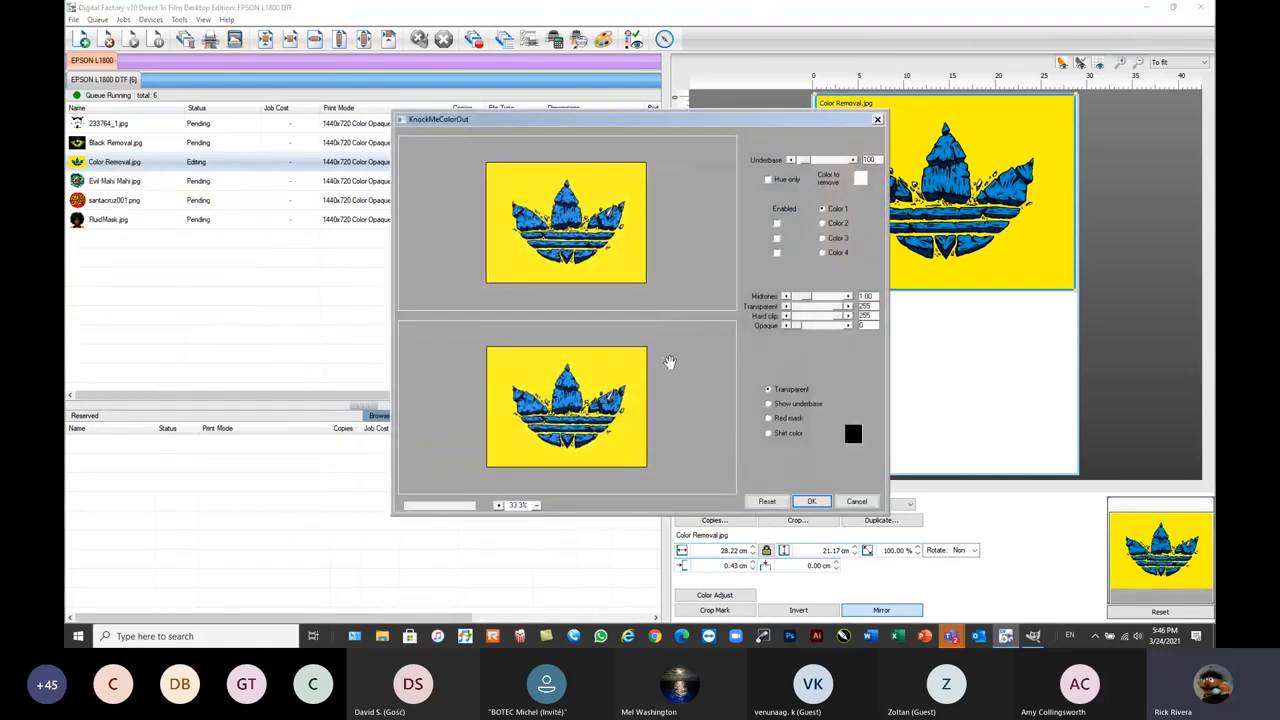
pyautogui.click(622, 181)
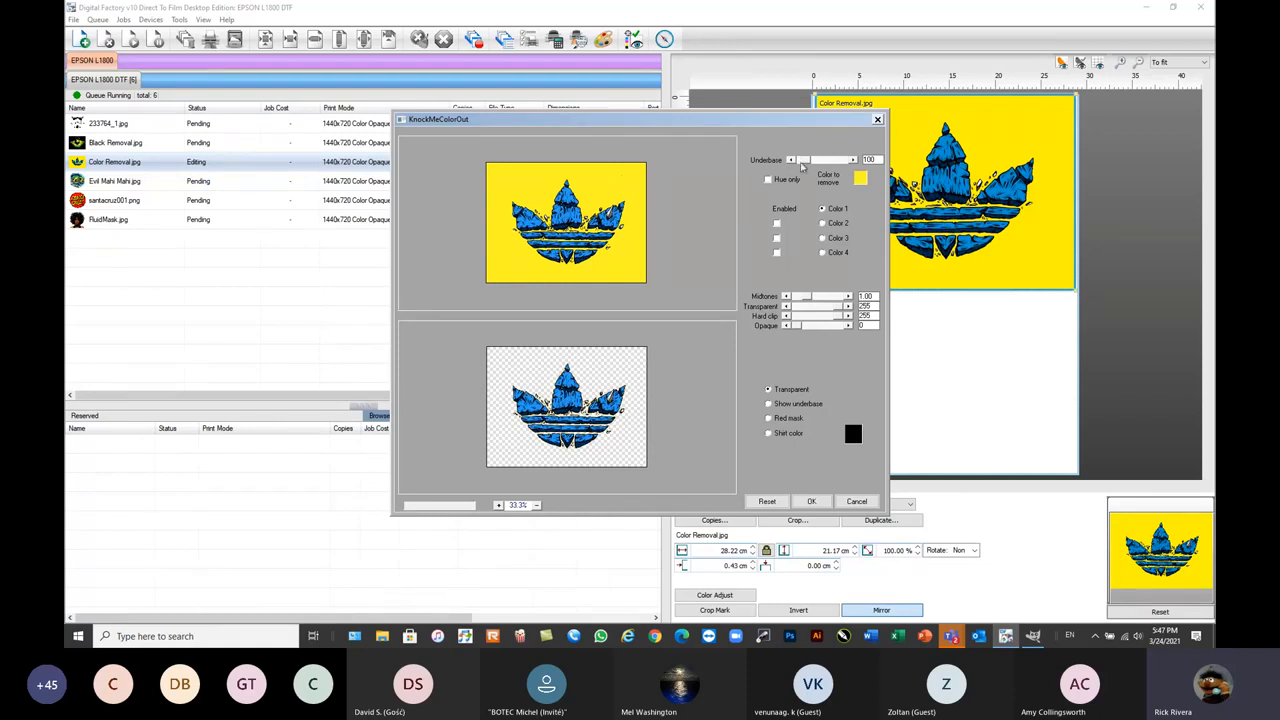
# - Set the underbase to 261 and preview the yellow knockout on a light gray shirt color
pyautogui.moveTo(808, 162); pyautogui.dragTo(816, 162)
pyautogui.click(768, 434)
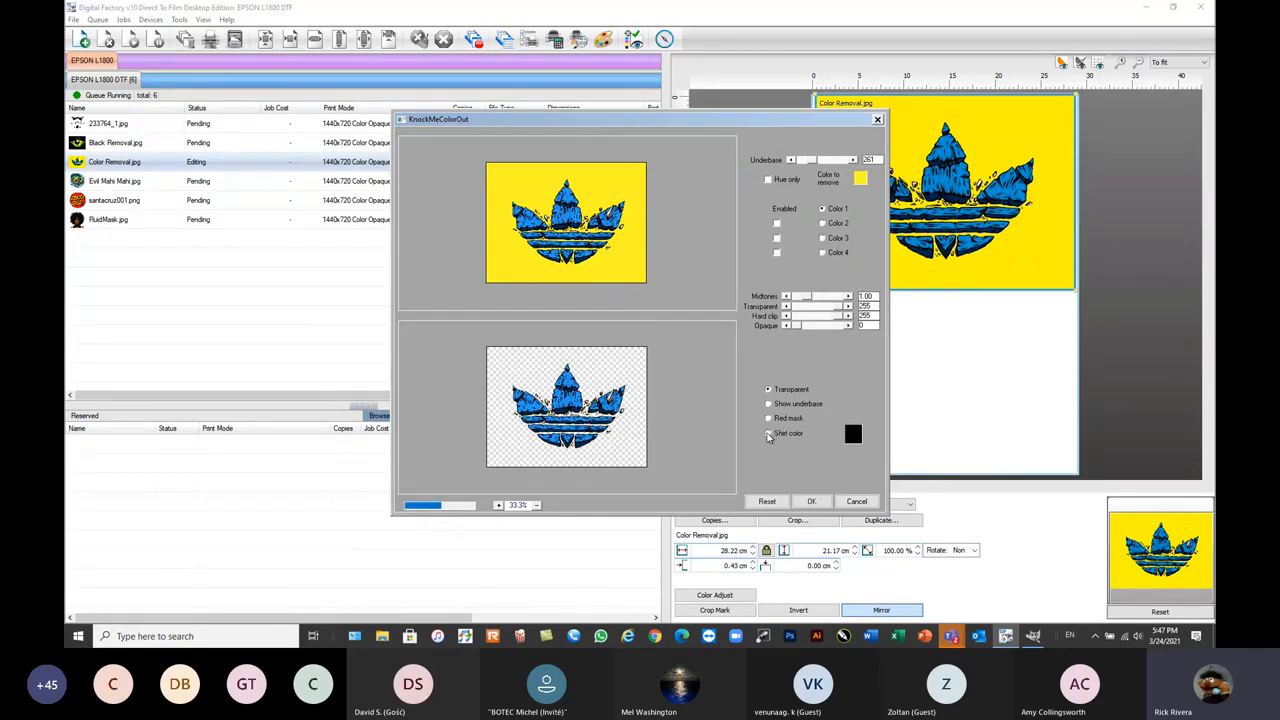
pyautogui.click(853, 434)
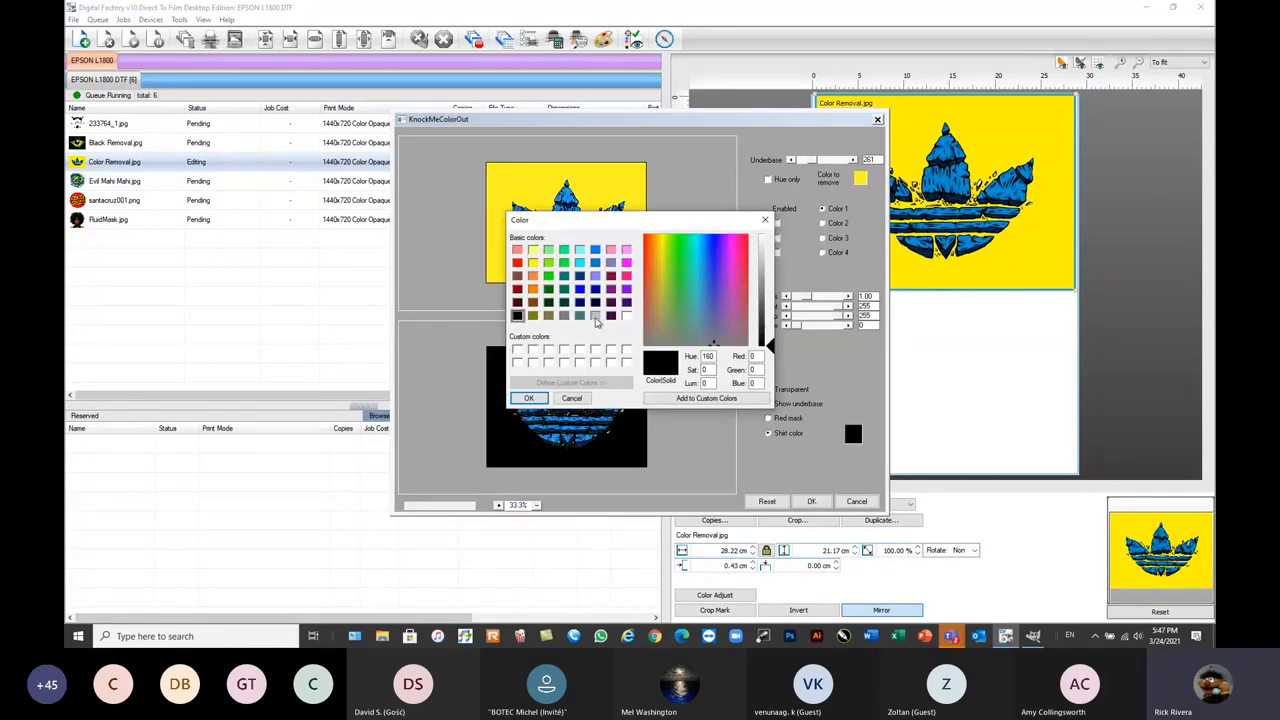
pyautogui.click(595, 316)
pyautogui.click(529, 398)
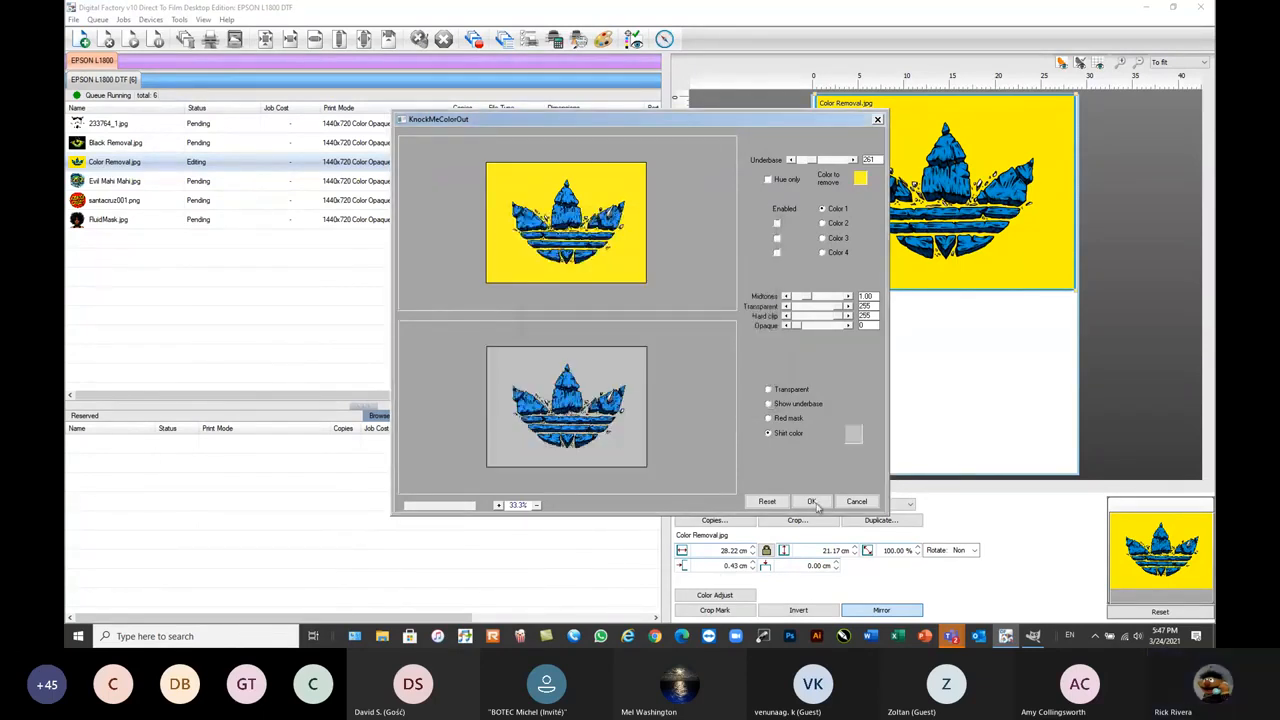
# - Preview the knockout on green and cyan shirt colors, cancel KnockMeColorOut and deselect the Color Removal.jpg job
pyautogui.click(853, 434)
pyautogui.click(564, 262)
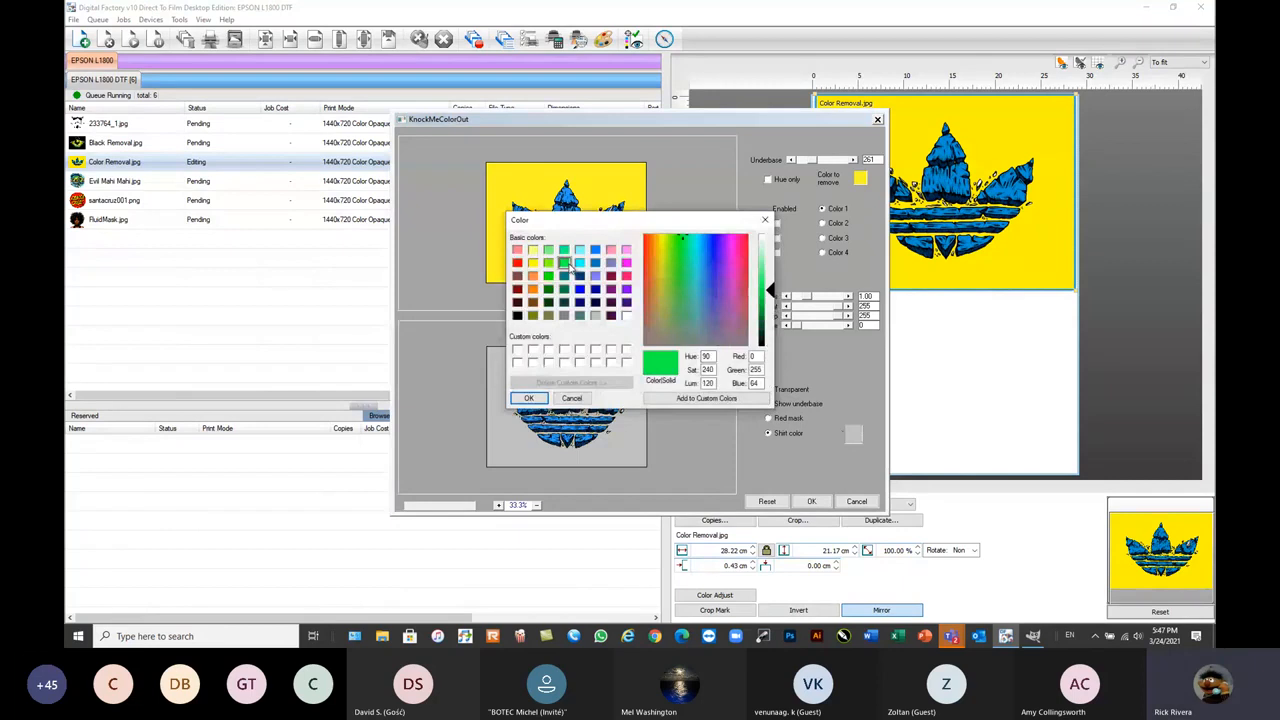
pyautogui.click(529, 398)
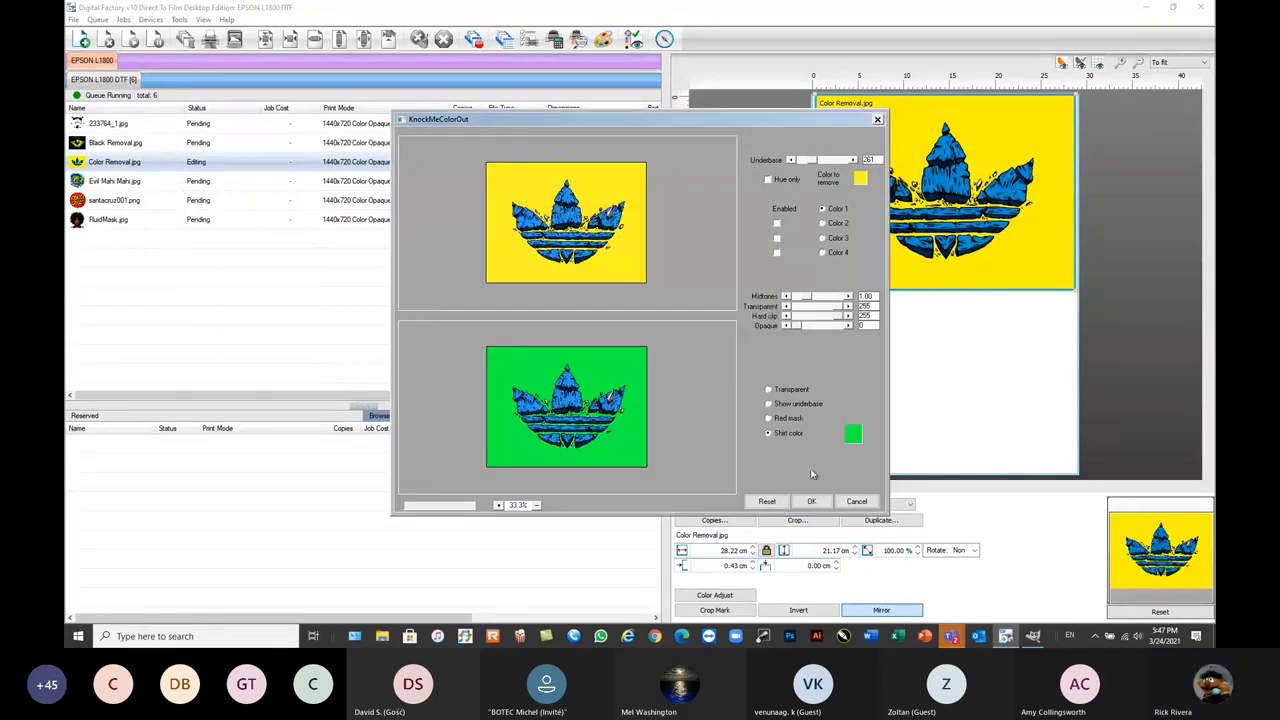
pyautogui.click(853, 434)
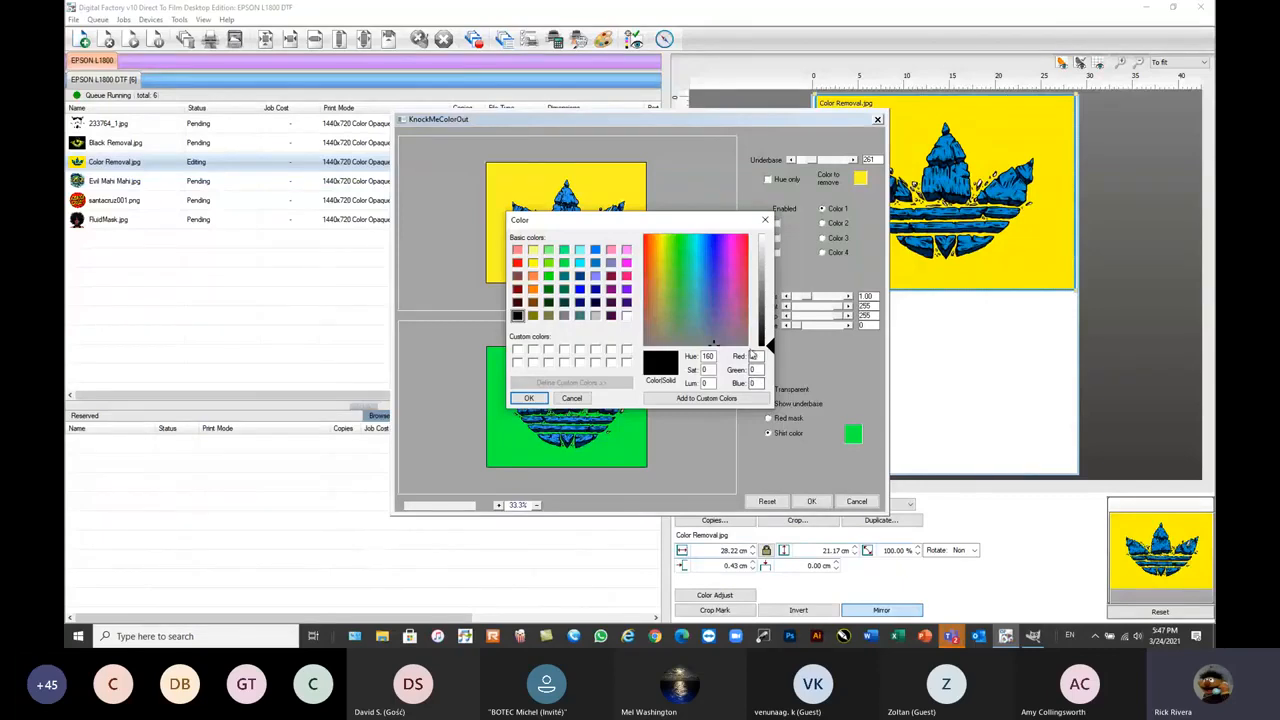
pyautogui.click(581, 316)
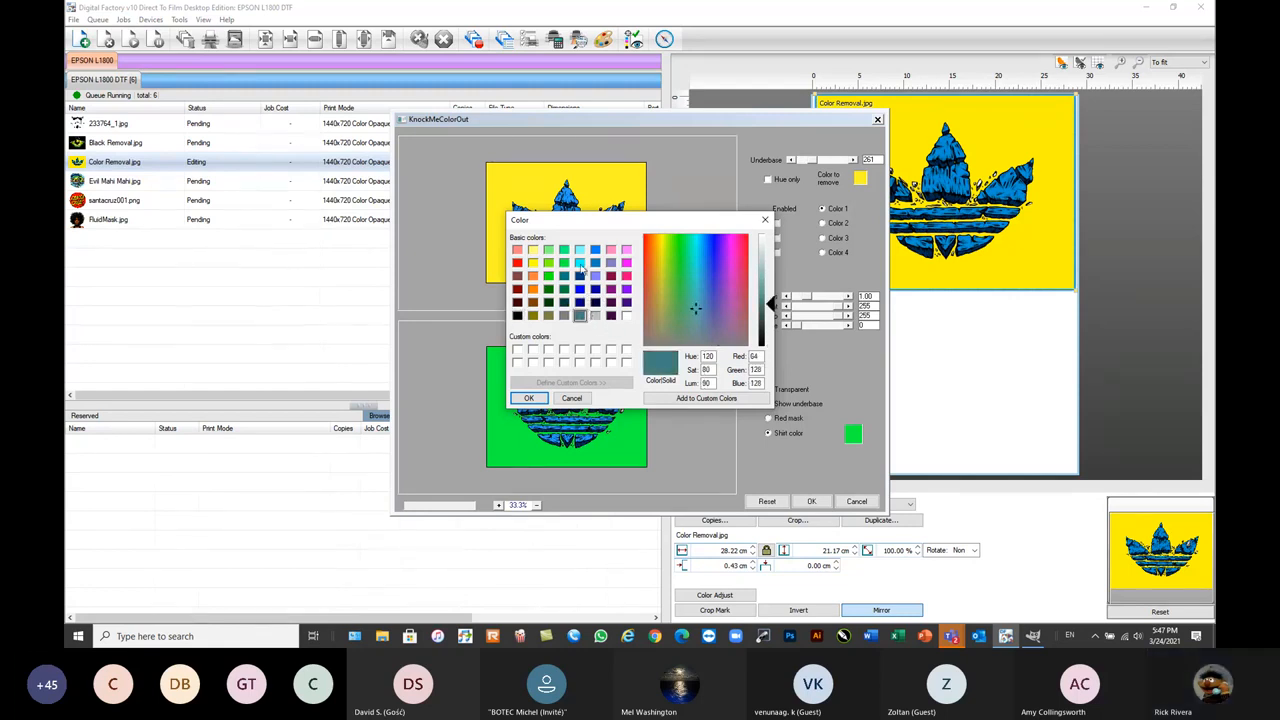
pyautogui.click(580, 263)
pyautogui.click(529, 398)
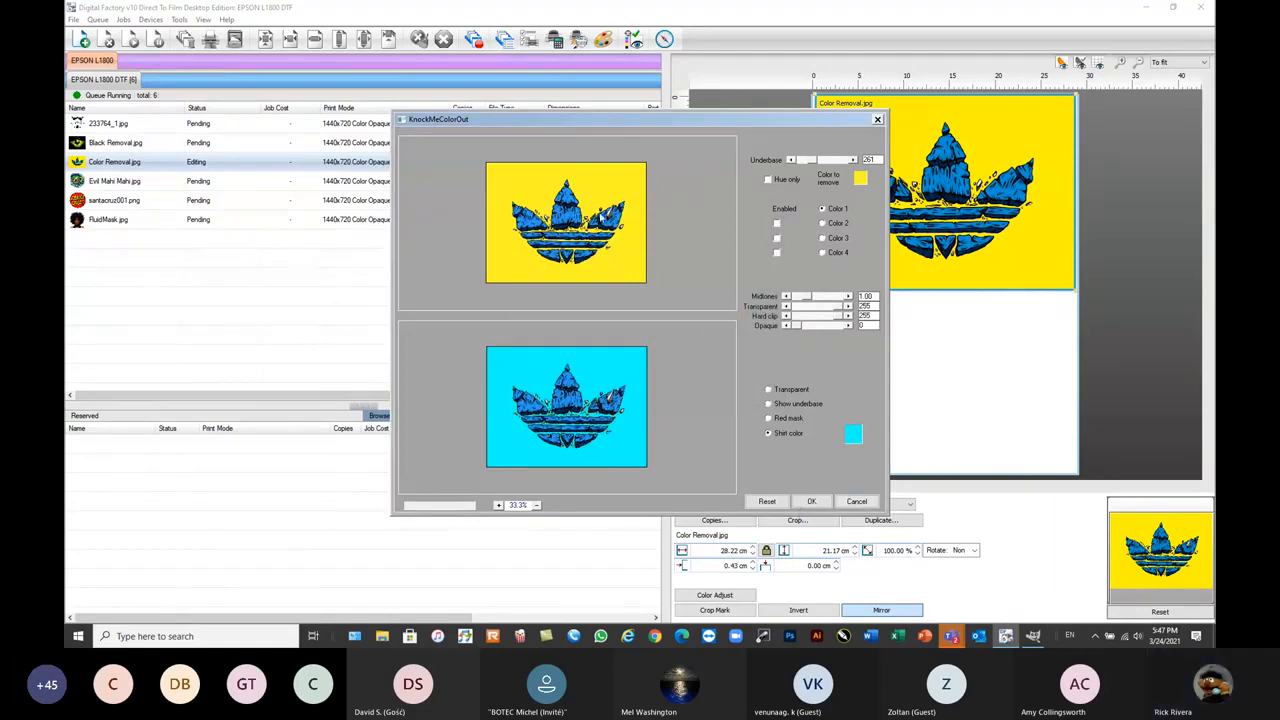
pyautogui.click(858, 502)
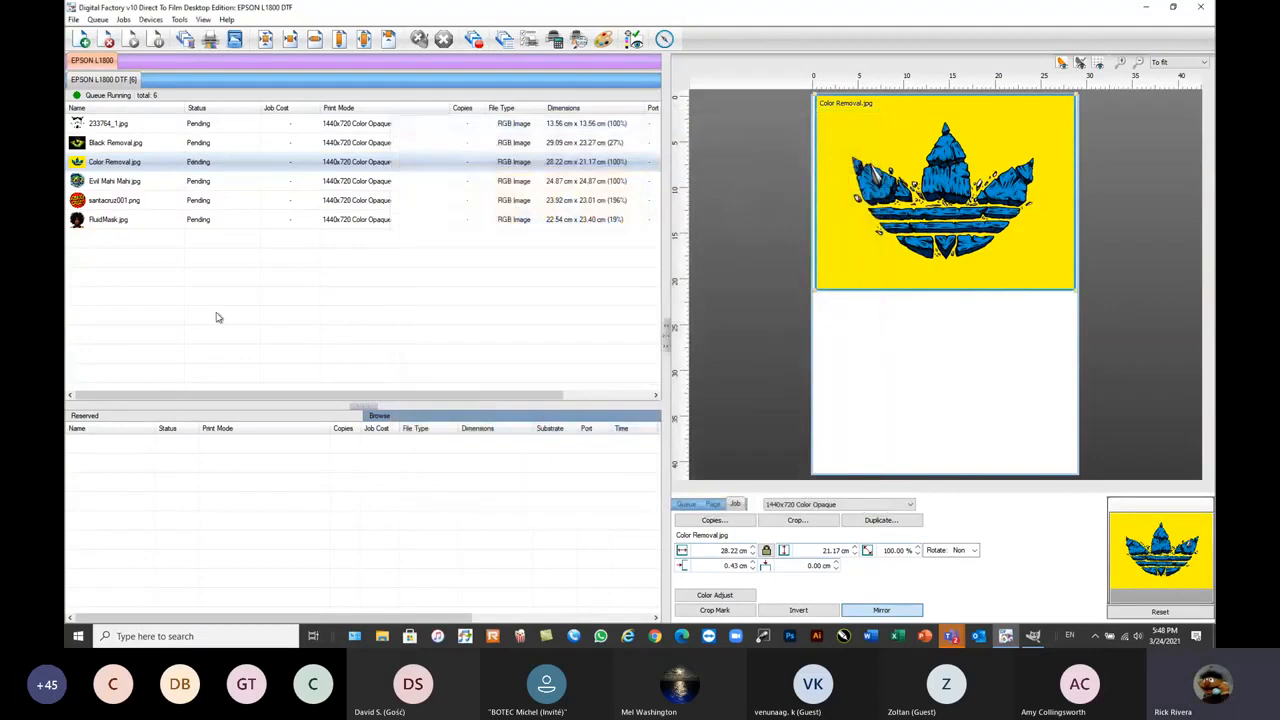
pyautogui.click(217, 317)
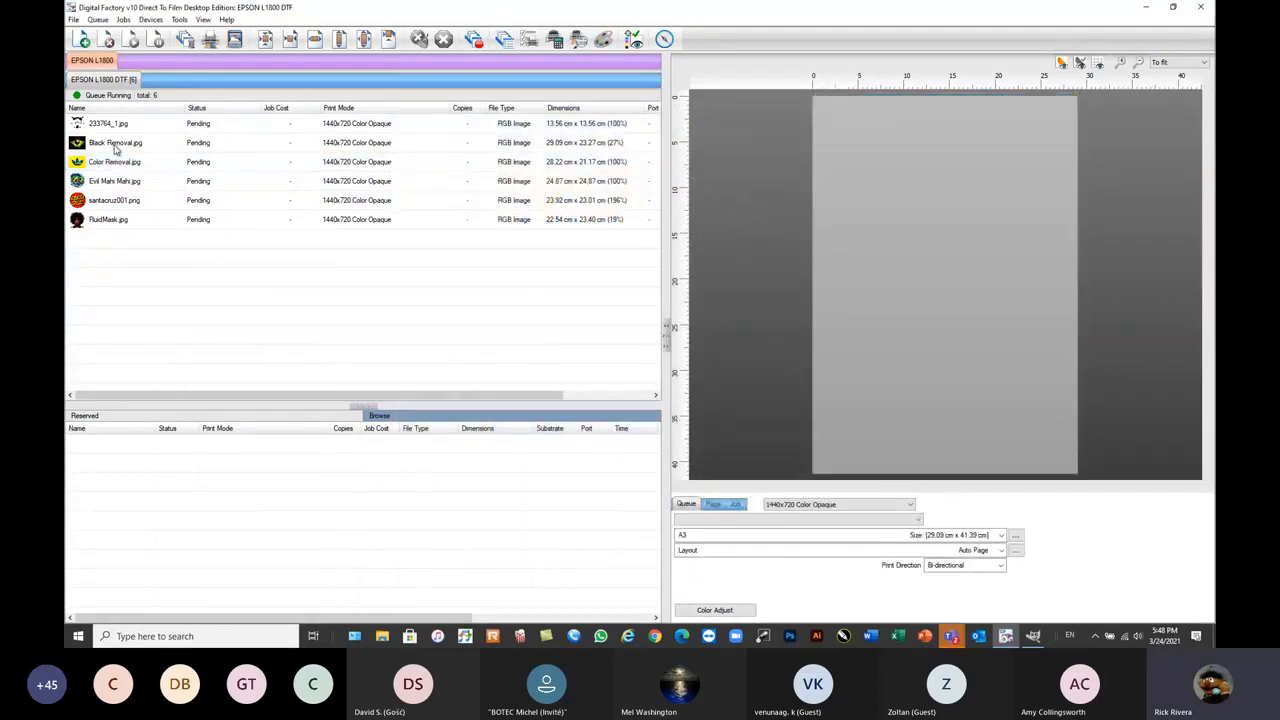
# - Start KnockMeBlackOut on the Black Removal.jpg job
pyautogui.click(115, 147)
pyautogui.rightClick(115, 147)
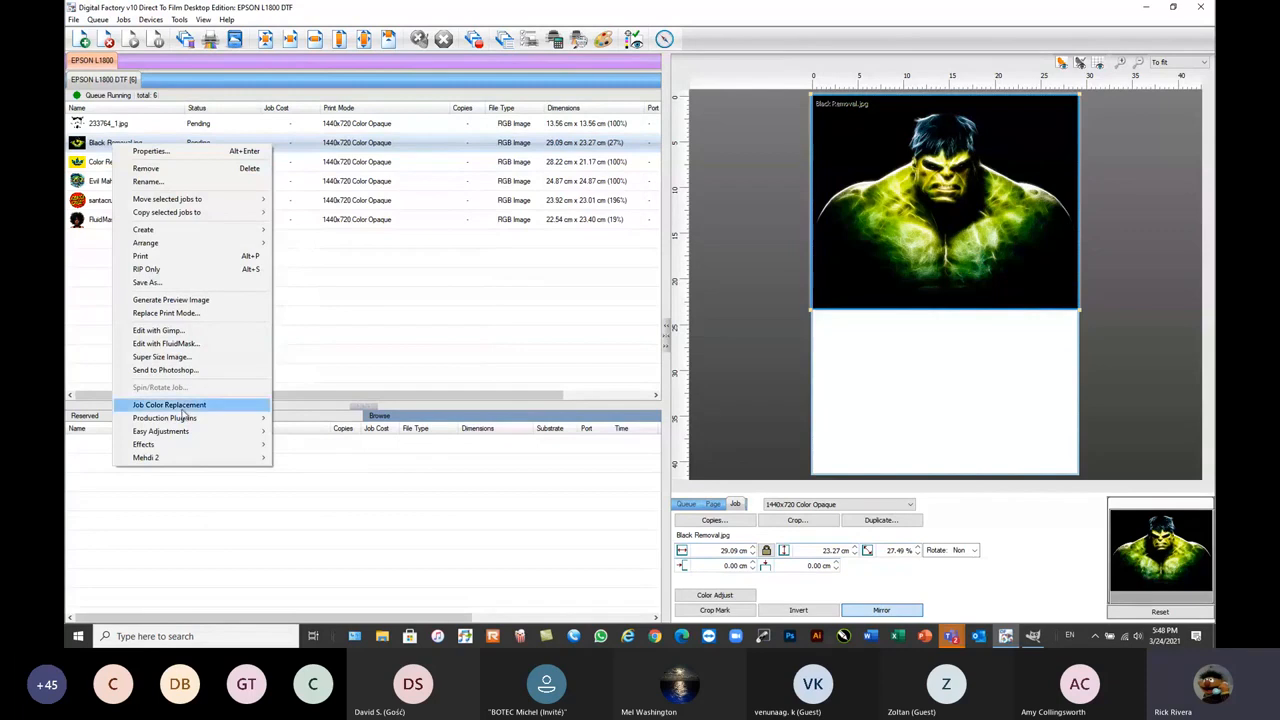
pyautogui.moveTo(183, 418)
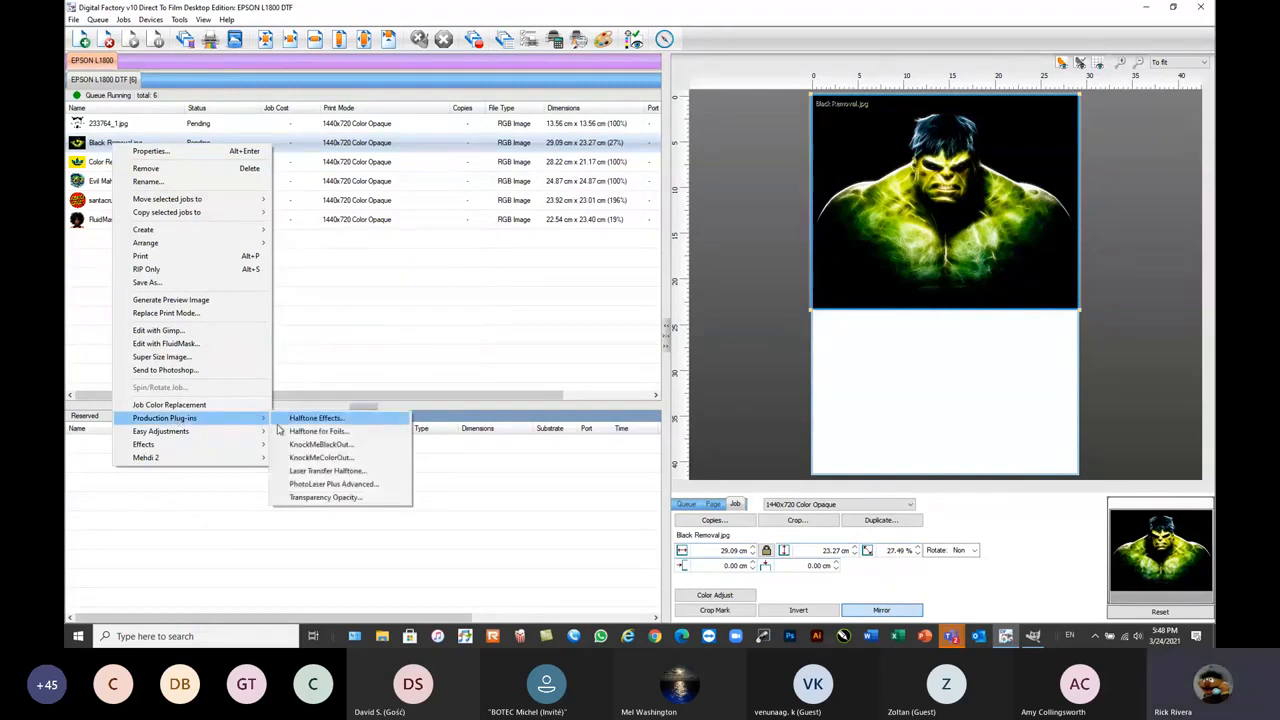
pyautogui.click(320, 444)
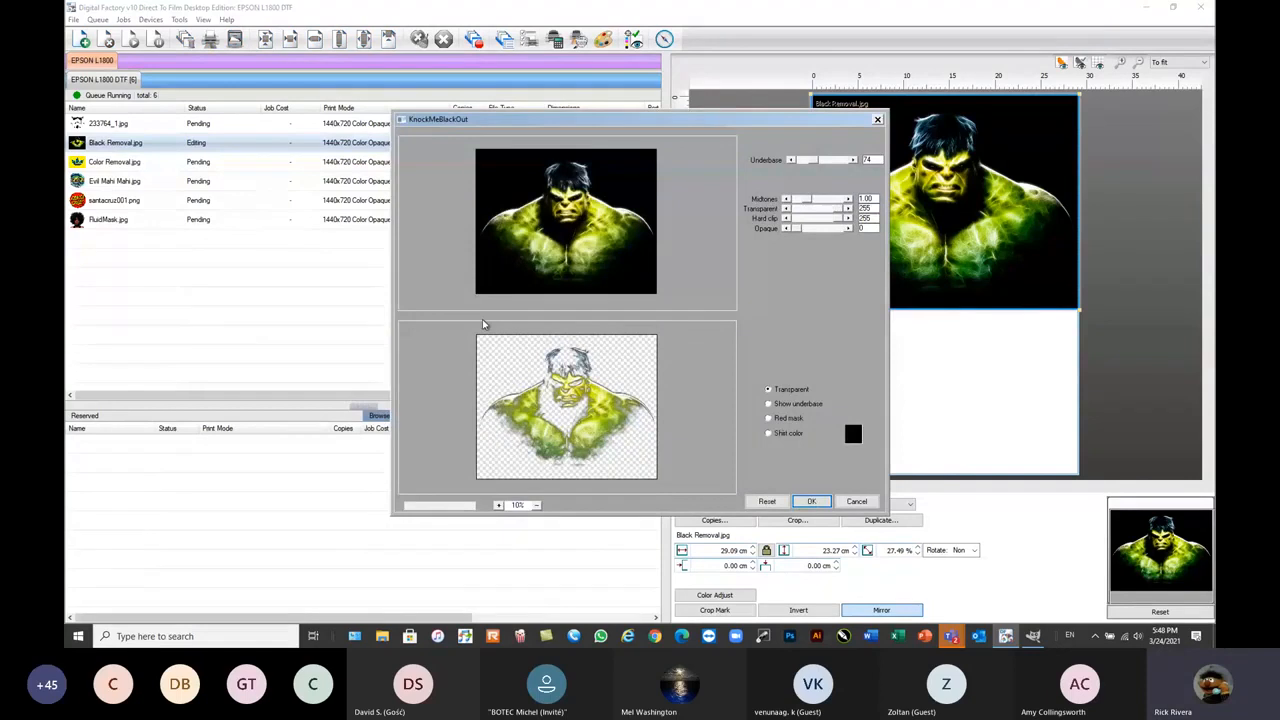
# - Try underbase 92, midtones 1.57, transparent 251, hard clip 85 and opaque 114 on the black knockout, and reset all values
pyautogui.moveTo(814, 161); pyautogui.dragTo(810, 166)
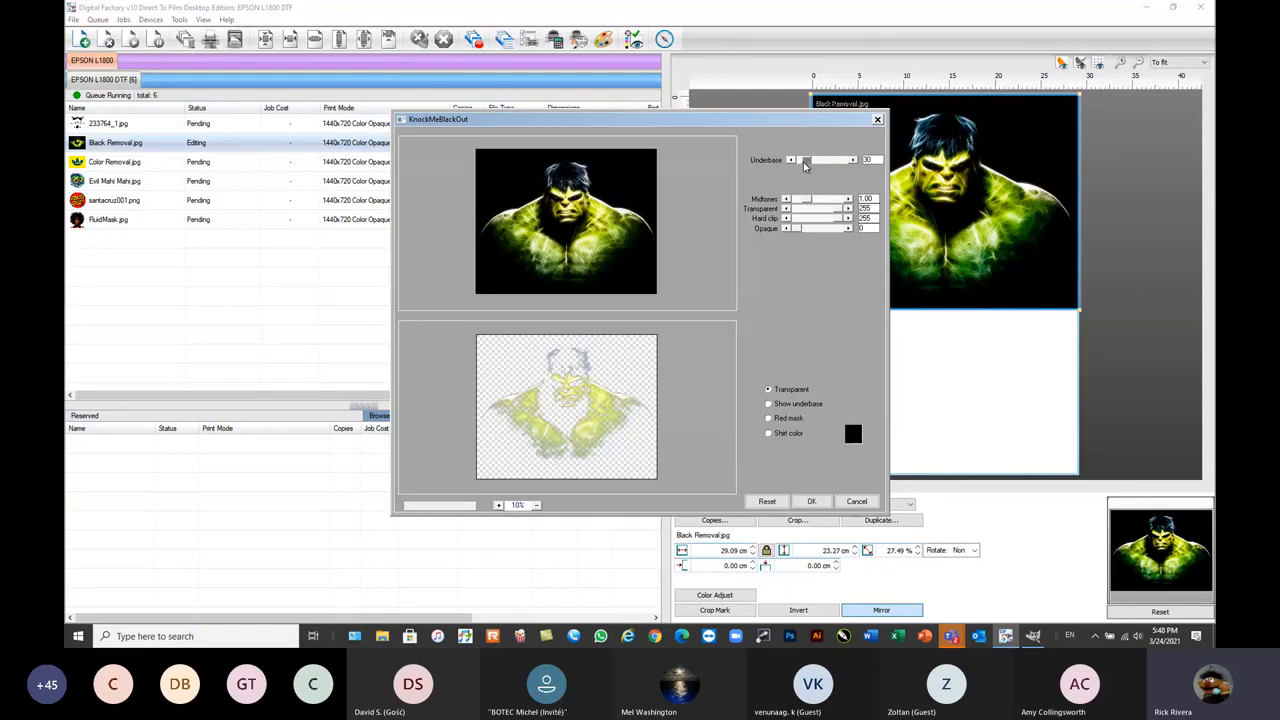
pyautogui.moveTo(804, 167); pyautogui.dragTo(808, 222)
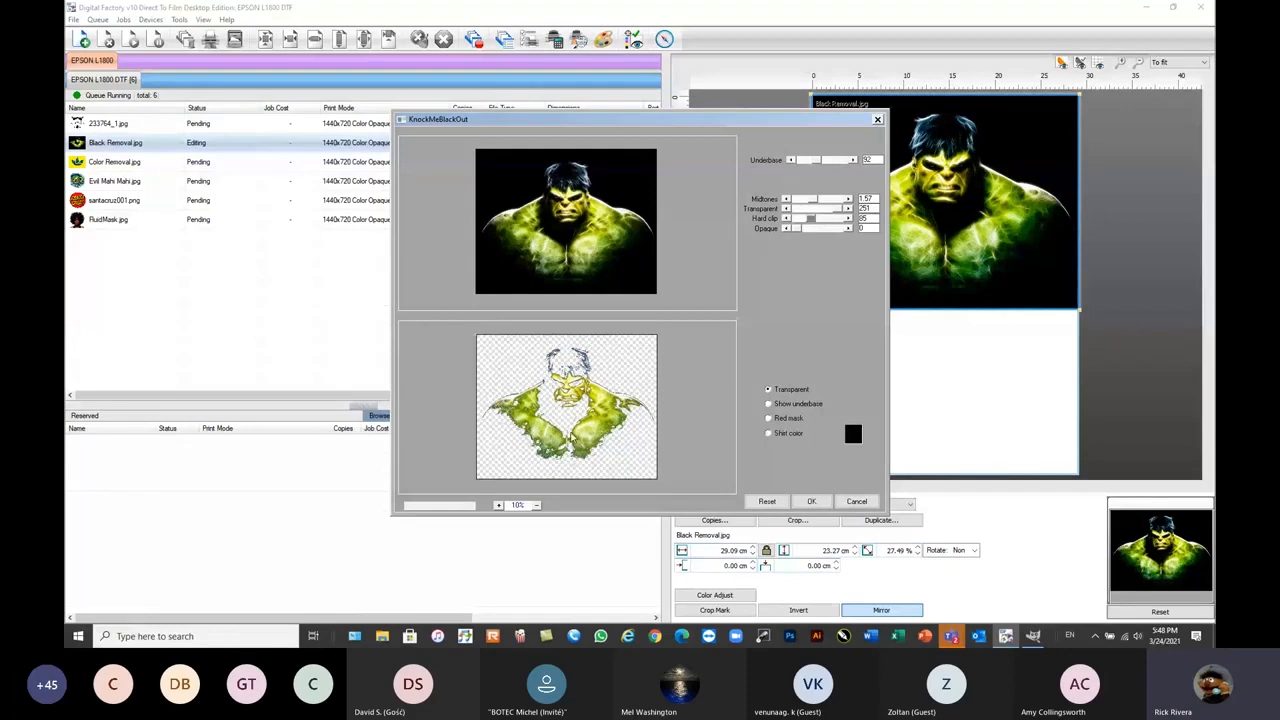
pyautogui.moveTo(811, 219)
pyautogui.mouseDown()
pyautogui.moveTo(839, 219)
pyautogui.moveTo(817, 235)
pyautogui.mouseUp()
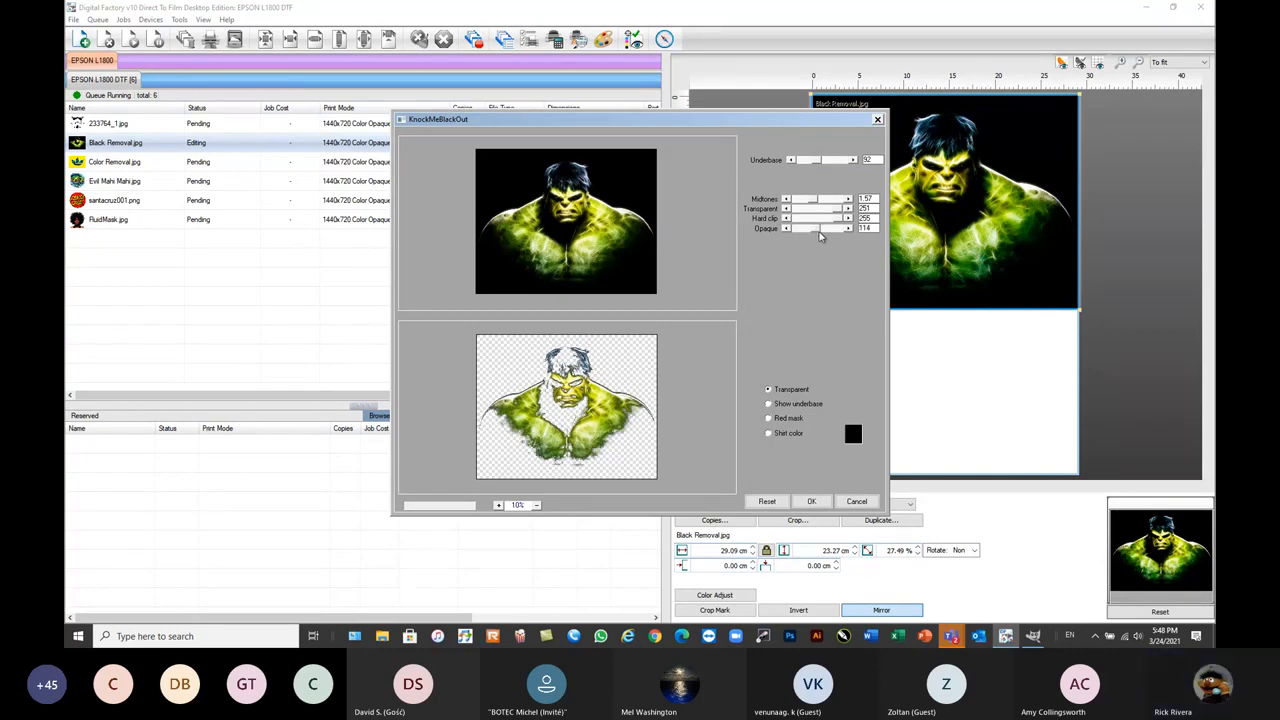
pyautogui.click(768, 502)
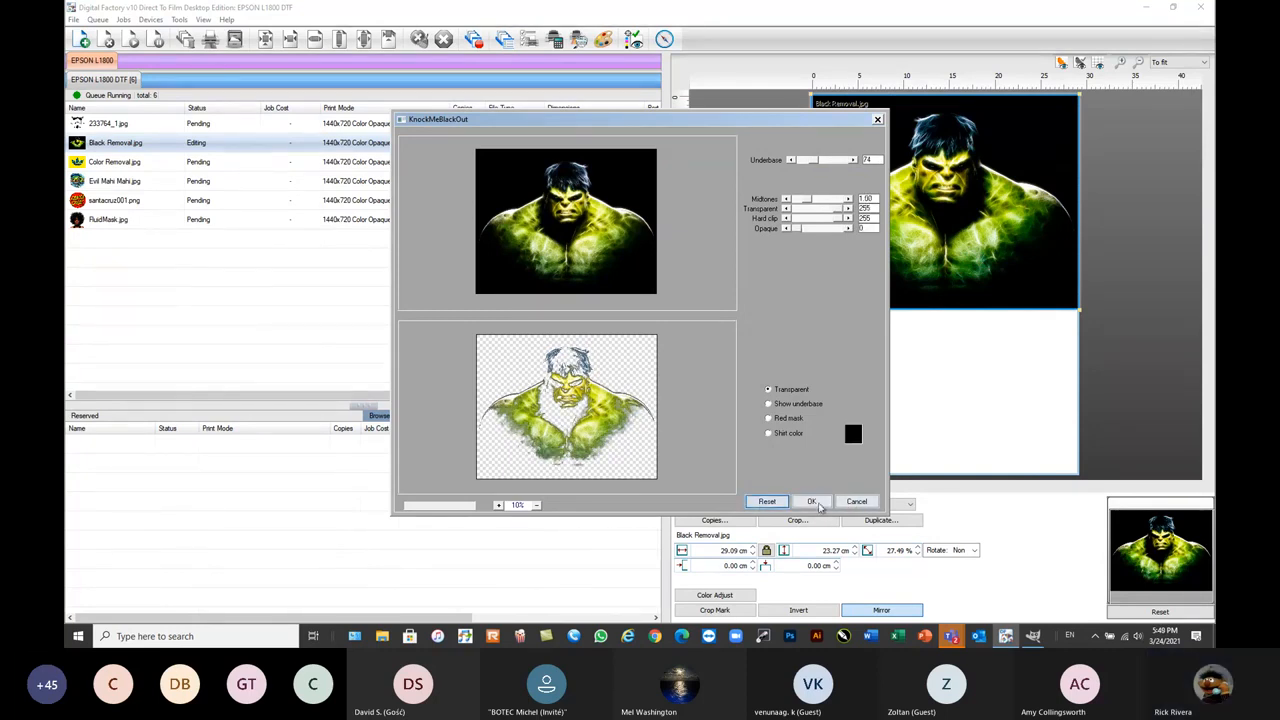
# - Apply the black knockout with the default values, inspect the artwork up close on the page and deselect the job
pyautogui.click(817, 505)
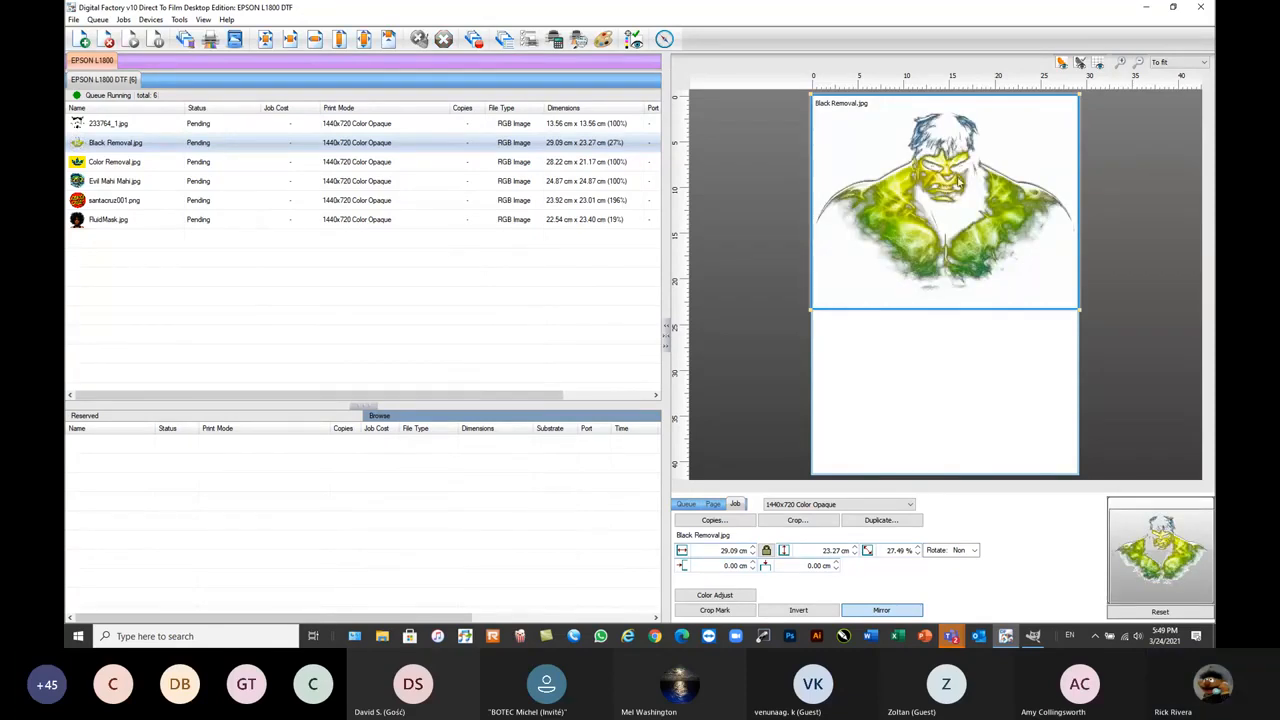
pyautogui.scroll(3, 953, 167)
pyautogui.scroll(-2, 946, 165)
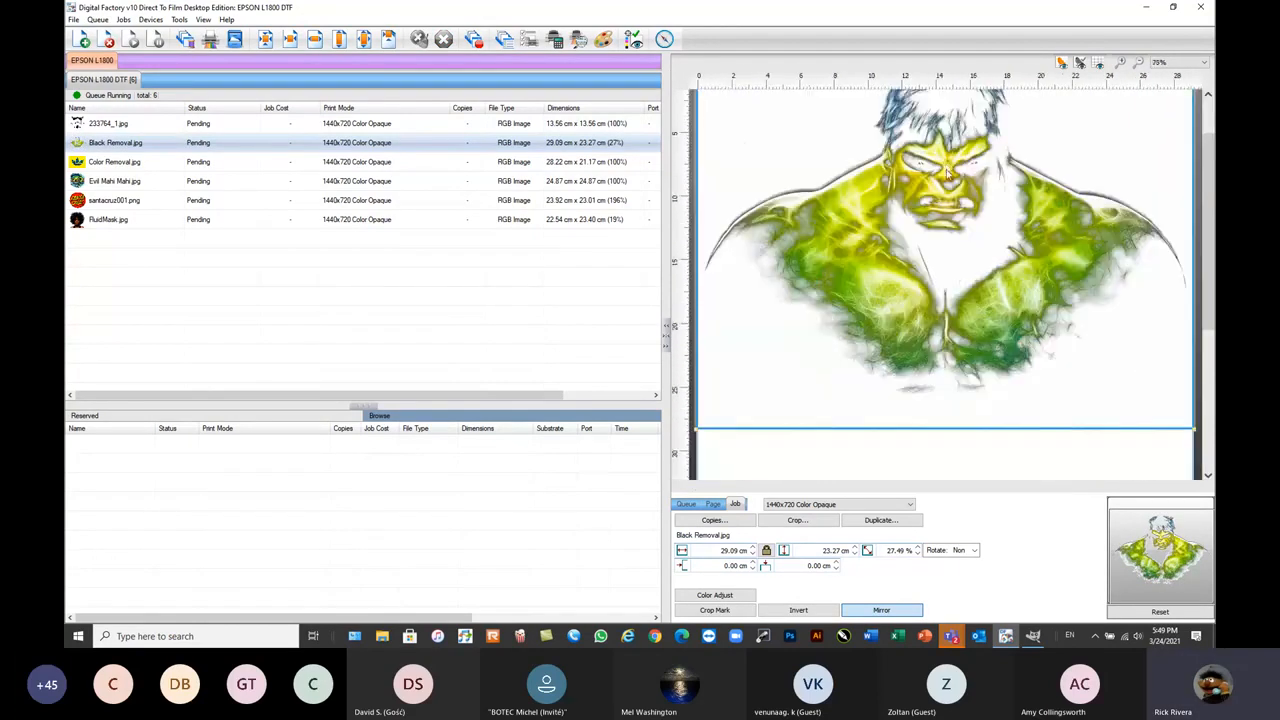
pyautogui.scroll(-1, 952, 172)
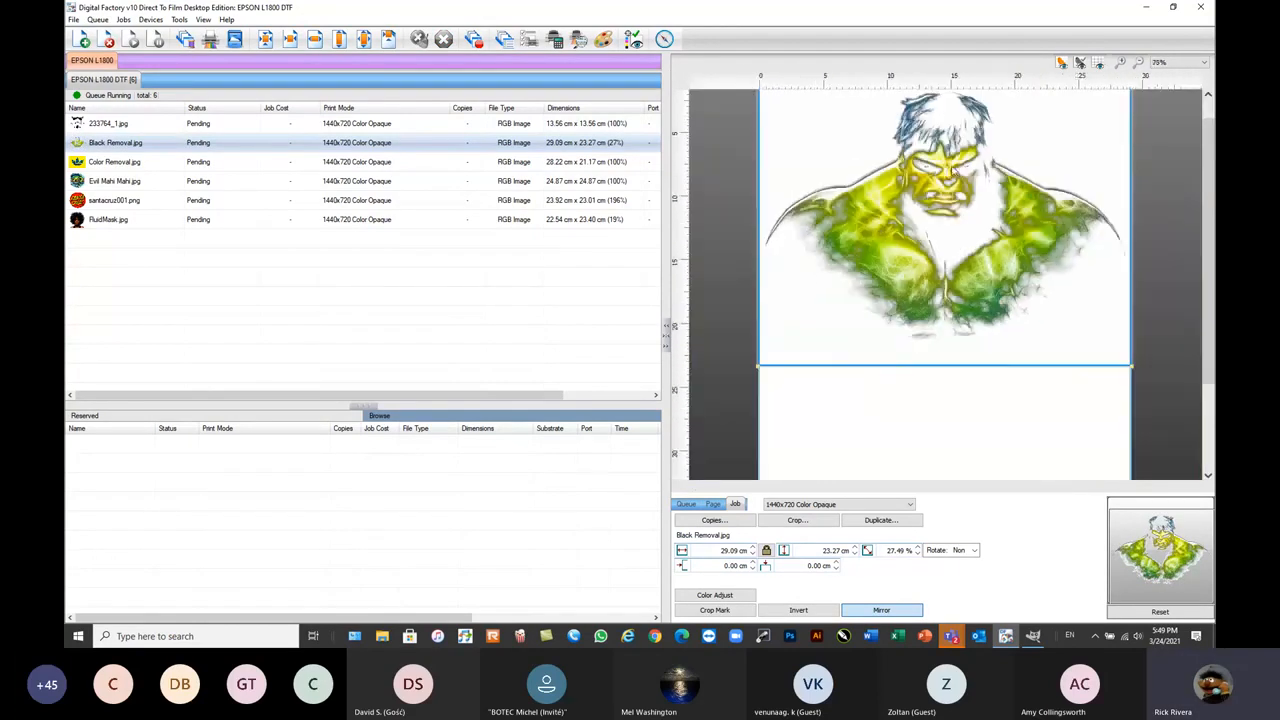
pyautogui.click(1208, 96)
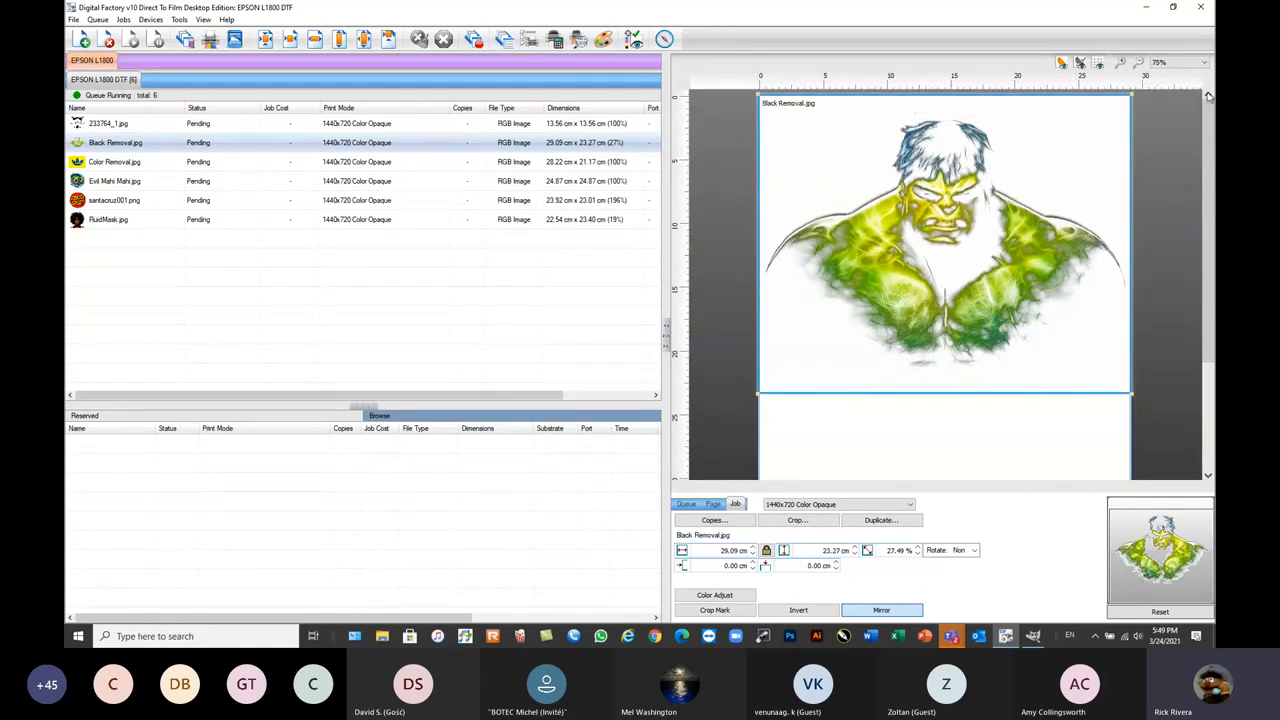
pyautogui.click(160, 262)
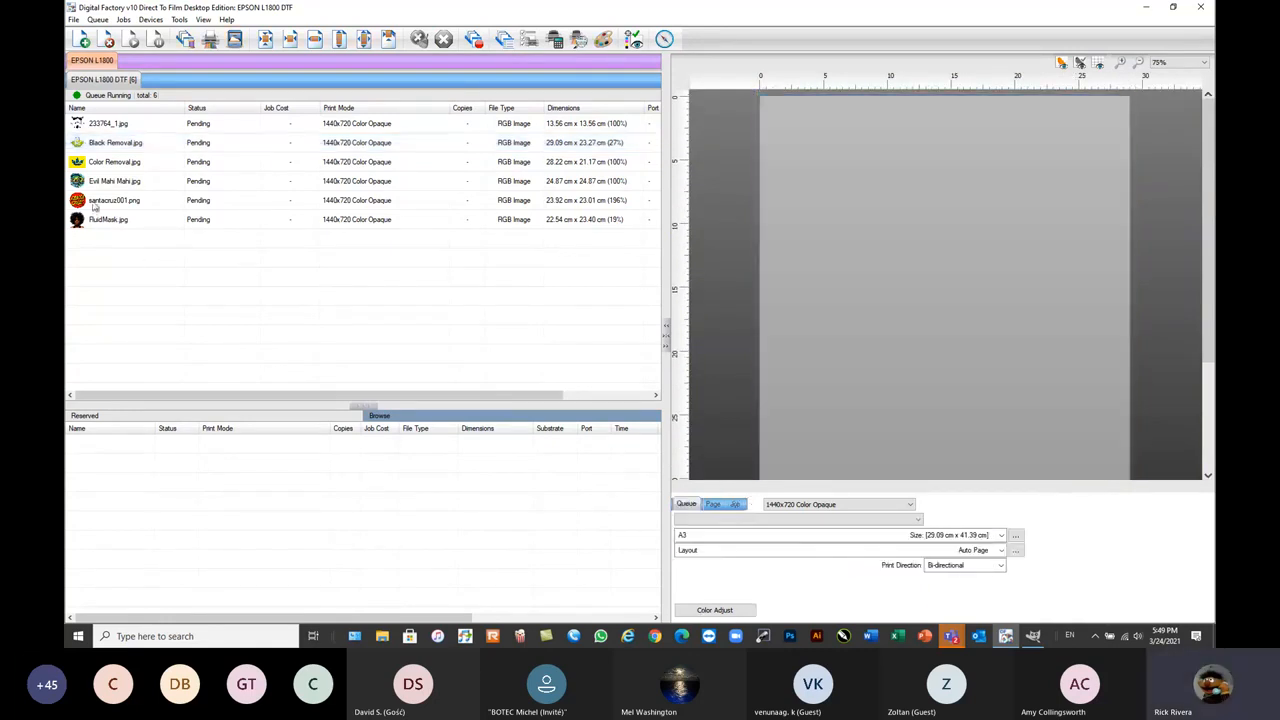
# - Scale the 233764_1.jpg job to fit the page width of 29.09 cm
pyautogui.click(110, 124)
pyautogui.click(925, 157)
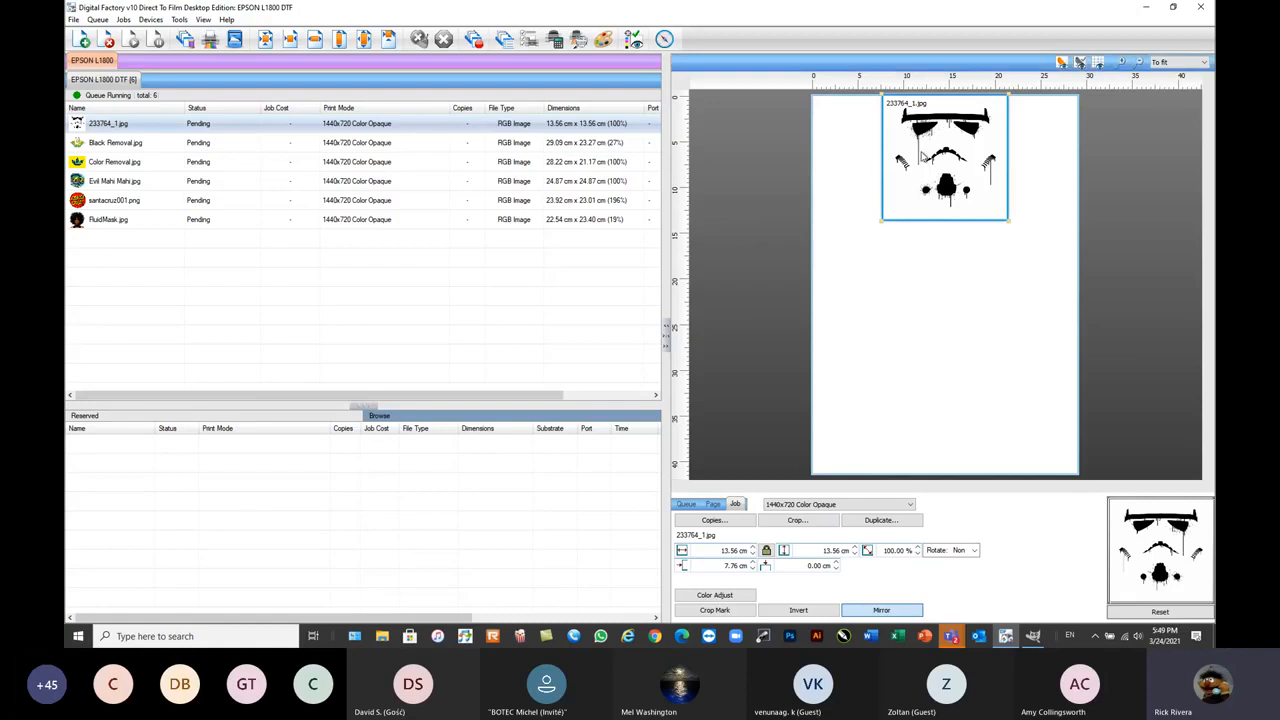
pyautogui.click(365, 38)
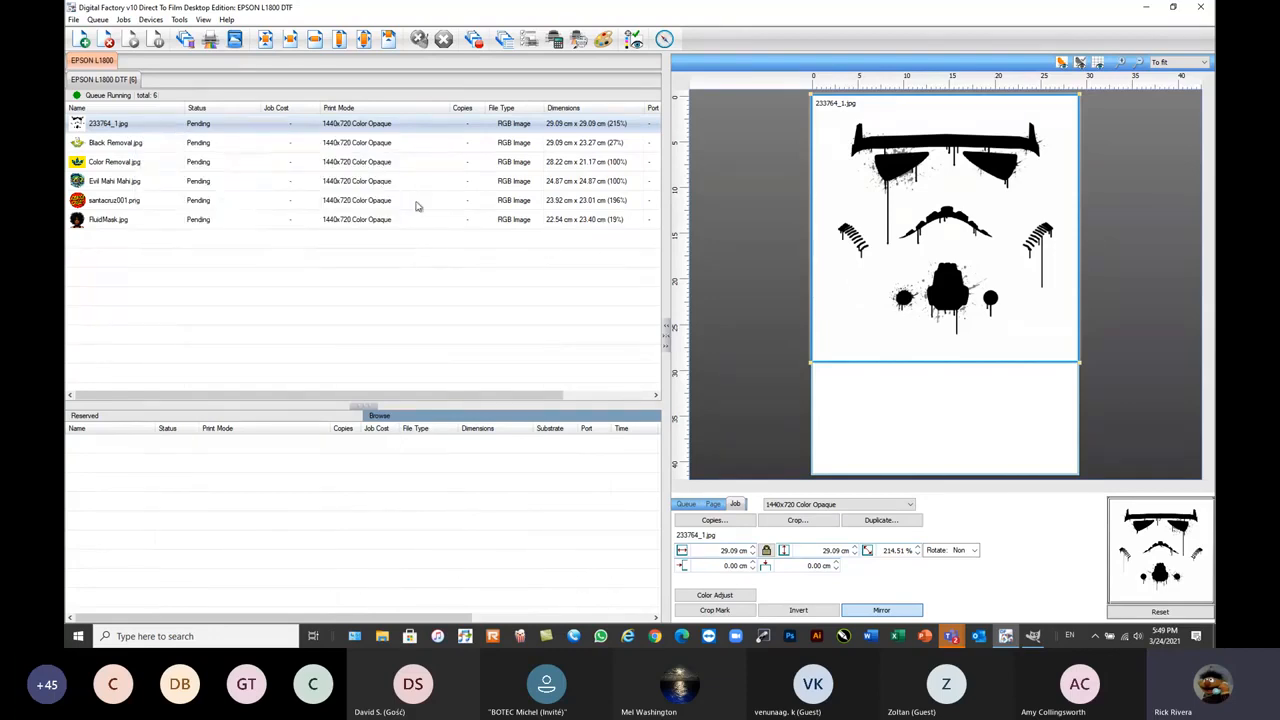
# - Try KnockMeColorOut on the 233764_1.jpg job with white as the color to remove, and close it
pyautogui.rightClick(146, 124)
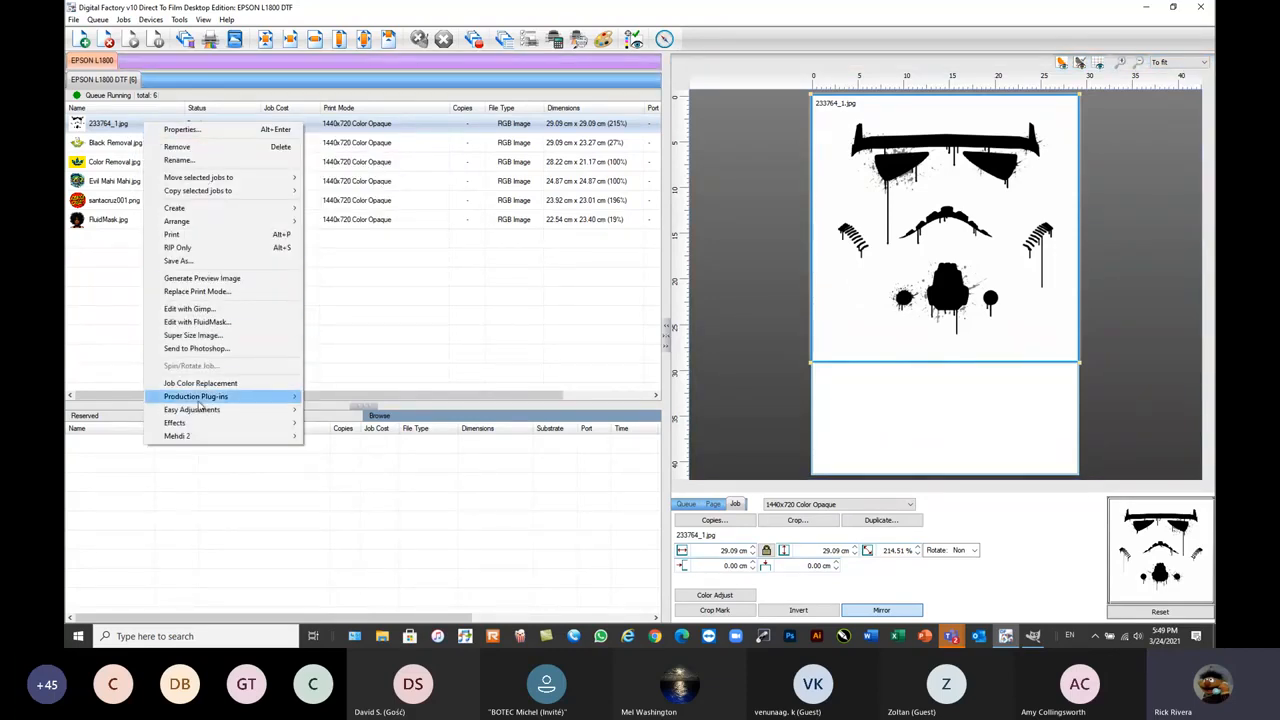
pyautogui.moveTo(202, 398)
pyautogui.click(350, 437)
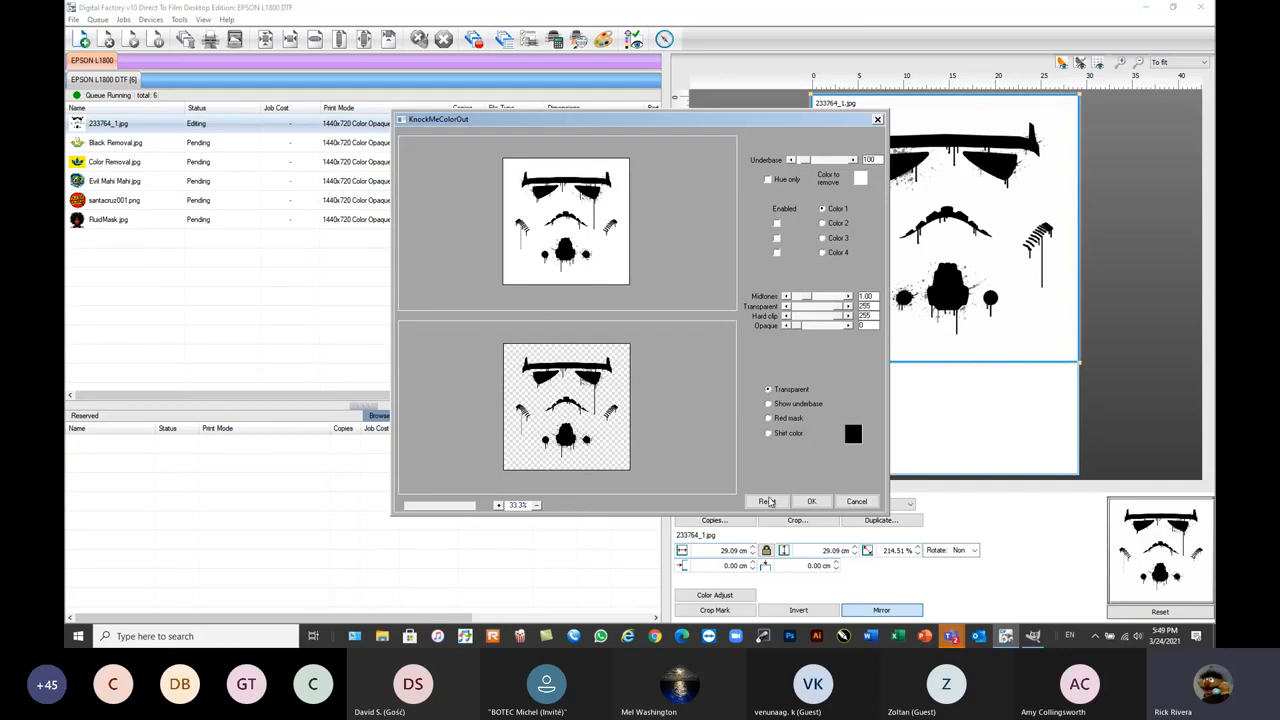
pyautogui.click(812, 502)
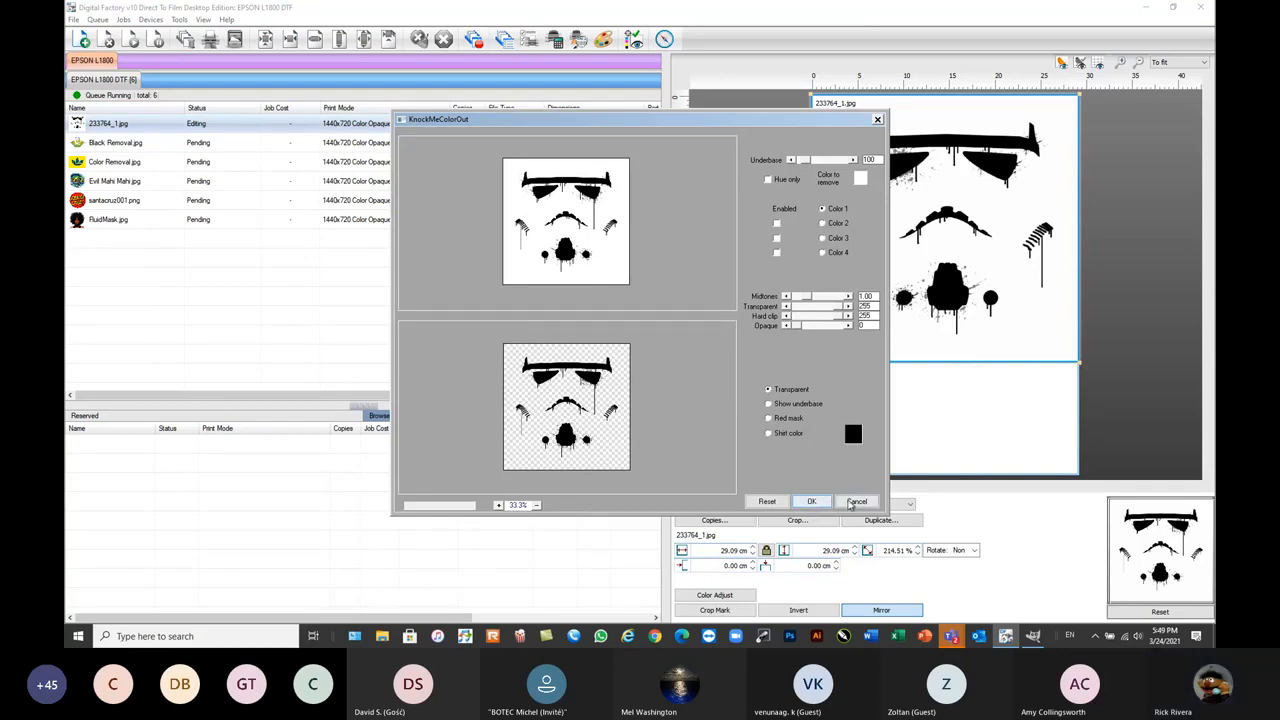
# - RIP the 233764_1.jpg job without printing and open its raw data view
pyautogui.rightClick(130, 128)
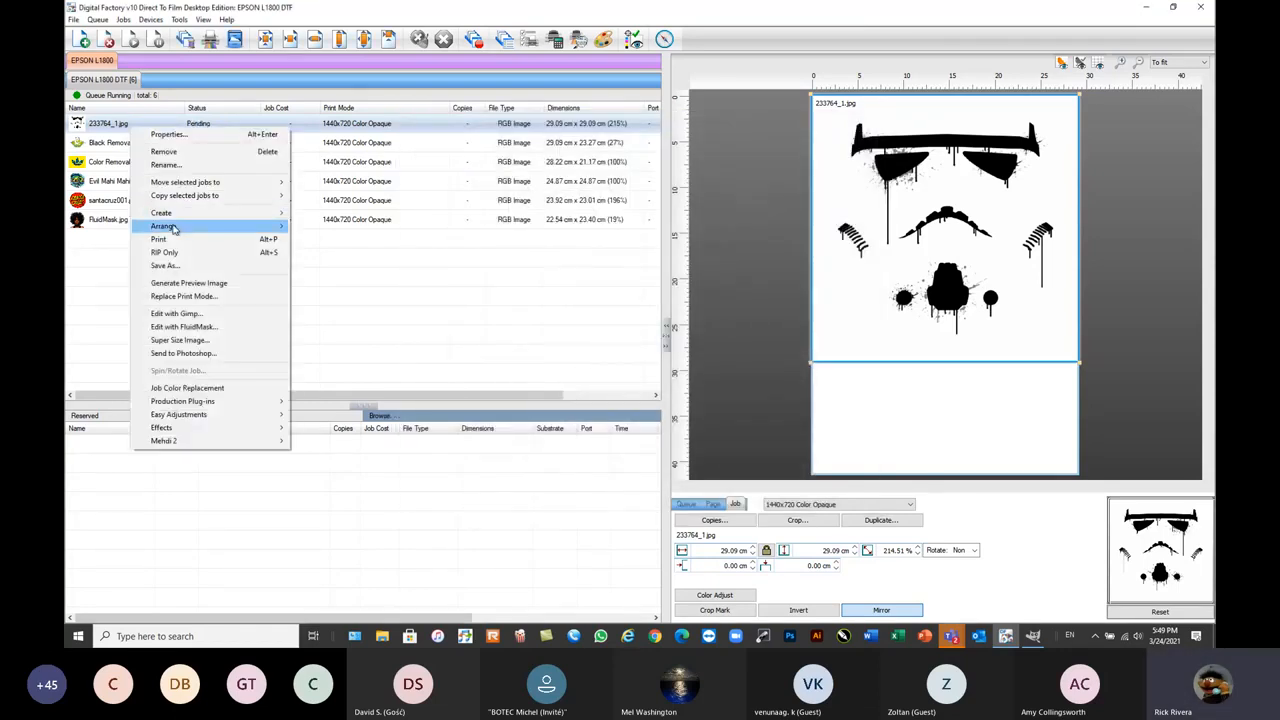
pyautogui.click(243, 252)
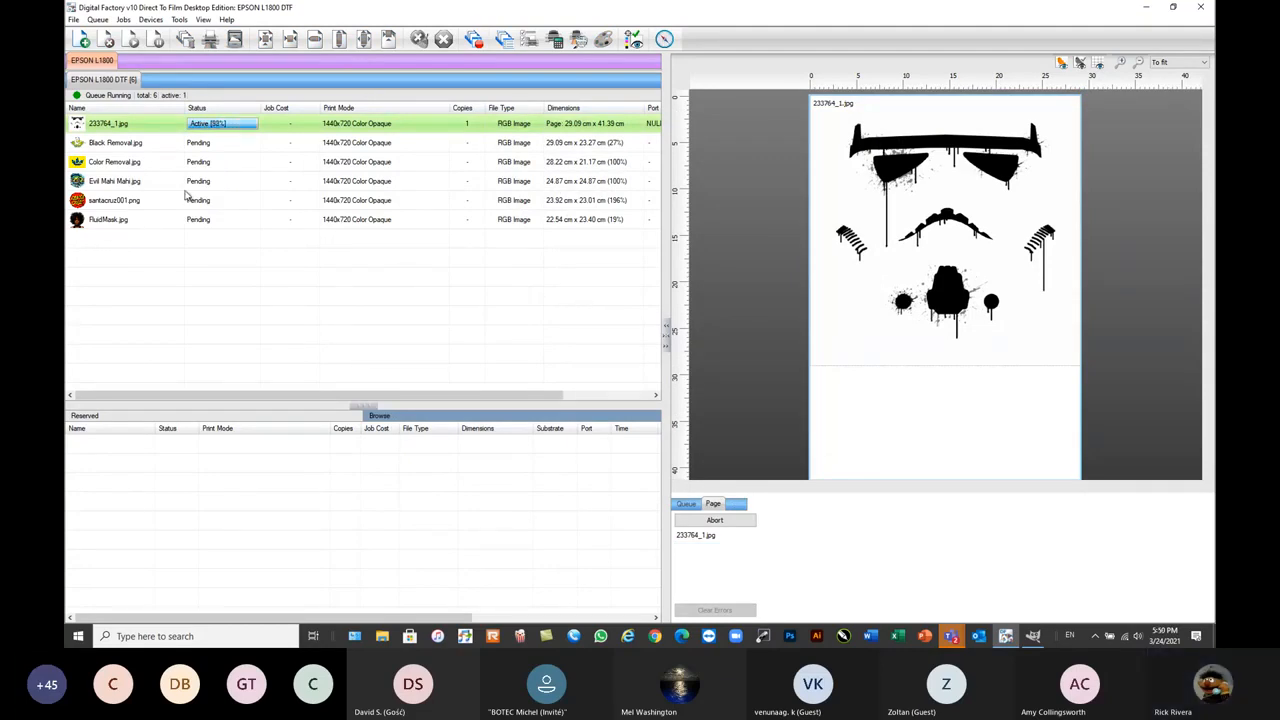
pyautogui.rightClick(146, 127)
pyautogui.click(195, 271)
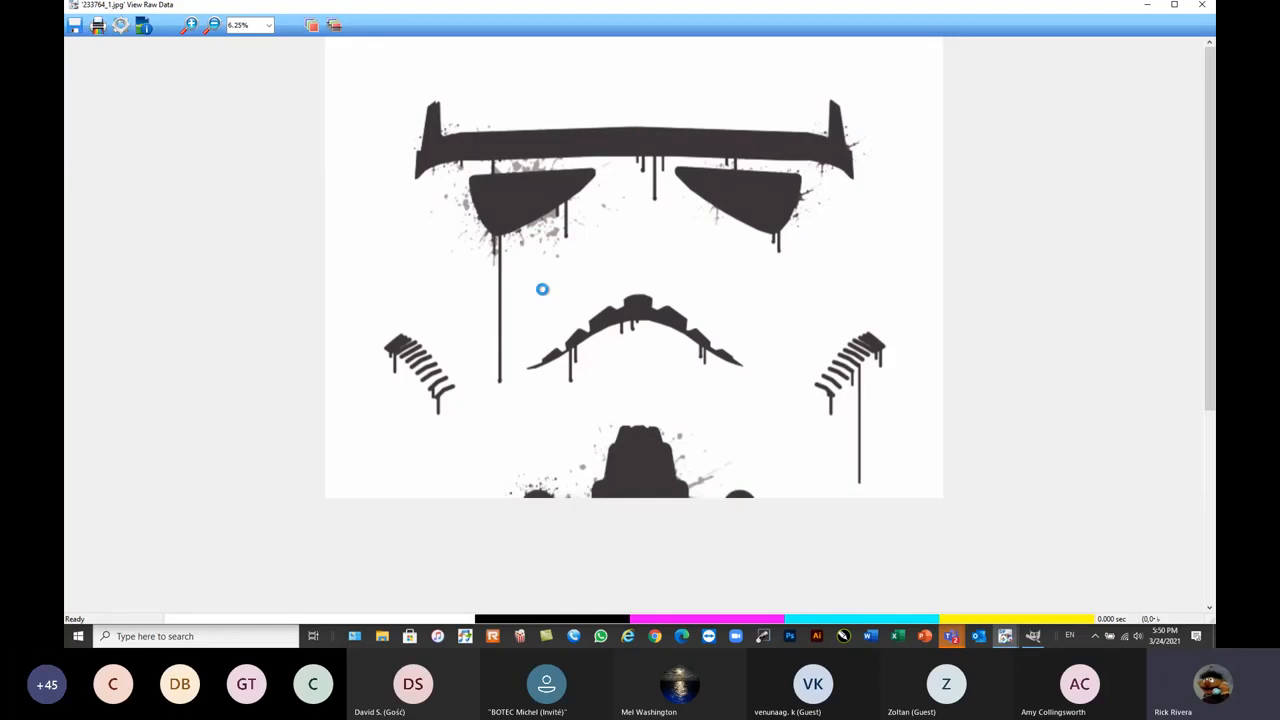
# - Show the film planes in the raw data, inspect the white coverage of the whole page at 3.12% zoom and close the view
pyautogui.click(335, 27)
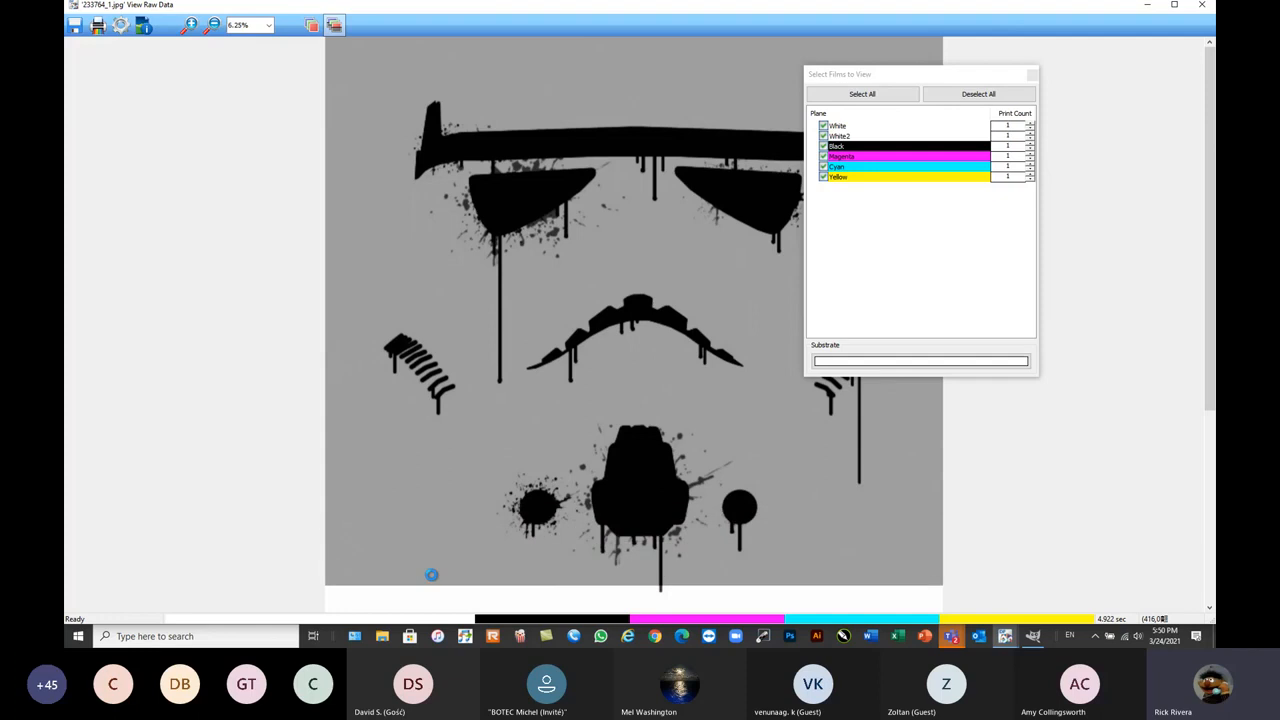
pyautogui.click(216, 26)
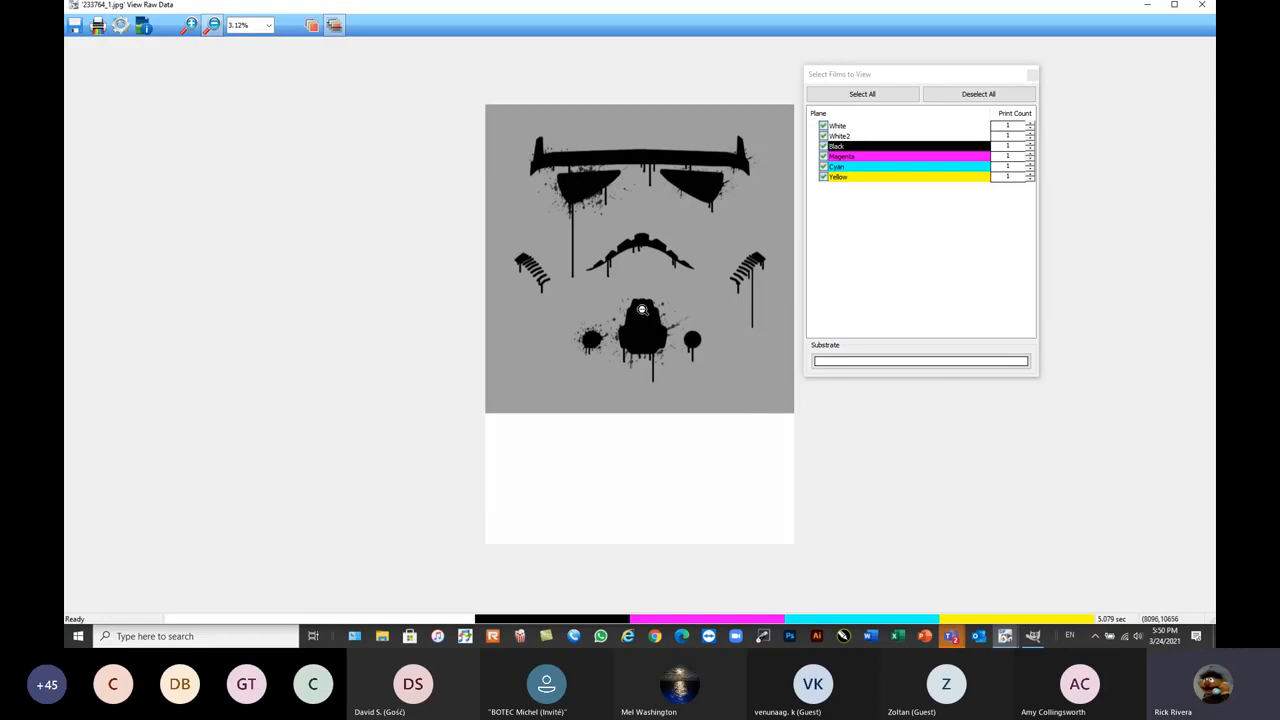
pyautogui.click(1200, 7)
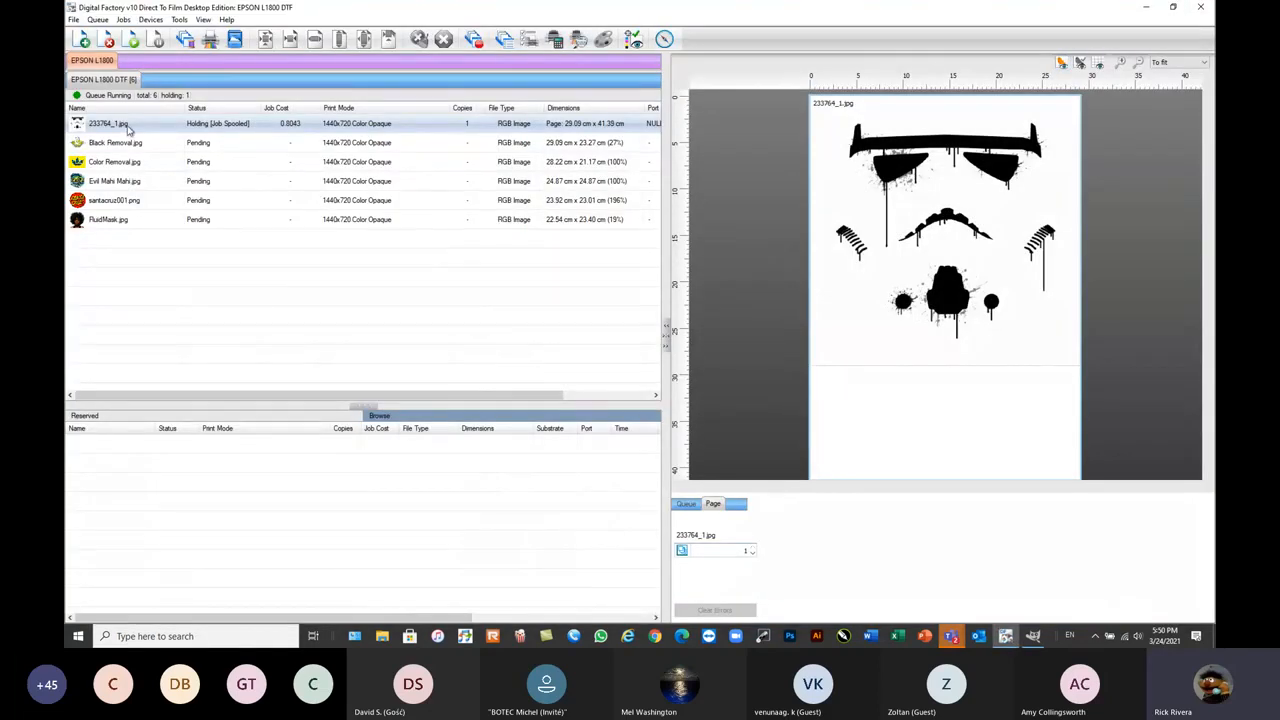
# - Open the spooled 233764_1.jpg page back into an editable job and select that job
pyautogui.rightClick(128, 128)
pyautogui.click(148, 185)
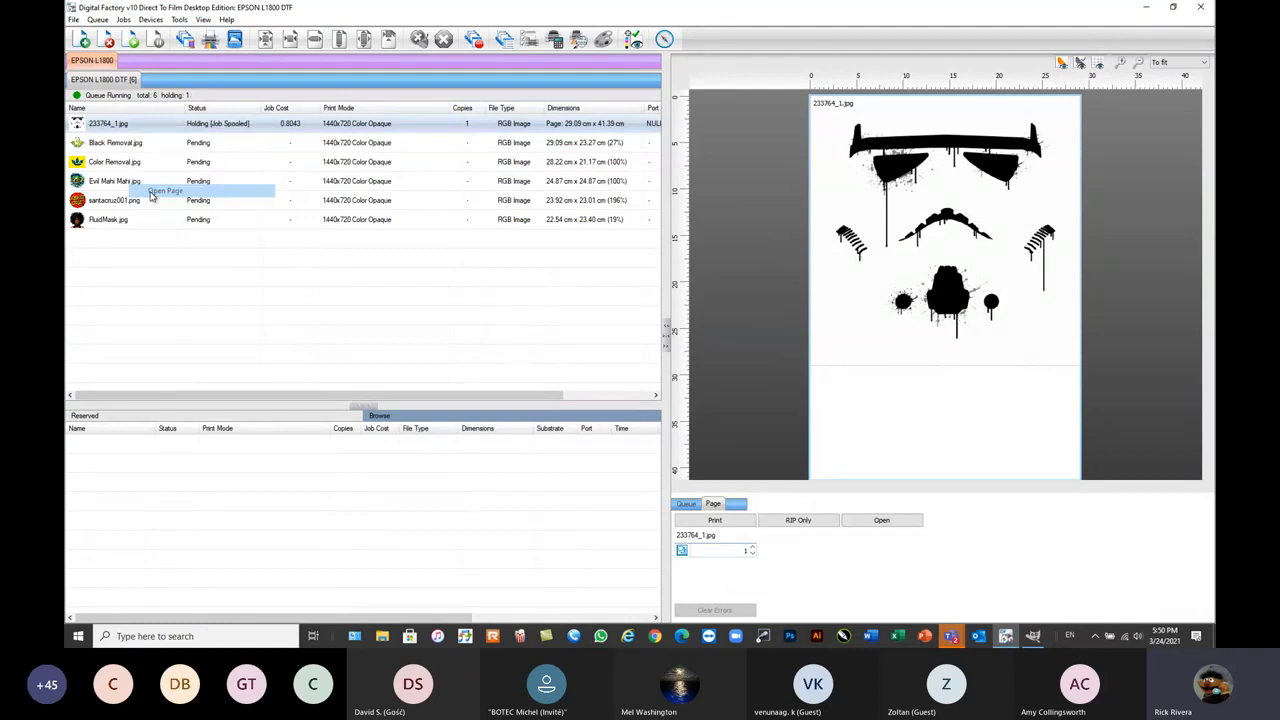
pyautogui.click(127, 127)
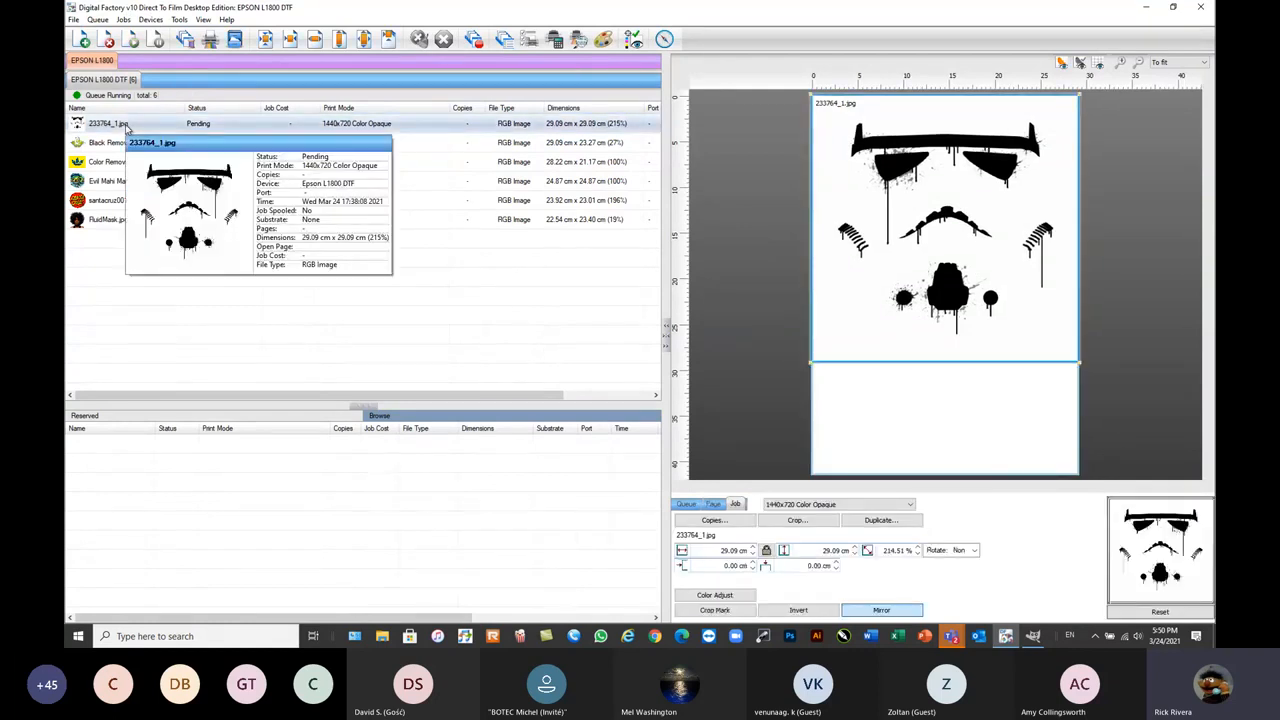
# - RIP the 233764_1.jpg job without printing and open its spooled page back into an editable job
pyautogui.rightClick(127, 127)
pyautogui.click(160, 251)
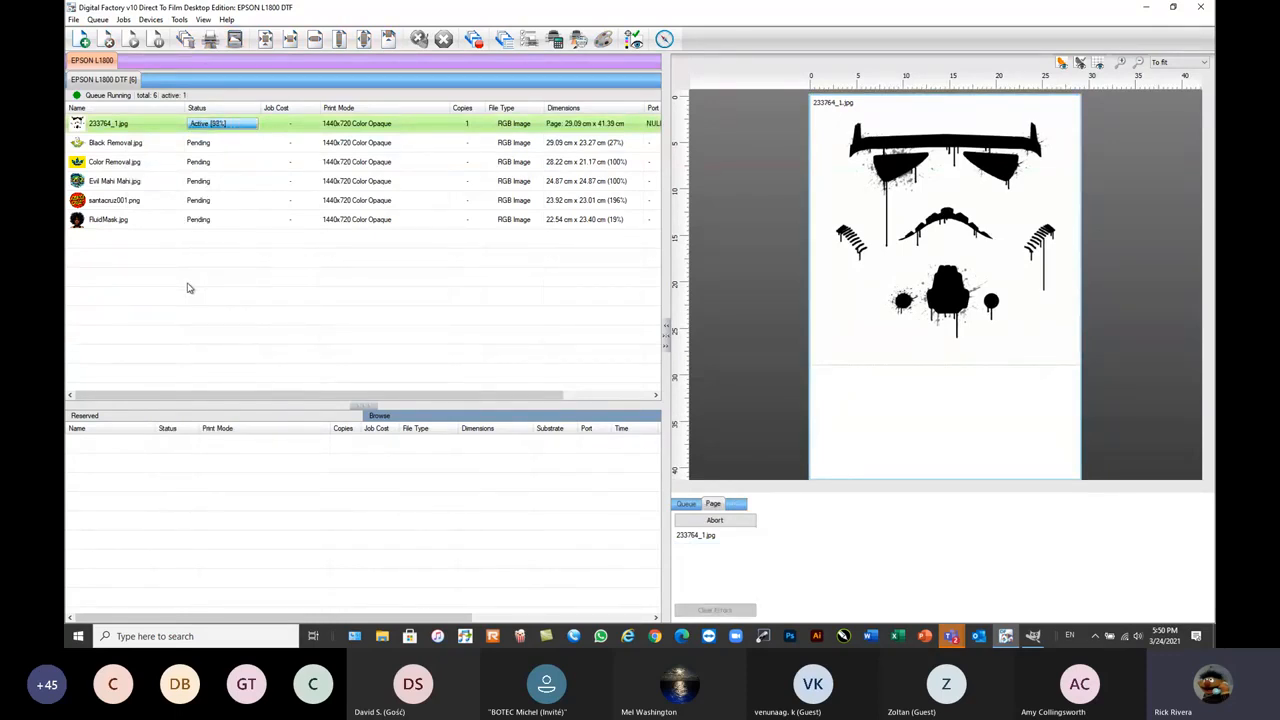
pyautogui.rightClick(134, 126)
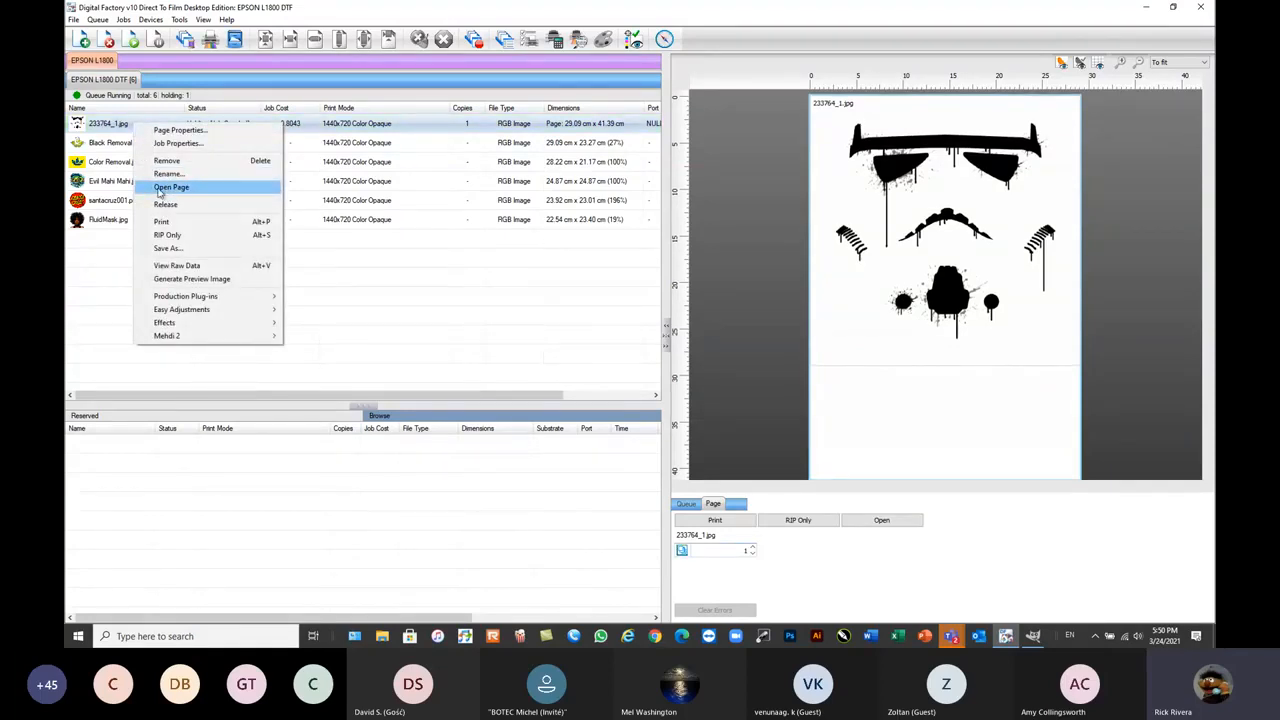
pyautogui.click(172, 187)
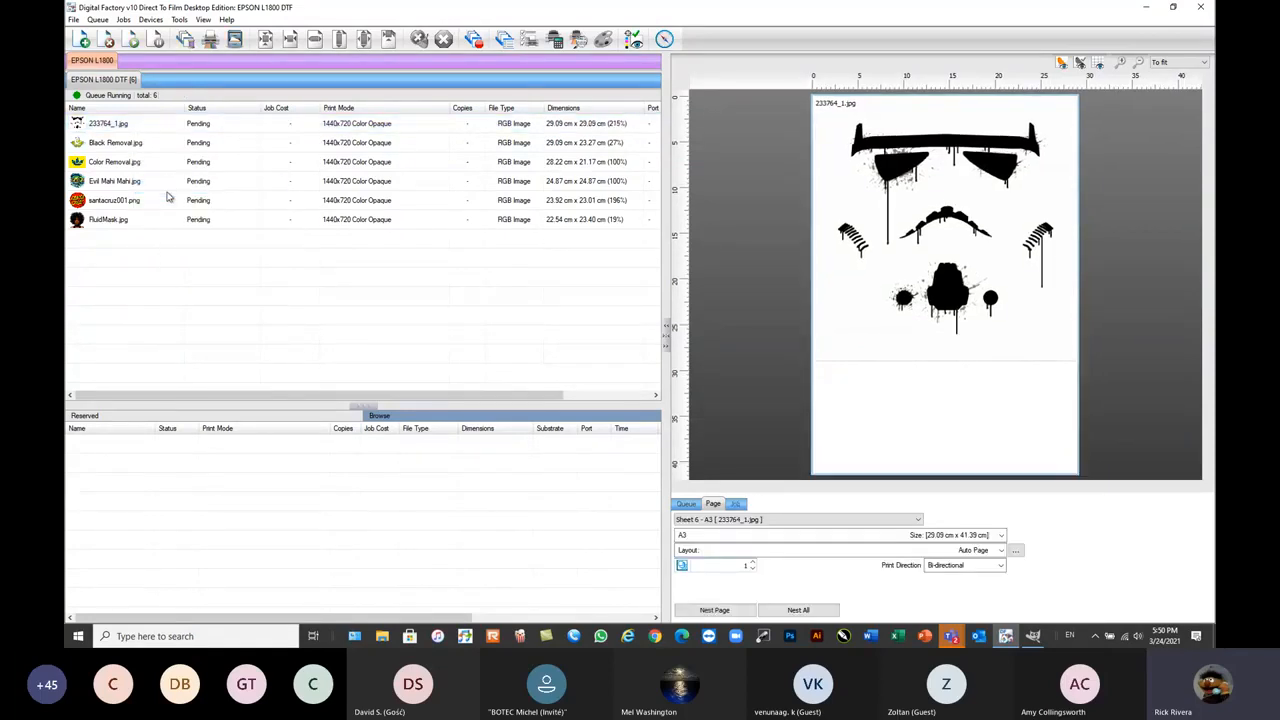
# - Apply KnockMeColorOut to the 233764_1.jpg job with white as the color to remove
pyautogui.click(183, 124)
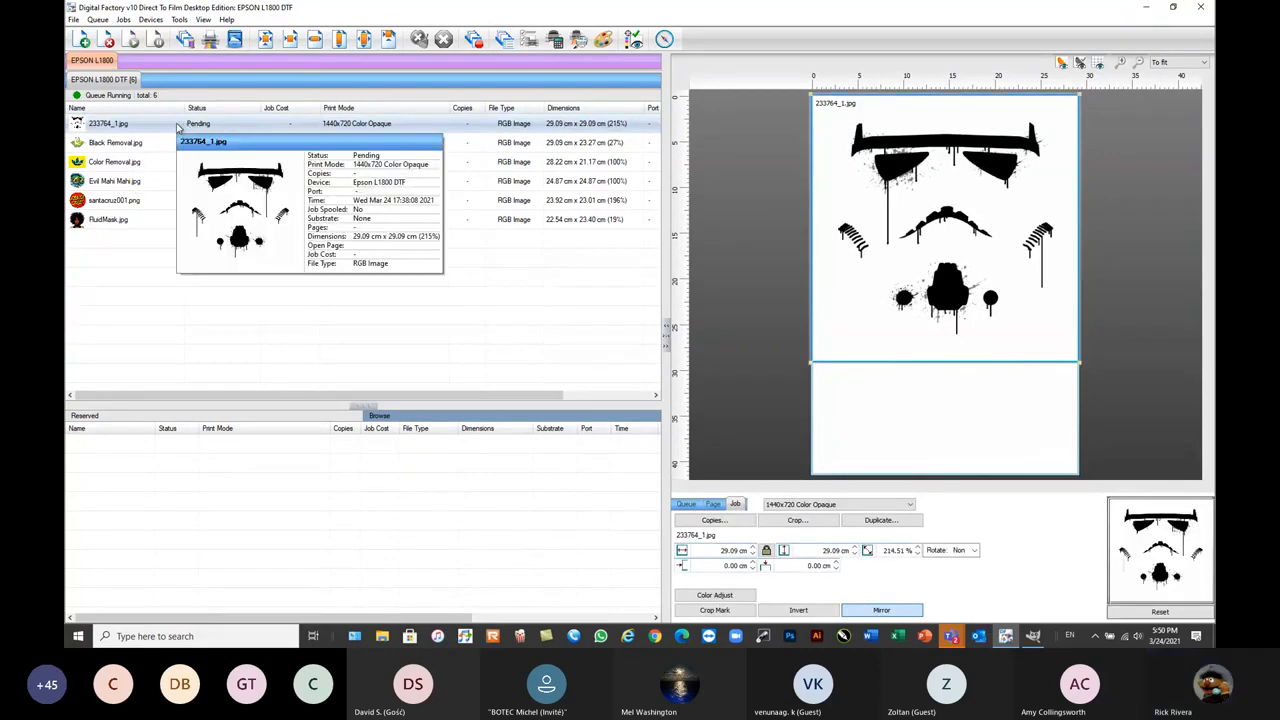
pyautogui.rightClick(185, 127)
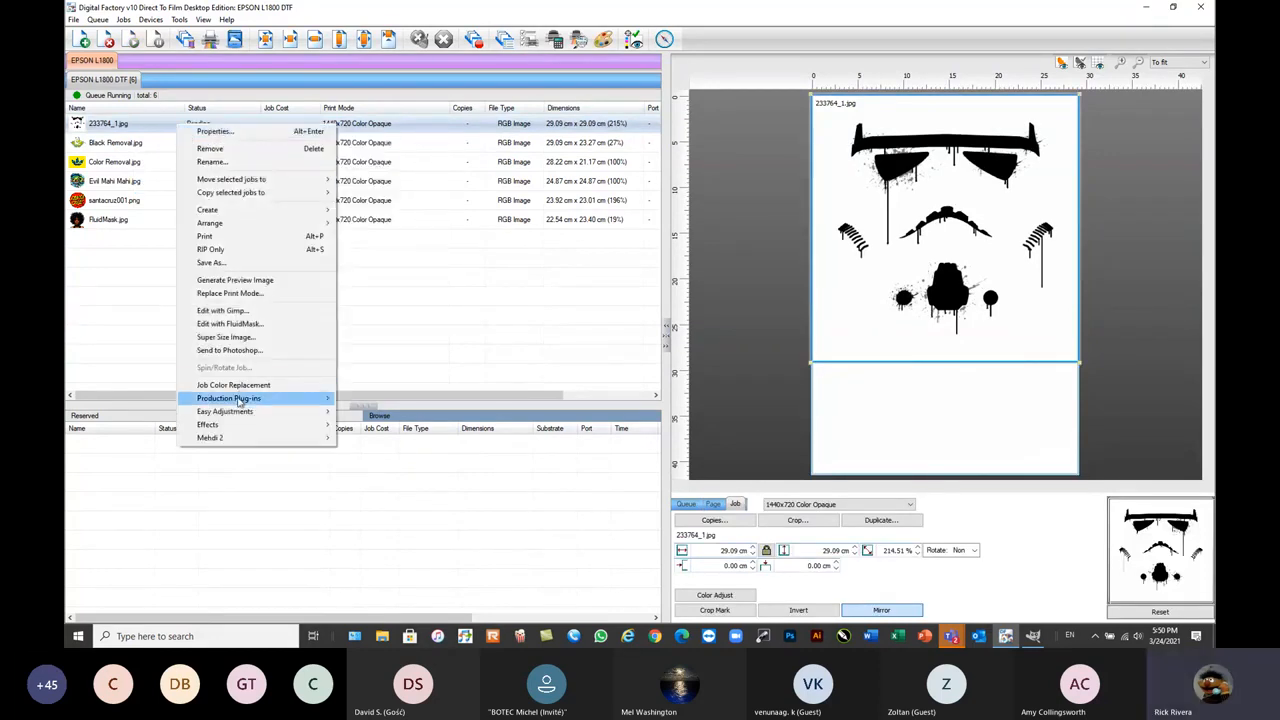
pyautogui.moveTo(244, 404)
pyautogui.click(374, 438)
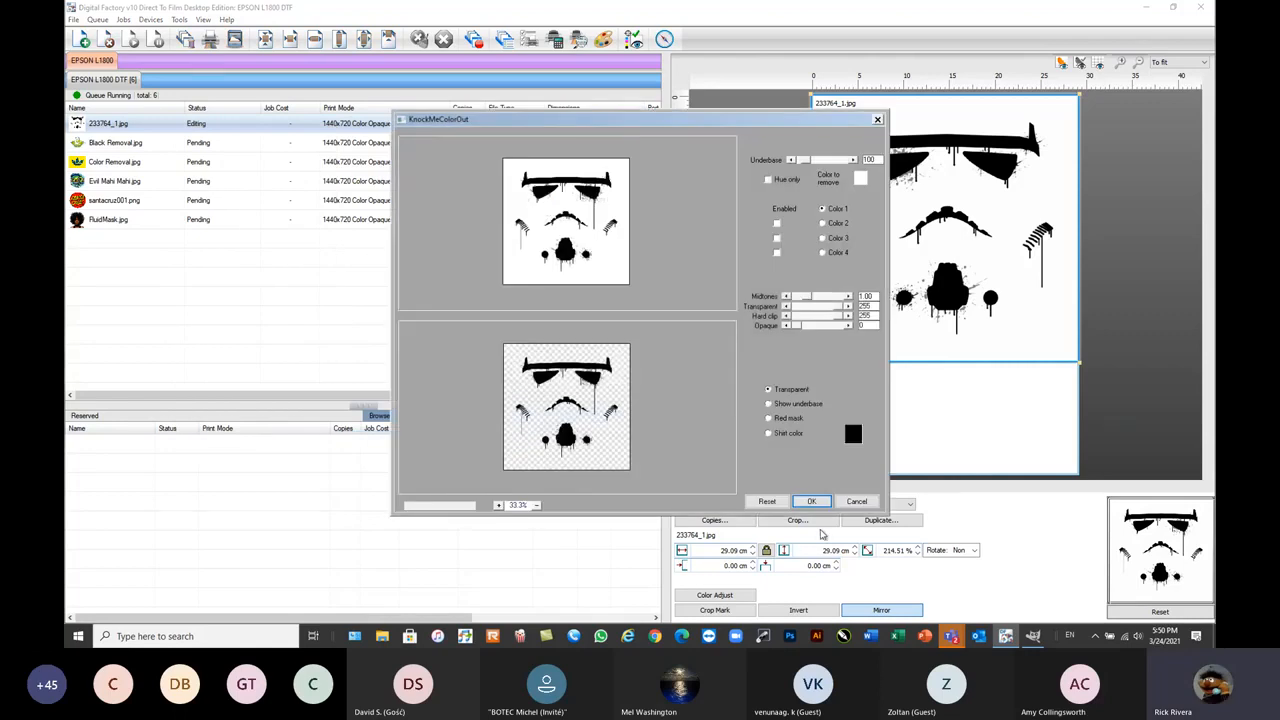
pyautogui.click(812, 502)
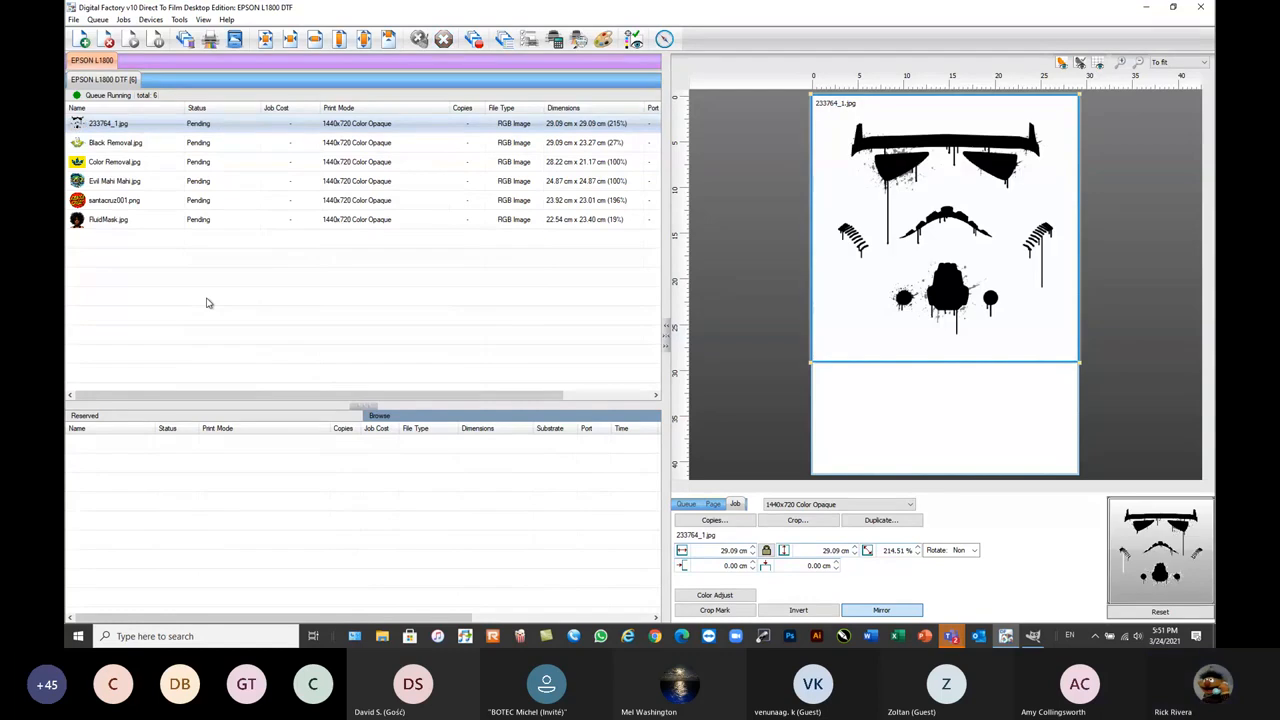
# - RIP the edited 233764_1.jpg job without printing and open its raw data view
pyautogui.rightClick(126, 124)
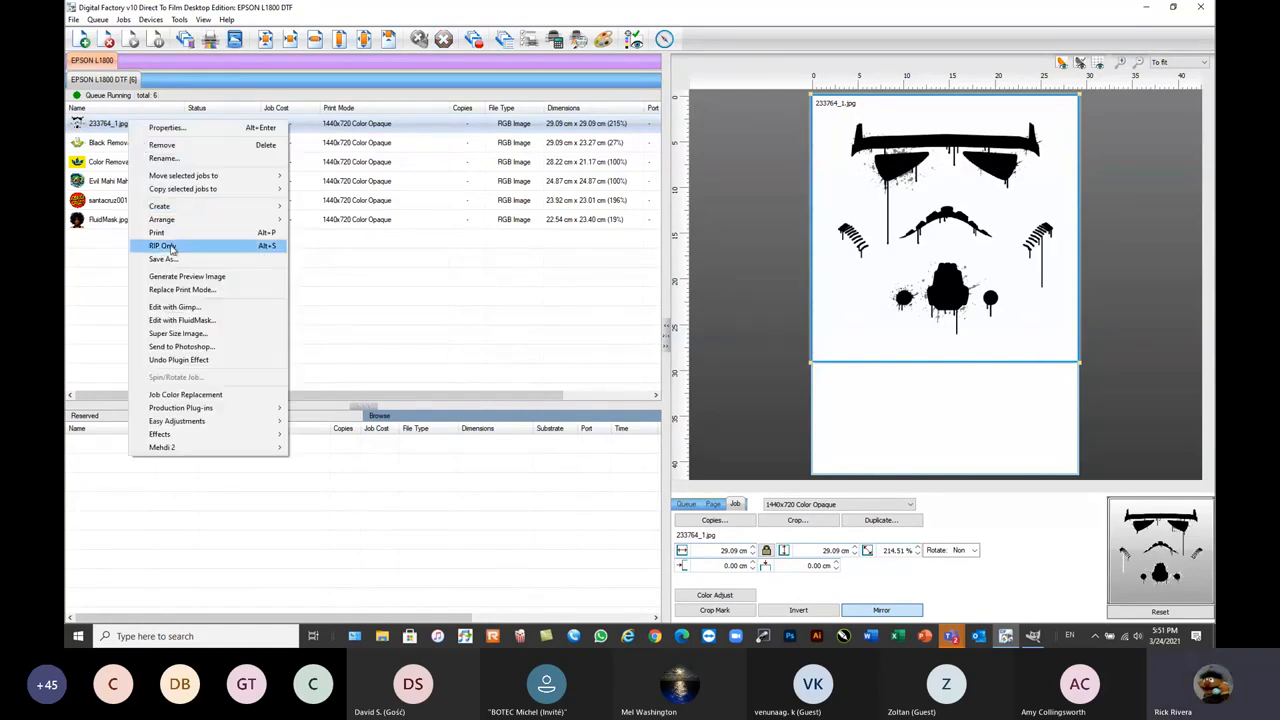
pyautogui.click(173, 247)
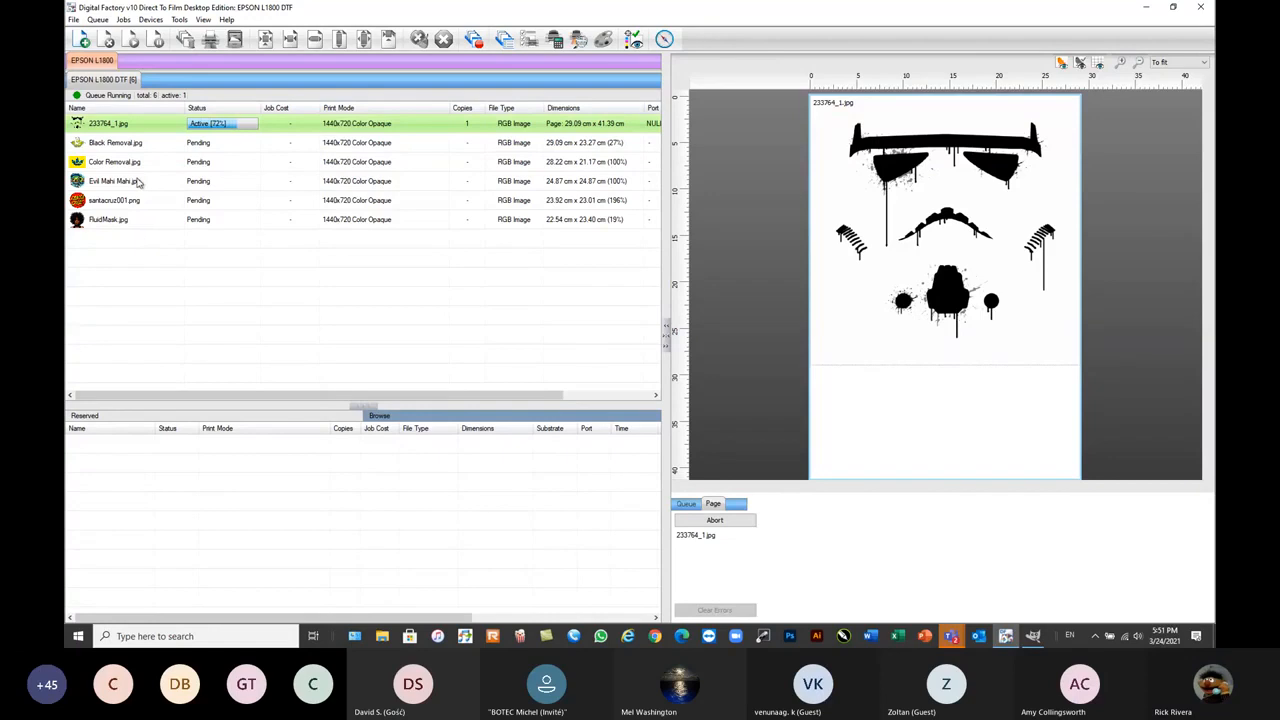
pyautogui.moveTo(119, 127)
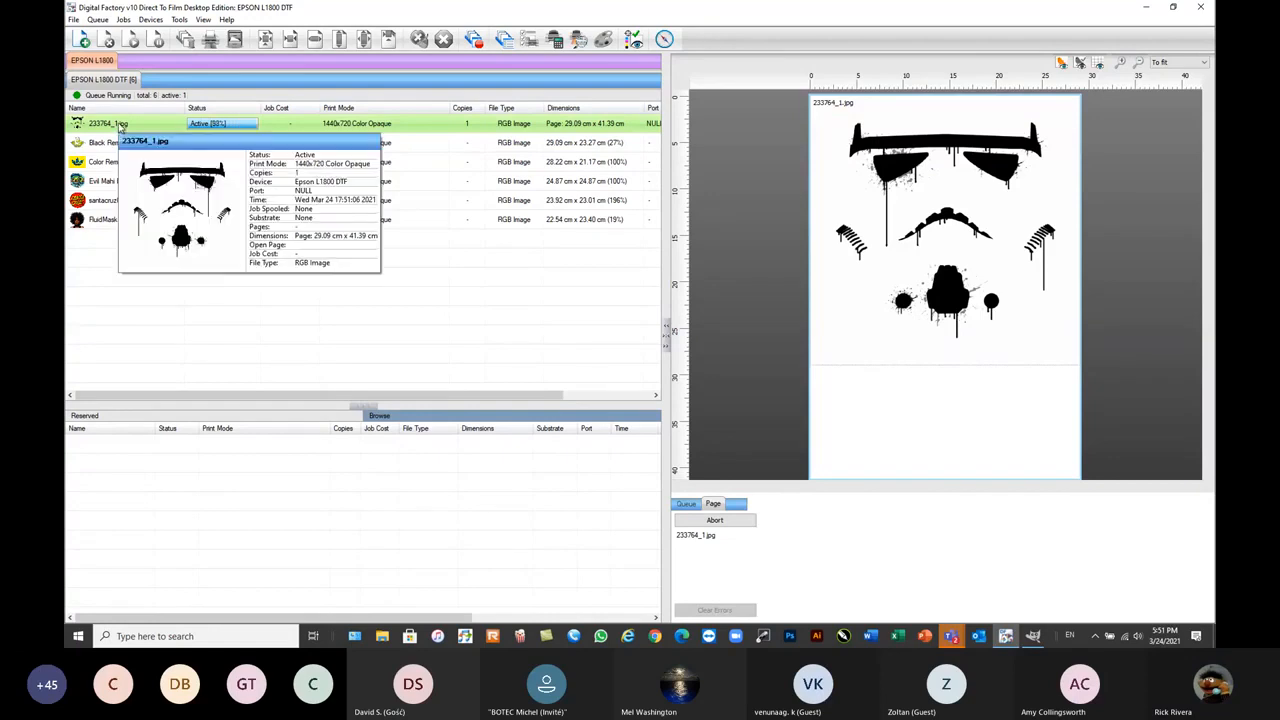
pyautogui.rightClick(119, 125)
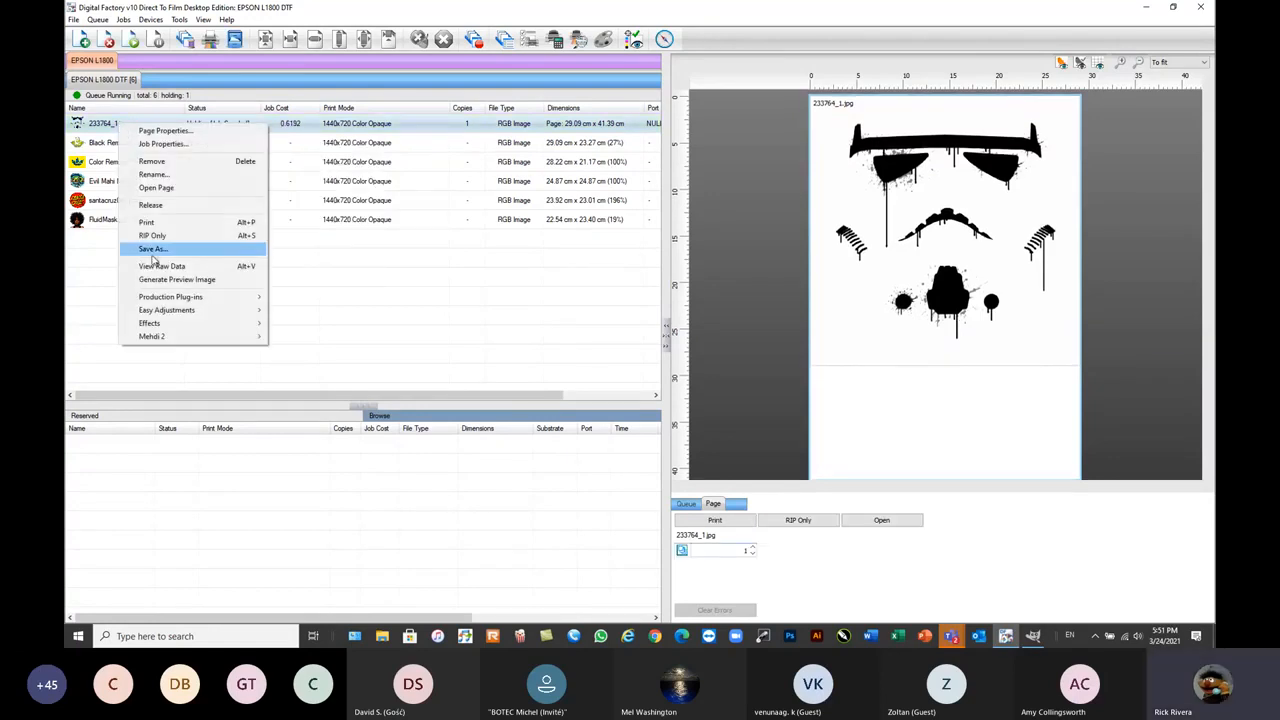
pyautogui.click(168, 267)
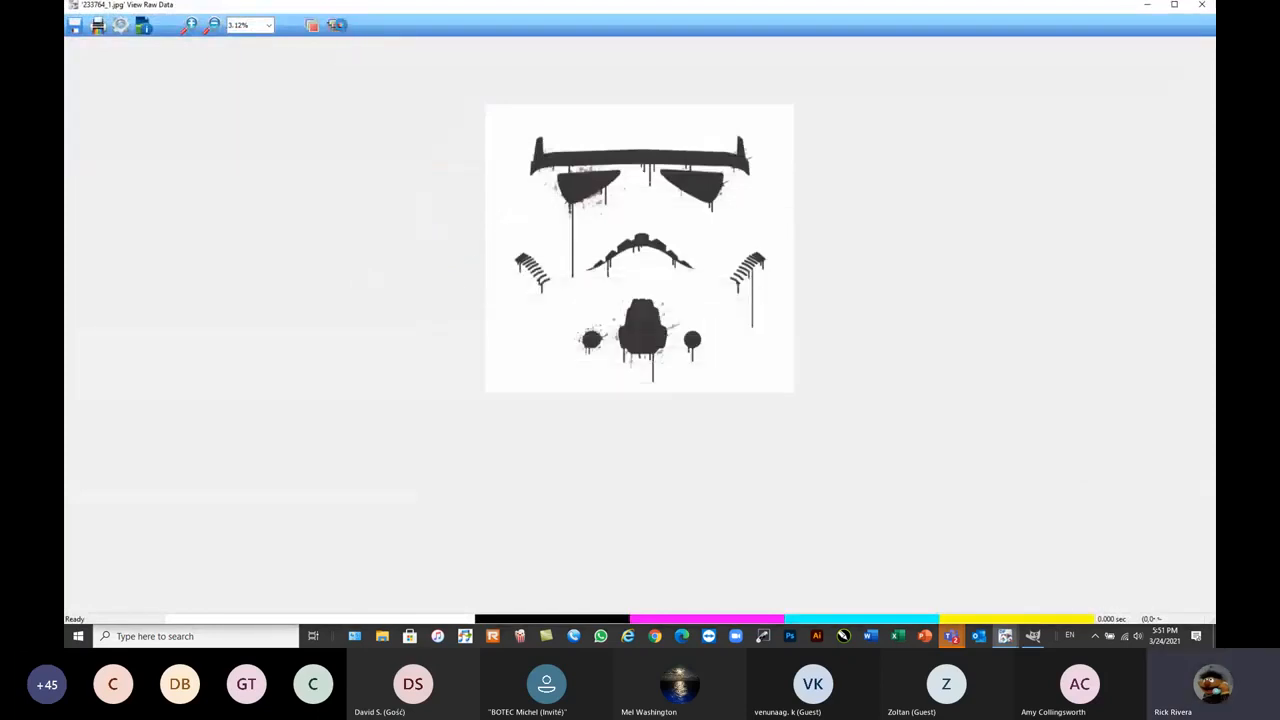
# - Examine only the White and White2 film planes in the raw data, show all planes again and close the view
pyautogui.click(335, 26)
pyautogui.click(335, 26)
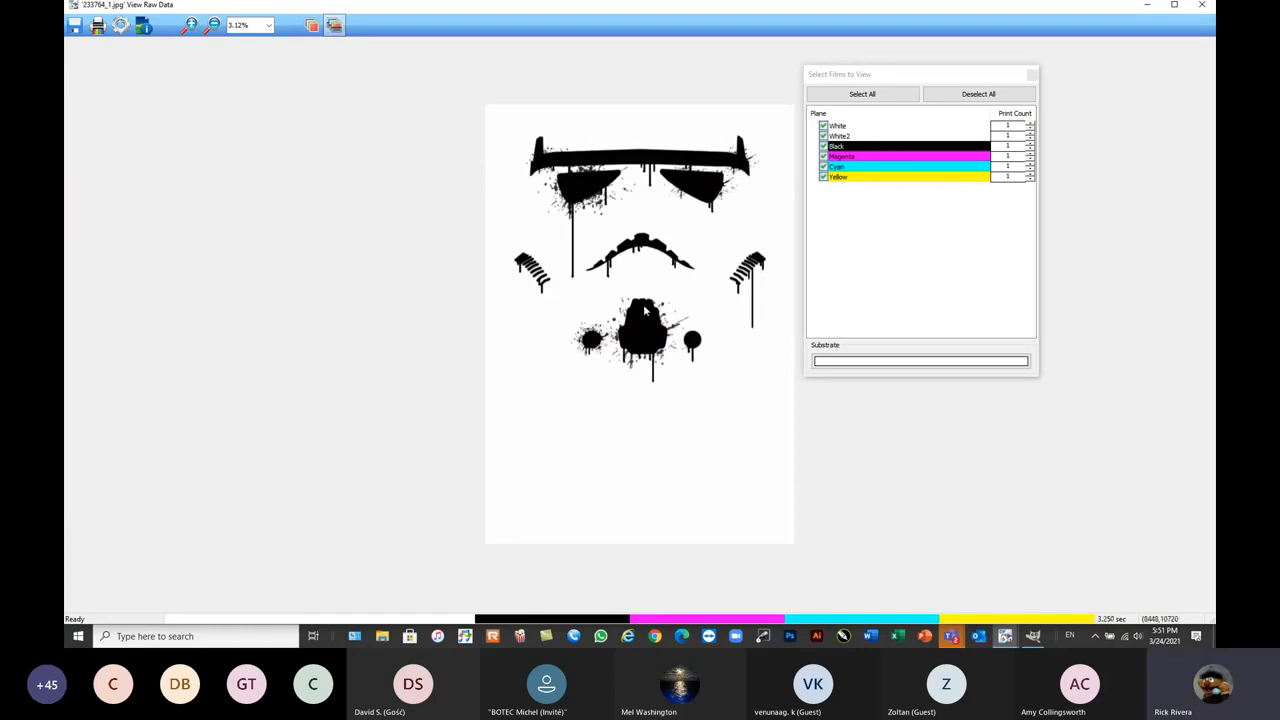
pyautogui.click(962, 97)
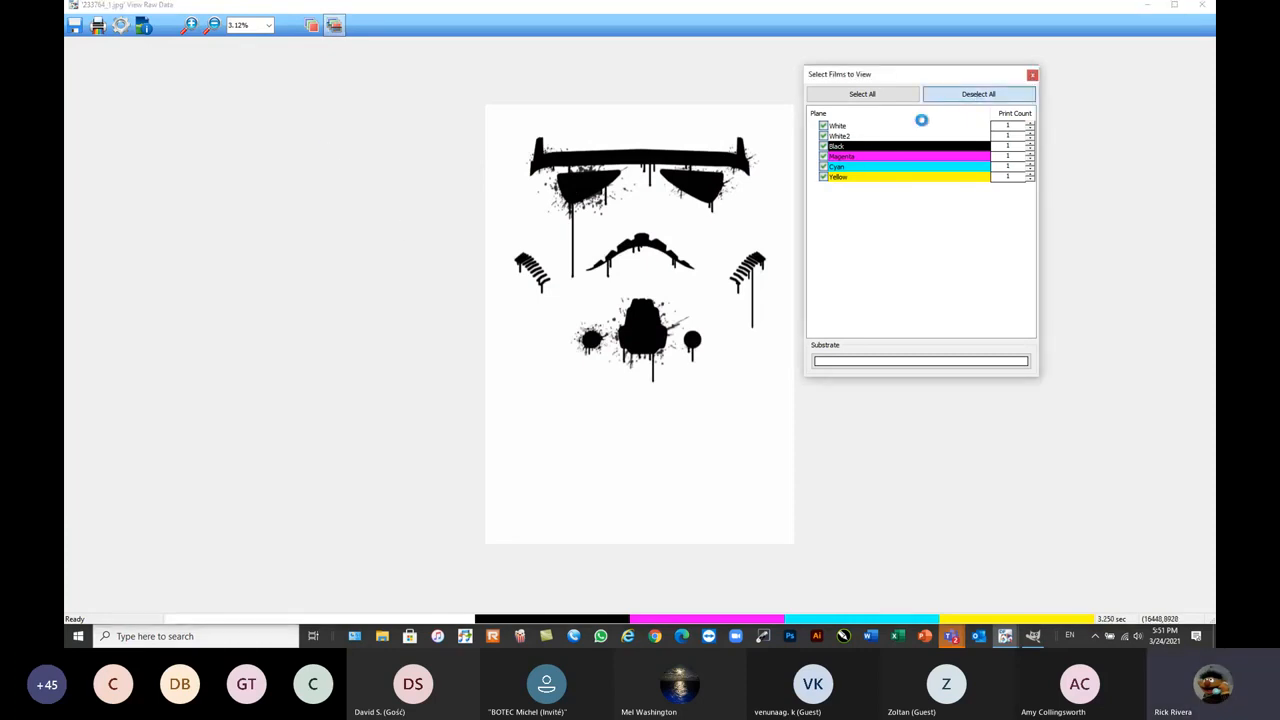
pyautogui.click(824, 126)
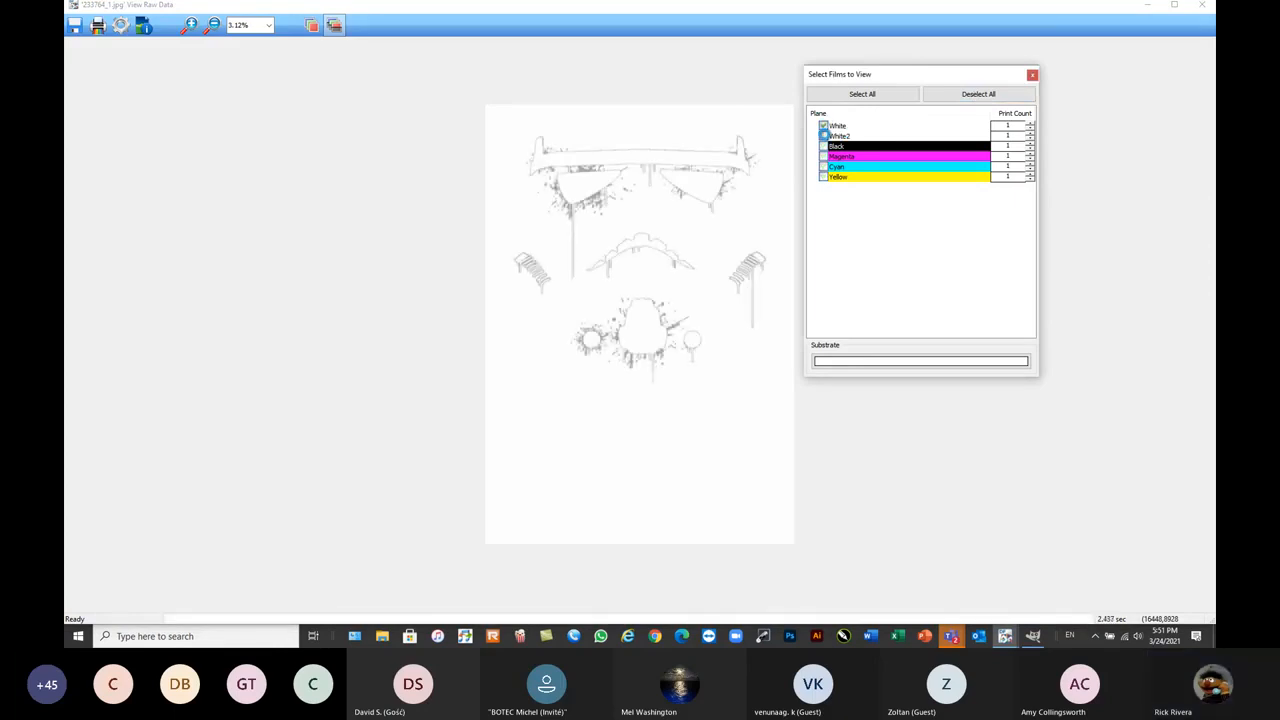
pyautogui.click(824, 136)
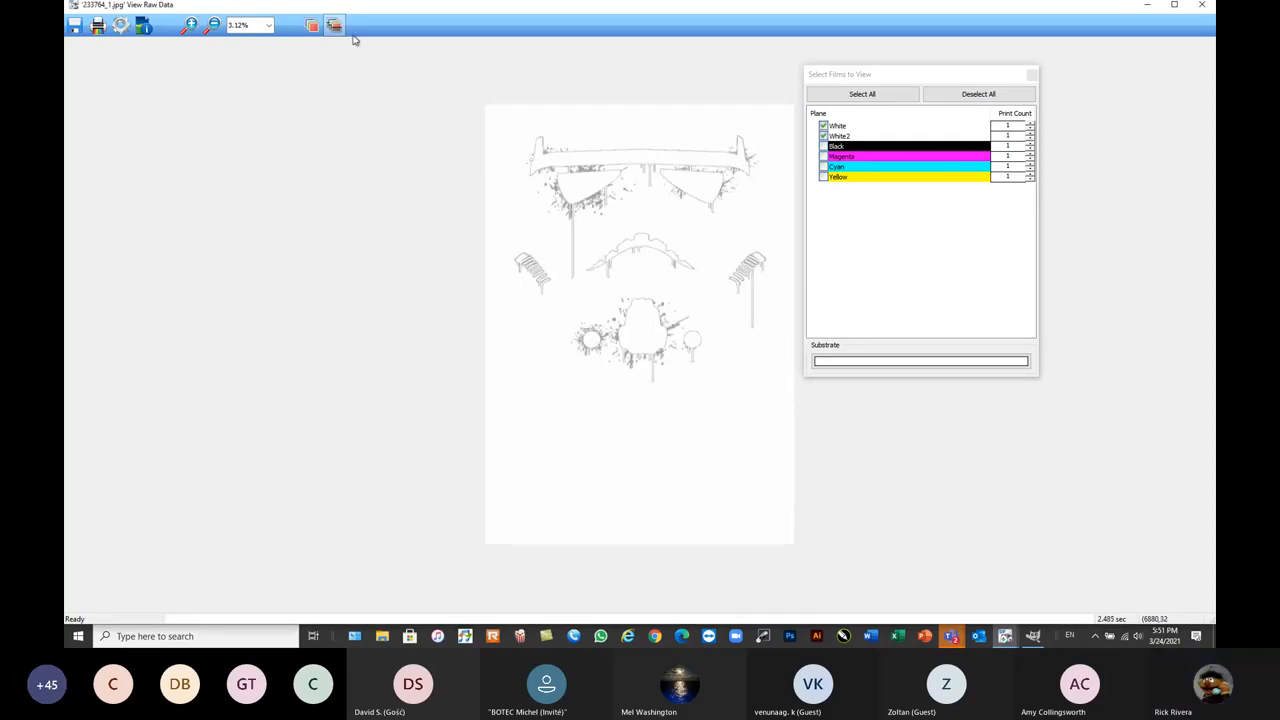
pyautogui.click(861, 95)
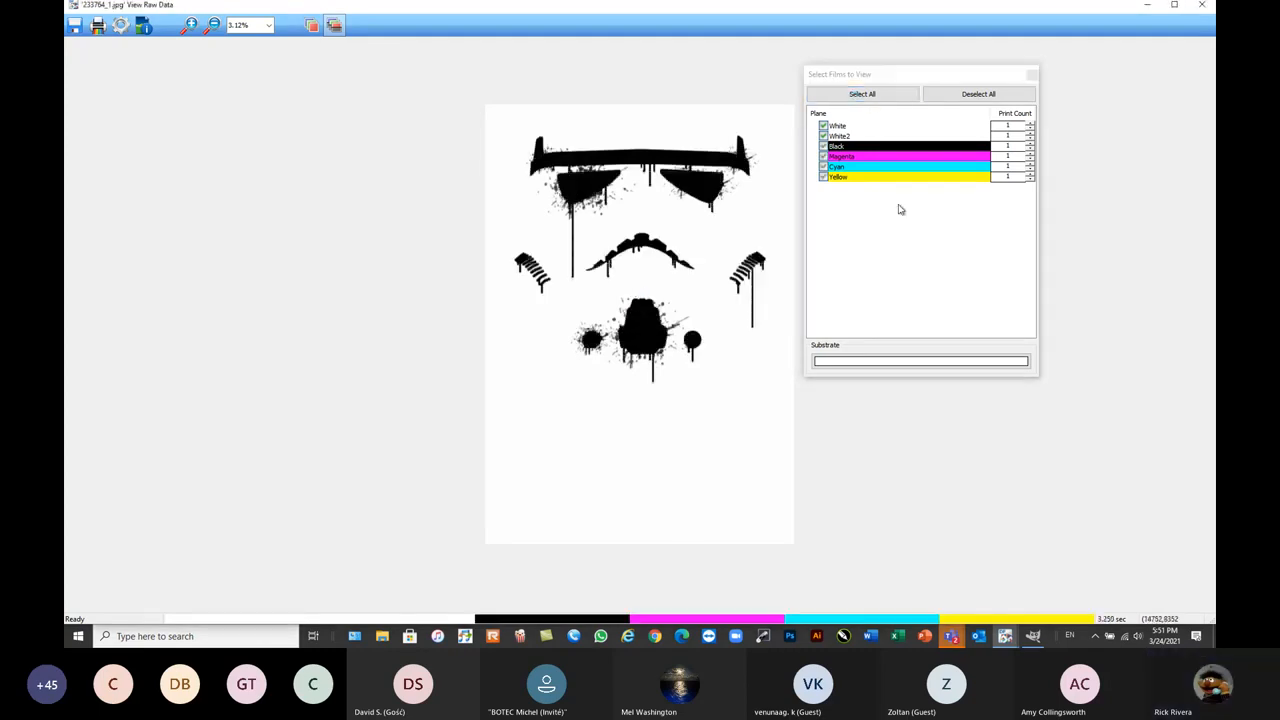
pyautogui.click(1203, 7)
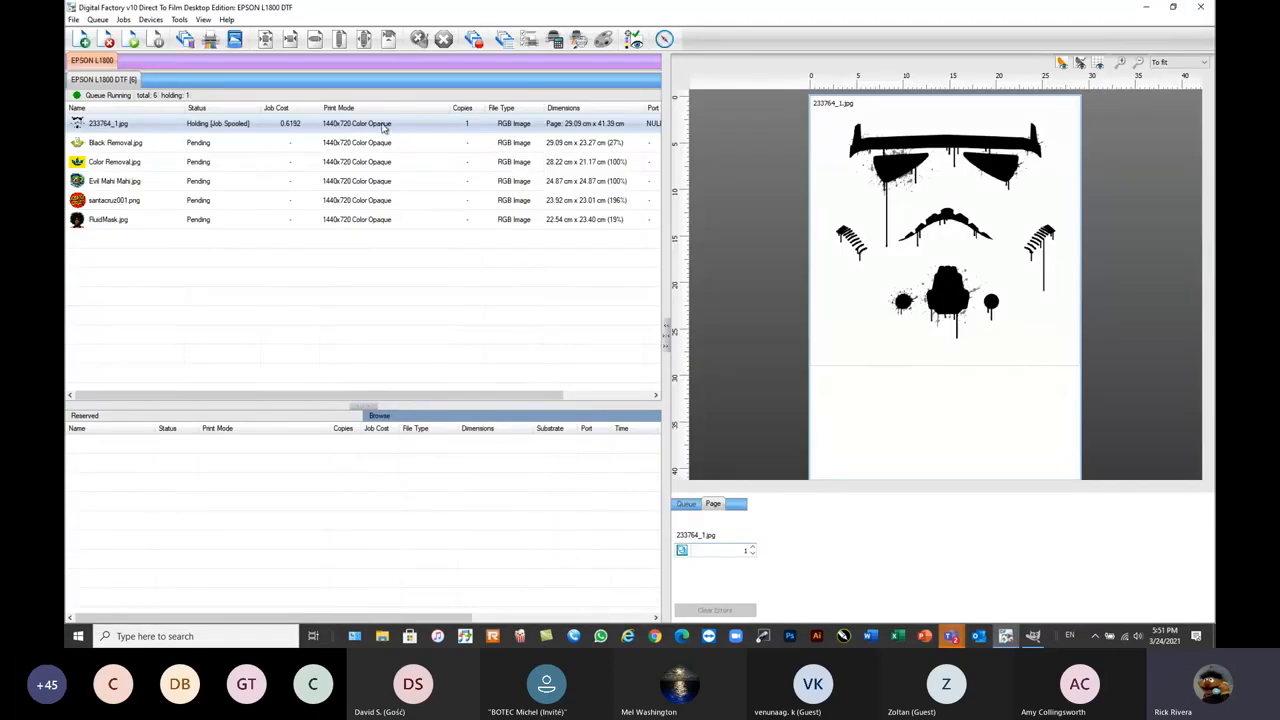
# - Open the spooled 233764_1.jpg page back into an editable job
pyautogui.rightClick(184, 121)
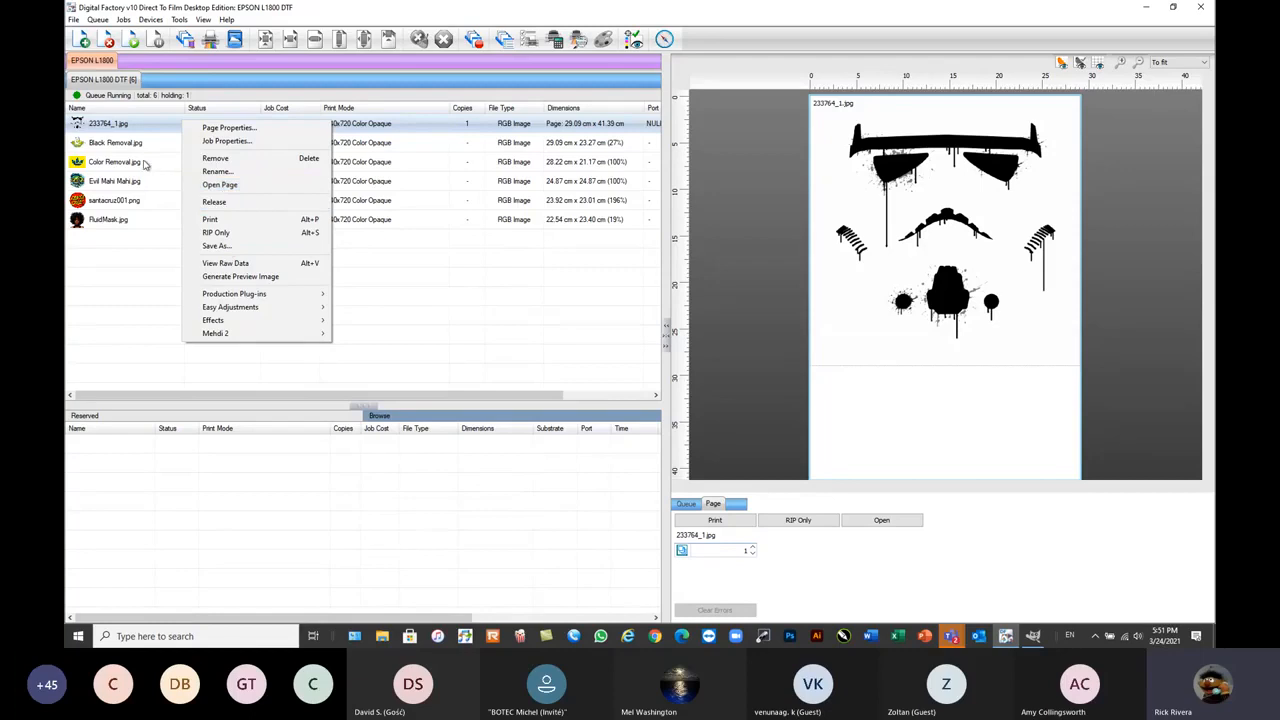
pyautogui.click(147, 127)
pyautogui.rightClick(172, 127)
pyautogui.click(190, 175)
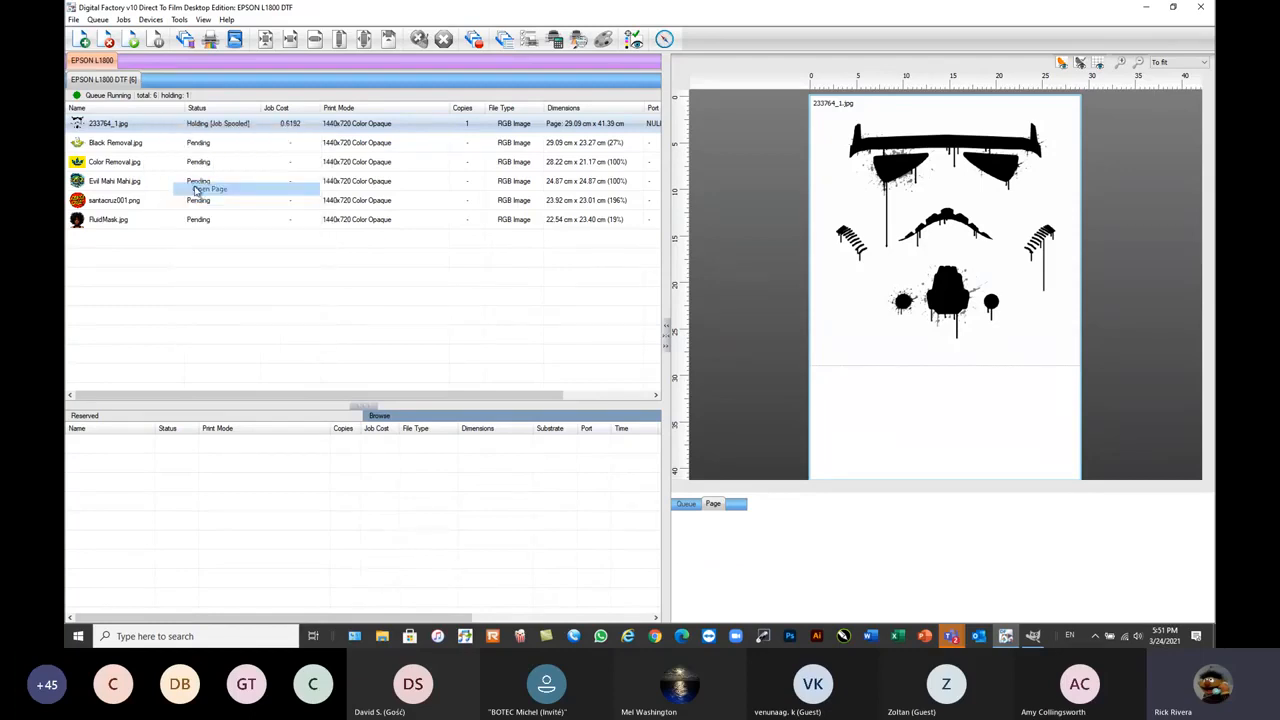
pyautogui.doubleClick(155, 127)
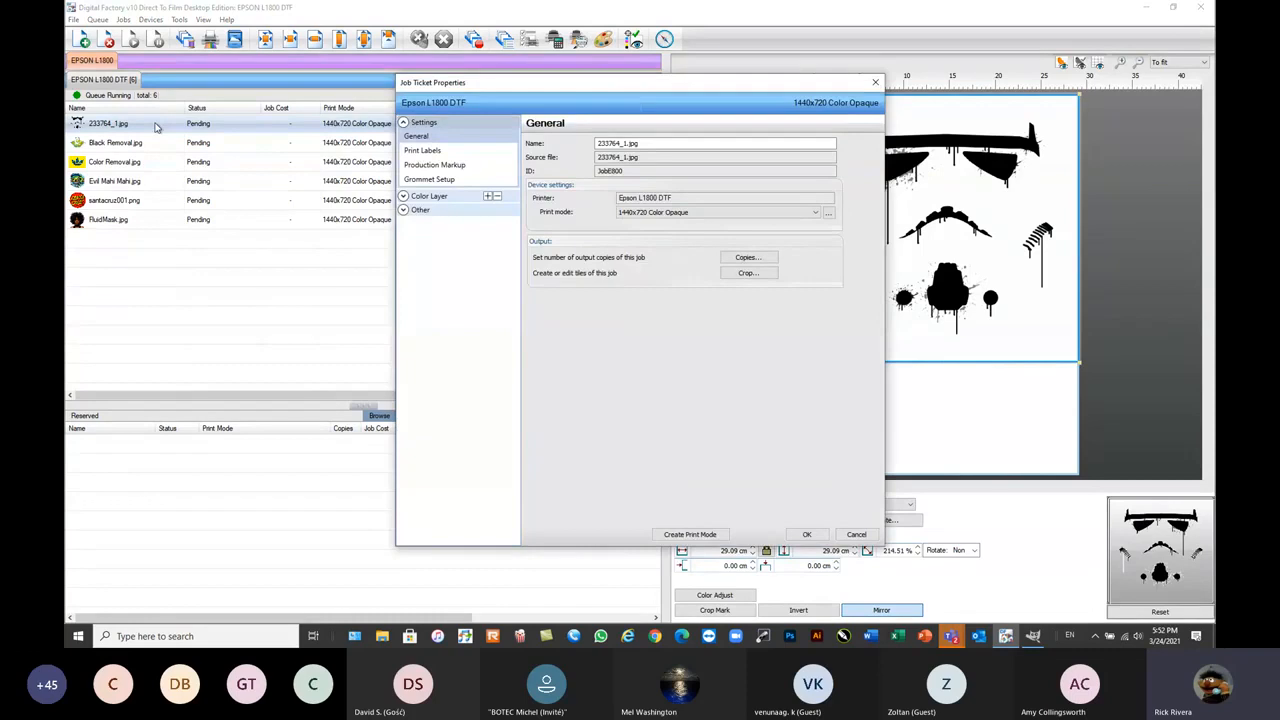
pyautogui.click(854, 535)
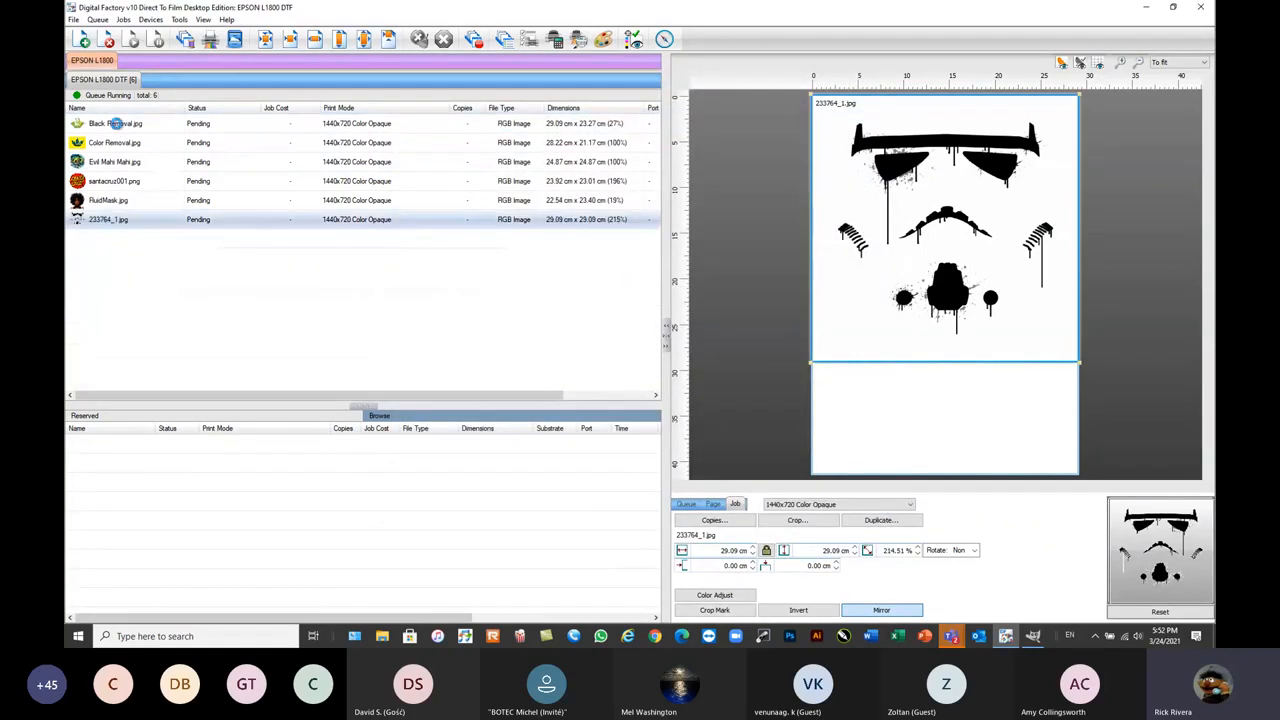
pyautogui.doubleClick(123, 222)
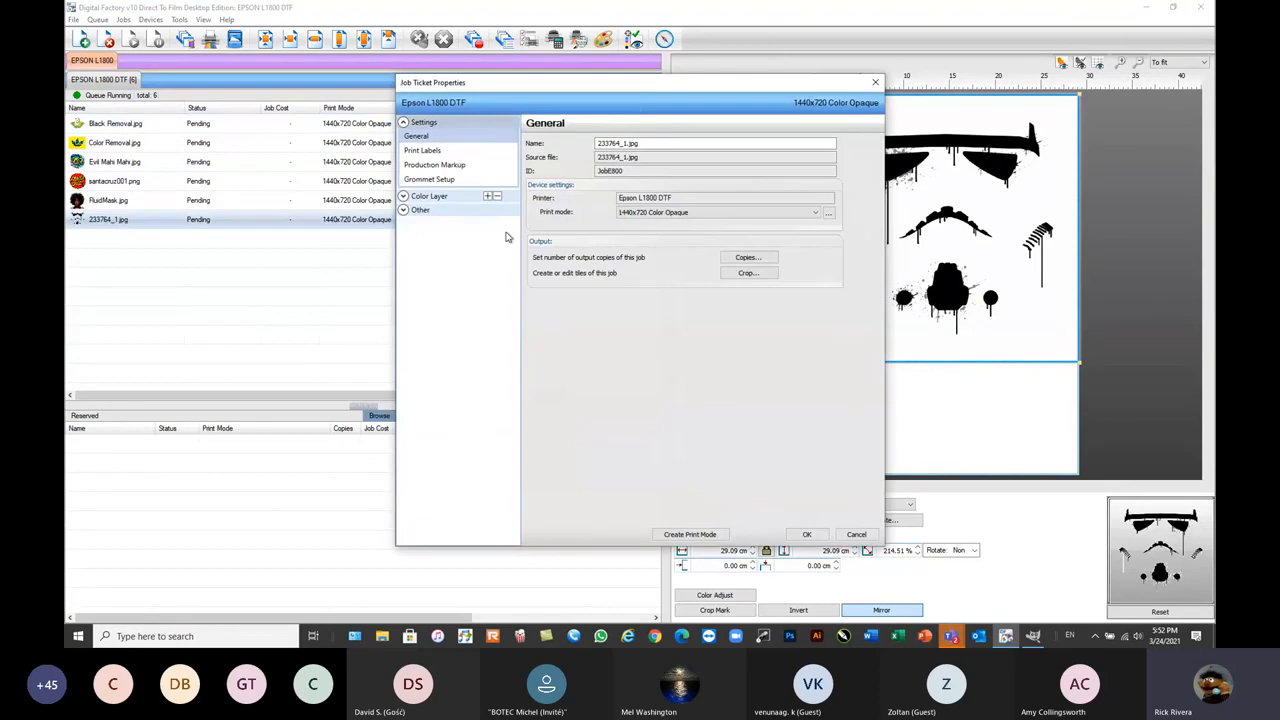
pyautogui.click(875, 83)
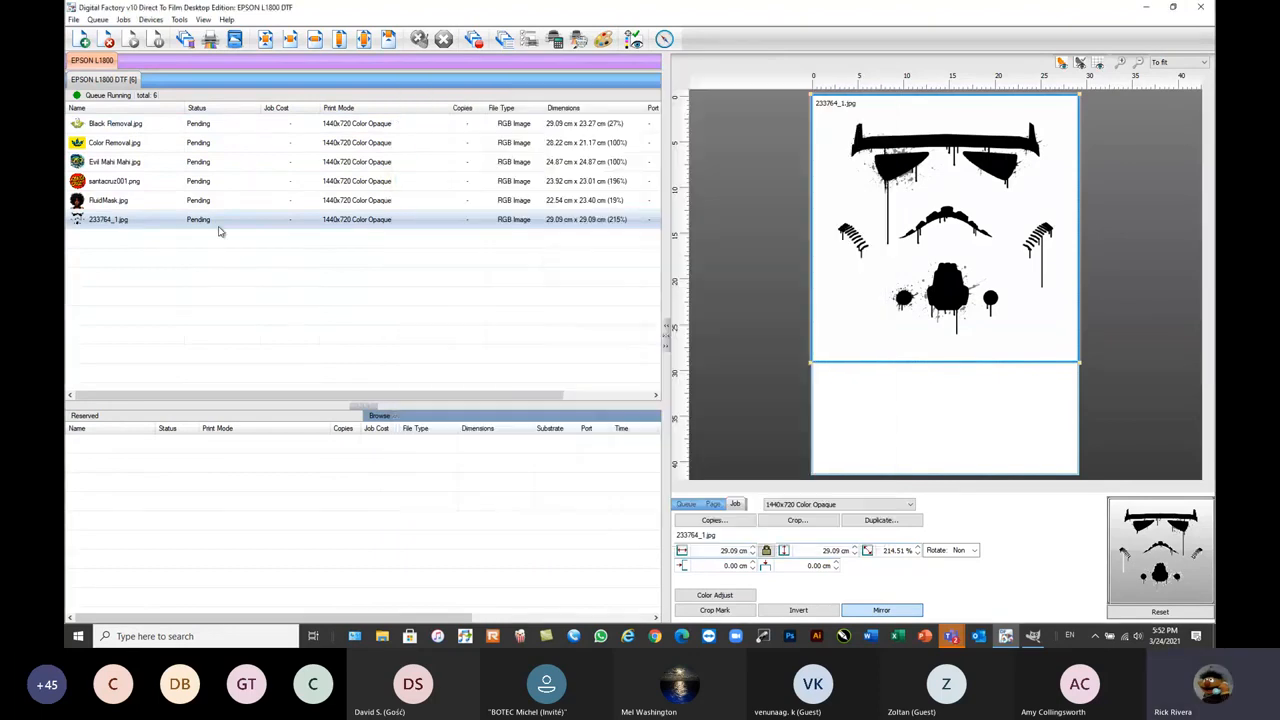
# - In the 233764_1.jpg job's processing options, set the underbase strength to Strong 100% White under black and the maximum white ink to 100
pyautogui.doubleClick(200, 218)
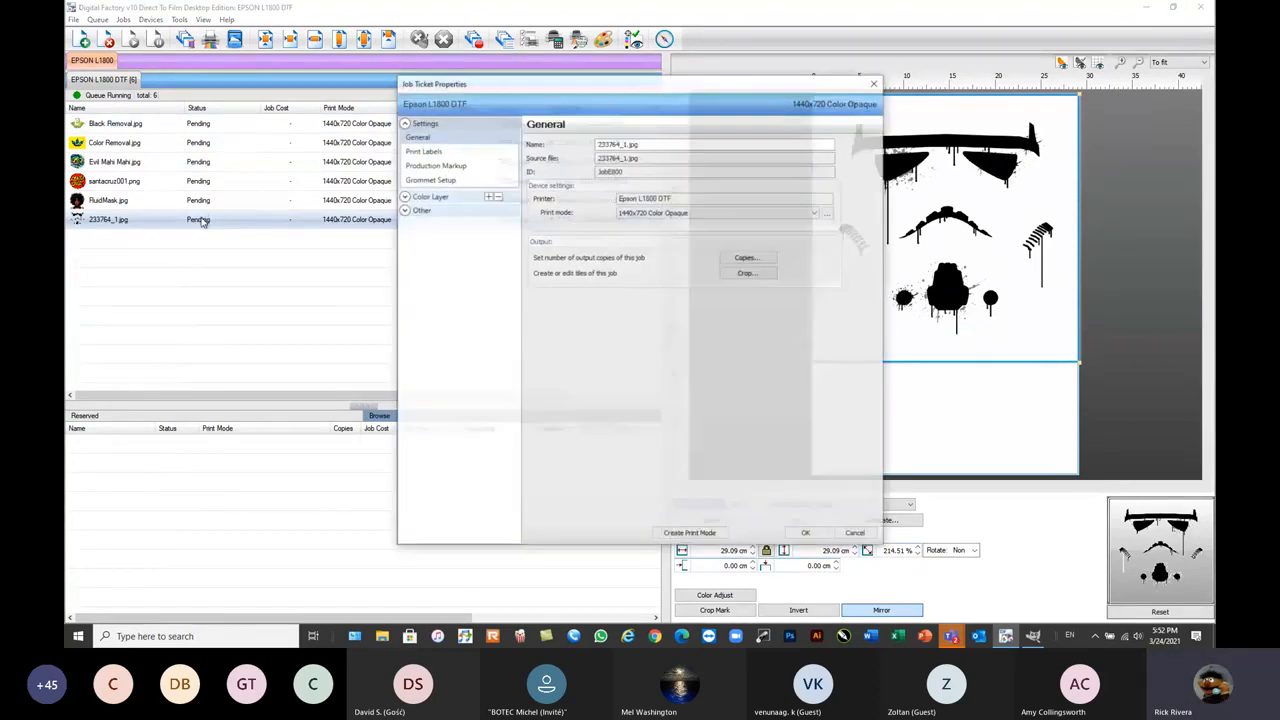
pyautogui.click(428, 198)
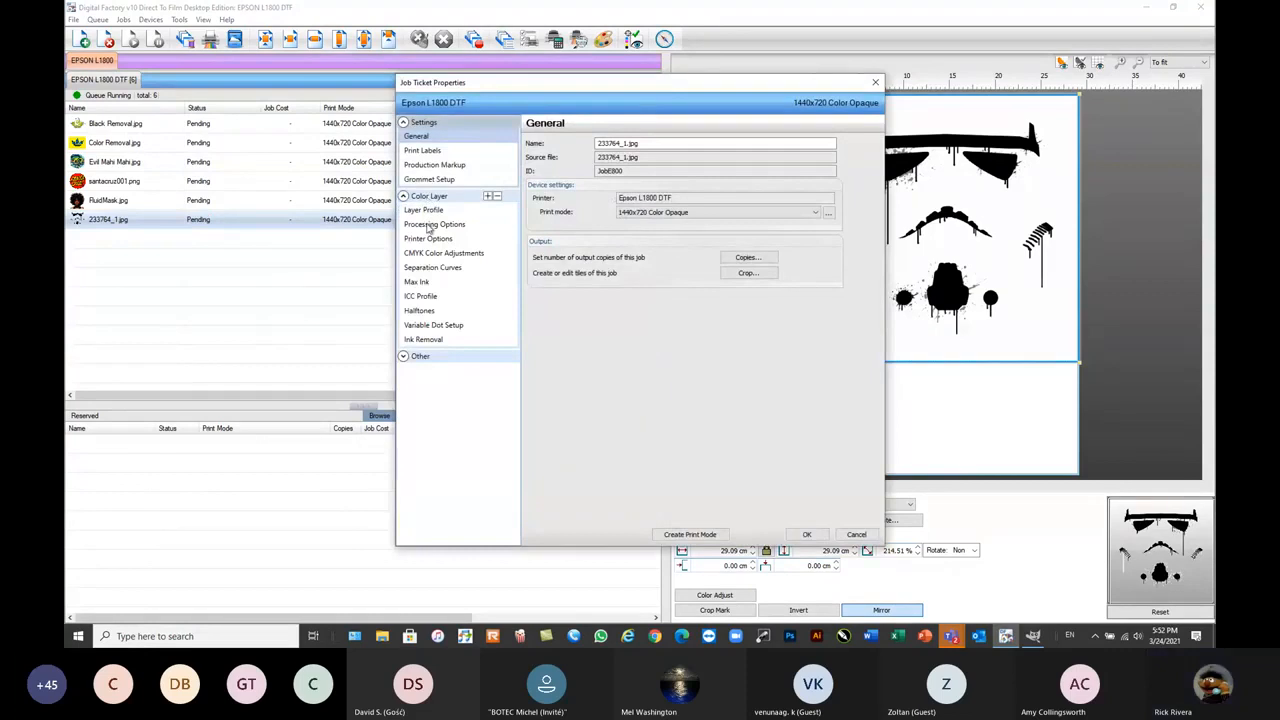
pyautogui.click(436, 224)
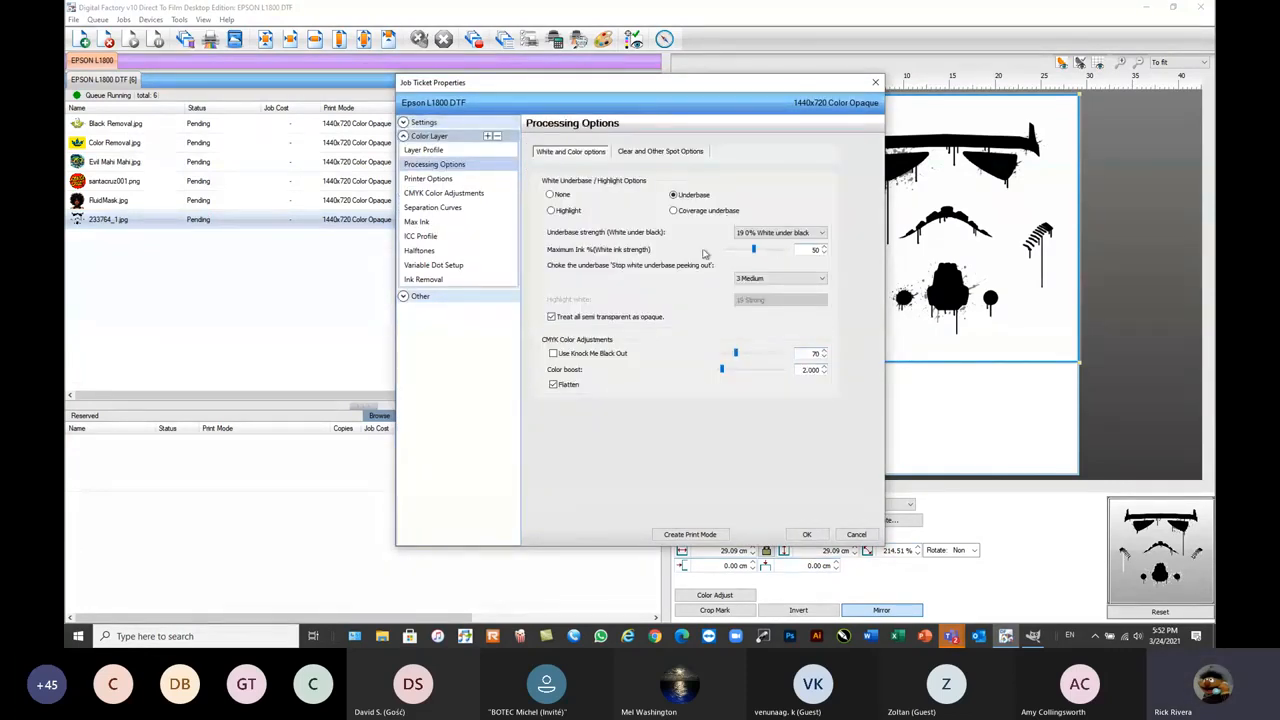
pyautogui.click(777, 233)
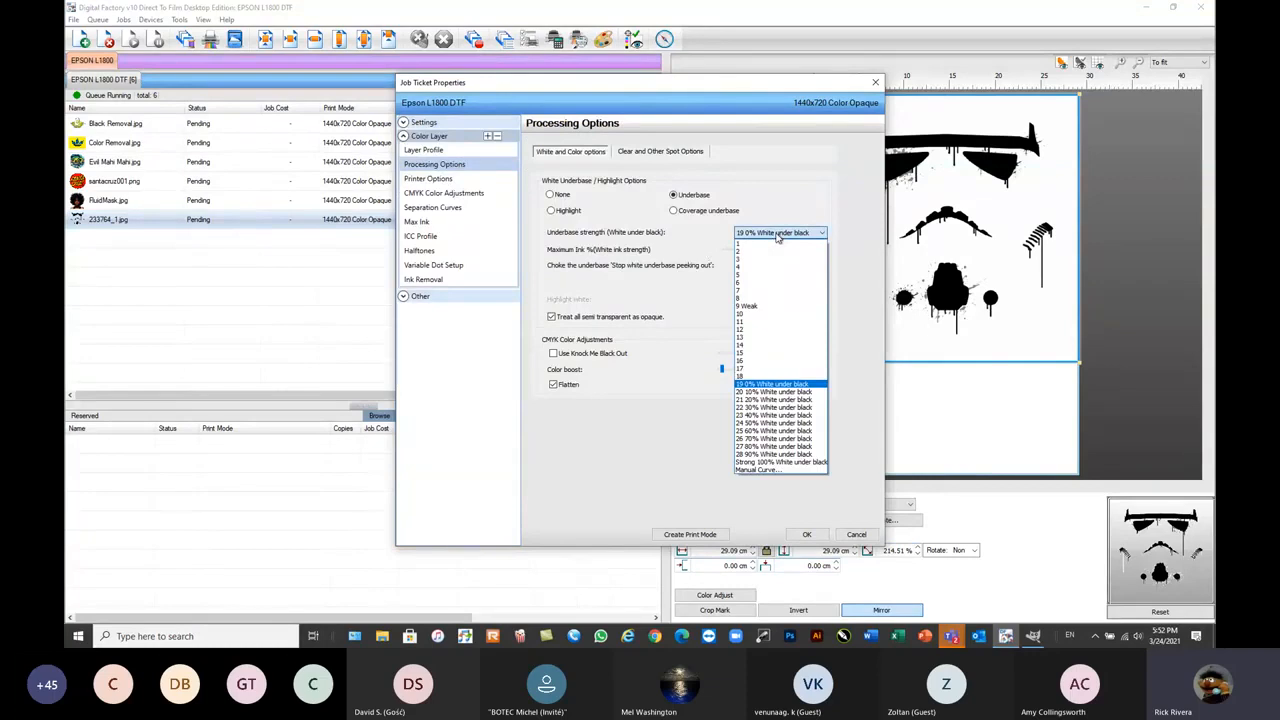
pyautogui.click(777, 233)
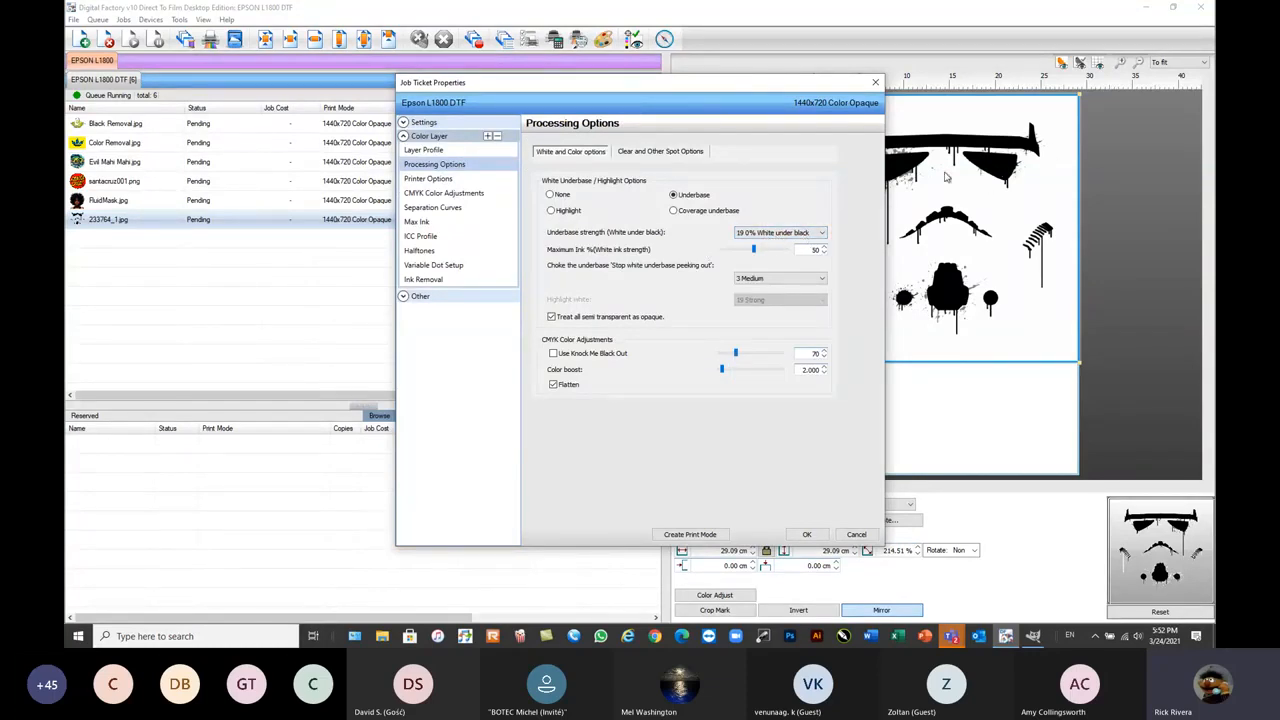
pyautogui.click(820, 234)
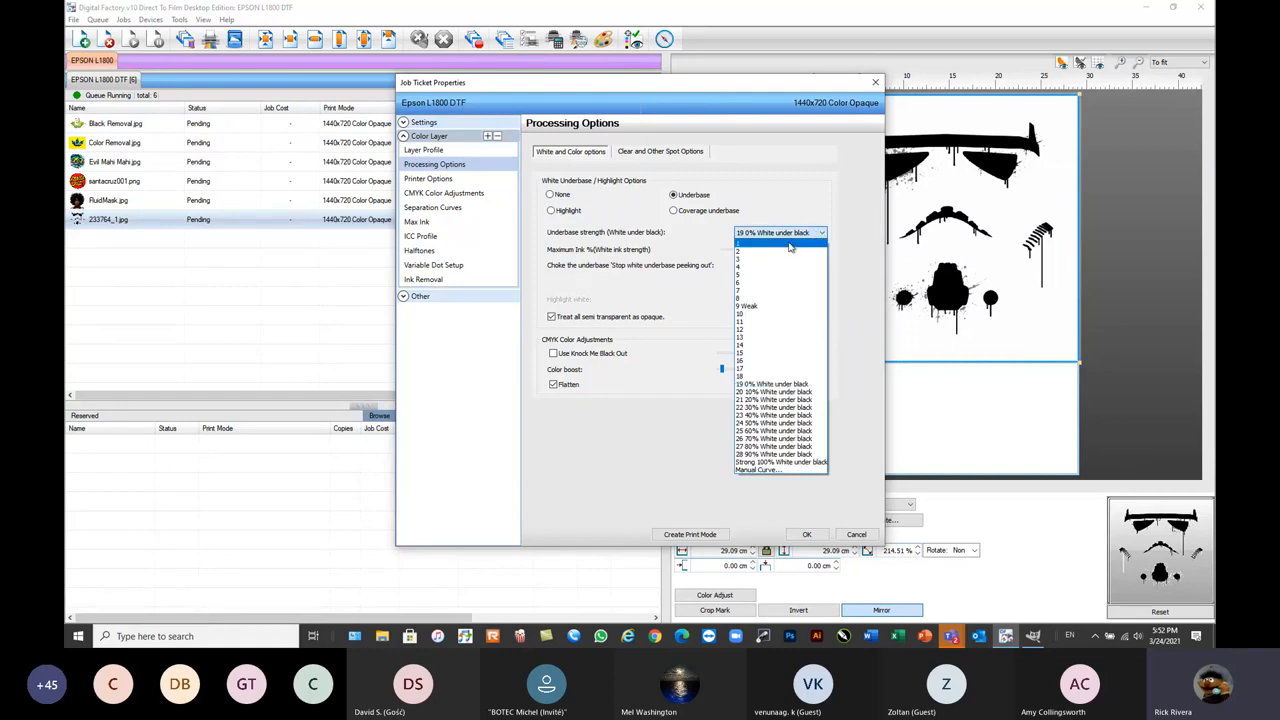
pyautogui.click(770, 462)
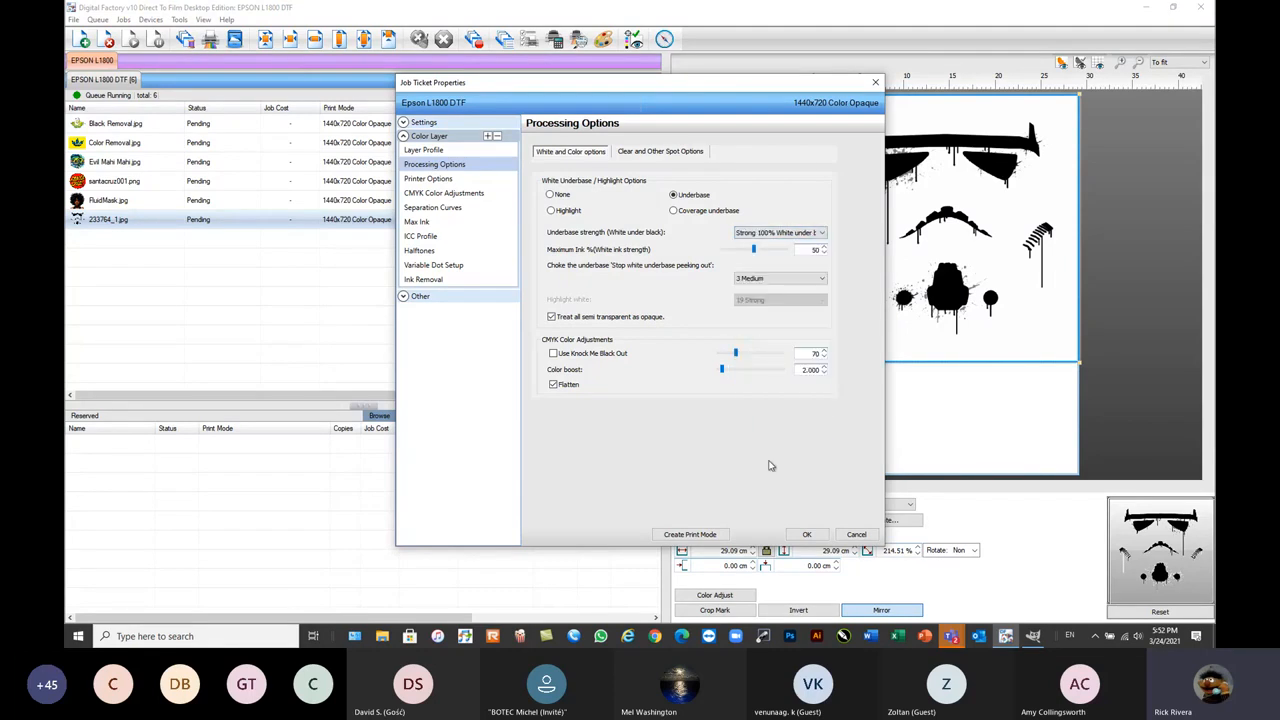
pyautogui.moveTo(755, 254); pyautogui.dragTo(829, 256)
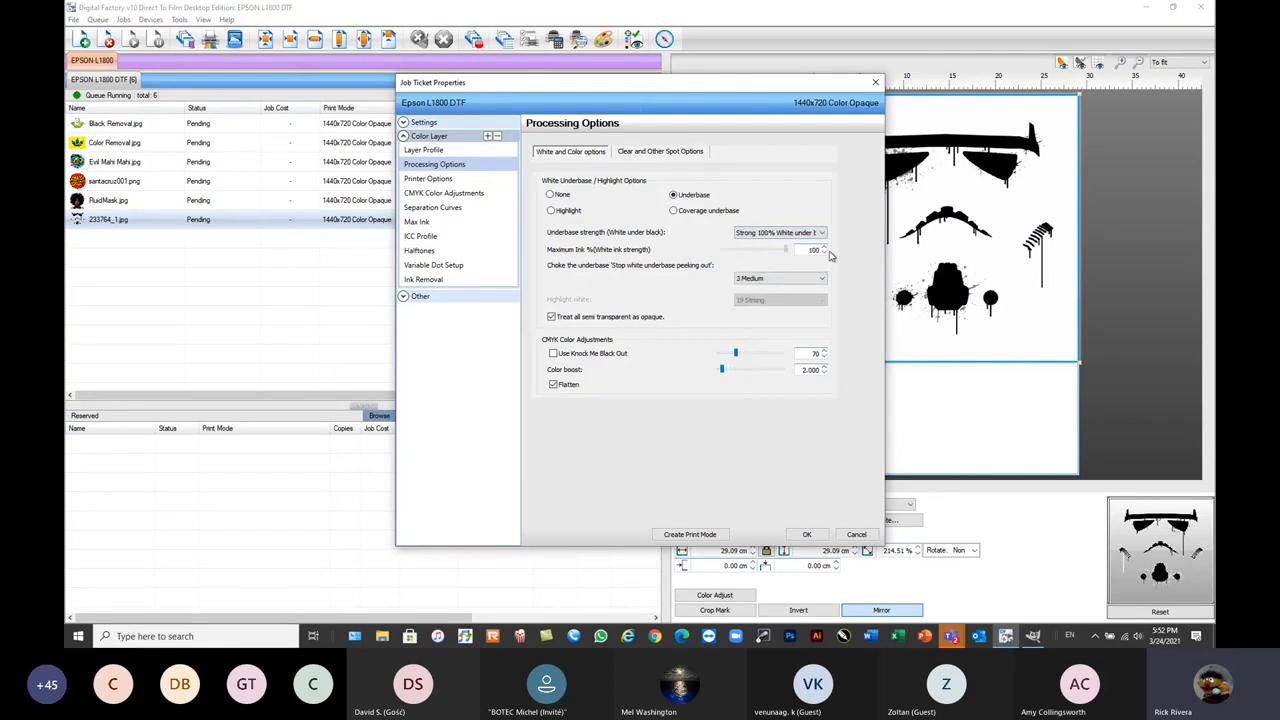
pyautogui.click(808, 535)
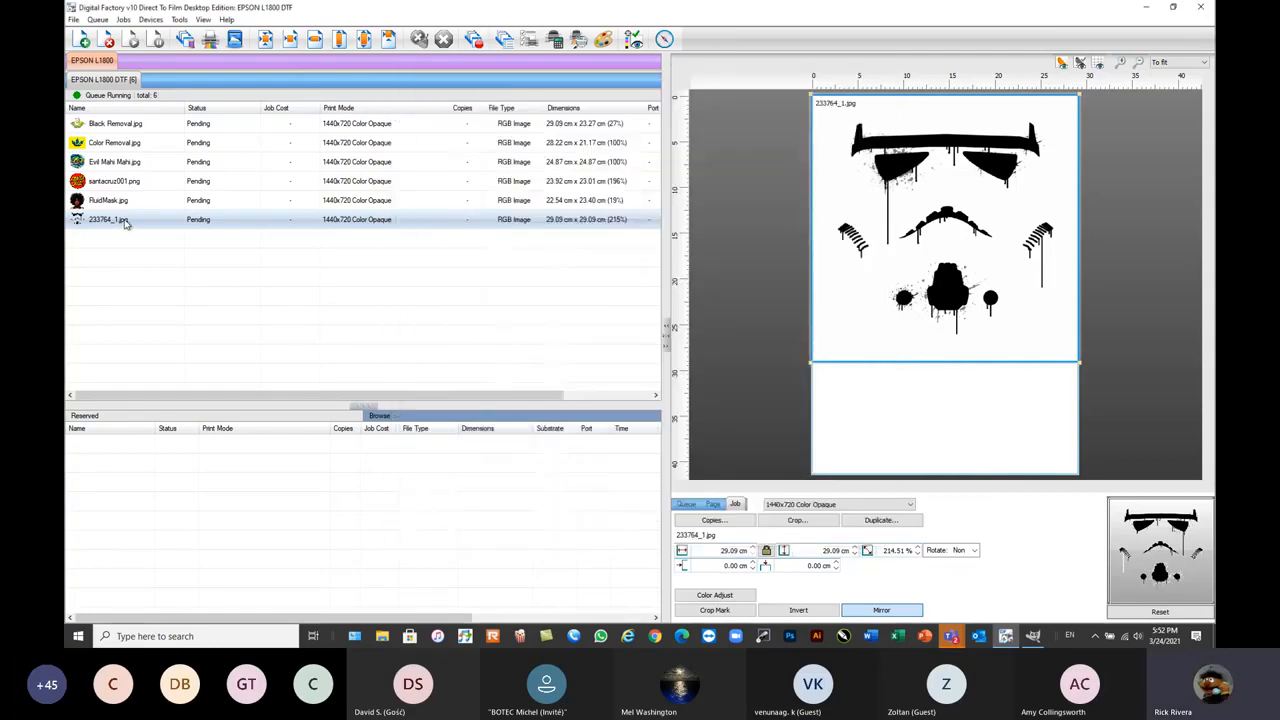
# - RIP the 233764_1.jpg job without printing using the revised underbase settings and view the spooled page's raw data
pyautogui.rightClick(125, 222)
pyautogui.click(168, 347)
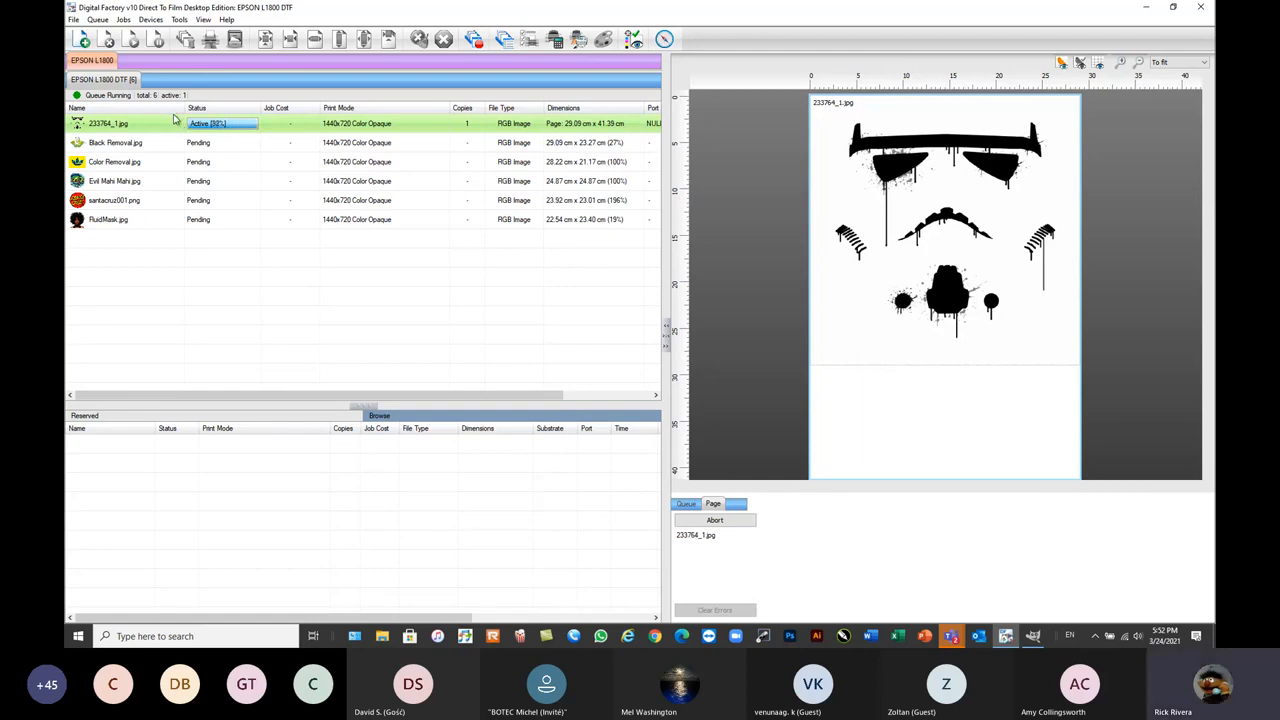
pyautogui.moveTo(155, 125)
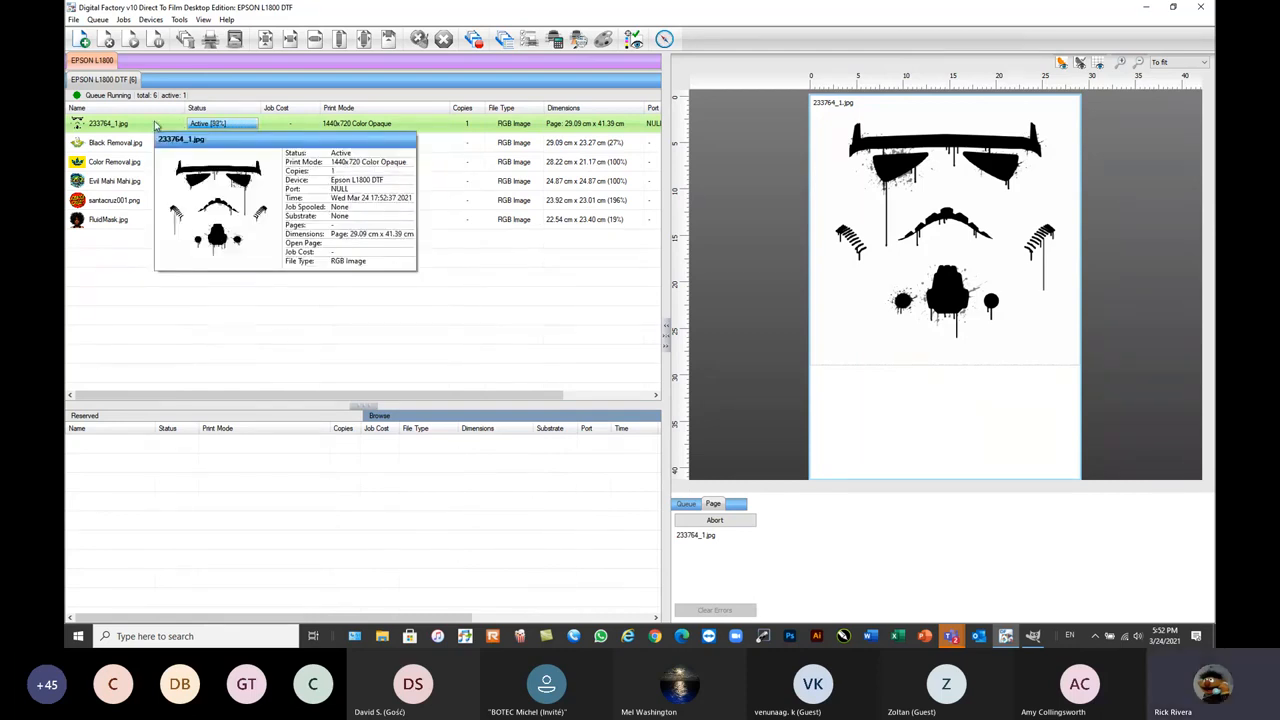
pyautogui.rightClick(155, 125)
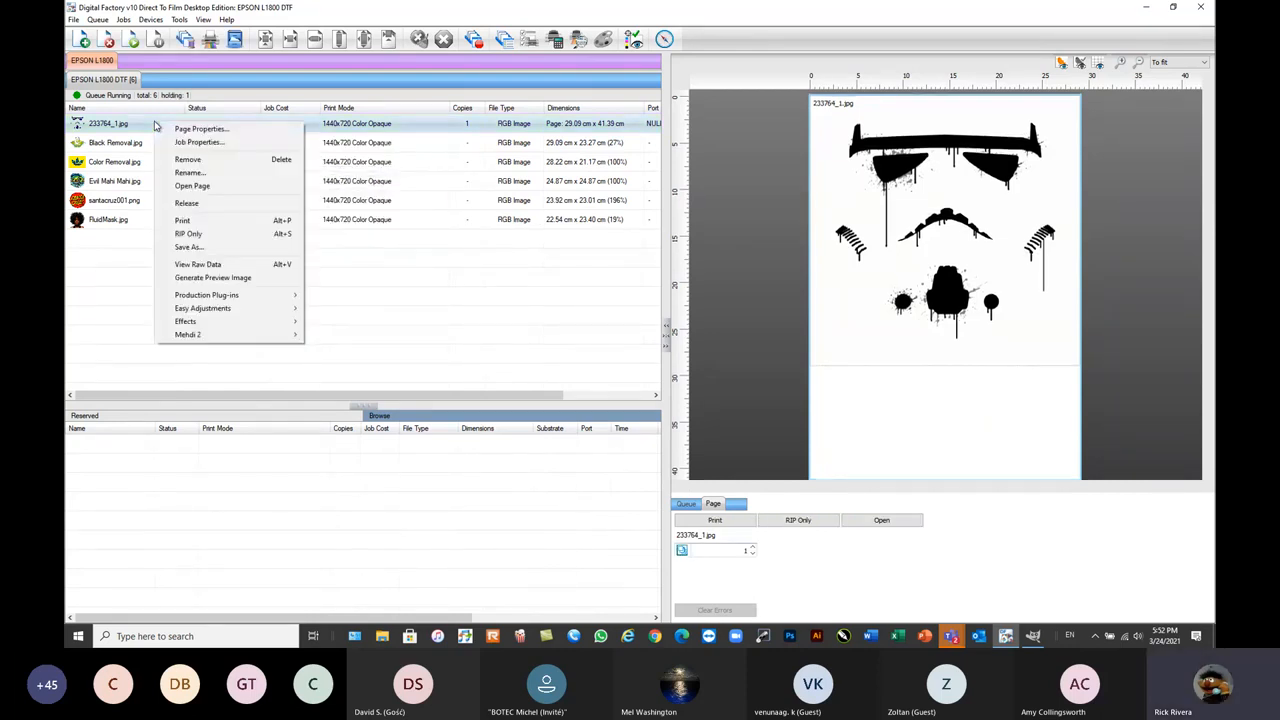
pyautogui.click(198, 264)
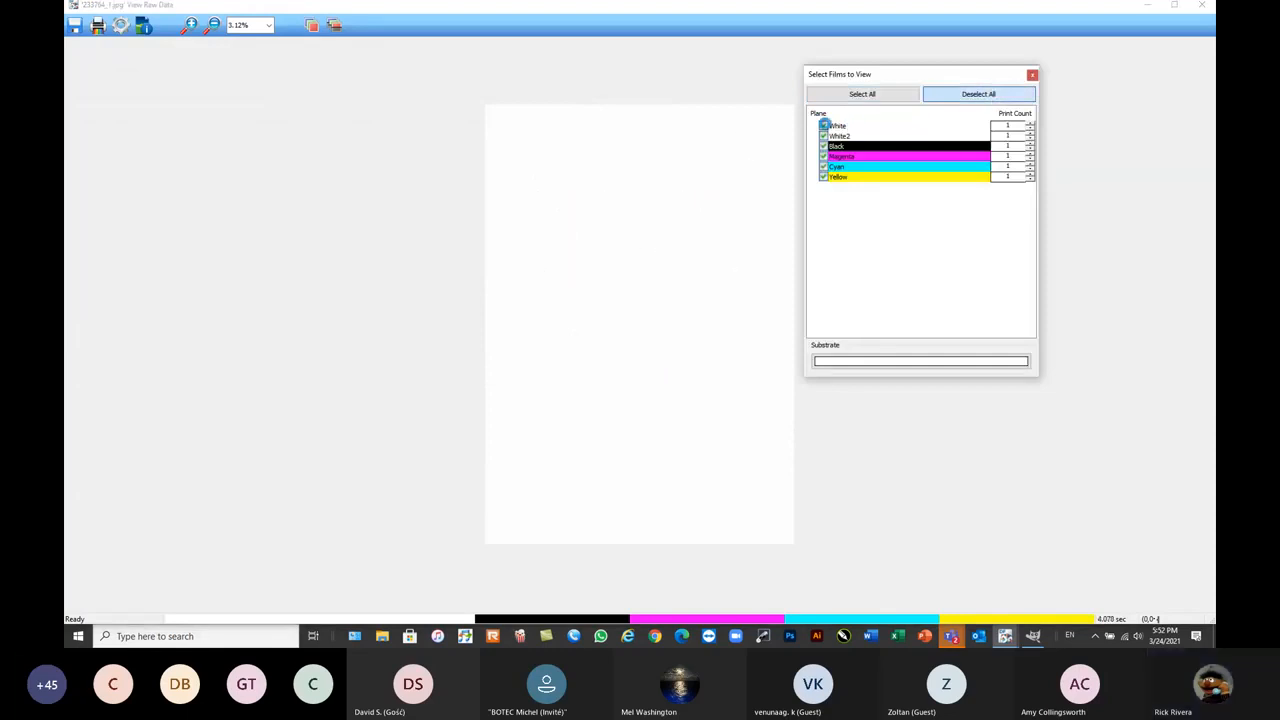
# - Check only the White and White2 planes of 233764_1.jpg against a dark background and close the raw data view
pyautogui.click(823, 125)
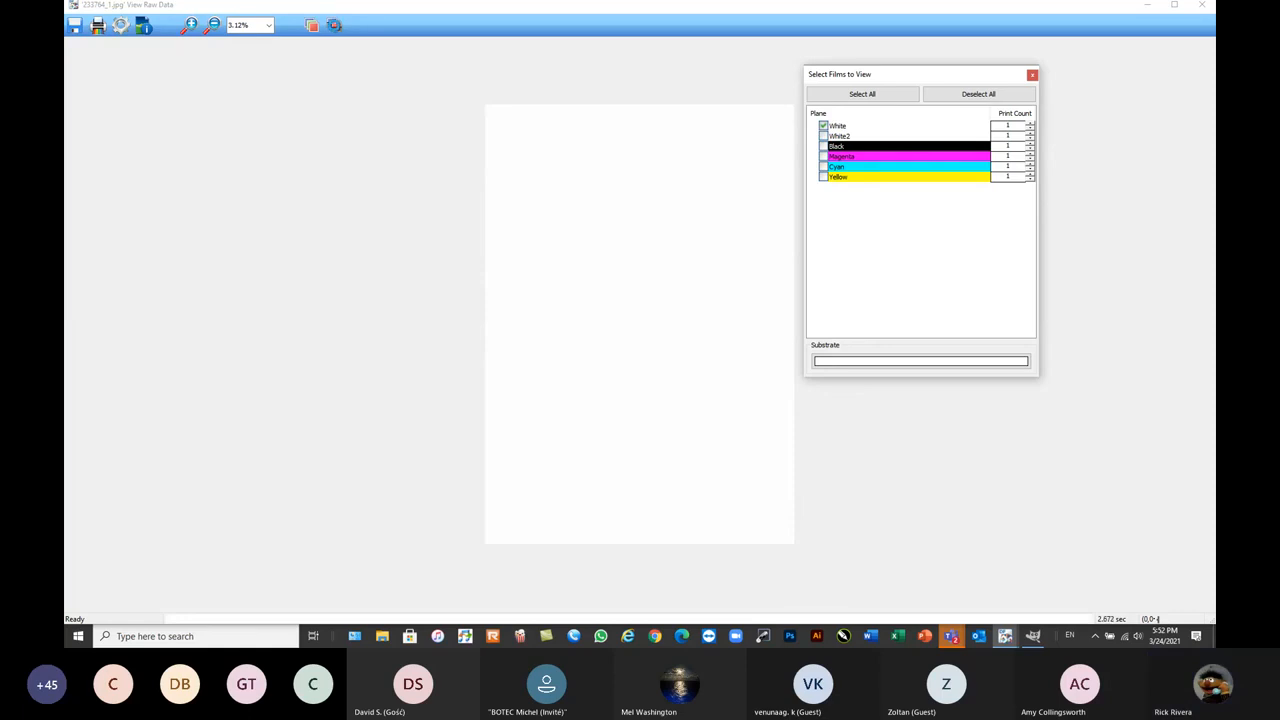
pyautogui.click(334, 25)
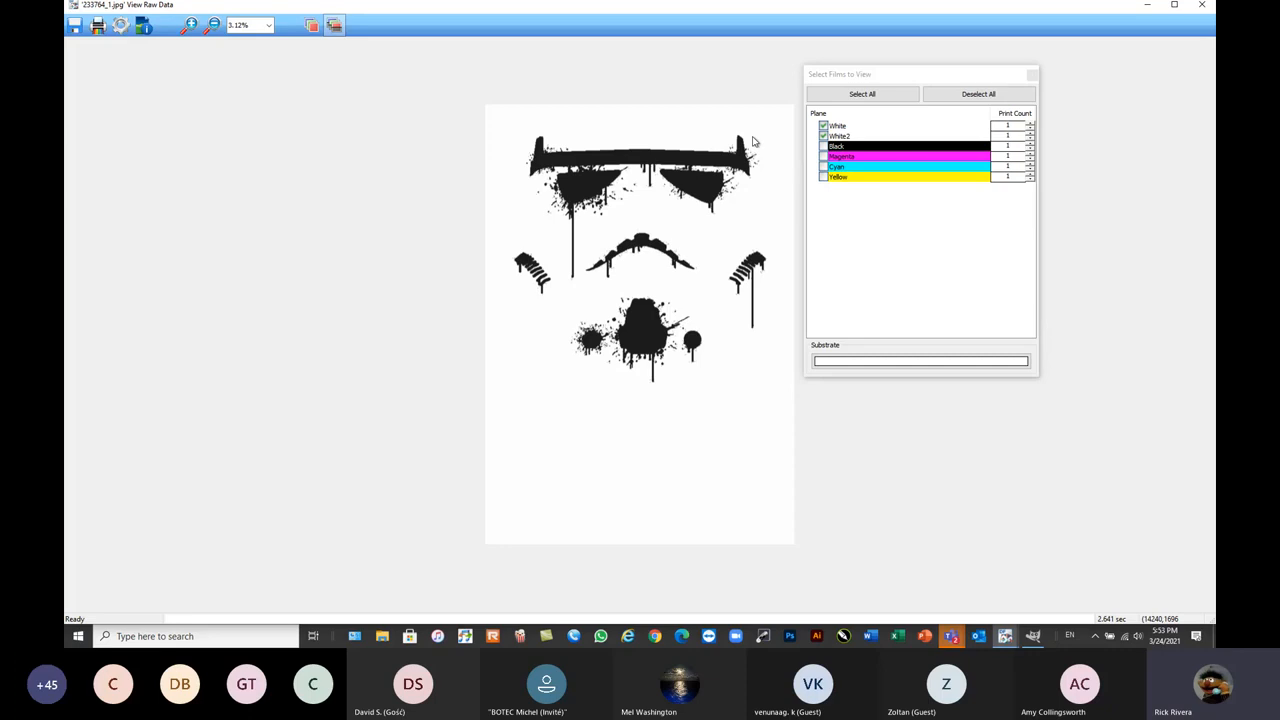
pyautogui.click(1205, 7)
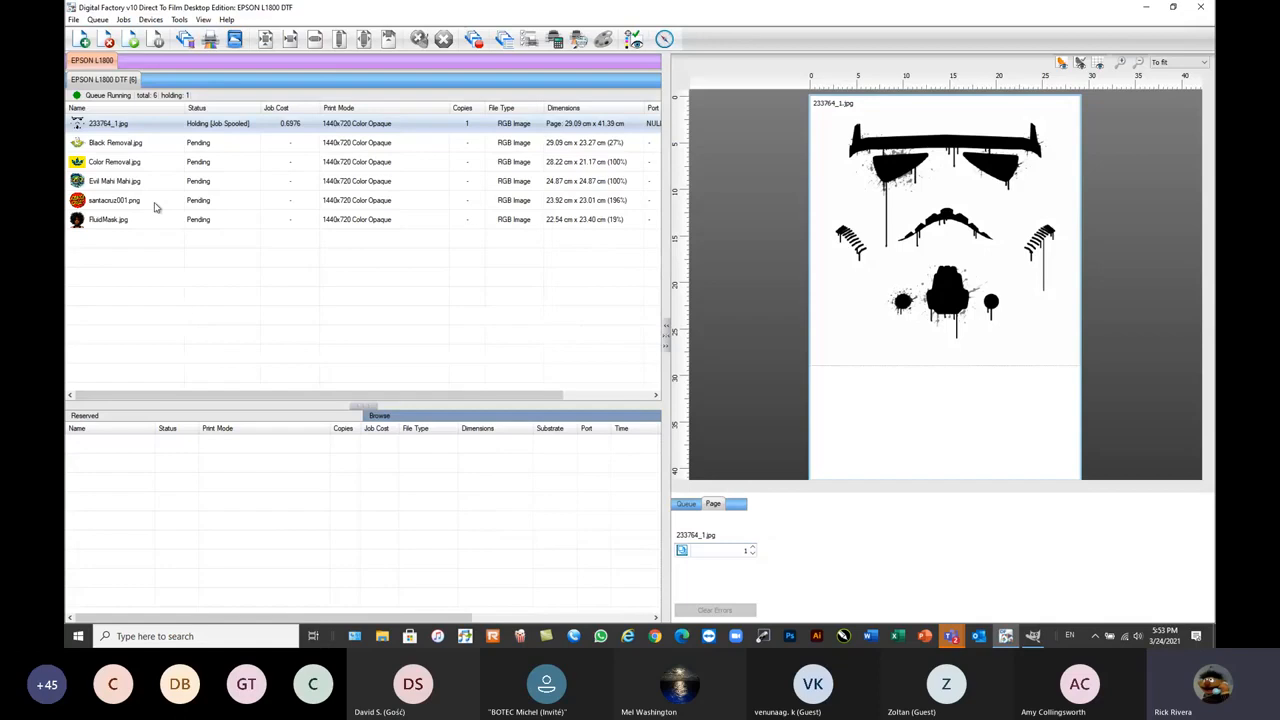
# - Return the spooled 233764_1.jpg page to an editable pending job and clear the job selection
pyautogui.moveTo(125, 127)
pyautogui.moveTo(133, 126); pyautogui.dragTo(192, 296)
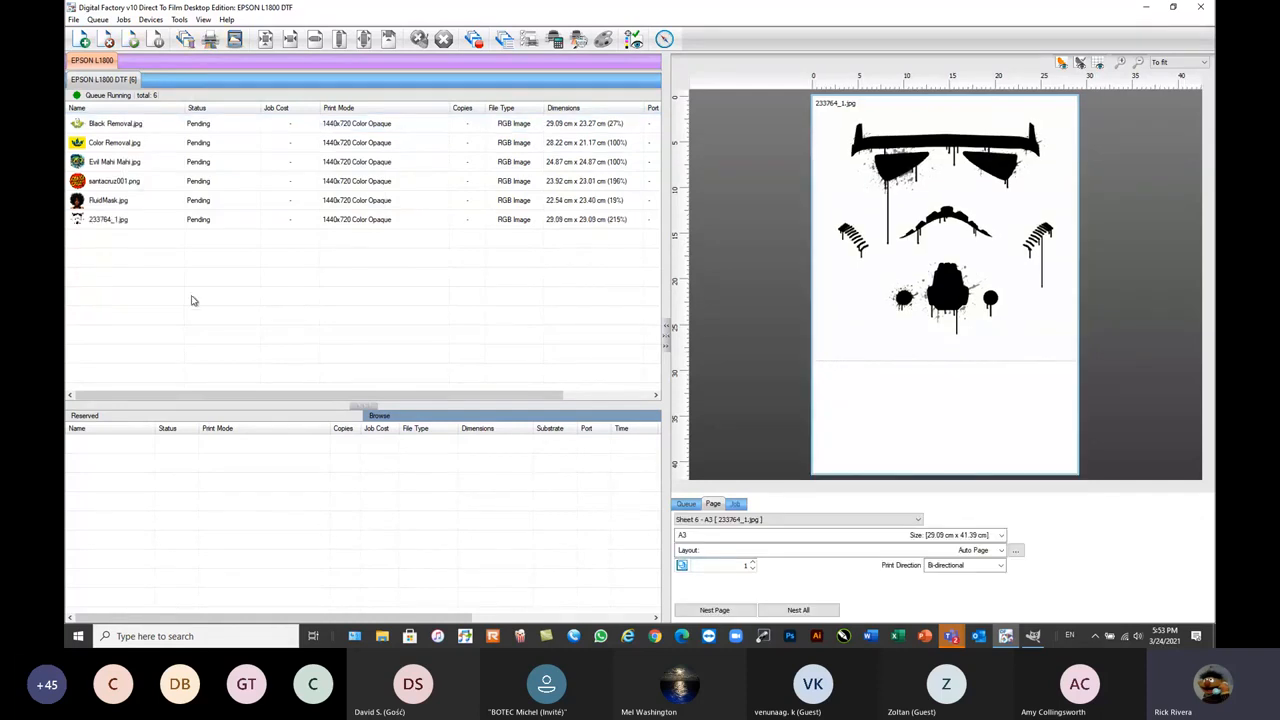
pyautogui.click(155, 266)
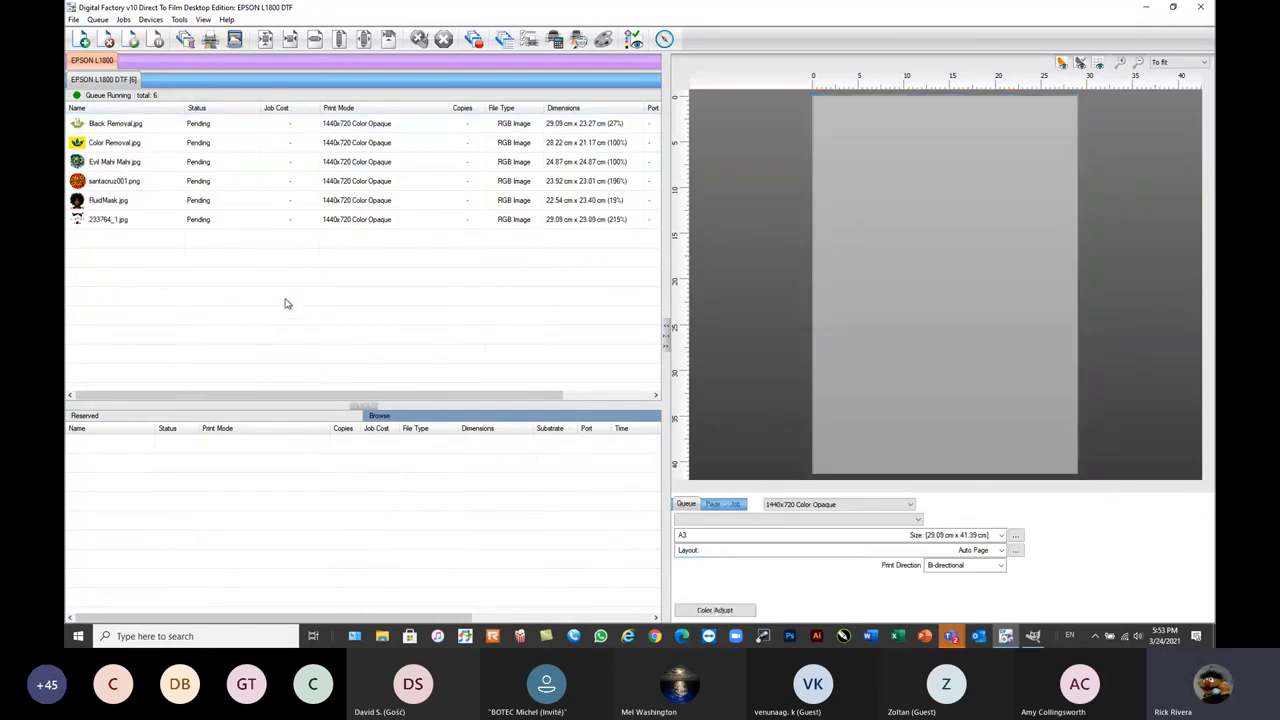
# - Enlarge the santacruz001.png job to fit the full page width at 29.09 x 27.98 cm
pyautogui.click(105, 145)
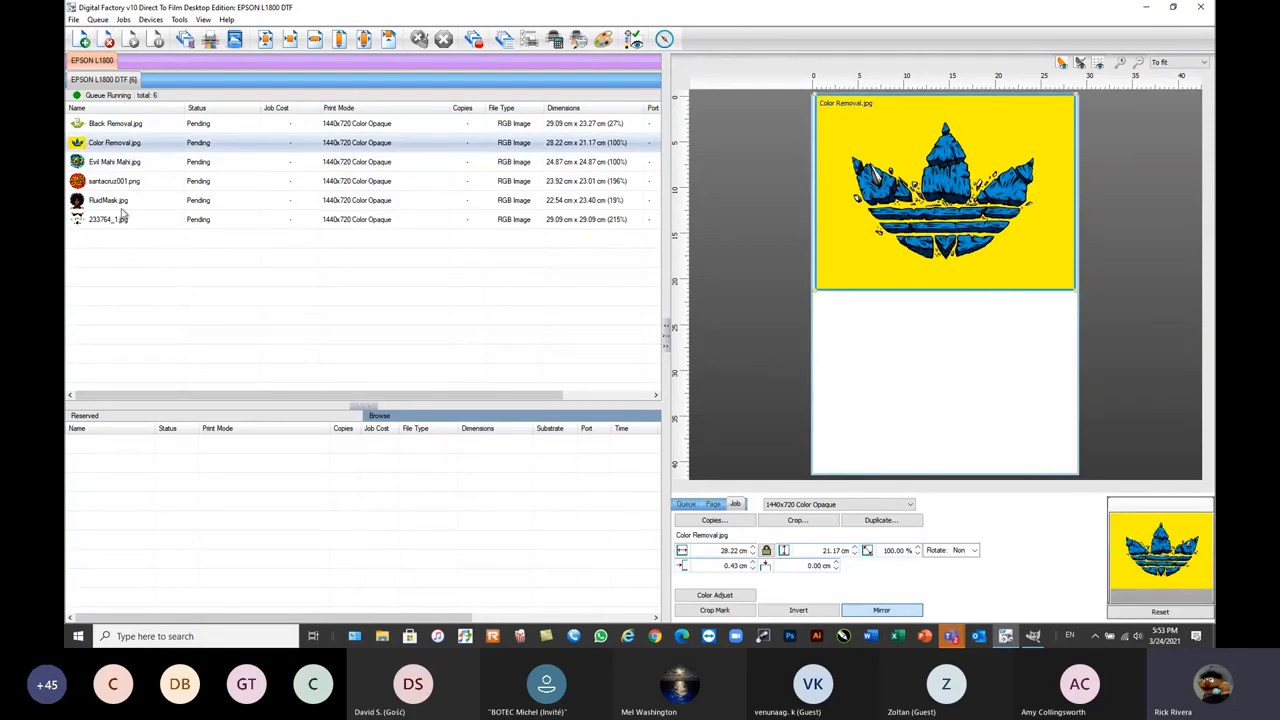
pyautogui.click(101, 182)
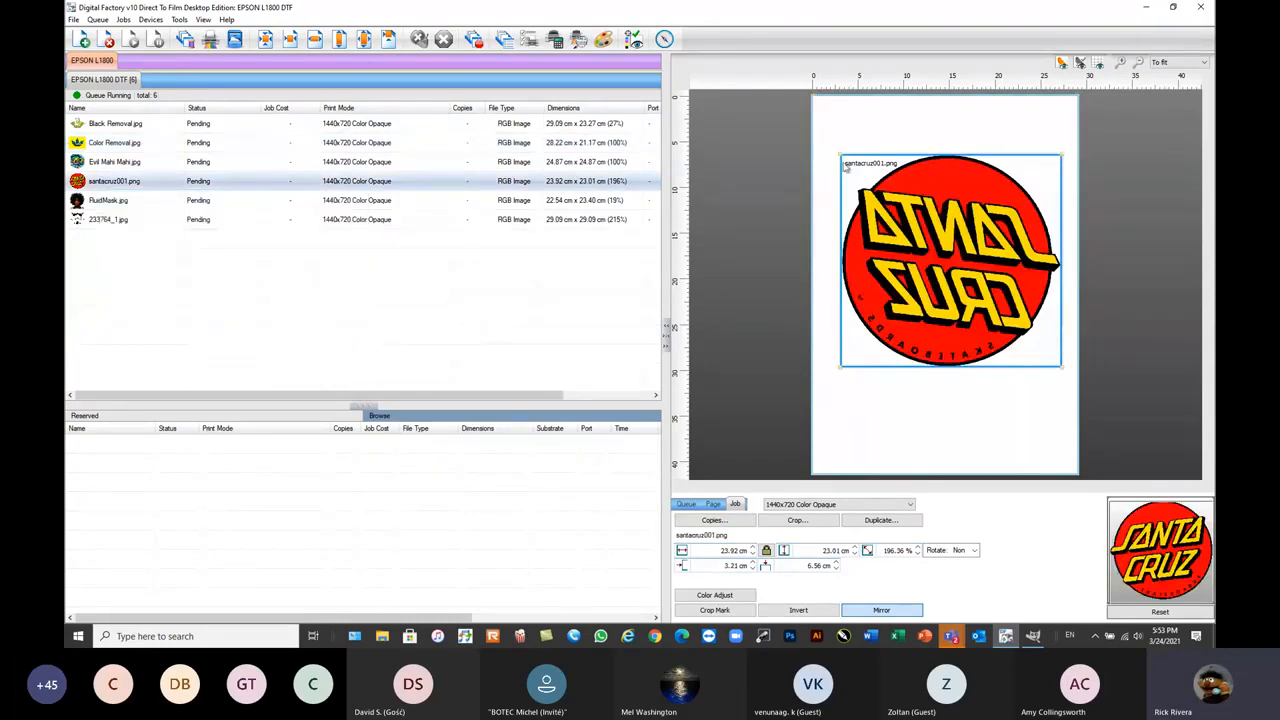
pyautogui.moveTo(842, 157); pyautogui.dragTo(817, 128)
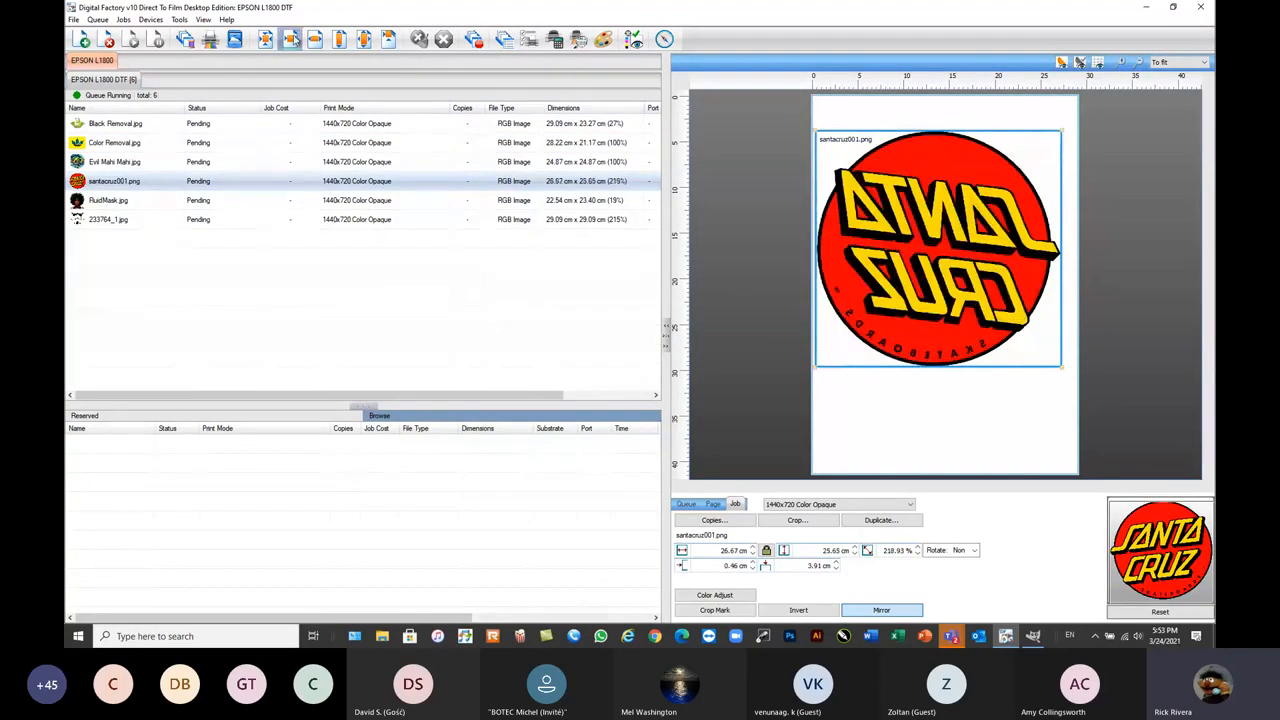
pyautogui.click(364, 39)
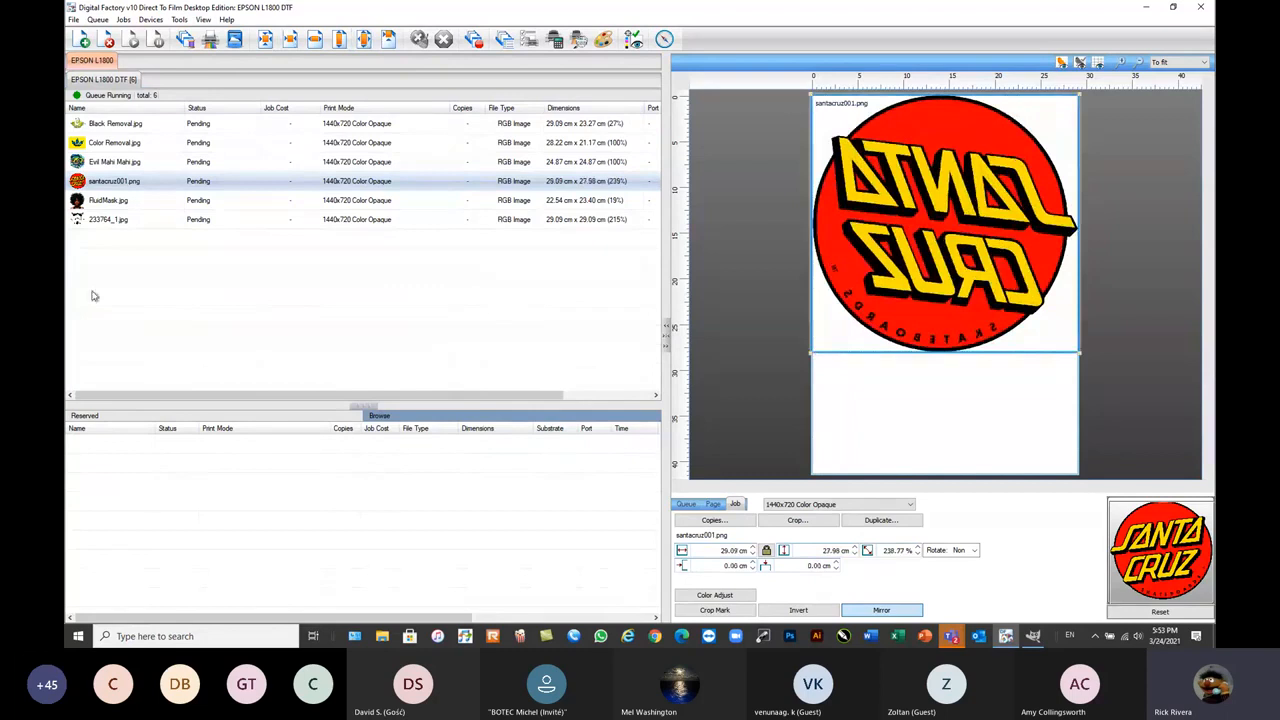
# - Open the Distressed effect for the santacruz001.png job and show the whole artwork in its preview at 33.3%
pyautogui.rightClick(129, 187)
pyautogui.moveTo(211, 497)
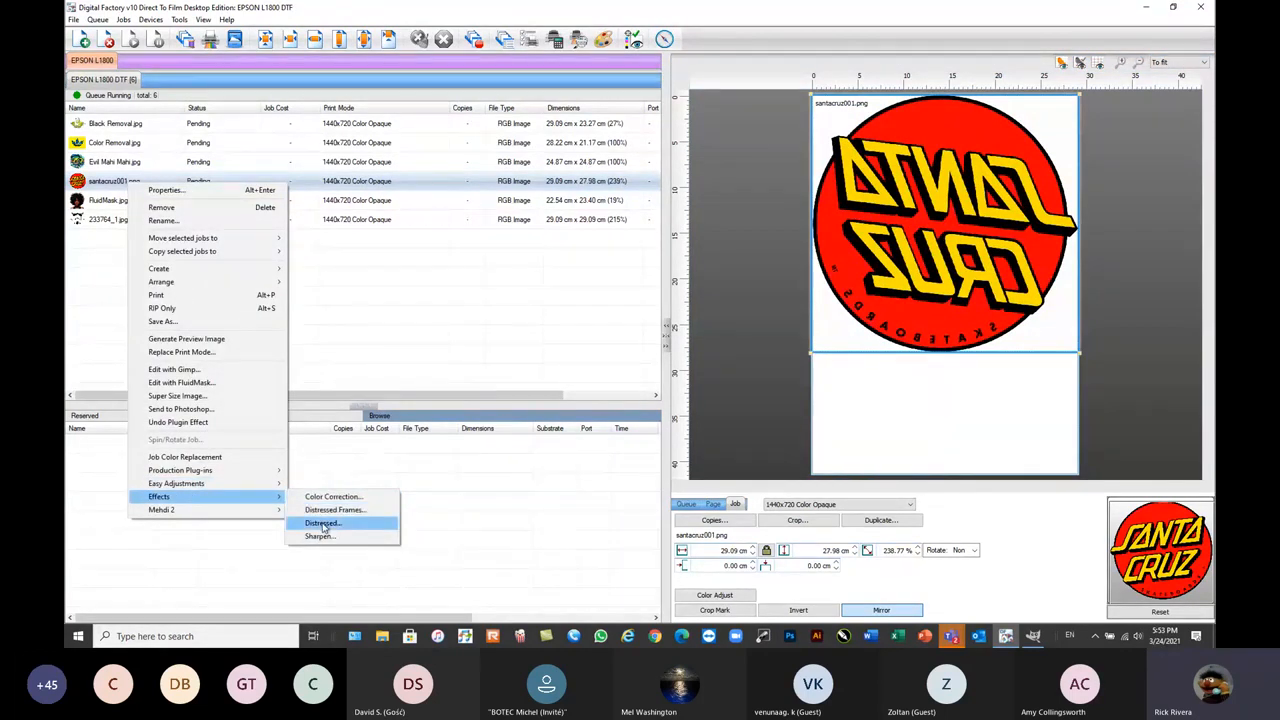
pyautogui.click(321, 523)
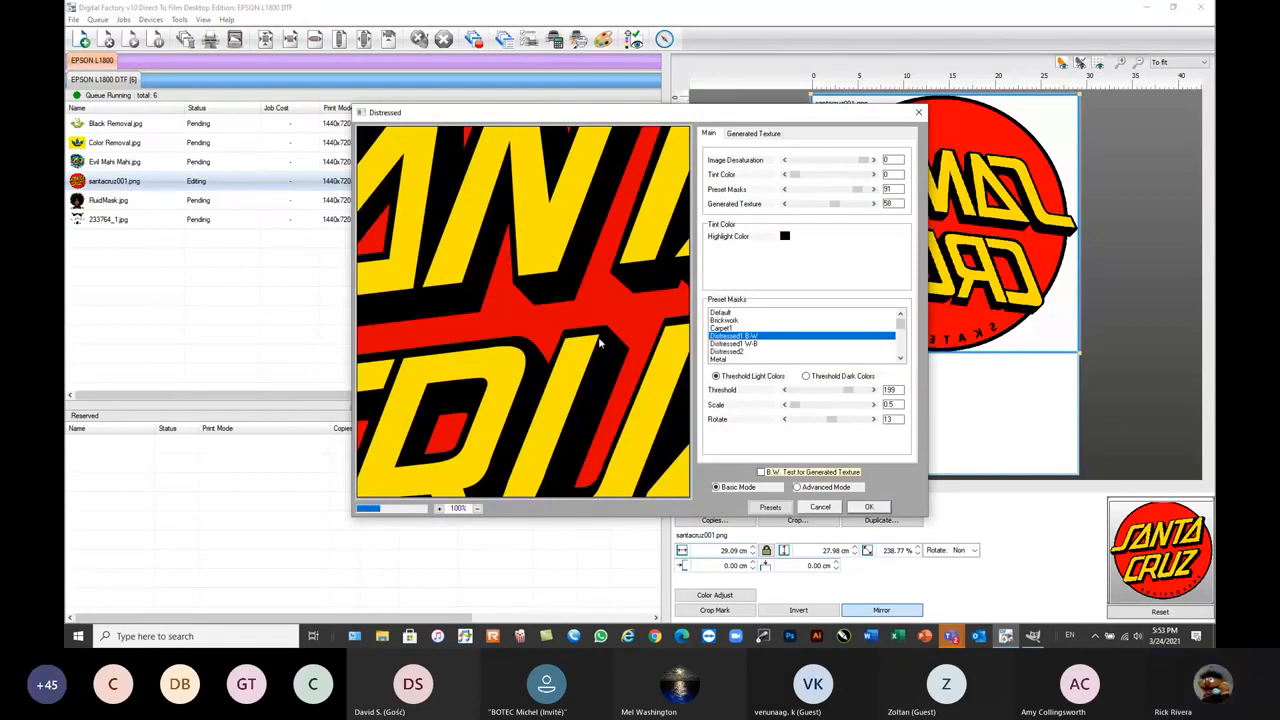
pyautogui.click(478, 510)
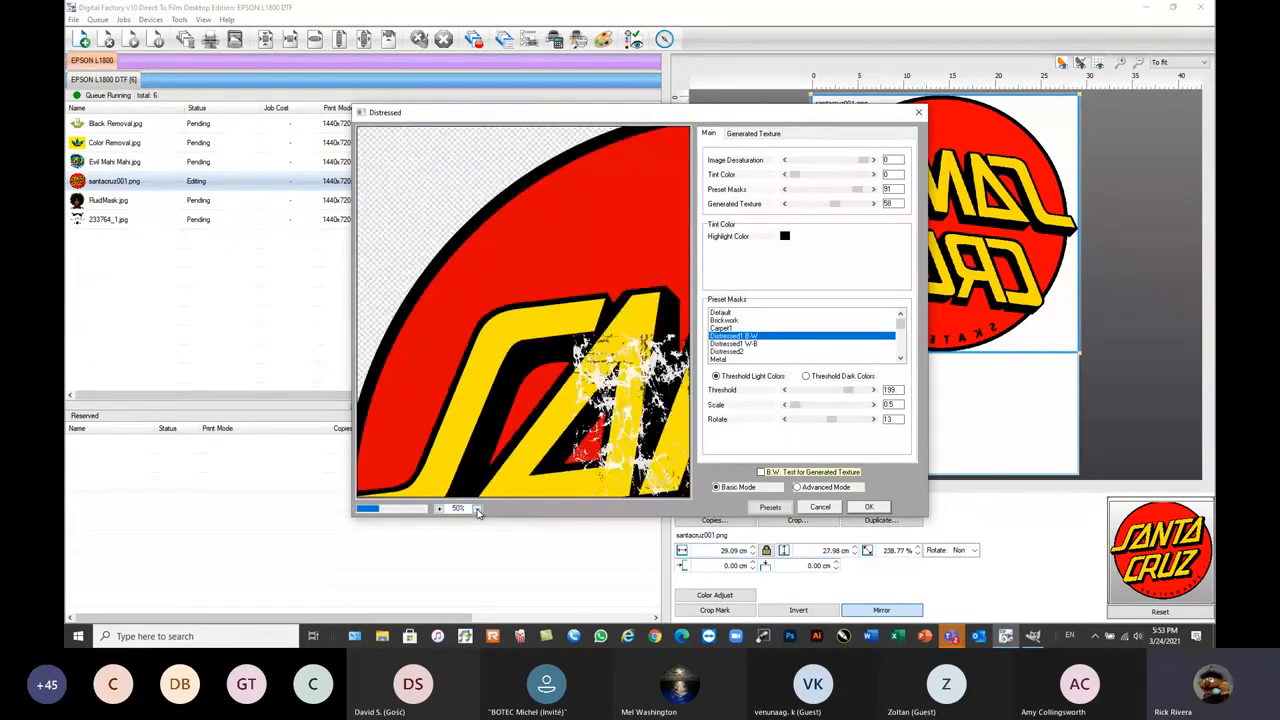
pyautogui.click(478, 510)
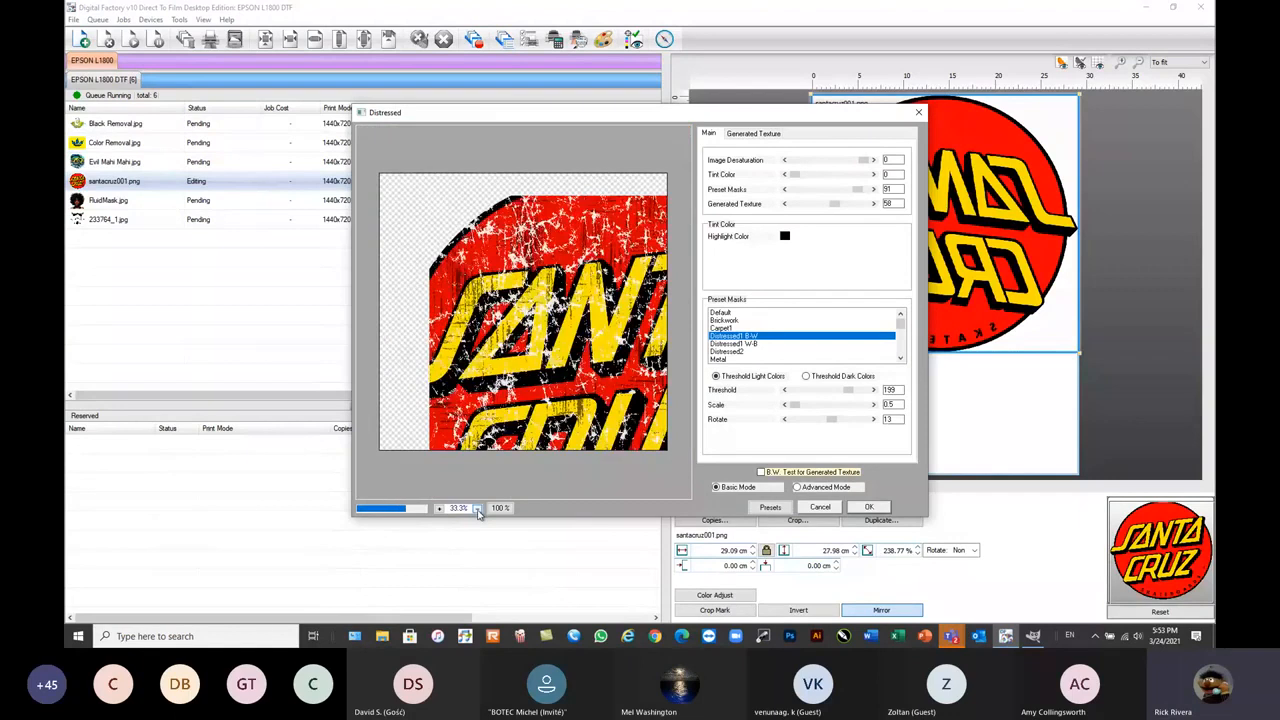
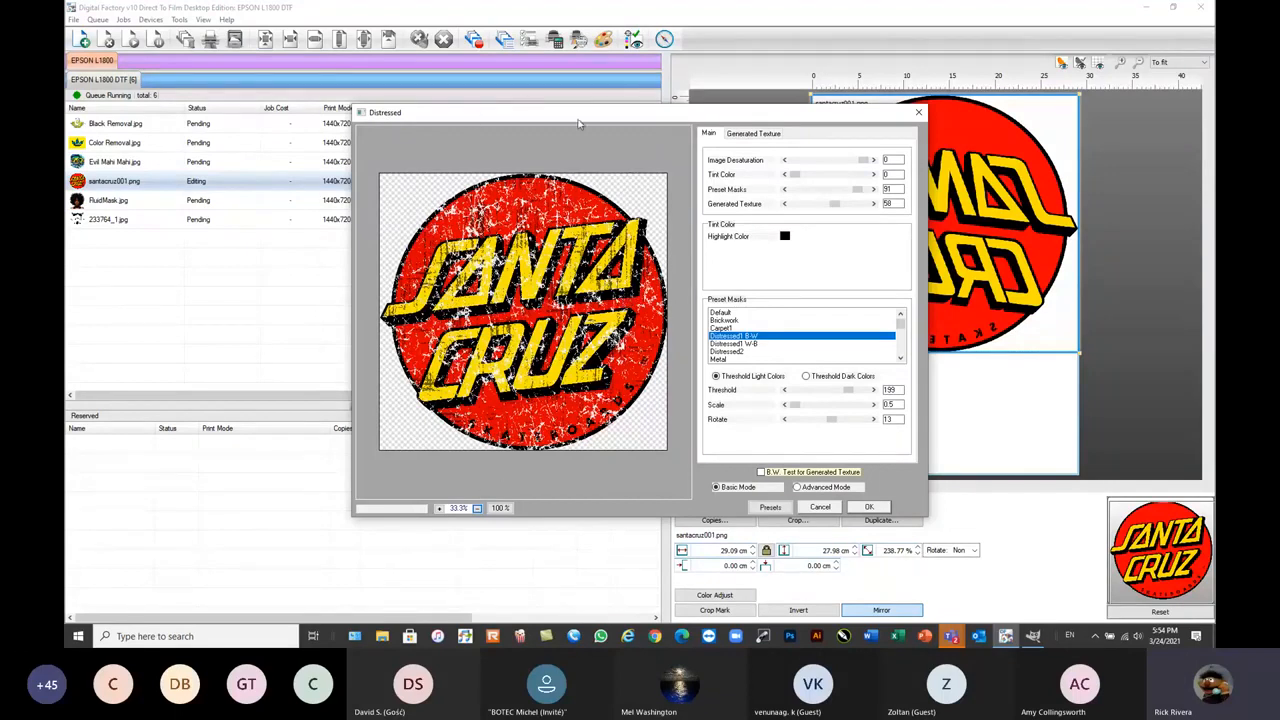
pyautogui.moveTo(614, 116); pyautogui.dragTo(597, 114)
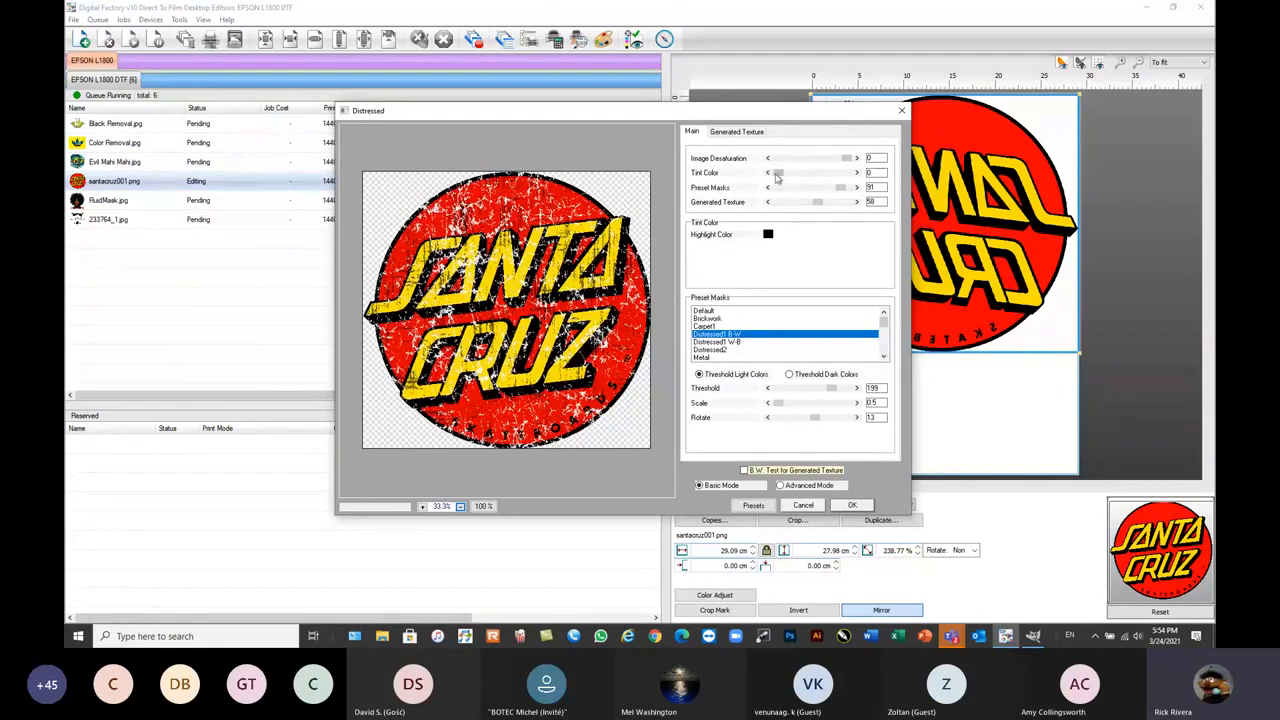
# - Set the preset mask strength to 80 and the generated texture to 82, trying the Distressed1 W-B mask but keeping Distressed1 B-W
pyautogui.moveTo(779, 174); pyautogui.dragTo(834, 206)
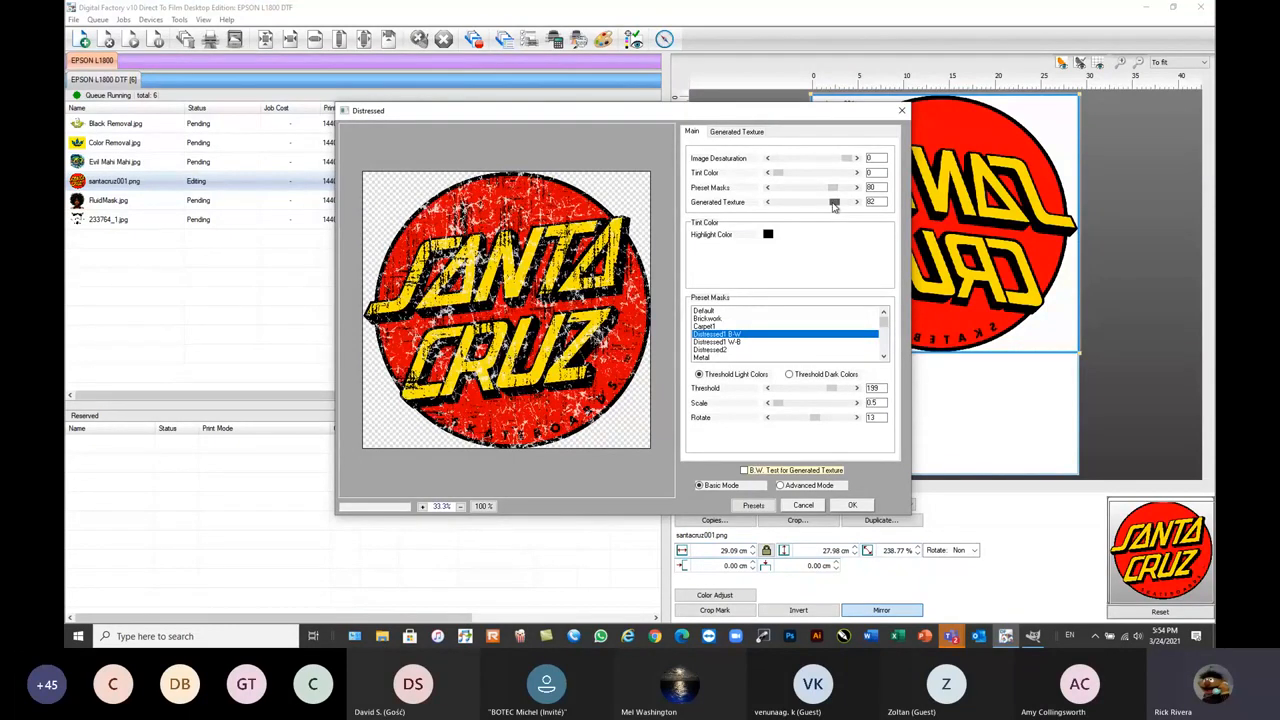
pyautogui.click(733, 343)
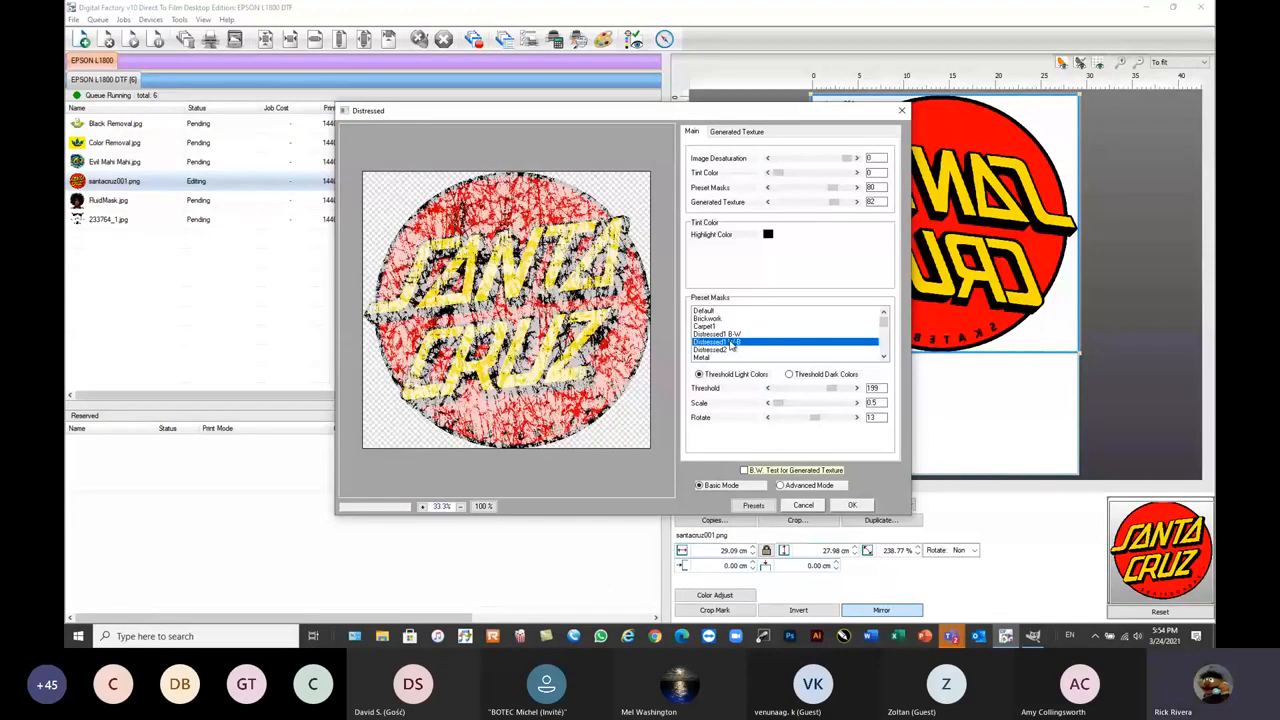
pyautogui.press('Up')
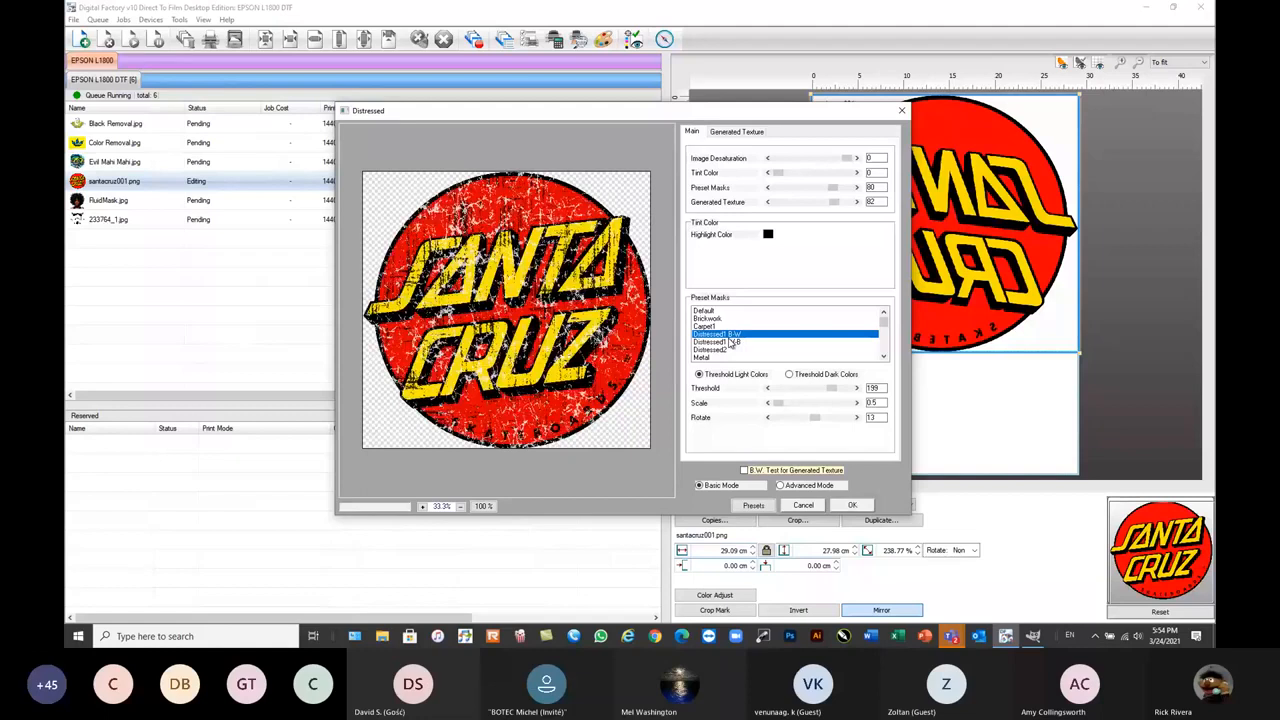
# - Try gray as the generated texture's color and settle on red
pyautogui.click(739, 141)
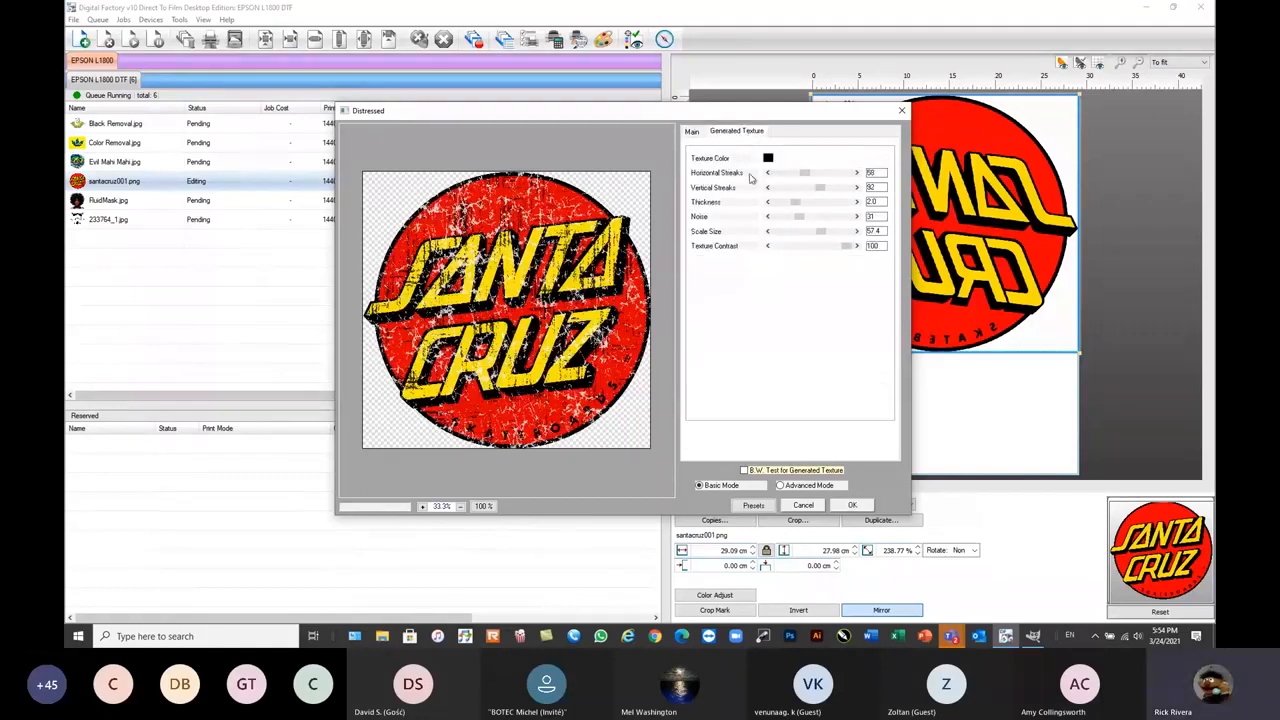
pyautogui.click(768, 158)
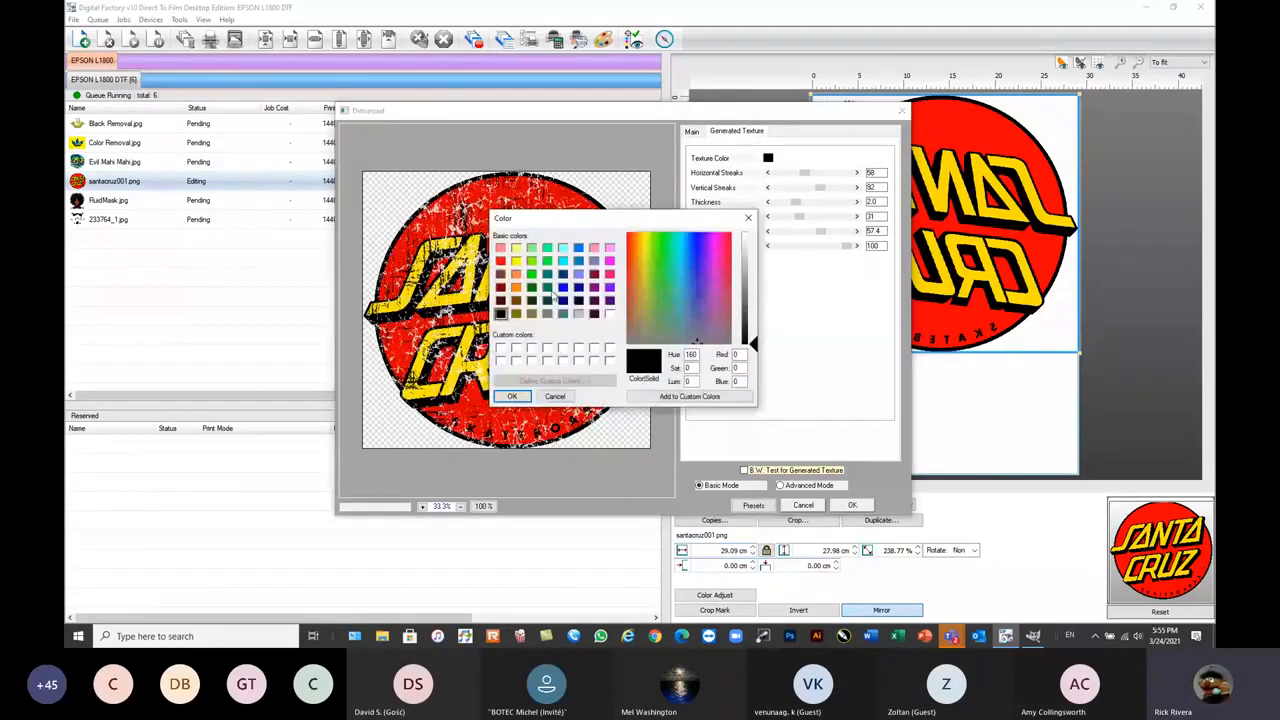
pyautogui.click(548, 314)
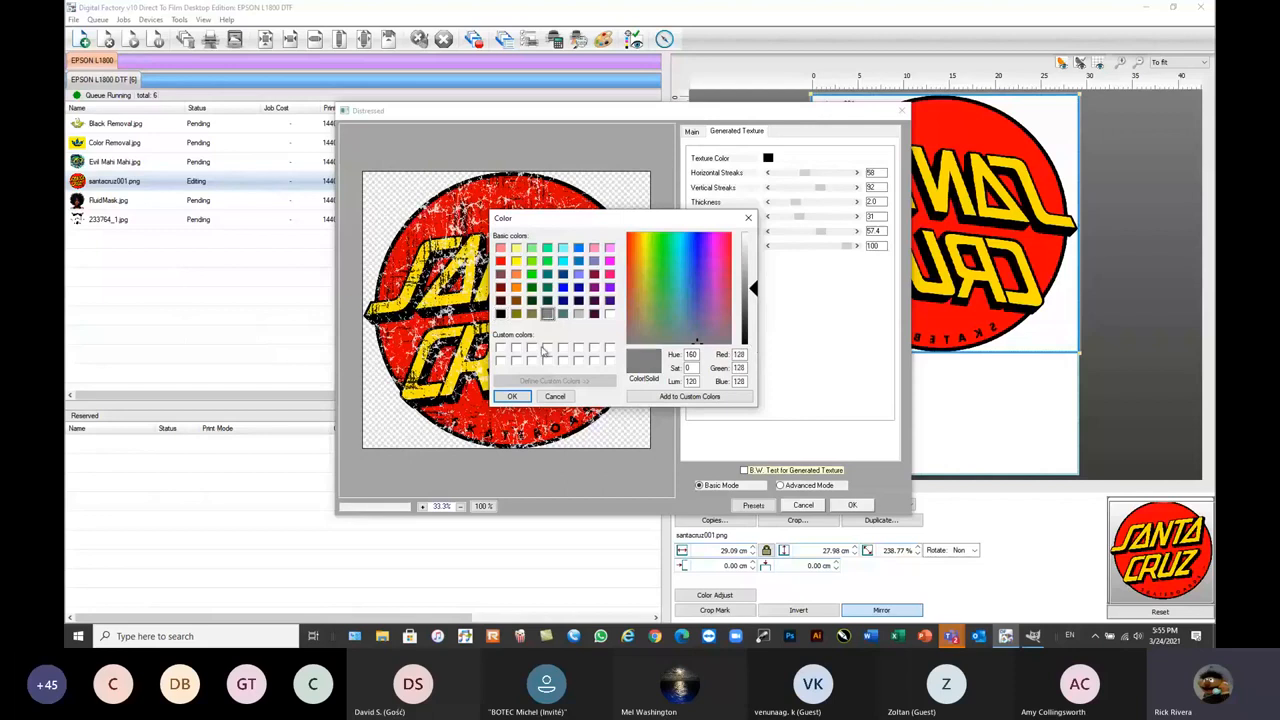
pyautogui.click(512, 396)
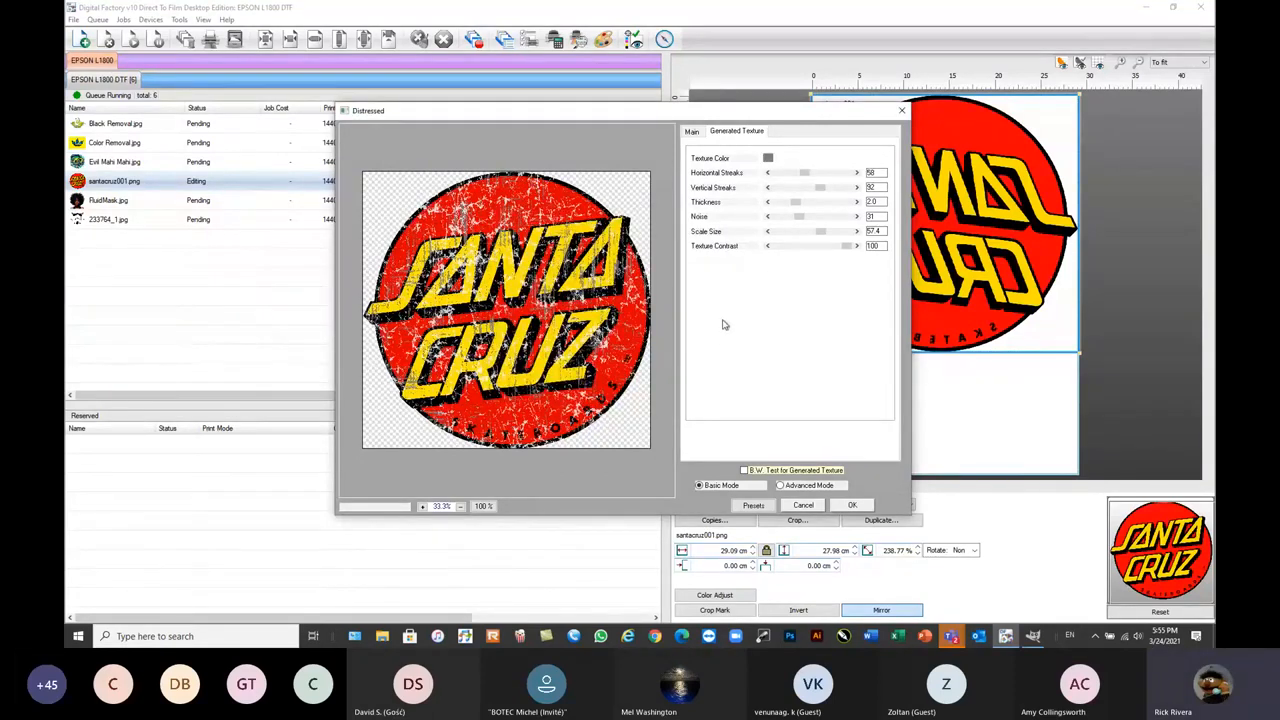
pyautogui.click(768, 159)
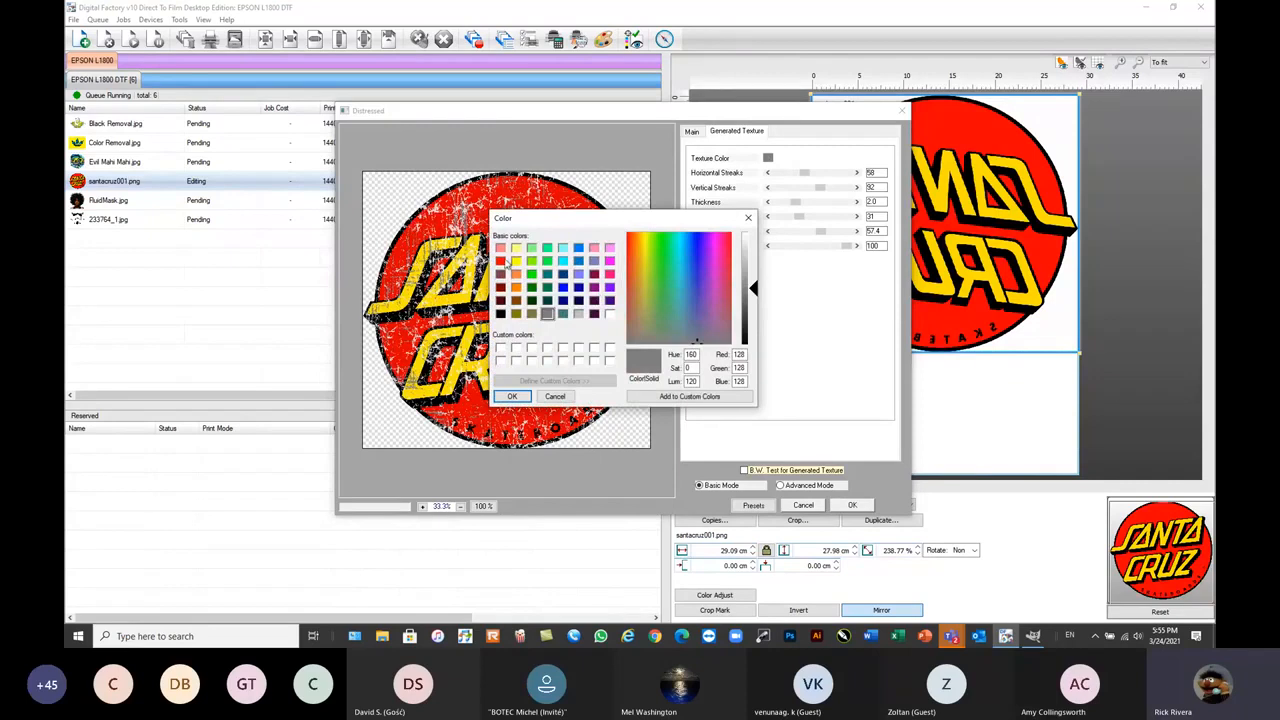
pyautogui.click(501, 261)
pyautogui.click(511, 396)
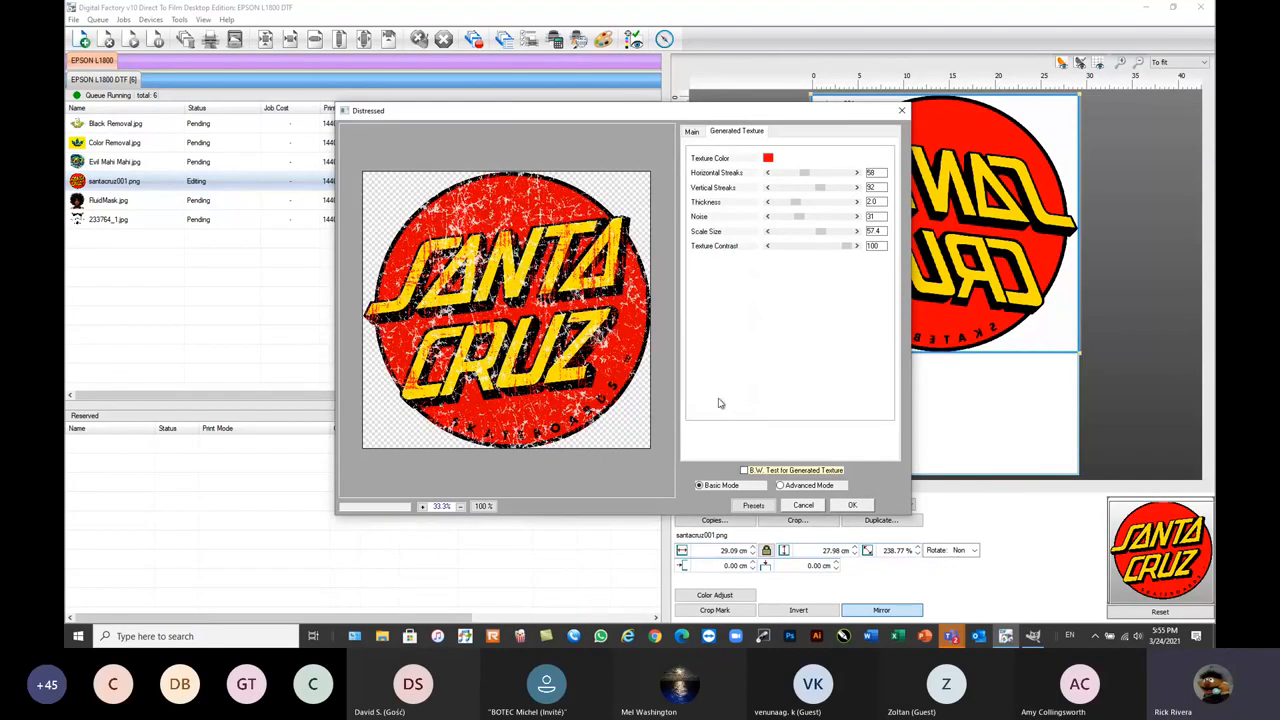
# - Set texture contrast to 97, scale size to 51.1, noise to 54 and vertical streaks to 107, and apply the Distressed effect to santacruz001.png
pyautogui.moveTo(849, 247); pyautogui.dragTo(813, 237)
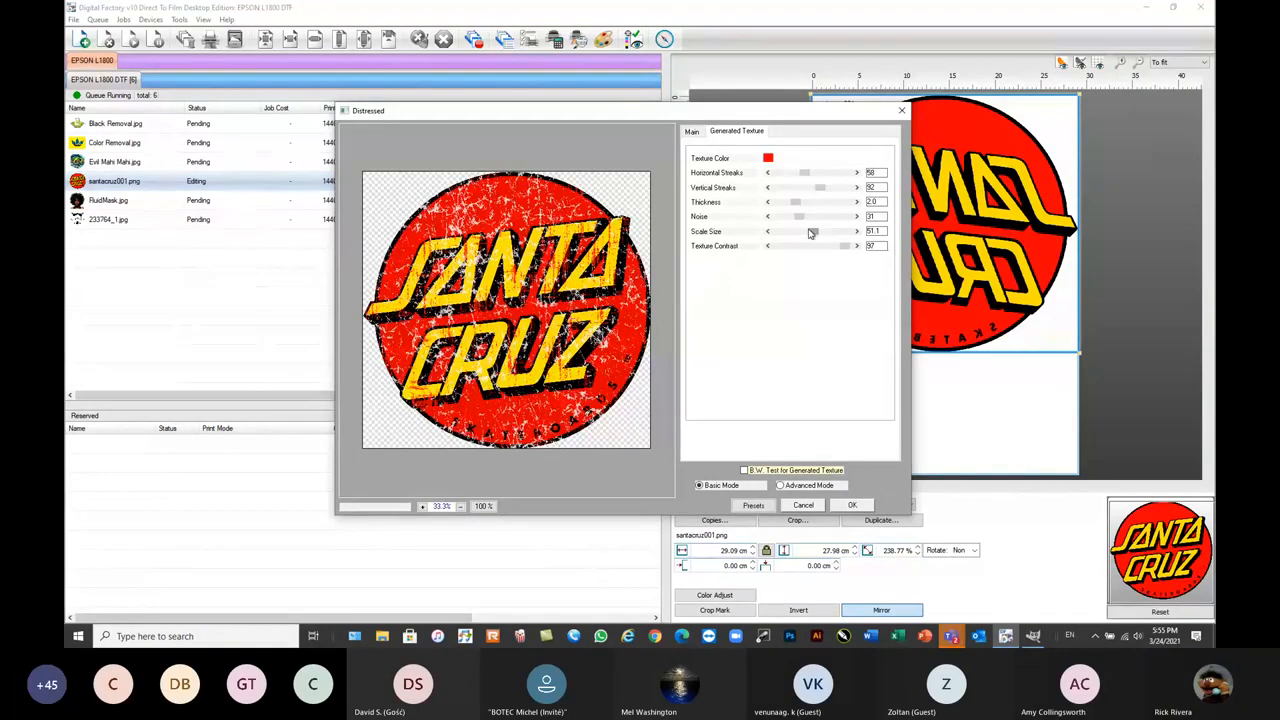
pyautogui.moveTo(799, 216); pyautogui.dragTo(815, 216)
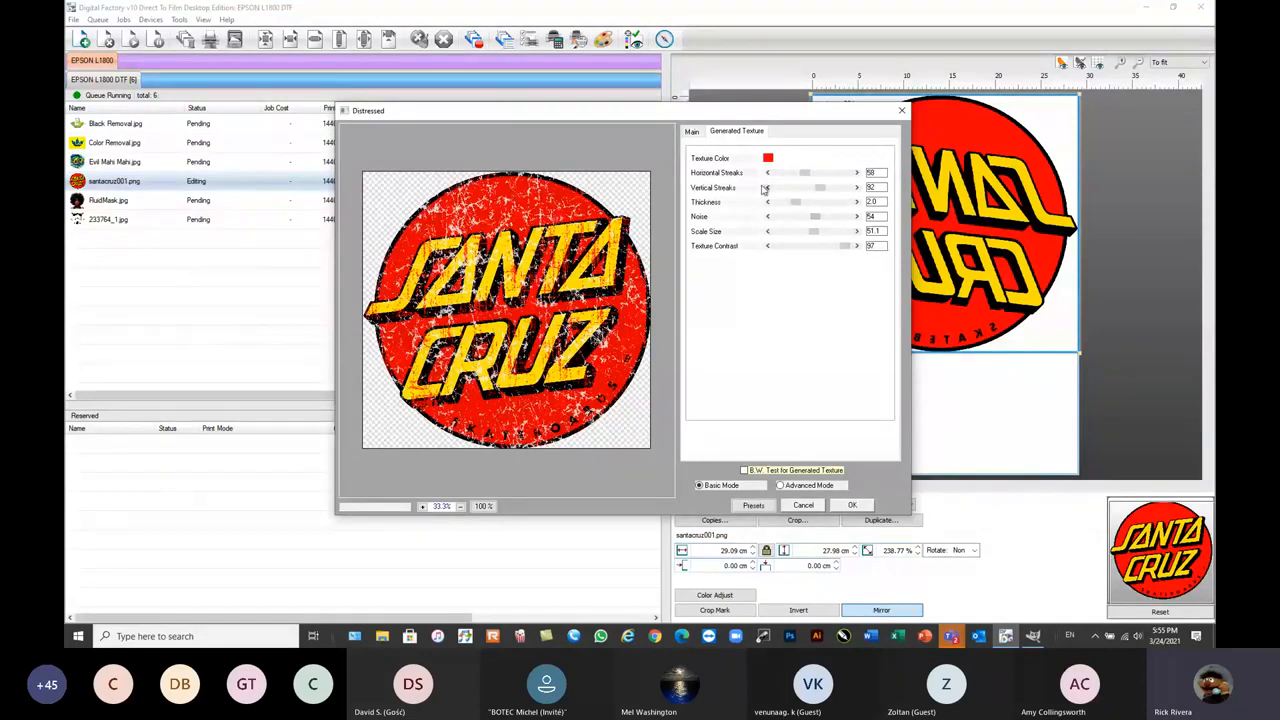
pyautogui.moveTo(821, 190); pyautogui.dragTo(828, 190)
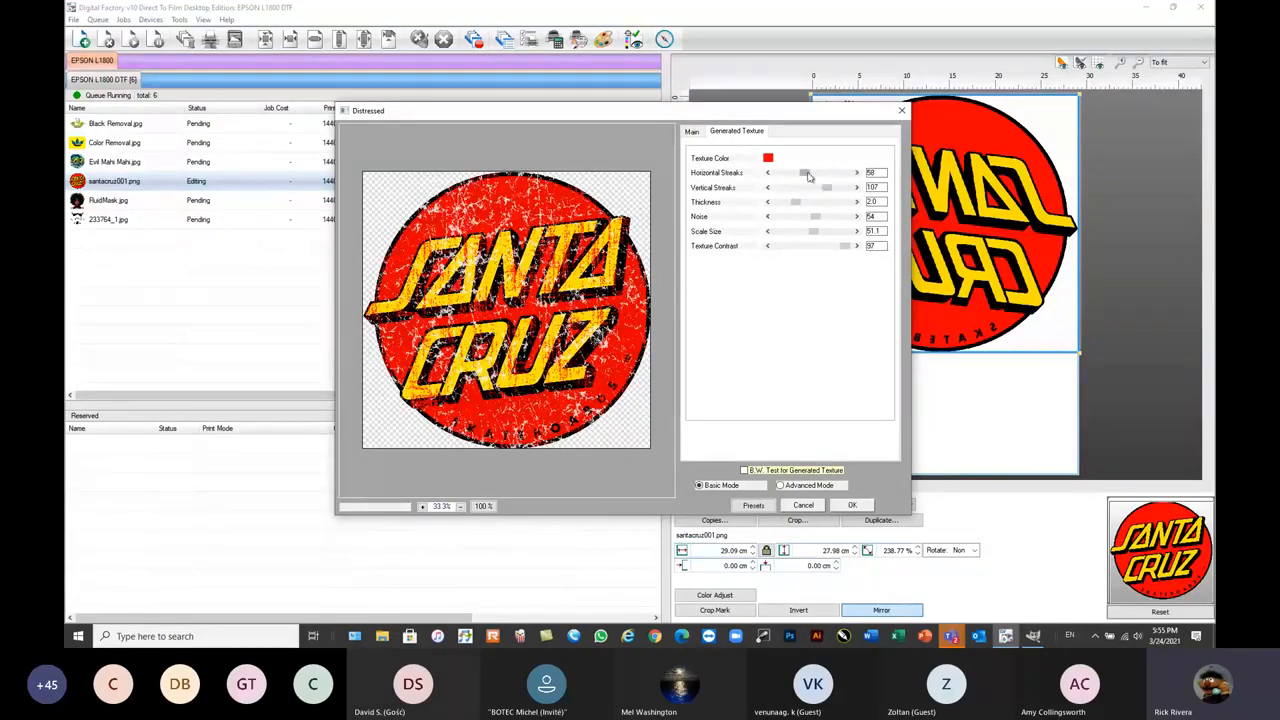
pyautogui.click(852, 505)
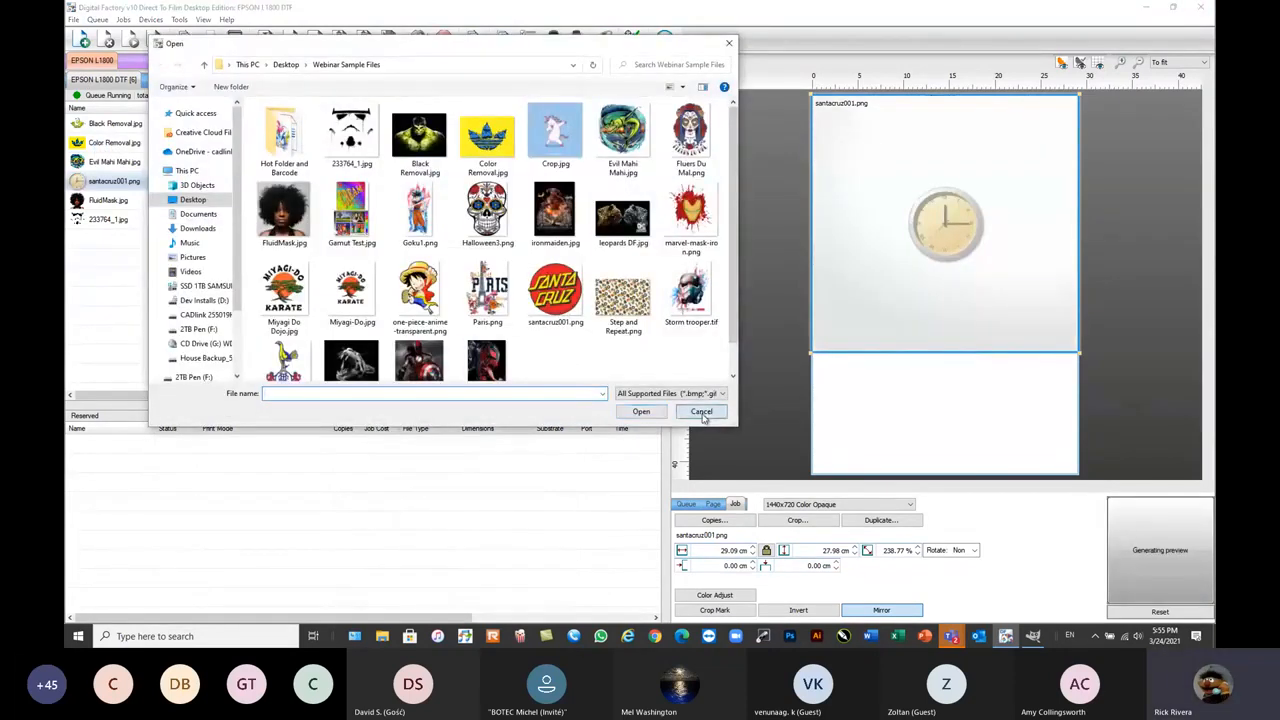
pyautogui.click(700, 412)
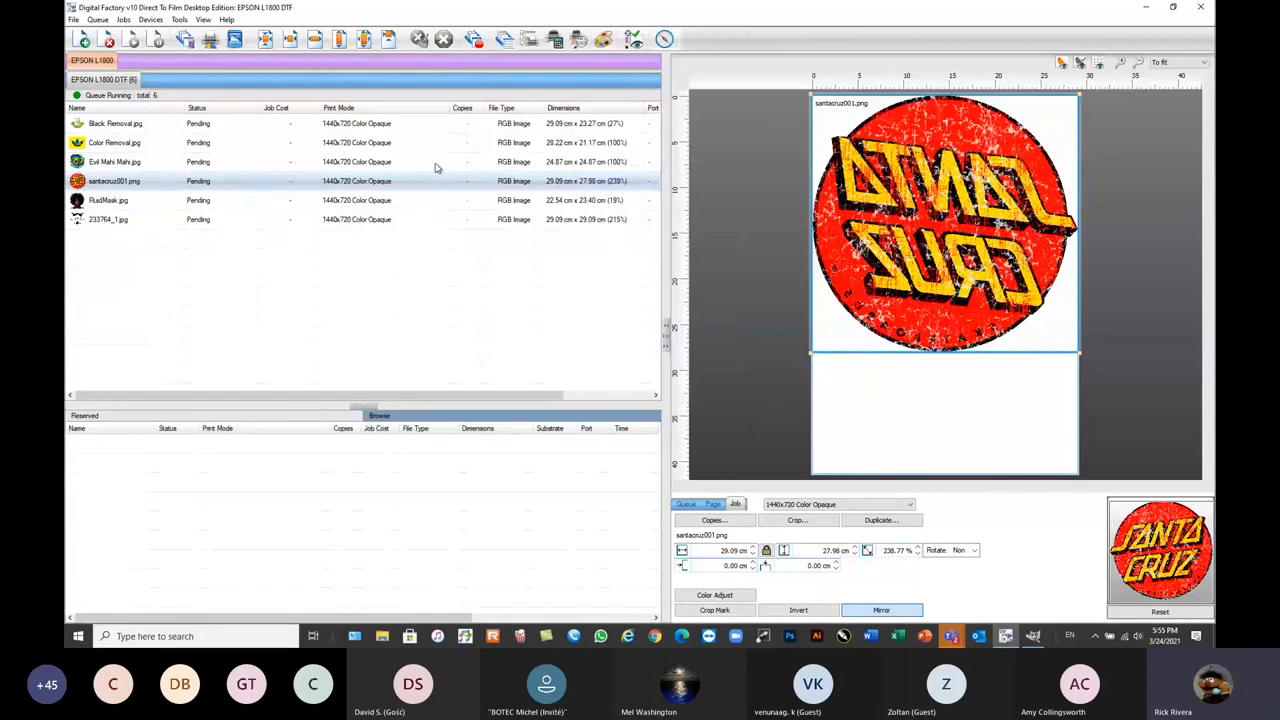
# - Open the Distressed Frames effect for Color Removal.jpg, preview the whole artwork at 50%, and try a white border color
pyautogui.click(114, 143)
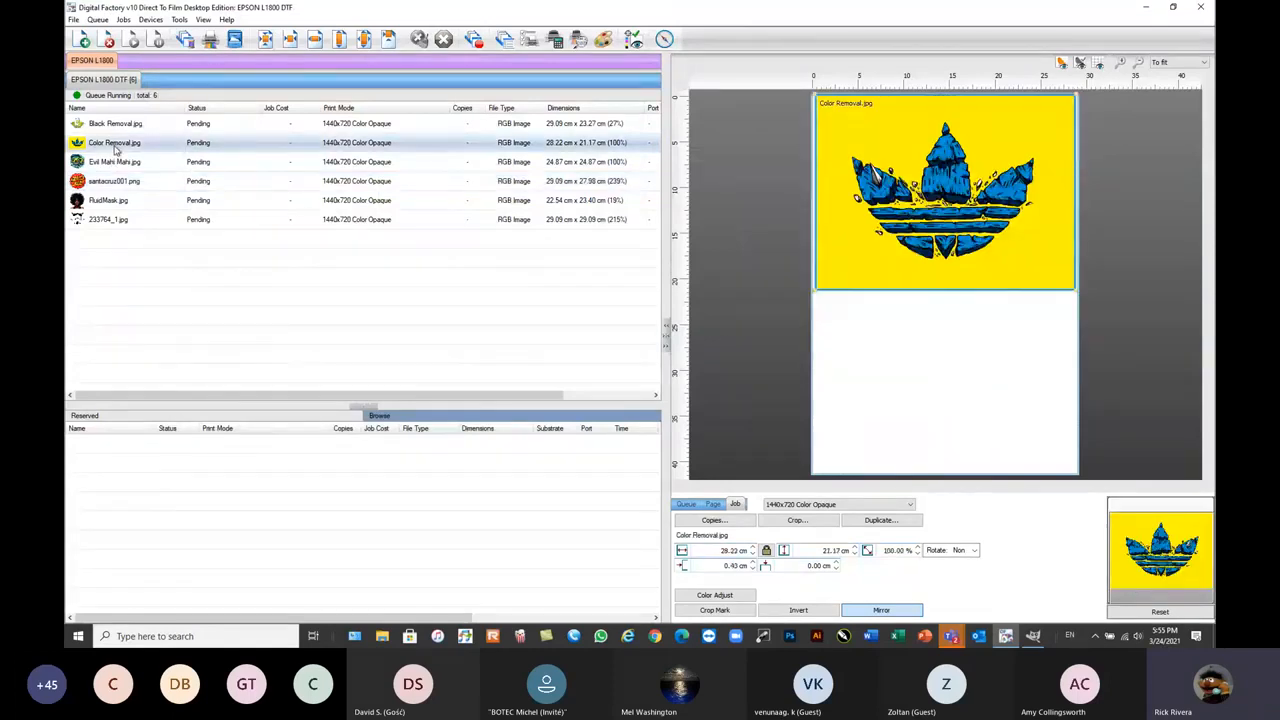
pyautogui.rightClick(117, 146)
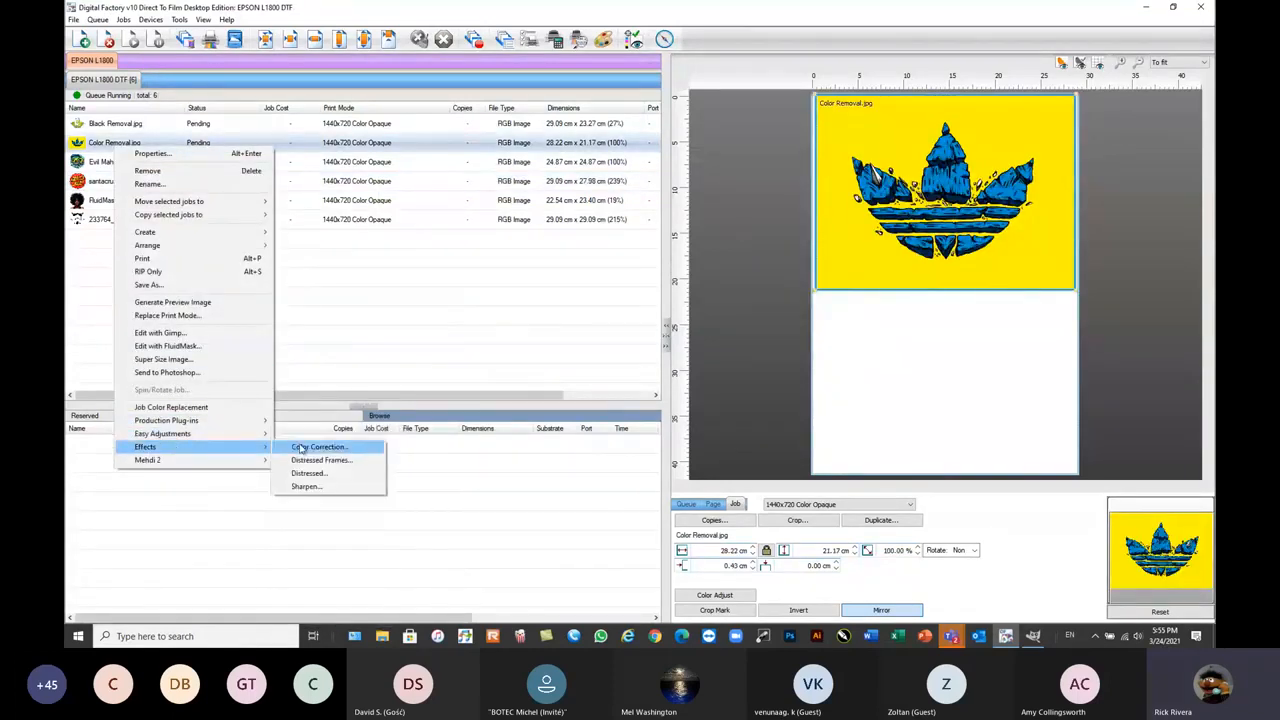
pyautogui.click(336, 464)
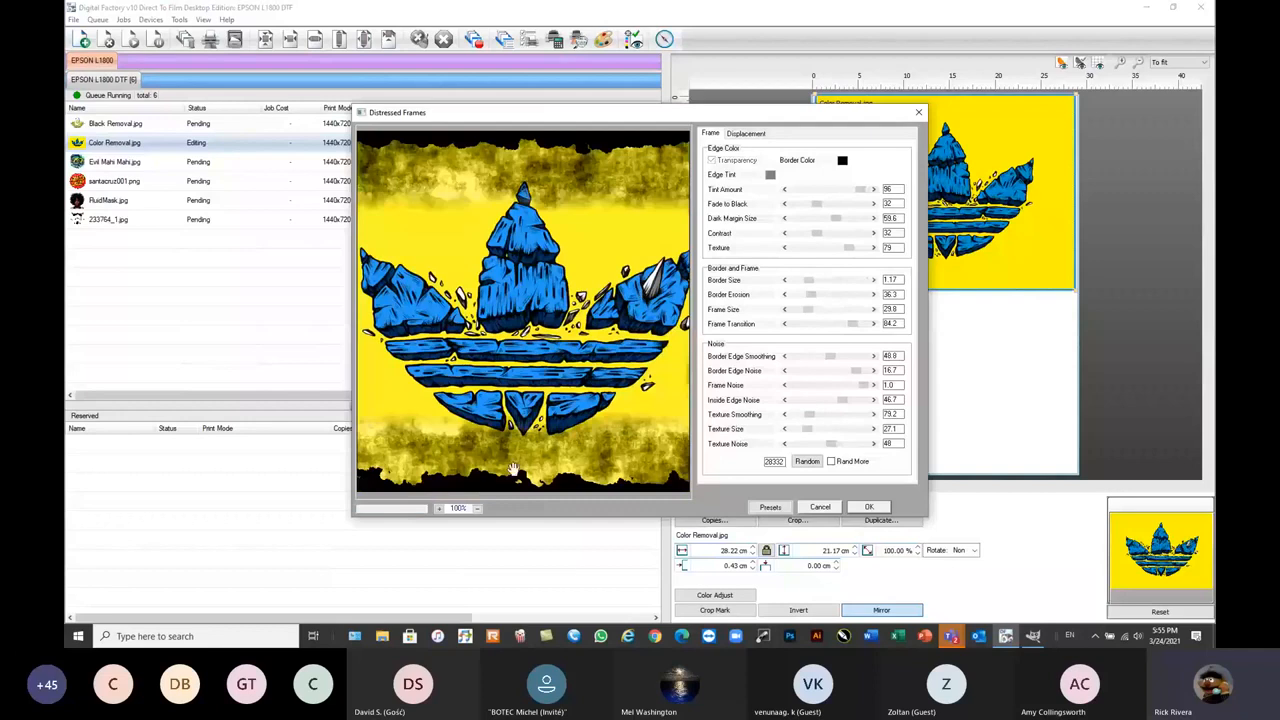
pyautogui.click(477, 509)
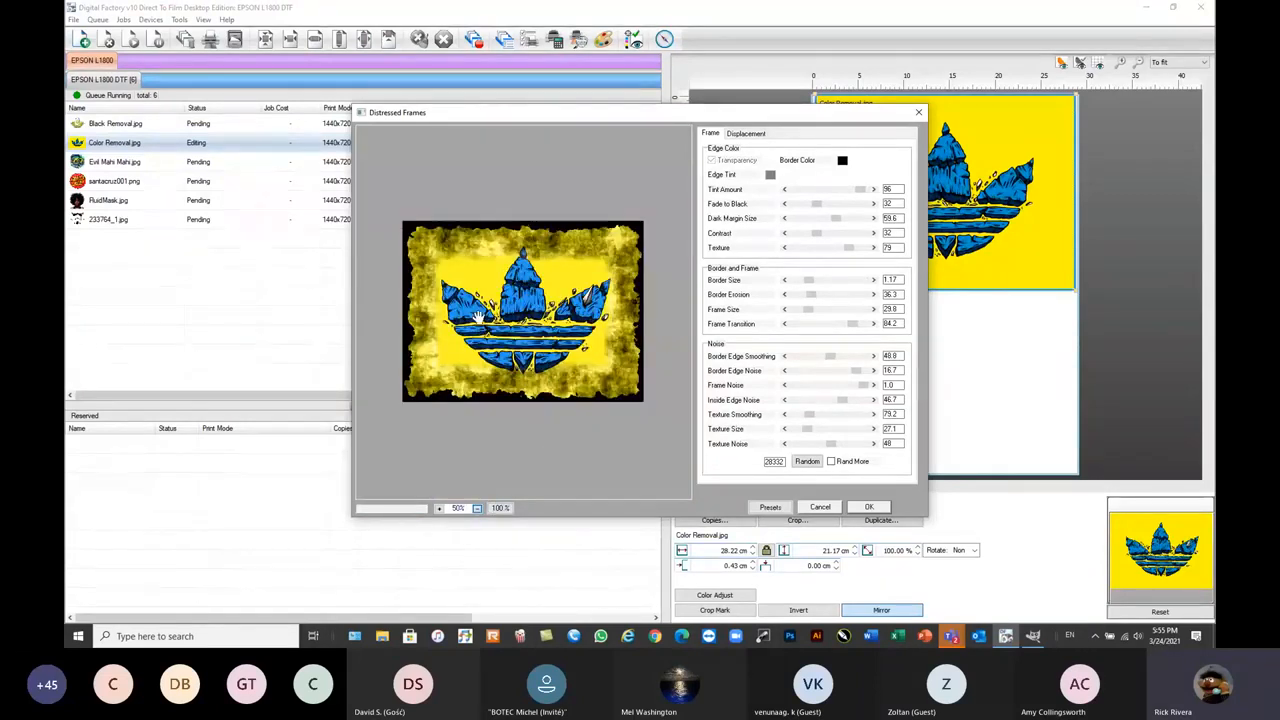
pyautogui.click(842, 160)
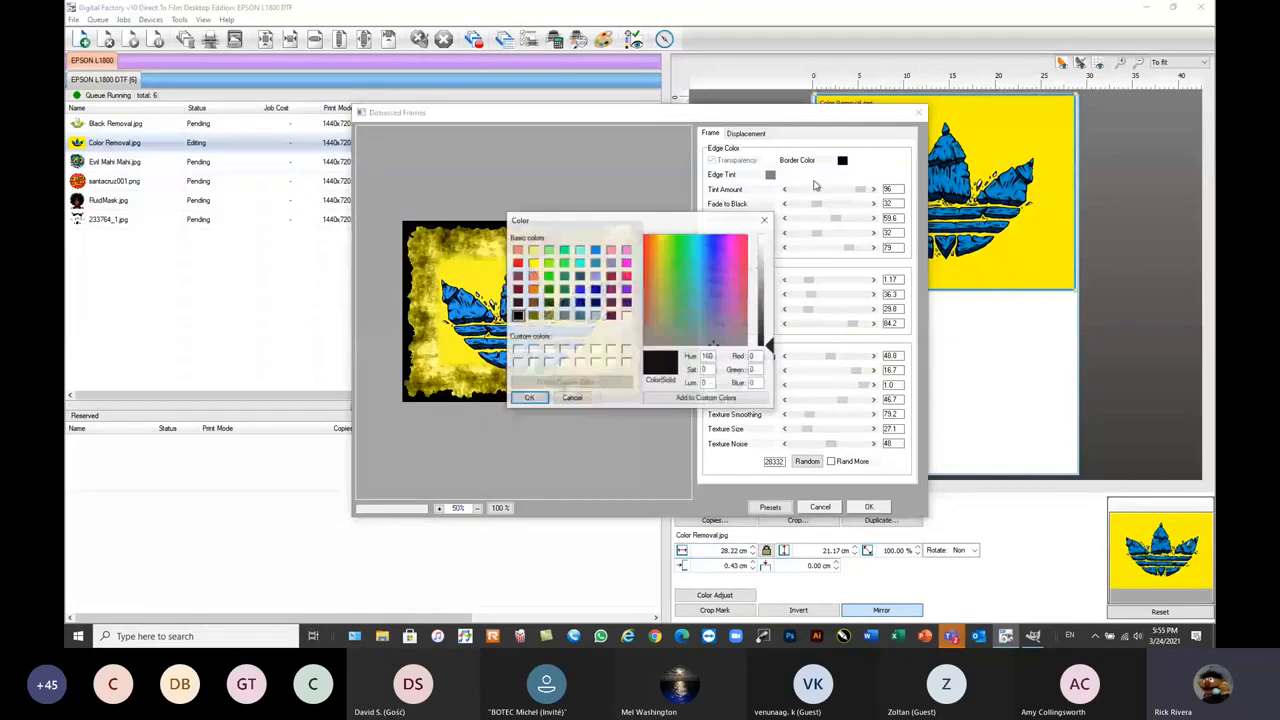
pyautogui.click(626, 316)
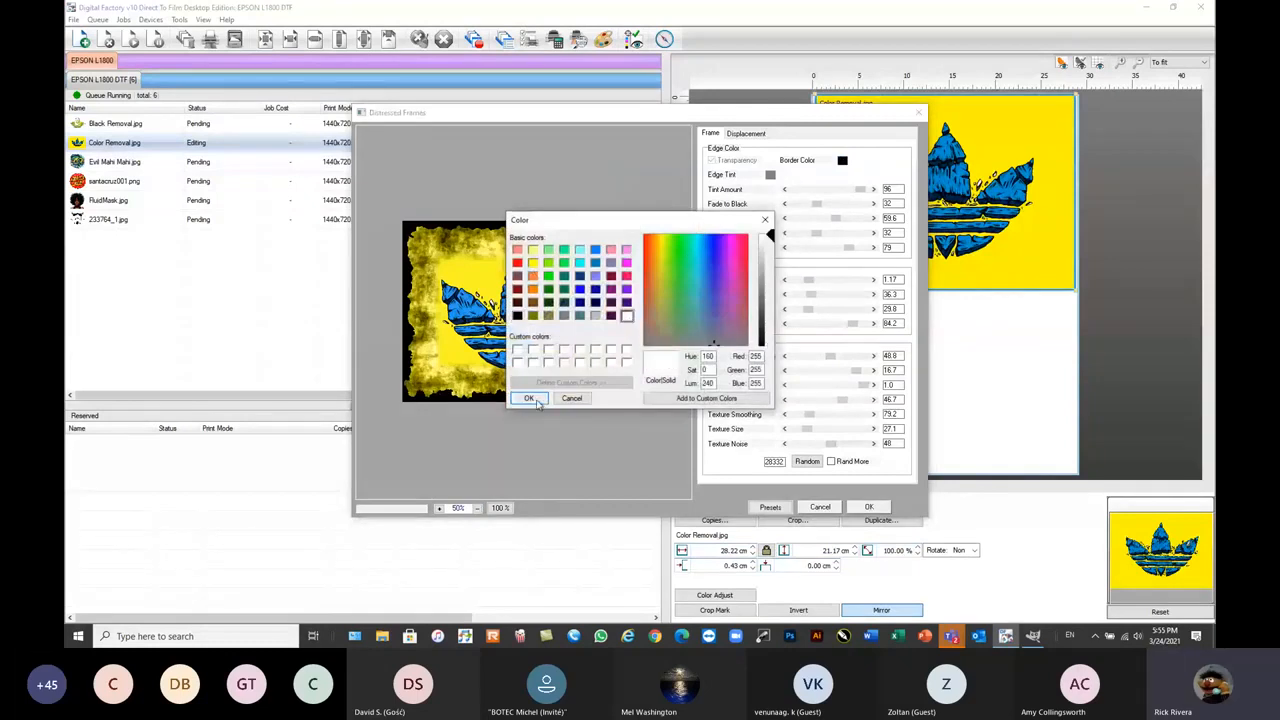
pyautogui.click(530, 398)
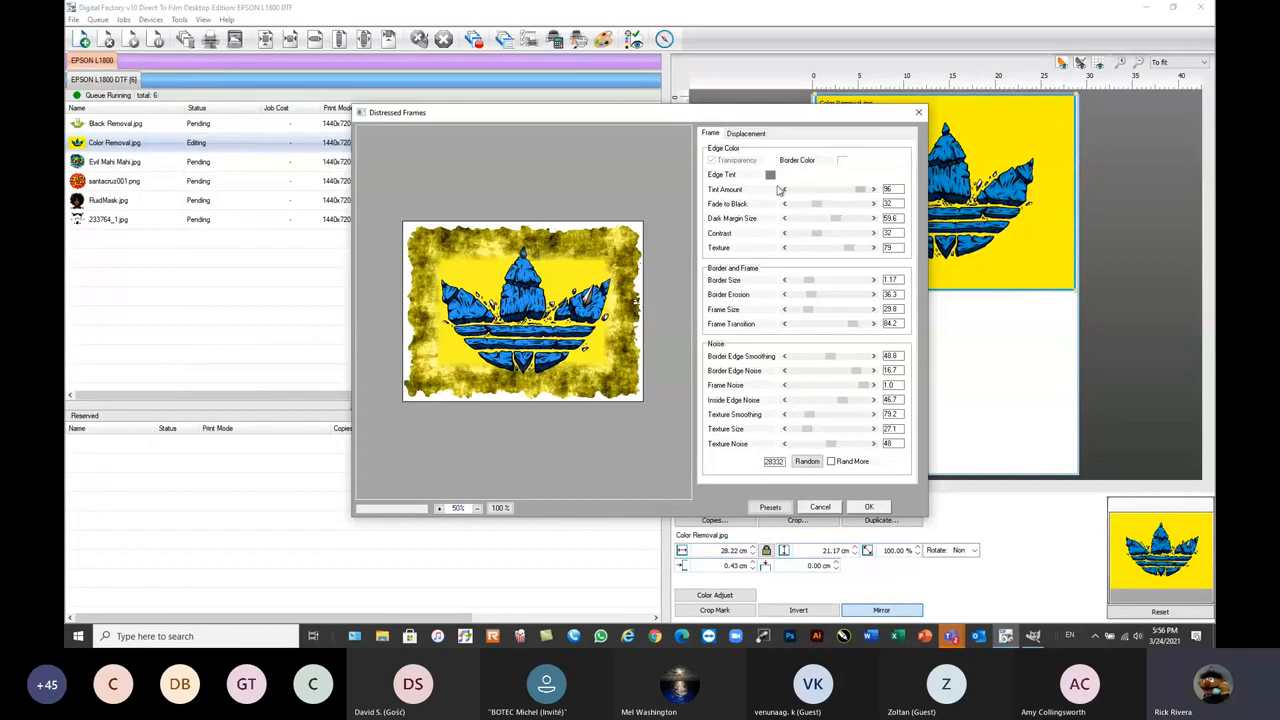
# - Try tint amount 93, dark margin size 14.9, contrast 13, border size 0.83, frame size 35.0 and frame transition 38.6, and discard the frame effect
pyautogui.moveTo(864, 196); pyautogui.dragTo(794, 312)
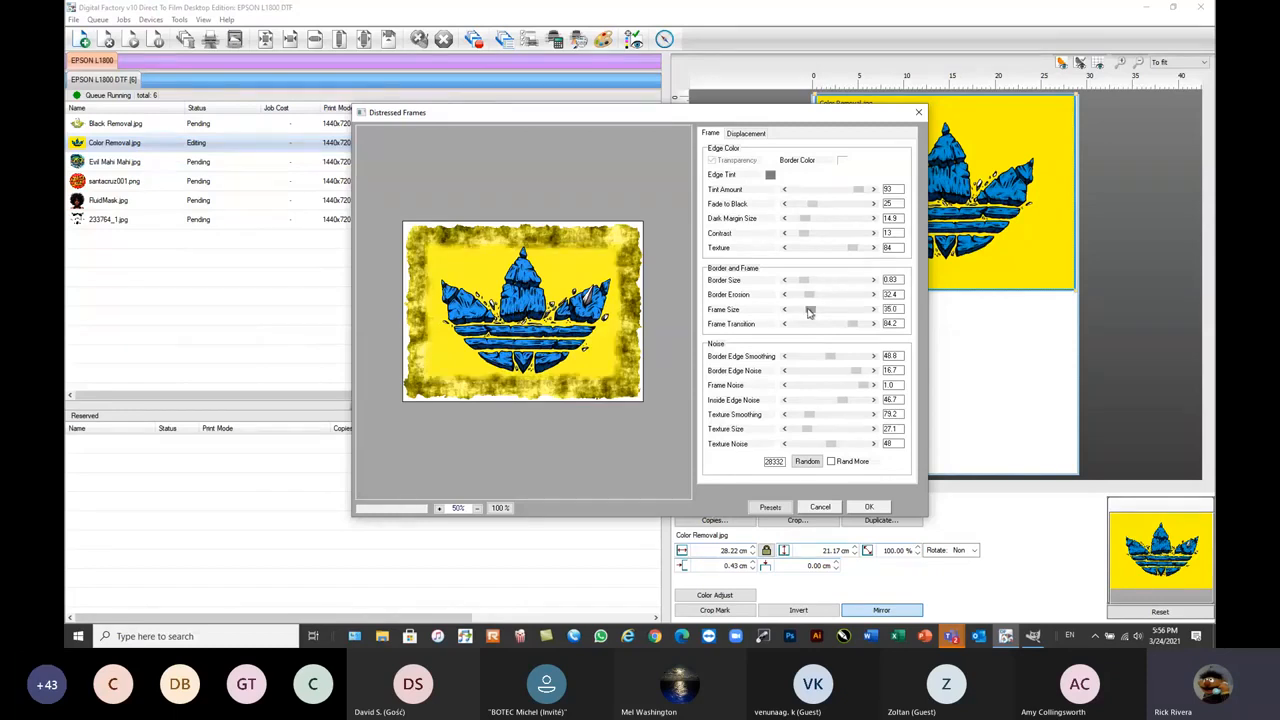
pyautogui.moveTo(852, 325); pyautogui.dragTo(820, 328)
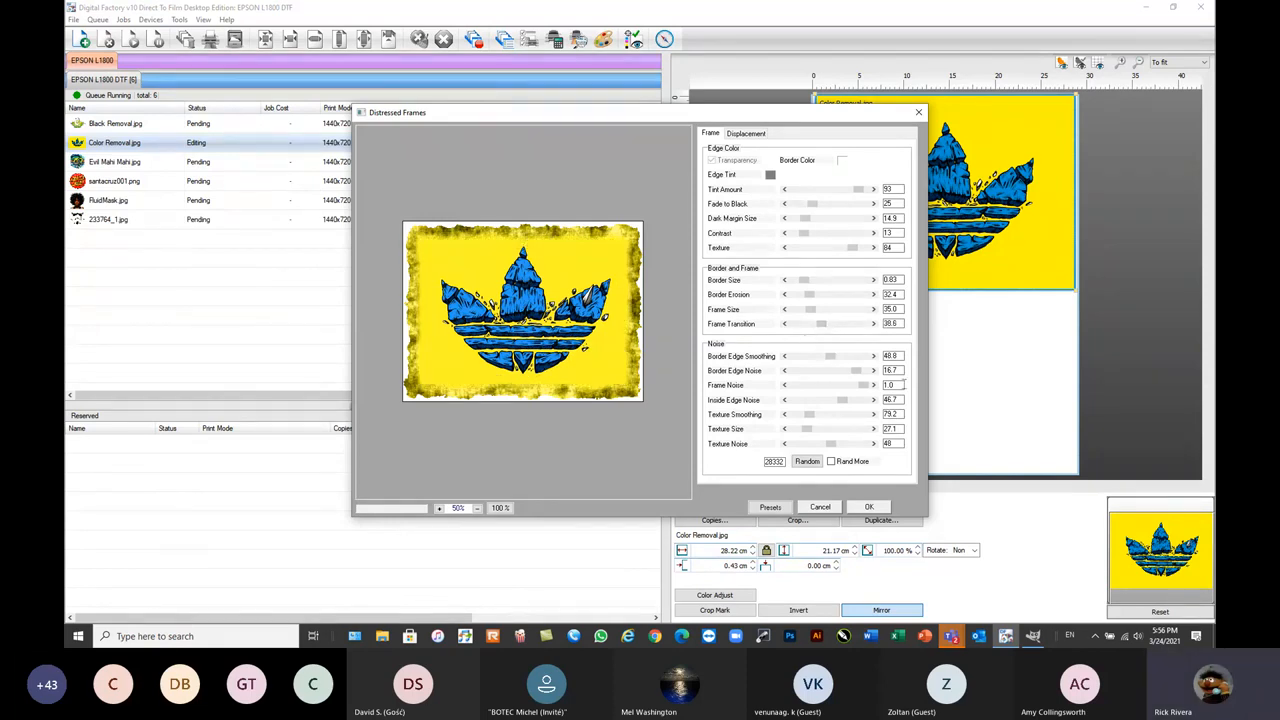
pyautogui.click(822, 507)
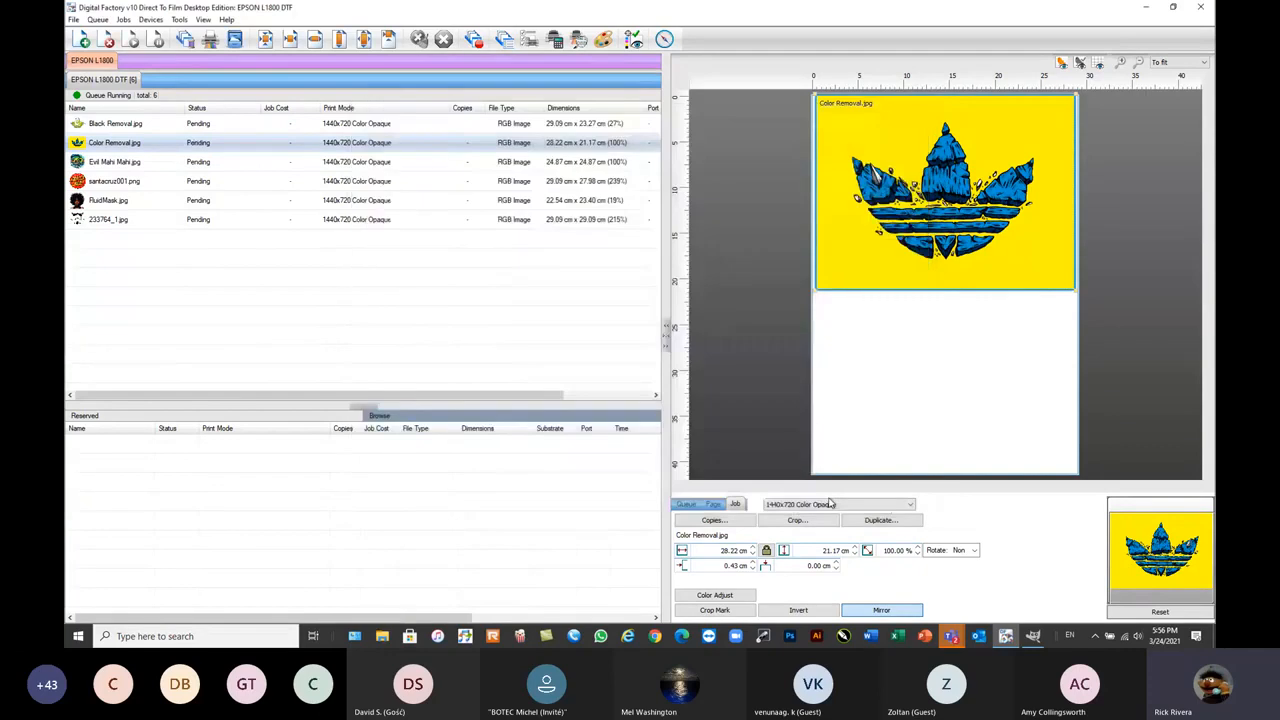
# - Undo the Distressed plug-in effect on the santacruz001.png job
pyautogui.click(153, 287)
pyautogui.click(124, 20)
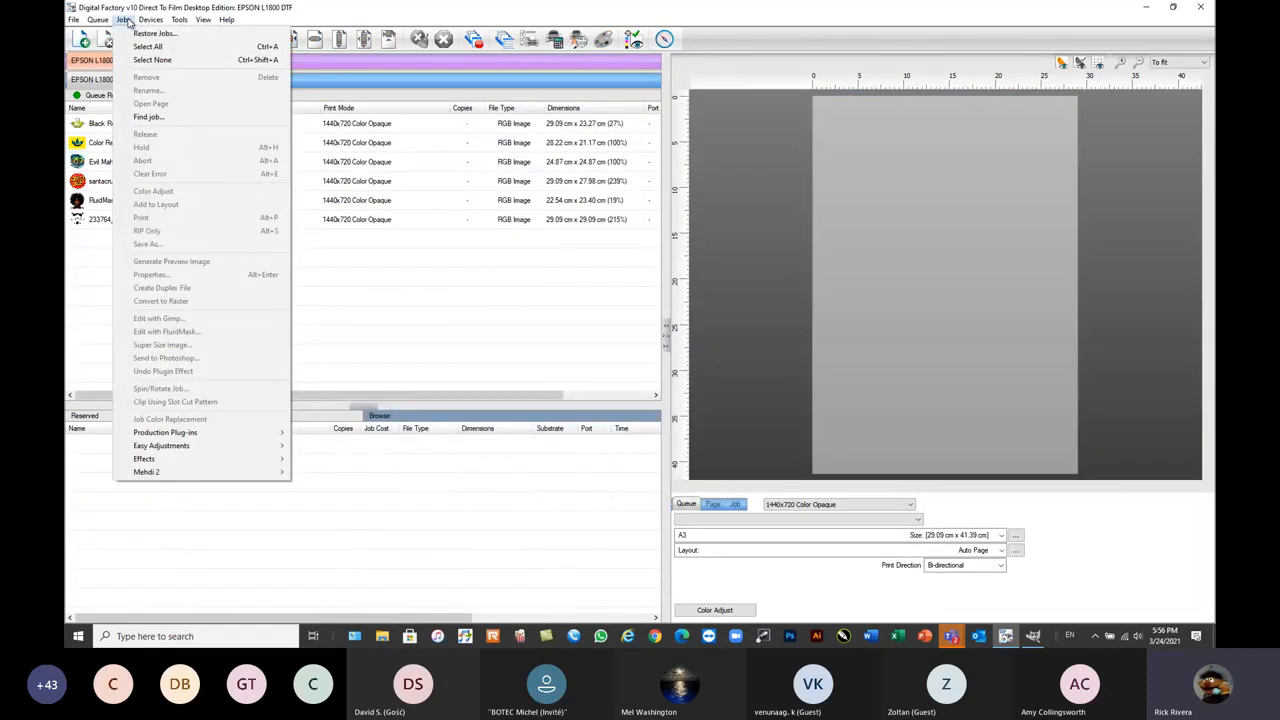
pyautogui.click(354, 291)
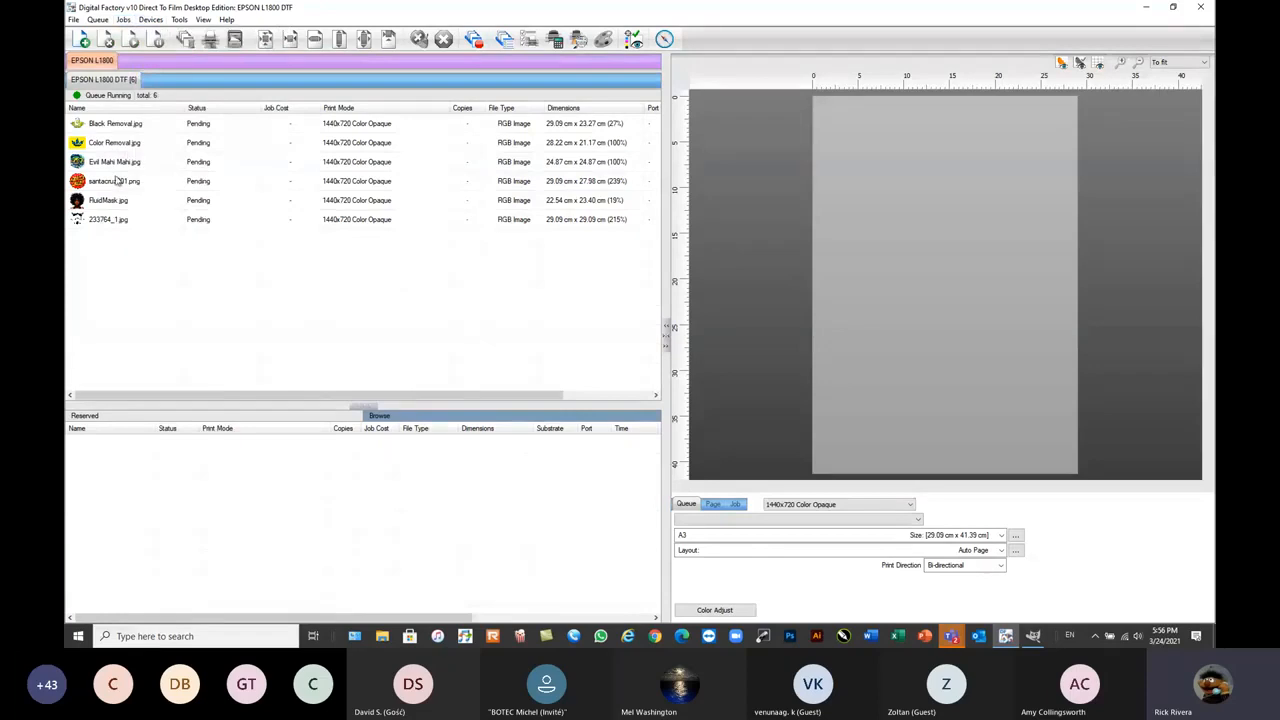
pyautogui.click(113, 183)
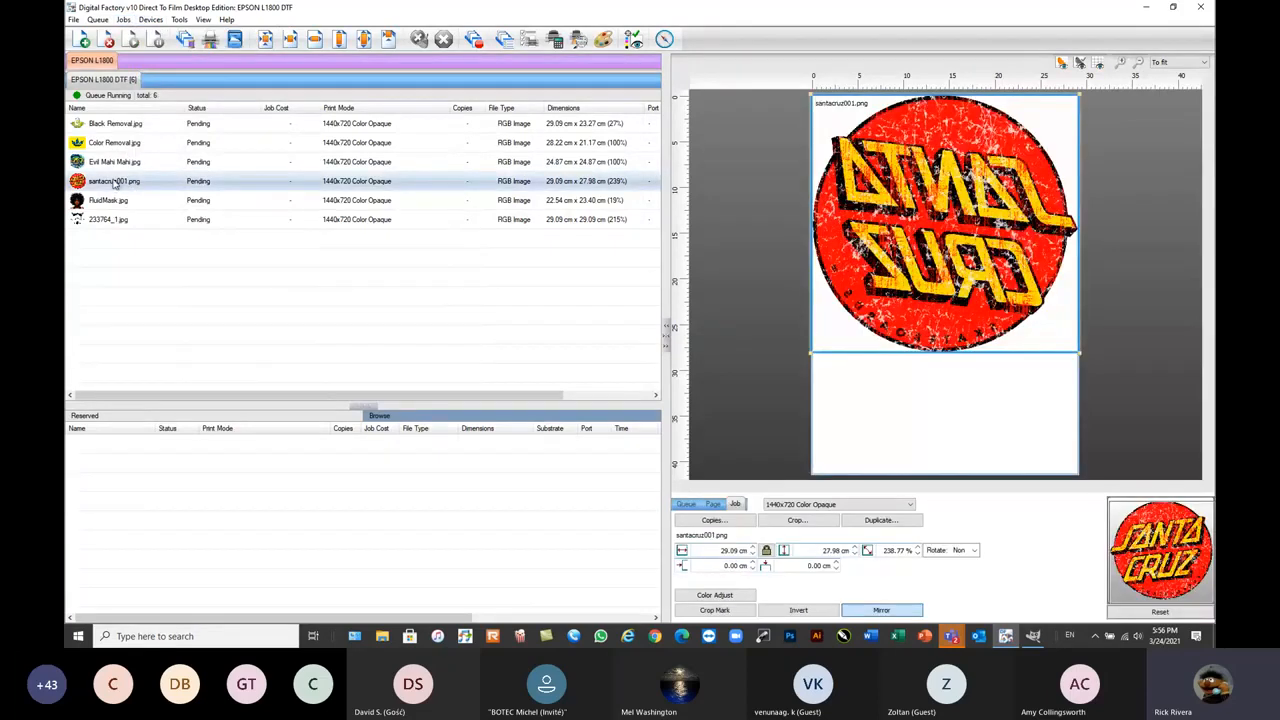
pyautogui.rightClick(109, 180)
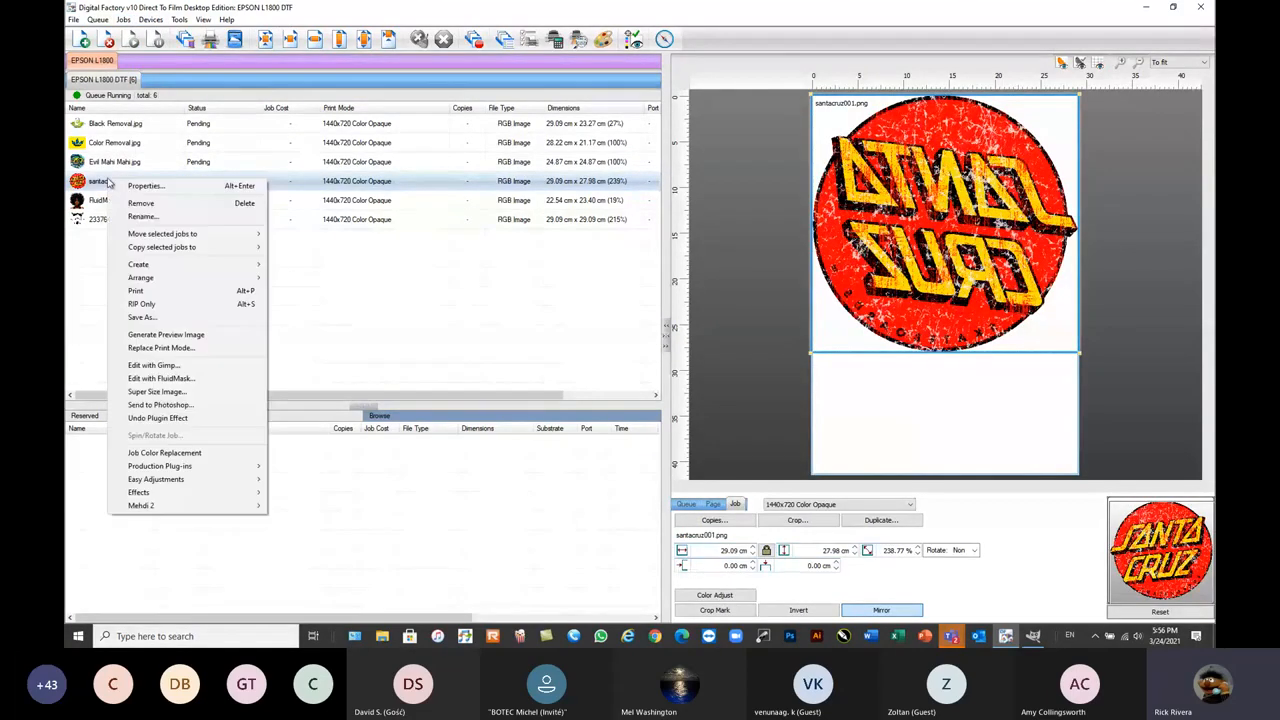
pyautogui.click(157, 419)
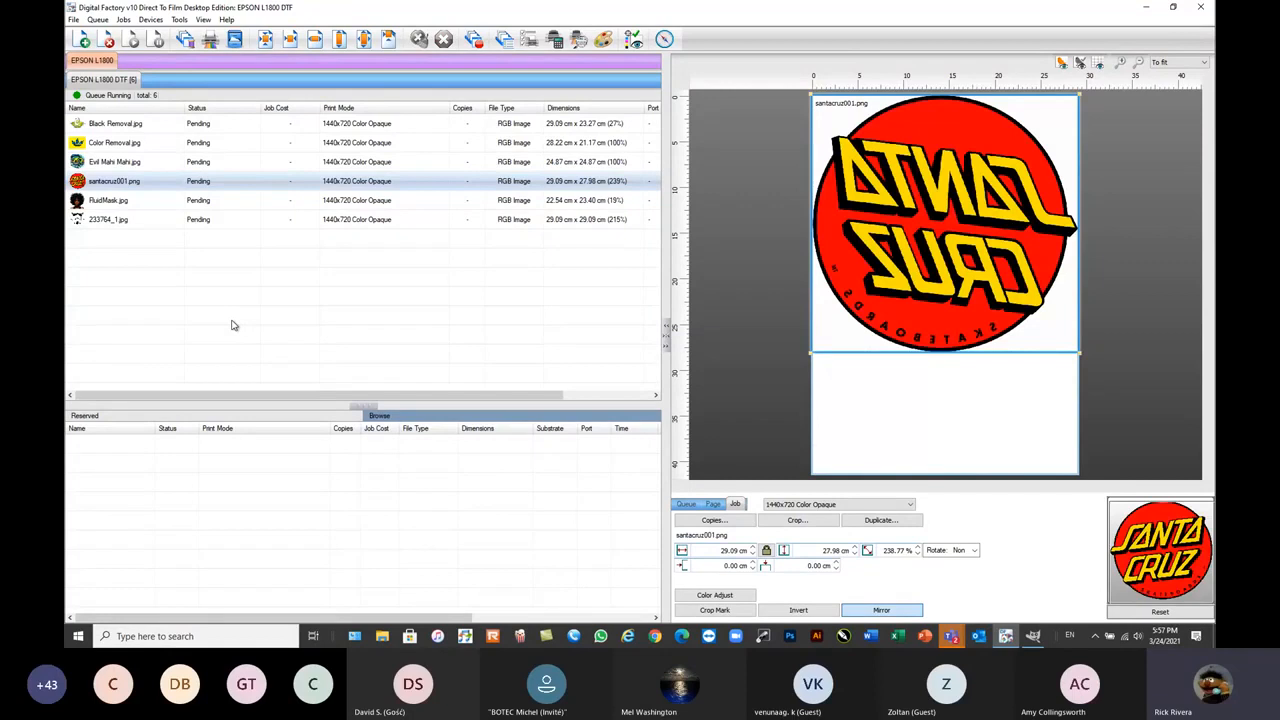
# - Select all jobs in the EPSON L1800 DTF queue and remove them
pyautogui.click(152, 20)
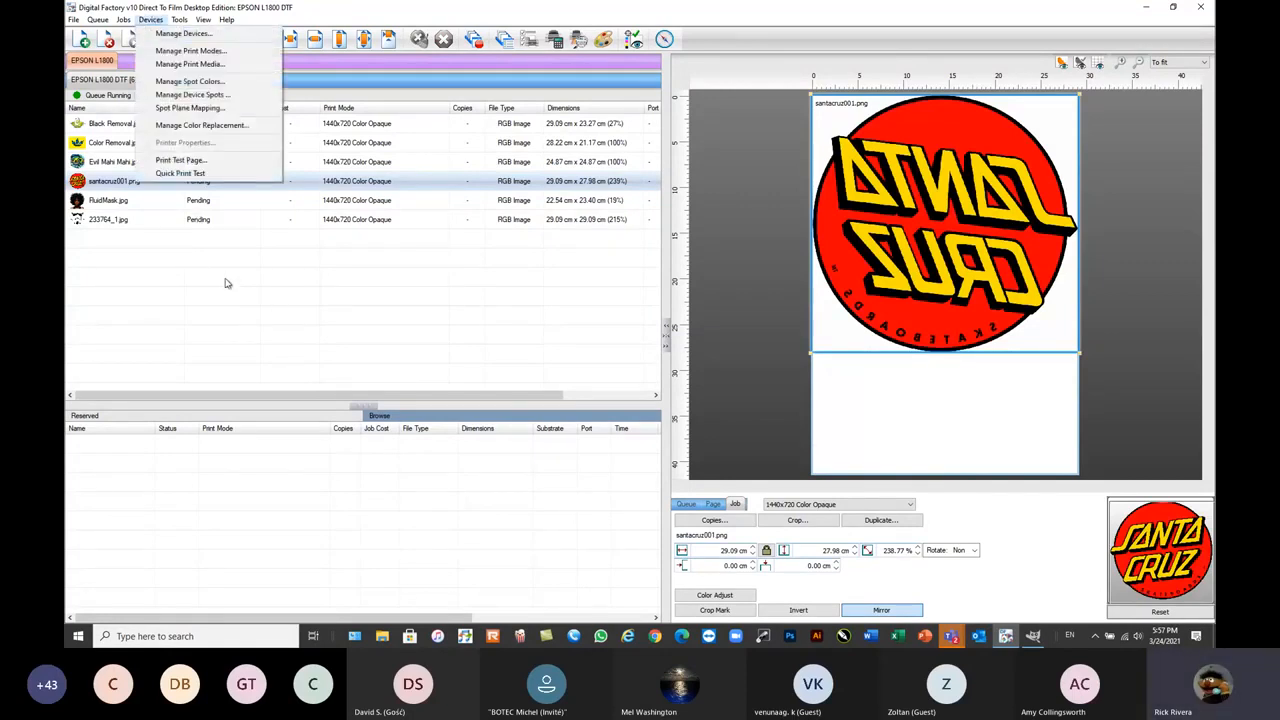
pyautogui.click(154, 257)
pyautogui.moveTo(251, 249); pyautogui.dragTo(118, 113)
pyautogui.click(108, 42)
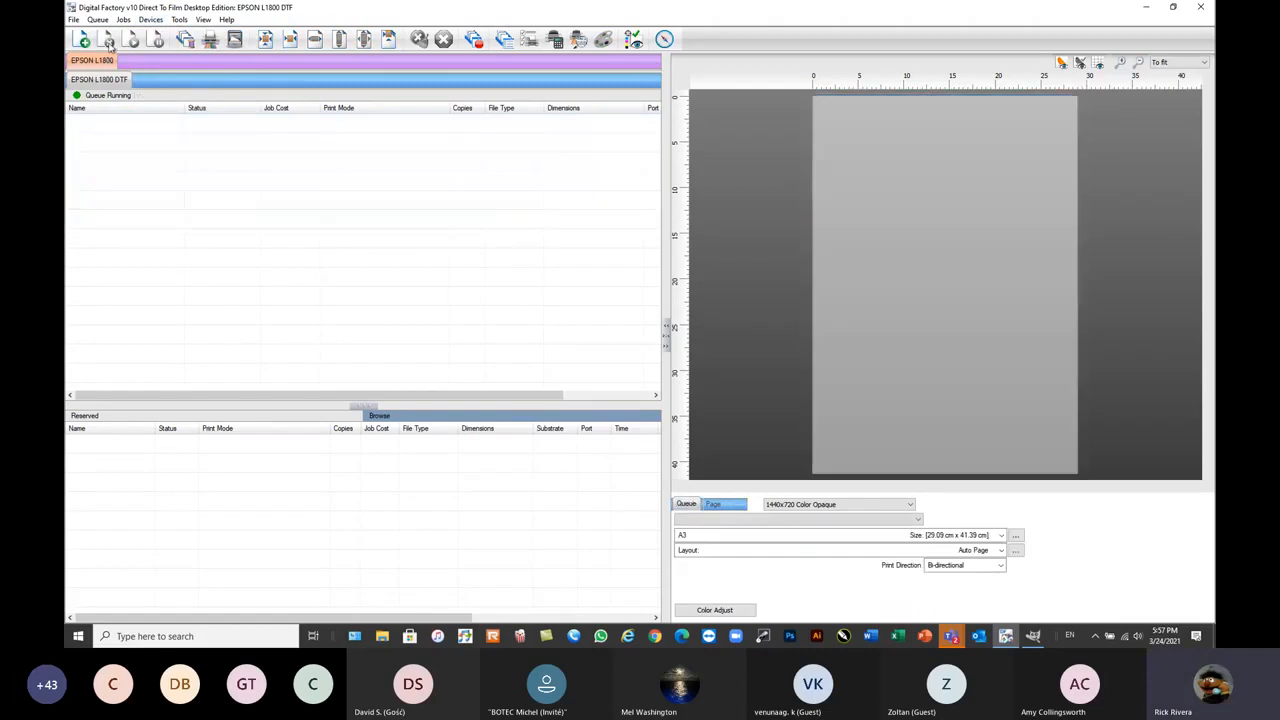
# - Import ironmaiden.jpg from the Webinar Sample Files folder into the empty queue
pyautogui.click(82, 39)
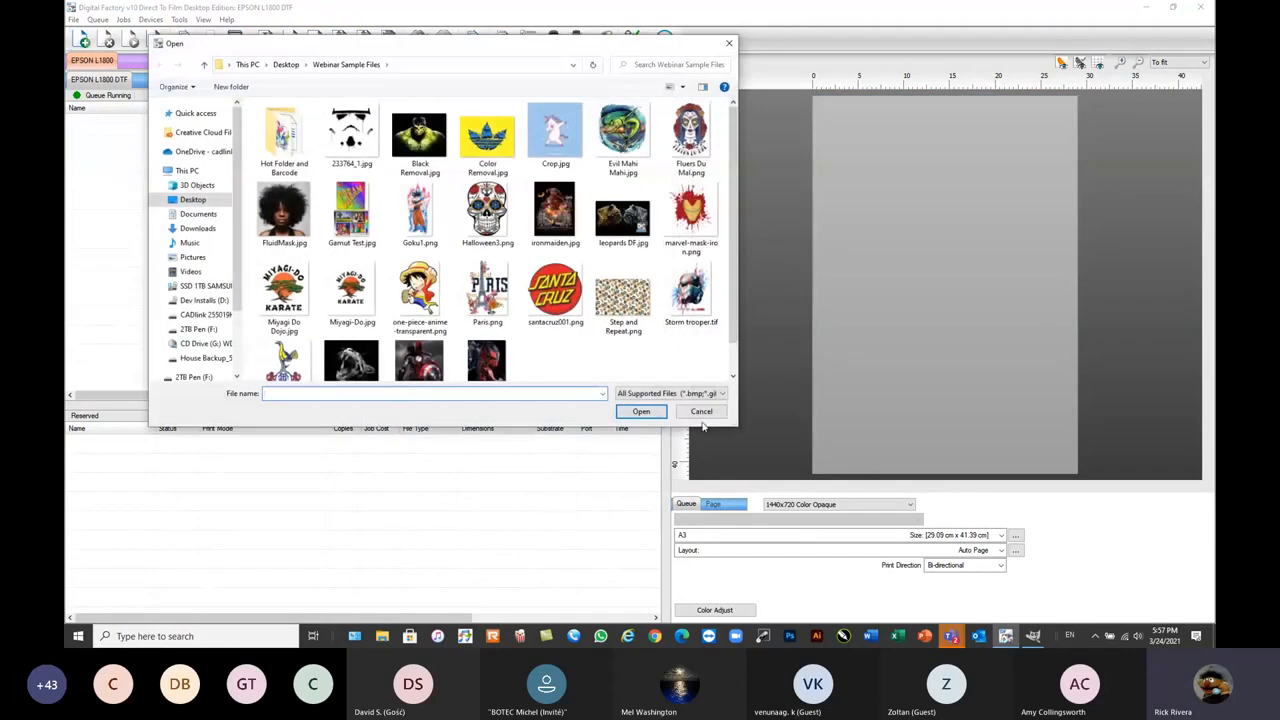
pyautogui.moveTo(731, 421); pyautogui.dragTo(848, 477)
pyautogui.click(415, 213)
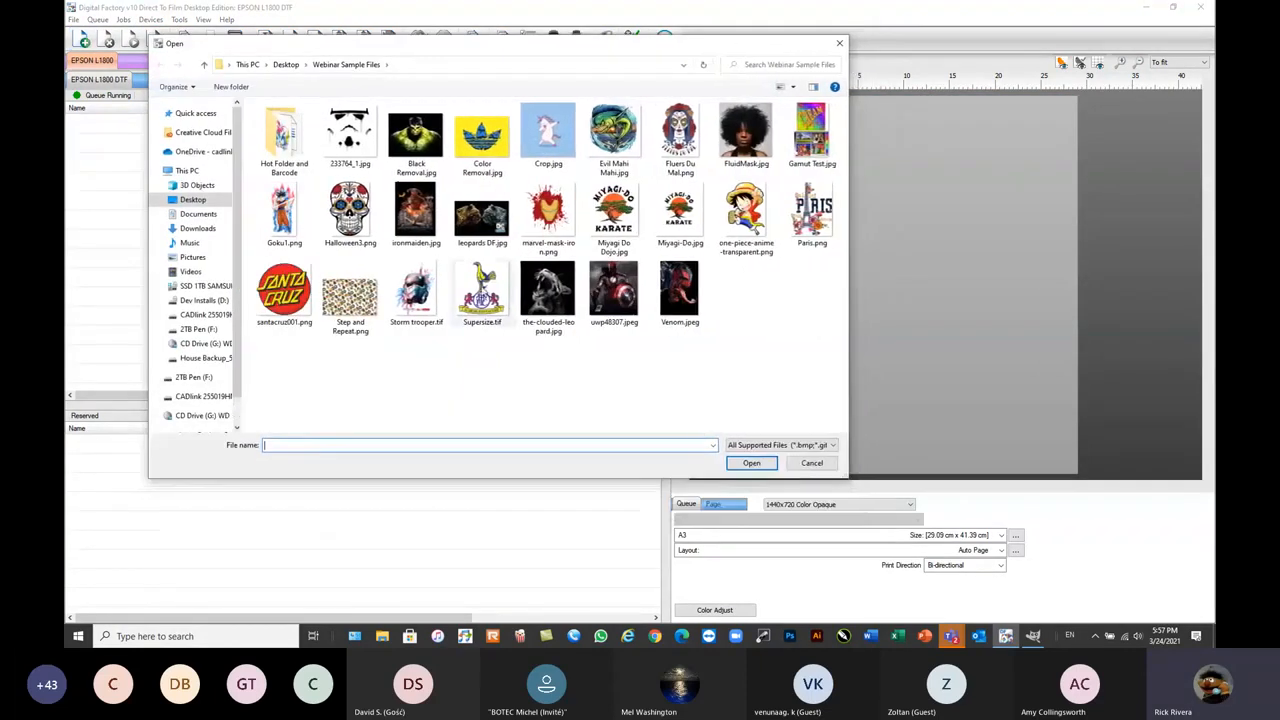
pyautogui.click(758, 465)
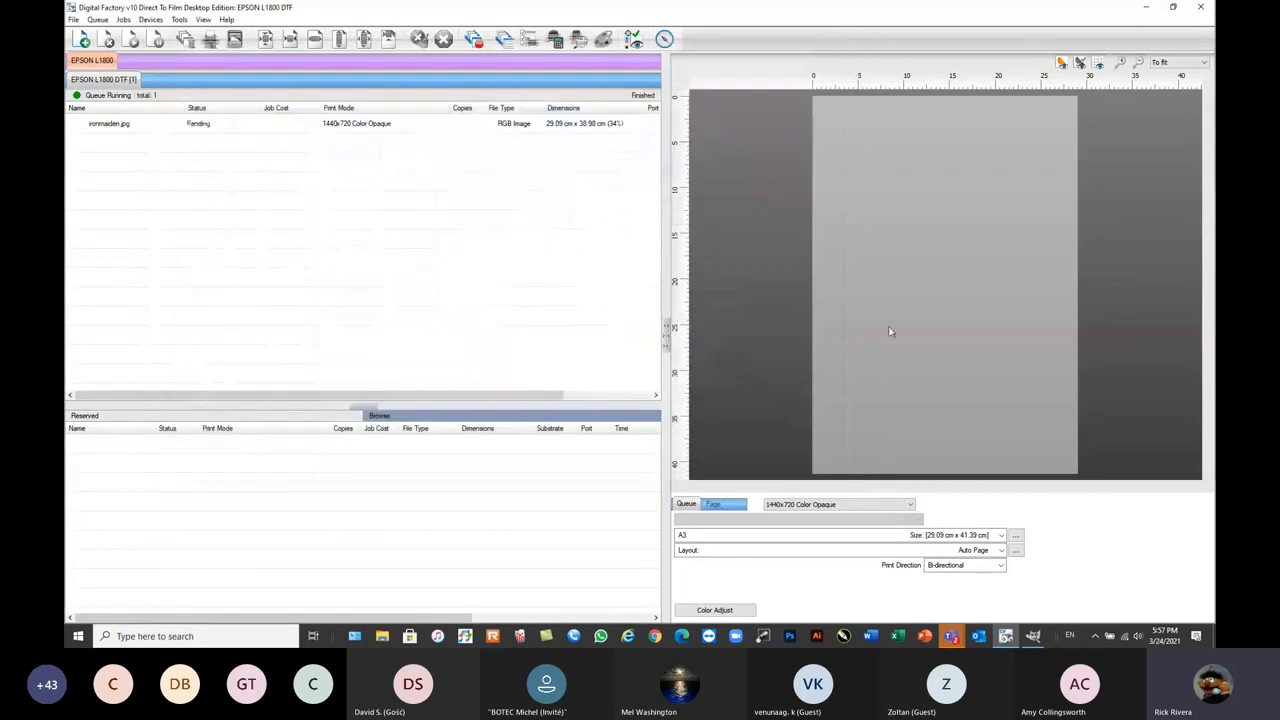
# - Create three duplicates of the ironmaiden.jpg job
pyautogui.click(127, 125)
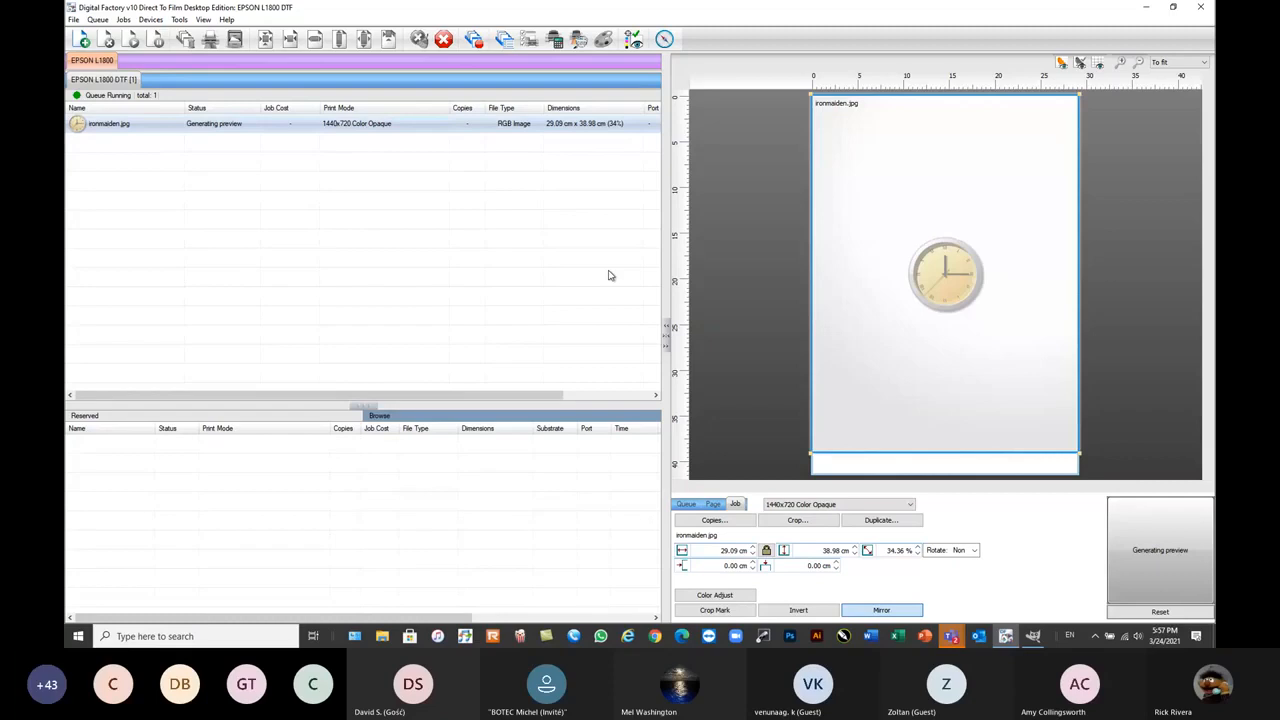
pyautogui.click(894, 522)
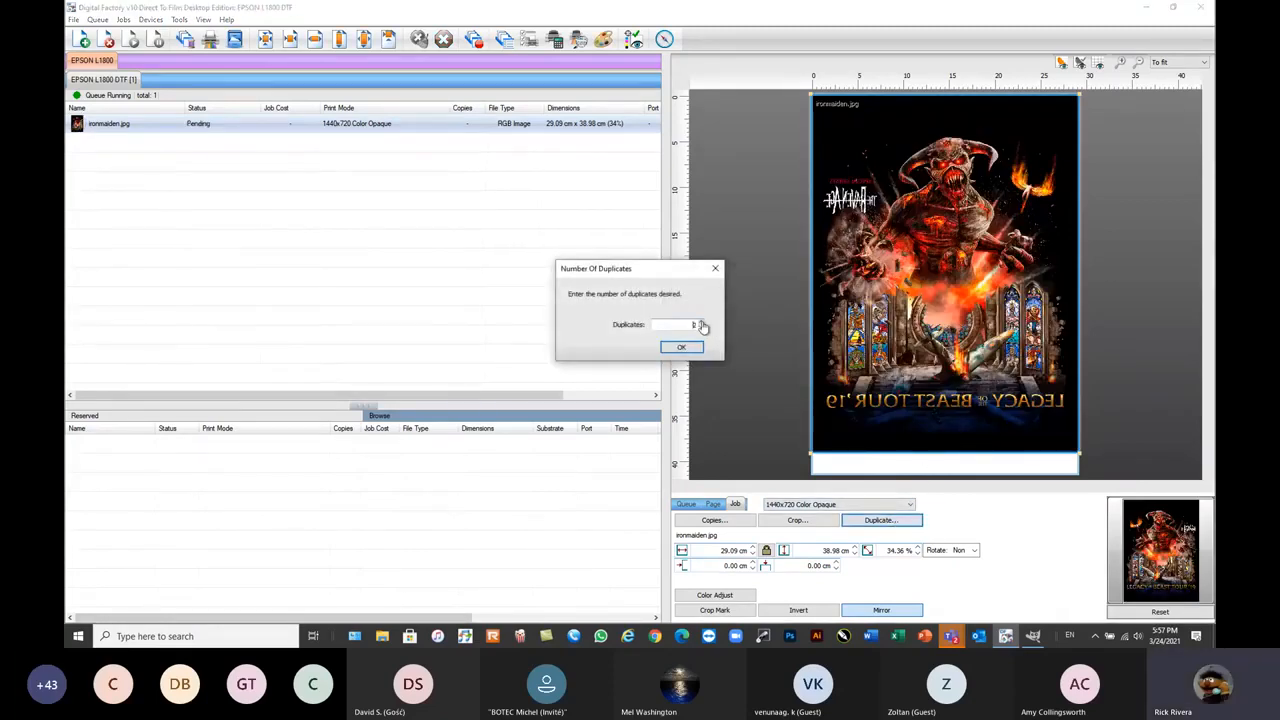
pyautogui.click(681, 347)
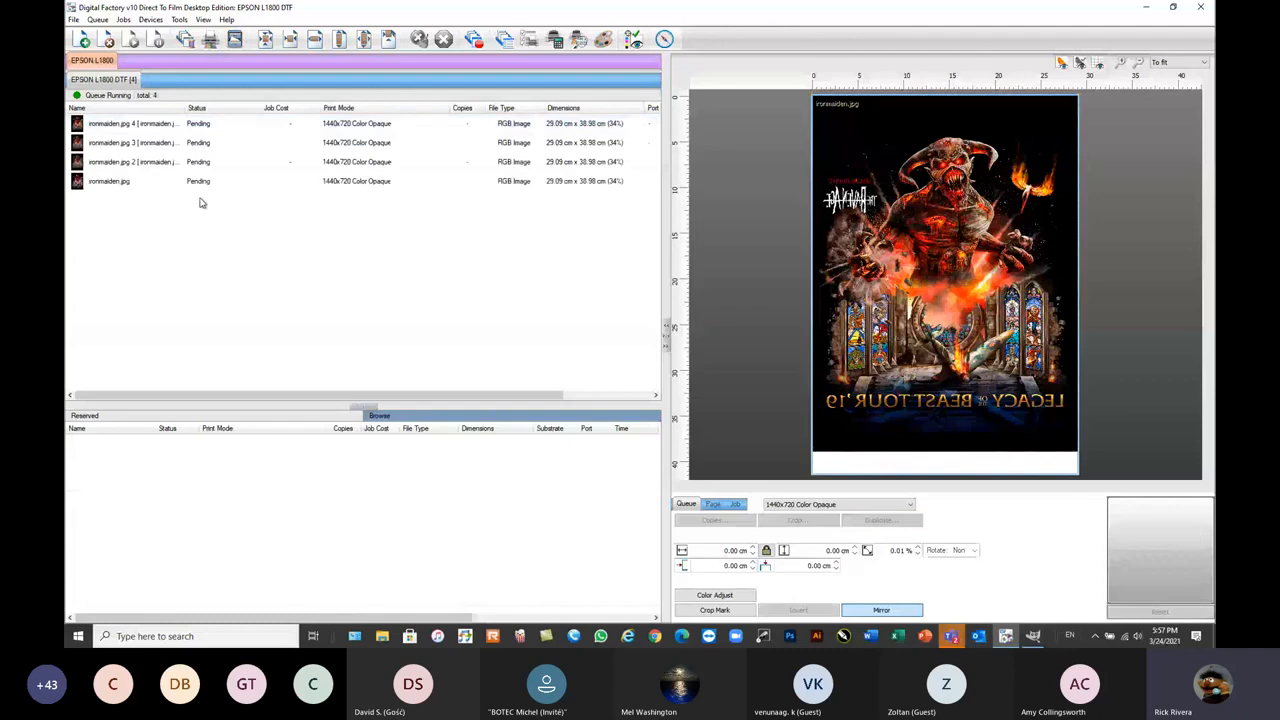
# - Set the print mode of ironmaiden.jpg 4 to 1440x720 Black Opaque and of ironmaiden.jpg 3 to 1440x720 Black Rasterized
pyautogui.click(197, 127)
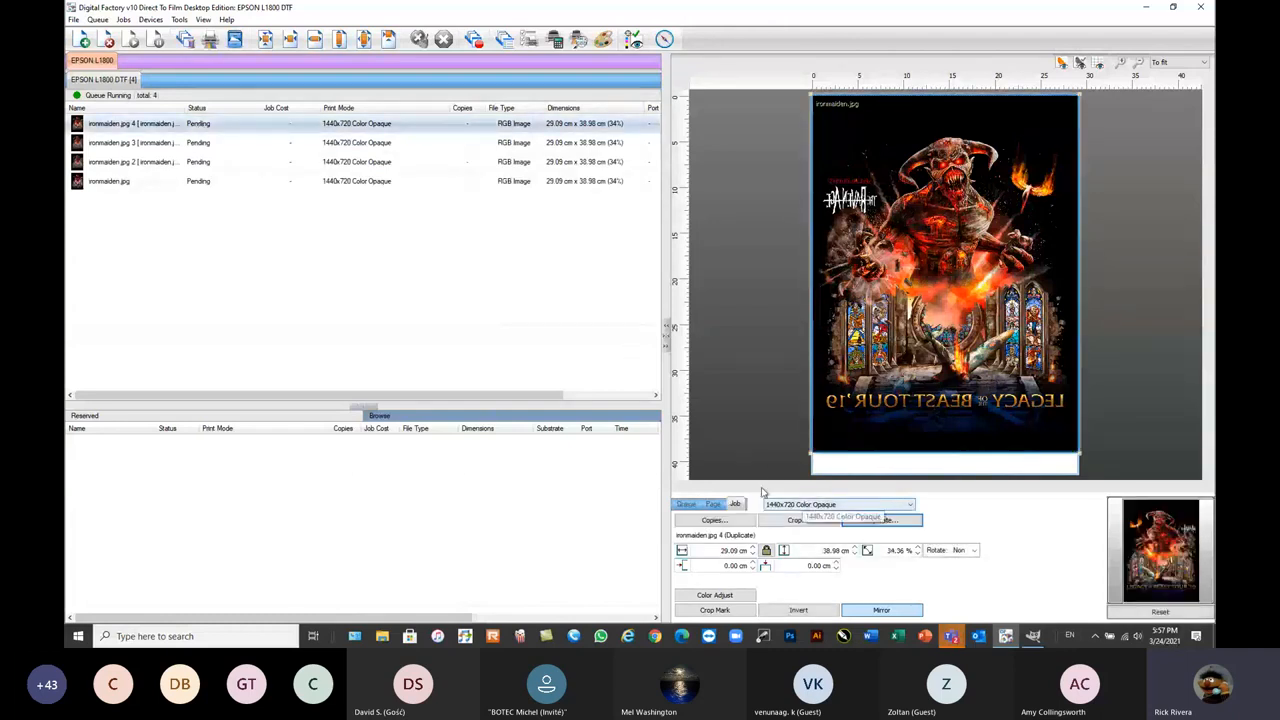
pyautogui.click(810, 506)
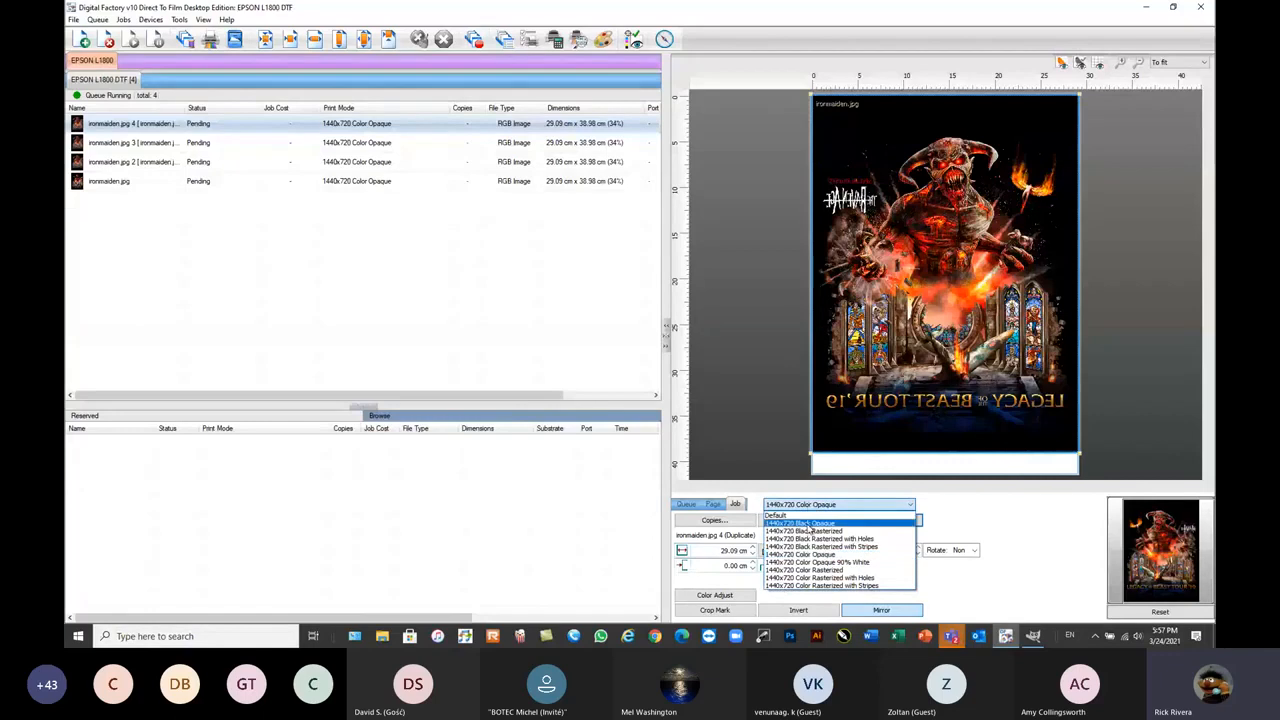
pyautogui.click(810, 527)
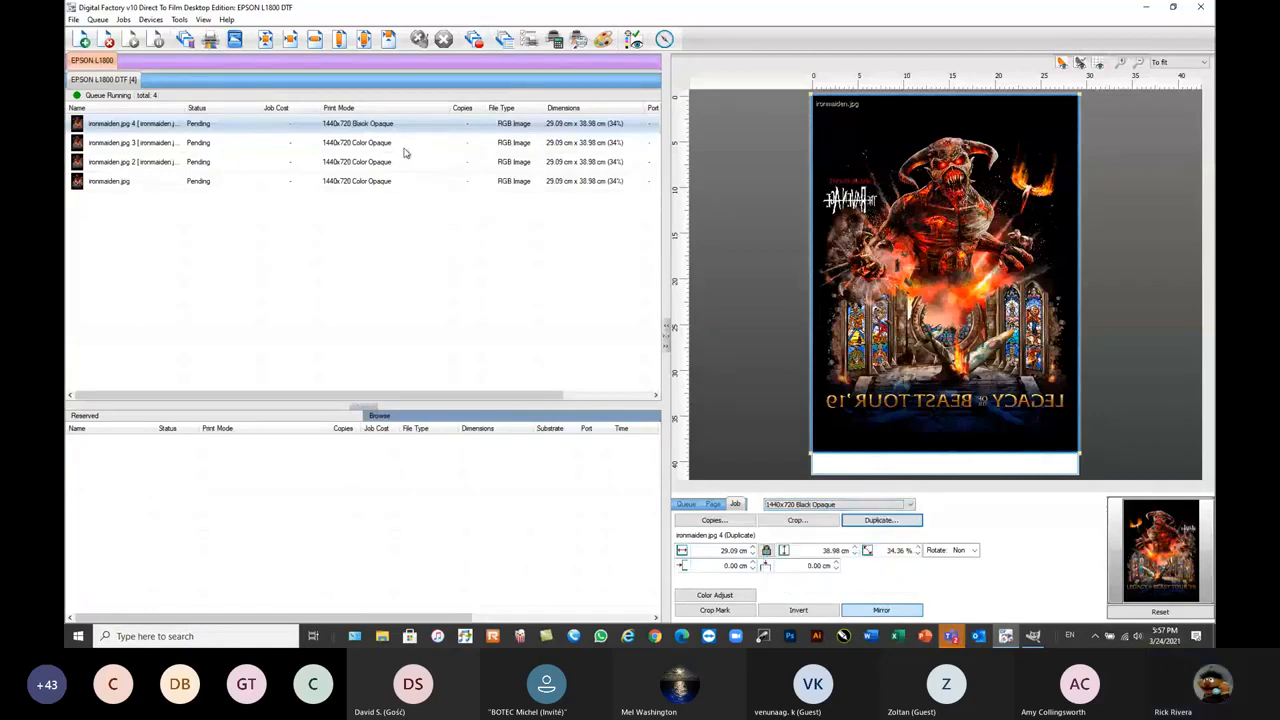
pyautogui.click(288, 148)
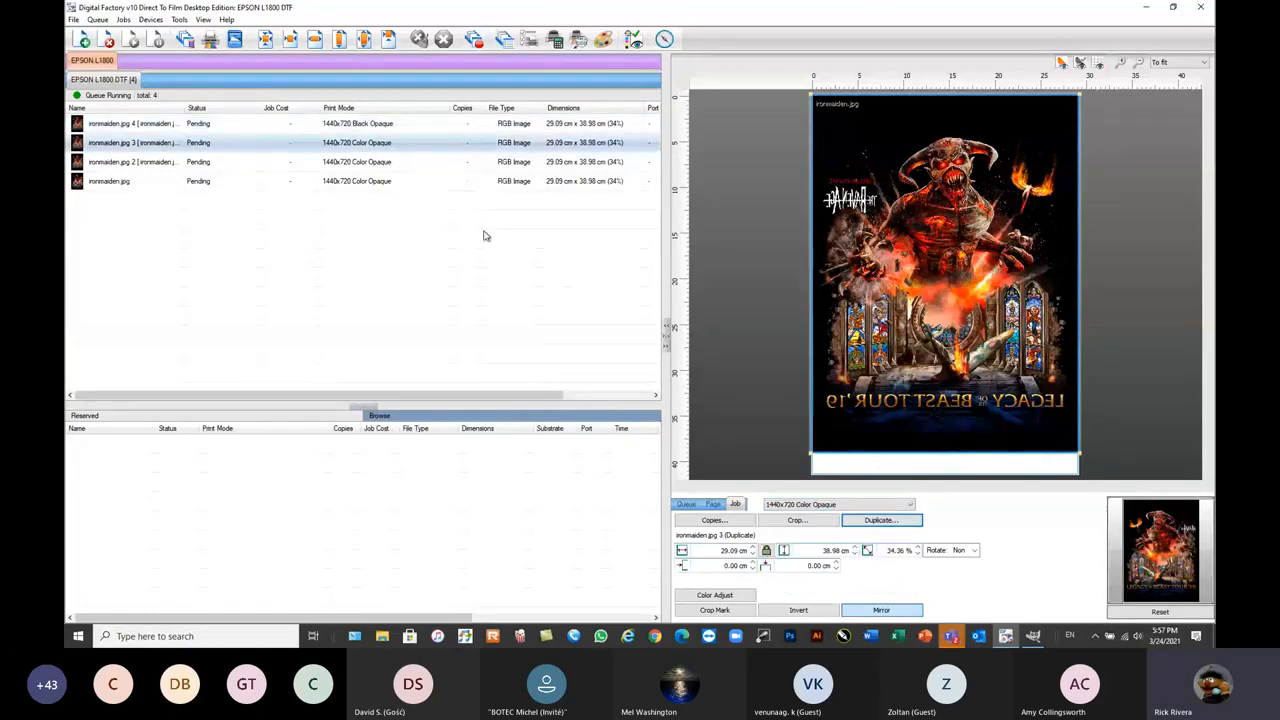
pyautogui.click(816, 506)
pyautogui.click(805, 531)
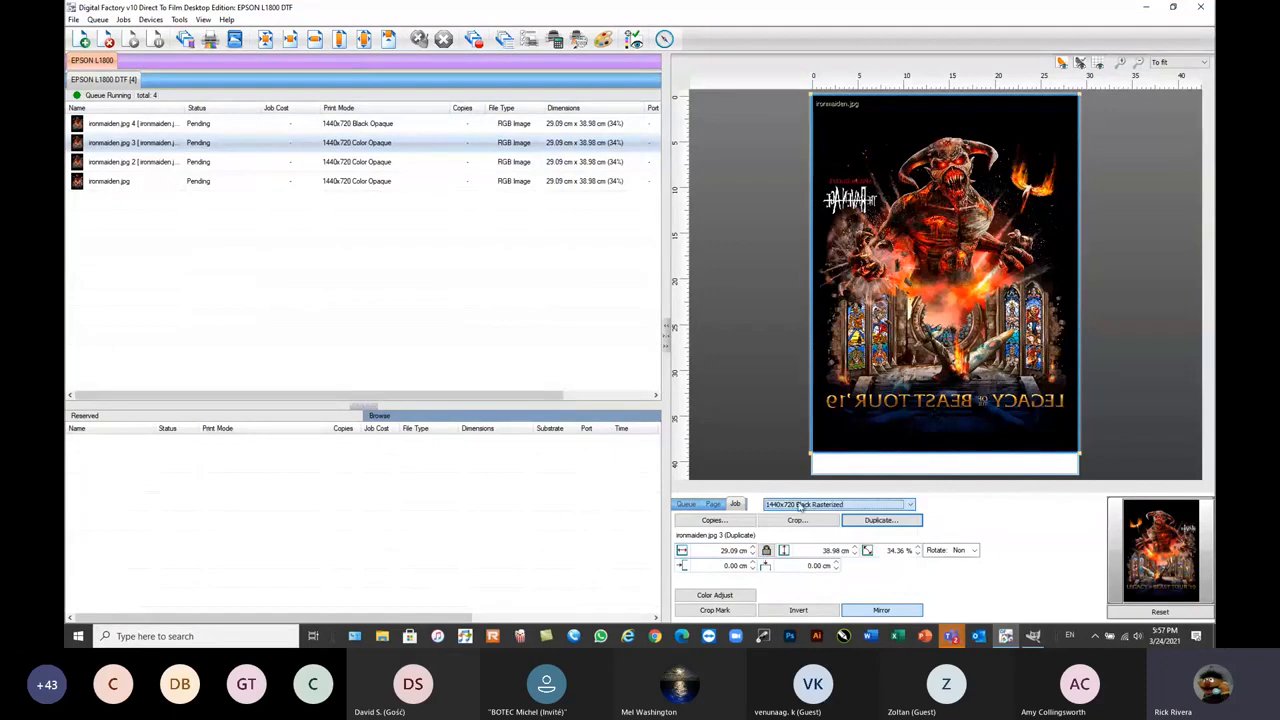
# - Set ironmaiden.jpg 2 to 1440x720 Black Rasterized with Holes and the original ironmaiden.jpg to 1440x720 Black Rasterized with Stripes
pyautogui.click(430, 162)
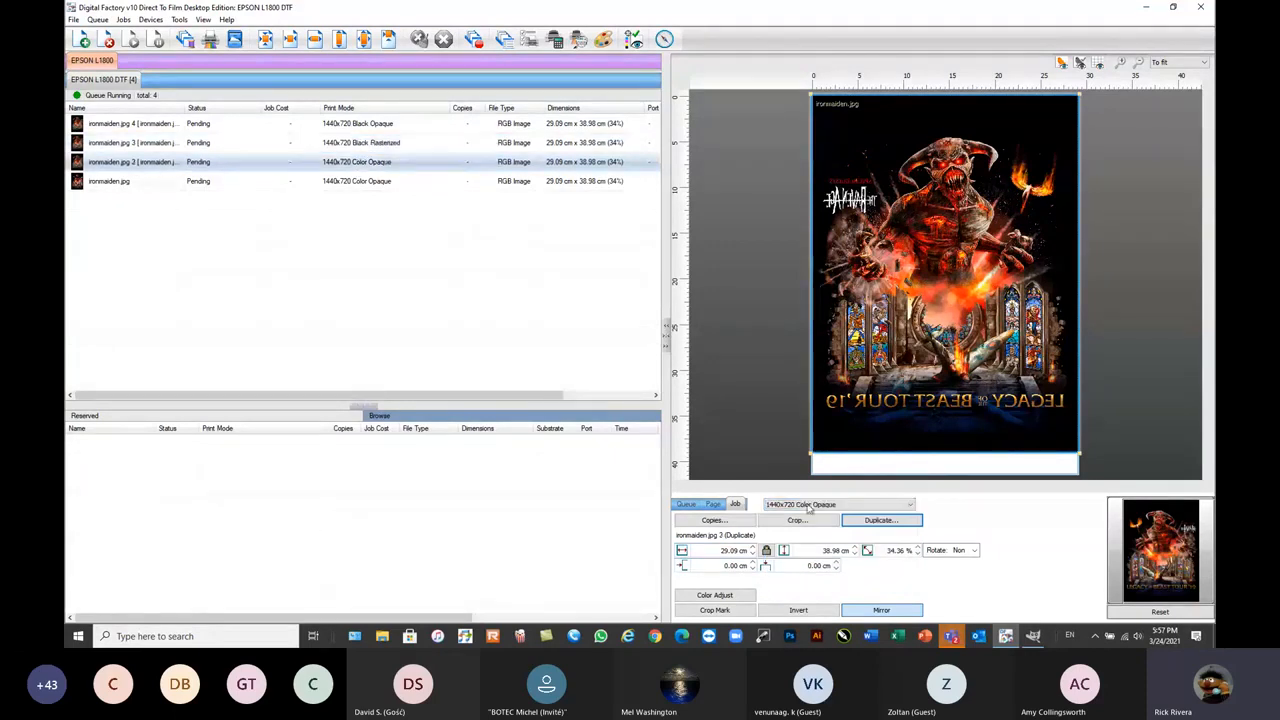
pyautogui.click(812, 506)
pyautogui.click(815, 539)
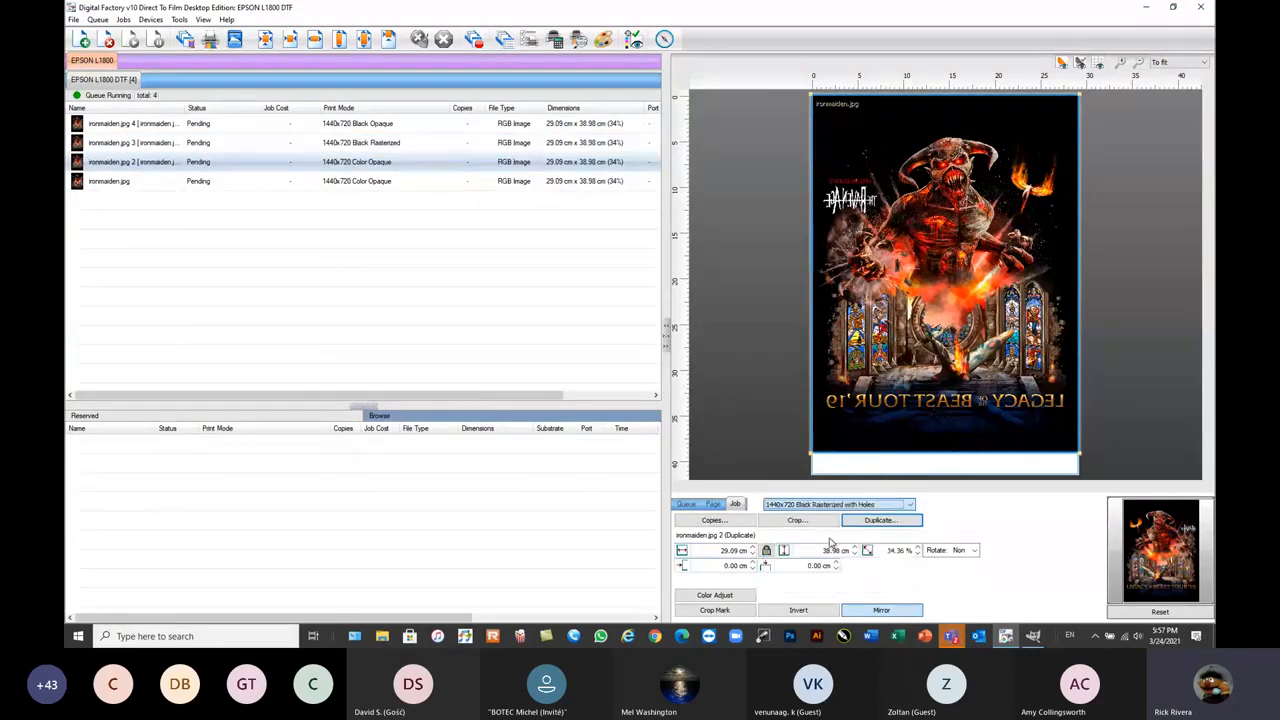
pyautogui.click(374, 183)
pyautogui.click(802, 505)
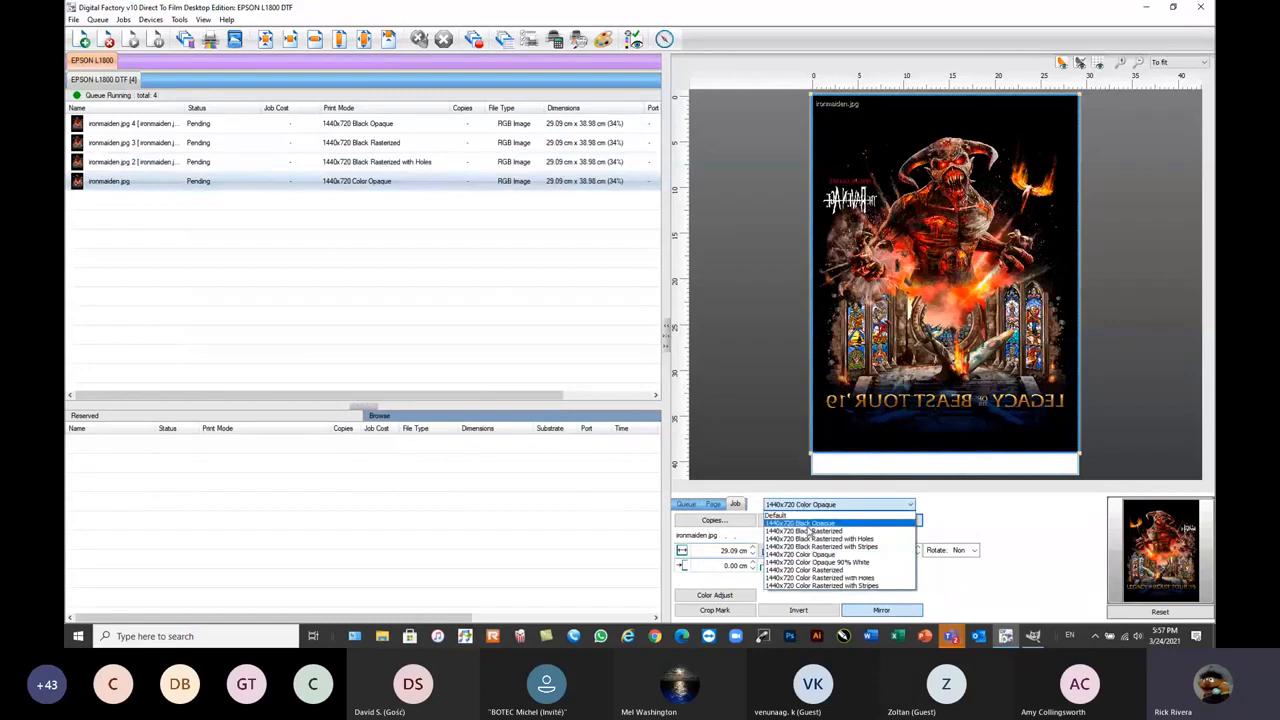
pyautogui.click(820, 547)
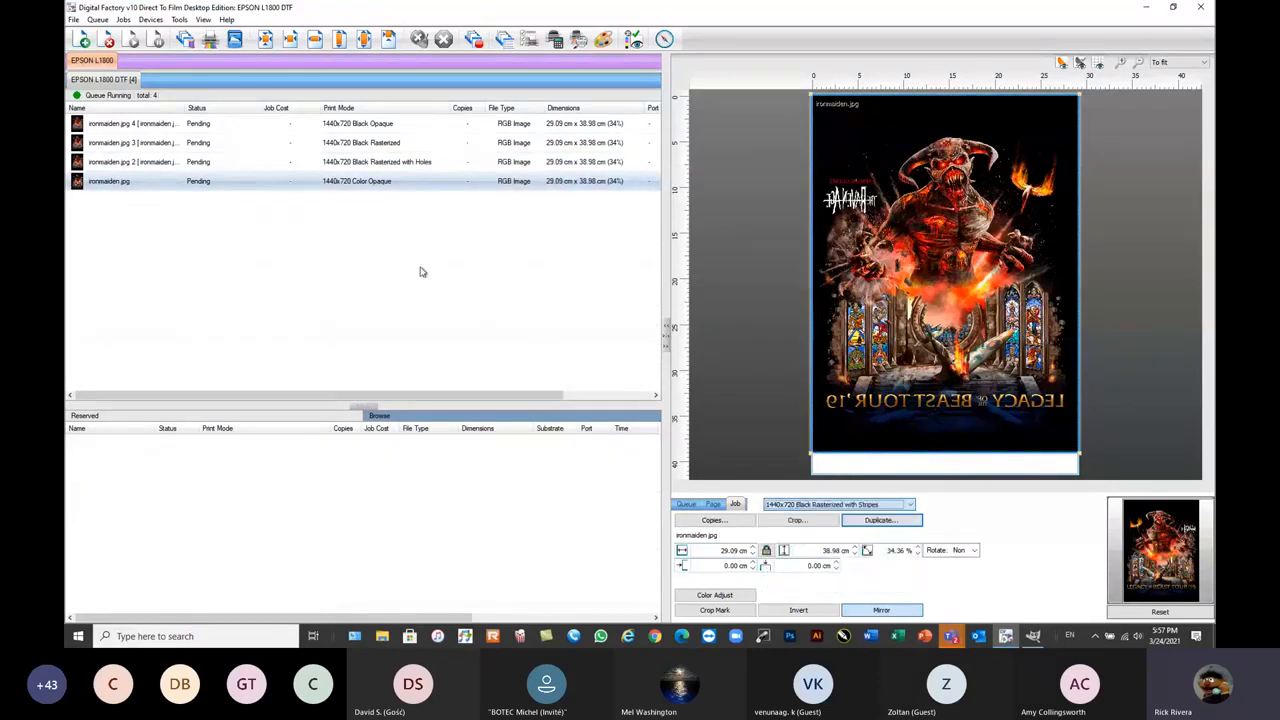
# - Select all four ironmaiden jobs and generate new preview images for them
pyautogui.rightClick(378, 192)
pyautogui.moveTo(378, 191); pyautogui.dragTo(217, 124)
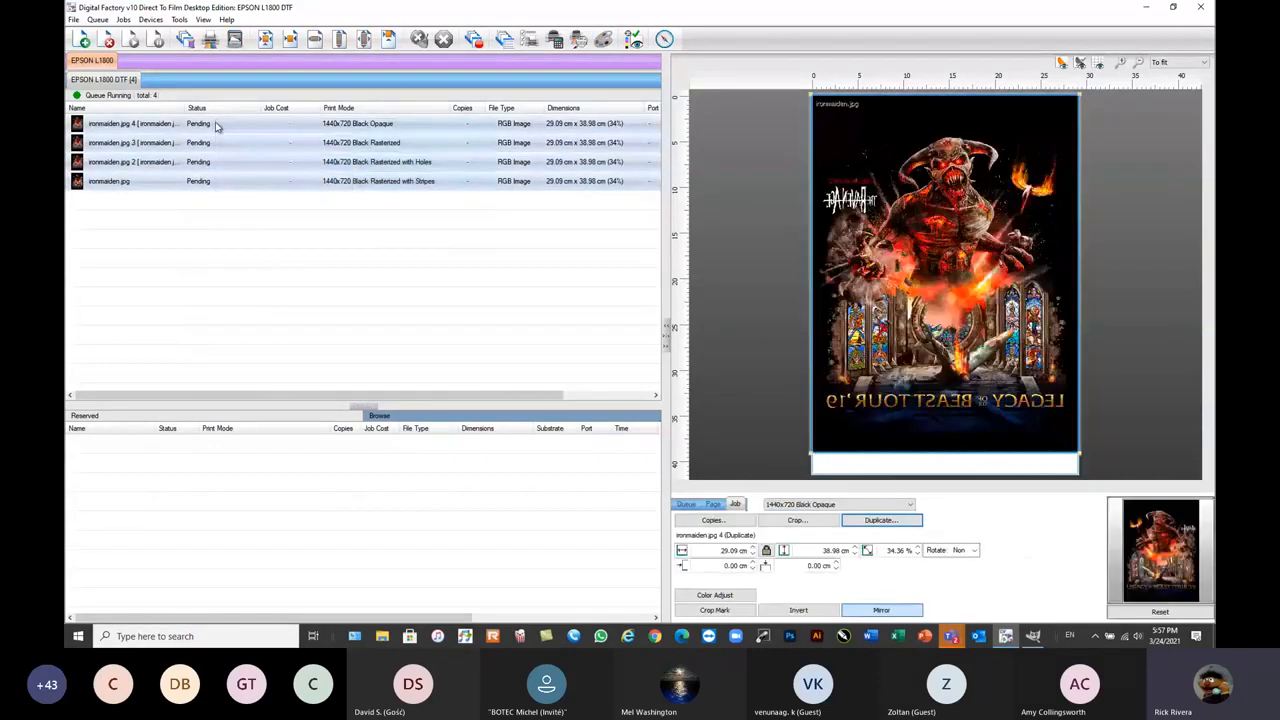
pyautogui.rightClick(217, 124)
pyautogui.click(268, 223)
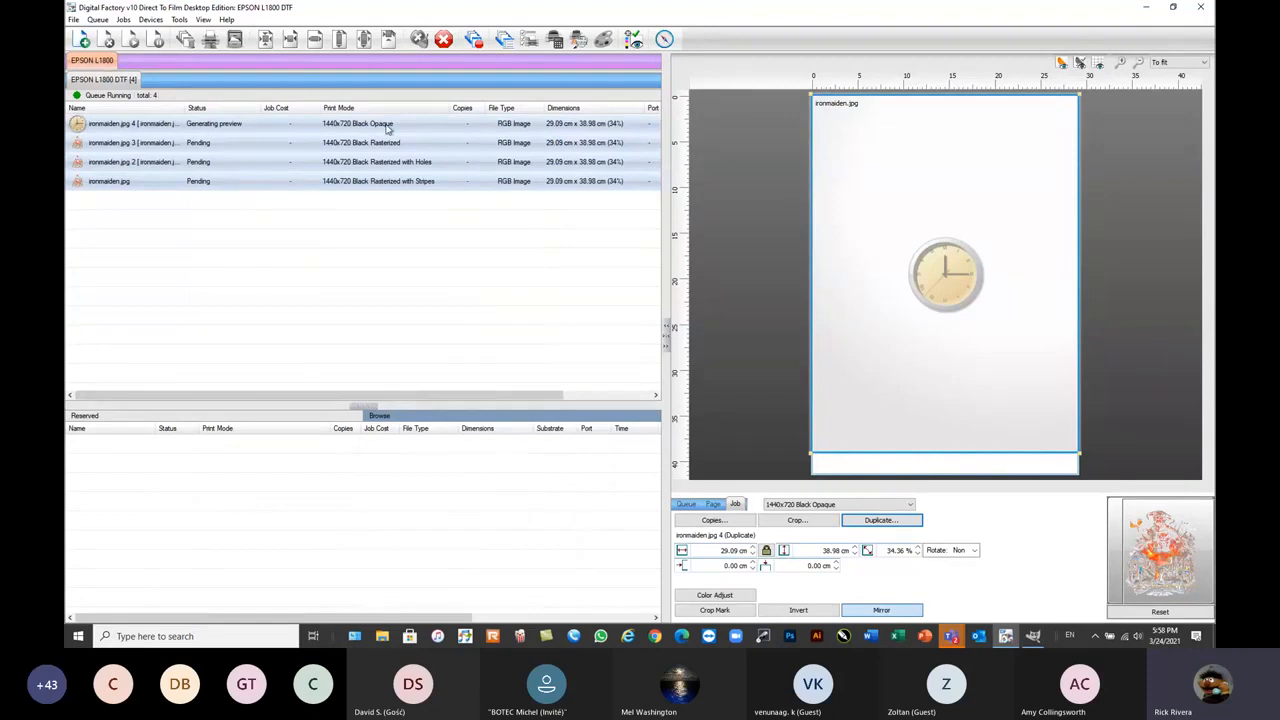
pyautogui.moveTo(388, 127)
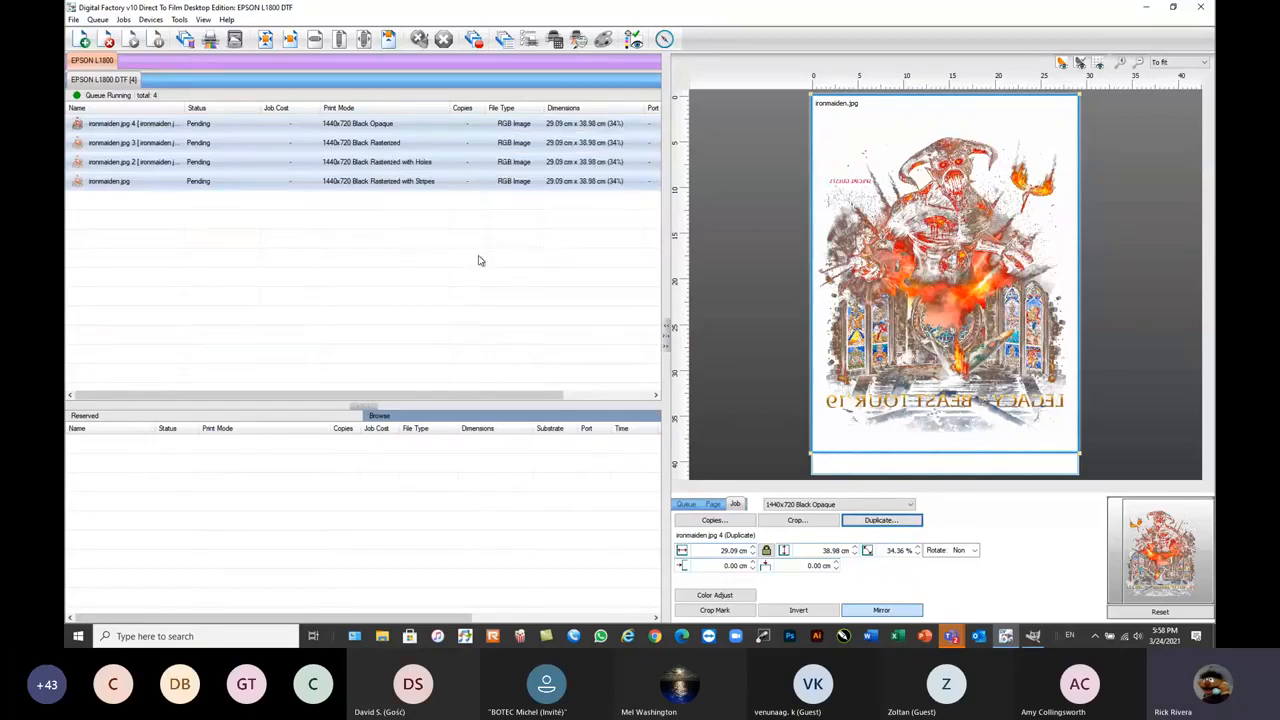
# - Select all four ironmaiden jobs and RIP them without printing
pyautogui.click(950, 256)
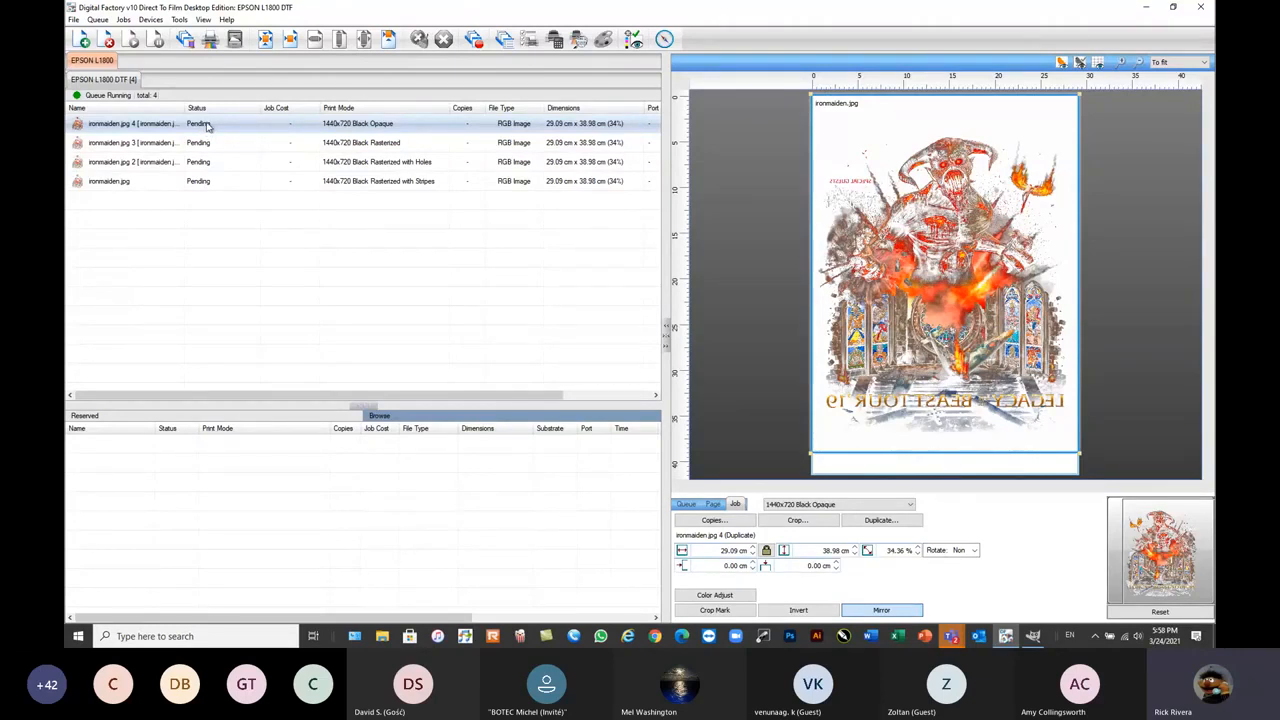
pyautogui.moveTo(207, 125)
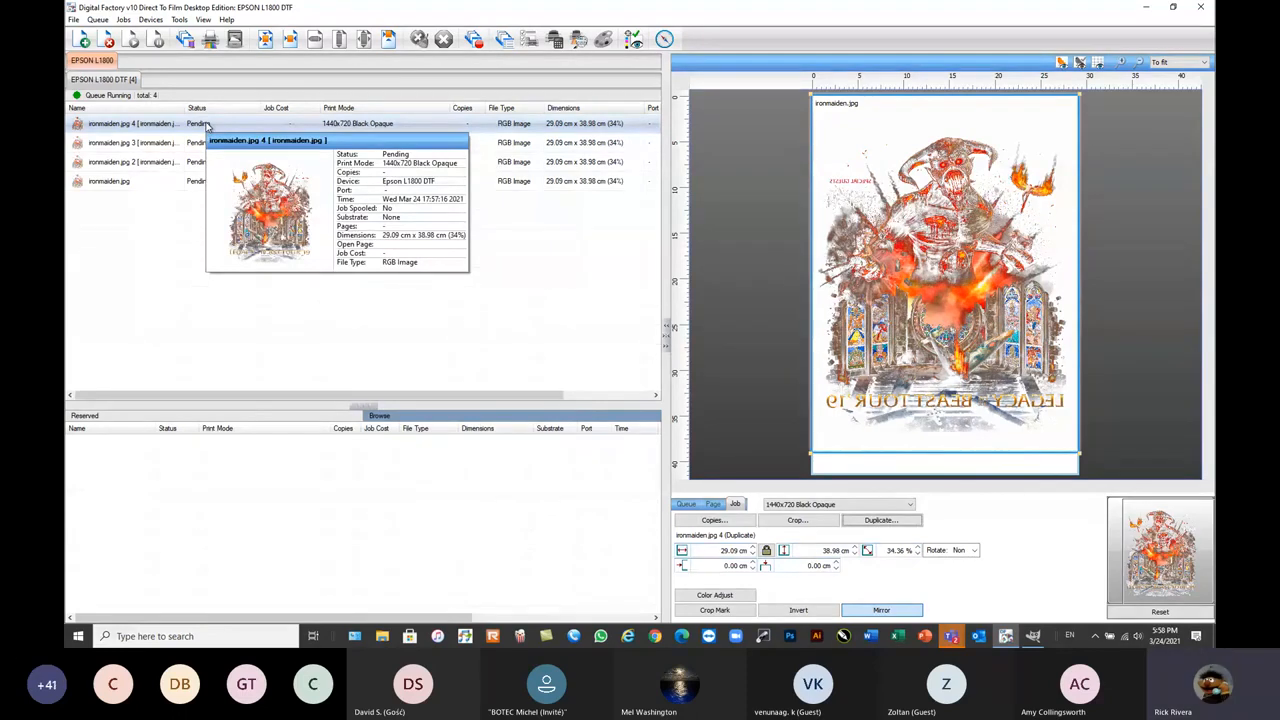
pyautogui.rightClick(207, 125)
pyautogui.moveTo(479, 278); pyautogui.dragTo(163, 127)
pyautogui.rightClick(163, 127)
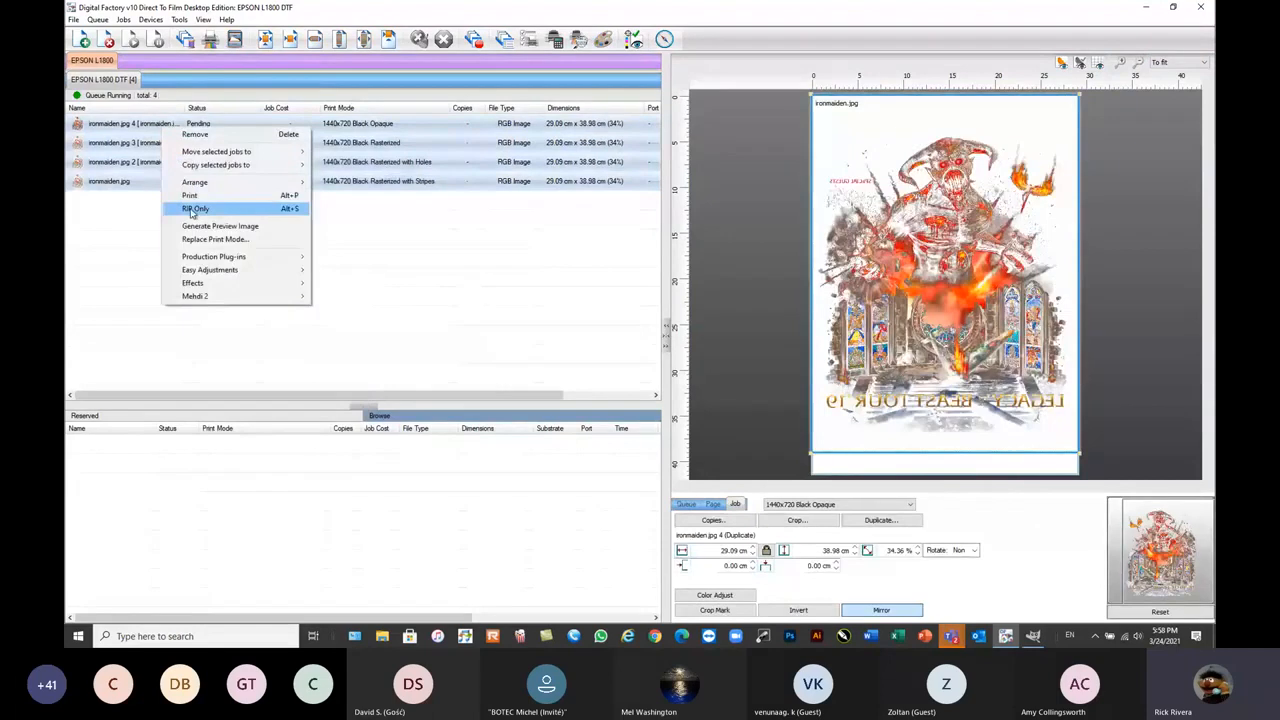
pyautogui.click(193, 209)
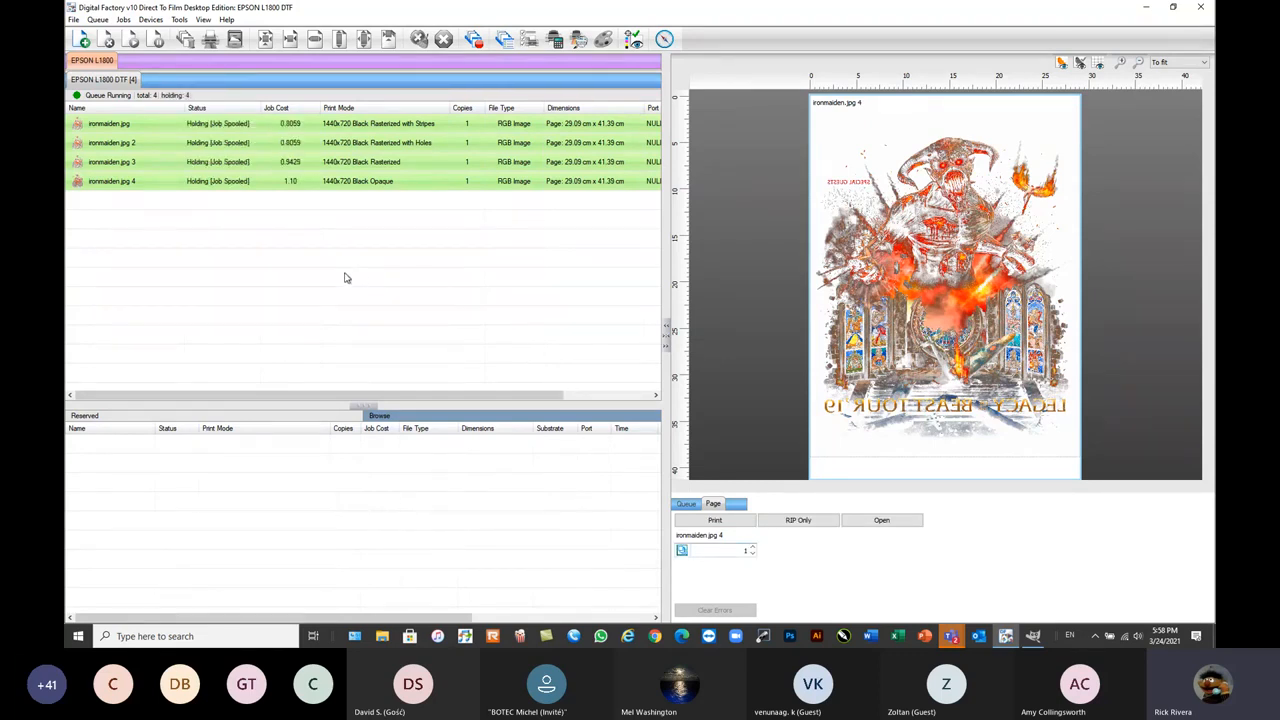
# - Inspect the raw data of ironmaiden.jpg 4 with the film planes displayed at 6.25% zoom, and close the viewer
pyautogui.click(268, 278)
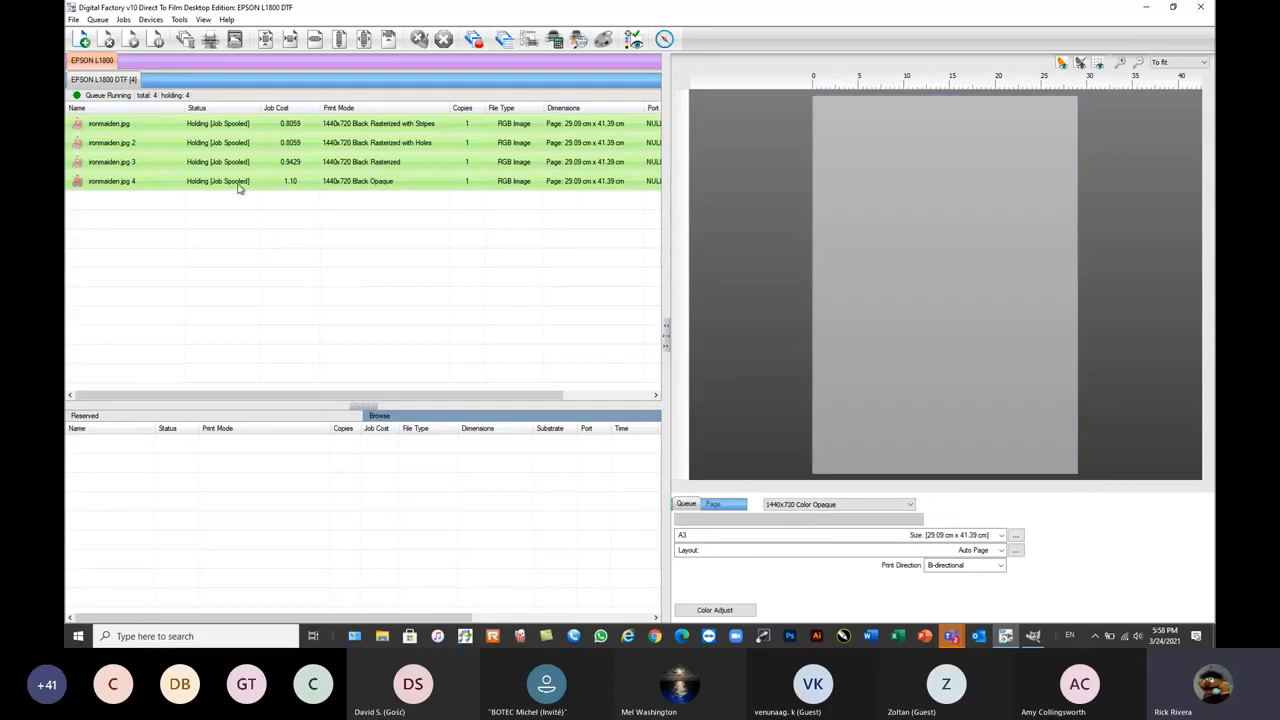
pyautogui.rightClick(240, 186)
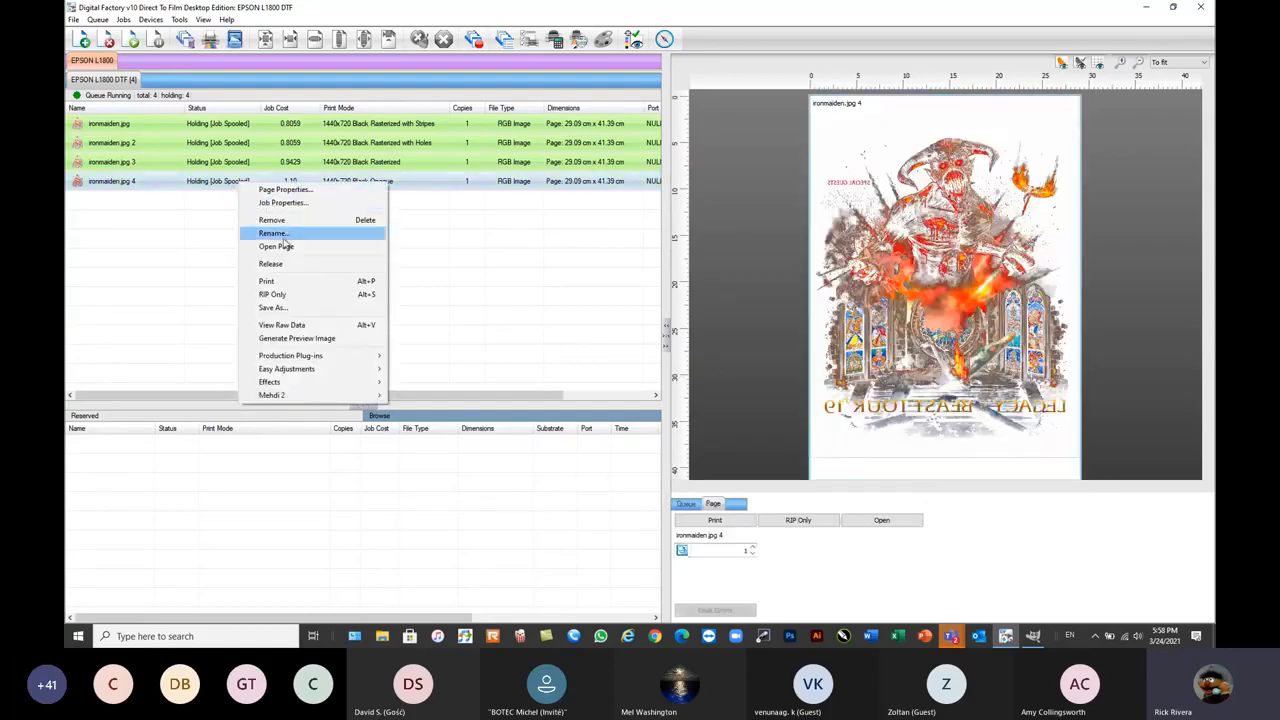
pyautogui.click(296, 328)
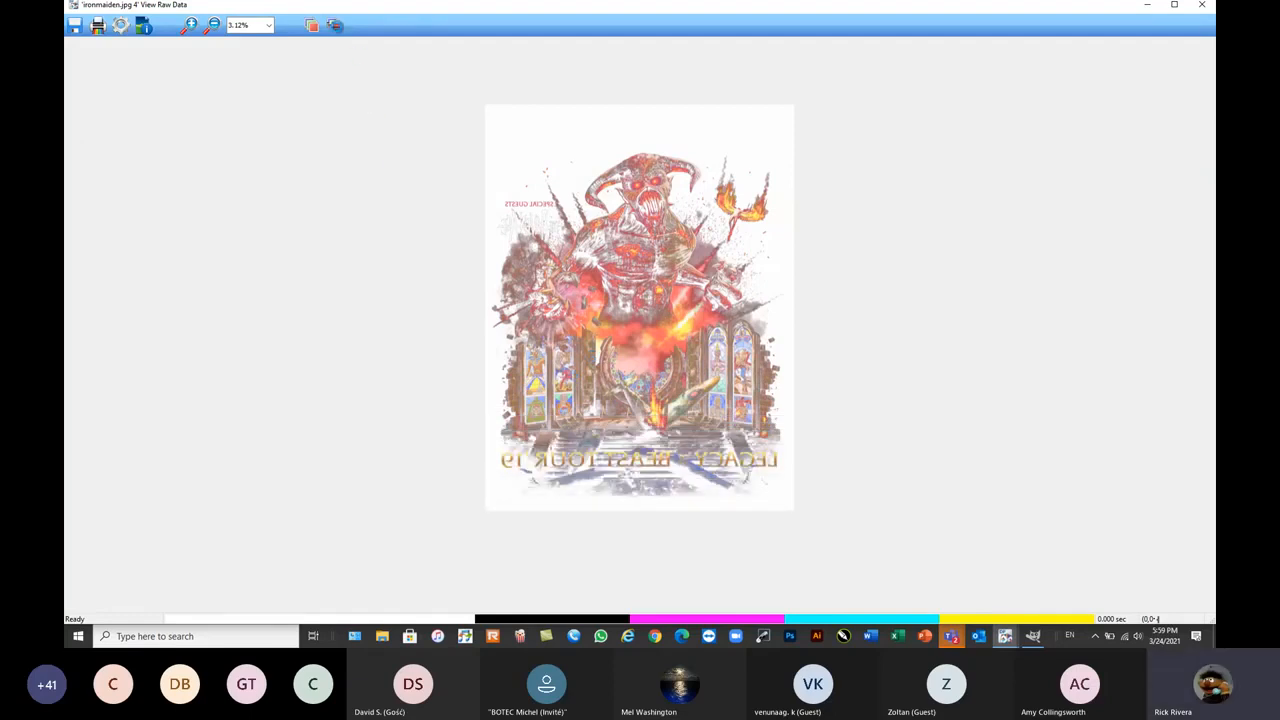
pyautogui.click(335, 25)
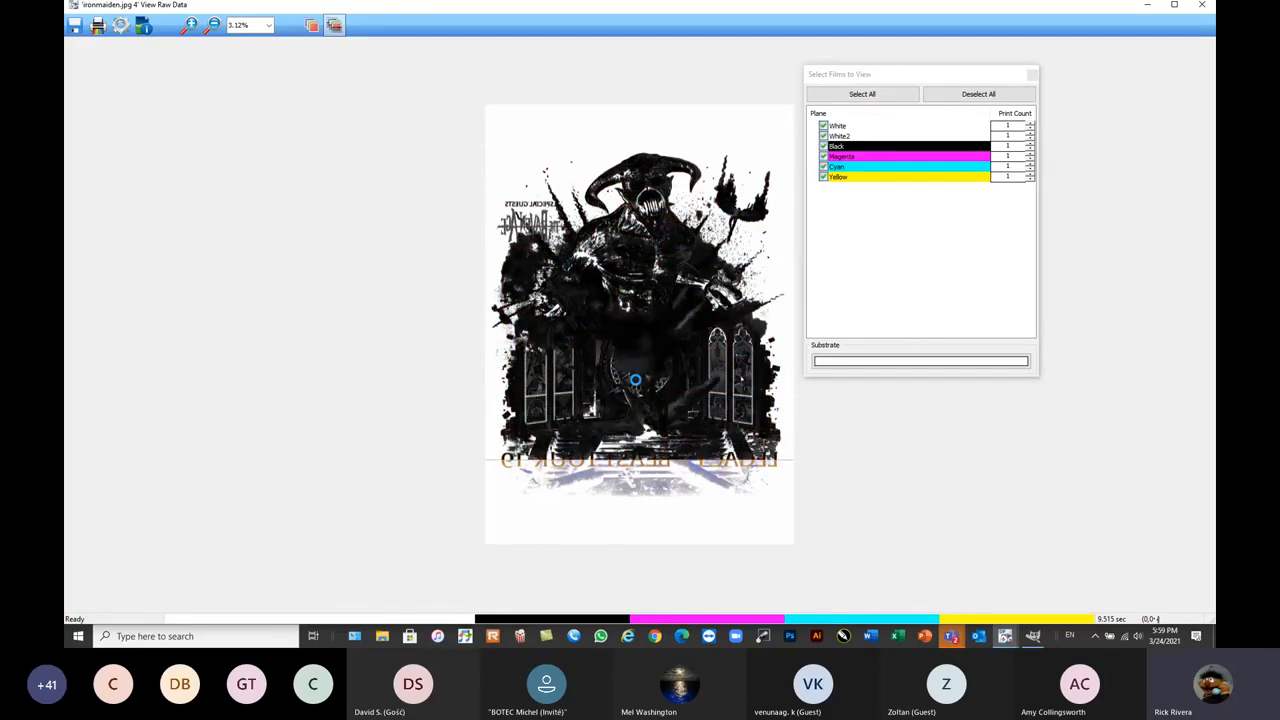
pyautogui.click(268, 26)
pyautogui.click(243, 115)
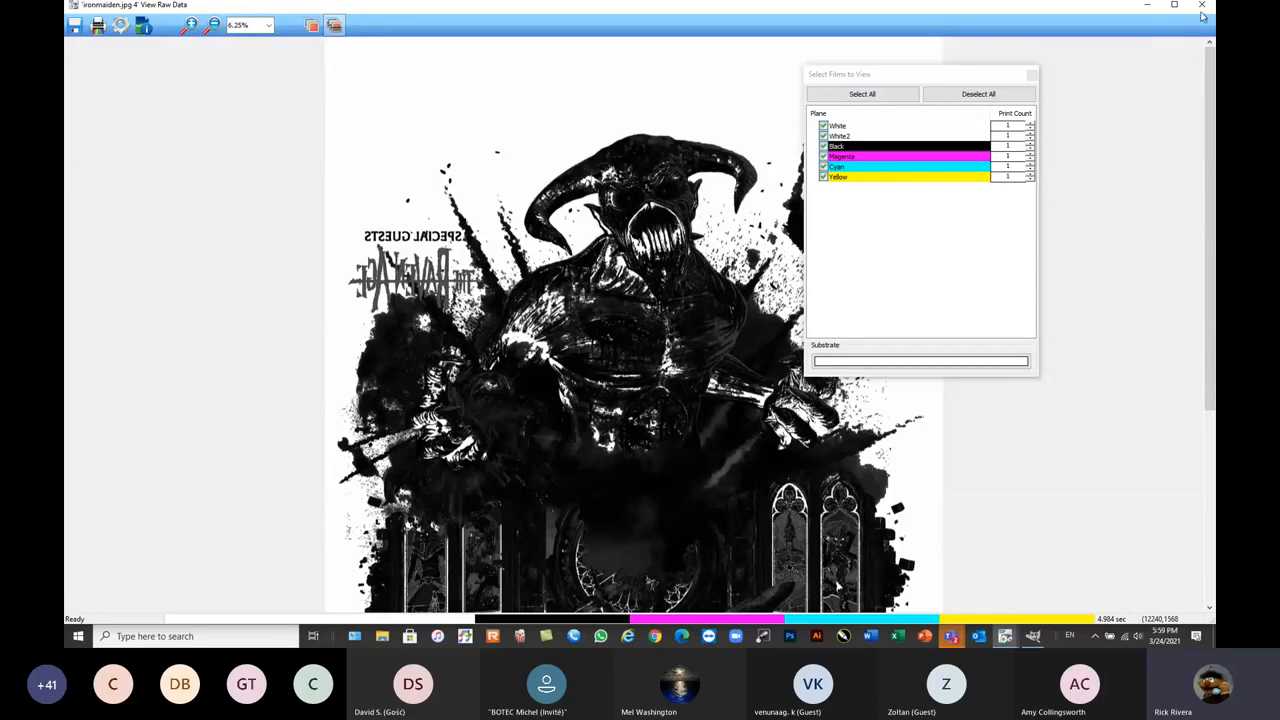
pyautogui.click(1204, 8)
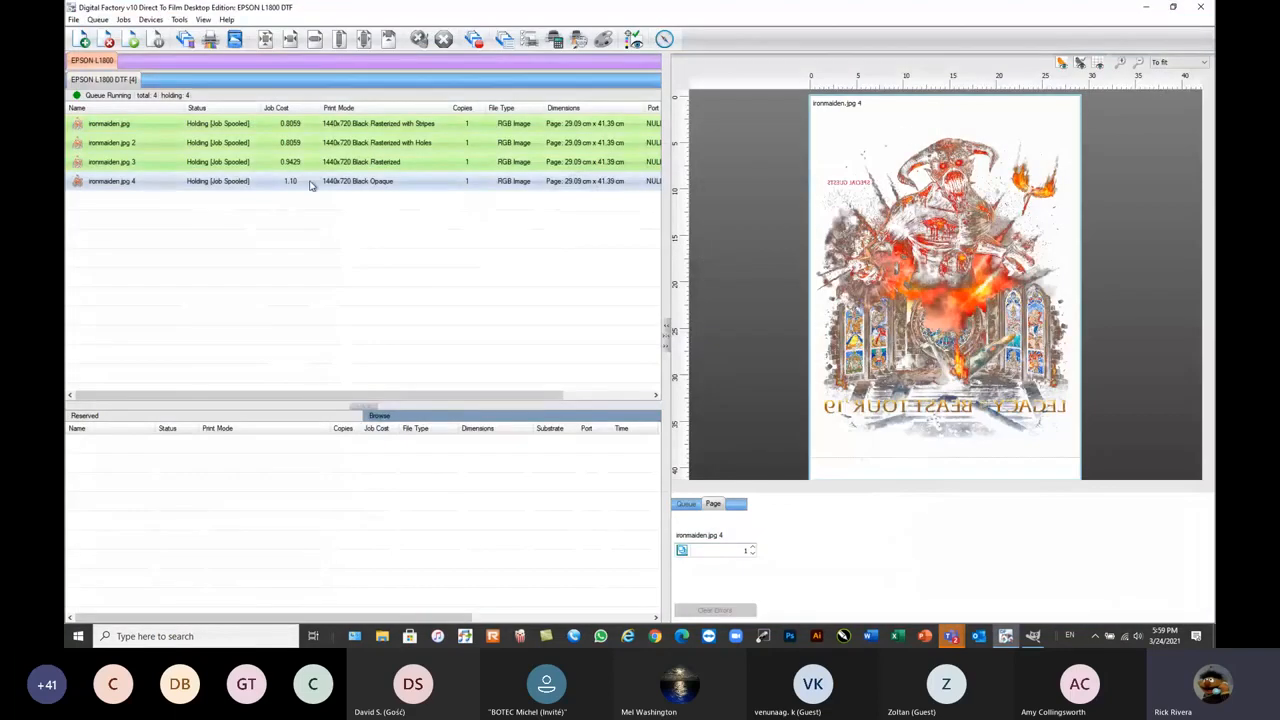
# - Compare the enlarged previews of ironmaiden.jpg 3 (Black Rasterized) and ironmaiden.jpg 4 (Black Opaque)
pyautogui.click(314, 164)
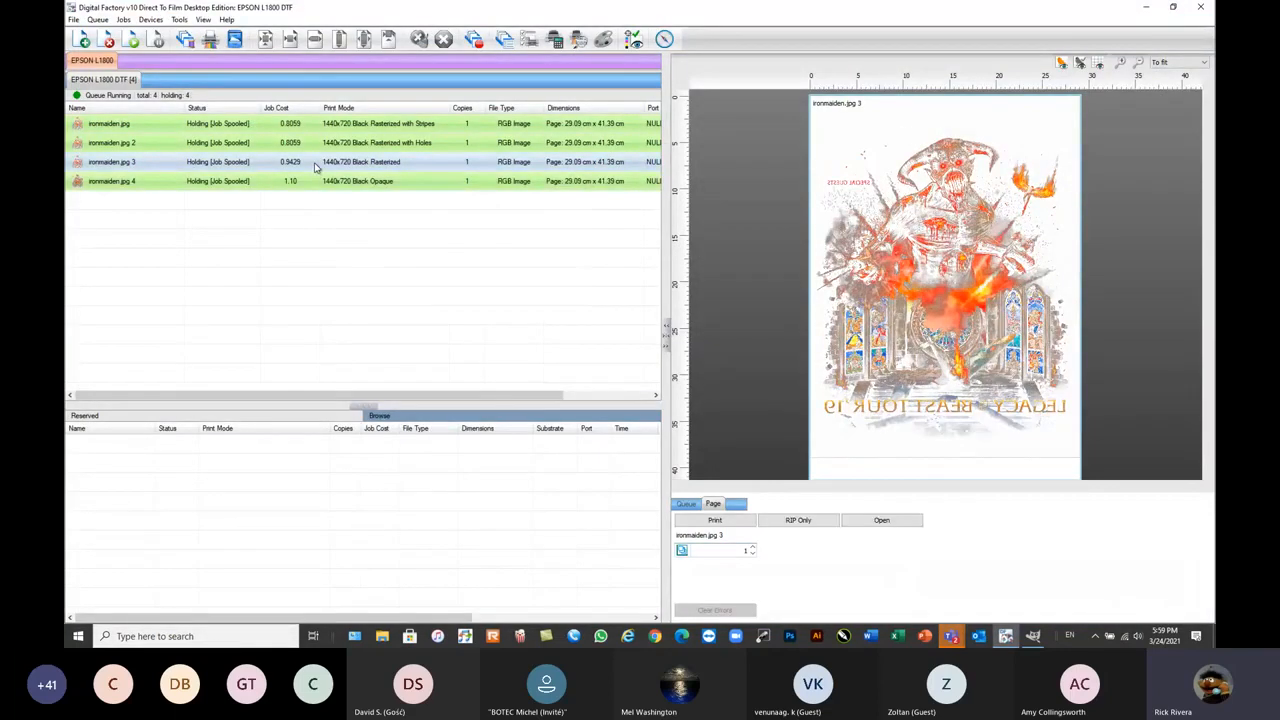
pyautogui.moveTo(314, 167)
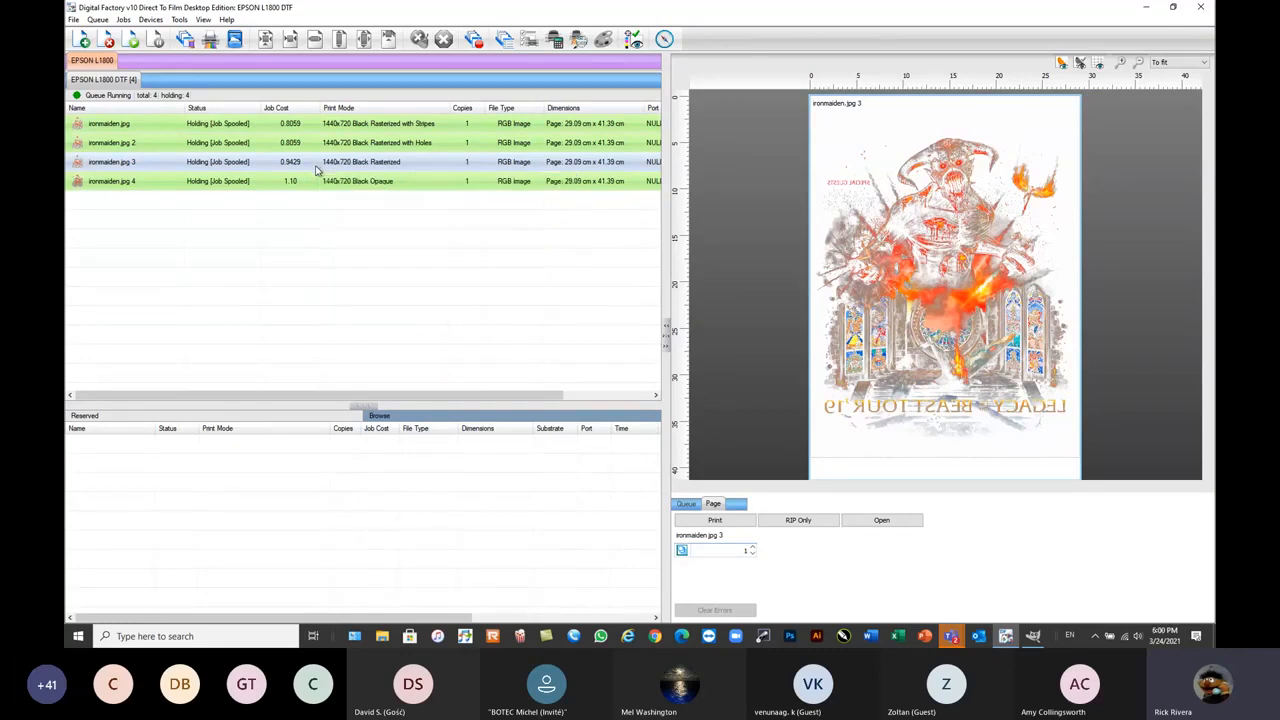
pyautogui.click(320, 183)
pyautogui.scroll(-1, 972, 312)
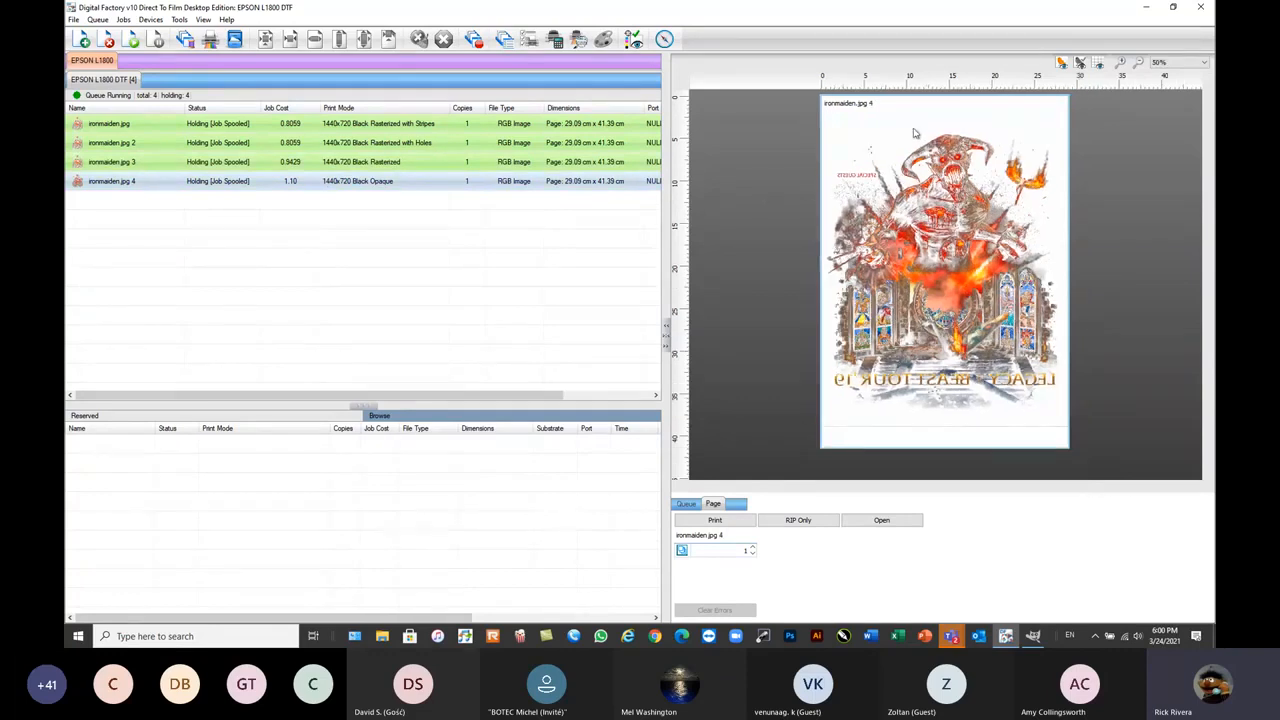
pyautogui.scroll(2, 913, 133)
pyautogui.scroll(-1, 975, 275)
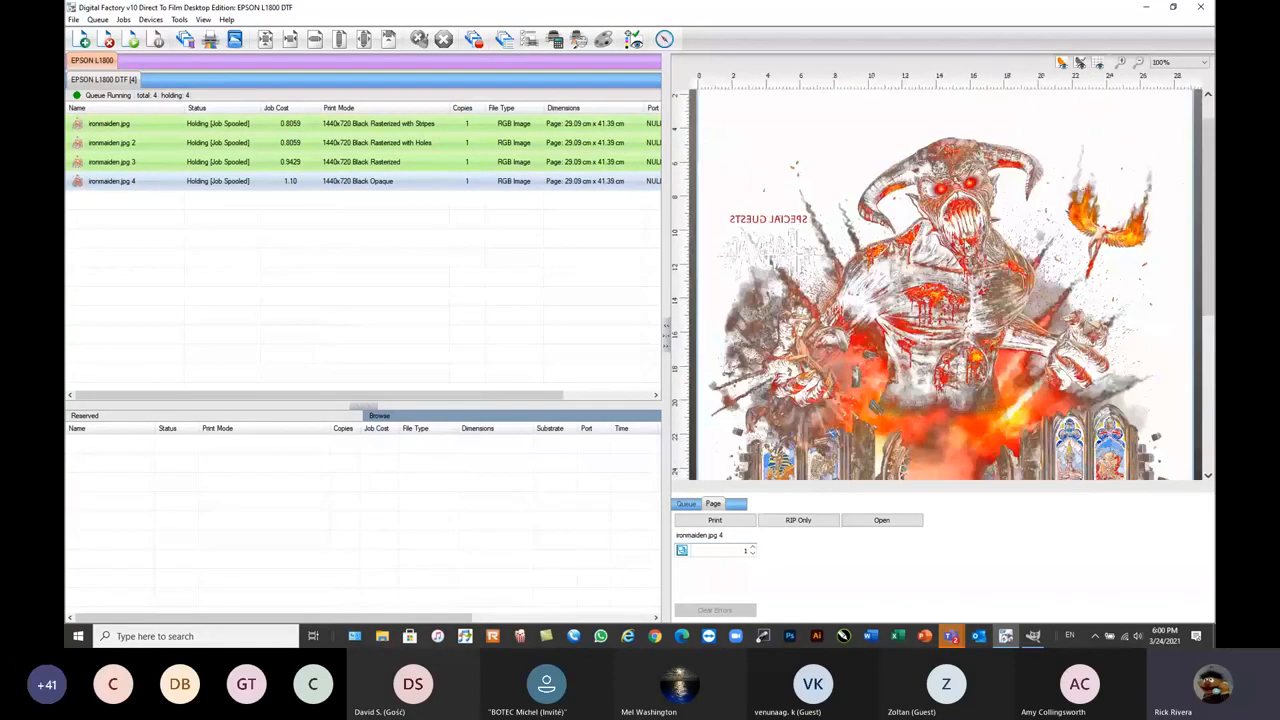
pyautogui.click(405, 163)
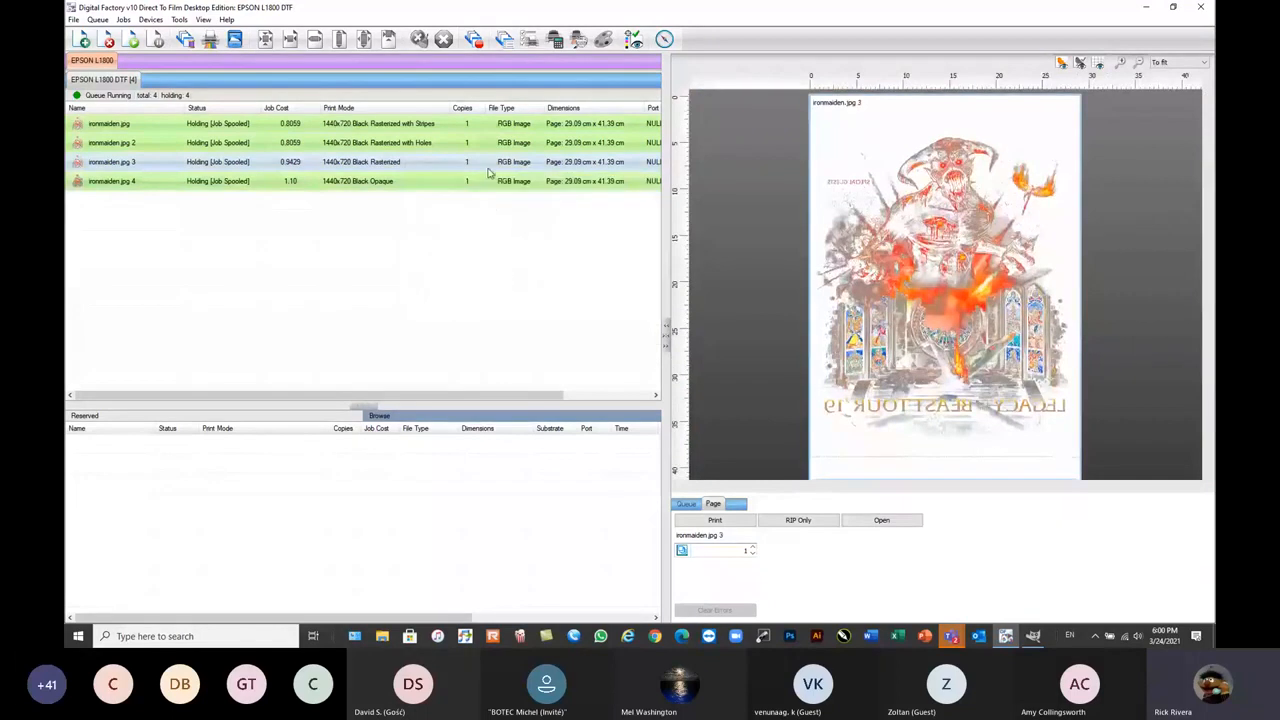
pyautogui.scroll(2, 960, 160)
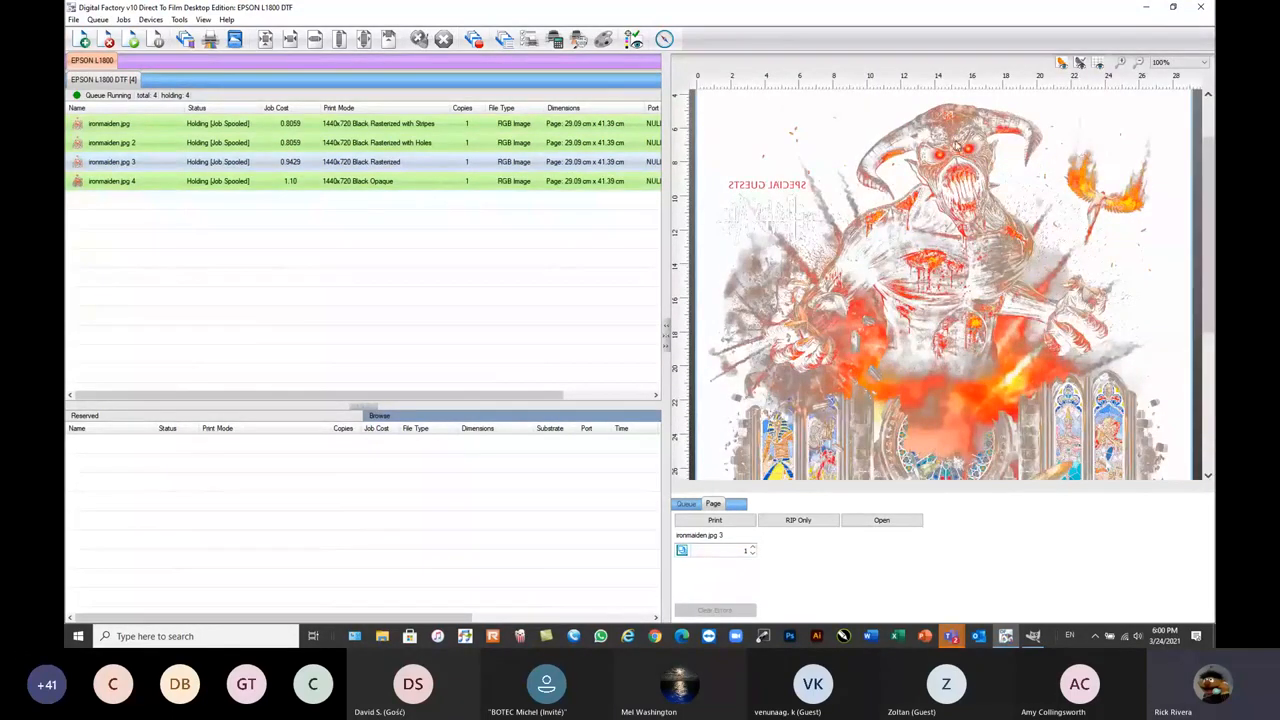
pyautogui.click(375, 187)
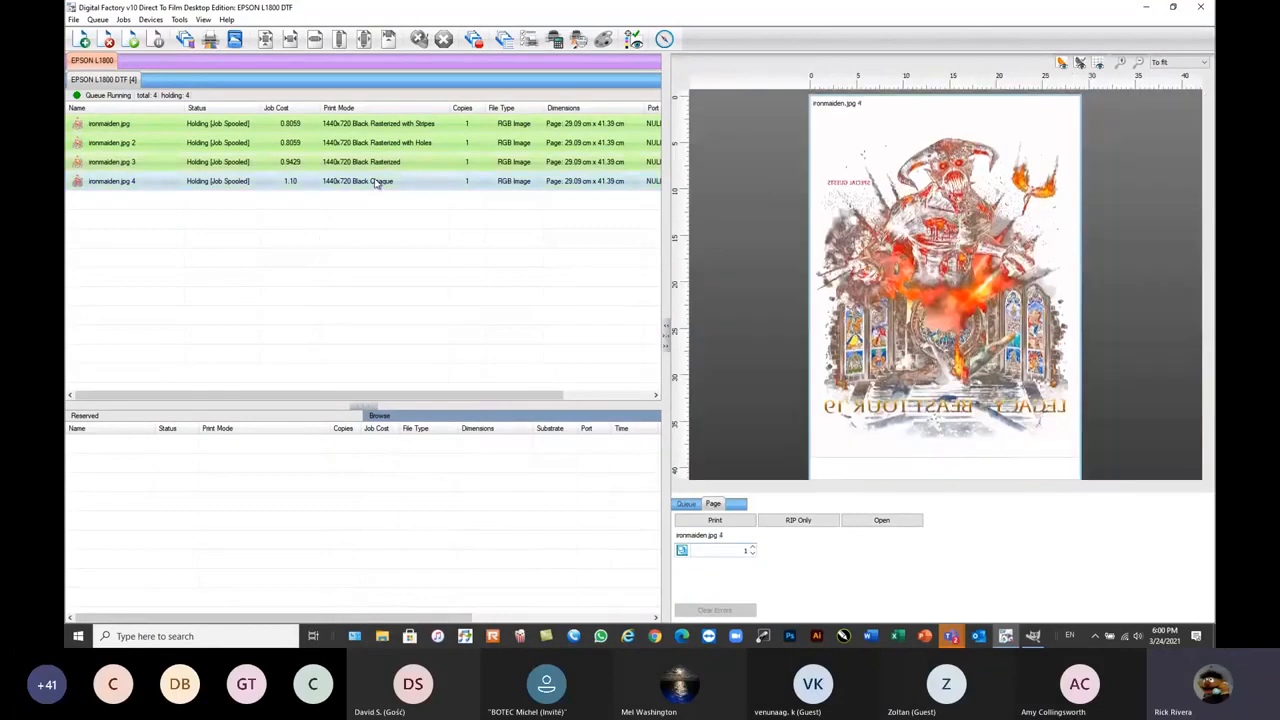
pyautogui.scroll(2, 1055, 207)
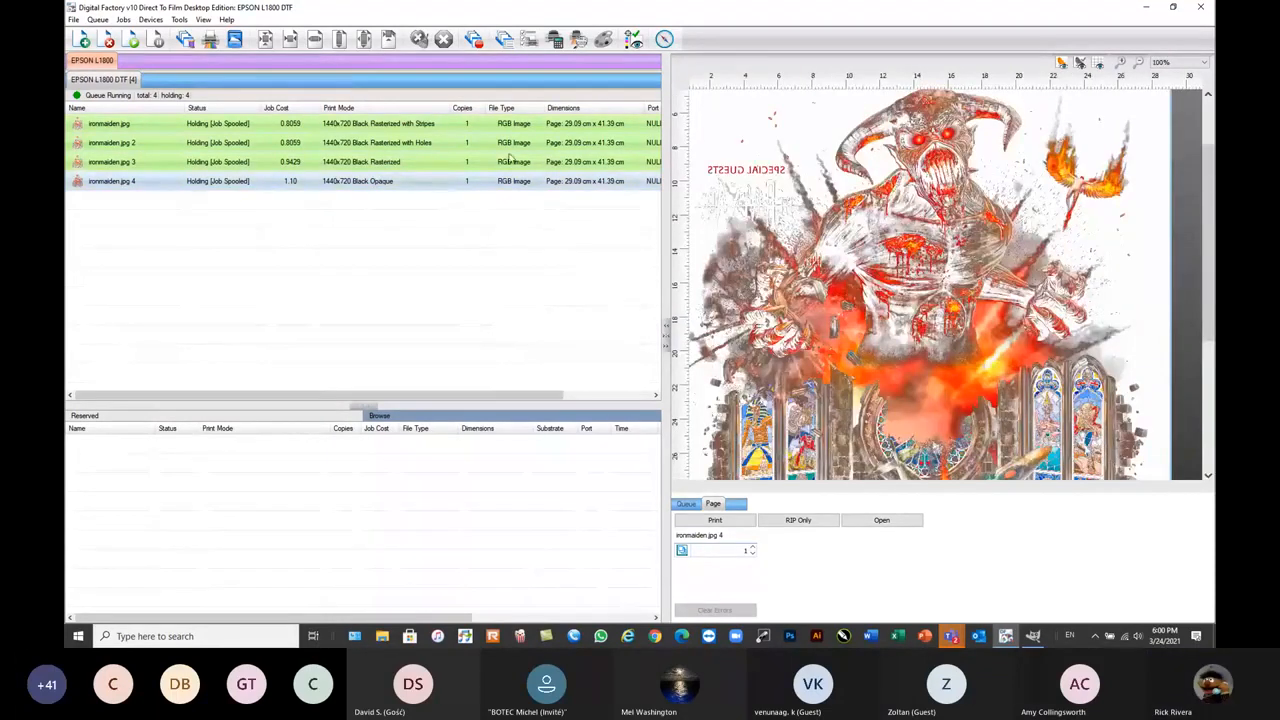
pyautogui.click(326, 162)
pyautogui.scroll(1, 955, 172)
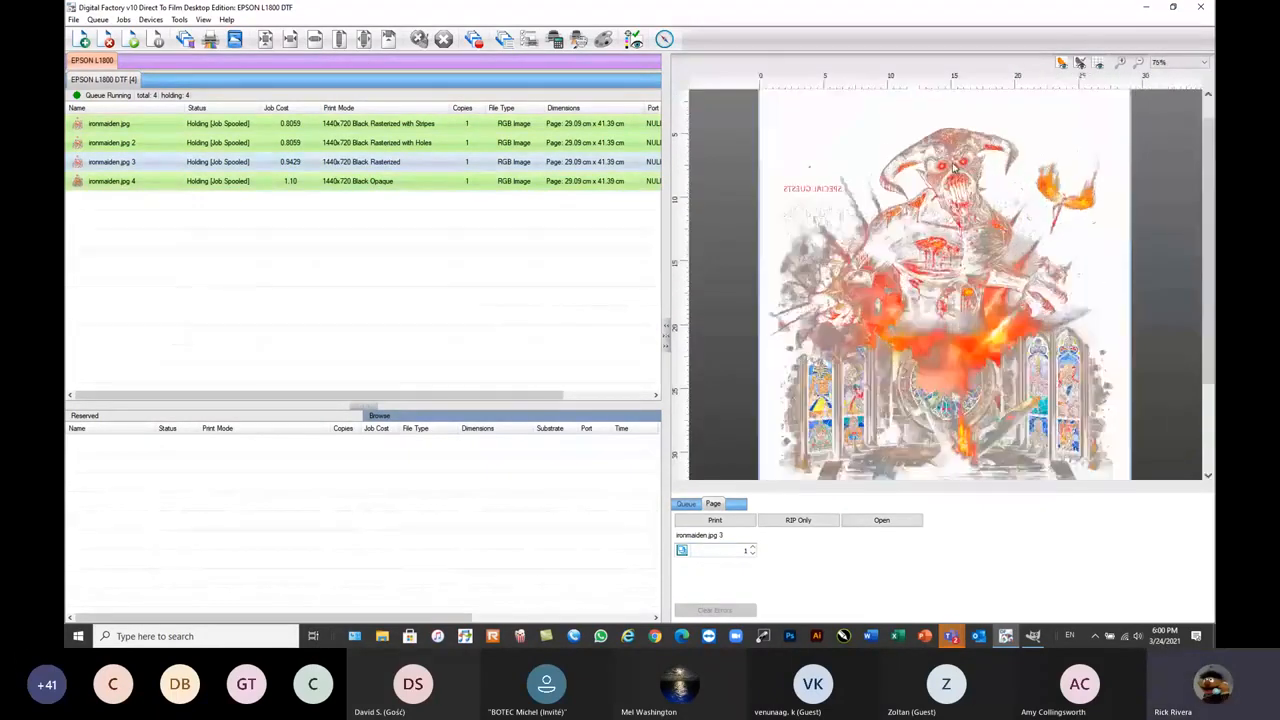
pyautogui.scroll(1, 955, 175)
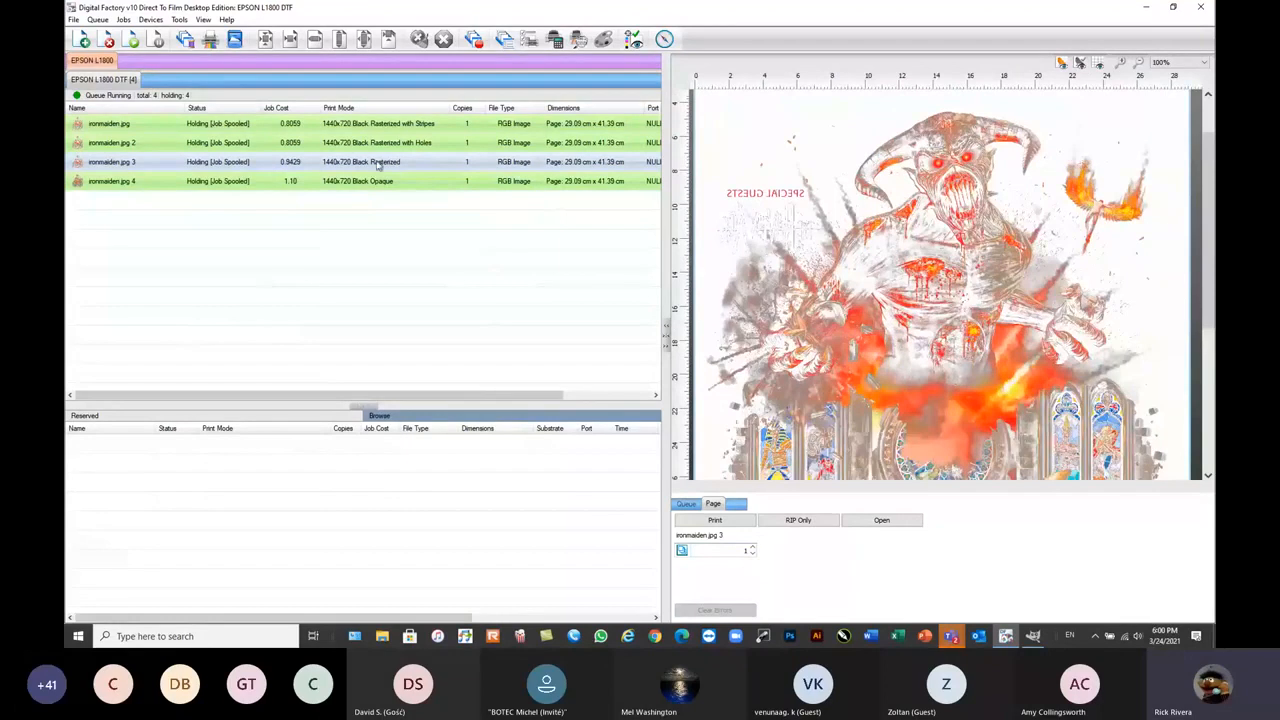
# - Open the raw data of ironmaiden.jpg 3 with the film planes displayed and magnify its halftone dots to 200%
pyautogui.moveTo(393, 168)
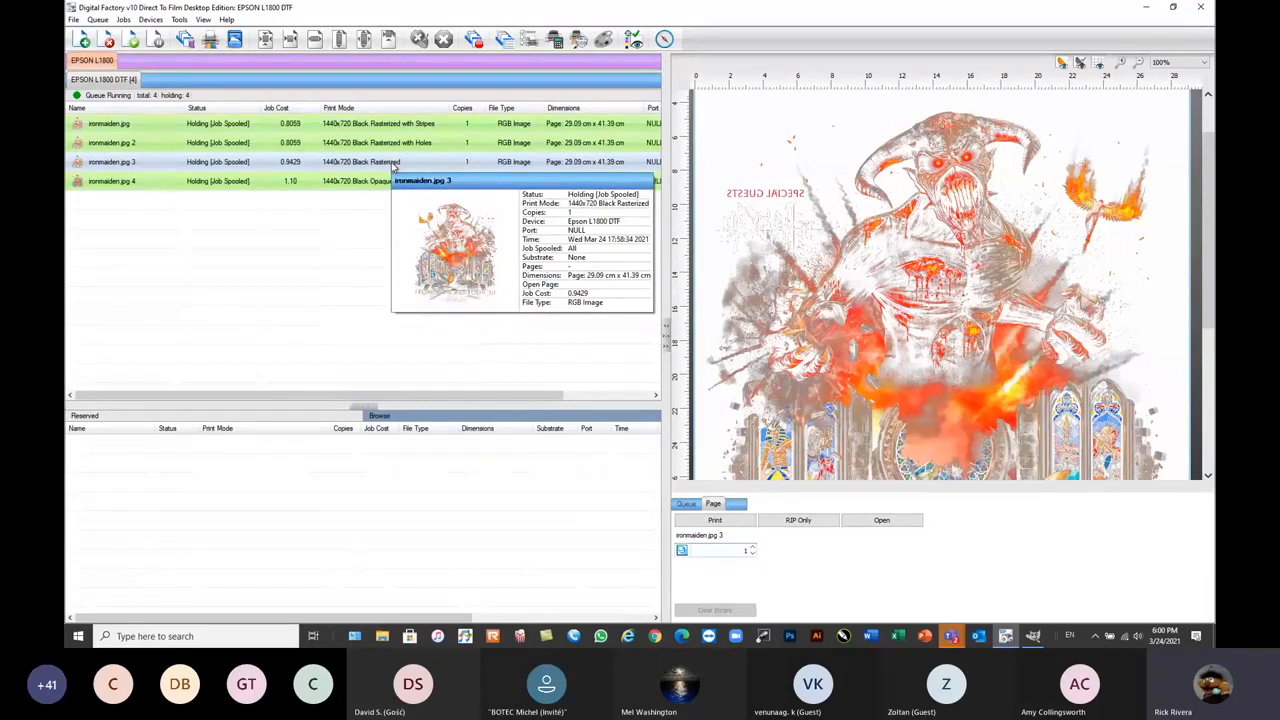
pyautogui.rightClick(395, 166)
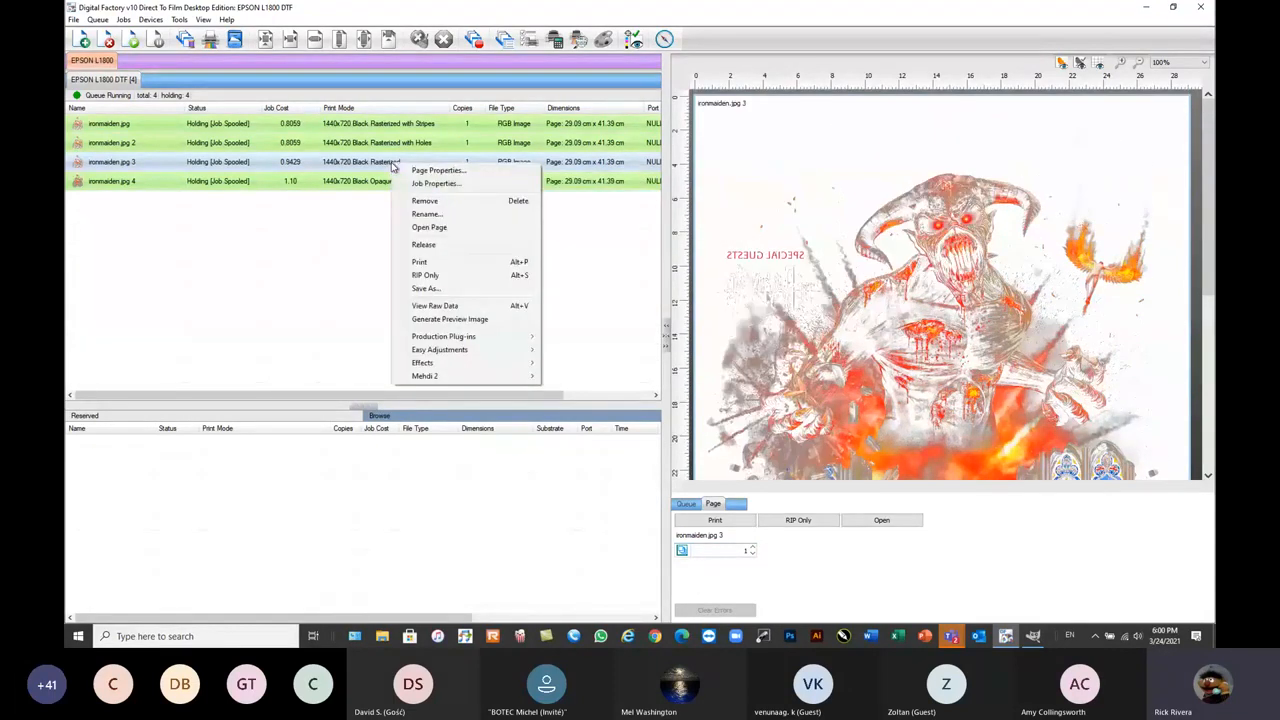
pyautogui.click(433, 308)
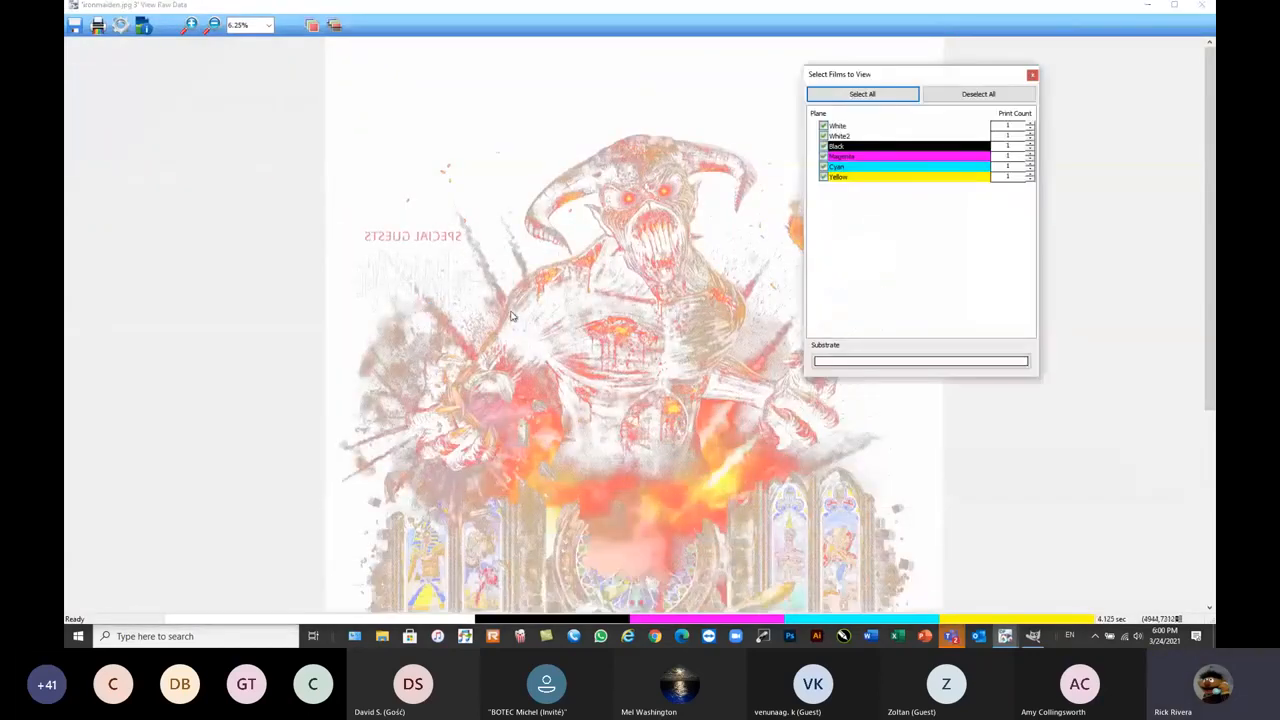
pyautogui.click(334, 25)
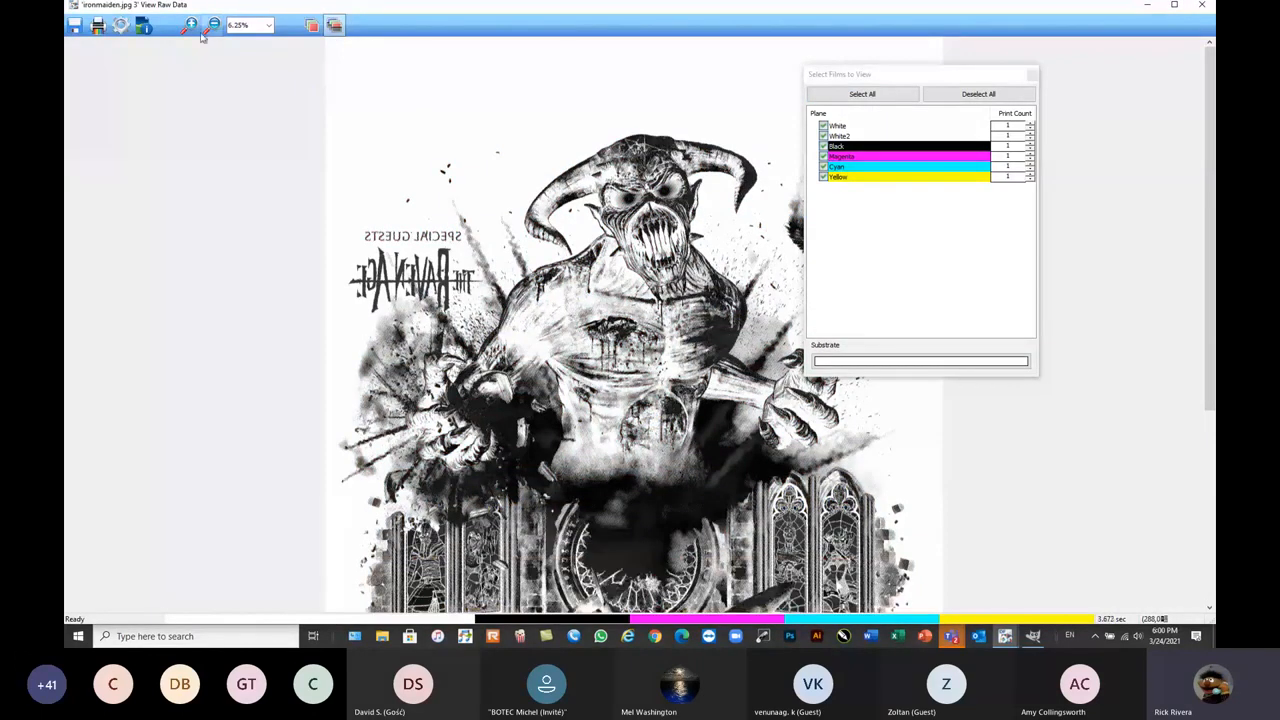
pyautogui.moveTo(402, 217); pyautogui.dragTo(728, 443)
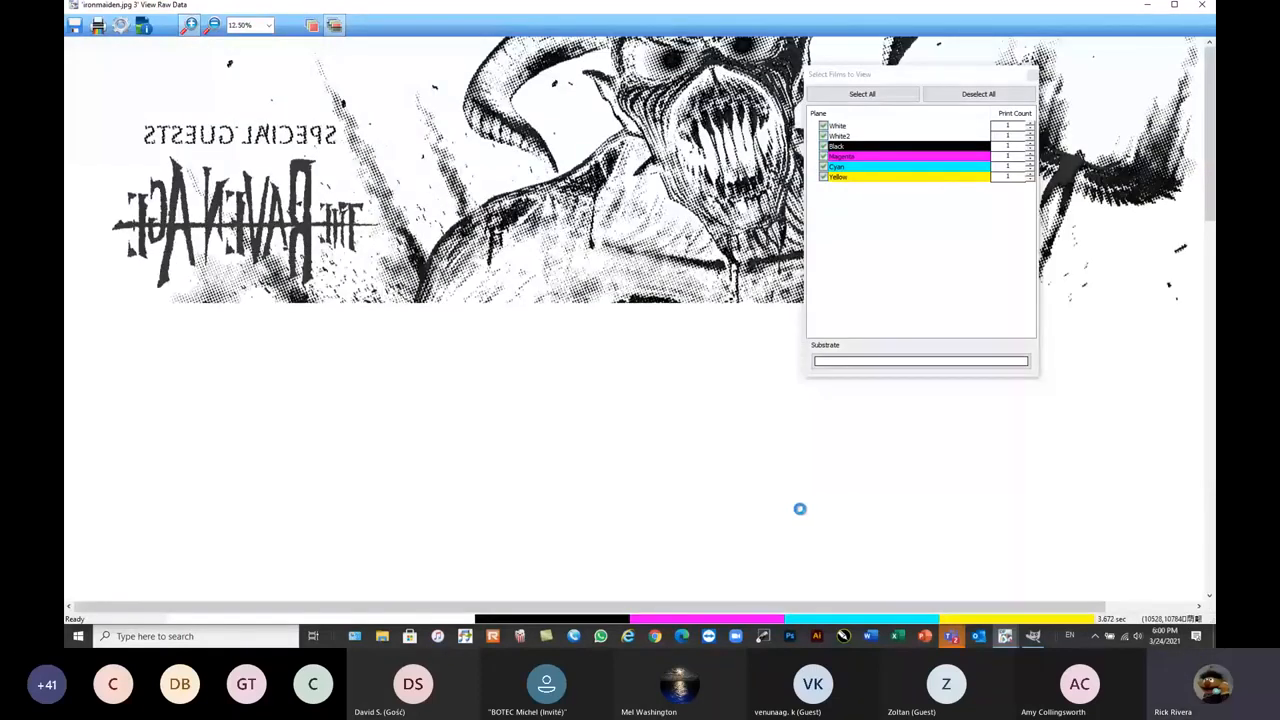
pyautogui.moveTo(953, 63); pyautogui.dragTo(1018, 72)
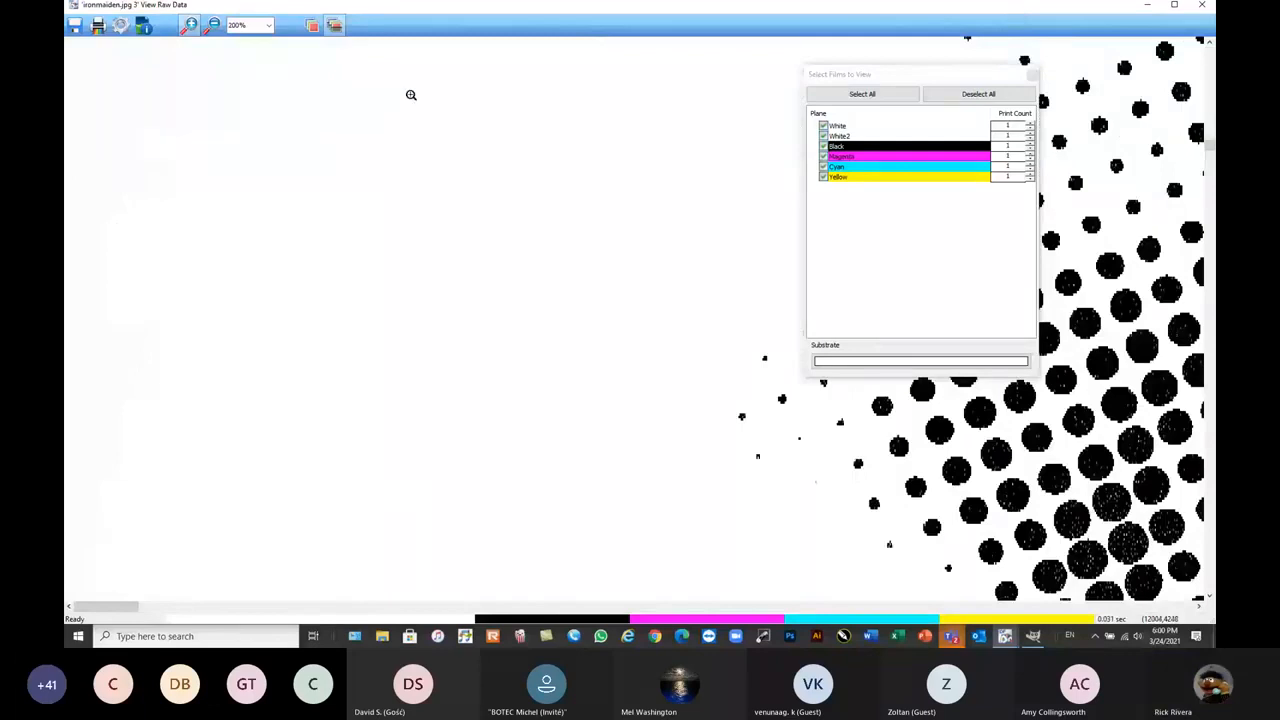
# - Examine the rasterized artwork of ironmaiden.jpg 3 at 12.50% and 25% with the film list moved aside, and close the raw data
pyautogui.click(268, 28)
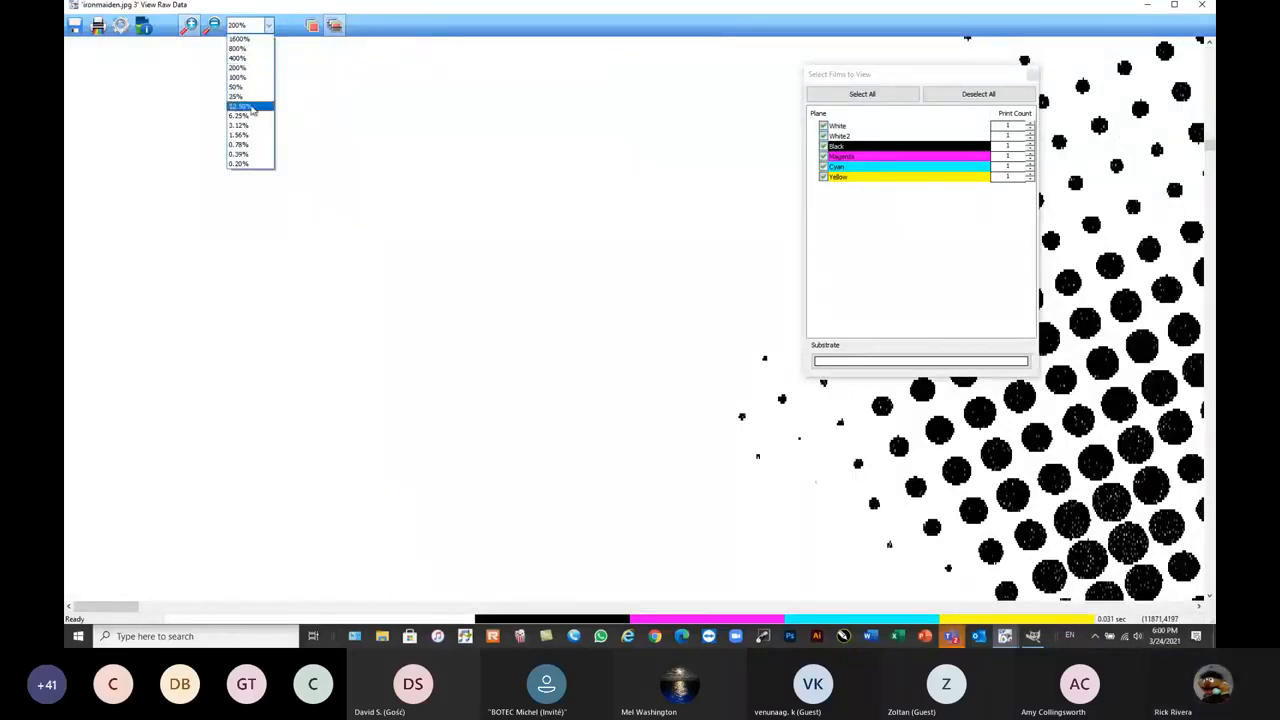
pyautogui.click(250, 106)
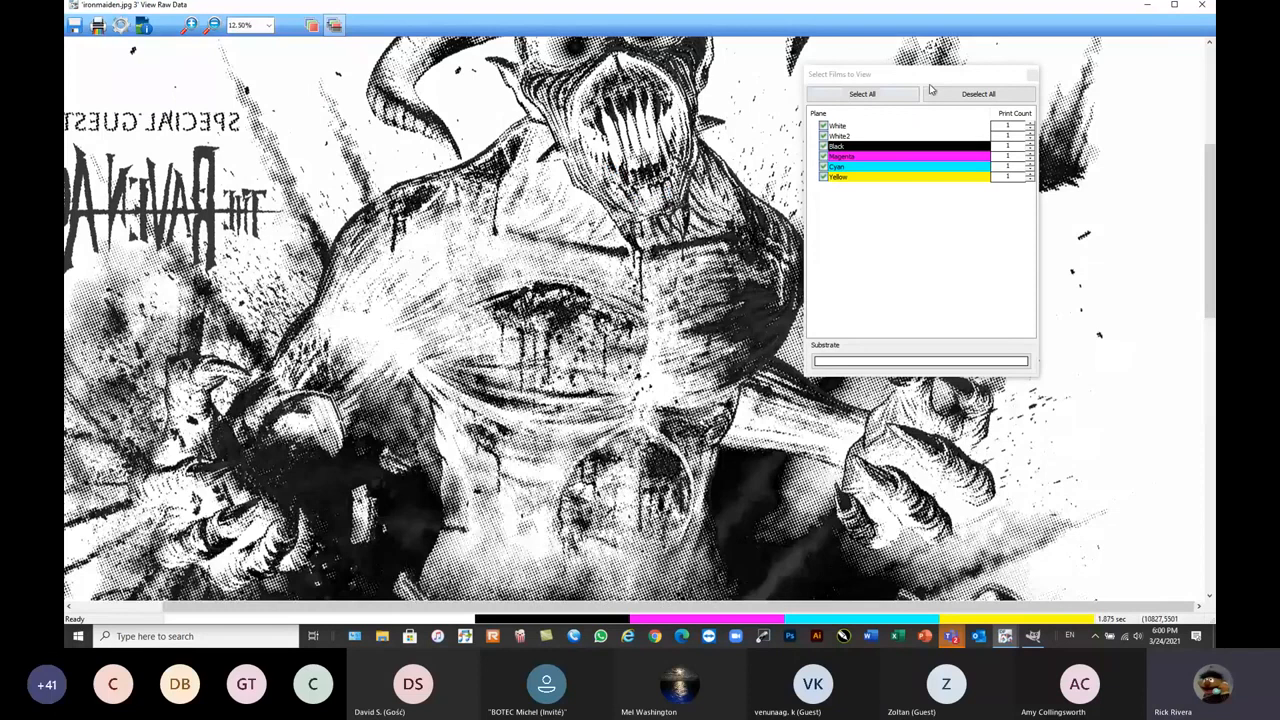
pyautogui.moveTo(930, 90); pyautogui.dragTo(1095, 38)
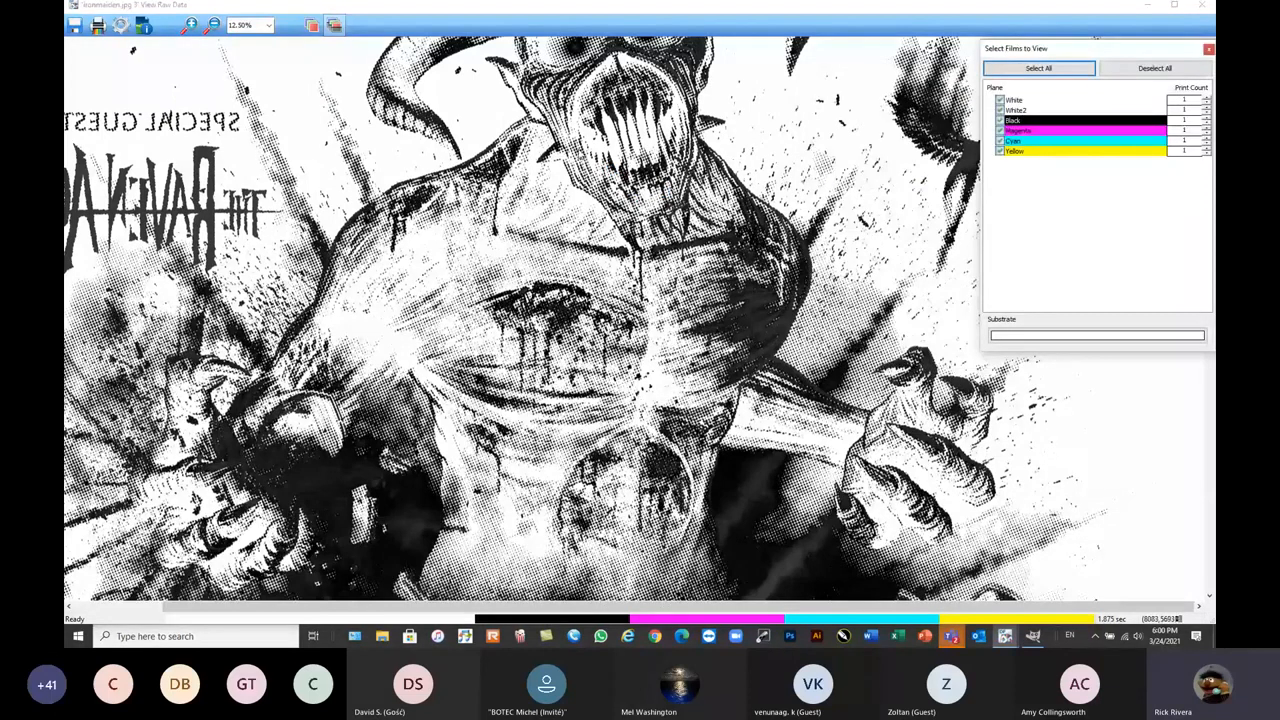
pyautogui.click(189, 25)
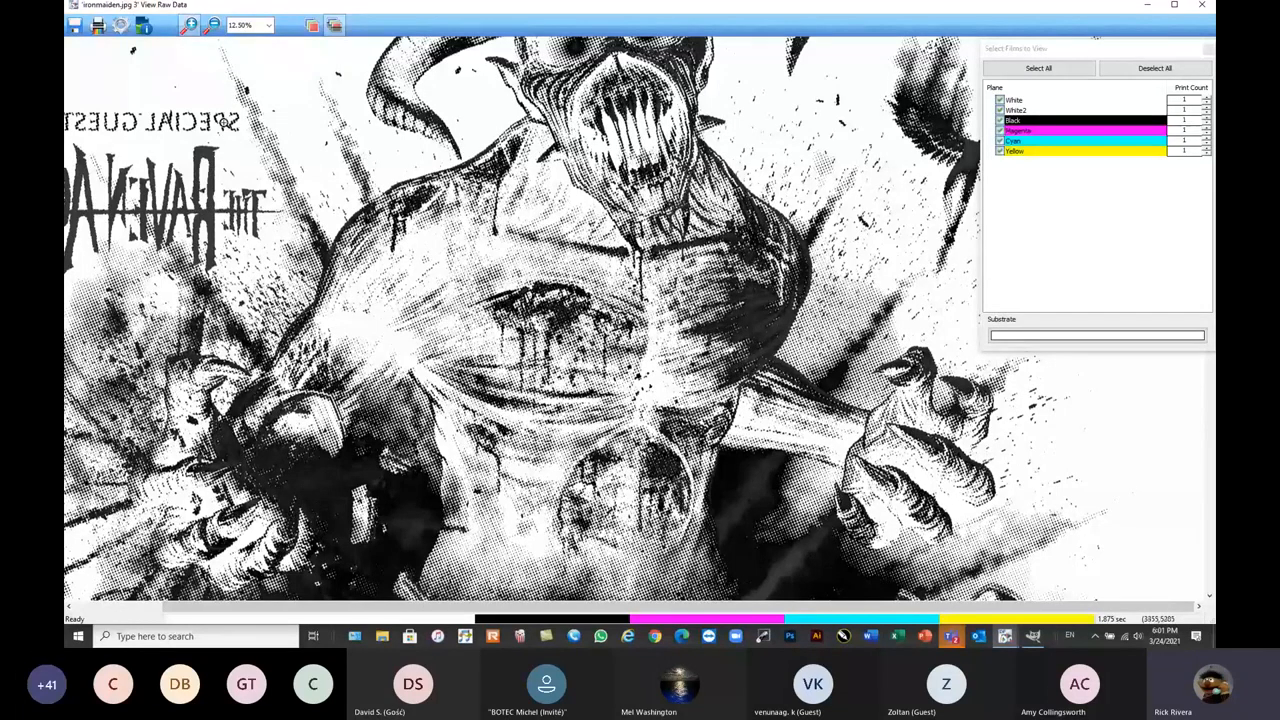
pyautogui.moveTo(218, 116); pyautogui.dragTo(598, 343)
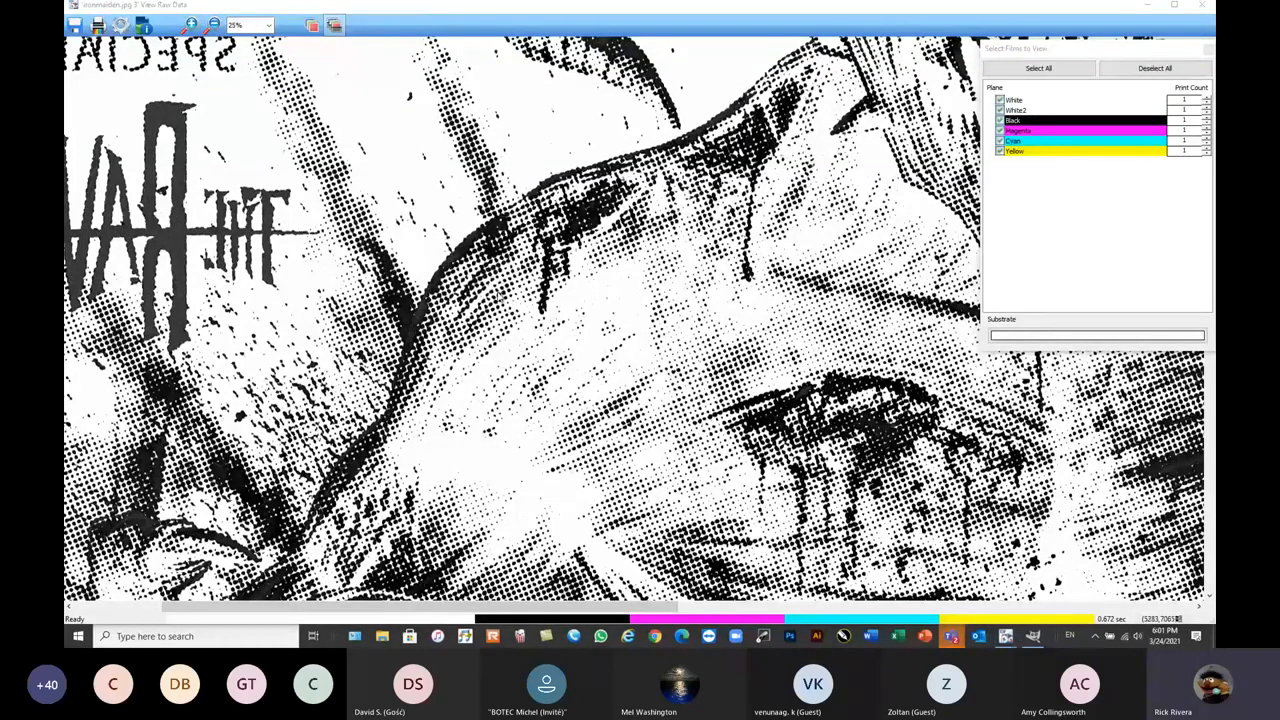
pyautogui.click(1202, 5)
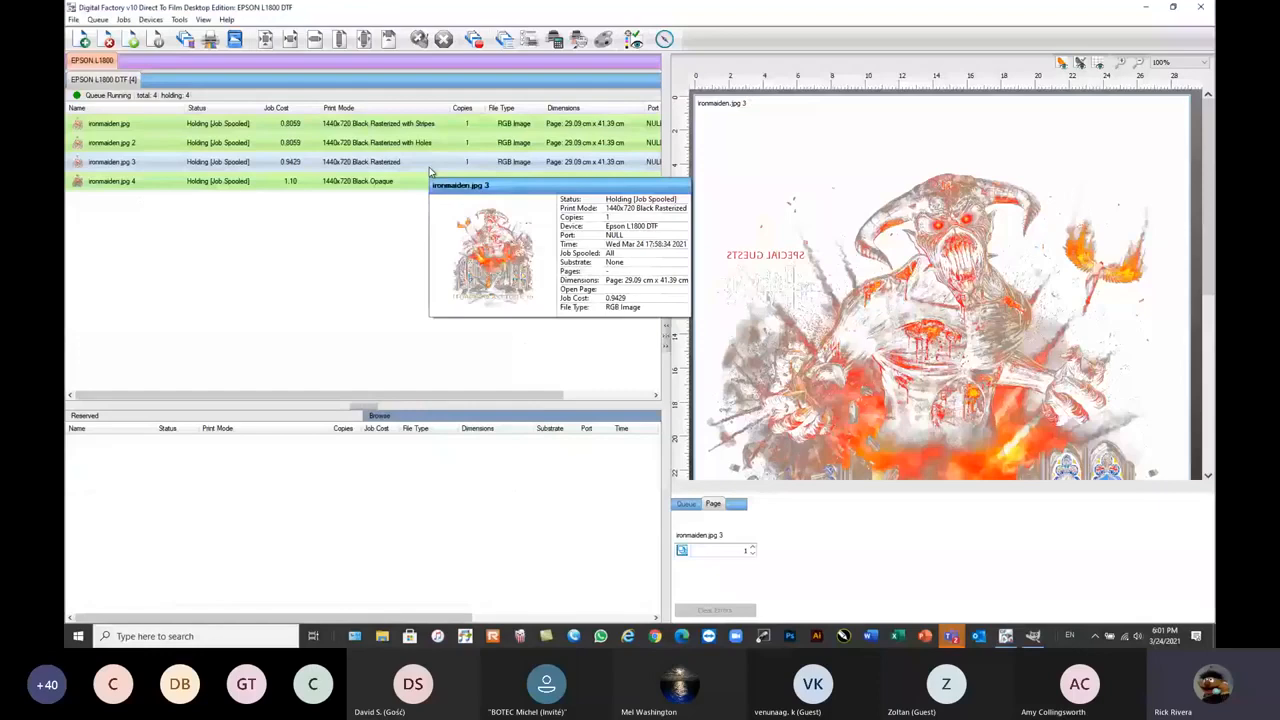
# - Open the raw data of ironmaiden.jpg 2 with the film planes displayed and zoom out to show the figure's head and shoulders
pyautogui.click(380, 147)
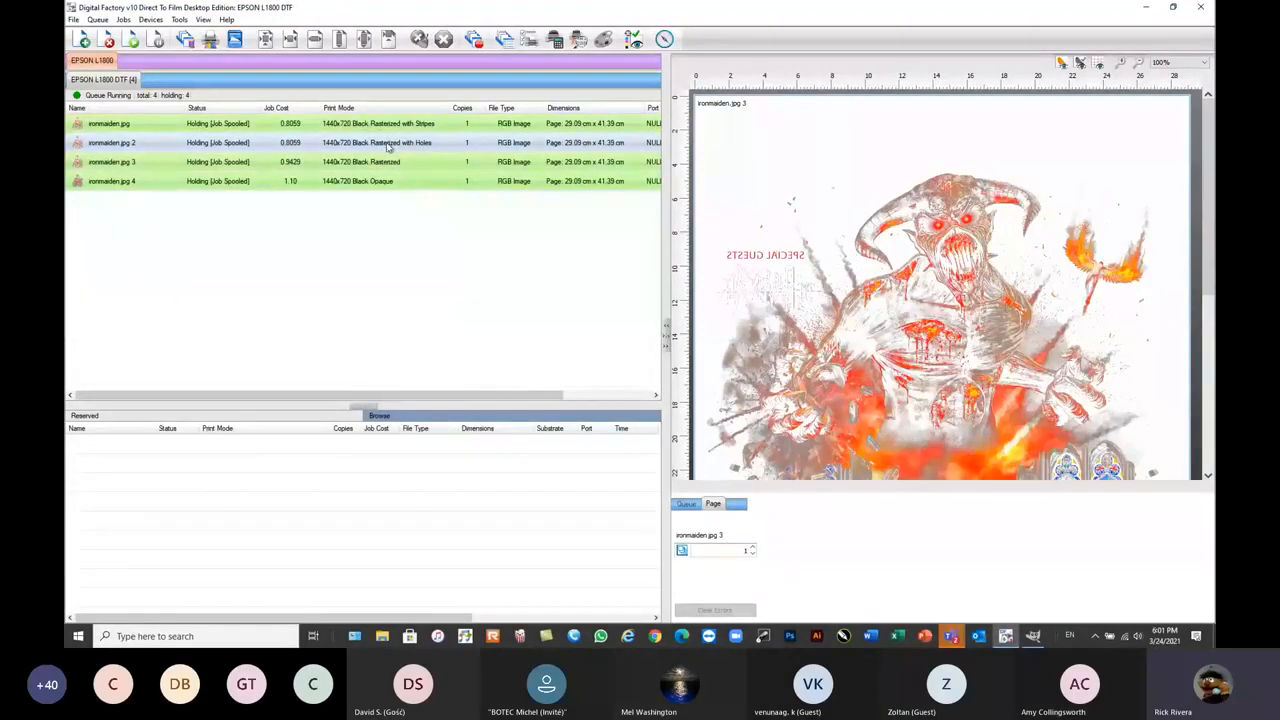
pyautogui.moveTo(388, 147)
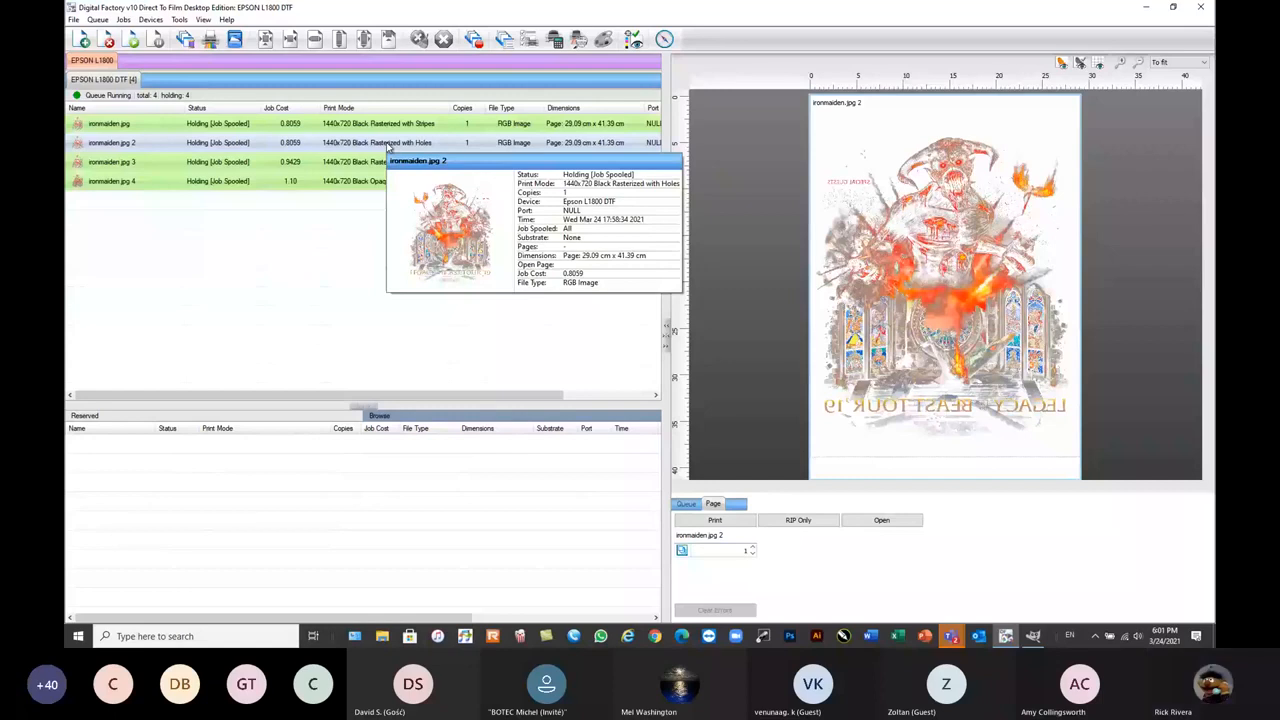
pyautogui.rightClick(389, 147)
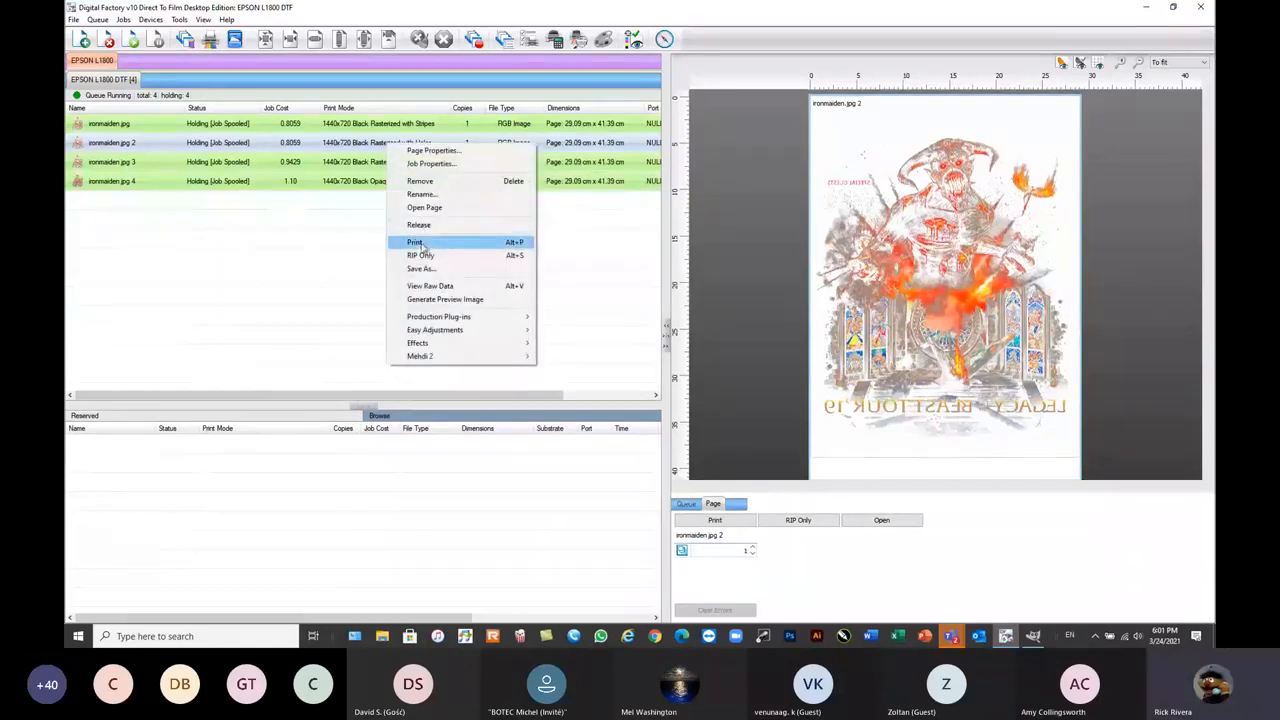
pyautogui.click(428, 286)
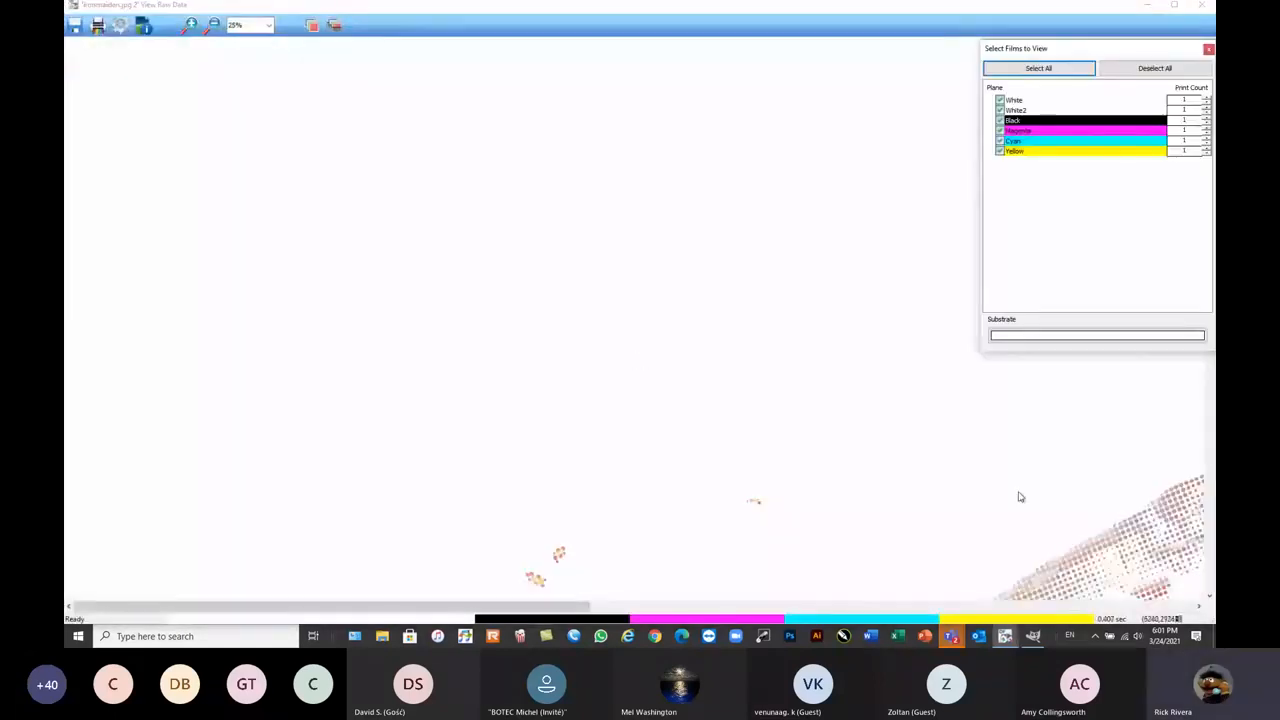
pyautogui.scroll(-4, 1020, 497)
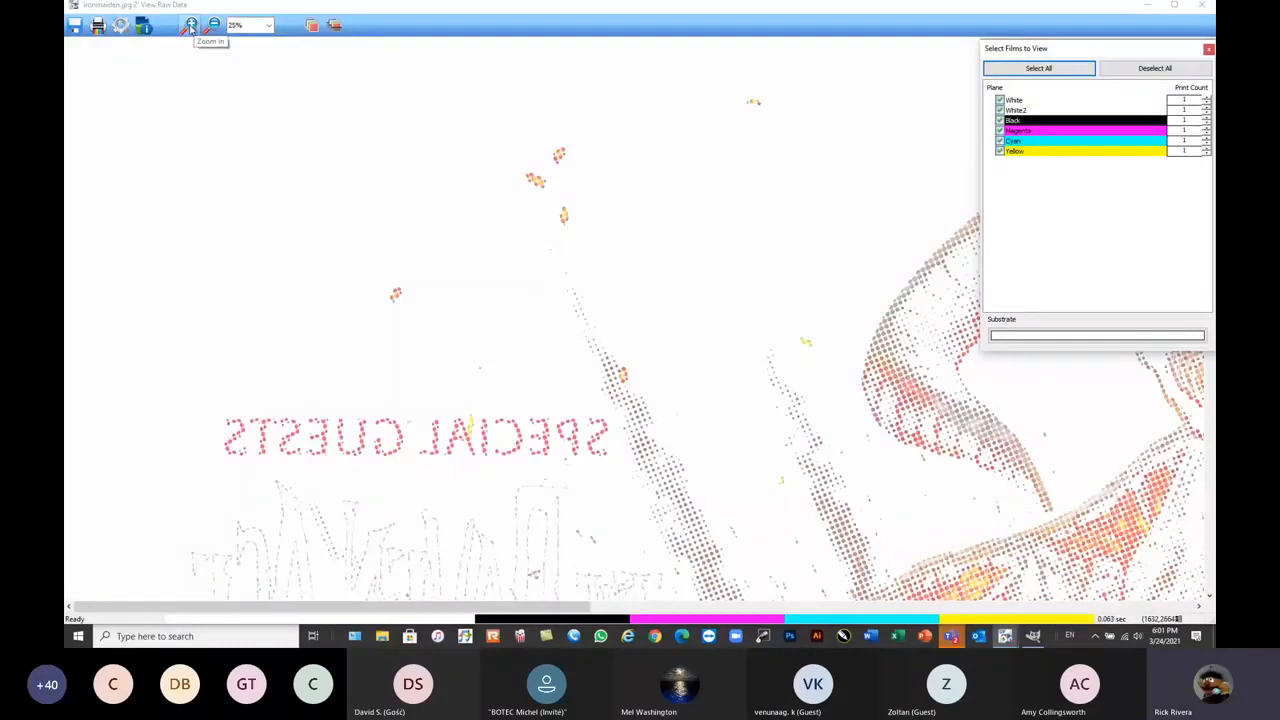
pyautogui.click(334, 25)
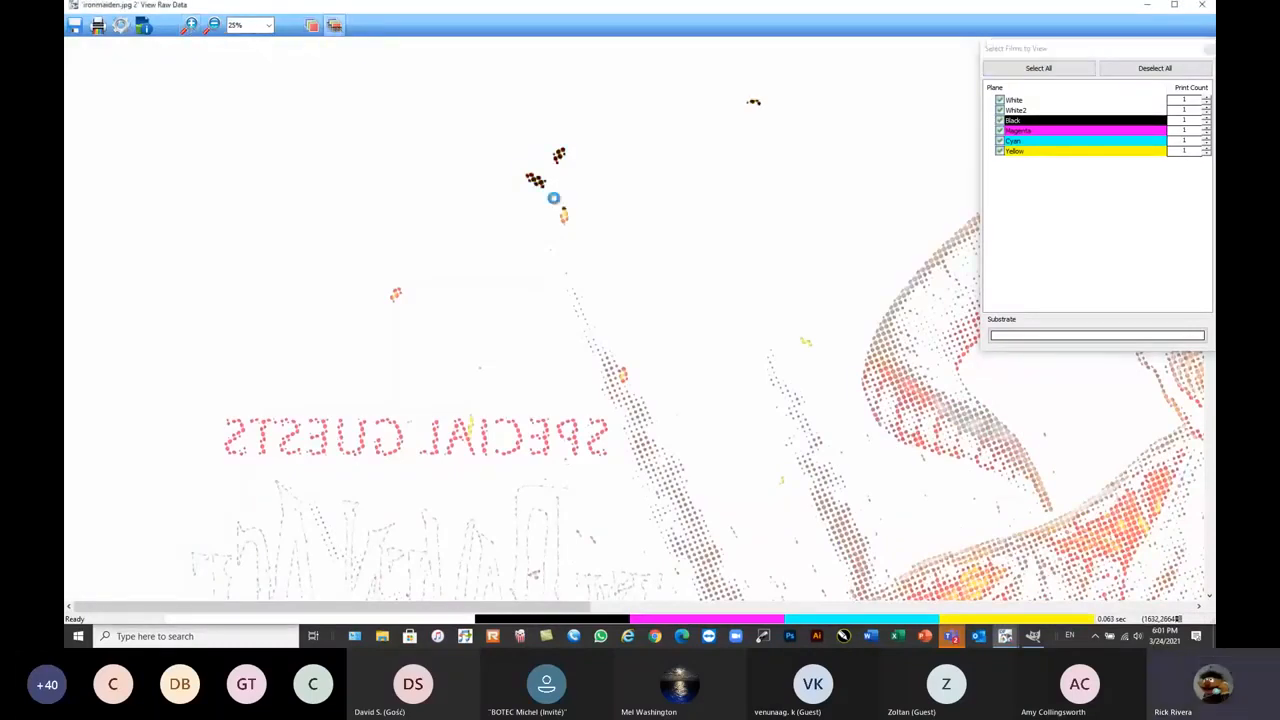
pyautogui.click(214, 26)
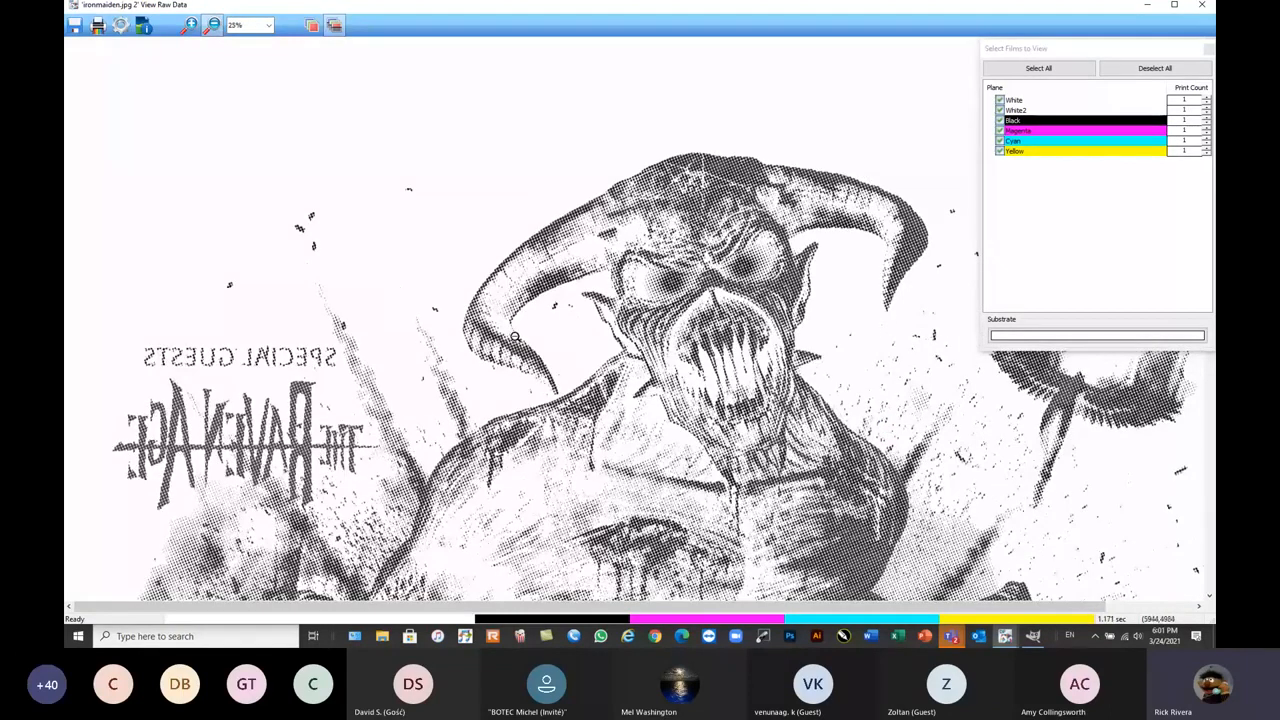
pyautogui.click(557, 374)
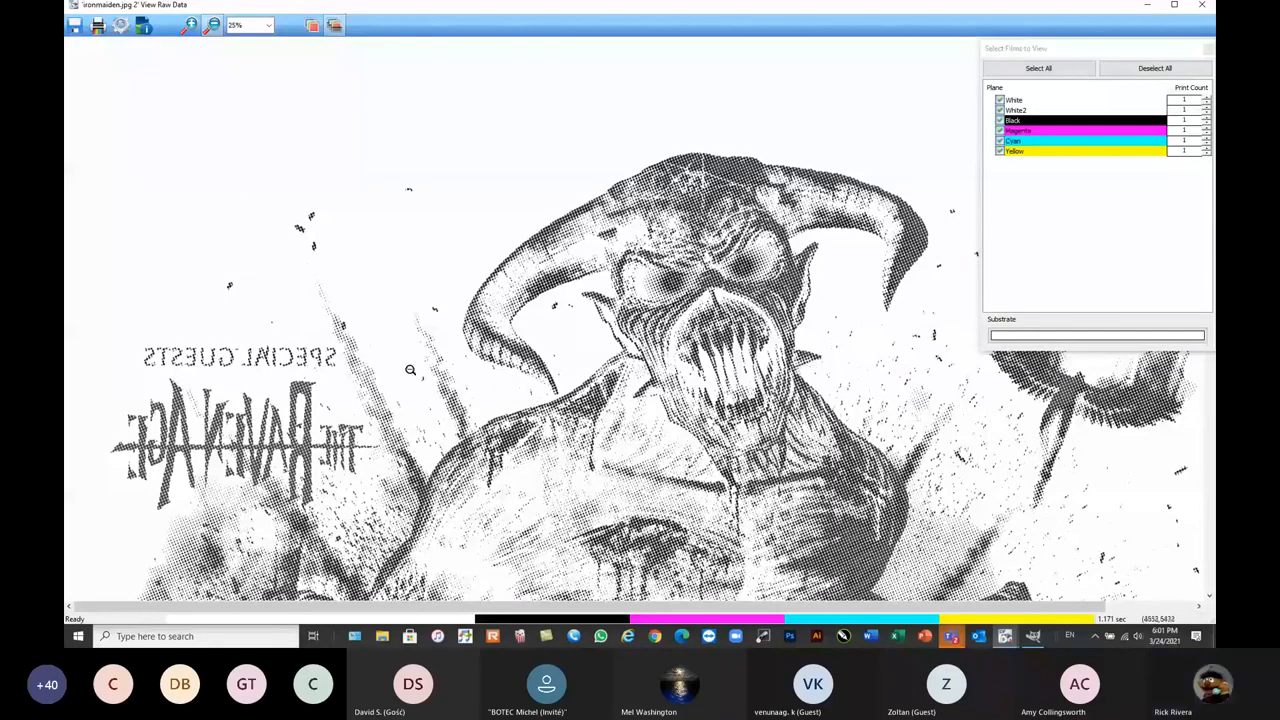
# - Examine the halftone holes of ironmaiden.jpg 2 at 50%, view the whole design at 6.25%, and close the raw data
pyautogui.click(187, 28)
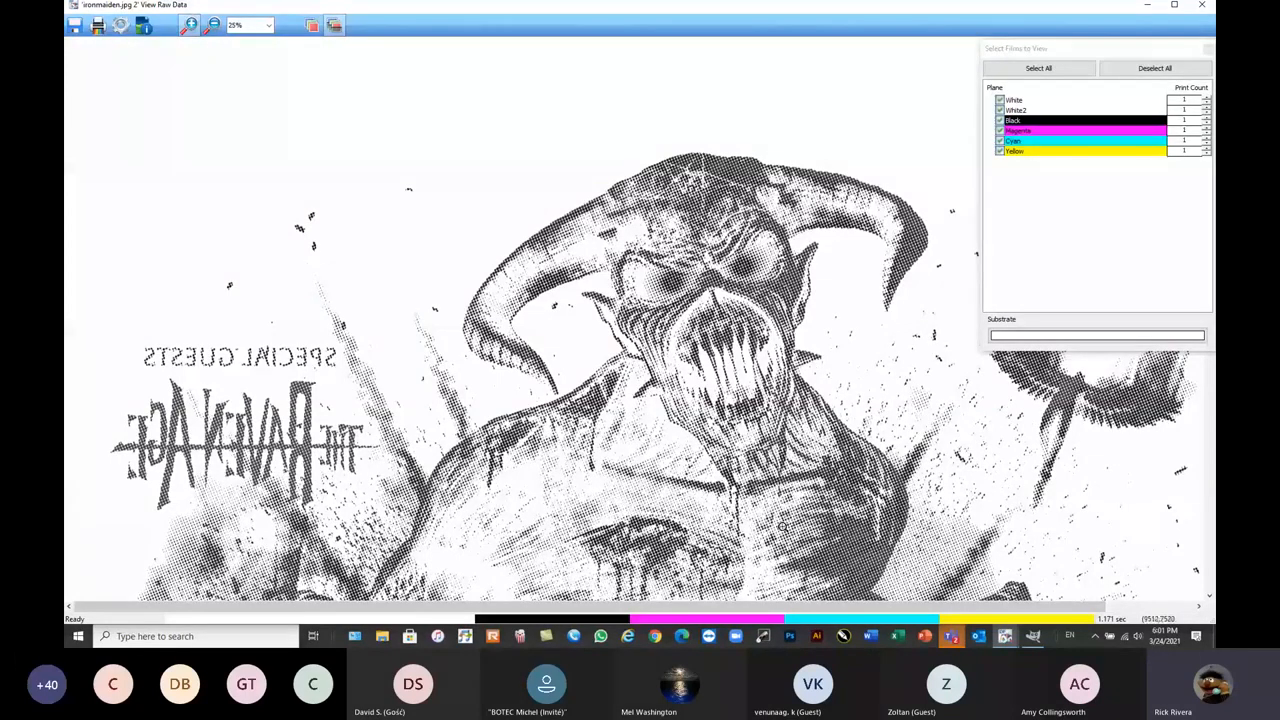
pyautogui.moveTo(897, 475); pyautogui.dragTo(1059, 596)
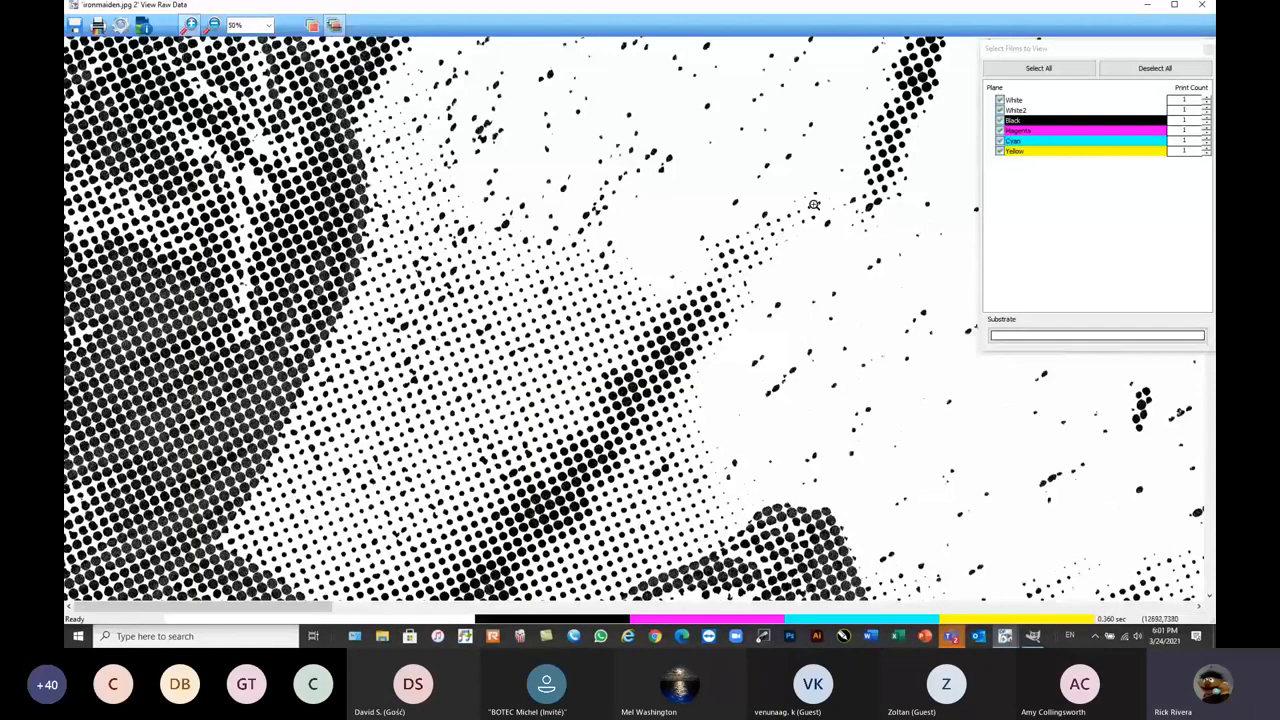
pyautogui.click(213, 24)
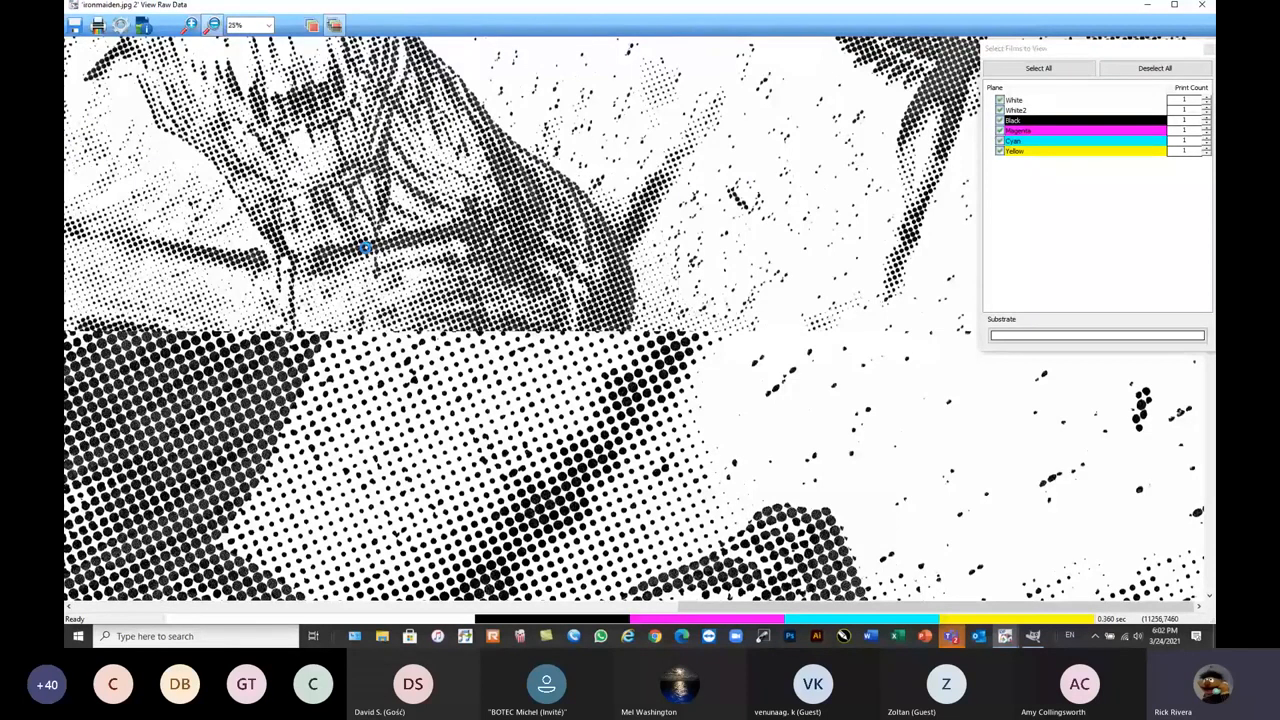
pyautogui.click(637, 338)
pyautogui.click(638, 338)
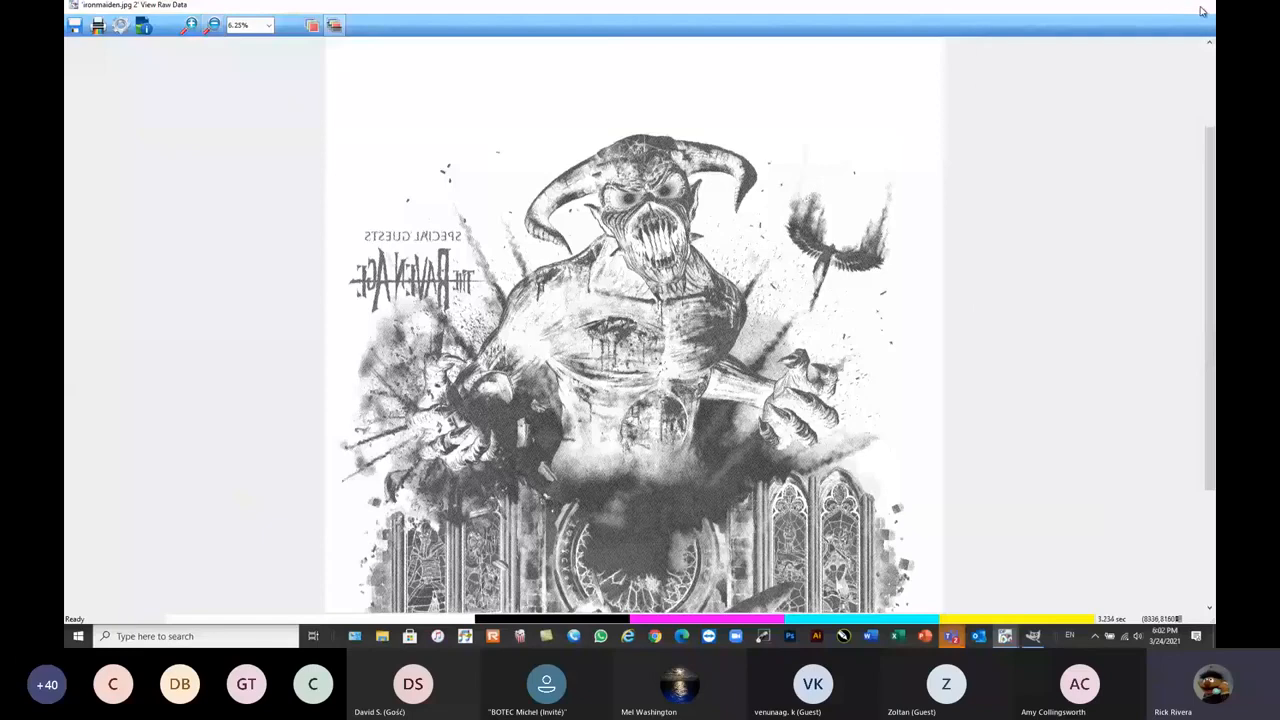
pyautogui.click(1202, 11)
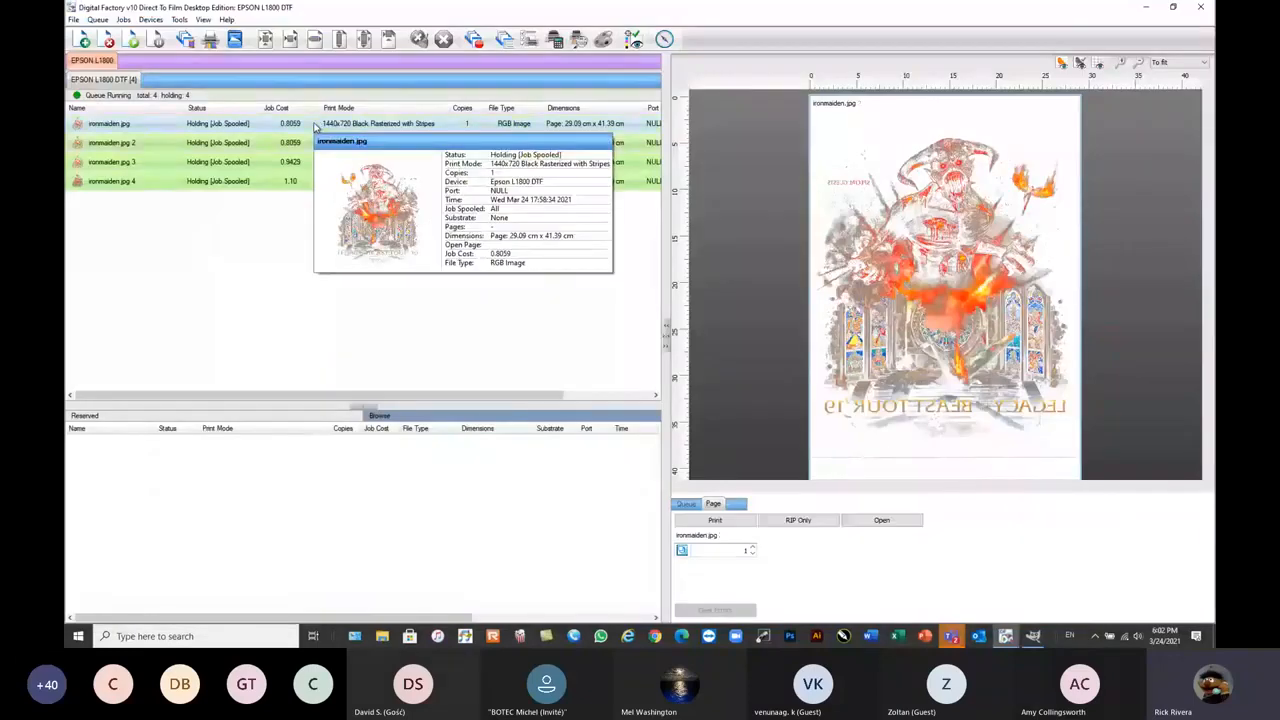
# - Inspect the striped raw data of ironmaiden.jpg with the film planes displayed, magnified to 12.50%, and close it
pyautogui.rightClick(340, 144)
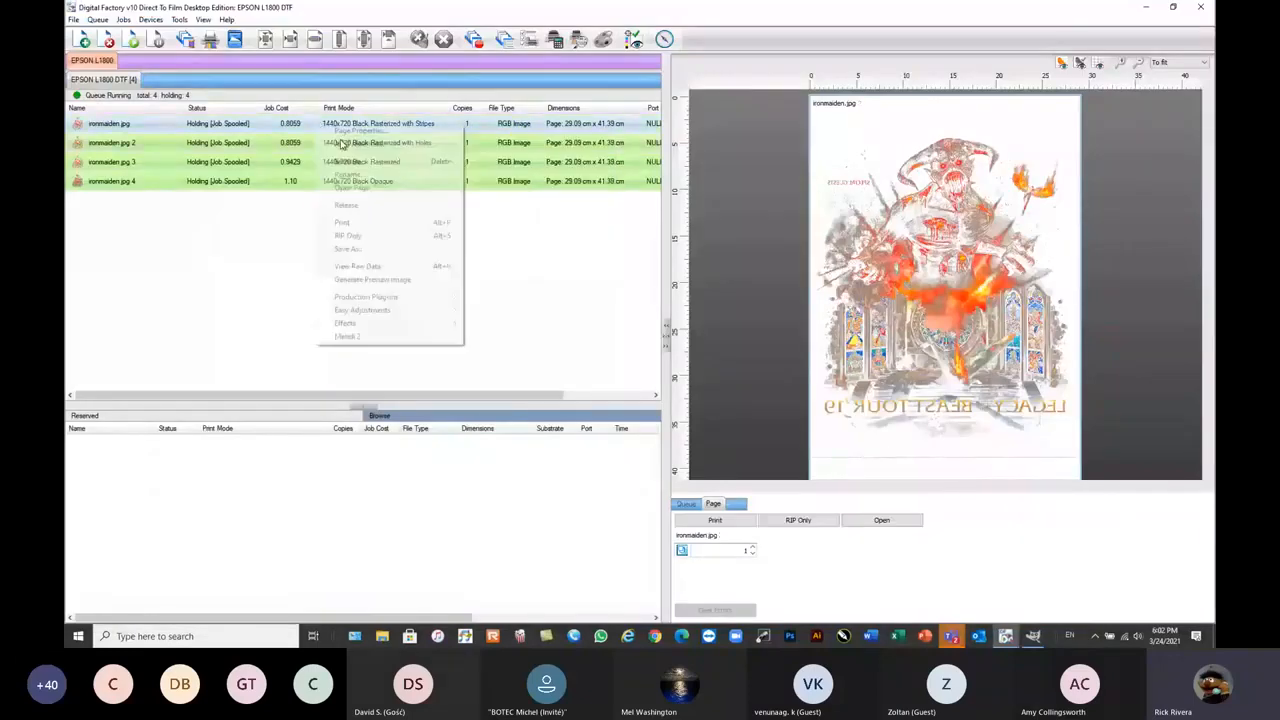
pyautogui.click(357, 266)
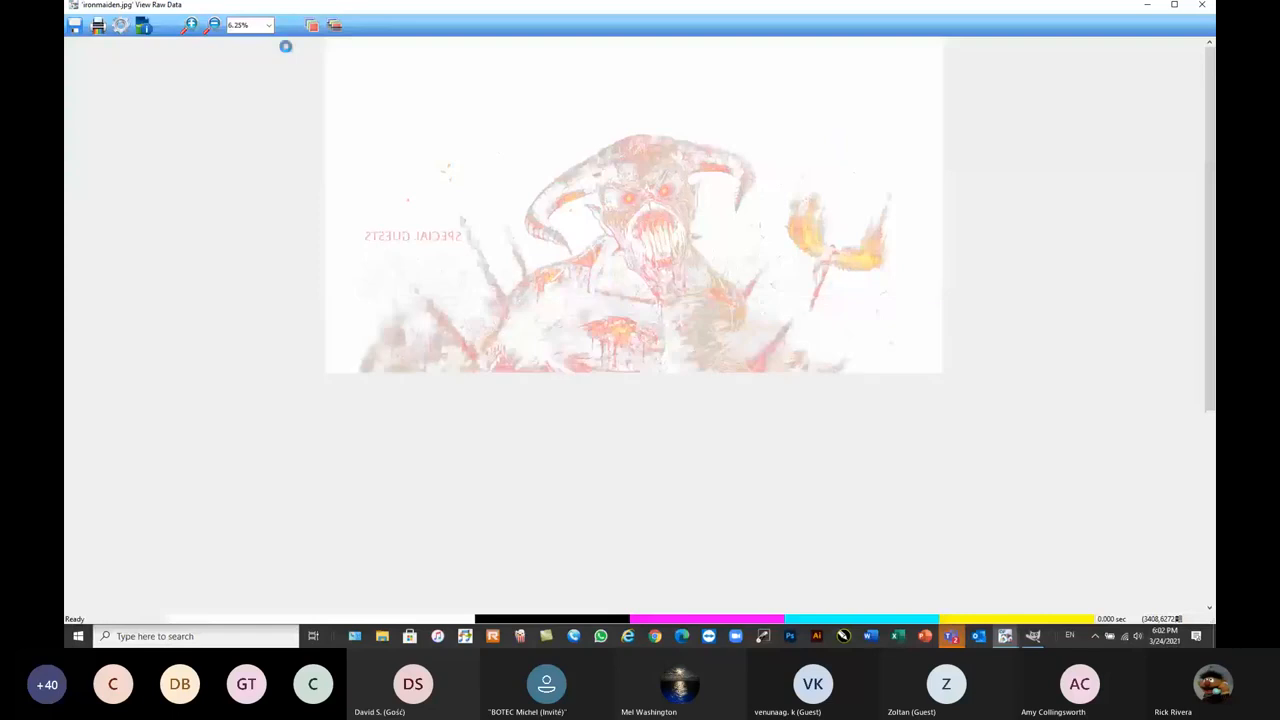
pyautogui.click(335, 25)
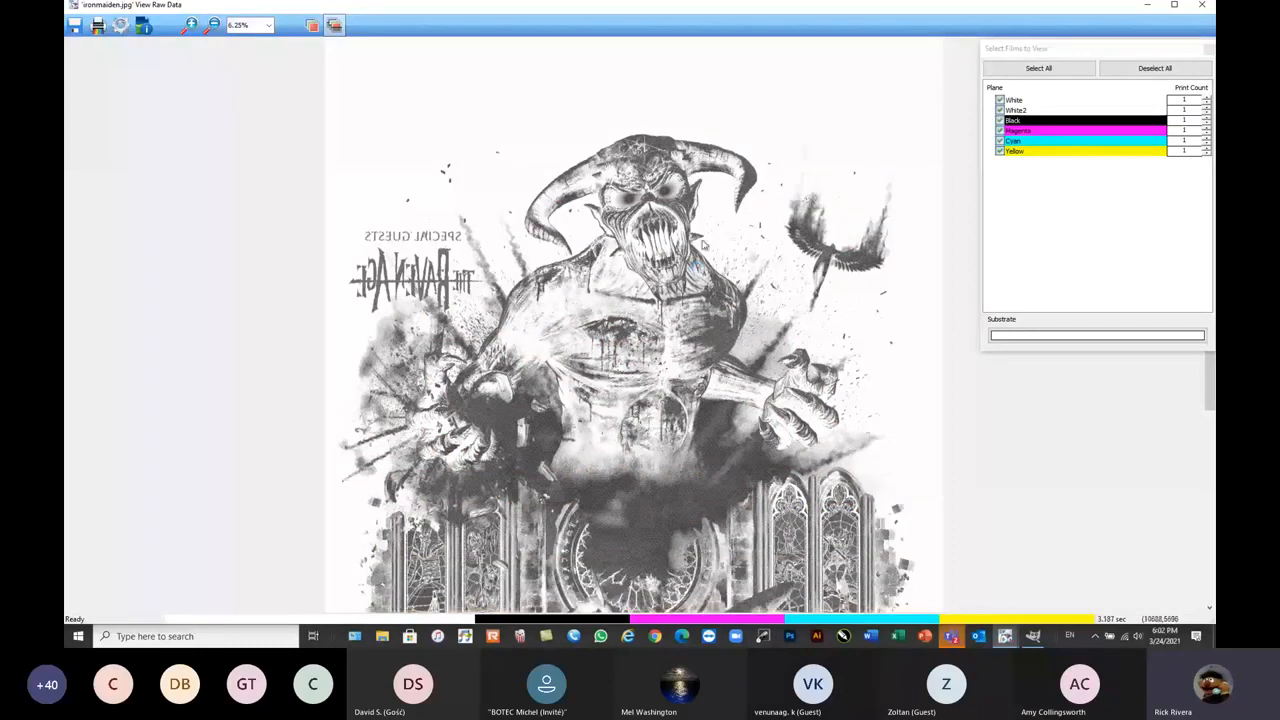
pyautogui.click(190, 25)
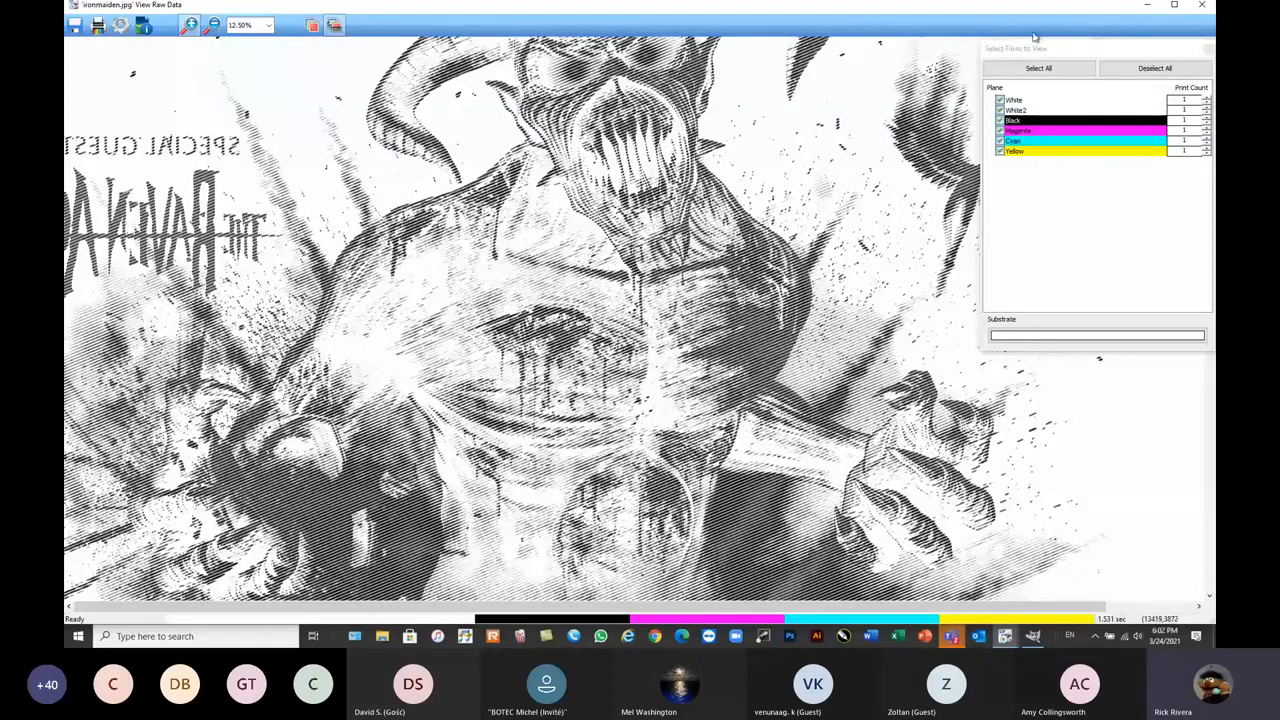
pyautogui.click(1205, 8)
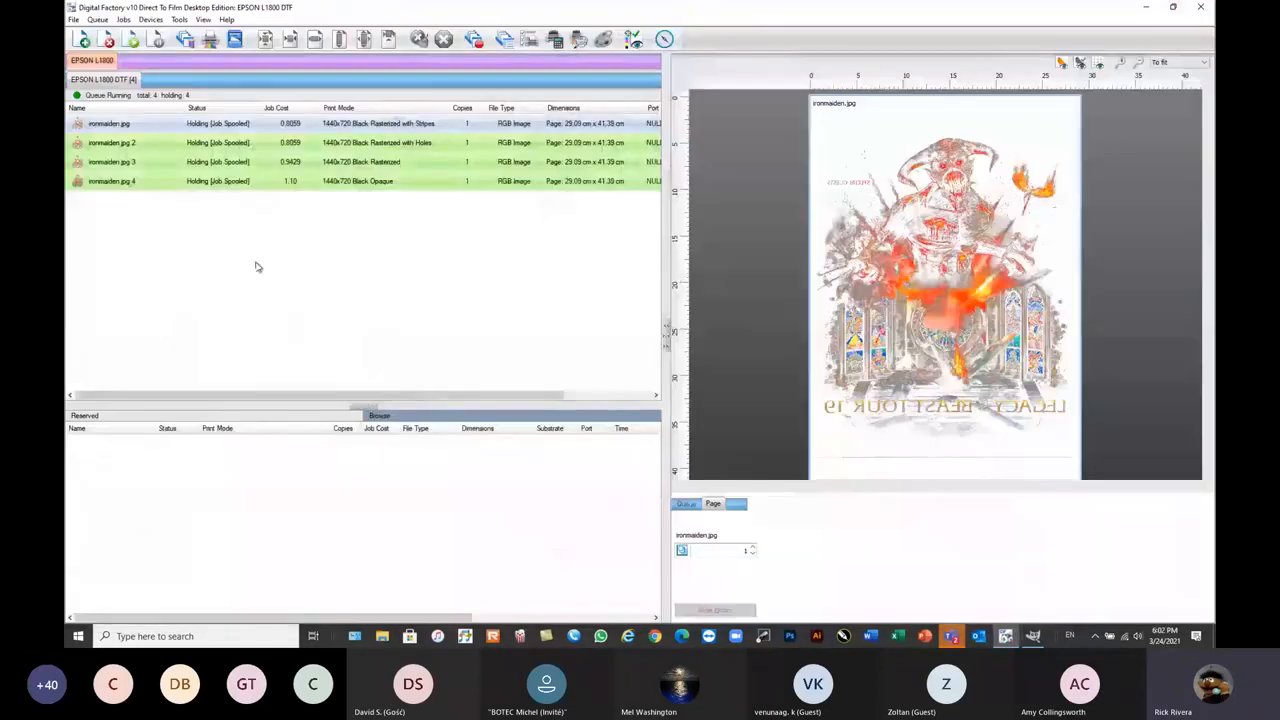
# - Open the held pages of all four ironmaiden jobs to return them to editable pending jobs
pyautogui.moveTo(279, 211); pyautogui.dragTo(146, 124)
pyautogui.rightClick(161, 157)
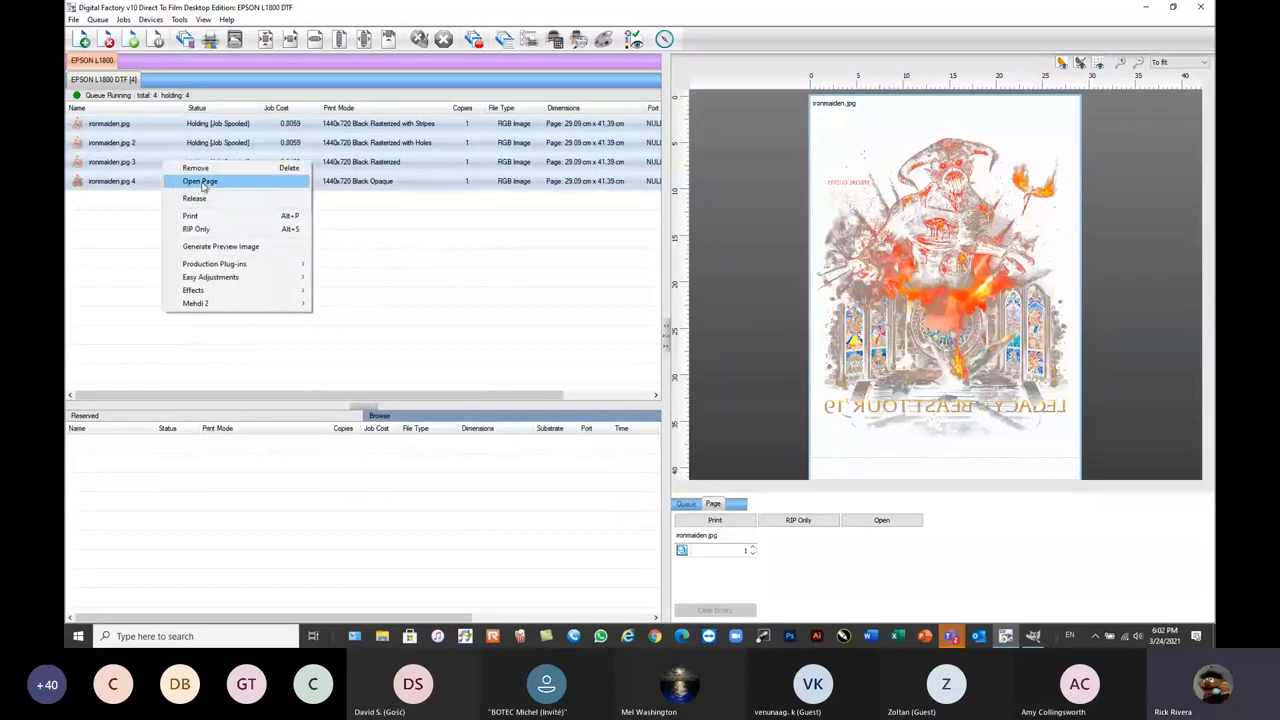
pyautogui.click(200, 178)
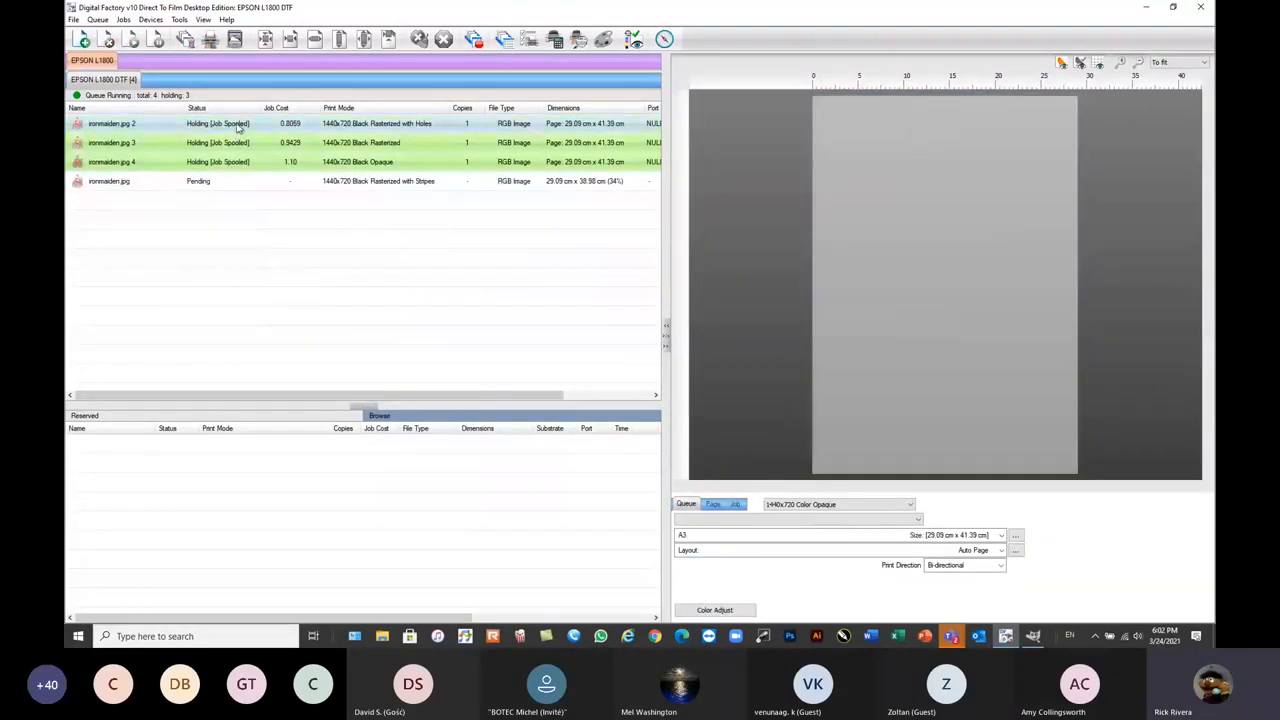
pyautogui.rightClick(238, 127)
pyautogui.click(264, 193)
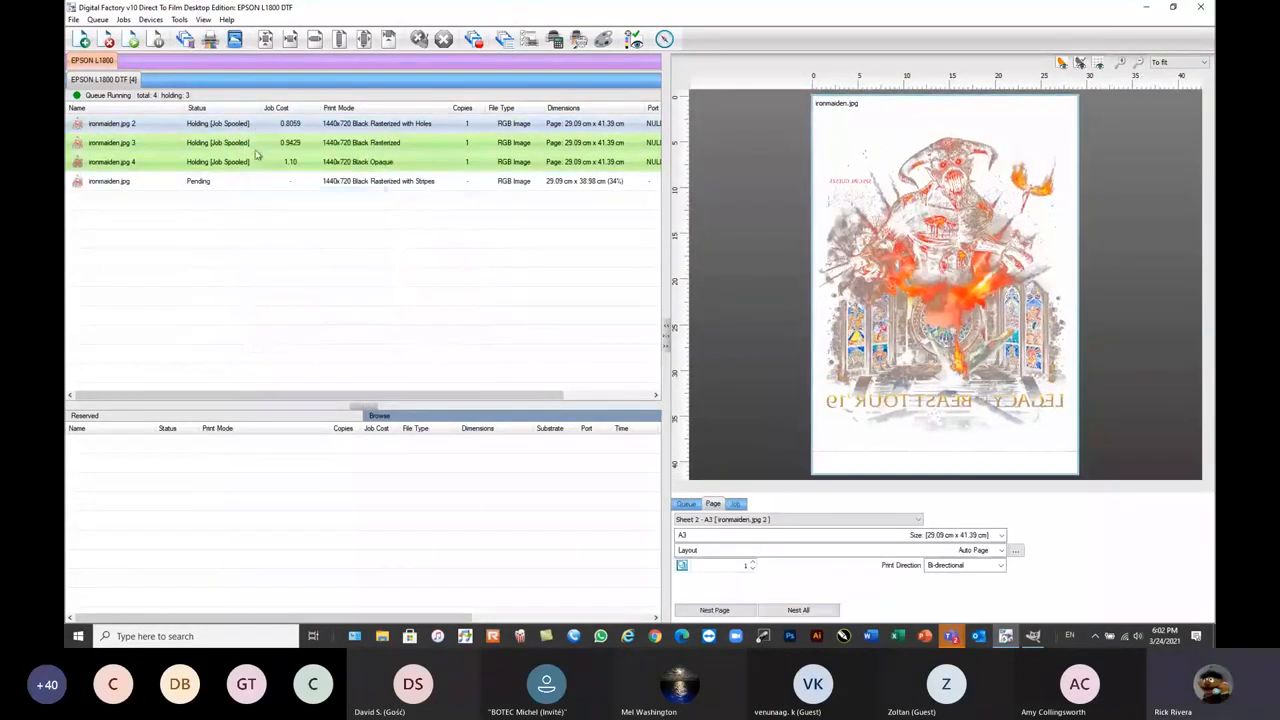
pyautogui.rightClick(252, 127)
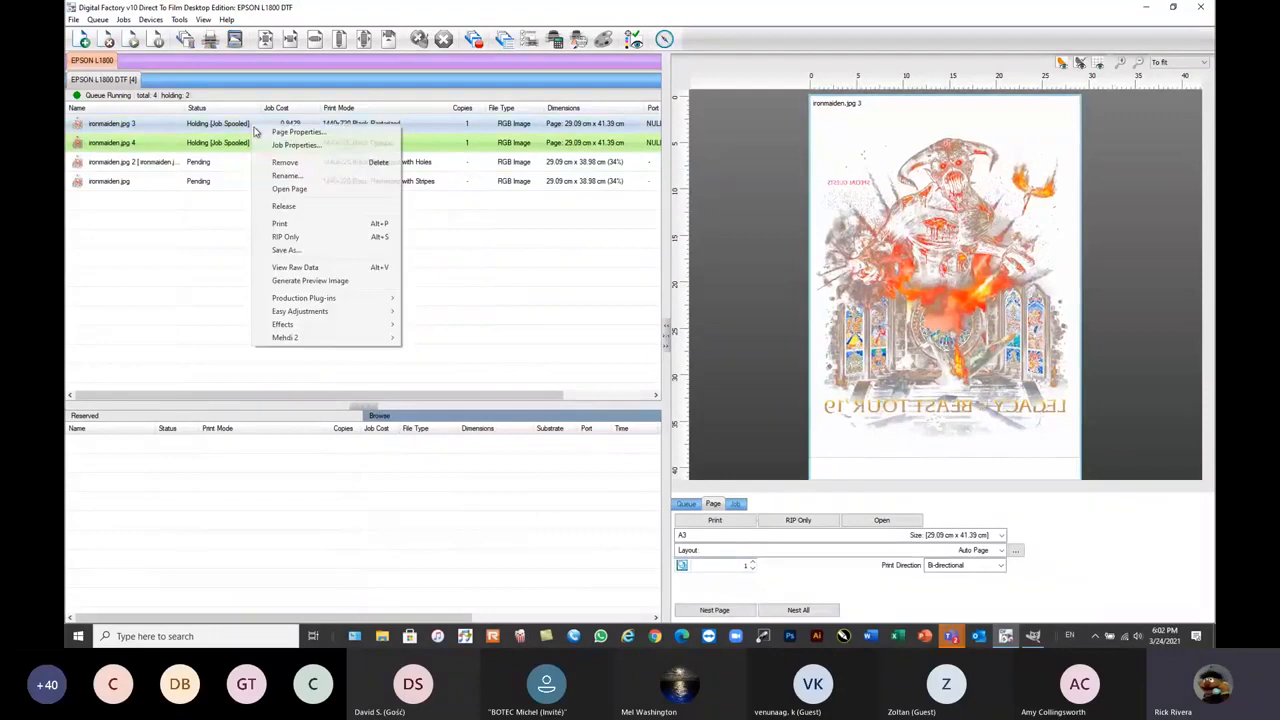
pyautogui.click(266, 190)
pyautogui.rightClick(240, 127)
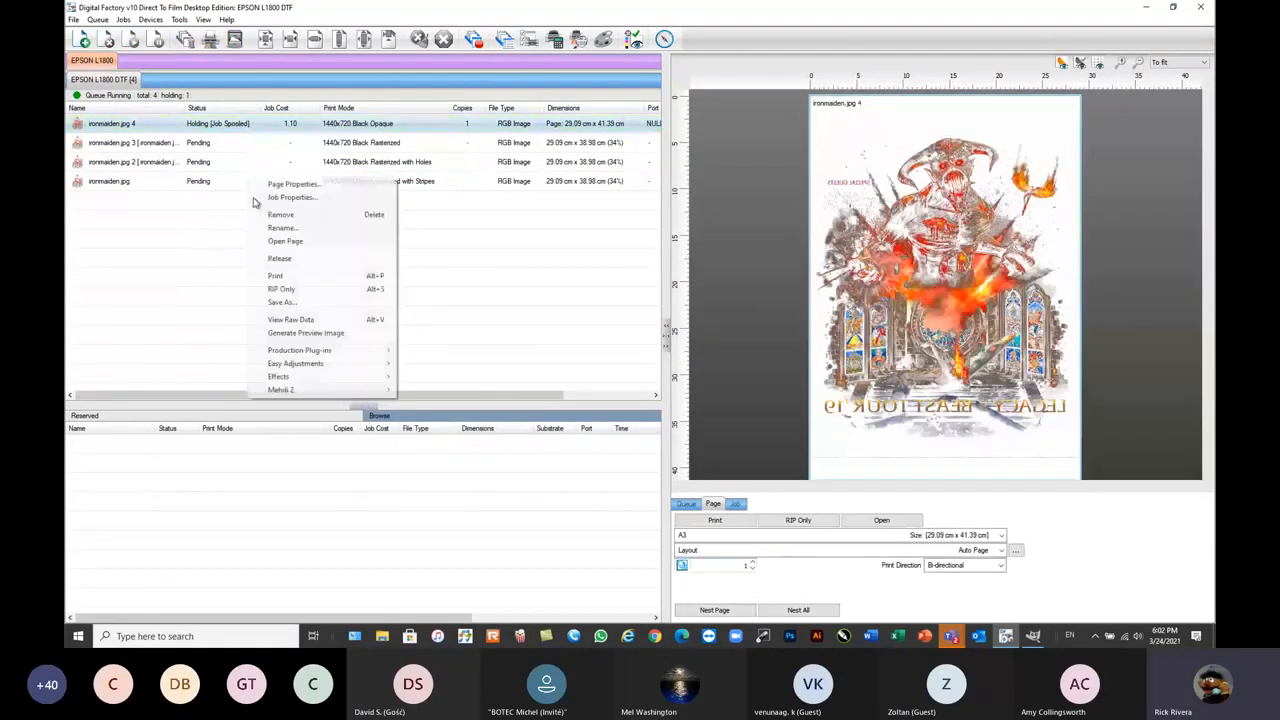
pyautogui.click(277, 243)
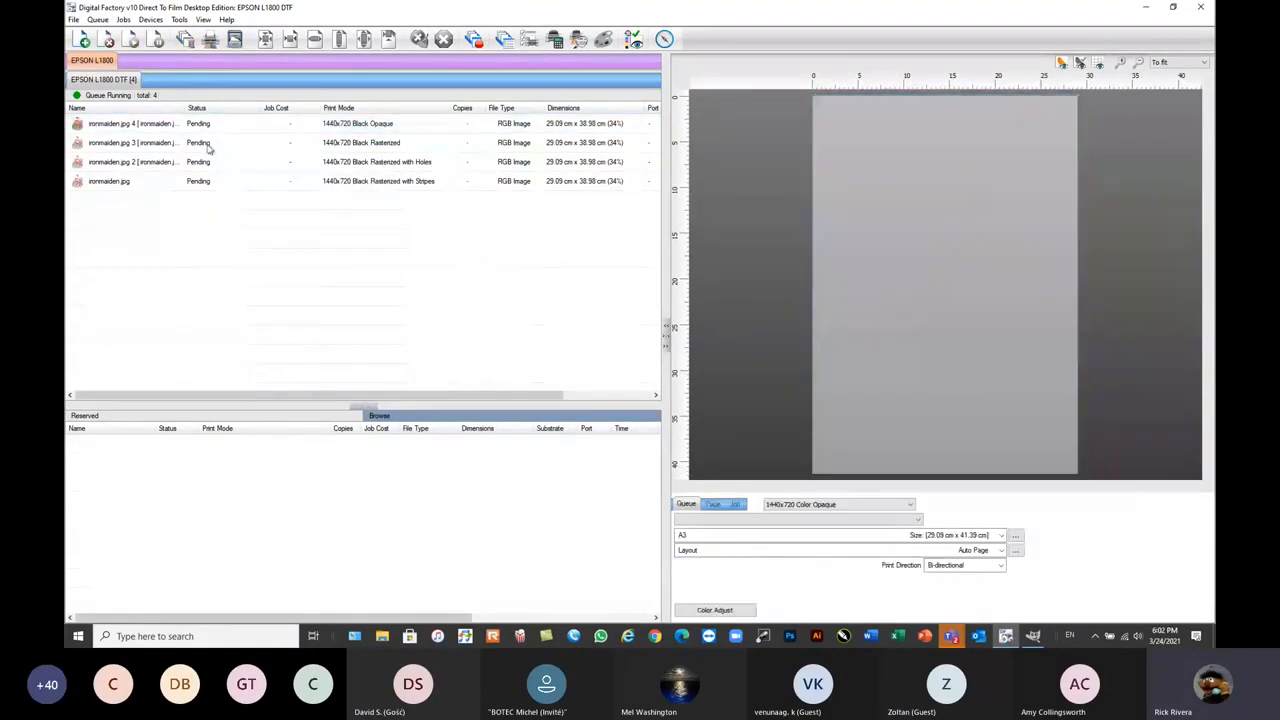
# - Open the job properties of ironmaiden.jpg 3 and display the color layer's processing options for white underbase and black knockout
pyautogui.click(206, 143)
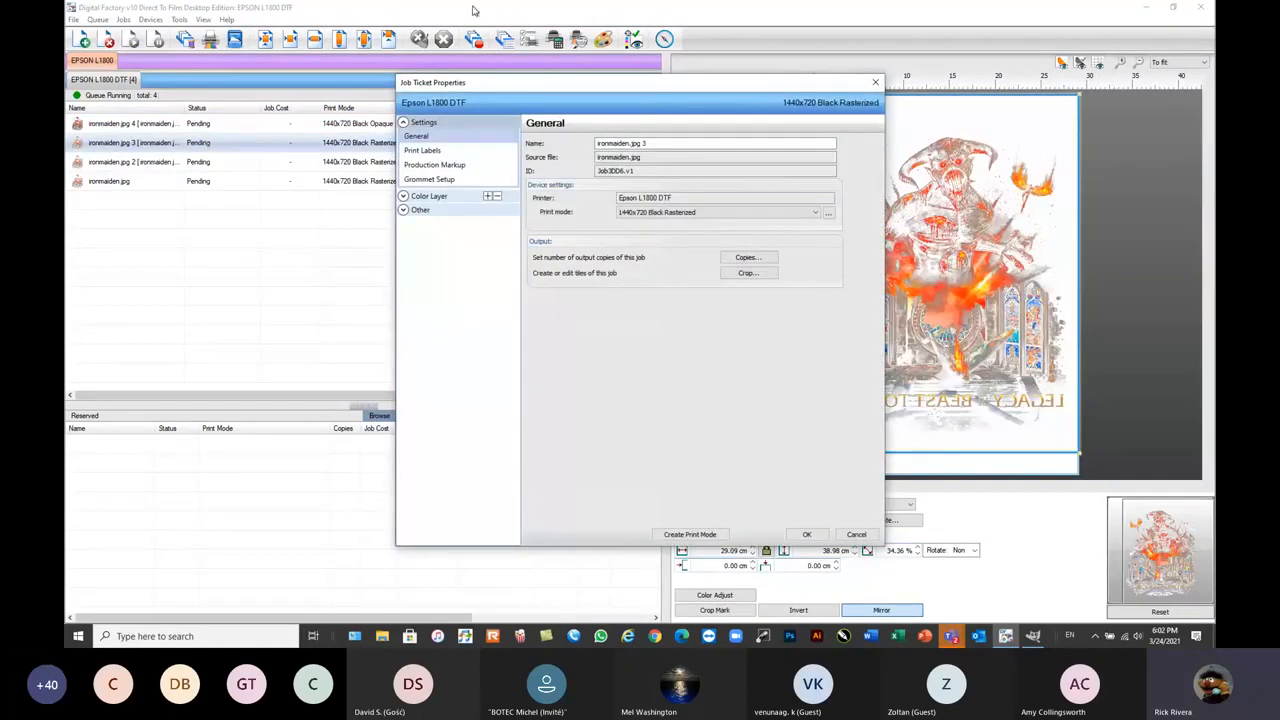
pyautogui.moveTo(754, 82); pyautogui.dragTo(710, 44)
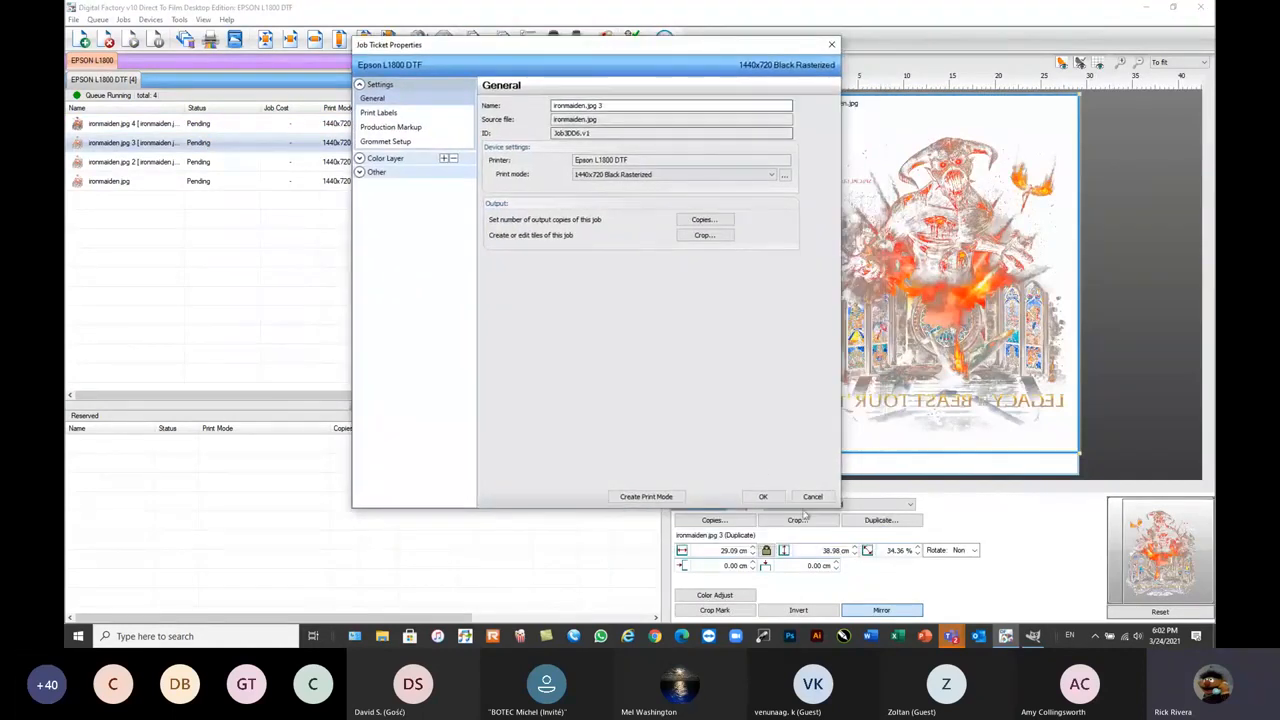
pyautogui.click(380, 160)
pyautogui.click(388, 187)
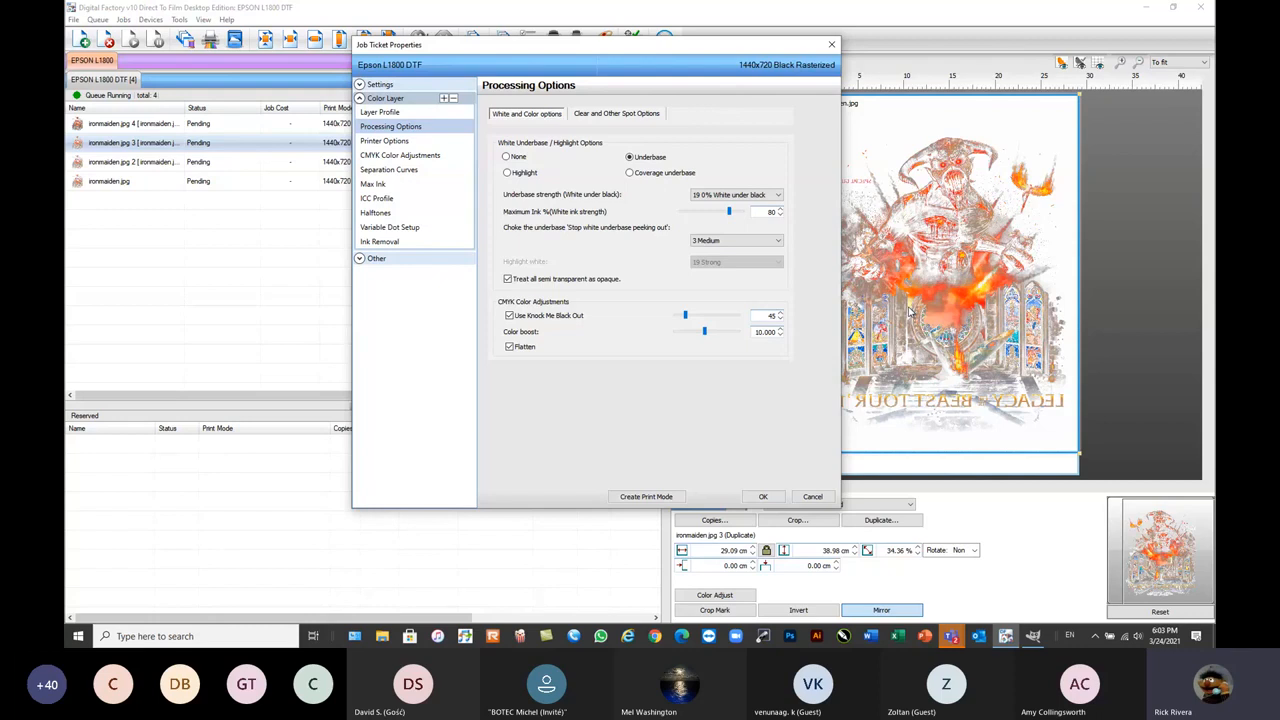
# - Set High Speed to Off in the printer options of ironmaiden.jpg 3
pyautogui.click(388, 142)
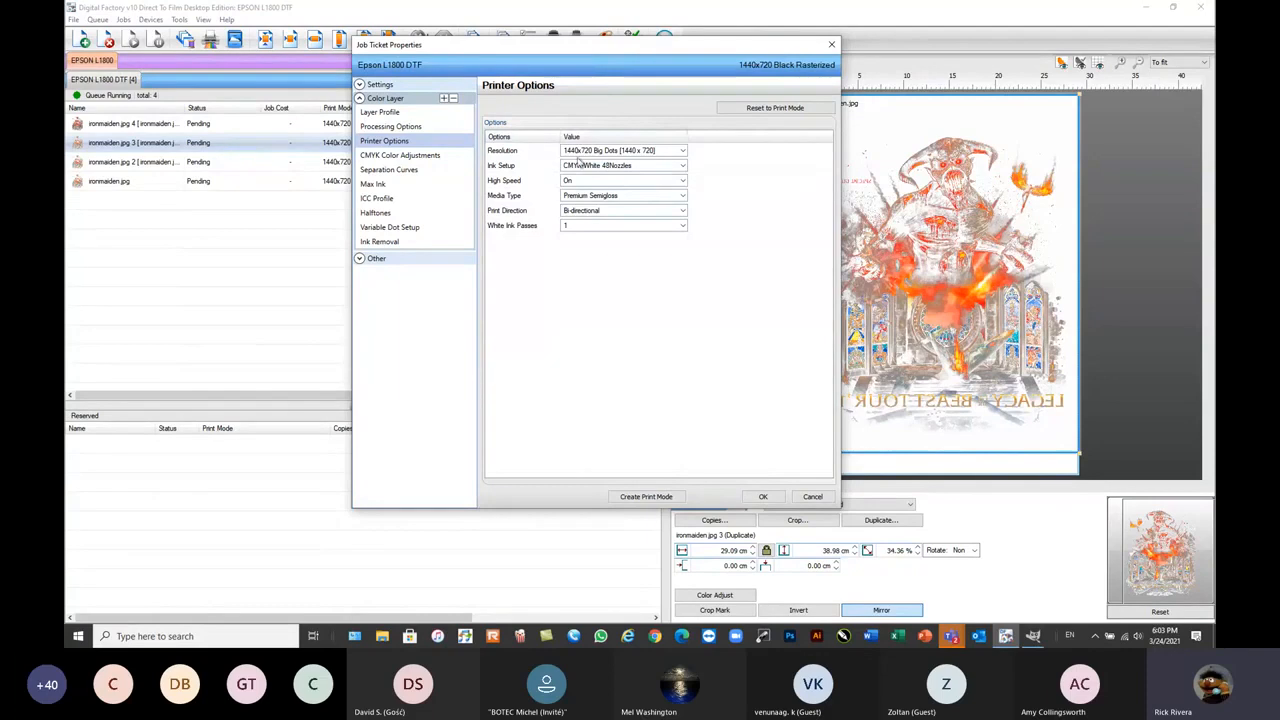
pyautogui.click(617, 182)
pyautogui.click(575, 204)
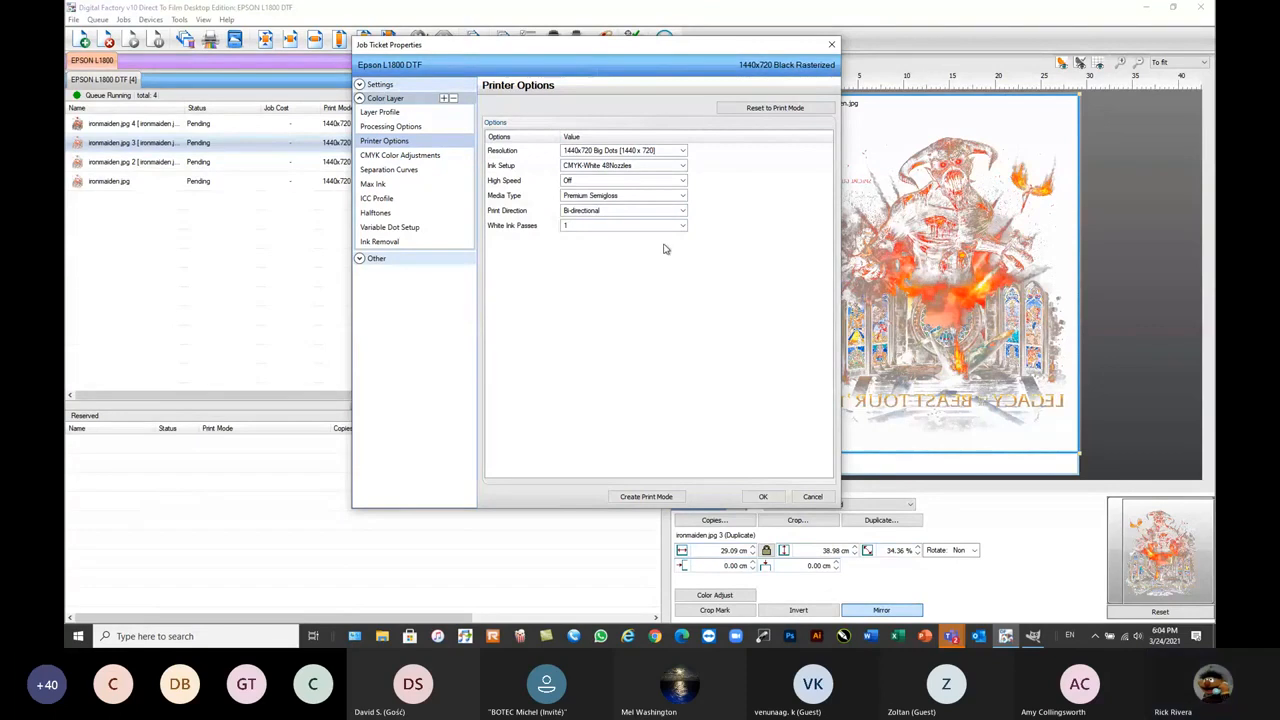
# - Review the CMYK color adjustments, halftones and ink removal settings of ironmaiden.jpg 3
pyautogui.click(393, 158)
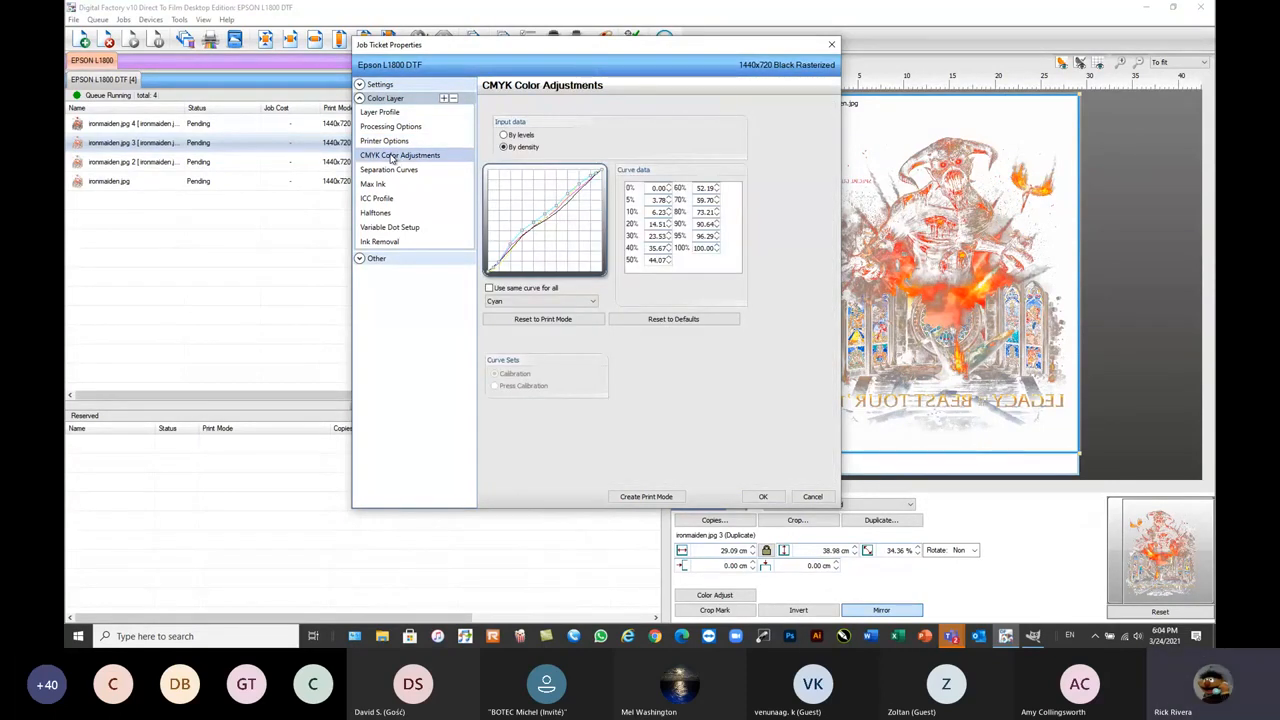
pyautogui.click(378, 213)
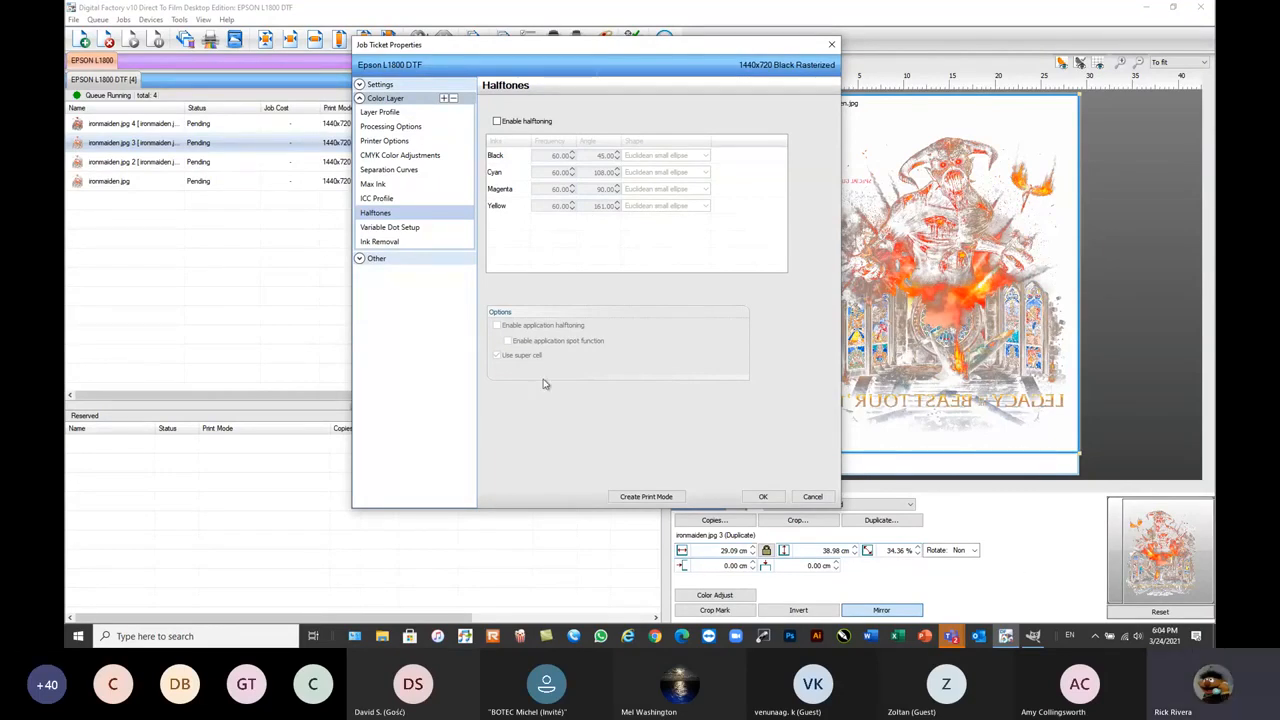
pyautogui.click(387, 244)
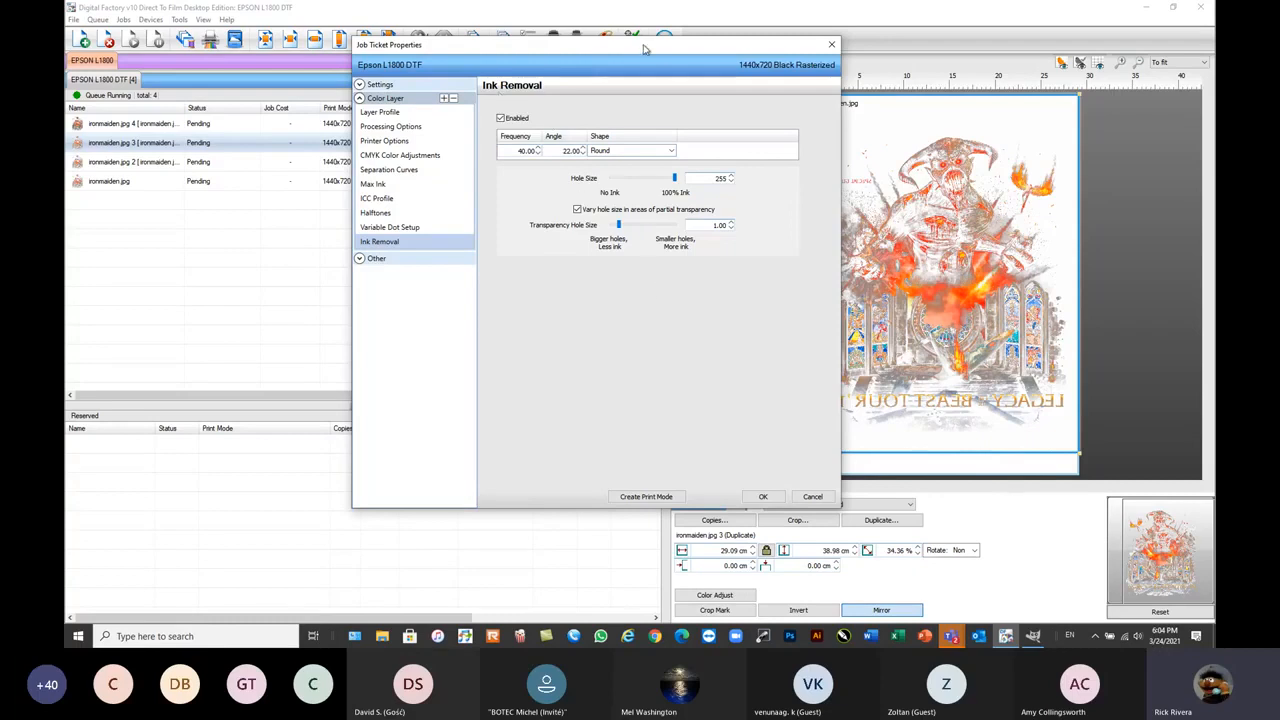
pyautogui.moveTo(645, 48); pyautogui.dragTo(680, 64)
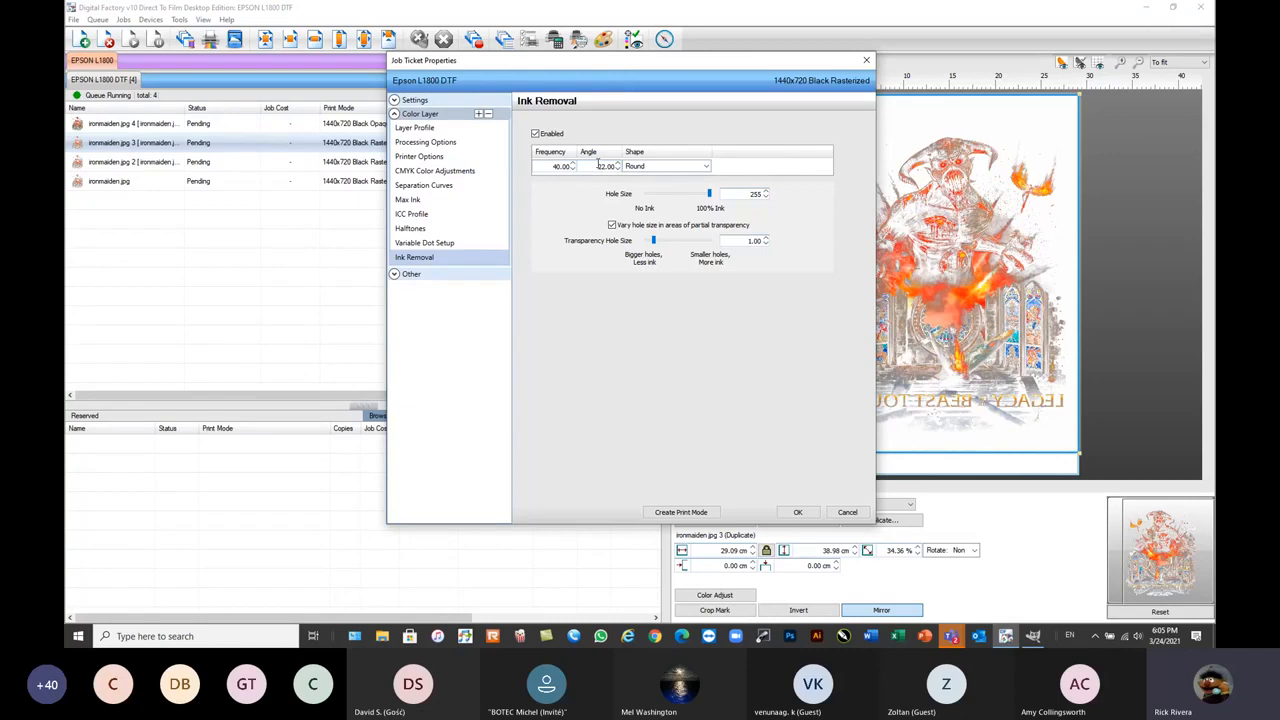
# - Browse the available ink removal shapes for ironmaiden.jpg 3, keep Round, and close the job properties without saving
pyautogui.click(706, 167)
pyautogui.moveTo(706, 188)
pyautogui.mouseDown()
pyautogui.moveTo(706, 258)
pyautogui.moveTo(713, 203)
pyautogui.mouseUp()
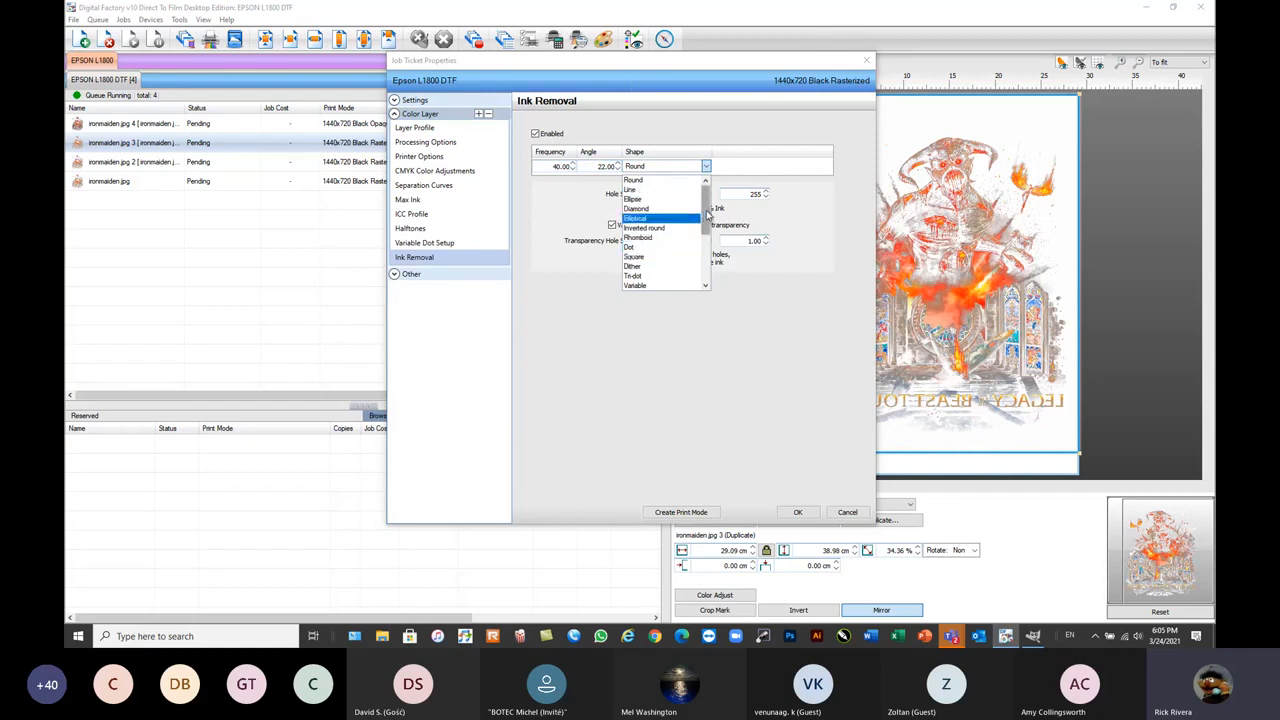
pyautogui.scroll(-3, 660, 218)
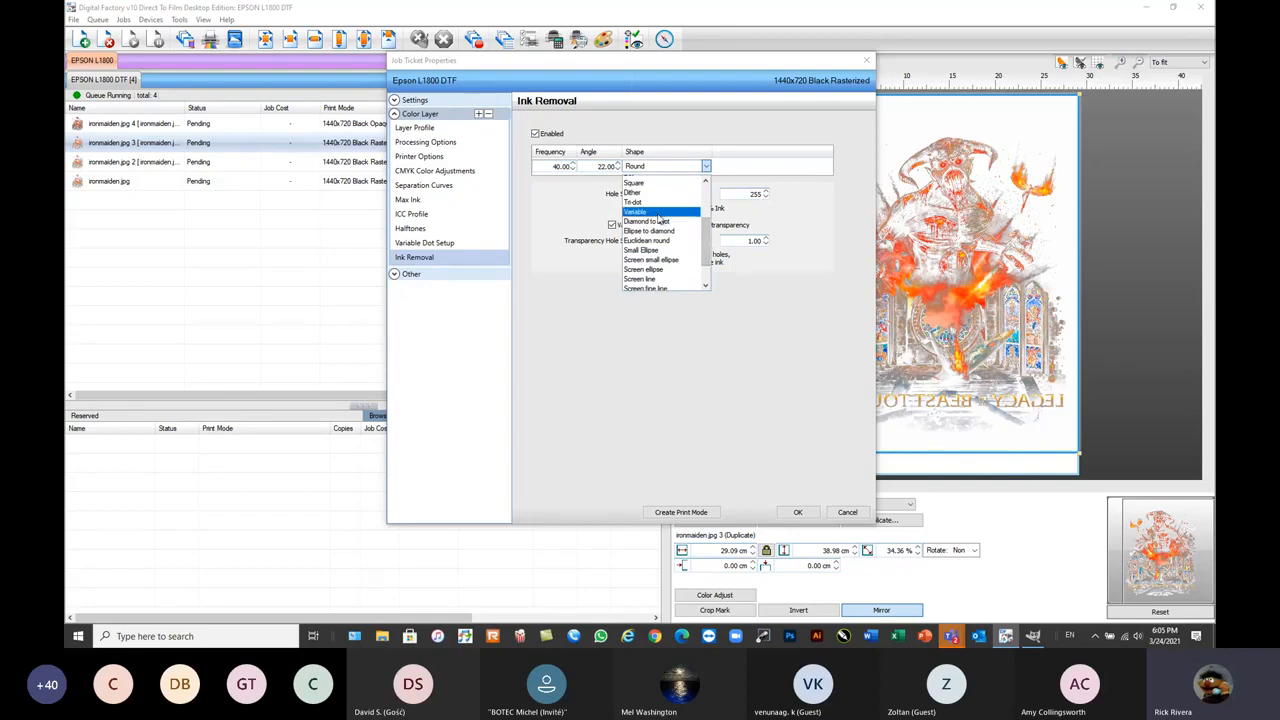
pyautogui.moveTo(707, 243); pyautogui.dragTo(705, 265)
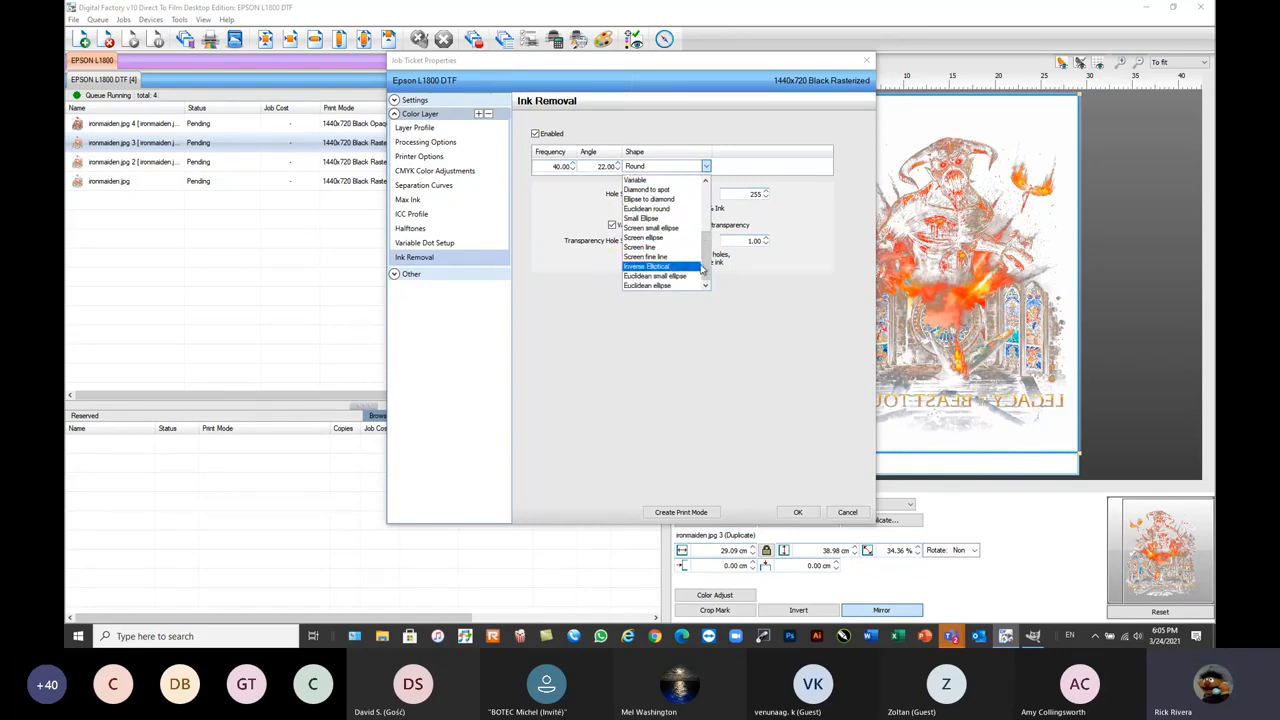
pyautogui.scroll(5, 706, 262)
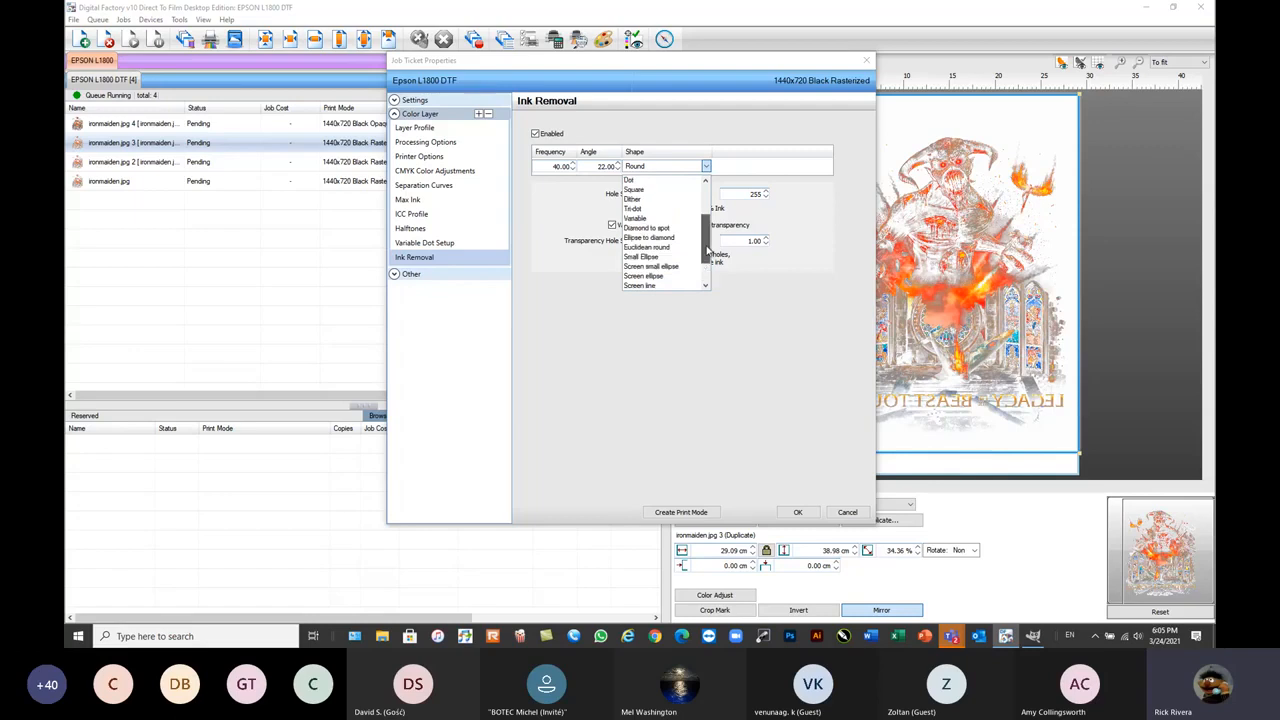
pyautogui.click(658, 181)
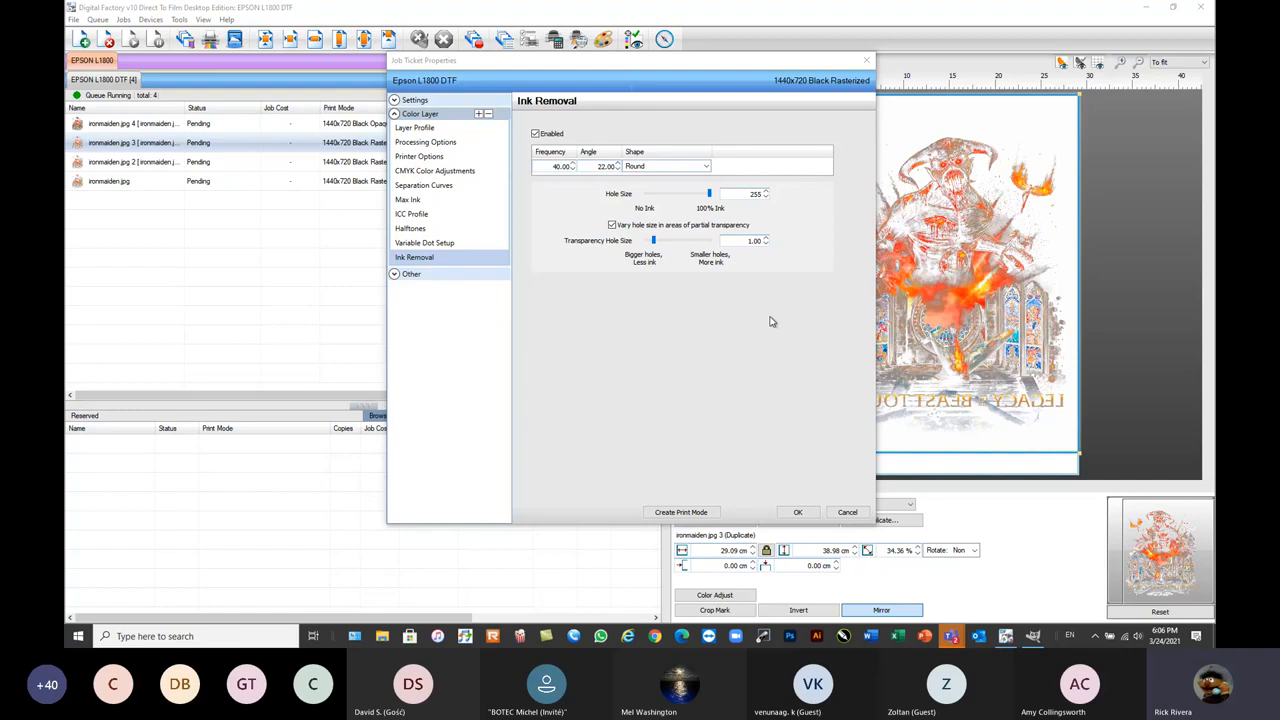
pyautogui.click(847, 513)
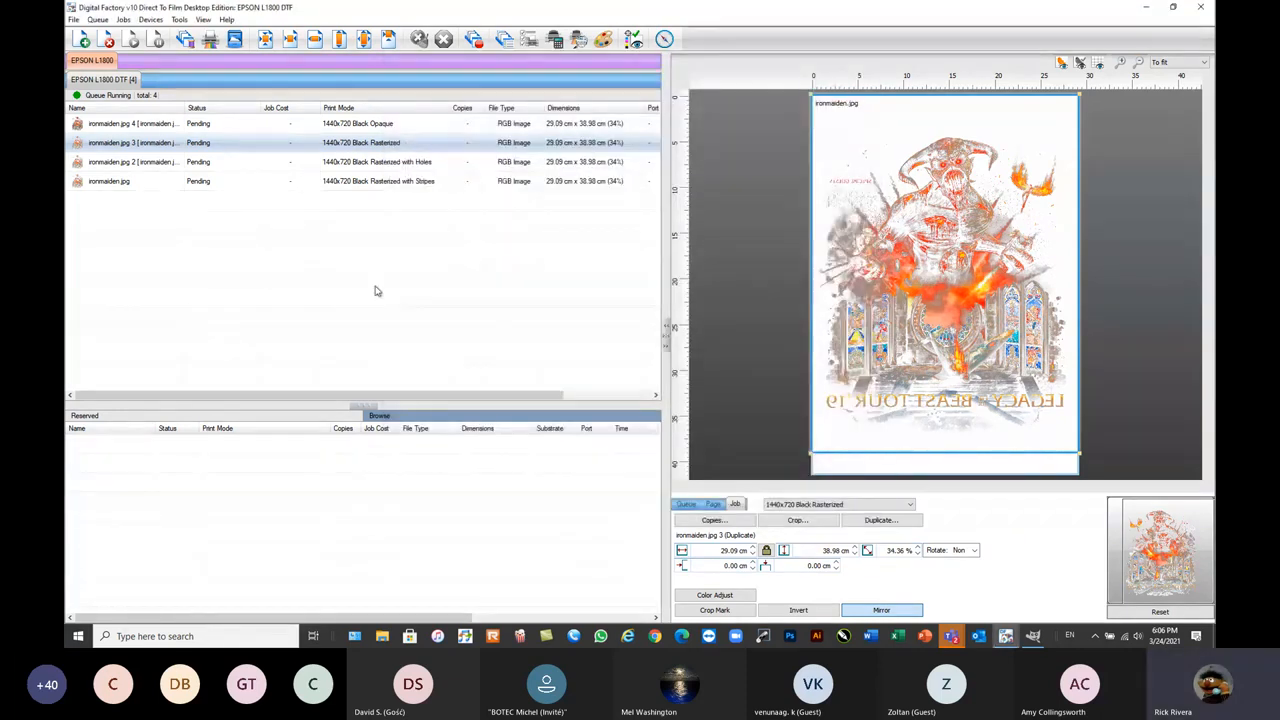
# - Review the color layer's ink removal settings of ironmaiden.jpg 2, including its hole size, and close its job properties without saving
pyautogui.click(194, 164)
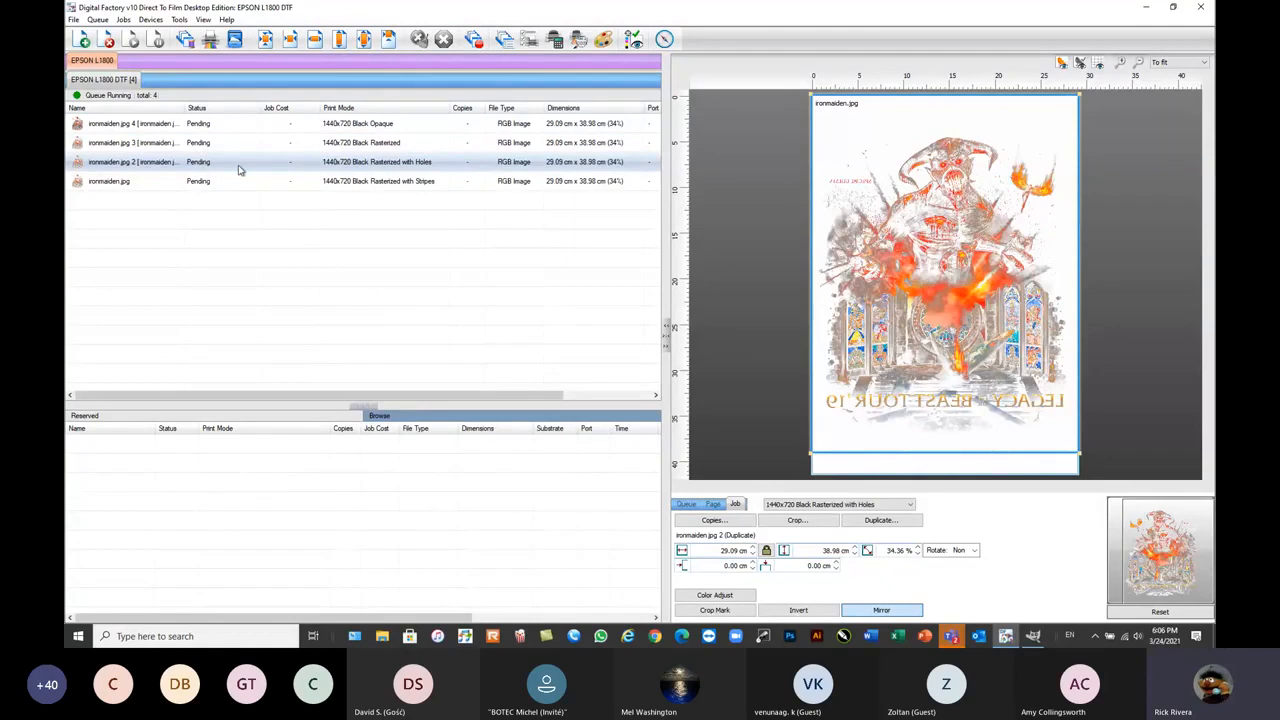
pyautogui.doubleClick(280, 163)
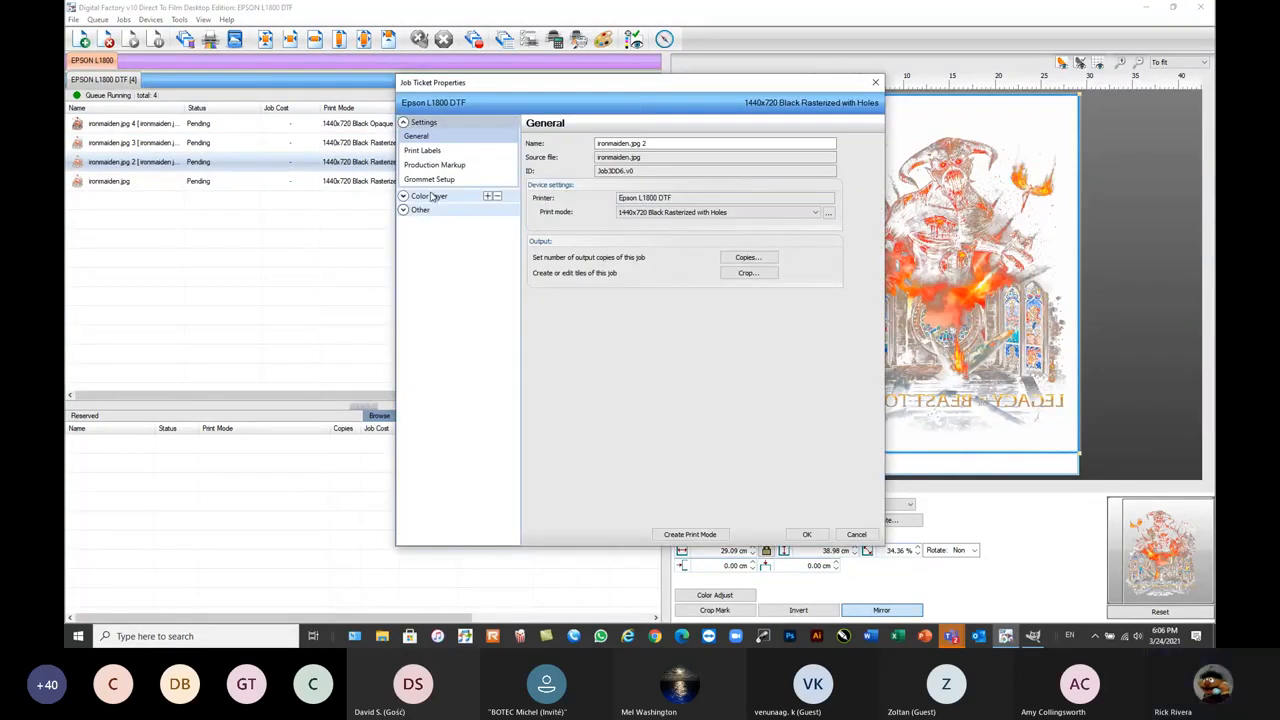
pyautogui.click(420, 198)
pyautogui.click(422, 343)
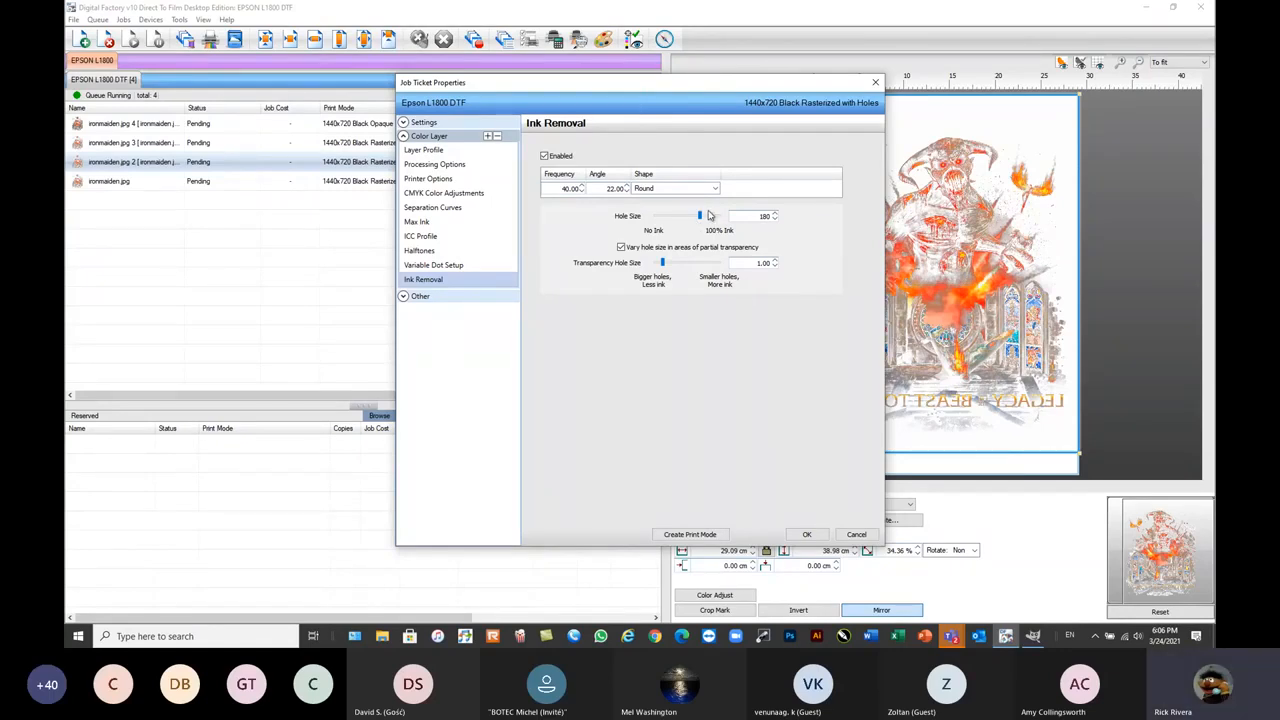
pyautogui.click(857, 534)
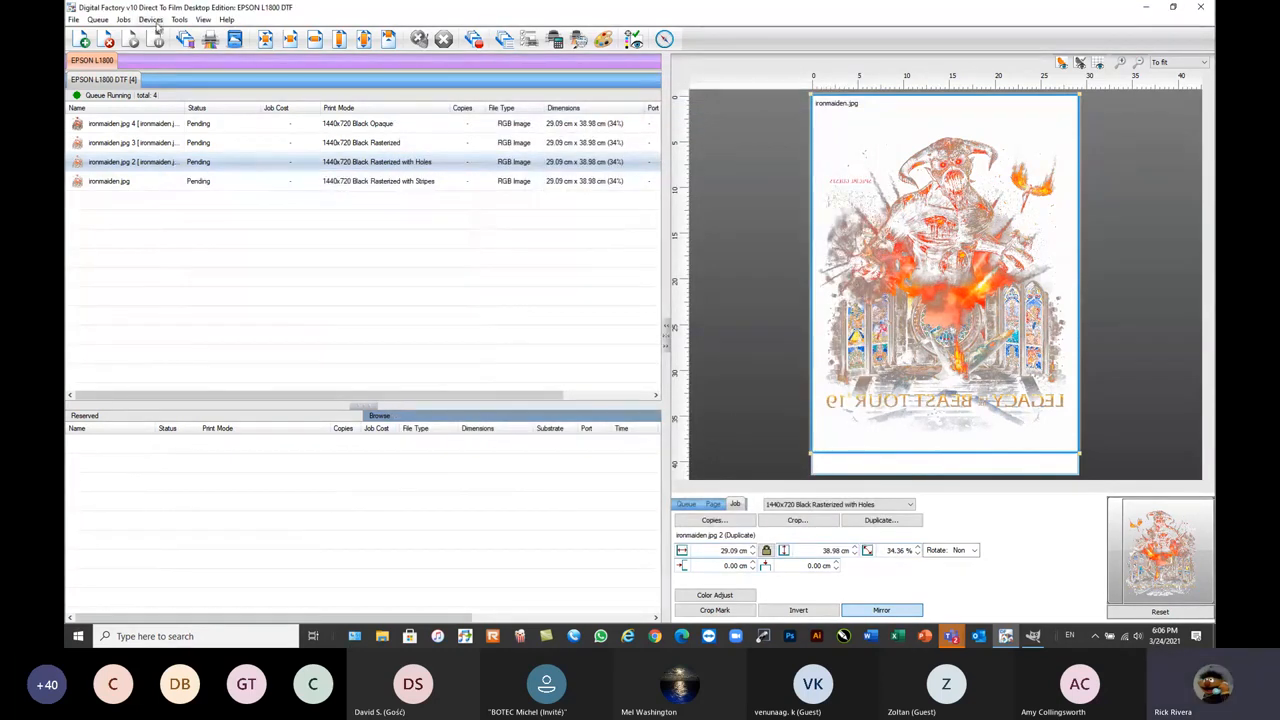
# - Select the ironmaiden.jpg job that uses the 1440x720 Black Rasterized with Stripes print mode
pyautogui.moveTo(154, 166)
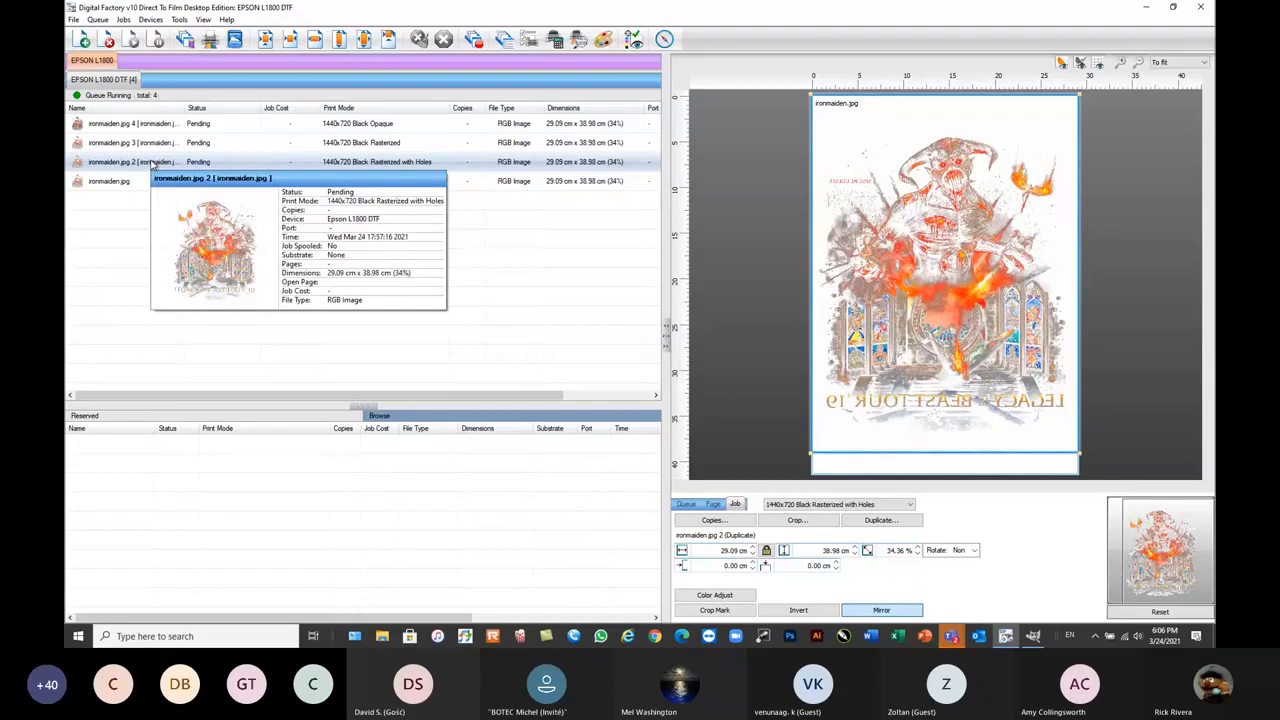
pyautogui.click(154, 181)
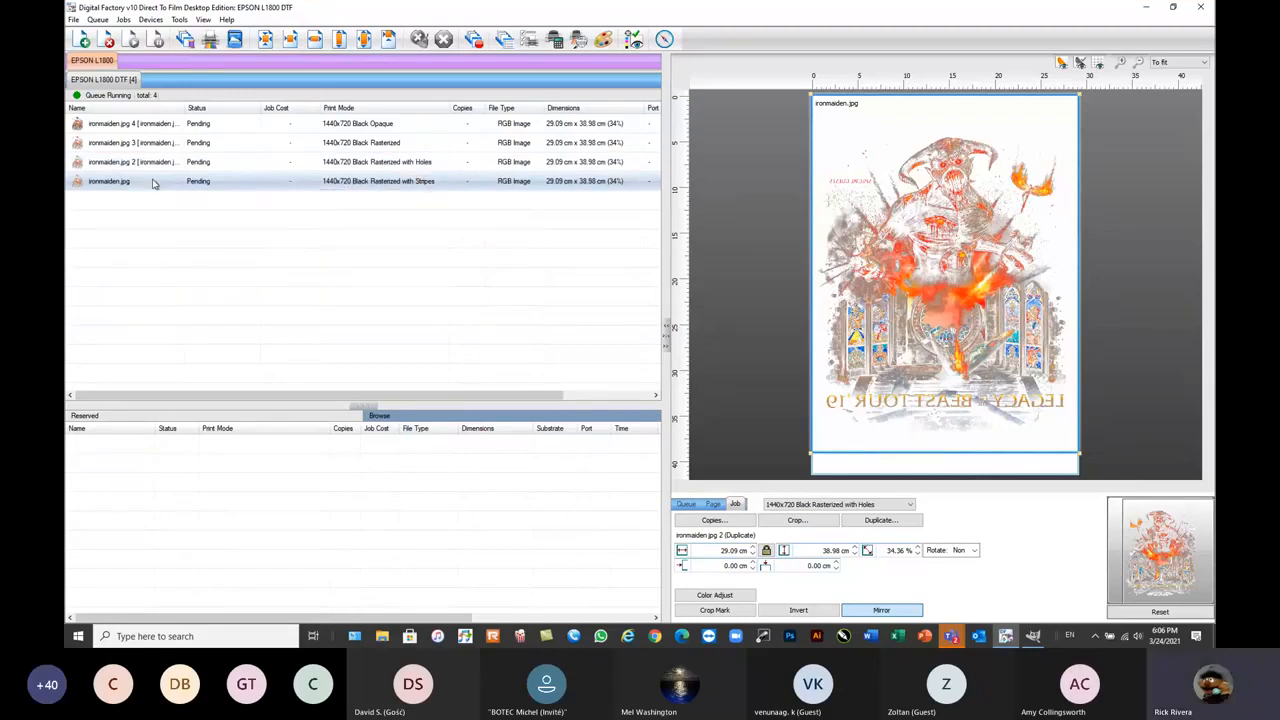
# - Remove all queued jobs except ironmaiden.jpg 2, which uses the 1440x720 Black Rasterized with Holes print mode
pyautogui.click(110, 41)
pyautogui.click(156, 145)
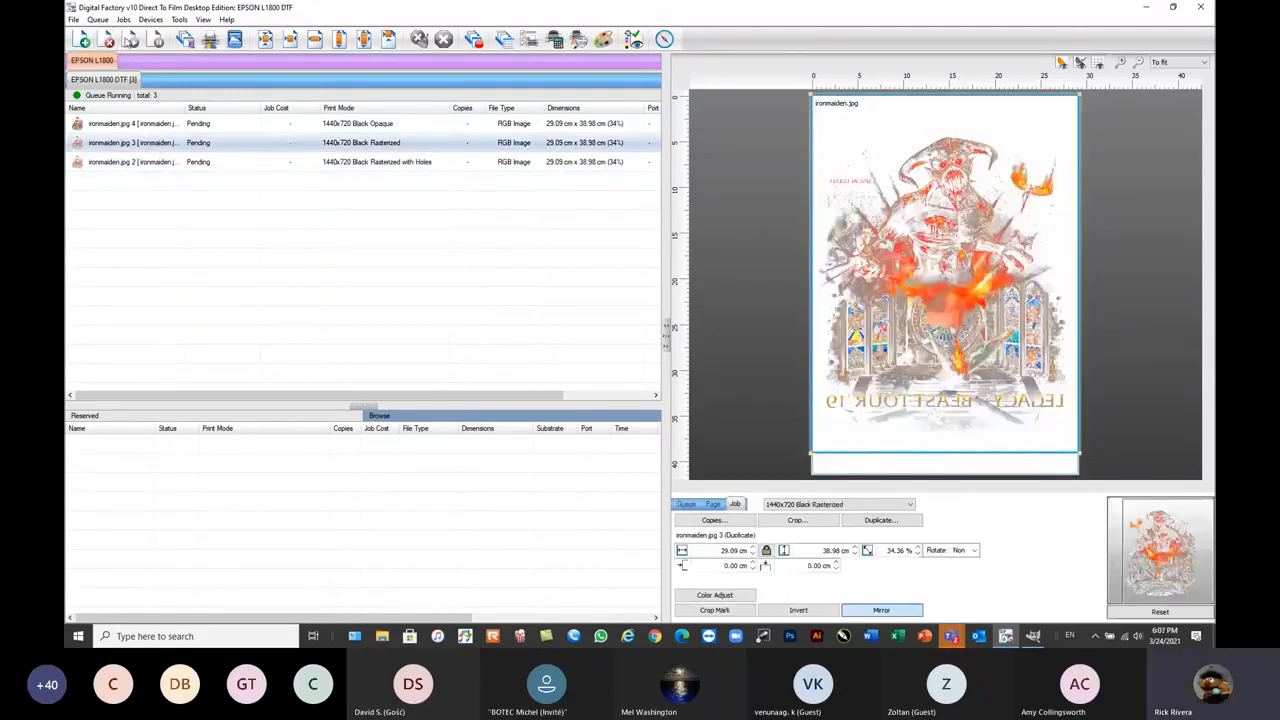
pyautogui.click(108, 41)
pyautogui.click(108, 41)
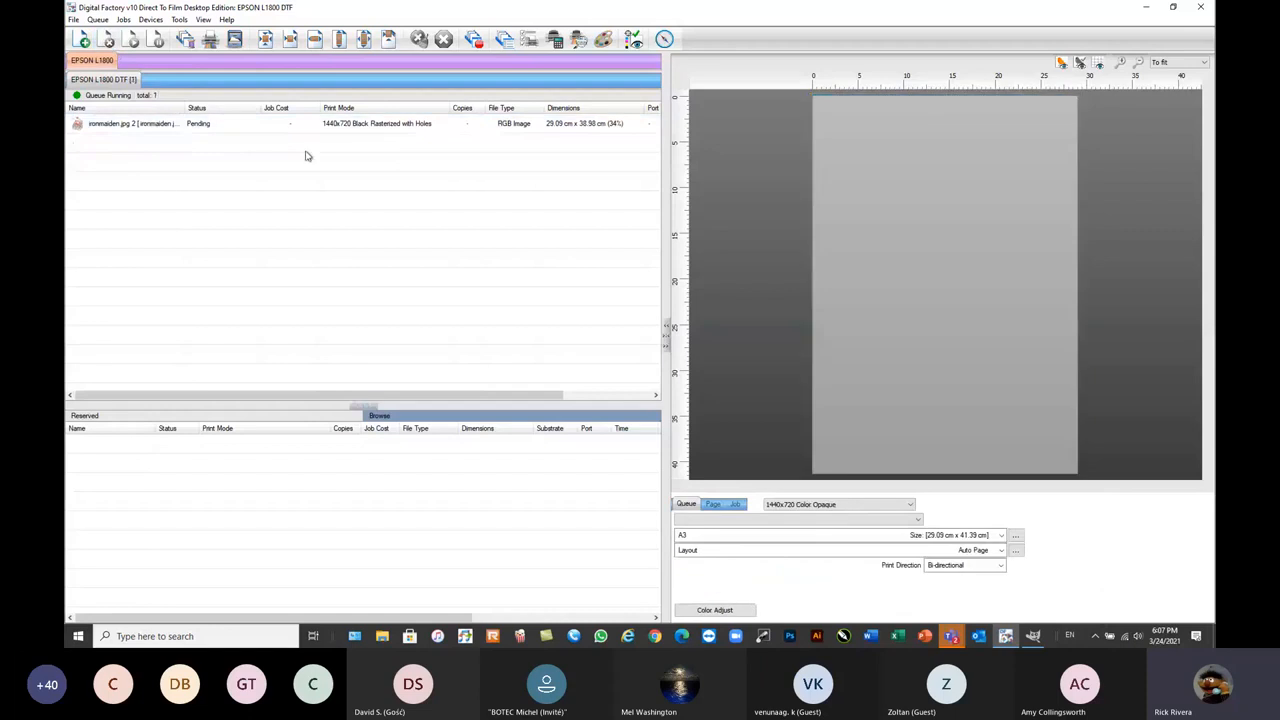
pyautogui.click(368, 125)
pyautogui.click(882, 520)
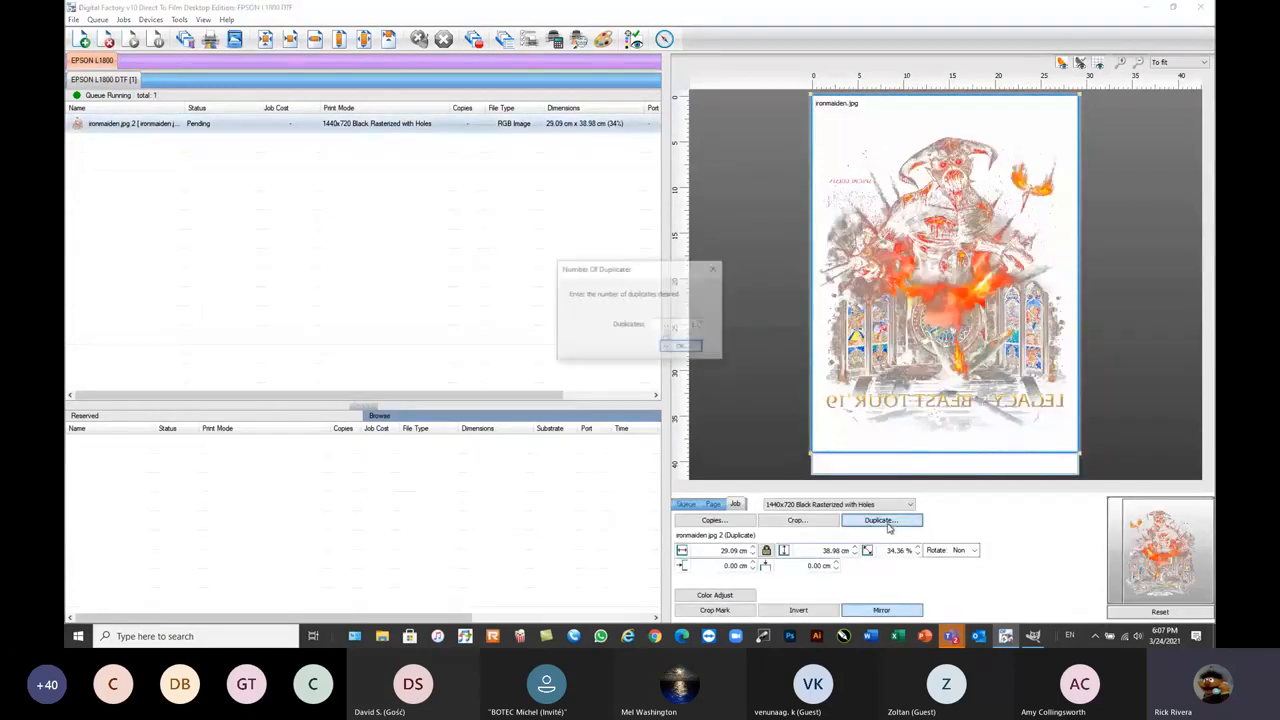
pyautogui.click(681, 347)
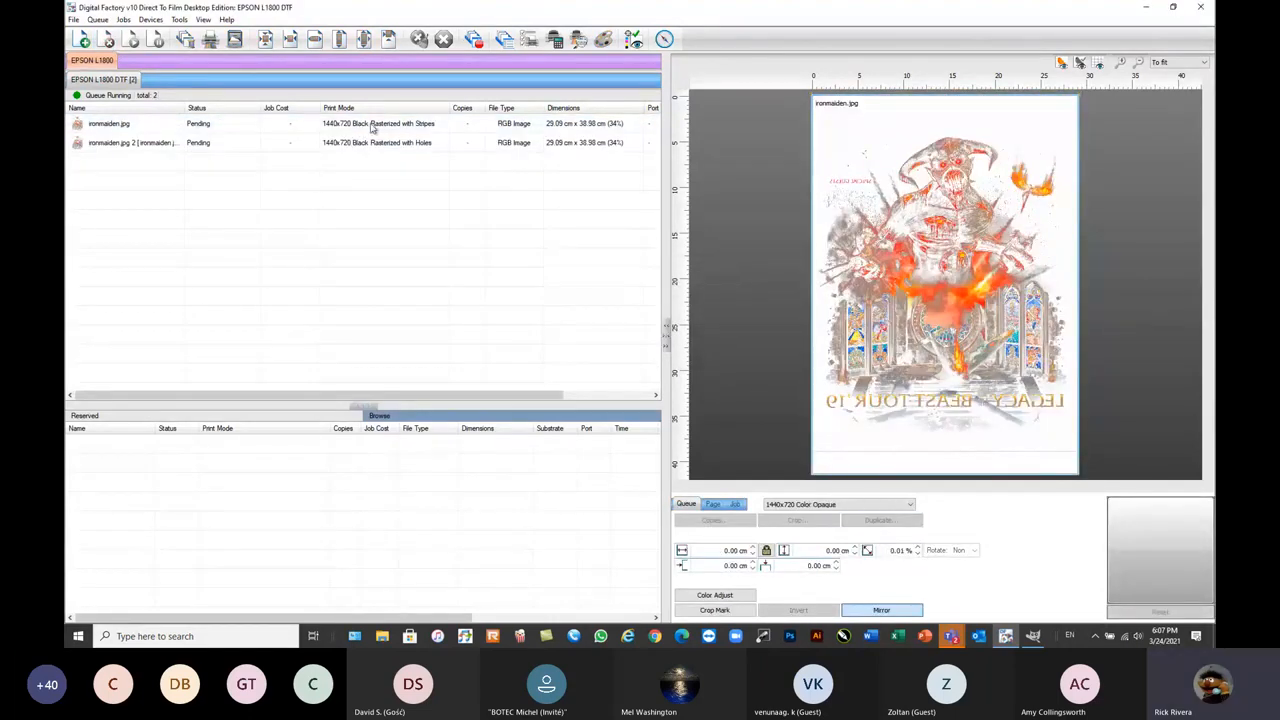
pyautogui.click(404, 128)
pyautogui.click(400, 142)
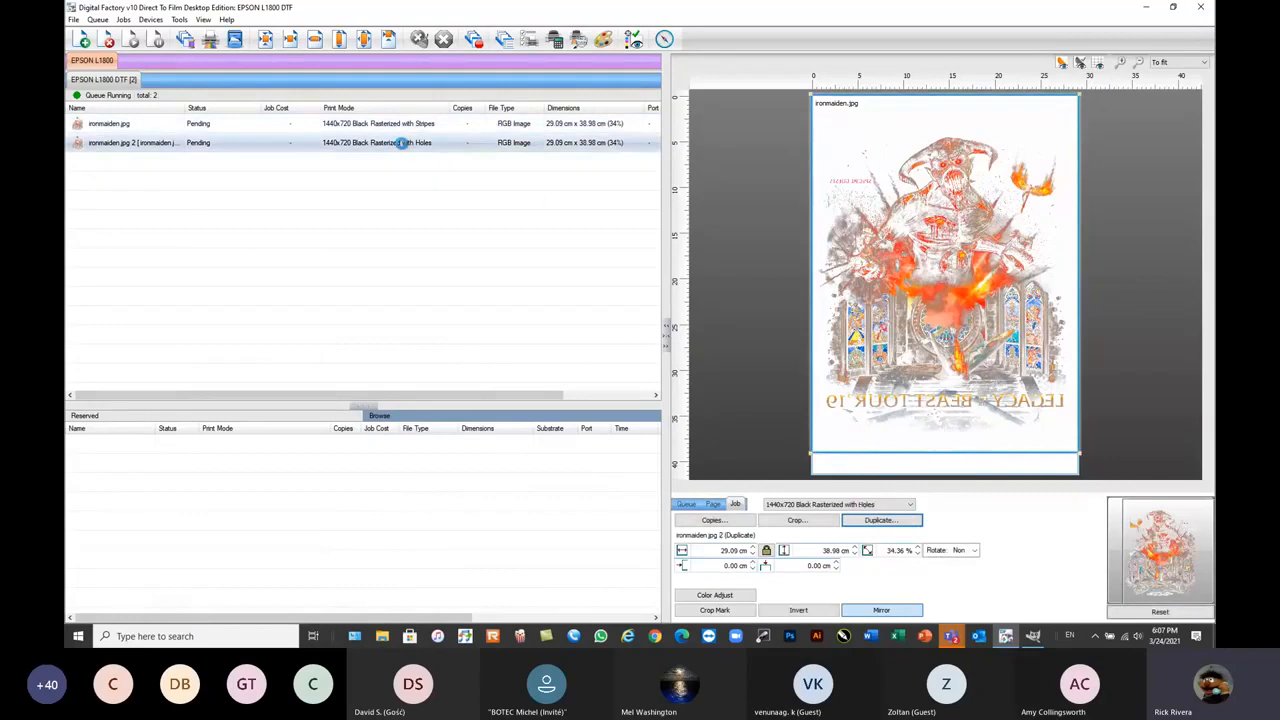
pyautogui.doubleClick(400, 142)
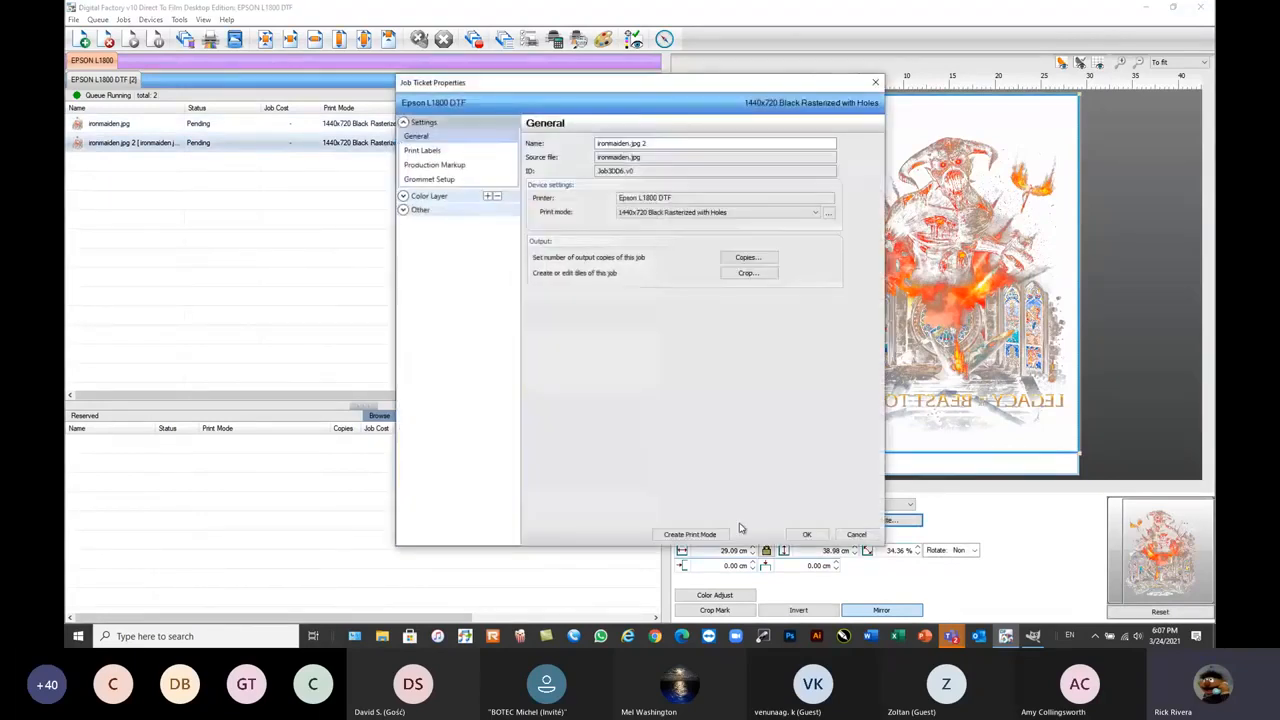
pyautogui.click(843, 535)
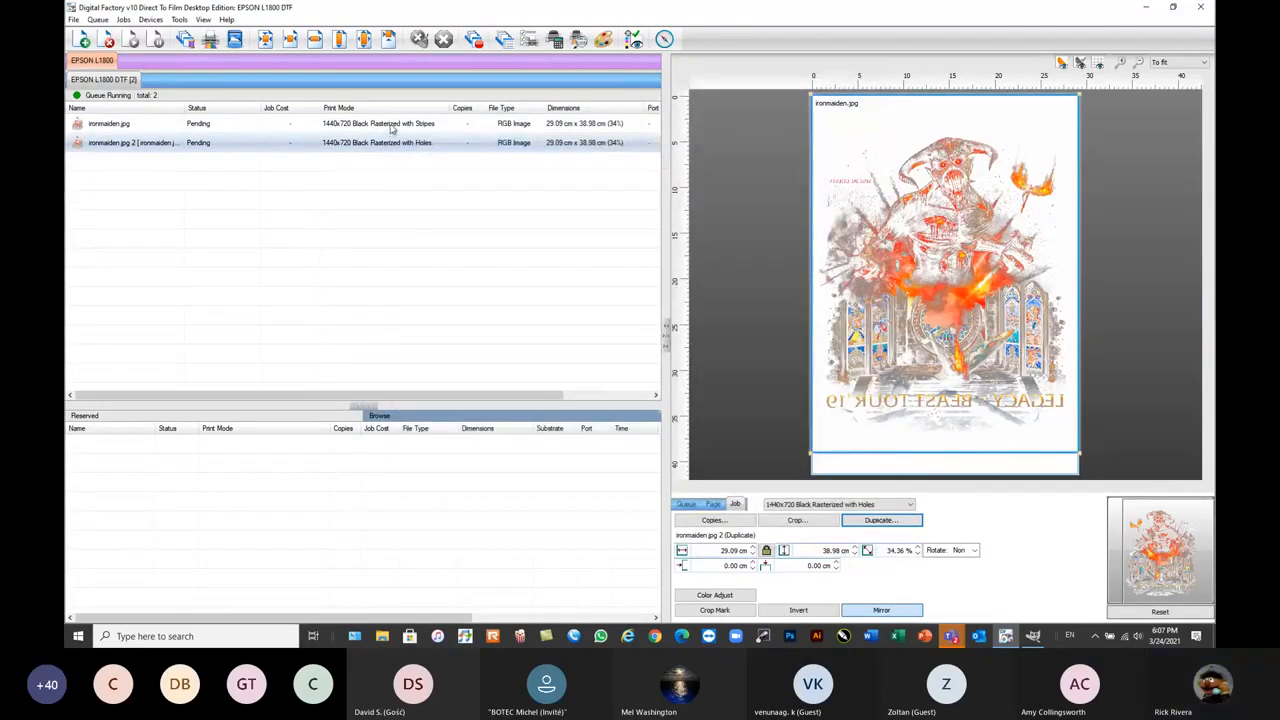
pyautogui.click(390, 128)
pyautogui.click(107, 40)
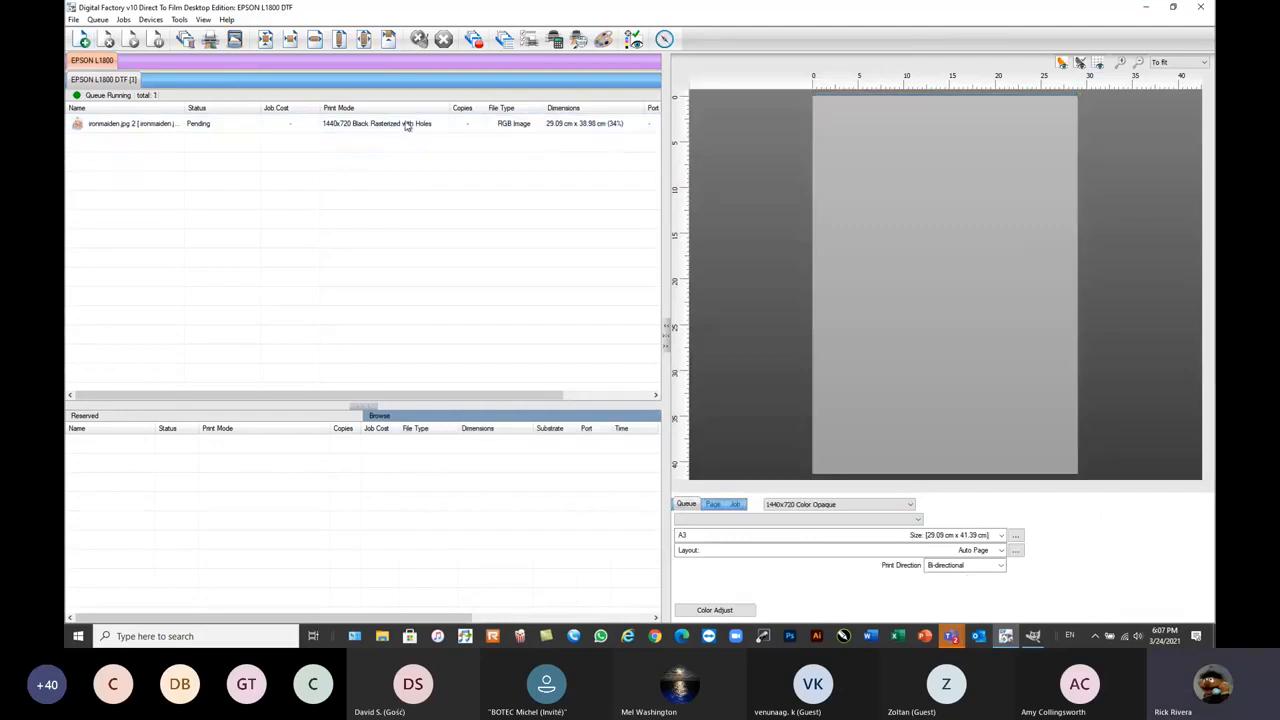
# - Duplicate the ironmaiden.jpg 2 job and set the duplicate's print mode to 1440x720 Black Rasterized with Holes
pyautogui.click(406, 124)
pyautogui.click(880, 520)
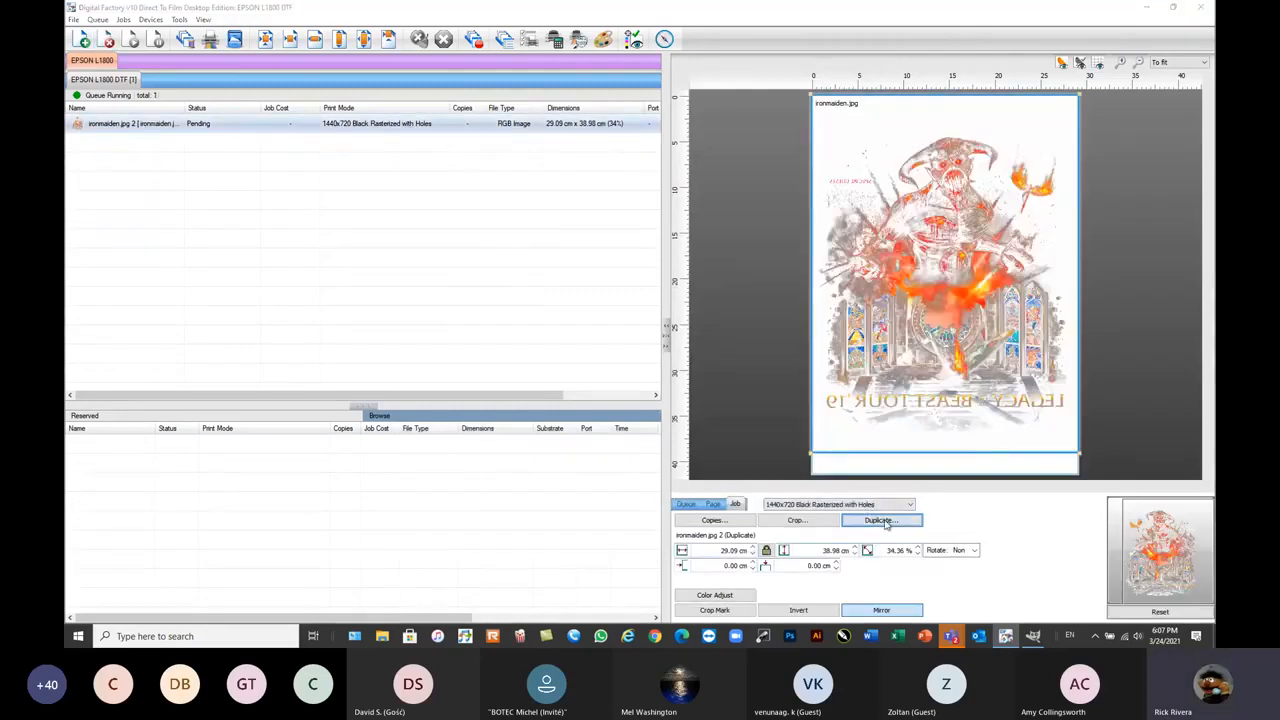
pyautogui.click(682, 348)
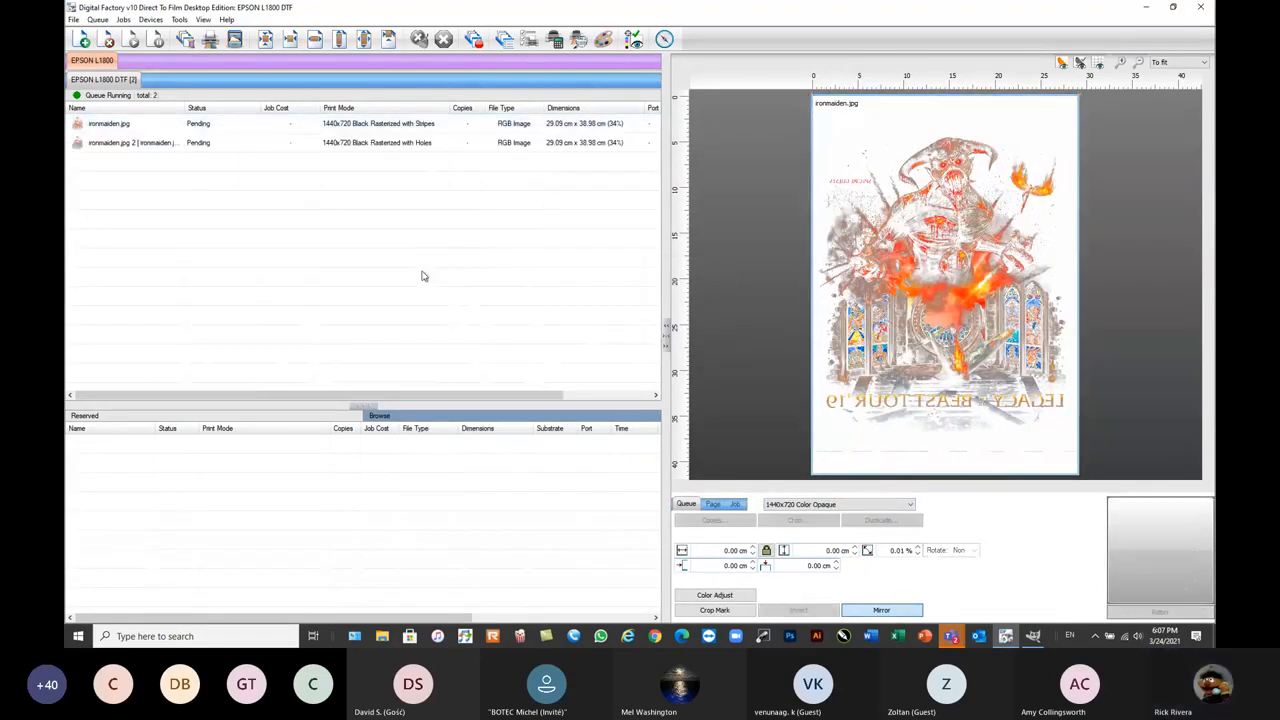
pyautogui.click(838, 504)
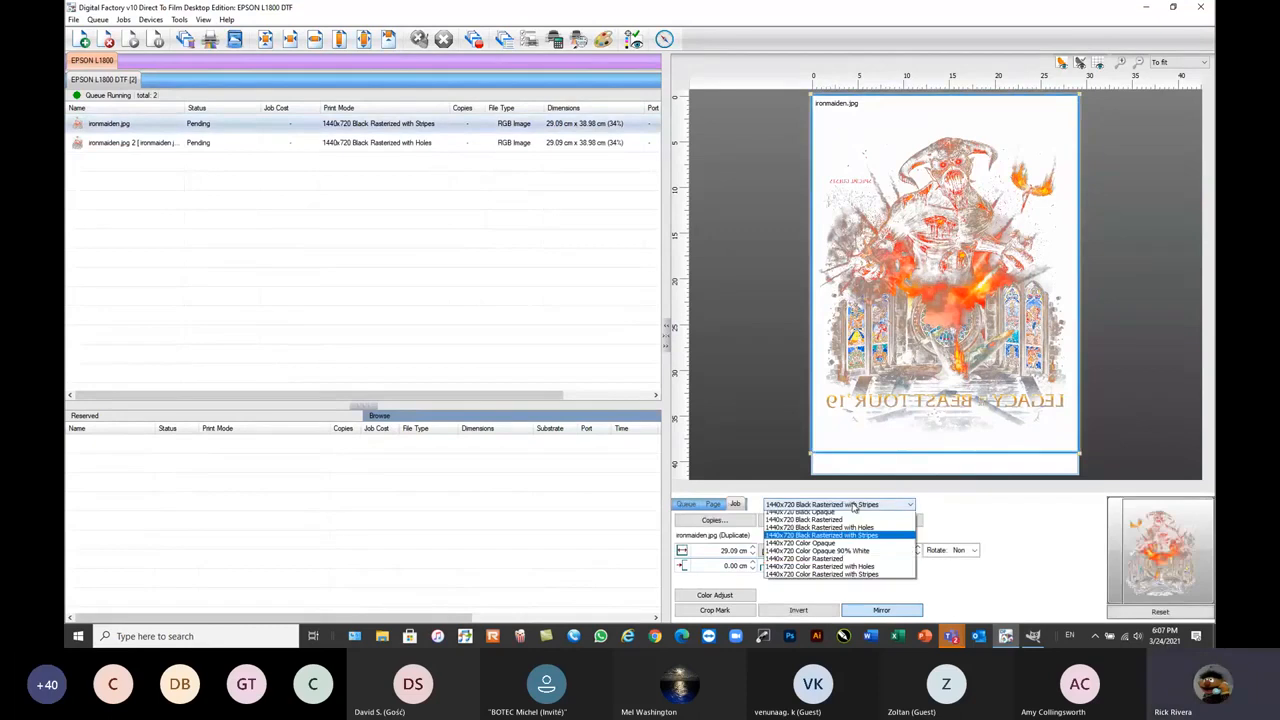
pyautogui.click(850, 543)
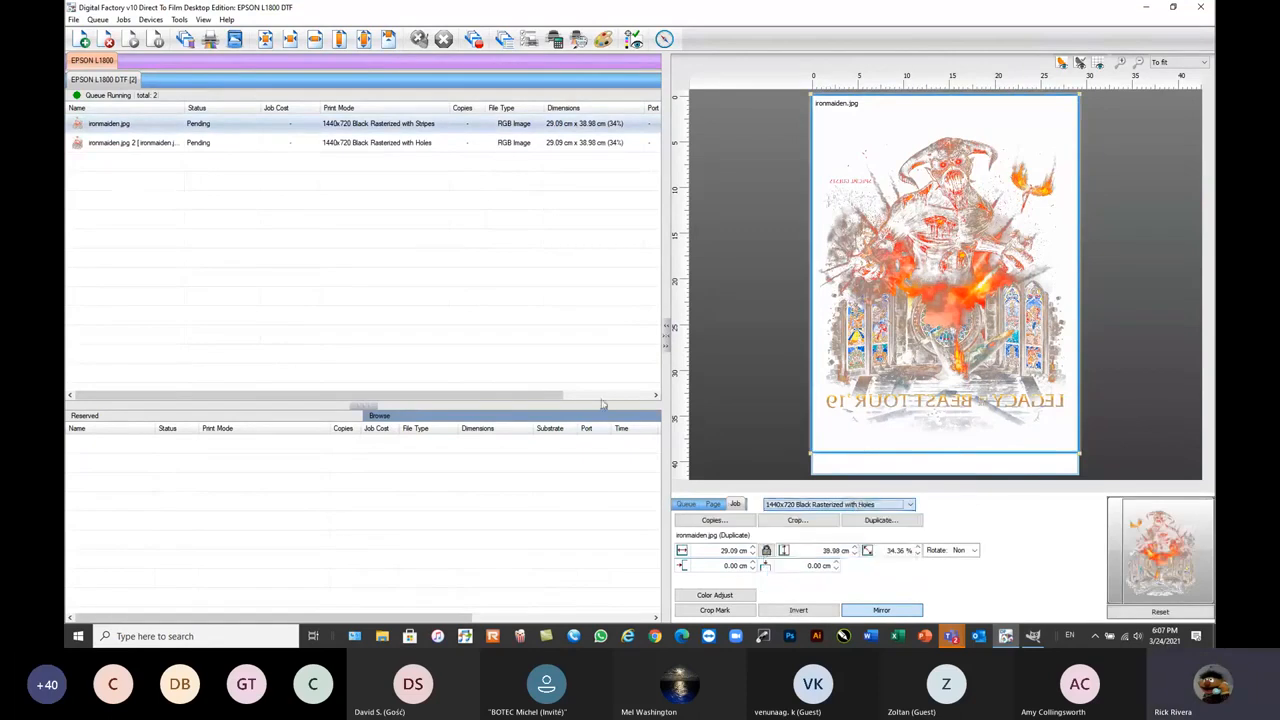
pyautogui.click(340, 145)
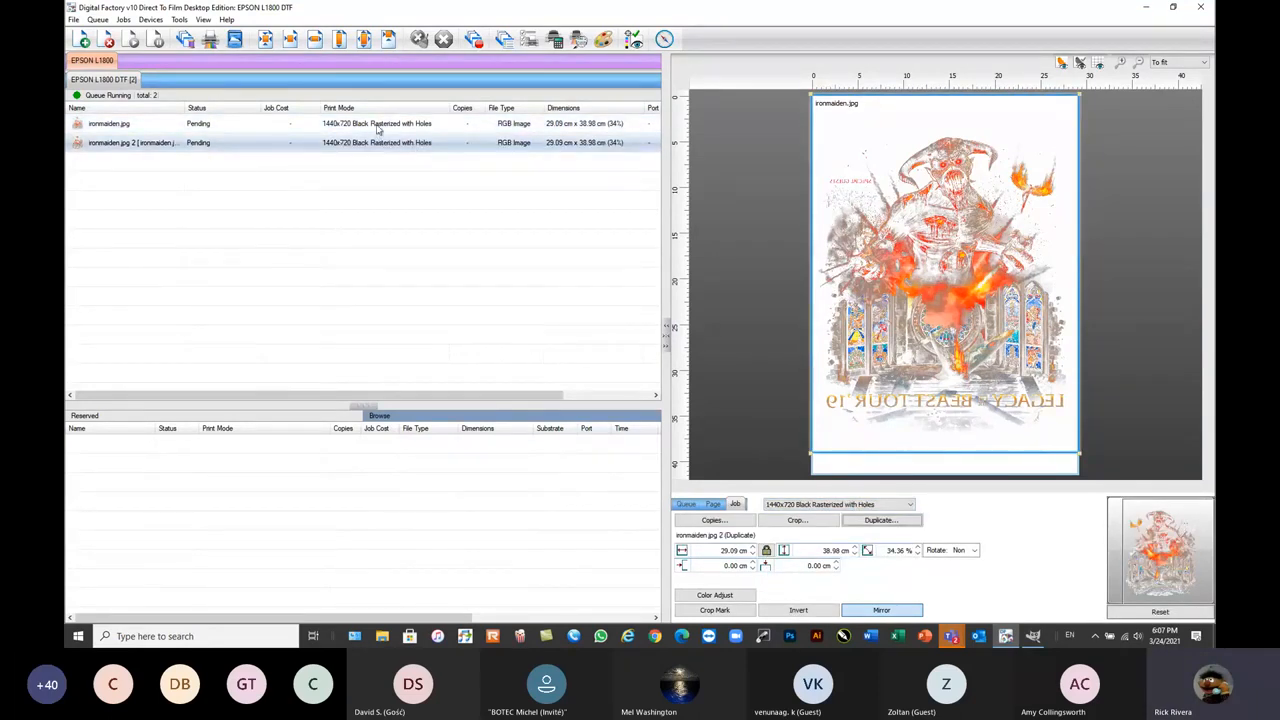
# - In the duplicate ironmaiden.jpg job's color layer ink removal settings, set the hole size to 220
pyautogui.click(378, 126)
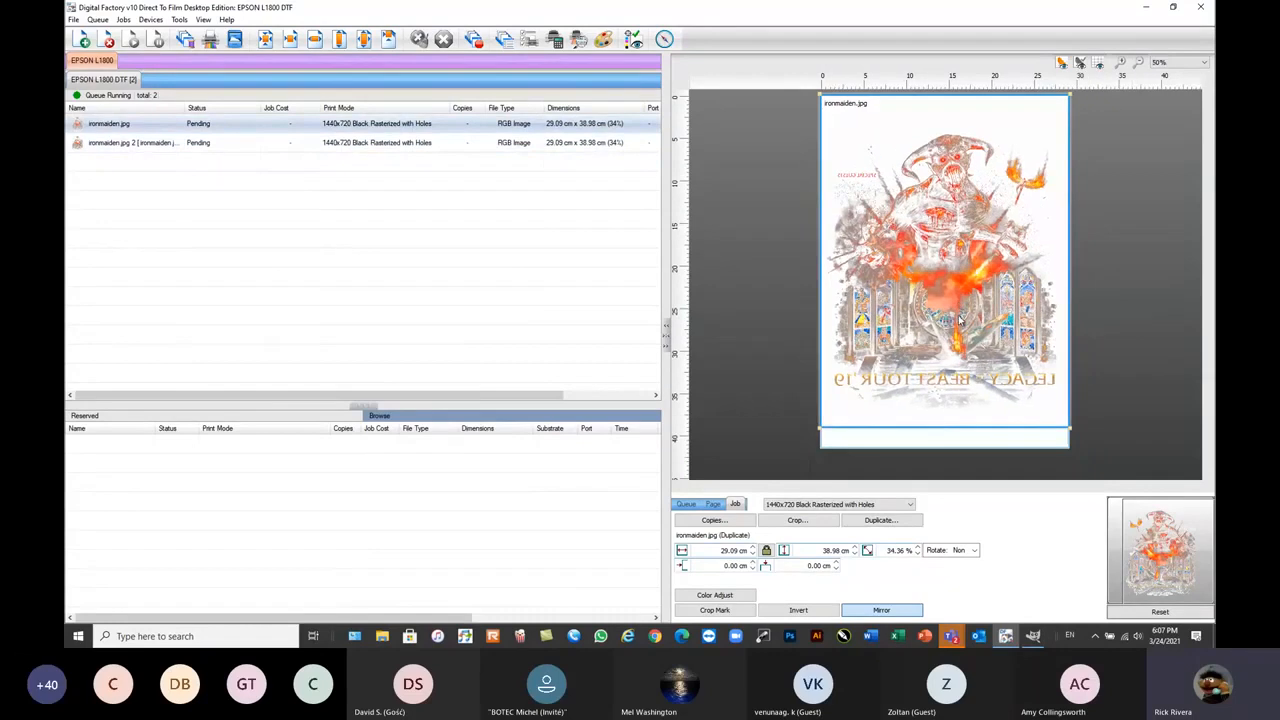
pyautogui.click(203, 19)
pyautogui.click(214, 48)
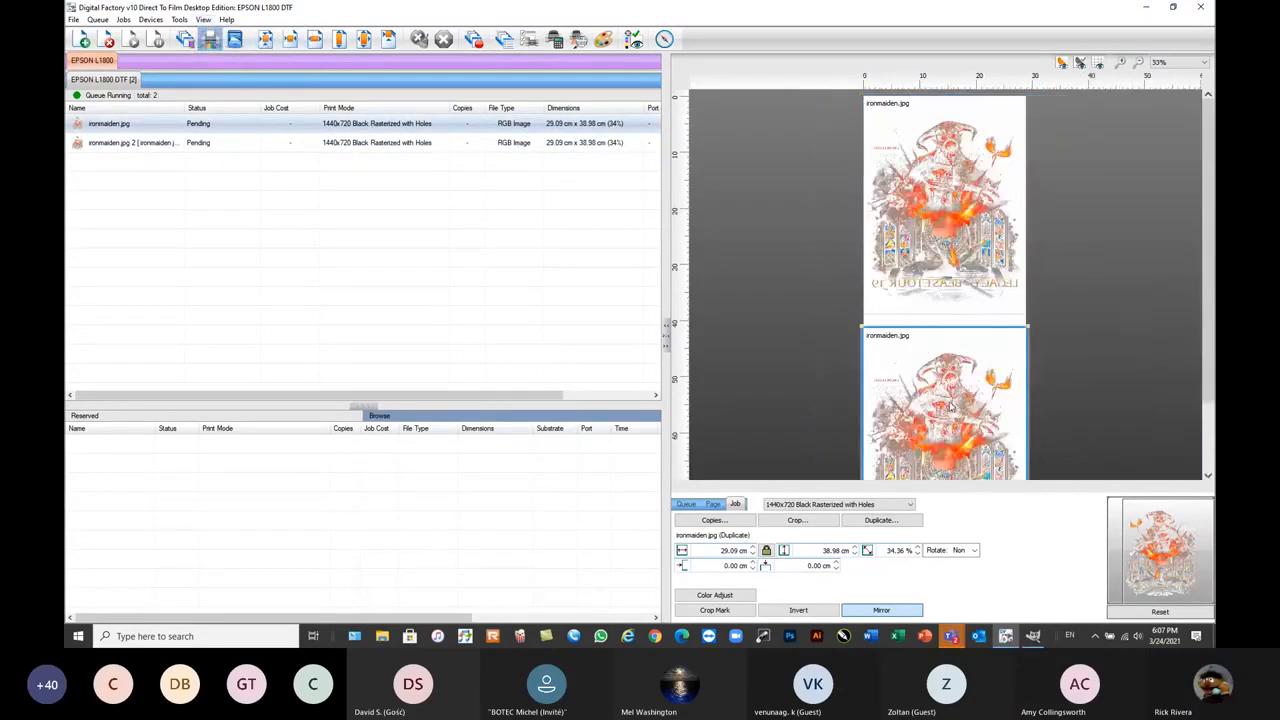
pyautogui.click(929, 404)
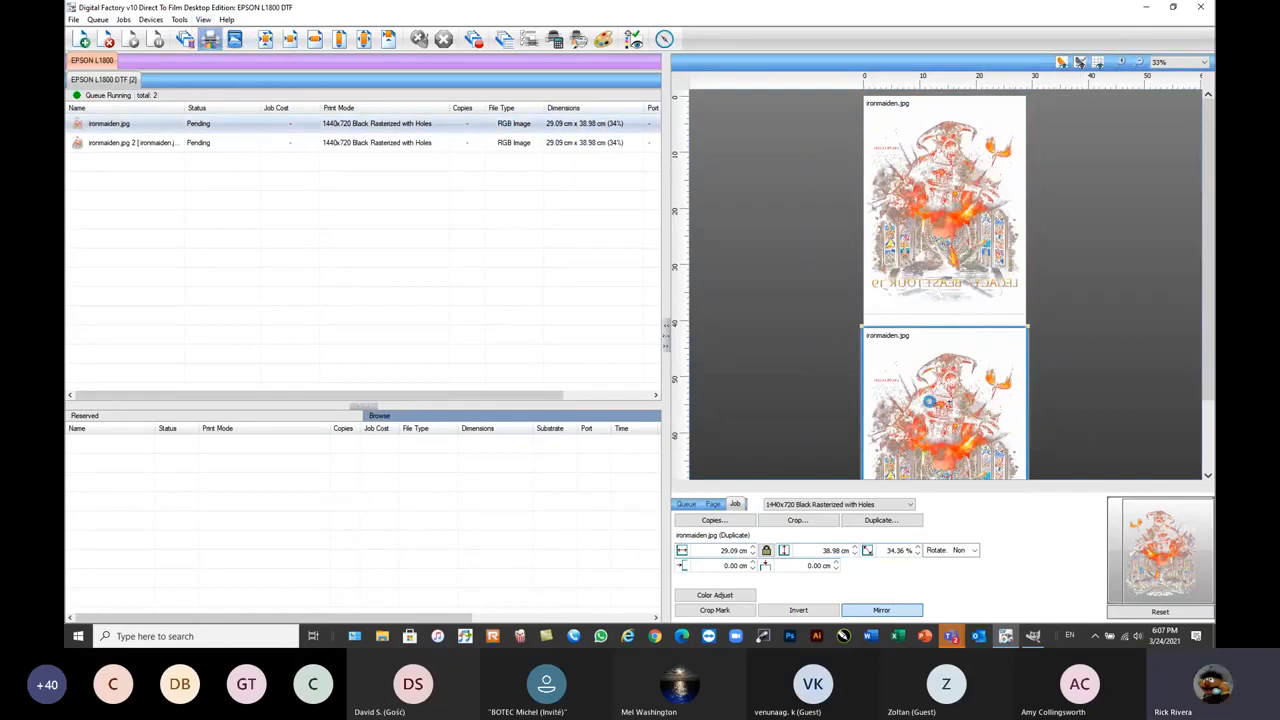
pyautogui.doubleClick(929, 402)
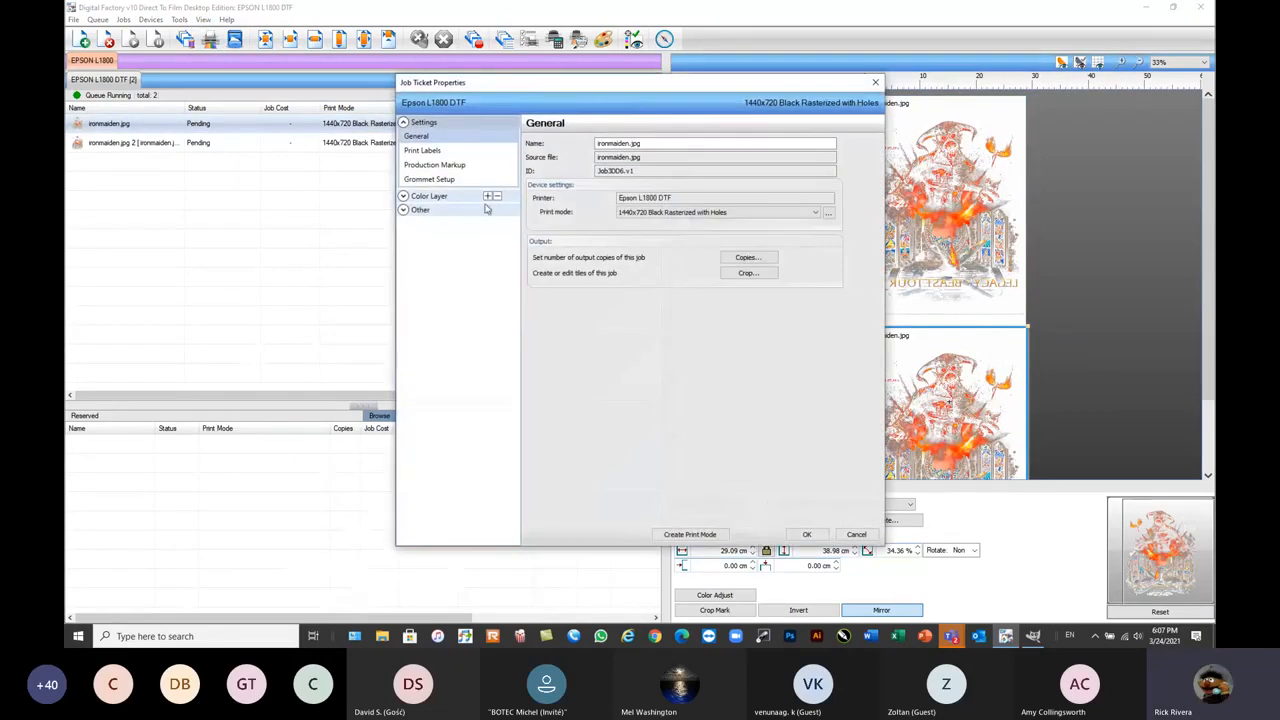
pyautogui.click(445, 197)
pyautogui.click(423, 340)
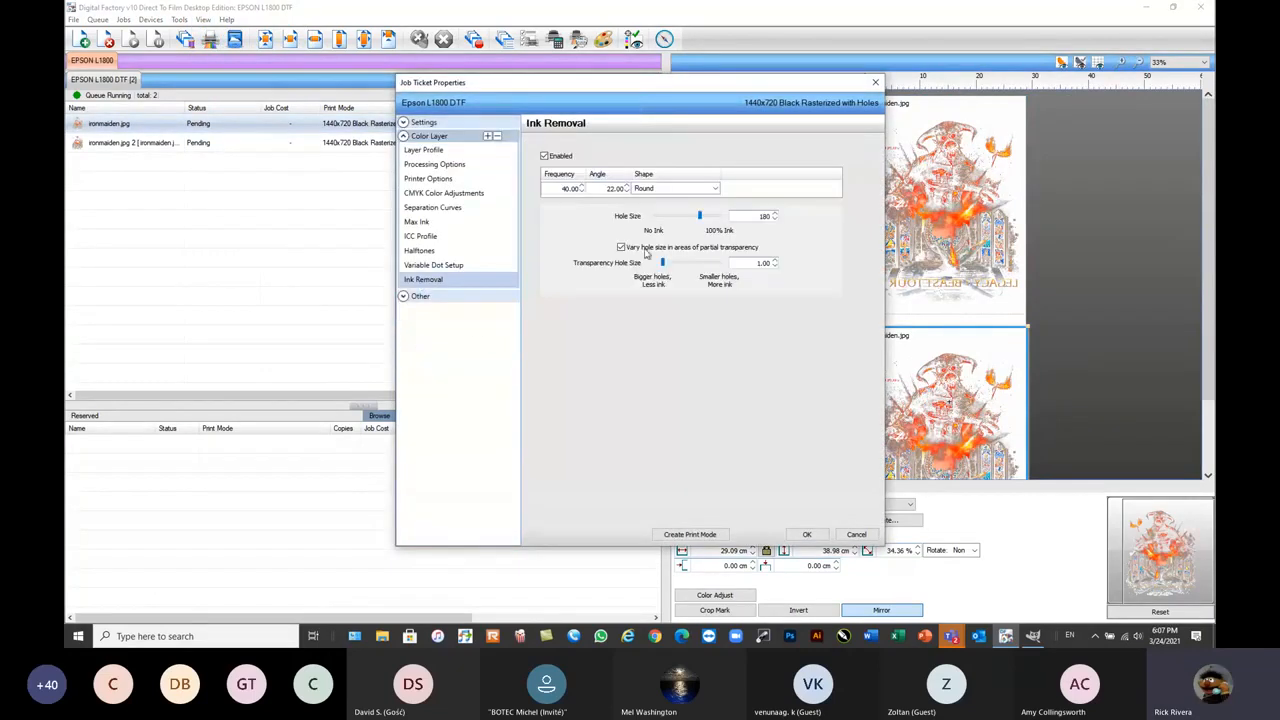
pyautogui.doubleClick(748, 215)
pyautogui.write('240')
pyautogui.click(806, 534)
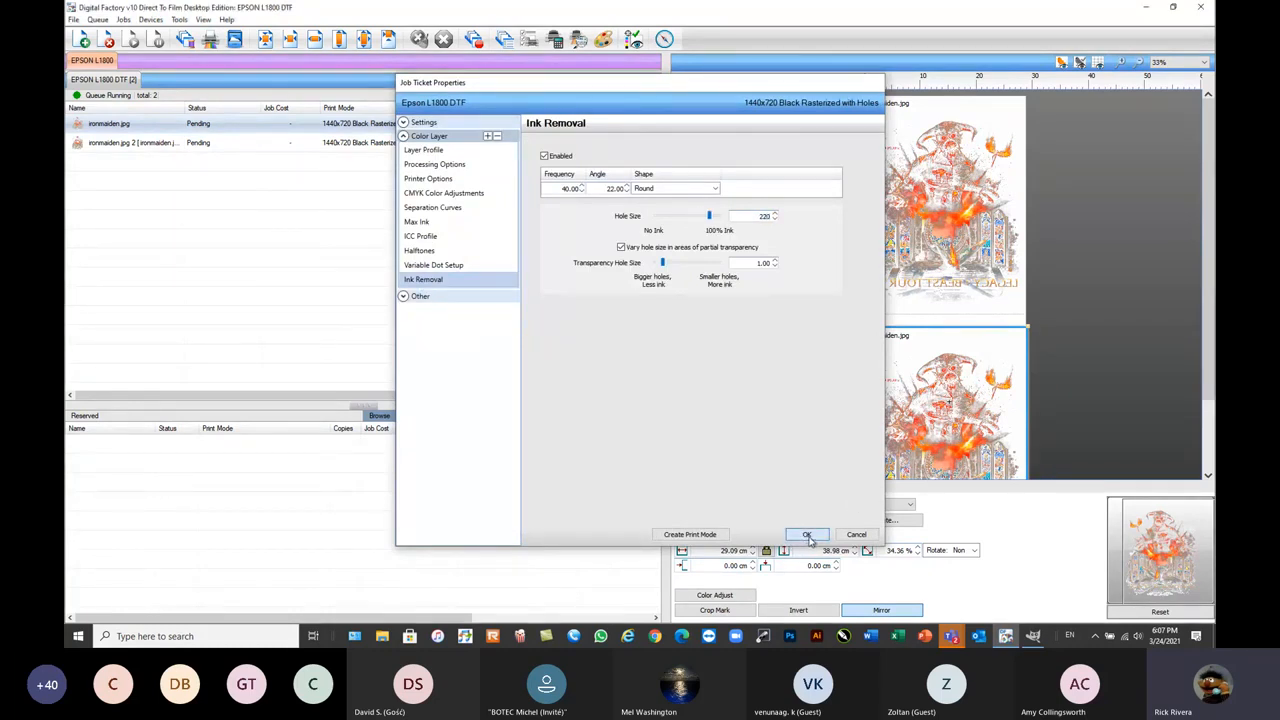
# - RIP both ironmaiden jobs without printing them
pyautogui.keyDown('shift'); pyautogui.click(311, 143); pyautogui.keyUp('shift')
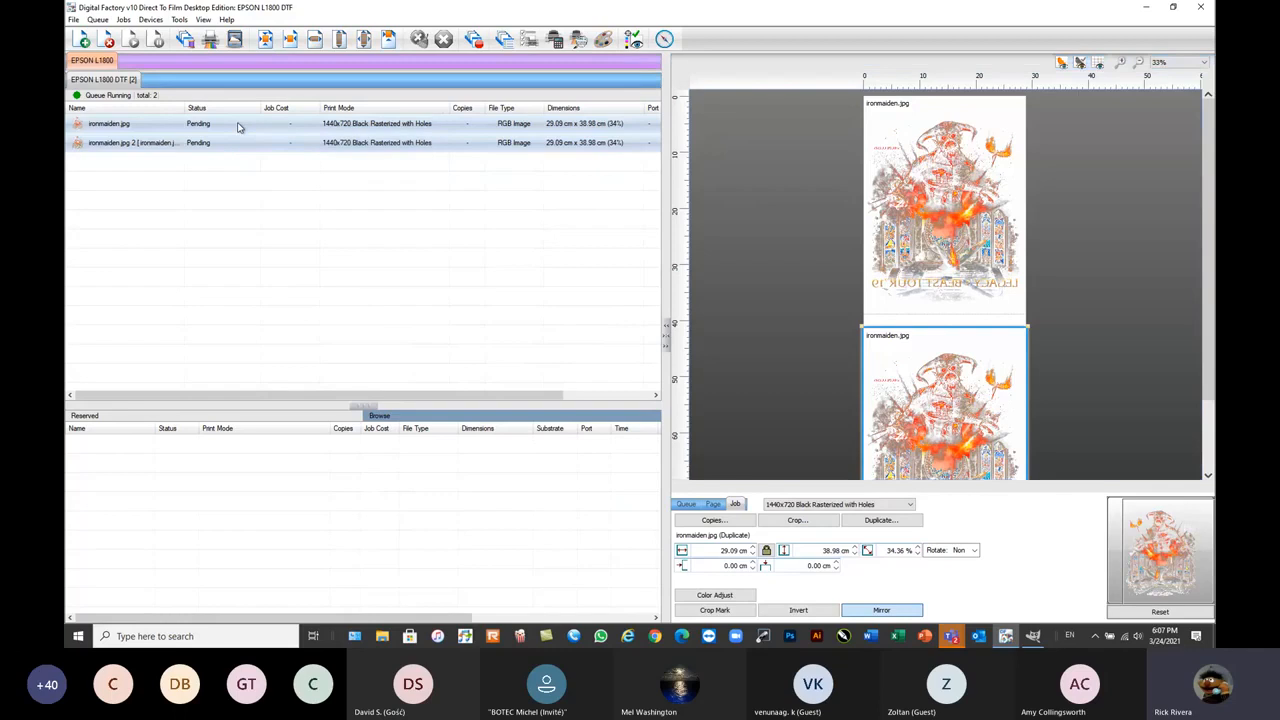
pyautogui.rightClick(240, 126)
pyautogui.click(272, 205)
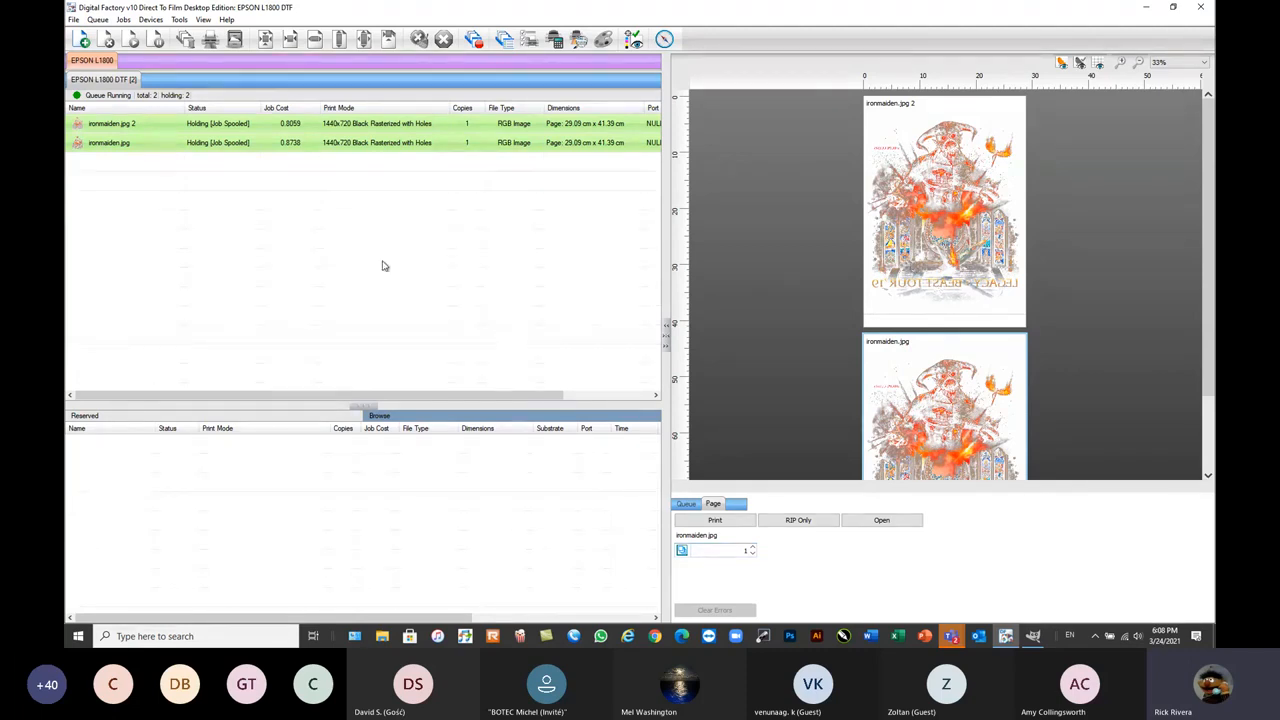
# - Open the raw data view of the processed ironmaiden.jpg 2 job
pyautogui.click(236, 125)
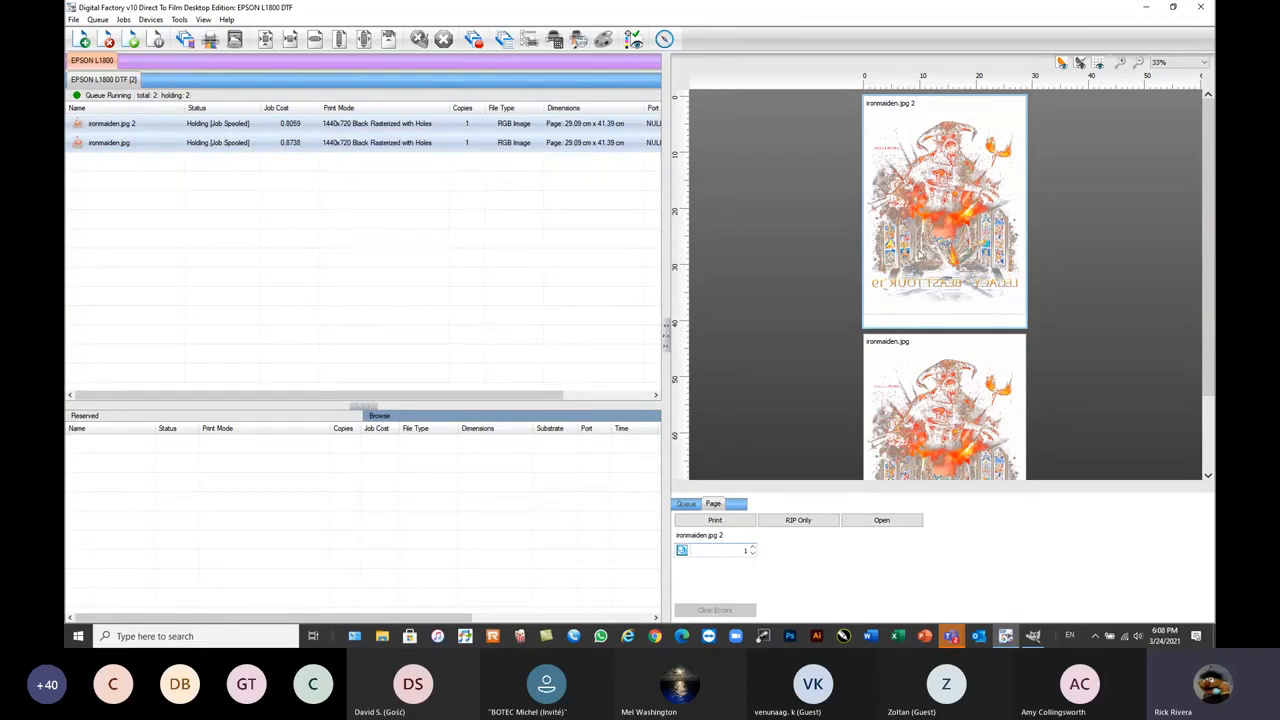
pyautogui.click(216, 142)
pyautogui.rightClick(221, 144)
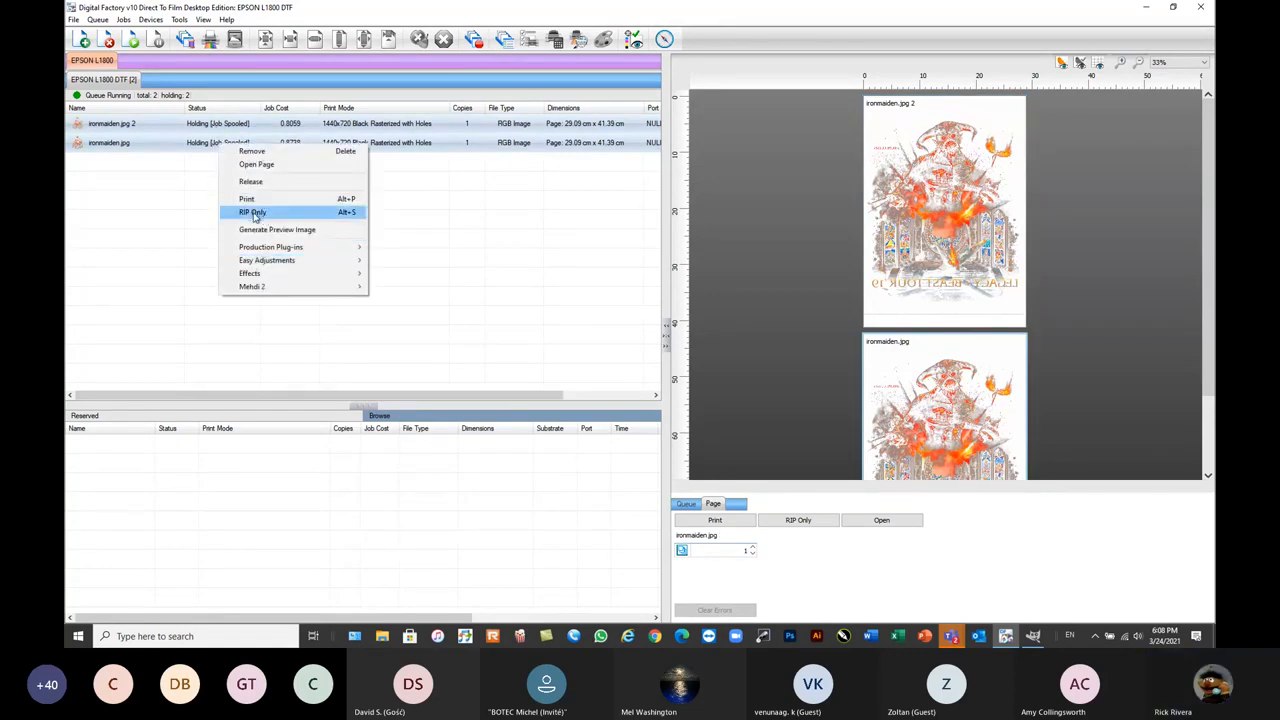
pyautogui.click(128, 179)
pyautogui.rightClick(173, 125)
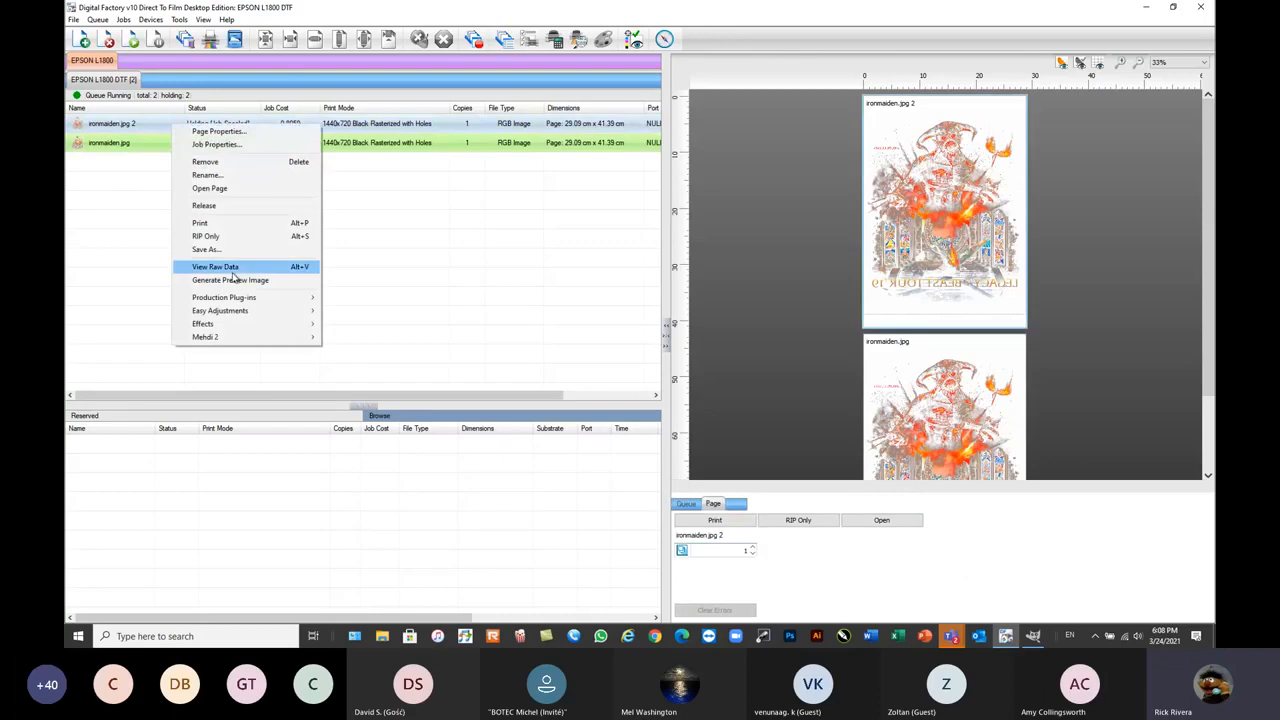
pyautogui.click(237, 269)
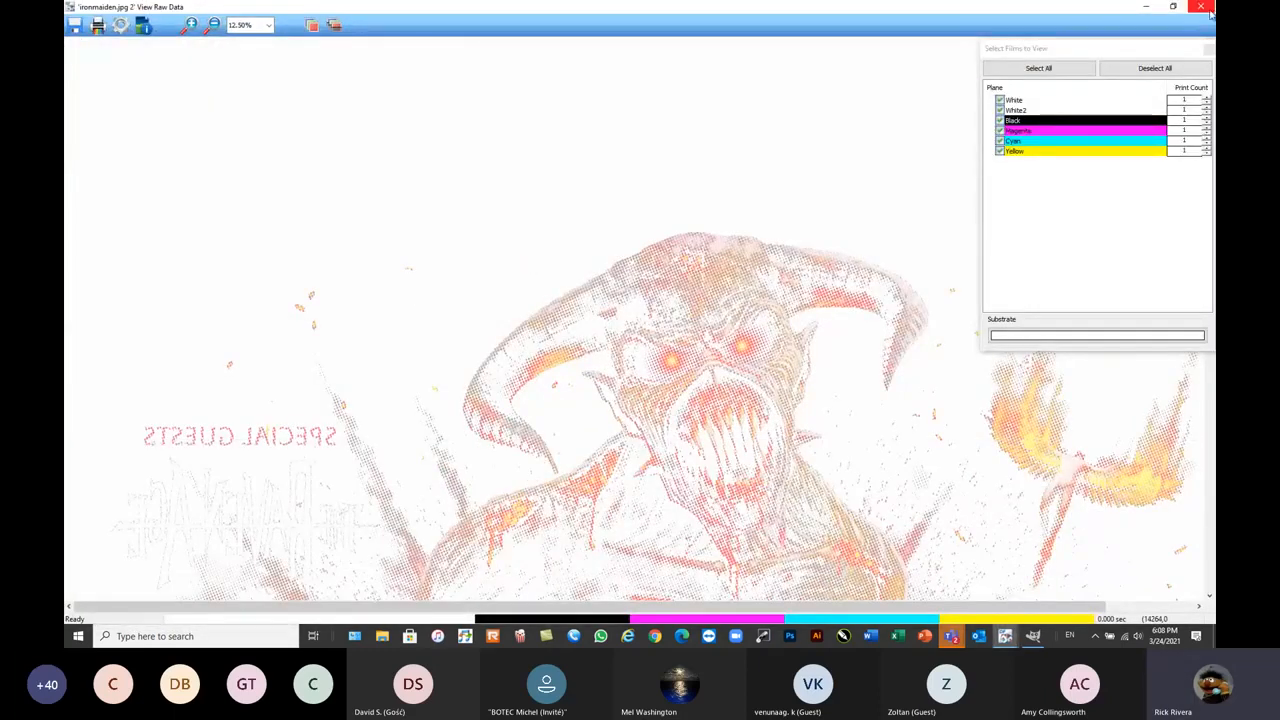
# - Narrow the ironmaiden.jpg 2 raw data window to less than half the screen and bring the demon's head into view
pyautogui.moveTo(1112, 8); pyautogui.dragTo(1068, 17)
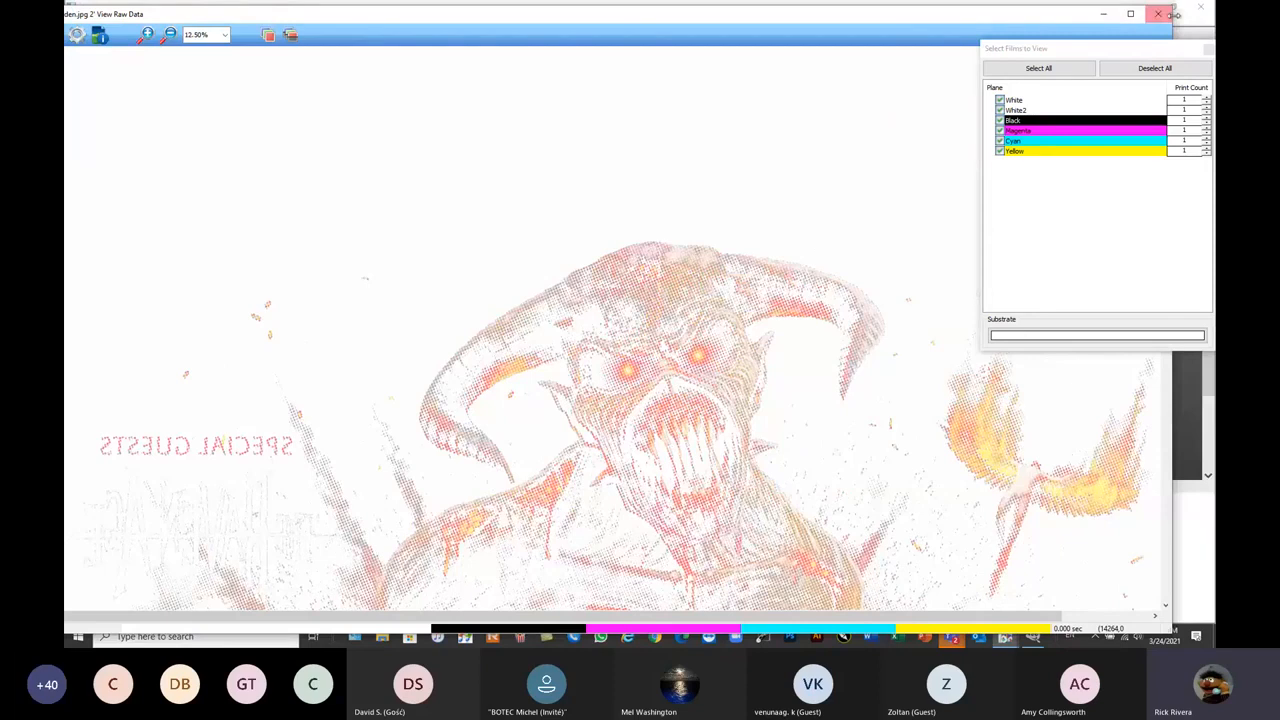
pyautogui.moveTo(1170, 38); pyautogui.dragTo(474, 38)
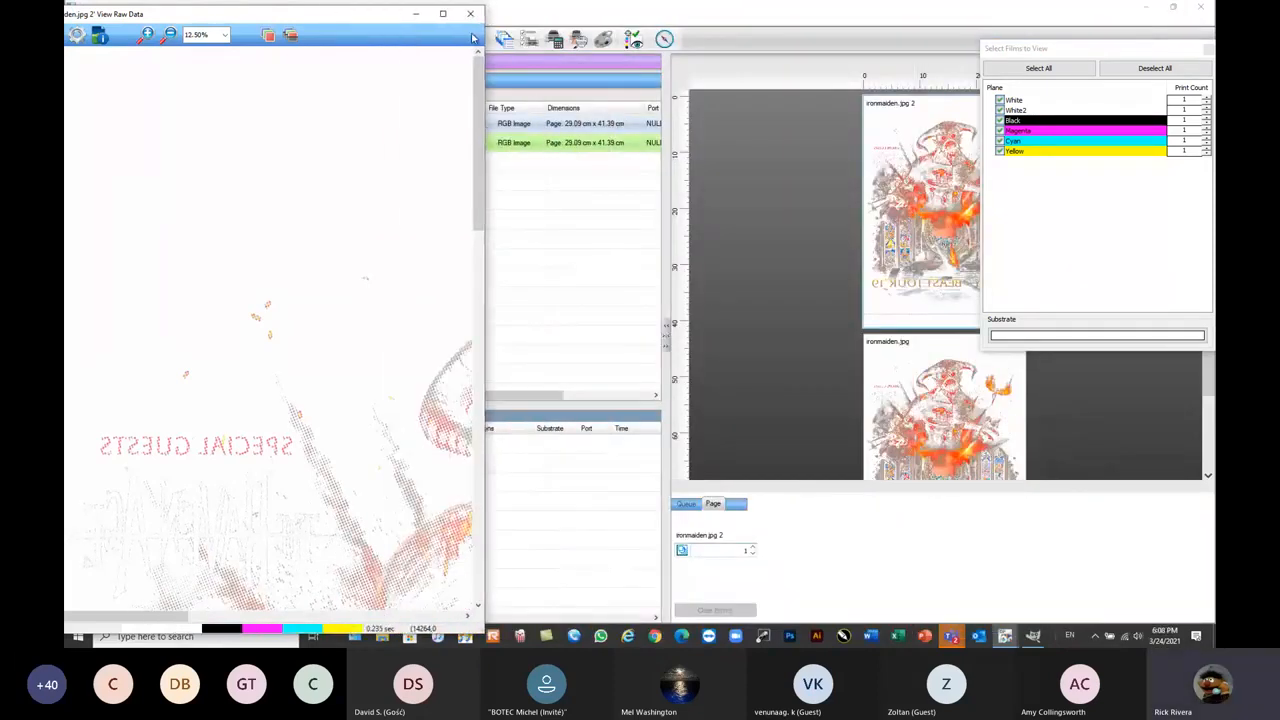
pyautogui.moveTo(335, 17); pyautogui.dragTo(378, 12)
pyautogui.moveTo(211, 611); pyautogui.dragTo(318, 615)
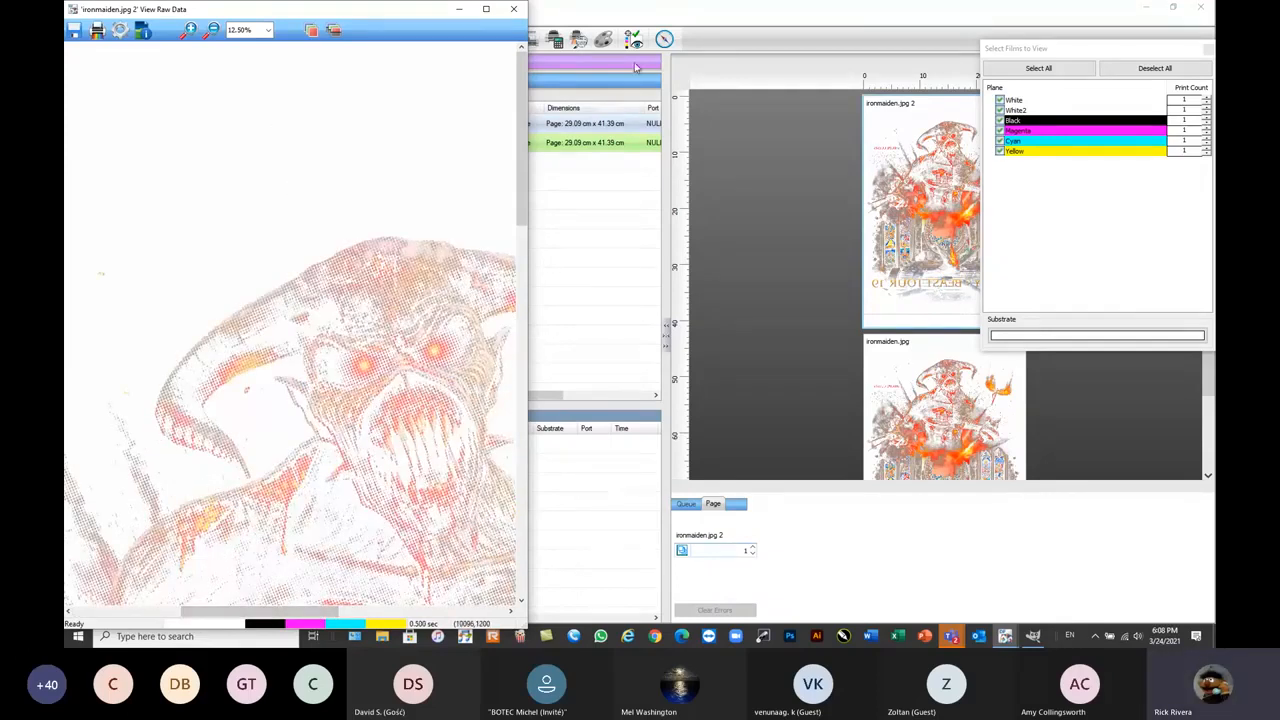
pyautogui.click(513, 9)
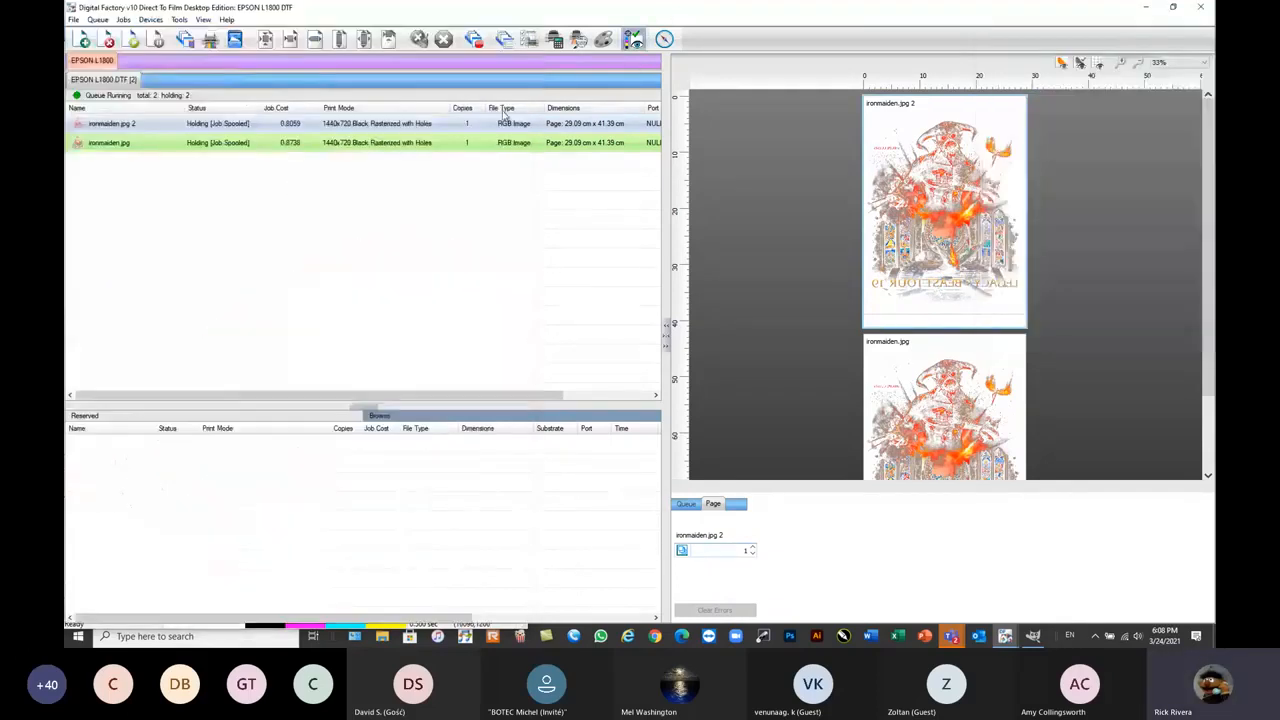
# - Open the raw data view of the ironmaiden.jpg job and resize its window to fit beside the first one
pyautogui.click(281, 147)
pyautogui.rightClick(316, 210)
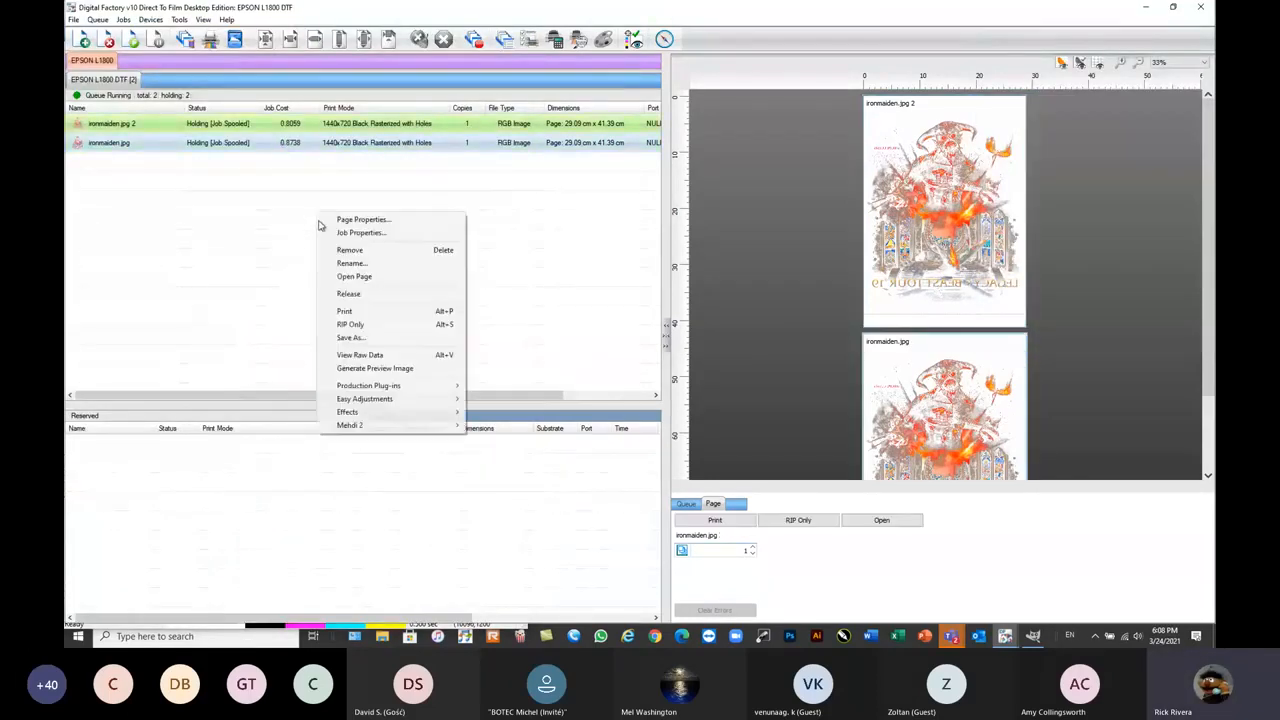
pyautogui.click(358, 358)
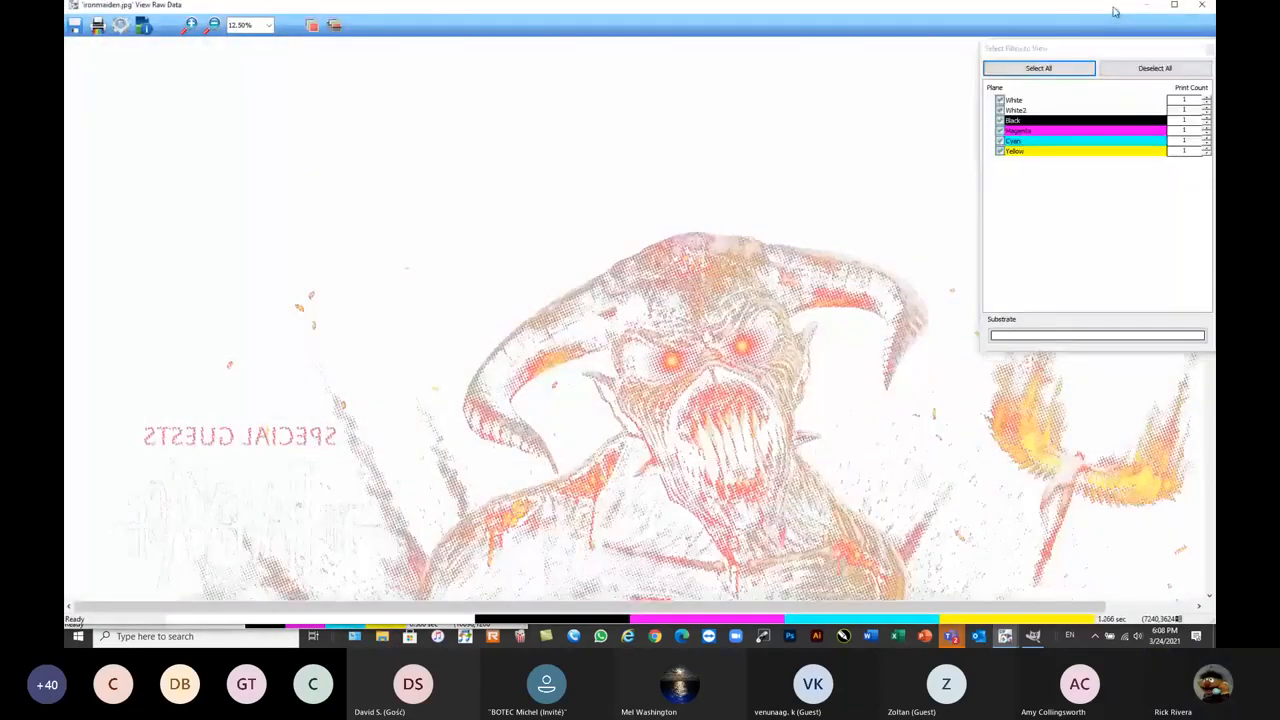
pyautogui.moveTo(1114, 8); pyautogui.dragTo(1055, 26)
pyautogui.moveTo(1156, 15); pyautogui.dragTo(581, 178)
pyautogui.moveTo(409, 190); pyautogui.dragTo(1049, 13)
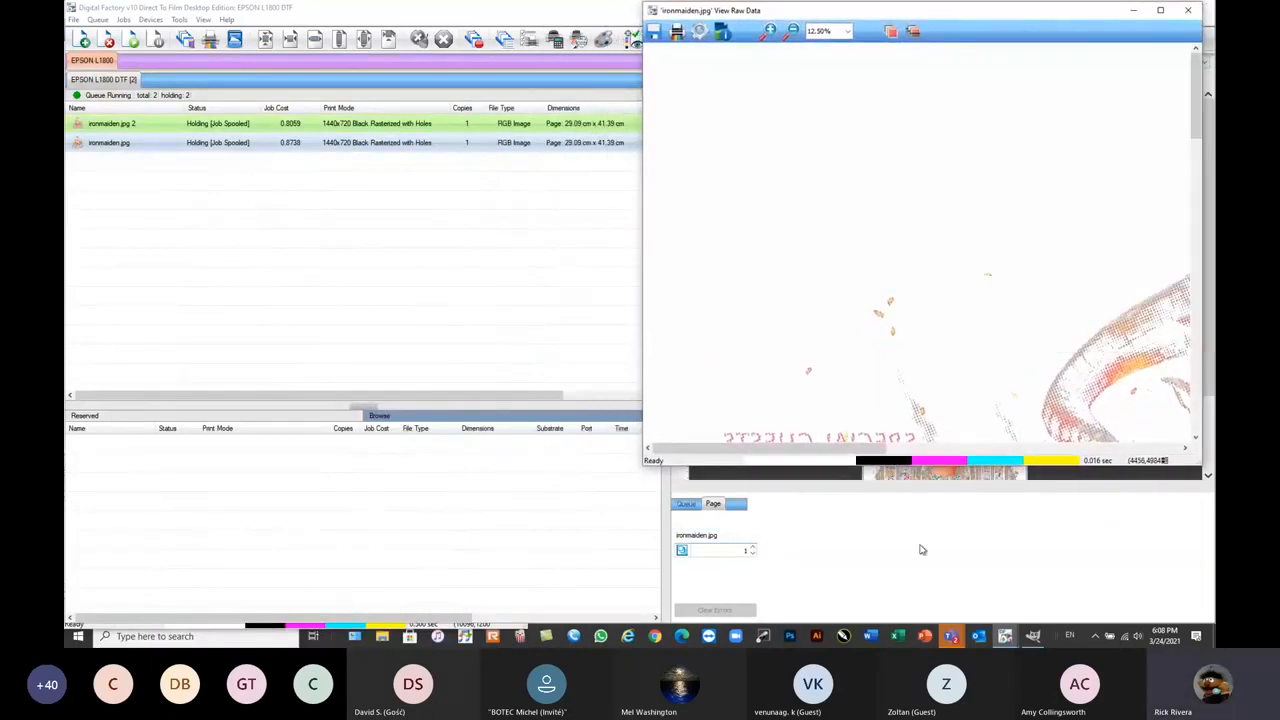
pyautogui.moveTo(952, 467); pyautogui.dragTo(950, 645)
# - Minimize the main queue window and widen the ironmaiden.jpg 2 raw data window so both views sit side by side
pyautogui.click(508, 500)
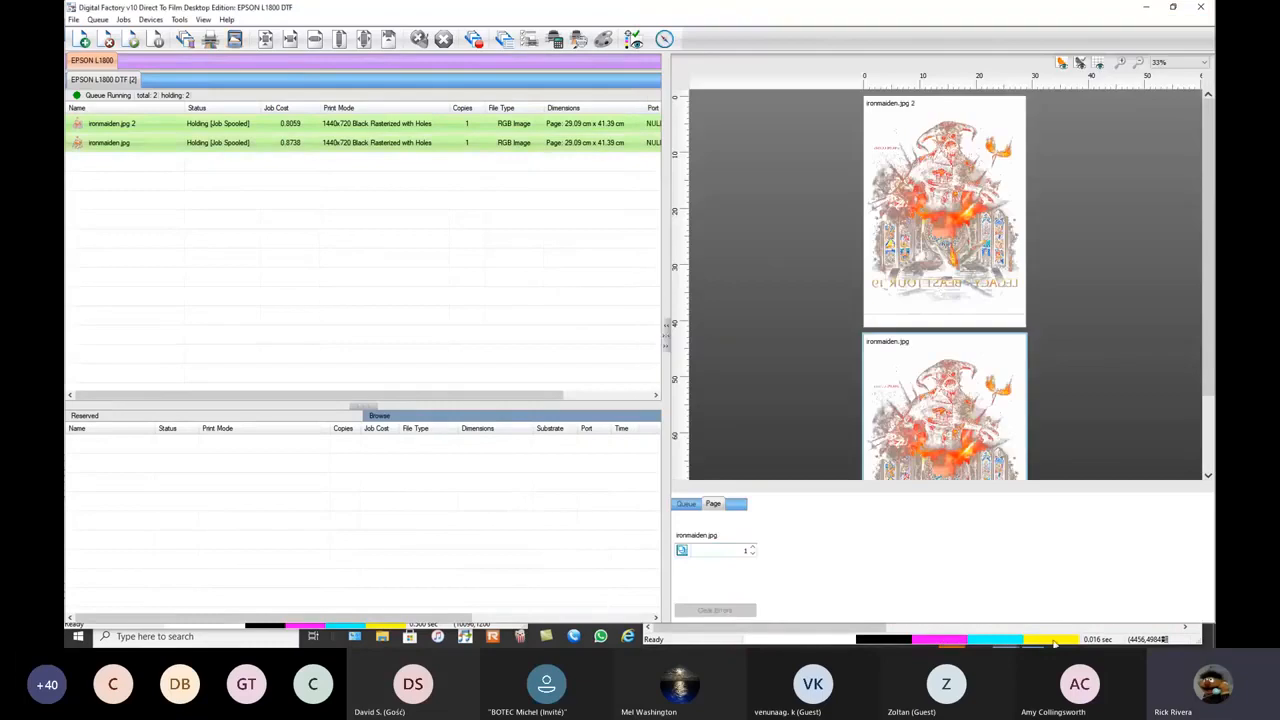
pyautogui.click(1145, 8)
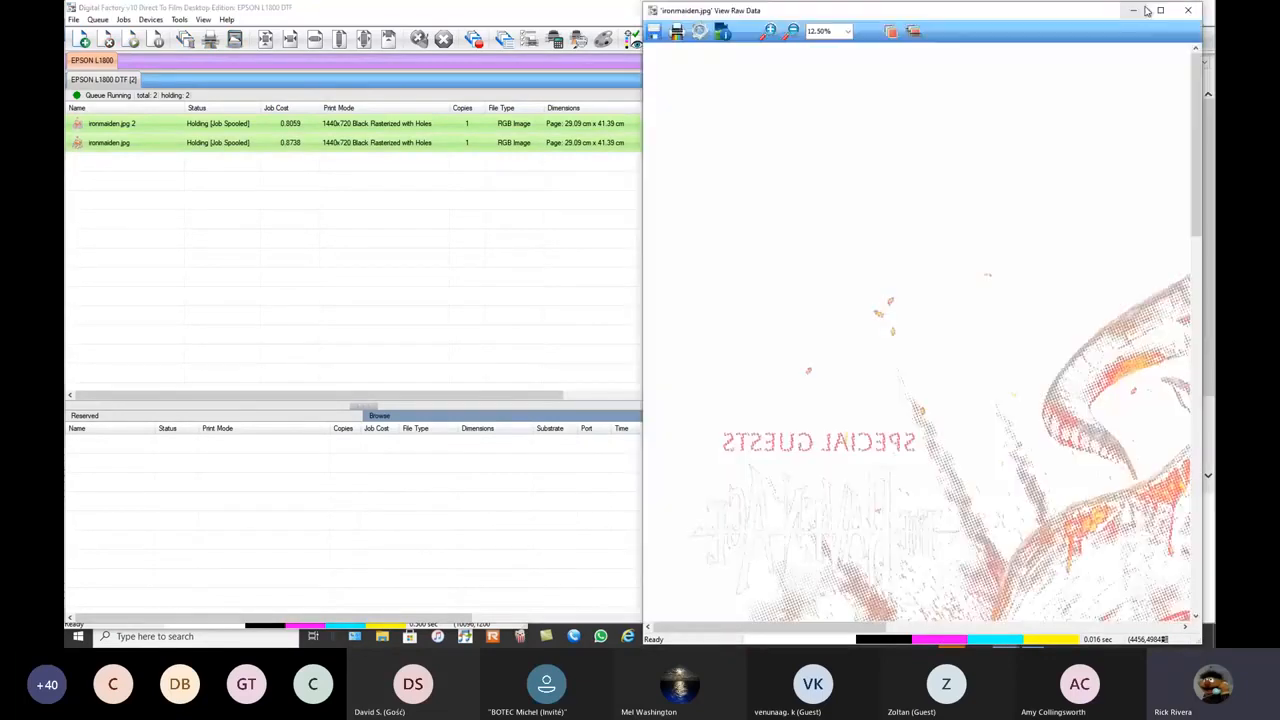
pyautogui.moveTo(527, 50); pyautogui.dragTo(622, 50)
pyautogui.moveTo(818, 15); pyautogui.dragTo(806, 15)
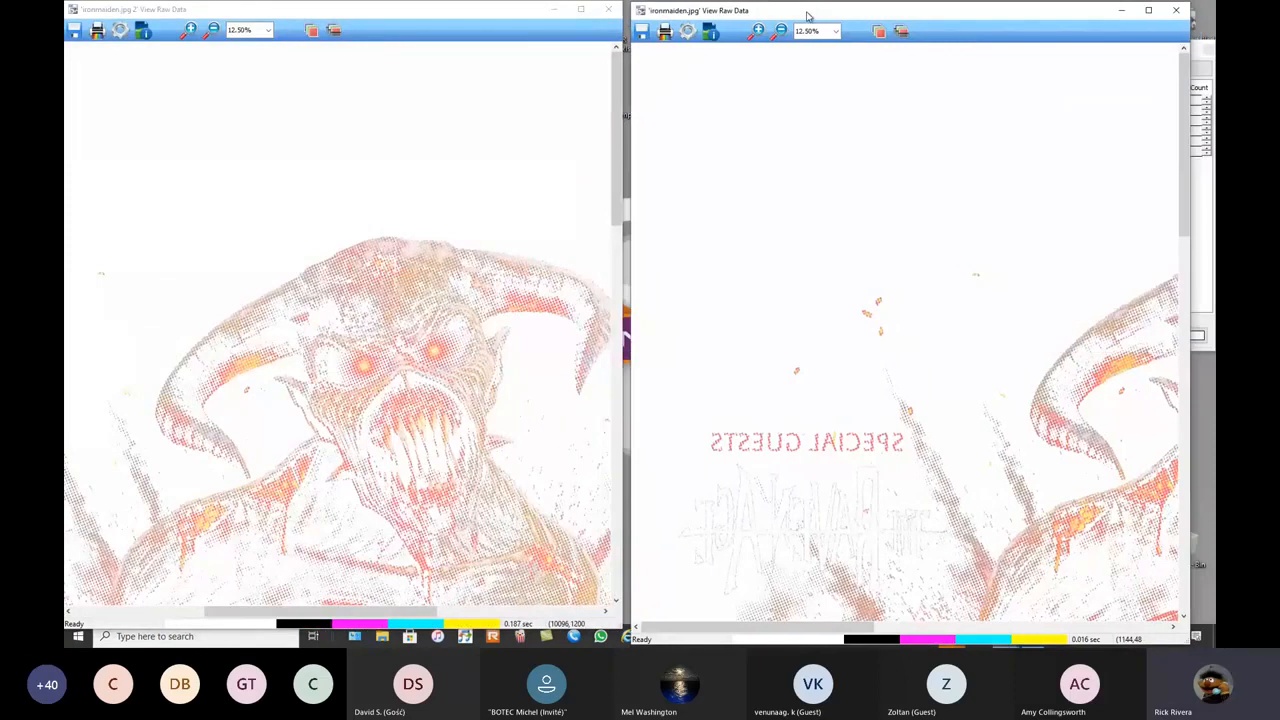
# - Show the demon's head in the ironmaiden.jpg raw data and enlarge the ironmaiden.jpg 2 forehead area to 50%, closing the film selection window
pyautogui.moveTo(752, 627); pyautogui.dragTo(833, 628)
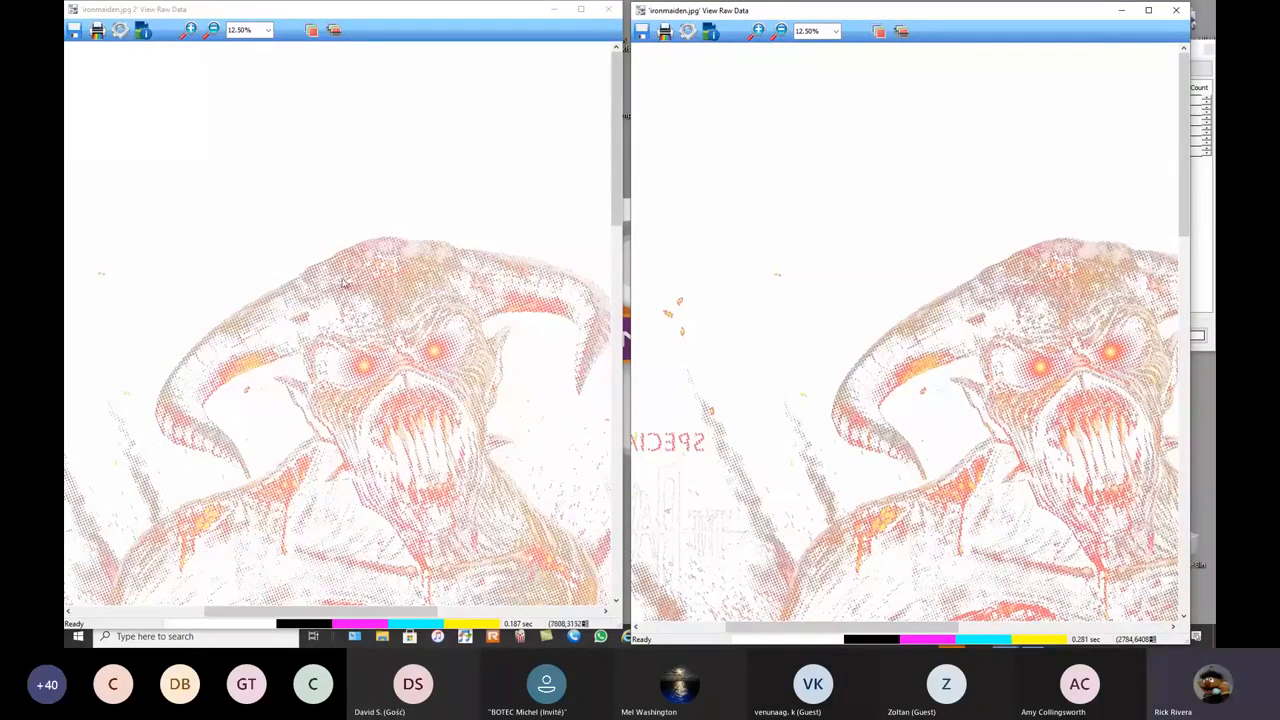
pyautogui.click(189, 29)
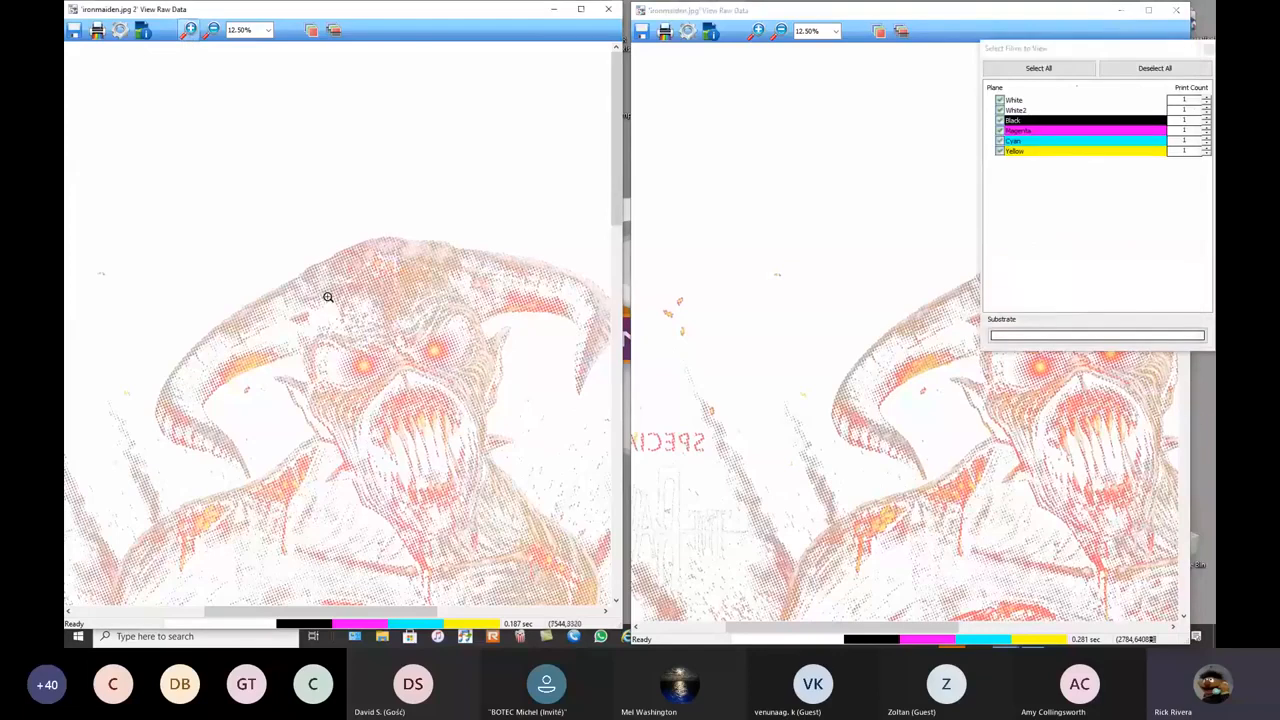
pyautogui.moveTo(276, 250); pyautogui.dragTo(410, 376)
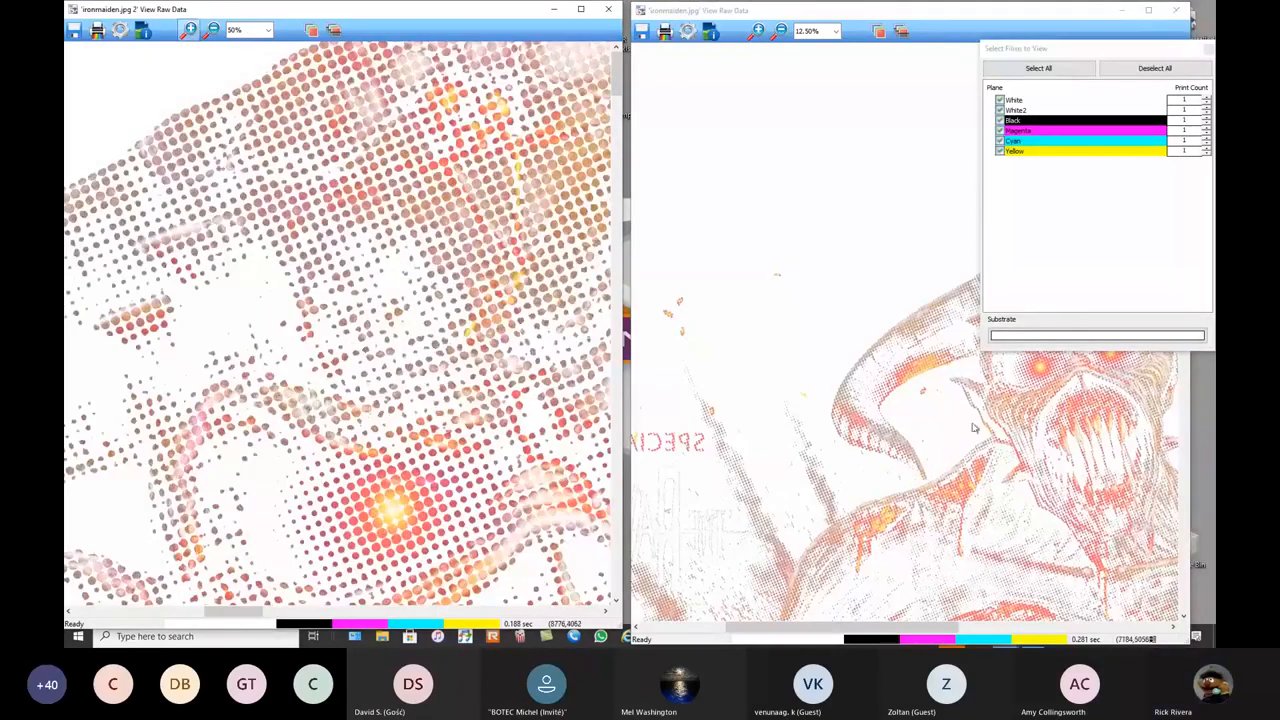
pyautogui.click(1206, 48)
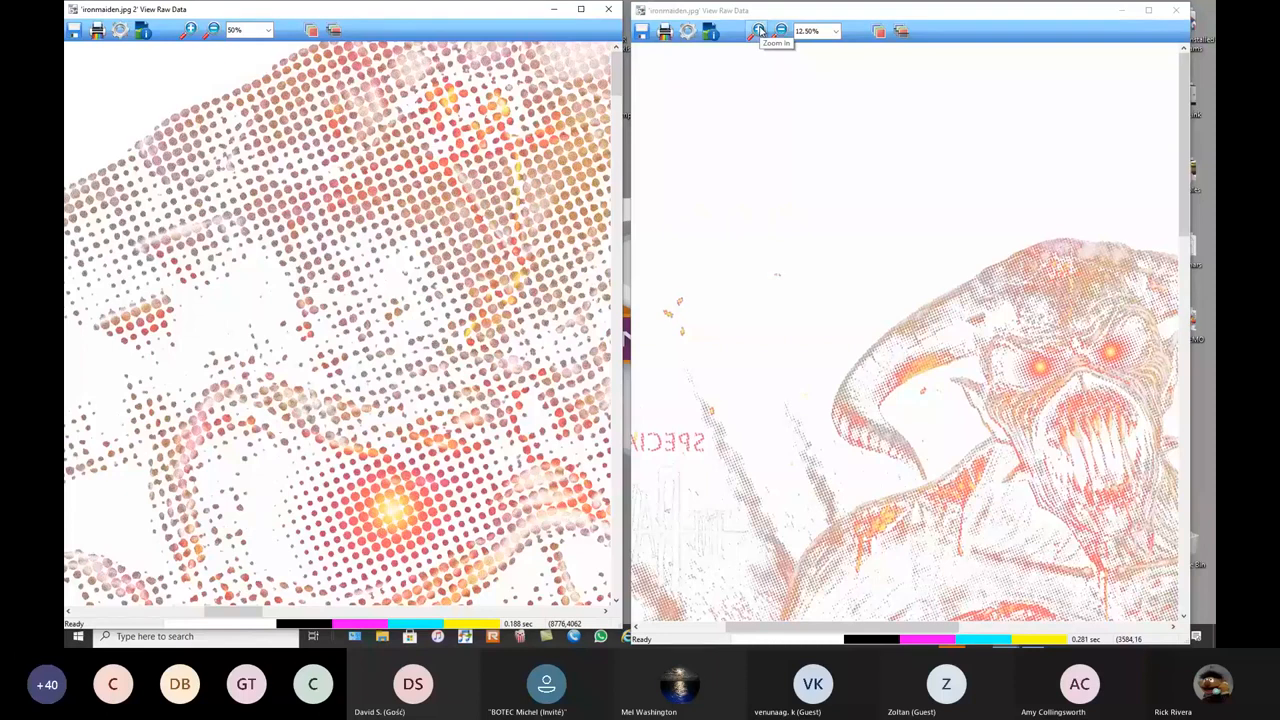
# - Set the ironmaiden.jpg raw data zoom to 50% and line up its forehead and glowing eye with the ironmaiden.jpg 2 view for comparison
pyautogui.click(835, 31)
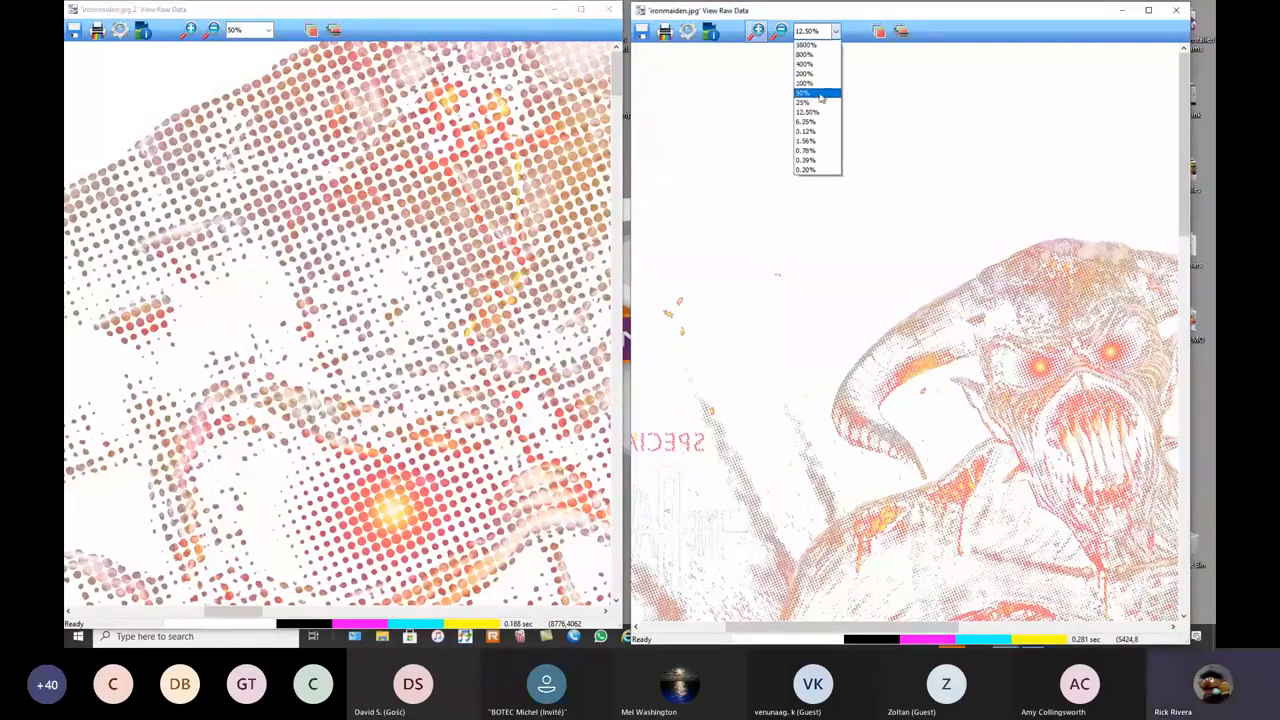
pyautogui.click(816, 93)
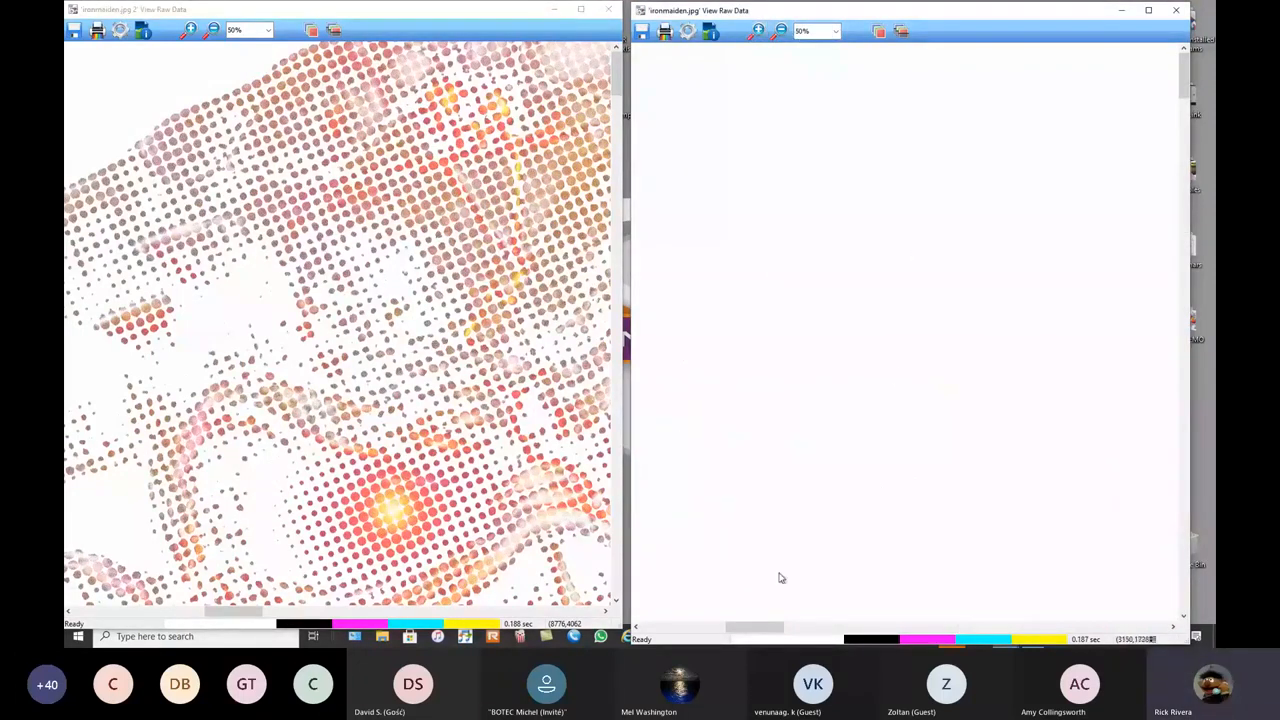
pyautogui.moveTo(755, 627); pyautogui.dragTo(889, 630)
pyautogui.scroll(-5, 949, 551)
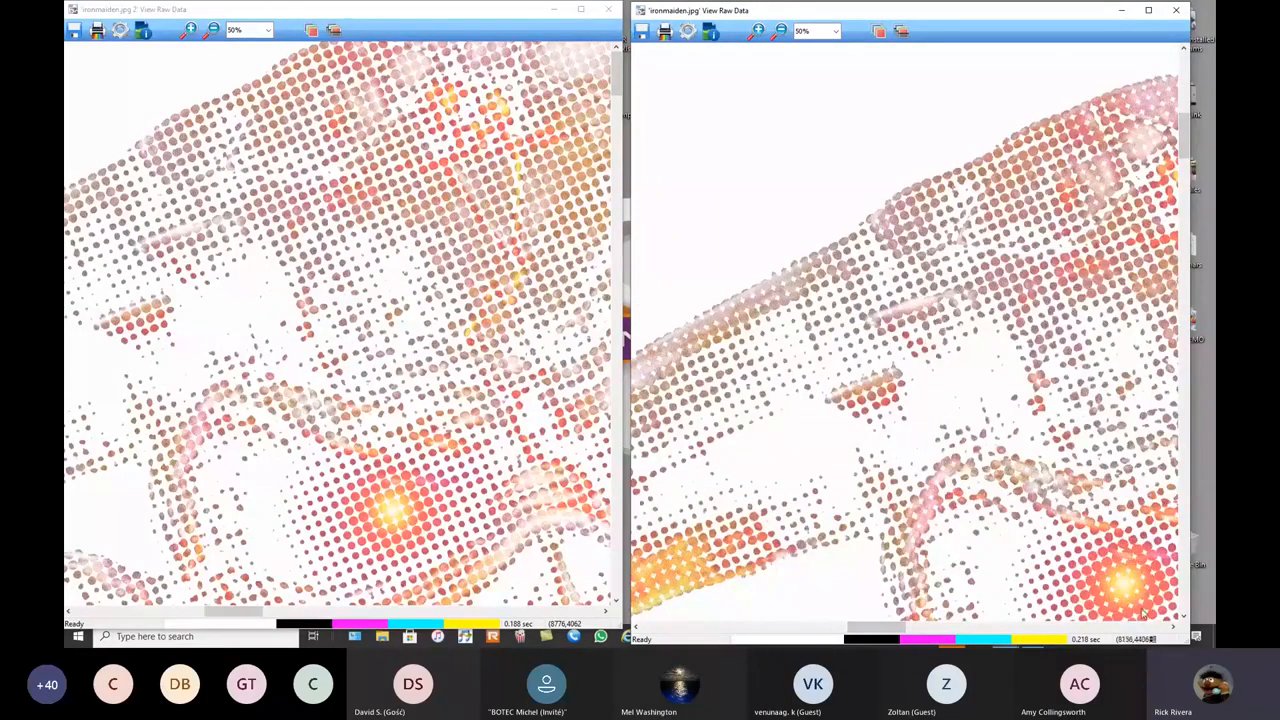
pyautogui.click(1183, 618)
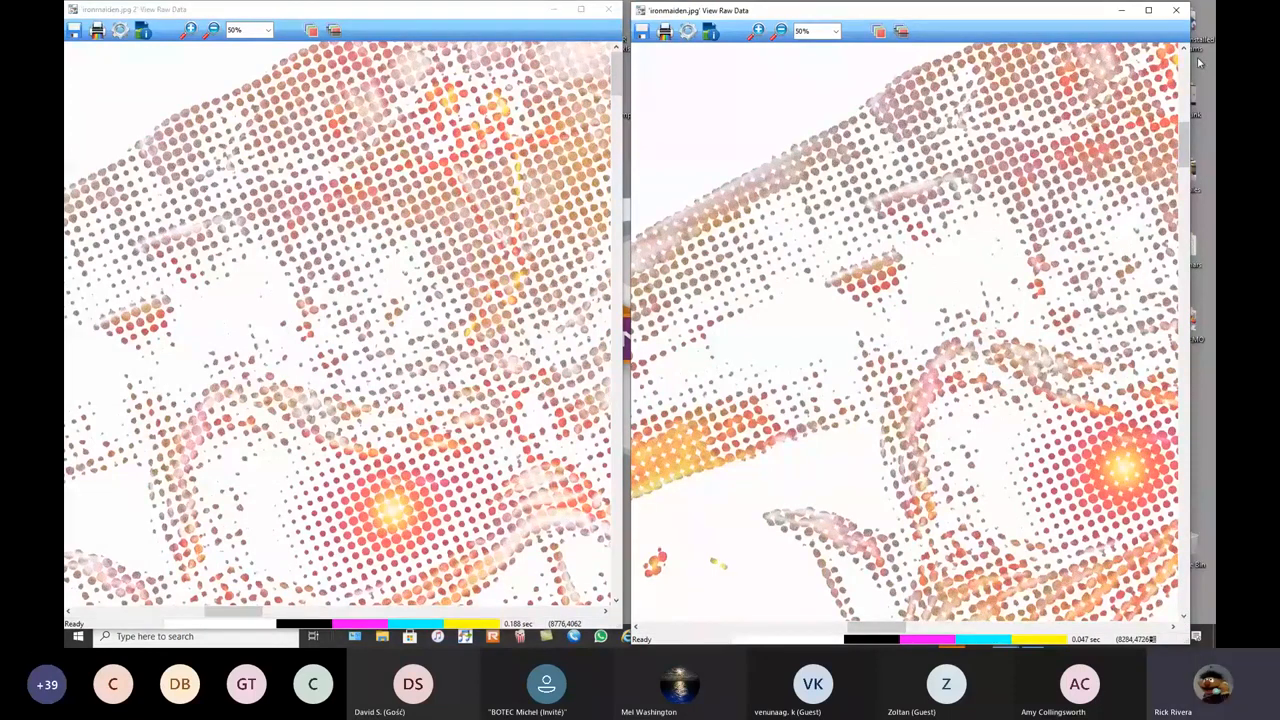
pyautogui.scroll(1, 1145, 148)
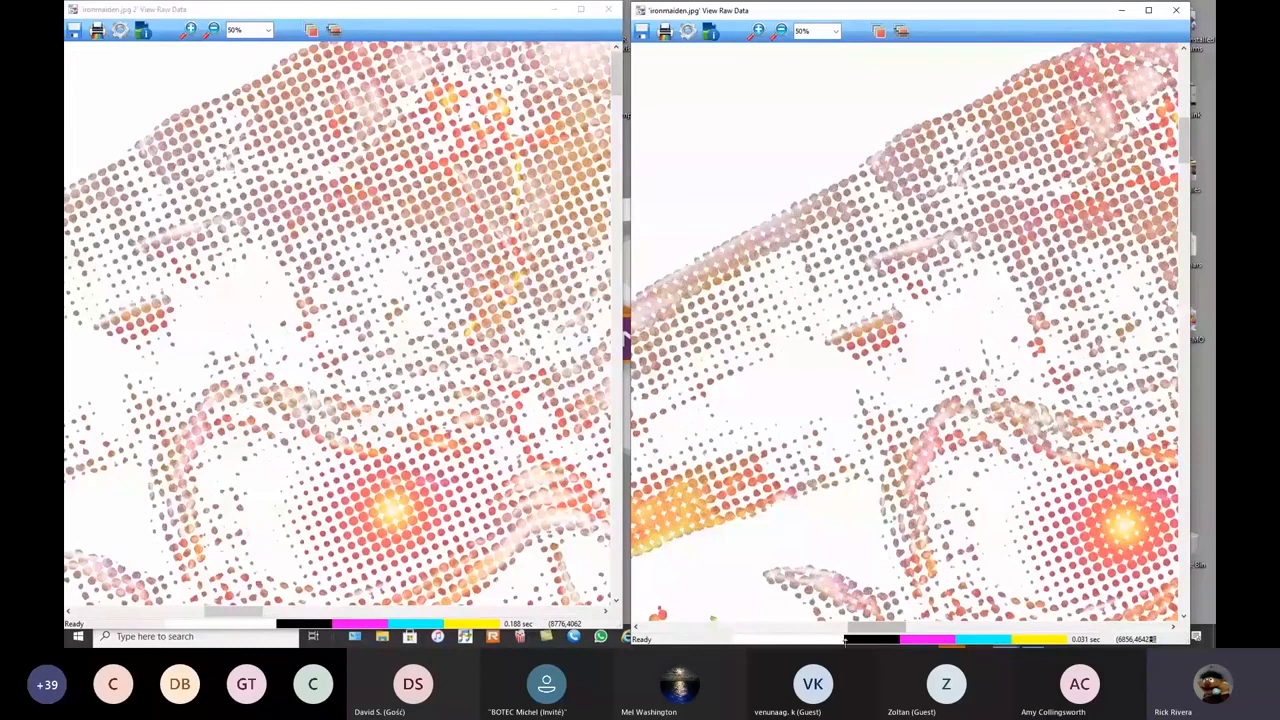
pyautogui.moveTo(850, 630); pyautogui.dragTo(906, 636)
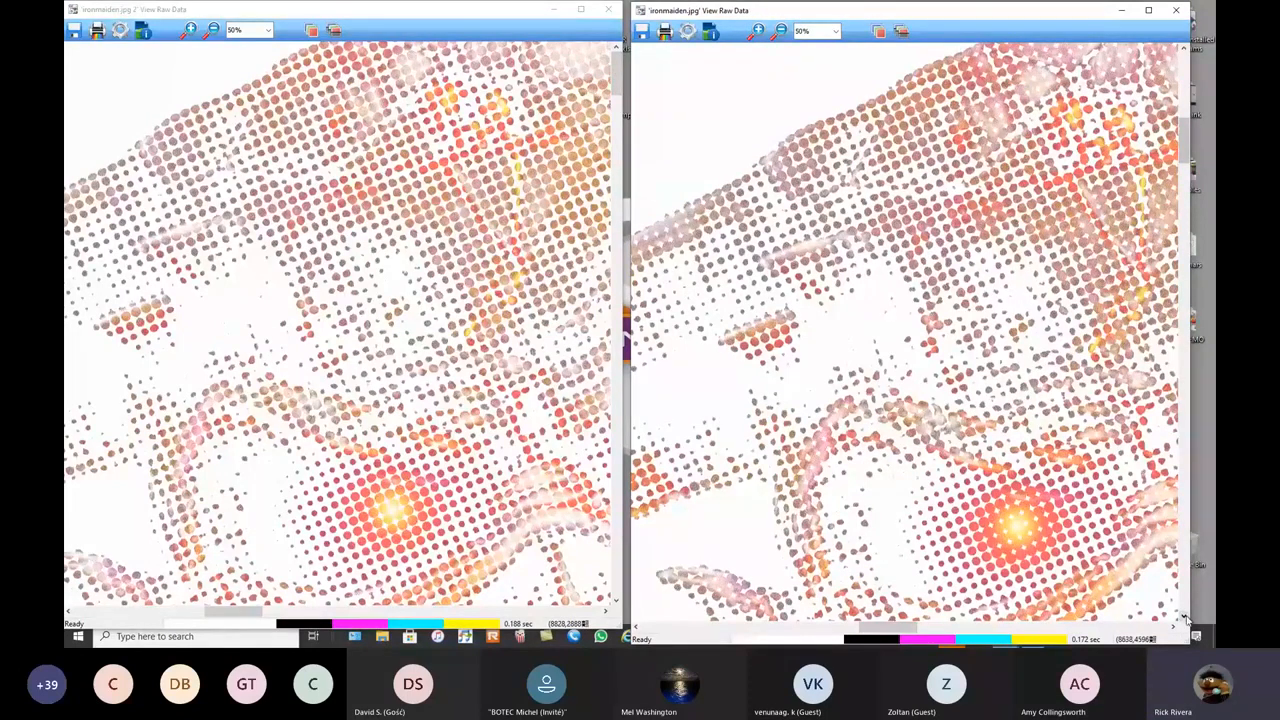
pyautogui.click(1184, 48)
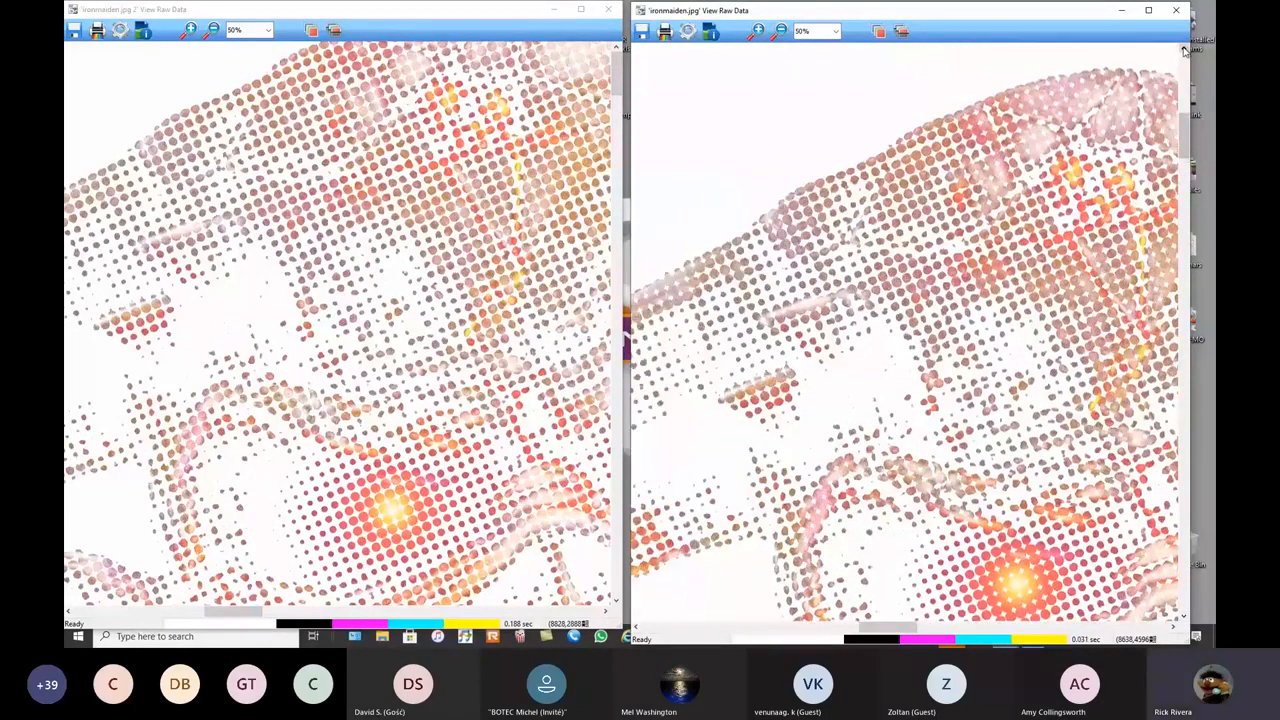
pyautogui.click(1184, 617)
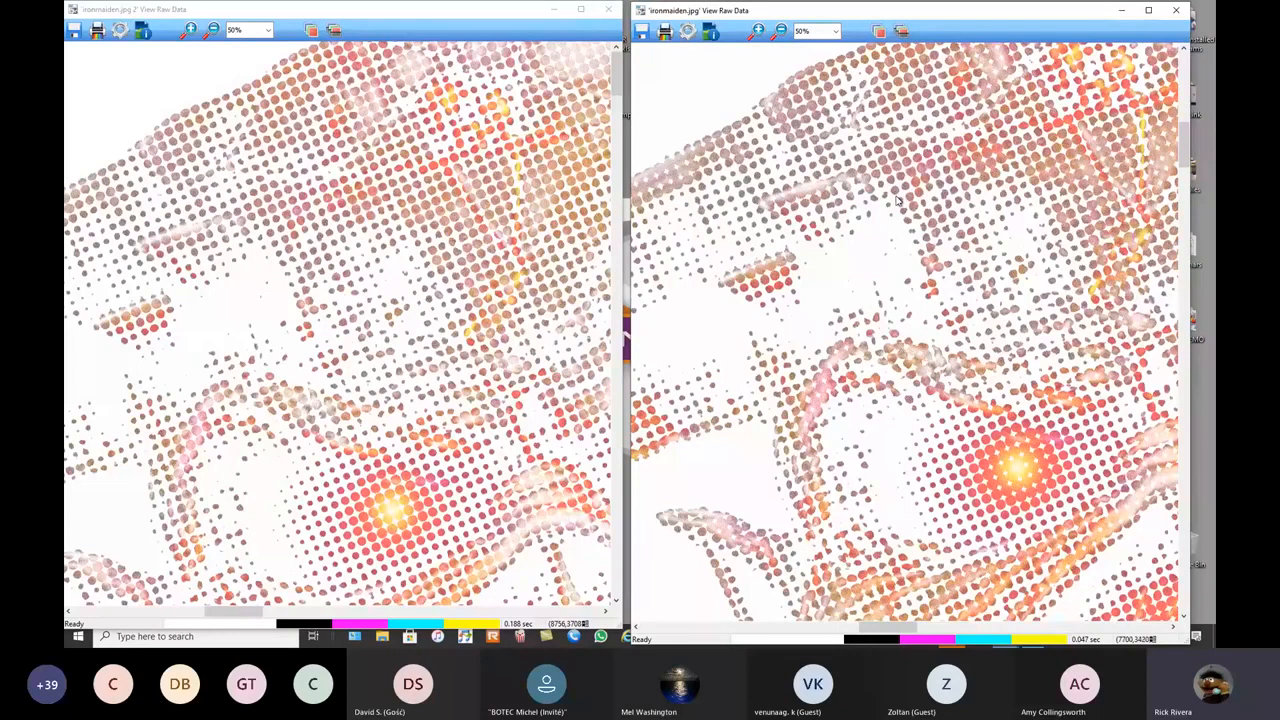
# - Zoom both raw data views out to 12.50% to compare the whole demon's head
pyautogui.click(212, 30)
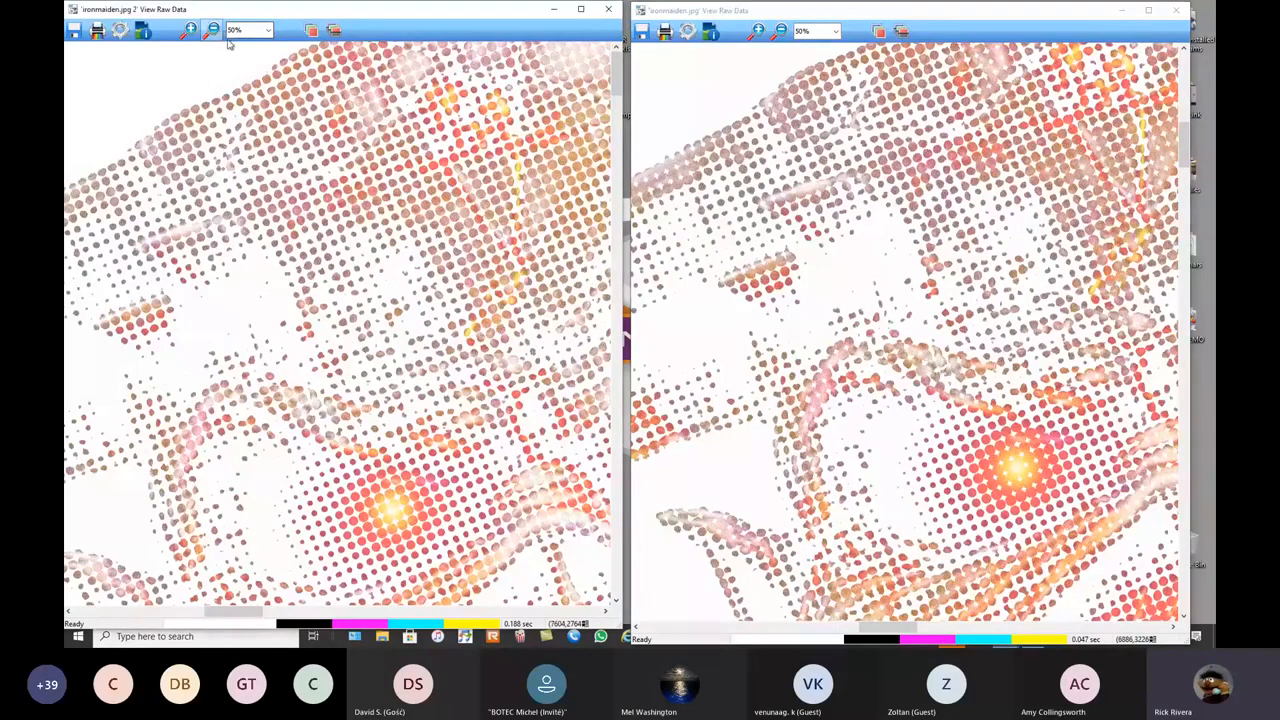
pyautogui.click(434, 499)
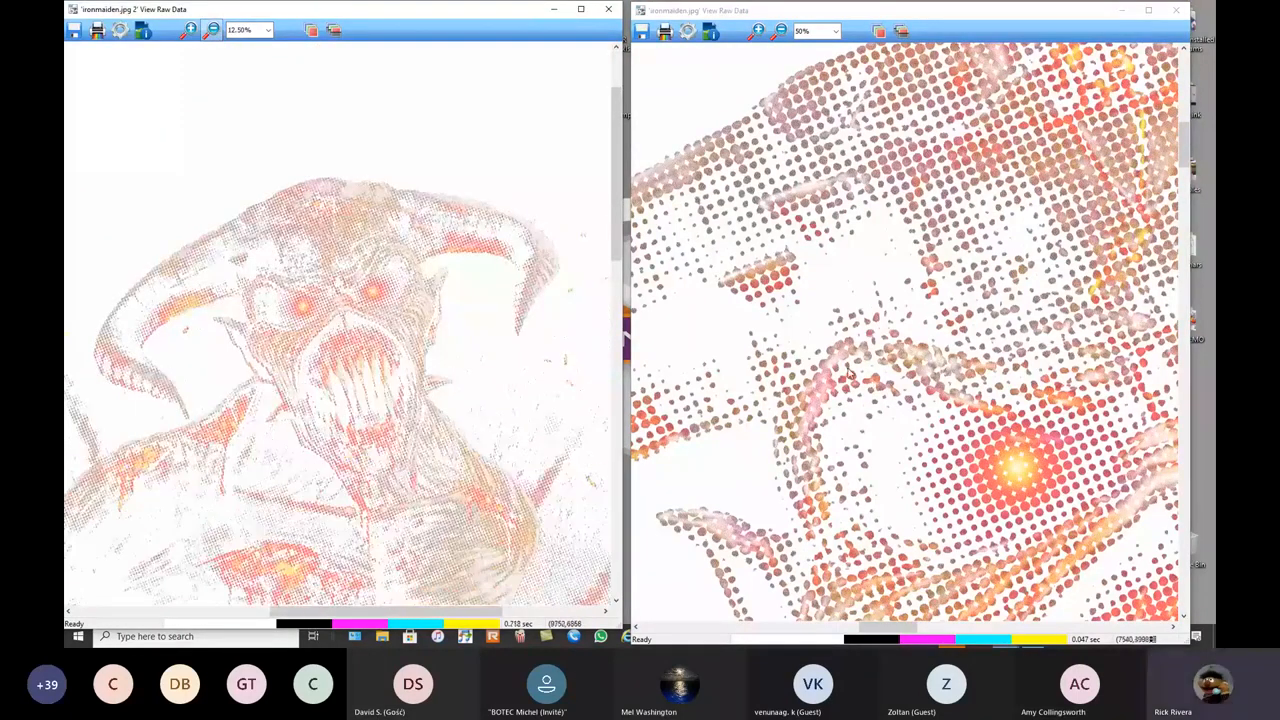
pyautogui.click(781, 30)
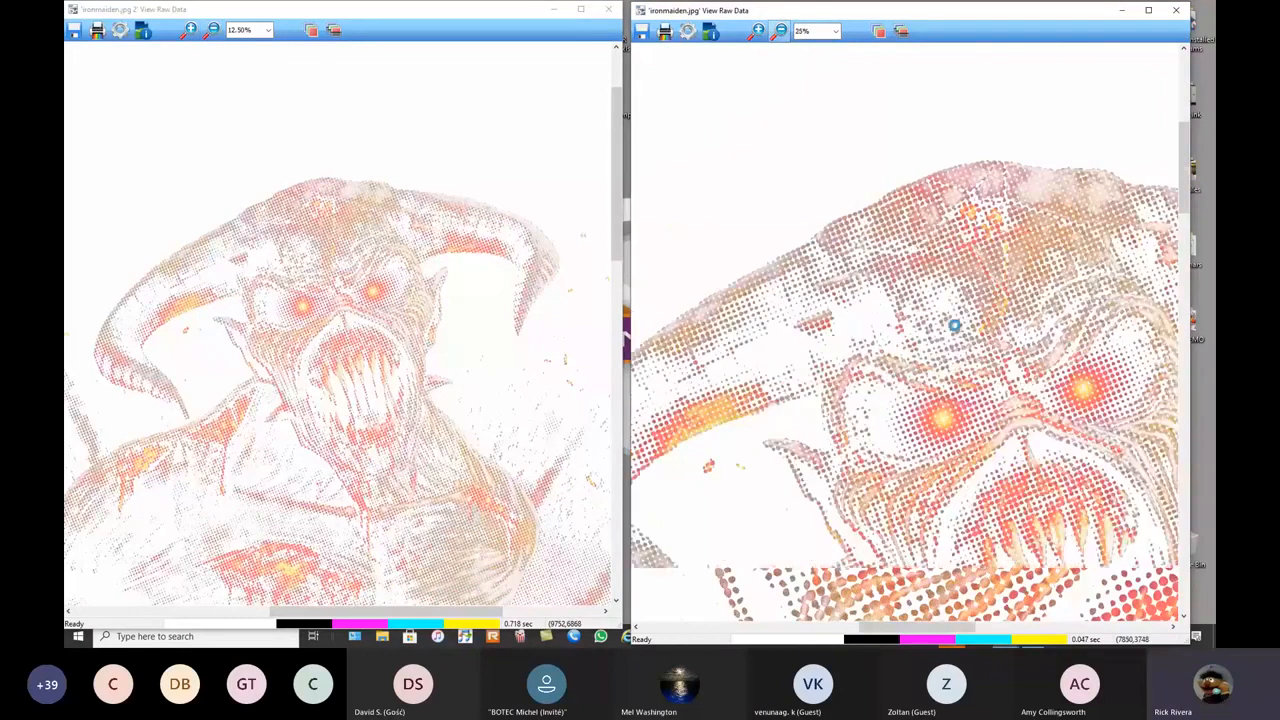
pyautogui.click(904, 410)
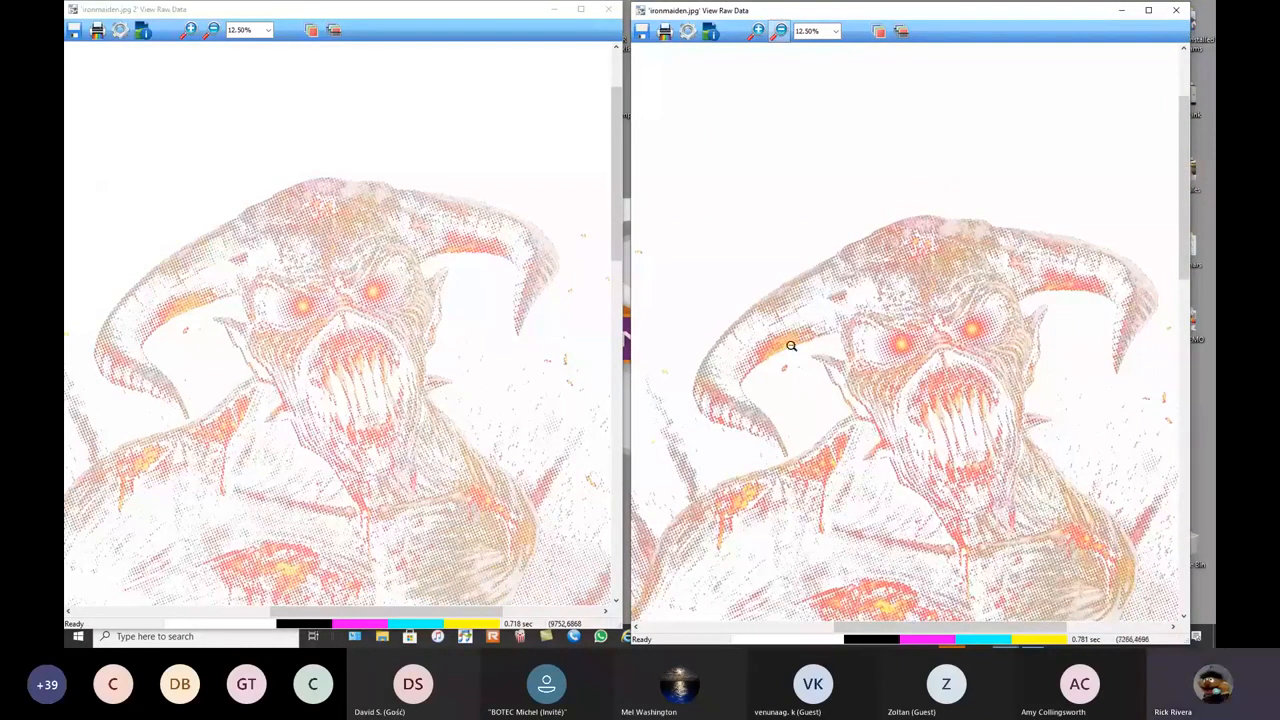
# - Close both raw data windows and restore the Digital Factory queue window
pyautogui.click(608, 9)
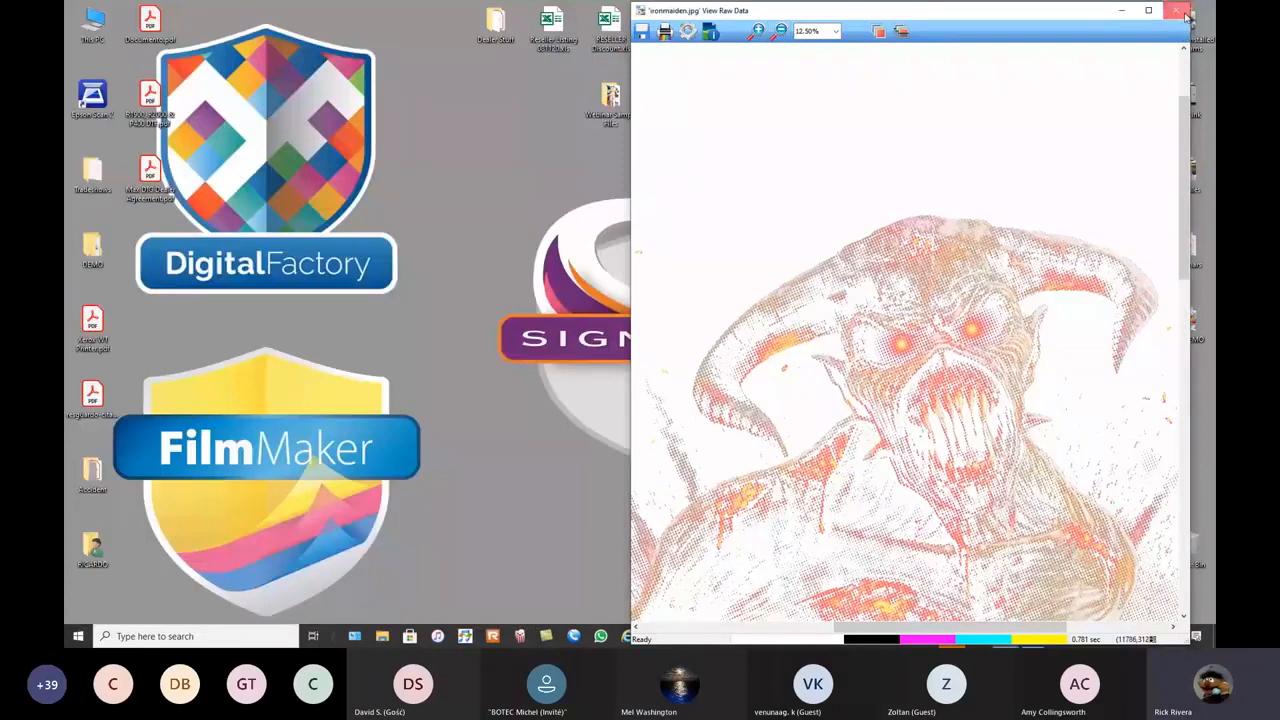
pyautogui.click(1176, 10)
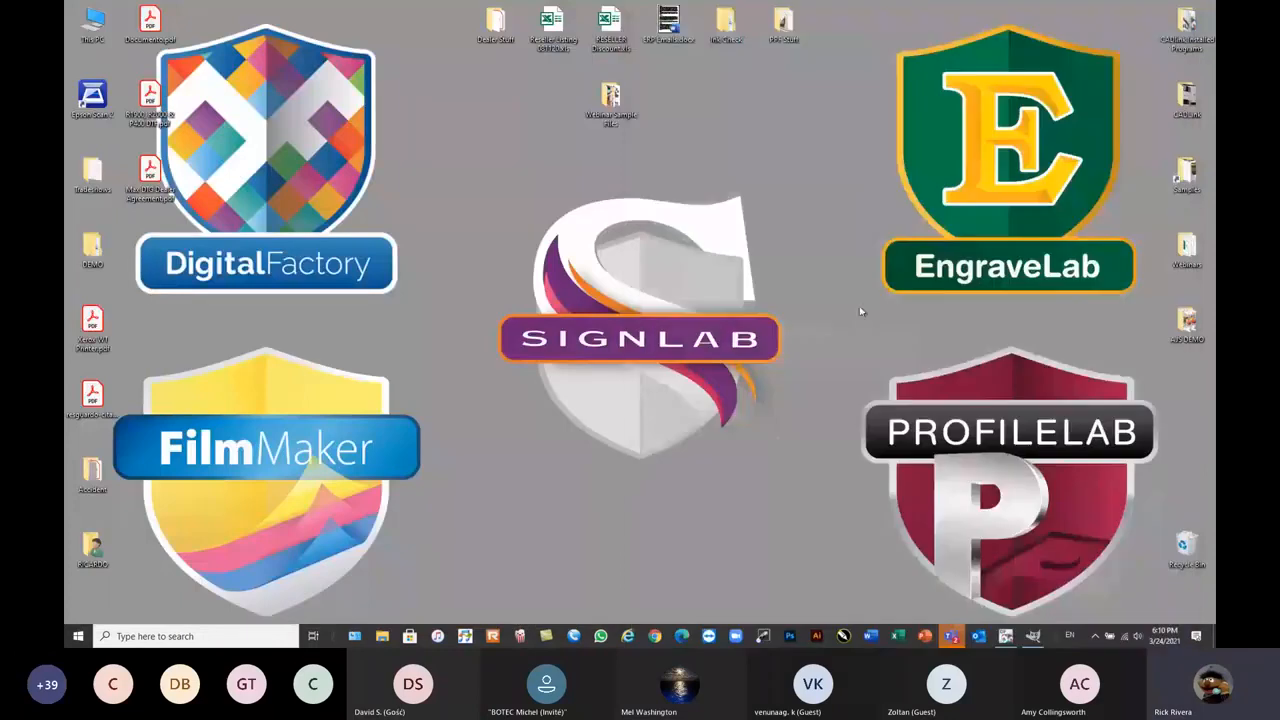
pyautogui.click(1005, 636)
# - Duplicate the 1440x720 Black Rasterized print mode under the name "1440x720 Black Rasterized Freq 30 Angle 52"
pyautogui.click(150, 19)
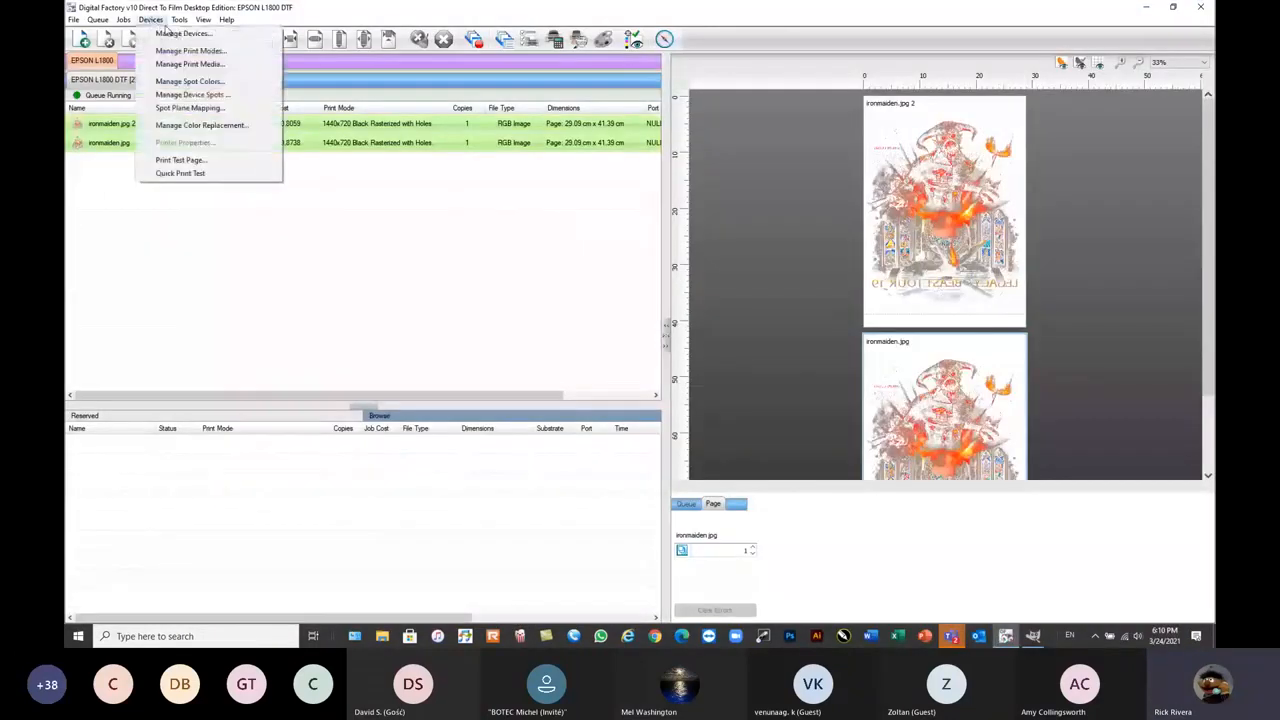
pyautogui.click(213, 51)
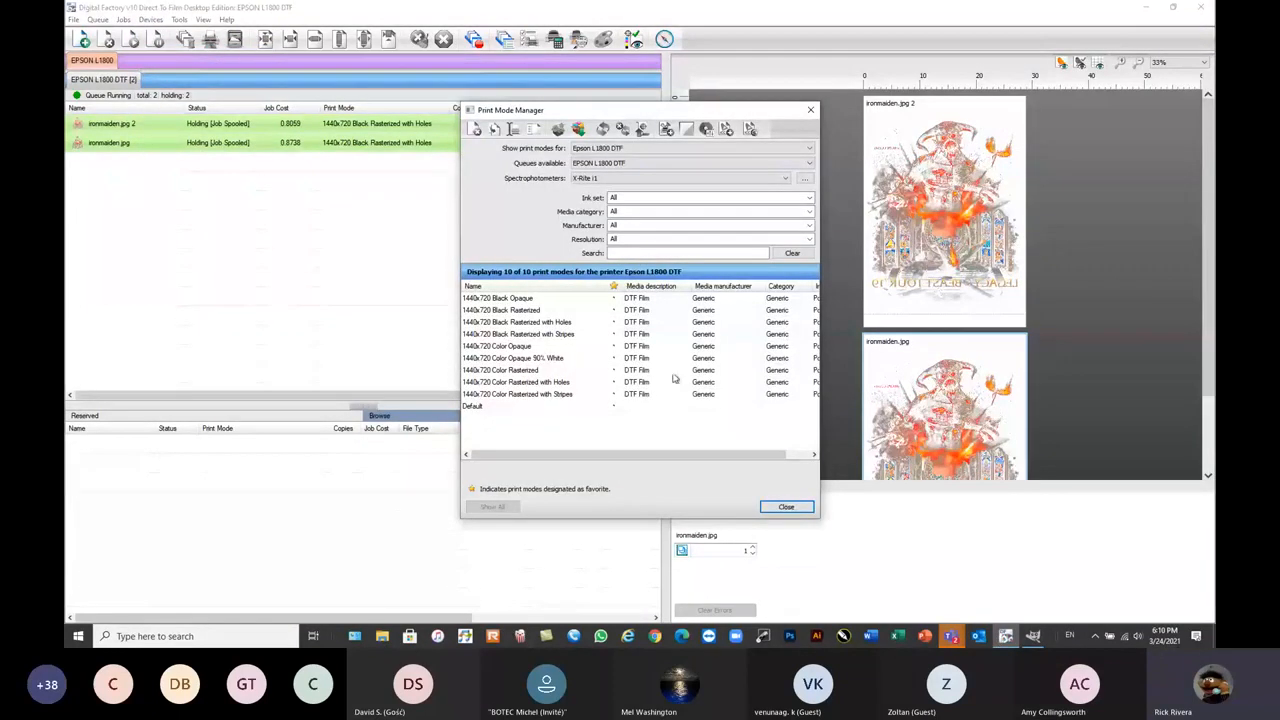
pyautogui.click(521, 313)
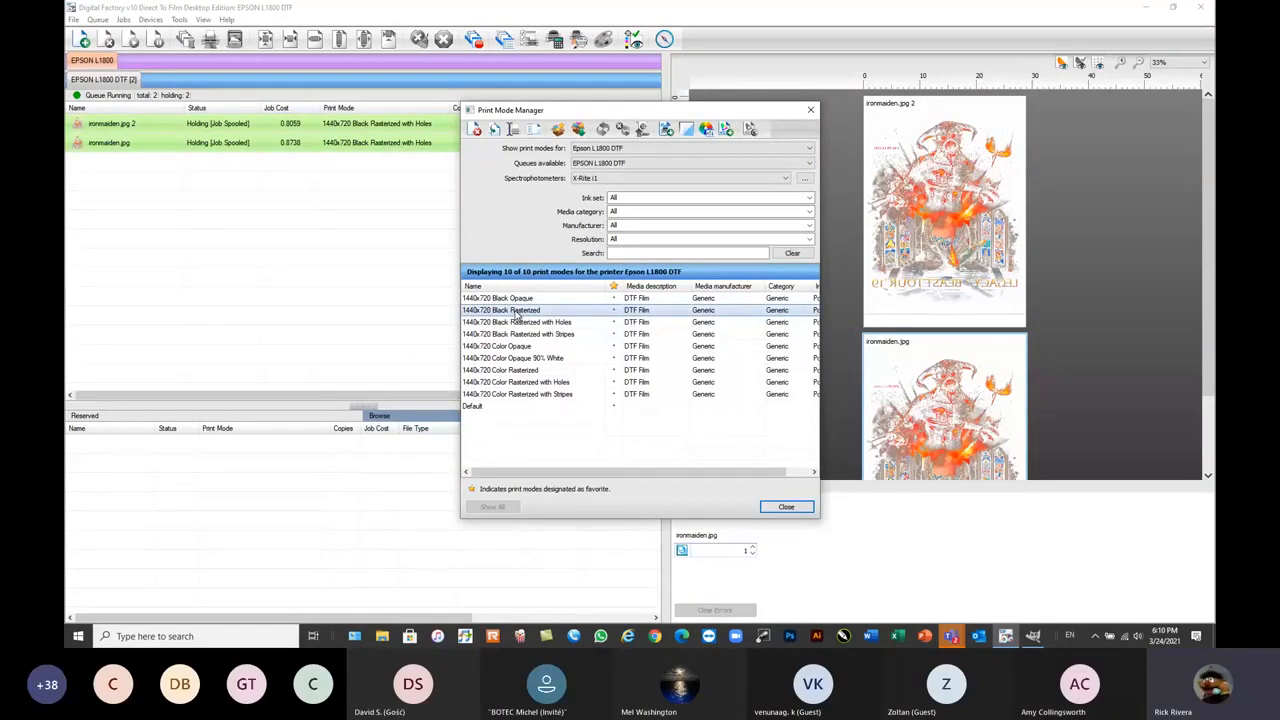
pyautogui.click(495, 130)
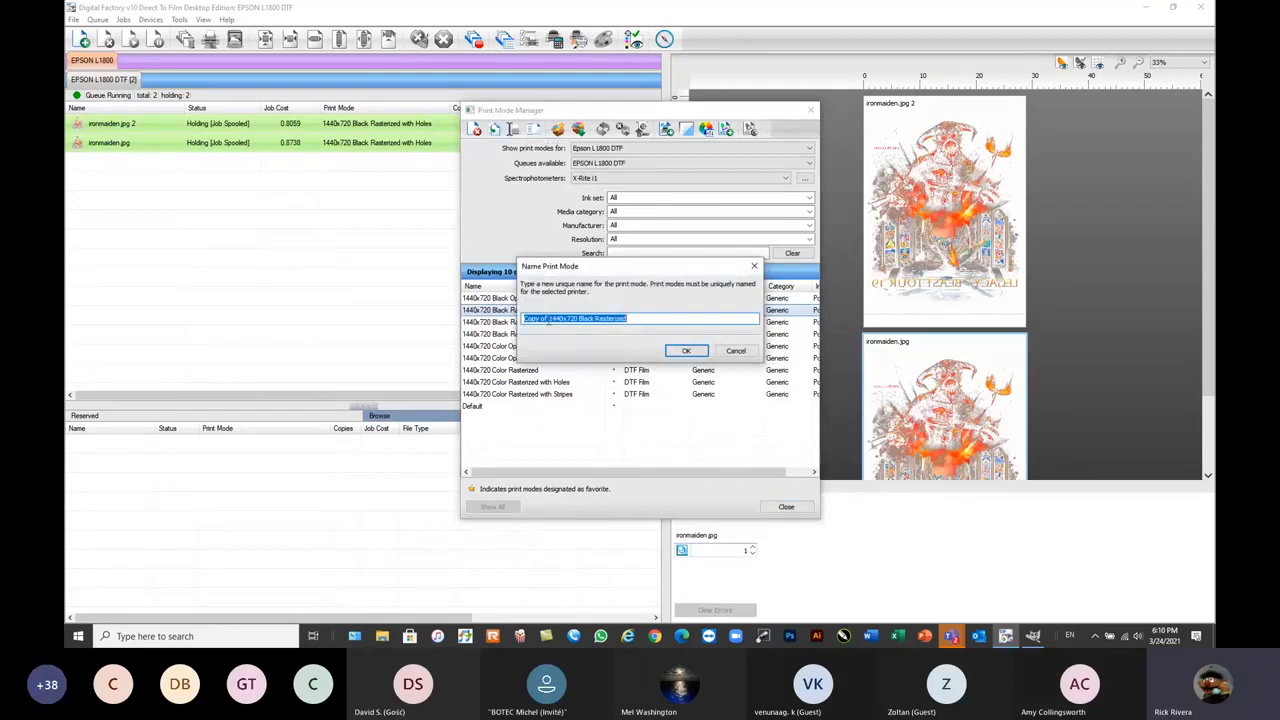
pyautogui.moveTo(548, 319); pyautogui.dragTo(523, 319)
pyautogui.press('Delete')
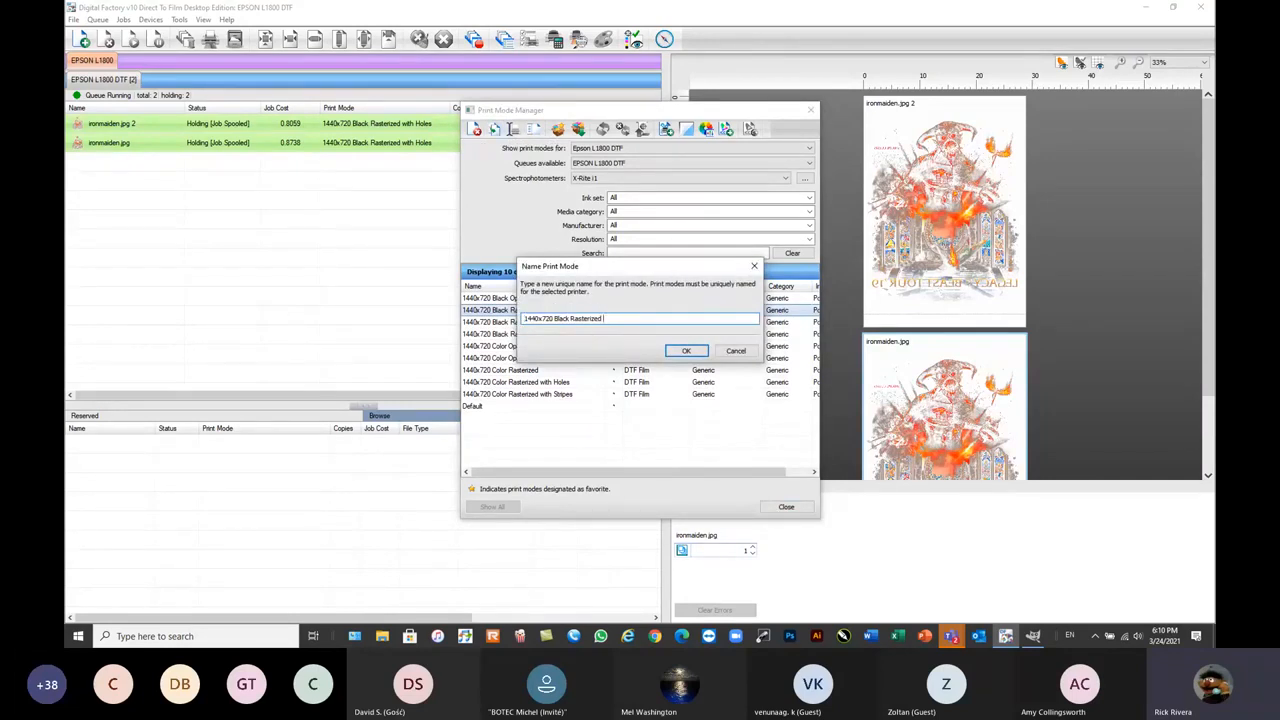
pyautogui.write('Pre')
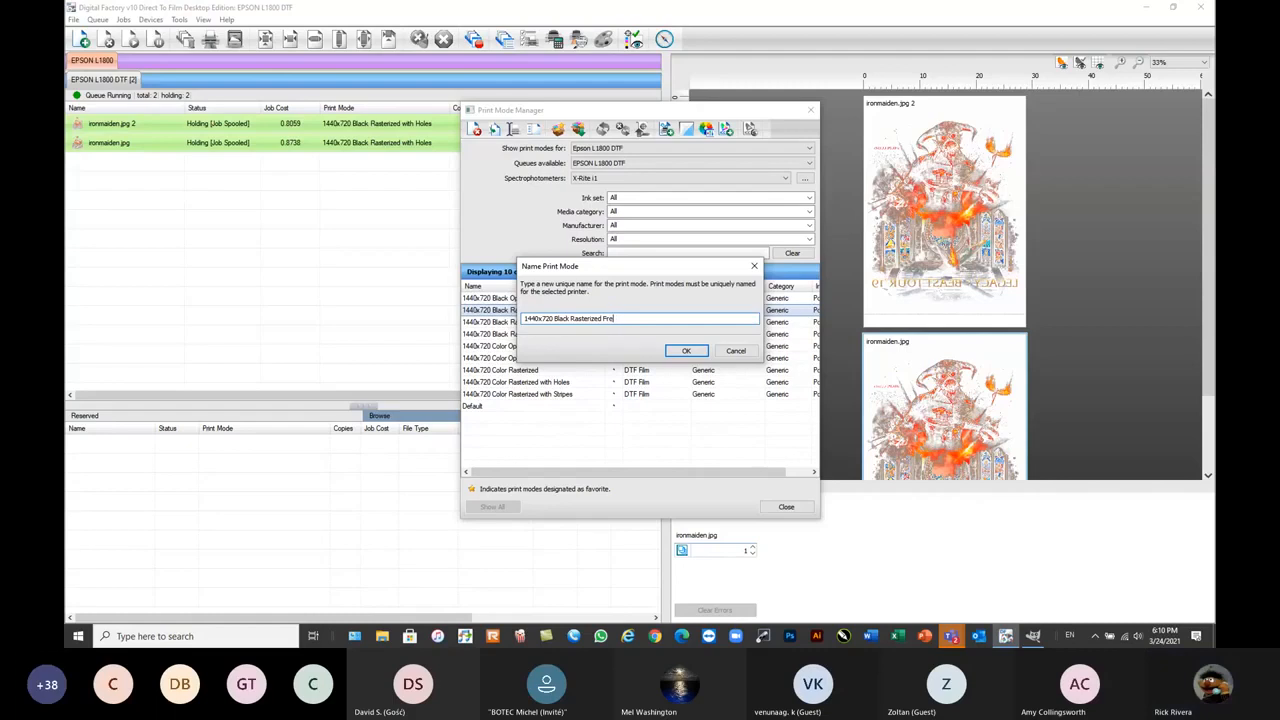
pyautogui.write('q 30 Angle 52')
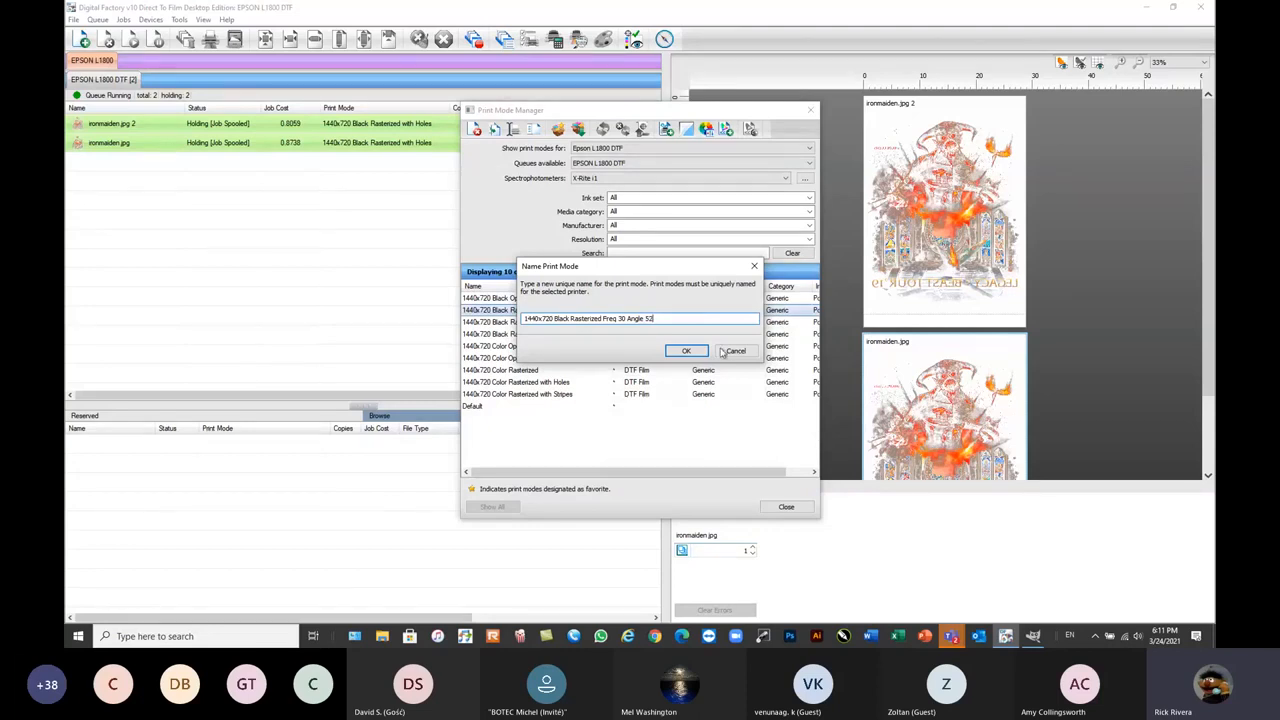
pyautogui.click(687, 352)
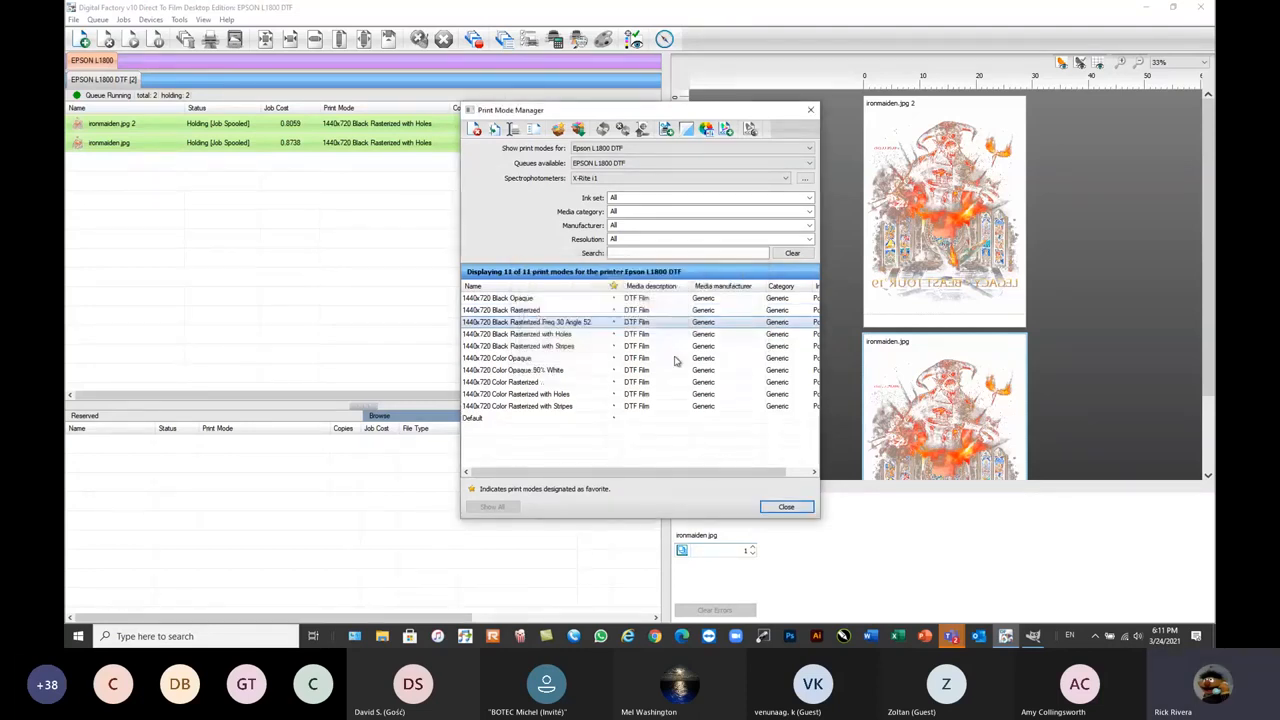
# - In the new print mode's Color Layer ink removal settings, set the frequency to 30 and the angle to 52
pyautogui.doubleClick(566, 326)
pyautogui.doubleClick(440, 142)
pyautogui.click(432, 268)
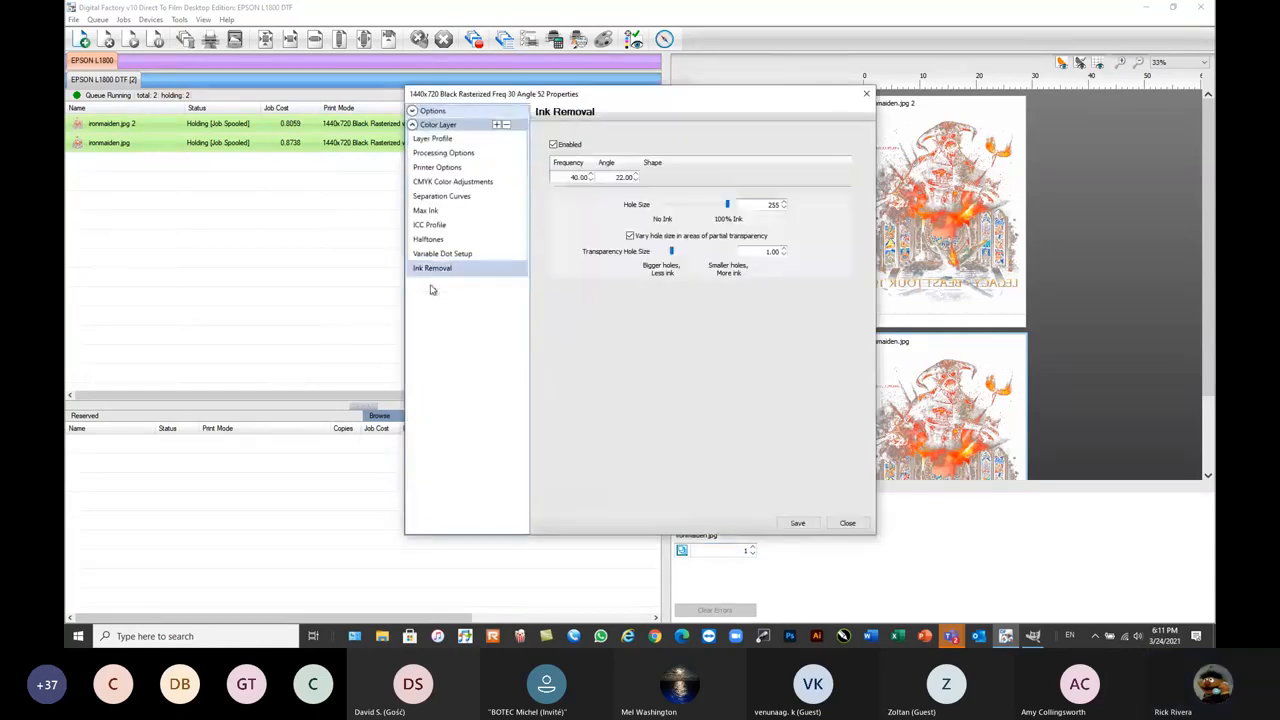
pyautogui.moveTo(567, 177); pyautogui.dragTo(715, 188)
pyautogui.write('30')
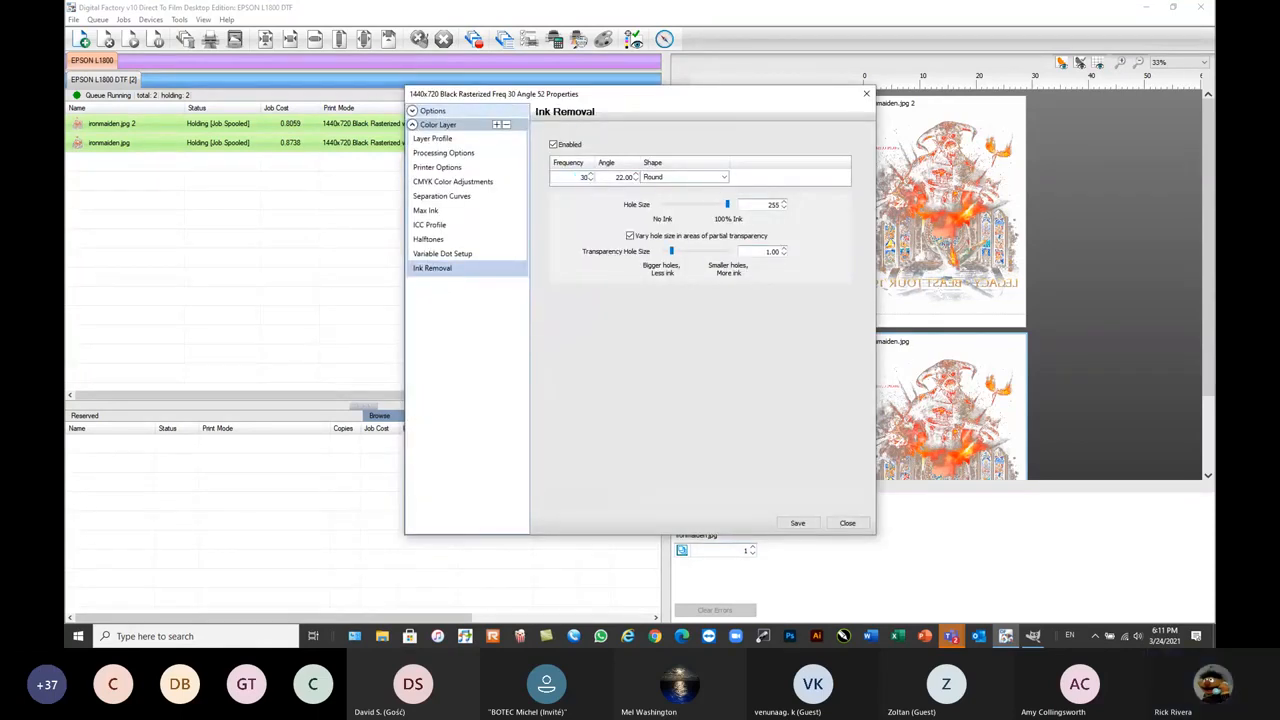
pyautogui.moveTo(723, 106)
pyautogui.mouseDown()
pyautogui.moveTo(655, 577)
pyautogui.moveTo(700, 116)
pyautogui.mouseUp()
pyautogui.moveTo(581, 193); pyautogui.dragTo(659, 192)
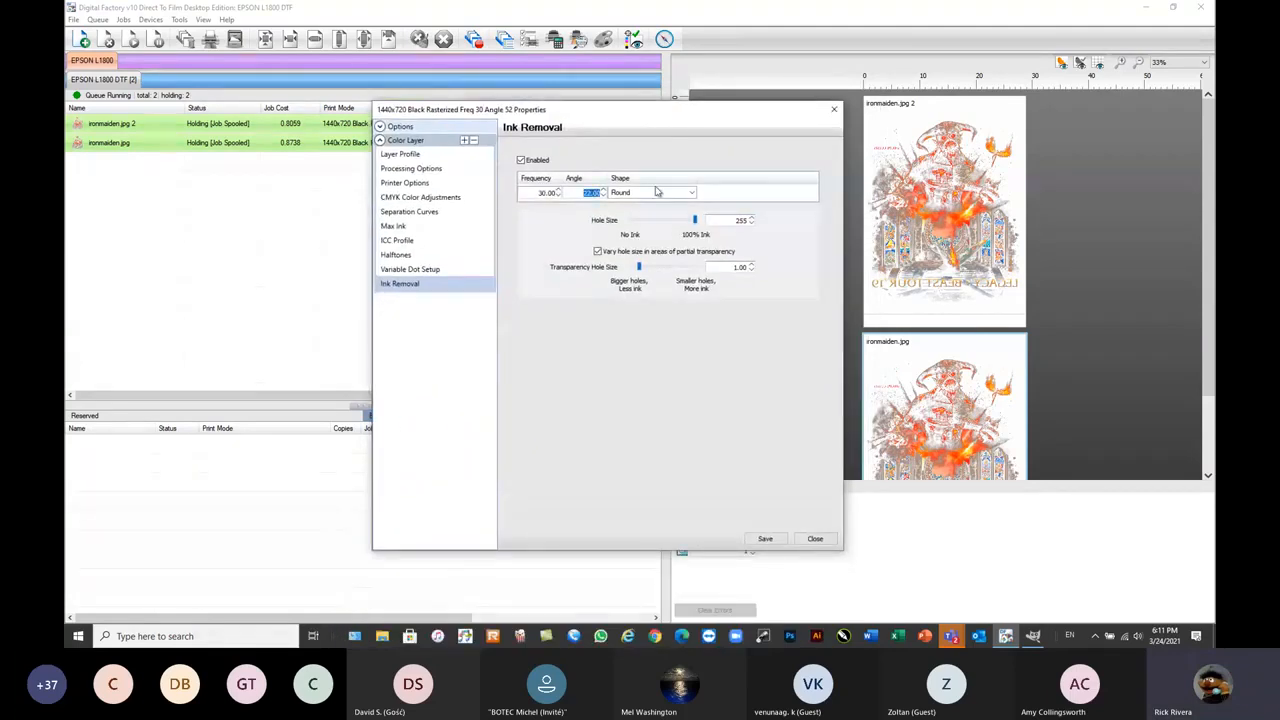
pyautogui.write('52')
pyautogui.press('Return')
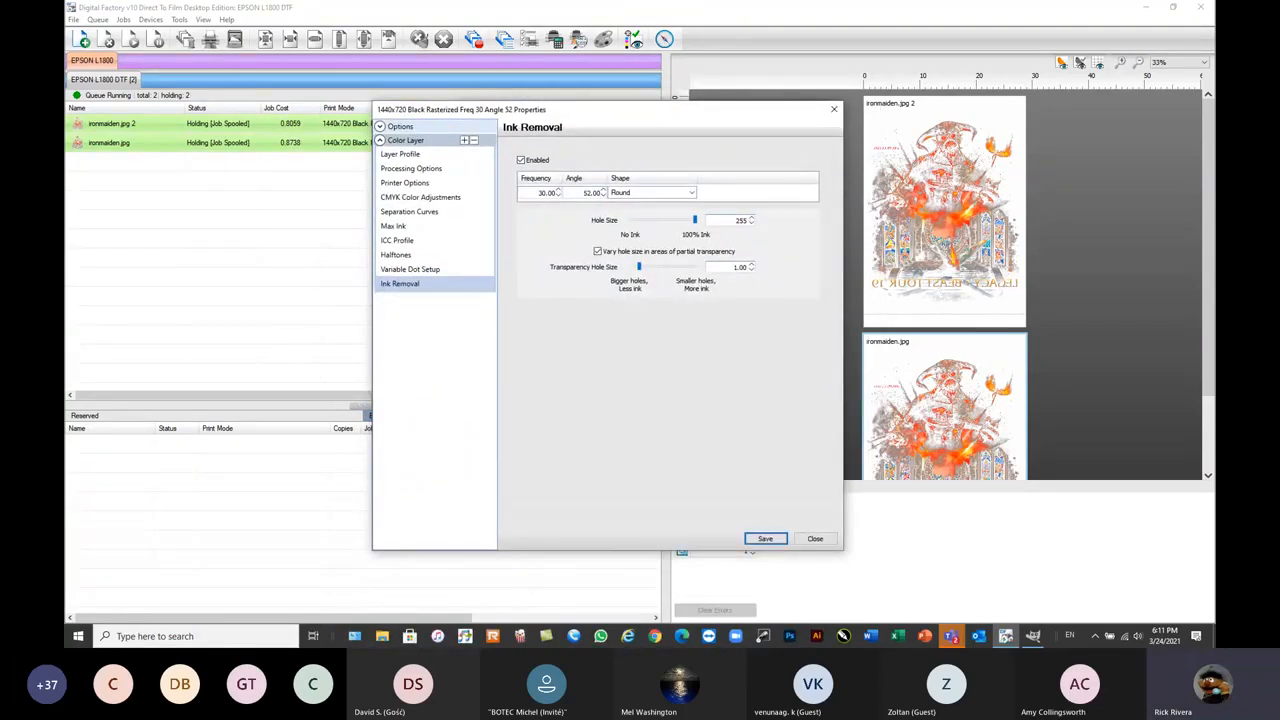
# - Set the ink removal shape to Euclidean round, save the print mode properties and close the Print Mode Manager
pyautogui.click(691, 193)
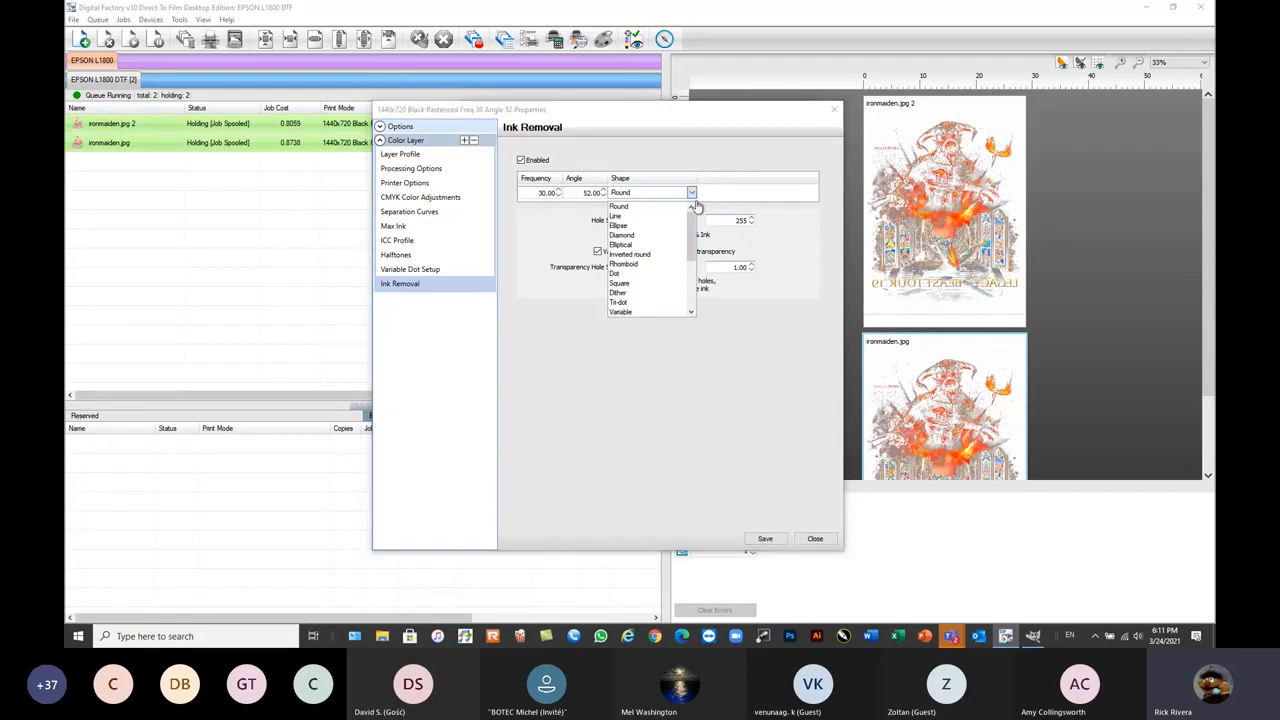
pyautogui.scroll(-3, 692, 252)
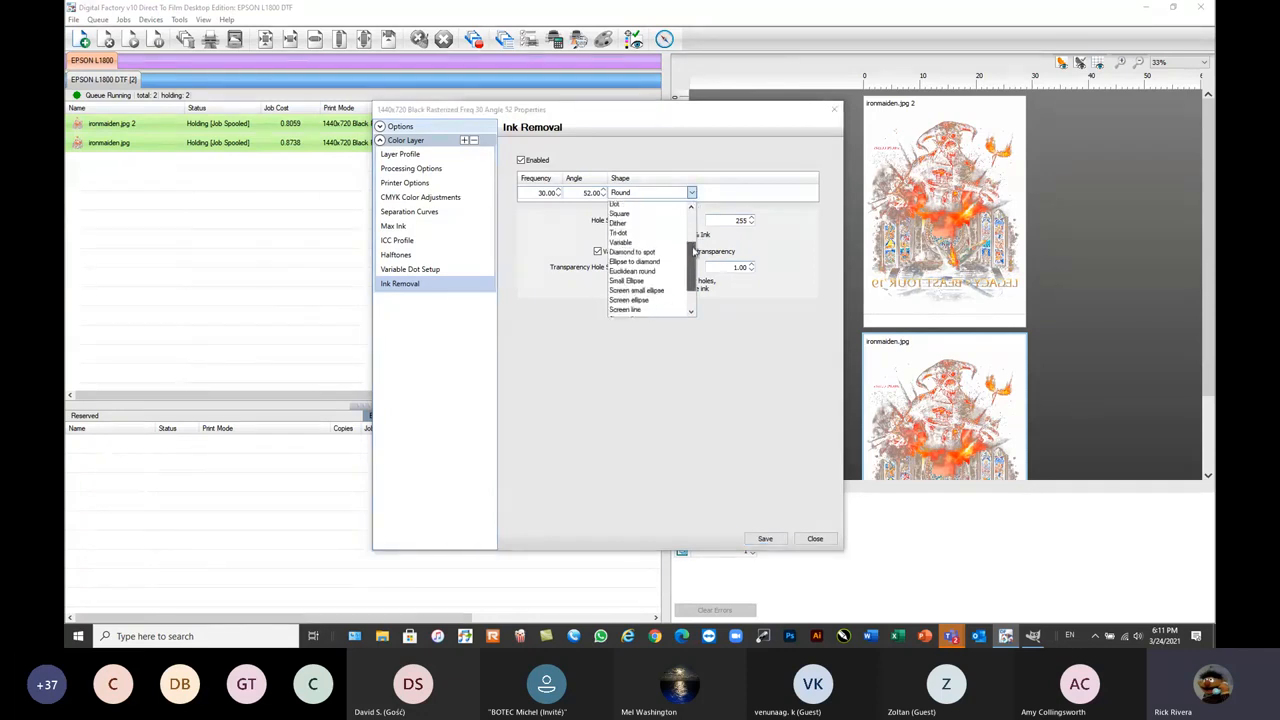
pyautogui.scroll(-1, 693, 250)
pyautogui.click(638, 261)
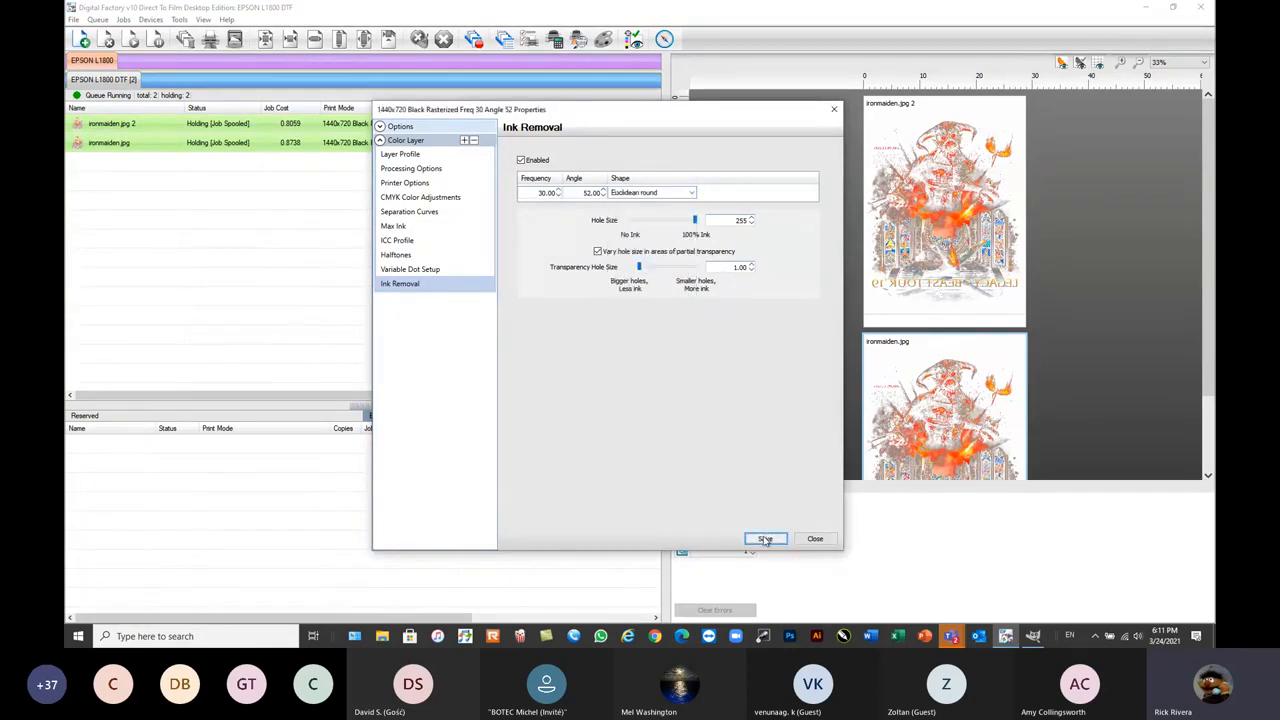
pyautogui.click(763, 538)
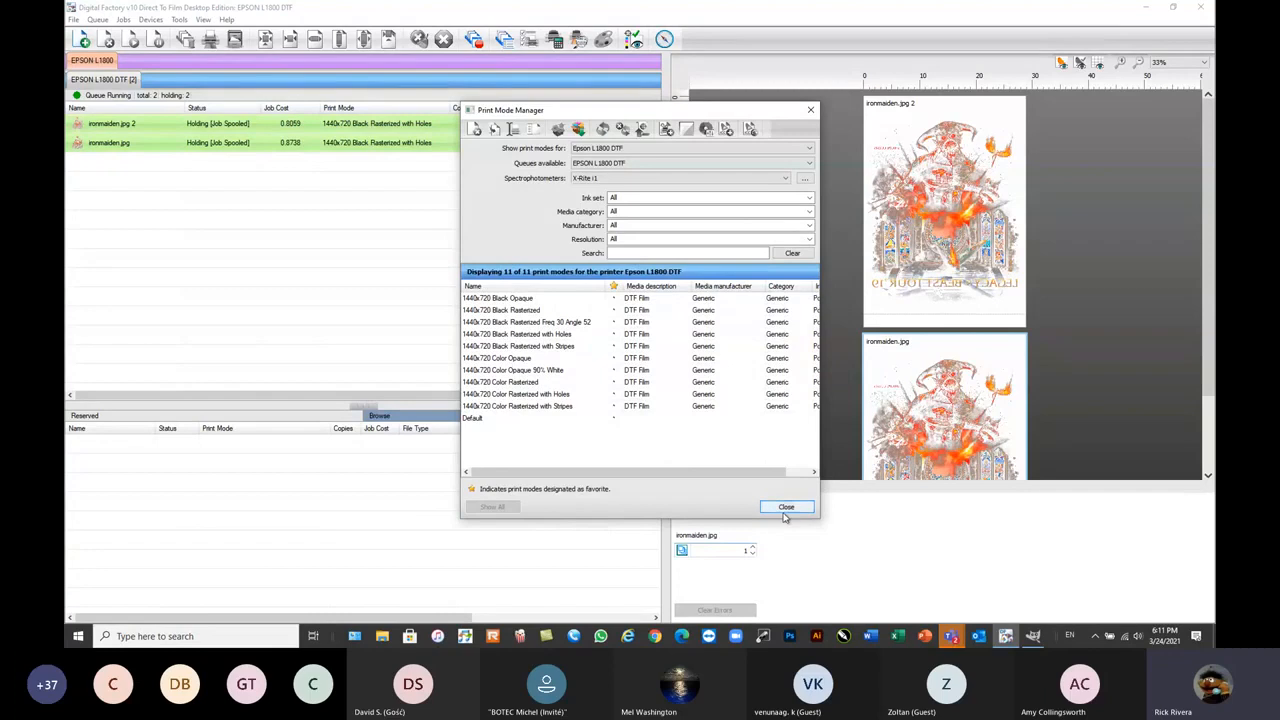
pyautogui.click(787, 508)
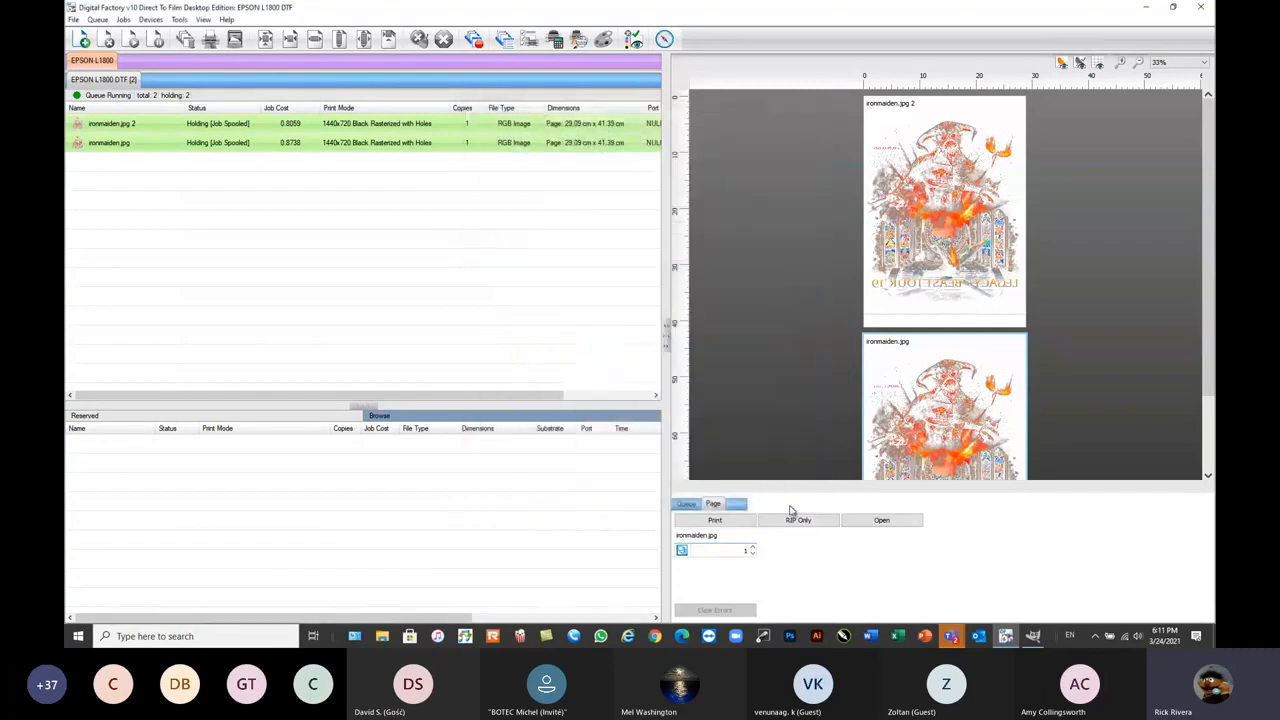
# - Open the ironmaiden.jpg page and assign its job the 1440x720 Black Rasterized Freq 30 Angle 52 print mode
pyautogui.rightClick(280, 163)
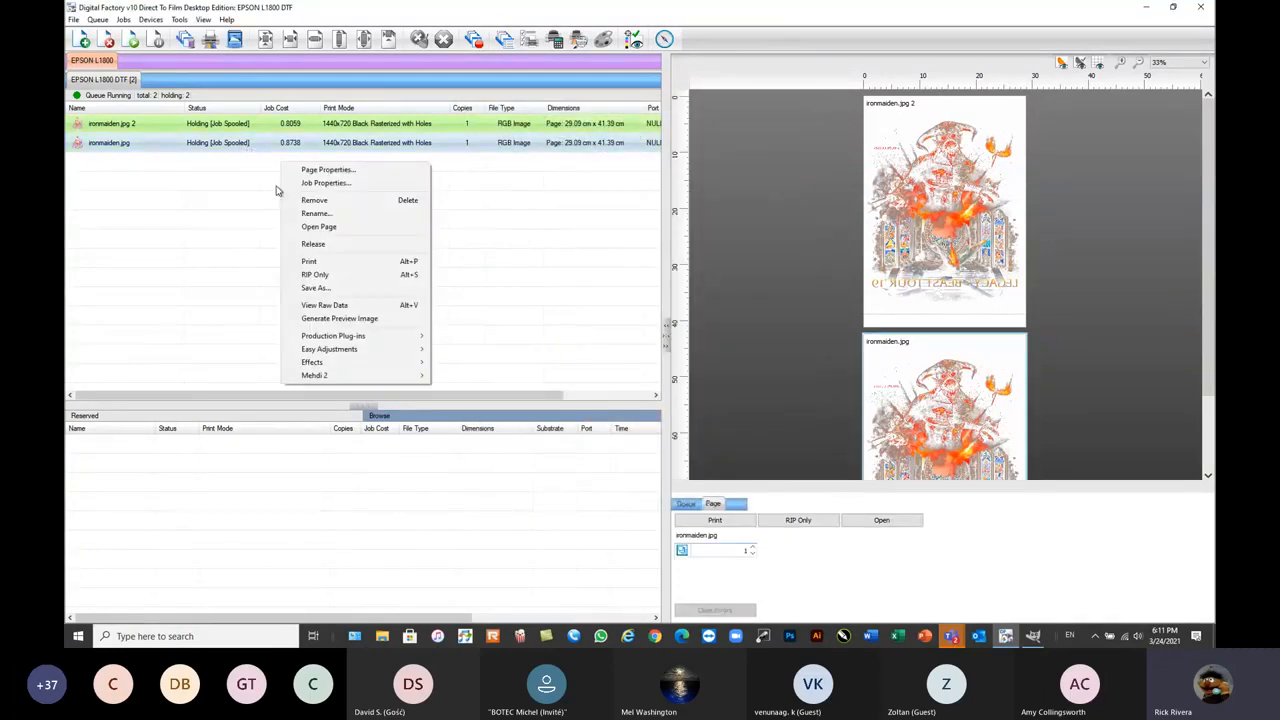
pyautogui.click(314, 233)
pyautogui.click(224, 145)
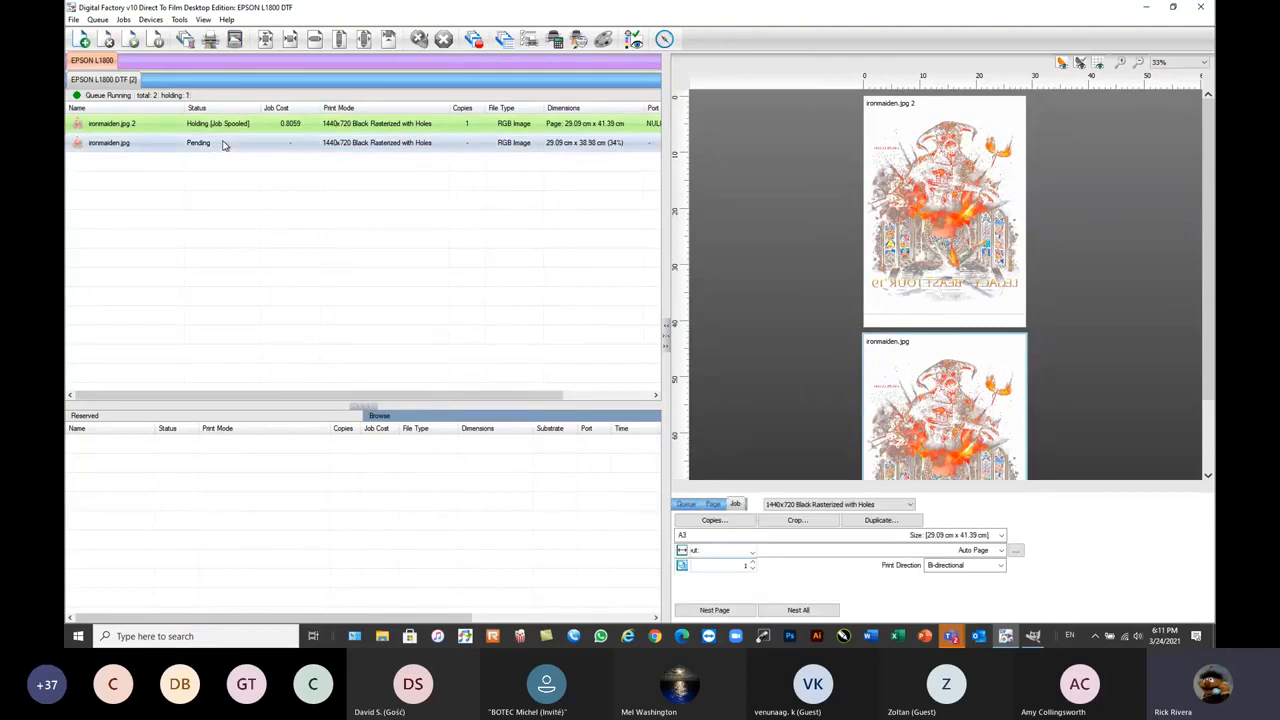
pyautogui.click(869, 503)
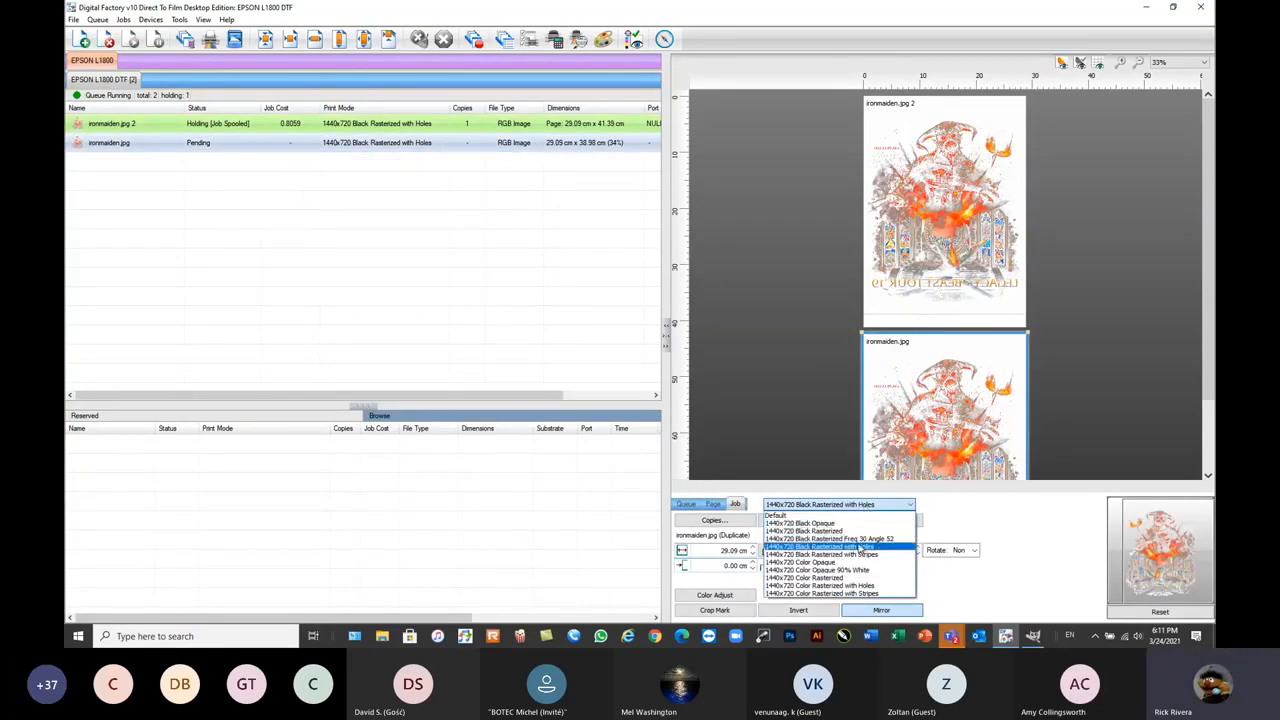
pyautogui.click(860, 539)
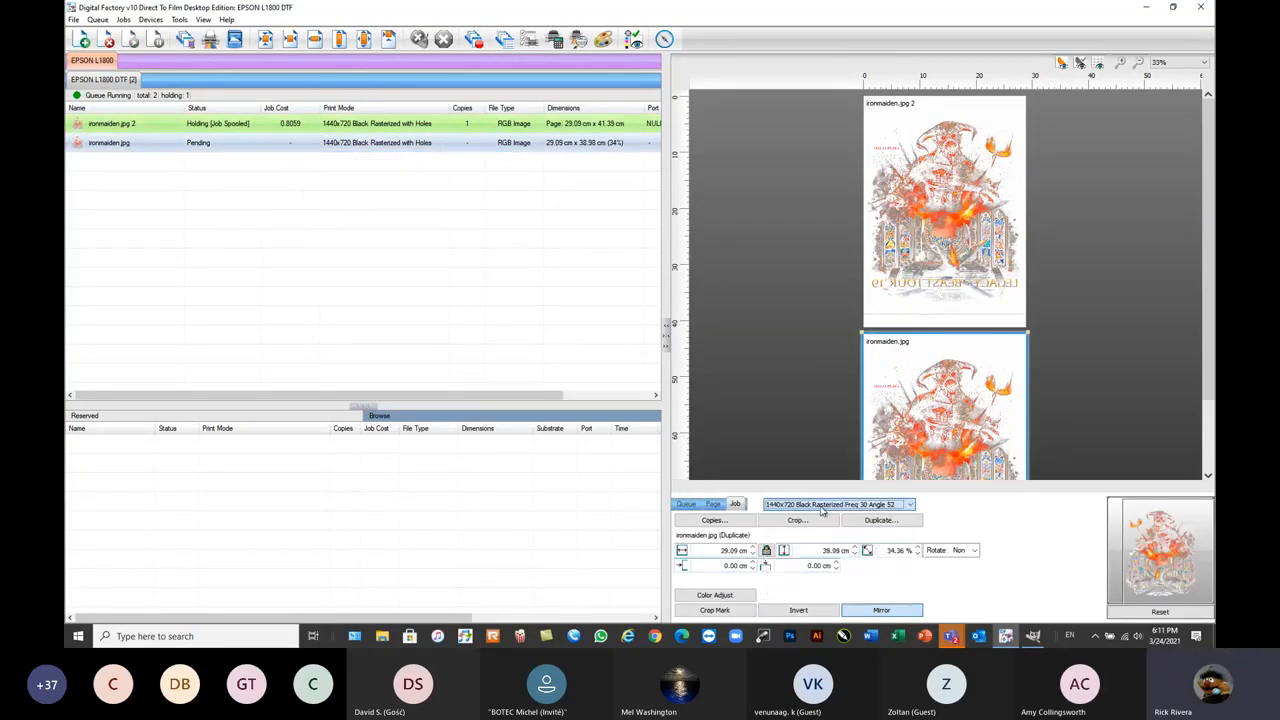
# - RIP the ironmaiden.jpg job without printing, then open its raw data in a widened window over the queue
pyautogui.rightClick(368, 150)
pyautogui.click(407, 291)
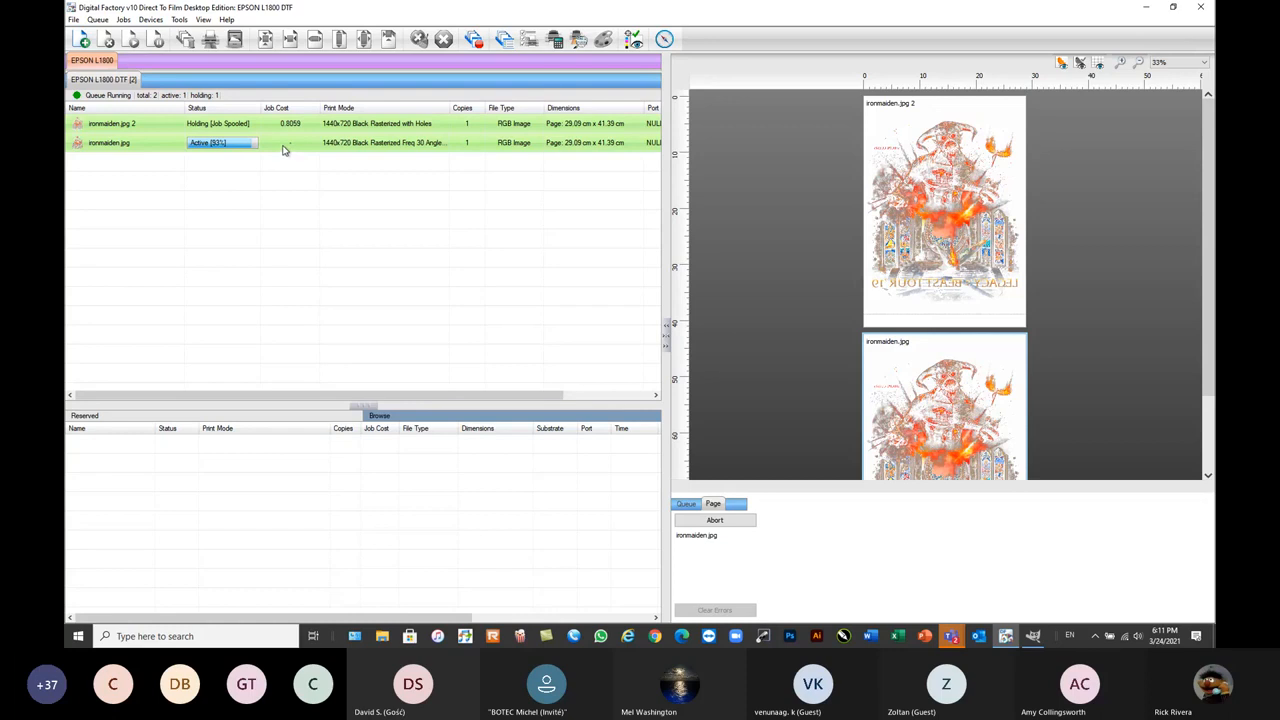
pyautogui.moveTo(283, 149)
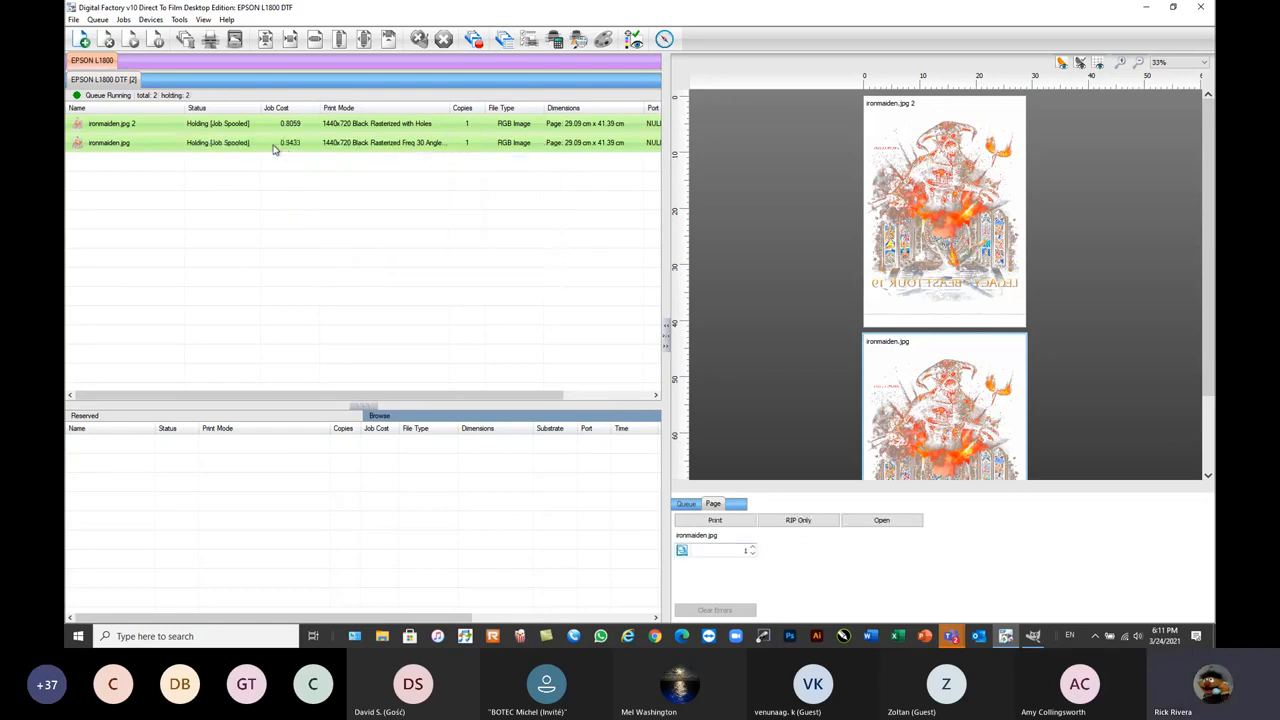
pyautogui.rightClick(280, 147)
pyautogui.click(317, 289)
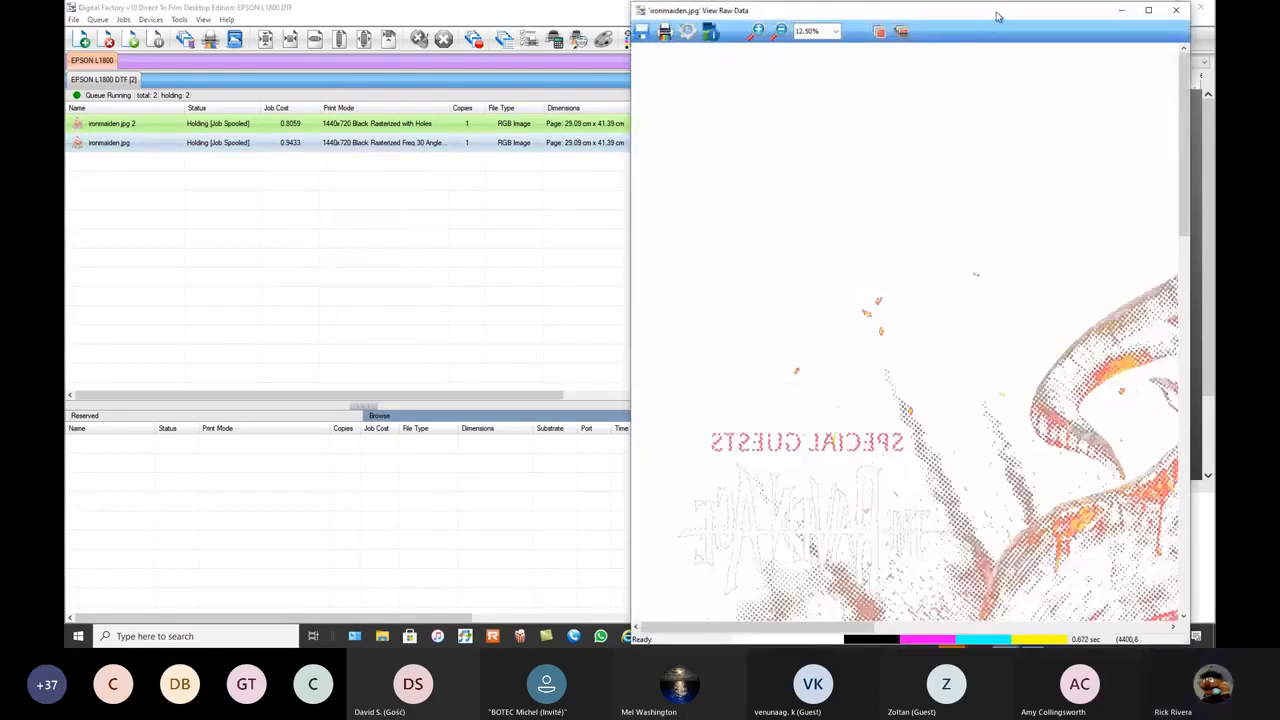
pyautogui.moveTo(997, 14); pyautogui.dragTo(671, 16)
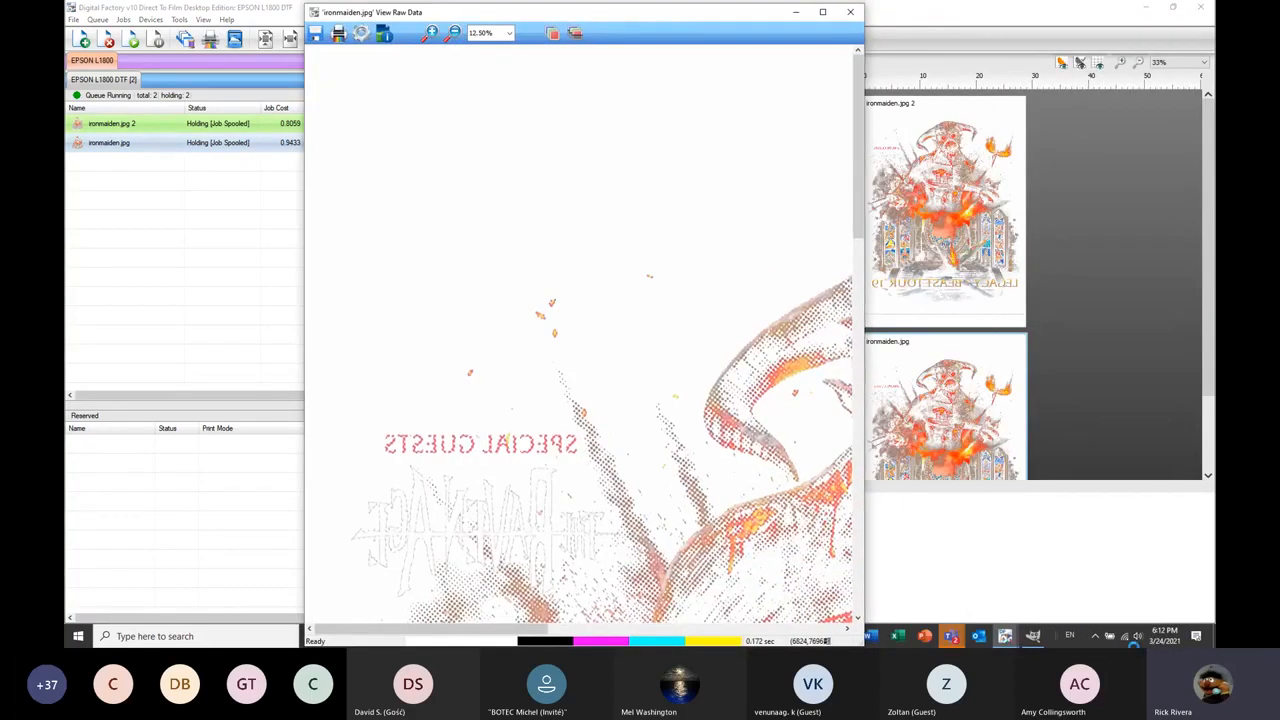
pyautogui.moveTo(866, 645); pyautogui.dragTo(1050, 642)
# - Examine the hole pattern across the ironmaiden.jpg raw data in color and in the solid black view, then close the raw data window
pyautogui.scroll(-1, 860, 338)
pyautogui.scroll(-3, 858, 338)
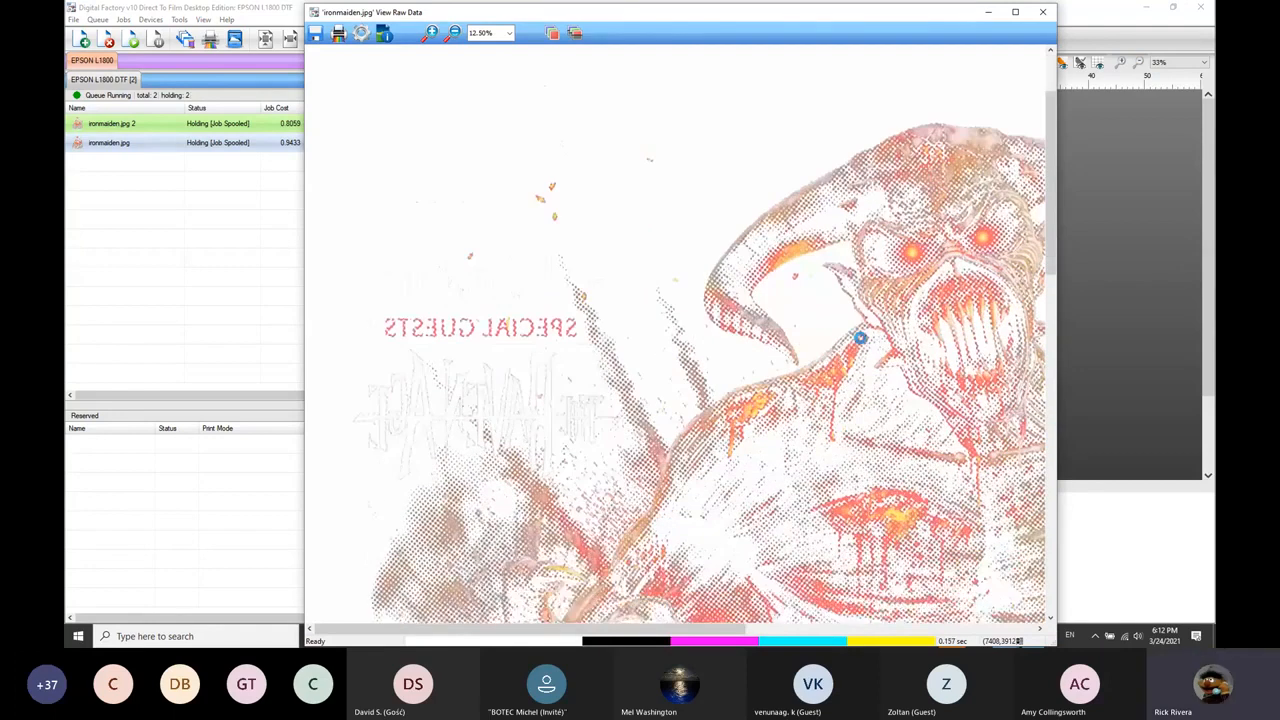
pyautogui.moveTo(699, 630); pyautogui.dragTo(767, 631)
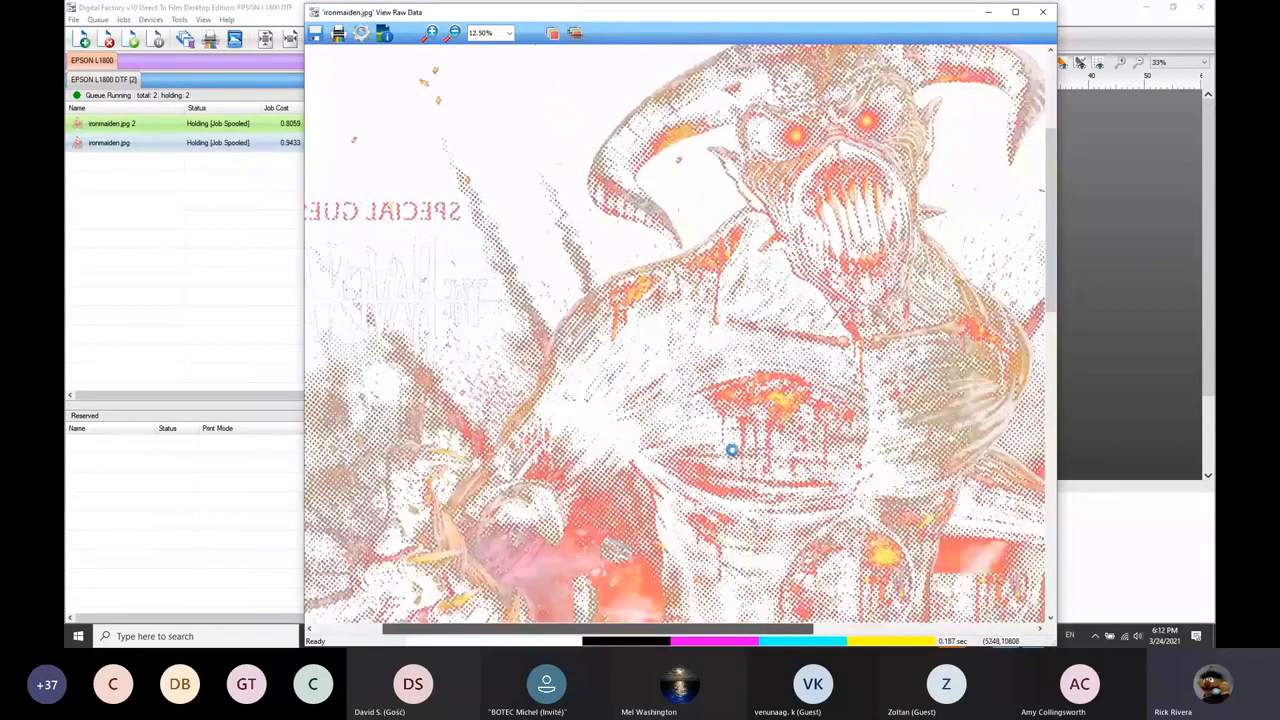
pyautogui.scroll(2, 810, 248)
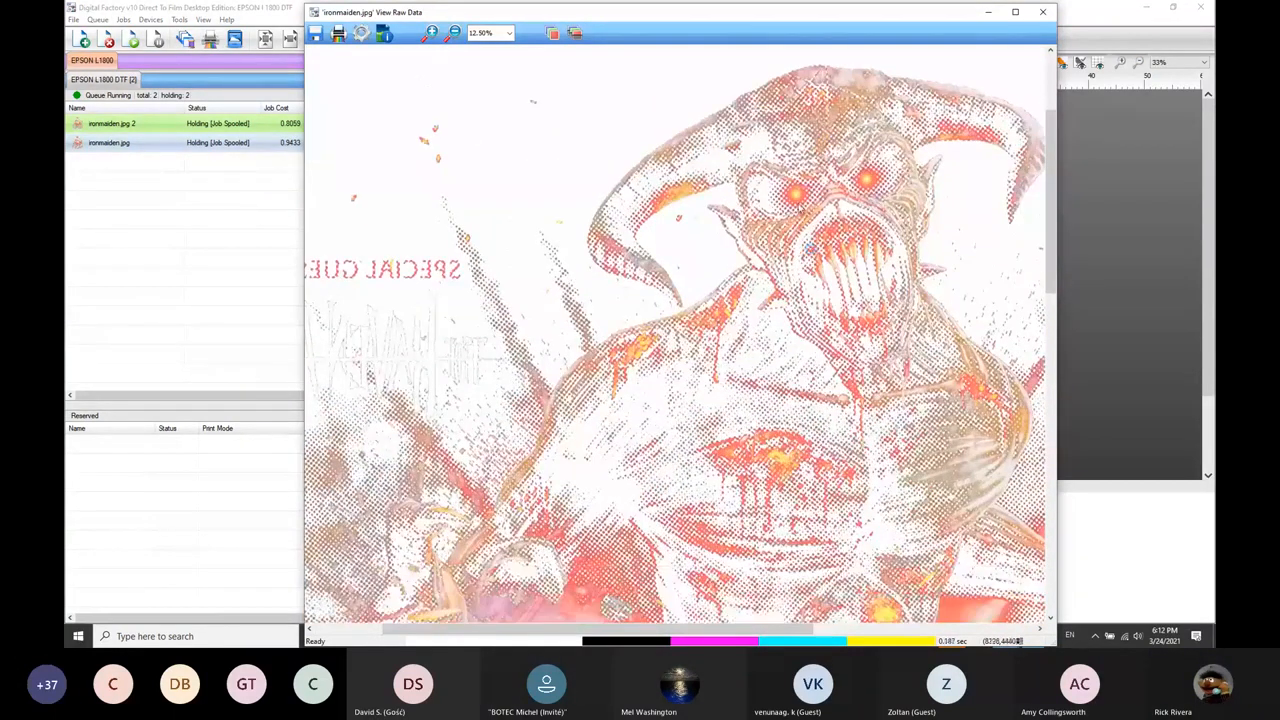
pyautogui.scroll(1, 790, 230)
pyautogui.click(575, 33)
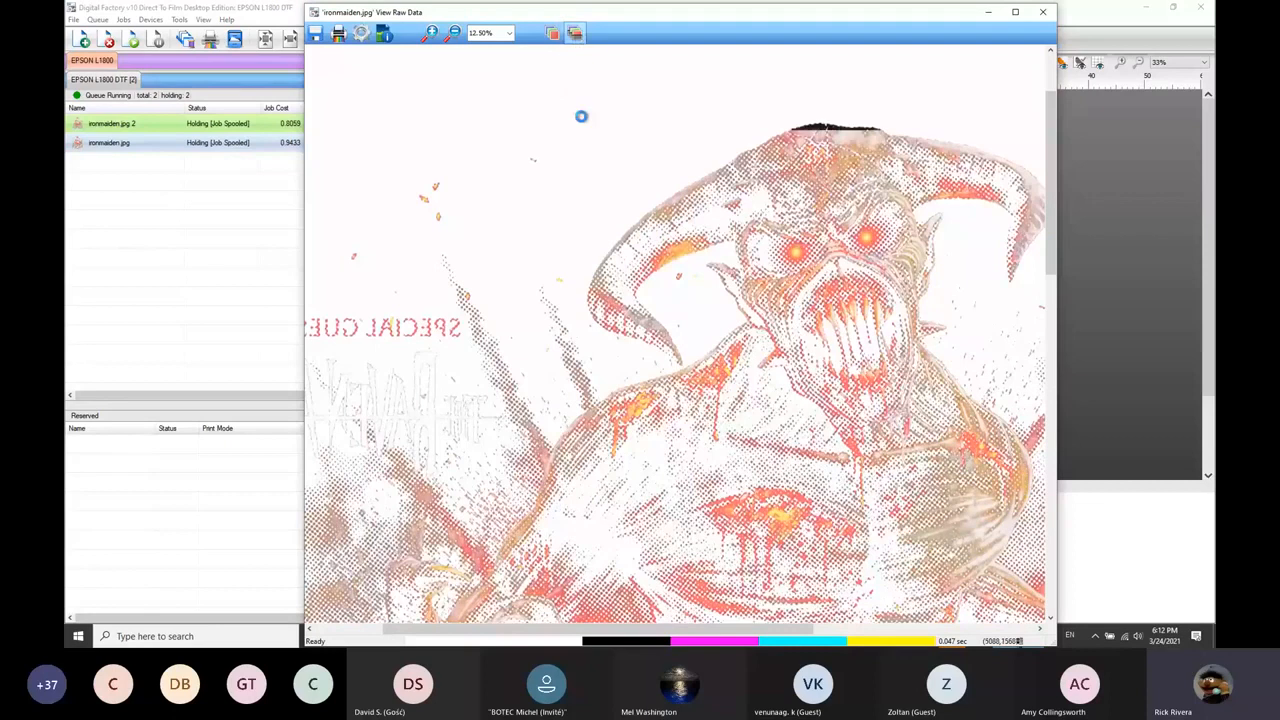
pyautogui.scroll(-2, 712, 490)
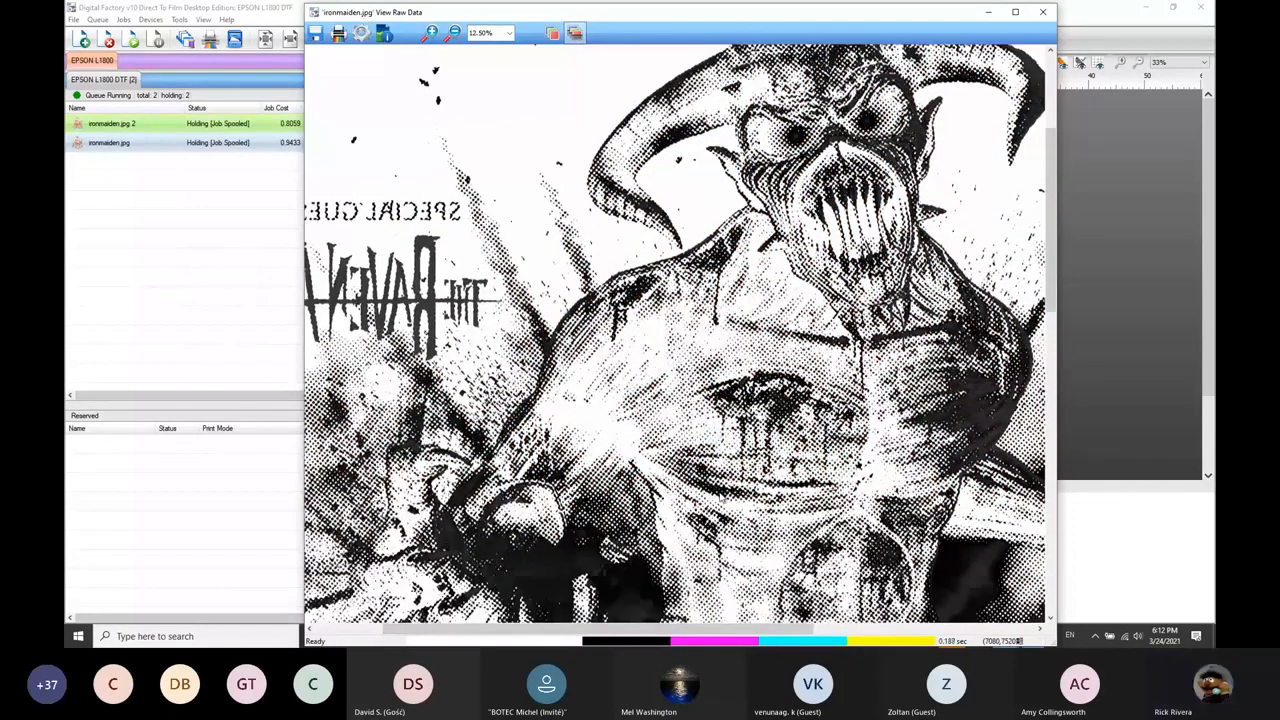
pyautogui.scroll(-8, 718, 494)
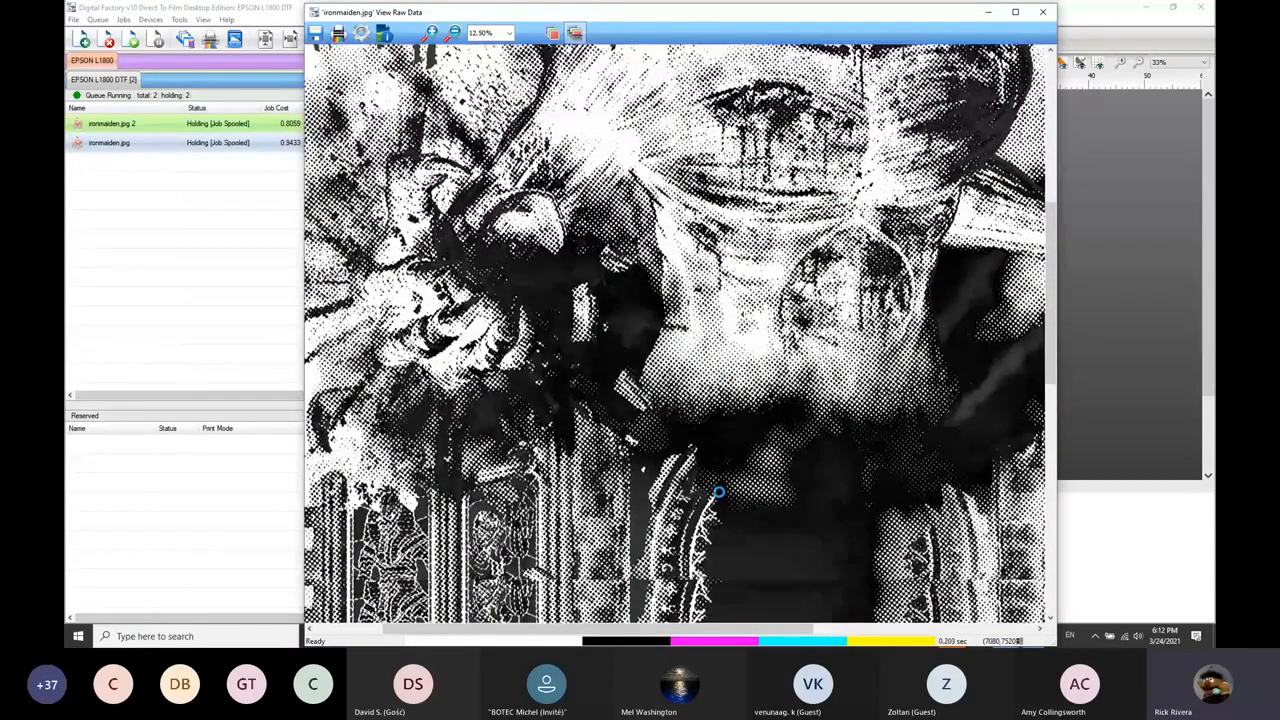
pyautogui.scroll(-5, 720, 497)
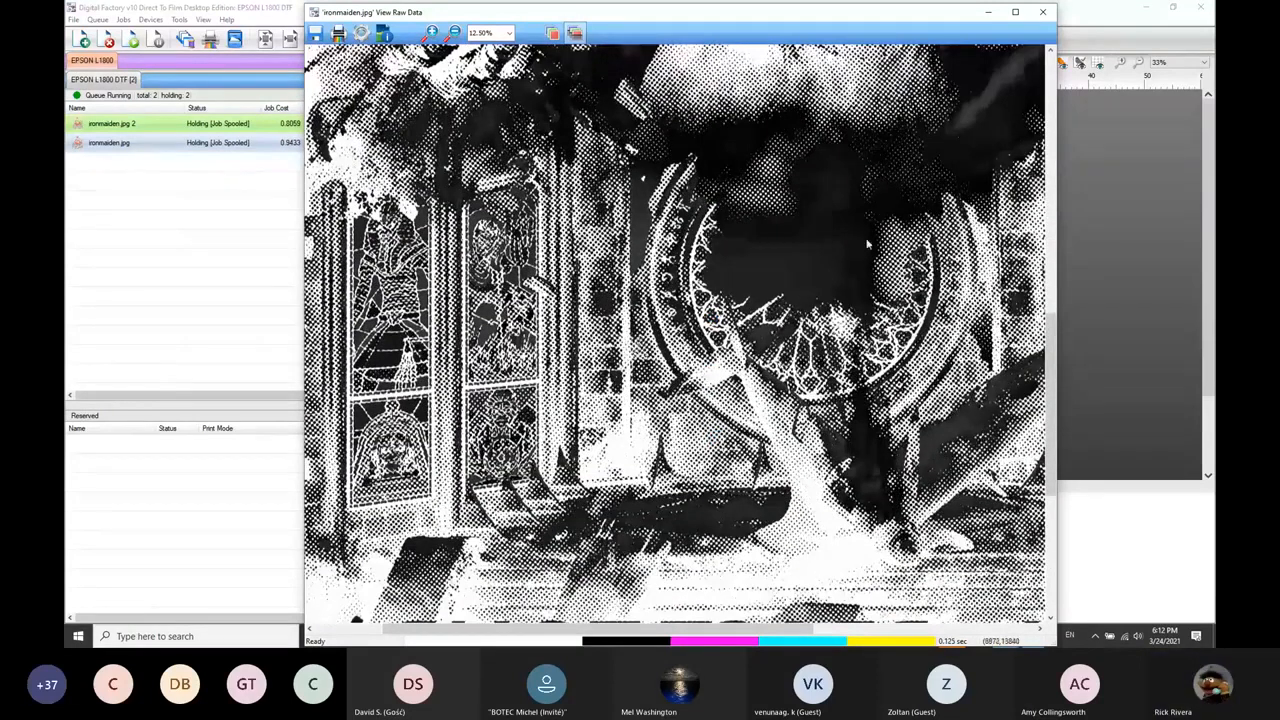
pyautogui.click(1043, 12)
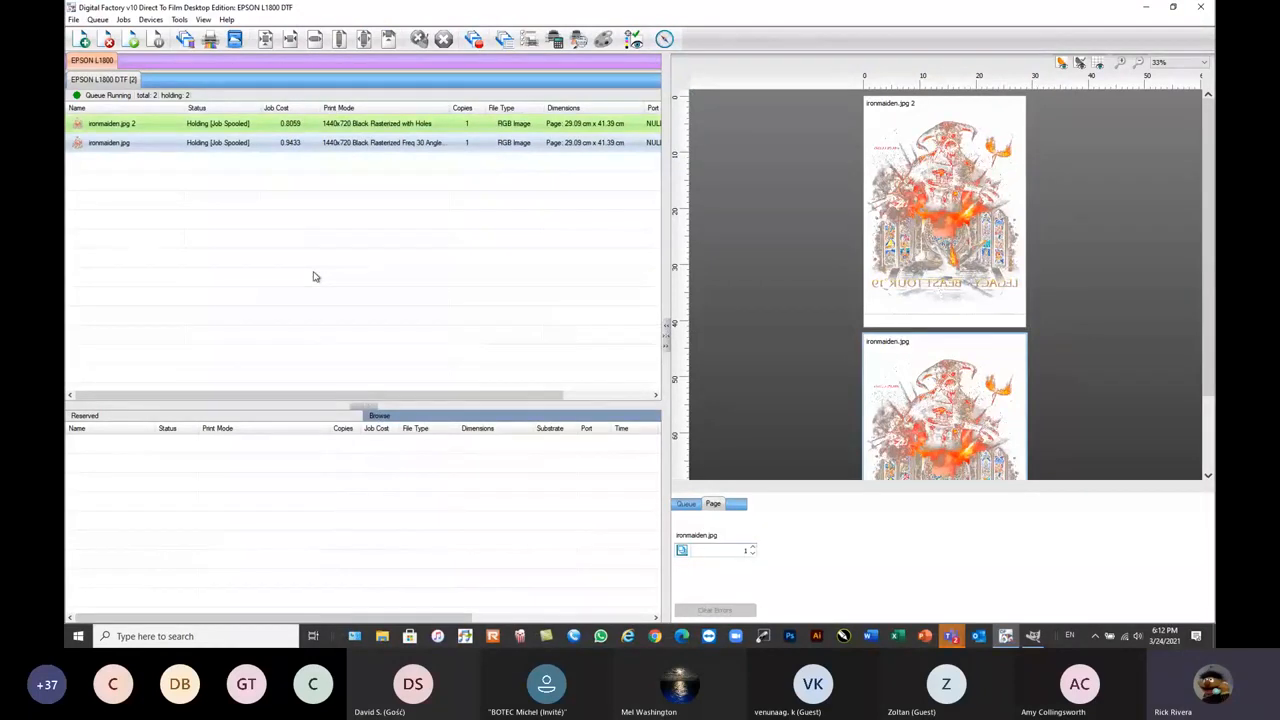
# - Open the Print Mode Manager and enlarge its window to show all columns of the print mode list
pyautogui.click(152, 20)
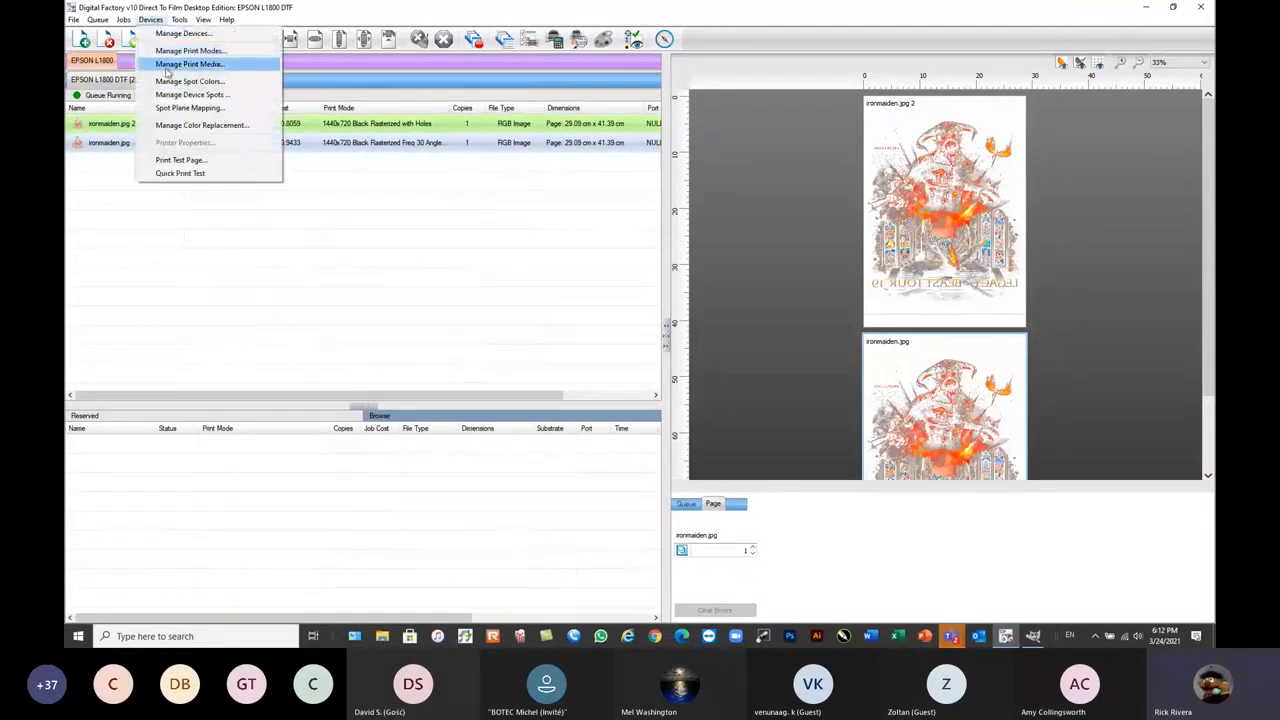
pyautogui.click(185, 50)
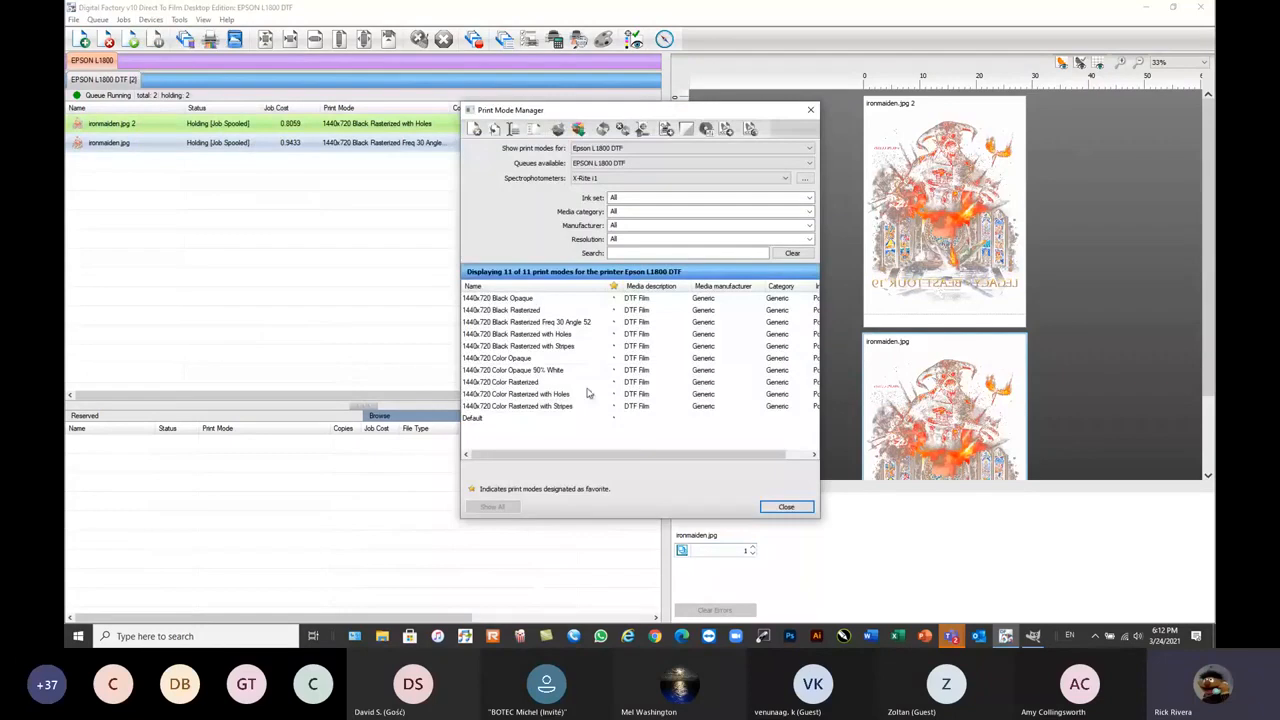
pyautogui.moveTo(818, 518); pyautogui.dragTo(968, 630)
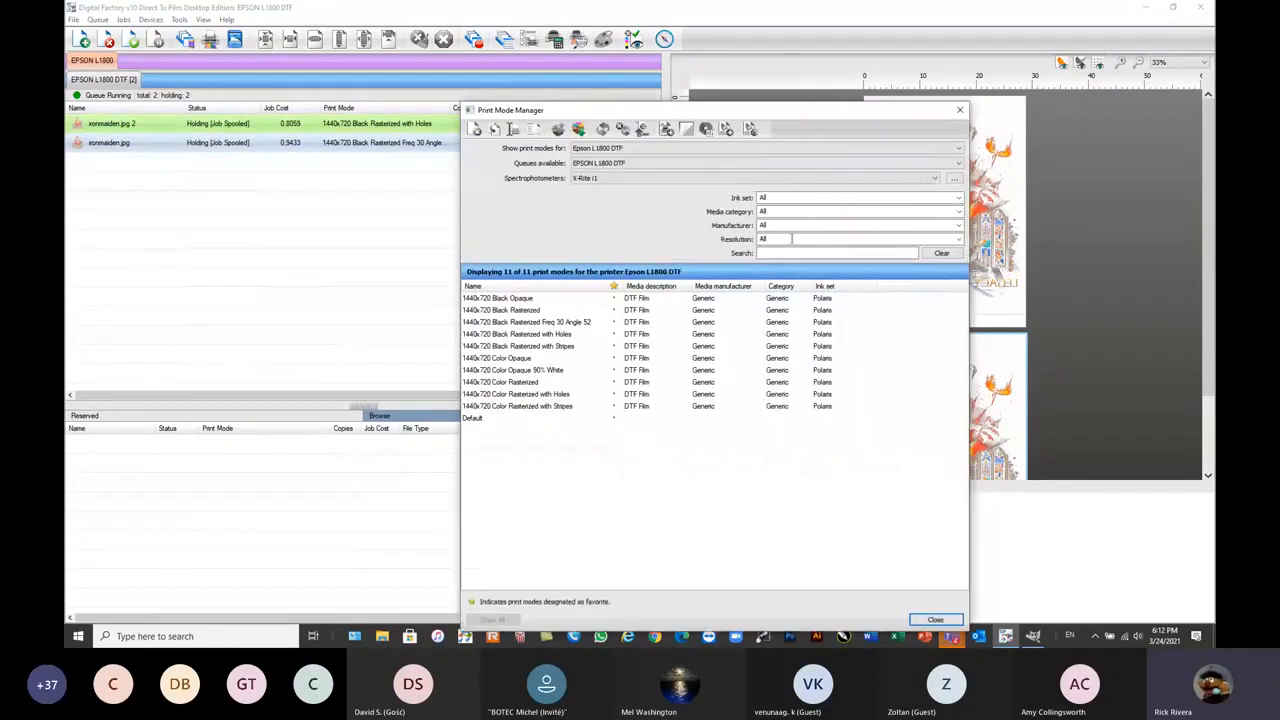
pyautogui.moveTo(752, 112); pyautogui.dragTo(706, 39)
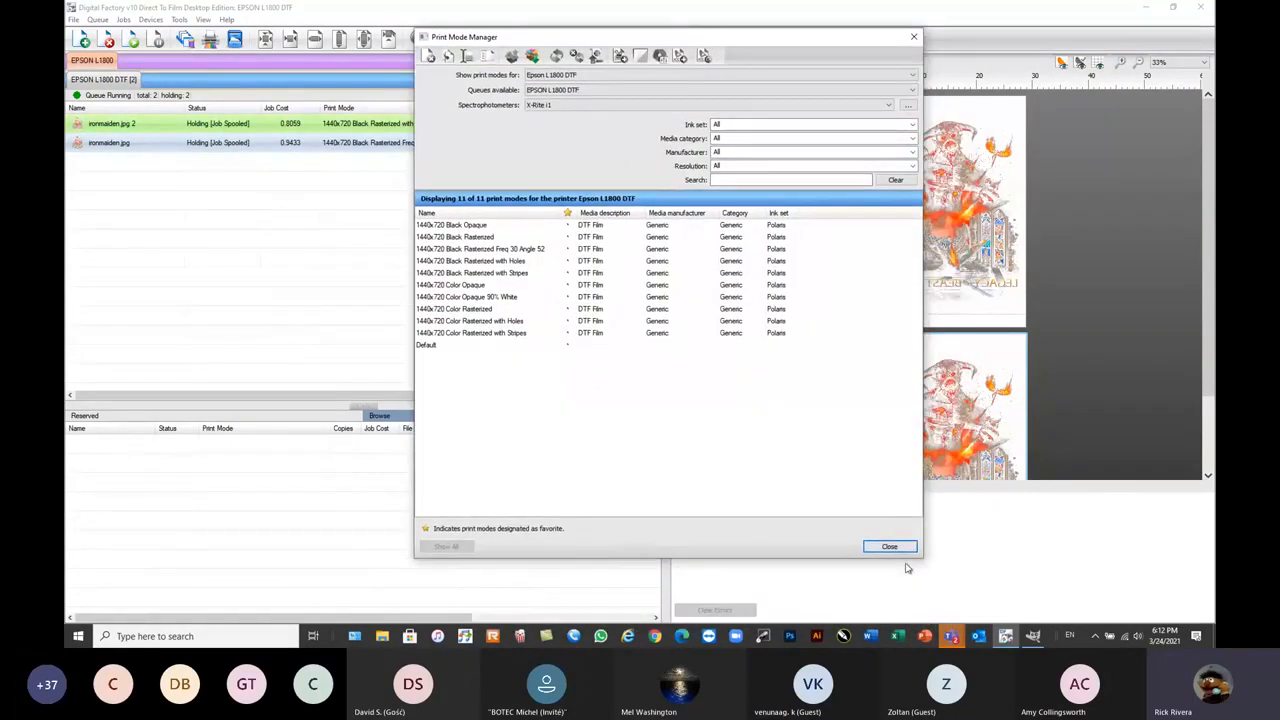
pyautogui.moveTo(908, 558); pyautogui.dragTo(908, 615)
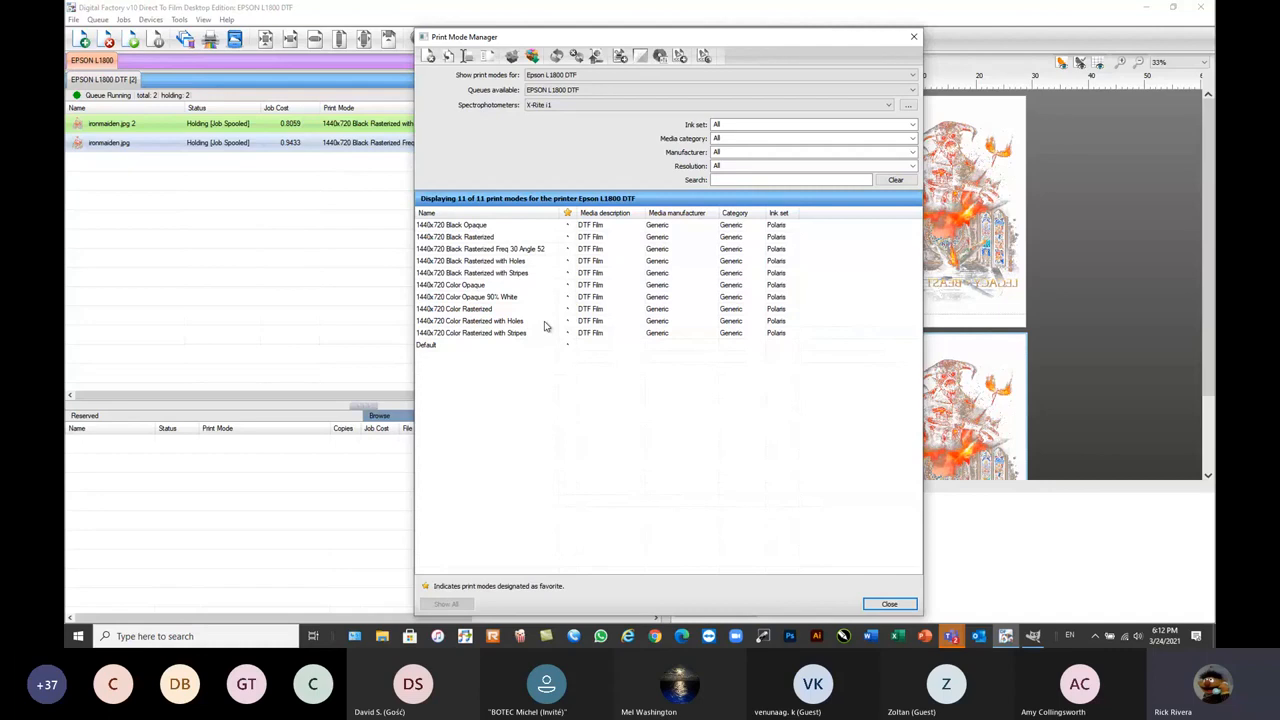
# - Export the 1440x720 Black Rasterized Freq 30 Angle 52 and 1440x720 Color Opaque 90% White print modes to the Desktop as package "L1800 Raster"
pyautogui.click(477, 250)
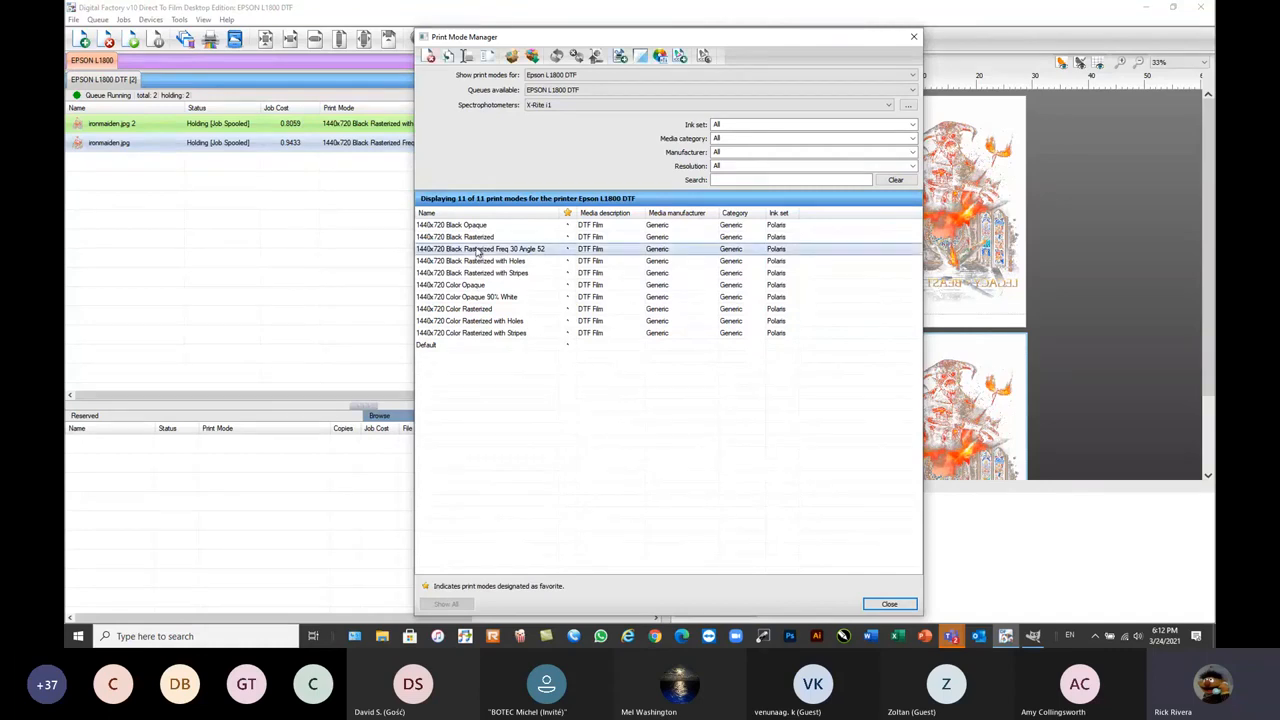
pyautogui.keyDown('shift'); pyautogui.click(480, 298); pyautogui.keyUp('shift')
pyautogui.click(482, 300)
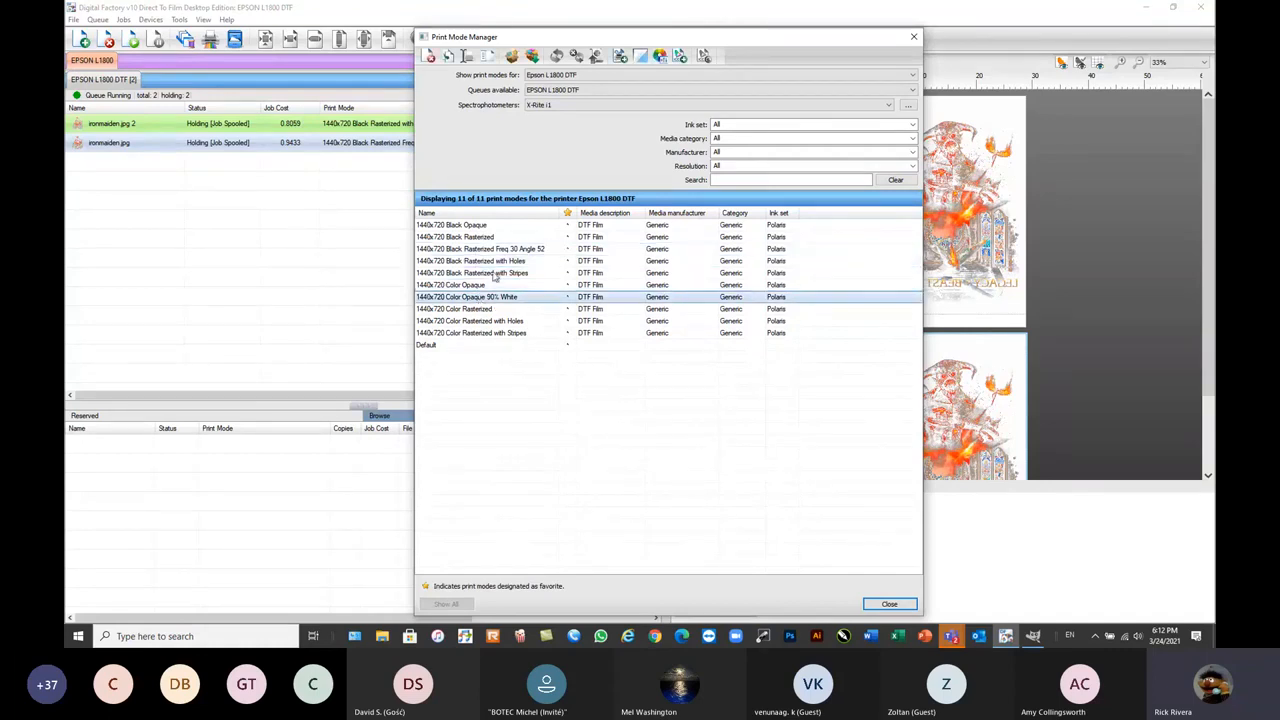
pyautogui.keyDown('ctrl'); pyautogui.click(505, 250); pyautogui.keyUp('ctrl')
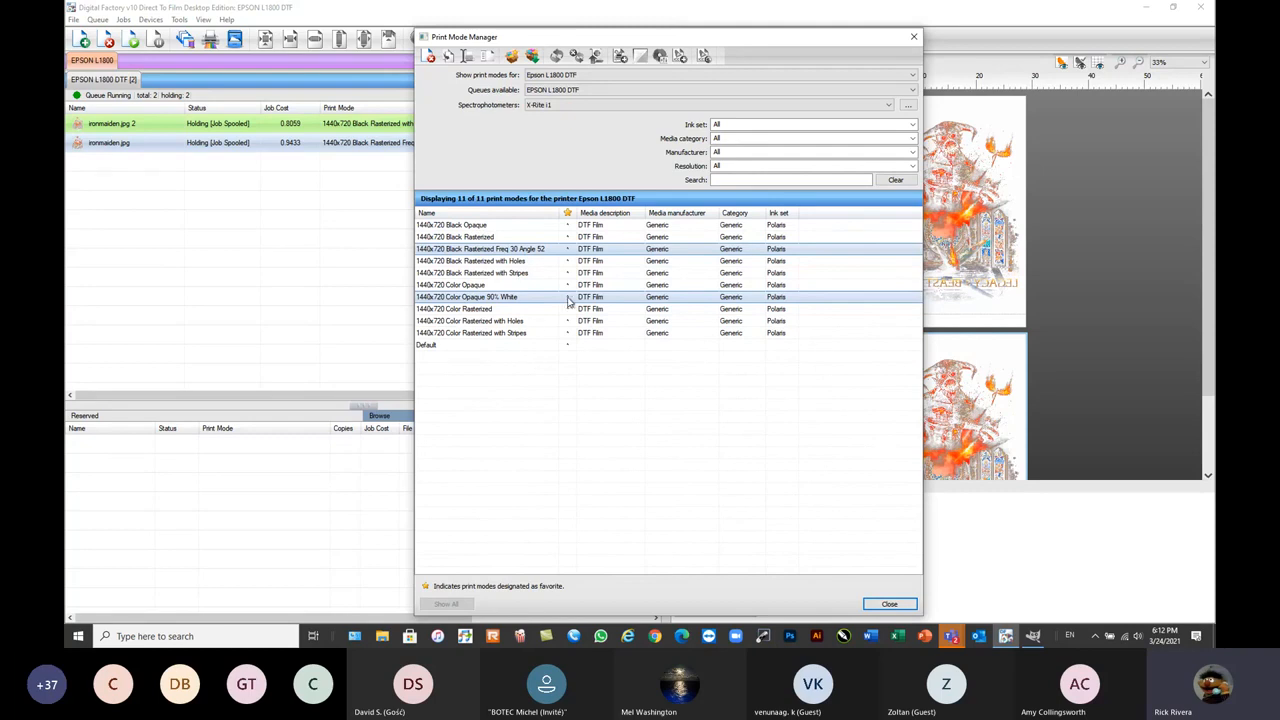
pyautogui.click(512, 57)
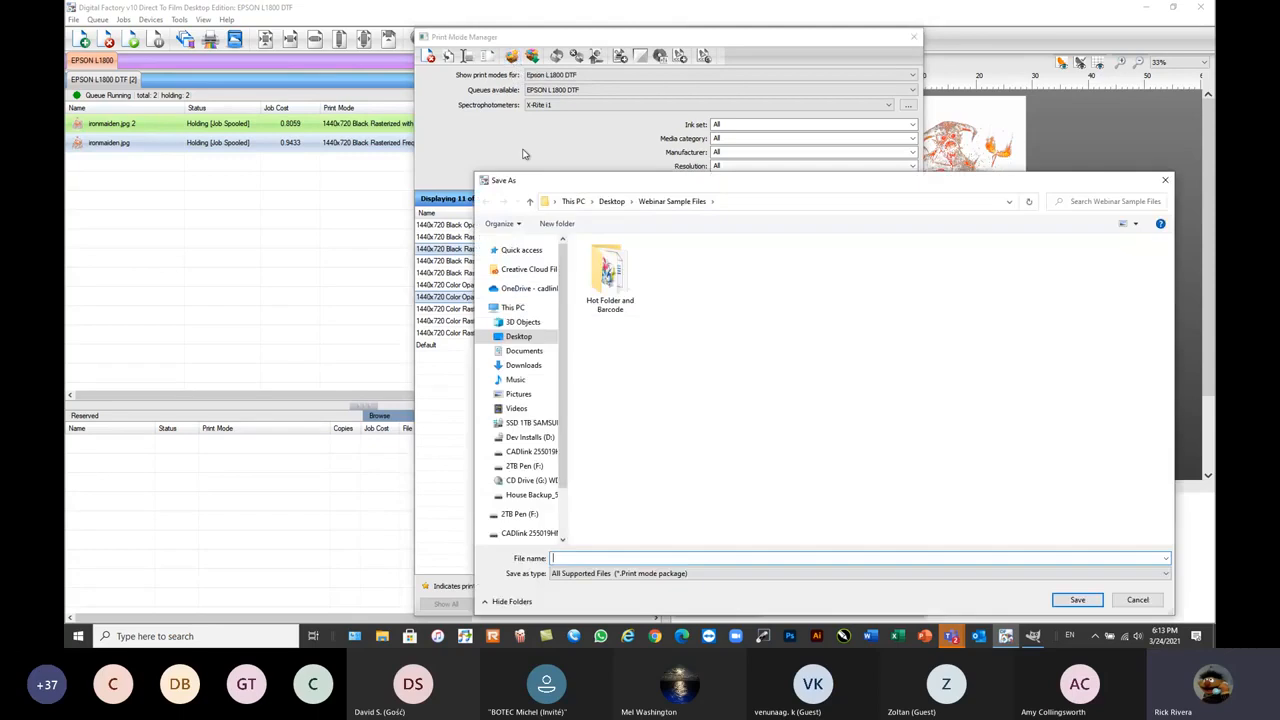
pyautogui.click(517, 337)
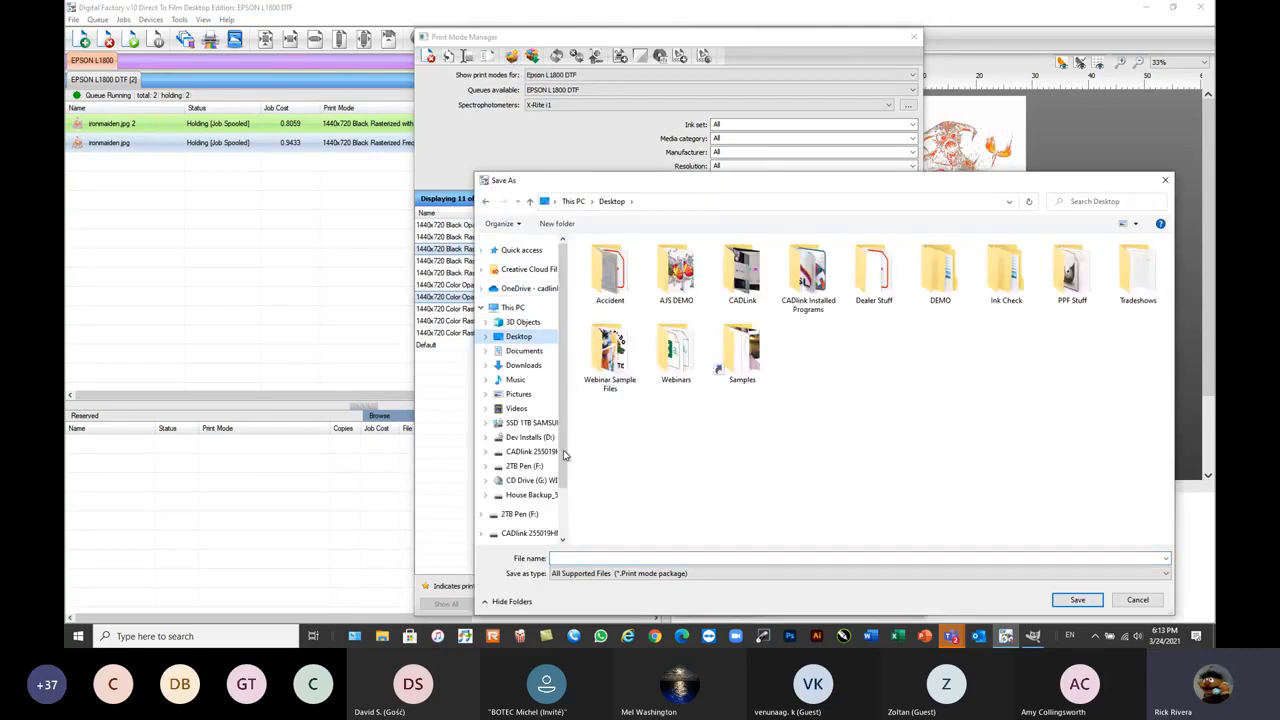
pyautogui.click(572, 558)
pyautogui.write('L180')
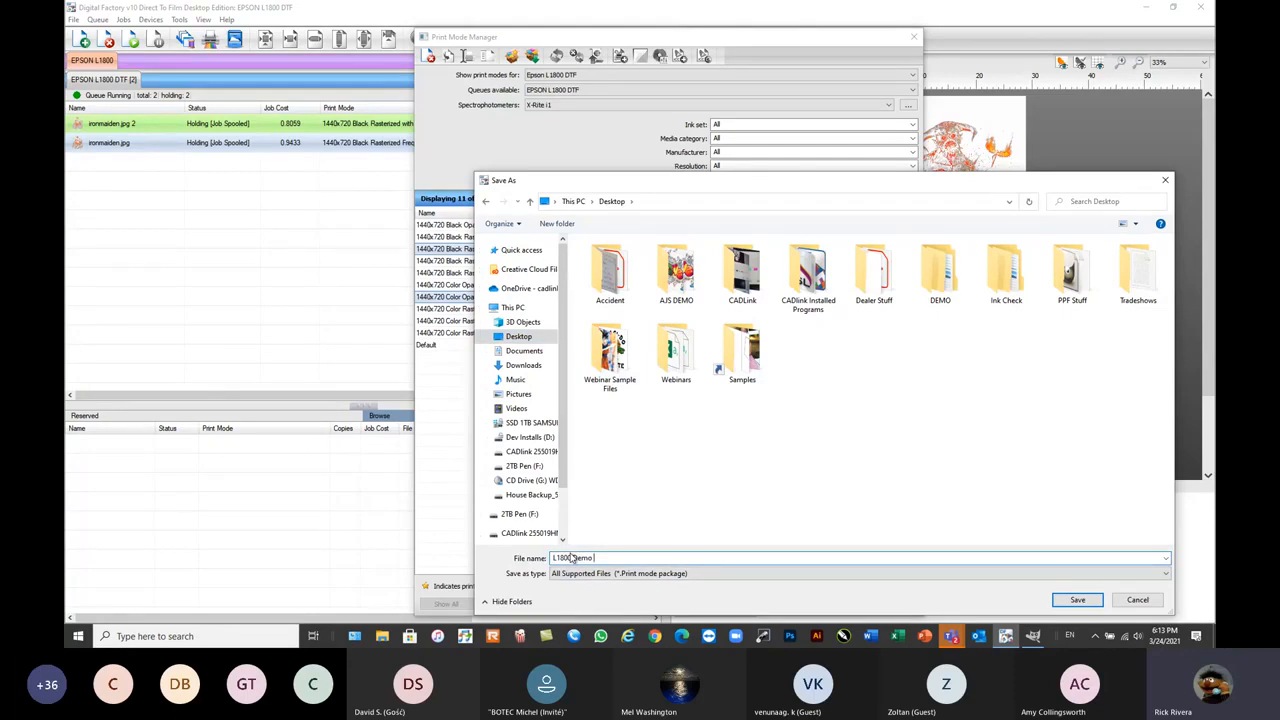
pyautogui.write('0 Raster')
pyautogui.click(1077, 601)
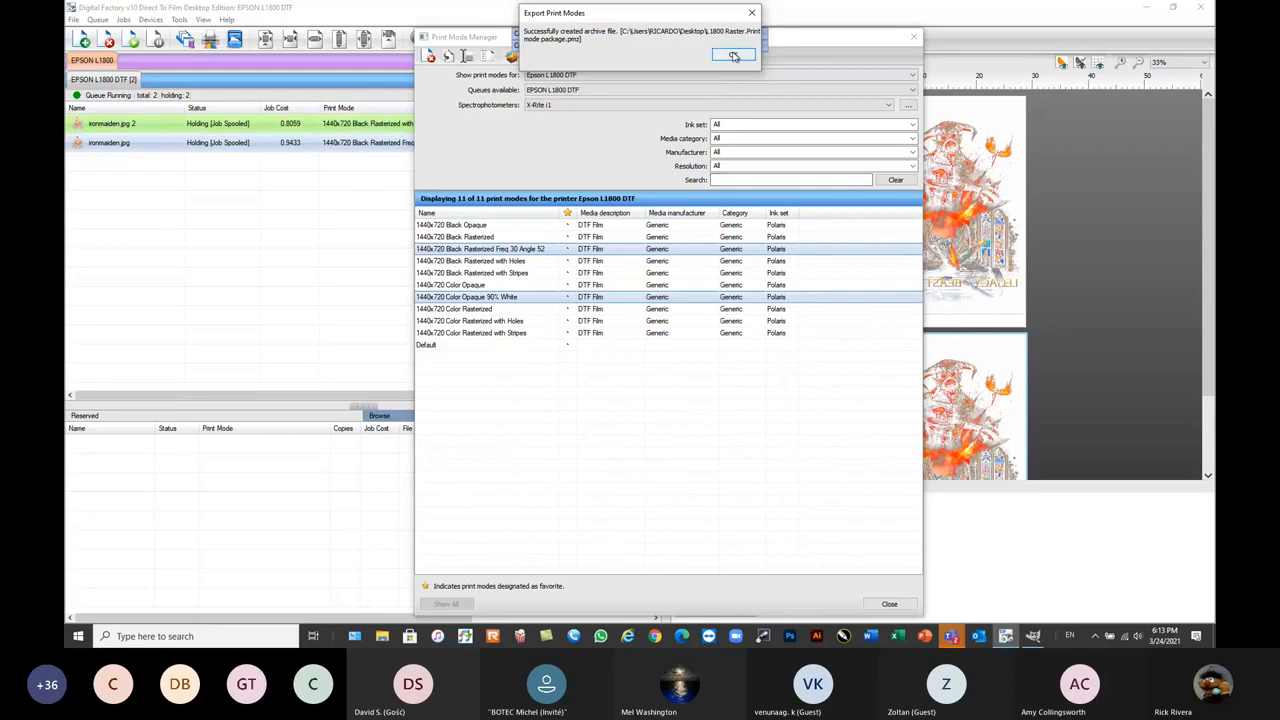
pyautogui.click(733, 55)
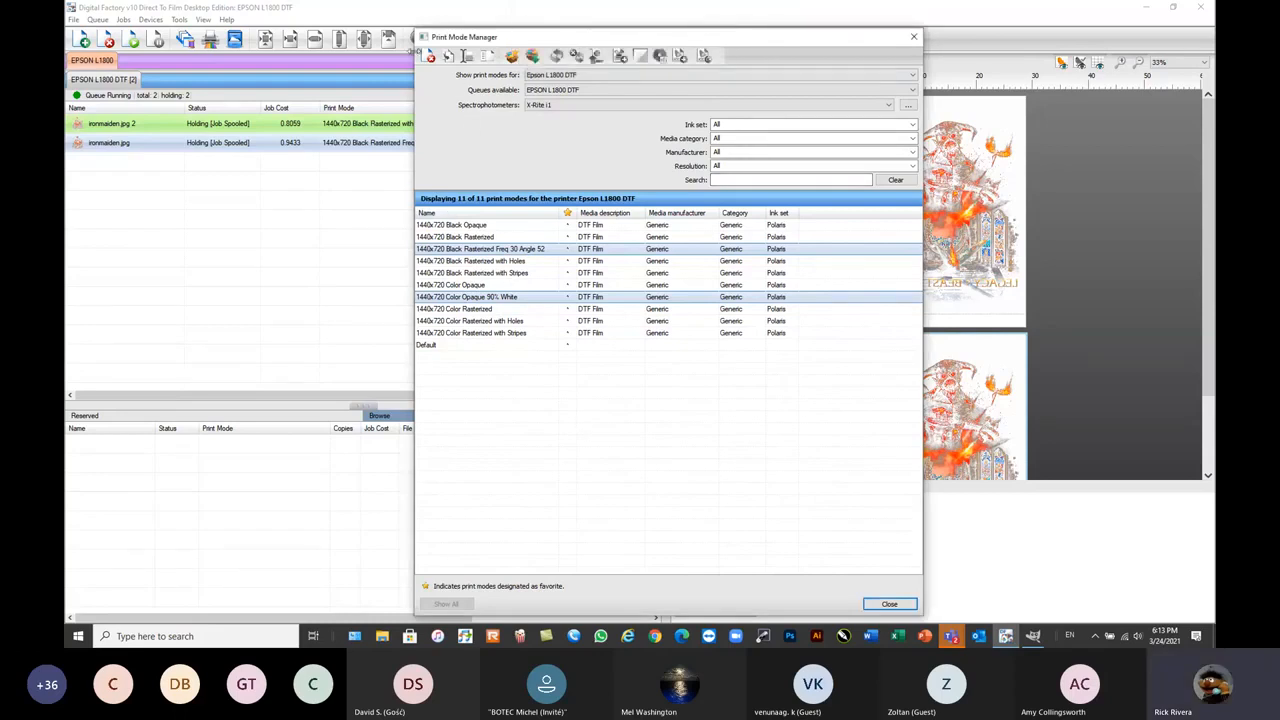
# - Try to delete both exported print modes, Black Rasterized Freq 30 Angle 52 and Color Opaque 90% White, and close the Print Mode Manager
pyautogui.click(428, 57)
pyautogui.click(728, 339)
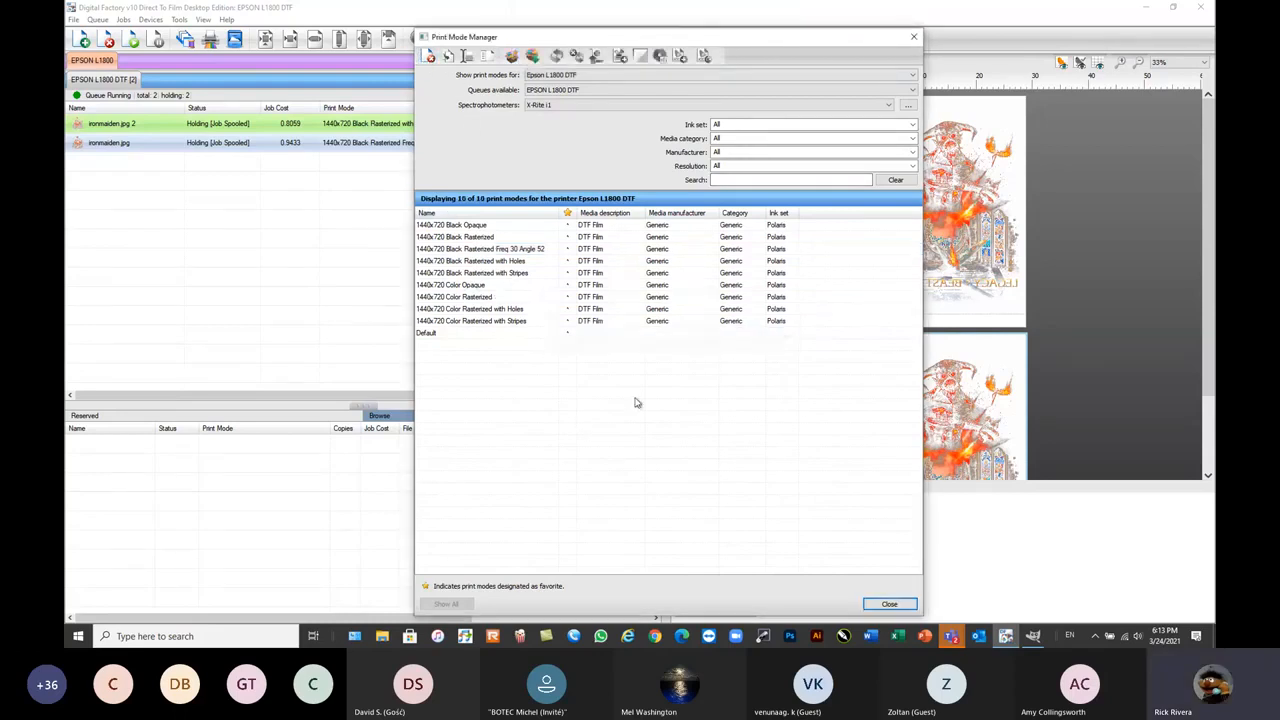
pyautogui.click(890, 604)
# - Remove both ironmaiden jobs from the EPSON L1800 DTF queue
pyautogui.click(280, 172)
pyautogui.moveTo(177, 121); pyautogui.dragTo(256, 158)
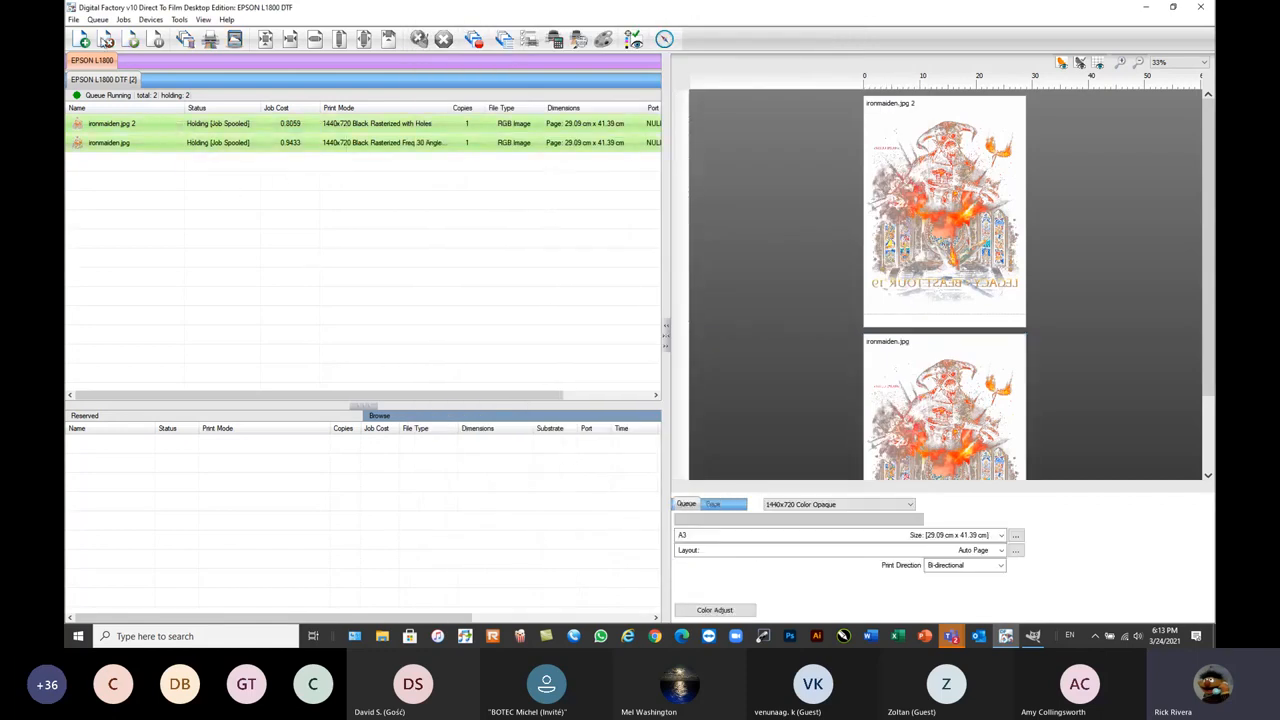
pyautogui.press('Delete')
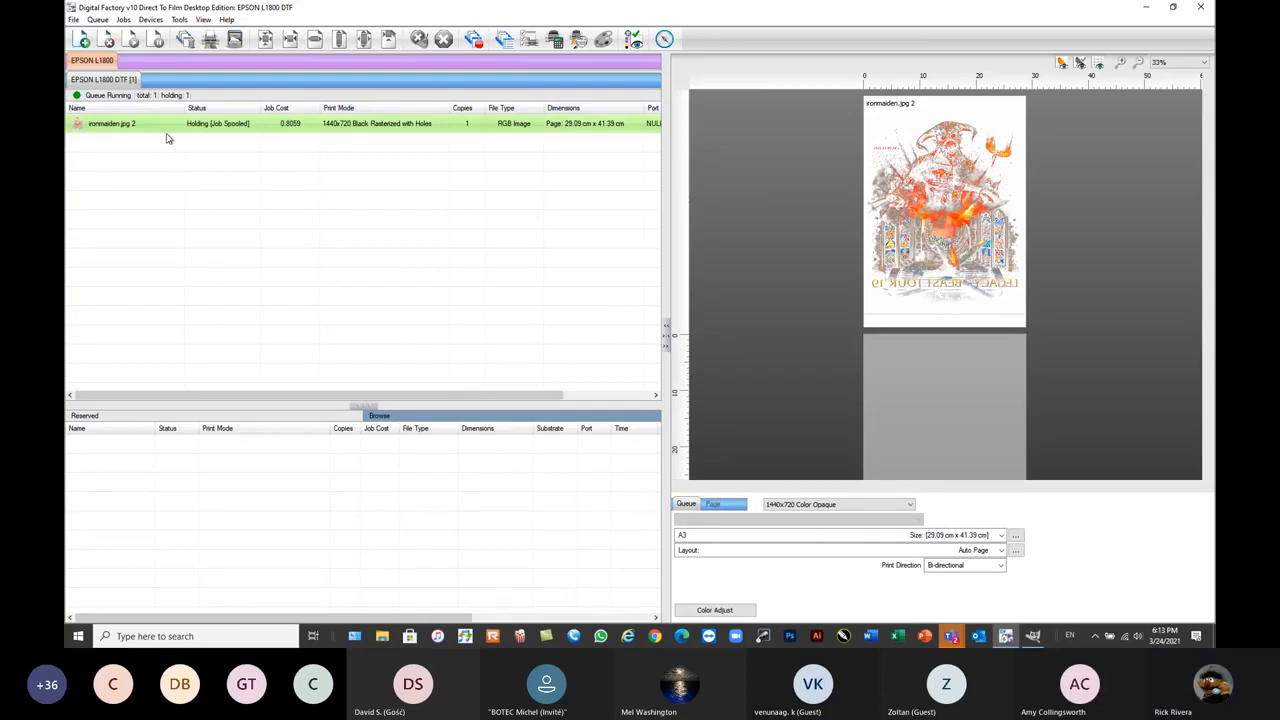
pyautogui.click(109, 40)
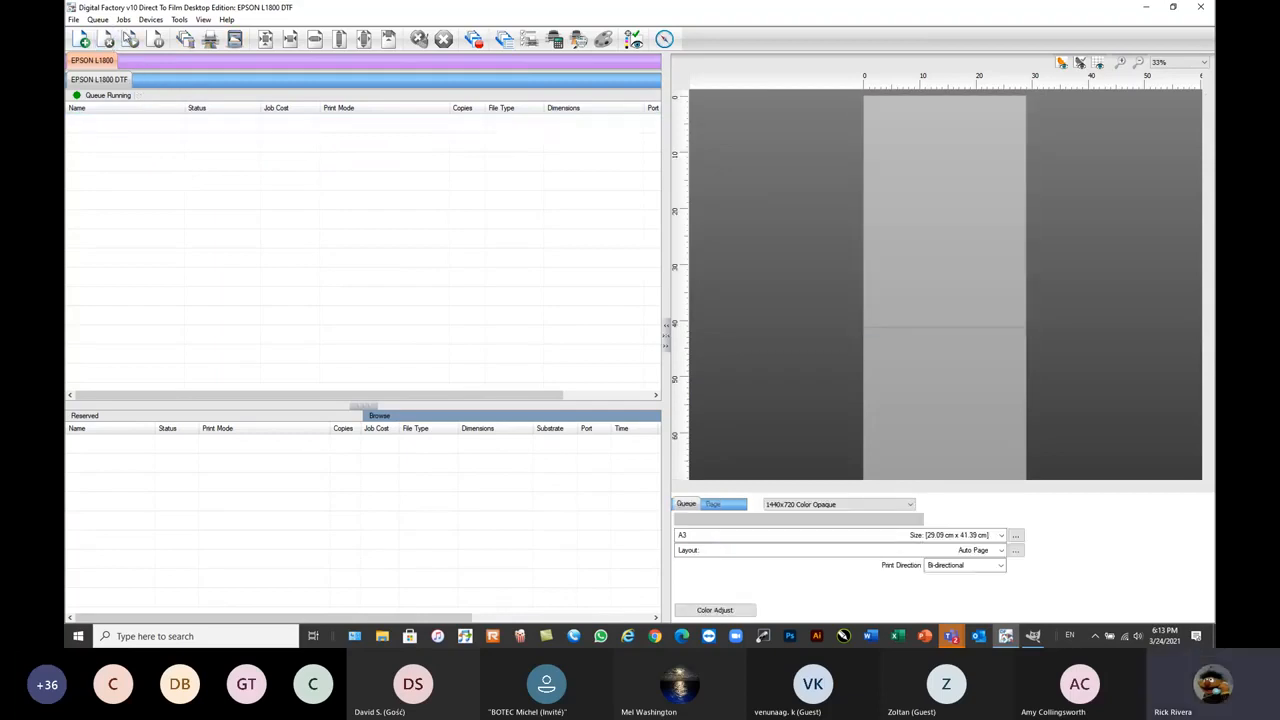
# - Delete the 1440x720 Black Rasterized Freq 30 Angle 52 print mode in the Print Mode Manager
pyautogui.click(157, 20)
pyautogui.click(167, 51)
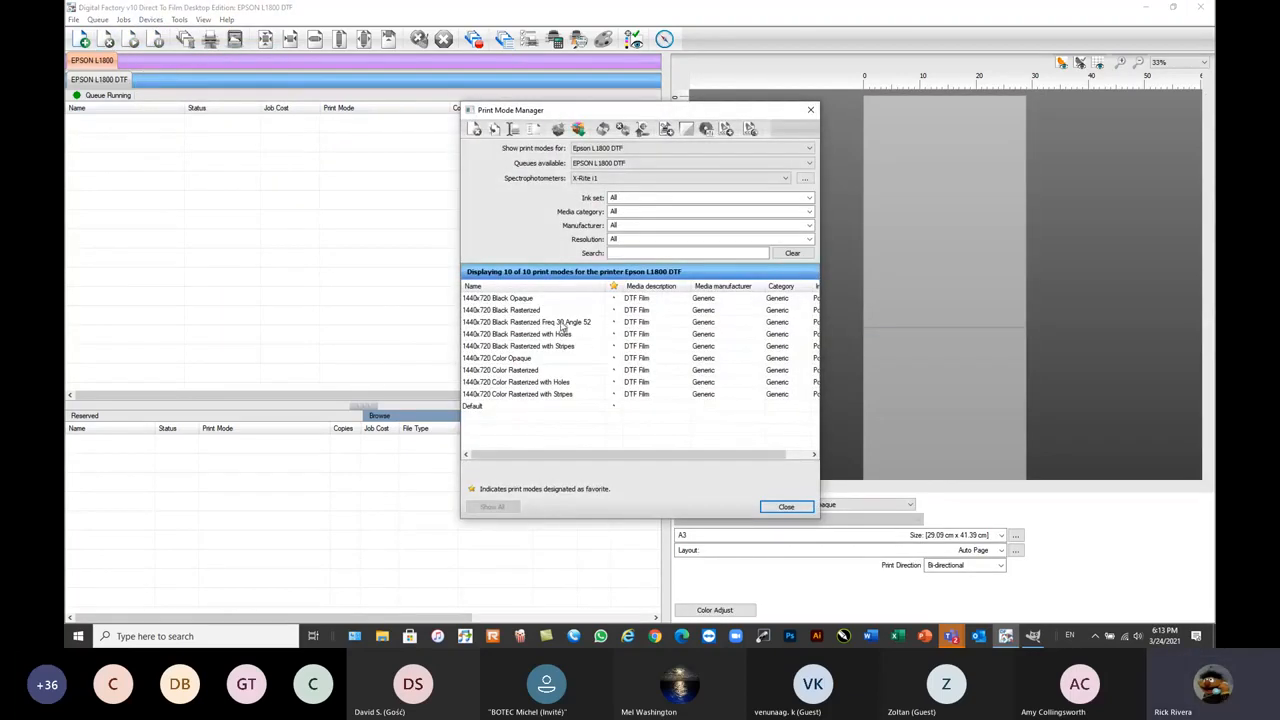
pyautogui.click(475, 129)
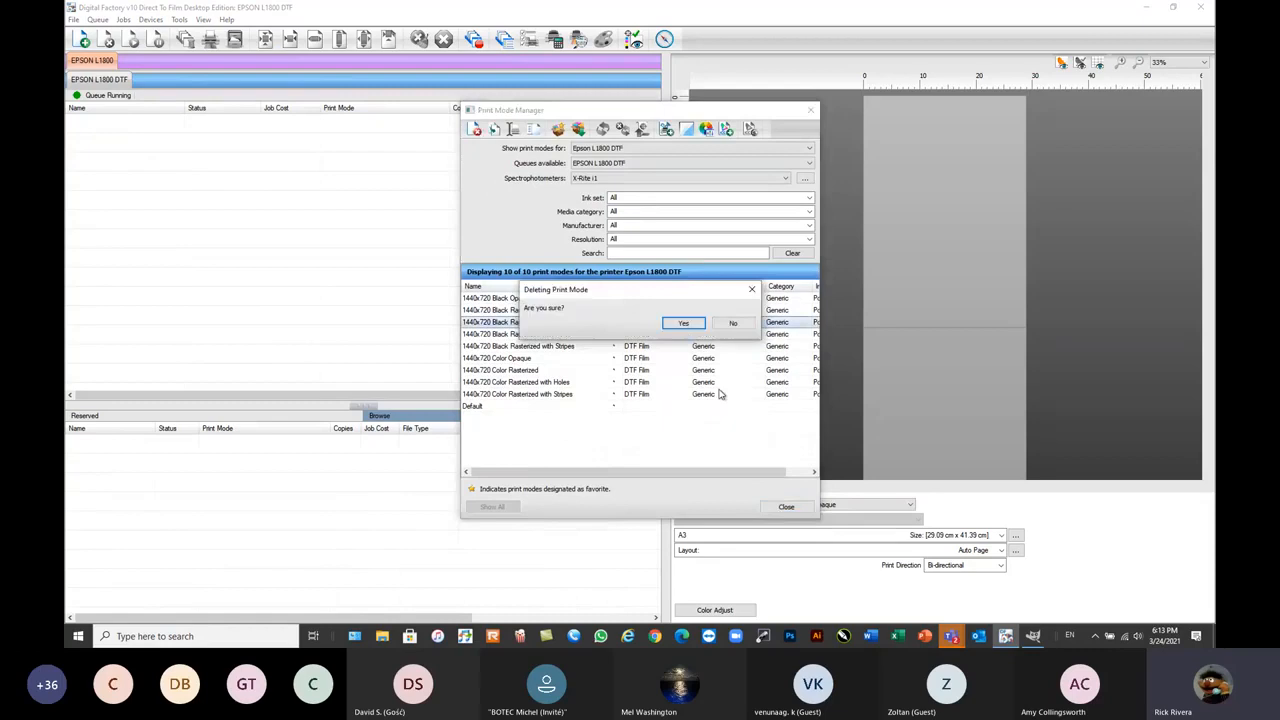
pyautogui.click(688, 321)
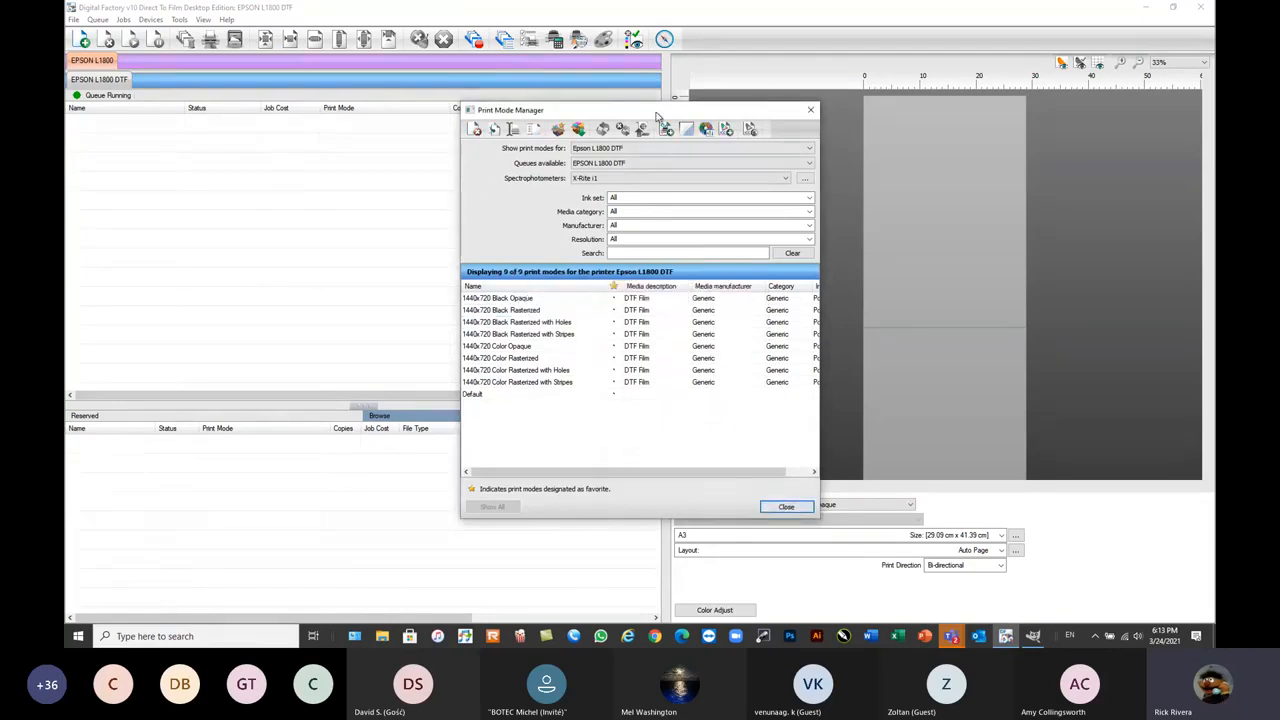
# - Import all print modes from the Desktop package "L1800 Raster.Print mode package.pmz" and close the Print Mode Manager
pyautogui.moveTo(648, 114); pyautogui.dragTo(712, 128)
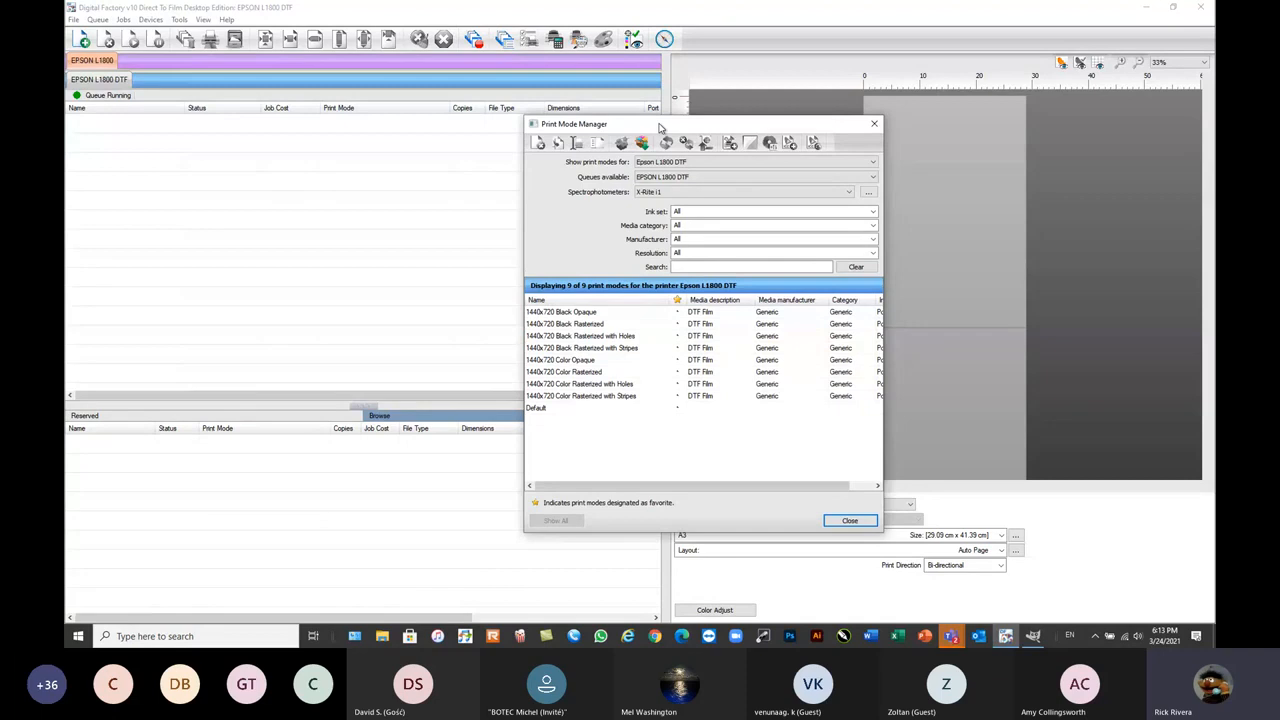
pyautogui.click(643, 144)
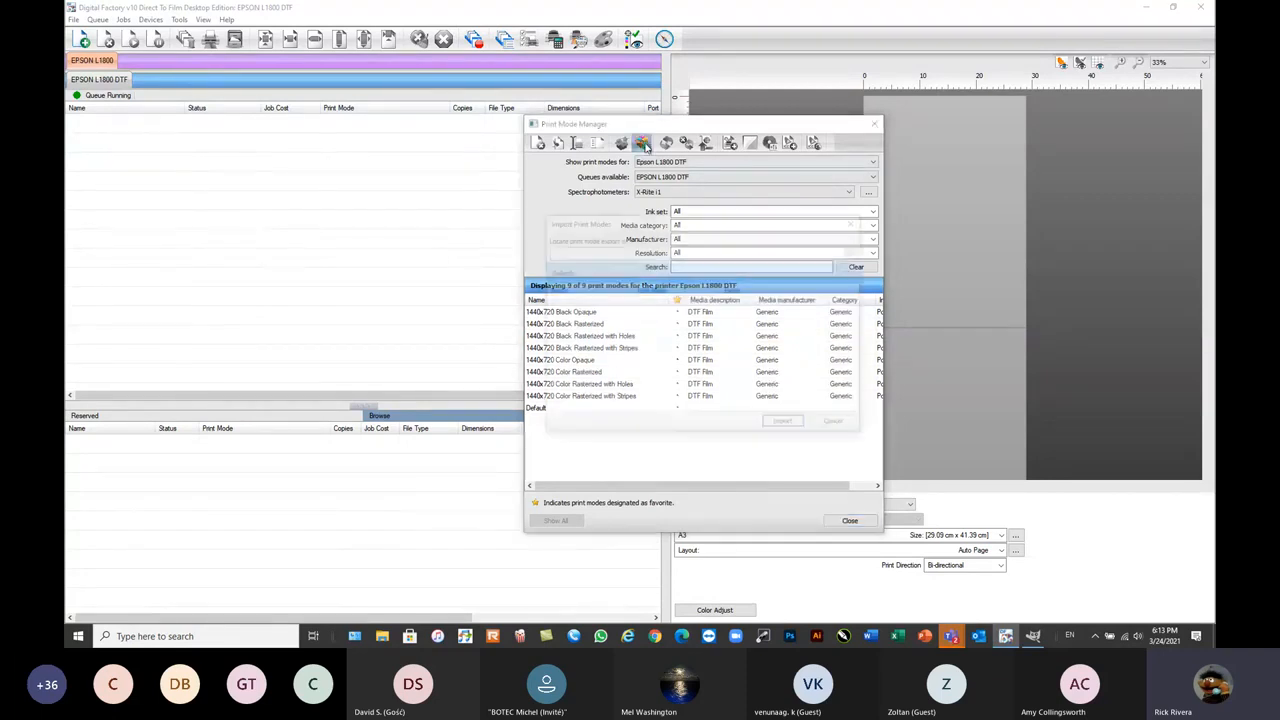
pyautogui.click(855, 254)
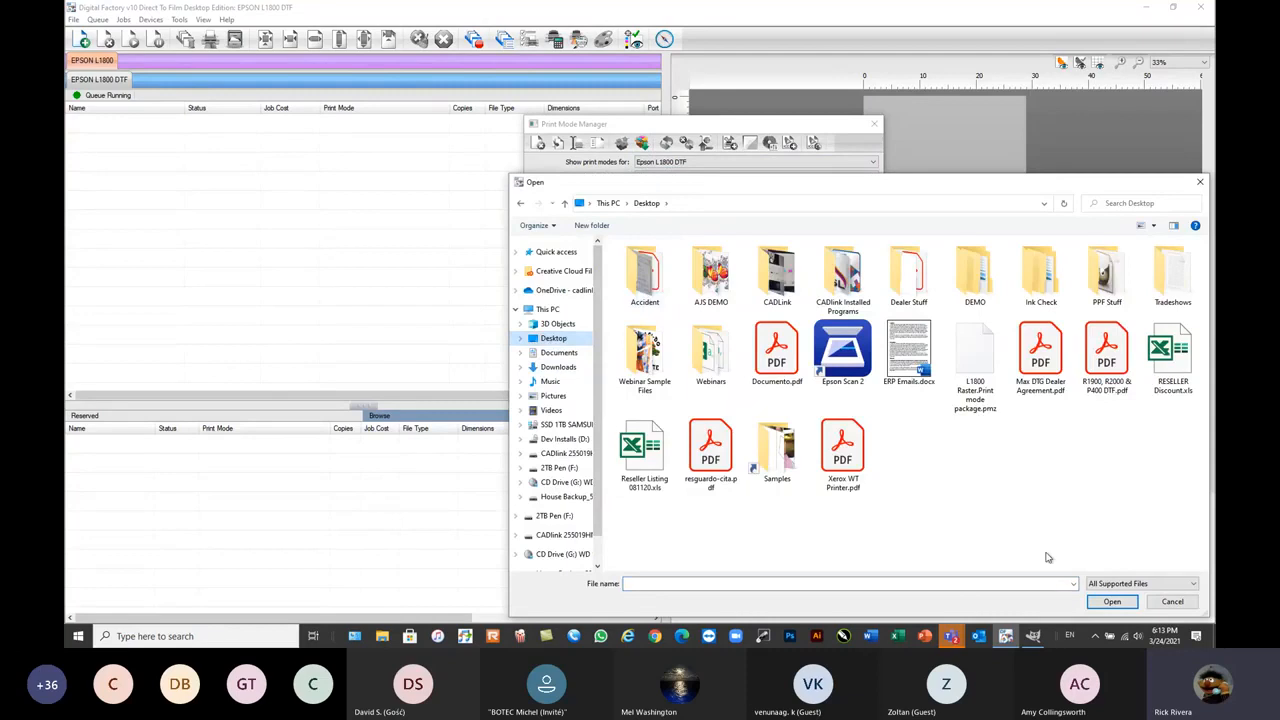
pyautogui.click(976, 362)
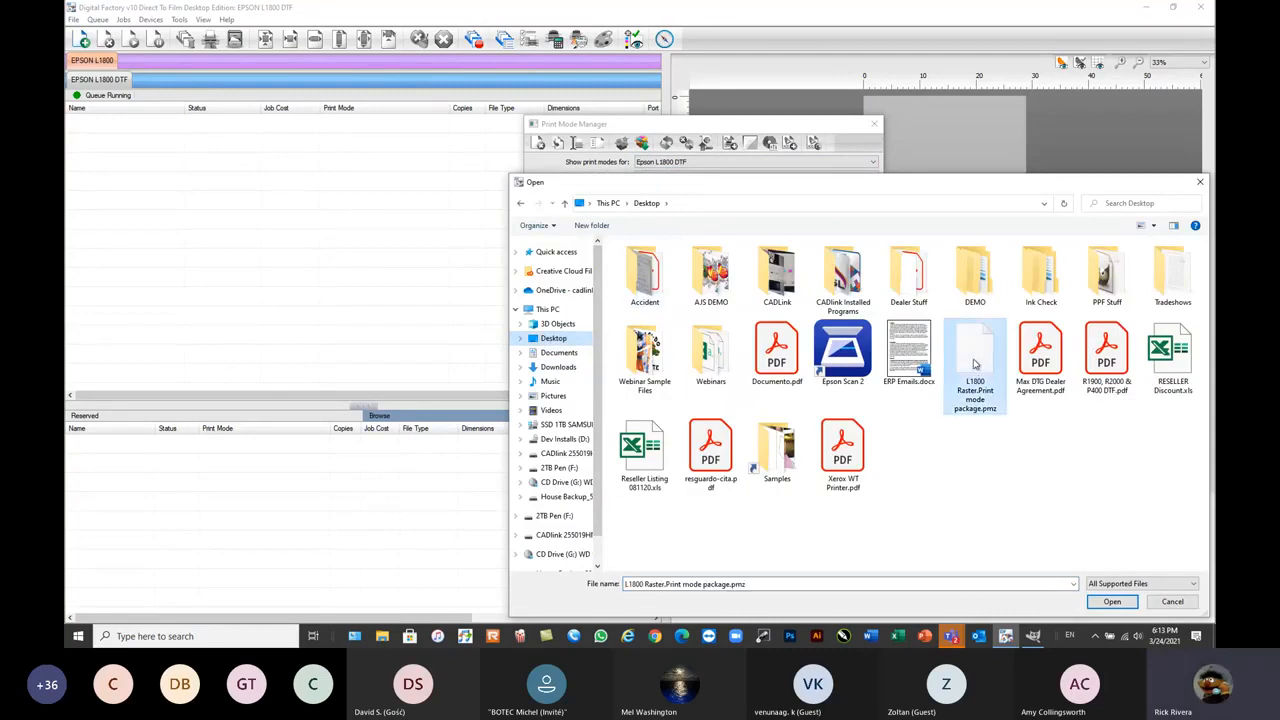
pyautogui.click(1112, 602)
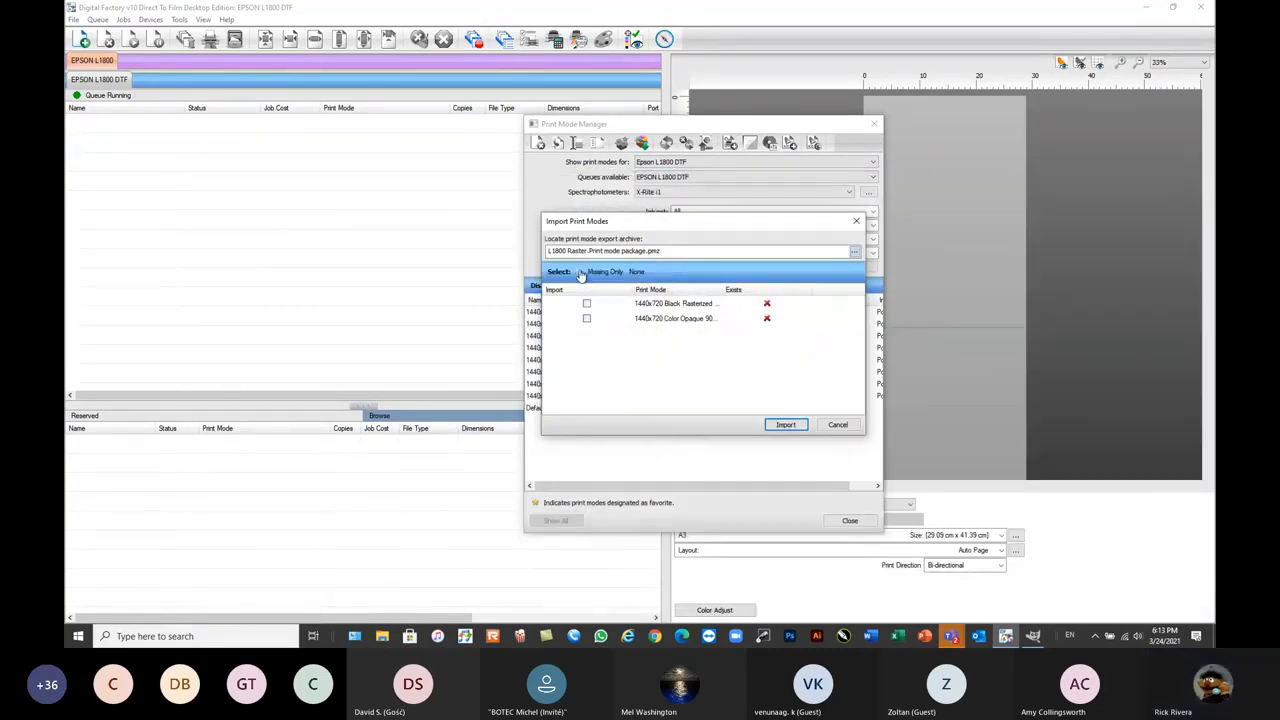
pyautogui.click(579, 272)
pyautogui.click(785, 425)
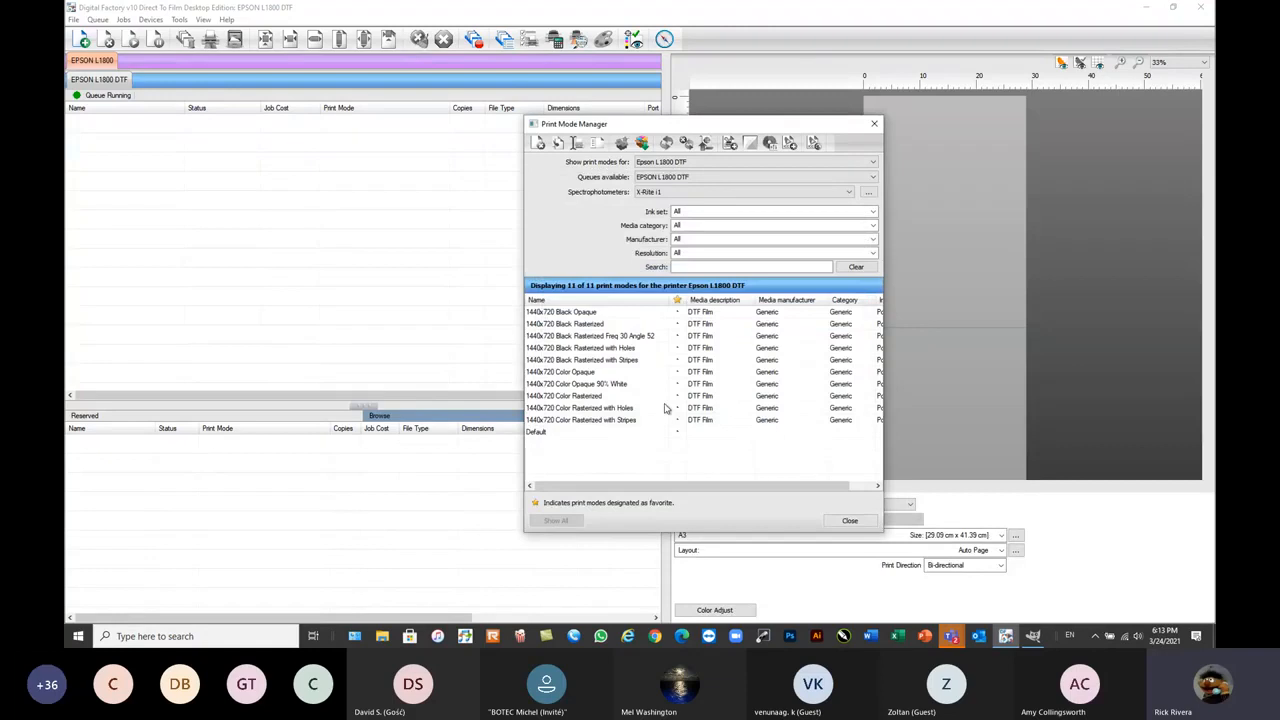
pyautogui.click(850, 521)
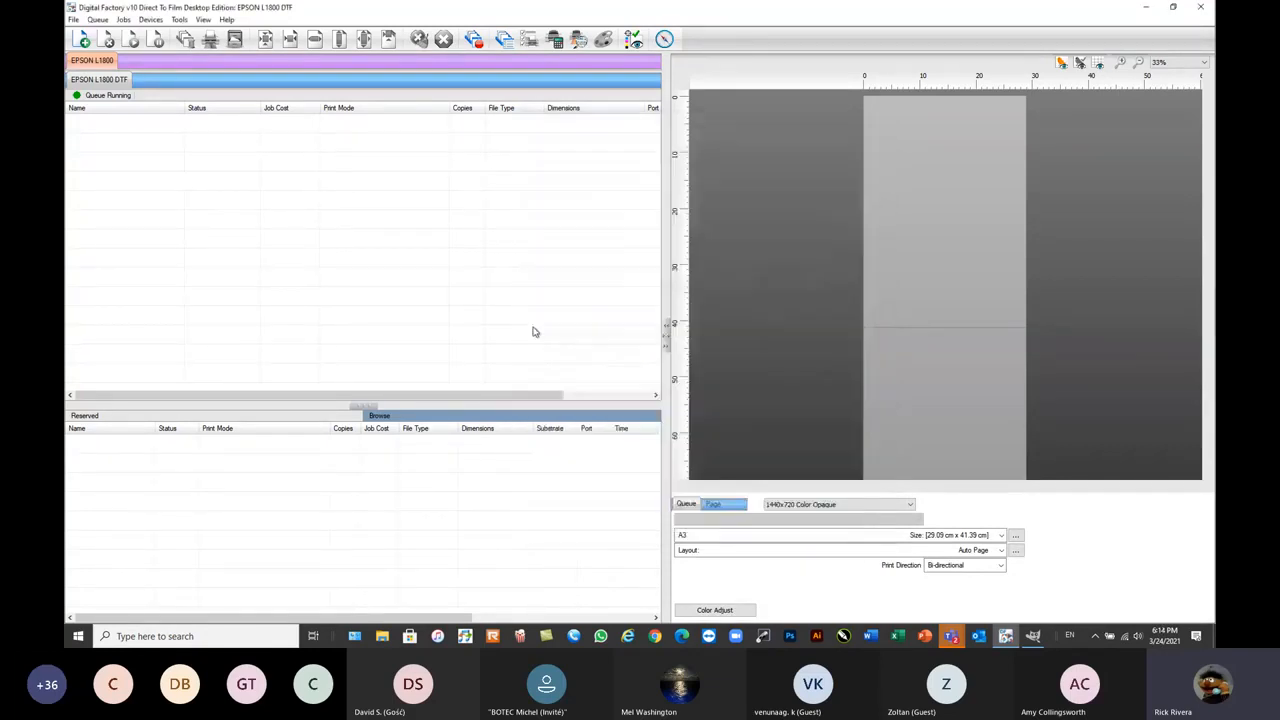
# - Enable scheduled head cleaning every 5 hours in the printer status settings of the EPSON L1800 DTF queue
pyautogui.doubleClick(110, 81)
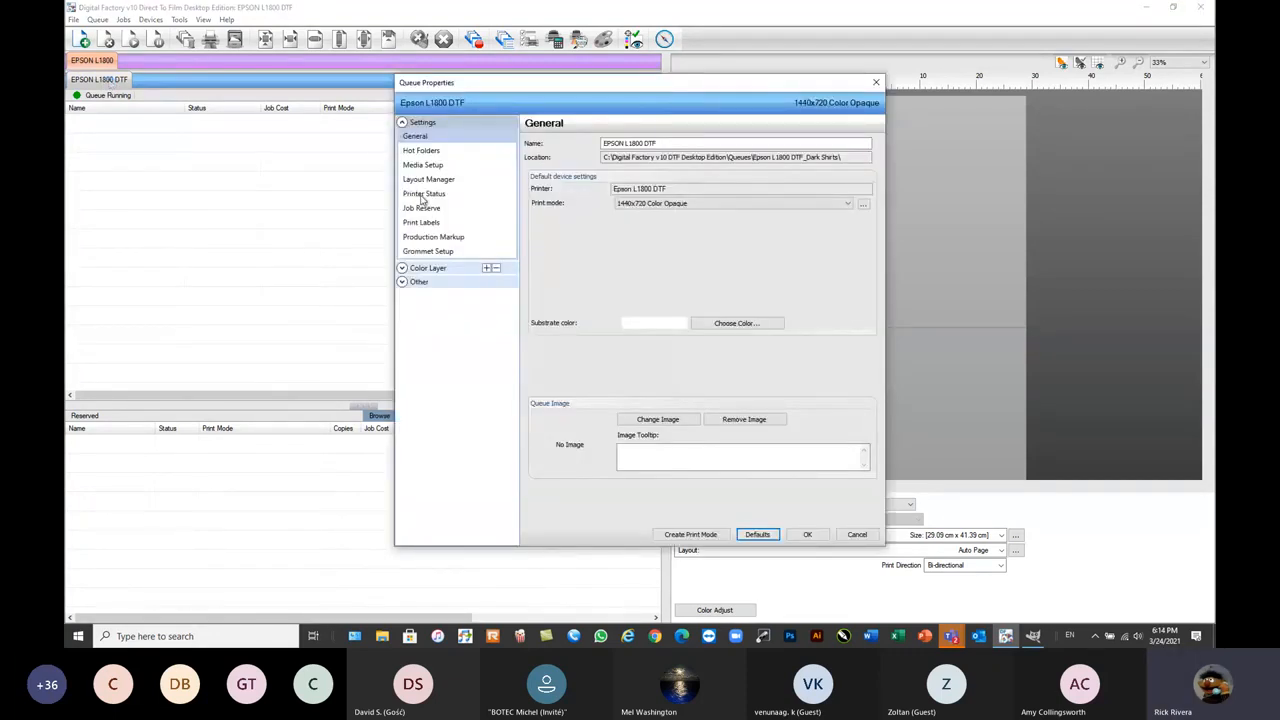
pyautogui.click(422, 198)
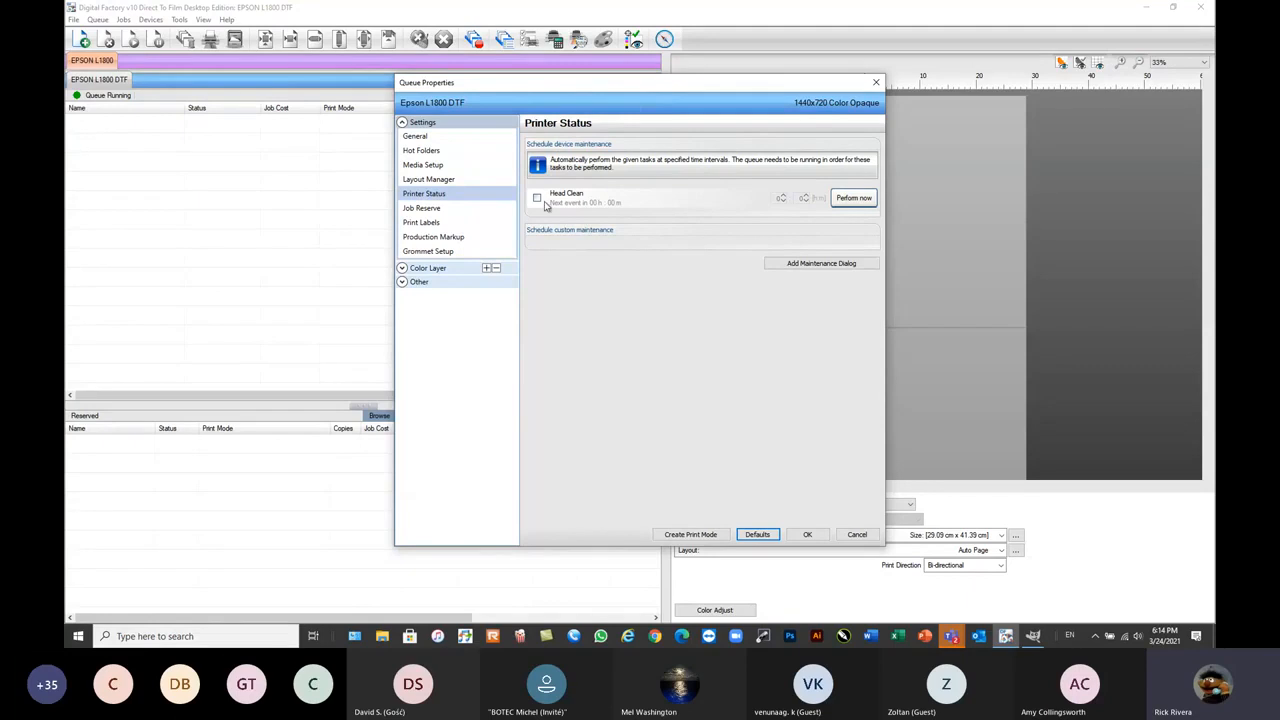
pyautogui.click(543, 204)
# - Fill in a custom maintenance notice repeating every 8 hours with caption "Shake Tank" and prompt "Shake ink tank", and cancel it
pyautogui.click(803, 265)
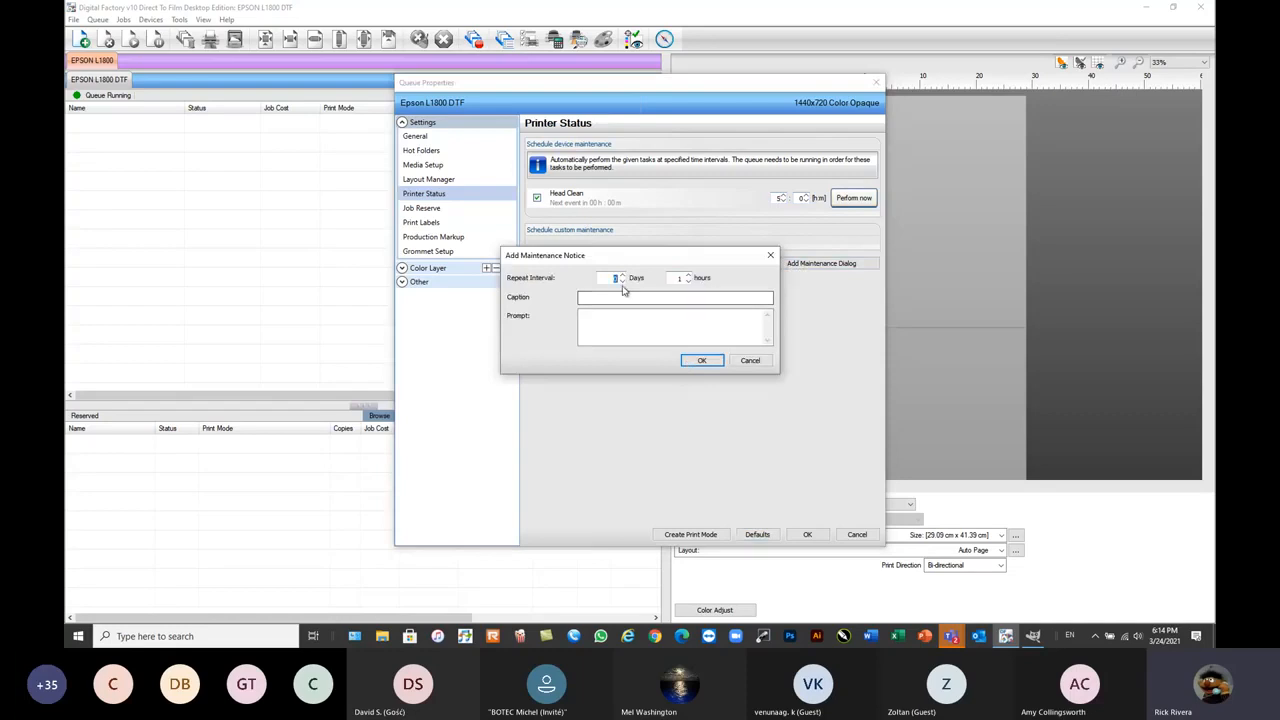
pyautogui.moveTo(671, 279); pyautogui.dragTo(718, 277)
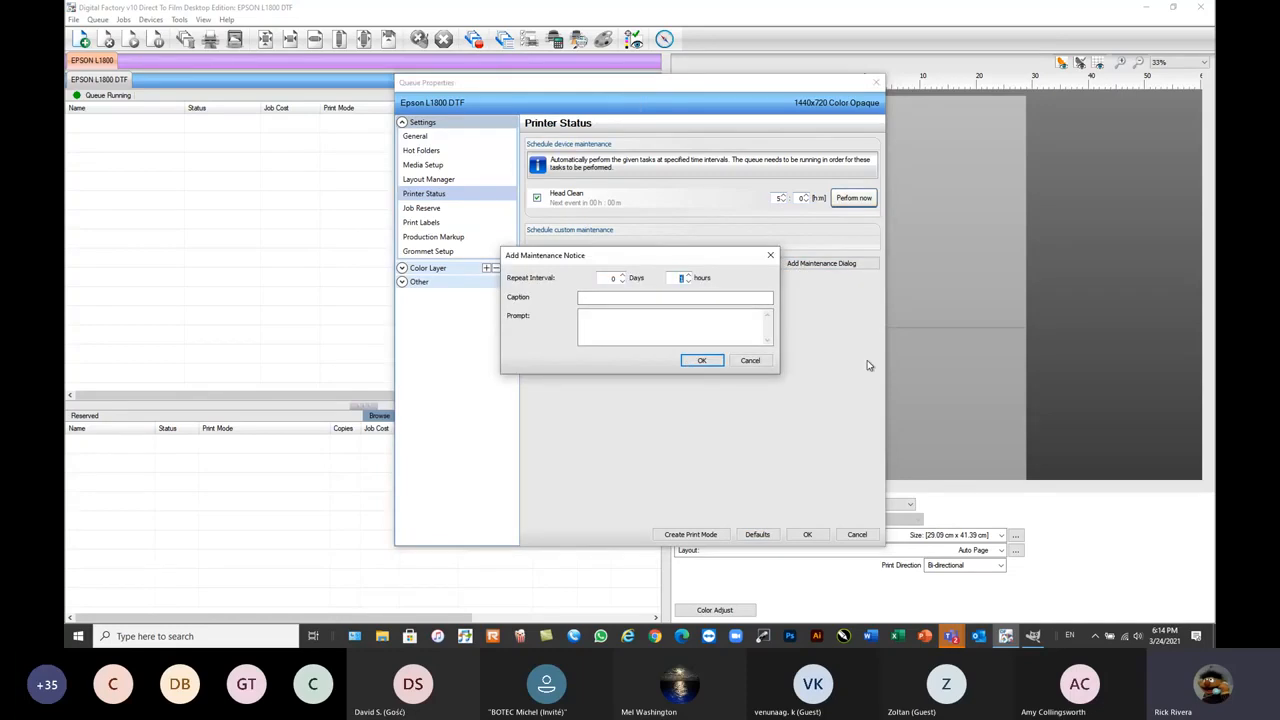
pyautogui.write('4')
pyautogui.moveTo(676, 278); pyautogui.dragTo(767, 282)
pyautogui.write('8')
pyautogui.click(624, 299)
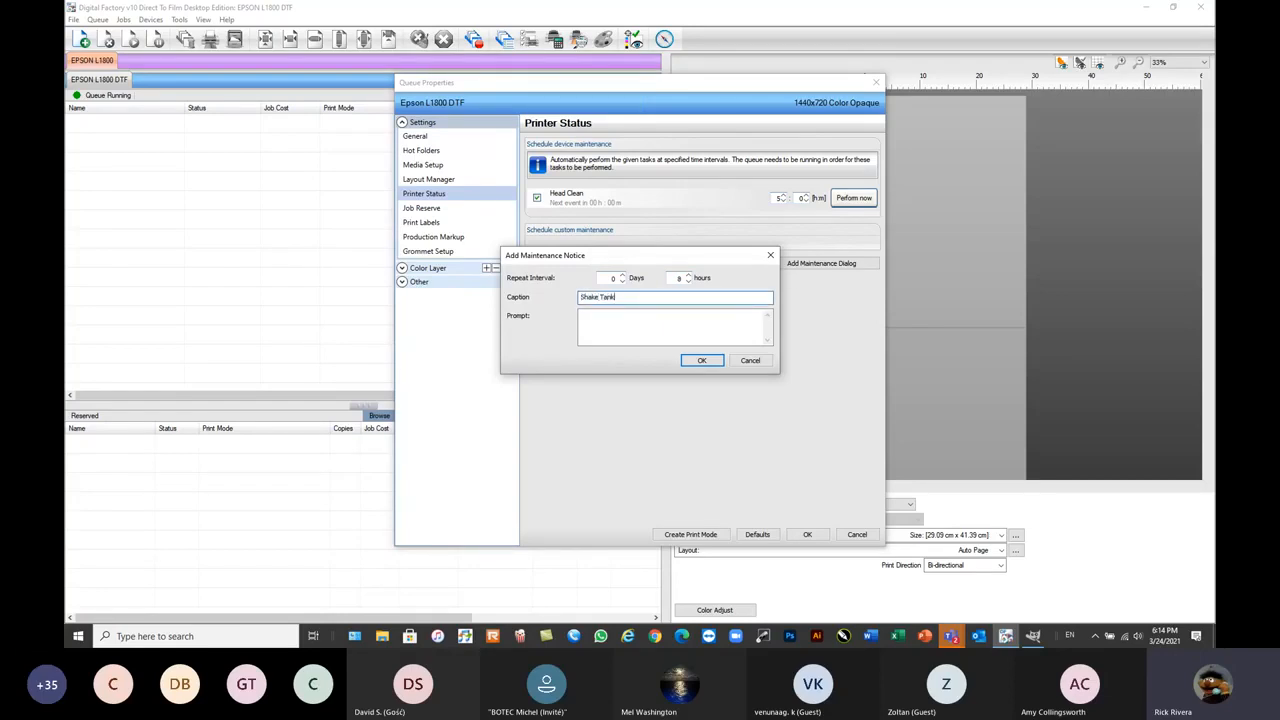
pyautogui.press('Tab')
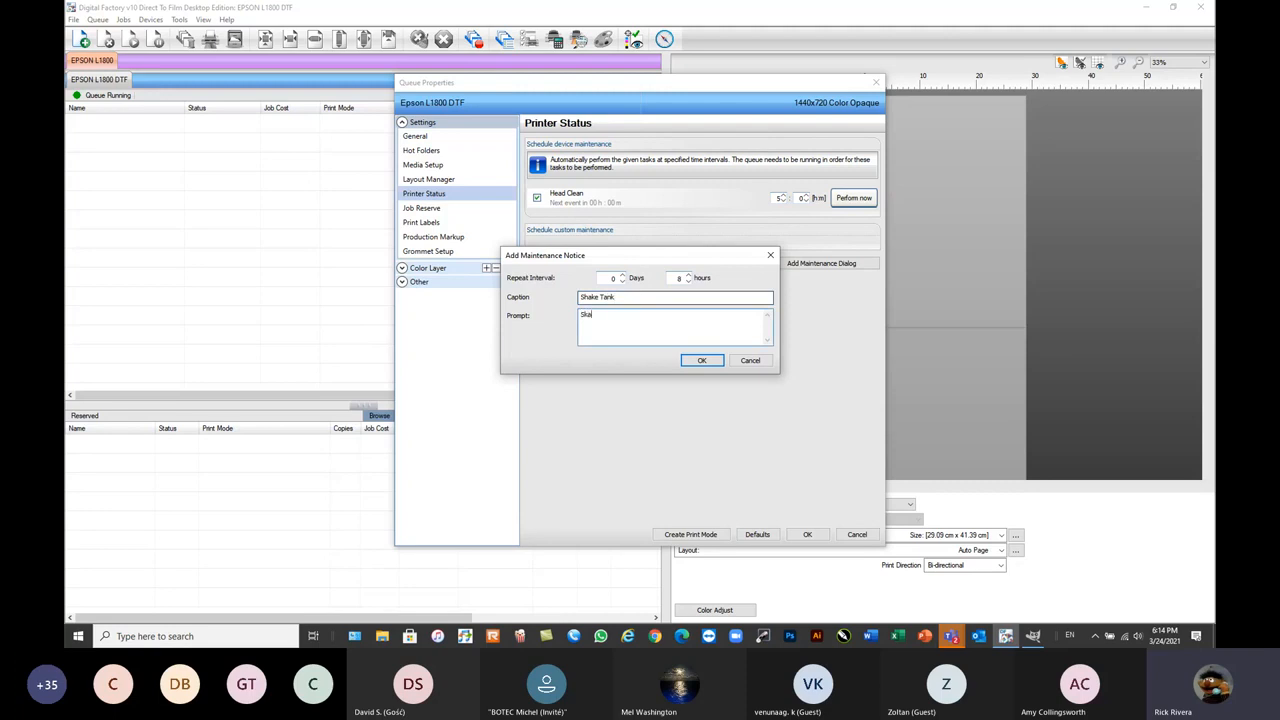
pyautogui.write('Shake ink')
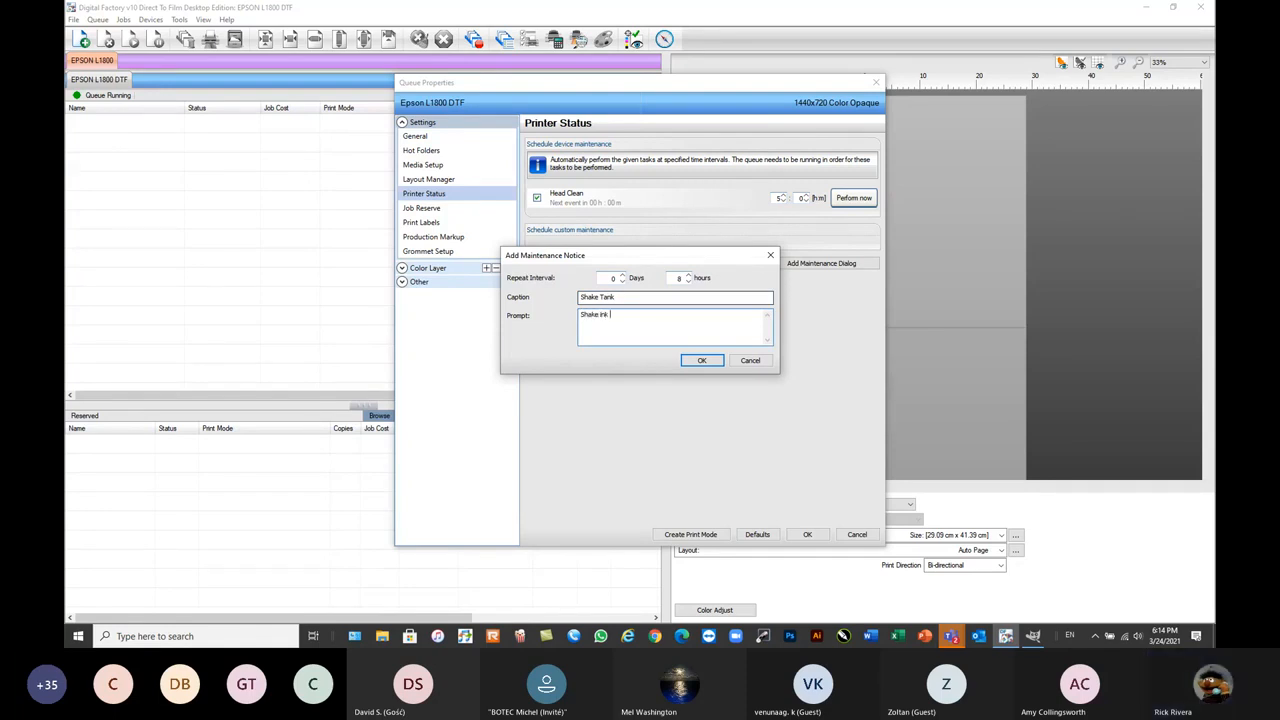
pyautogui.write(' tank')
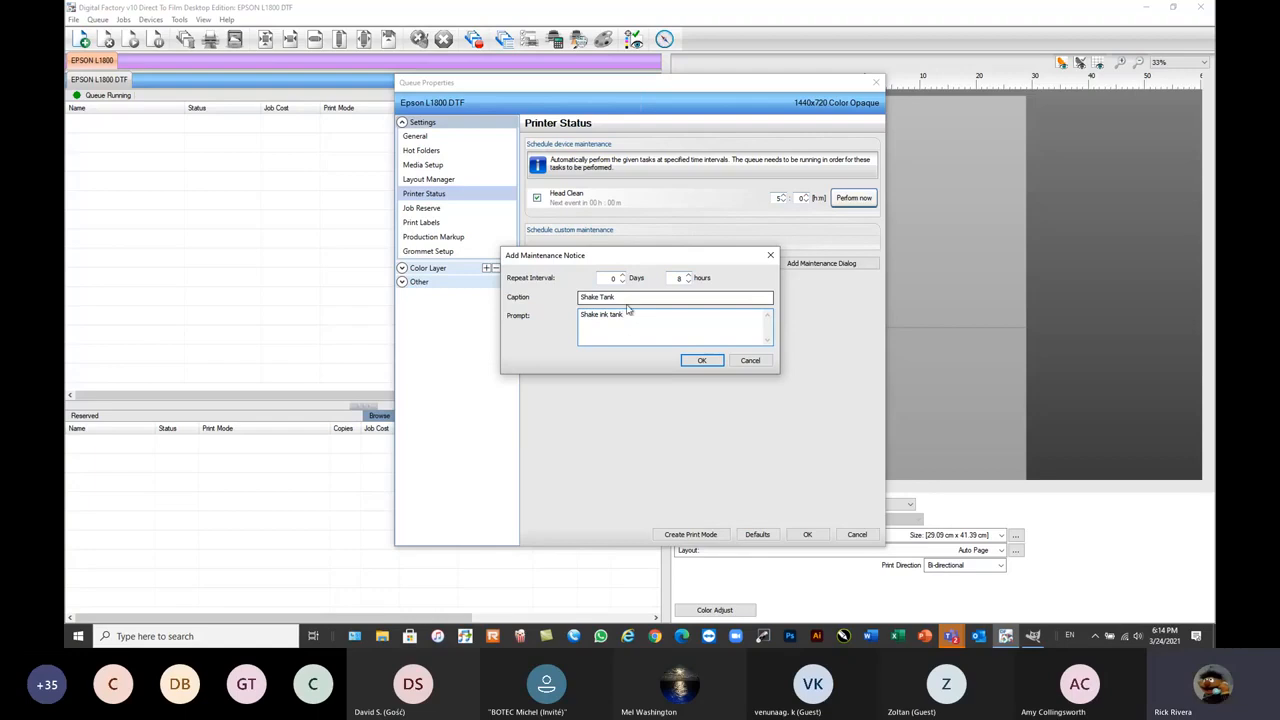
pyautogui.click(700, 361)
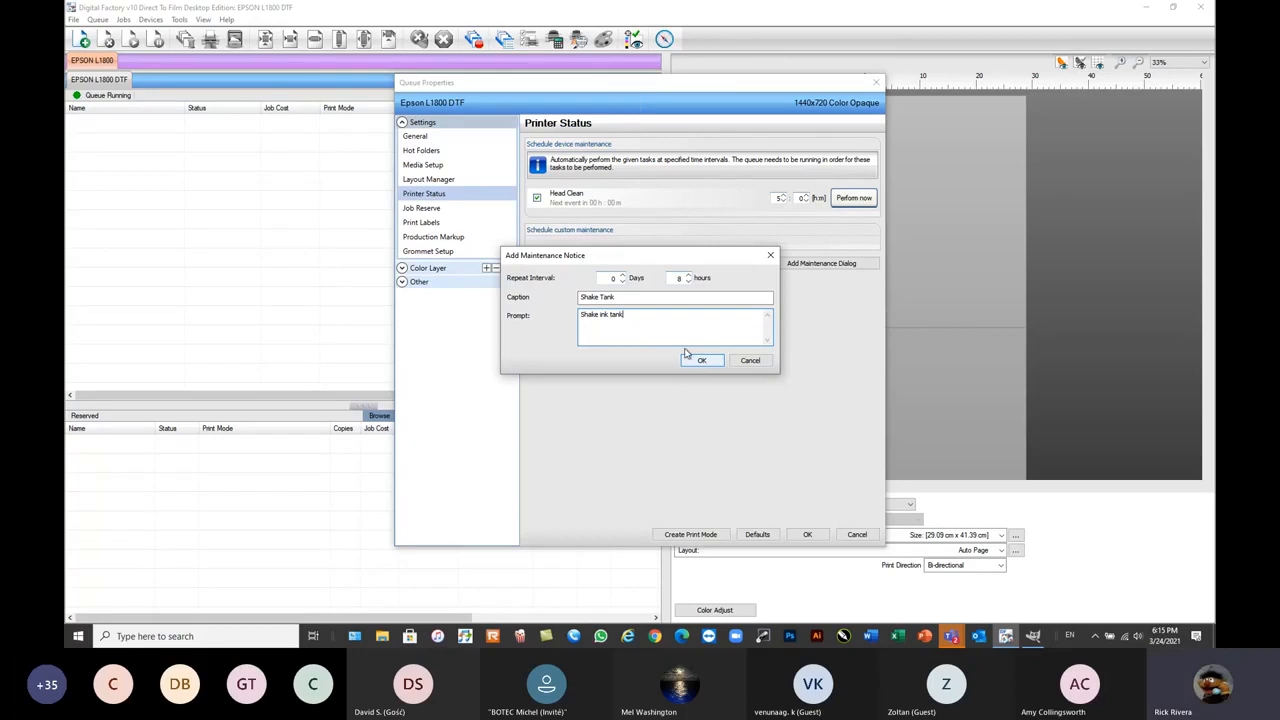
pyautogui.click(750, 361)
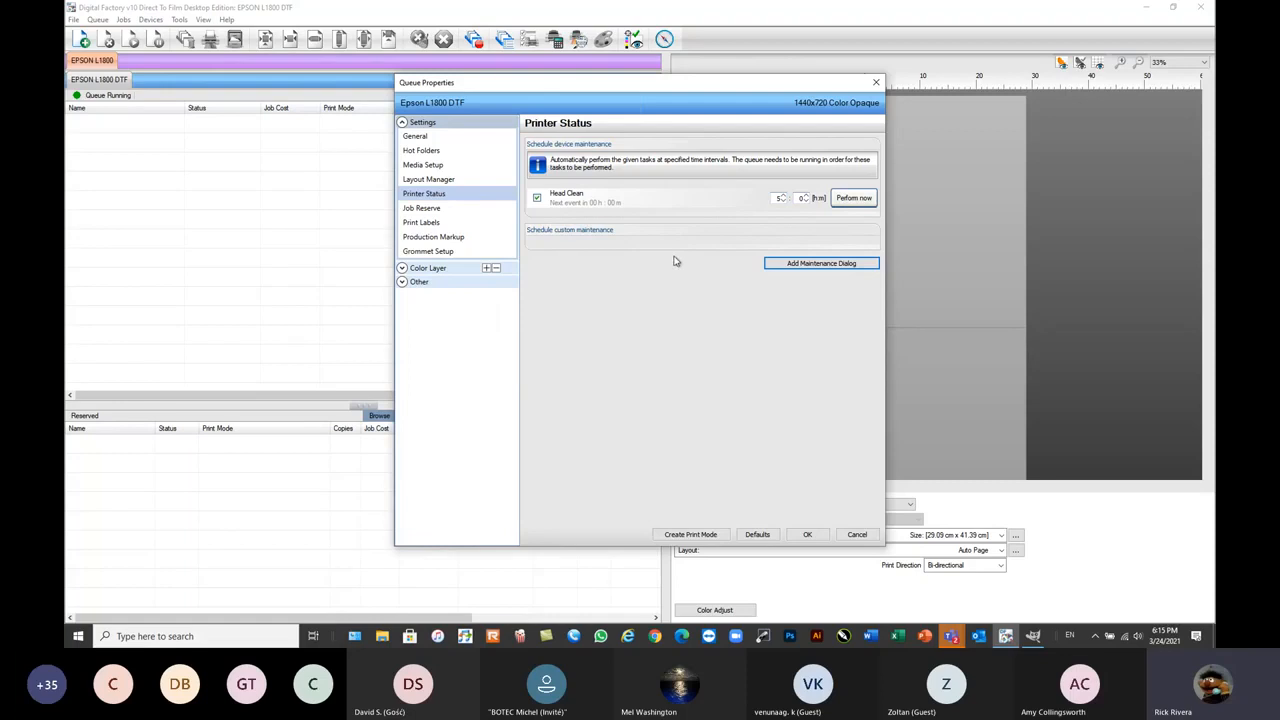
# - Turn off scheduled head cleaning and leave the queue properties without saving
pyautogui.click(537, 199)
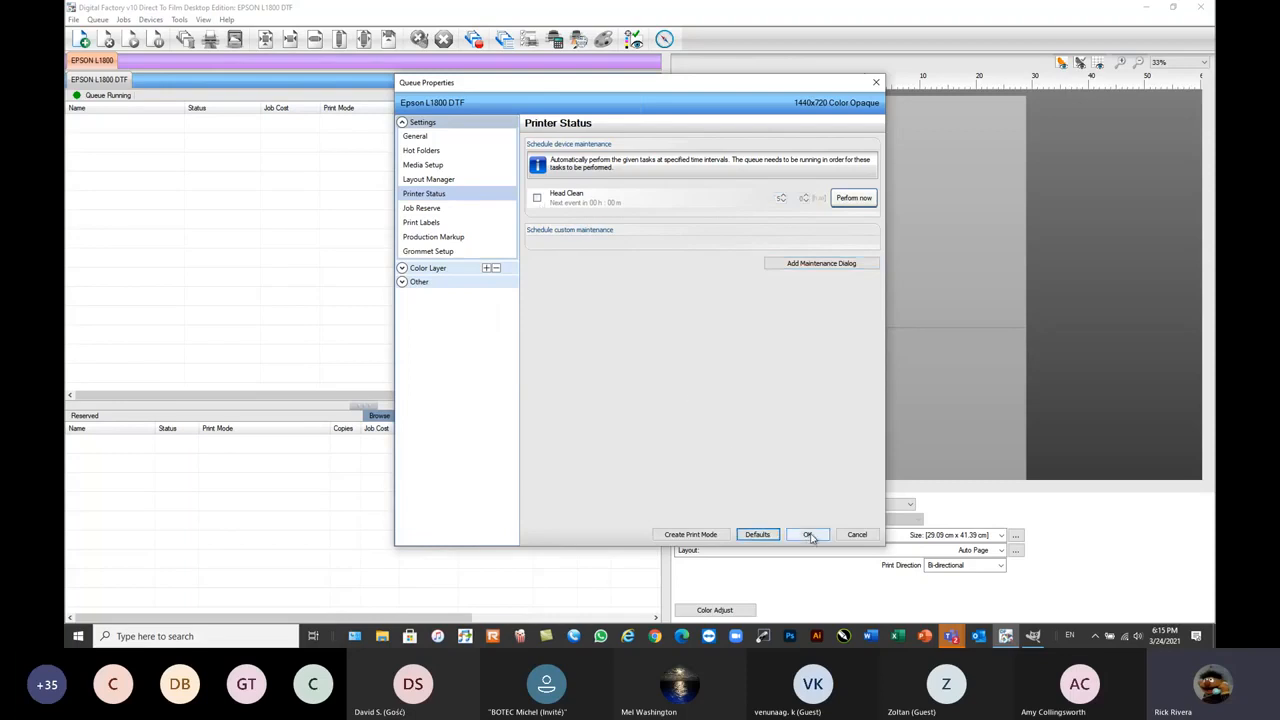
pyautogui.click(848, 535)
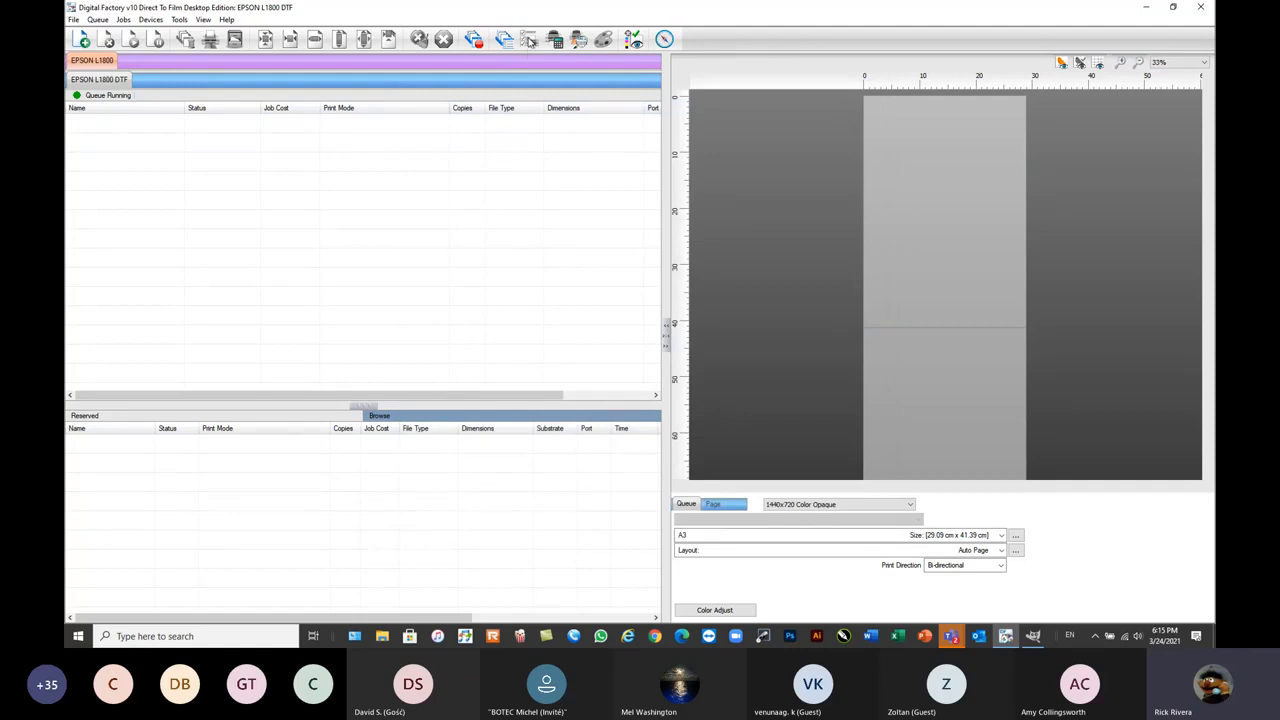
# - Set the EPSON L1800 DTF queue's port to the EPSONL1800 Series_USB001 port in the Queue Manager and close it
pyautogui.click(97, 19)
pyautogui.click(100, 33)
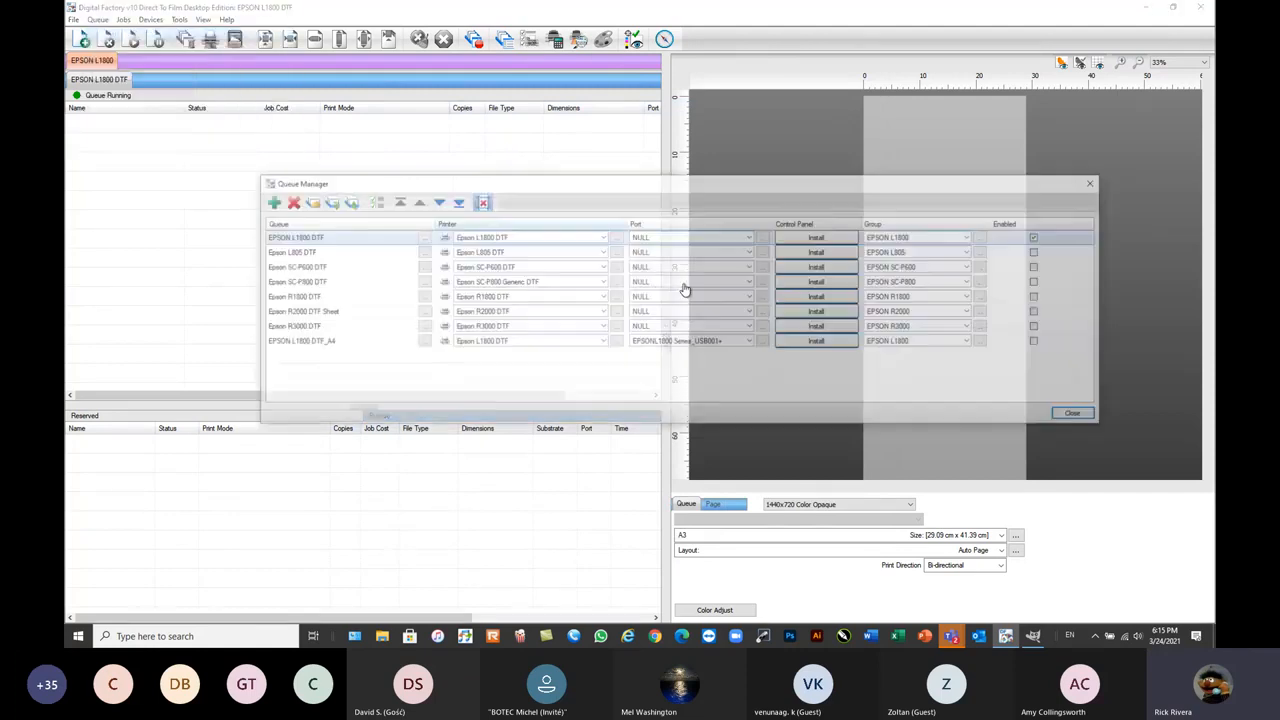
pyautogui.click(750, 237)
pyautogui.click(709, 268)
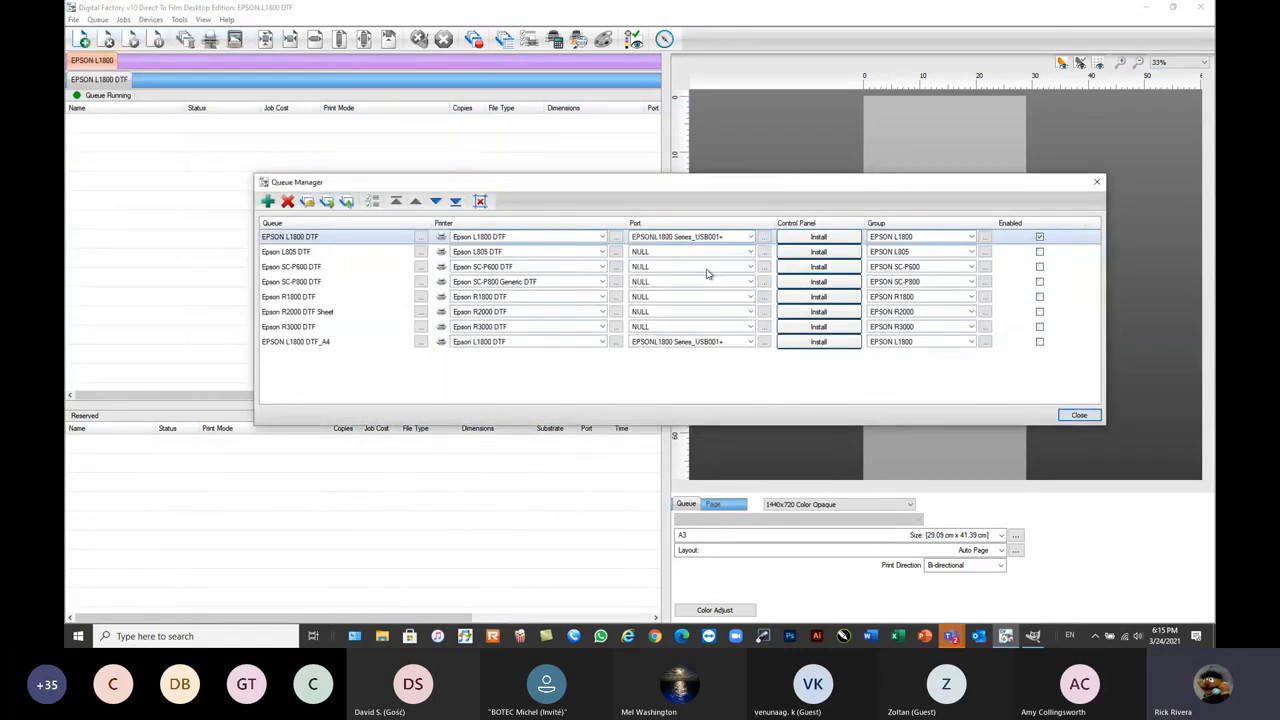
pyautogui.click(1077, 414)
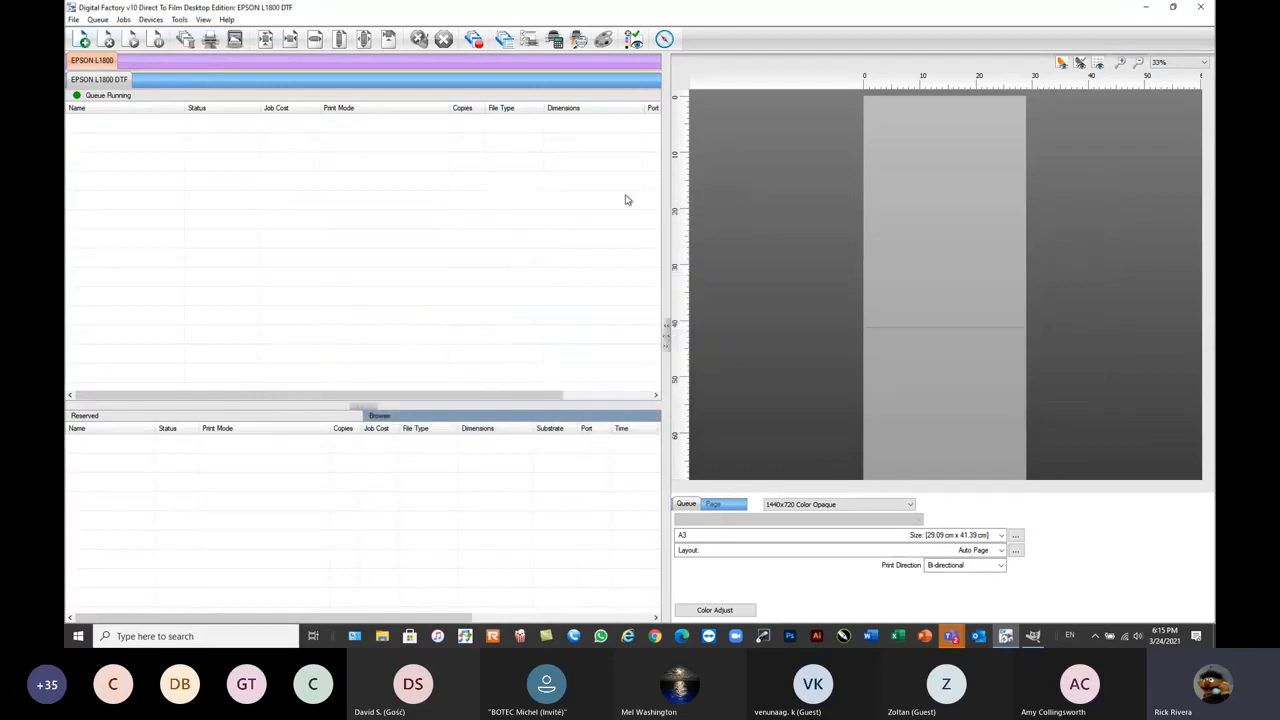
# - Examine the Epson L1800 DTF device properties, including printer status, ink levels, nozzle check and head clean options
pyautogui.click(528, 40)
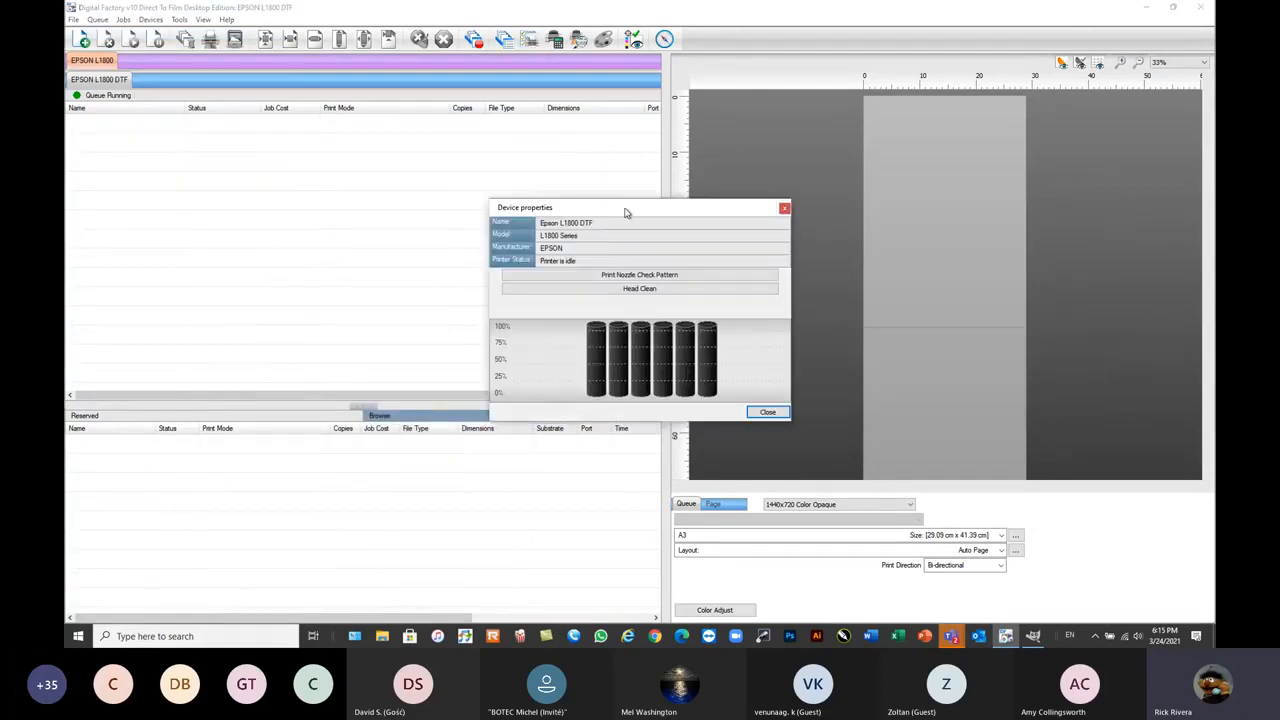
pyautogui.moveTo(624, 212); pyautogui.dragTo(632, 179)
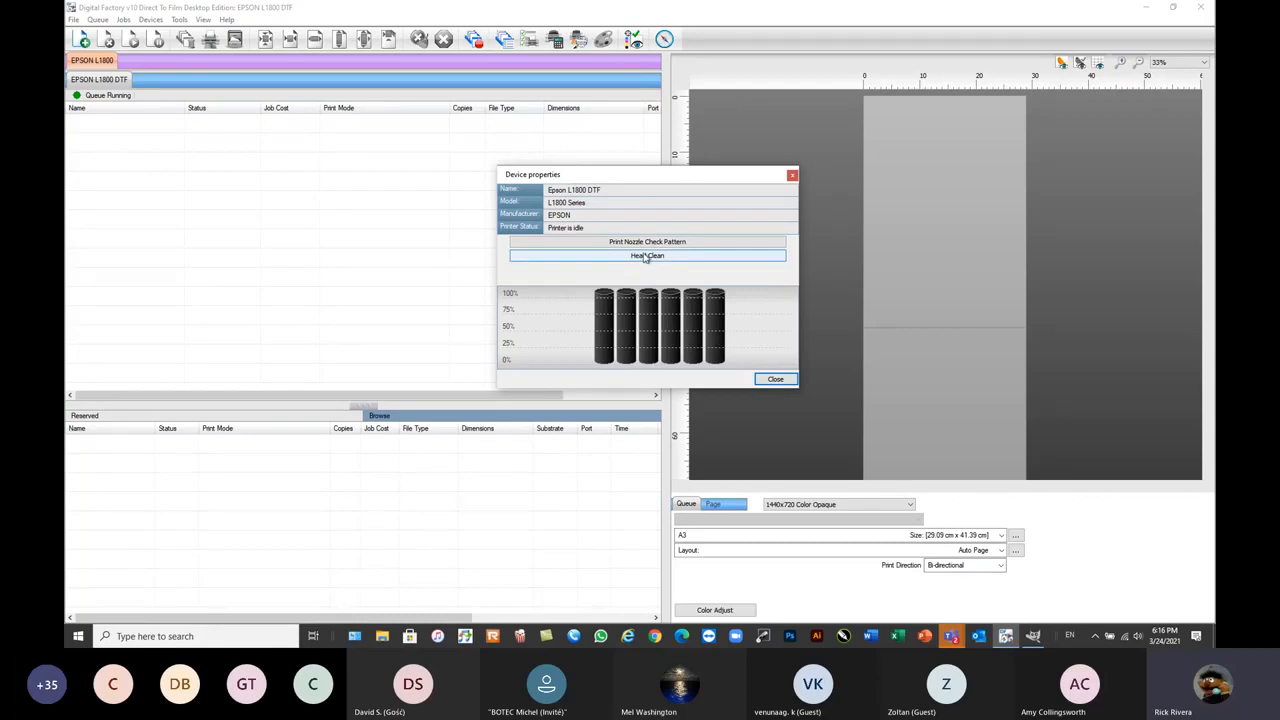
pyautogui.click(772, 381)
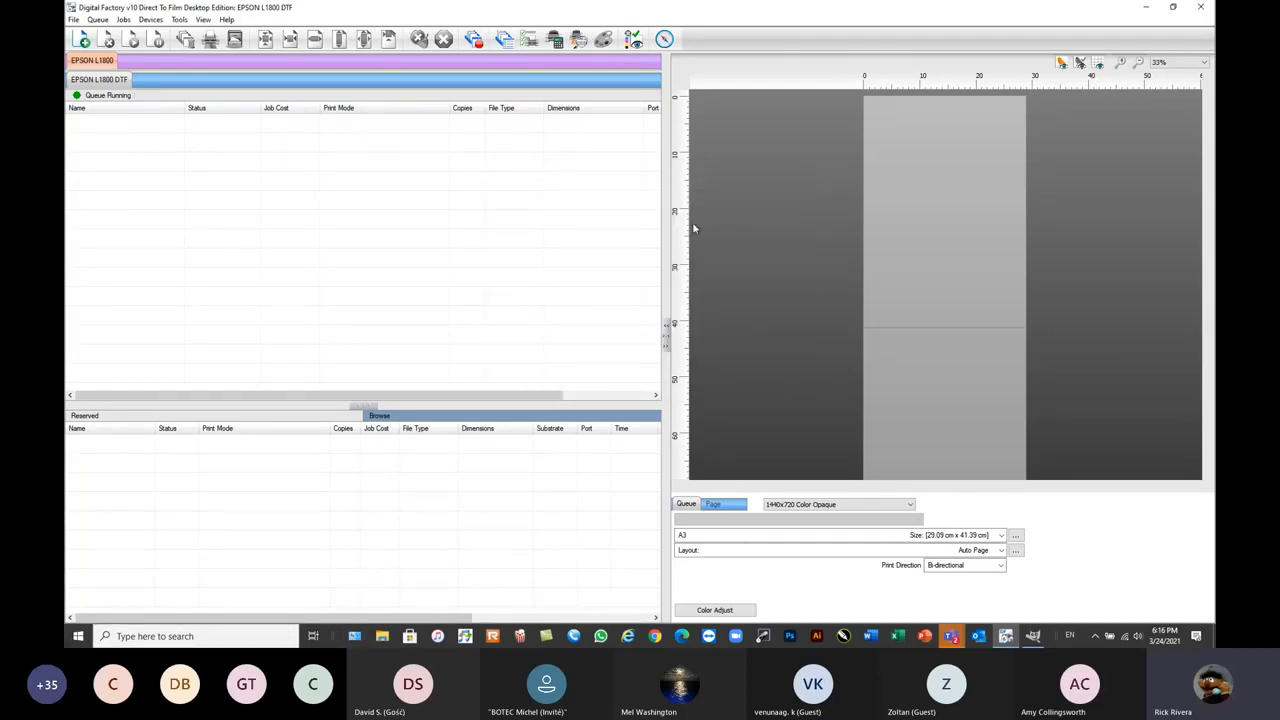
# - Review the queue's costing settings for material, ink, labor and taxes, and close the queue properties
pyautogui.click(554, 38)
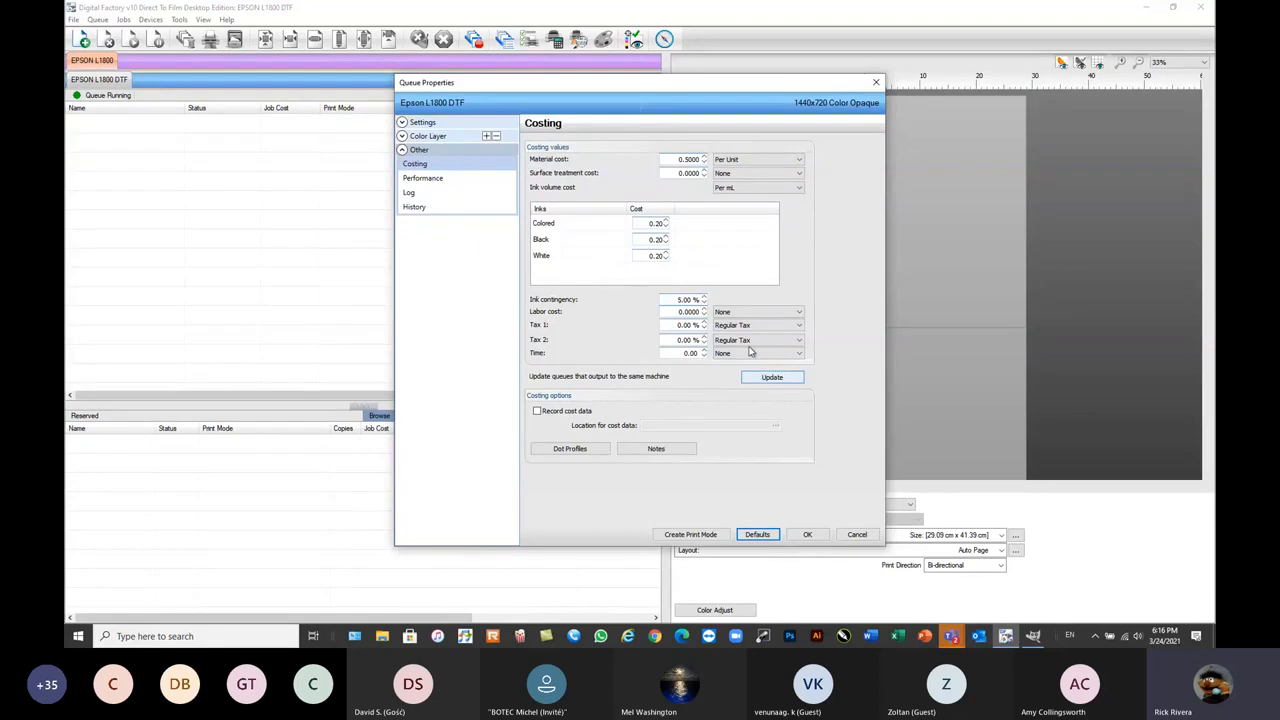
pyautogui.click(807, 534)
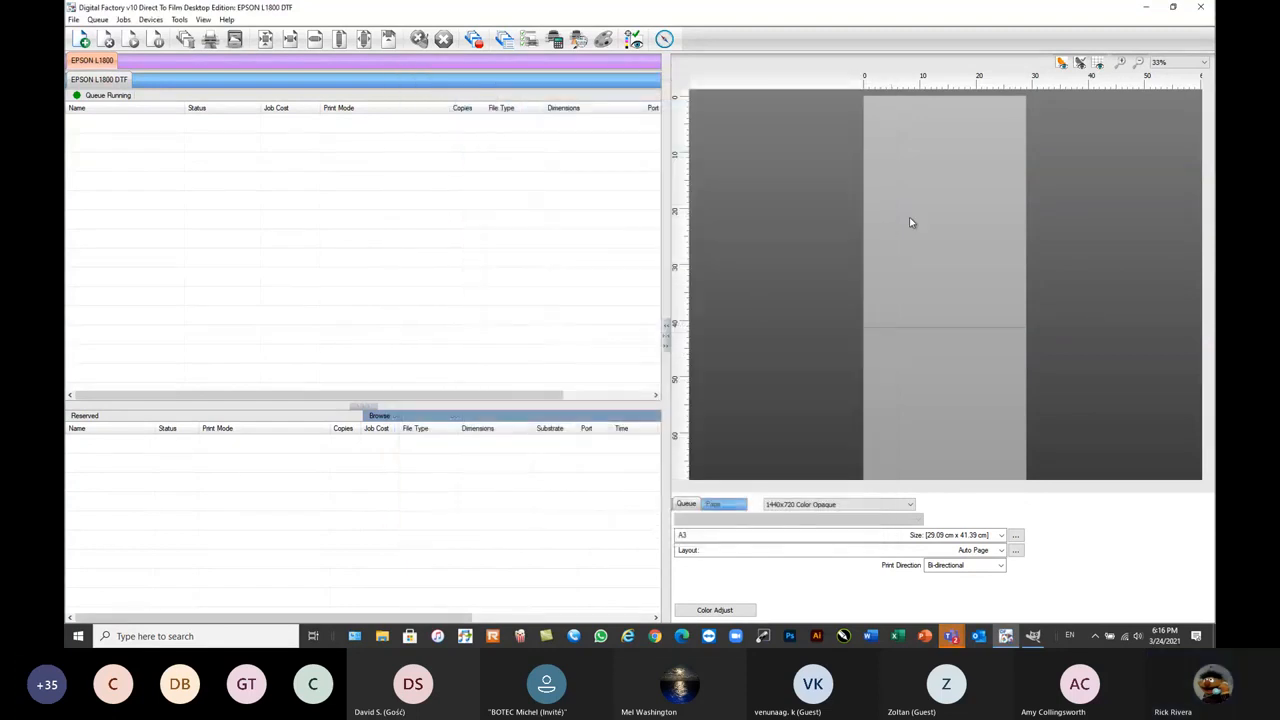
# - Add ironmaiden.jpg from the Desktop folder Webinar Sample Files to the EPSON L1800 DTF queue
pyautogui.click(82, 39)
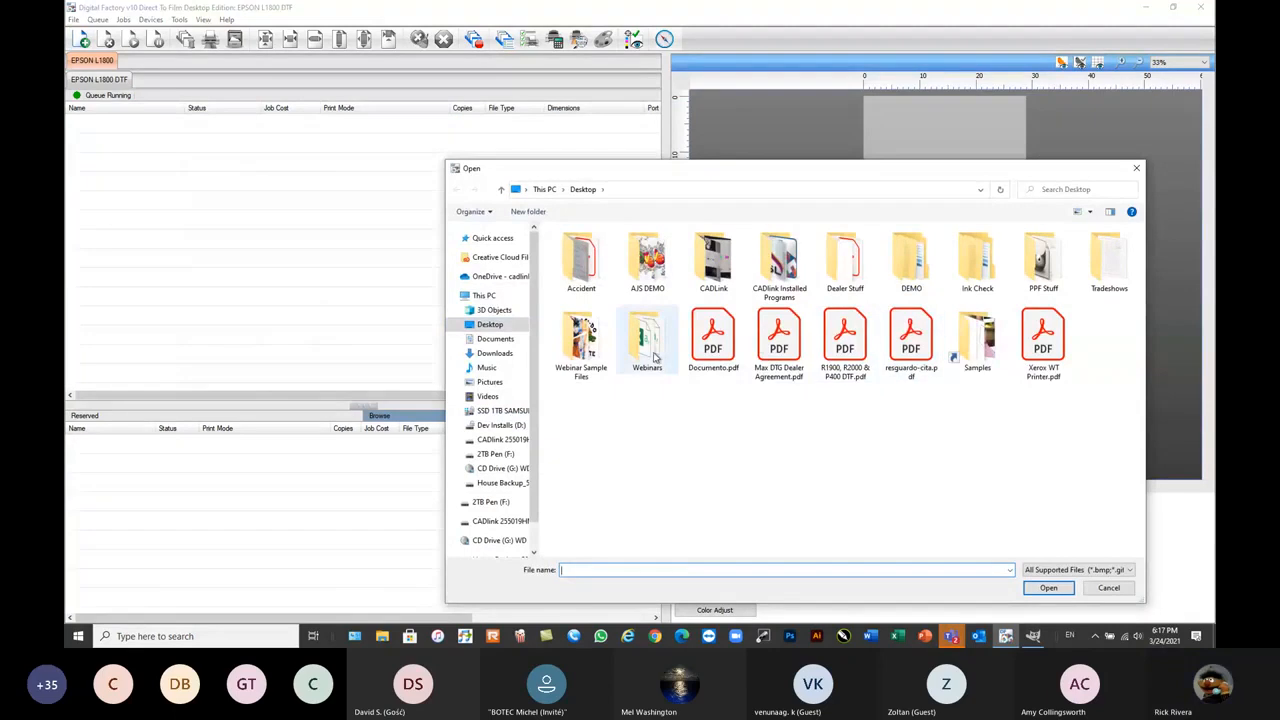
pyautogui.doubleClick(580, 340)
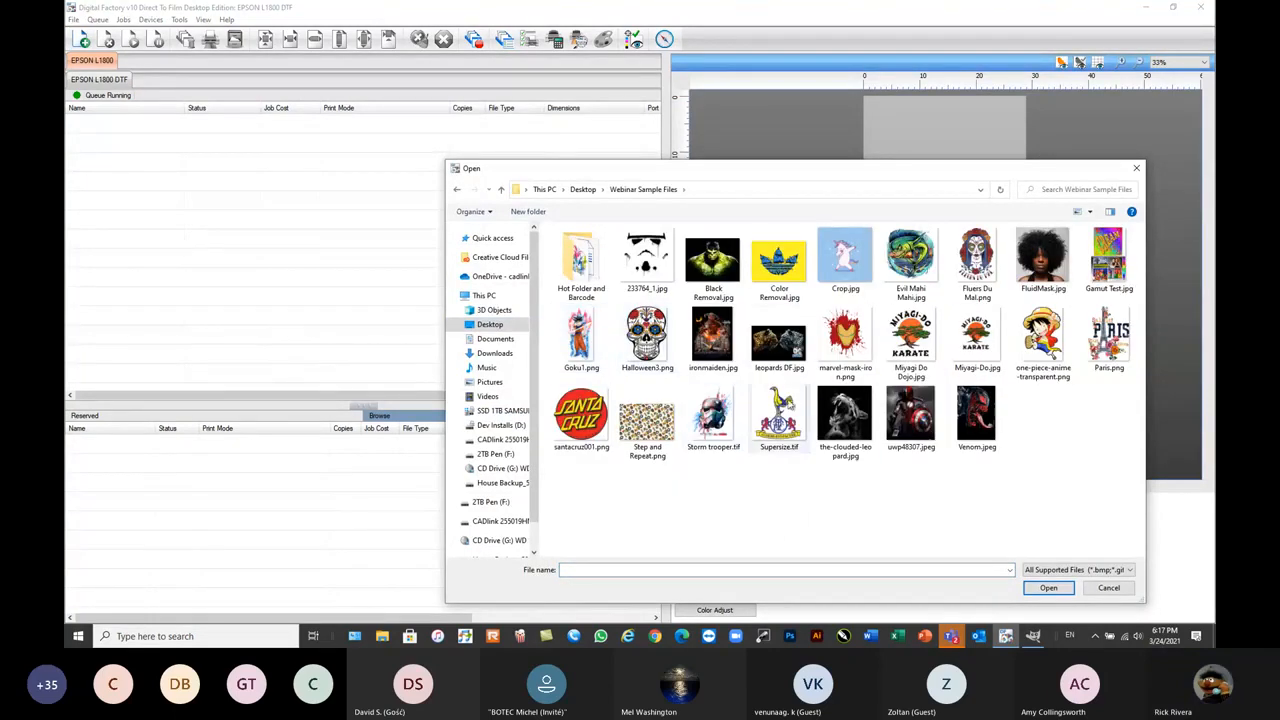
pyautogui.click(712, 338)
pyautogui.doubleClick(715, 345)
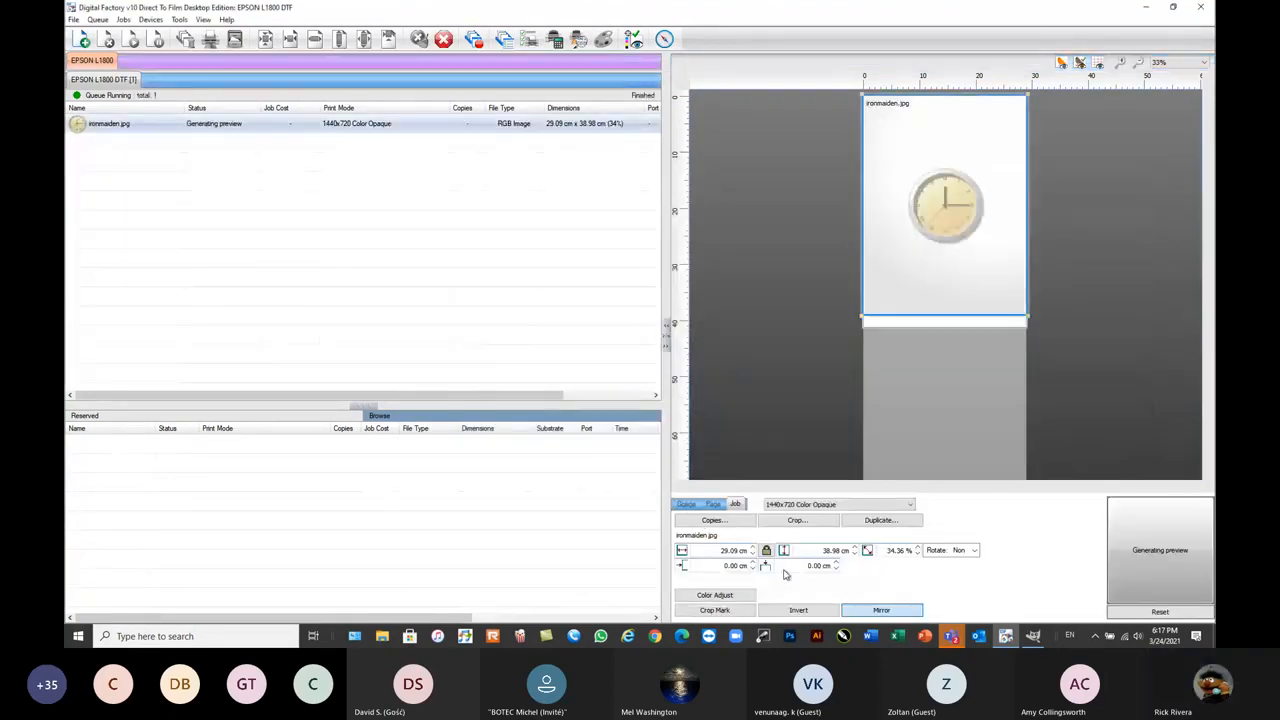
# - Assign the 1440x720 Black Rasterized print mode to the ironmaiden.jpg job and deselect the job
pyautogui.click(815, 505)
pyautogui.click(800, 545)
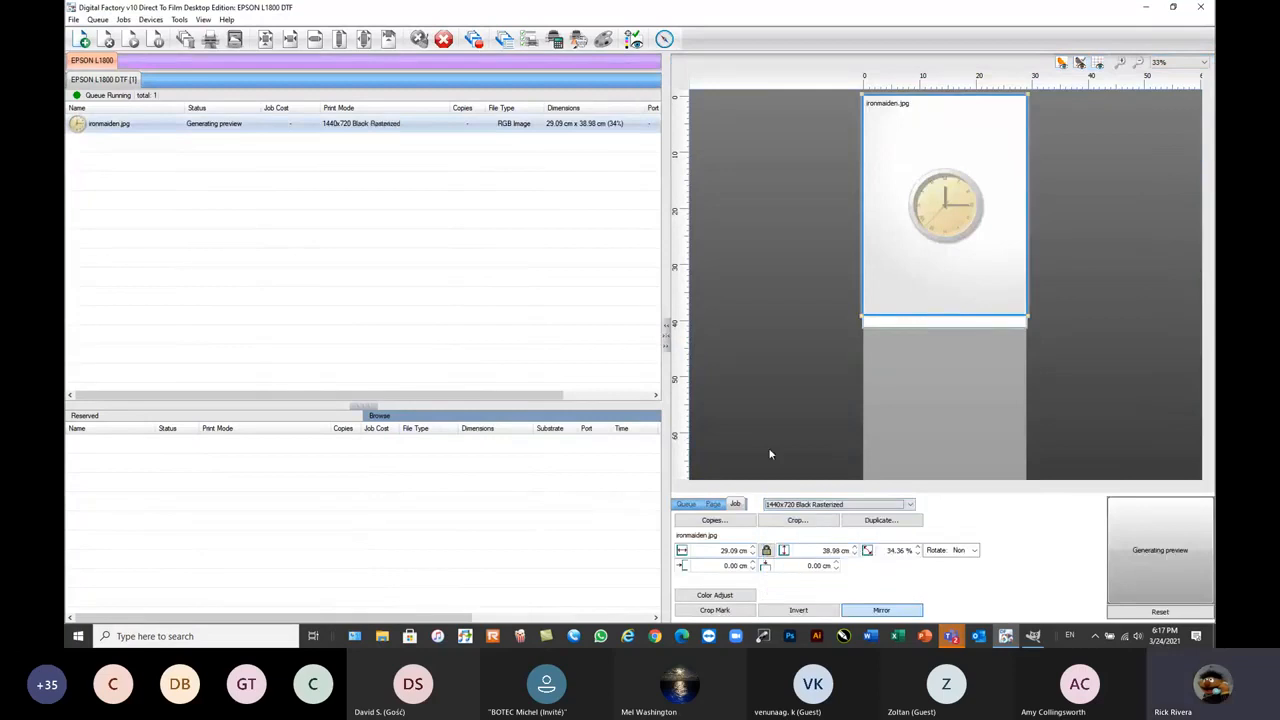
pyautogui.click(222, 212)
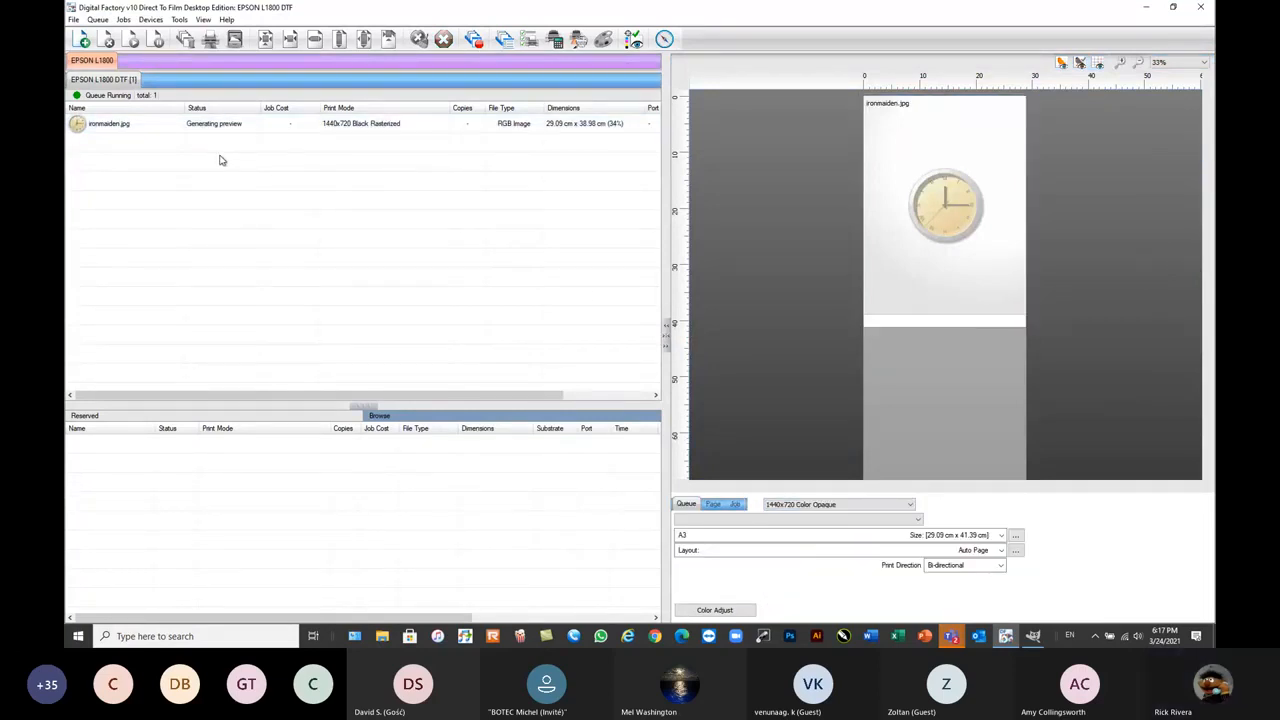
# - RIP the ironmaiden.jpg job in 1440x720 Black Rasterized mode without printing it, and deselect the job
pyautogui.click(212, 127)
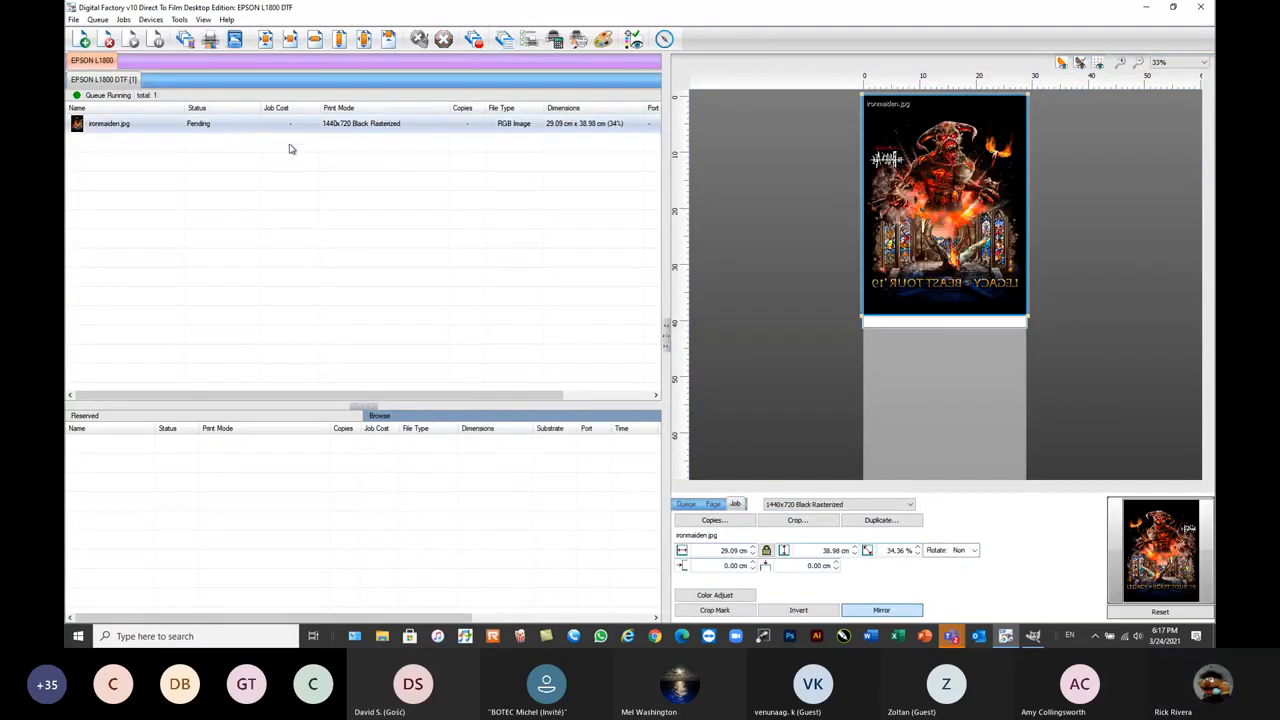
pyautogui.rightClick(255, 129)
pyautogui.click(314, 282)
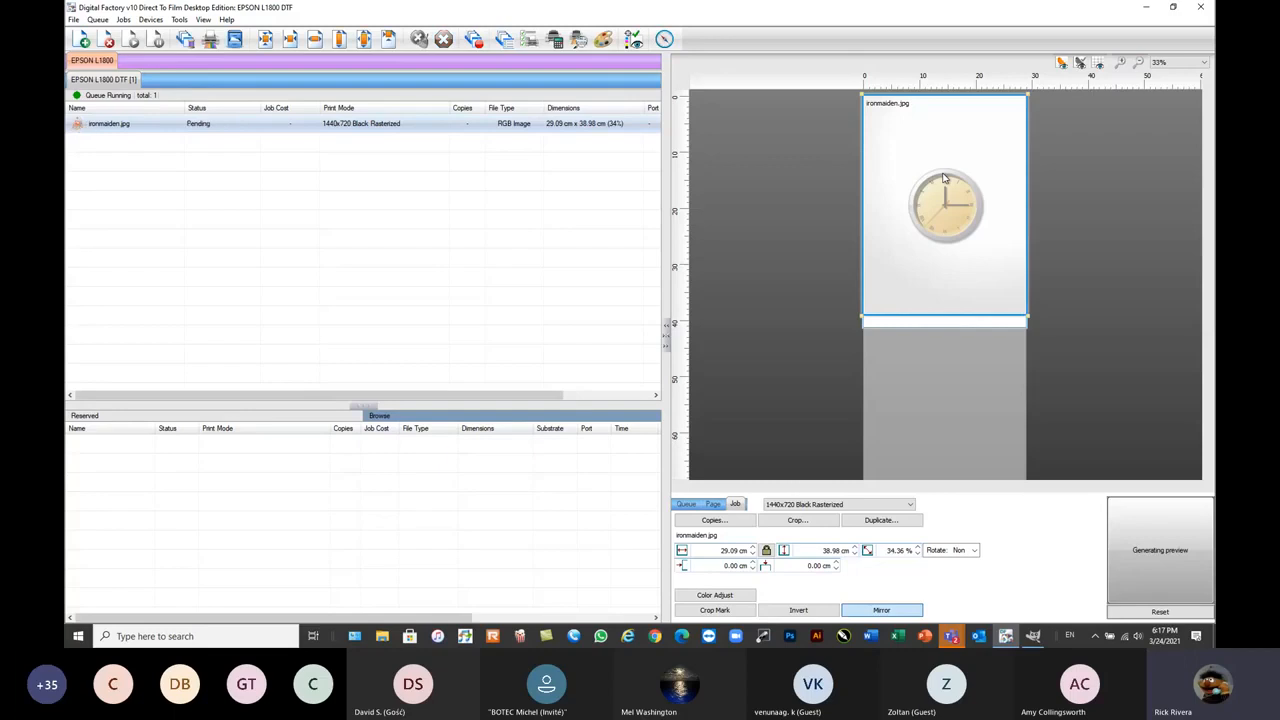
pyautogui.rightClick(261, 127)
pyautogui.click(291, 252)
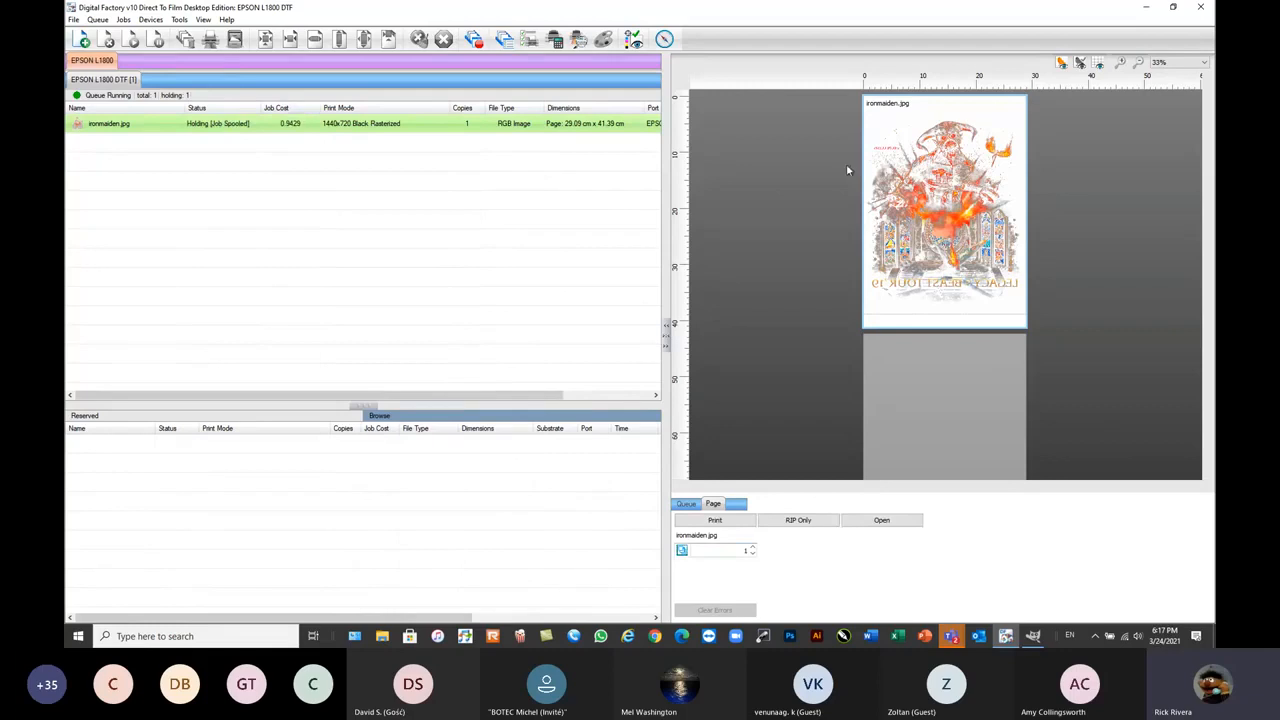
pyautogui.click(443, 225)
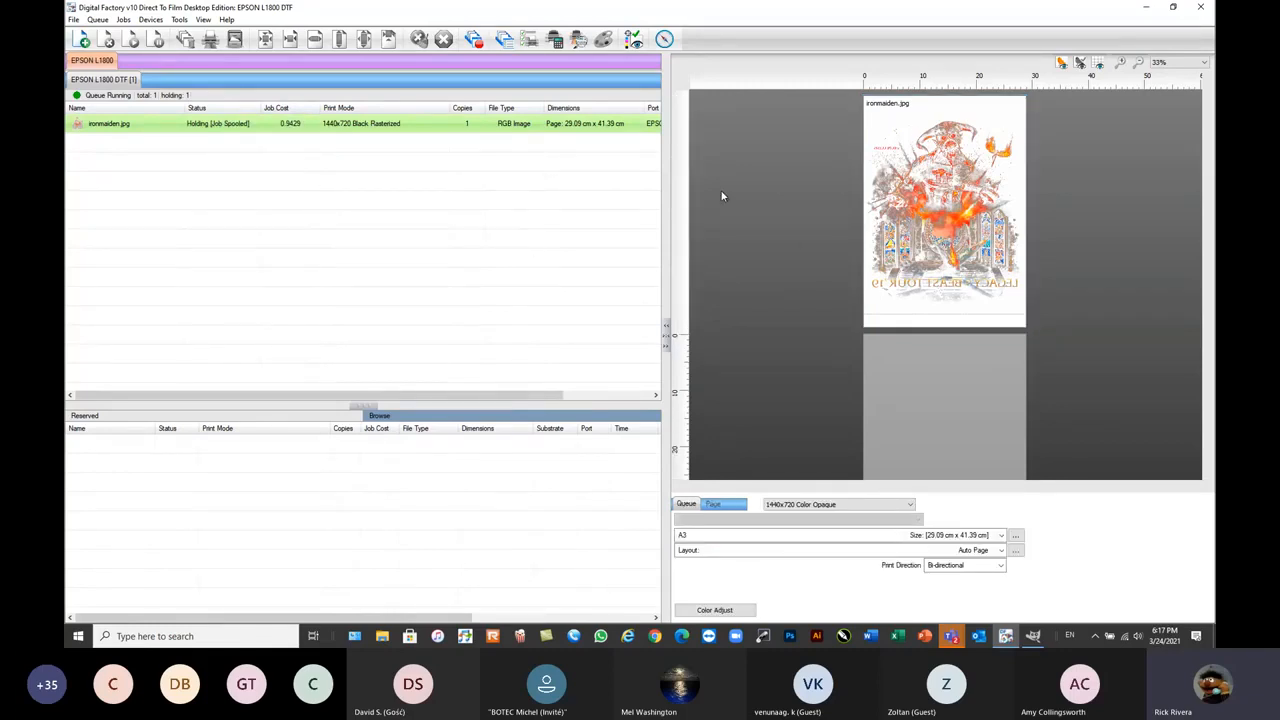
# - Review the material, ink and total costs in the ironmaiden.jpg job ticket, and close the ticket without changes
pyautogui.moveTo(287, 128)
pyautogui.click(277, 128)
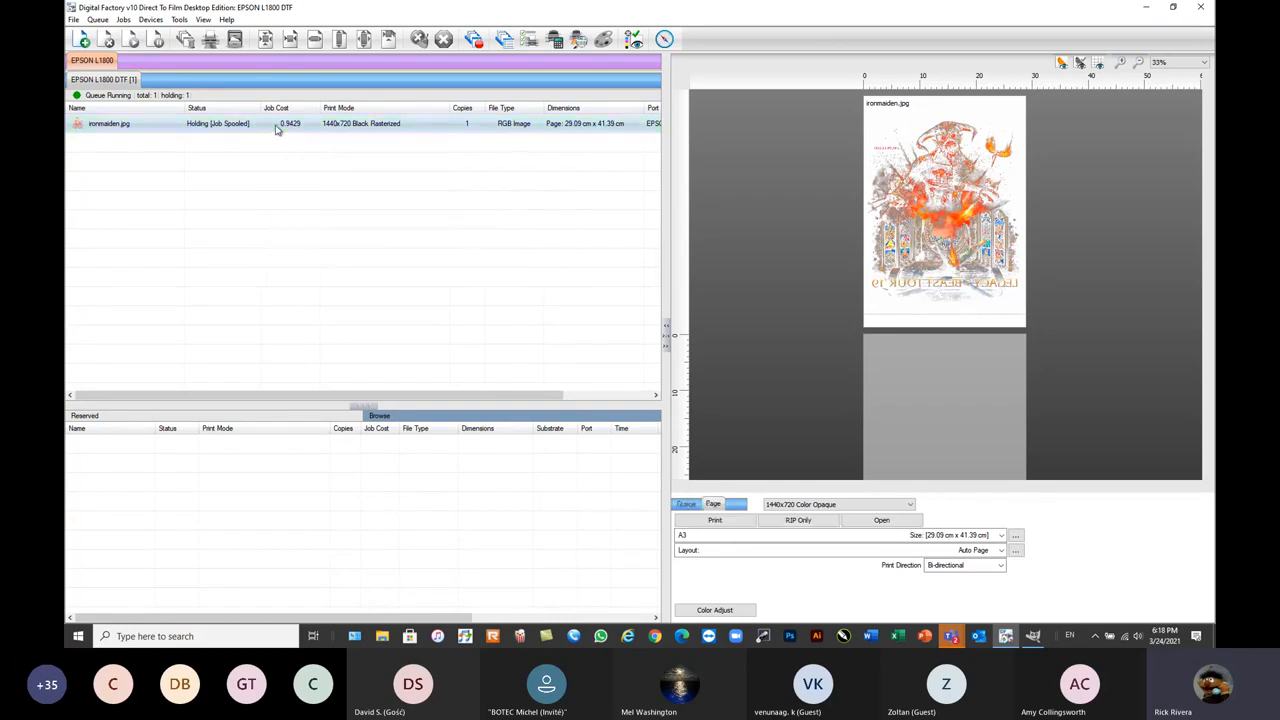
pyautogui.rightClick(252, 129)
pyautogui.click(153, 126)
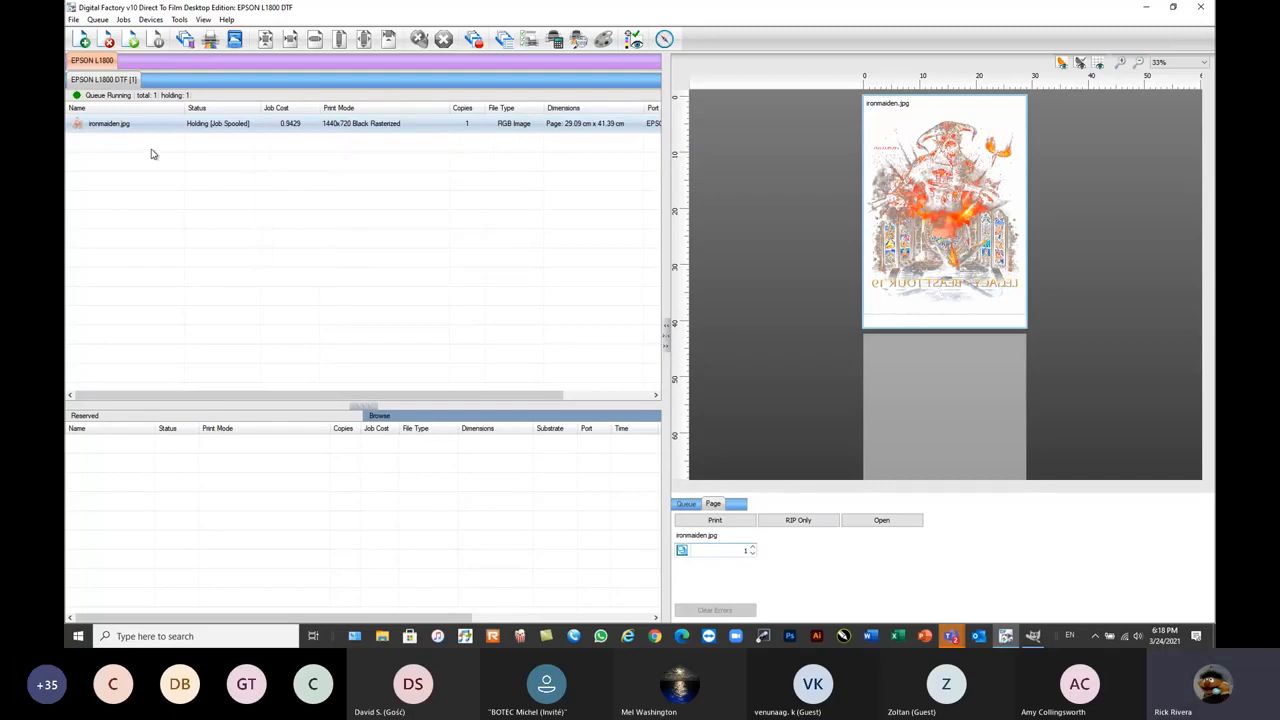
pyautogui.click(151, 152)
pyautogui.click(167, 129)
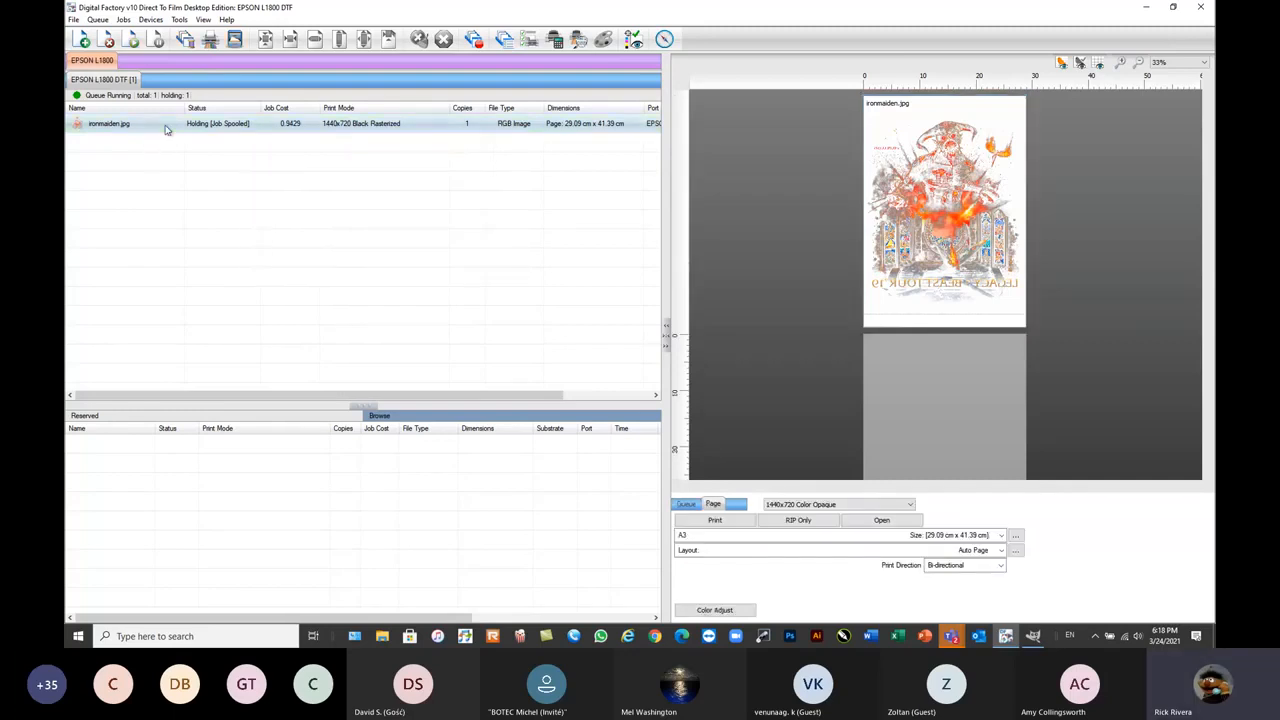
pyautogui.click(554, 40)
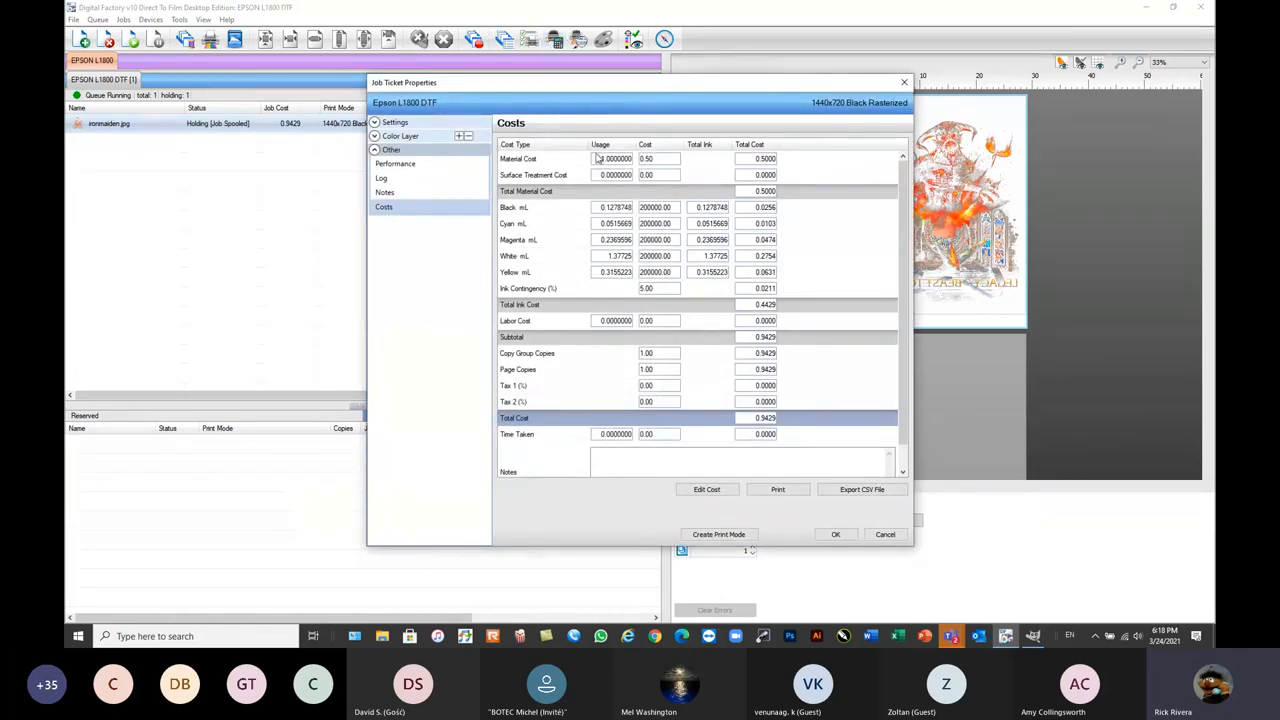
pyautogui.moveTo(640, 89); pyautogui.dragTo(645, 77)
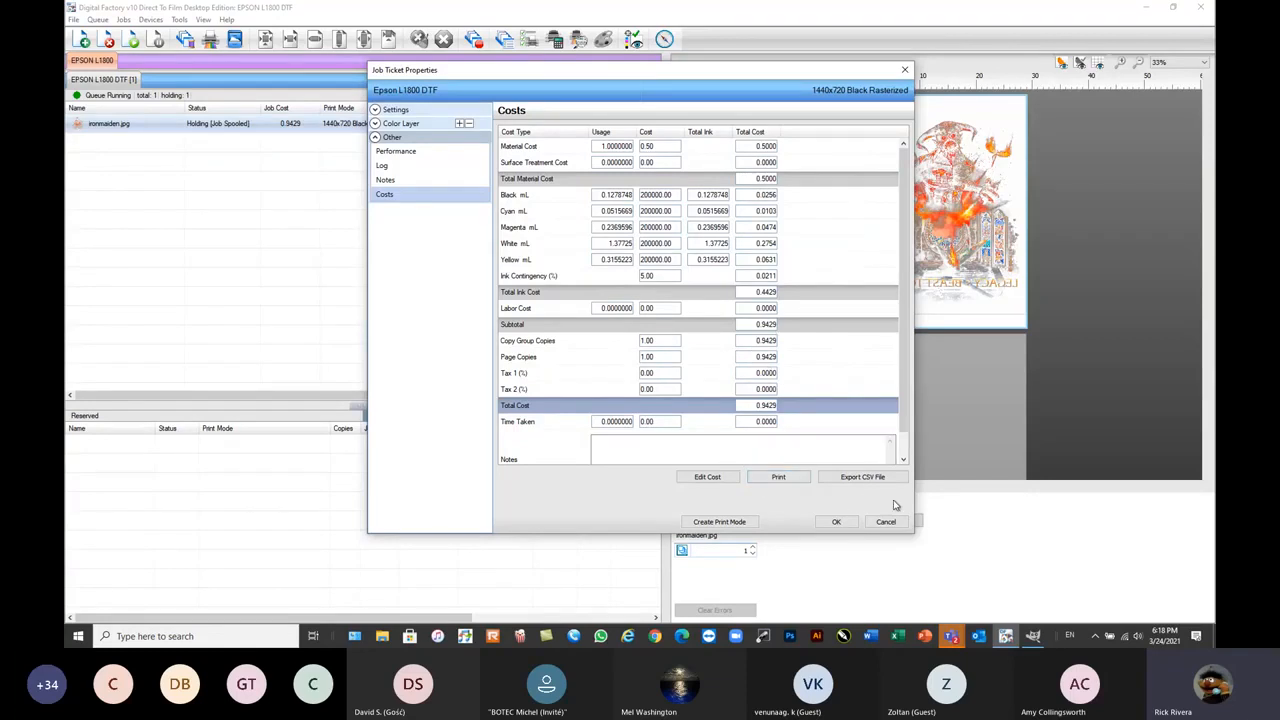
pyautogui.click(862, 482)
pyautogui.click(885, 522)
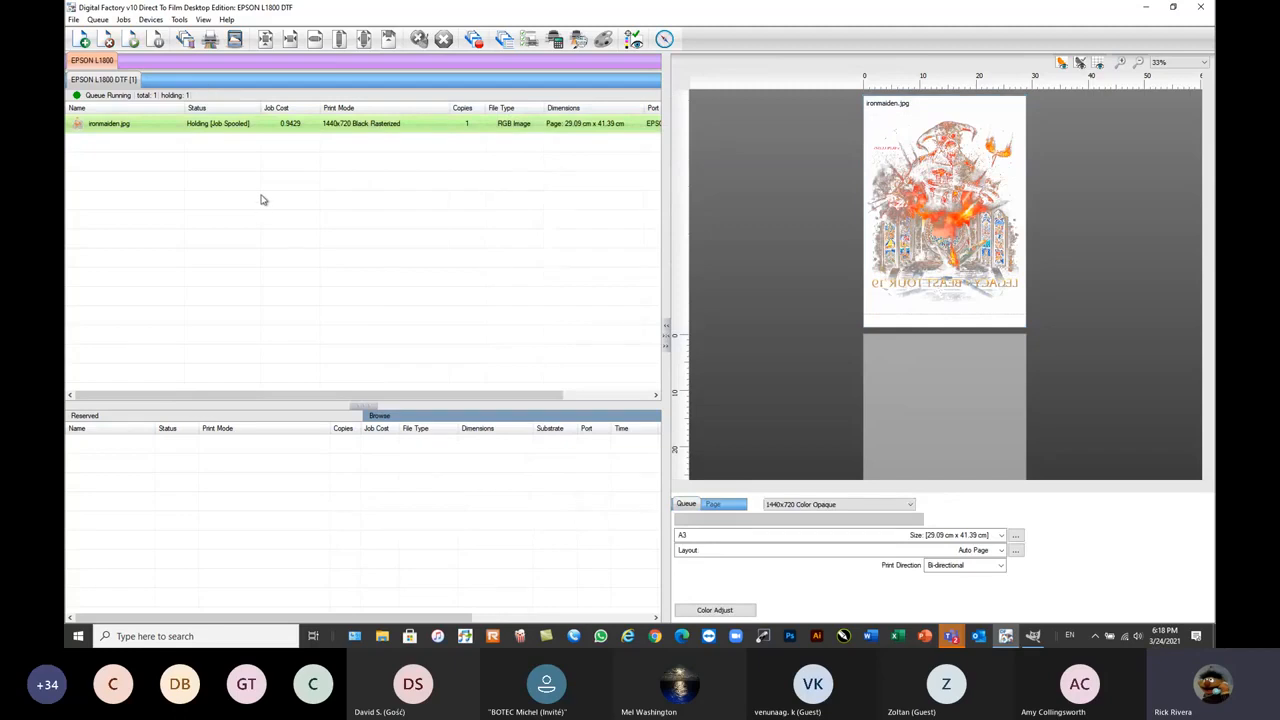
# - Examine the General, Hot Folders and Media Setup settings in the EPSON L1800 DTF queue properties
pyautogui.doubleClick(108, 78)
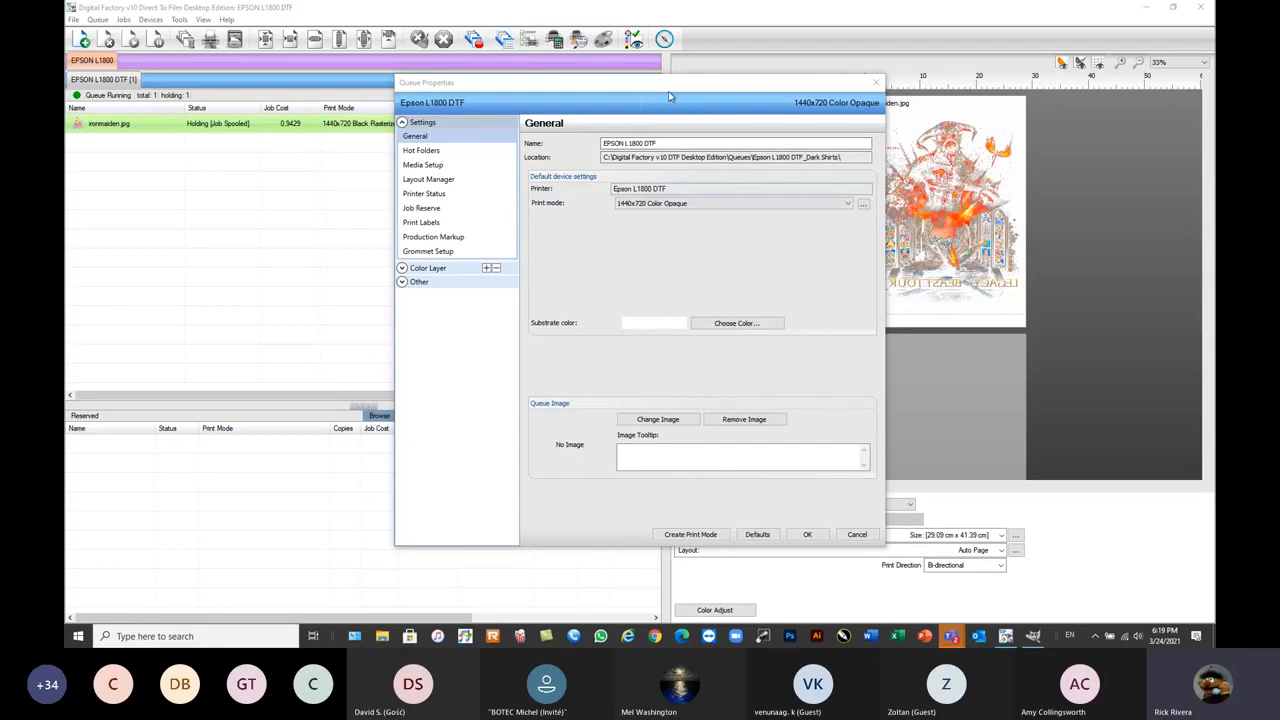
pyautogui.moveTo(668, 90); pyautogui.dragTo(672, 66)
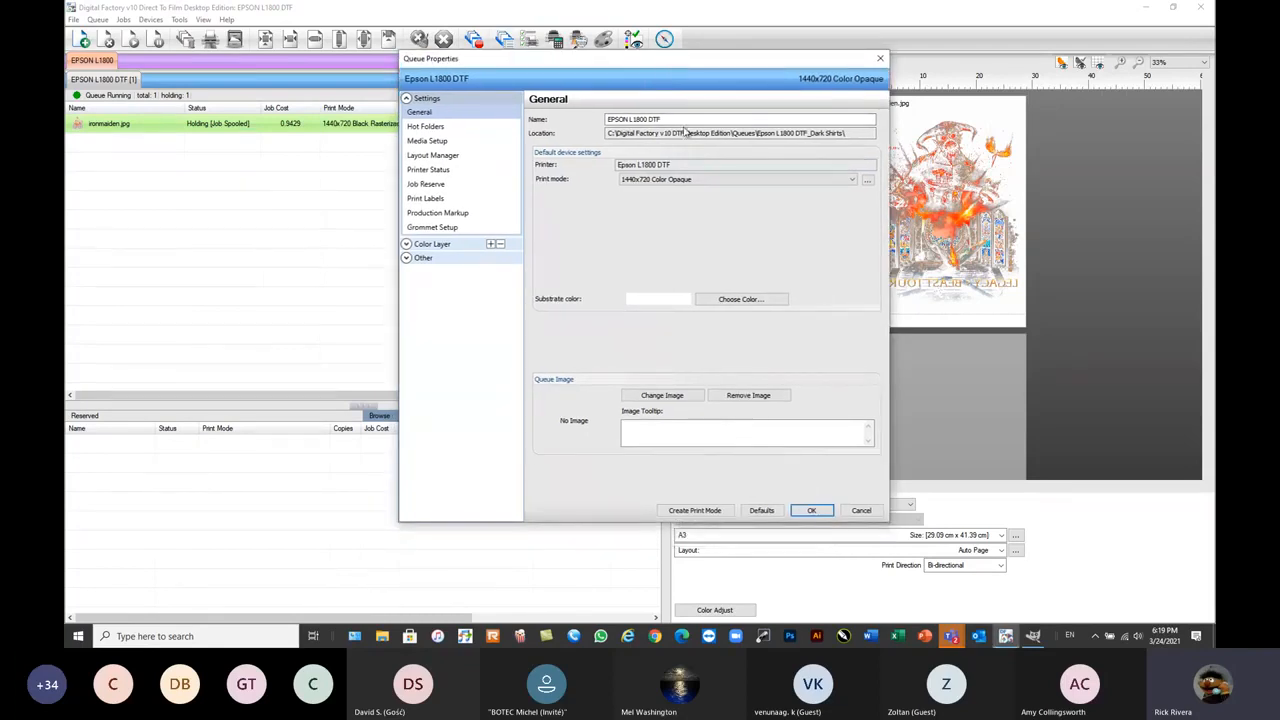
pyautogui.click(429, 131)
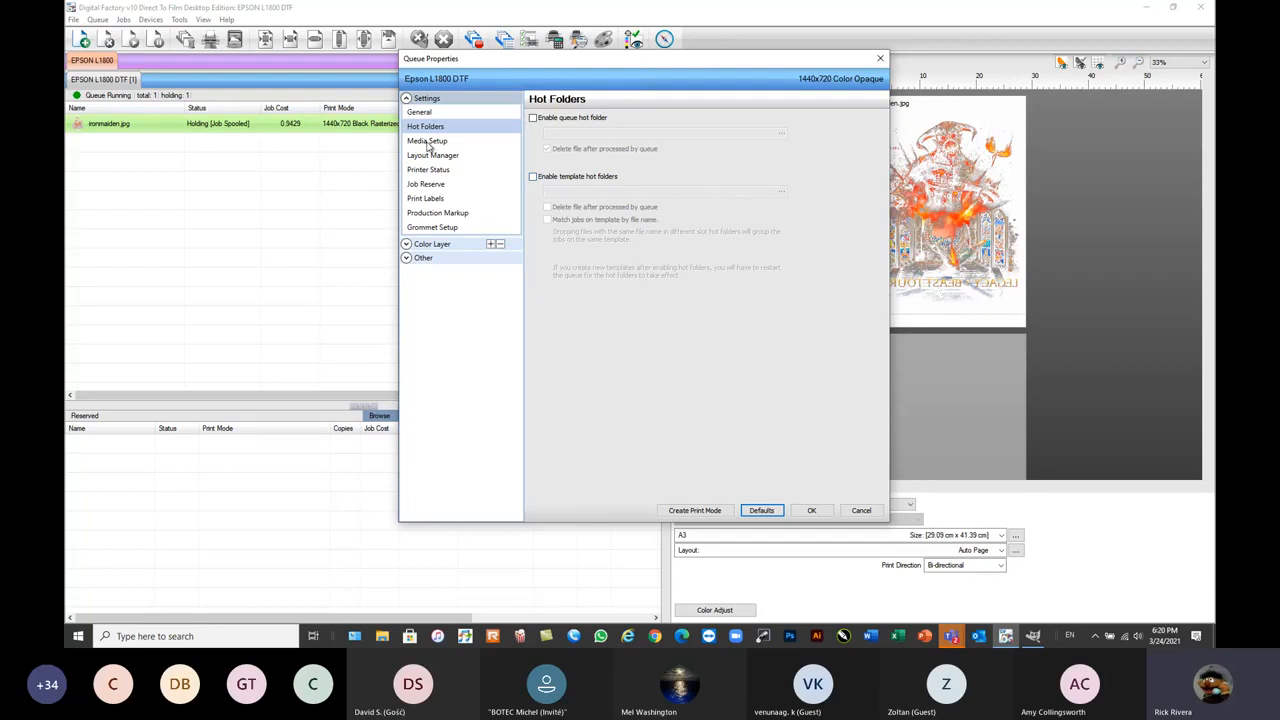
pyautogui.click(428, 143)
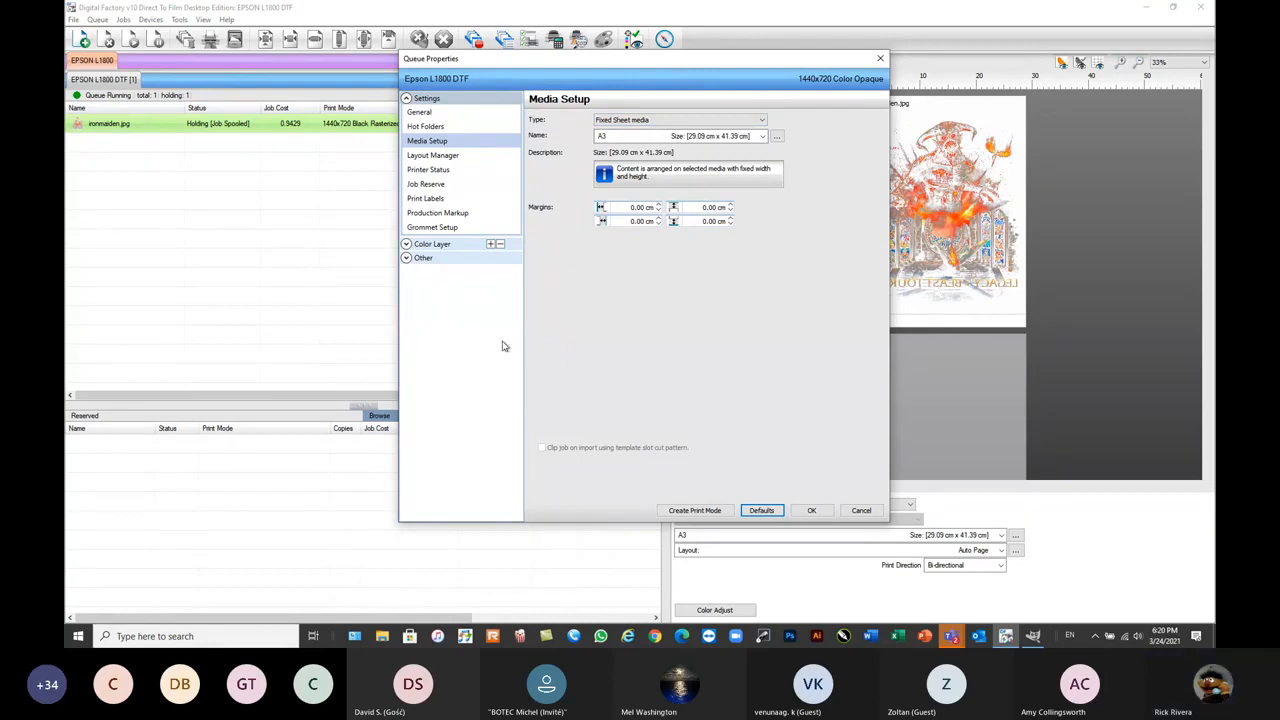
pyautogui.click(406, 244)
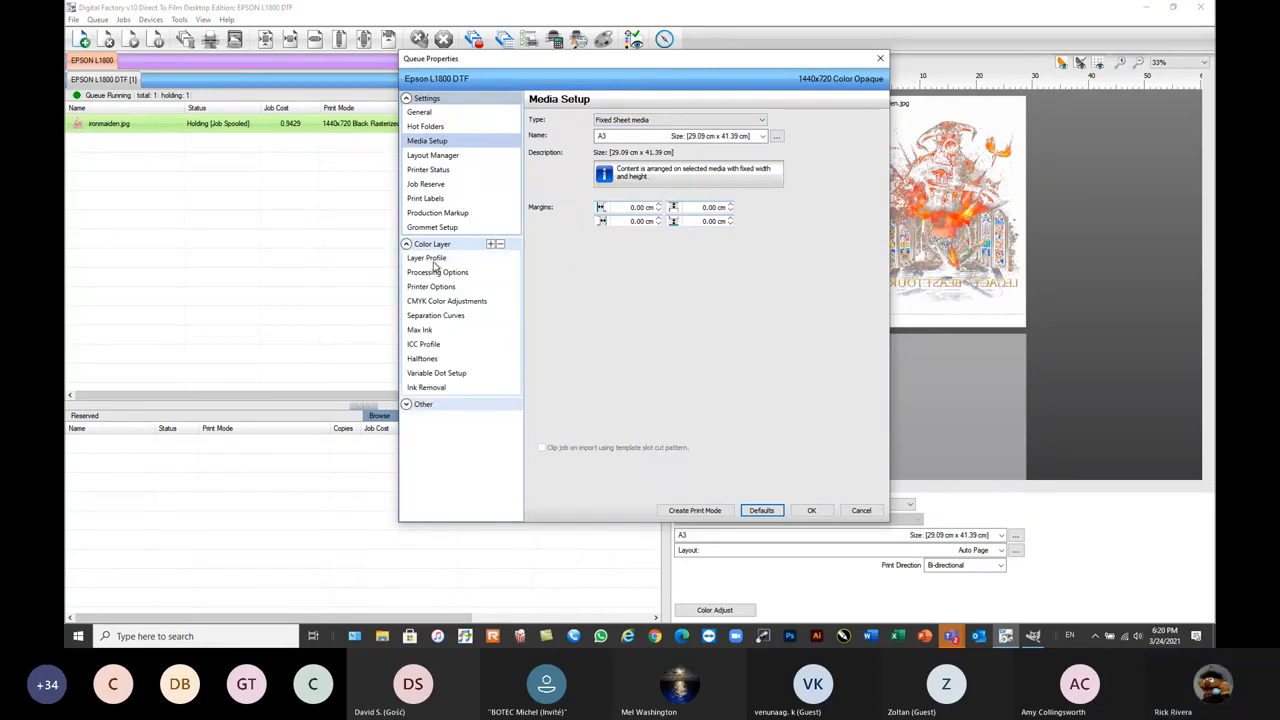
# - In the queue's Layout Manager, keep the Top Middle page position, schedule print jobs as Rip and Print (on barcode), and accept the properties
pyautogui.click(433, 155)
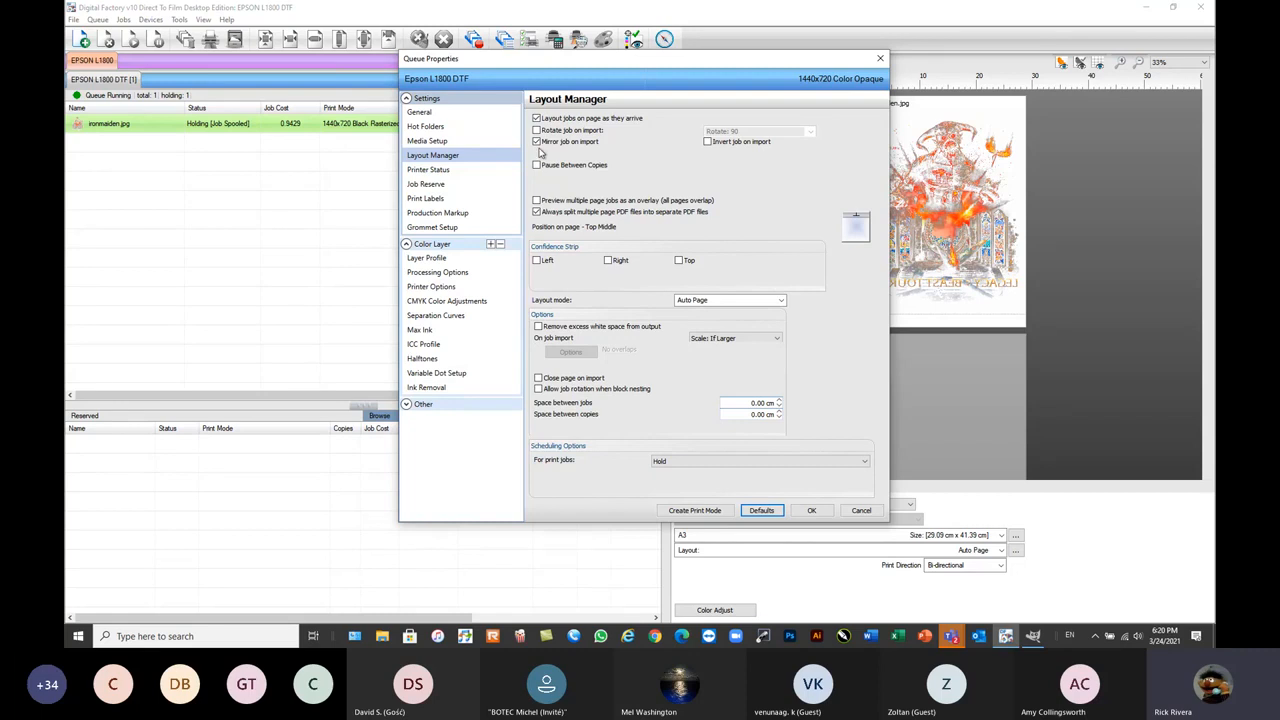
pyautogui.click(856, 230)
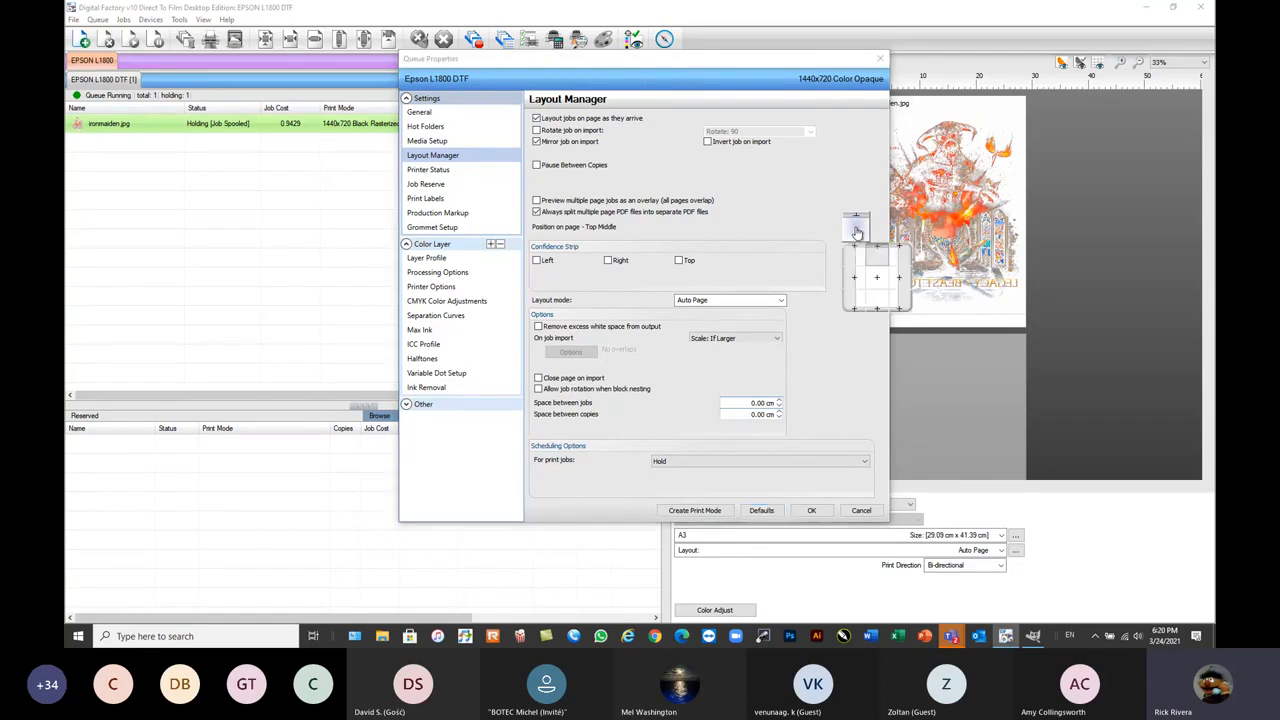
pyautogui.click(876, 257)
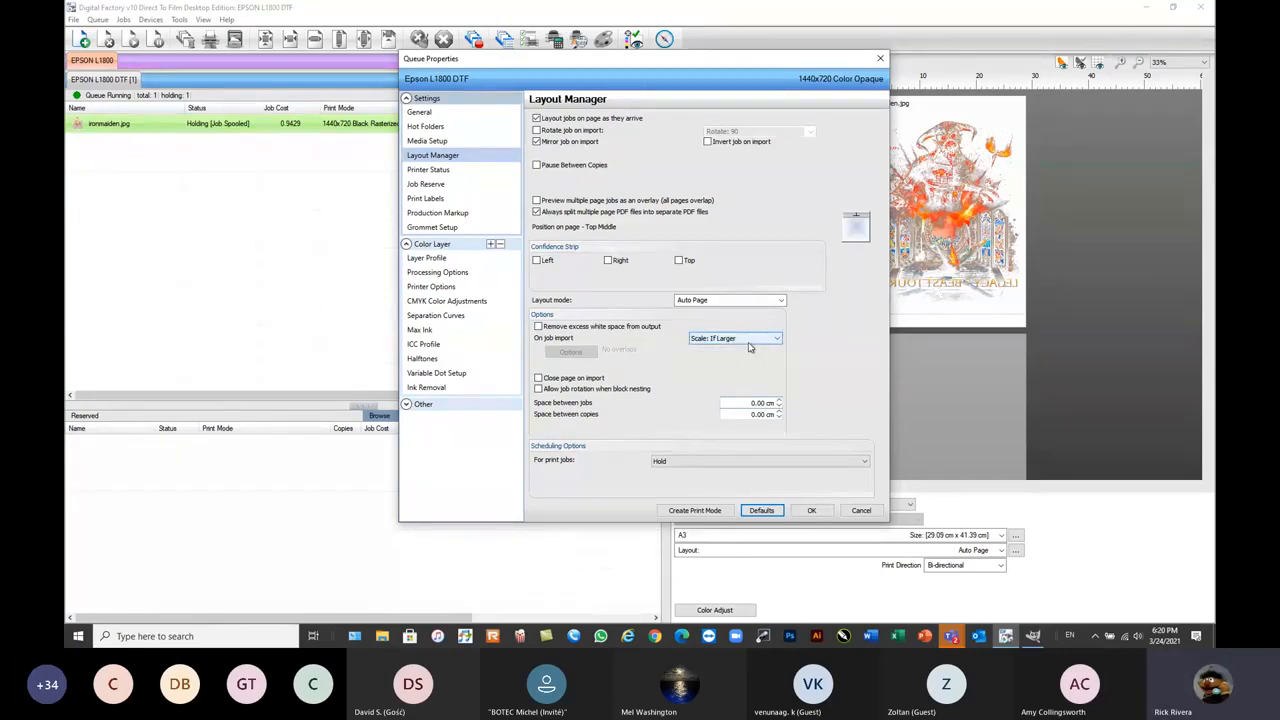
pyautogui.click(697, 462)
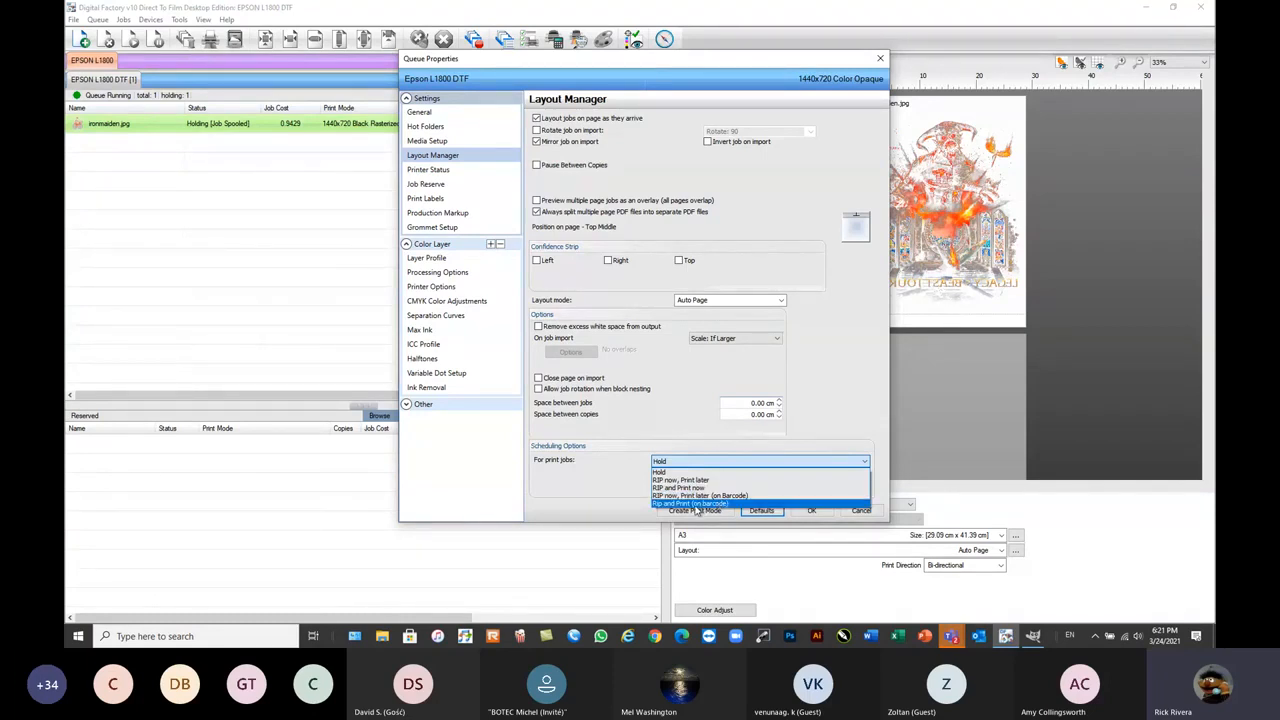
pyautogui.click(779, 473)
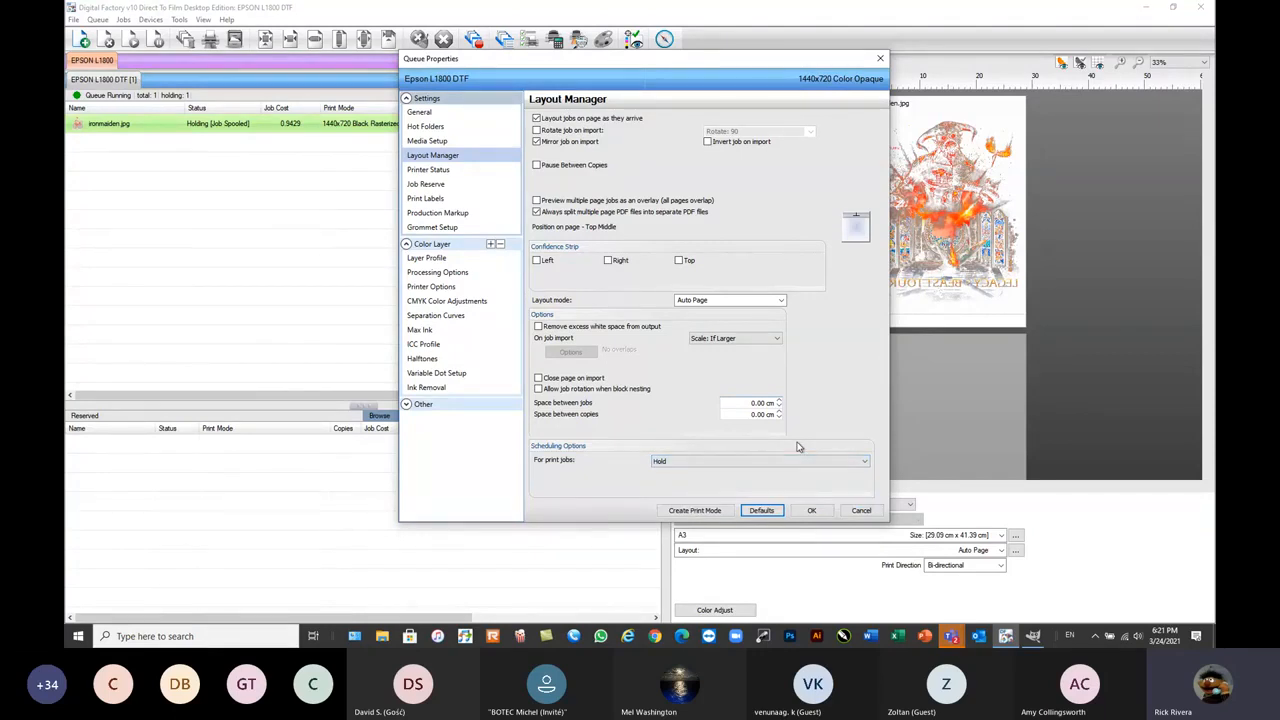
pyautogui.click(745, 462)
pyautogui.click(713, 503)
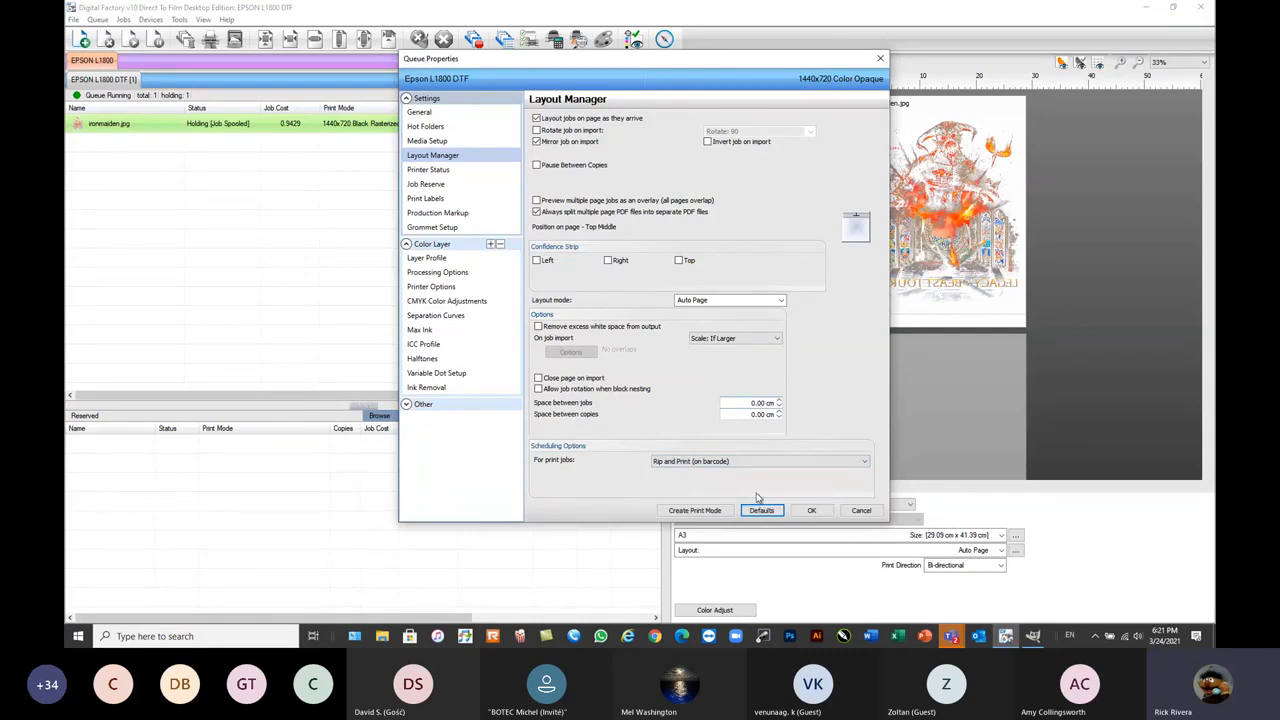
pyautogui.click(812, 511)
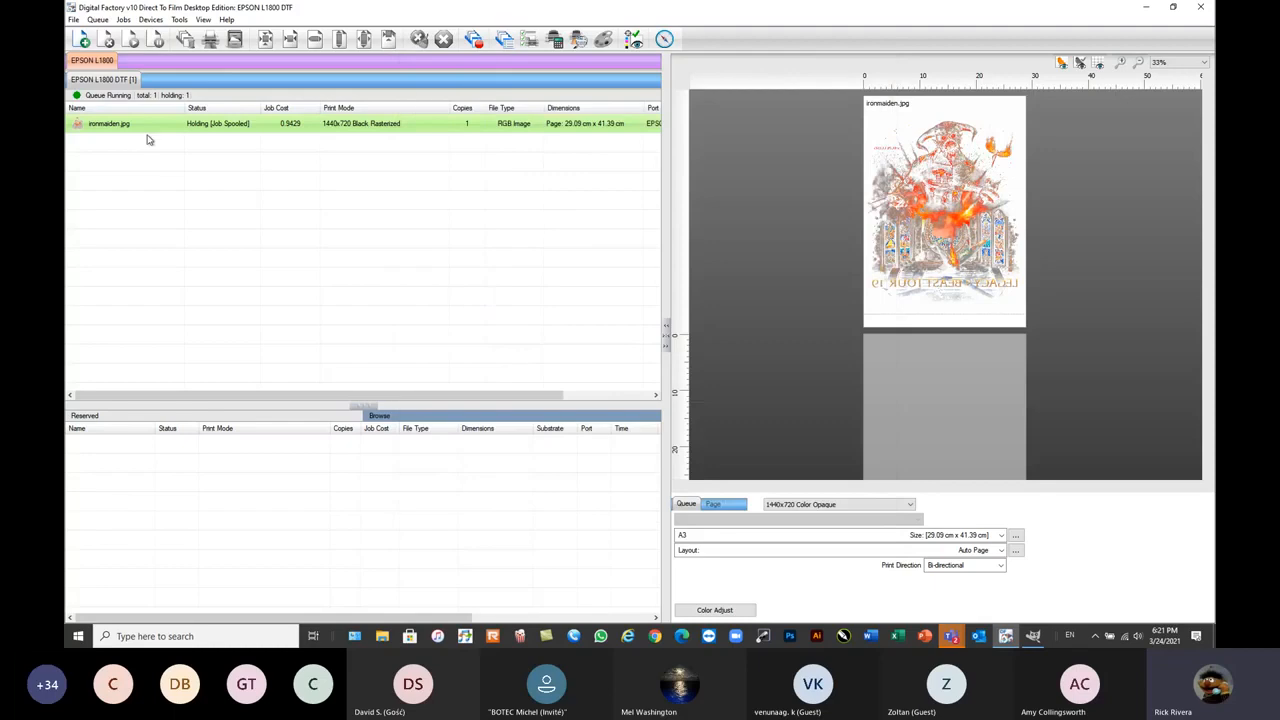
# - Remove ironmaiden.jpg from the queue and add all images from the Hot Folder and Barcode folder in Webinar Sample Files
pyautogui.click(107, 38)
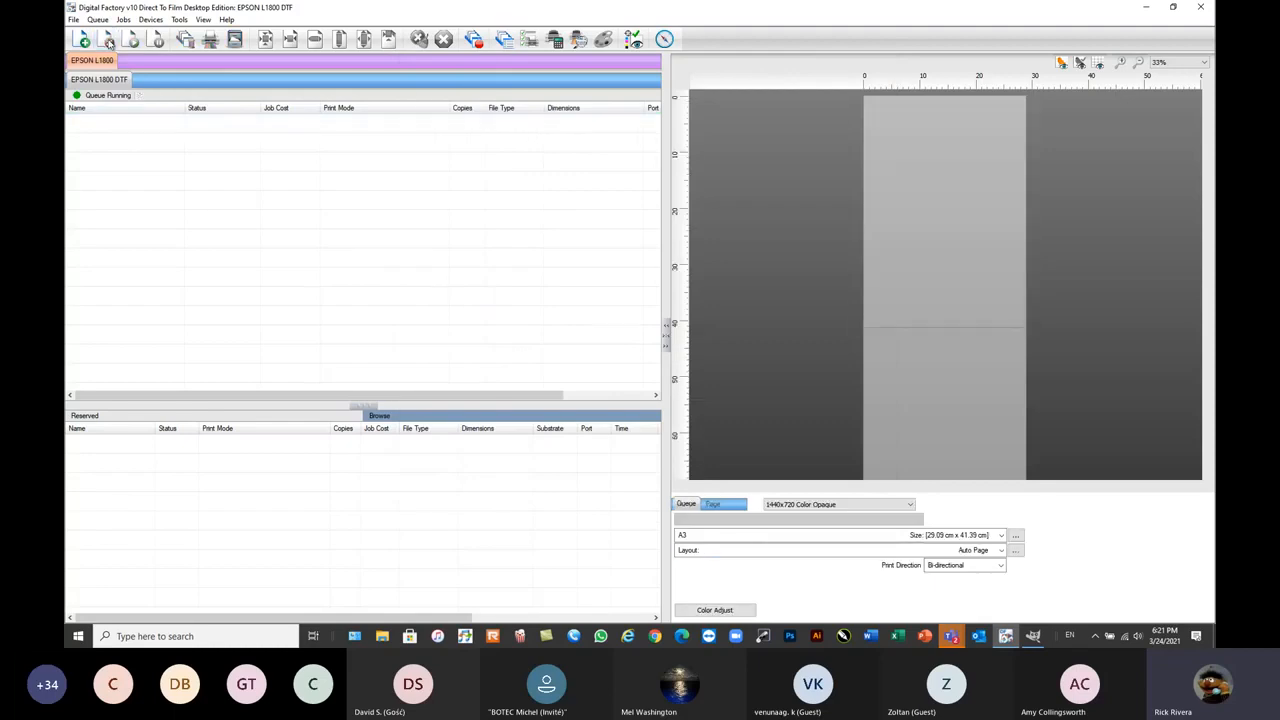
pyautogui.click(83, 38)
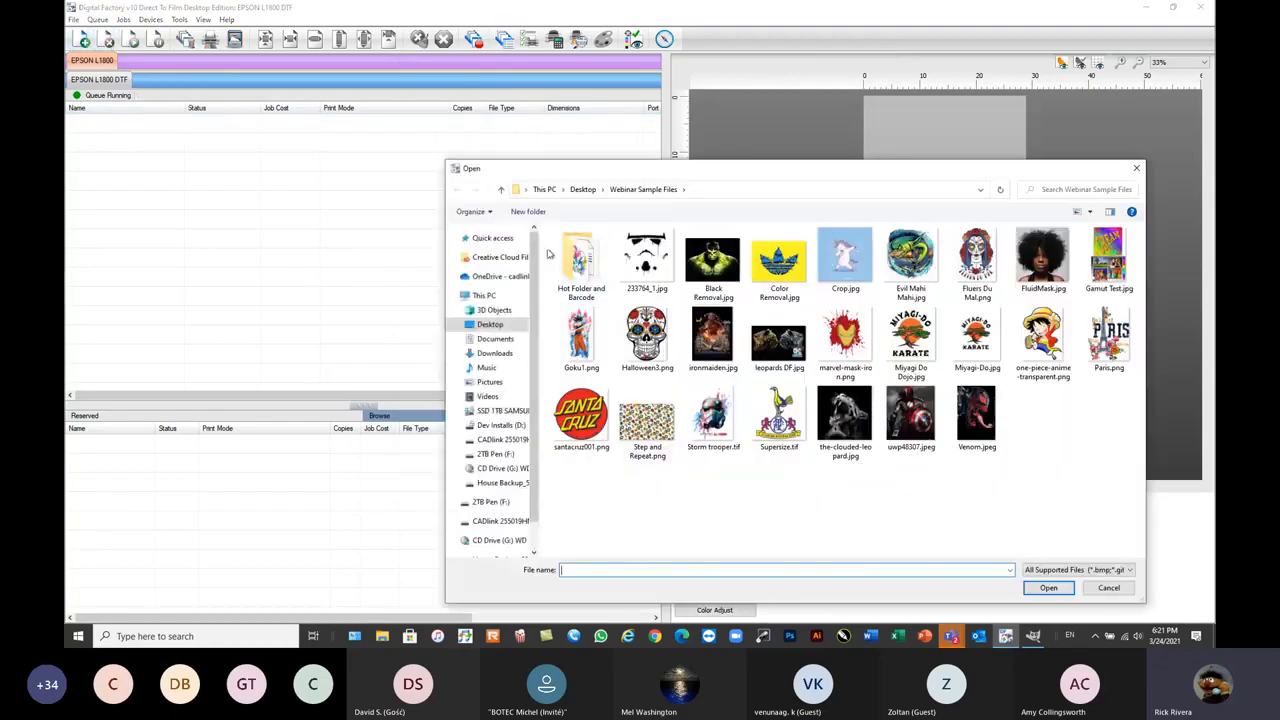
pyautogui.doubleClick(574, 258)
pyautogui.hotkey('ctrl', 'a')
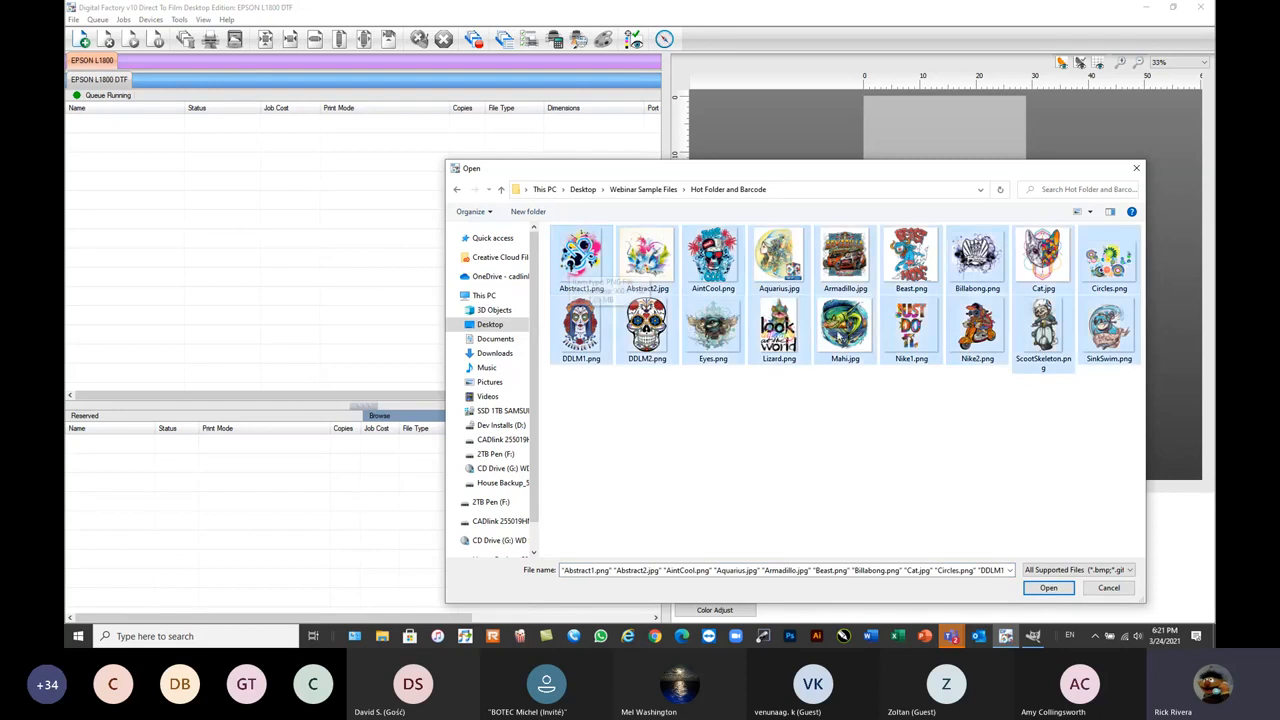
pyautogui.click(1049, 586)
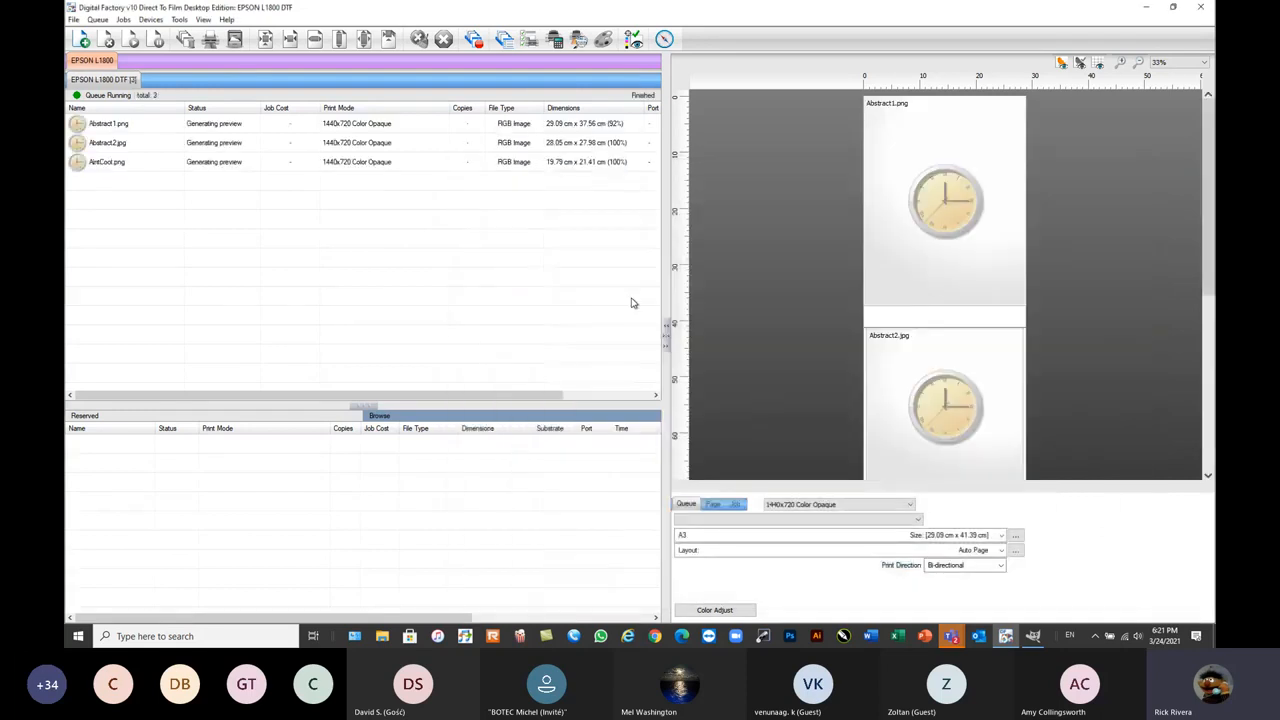
pyautogui.click(898, 235)
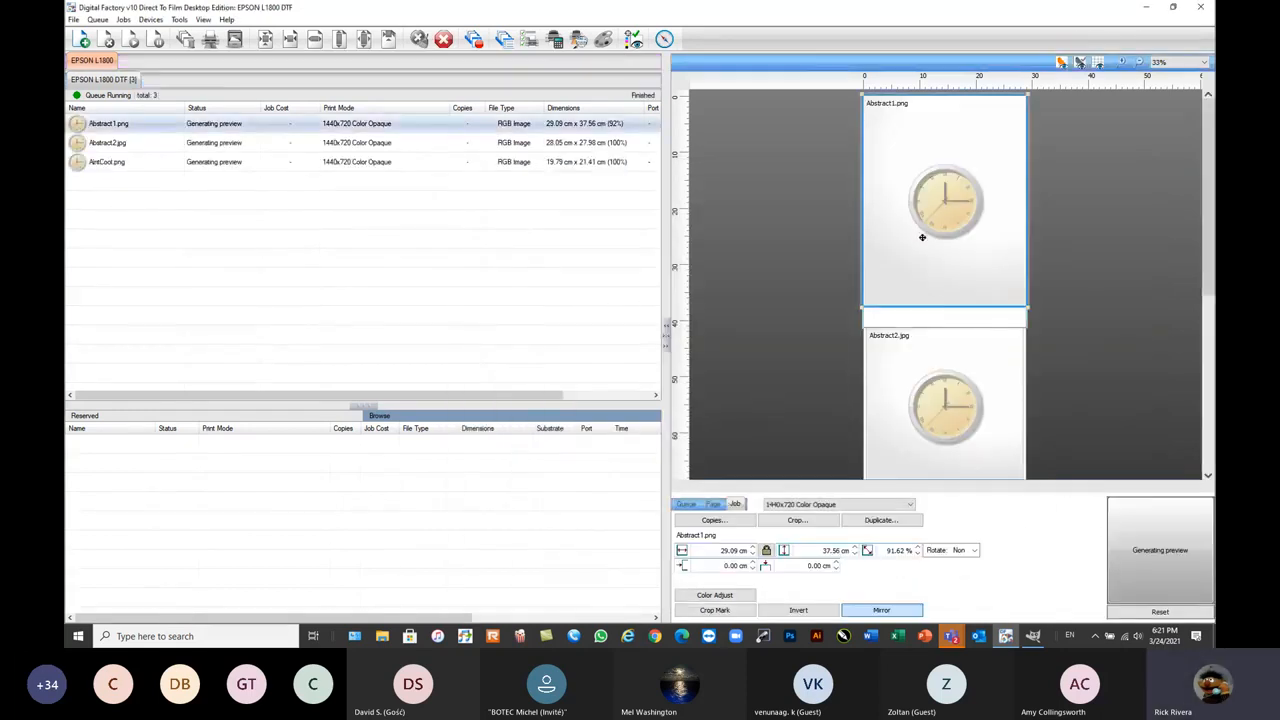
pyautogui.scroll(-1, 922, 238)
pyautogui.scroll(-3, 923, 243)
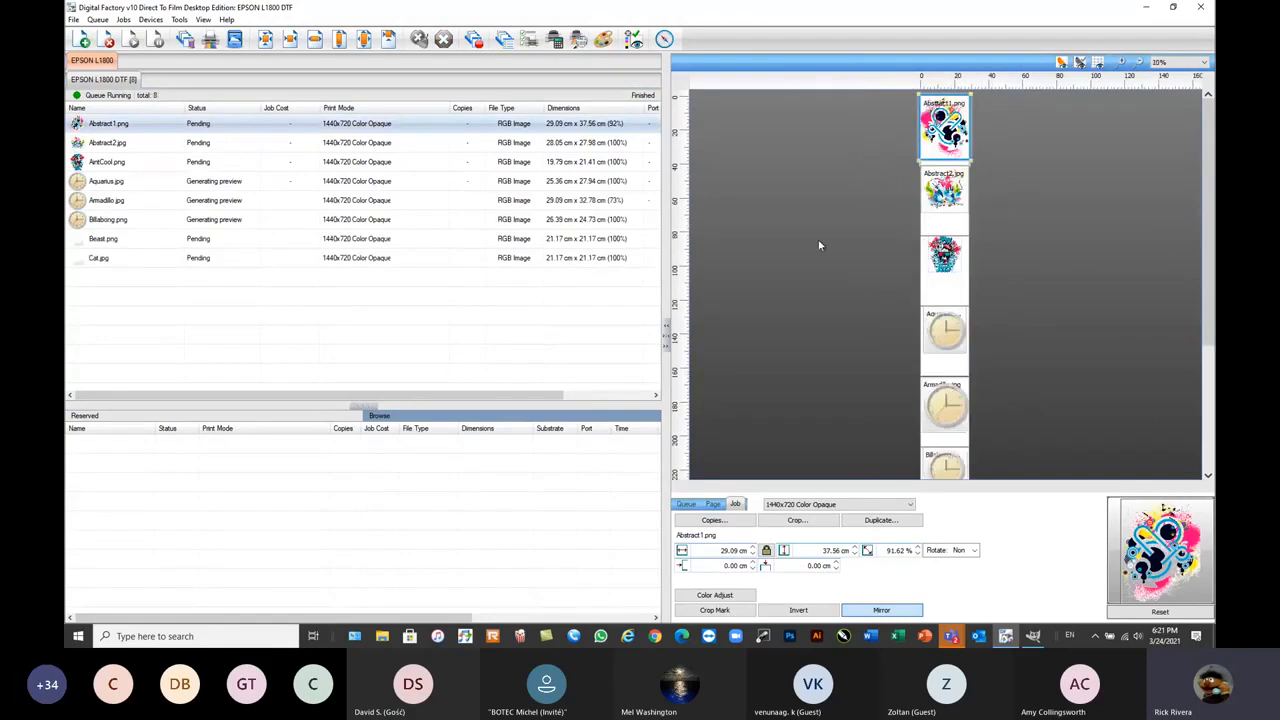
# - Switch to Word to examine the image barcodes in Barcode Samples.docx, and return to the Digital Factory queue
pyautogui.click(871, 637)
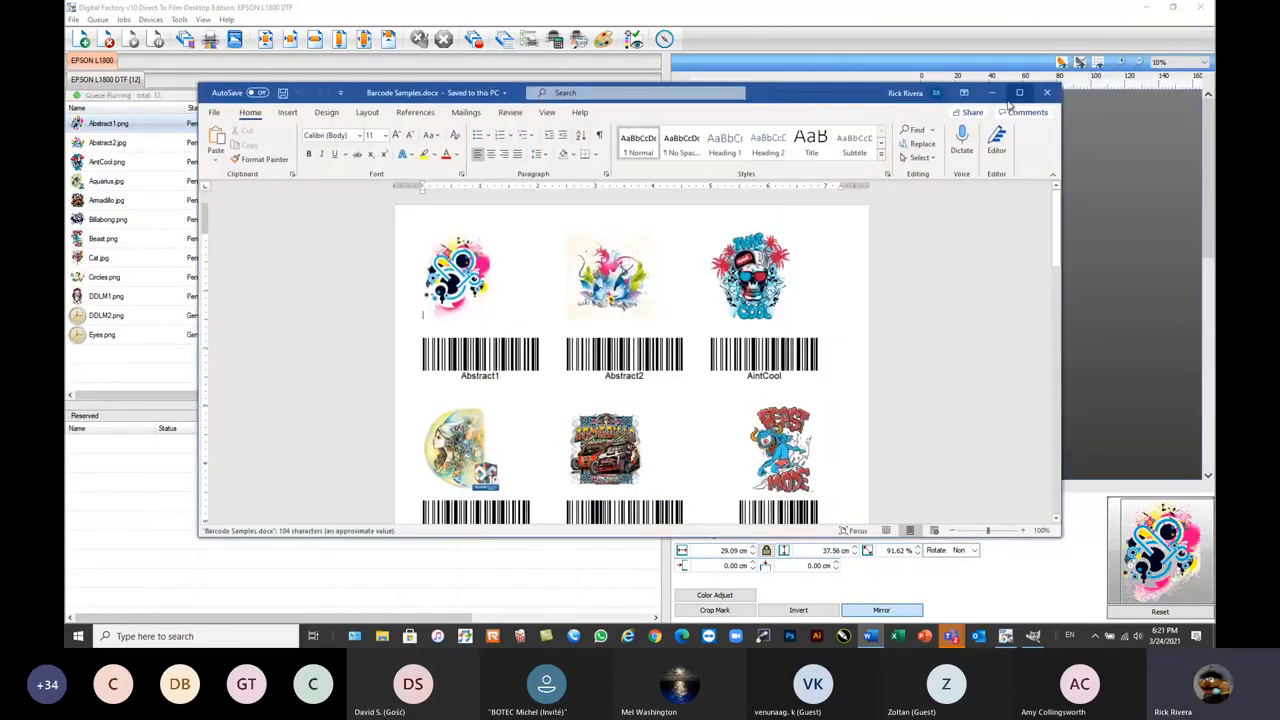
pyautogui.click(1021, 93)
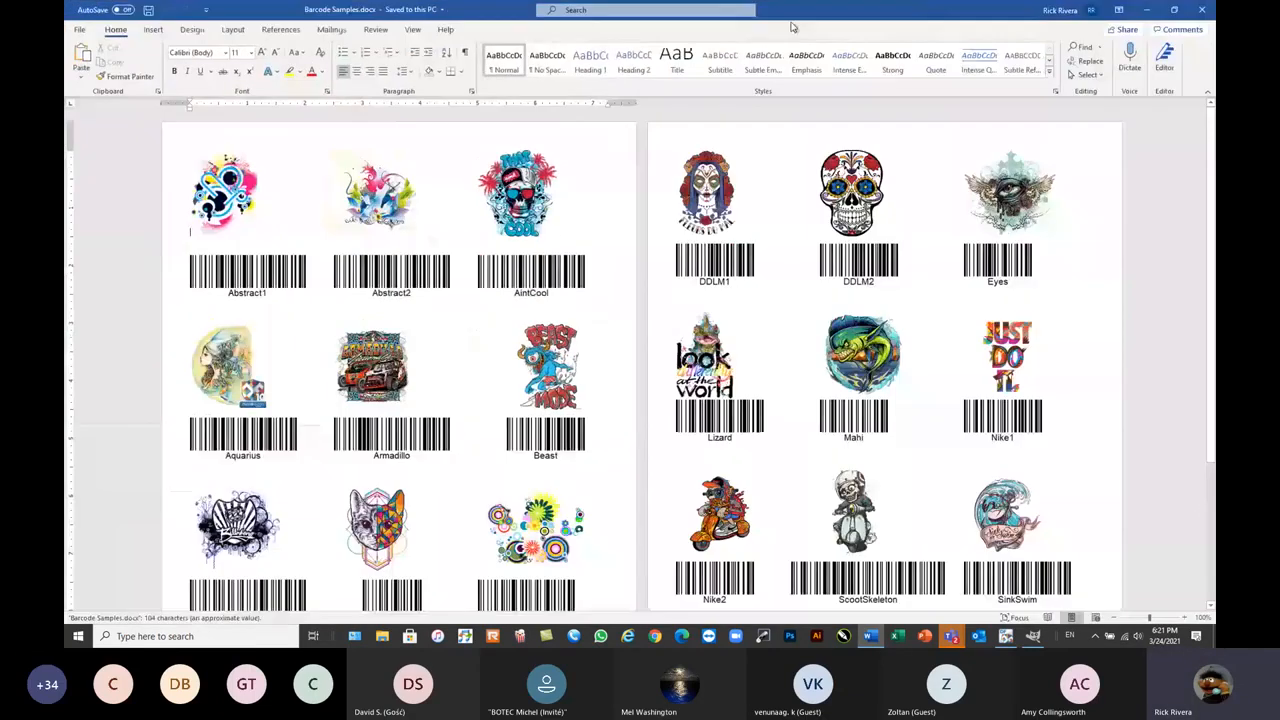
pyautogui.click(1176, 12)
pyautogui.moveTo(801, 90); pyautogui.dragTo(813, 62)
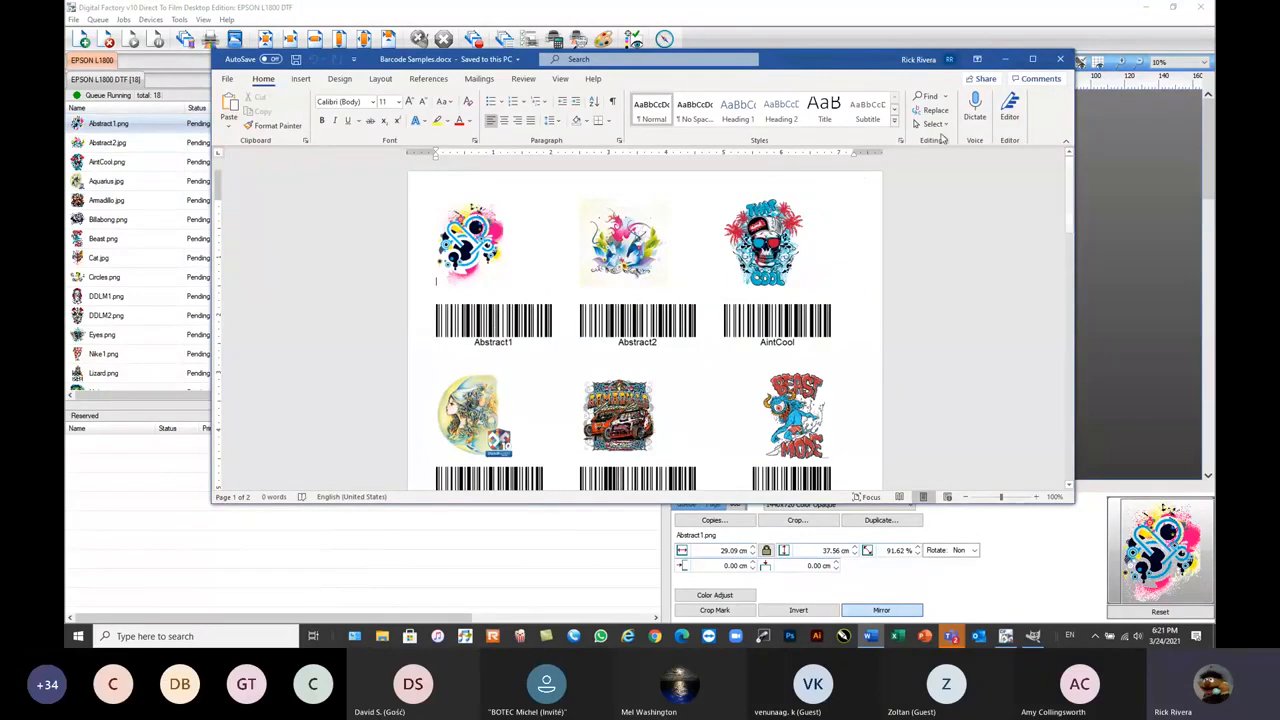
pyautogui.click(1032, 62)
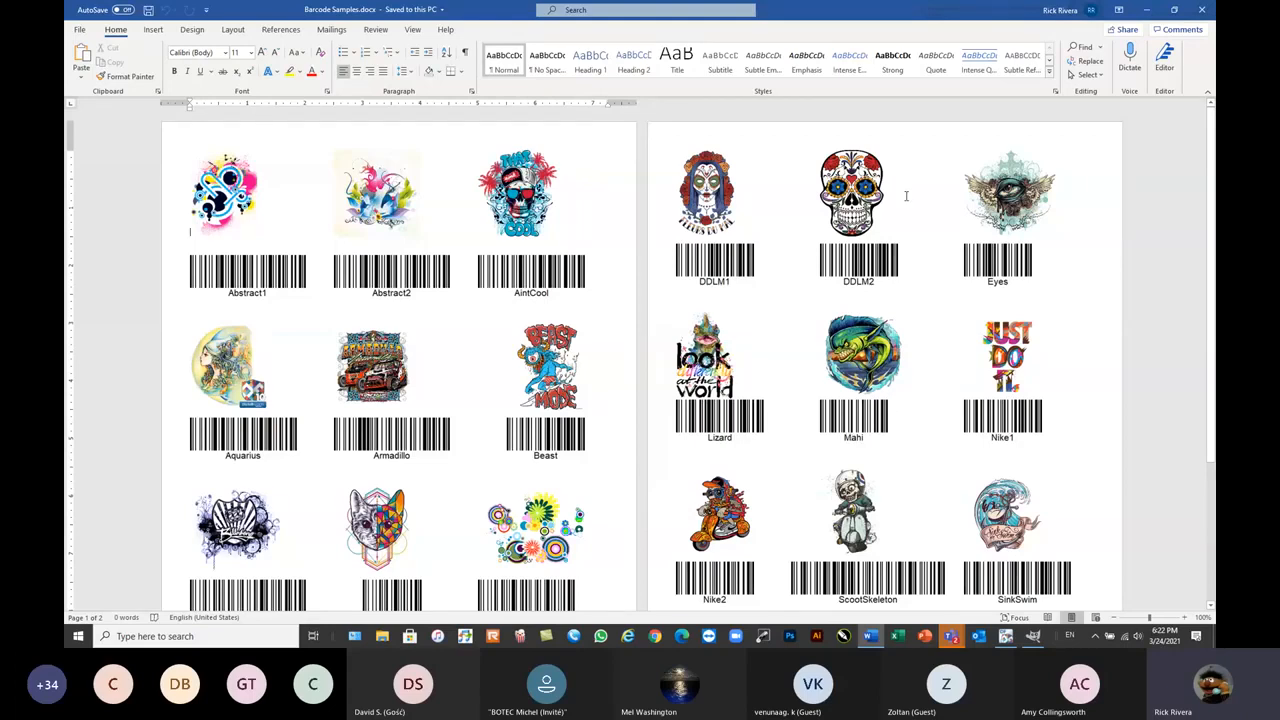
pyautogui.click(1147, 10)
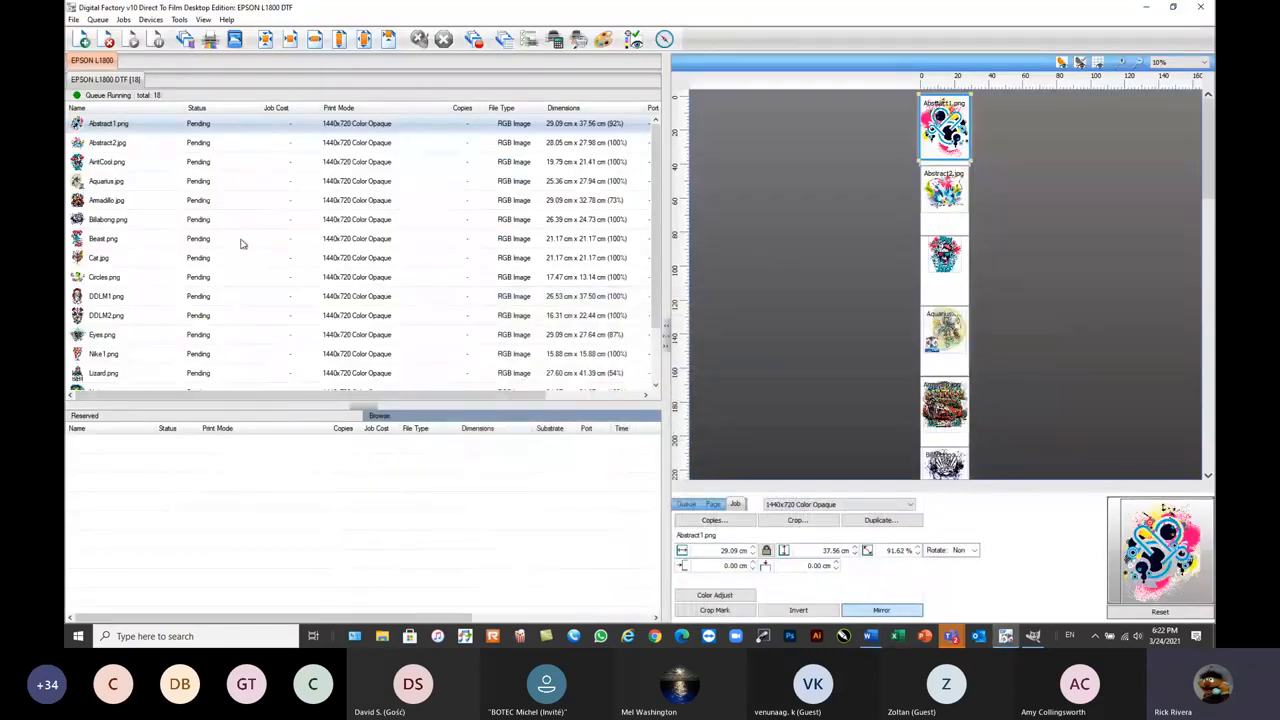
# - Register the barcode scanner so that scanned barcodes can trigger the pending jobs in the EPSON L1800 DTF queue
pyautogui.moveTo(263, 244)
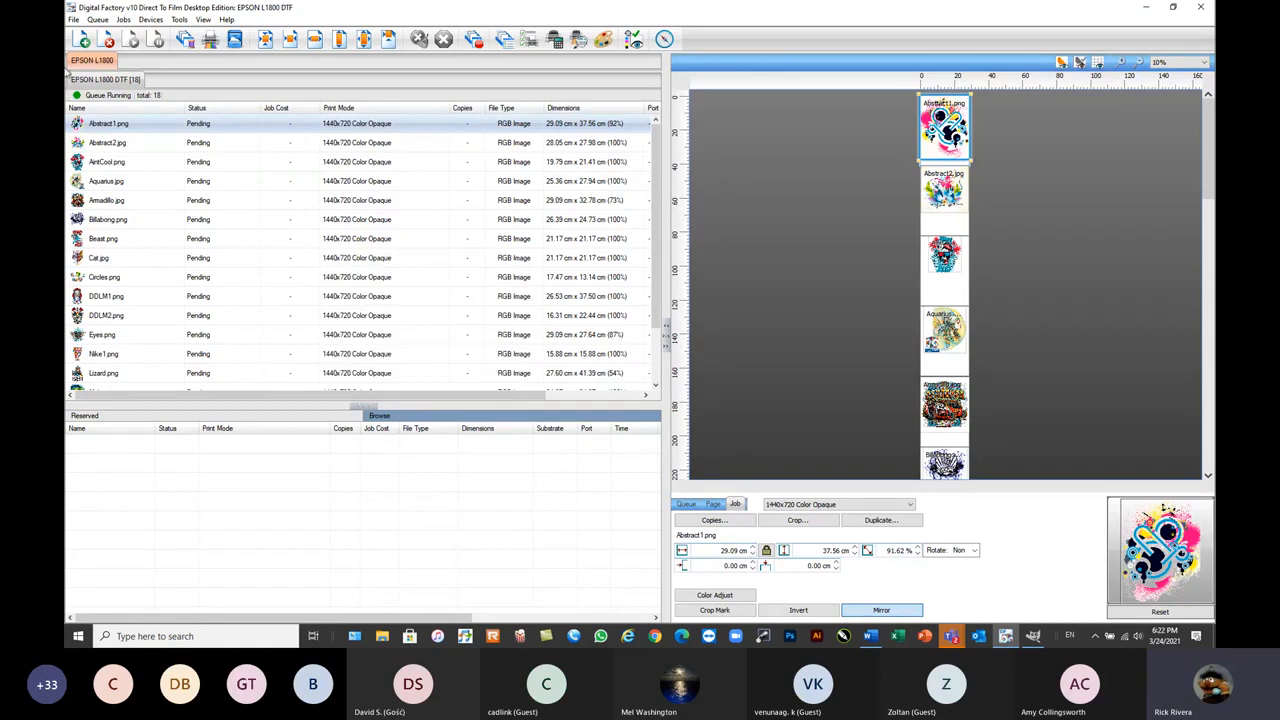
pyautogui.click(180, 20)
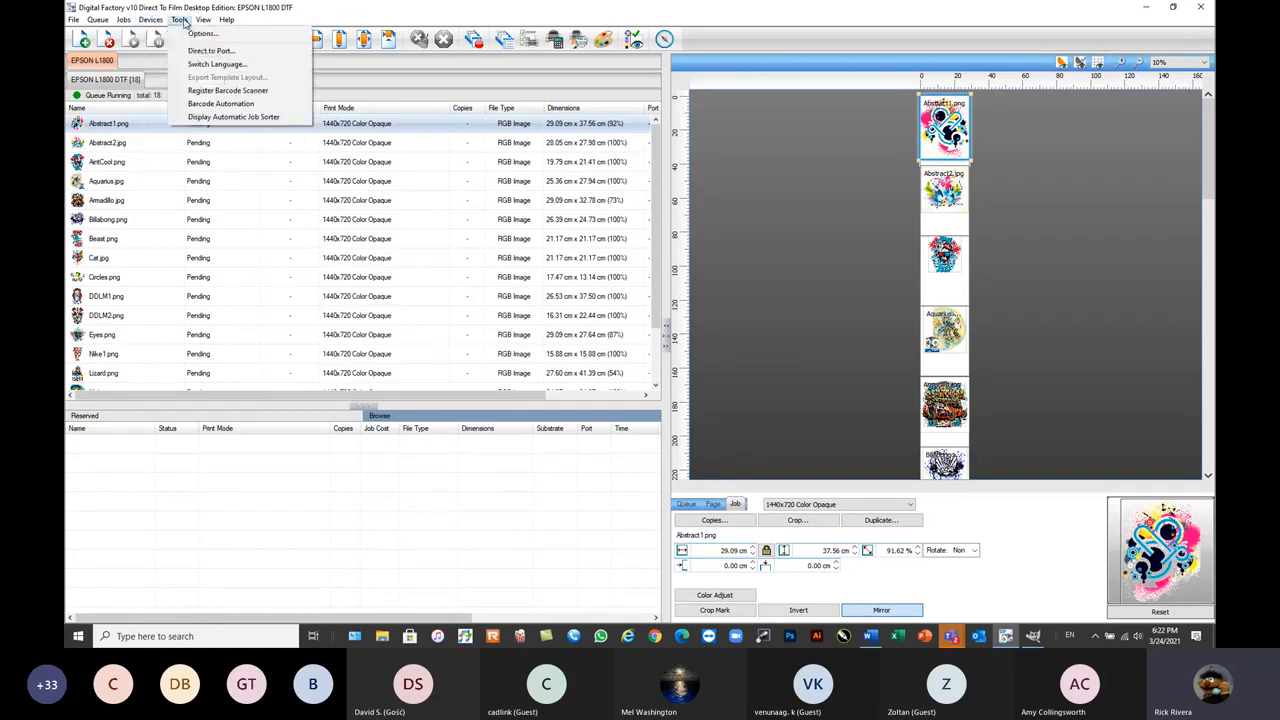
pyautogui.click(215, 90)
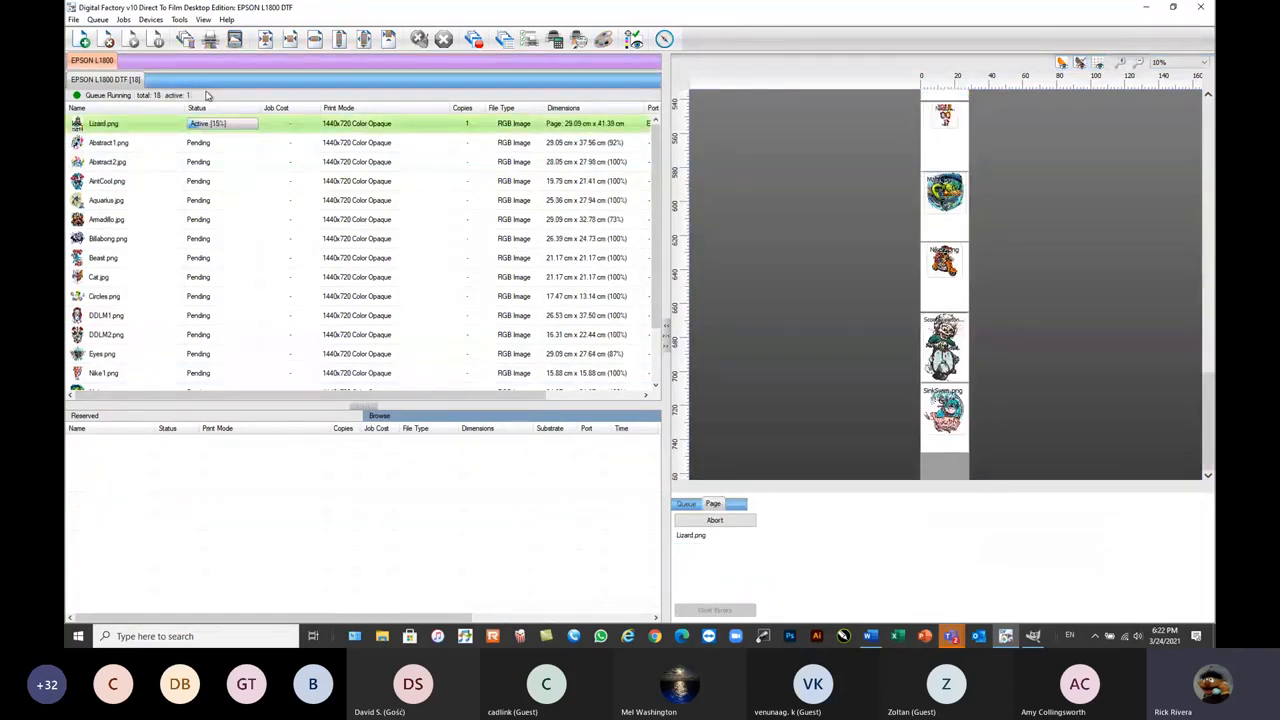
# - Abort the active Lizard.png job and clear its error
pyautogui.rightClick(125, 127)
pyautogui.click(192, 141)
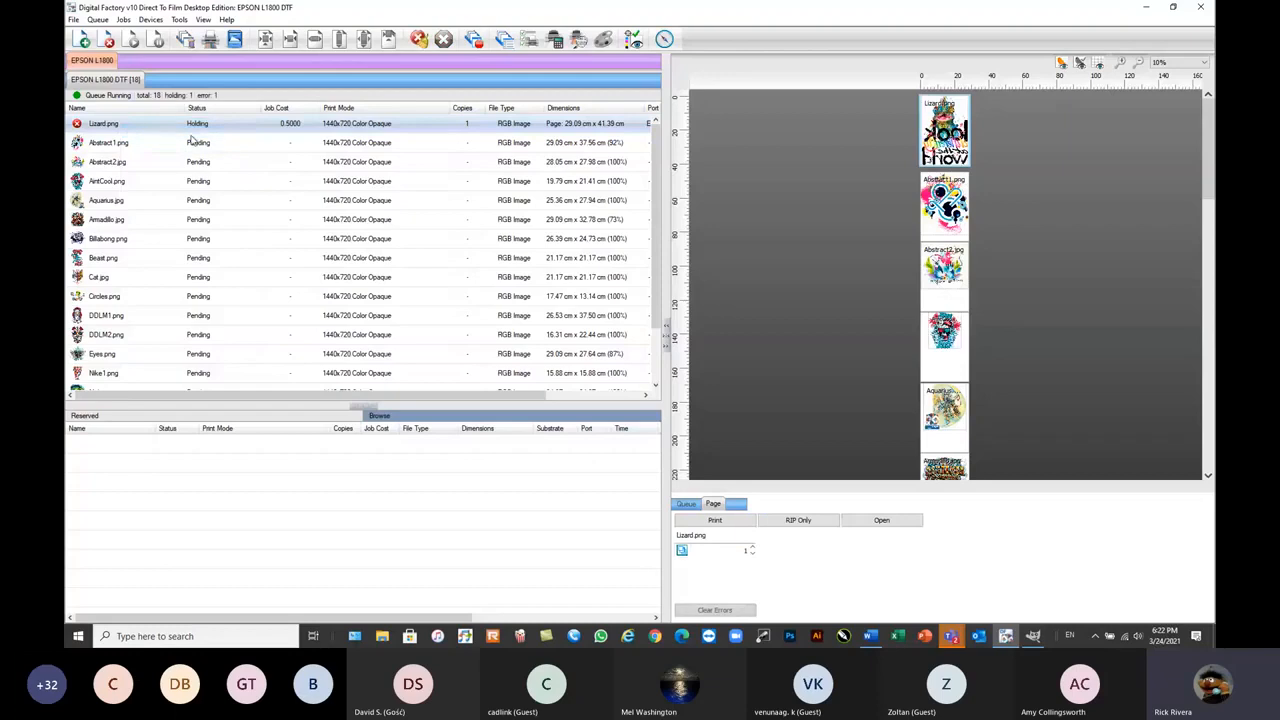
pyautogui.rightClick(133, 127)
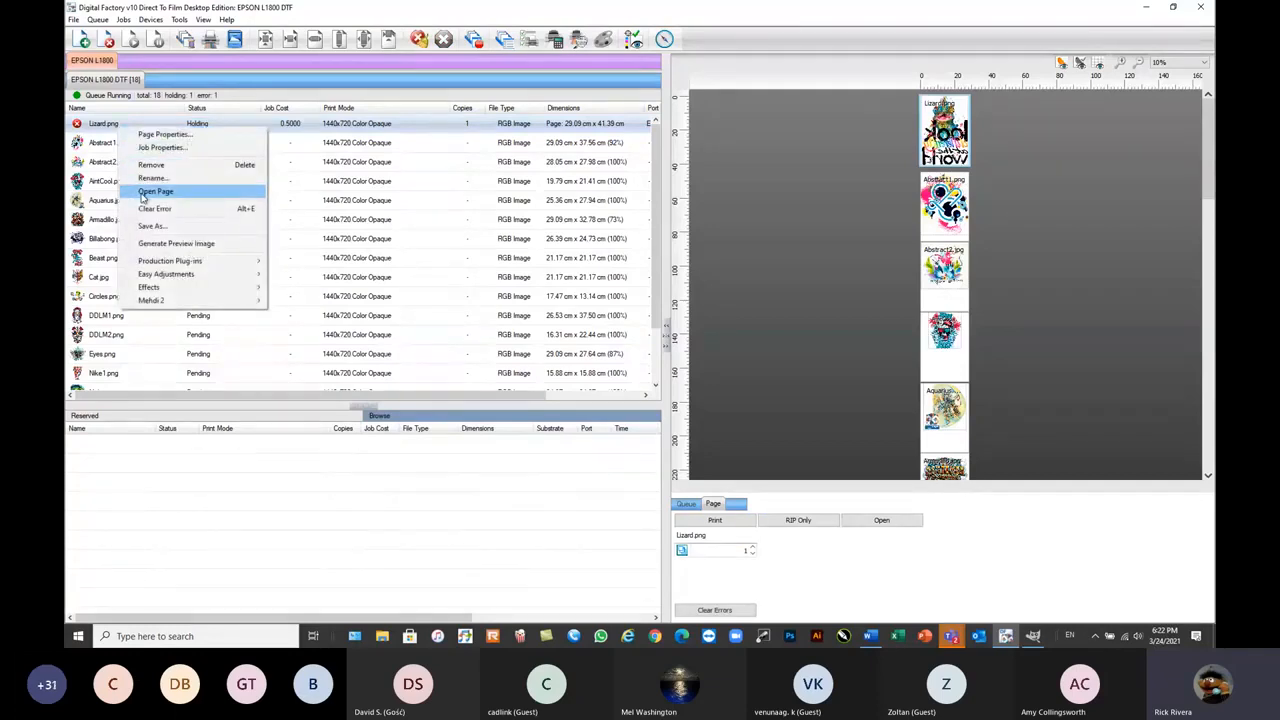
pyautogui.click(150, 192)
# - In the Queue Manager, set the EPSON L1800 DTF queue's port to NULL and close the manager
pyautogui.click(97, 20)
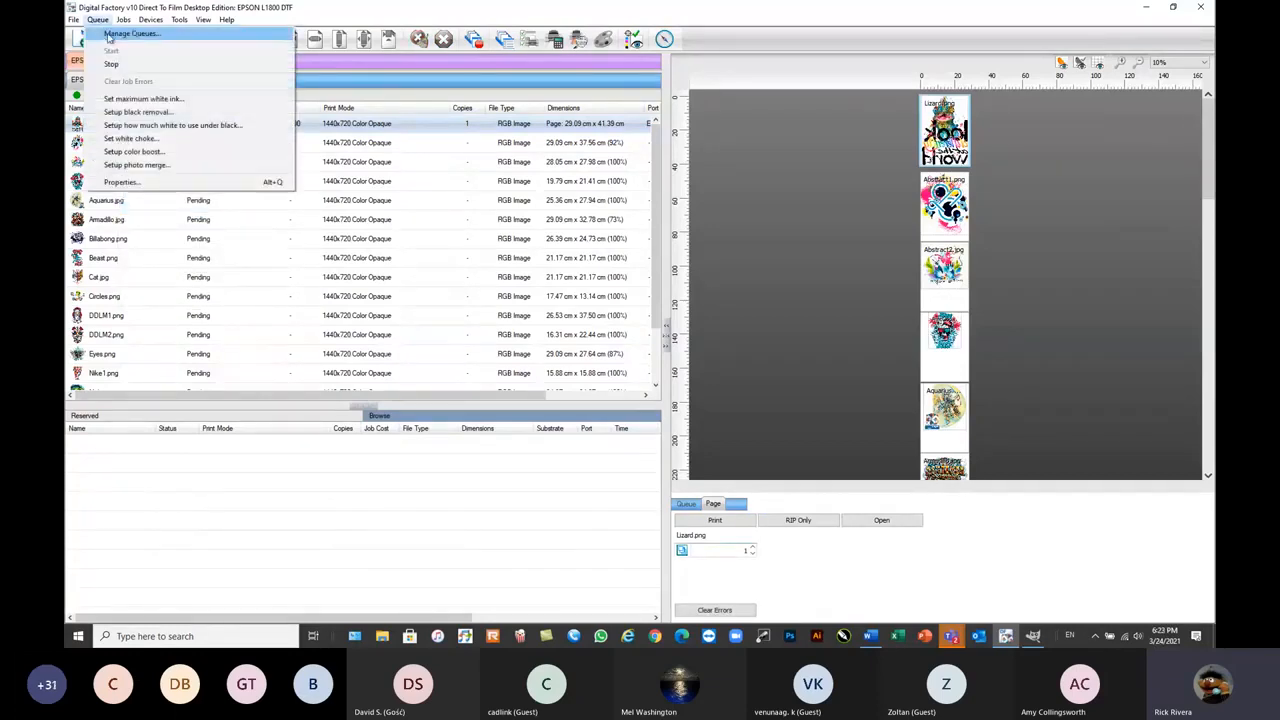
pyautogui.click(109, 36)
pyautogui.click(749, 237)
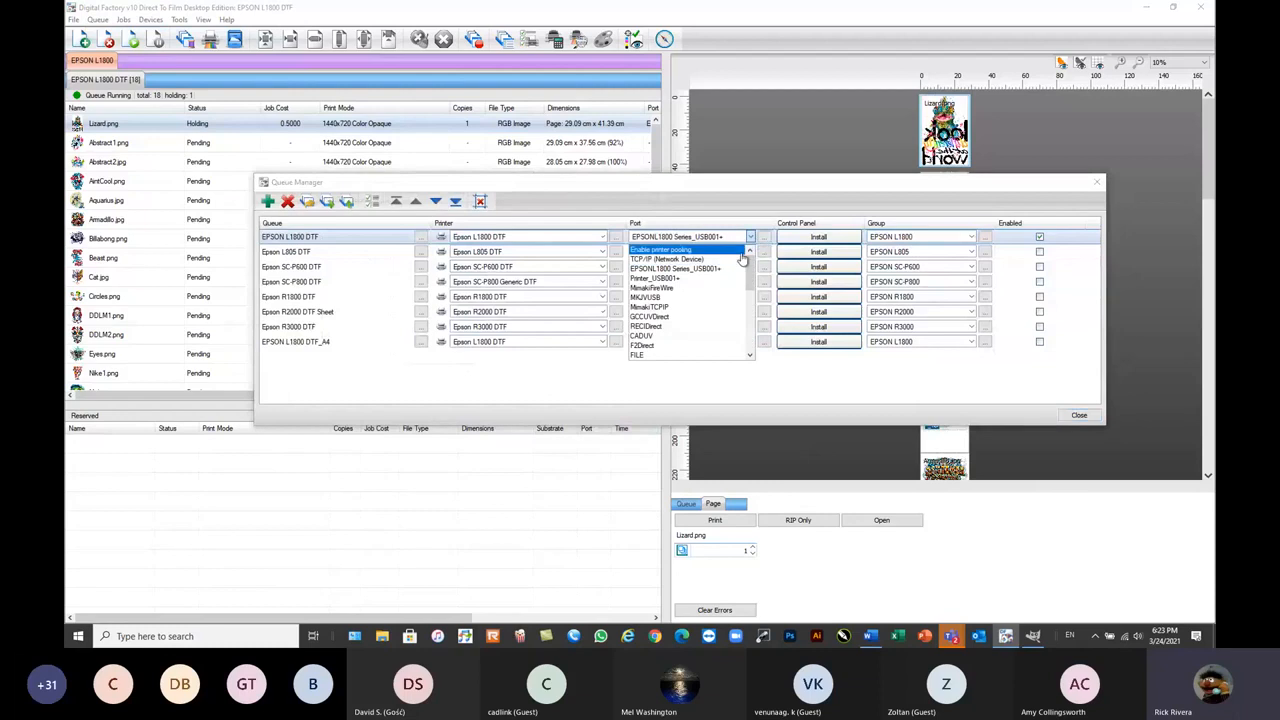
pyautogui.moveTo(750, 268); pyautogui.dragTo(750, 294)
pyautogui.click(663, 287)
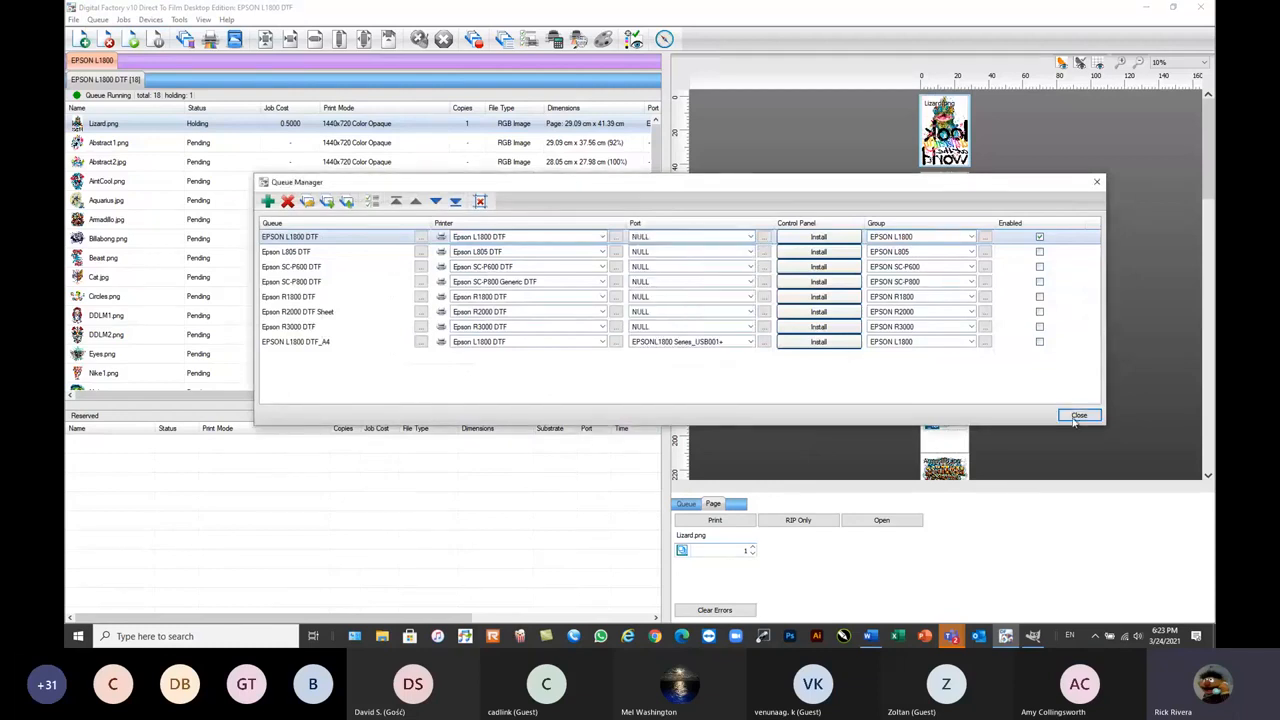
pyautogui.click(1078, 415)
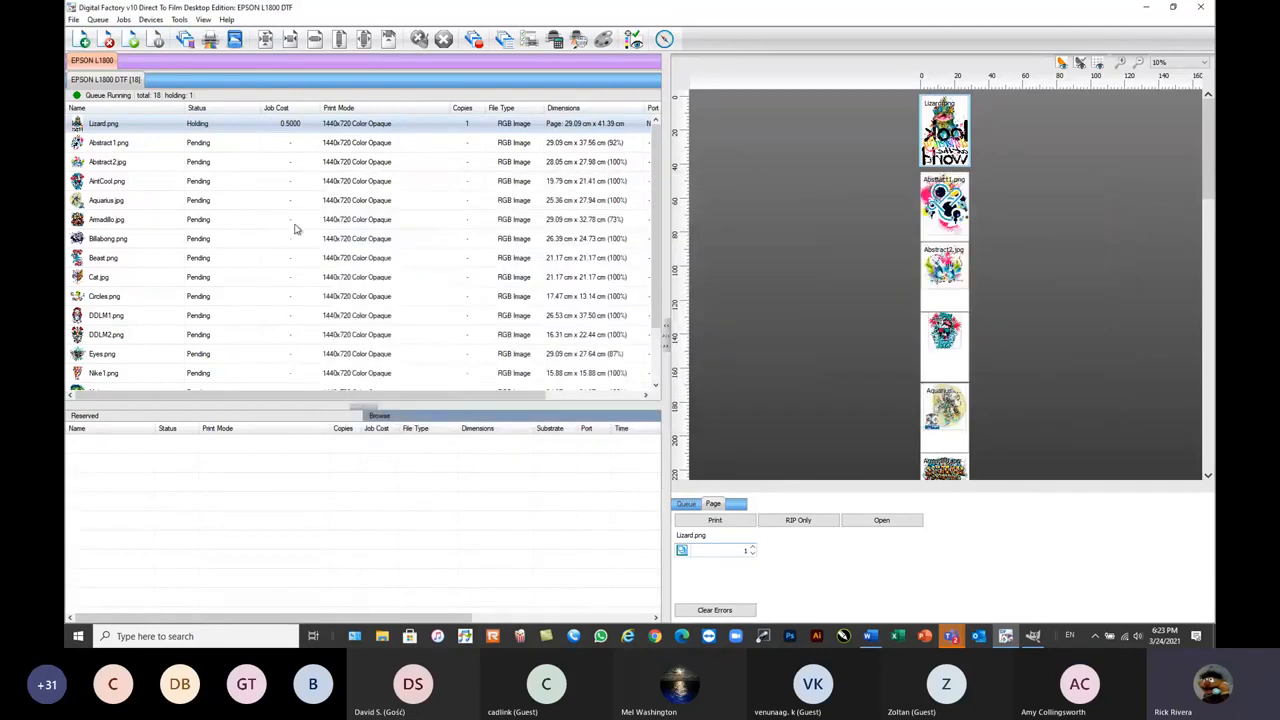
pyautogui.moveTo(295, 229)
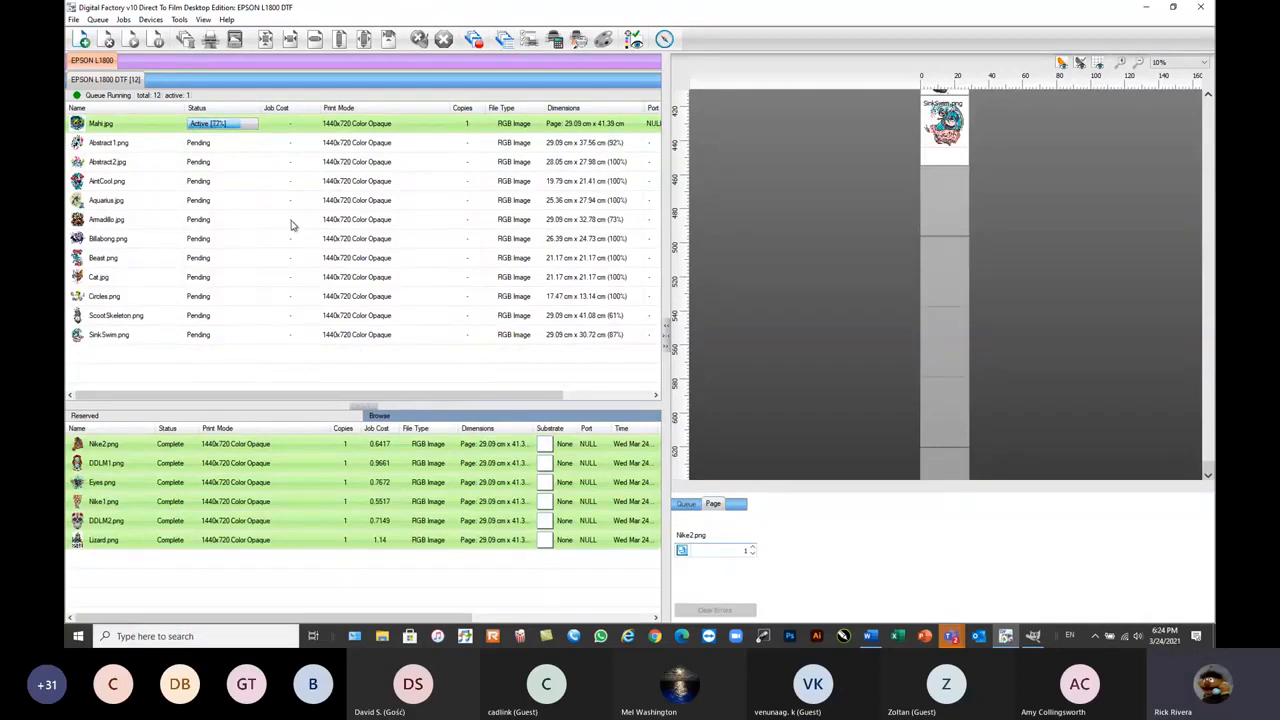
pyautogui.moveTo(333, 262)
pyautogui.moveTo(296, 164)
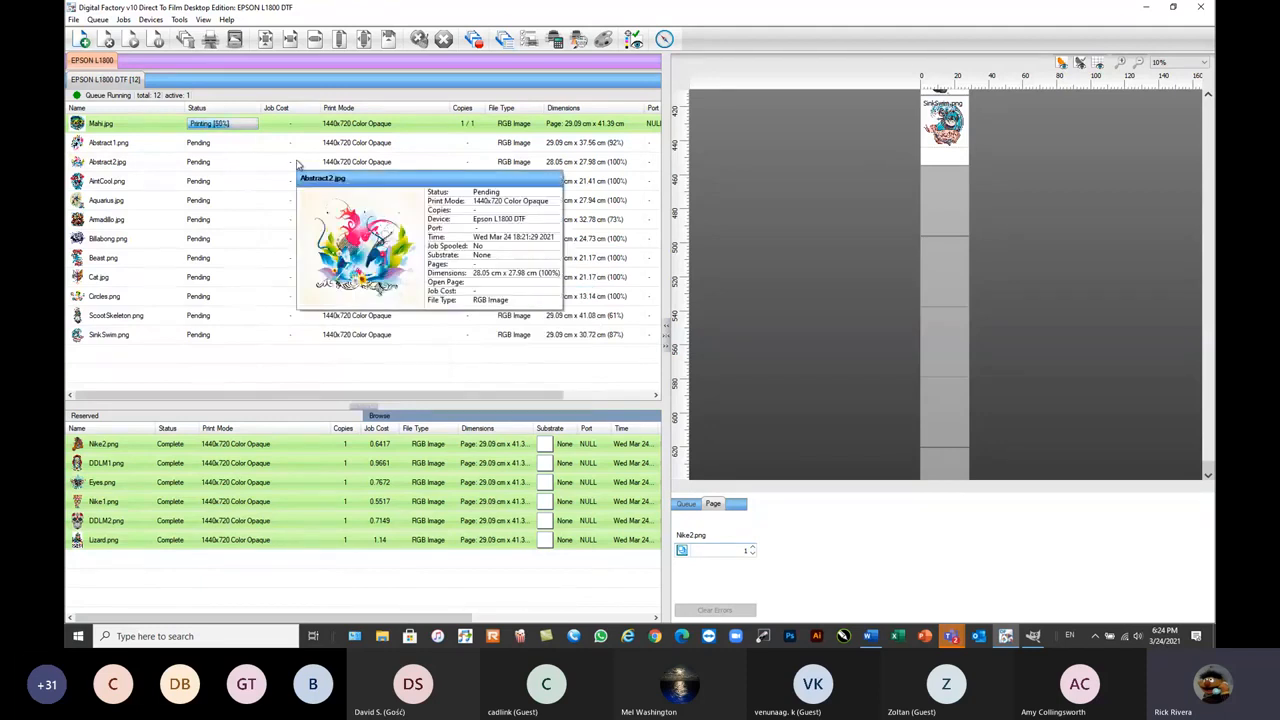
pyautogui.click(180, 20)
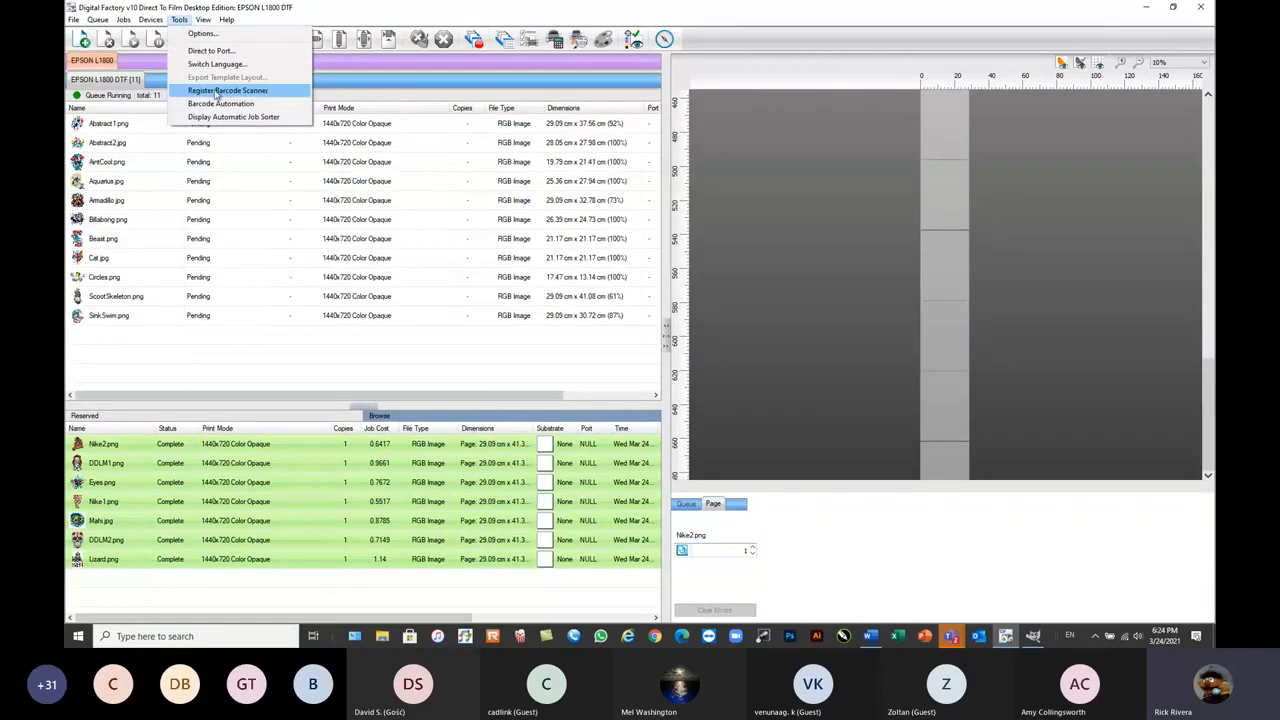
pyautogui.moveTo(125, 22)
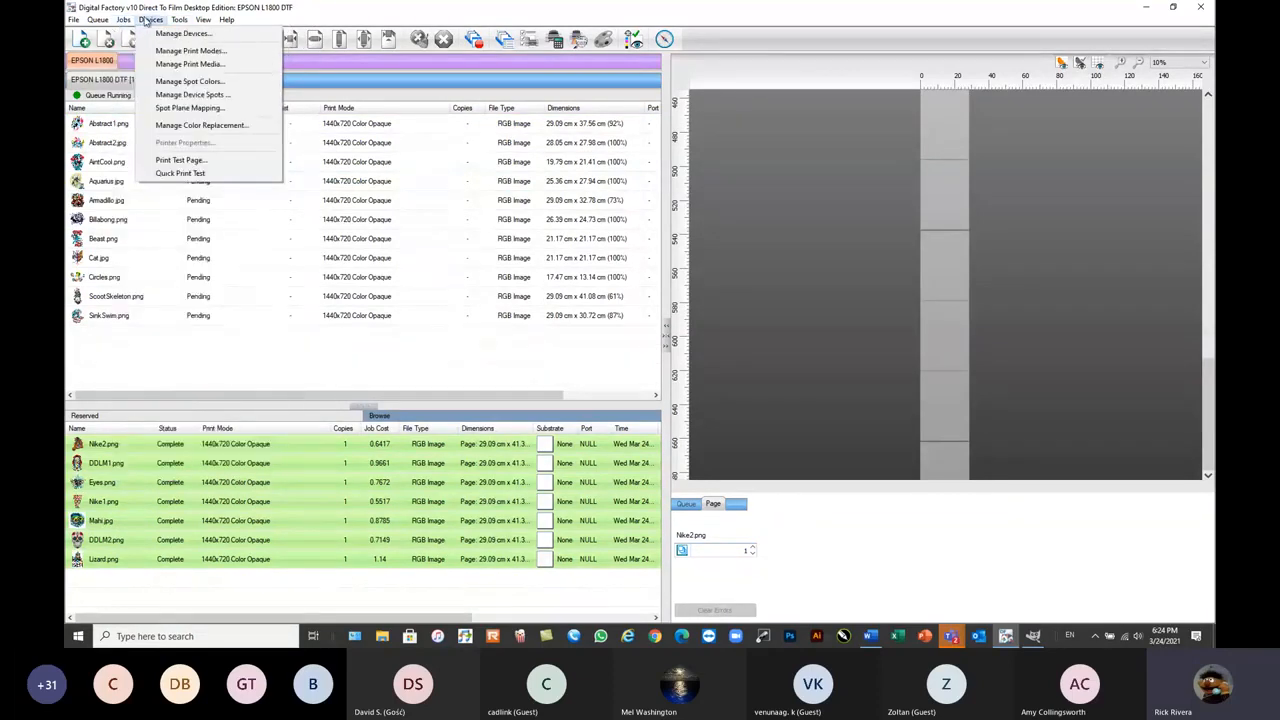
pyautogui.click(190, 63)
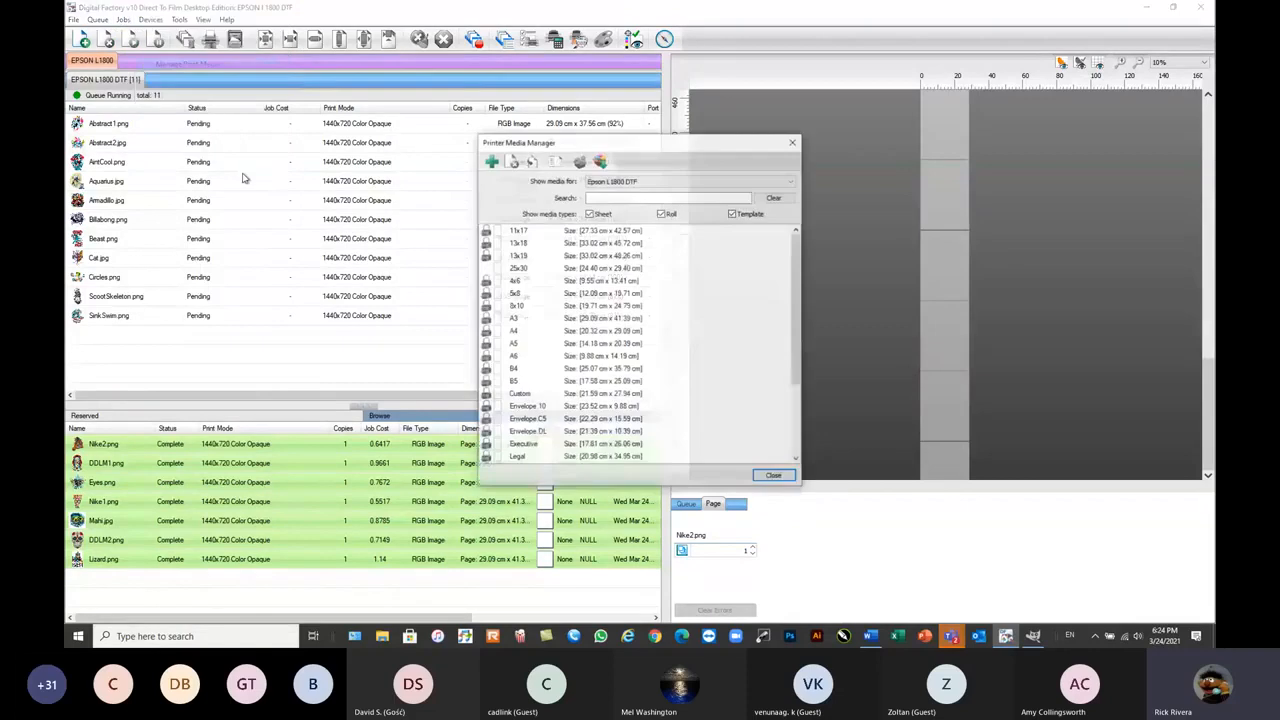
pyautogui.click(793, 141)
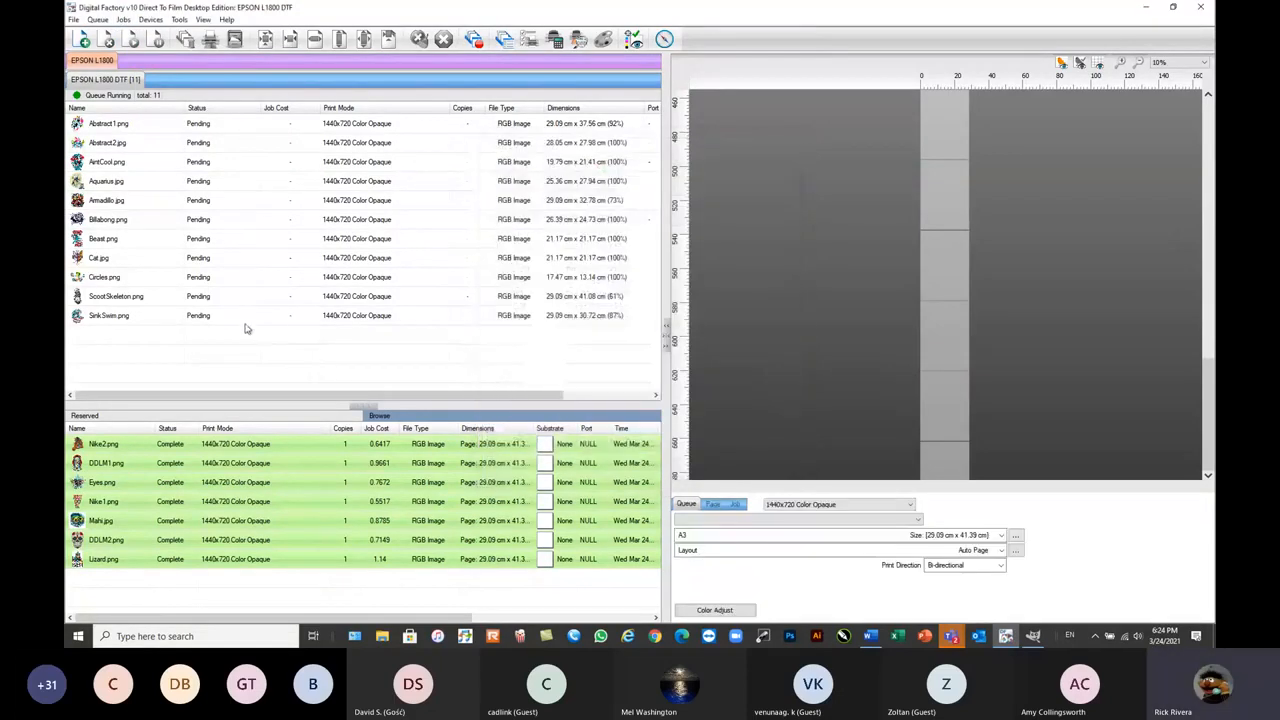
# - Remove all pending jobs from the queue and all completed jobs from the Reserved list
pyautogui.moveTo(270, 342); pyautogui.dragTo(91, 119)
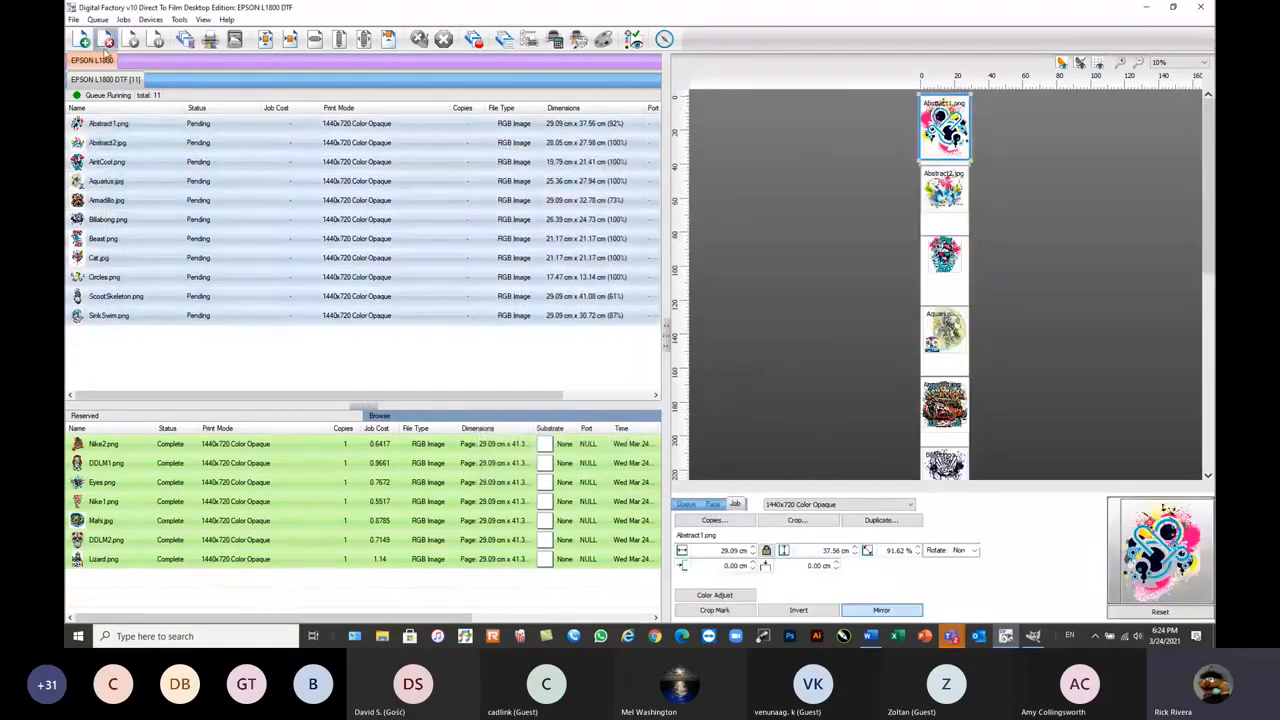
pyautogui.click(109, 40)
pyautogui.moveTo(198, 583); pyautogui.dragTo(114, 440)
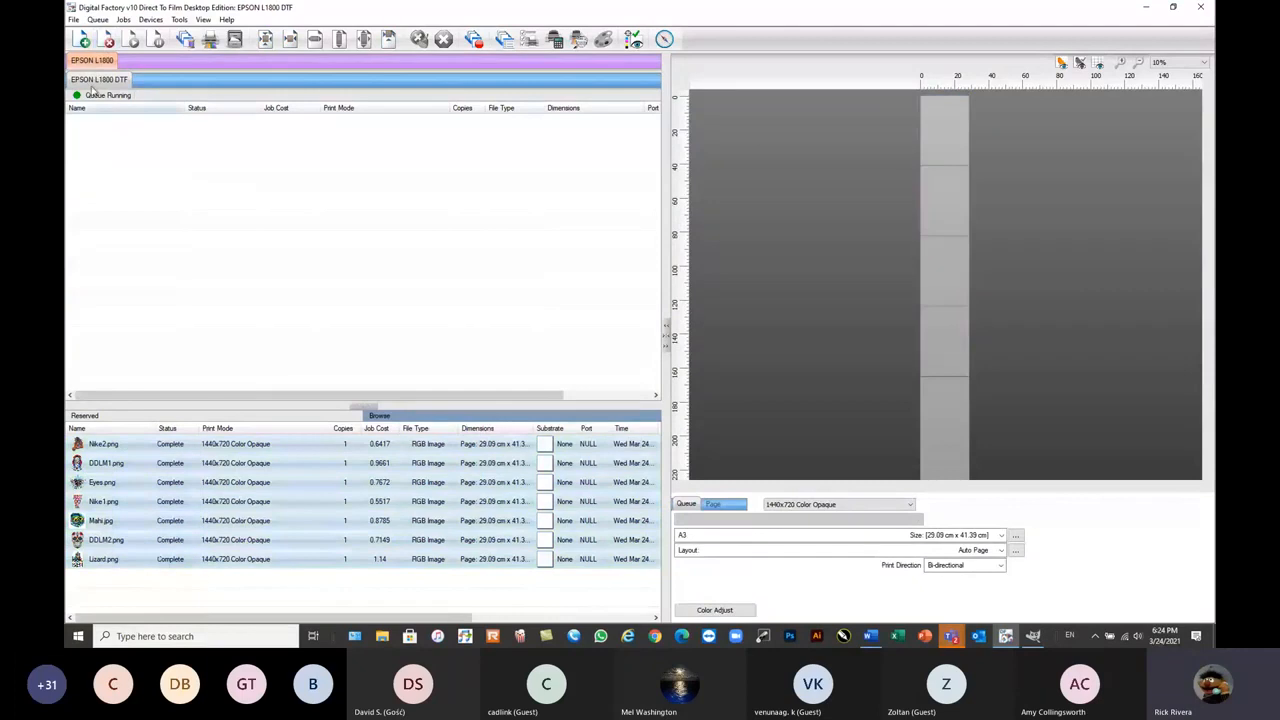
pyautogui.click(109, 40)
# - In the queue's Layout Manager settings, set the scheduling option for print jobs to Hold and accept the properties
pyautogui.click(97, 19)
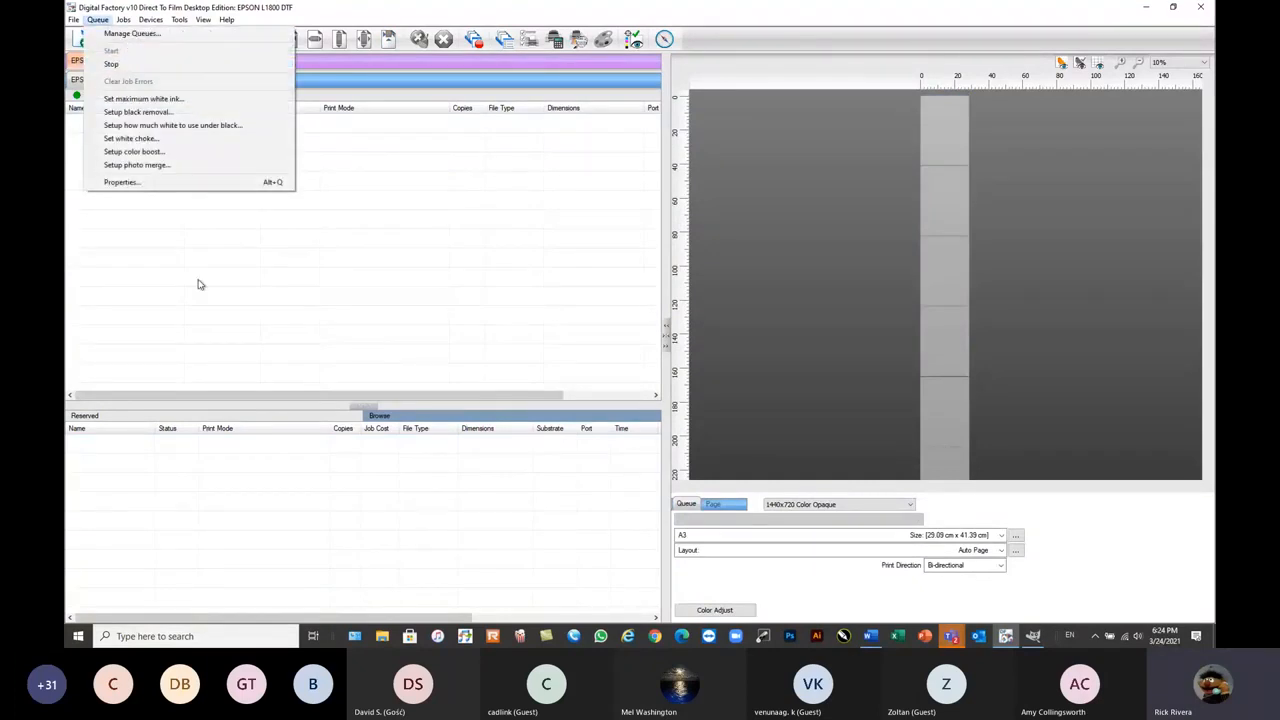
pyautogui.press('Escape')
pyautogui.doubleClick(114, 81)
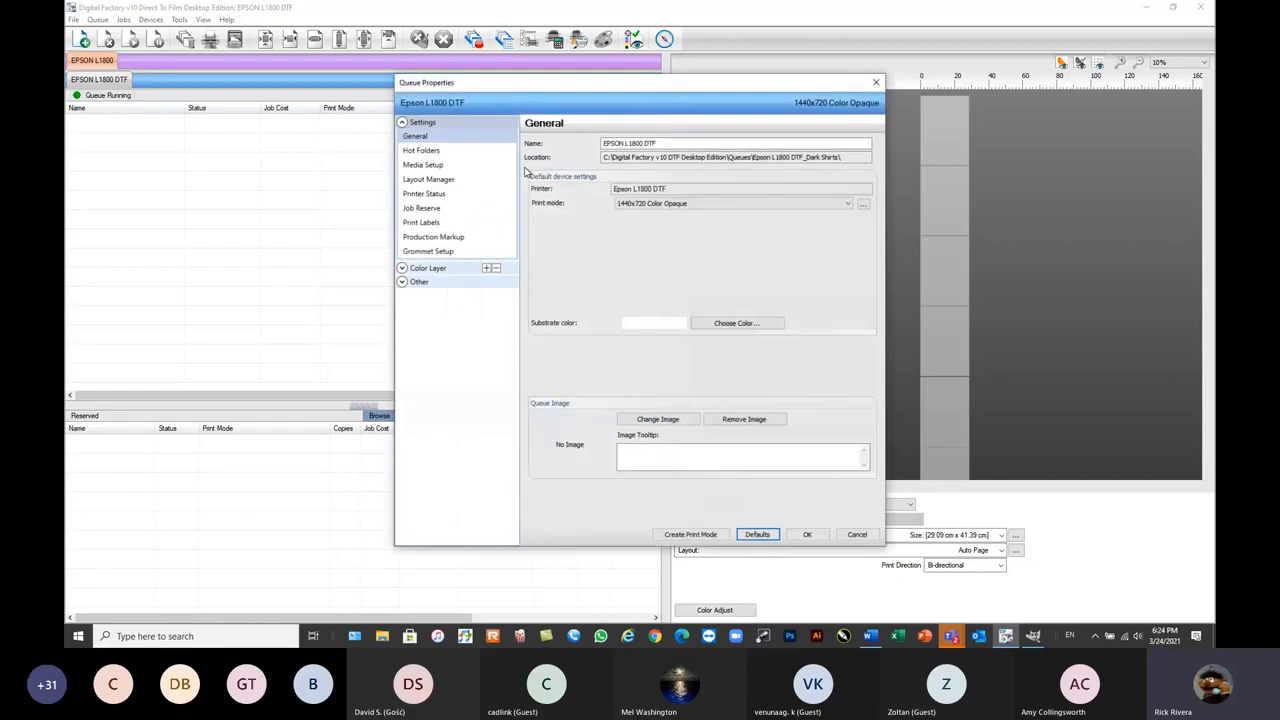
pyautogui.click(428, 179)
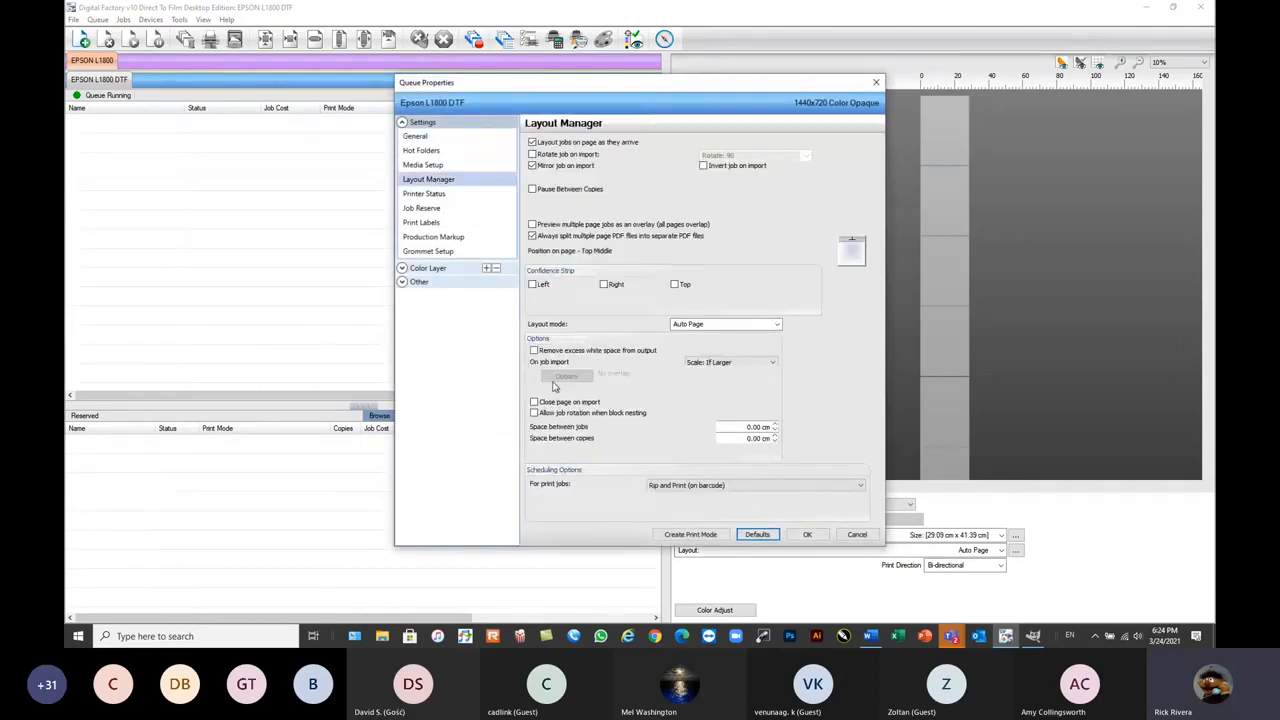
pyautogui.click(688, 486)
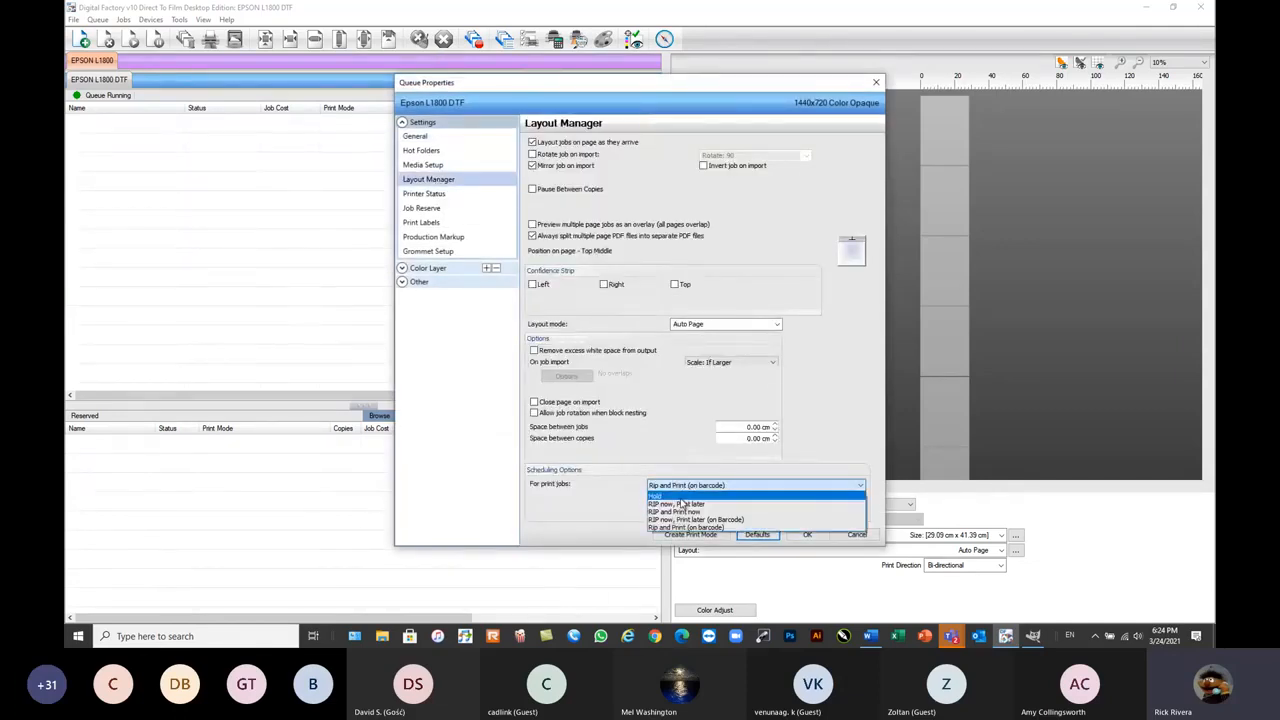
pyautogui.click(684, 503)
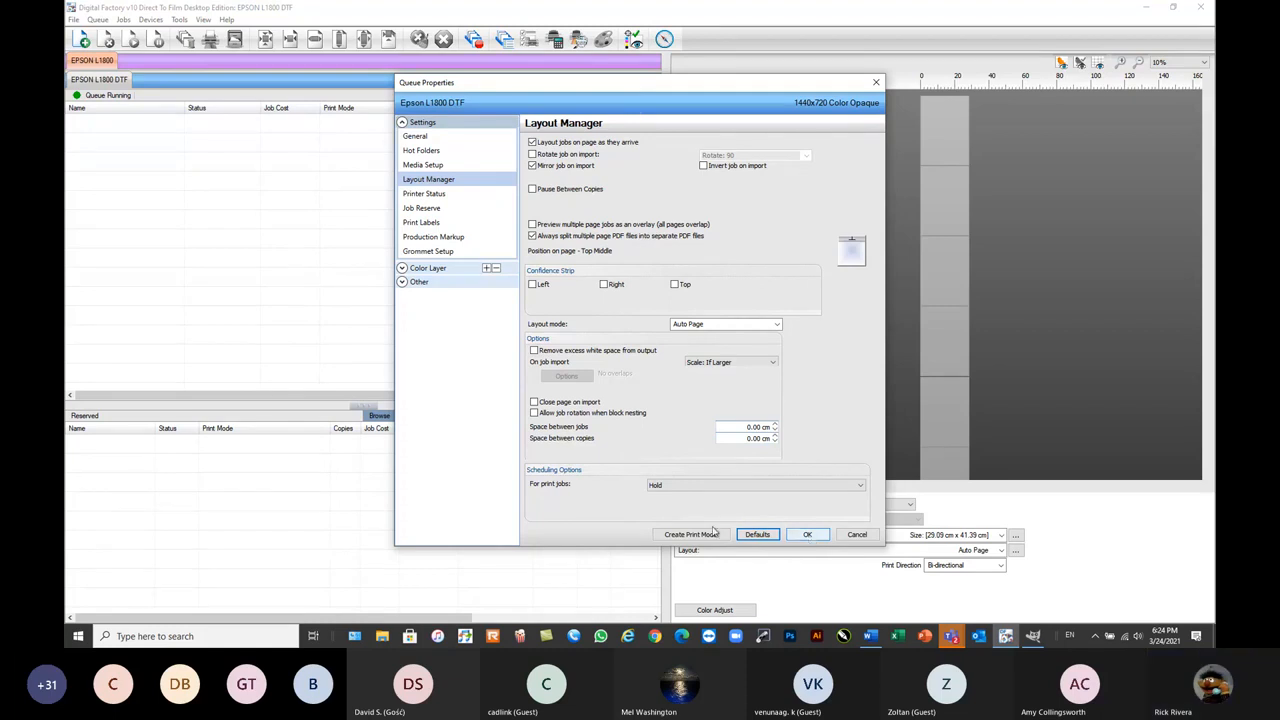
pyautogui.click(807, 534)
# - Create a new template media for the Epson L1800 DTF named 10x10, based on the 13x19 sheet
pyautogui.click(151, 20)
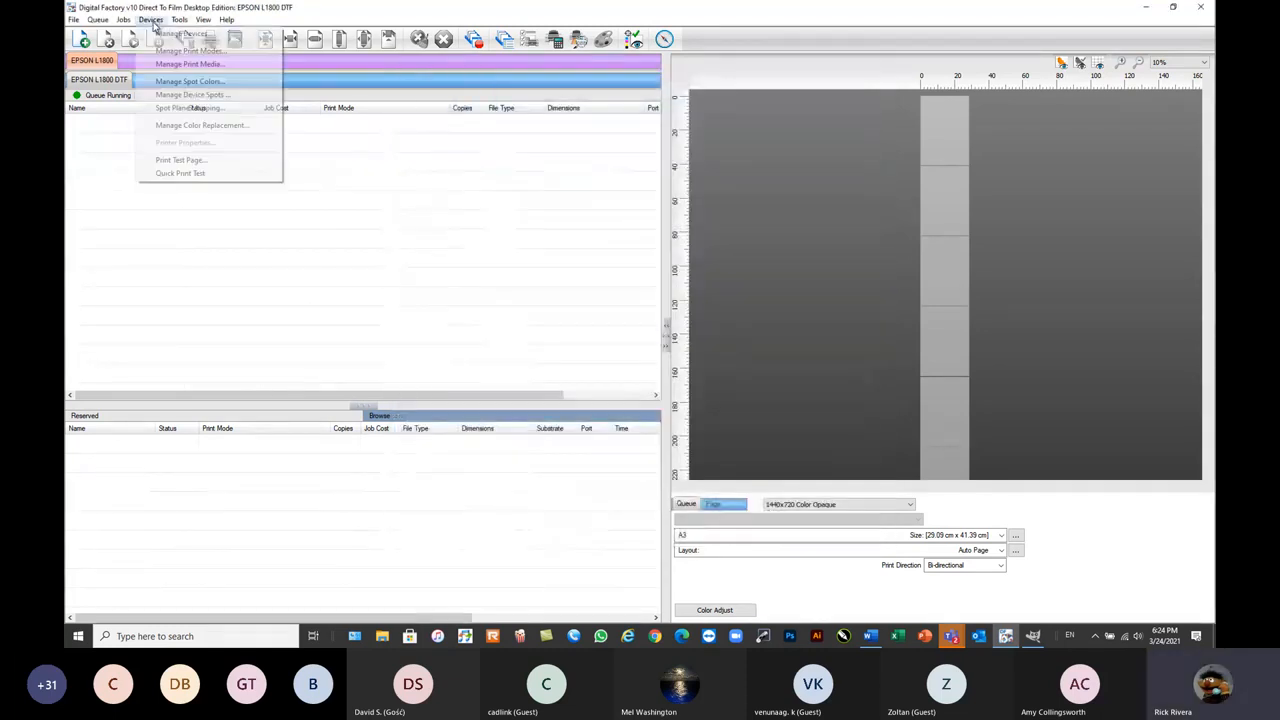
pyautogui.click(188, 64)
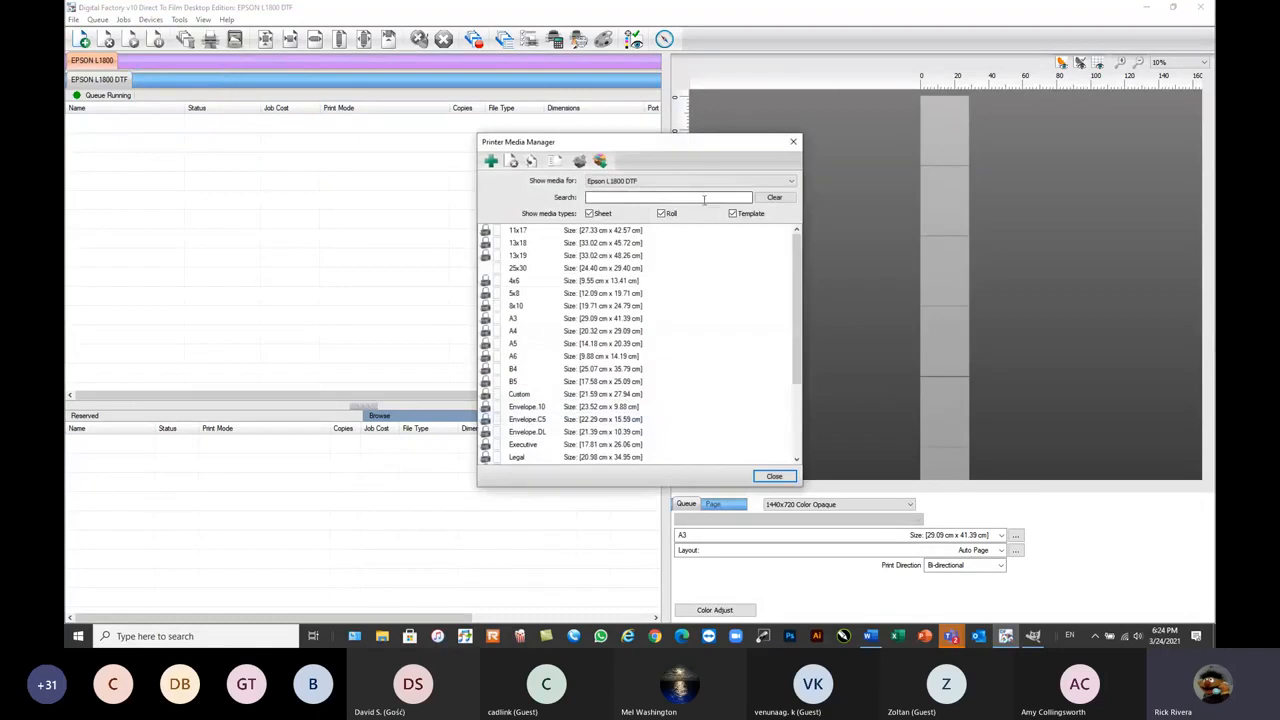
pyautogui.click(491, 161)
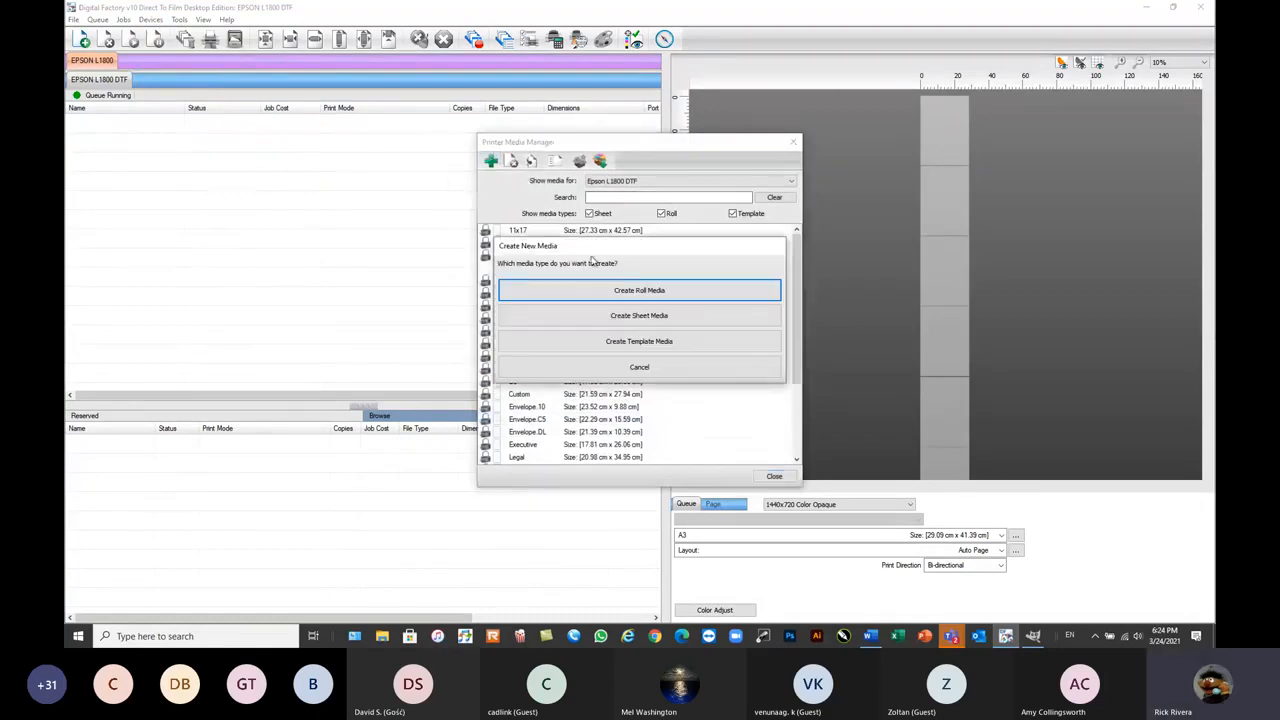
pyautogui.click(650, 341)
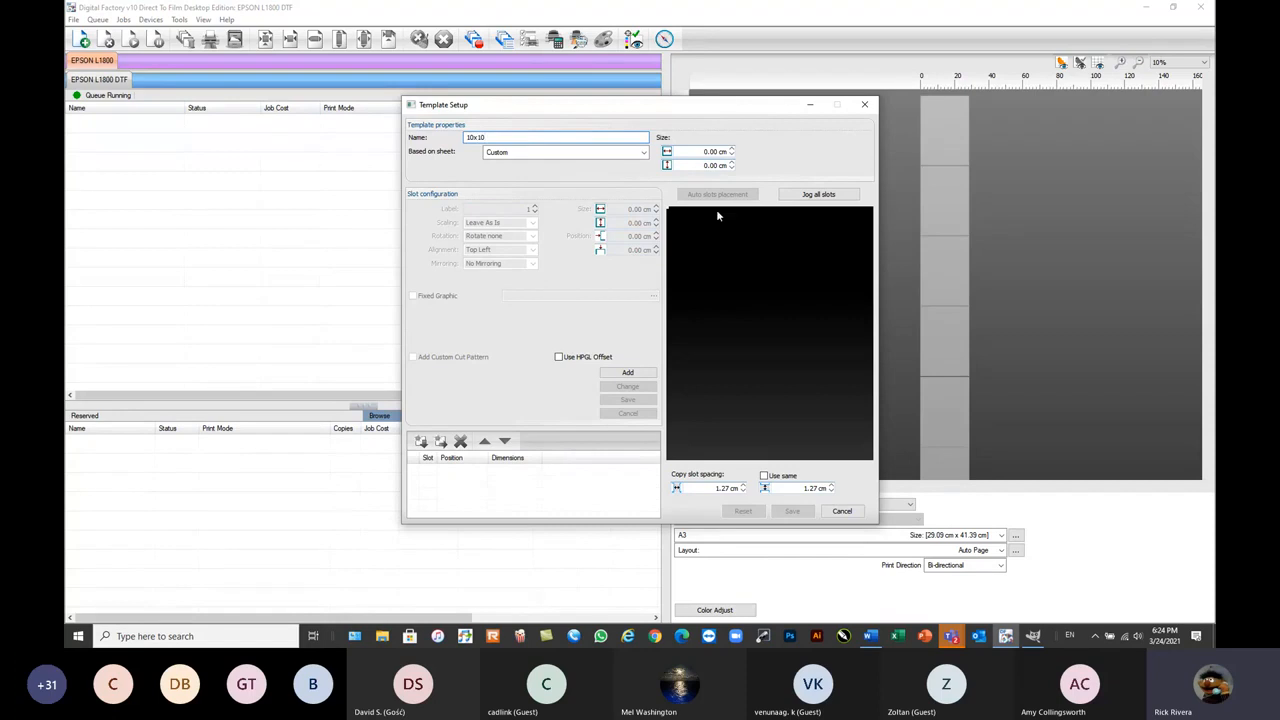
pyautogui.click(641, 153)
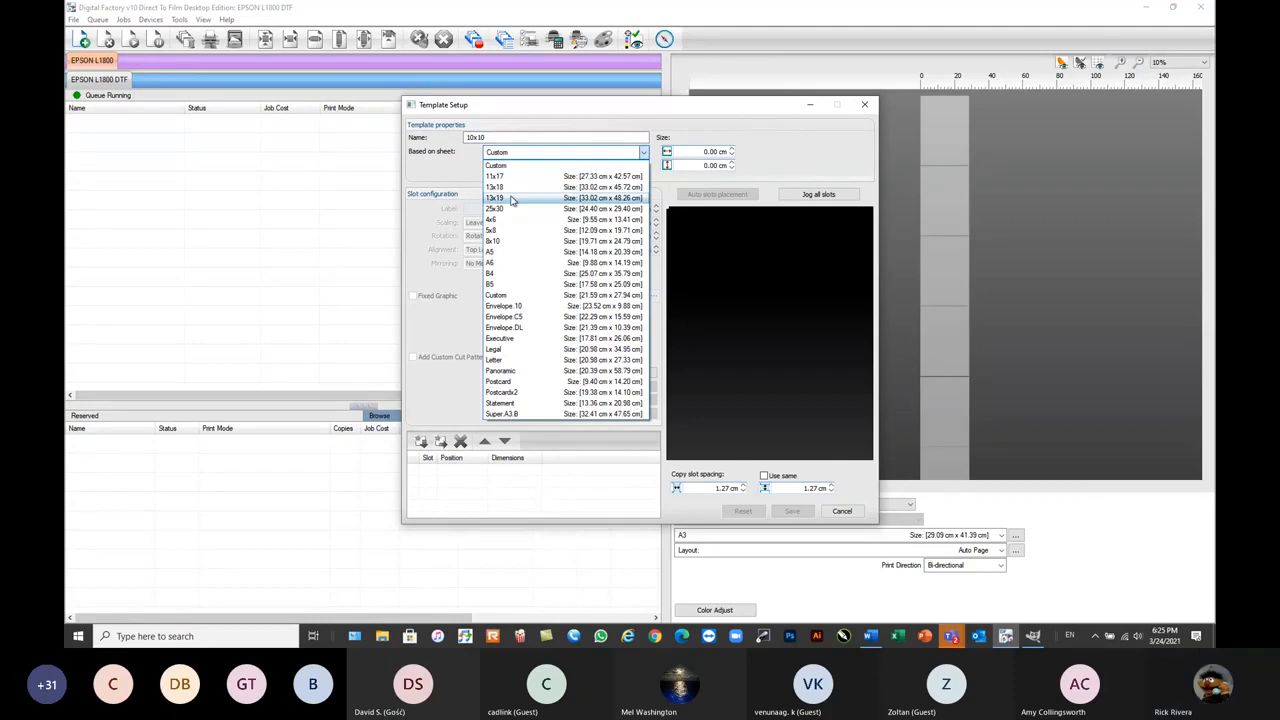
pyautogui.click(512, 199)
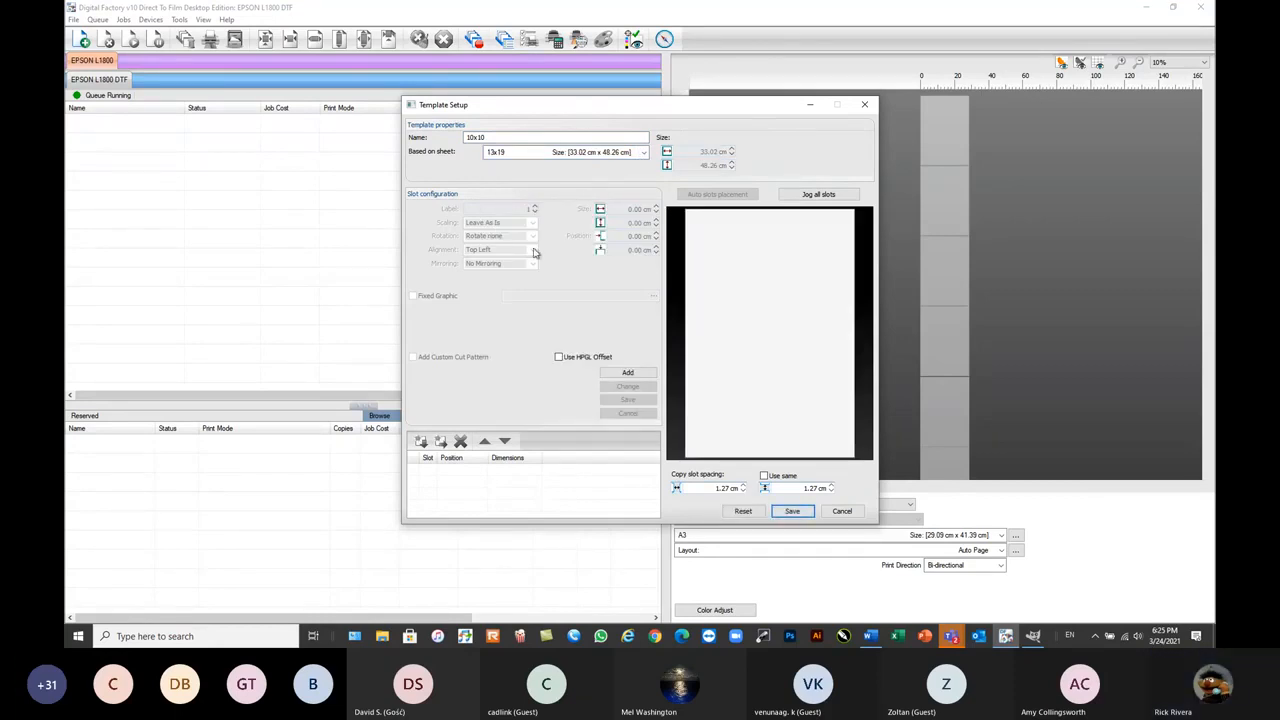
# - Add a slot to the 10x10 template, sized 10.00 by 10.00 cm and positioned at 0.50 cm, 0.50 cm
pyautogui.click(627, 373)
pyautogui.write('10')
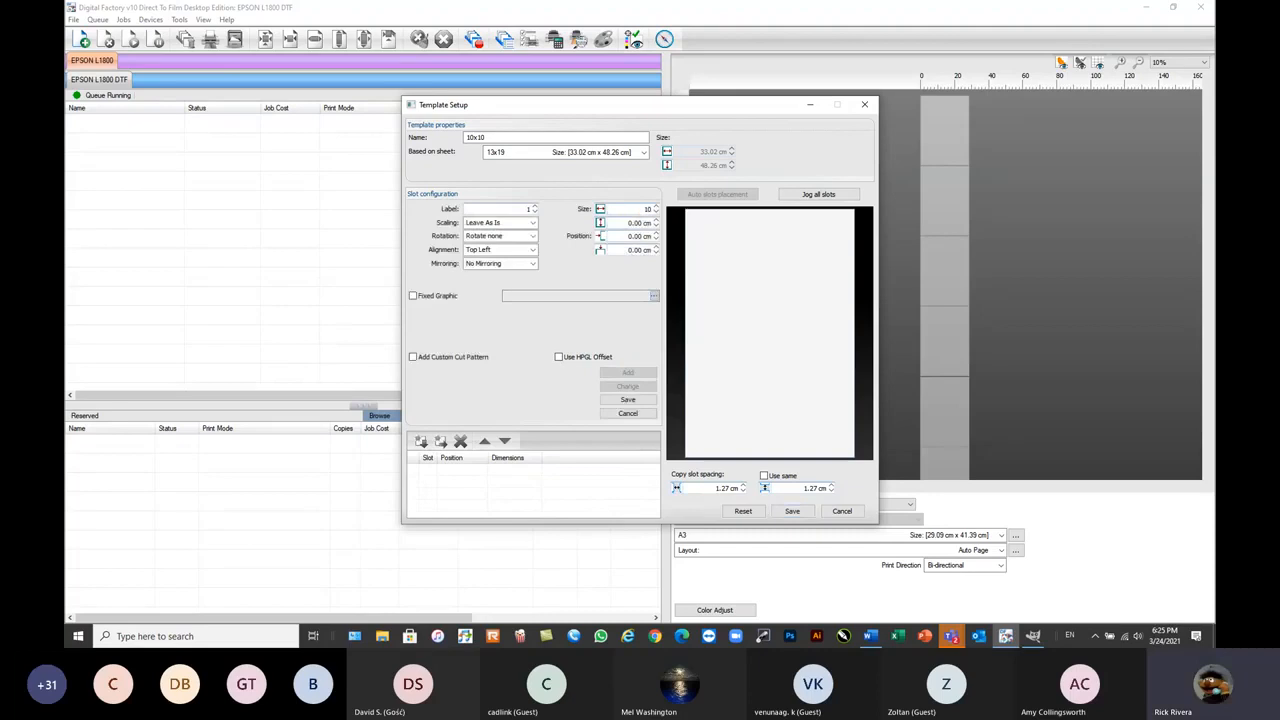
pyautogui.press('Tab')
pyautogui.write('1')
pyautogui.press('Tab')
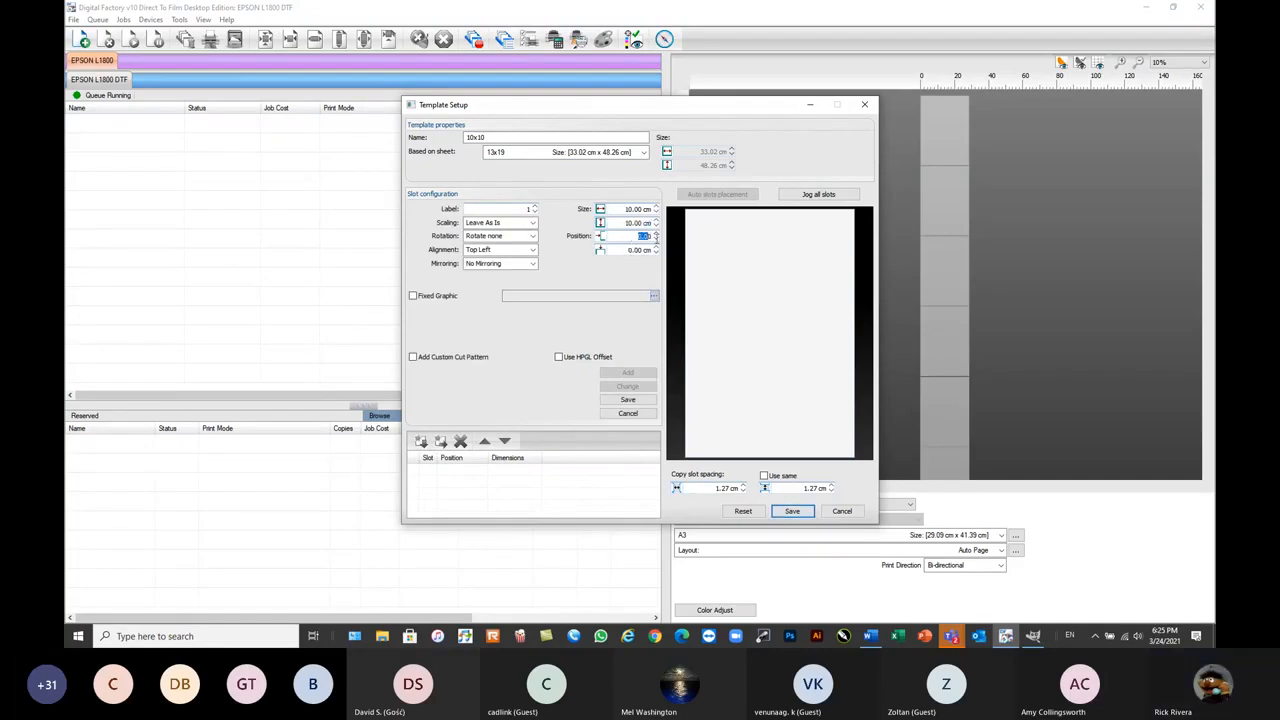
pyautogui.write('0.5')
pyautogui.press('Tab')
pyautogui.write('0.5')
pyautogui.press('Tab')
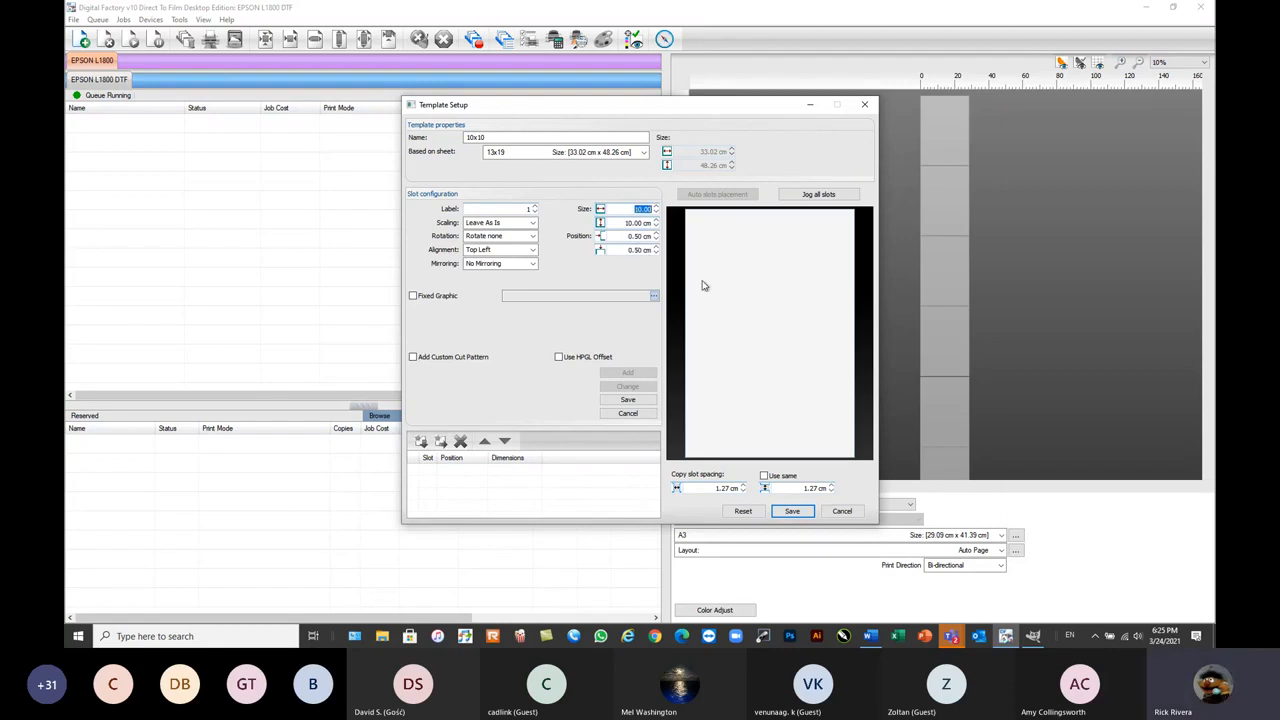
# - Set the slot's scaling to Scale To Fit: Always and its alignment to Center, and save the slot
pyautogui.click(495, 222)
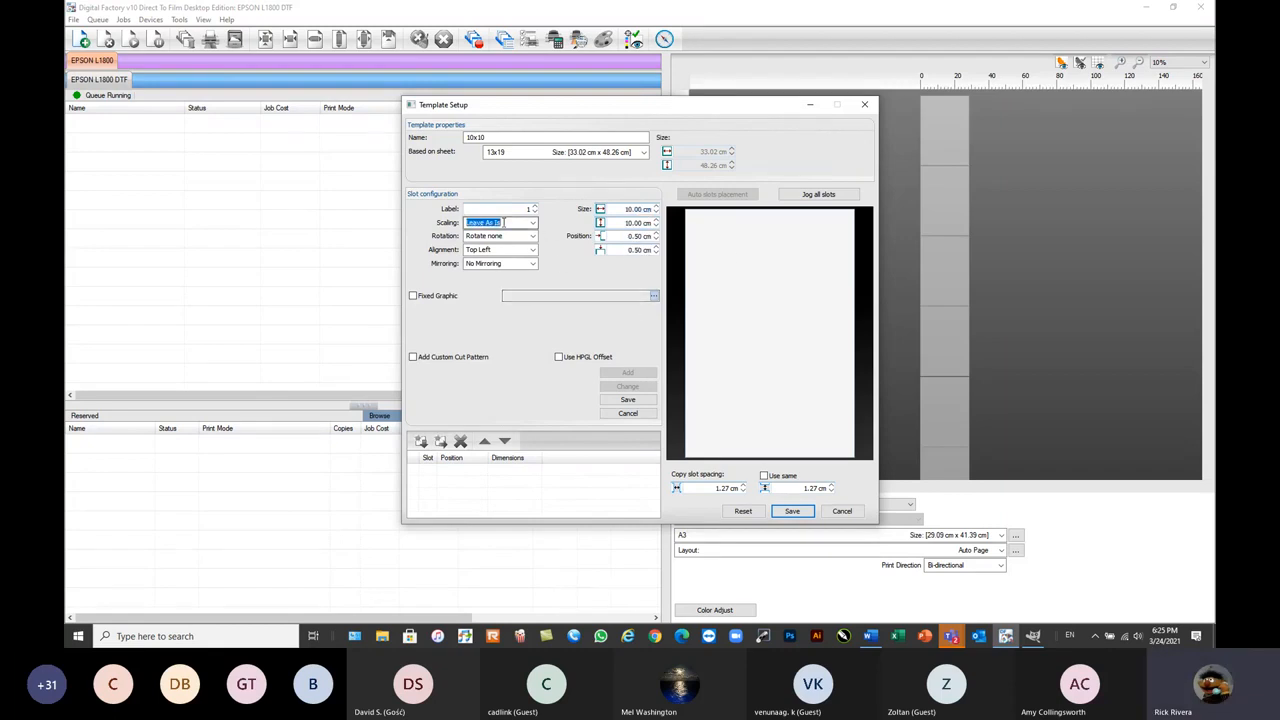
pyautogui.click(503, 222)
pyautogui.click(514, 243)
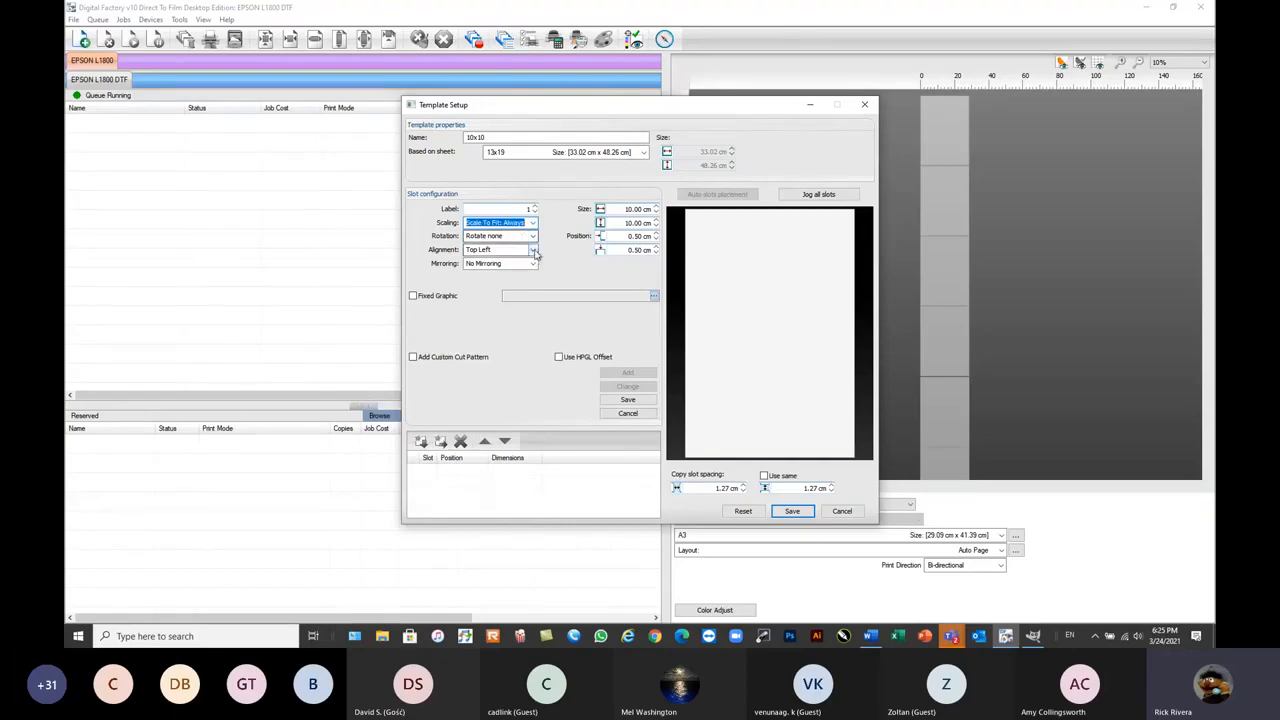
pyautogui.click(532, 249)
pyautogui.click(486, 292)
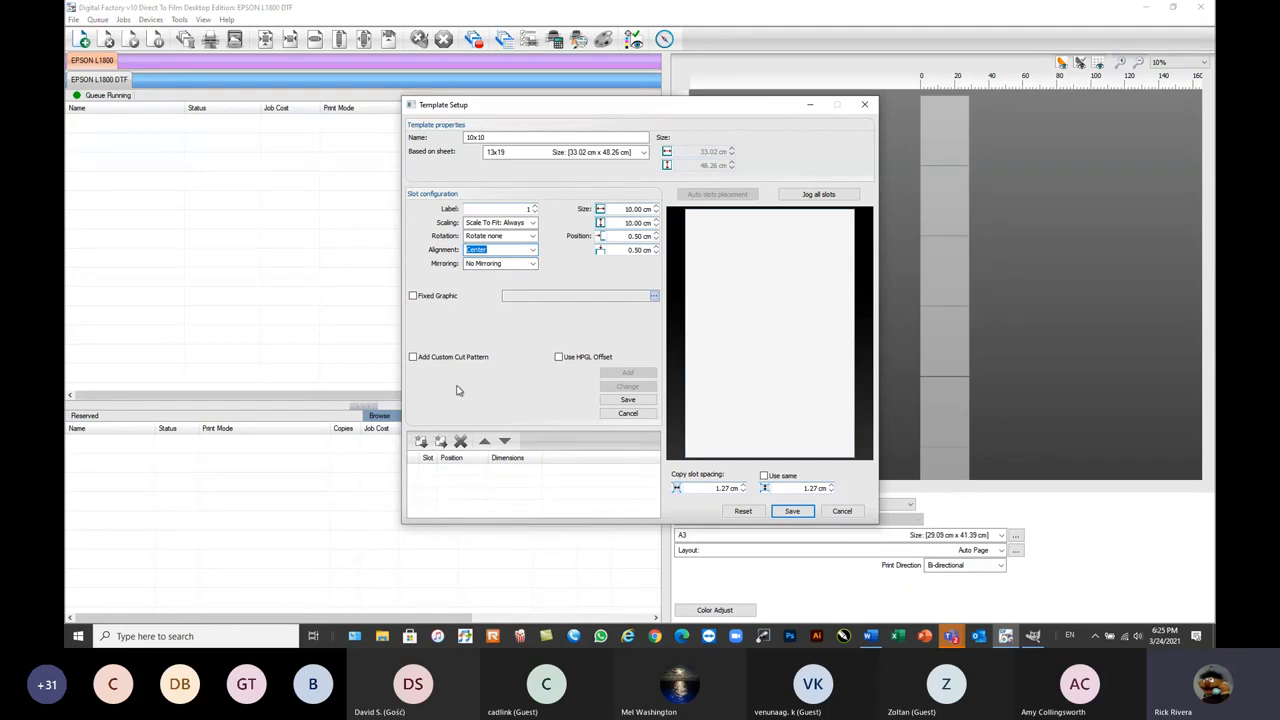
pyautogui.click(627, 400)
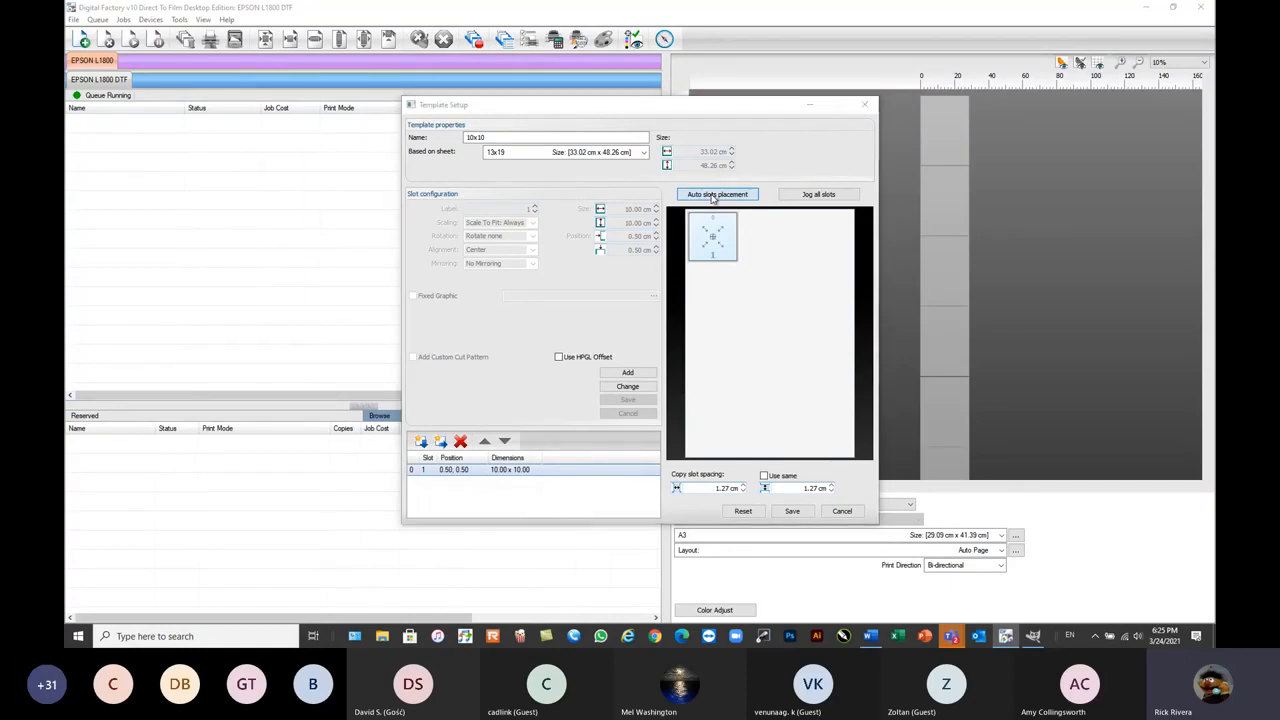
# - Fill the page with automatically placed slots, spaced 0.25 cm along width and height, with slot numbering set to All the same
pyautogui.click(713, 195)
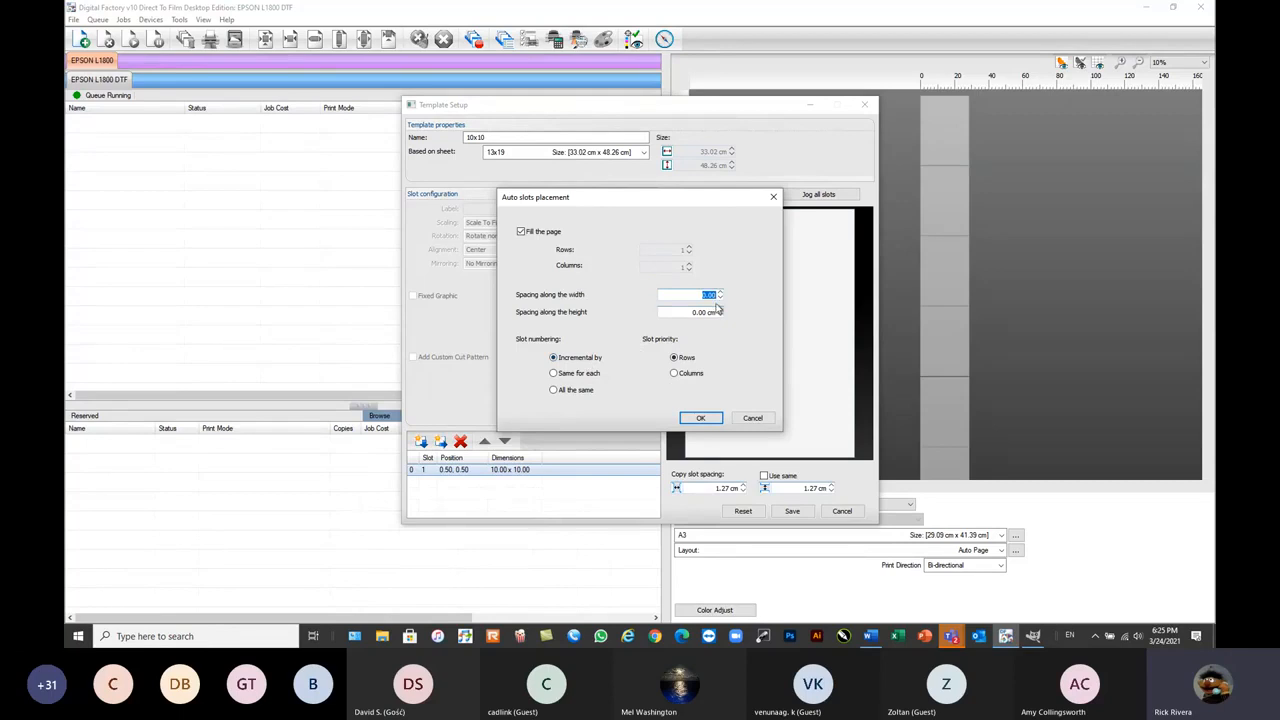
pyautogui.press('BackSpace')
pyautogui.write('.25')
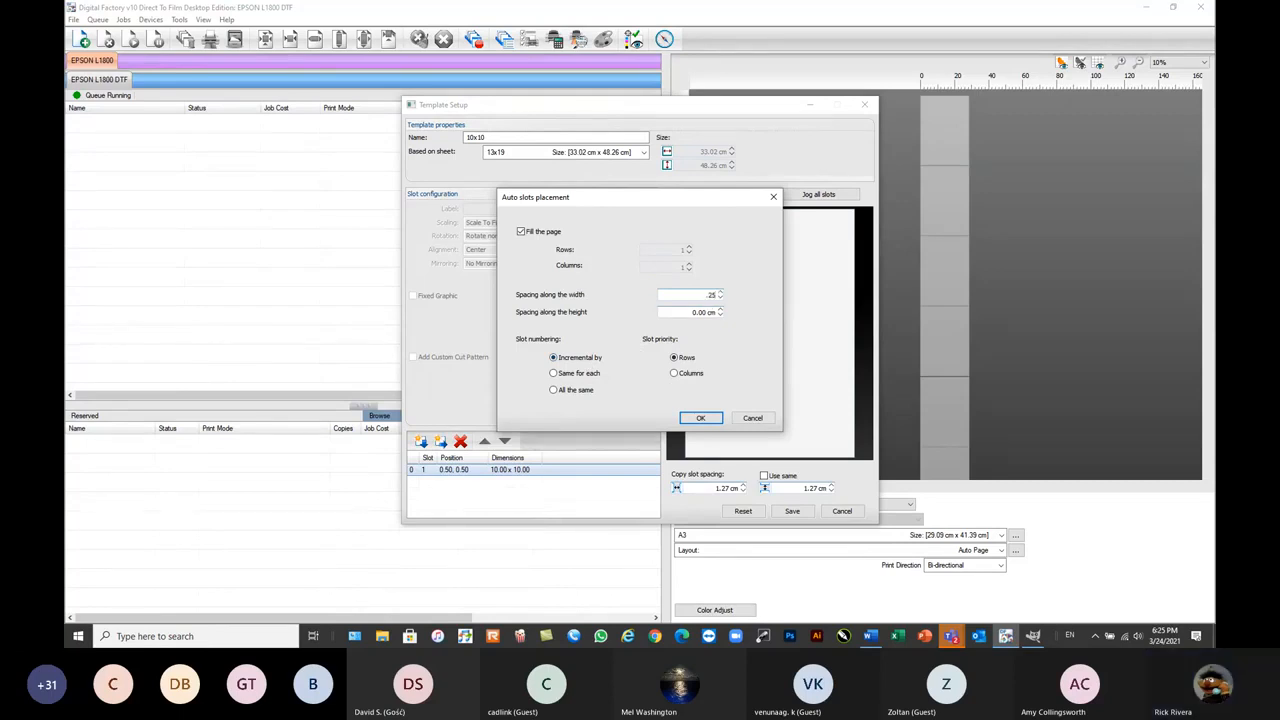
pyautogui.press('Tab')
pyautogui.press('BackSpace')
pyautogui.write('.25')
pyautogui.press('Tab')
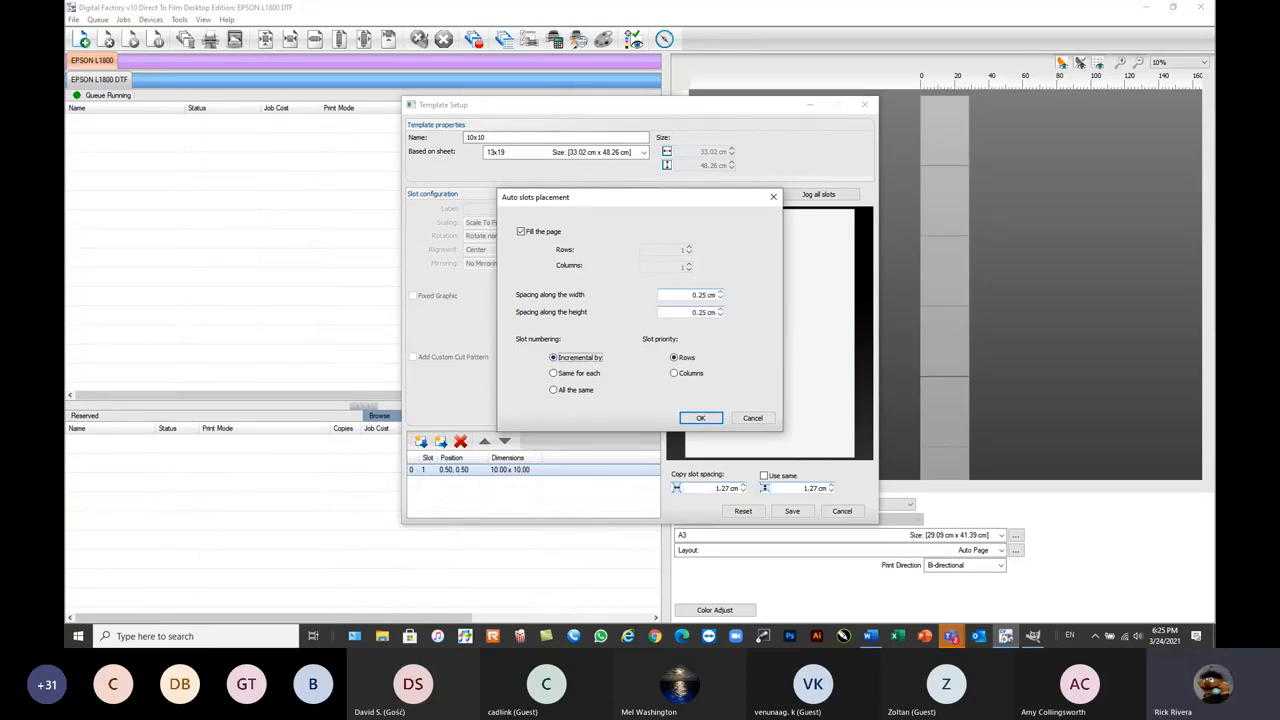
pyautogui.click(556, 391)
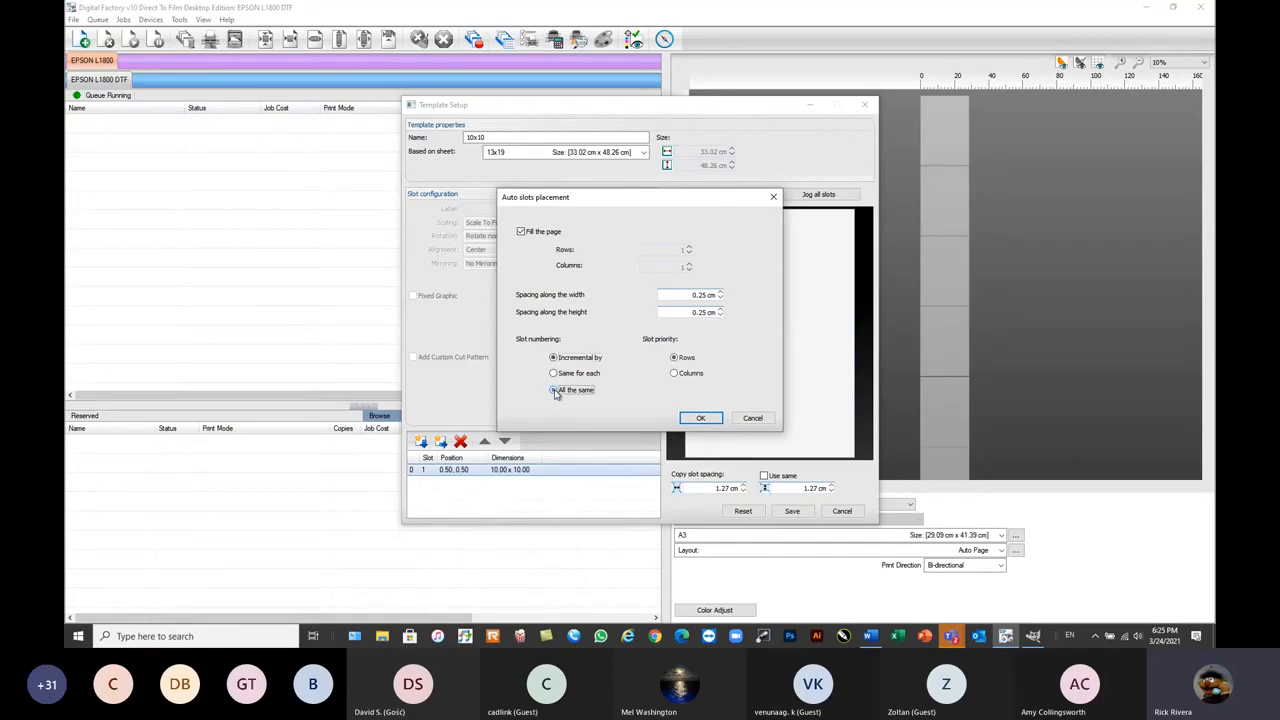
pyautogui.click(700, 418)
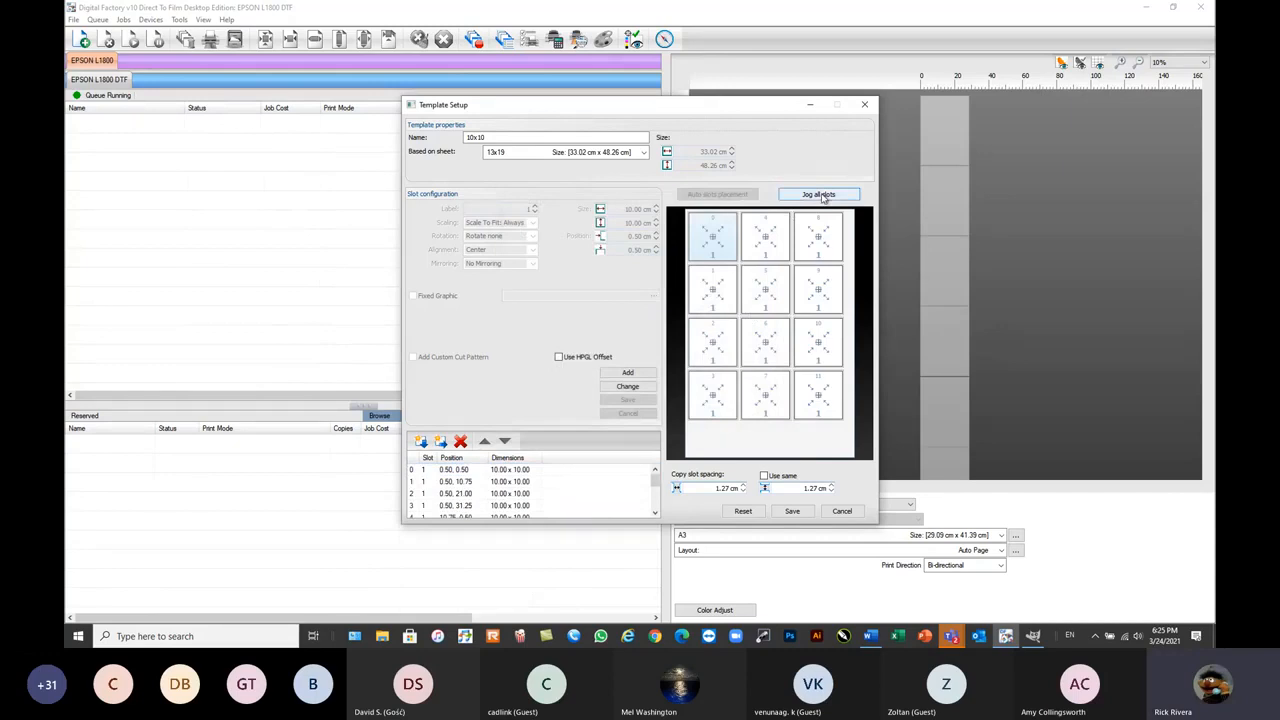
# - Jog all slots 1.00 cm right and 1.5 cm down, and shift them back left until the first slot's position is 1.10, 2.00
pyautogui.click(818, 194)
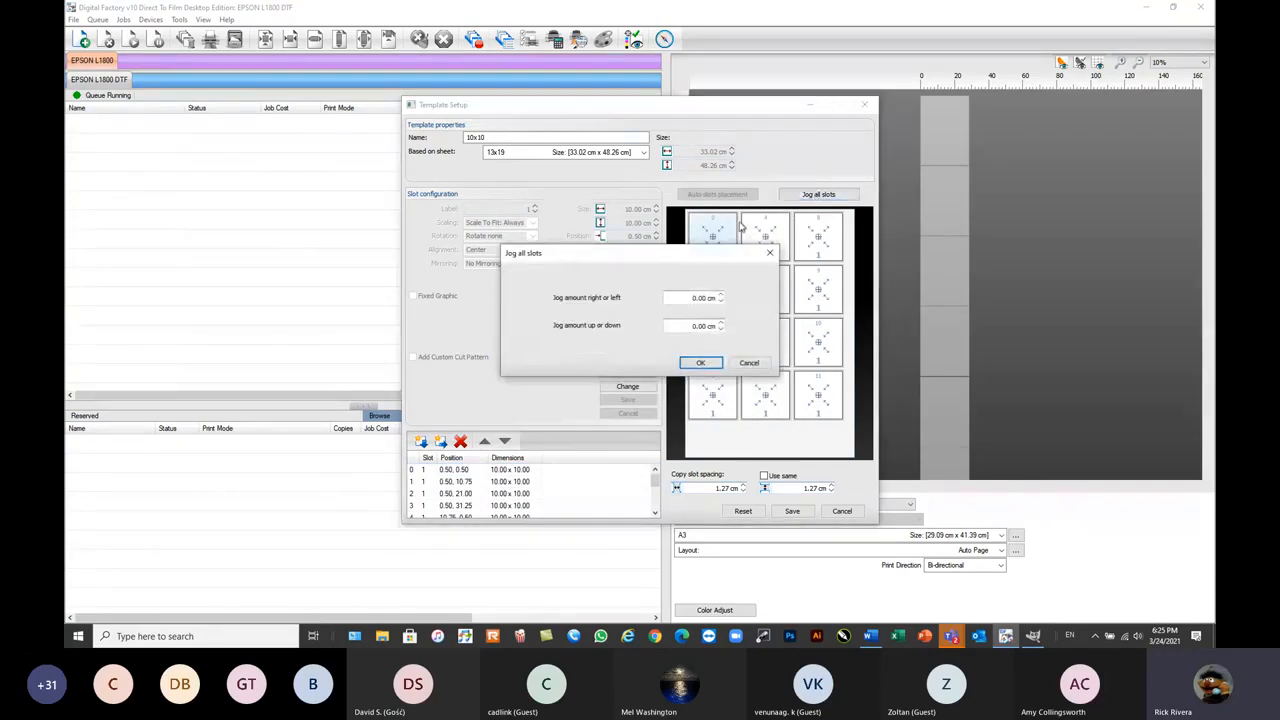
pyautogui.doubleClick(703, 297)
pyautogui.write('1')
pyautogui.press('Tab')
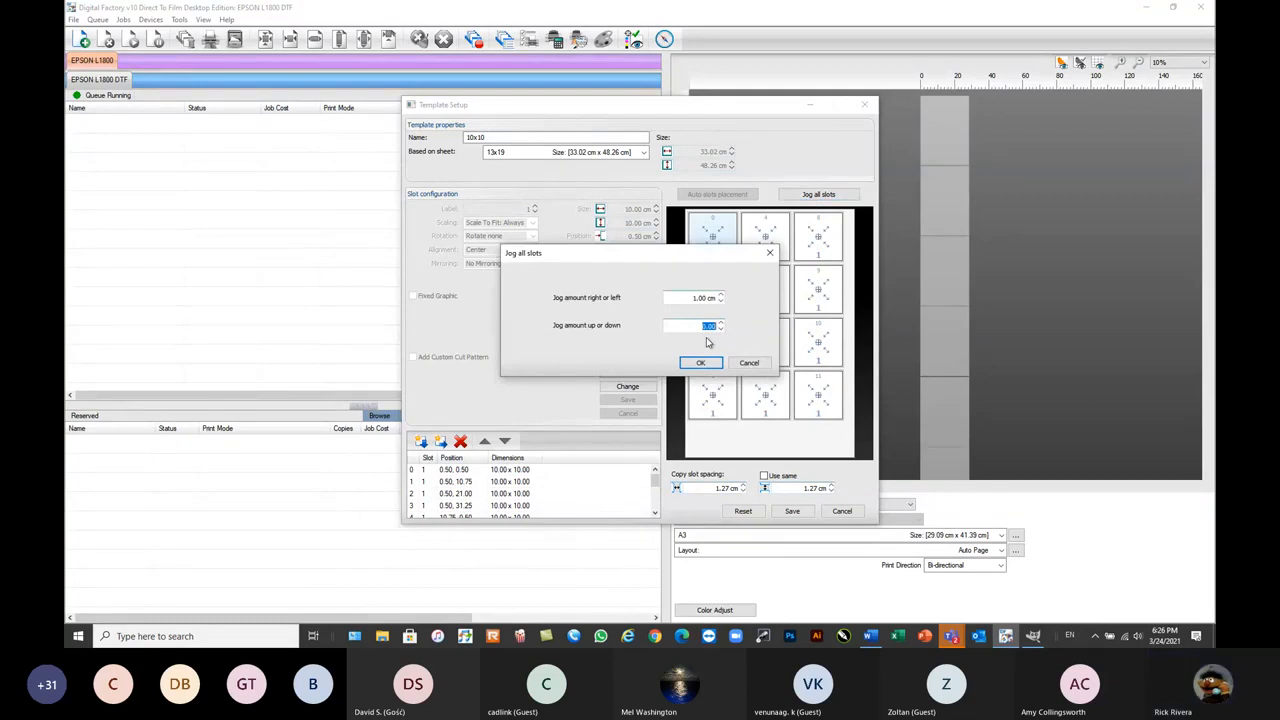
pyautogui.write('1.')
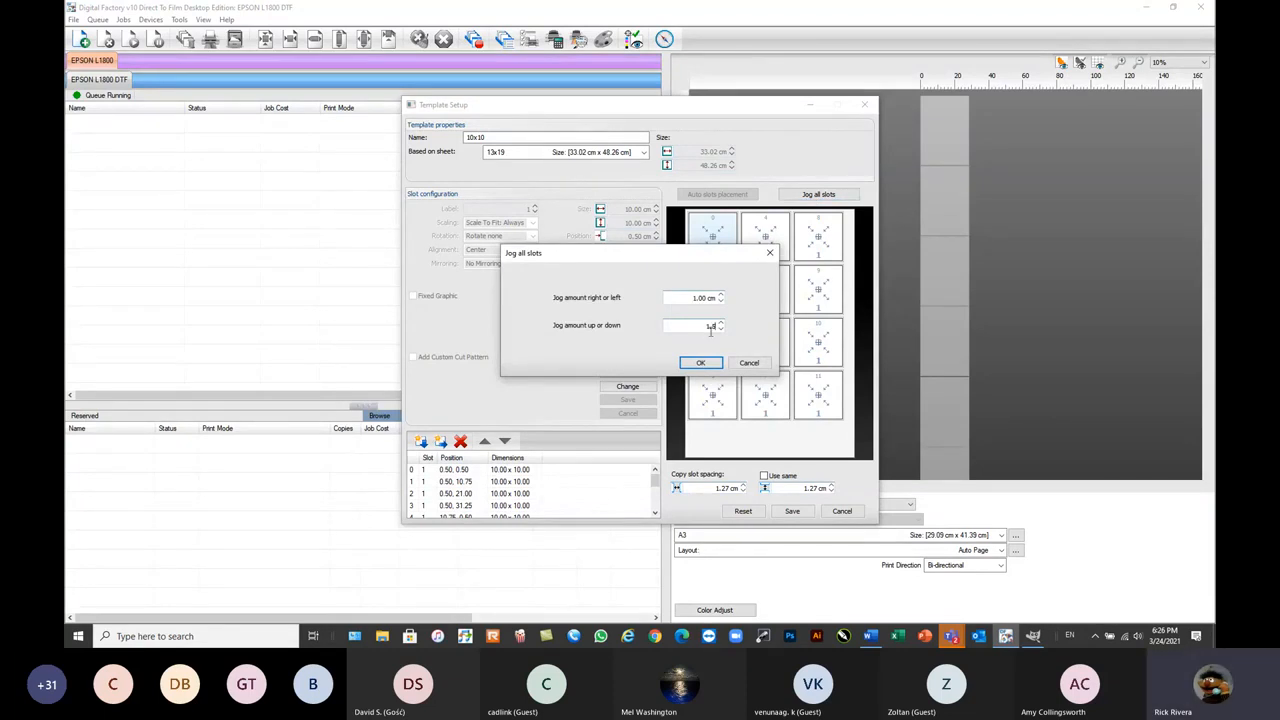
pyautogui.click(701, 362)
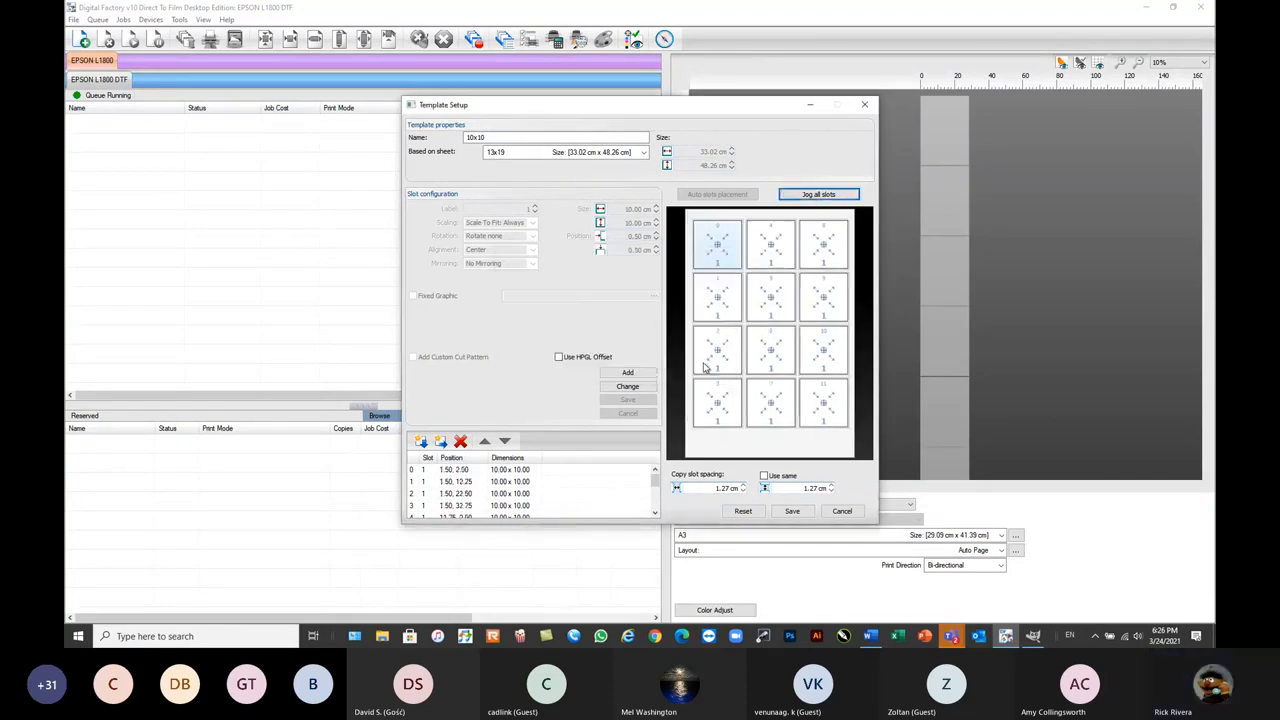
pyautogui.click(819, 194)
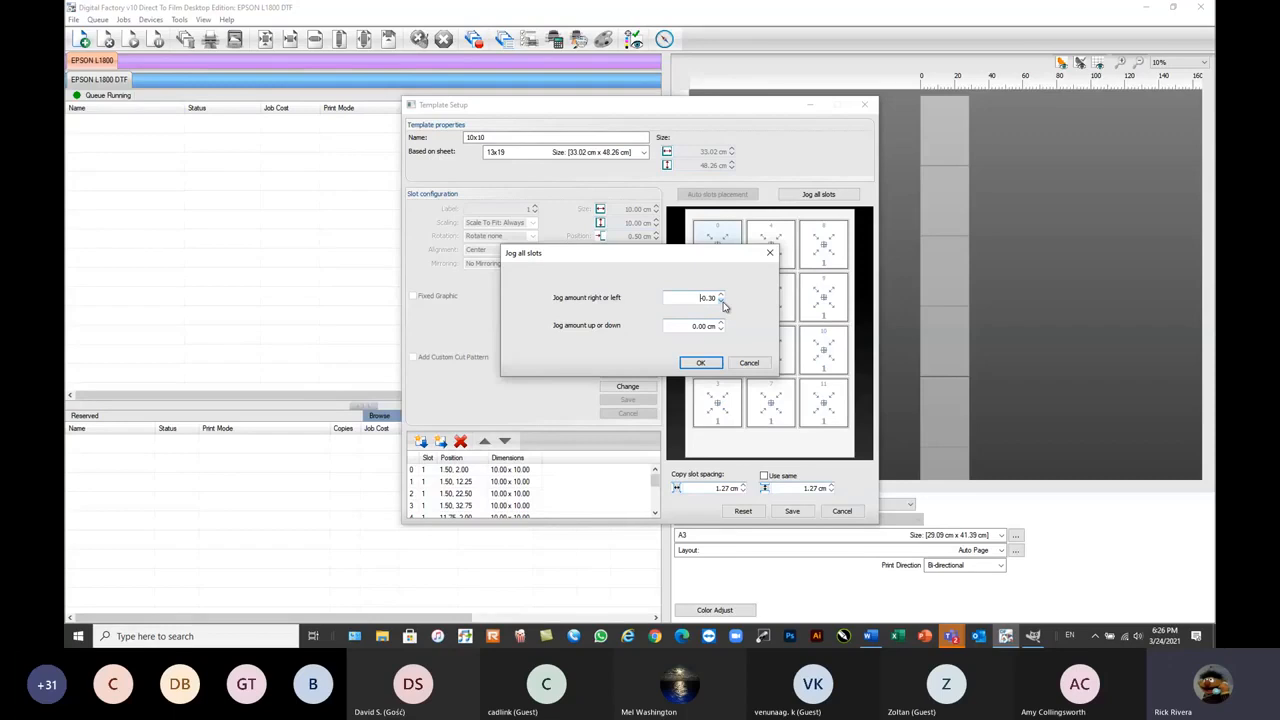
pyautogui.click(701, 362)
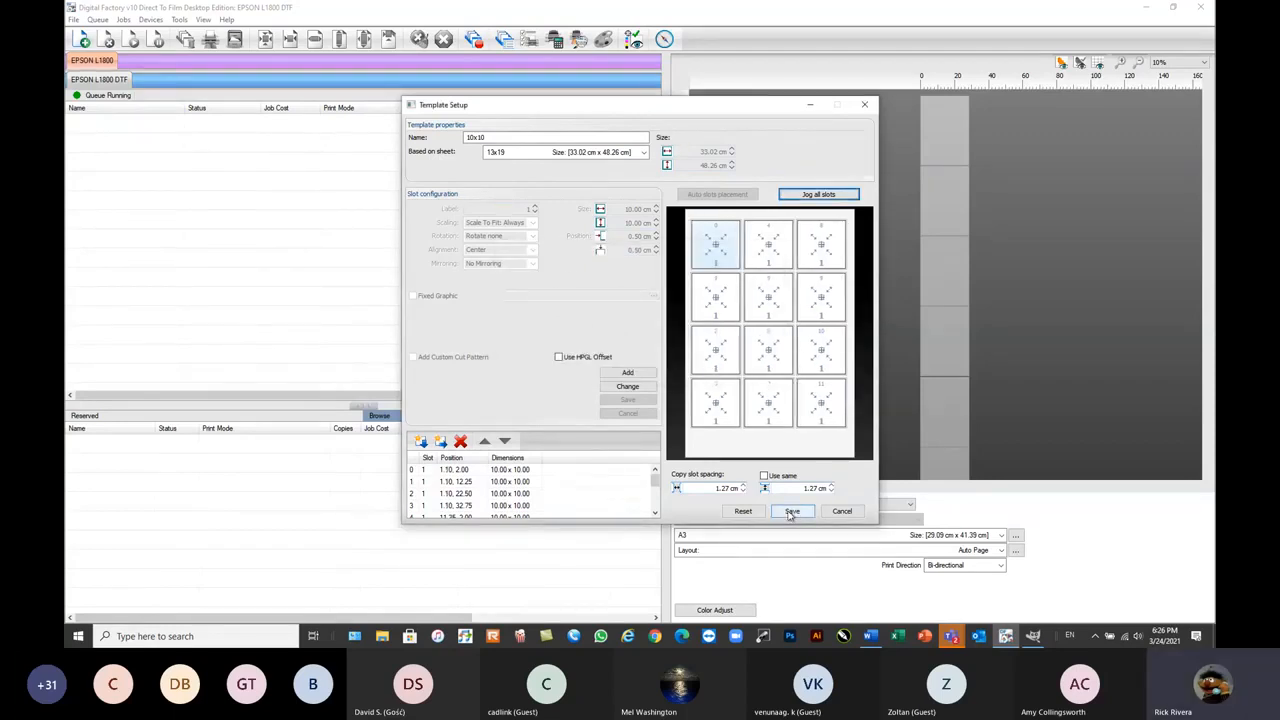
# - Rename the template 10x10 SAME, save it, and close the printer media manager
pyautogui.click(531, 140)
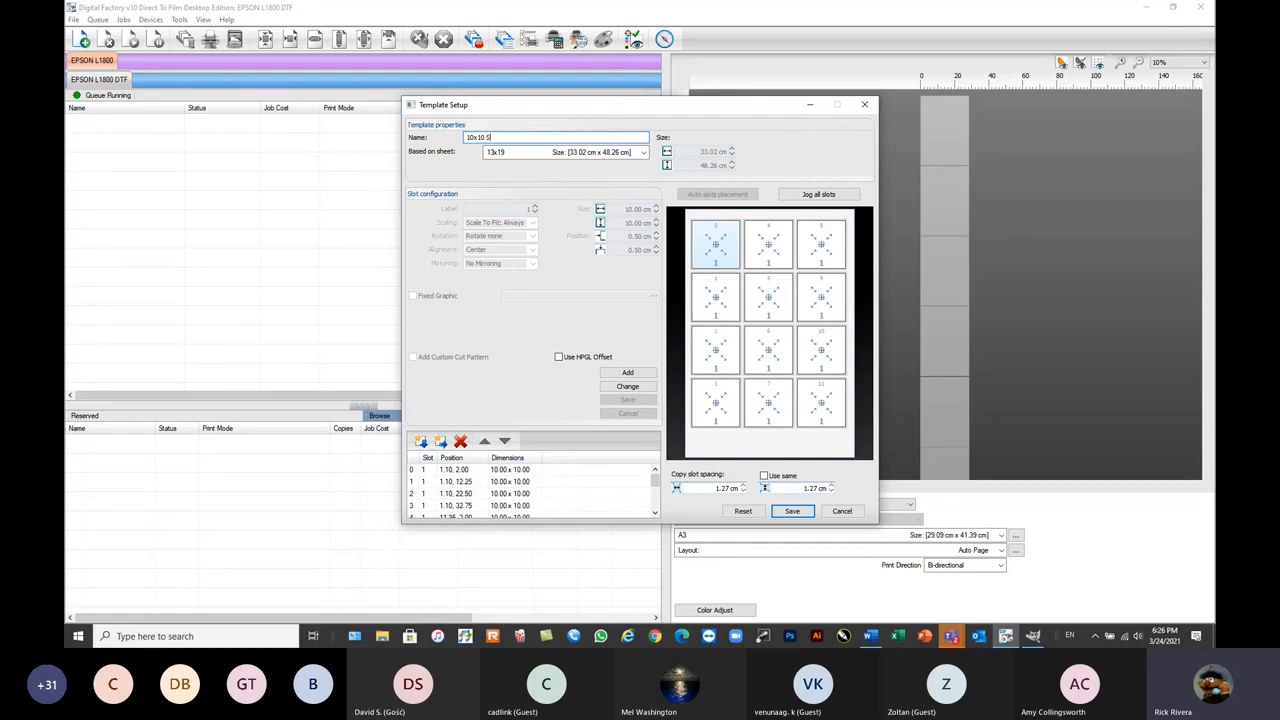
pyautogui.click(792, 511)
pyautogui.scroll(-4, 766, 351)
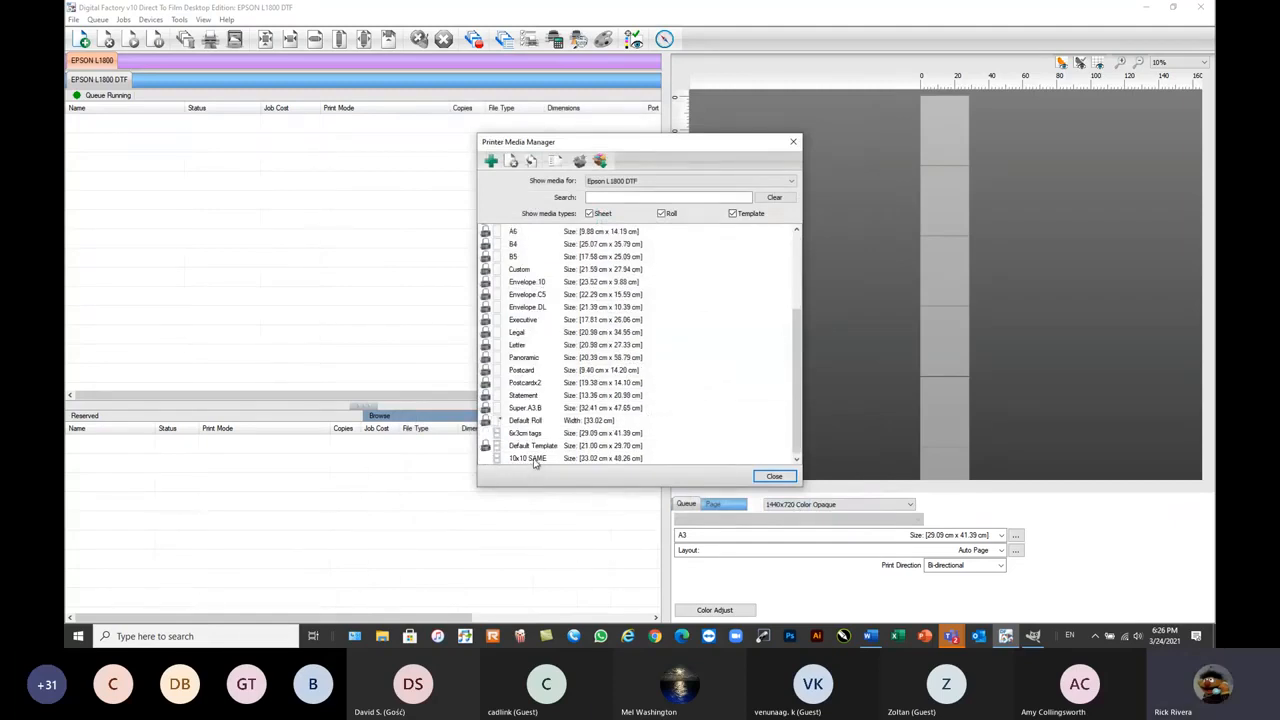
pyautogui.click(777, 479)
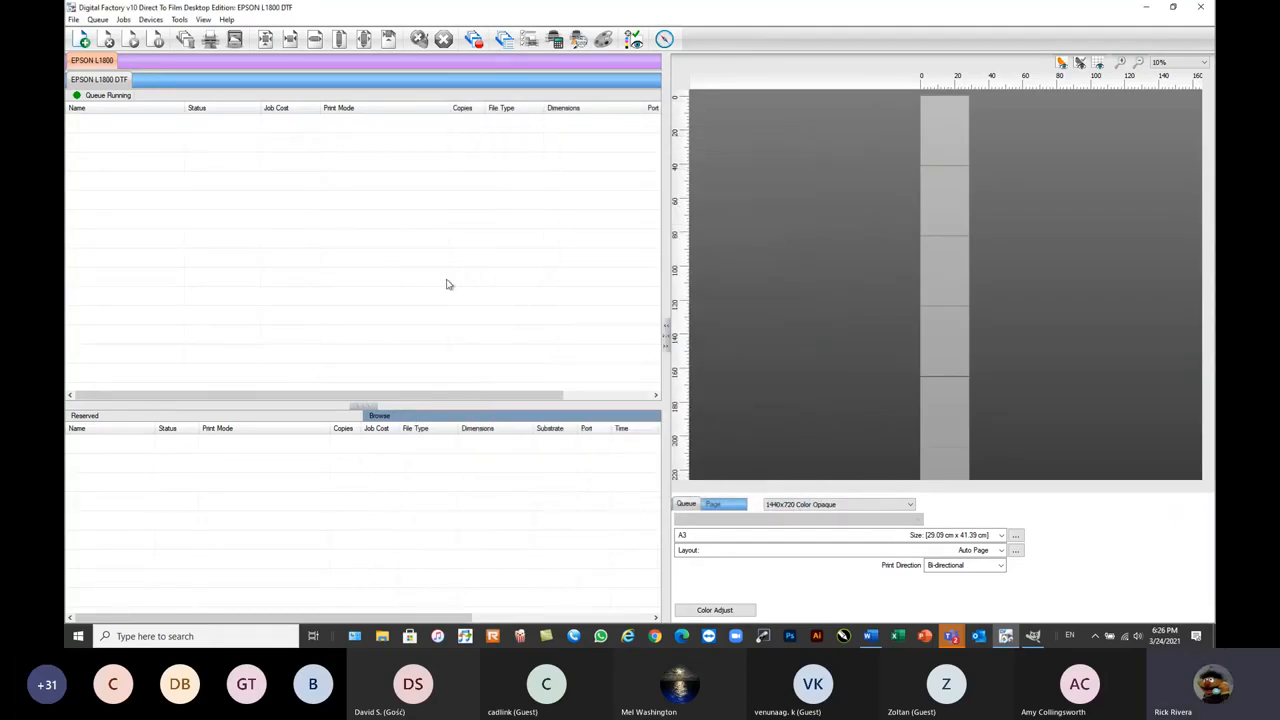
# - In the EPSON L1800 DTF queue's media setup, set the type to Template media and the name to 10x10 SAME, and accept the properties
pyautogui.doubleClick(101, 84)
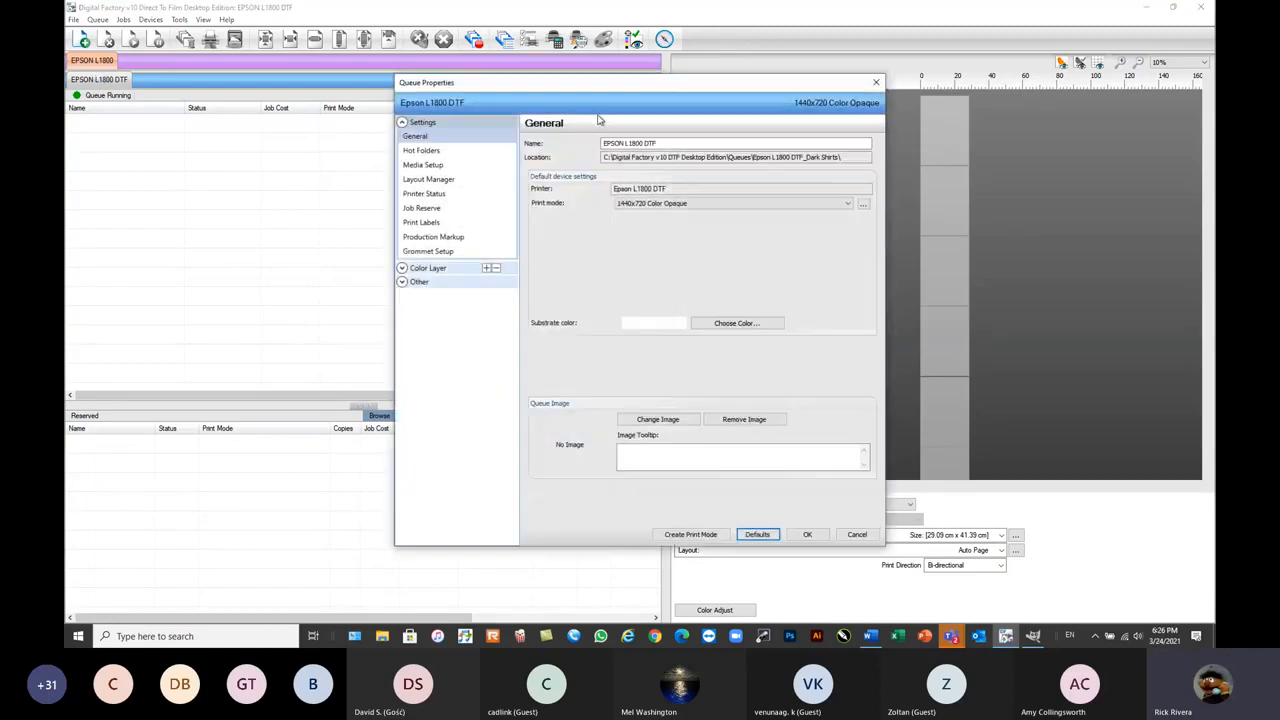
pyautogui.click(424, 166)
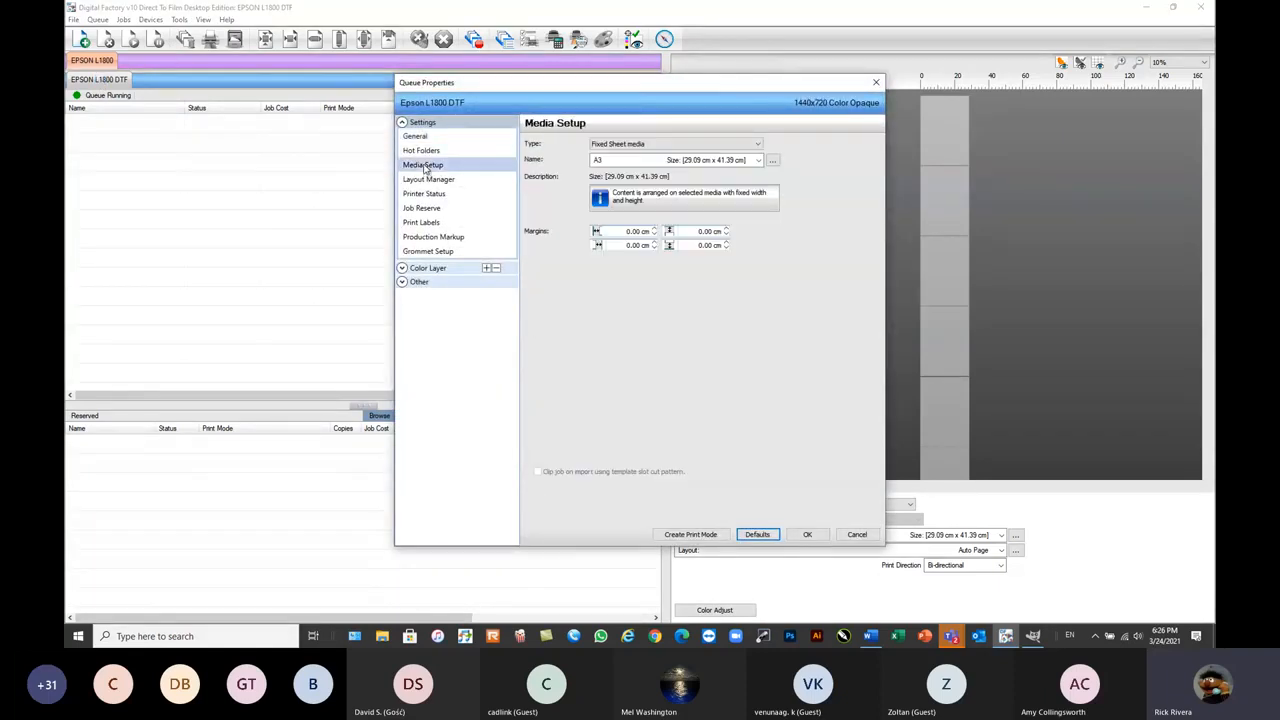
pyautogui.click(756, 144)
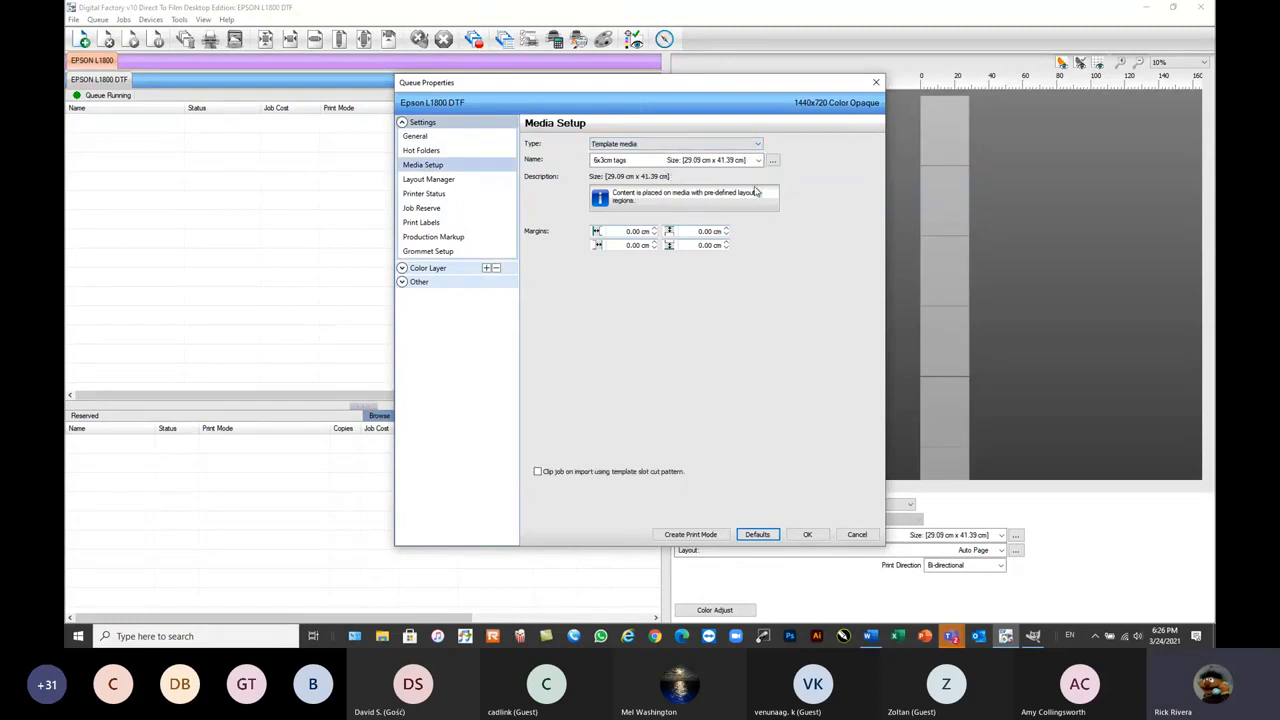
pyautogui.click(758, 160)
pyautogui.click(635, 210)
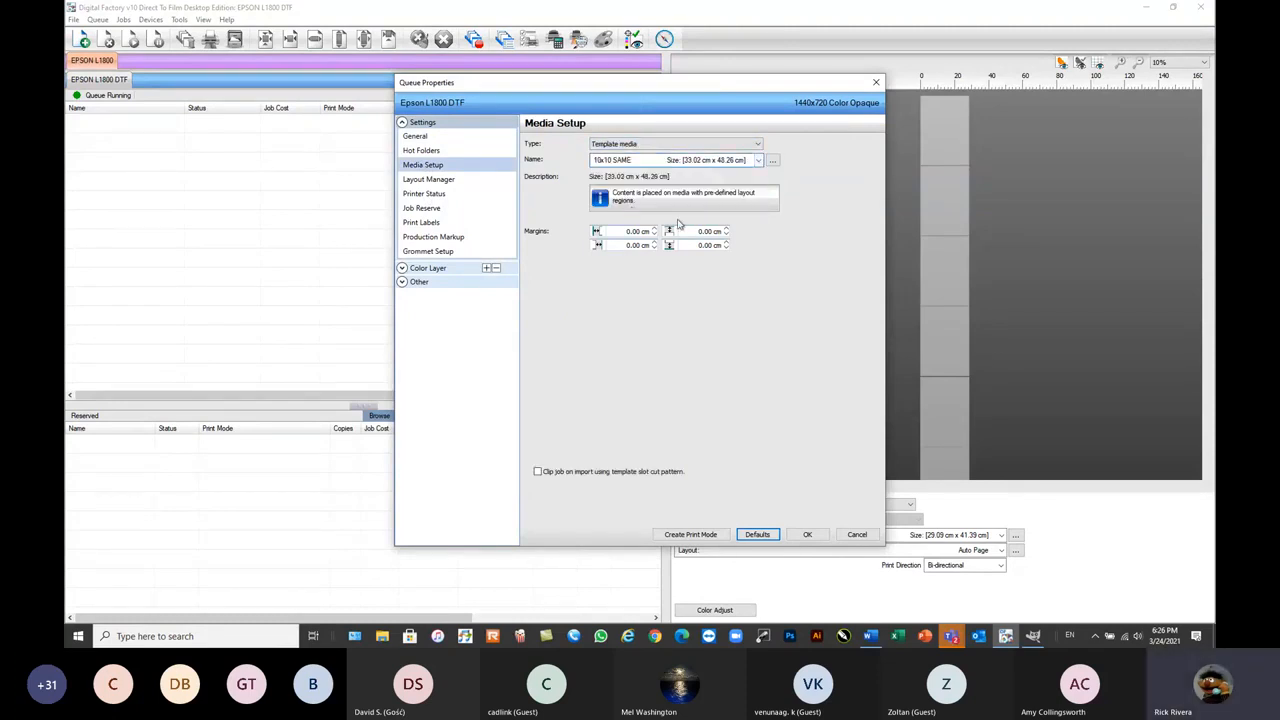
pyautogui.click(808, 536)
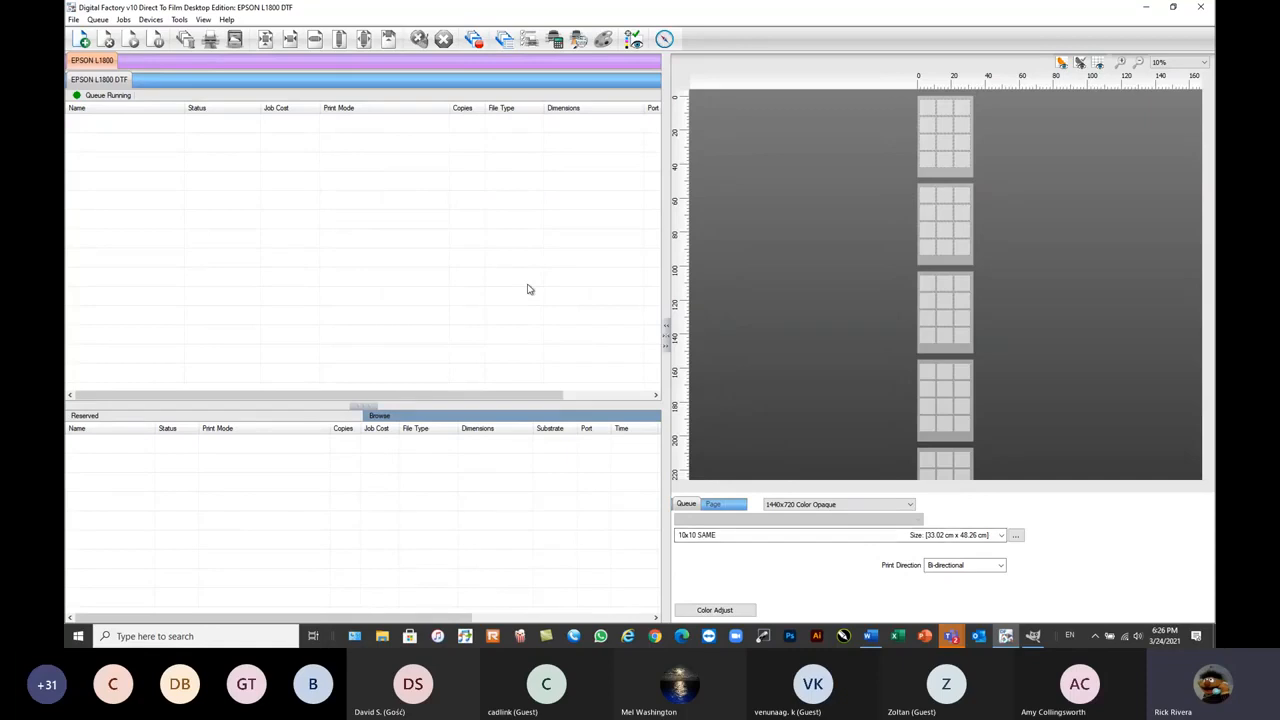
# - Show the layout preview in Single Page Mode and set its zoom to To fit
pyautogui.click(203, 19)
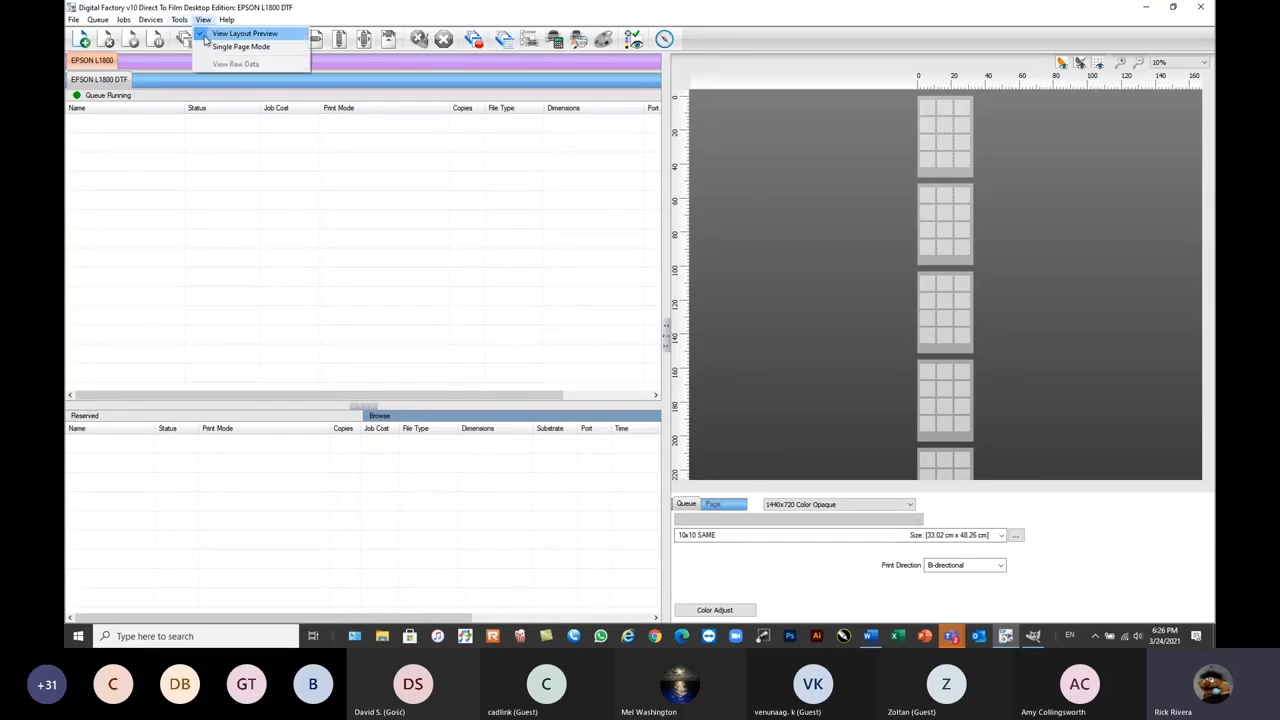
pyautogui.click(240, 43)
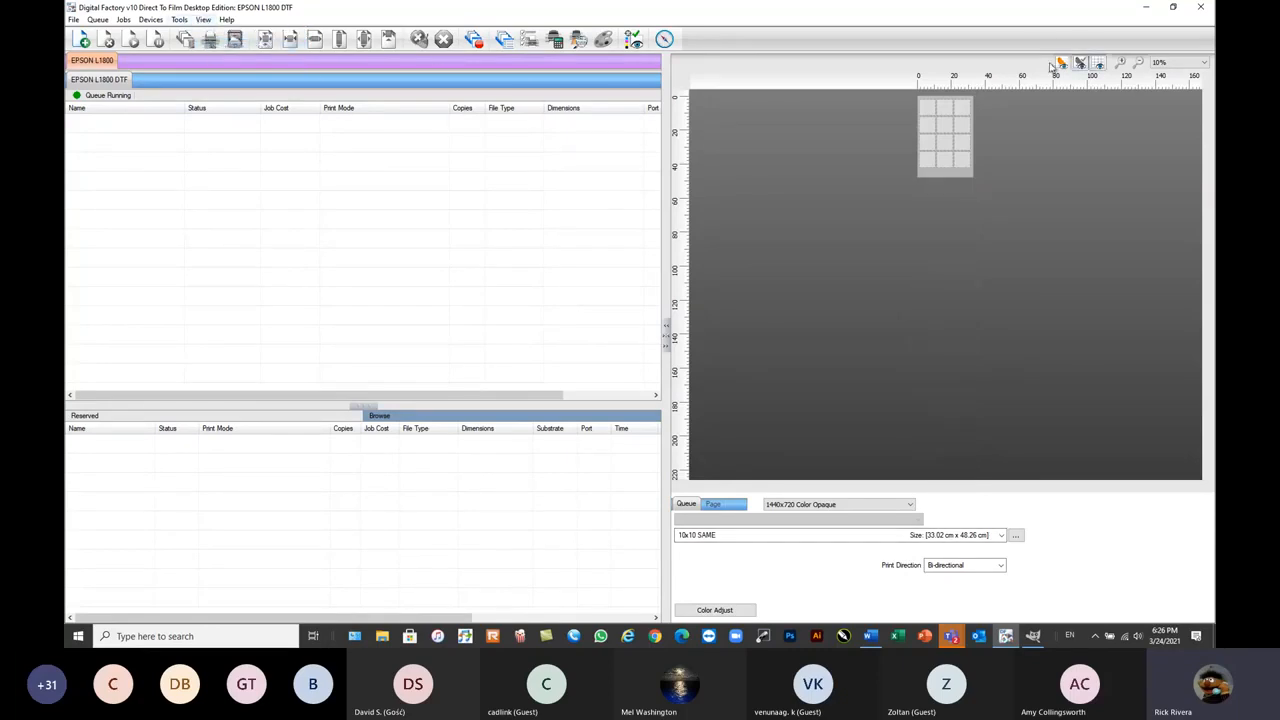
pyautogui.click(1178, 62)
pyautogui.click(1168, 77)
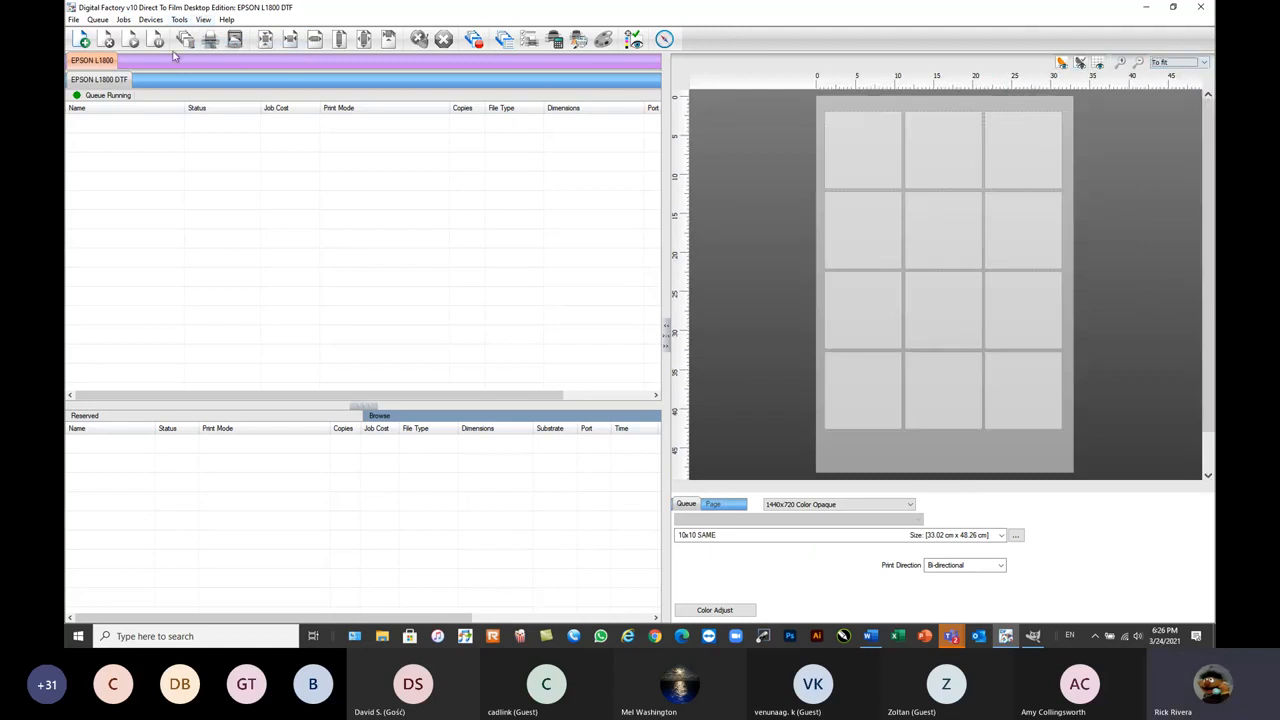
# - Import DDLM2.png with the Express option to preview it in the template slots, and delete the job
pyautogui.click(84, 39)
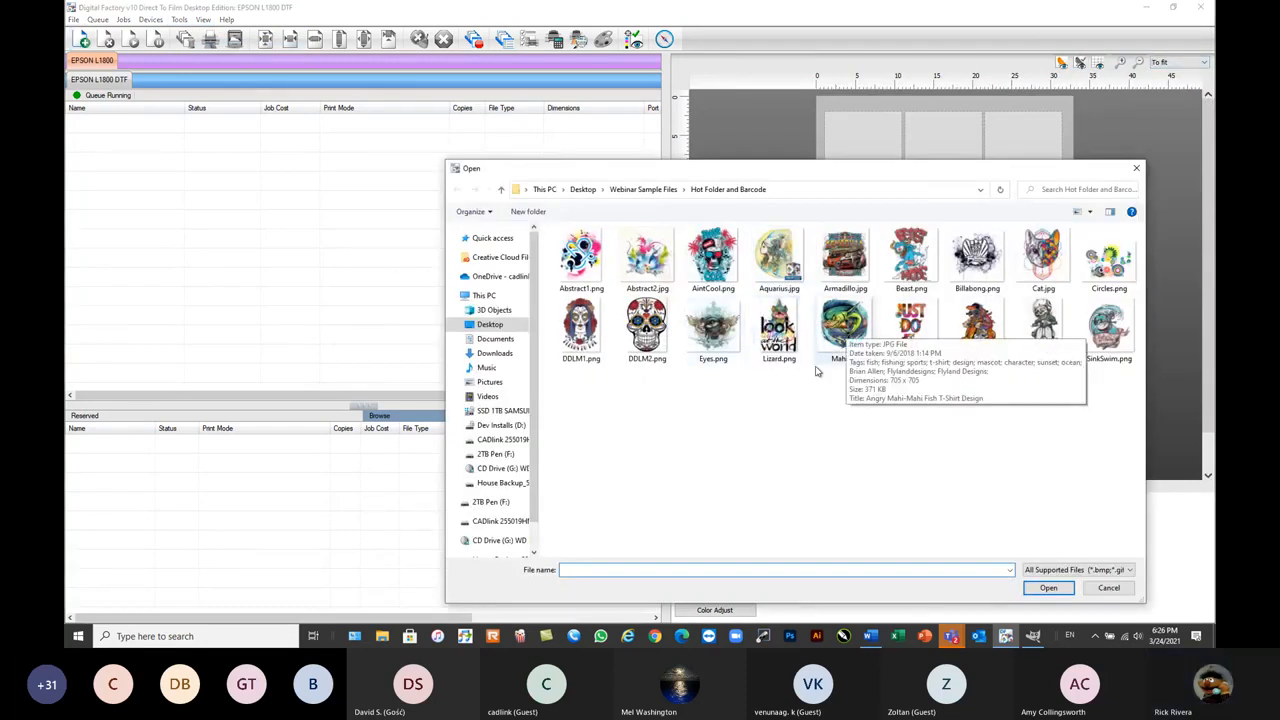
pyautogui.doubleClick(647, 330)
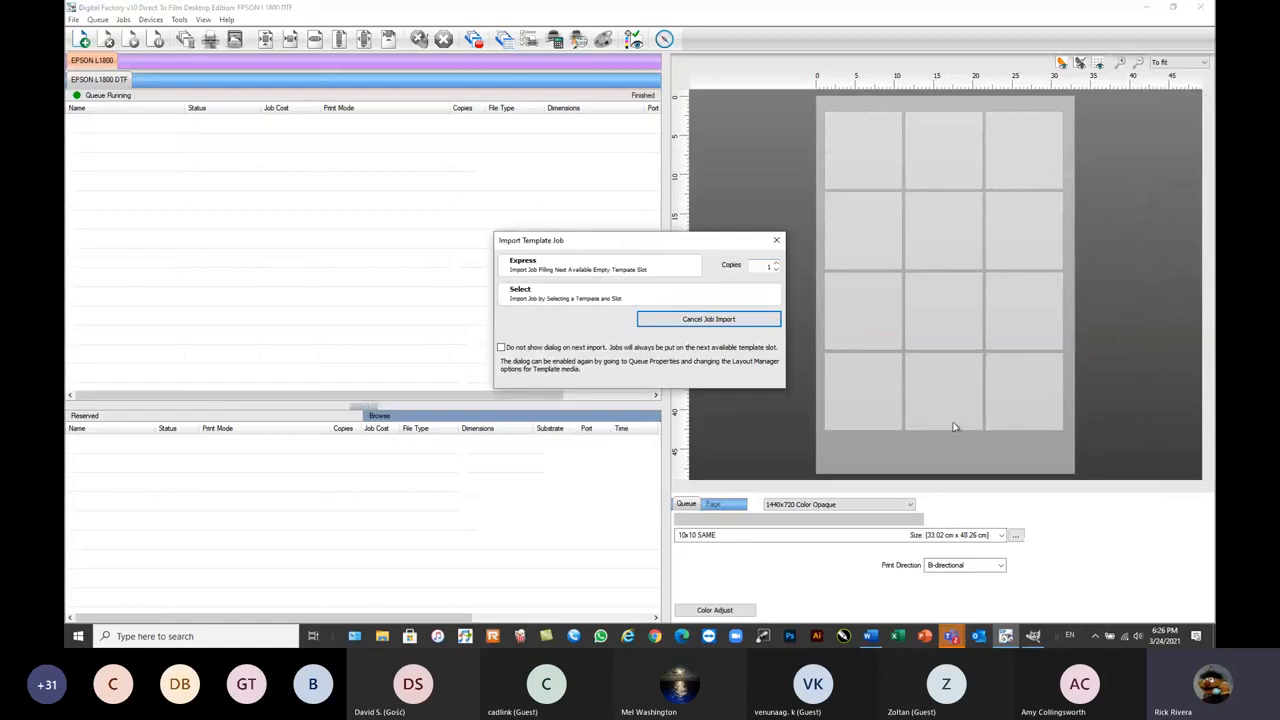
pyautogui.click(620, 271)
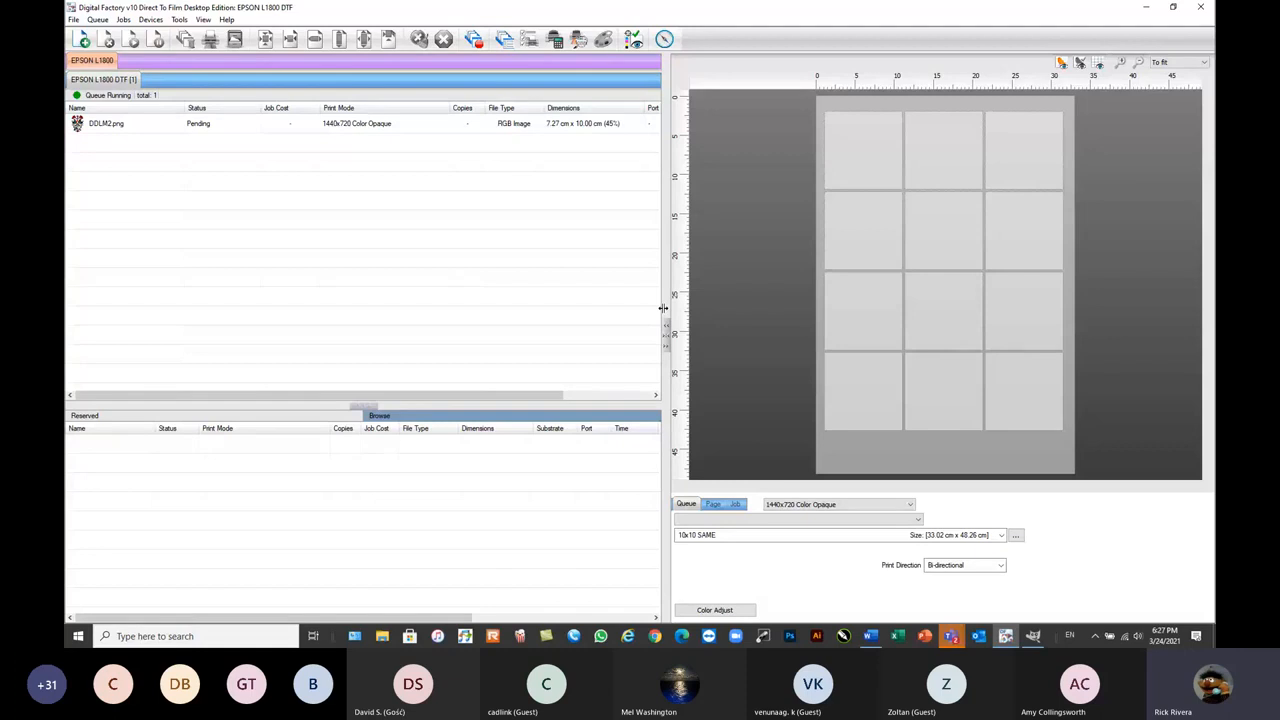
pyautogui.click(159, 124)
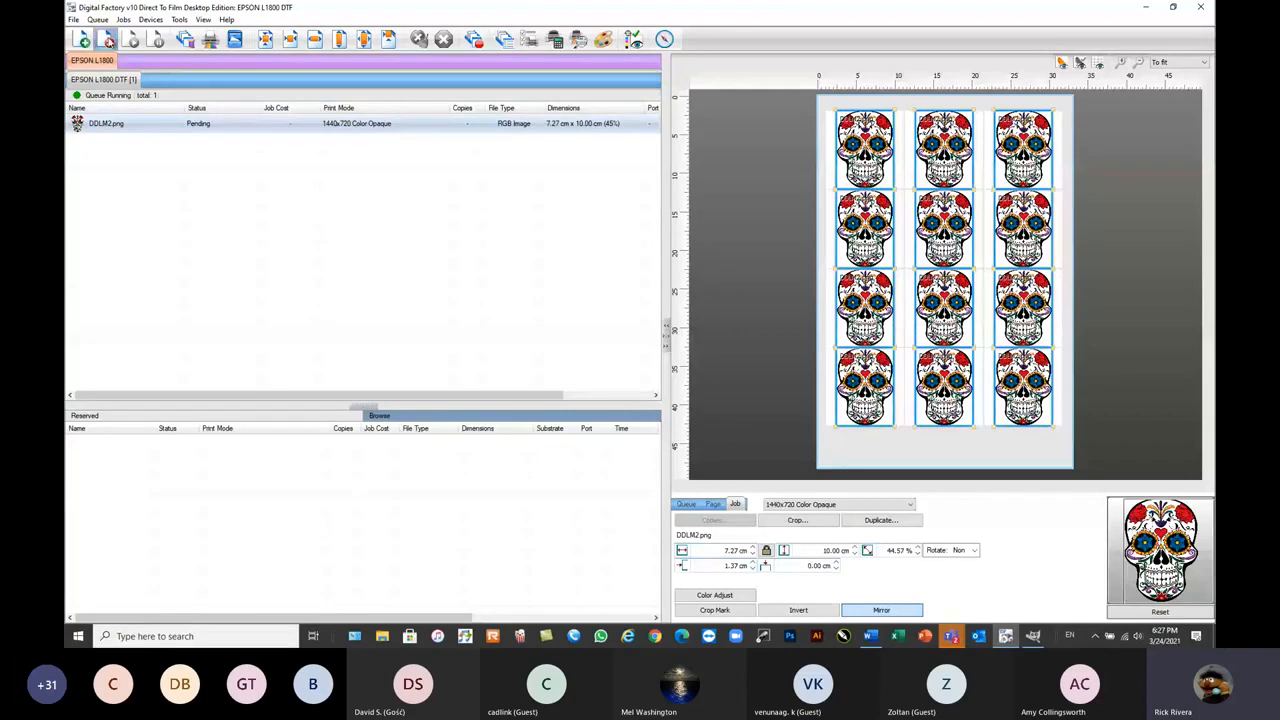
pyautogui.click(108, 39)
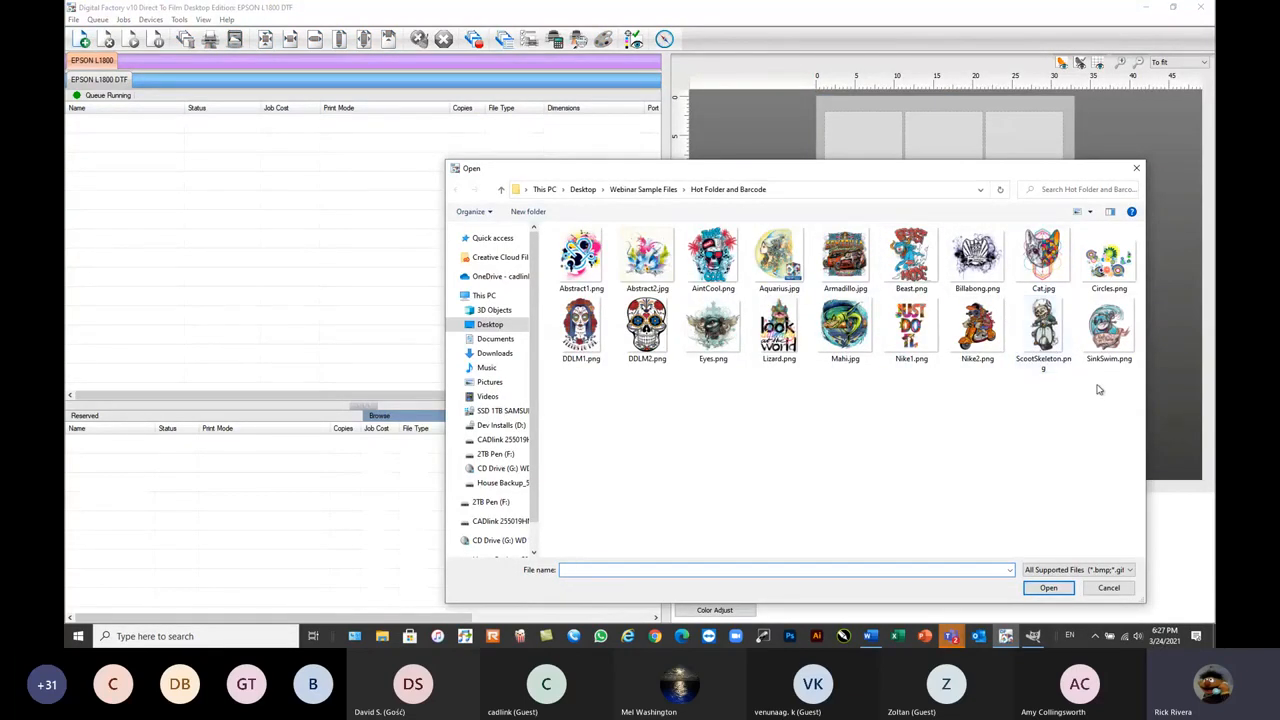
# - Import Mahi.jpg to preview it in the template slots, and delete the job
pyautogui.click(850, 334)
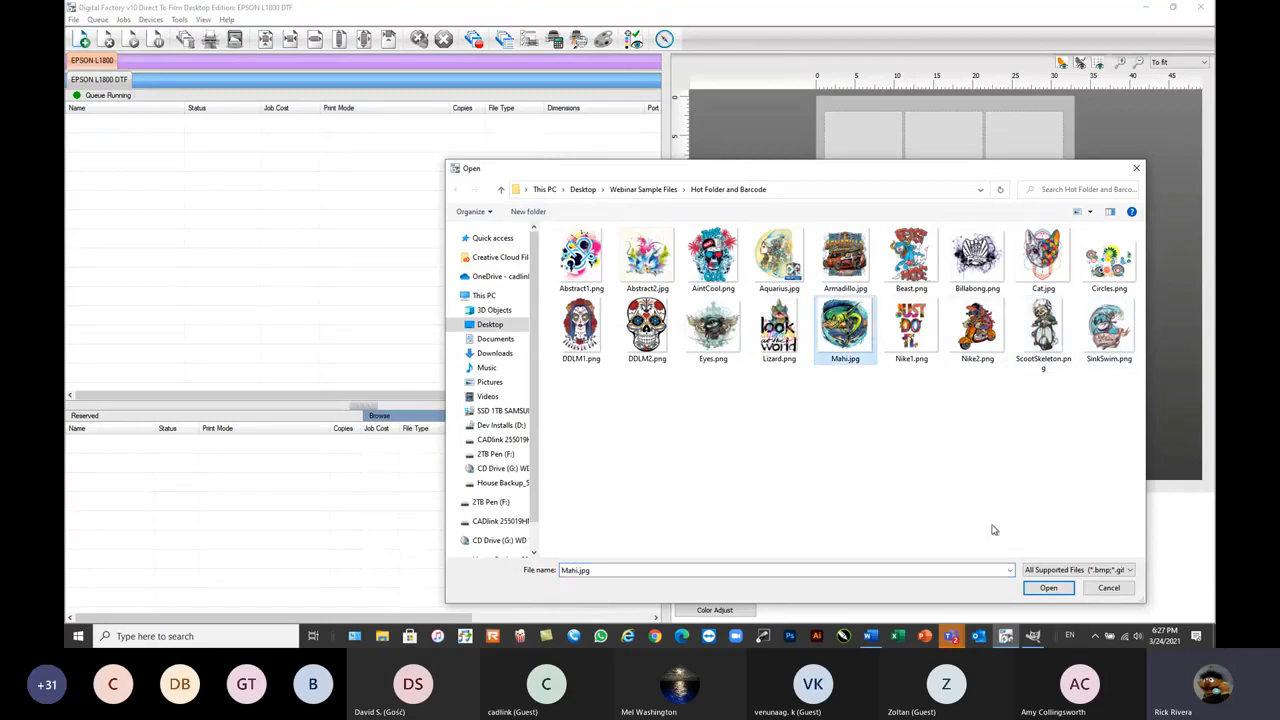
pyautogui.click(1047, 589)
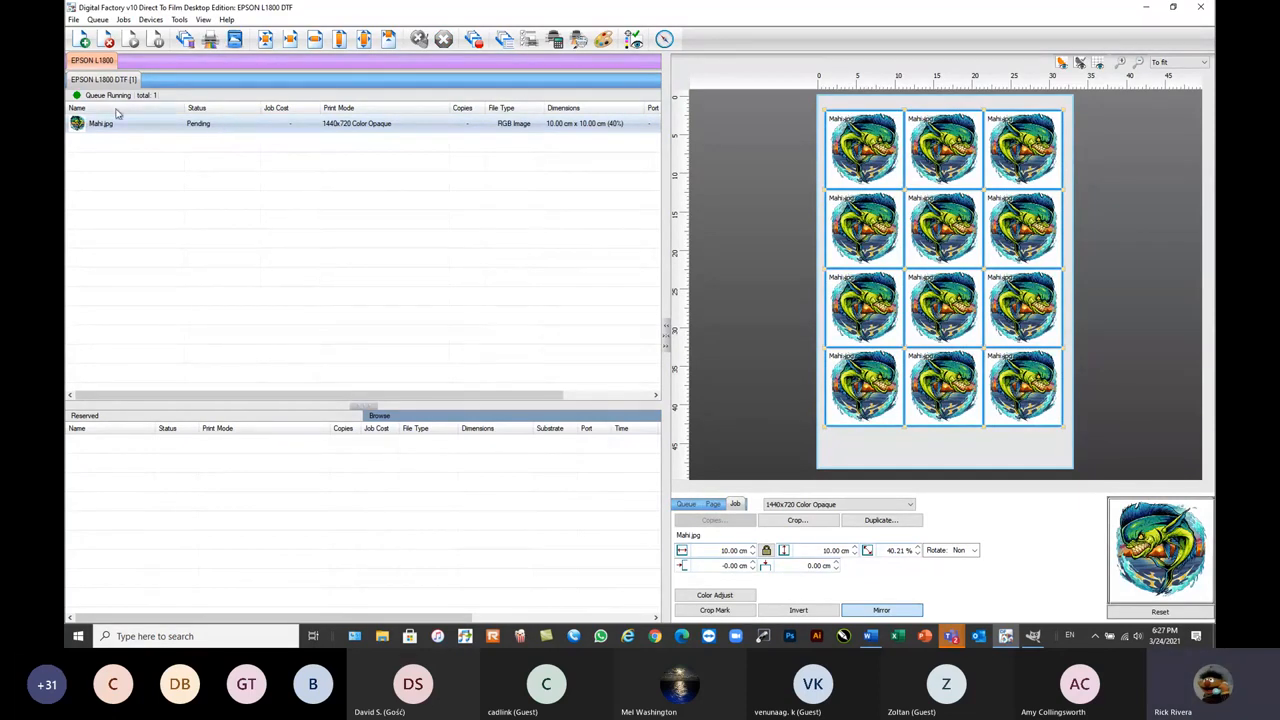
pyautogui.click(108, 42)
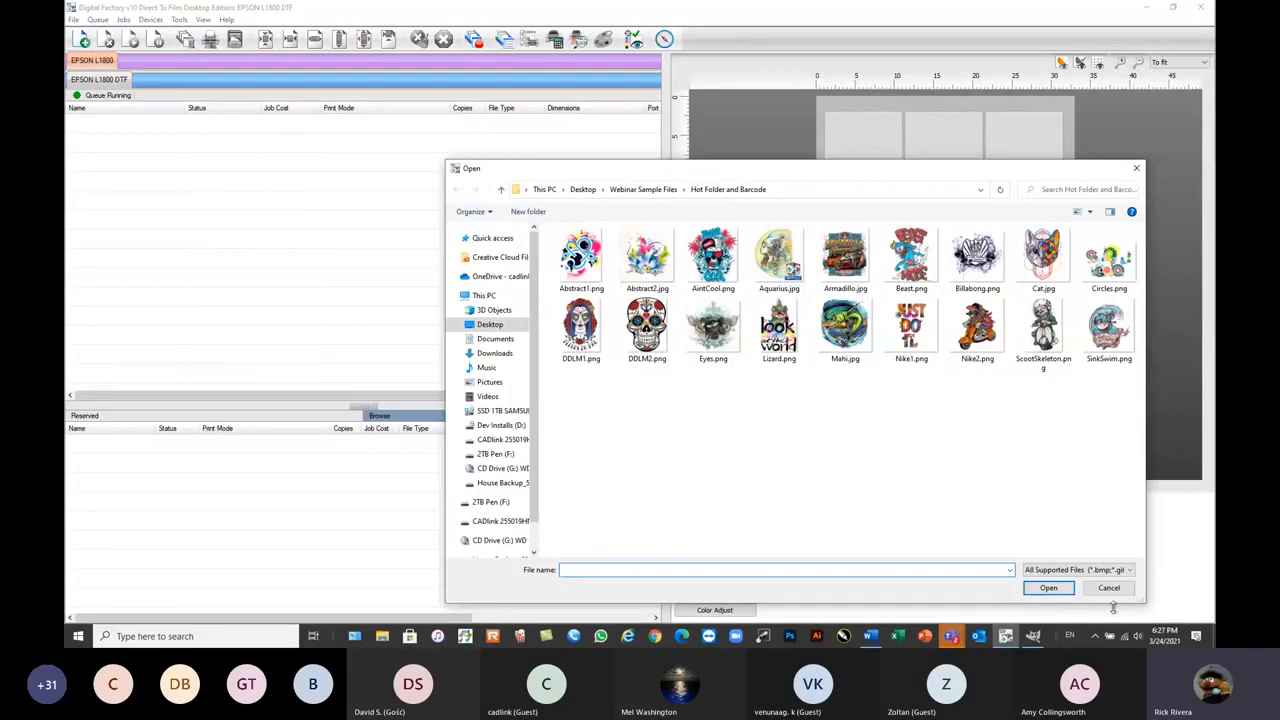
pyautogui.click(1109, 588)
# - Open the 10x10 SAME template for editing from the Epson L1800 DTF's print media list
pyautogui.click(150, 19)
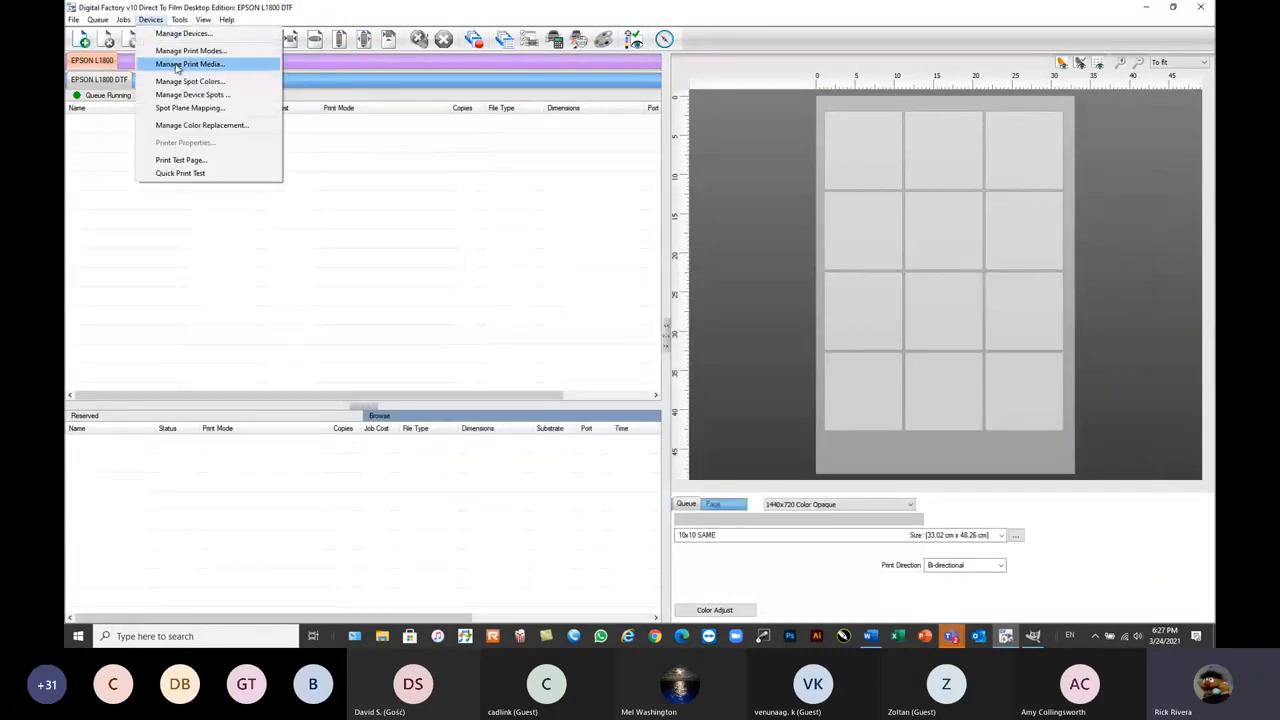
pyautogui.click(177, 64)
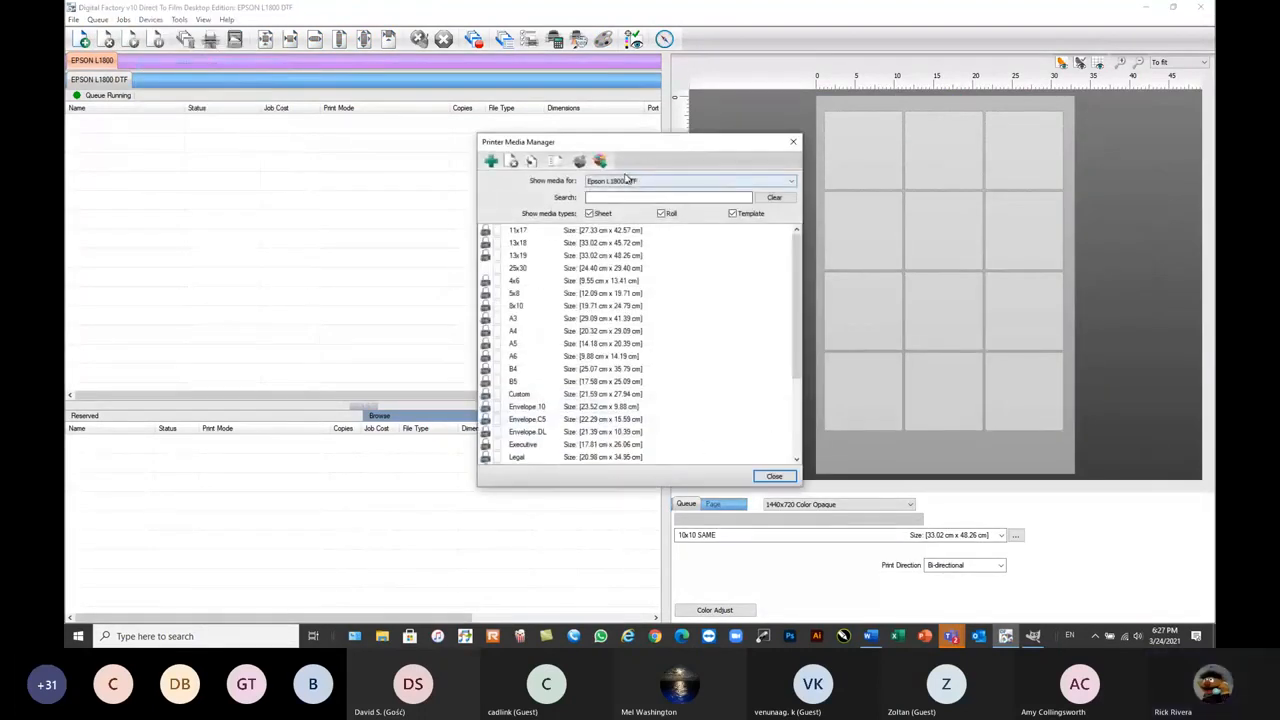
pyautogui.click(491, 161)
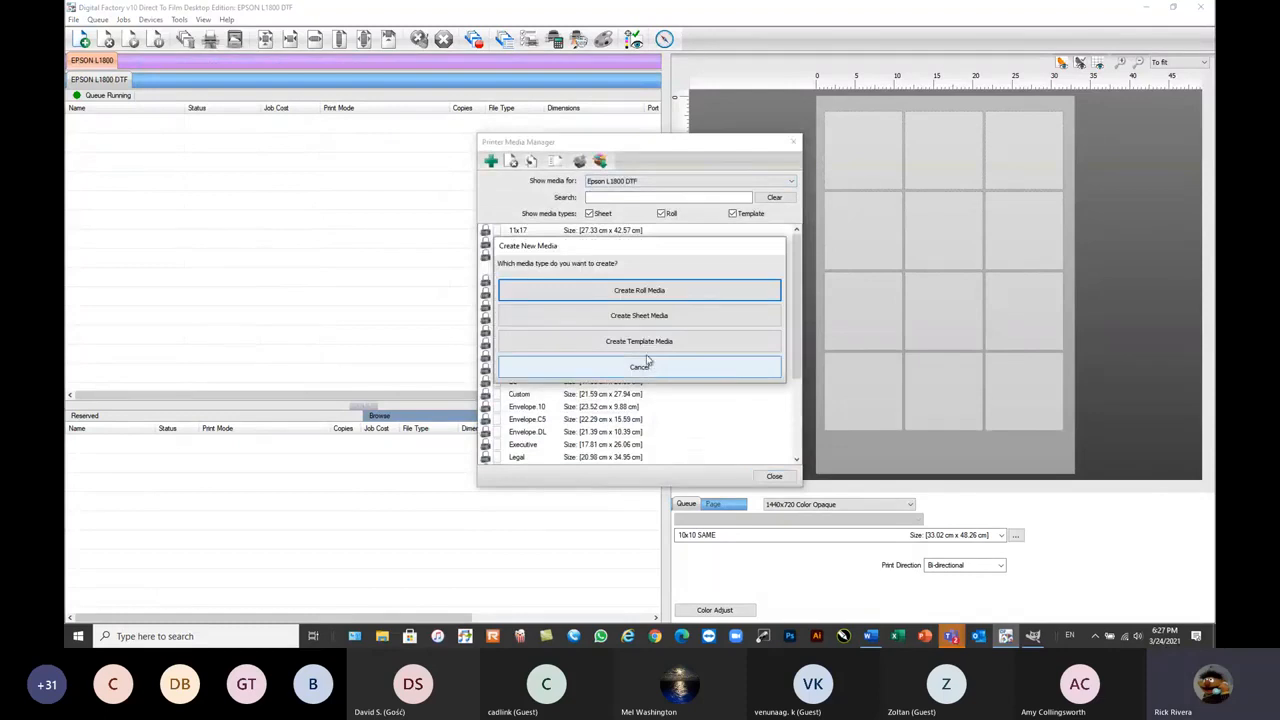
pyautogui.click(735, 368)
pyautogui.click(797, 460)
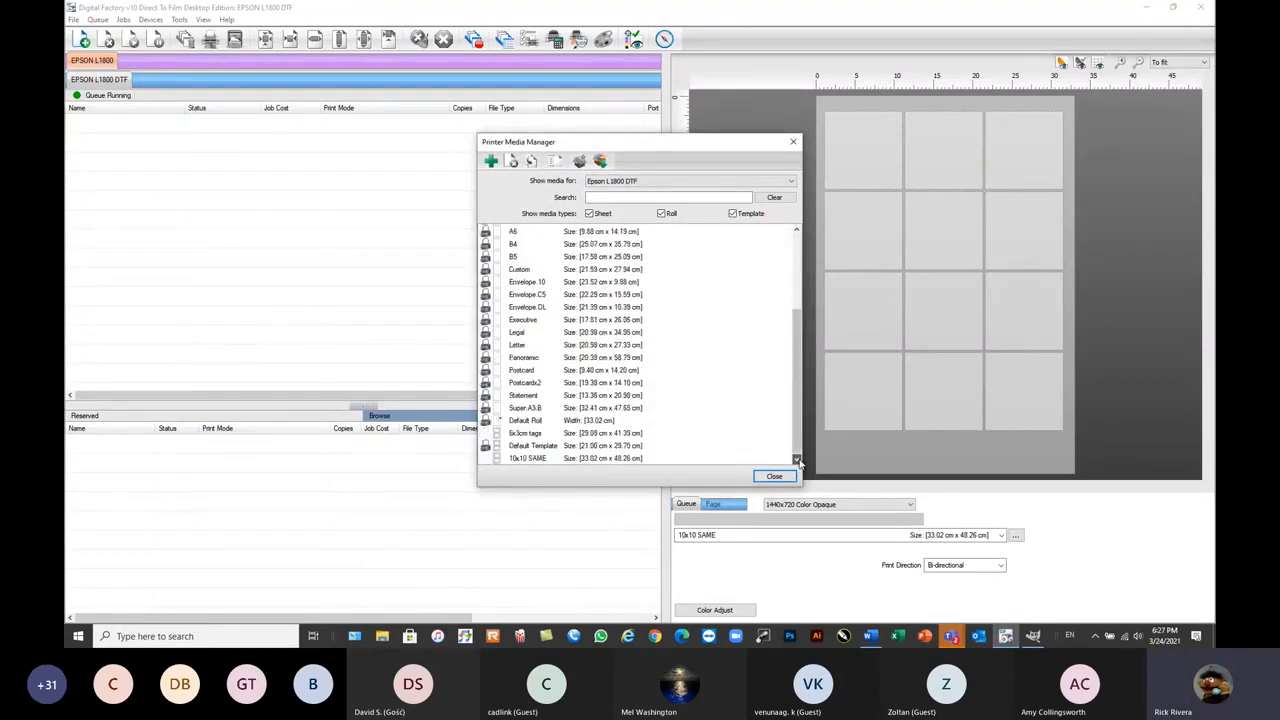
pyautogui.doubleClick(562, 458)
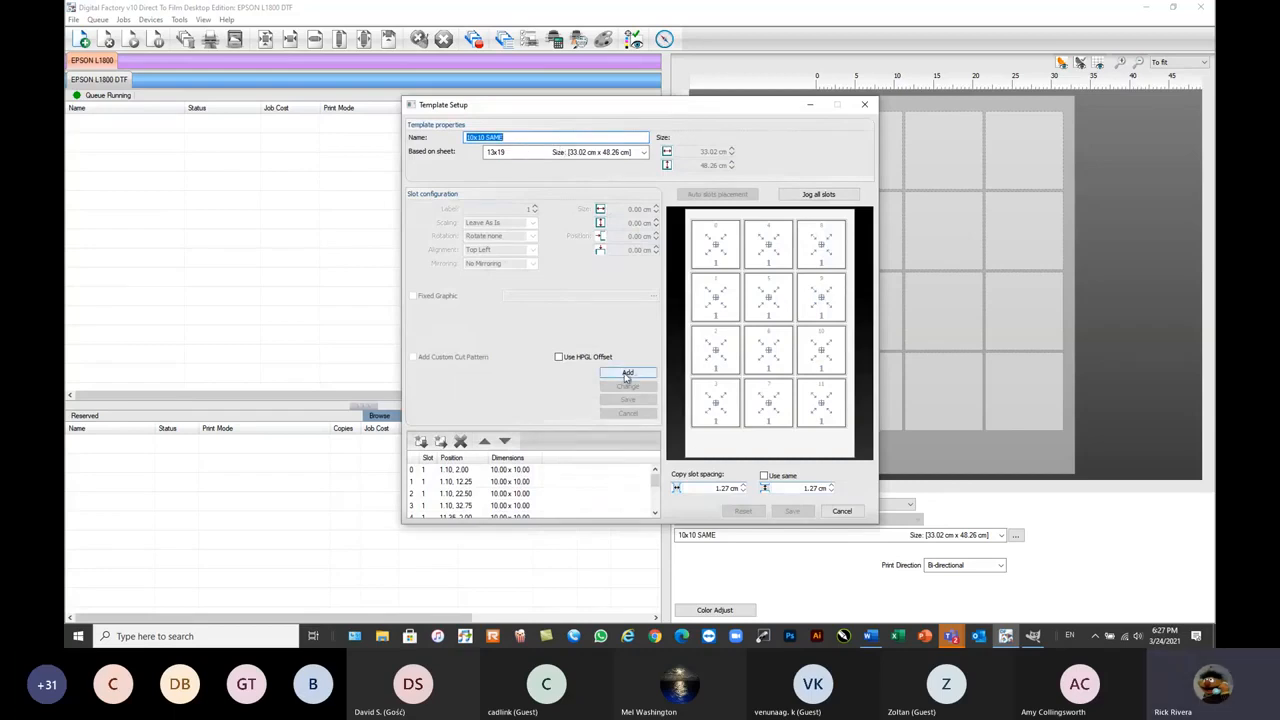
# - Leave the 10x10 SAME template unsaved and start a new template named 10x10 Multi based on the 13x19 sheet
pyautogui.click(843, 512)
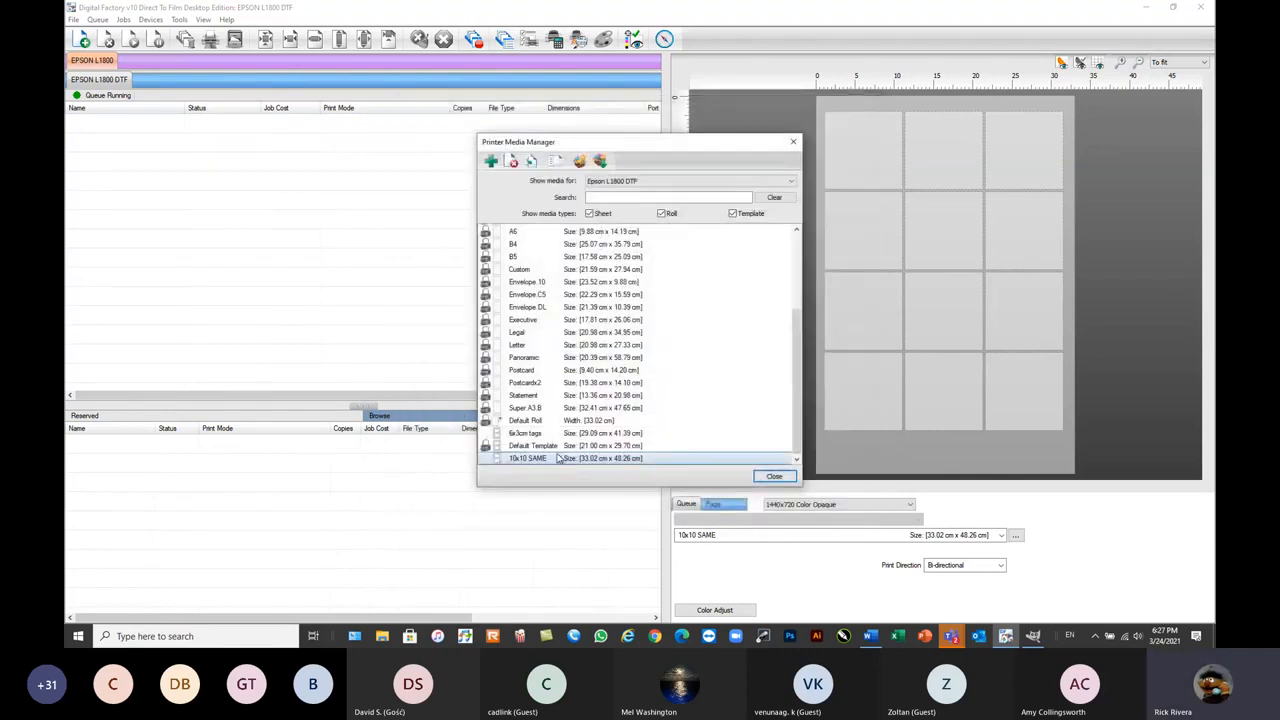
pyautogui.click(491, 160)
pyautogui.click(645, 343)
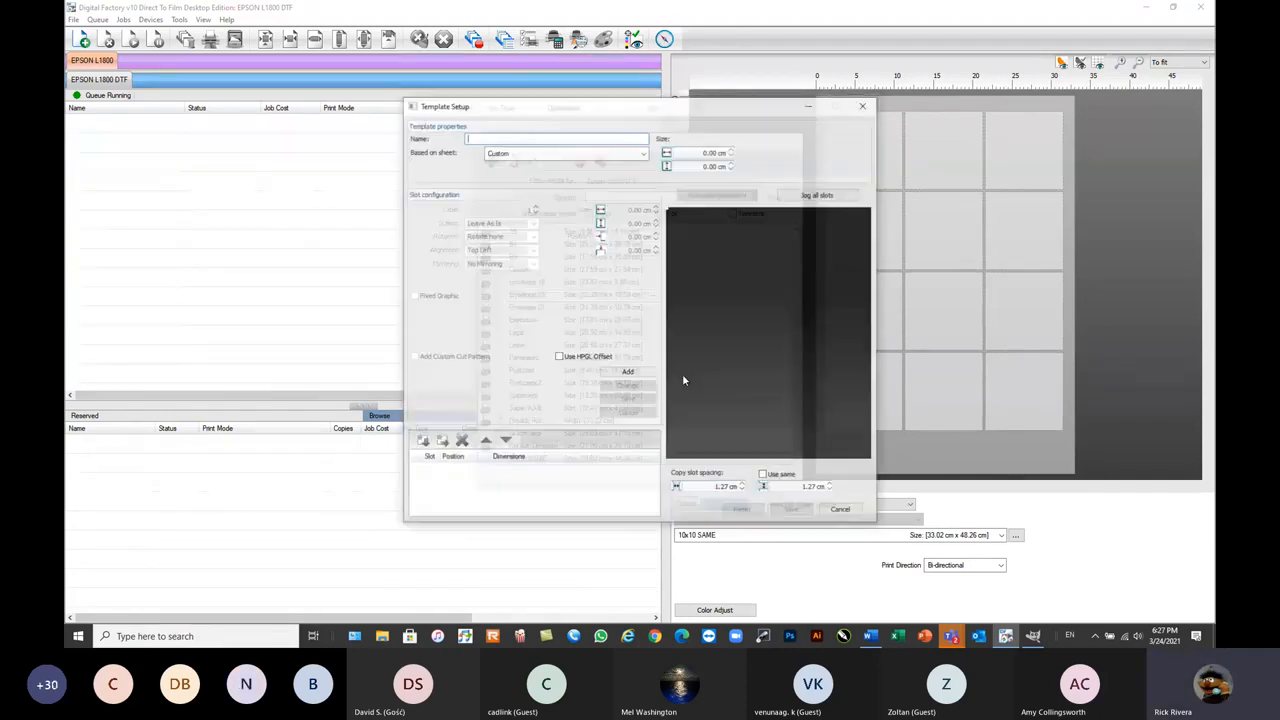
pyautogui.write('10')
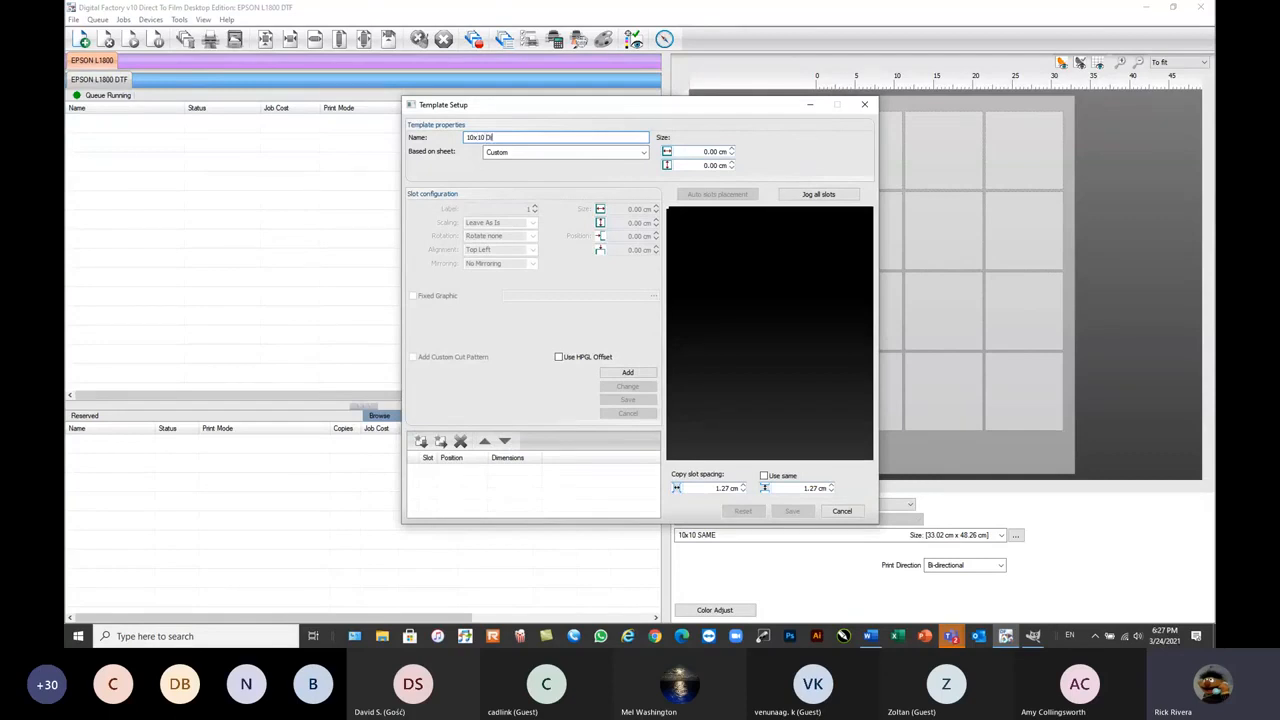
pyautogui.write('x10 Mult')
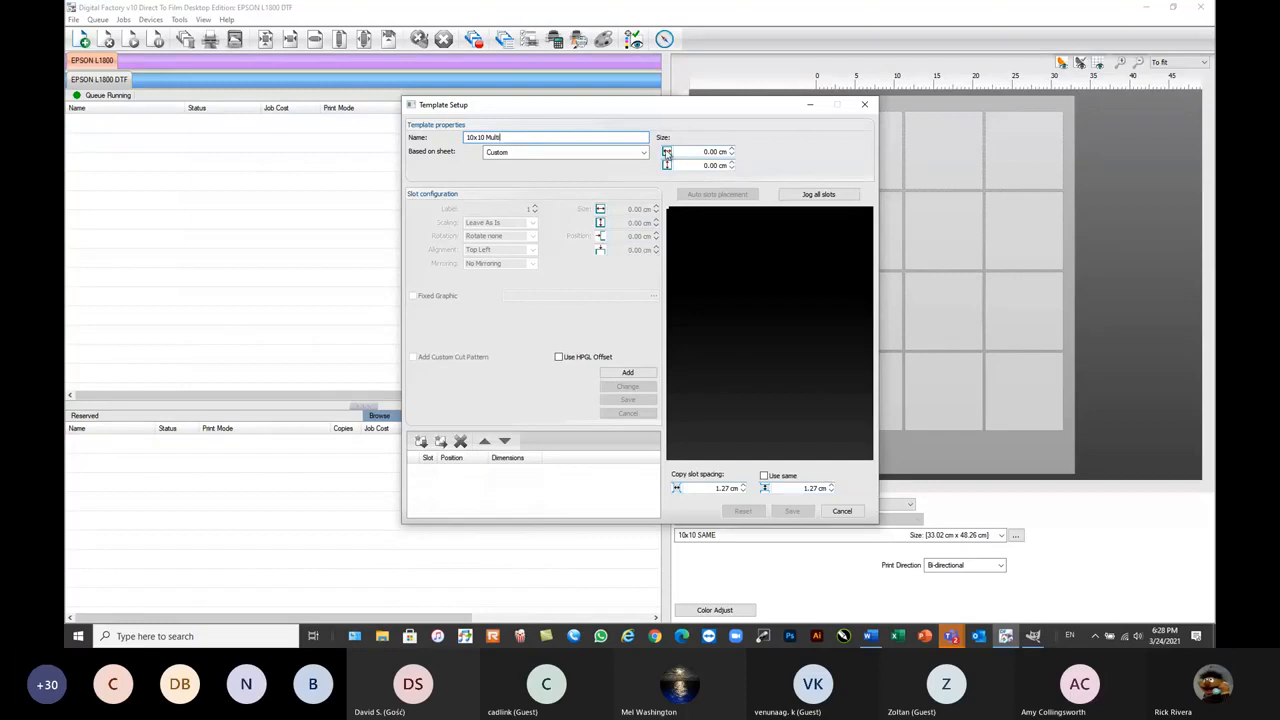
pyautogui.click(643, 152)
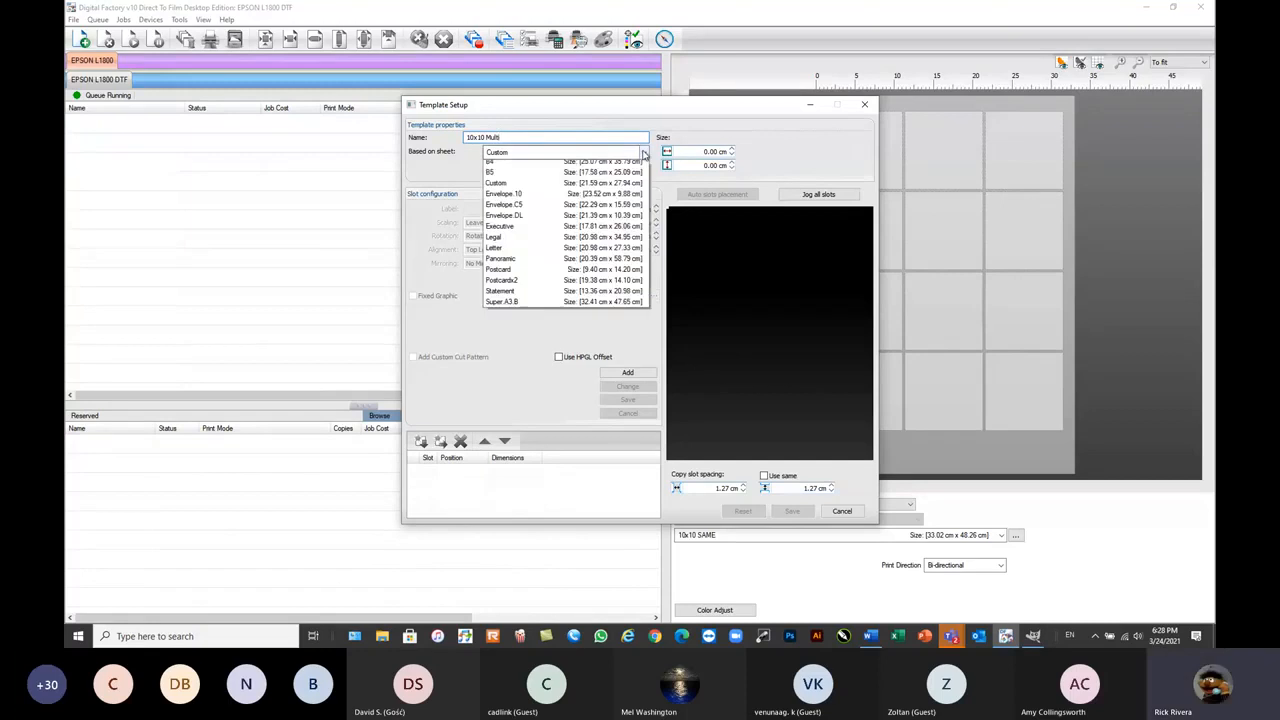
pyautogui.click(581, 199)
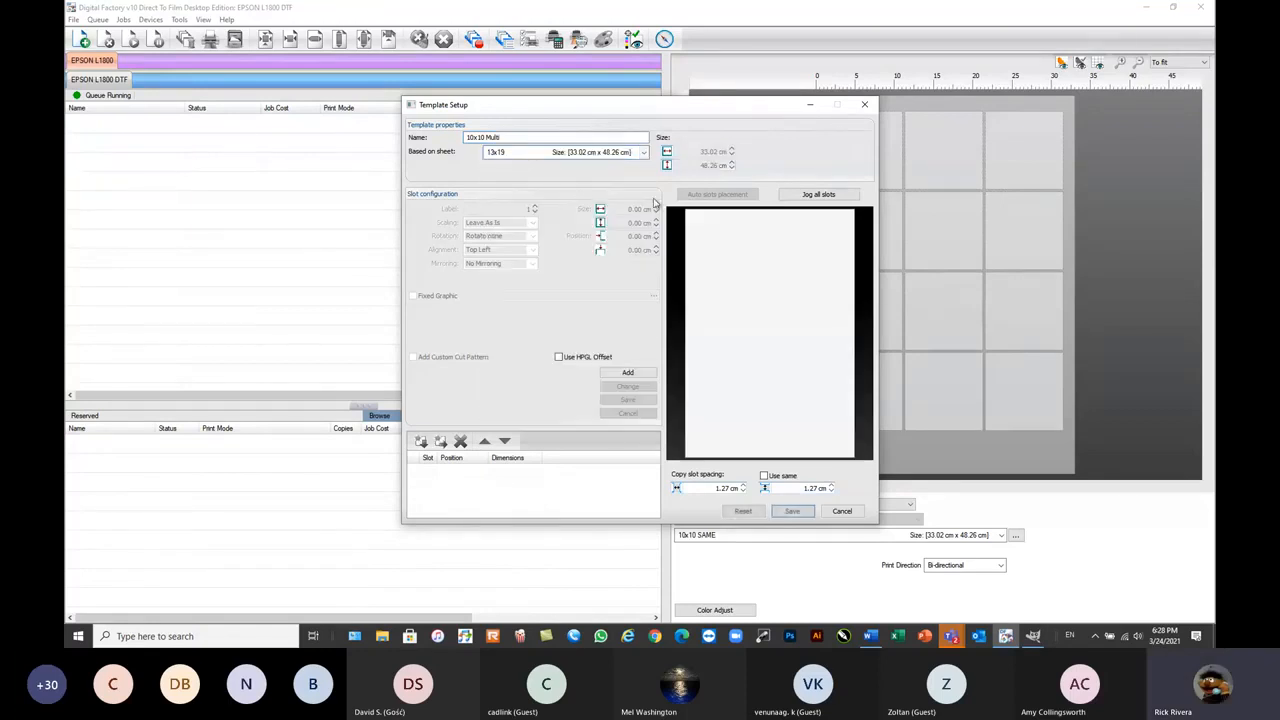
# - Add a 10 x 10 cm slot with Scale To Fit: Always scaling and Center alignment to the template, and save the slot
pyautogui.click(618, 376)
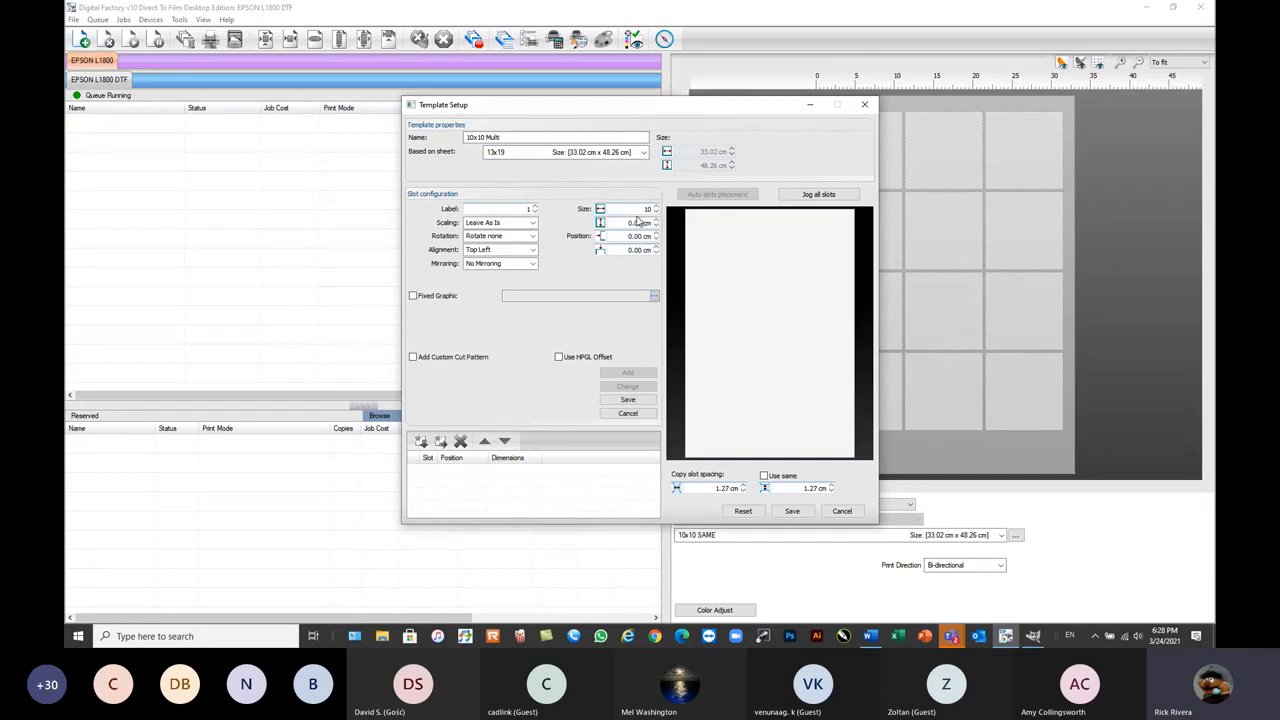
pyautogui.write('10')
pyautogui.press('Tab')
pyautogui.press('Tab')
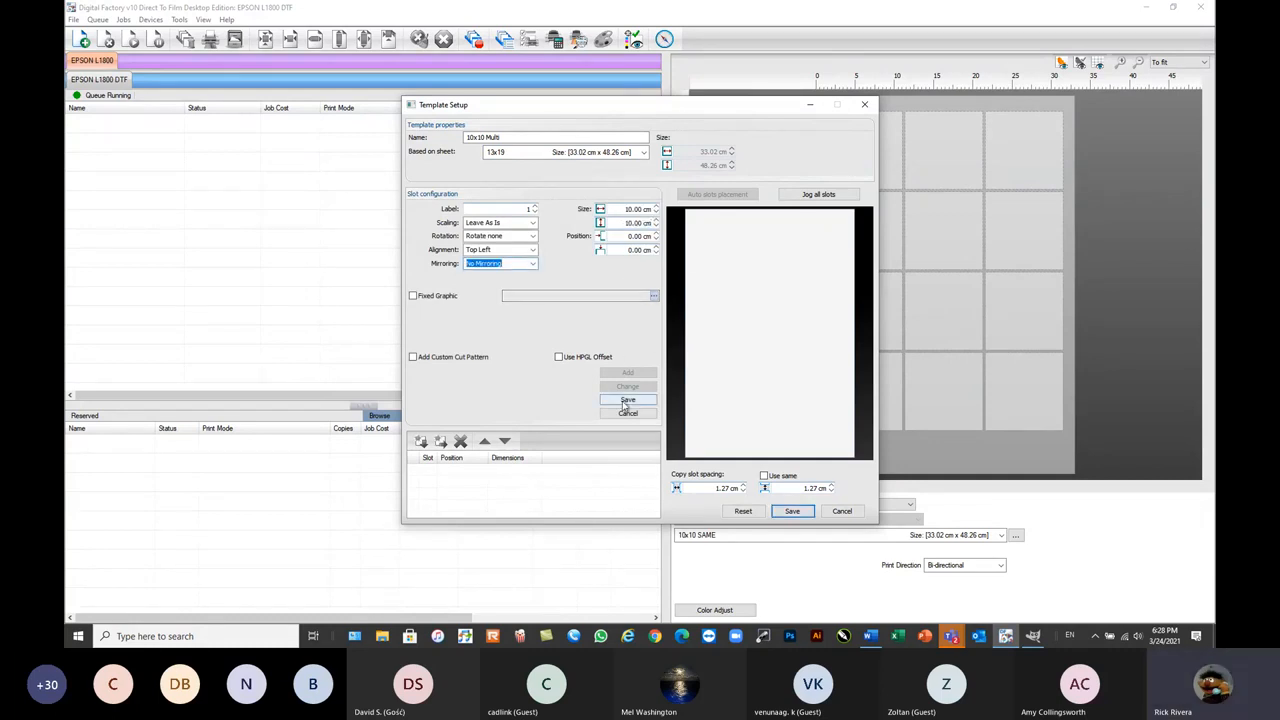
pyautogui.click(505, 222)
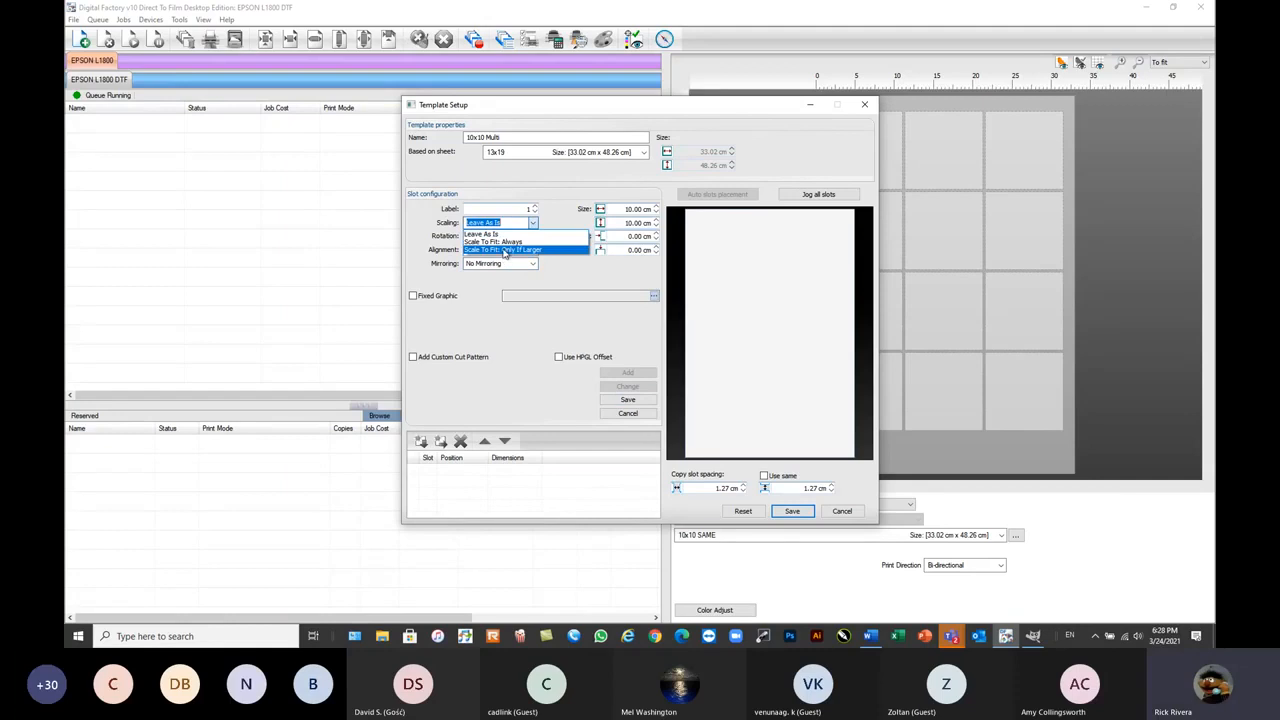
pyautogui.click(507, 248)
pyautogui.click(507, 249)
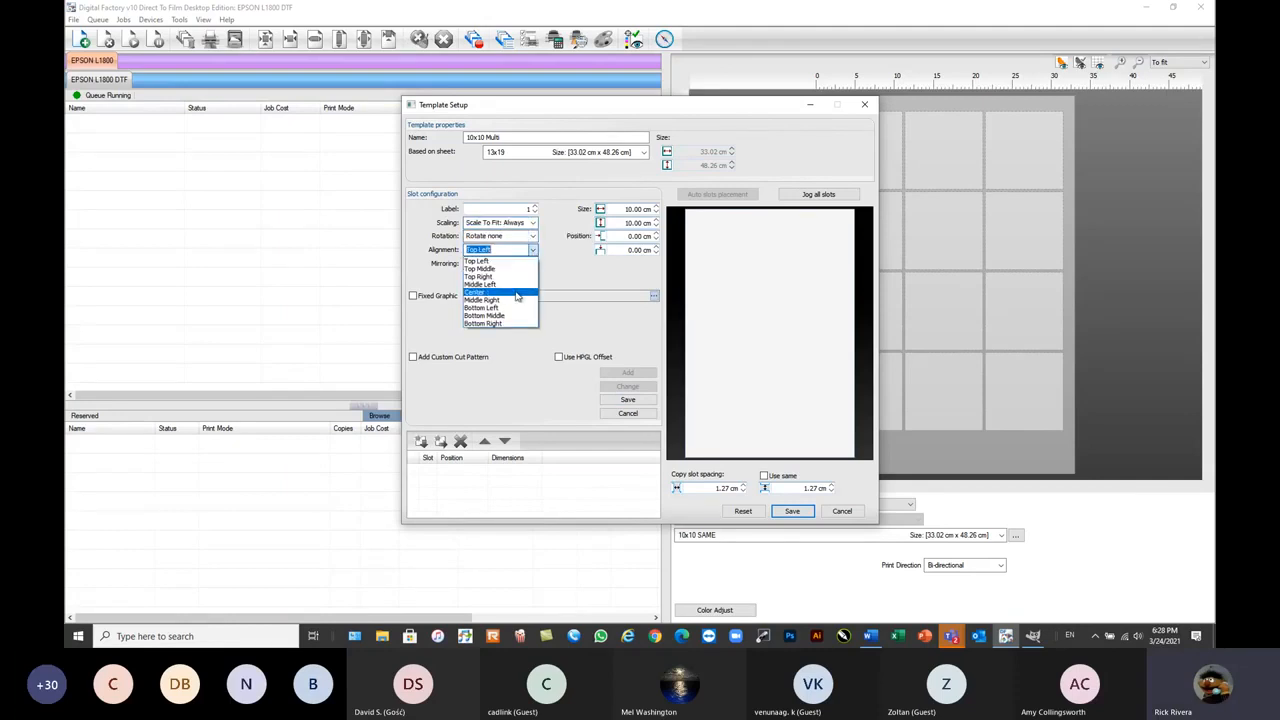
pyautogui.click(514, 292)
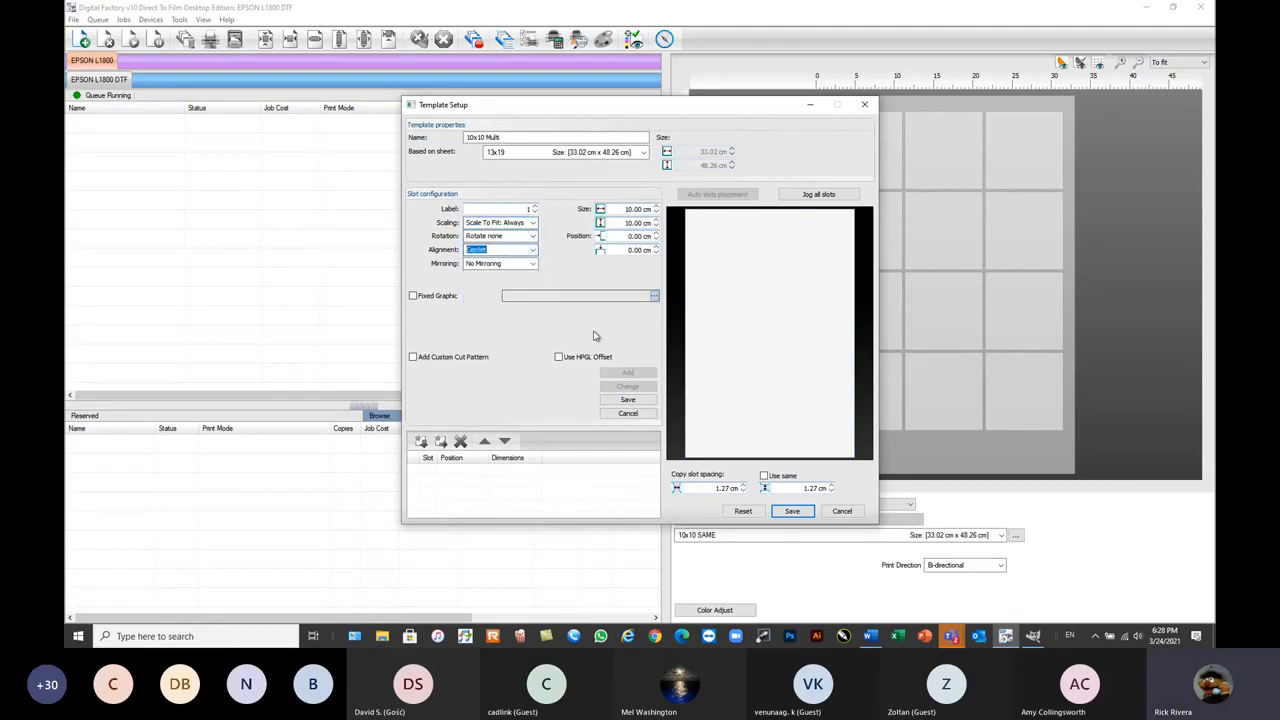
pyautogui.click(627, 399)
# - Fill the page with incrementally numbered slots by rows at zero spacing, and jog all slots 1 cm horizontally and 2 cm vertically
pyautogui.click(741, 194)
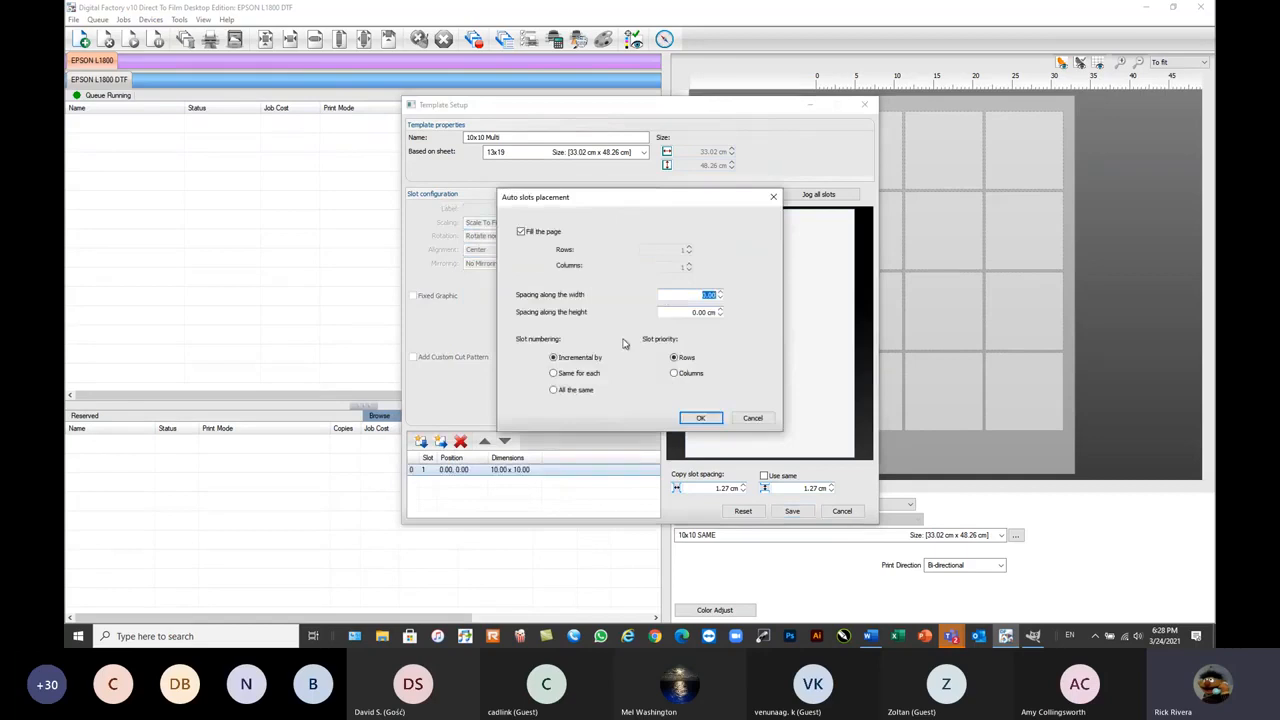
pyautogui.click(706, 420)
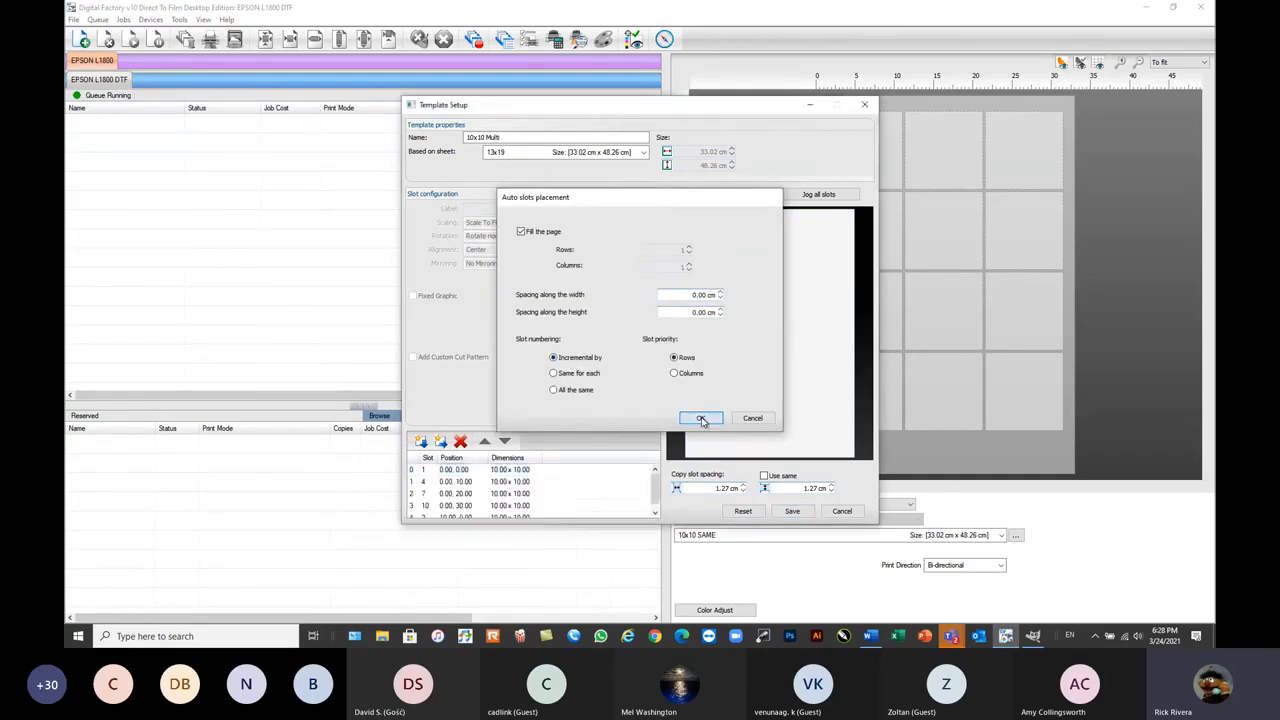
pyautogui.click(825, 199)
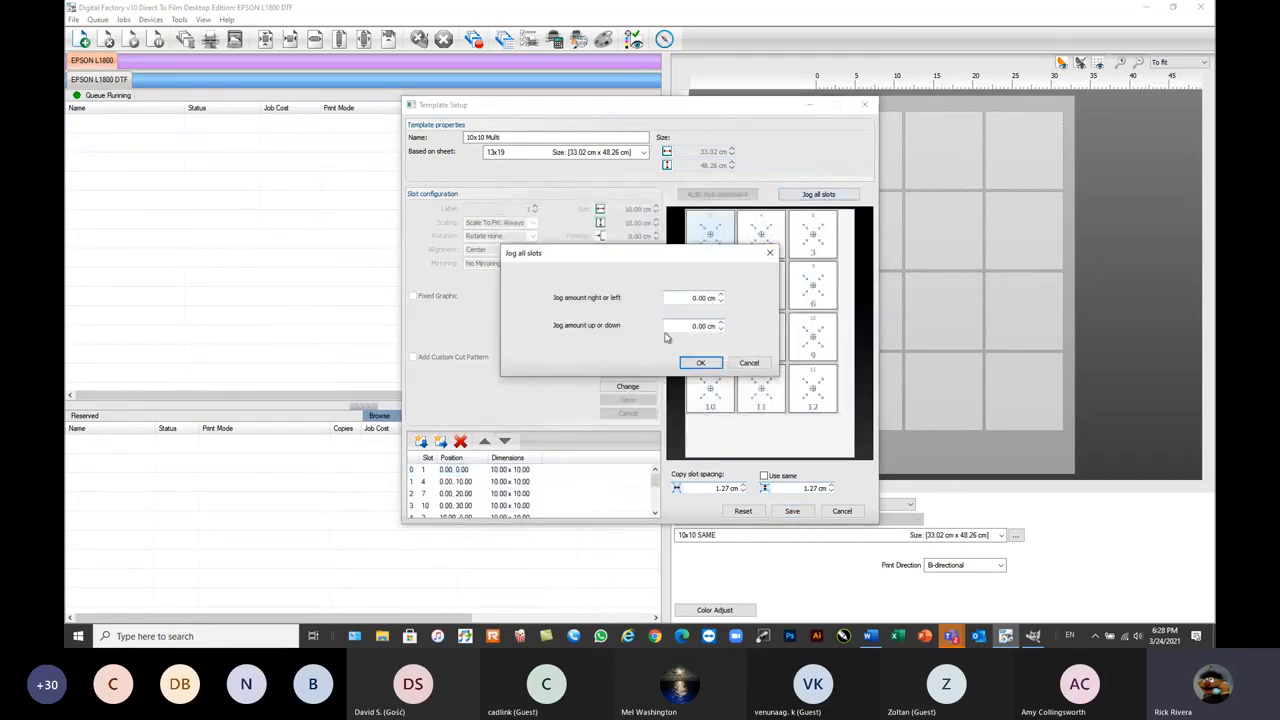
pyautogui.doubleClick(687, 297)
pyautogui.write('1')
pyautogui.doubleClick(687, 325)
pyautogui.write('2')
pyautogui.click(702, 363)
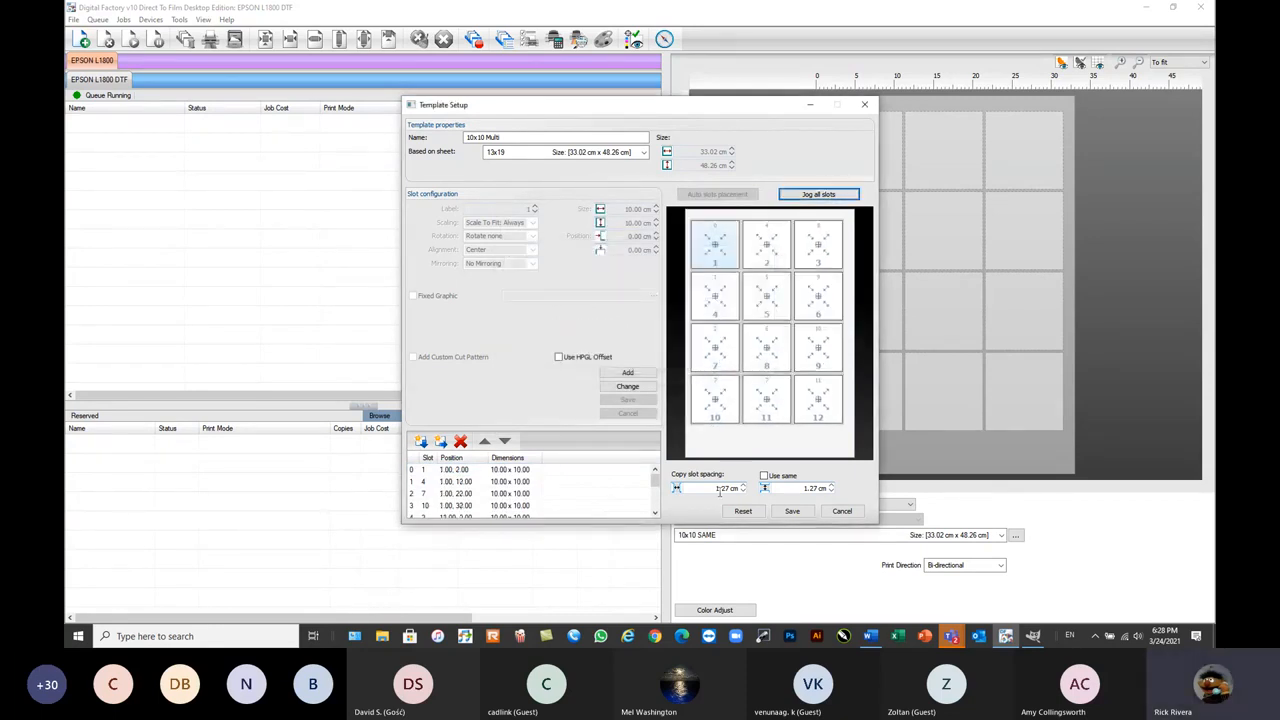
# - Save the template, close the media manager, and set the page media to 10x10 Multi
pyautogui.click(789, 510)
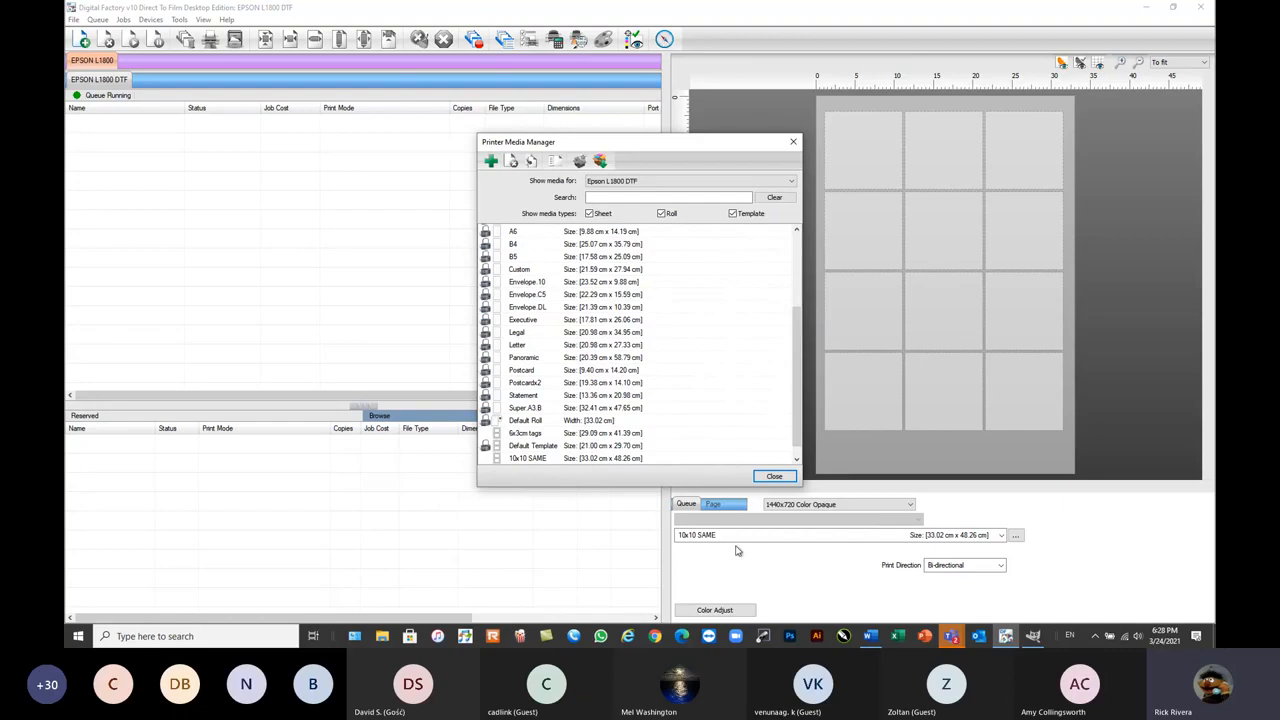
pyautogui.click(775, 477)
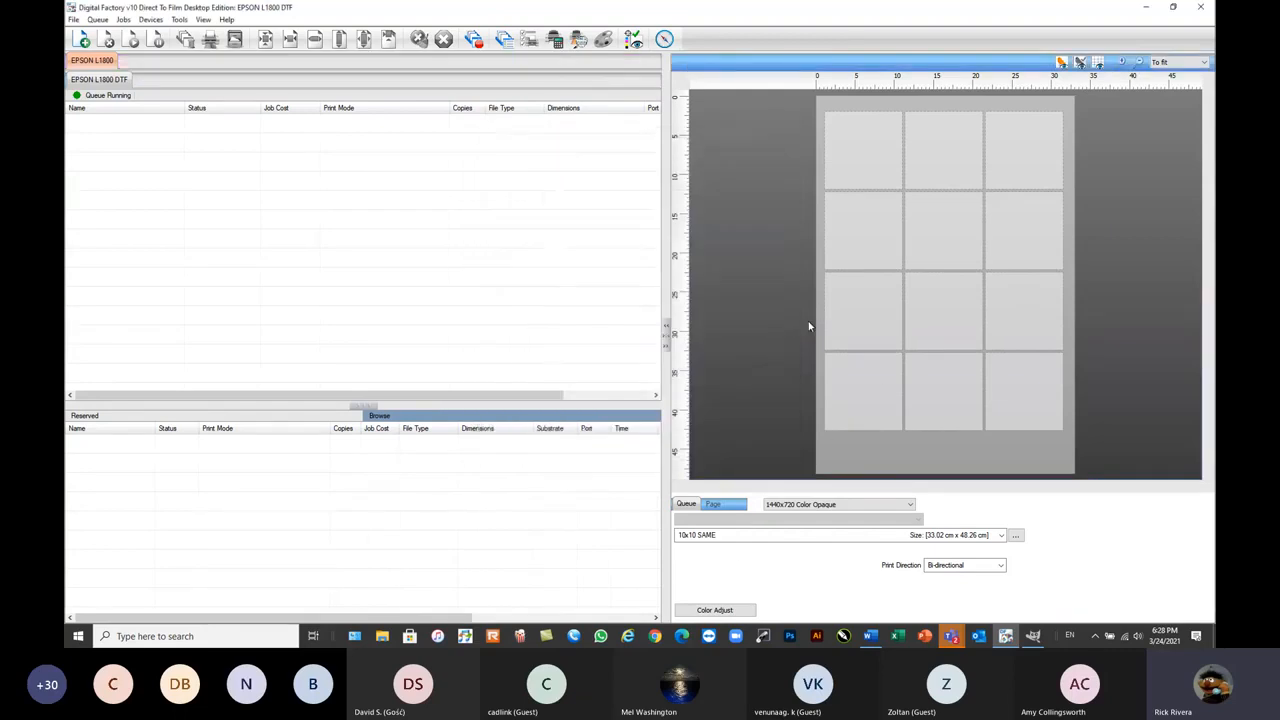
pyautogui.click(760, 537)
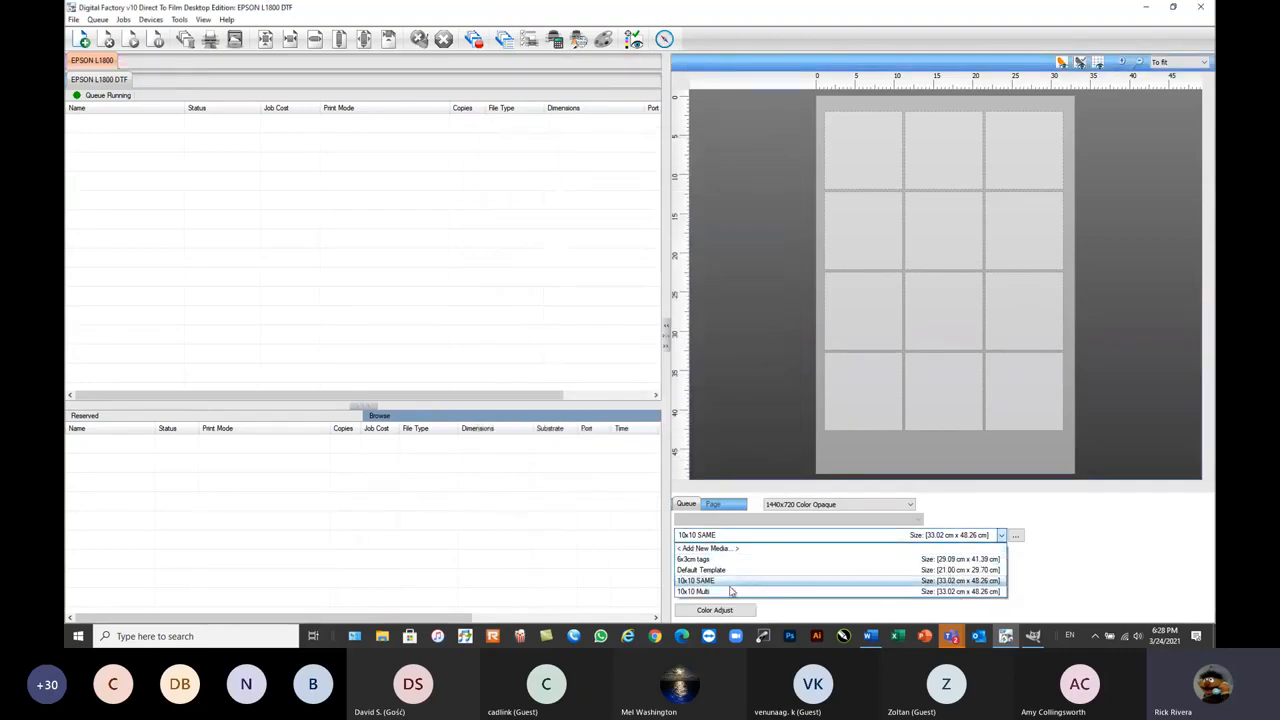
pyautogui.click(735, 589)
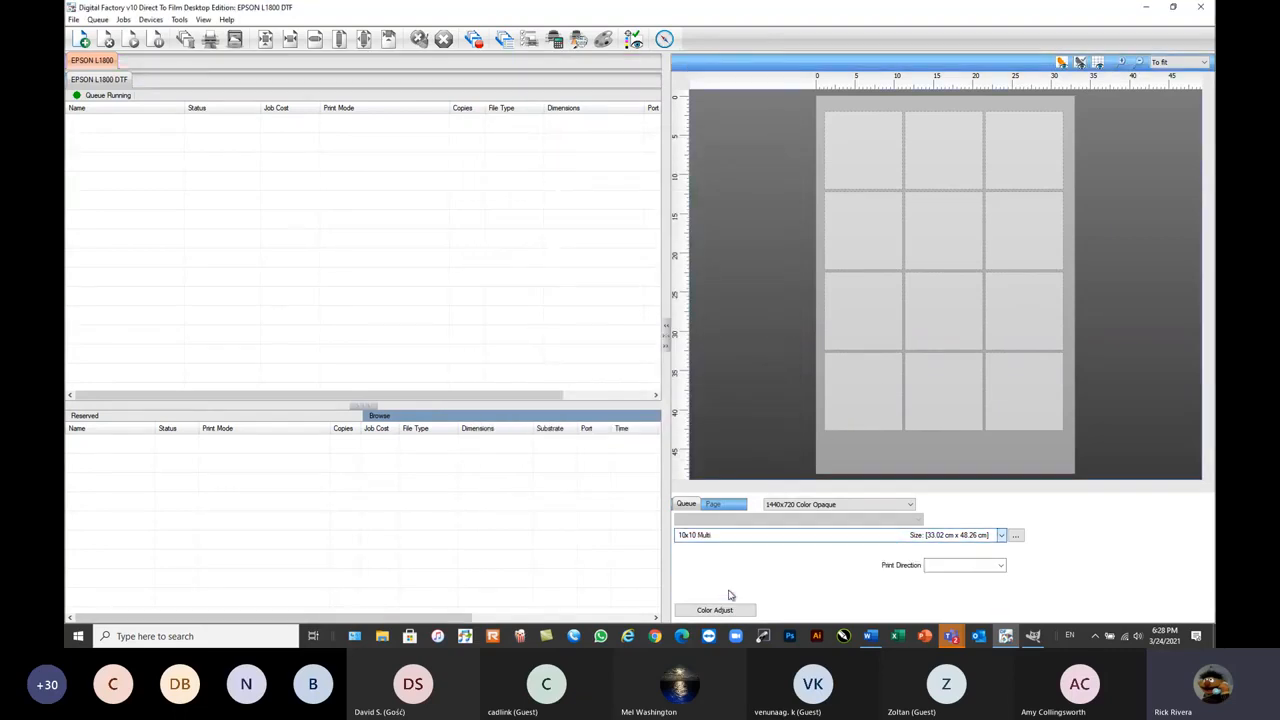
# - Import twelve images from the Hot Folder and Barcode folder: Abstract1.png through Beast.png and DDLM1.png through Nike1.png
pyautogui.click(83, 39)
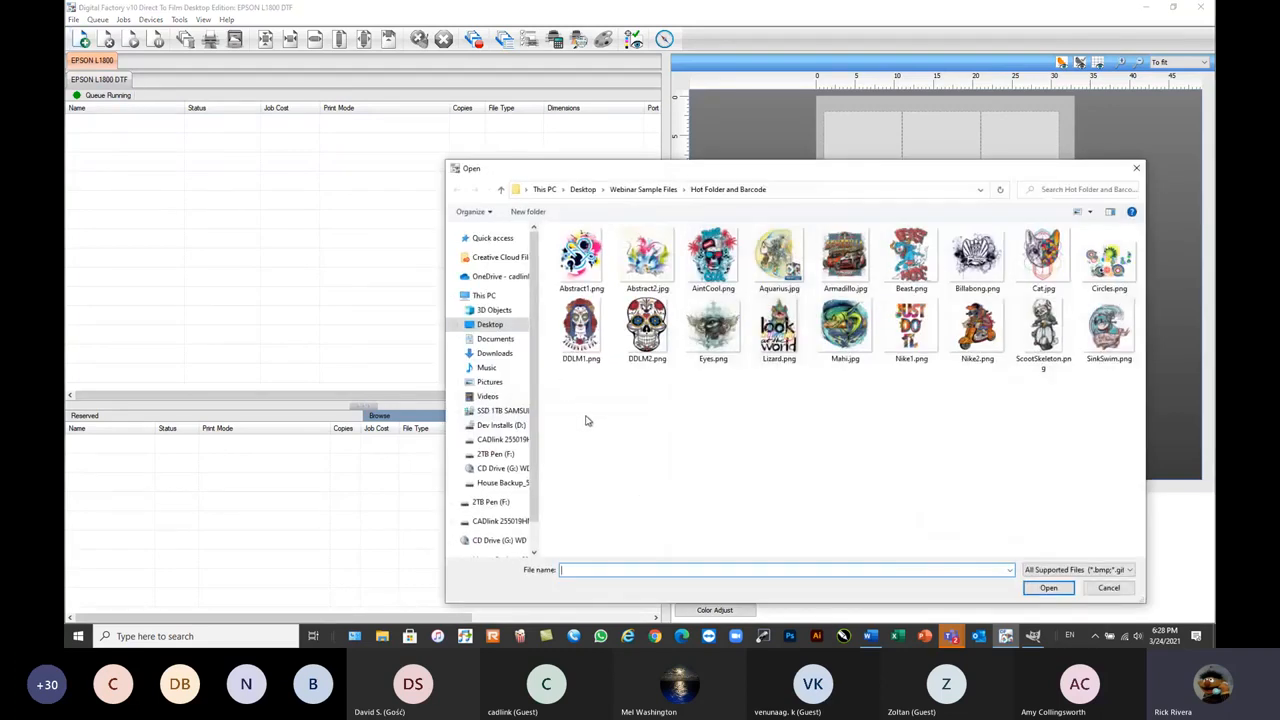
pyautogui.moveTo(566, 388); pyautogui.dragTo(810, 505)
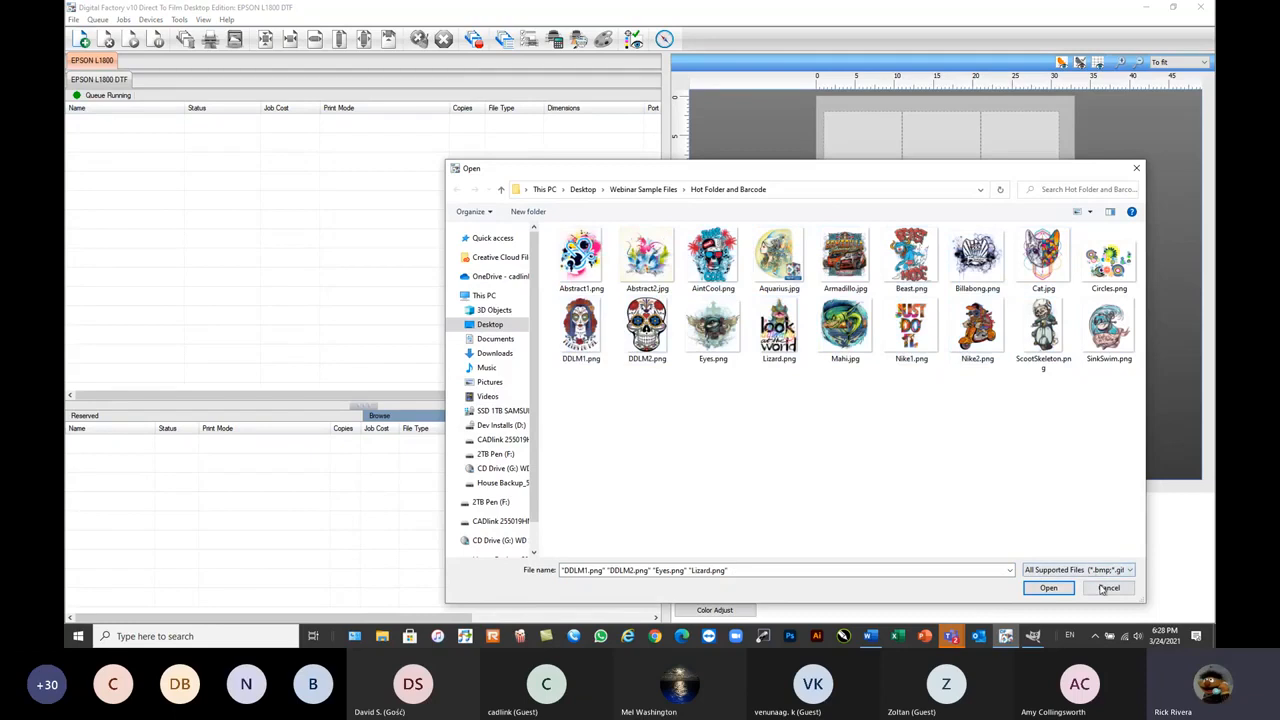
pyautogui.moveTo(900, 178); pyautogui.dragTo(732, 130)
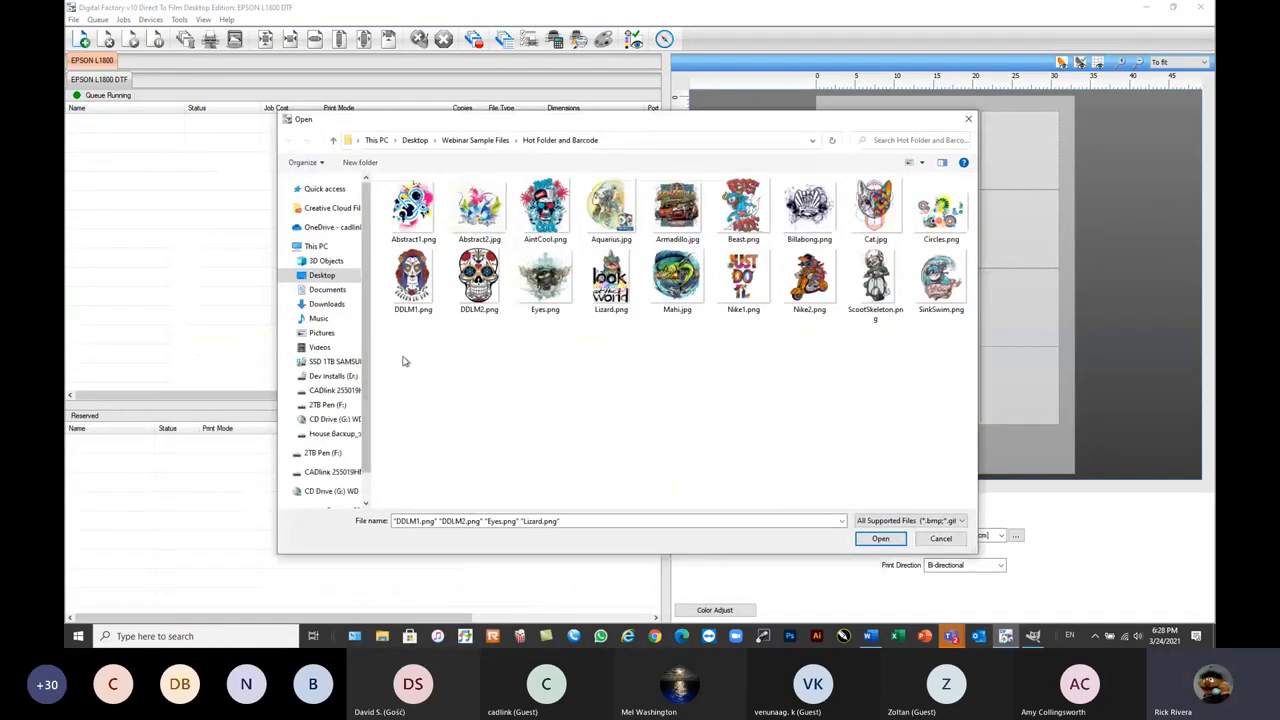
pyautogui.moveTo(404, 355); pyautogui.dragTo(745, 192)
pyautogui.click(878, 539)
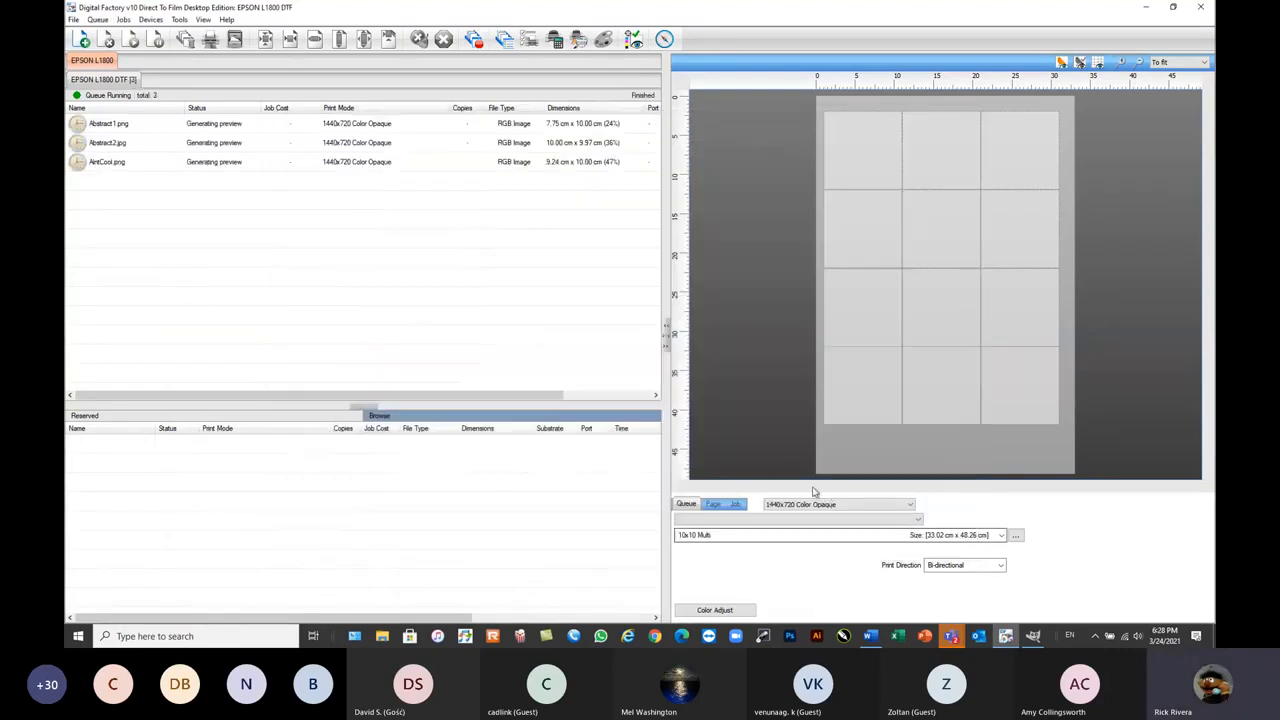
# - Select all twelve jobs placed in the template slots and delete them from the queue
pyautogui.click(226, 125)
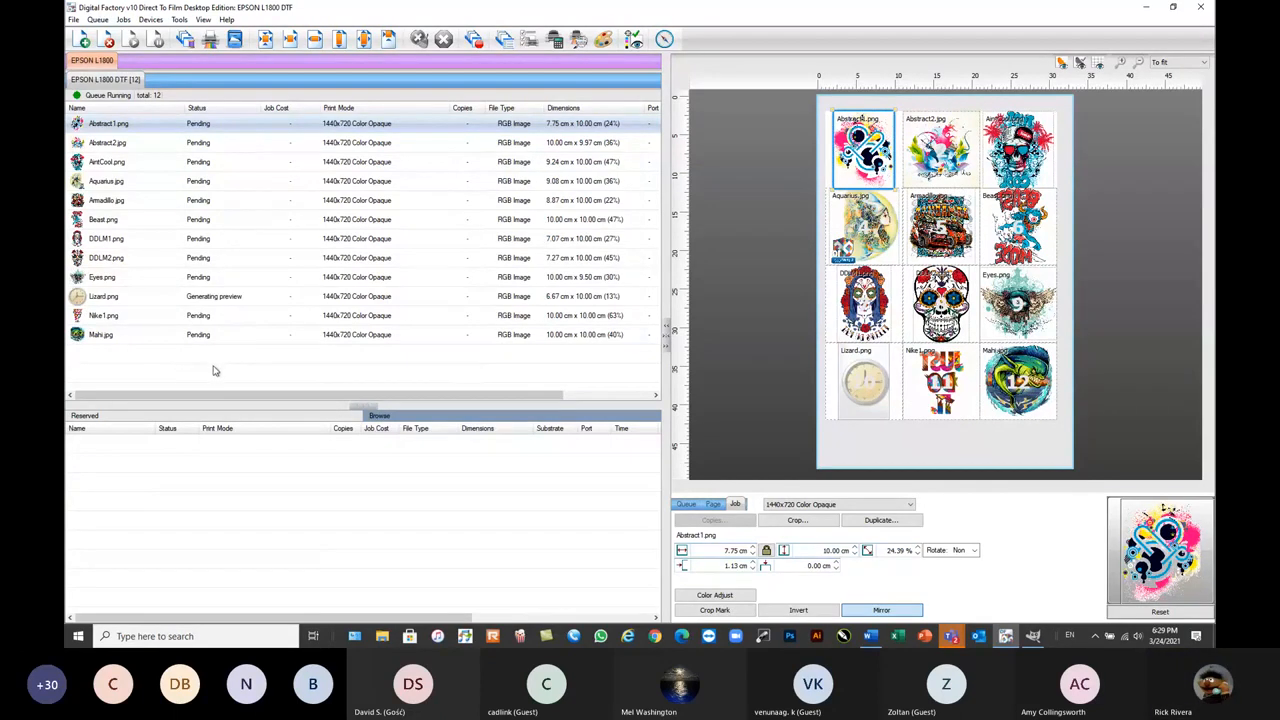
pyautogui.moveTo(237, 355); pyautogui.dragTo(115, 118)
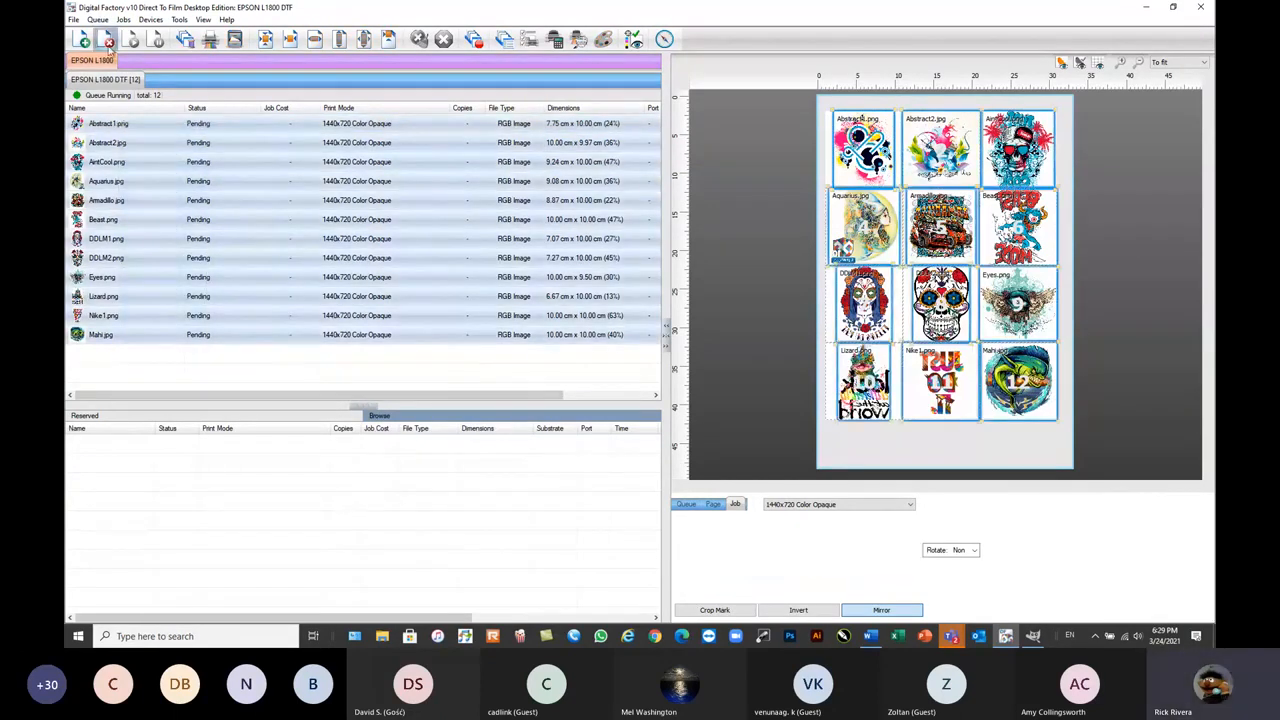
pyautogui.click(107, 40)
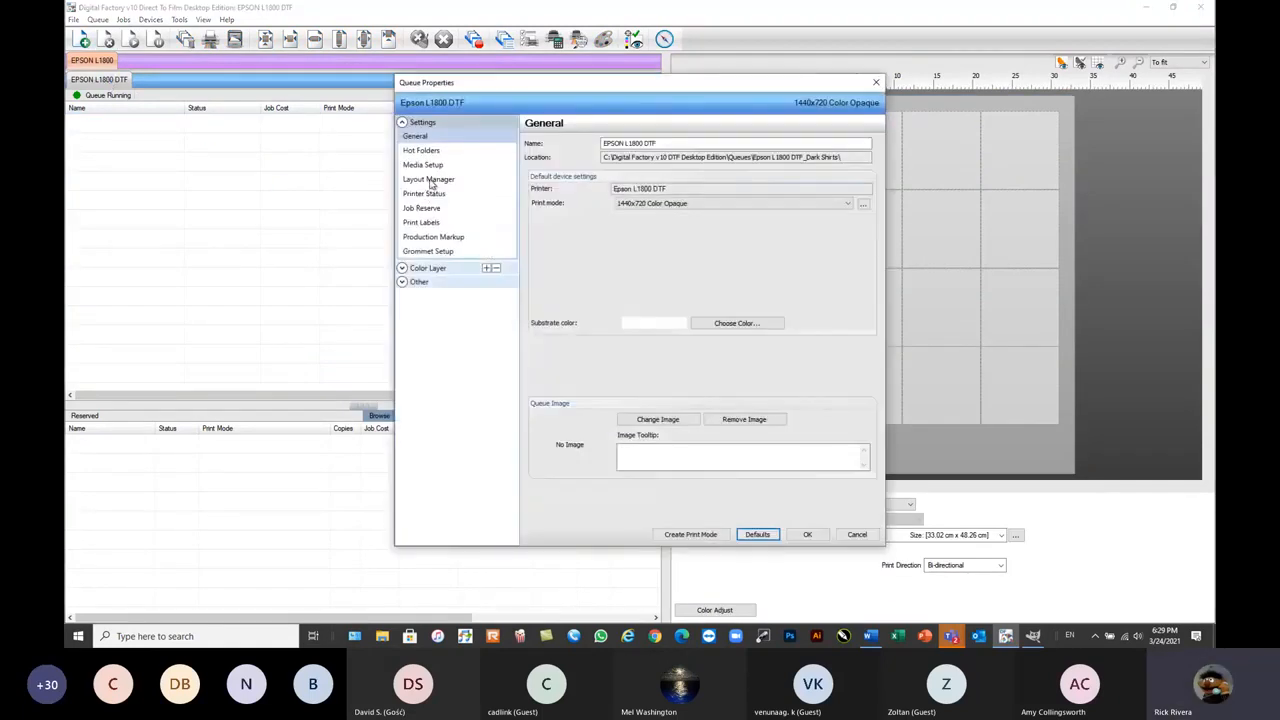
# - Change the queue's media type to Fixed Sheet media in its properties, and set the page size to A3
pyautogui.click(424, 165)
pyautogui.click(630, 145)
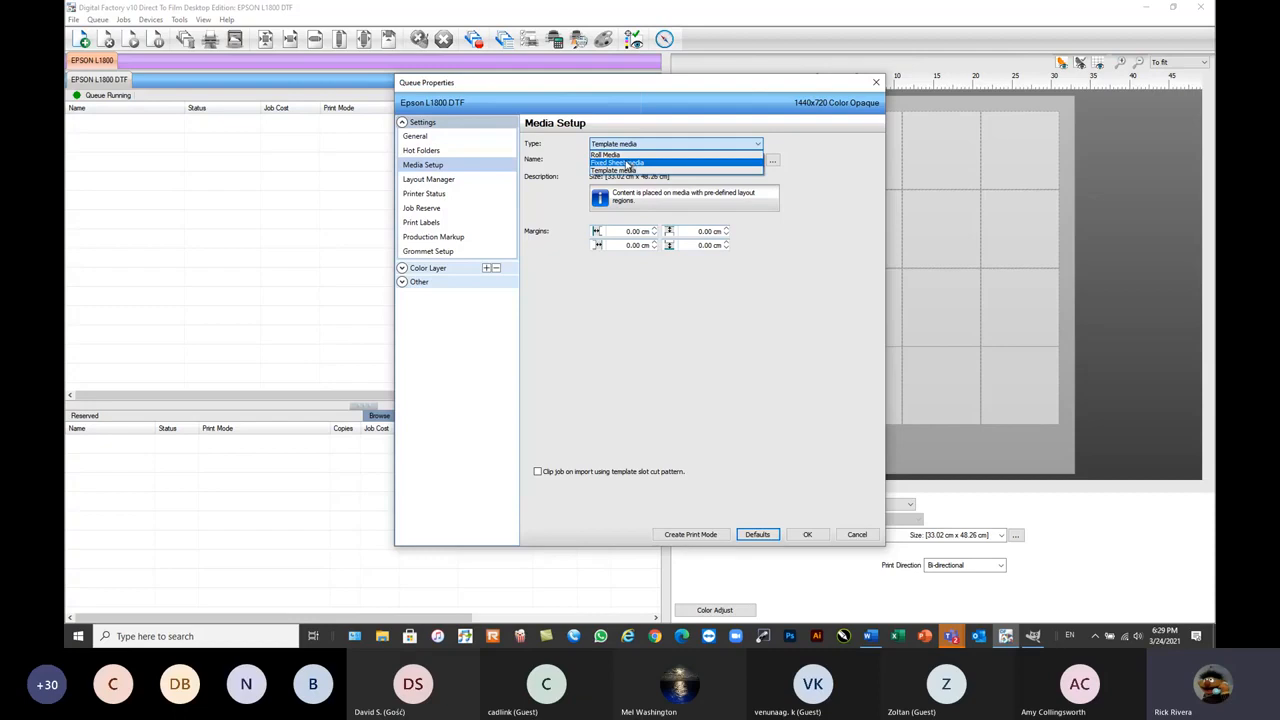
pyautogui.click(627, 164)
pyautogui.click(703, 162)
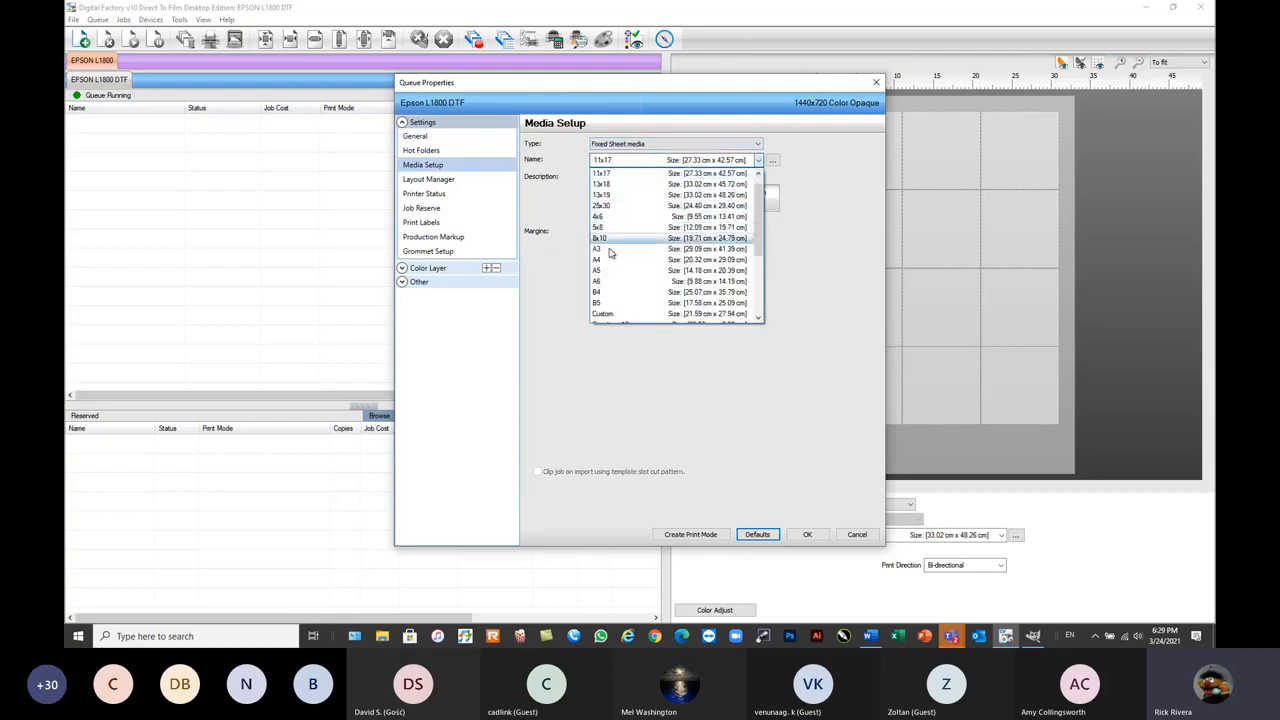
pyautogui.scroll(-1, 700, 260)
pyautogui.click(745, 385)
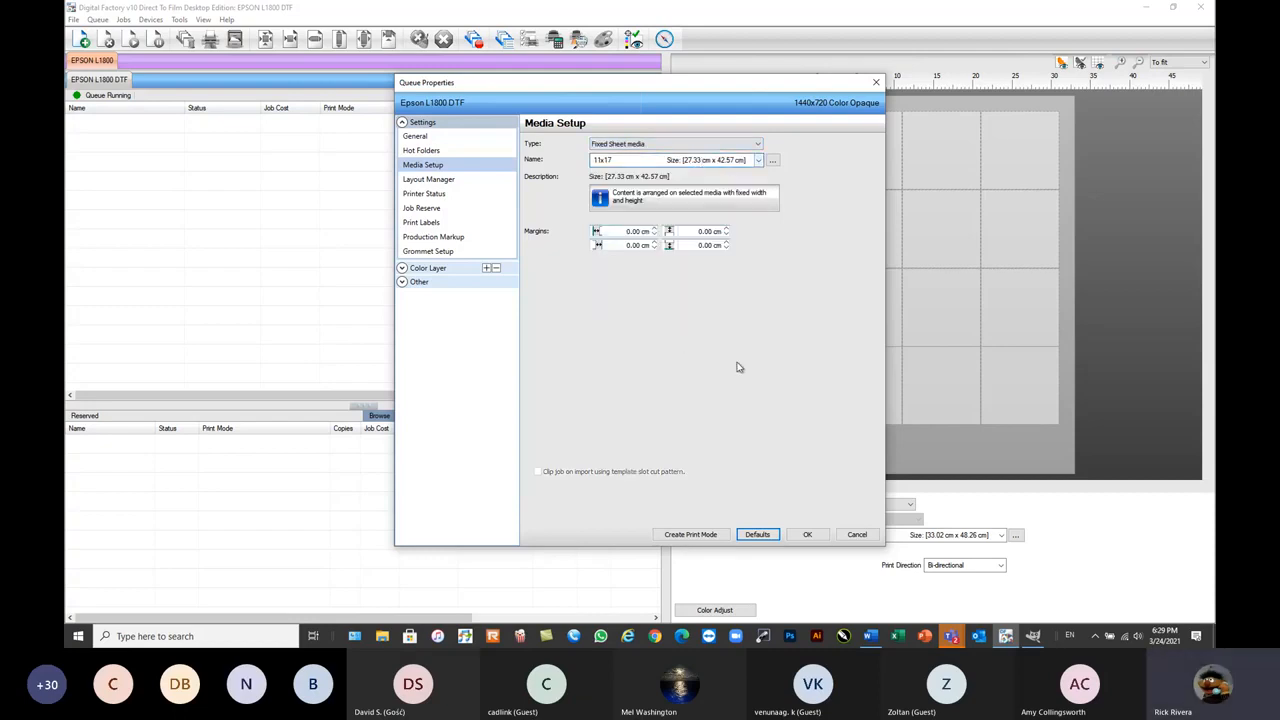
pyautogui.click(808, 534)
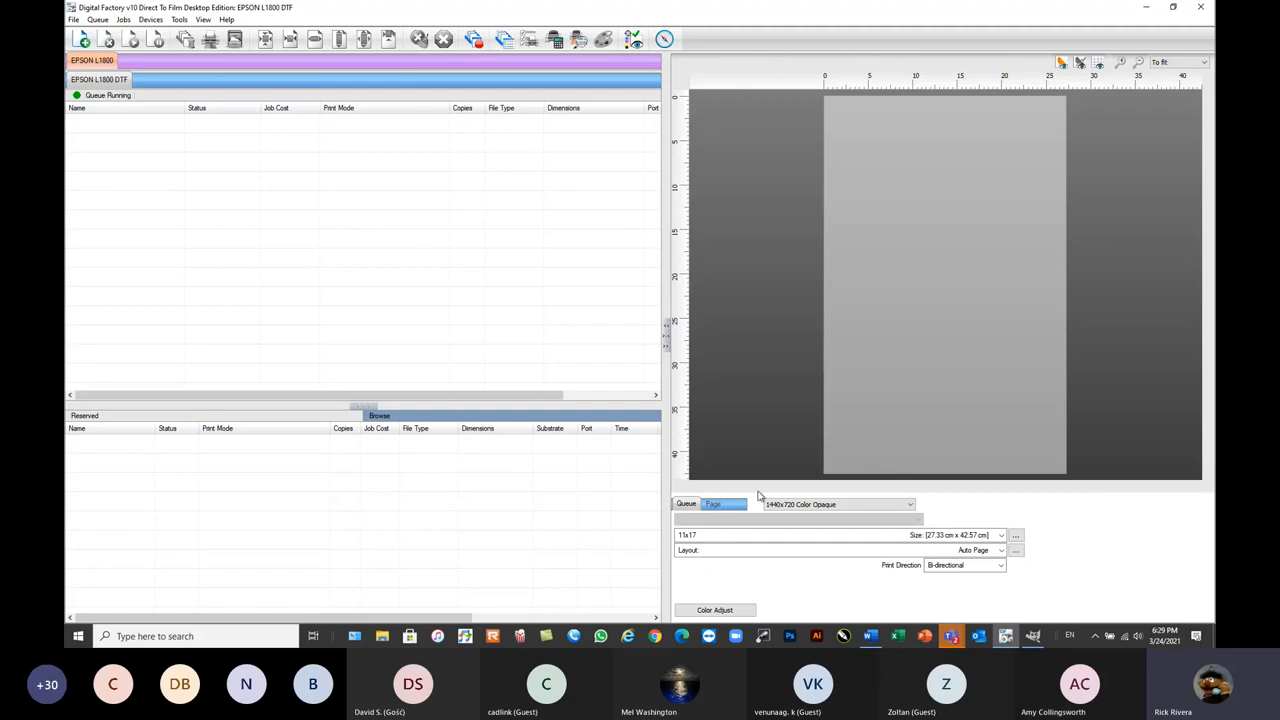
pyautogui.click(748, 537)
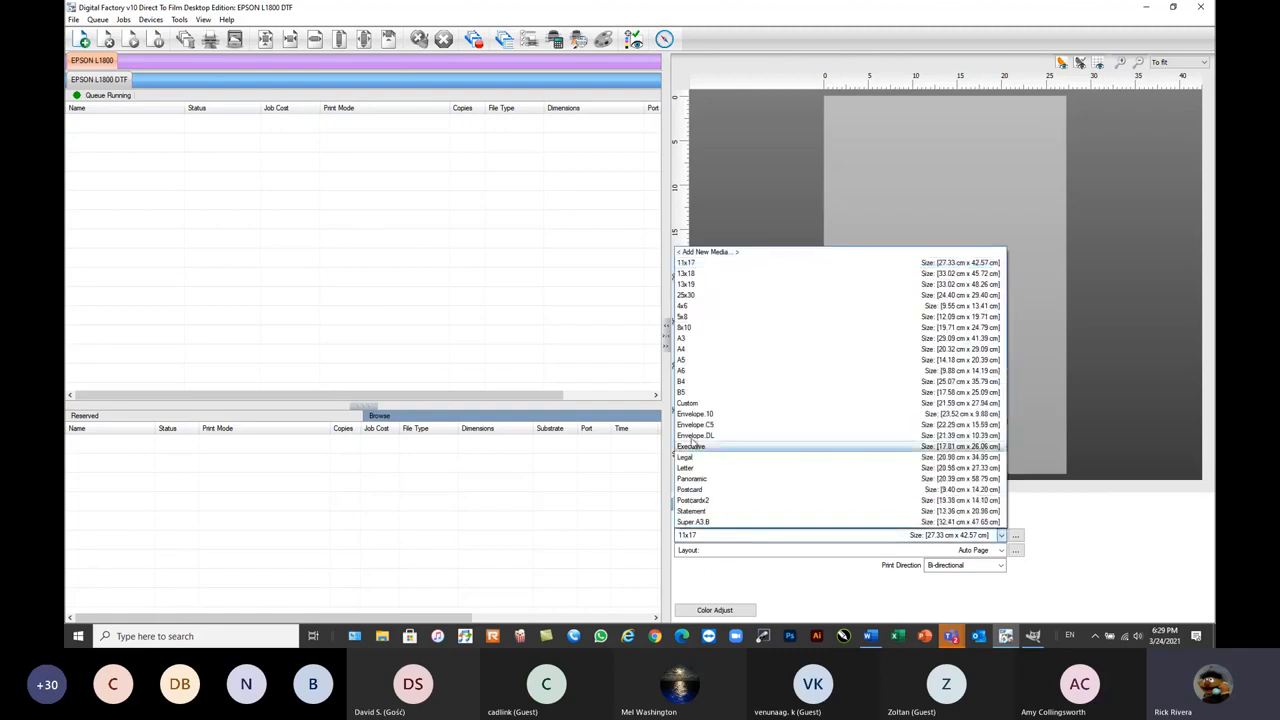
pyautogui.click(683, 339)
# - Import Color Removal.jpg from the Webinar Sample Files folder into the queue
pyautogui.click(83, 39)
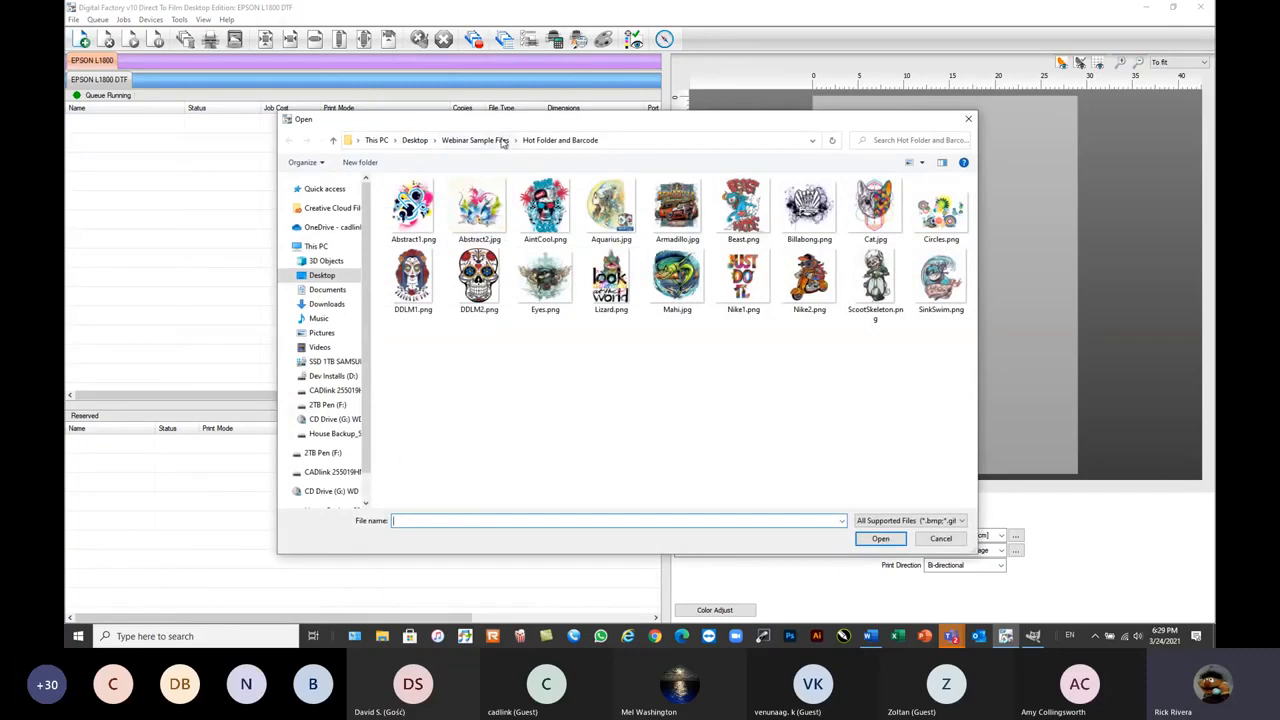
pyautogui.click(475, 140)
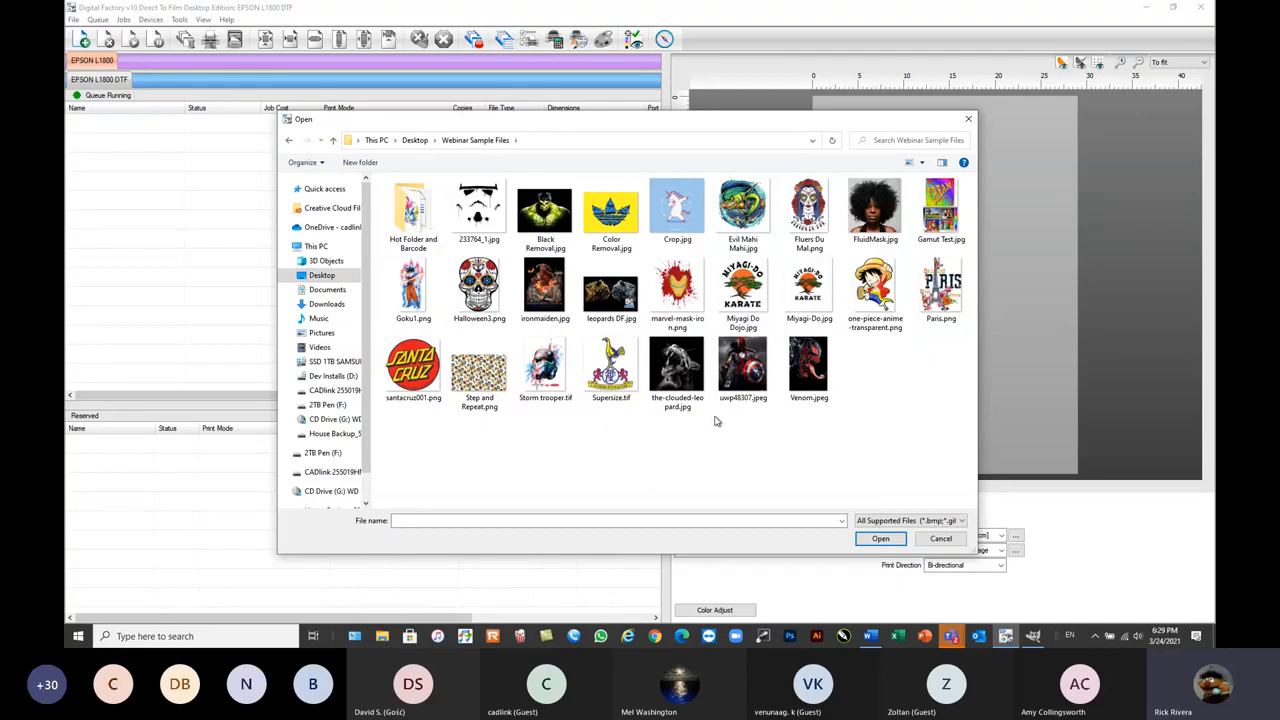
pyautogui.click(618, 215)
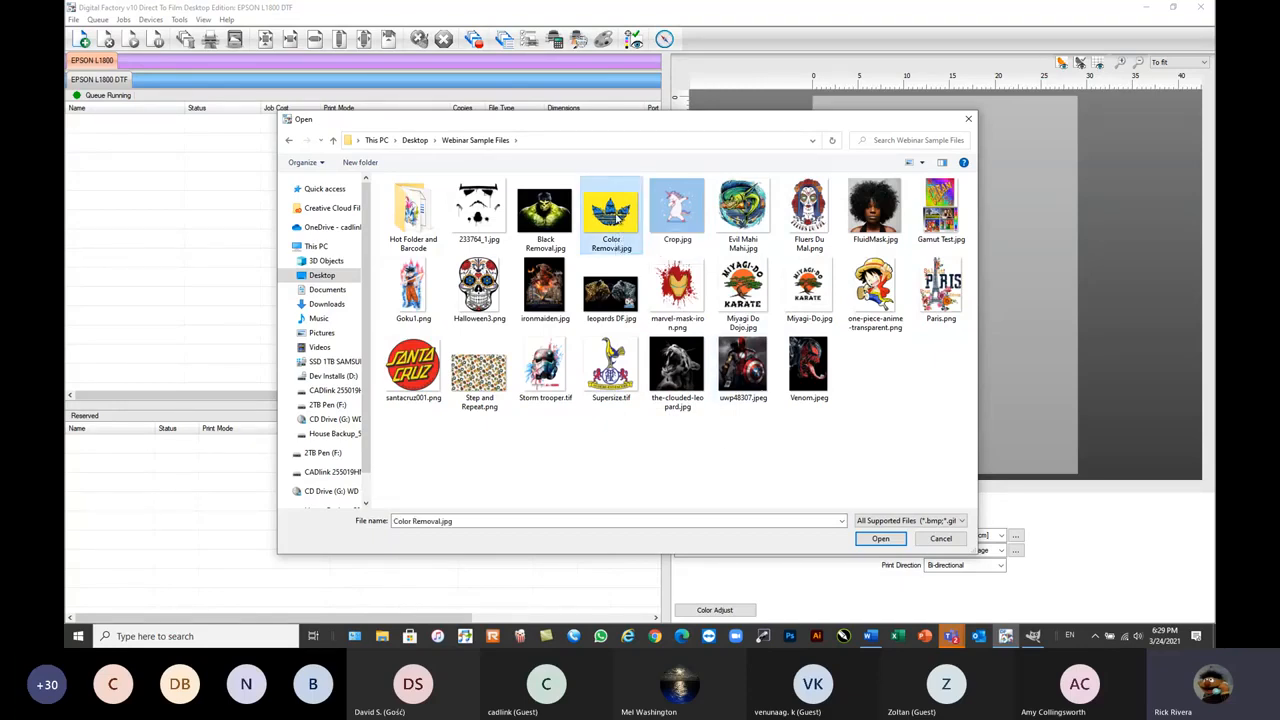
pyautogui.click(880, 539)
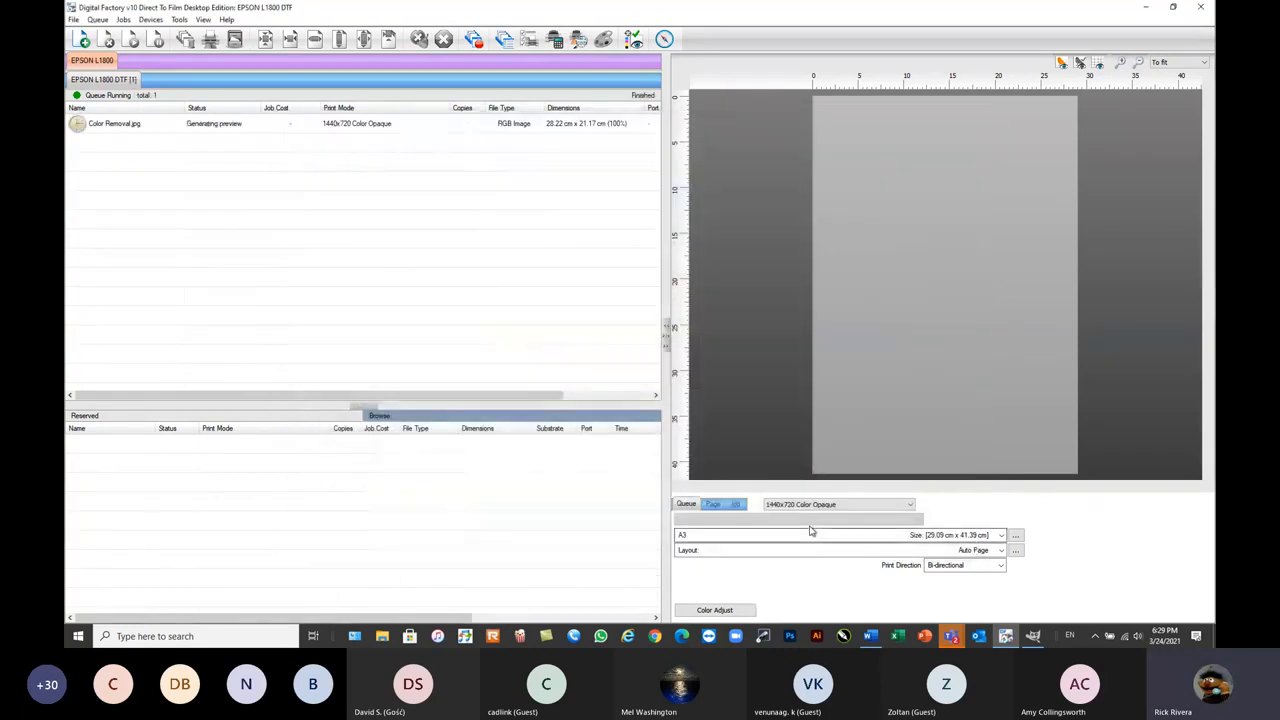
# - Open job color replacement for Color Removal.jpg, sample the yellow background as input, and set the output to 100 magenta and 100 yellow
pyautogui.click(209, 125)
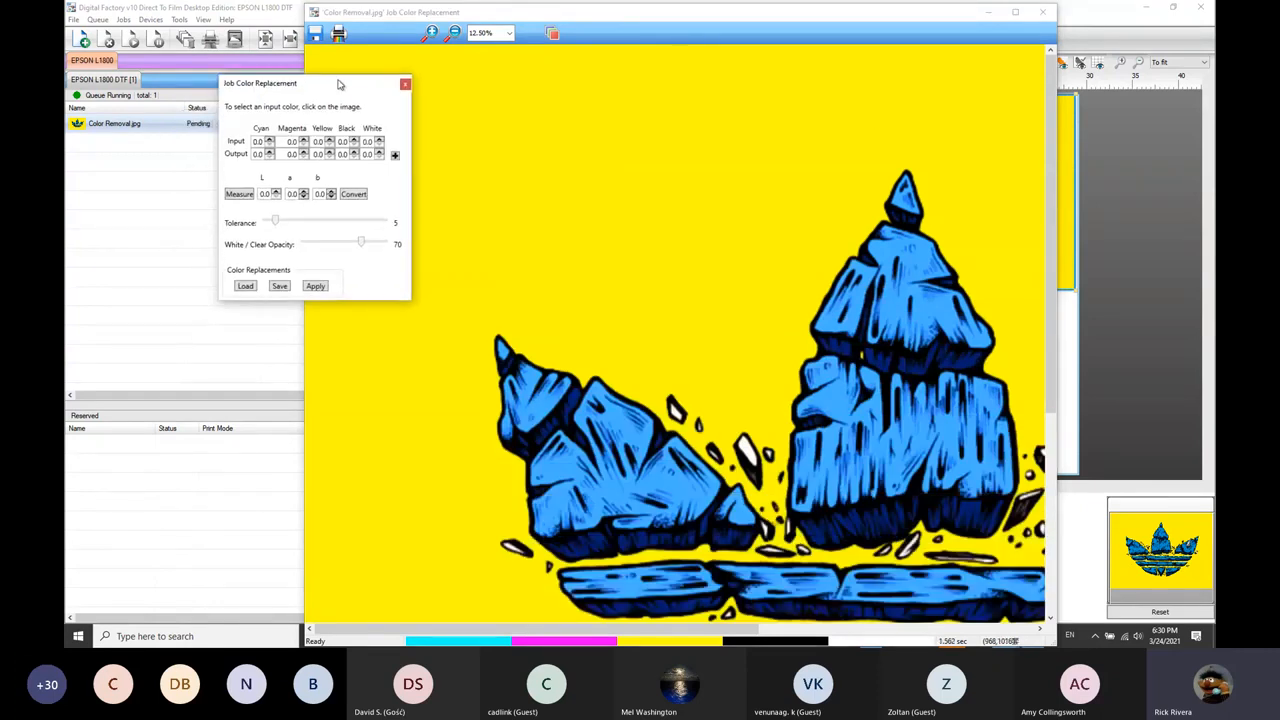
pyautogui.click(514, 103)
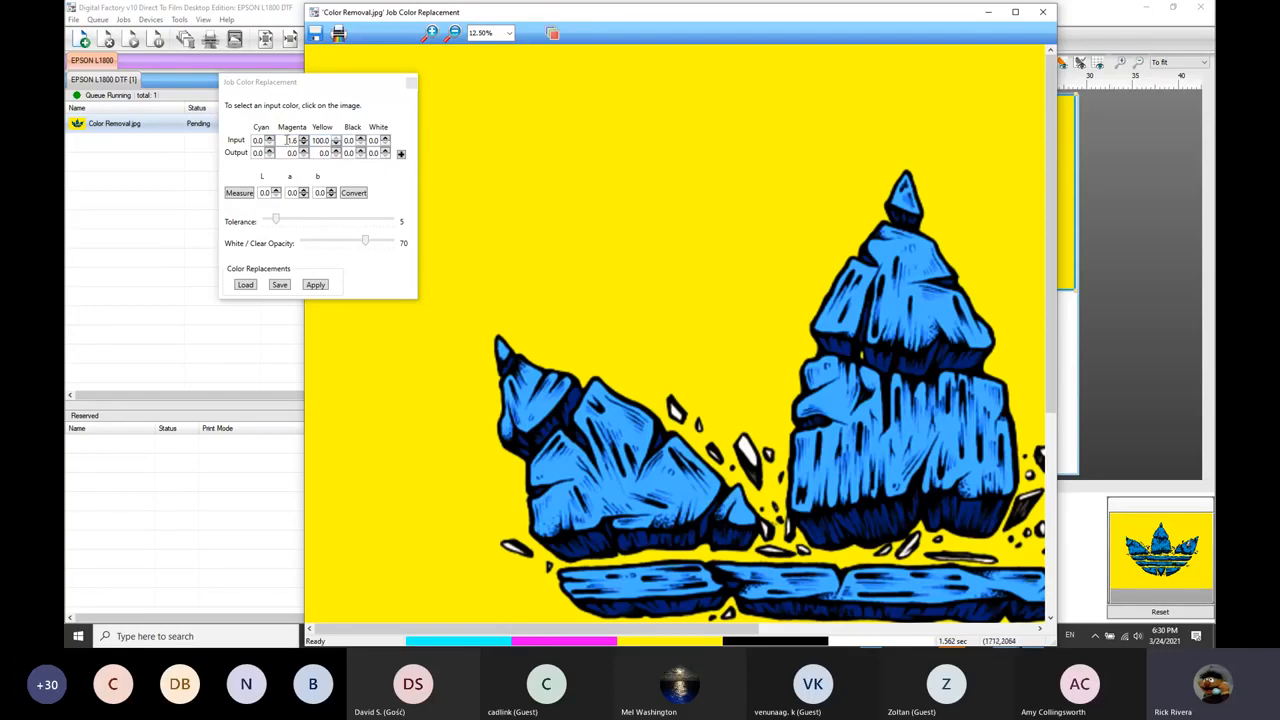
pyautogui.doubleClick(289, 152)
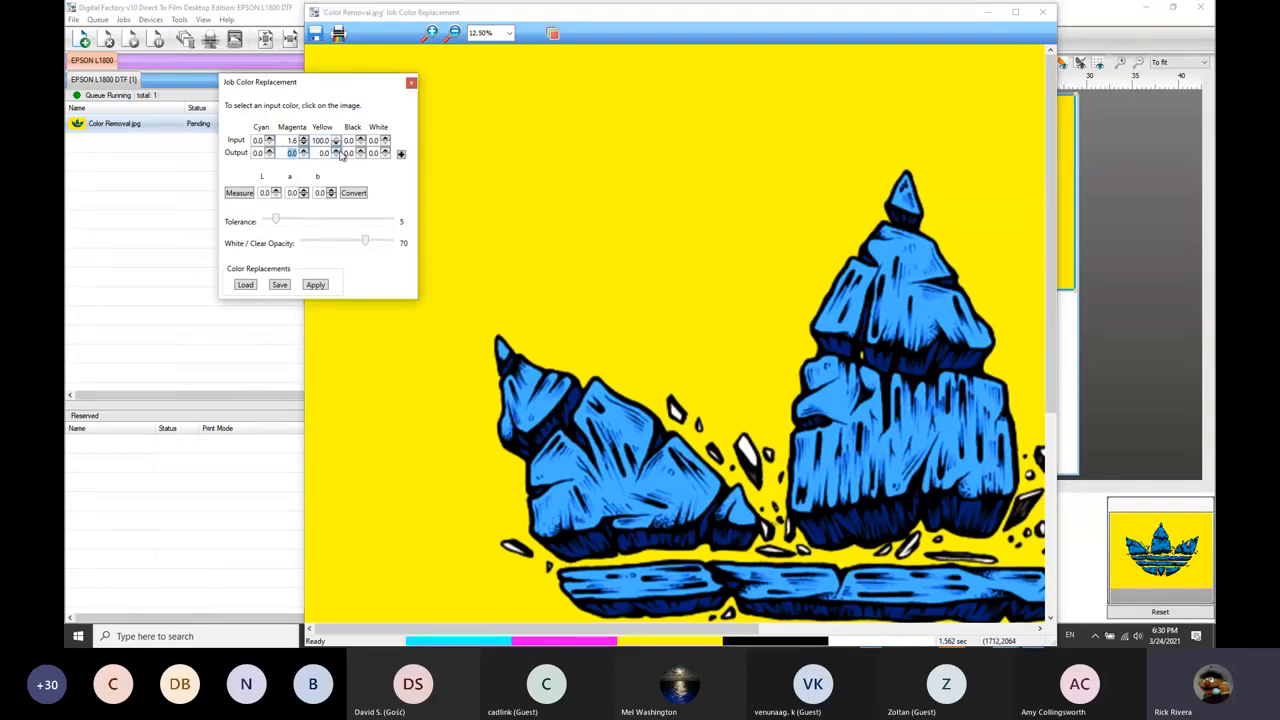
pyautogui.write('100')
pyautogui.doubleClick(318, 152)
pyautogui.write('100')
pyautogui.press('Tab')
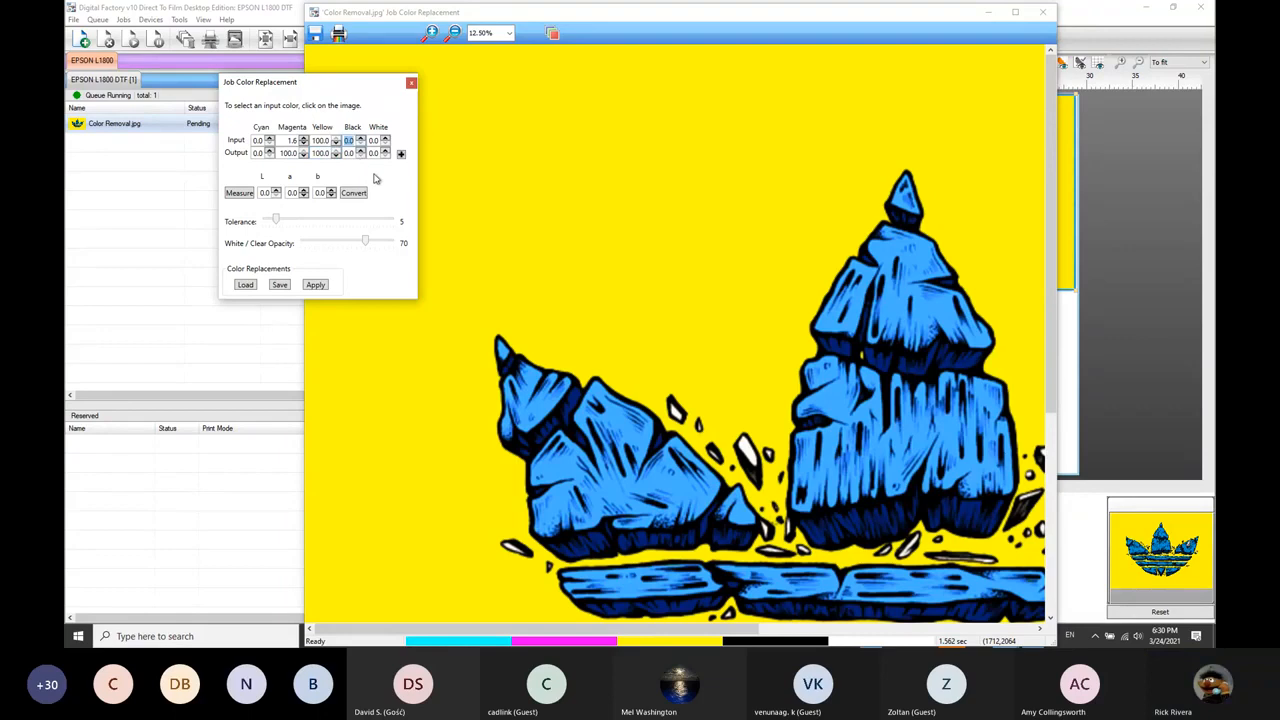
# - Add the yellow background's color replacement to the replacements list and apply it to the job
pyautogui.click(401, 154)
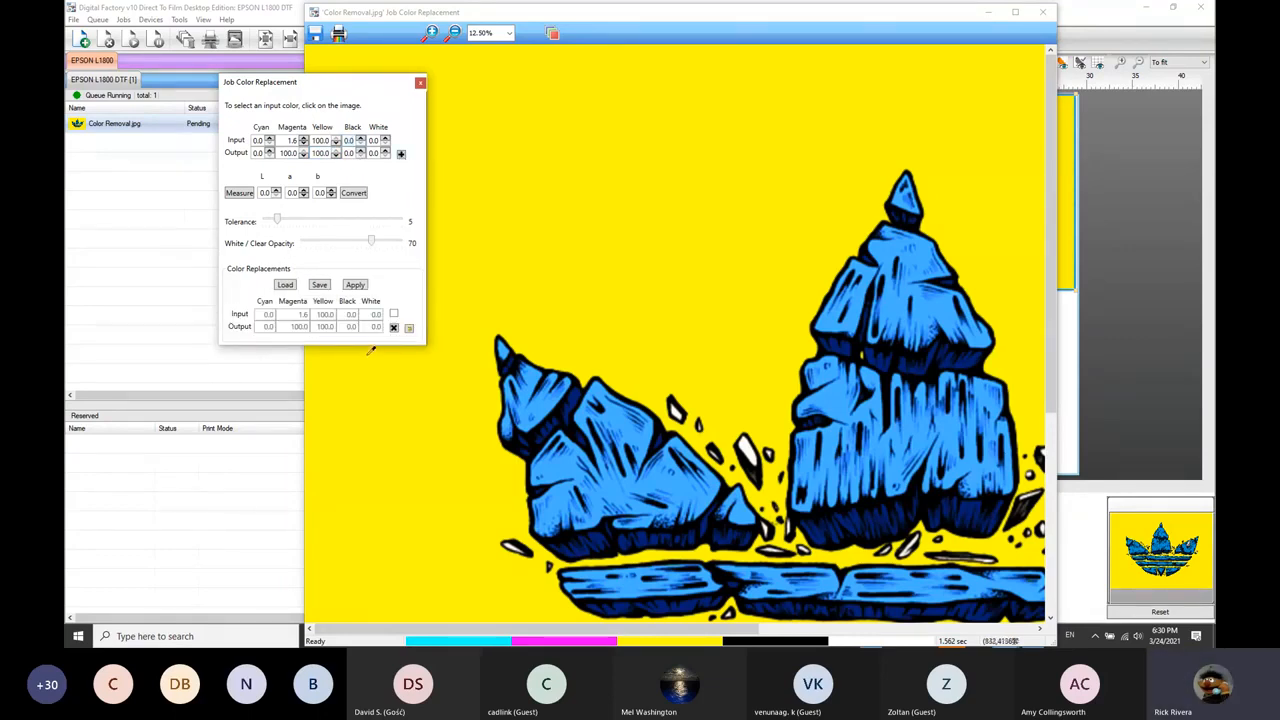
pyautogui.click(356, 285)
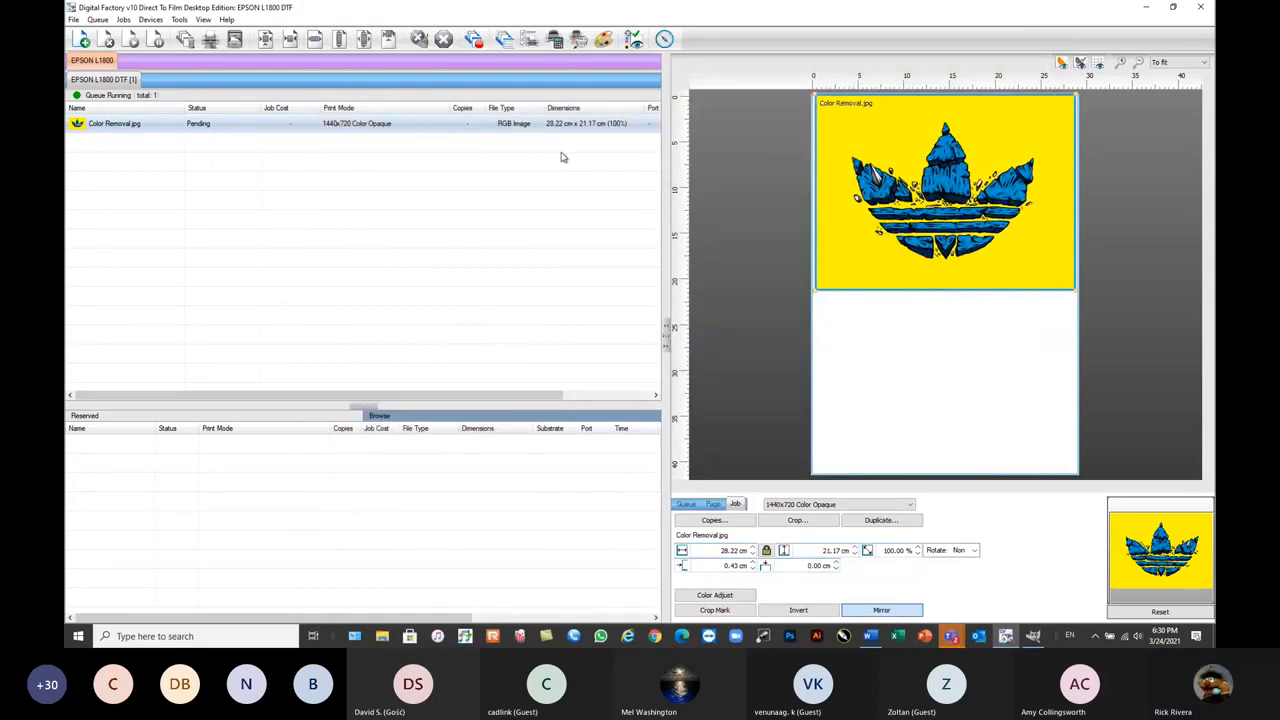
pyautogui.click(1081, 63)
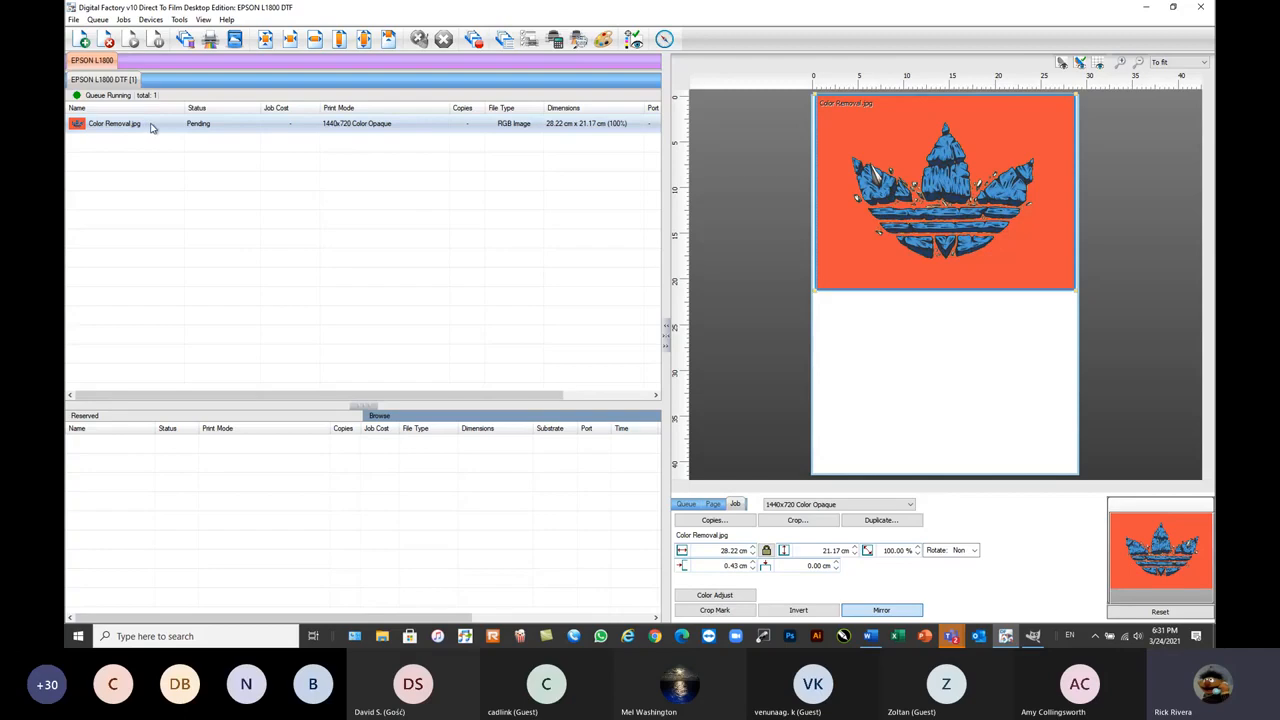
# - Delete the Color Removal.jpg job from the queue
pyautogui.click(107, 42)
pyautogui.click(123, 20)
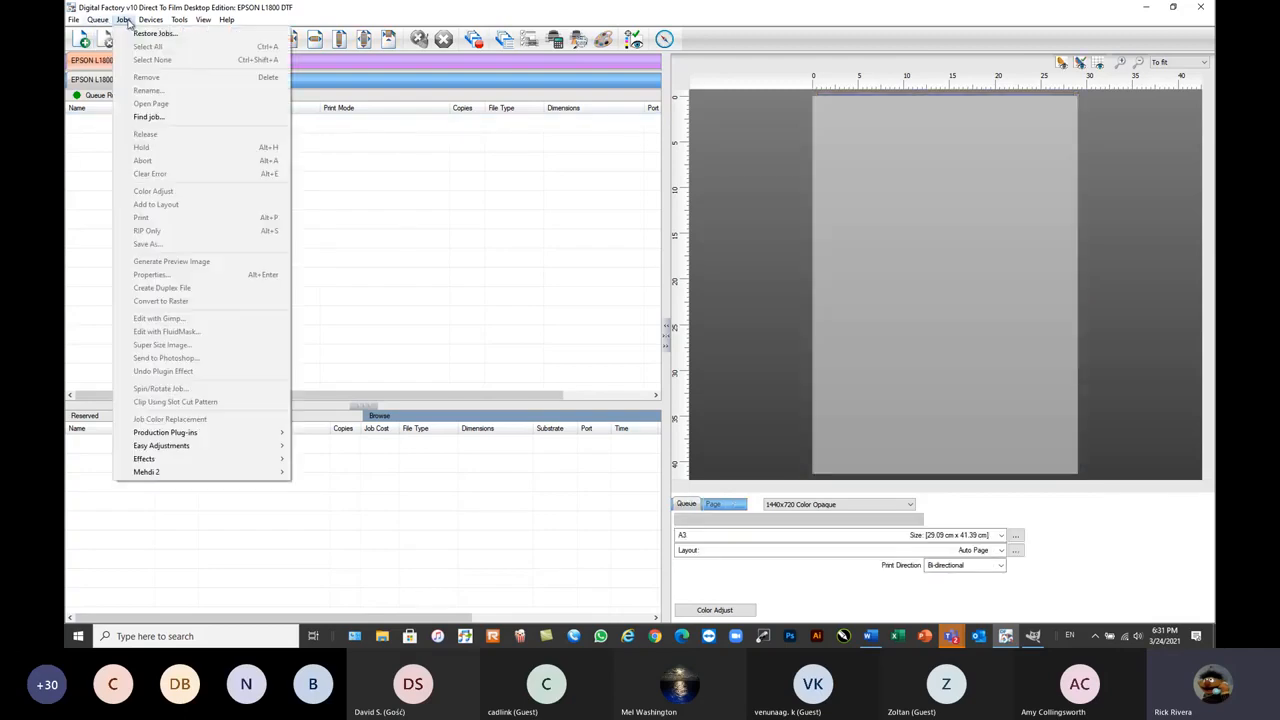
pyautogui.moveTo(143, 21)
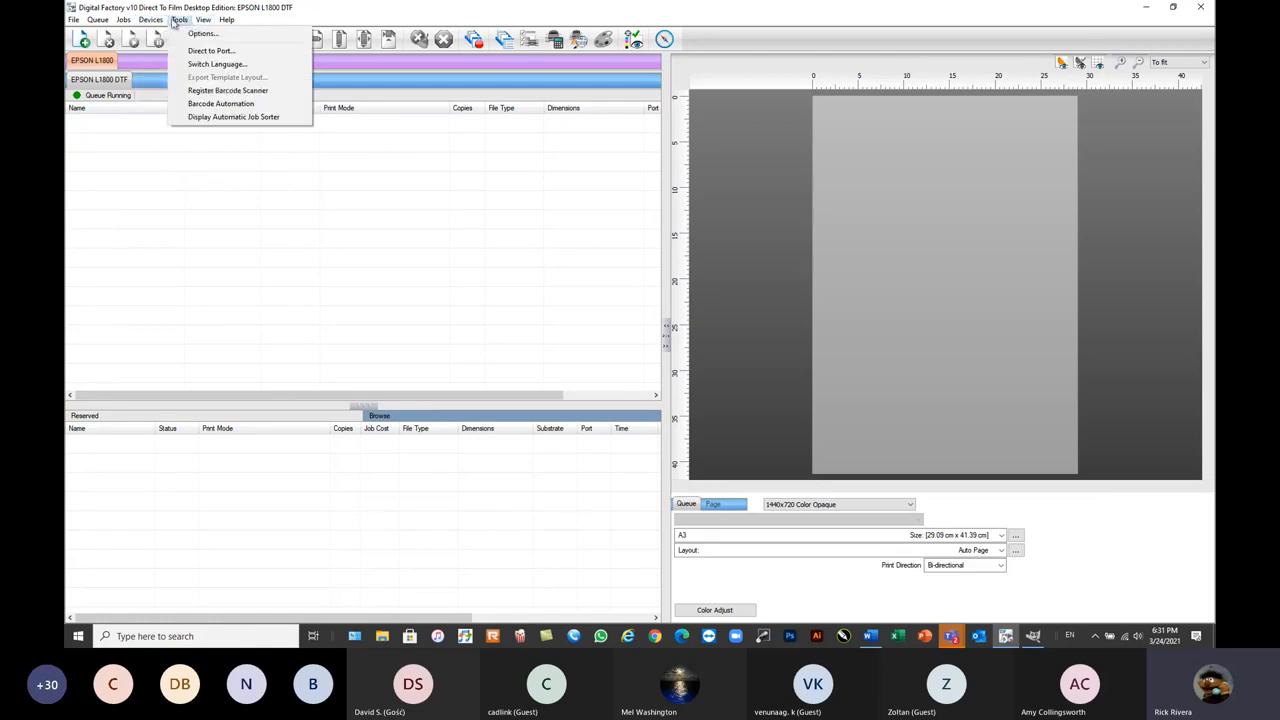
pyautogui.click(115, 194)
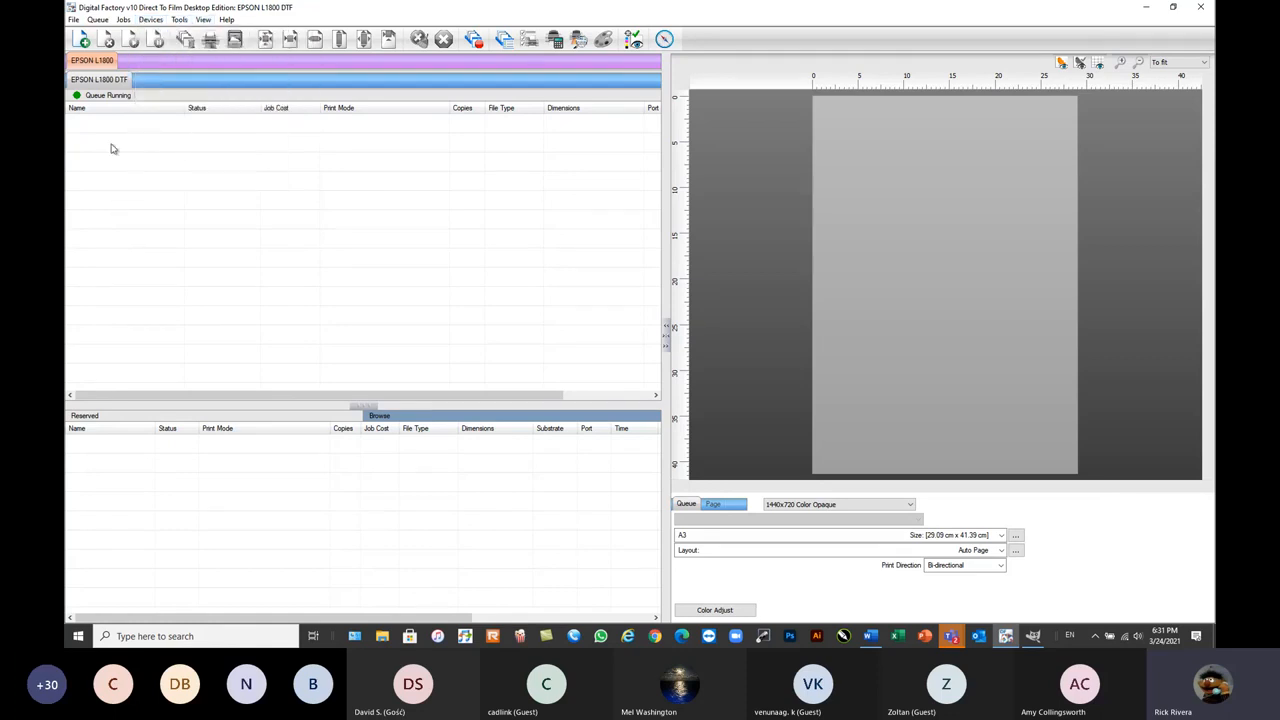
# - Open the Compass user guide and resize the Digital Factory window to sit beside it
pyautogui.click(664, 39)
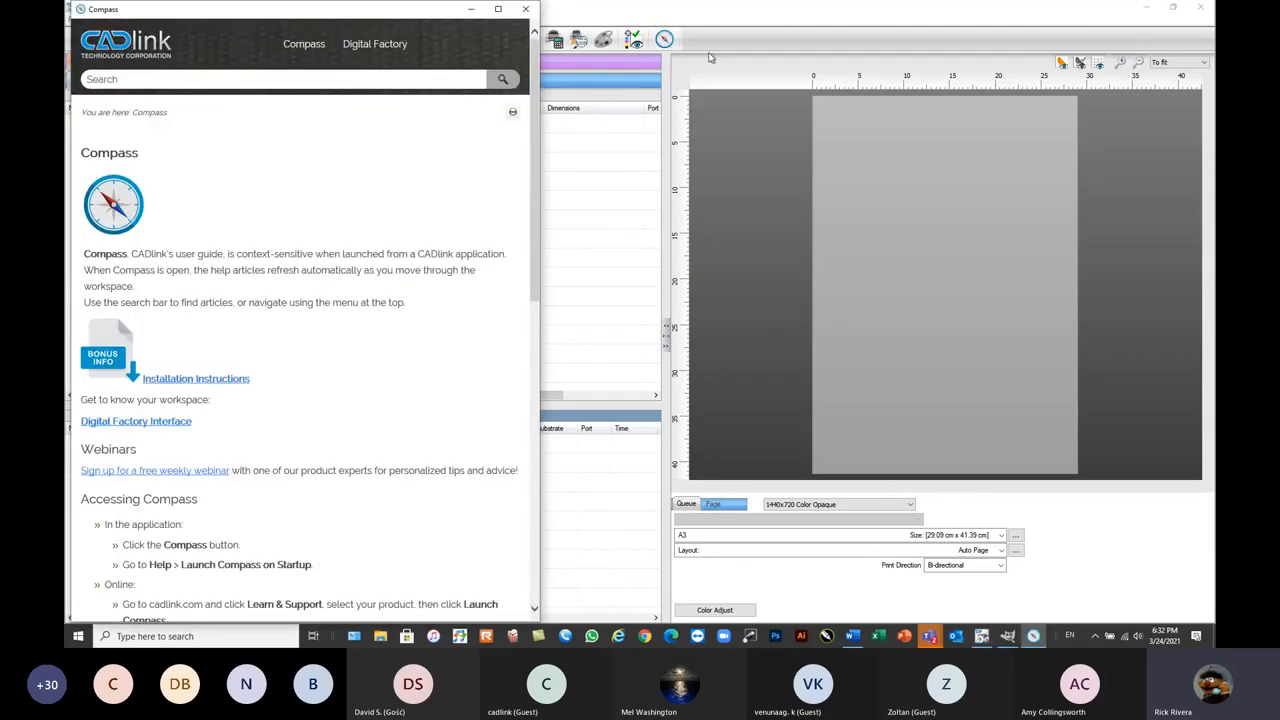
pyautogui.moveTo(670, 19); pyautogui.dragTo(899, 15)
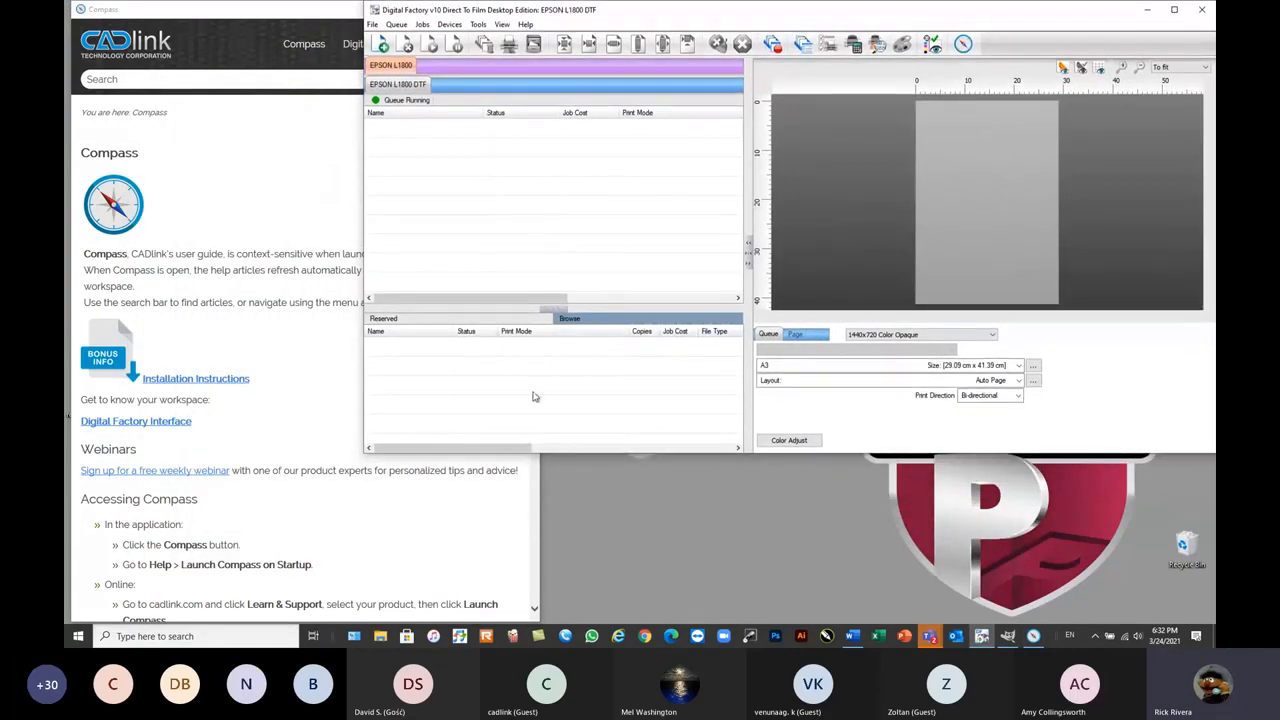
pyautogui.moveTo(362, 453); pyautogui.dragTo(534, 626)
# - Set the print mode to 1440x720 Black Rasterized with Holes and view the context-sensitive help for print modes and queues
pyautogui.click(968, 321)
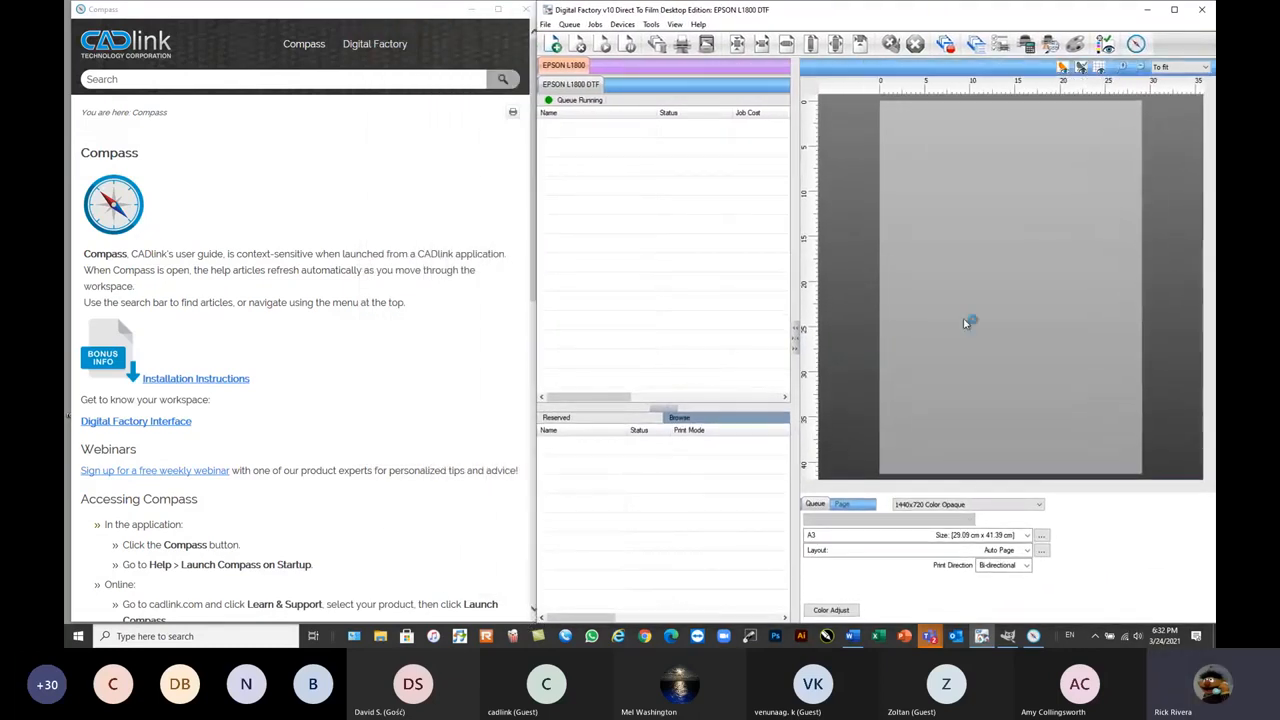
pyautogui.click(960, 506)
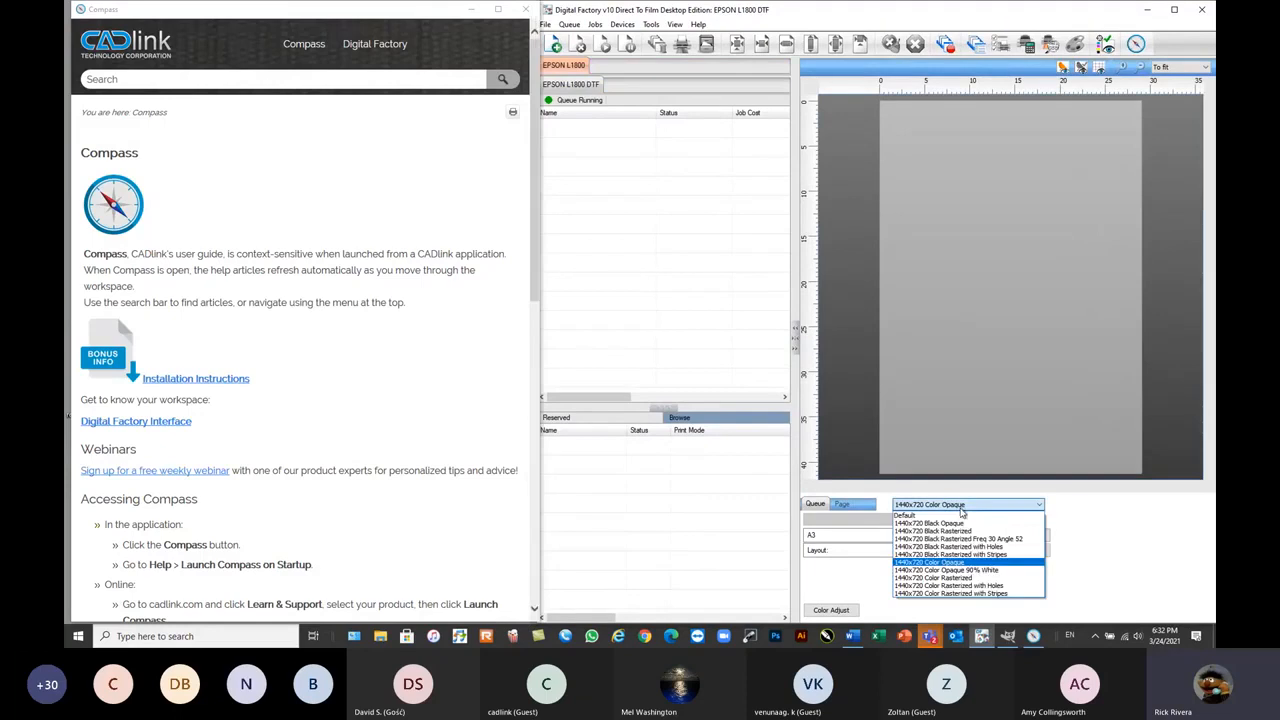
pyautogui.click(948, 561)
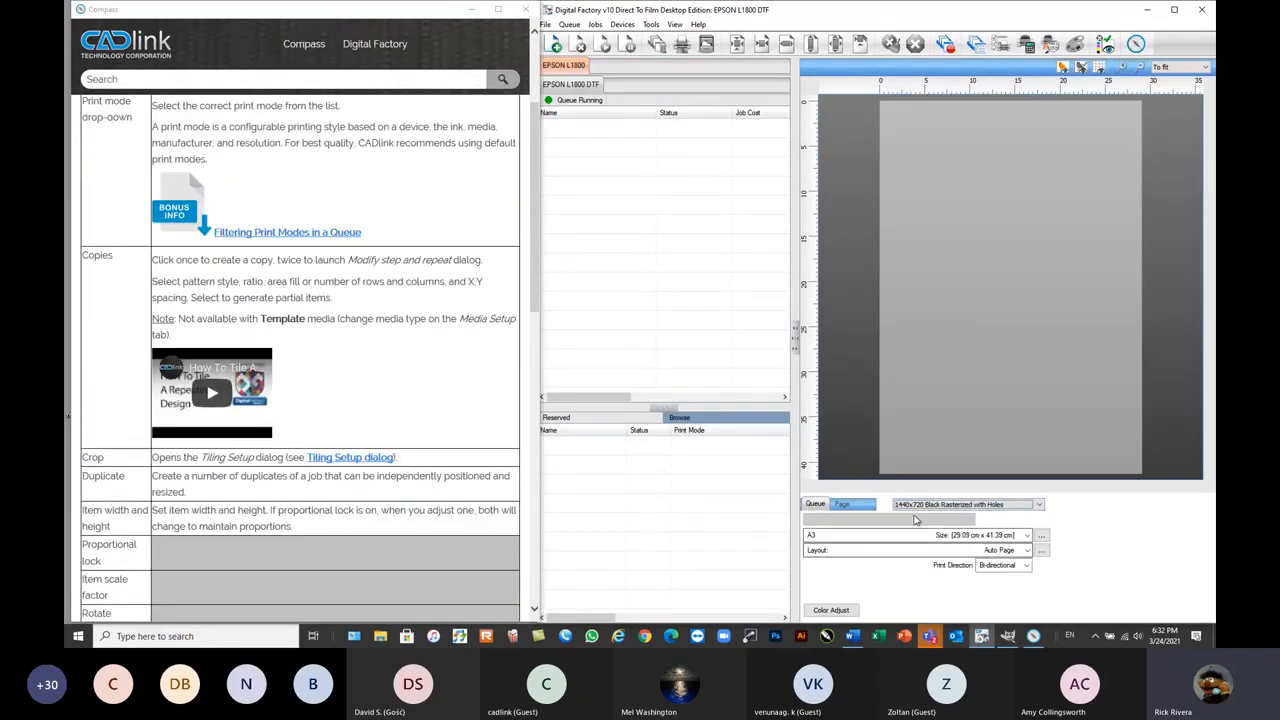
pyautogui.click(697, 304)
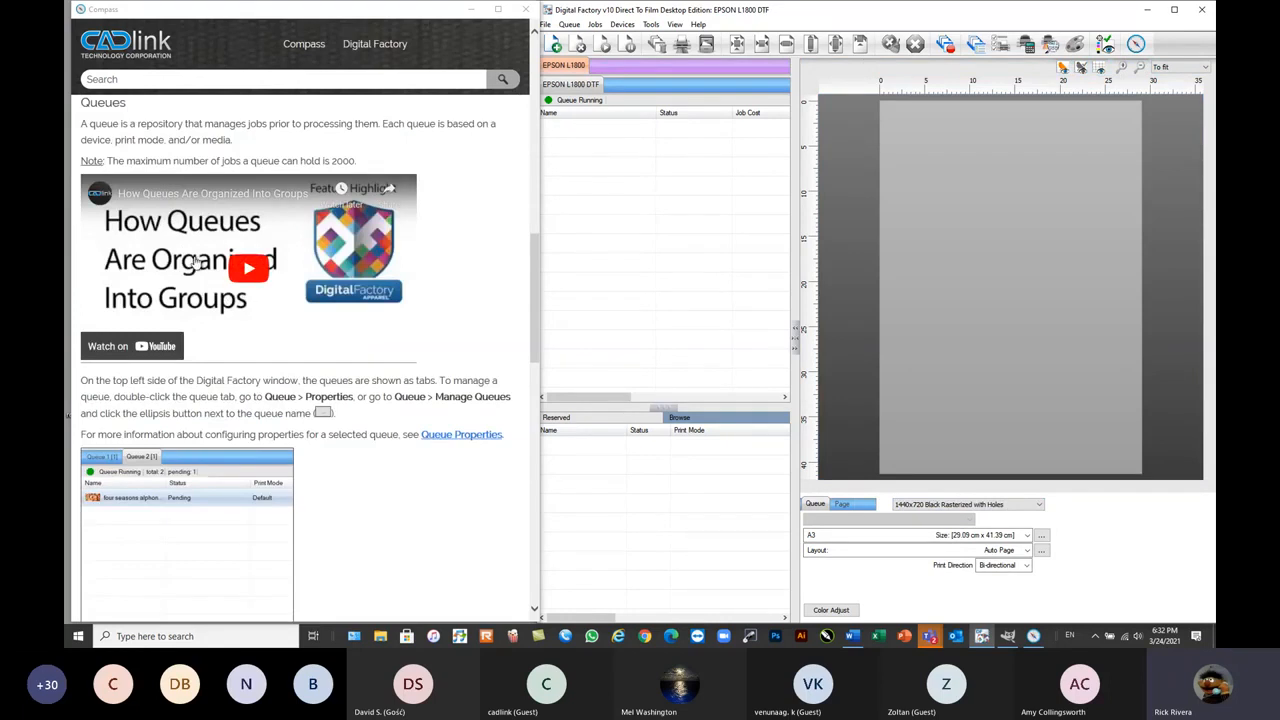
# - Open the Print Mode Manager and look through the Compass article on full print mode creation
pyautogui.click(621, 24)
pyautogui.click(661, 57)
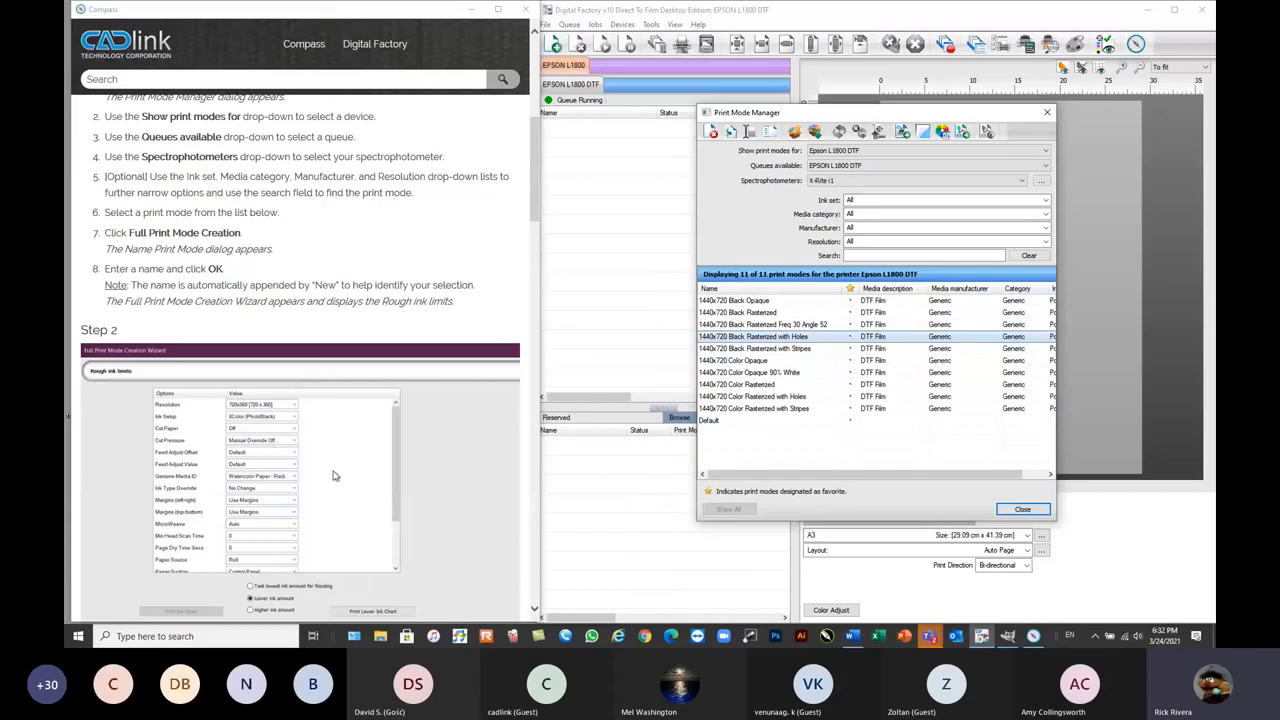
pyautogui.scroll(-3, 336, 475)
pyautogui.scroll(-3, 276, 443)
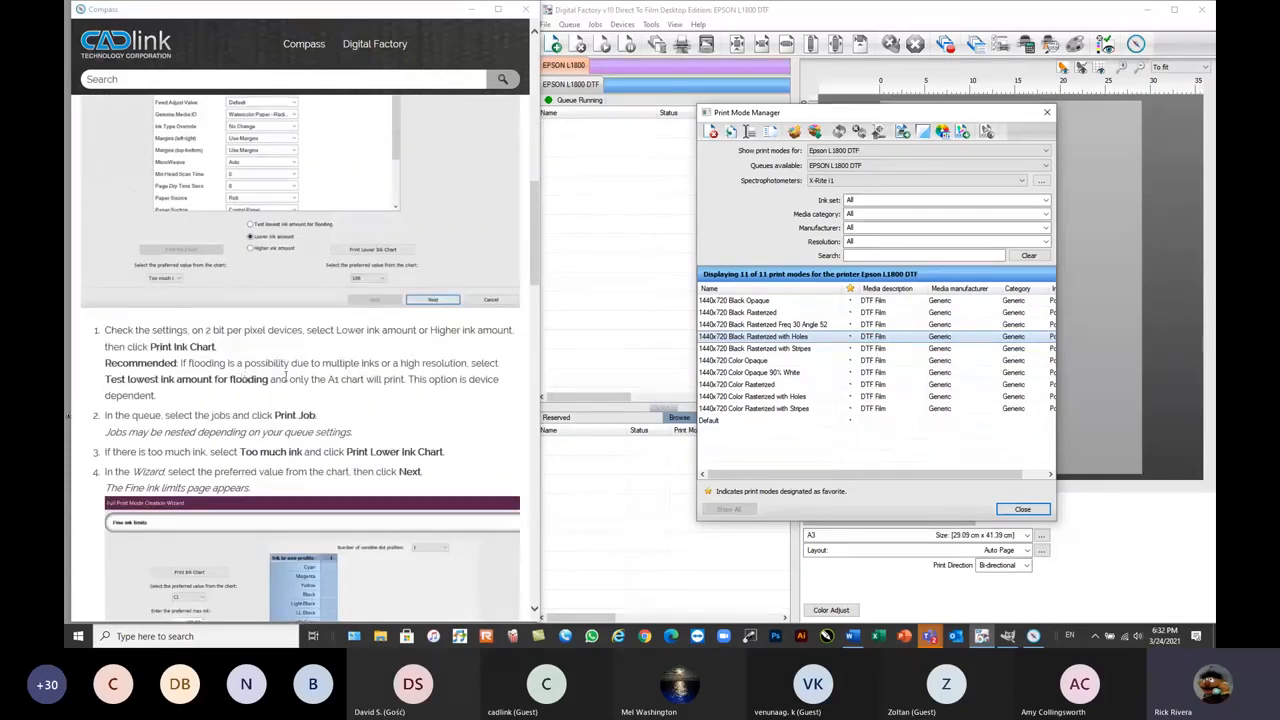
pyautogui.scroll(-15, 287, 376)
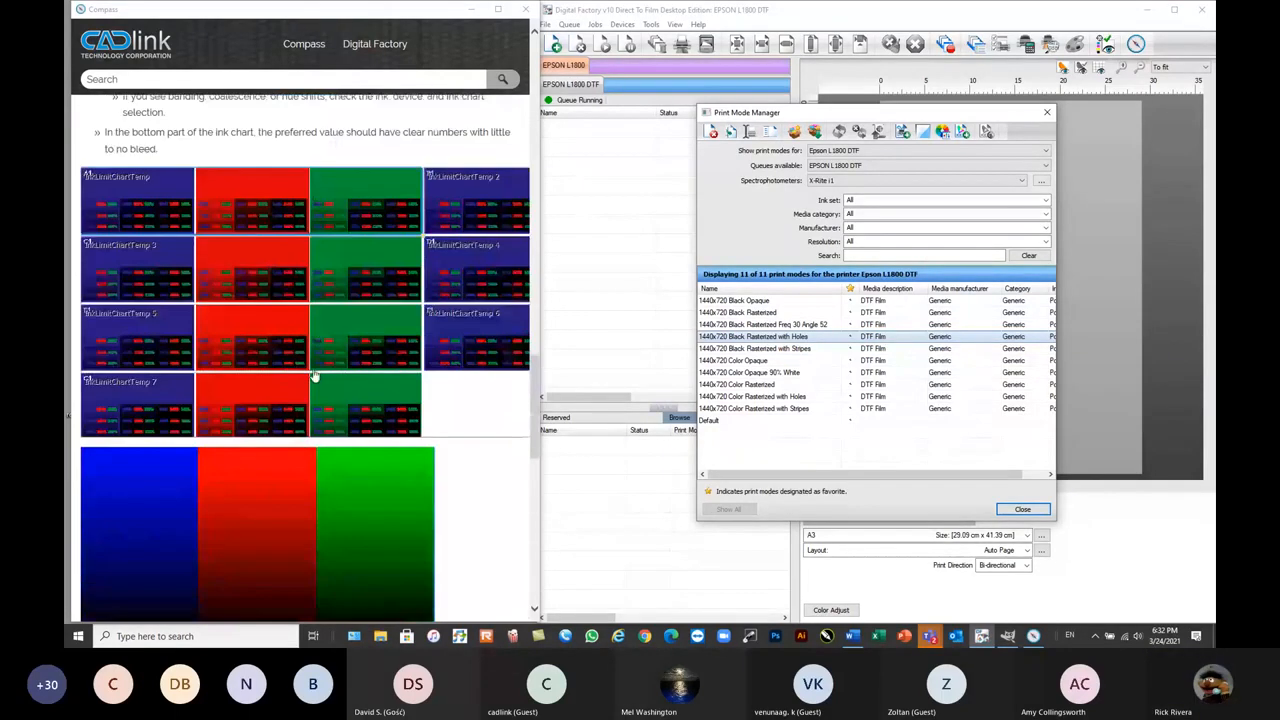
pyautogui.scroll(20, 313, 376)
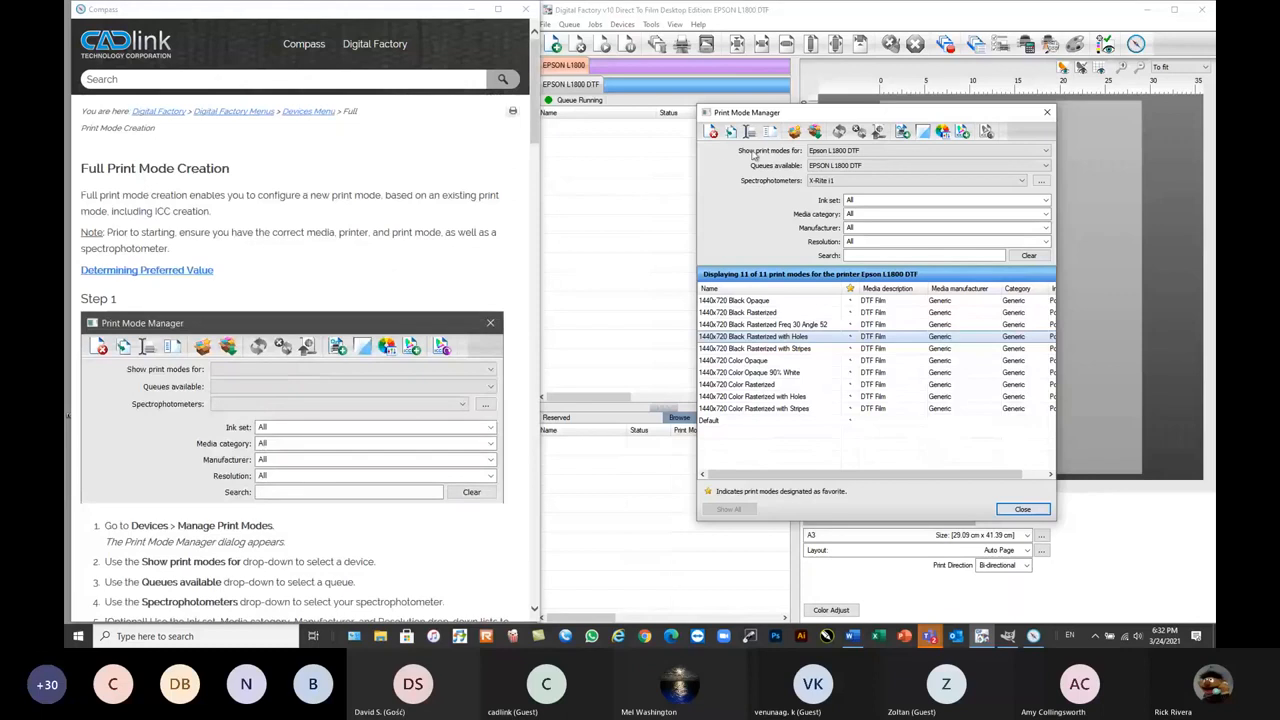
# - Review the 1440x720 Black Rasterized Freq 30 Angle 52 print mode's color layer settings, including processing, printer, separation curve and ICC options, alongside their help
pyautogui.click(747, 326)
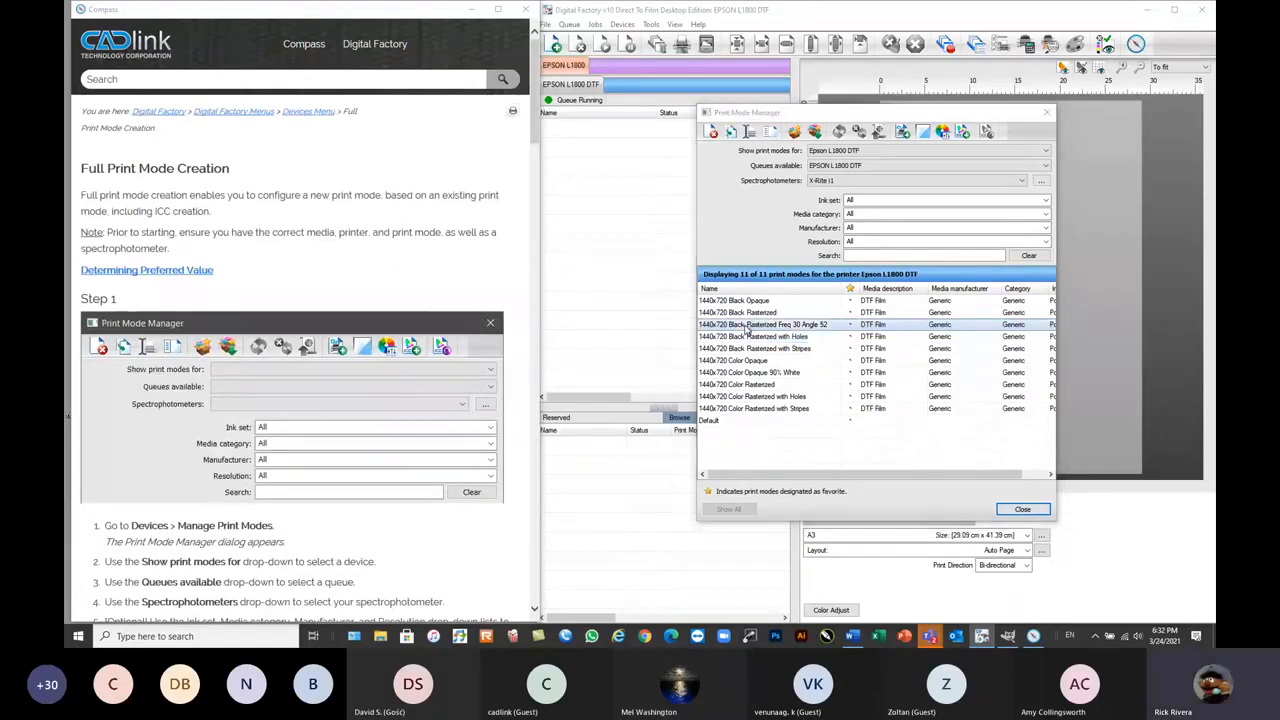
pyautogui.doubleClick(747, 327)
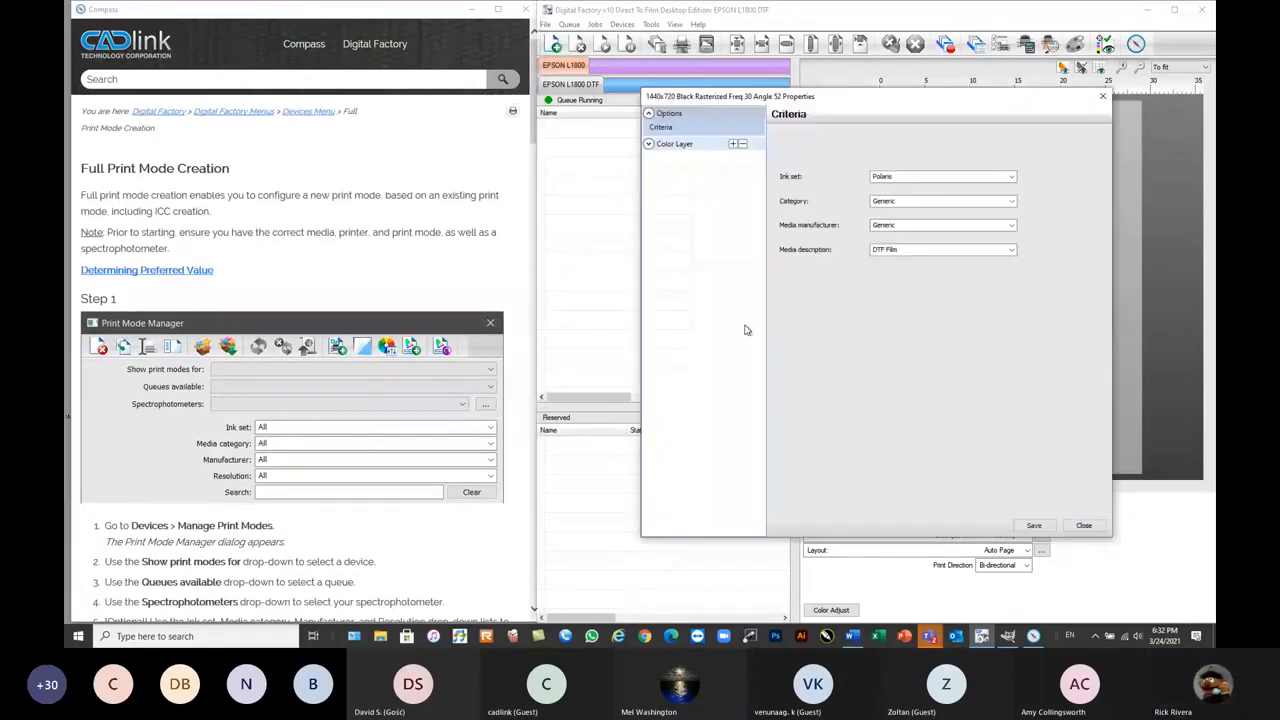
pyautogui.click(686, 145)
pyautogui.click(680, 156)
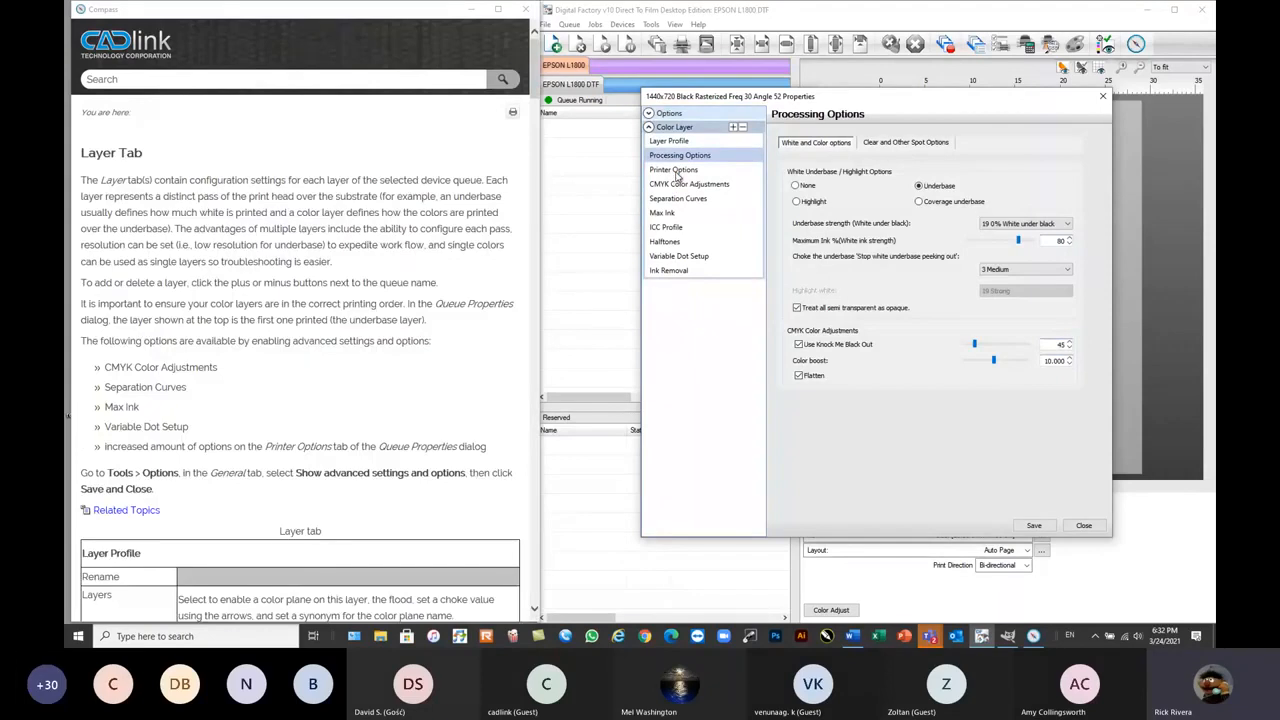
pyautogui.click(675, 170)
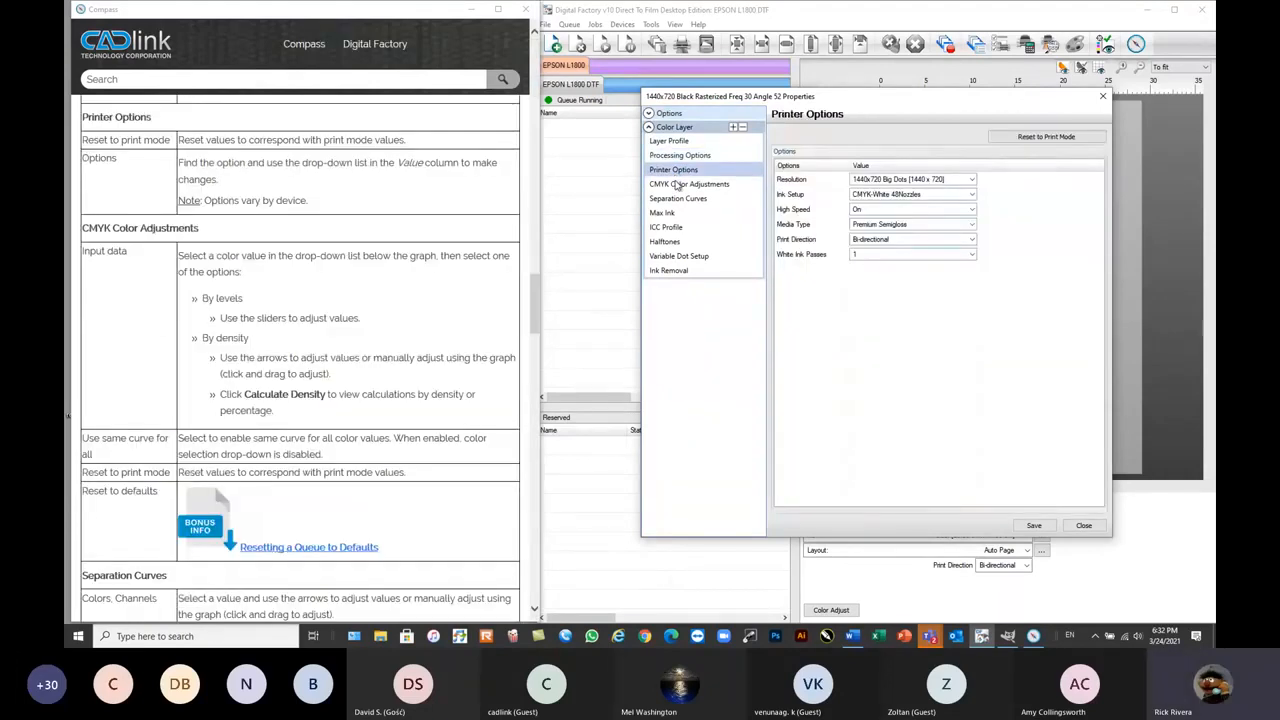
pyautogui.click(677, 185)
pyautogui.click(670, 199)
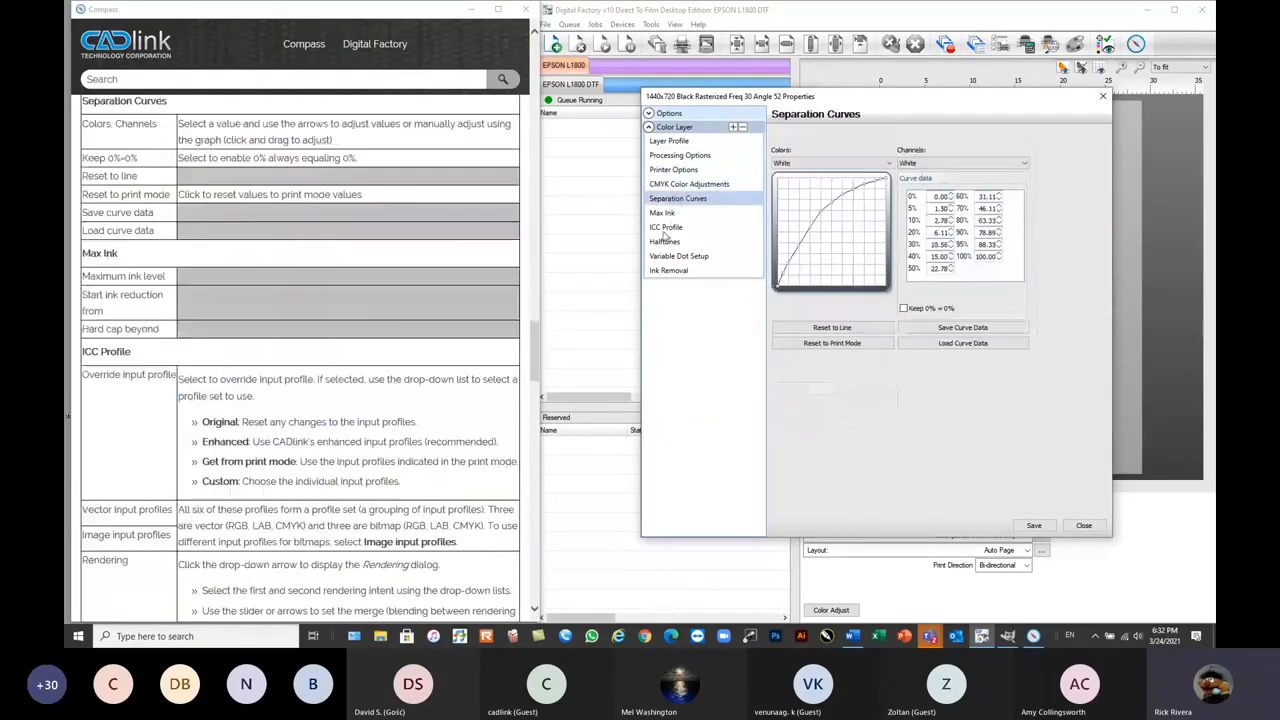
pyautogui.click(665, 229)
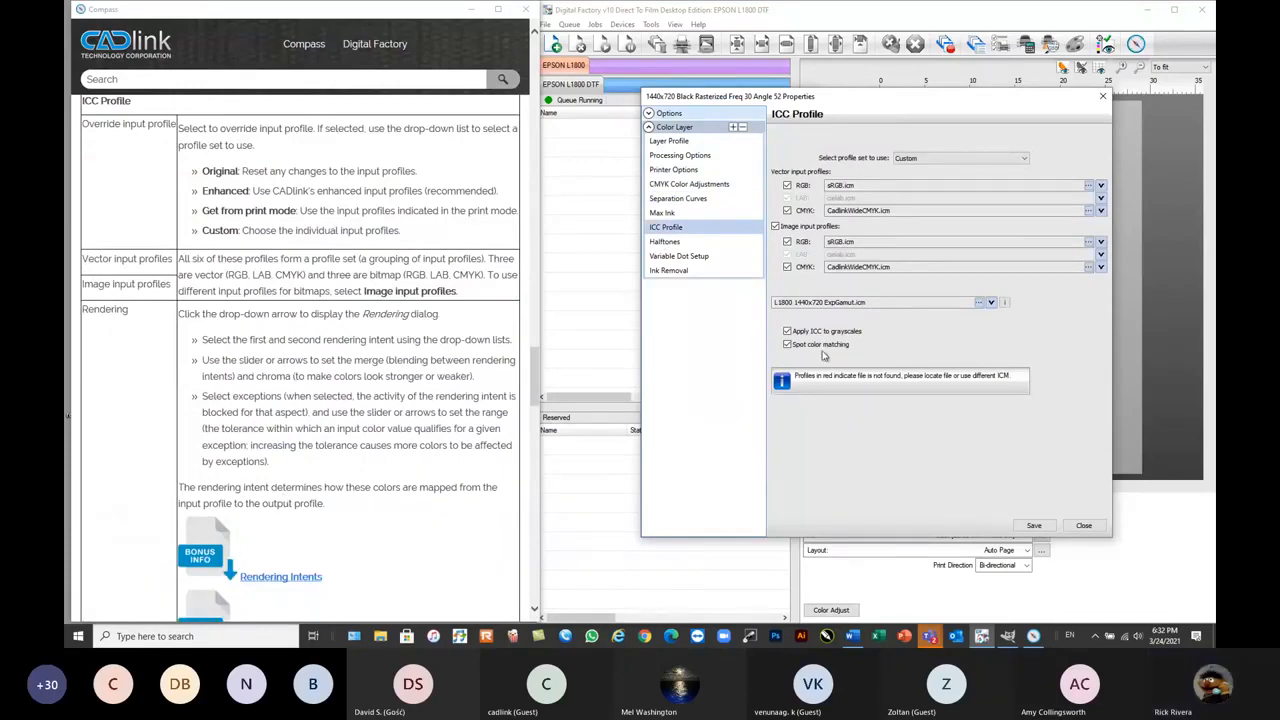
pyautogui.click(681, 156)
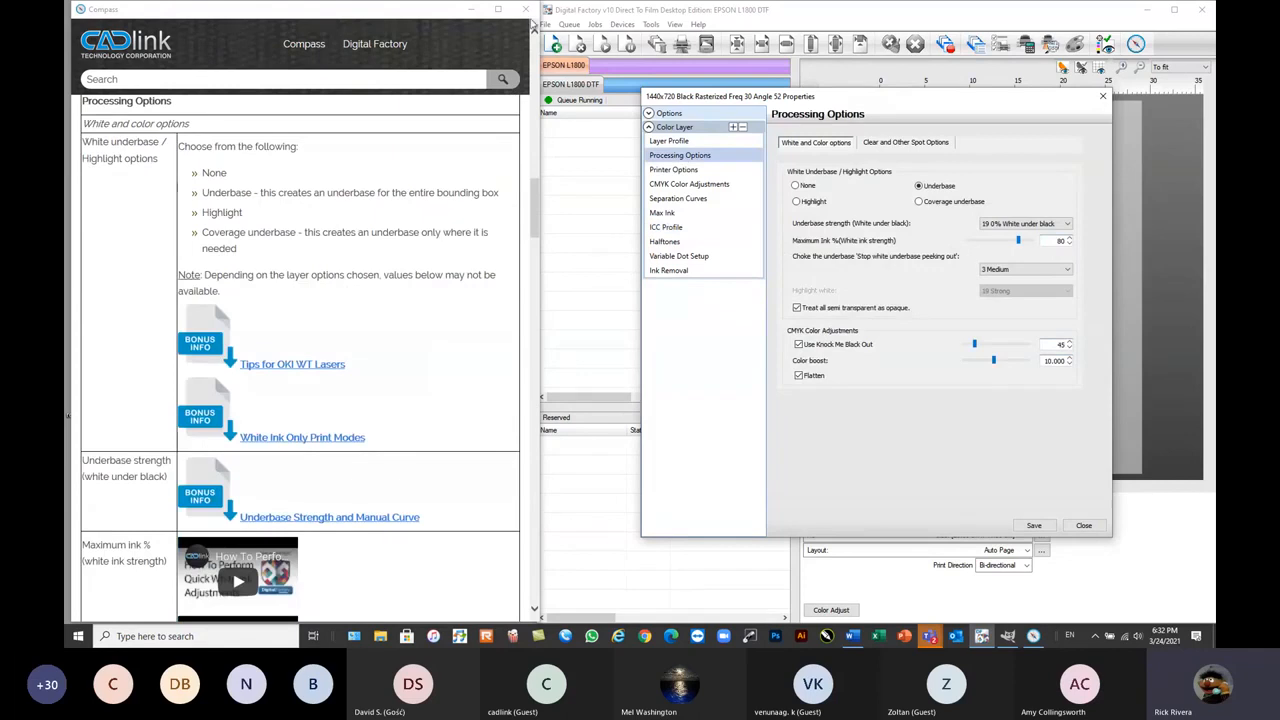
pyautogui.click(1084, 525)
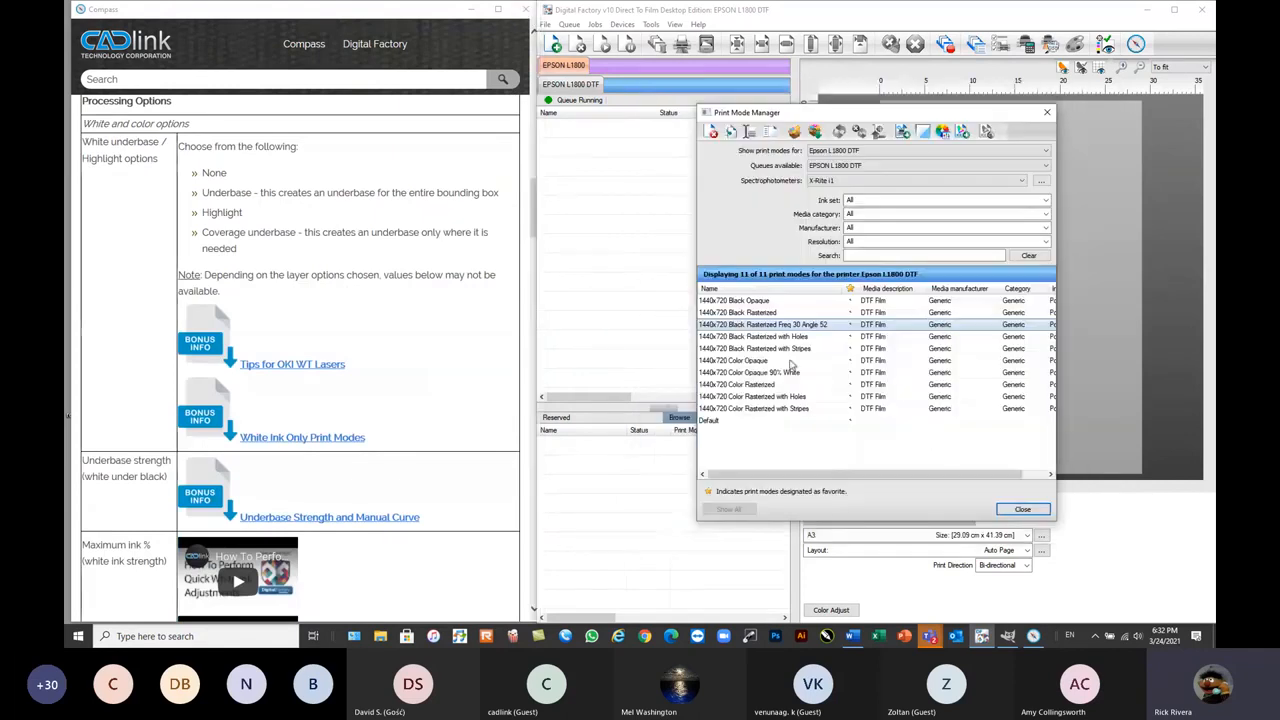
# - Close the Print Mode Manager and the Compass guide, and maximize the Digital Factory window
pyautogui.click(1022, 510)
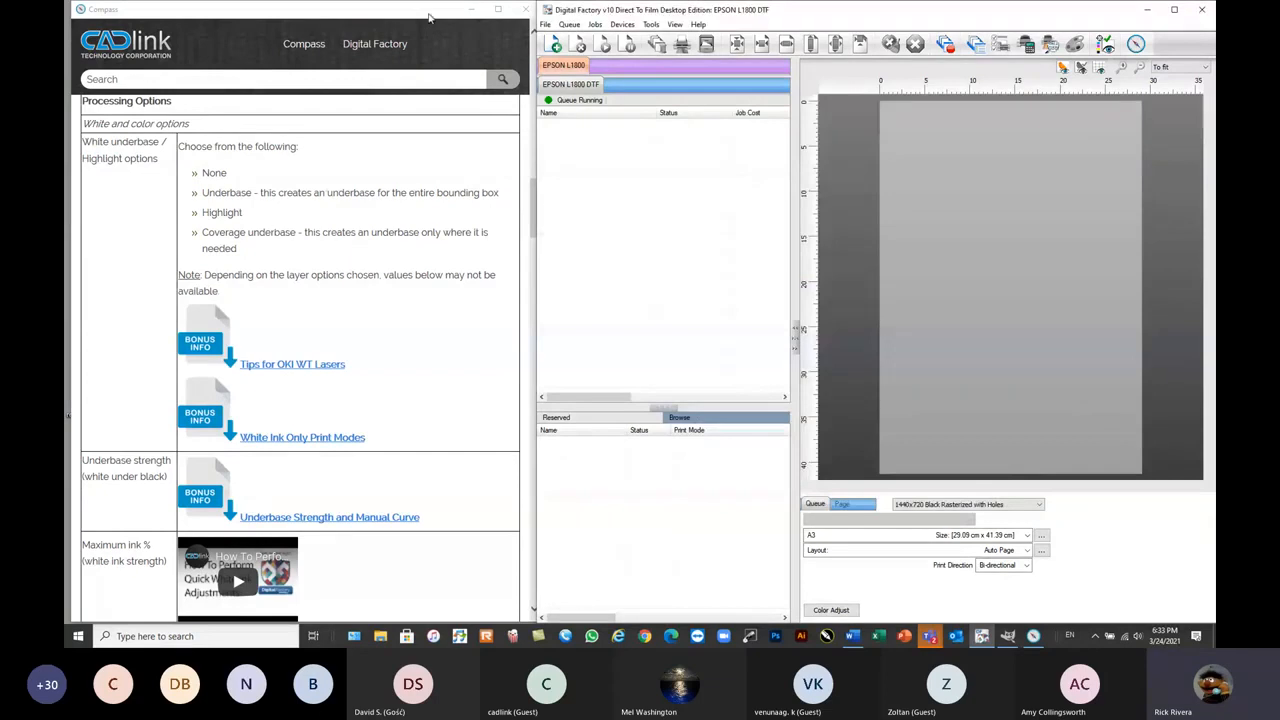
pyautogui.click(525, 9)
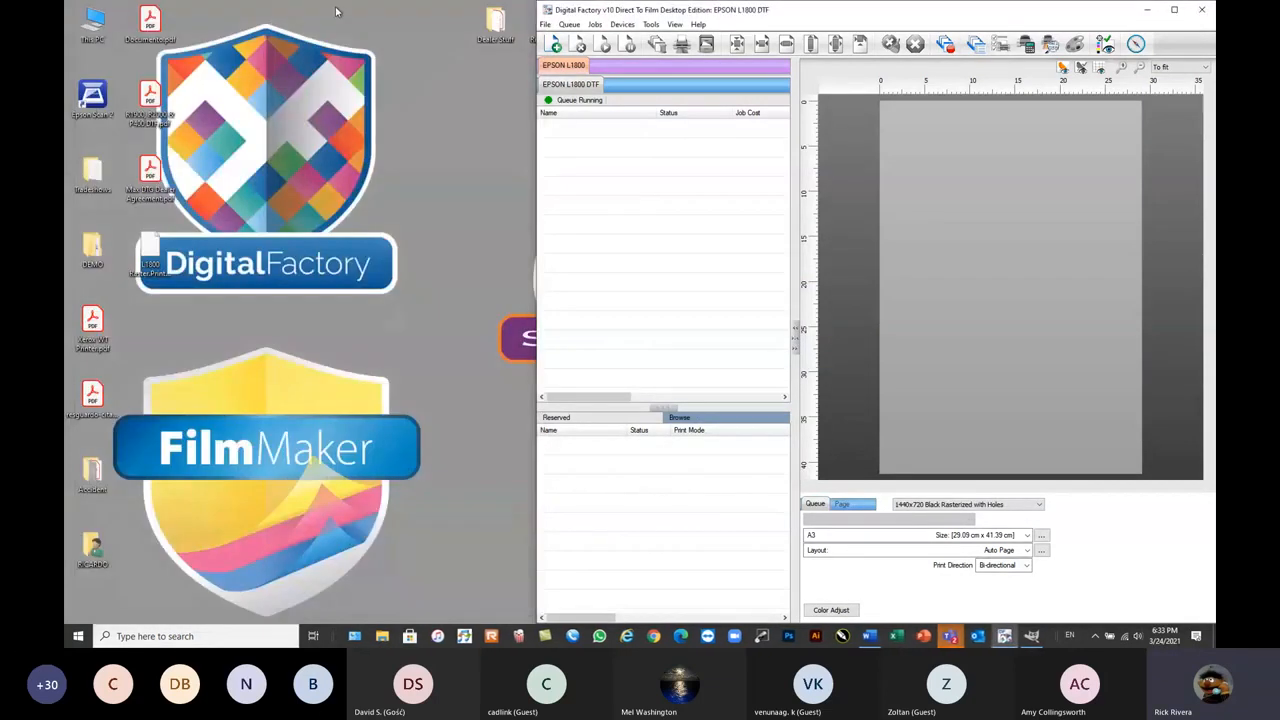
pyautogui.click(1174, 9)
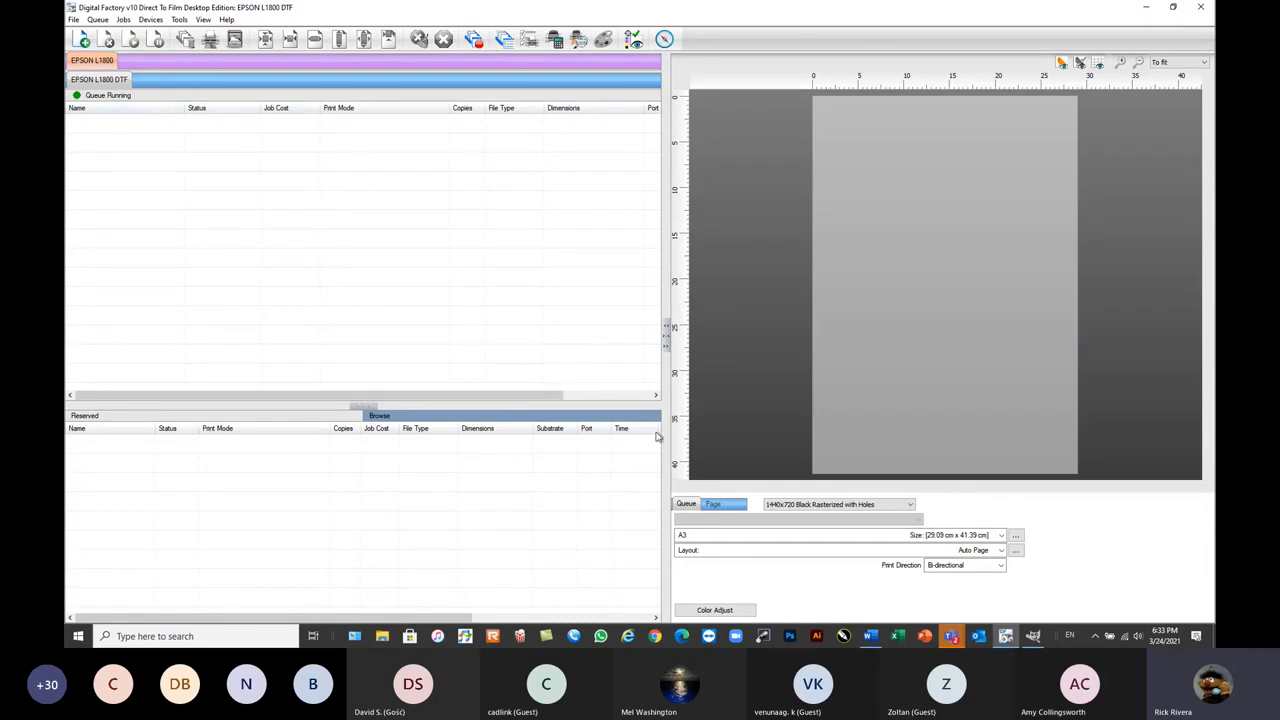
pyautogui.click(123, 19)
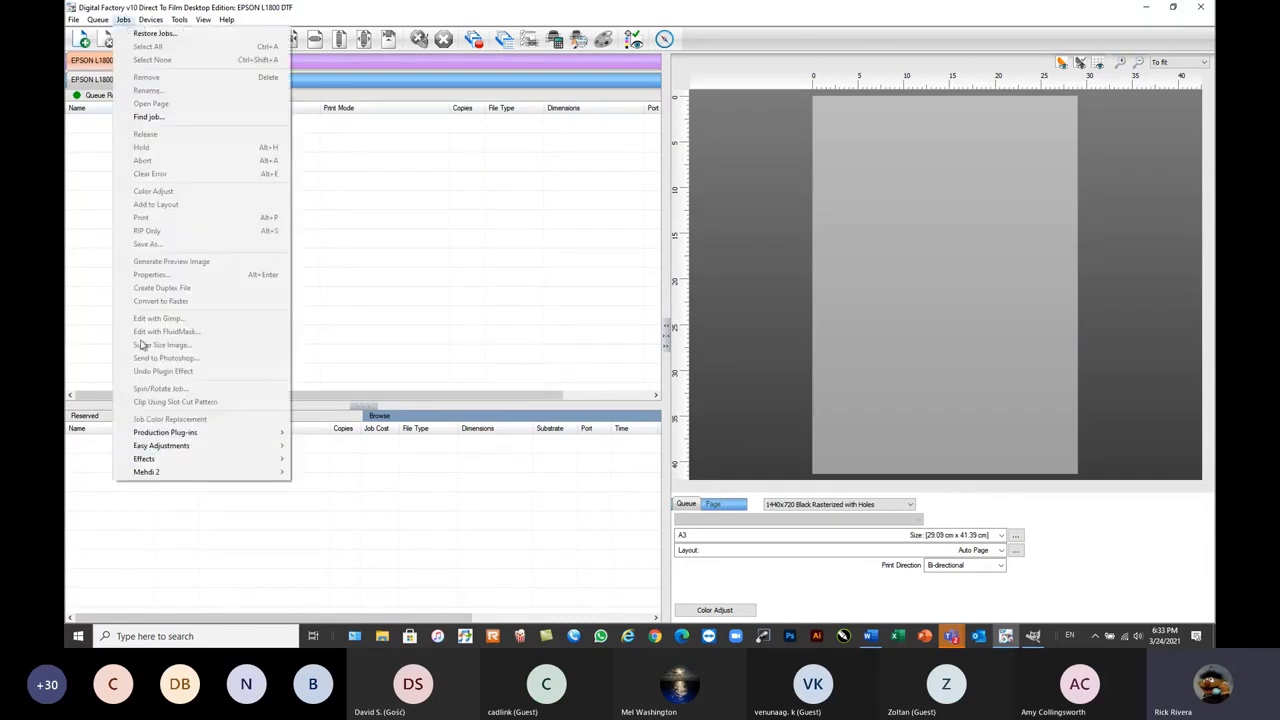
pyautogui.moveTo(99, 19)
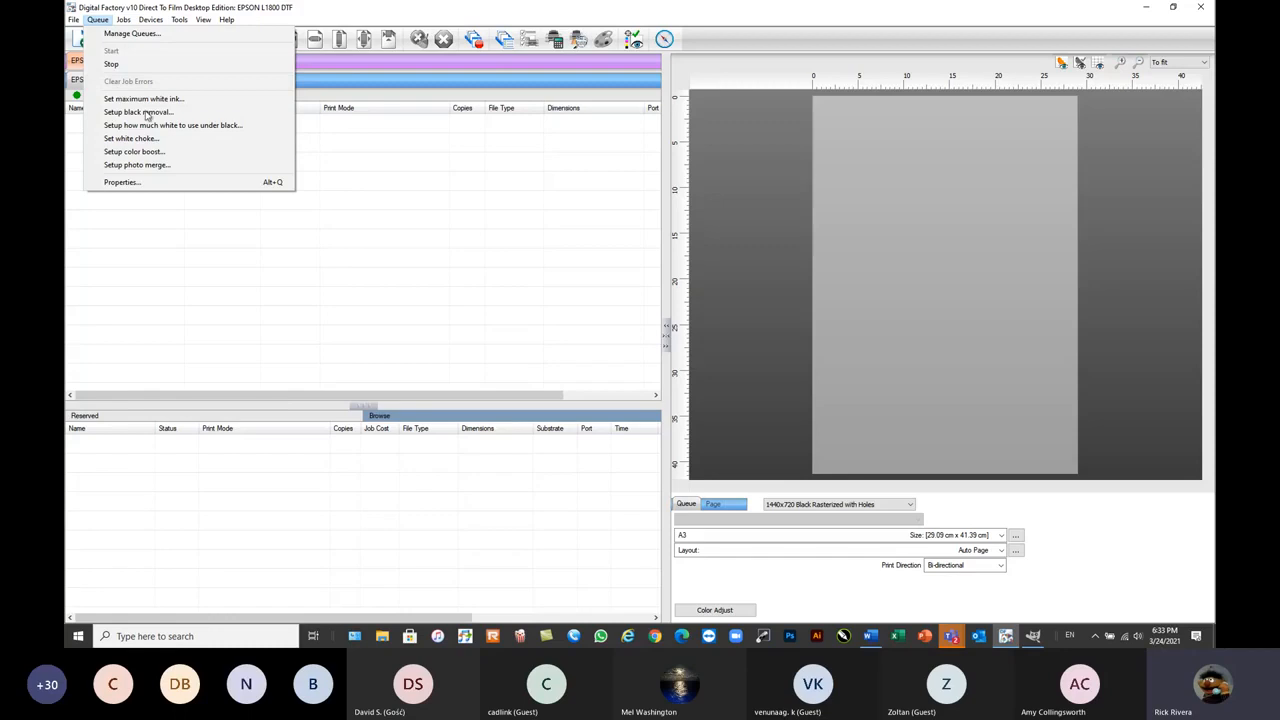
pyautogui.click(124, 19)
pyautogui.click(150, 19)
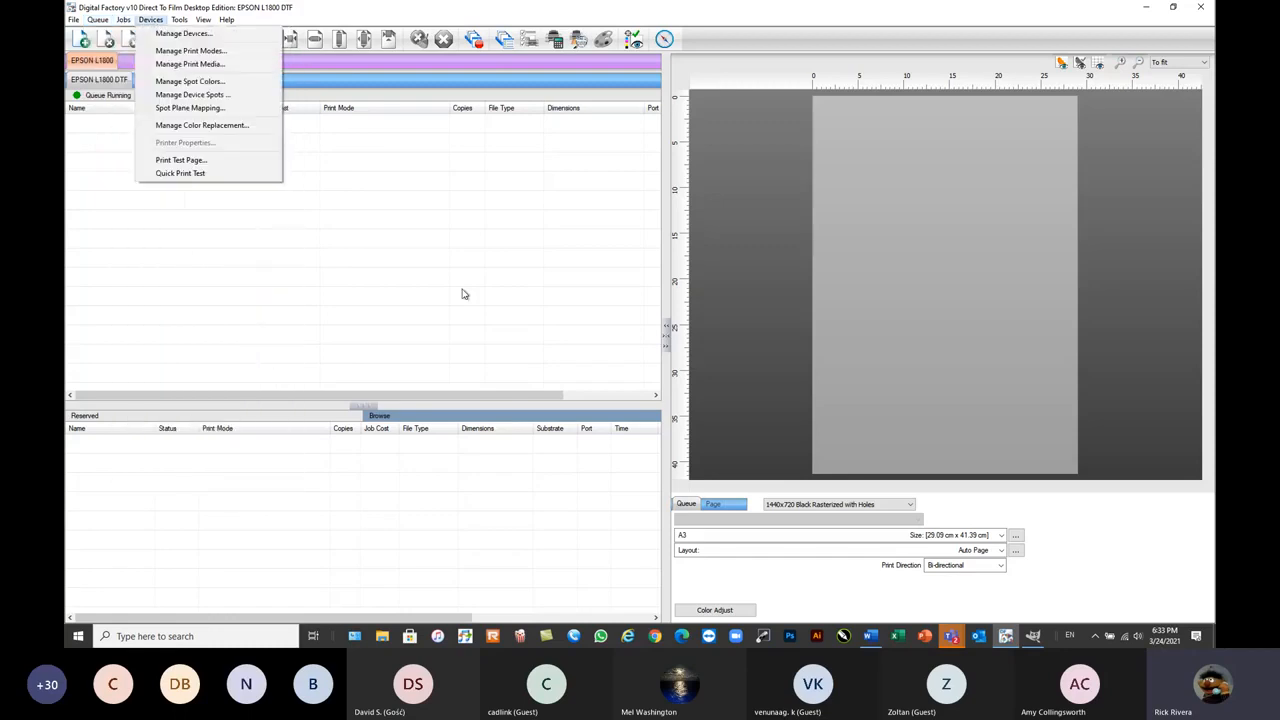
pyautogui.click(416, 239)
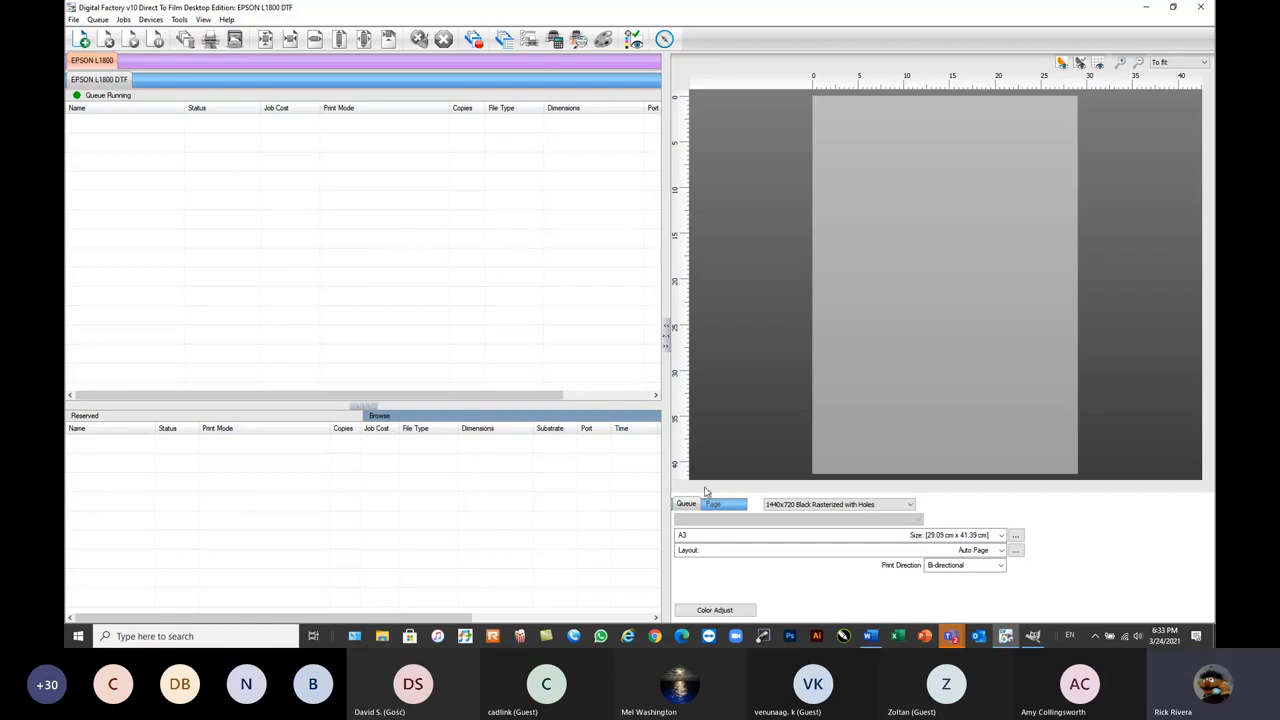
pyautogui.click(785, 504)
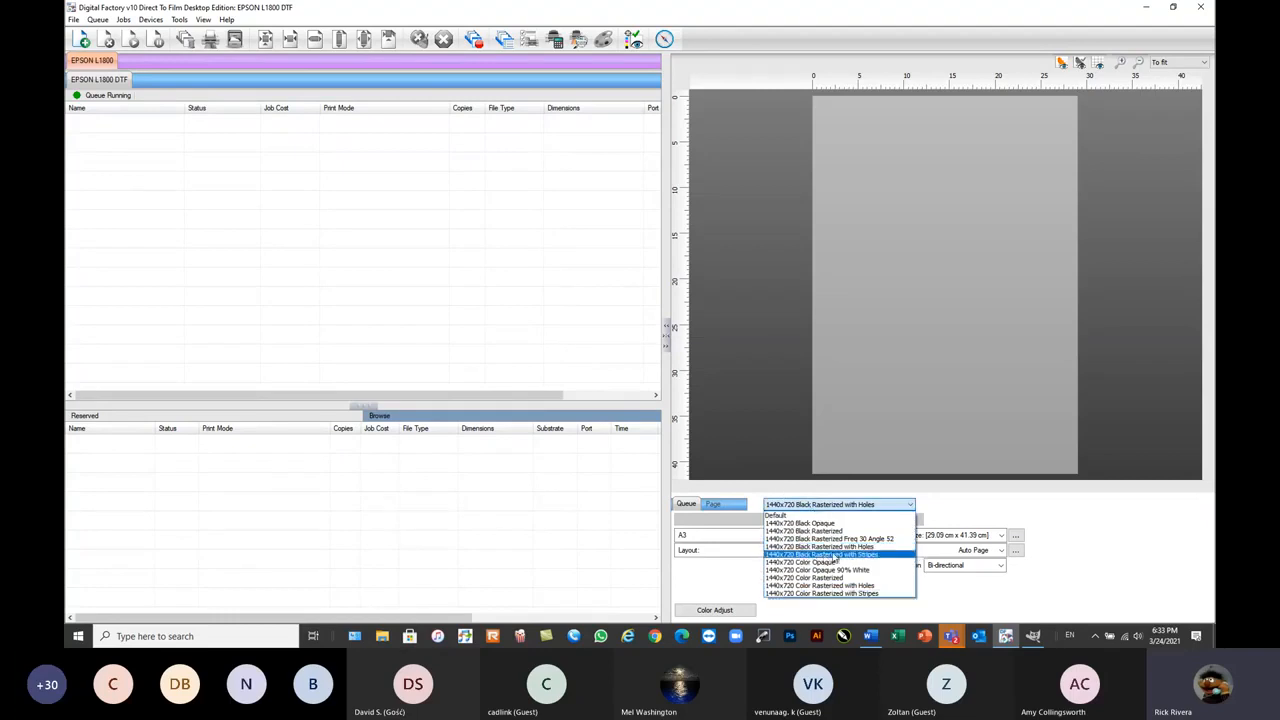
pyautogui.click(377, 283)
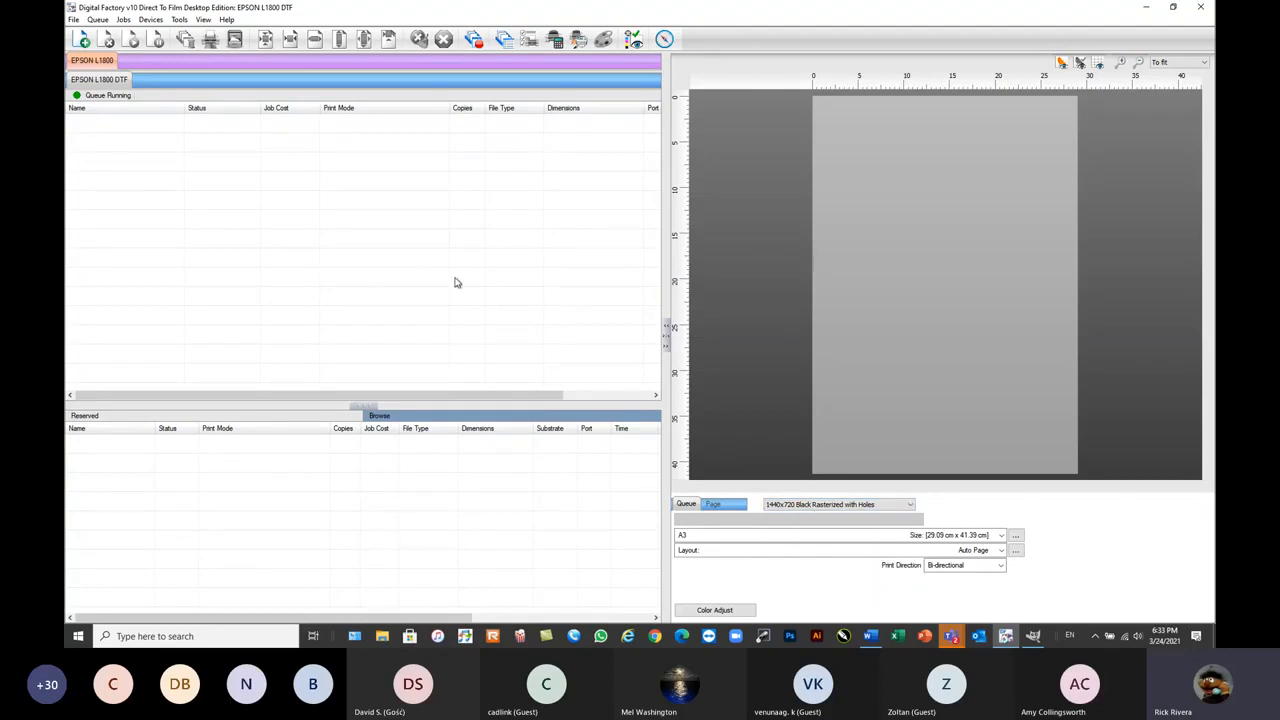
pyautogui.click(967, 306)
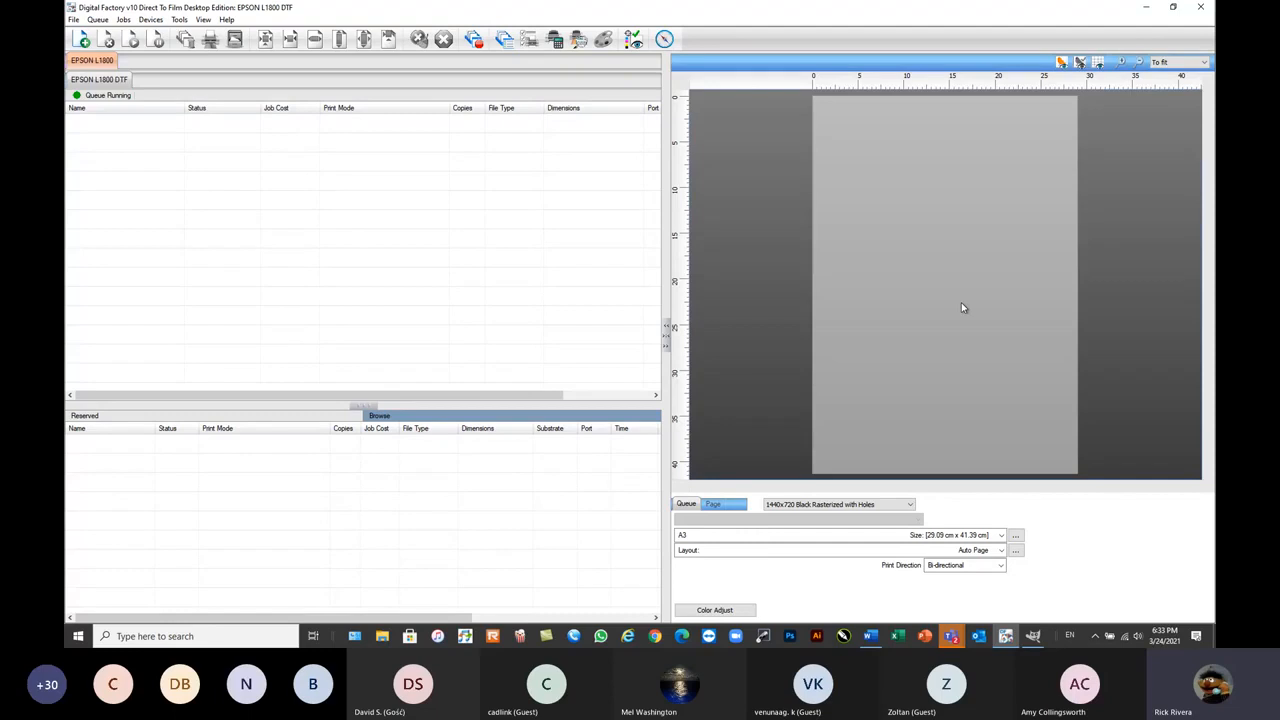